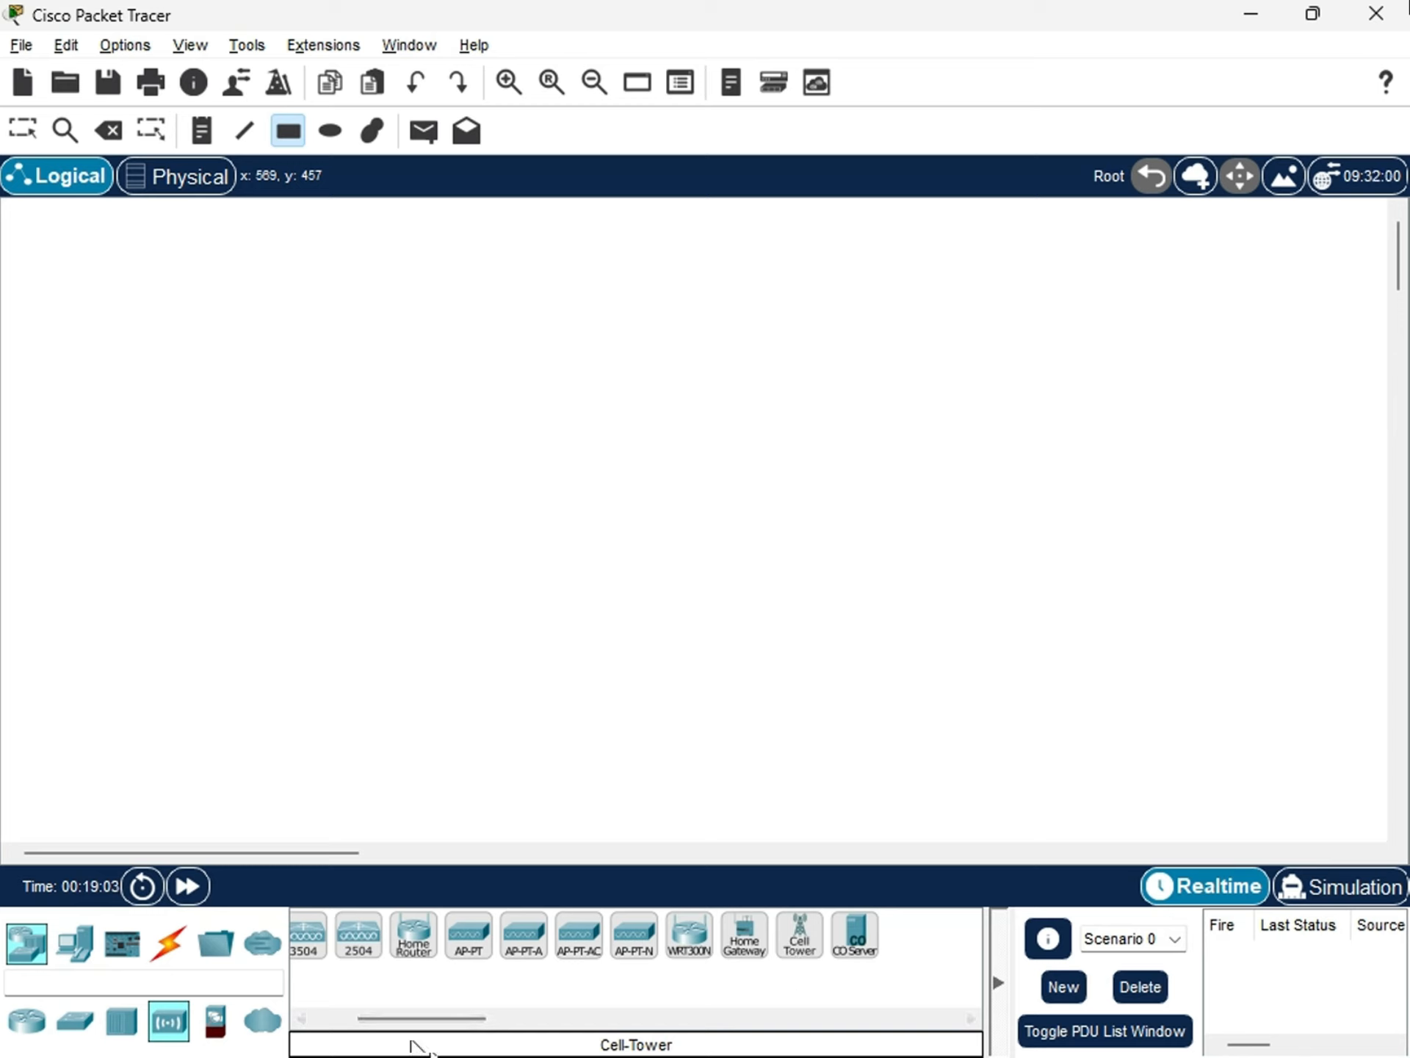
{"action": "left_click_drag", "start_coordinate": [416, 1019], "coordinate": [330, 1037]}
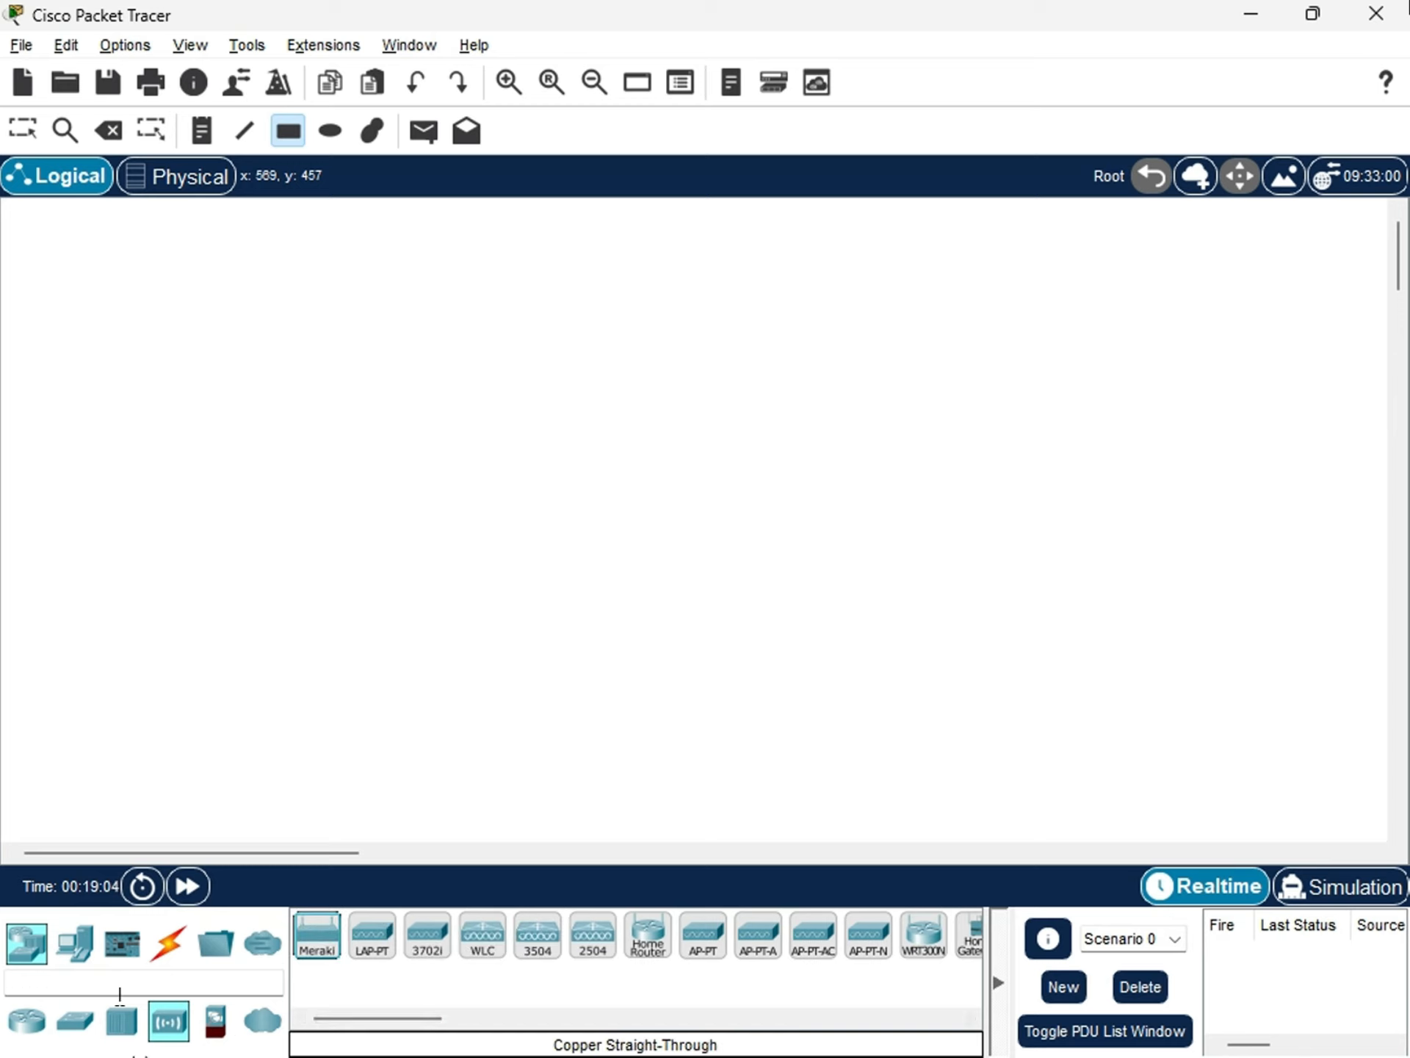
{"action": "left_click", "coordinate": [213, 1017]}
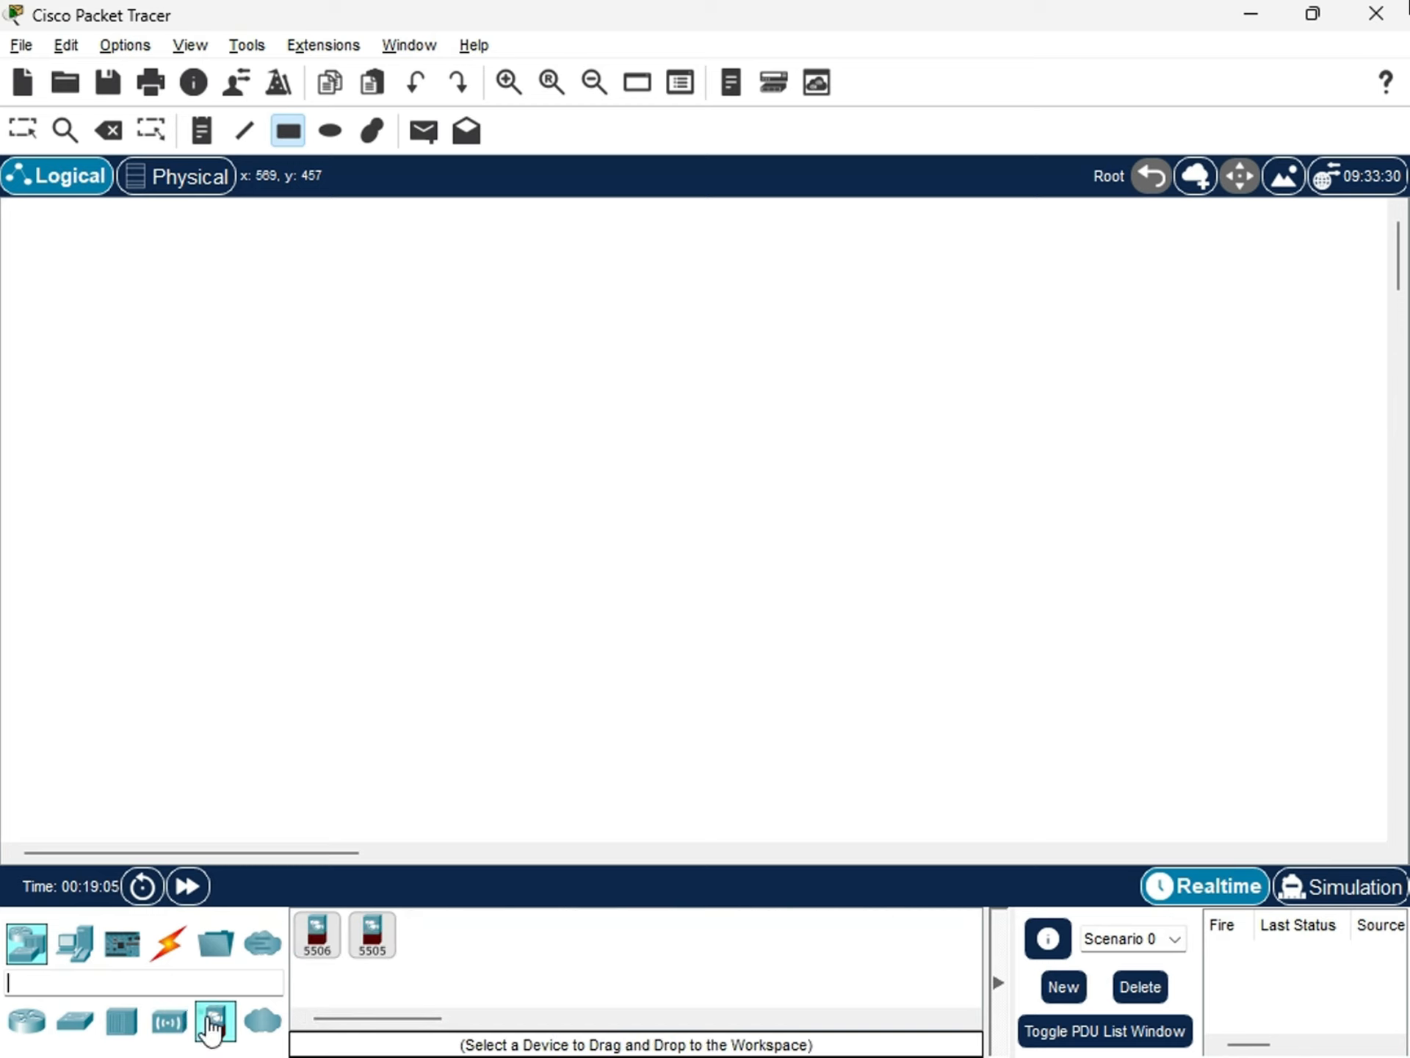
{"action": "left_click", "coordinate": [423, 976]}
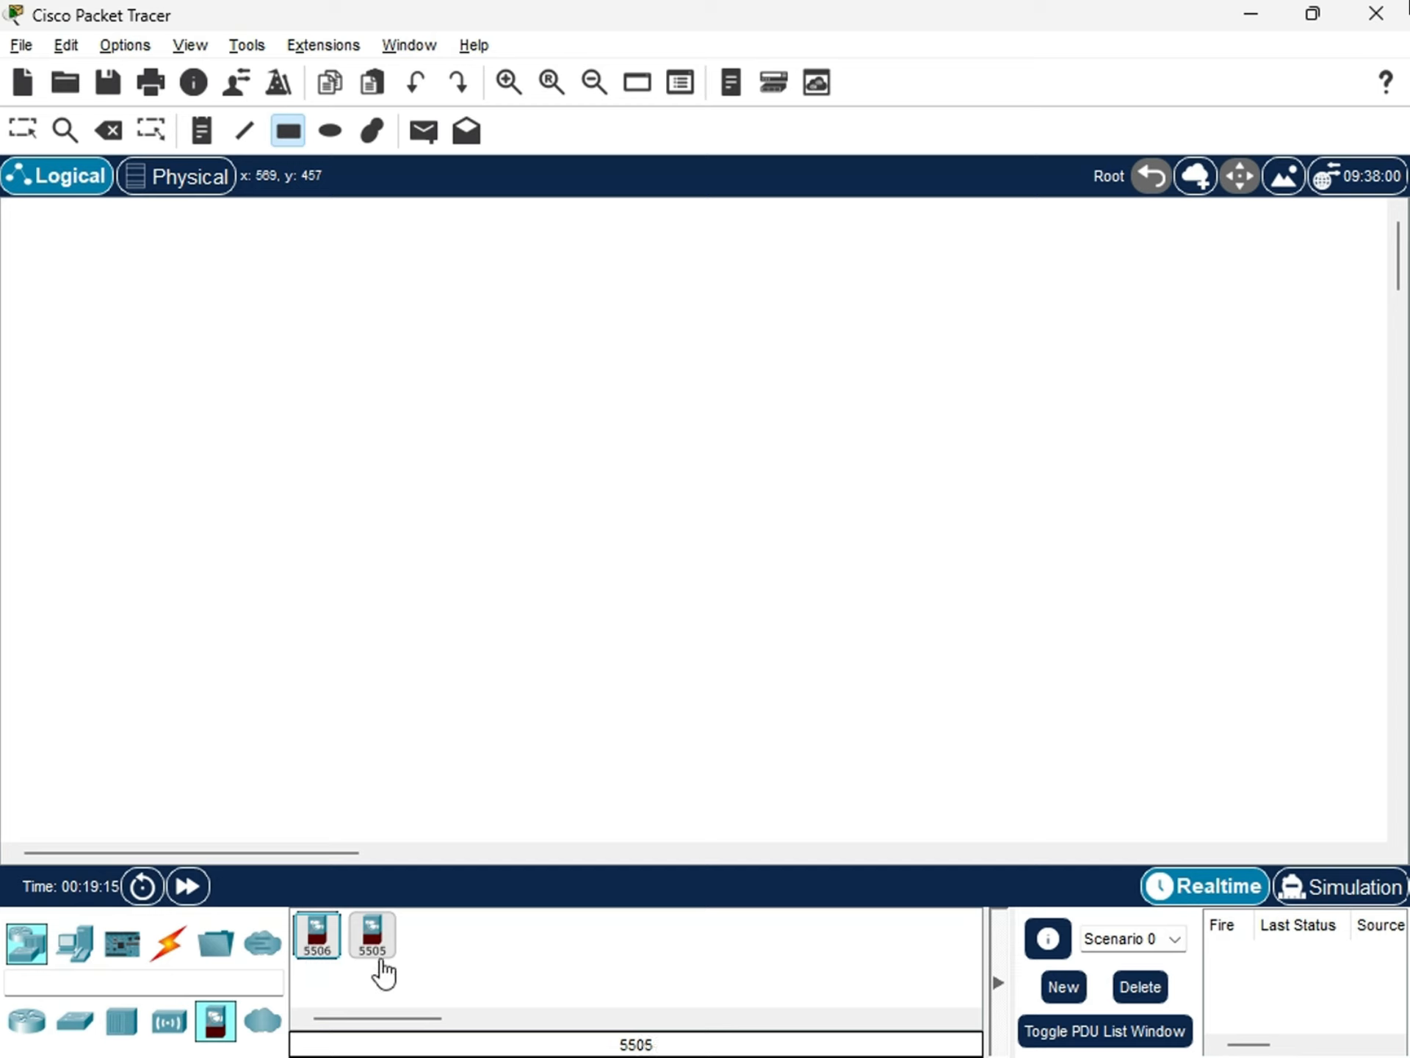
Place five PCs in a row at the lower-left of the workspace and spread them apart.
{"action": "left_click", "coordinate": [74, 940]}
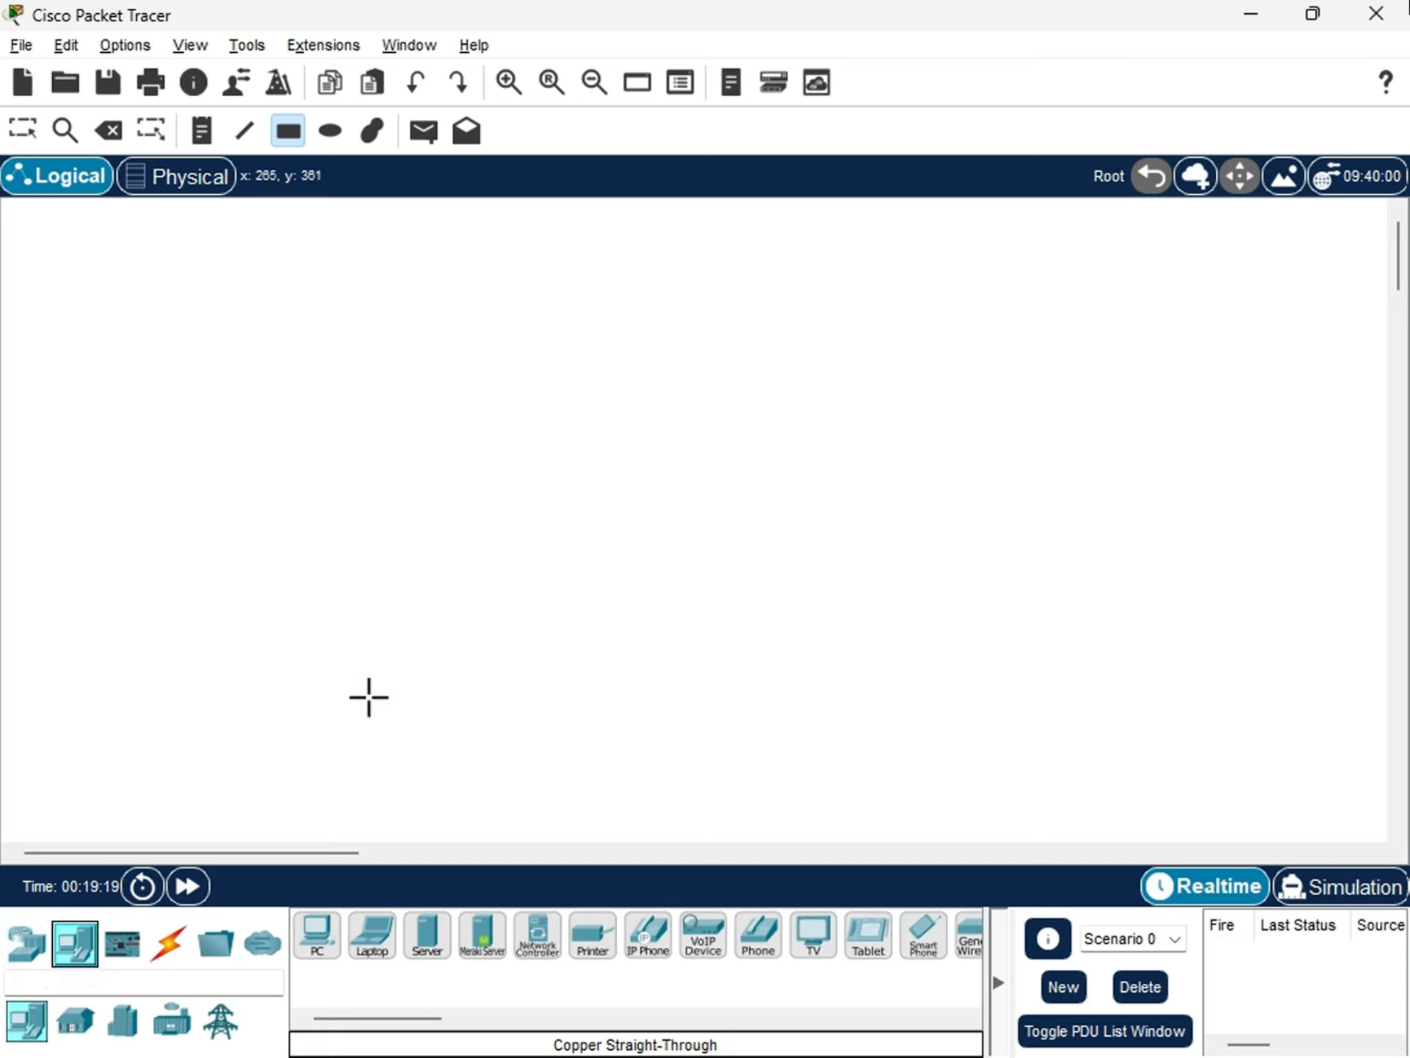
{"action": "left_click", "coordinate": [316, 943]}
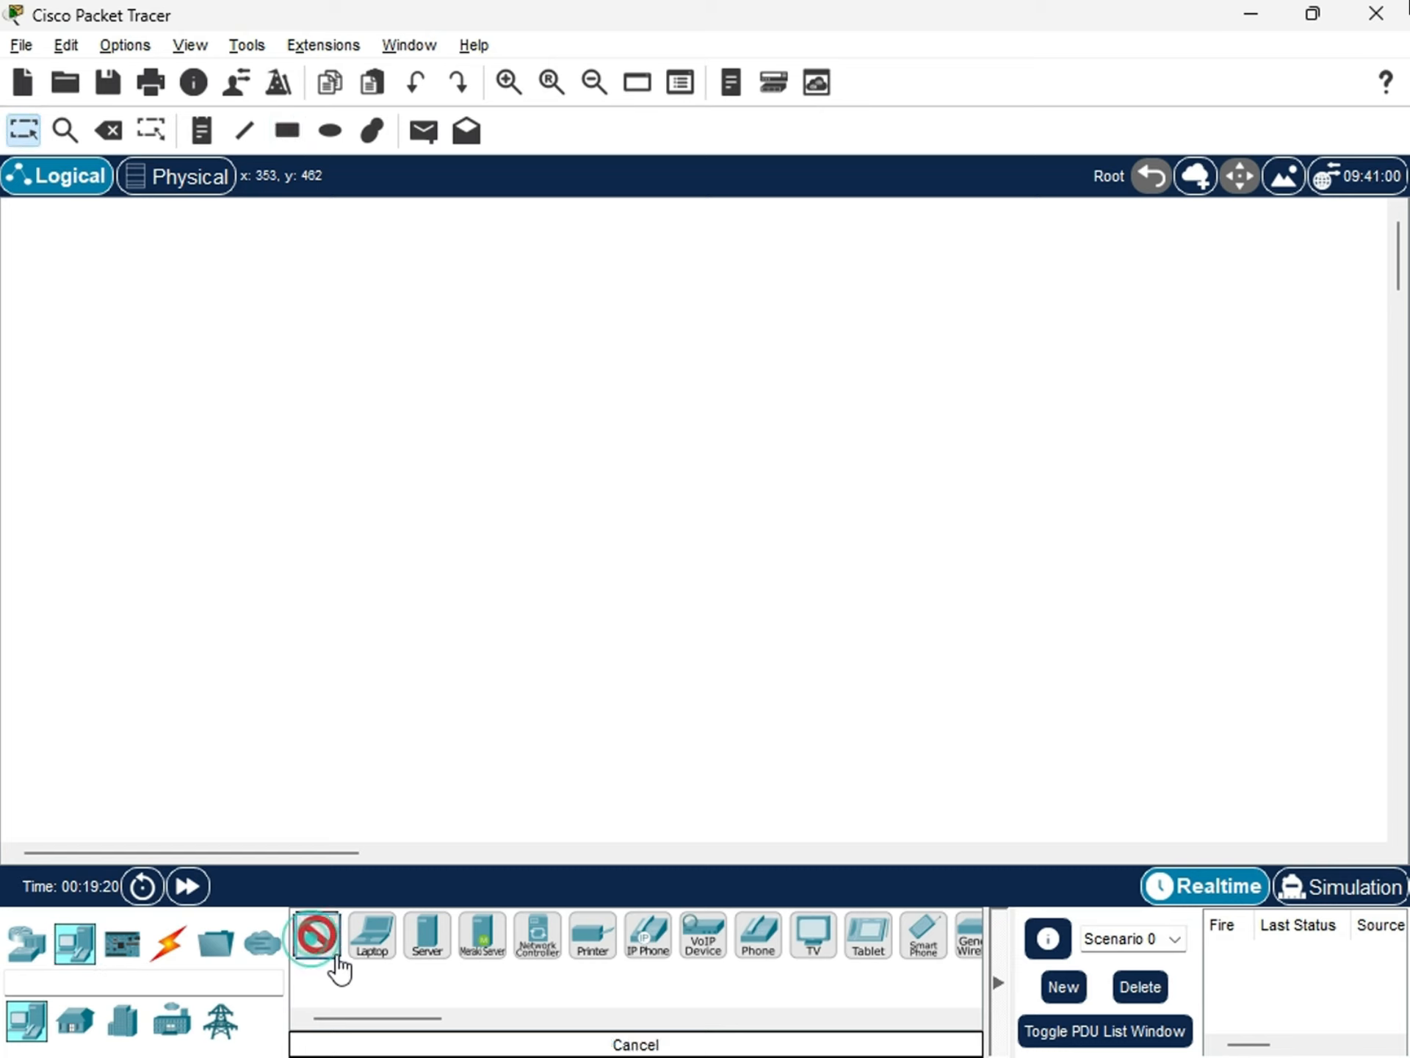
{"action": "left_click", "coordinate": [321, 942]}
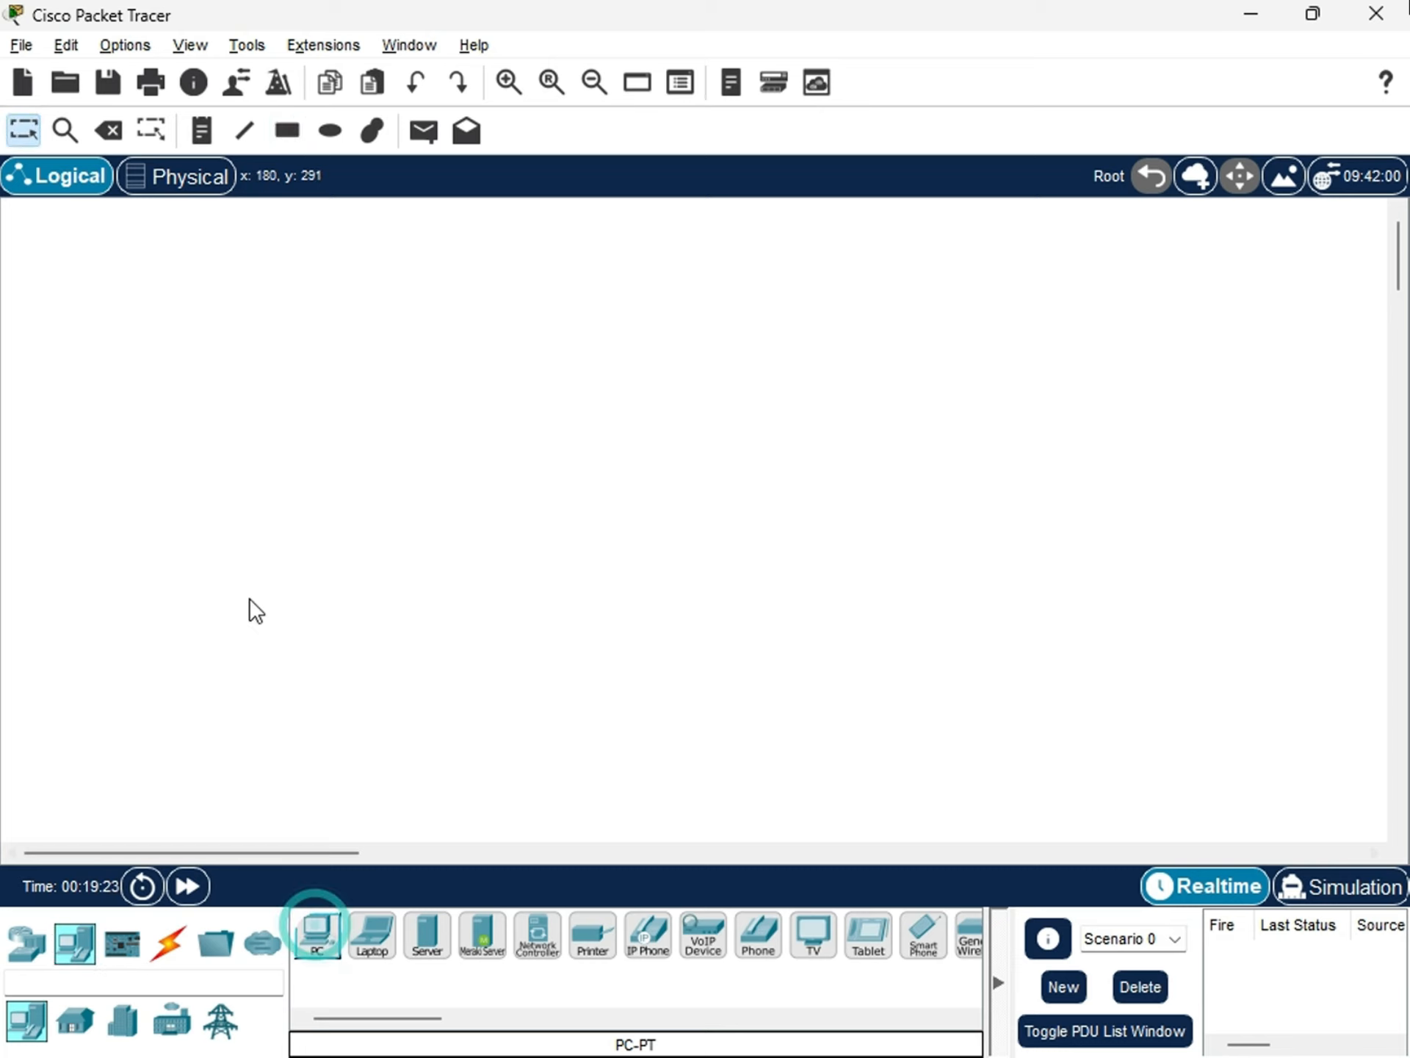
{"action": "left_click", "coordinate": [311, 946]}
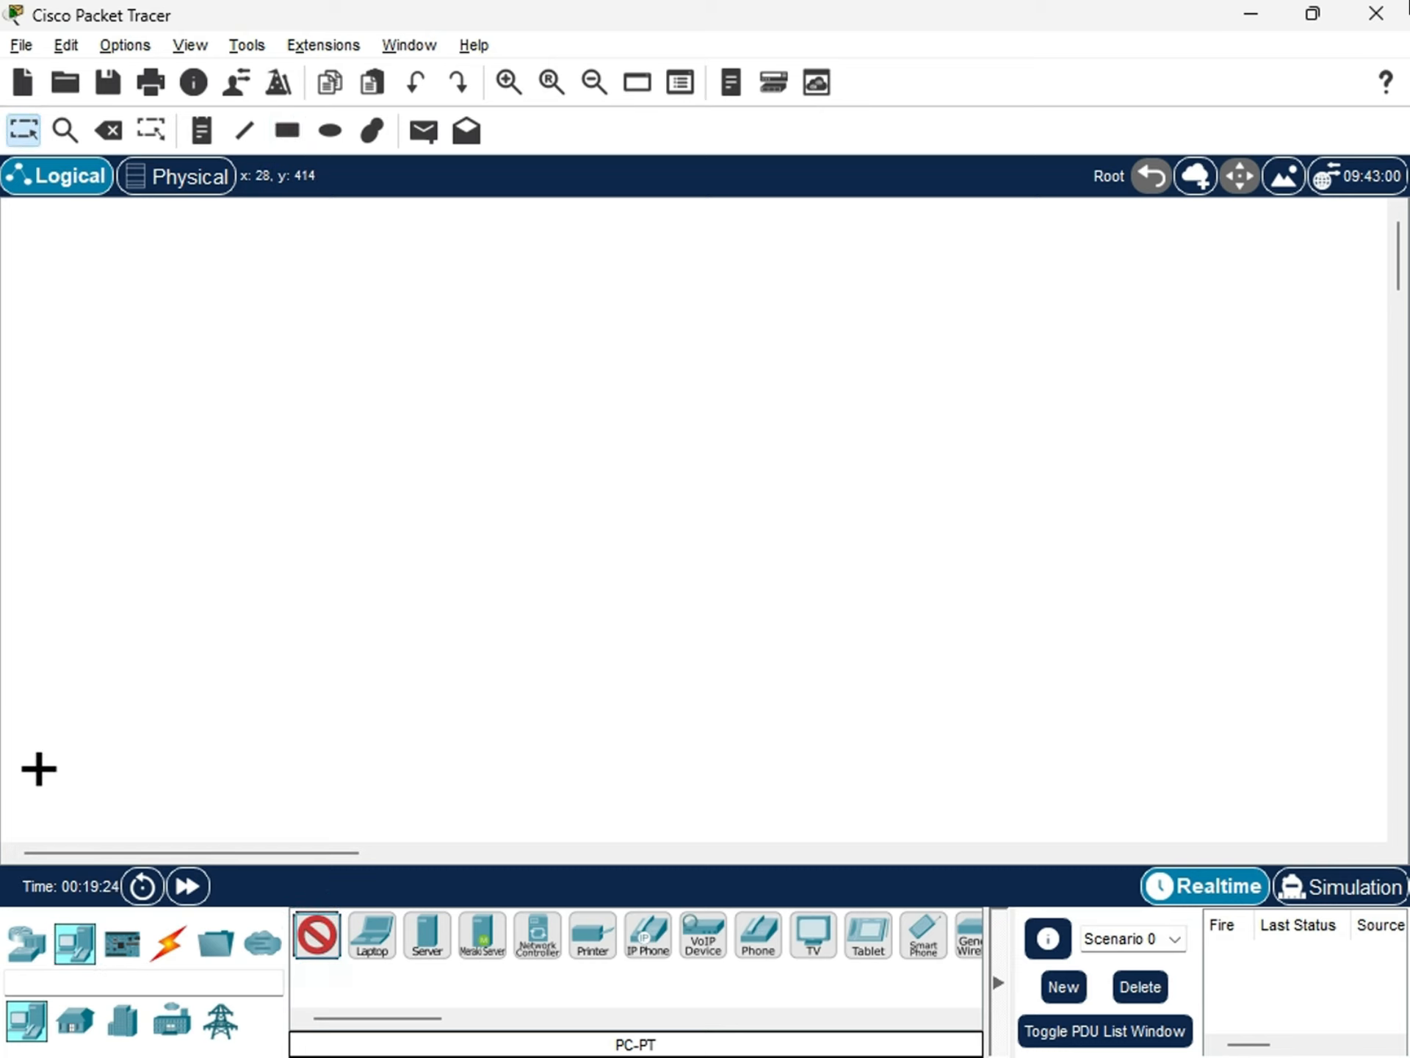
{"action": "left_click", "coordinate": [51, 758]}
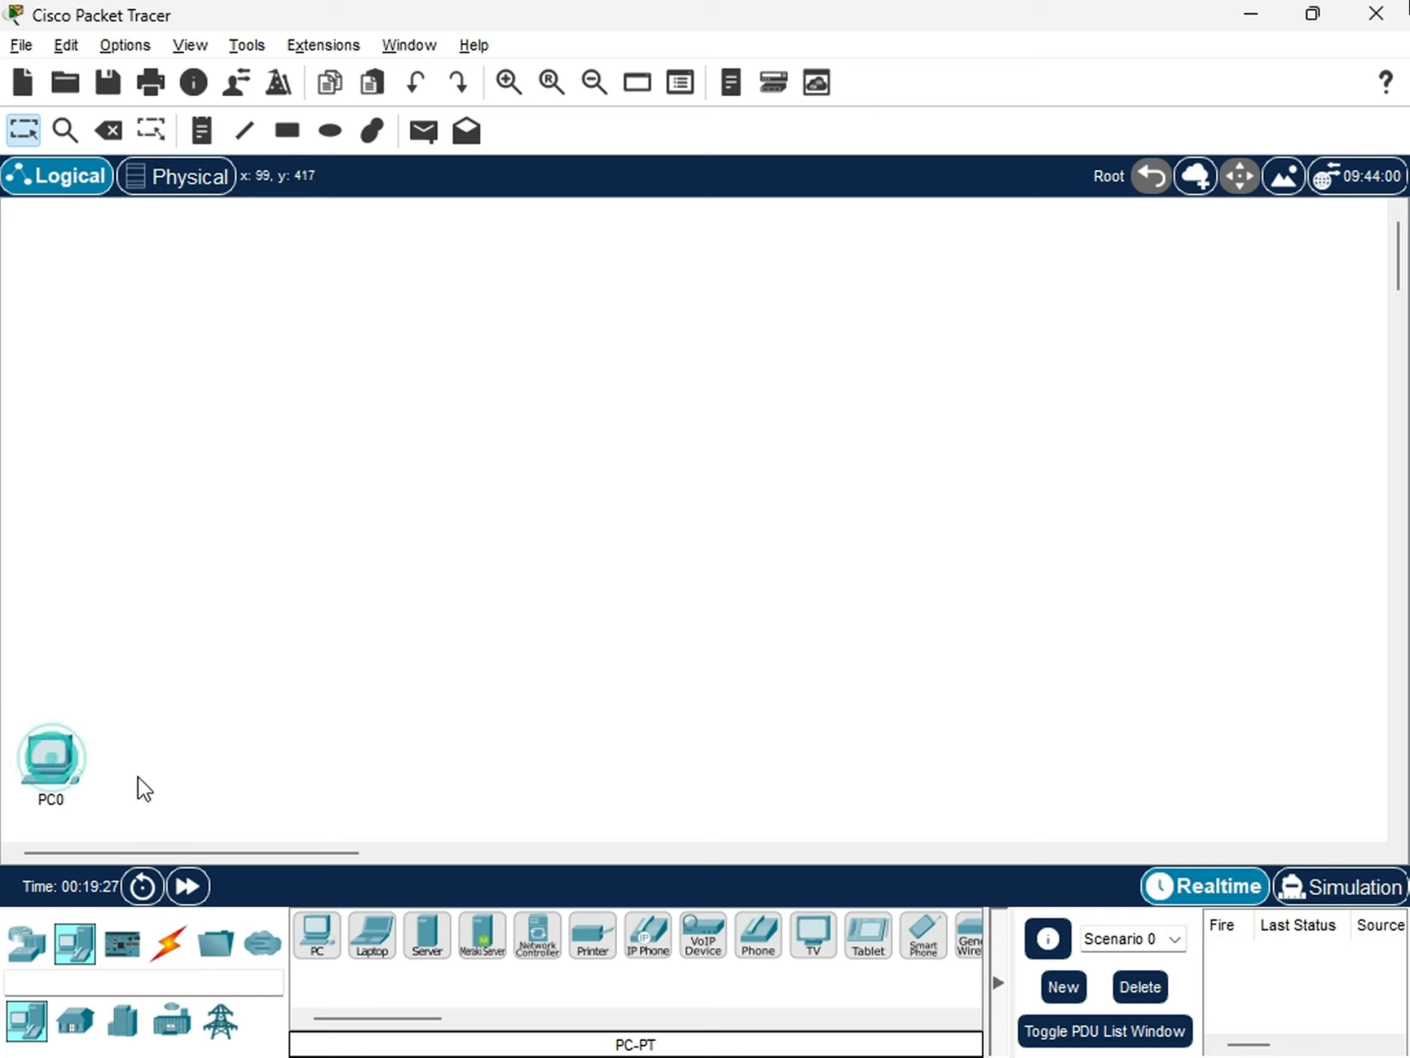
{"action": "left_click", "coordinate": [315, 938]}
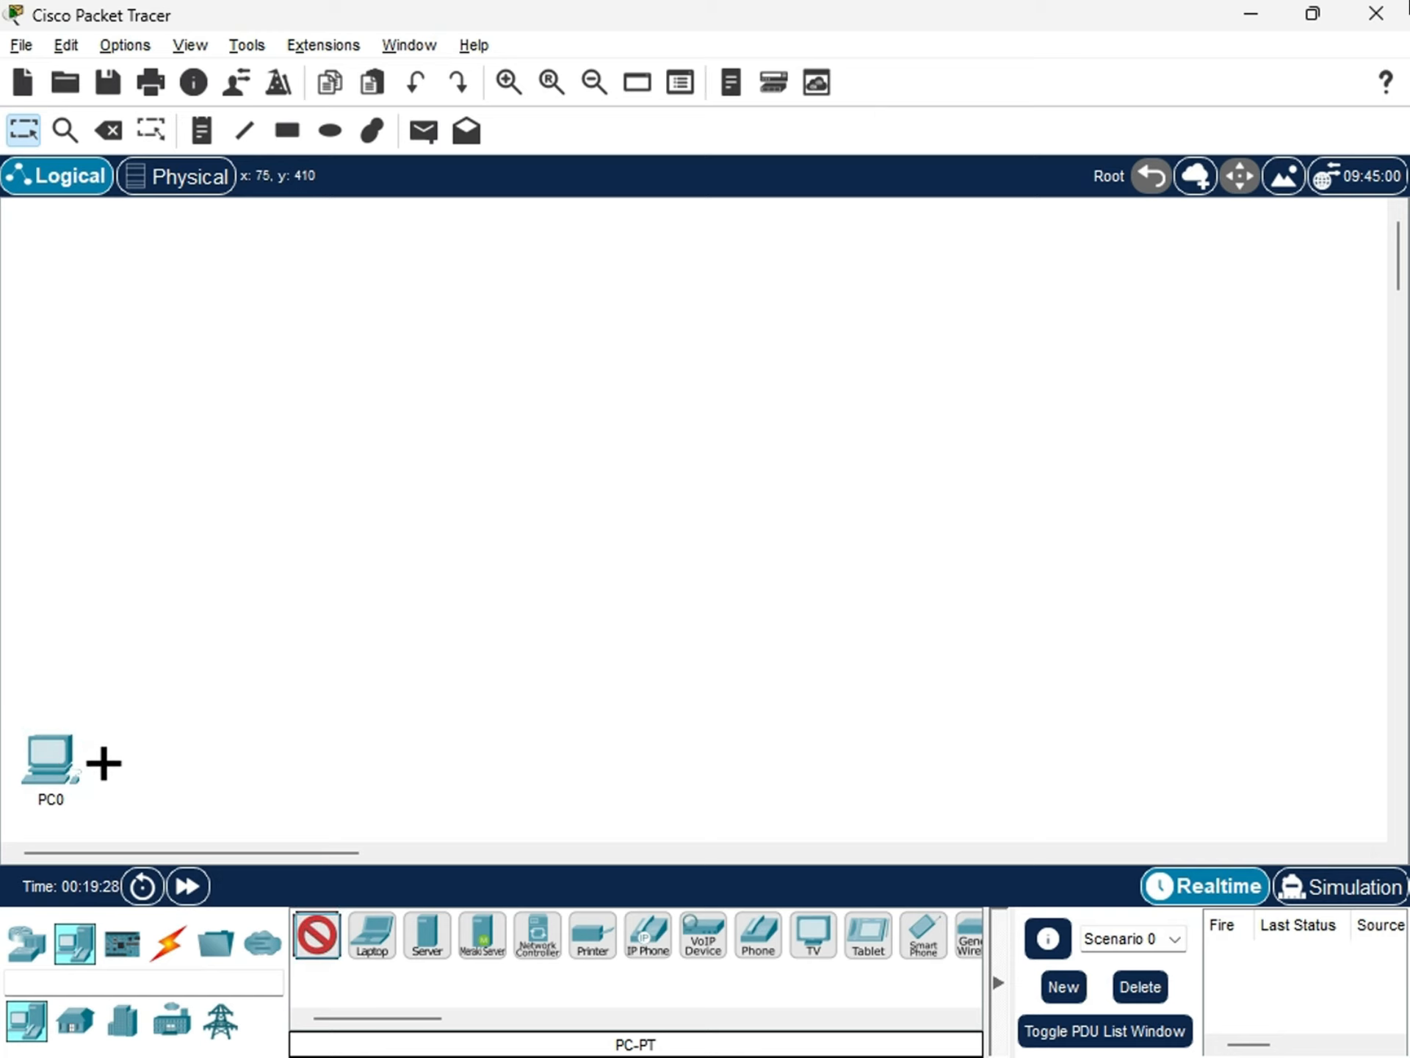
{"action": "left_click", "coordinate": [102, 762]}
{"action": "left_click", "coordinate": [151, 758]}
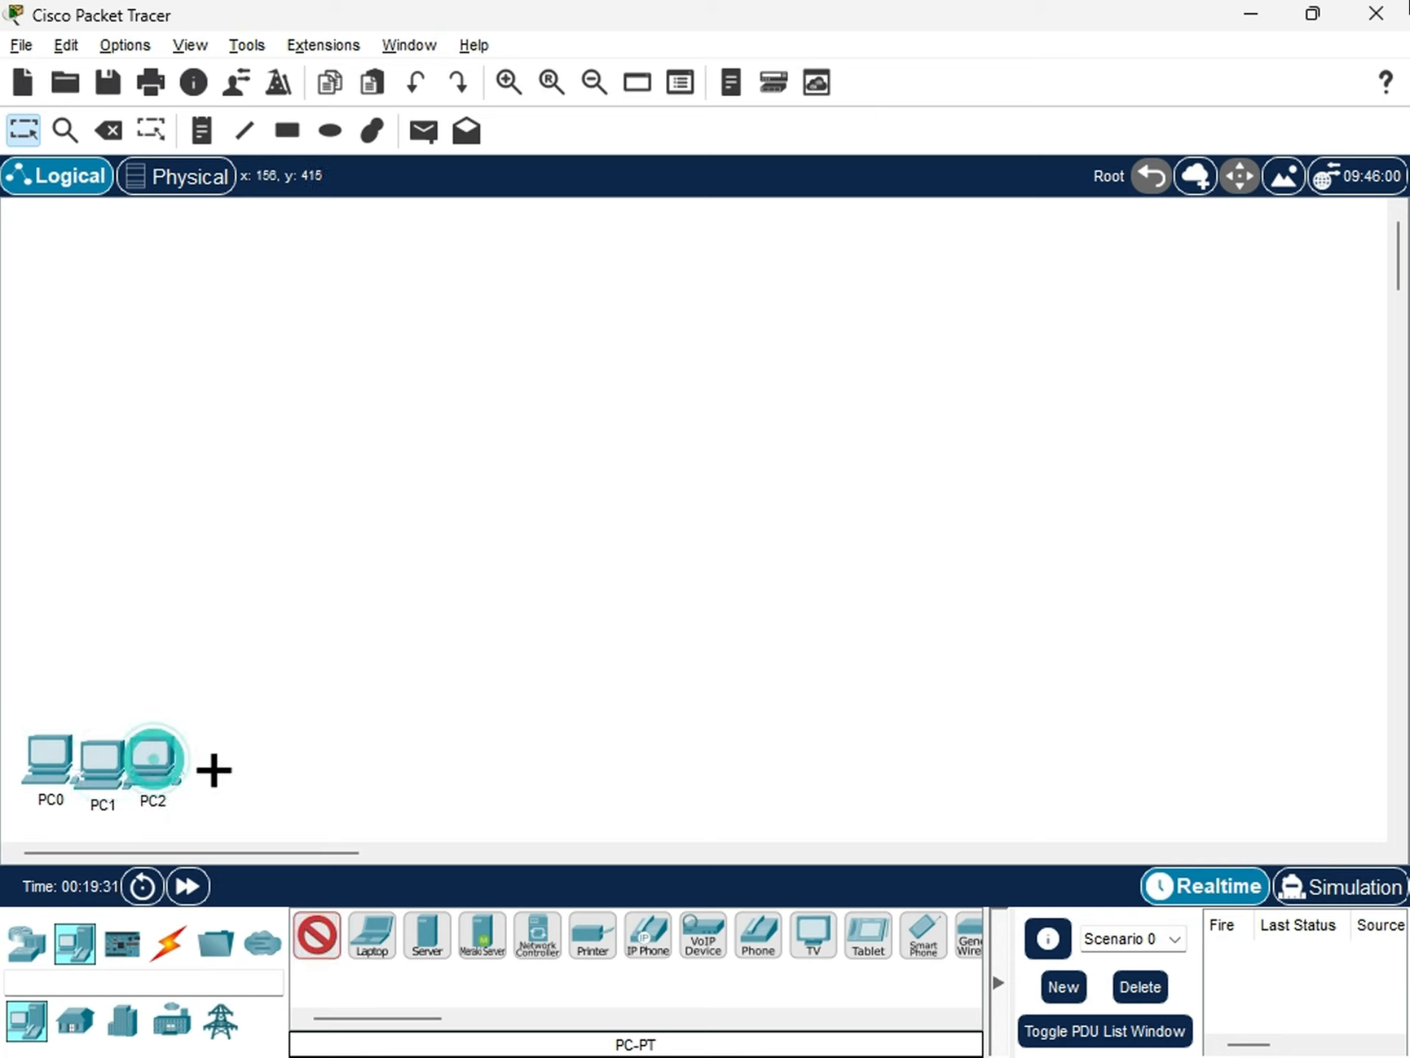
{"action": "left_click", "coordinate": [205, 760]}
{"action": "left_click", "coordinate": [252, 761]}
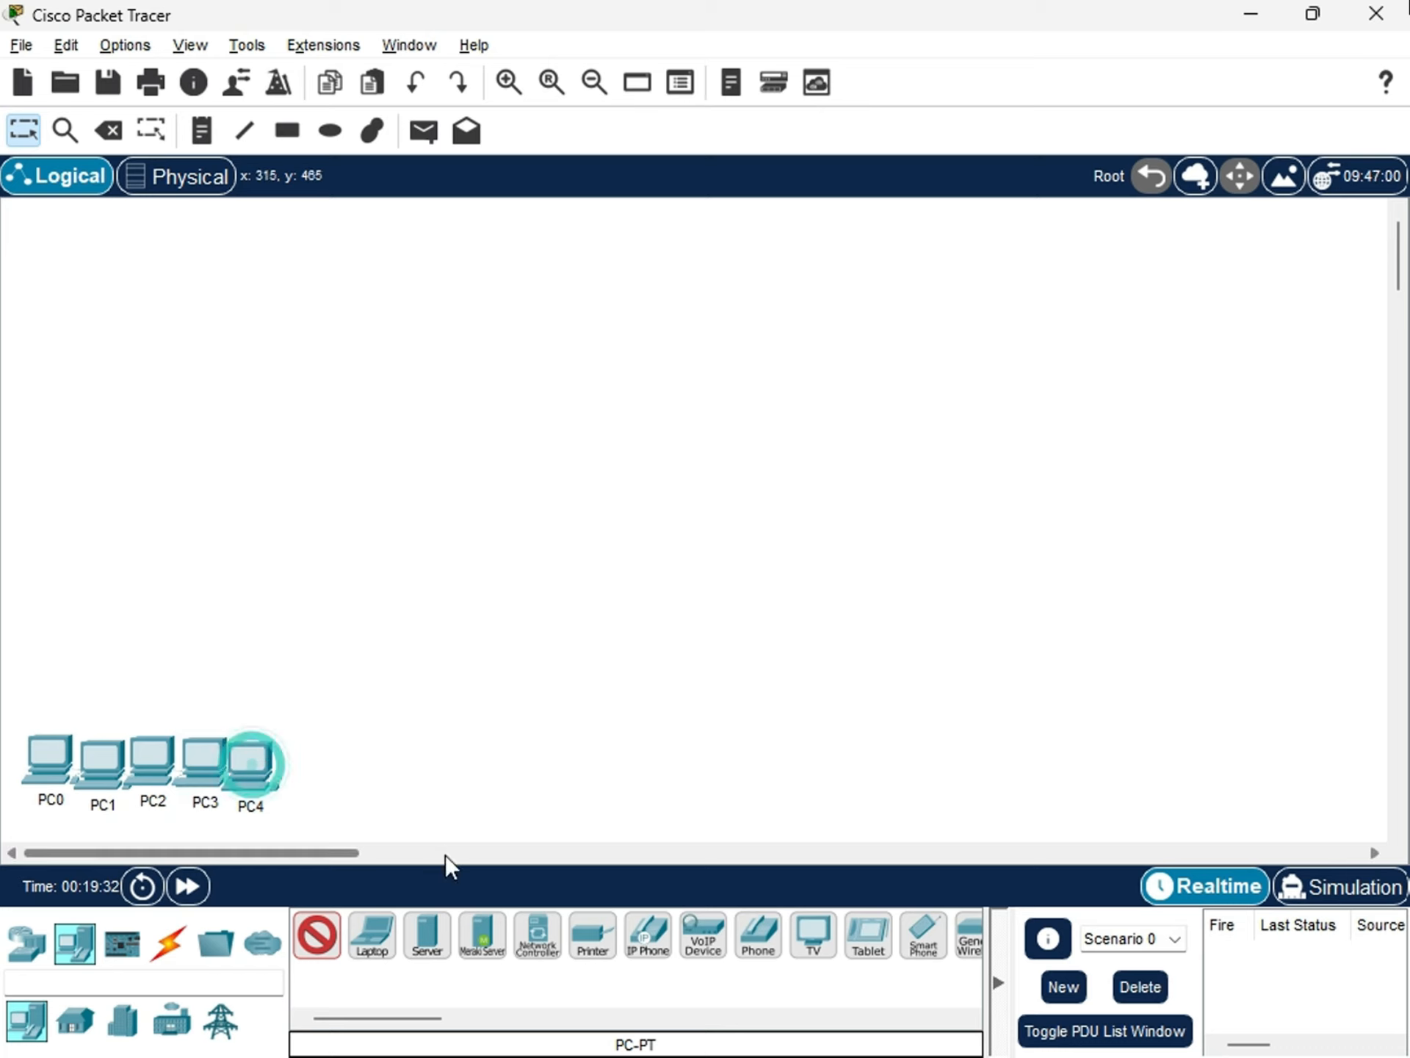
{"action": "left_click_drag", "start_coordinate": [228, 775], "coordinate": [150, 765]}
{"action": "left_click_drag", "start_coordinate": [44, 772], "coordinate": [35, 773]}
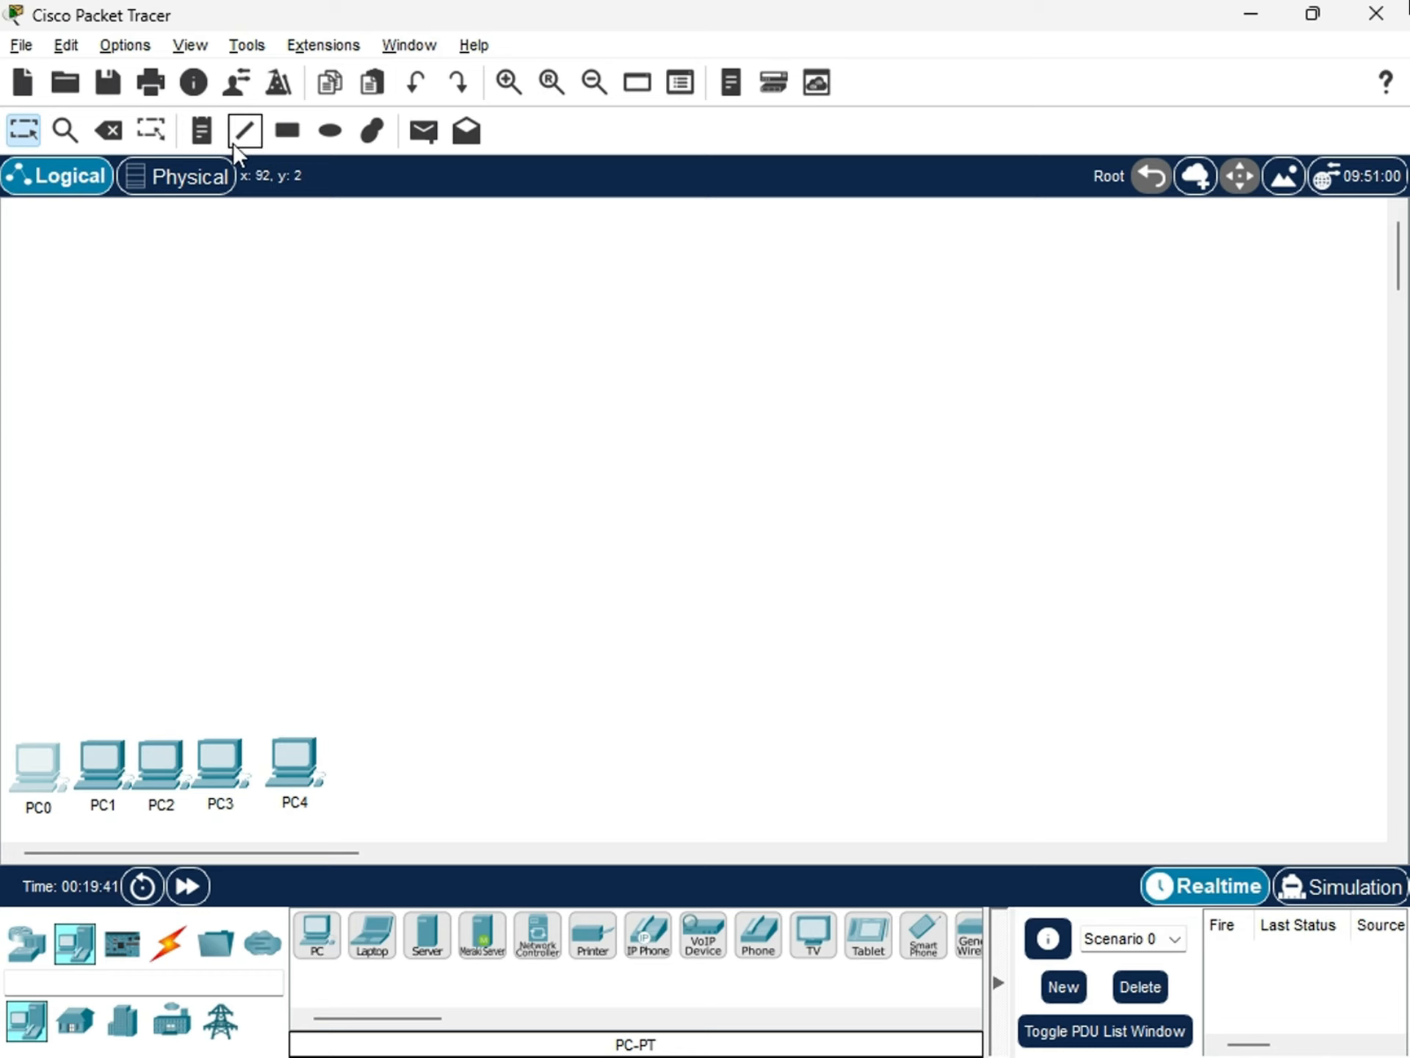
Draw a large No Fill rectangle with a black outline around the five PCs, with #33ffb1 picked as fill color.
{"action": "left_click", "coordinate": [278, 133]}
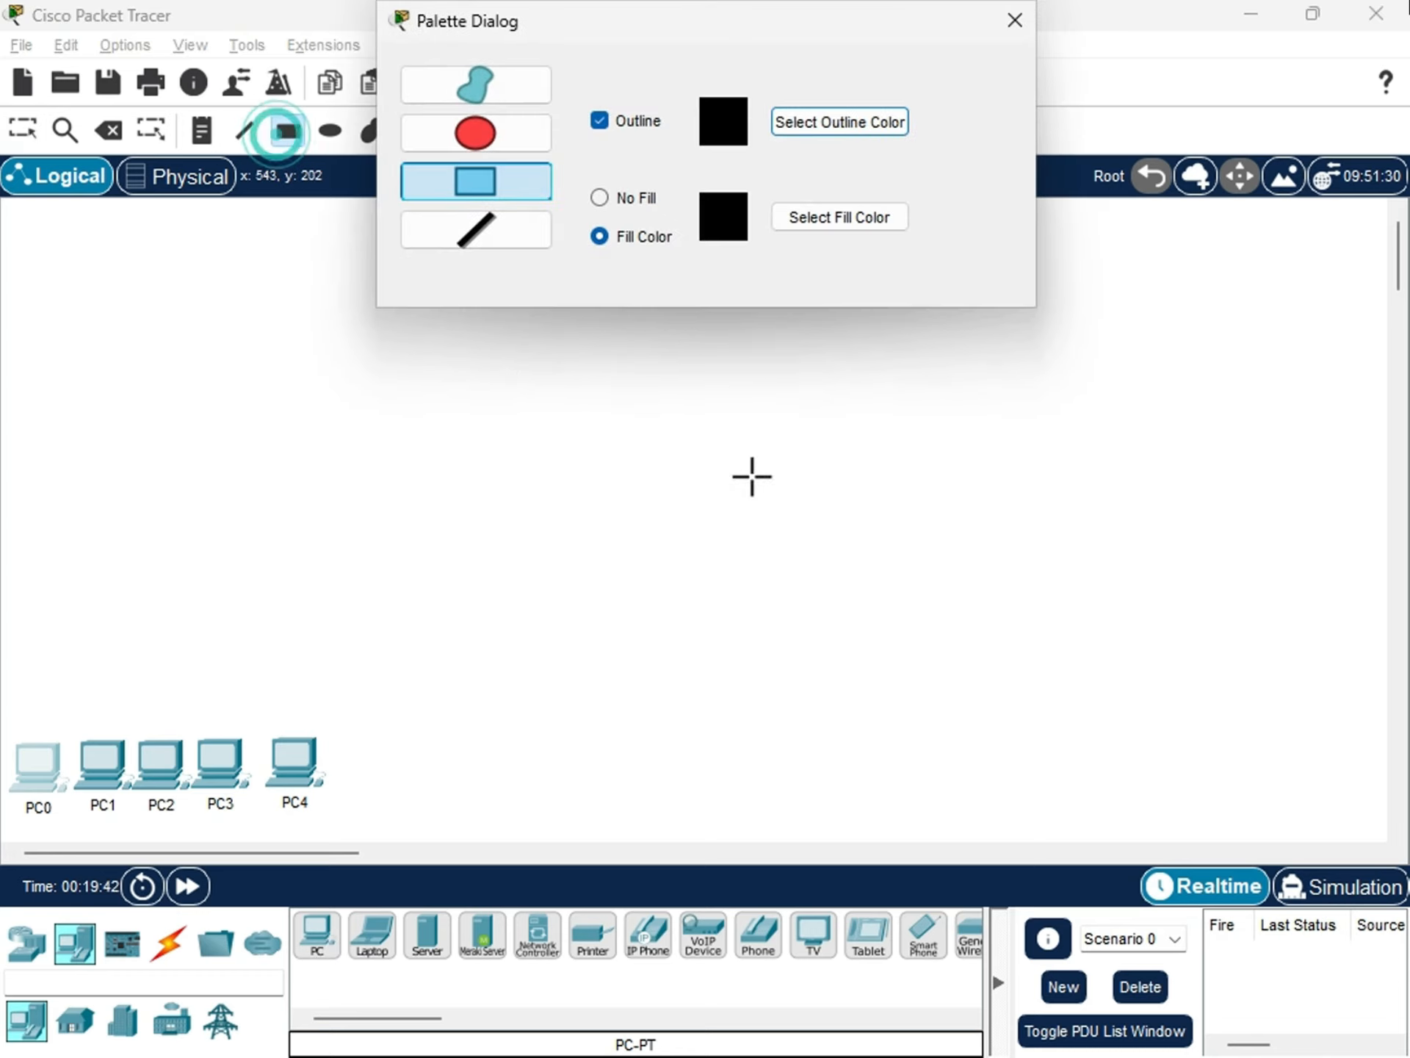
{"action": "left_click", "coordinate": [600, 199]}
{"action": "left_click", "coordinate": [863, 217]}
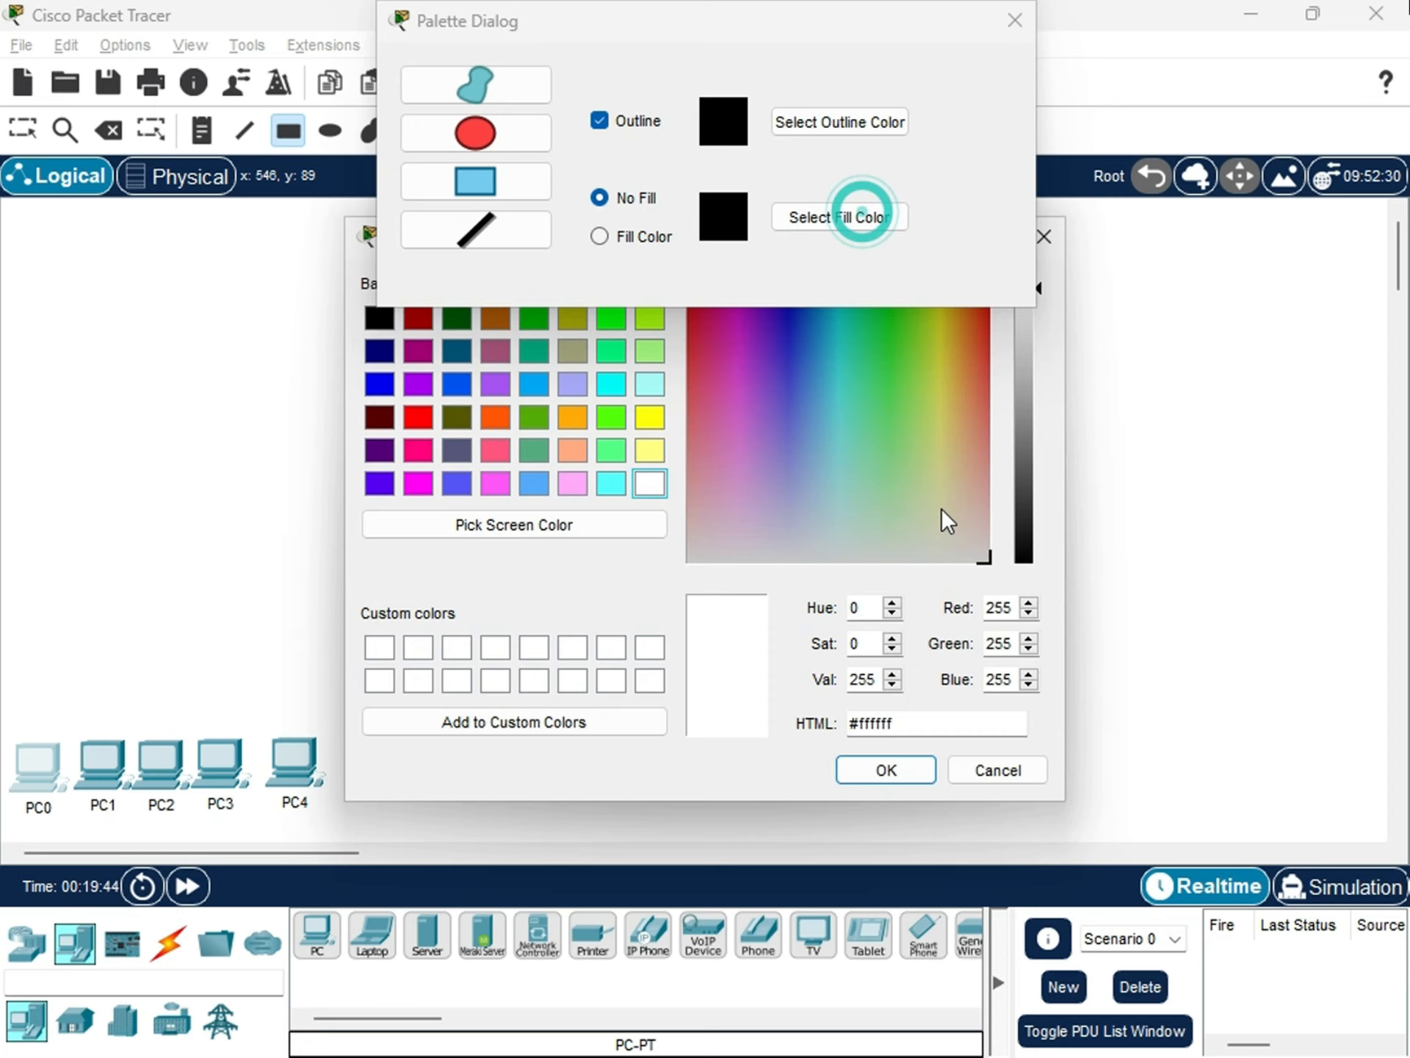
{"action": "left_click", "coordinate": [857, 342]}
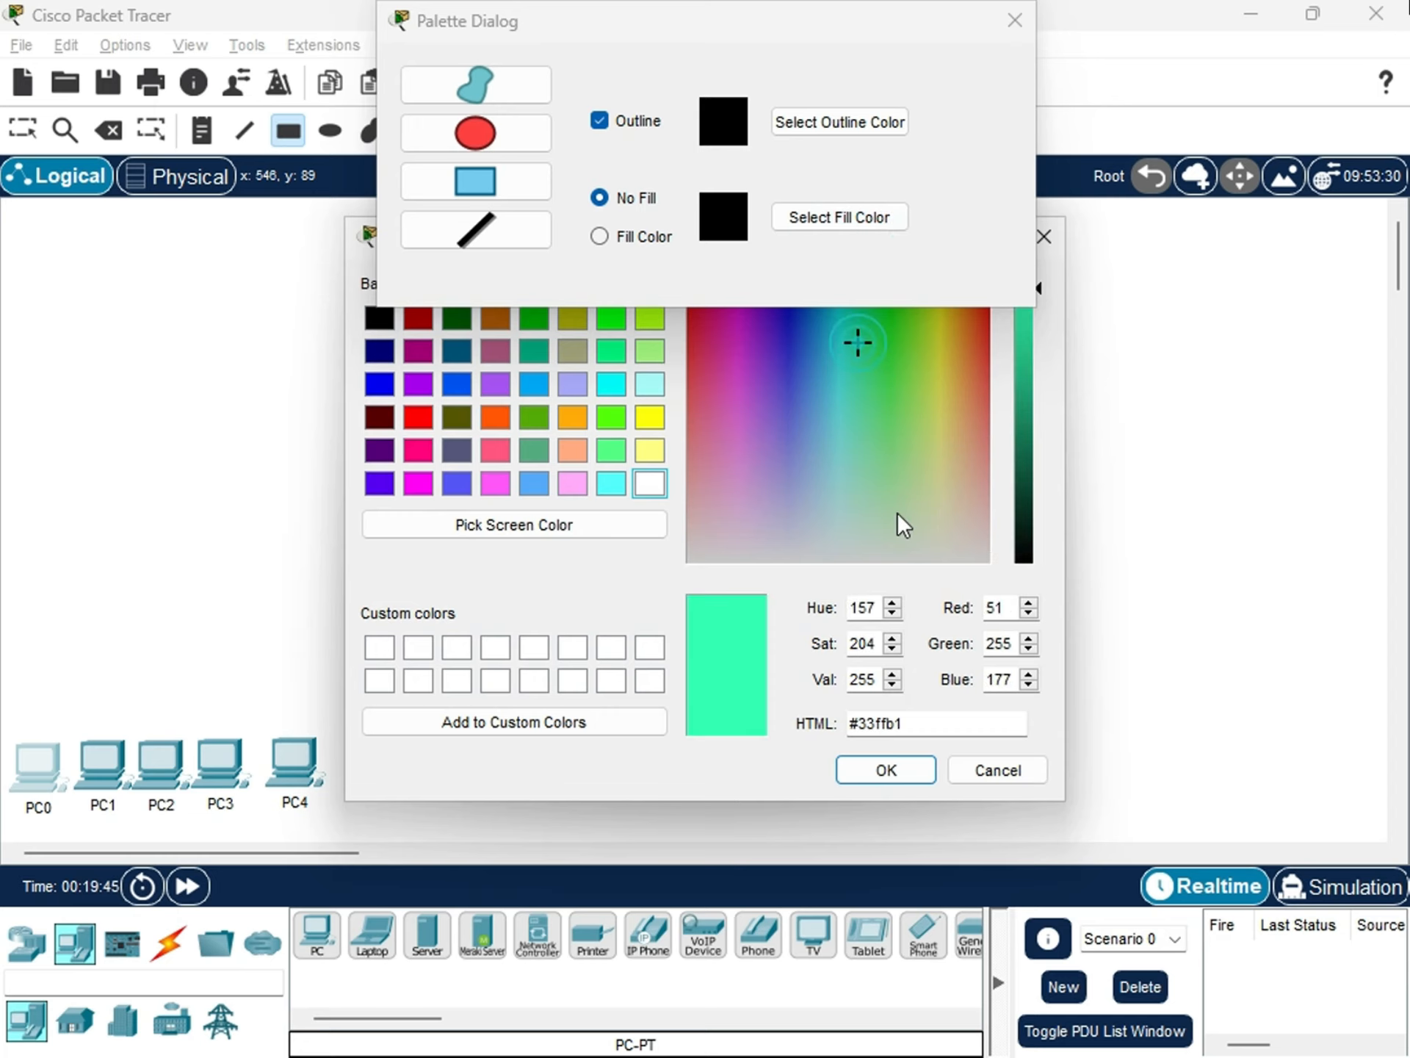
{"action": "left_click", "coordinate": [857, 768]}
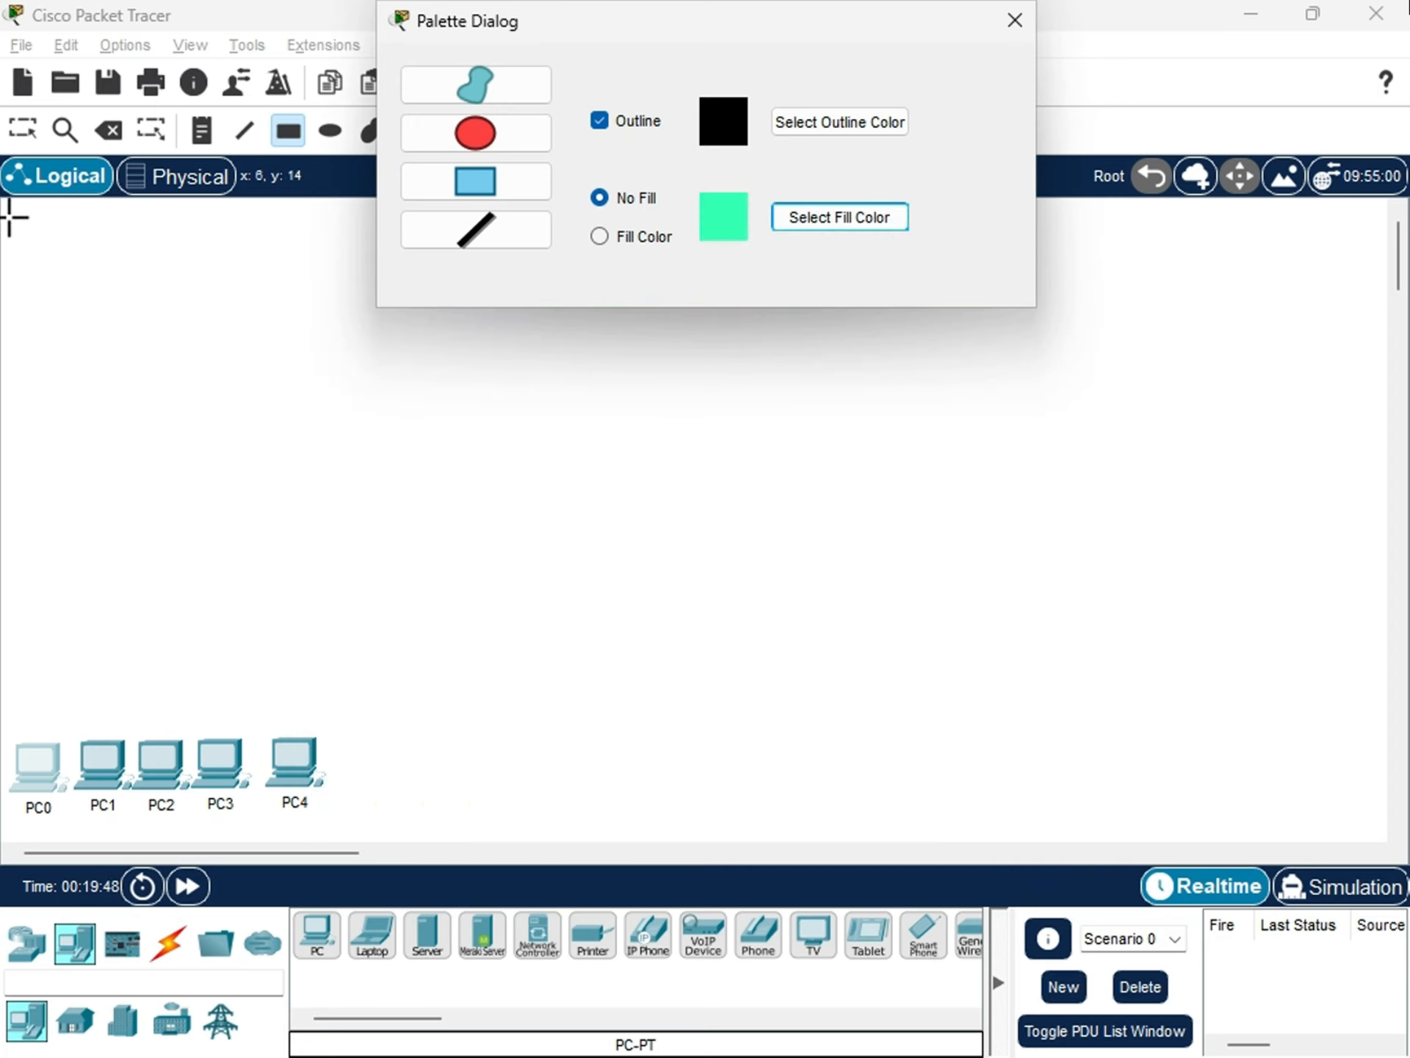
{"action": "left_click_drag", "start_coordinate": [10, 217], "coordinate": [390, 828]}
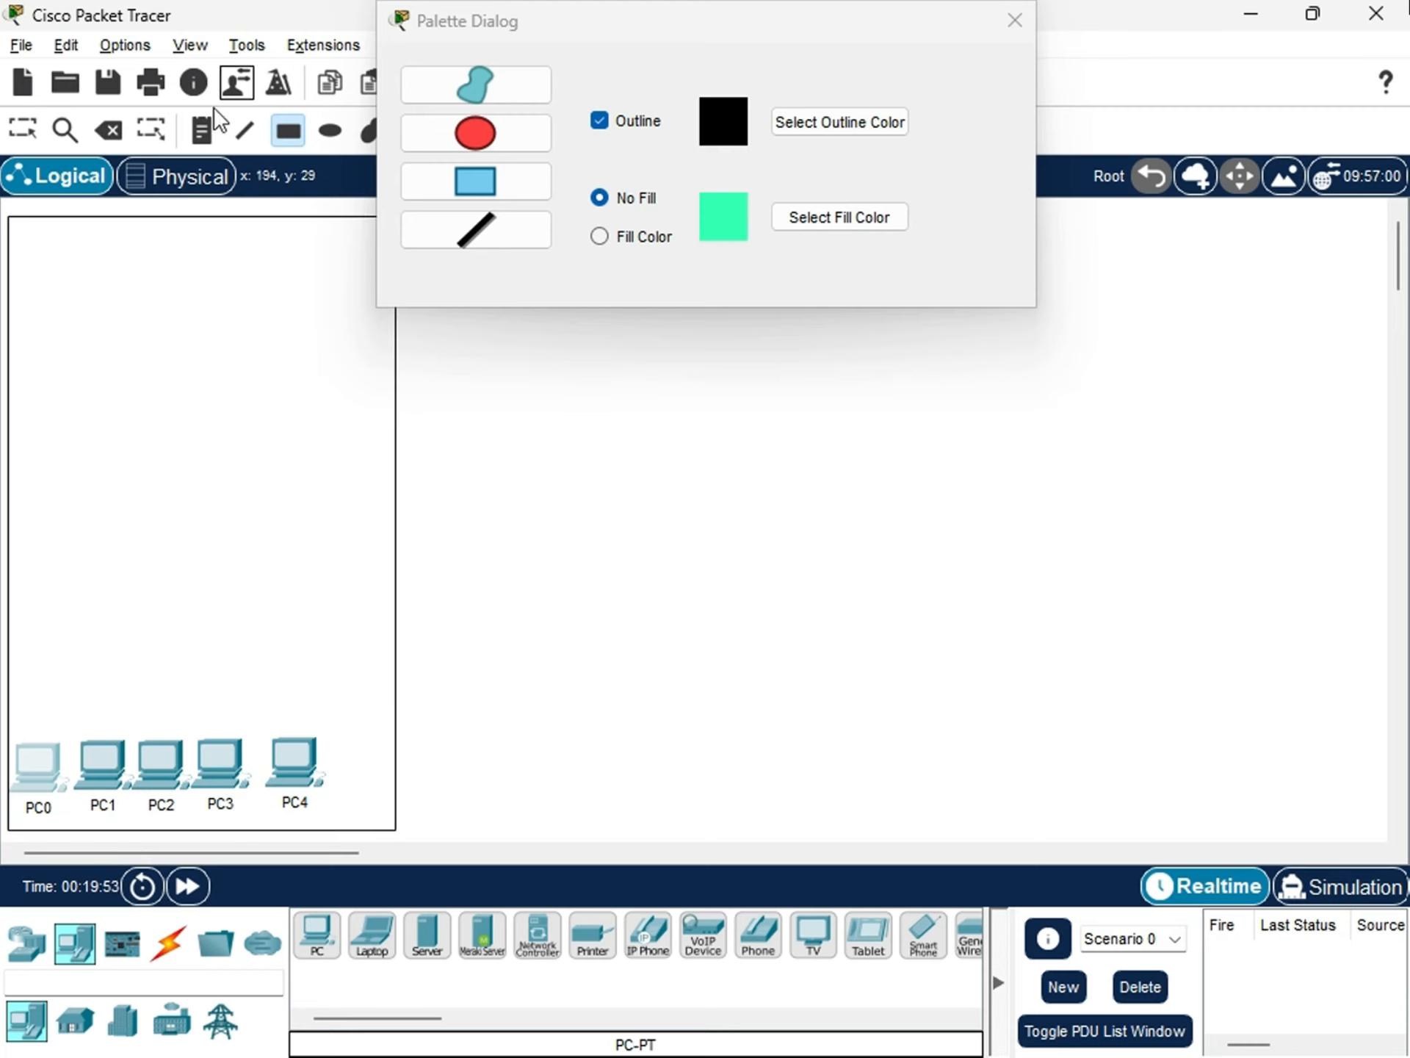
Add the note "LAN 1" near the upper-left corner inside the rectangle around the PCs.
{"action": "left_click", "coordinate": [201, 131]}
{"action": "left_click", "coordinate": [78, 247]}
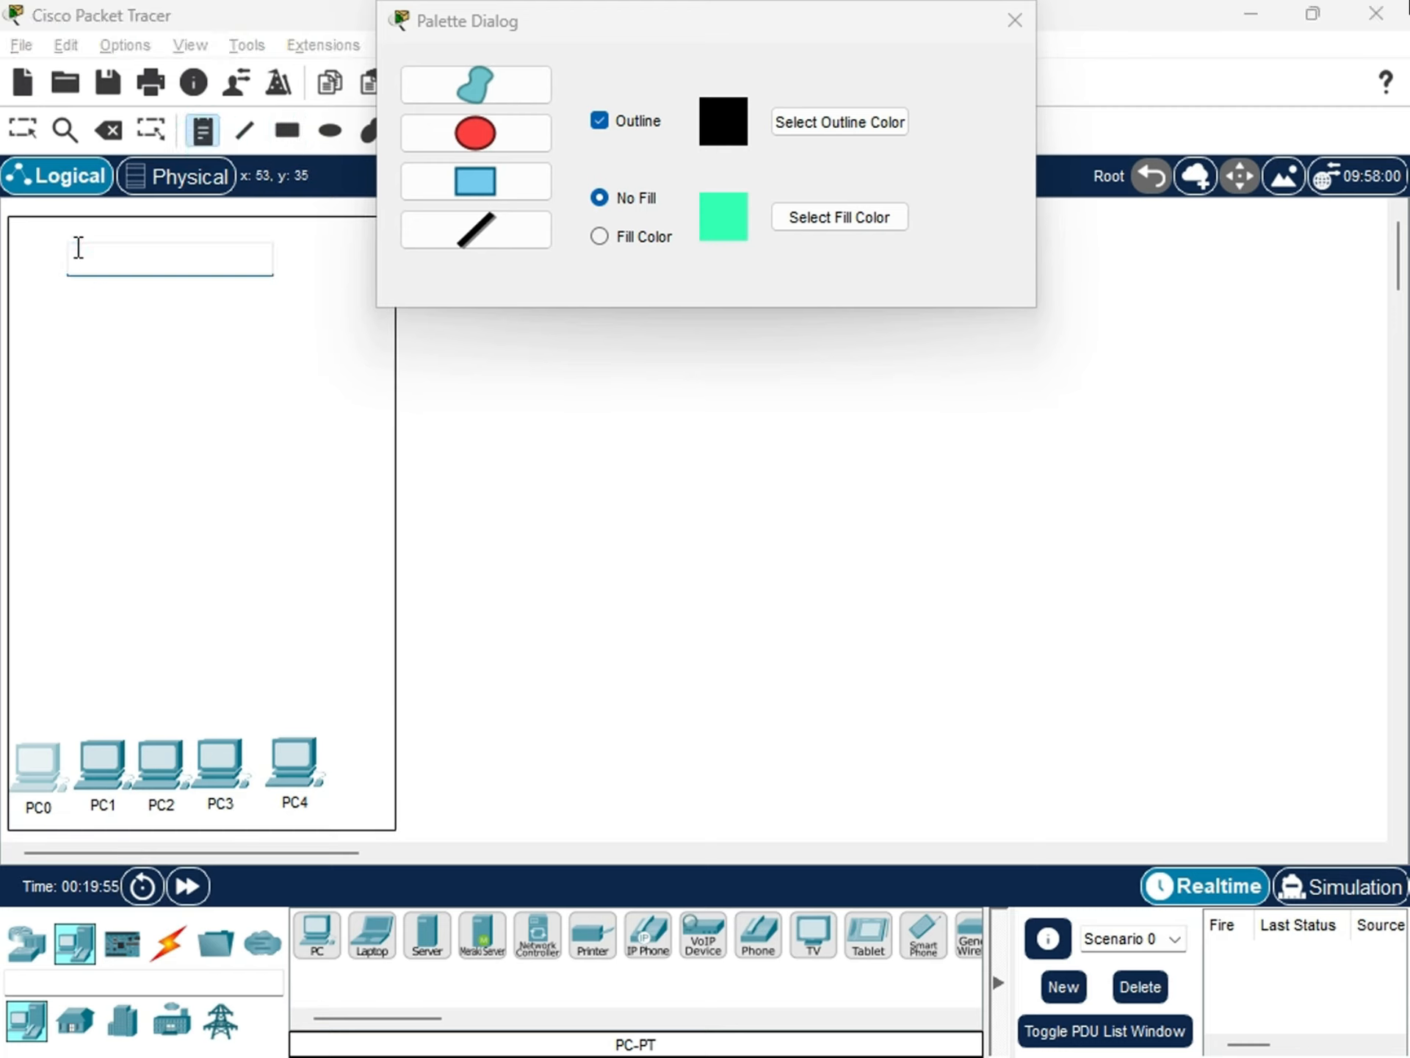
{"action": "type", "text": "LAN"}
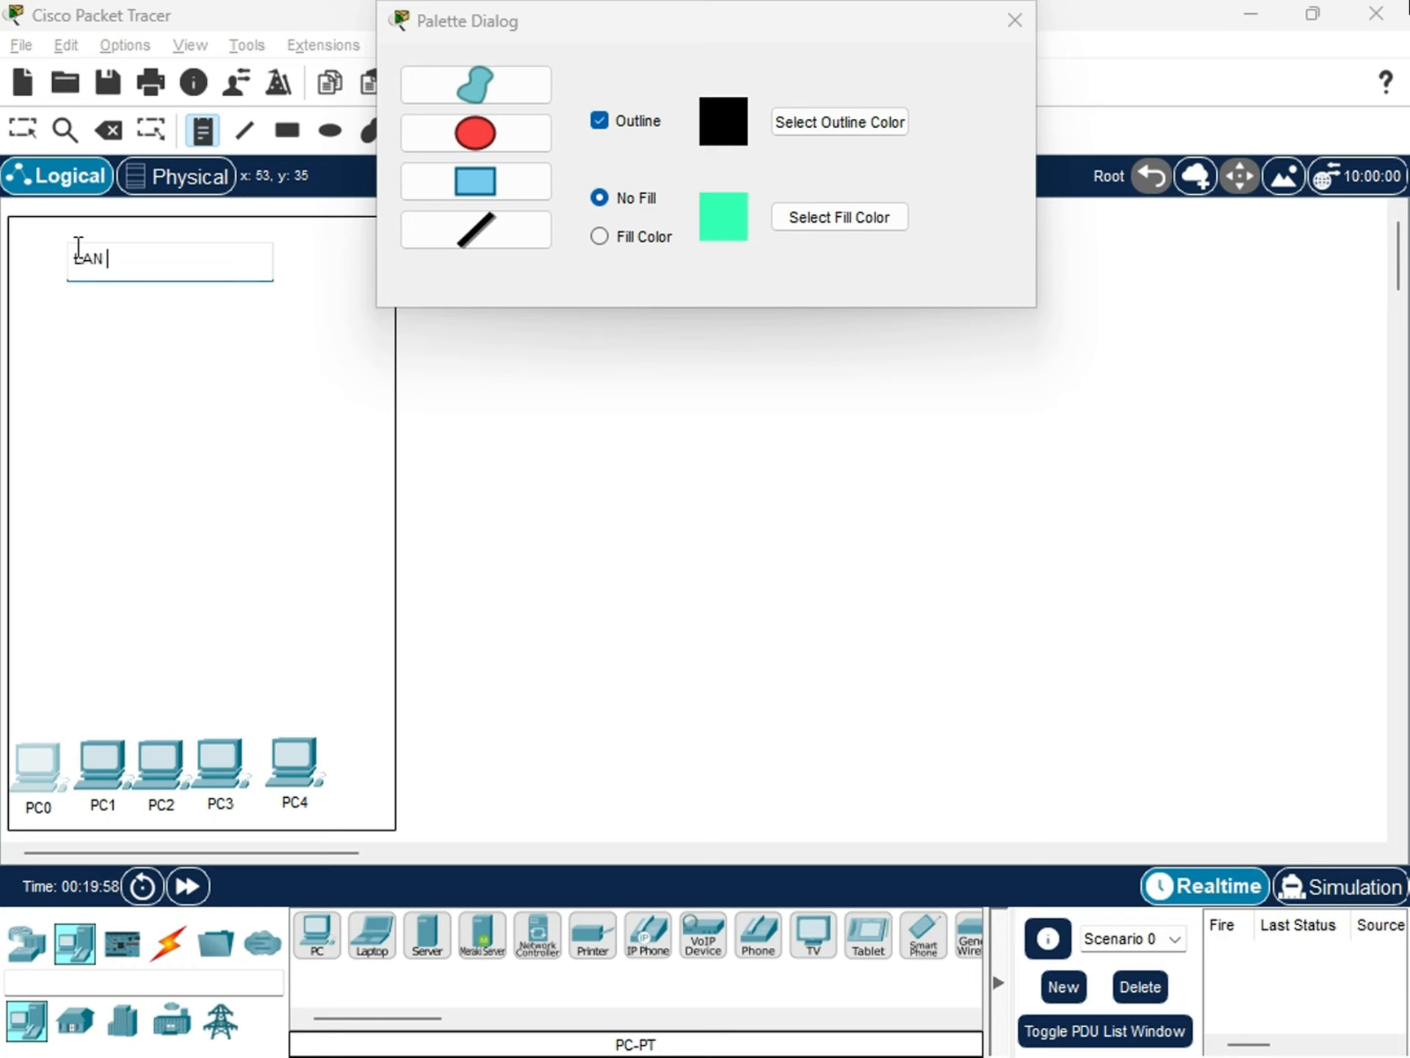
{"action": "key", "text": "Return"}
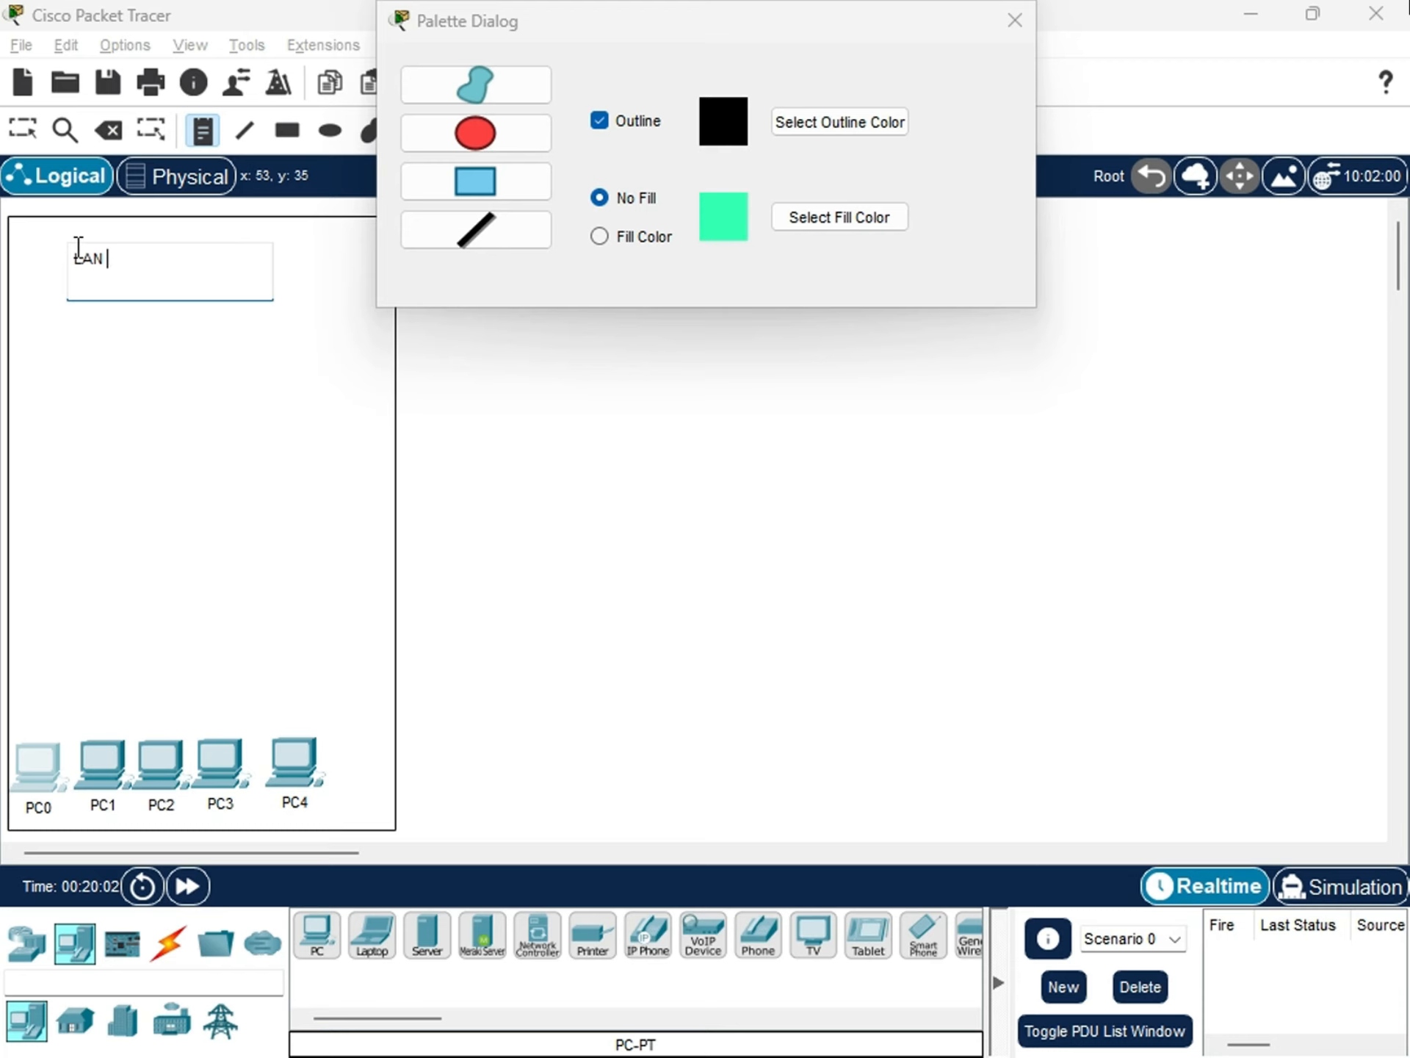
{"action": "key", "text": "Return"}
{"action": "key", "text": "Escape"}
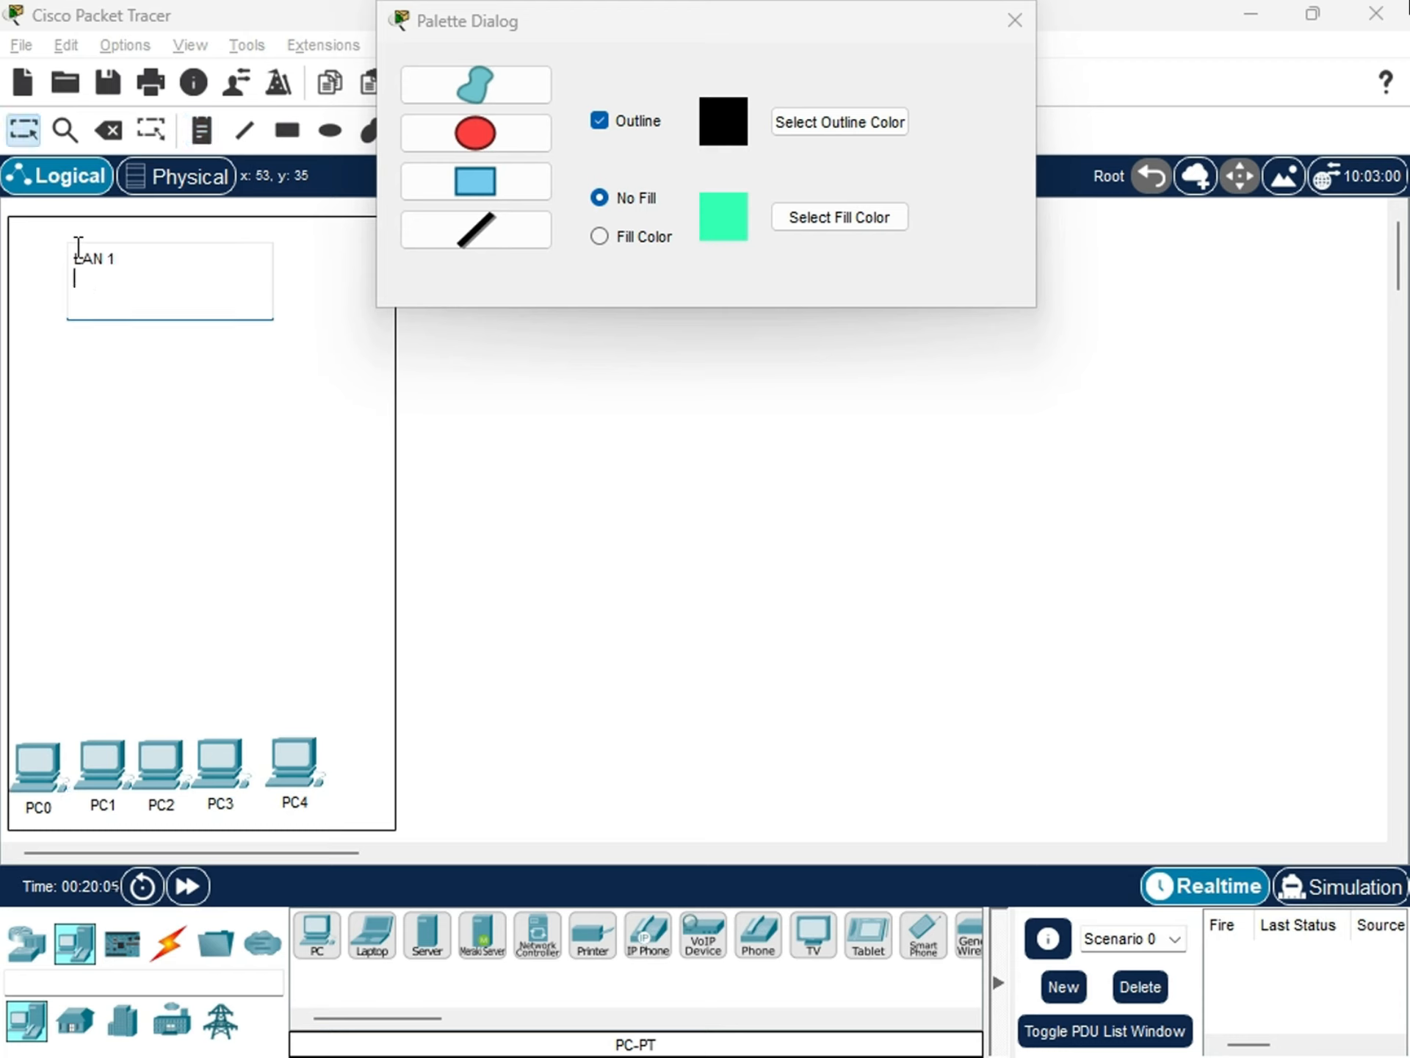
{"action": "left_click", "coordinate": [160, 397]}
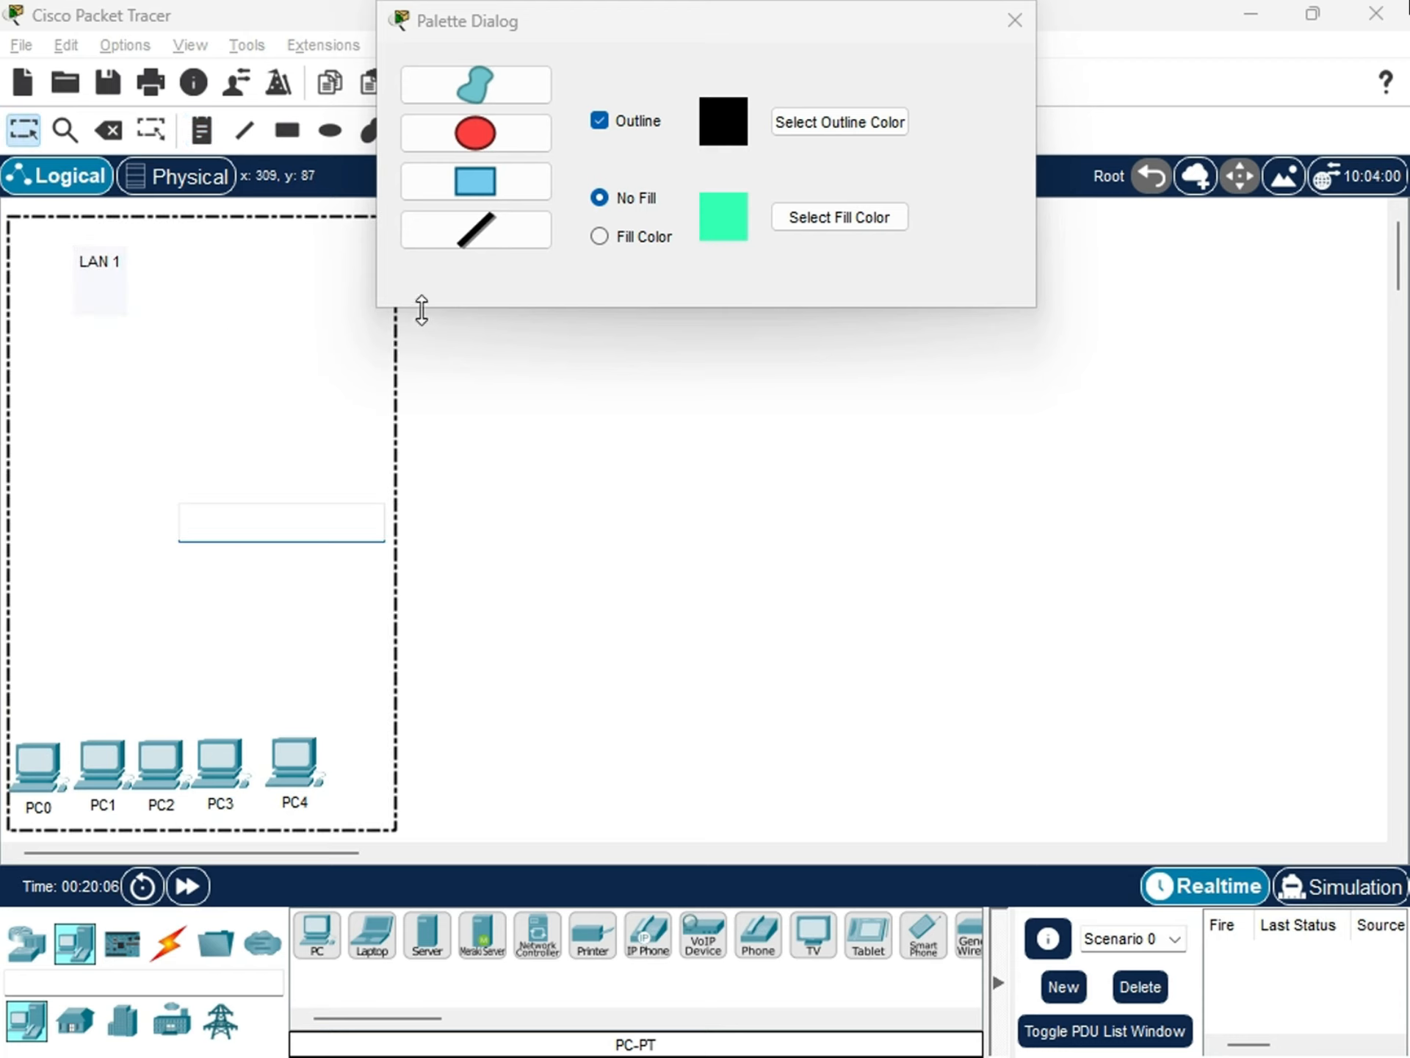
{"action": "left_click", "coordinate": [570, 322]}
Enable Fill Color for shapes and set the fill color to light mint, #aeffe7.
{"action": "left_click", "coordinate": [601, 236]}
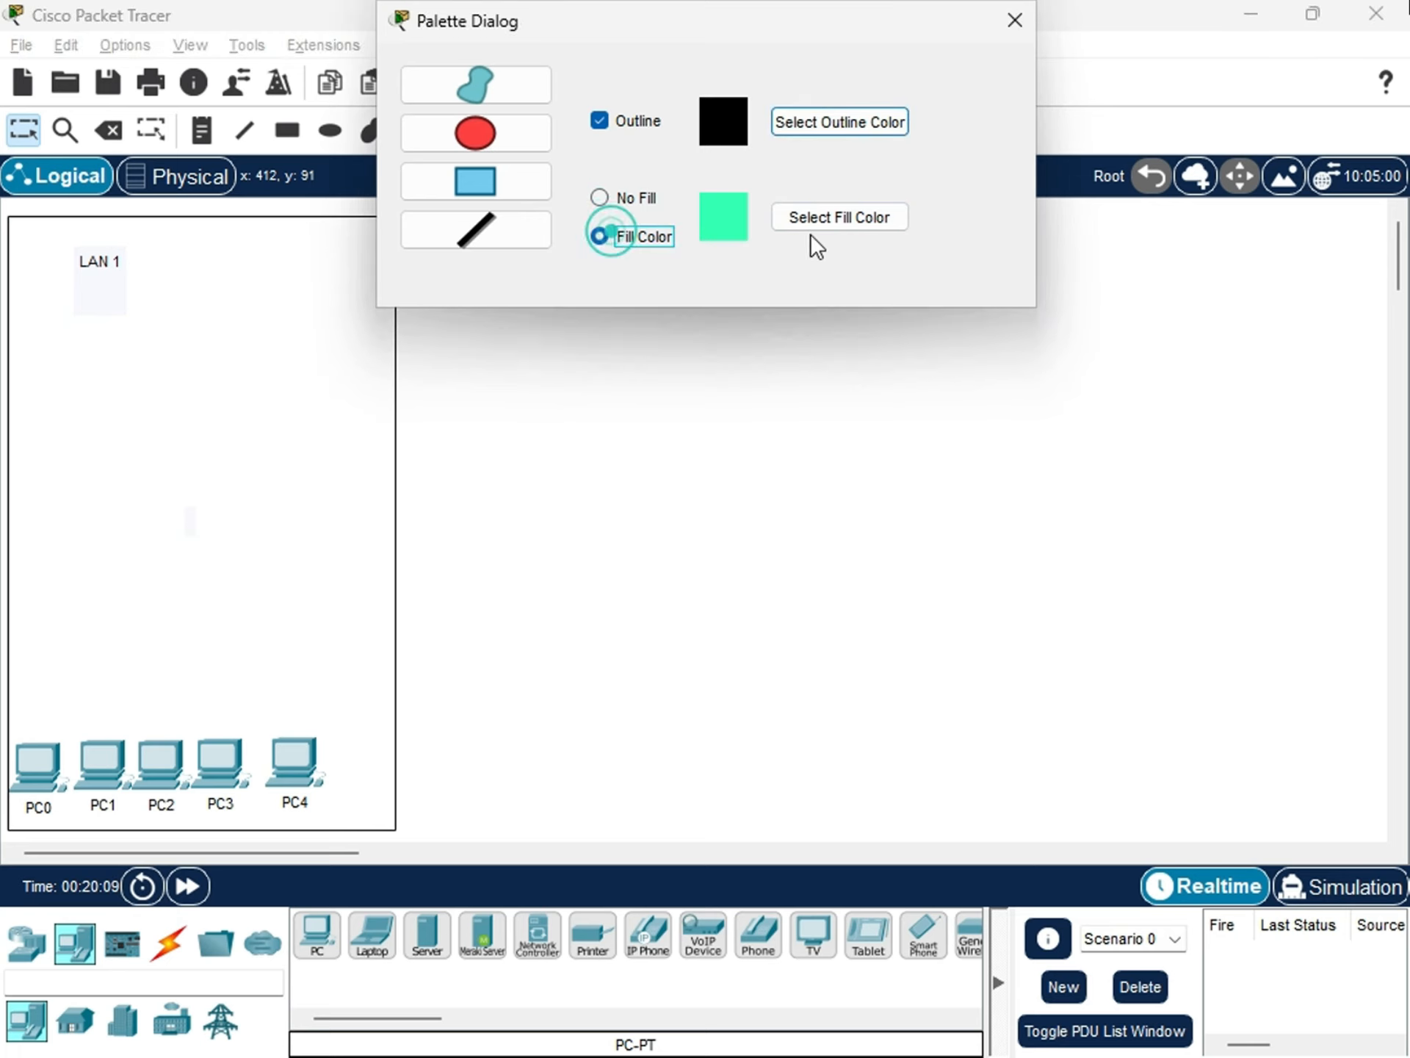
{"action": "left_click", "coordinate": [813, 228]}
{"action": "left_click", "coordinate": [869, 368]}
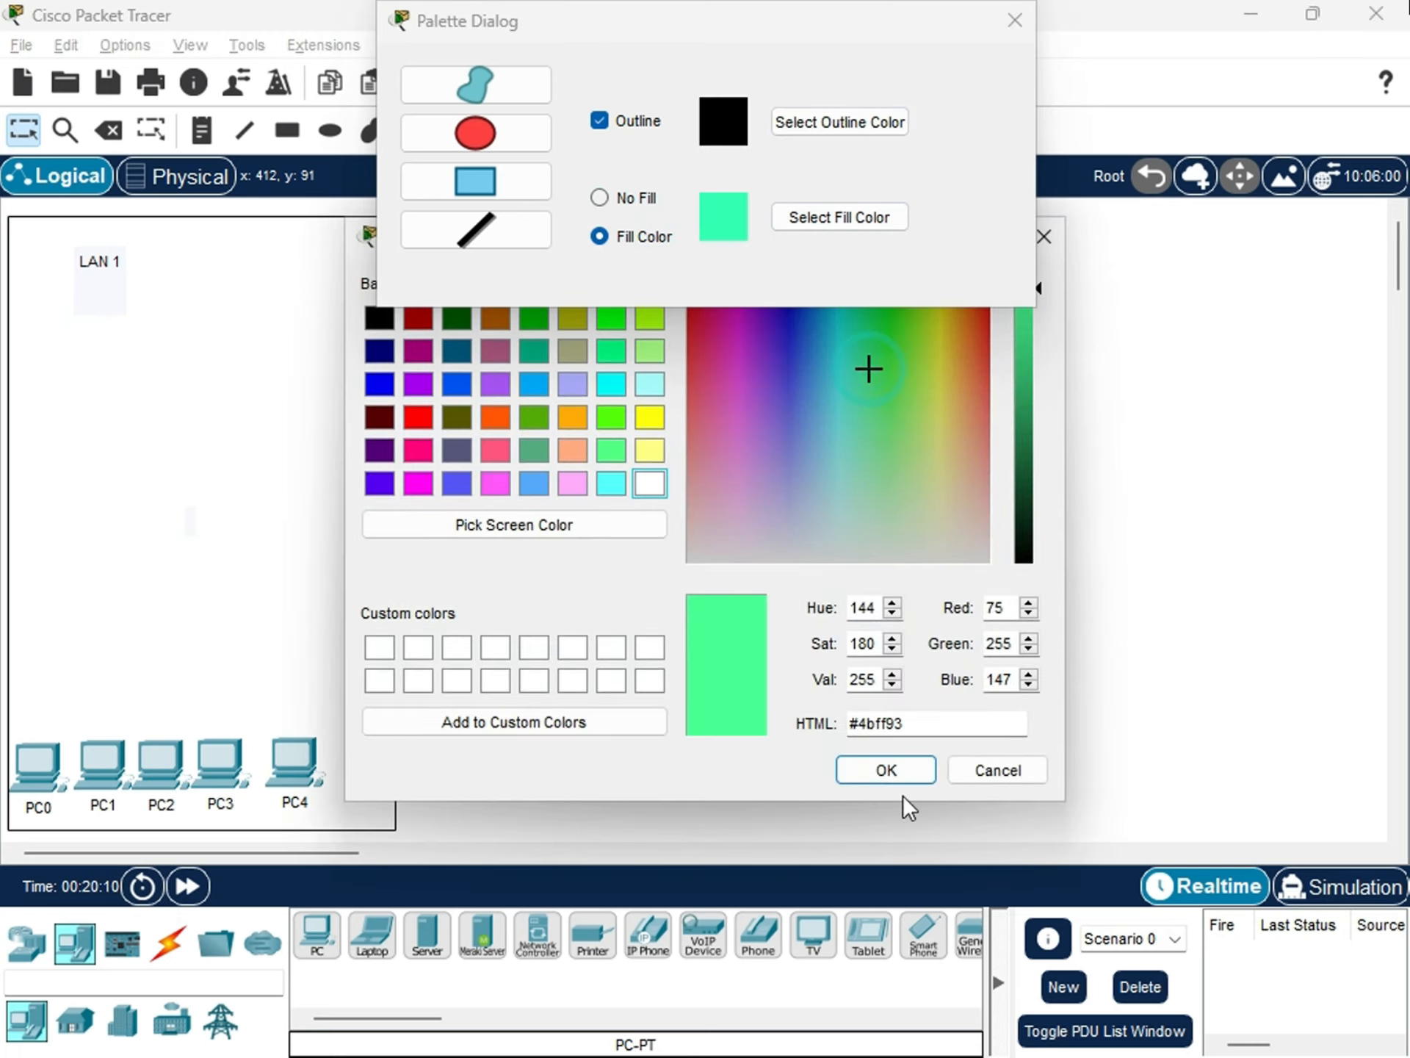
{"action": "left_click", "coordinate": [903, 764]}
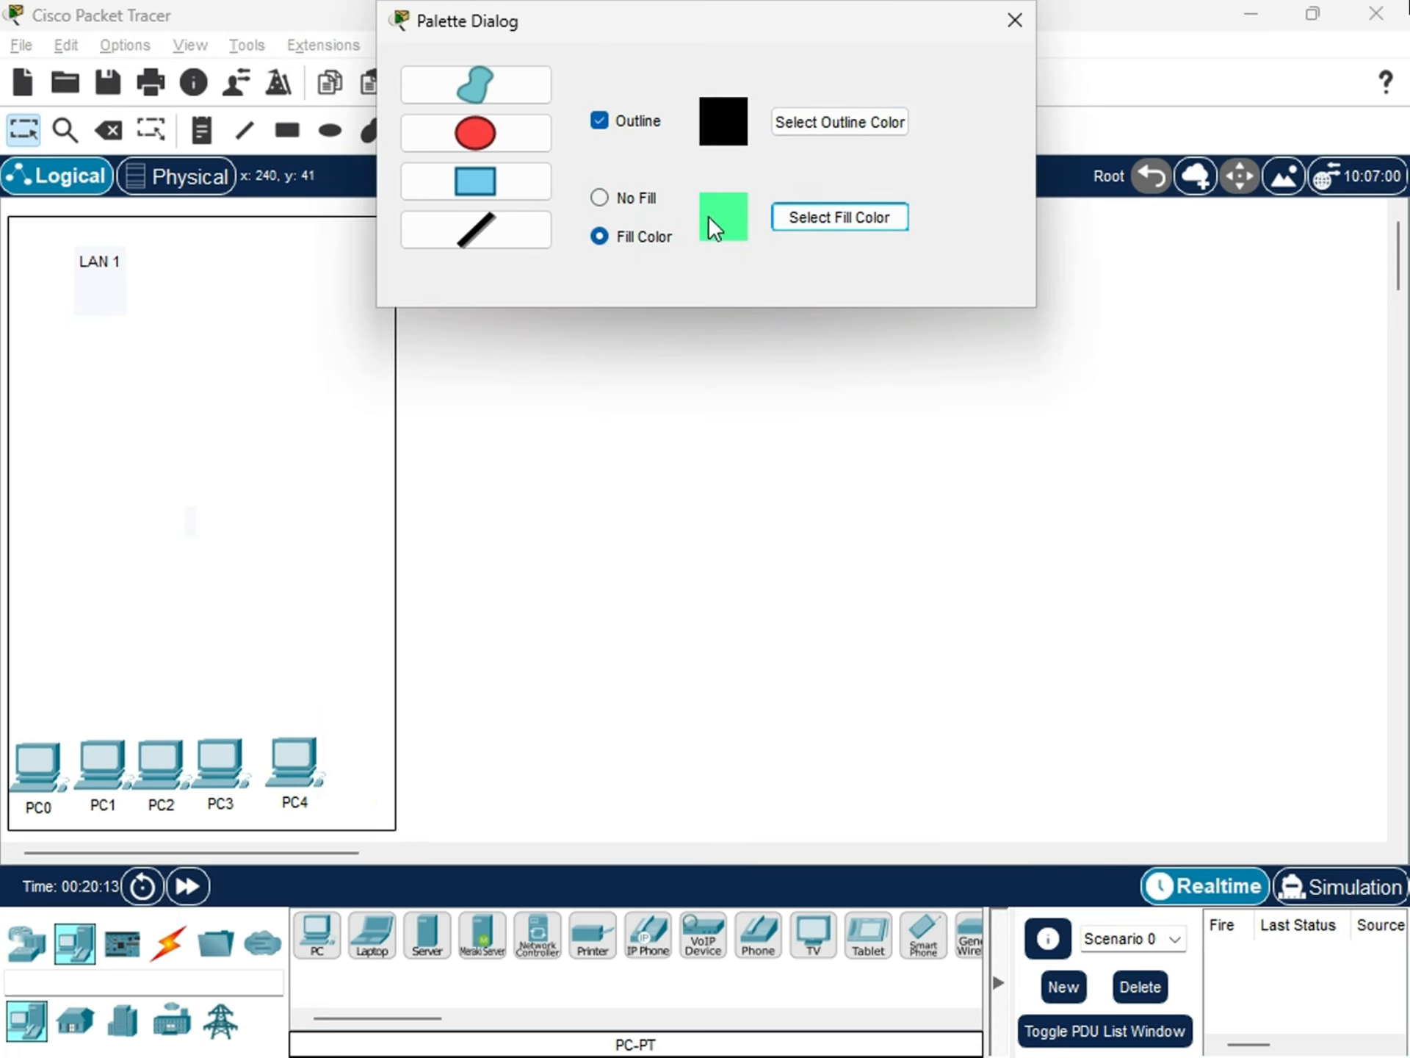
{"action": "left_click", "coordinate": [812, 218]}
{"action": "left_click", "coordinate": [853, 475]}
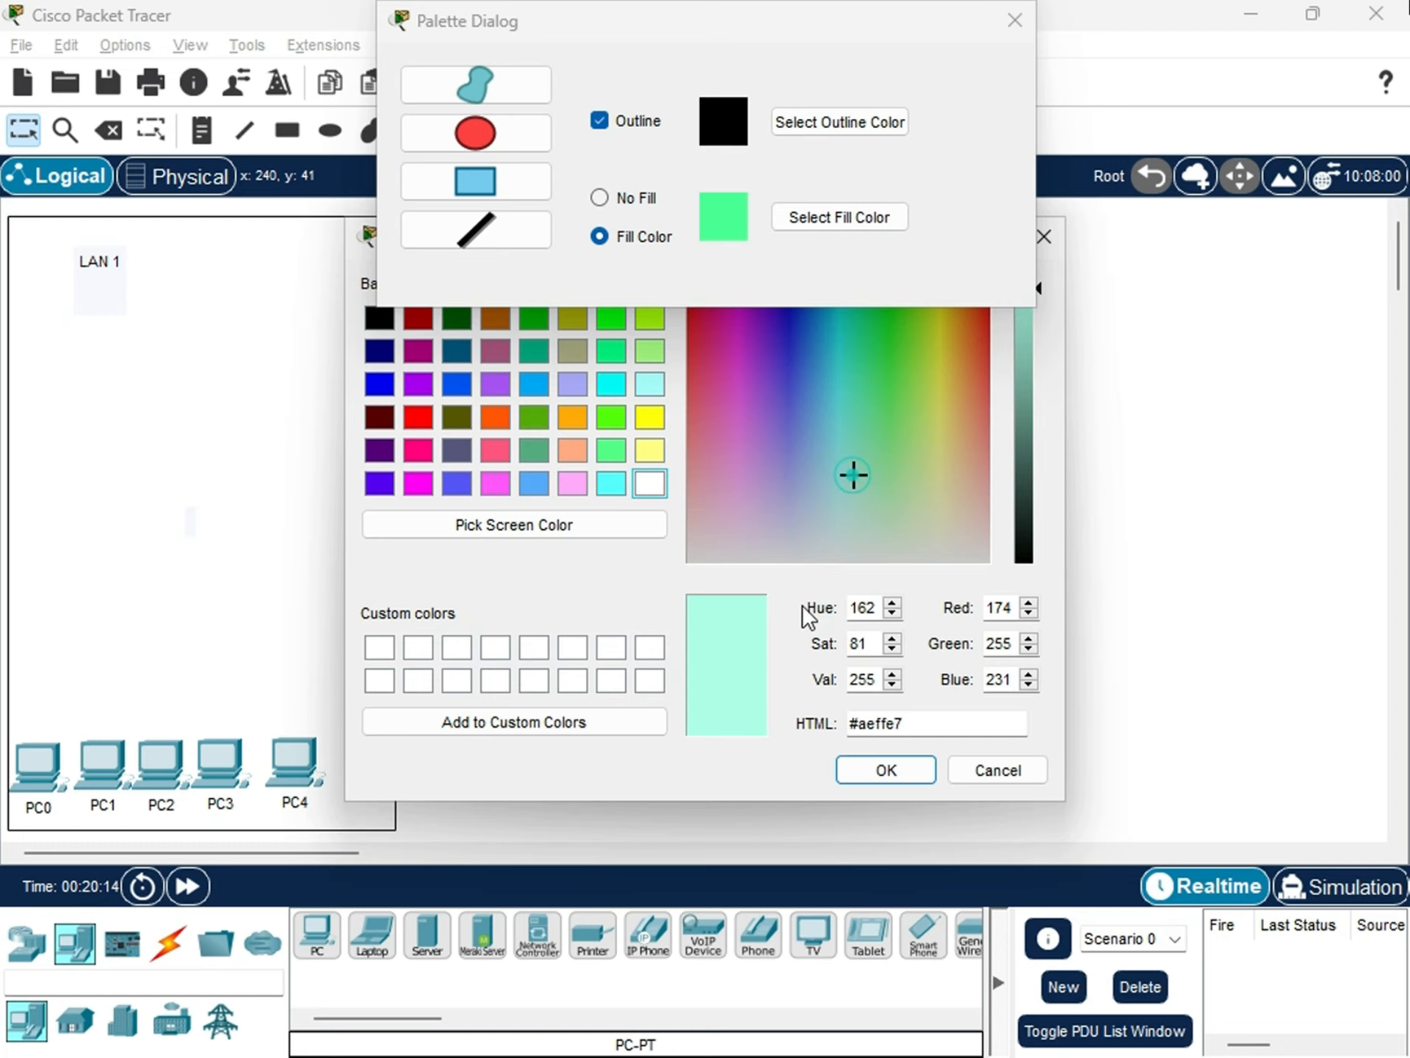
{"action": "left_click", "coordinate": [882, 769]}
Draw a small filled rectangle with a black outline around the LAN 1 label and exit the drawing tool.
{"action": "left_click", "coordinate": [66, 241]}
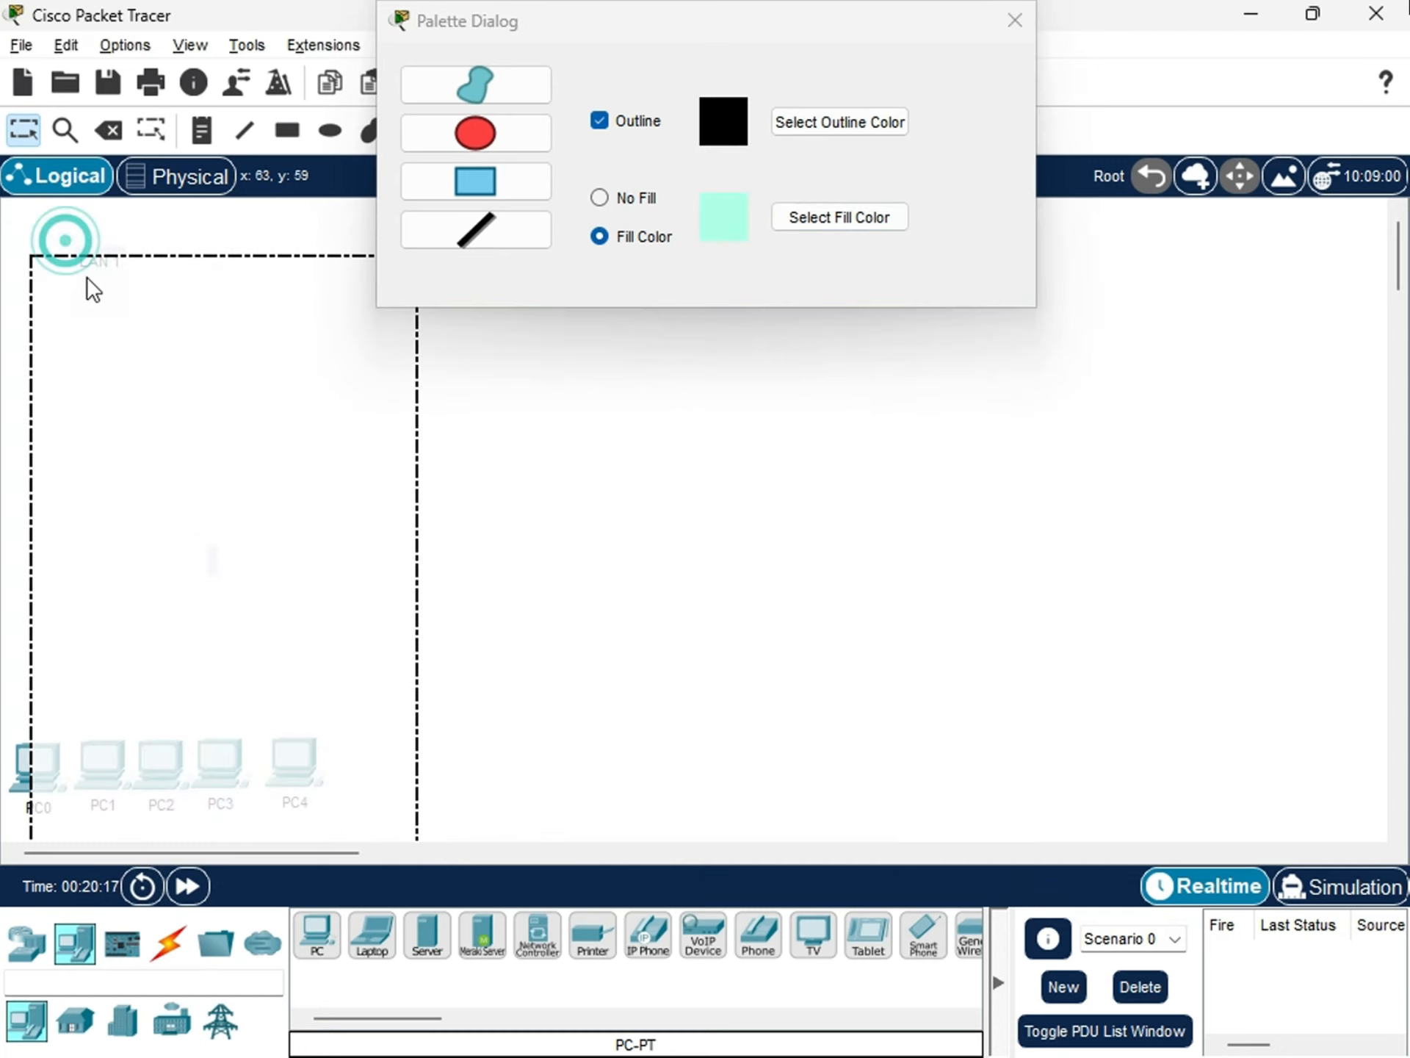
{"action": "left_click", "coordinate": [1003, 24]}
{"action": "left_click", "coordinate": [287, 130]}
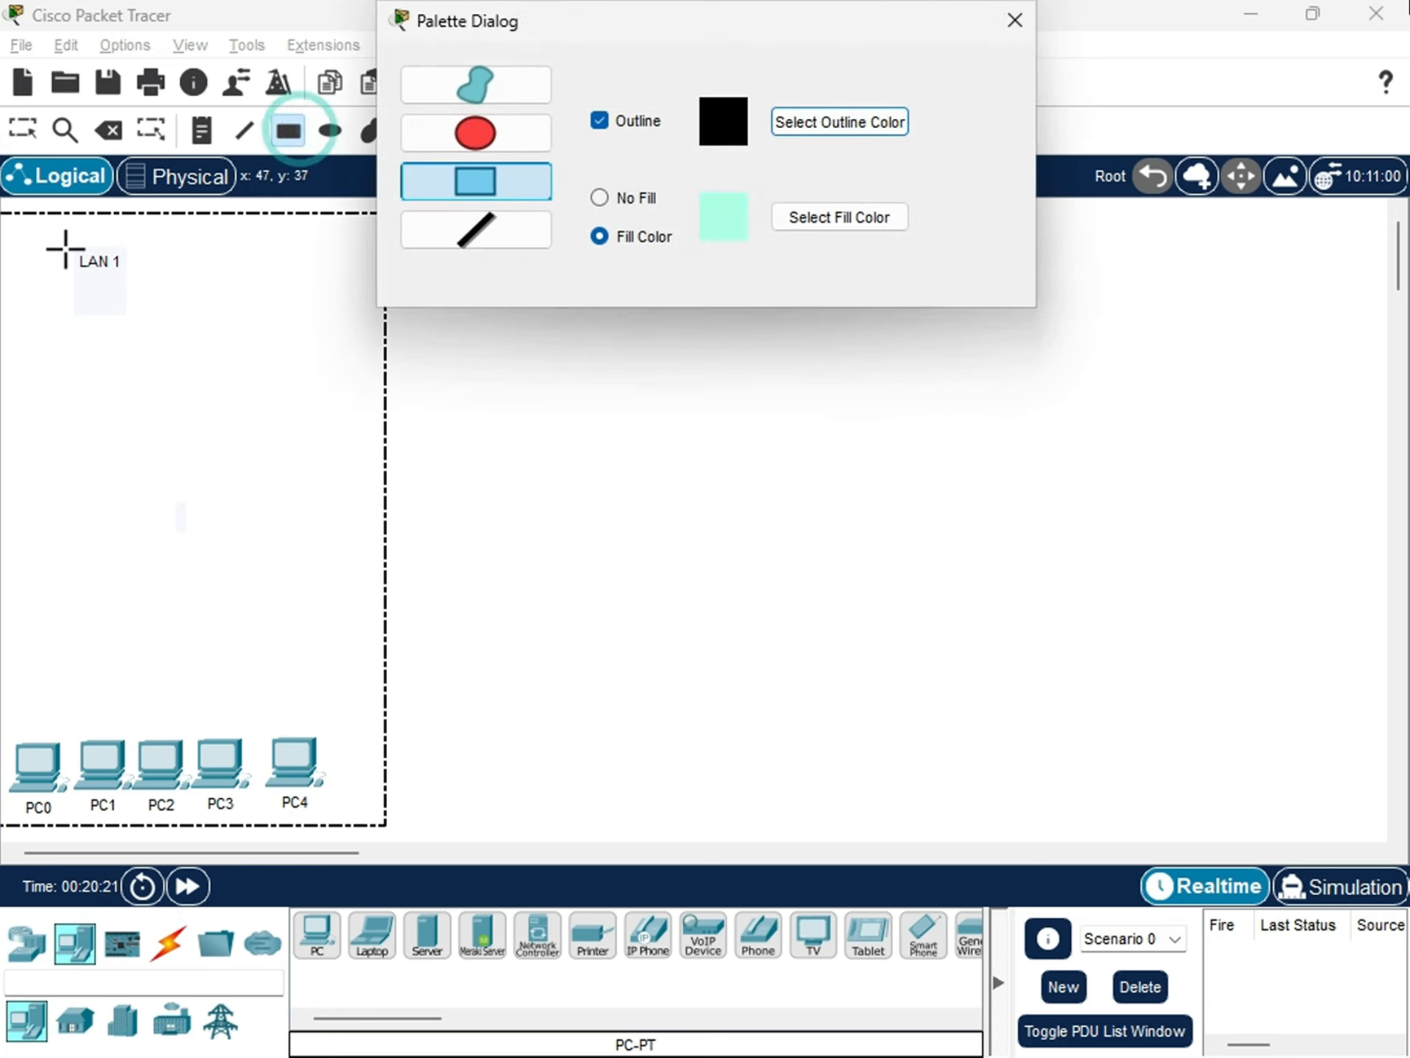
{"action": "left_click_drag", "start_coordinate": [64, 242], "coordinate": [132, 291]}
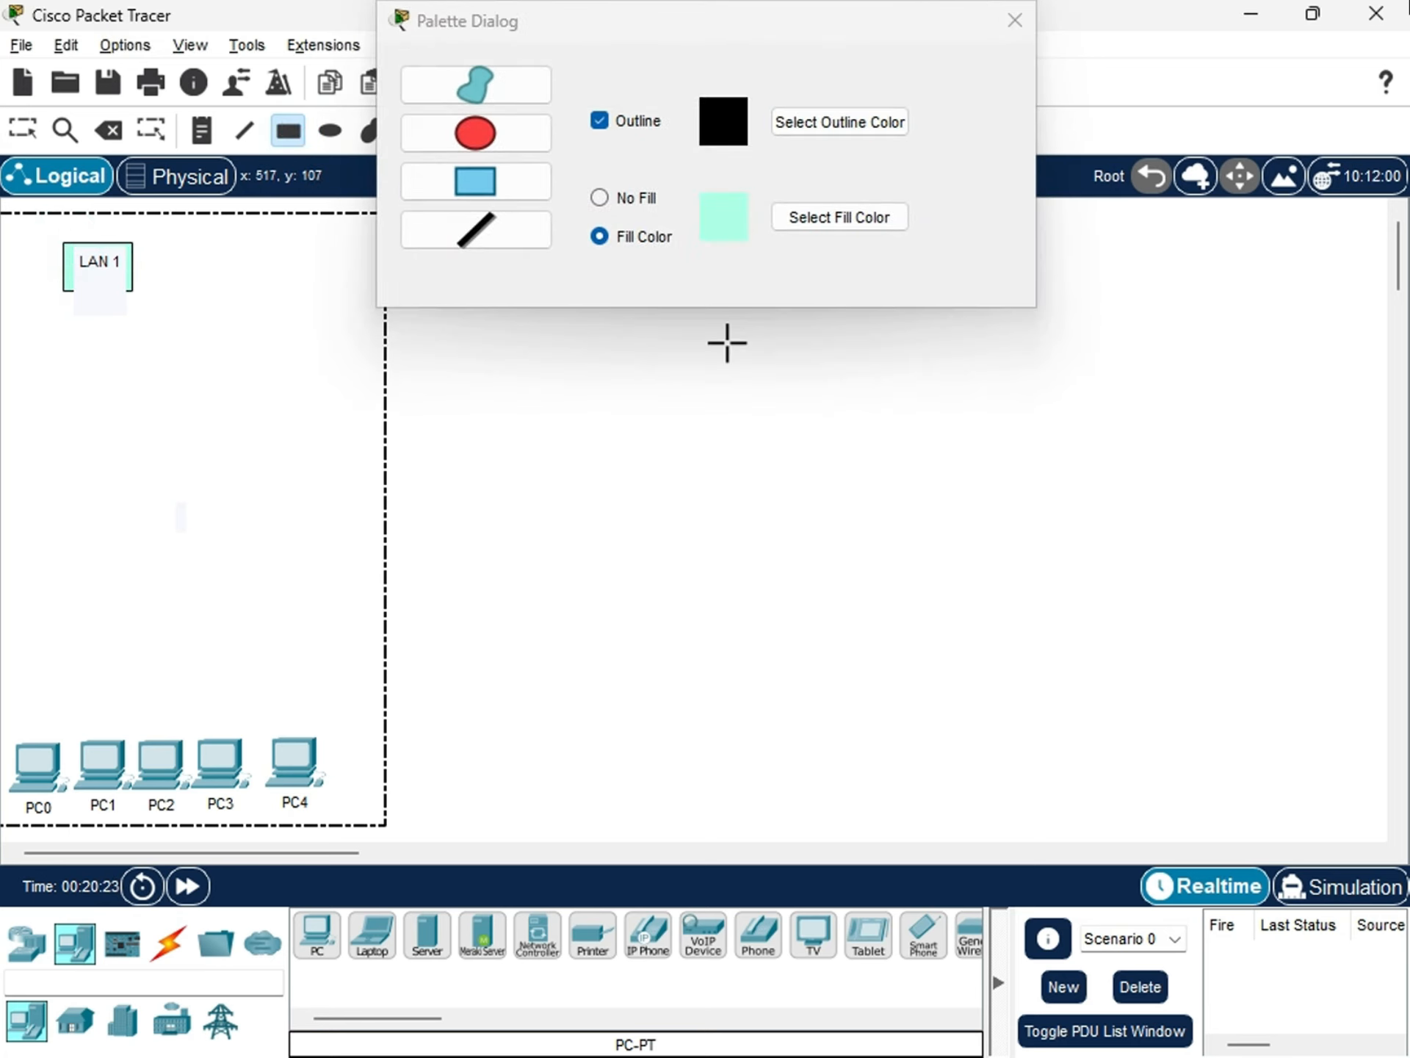
{"action": "left_click", "coordinate": [1012, 22]}
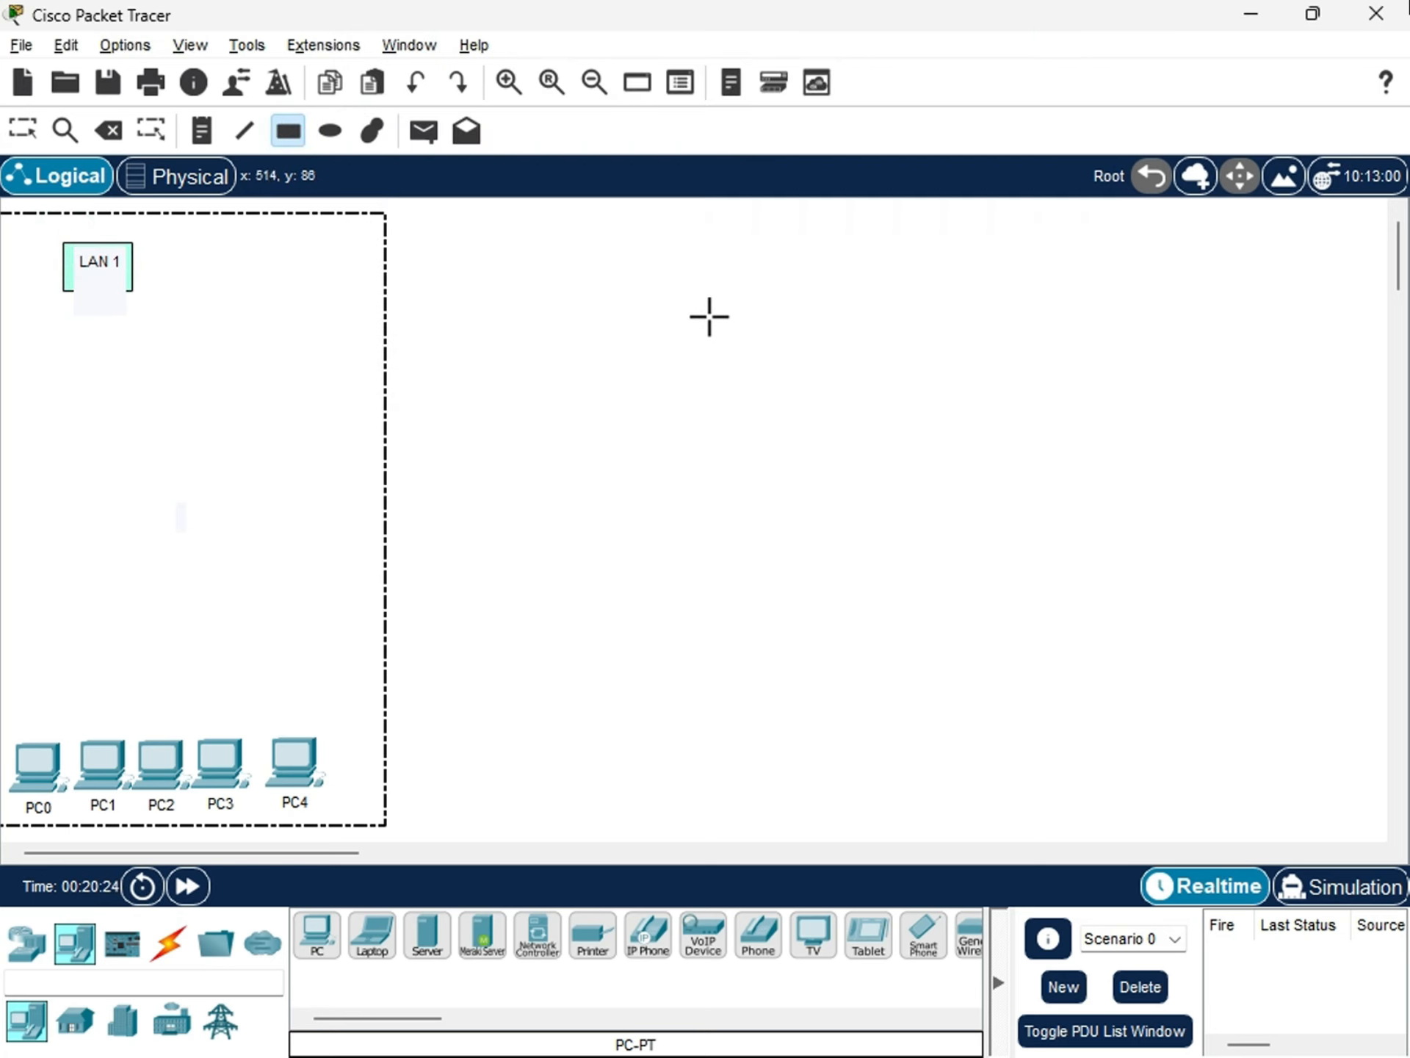
{"action": "key", "text": "Escape"}
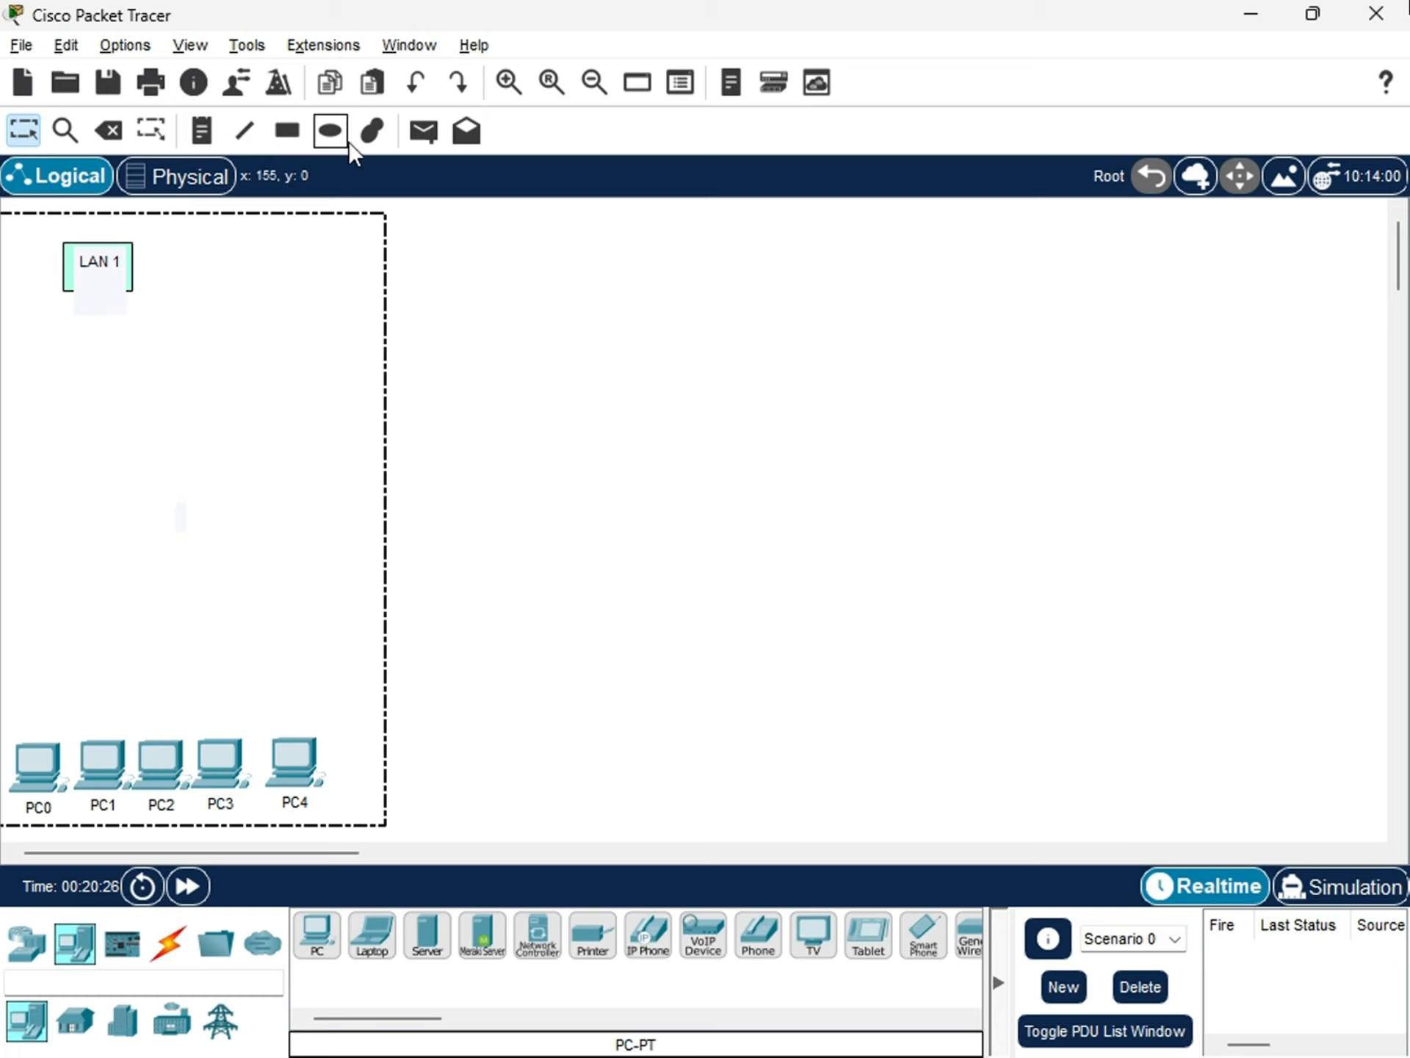
Draw a large No Fill rectangle with a black outline well to the right of the LAN 1 area, with turquoise picked as fill color.
{"action": "left_click", "coordinate": [280, 139]}
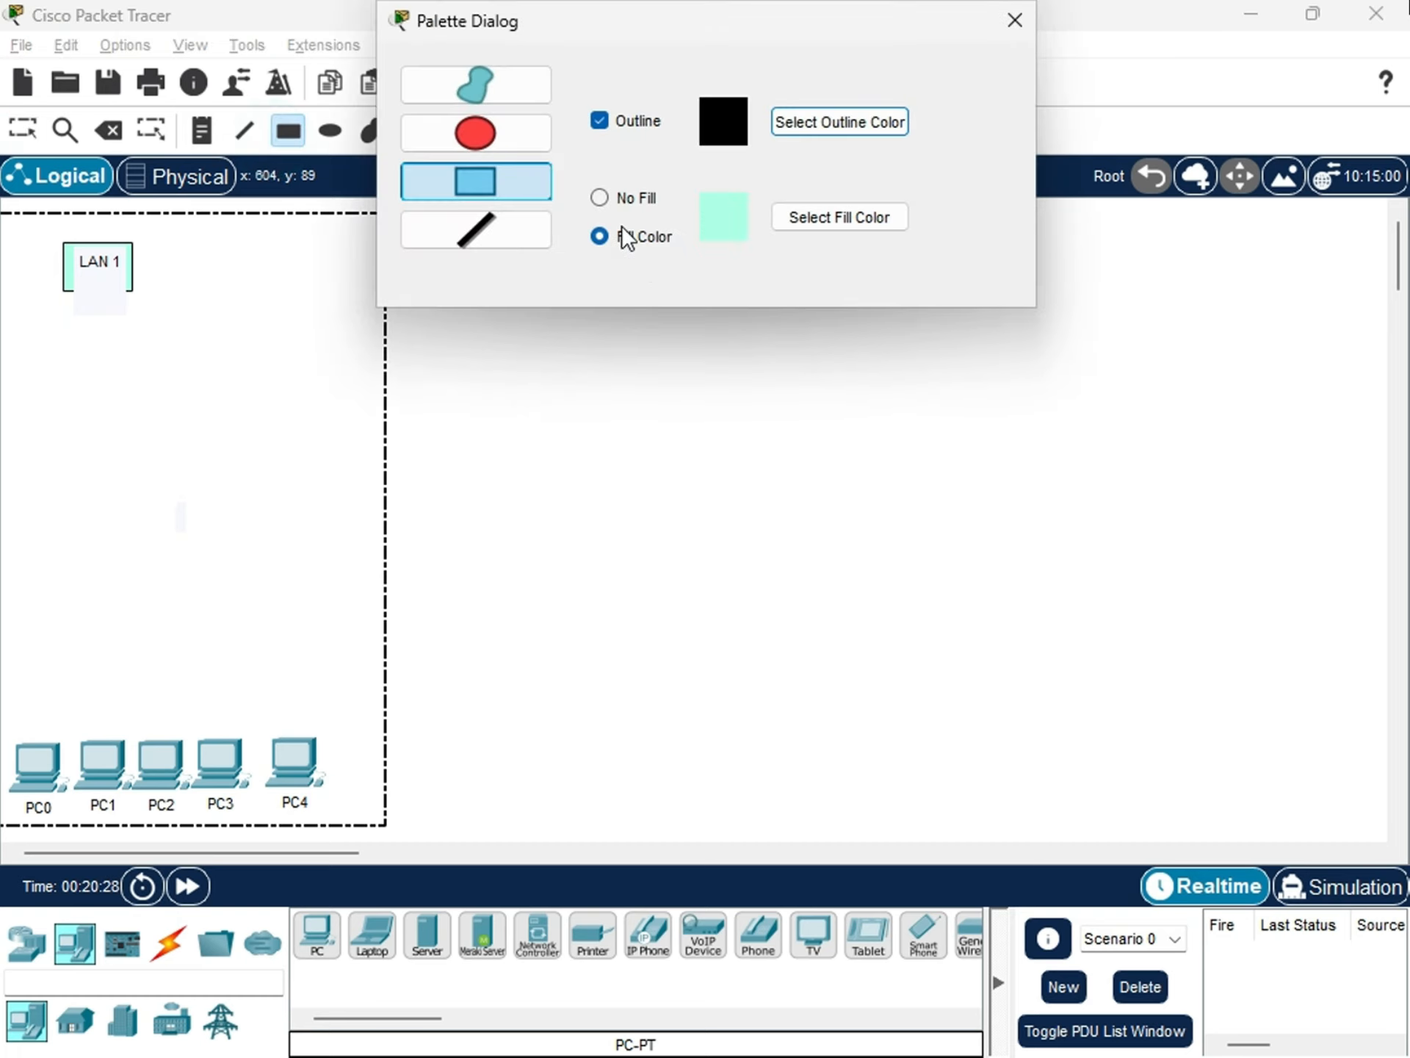
{"action": "left_click", "coordinate": [599, 198]}
{"action": "left_click", "coordinate": [882, 224]}
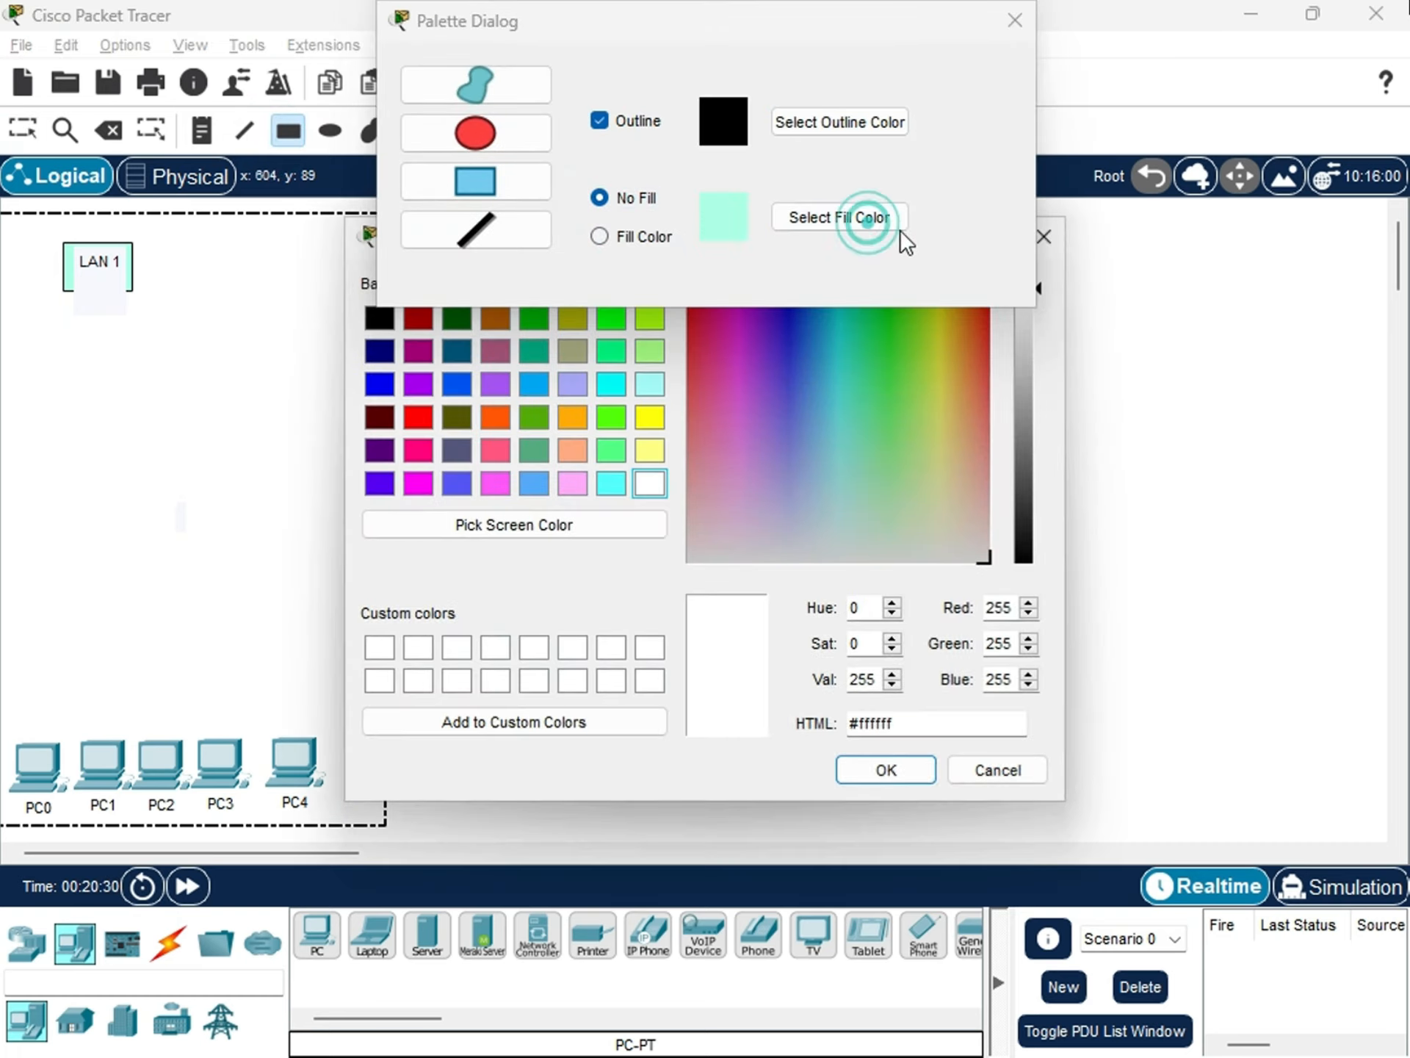
{"action": "left_click", "coordinate": [837, 404]}
{"action": "left_click", "coordinate": [842, 409]}
{"action": "left_click", "coordinate": [886, 770]}
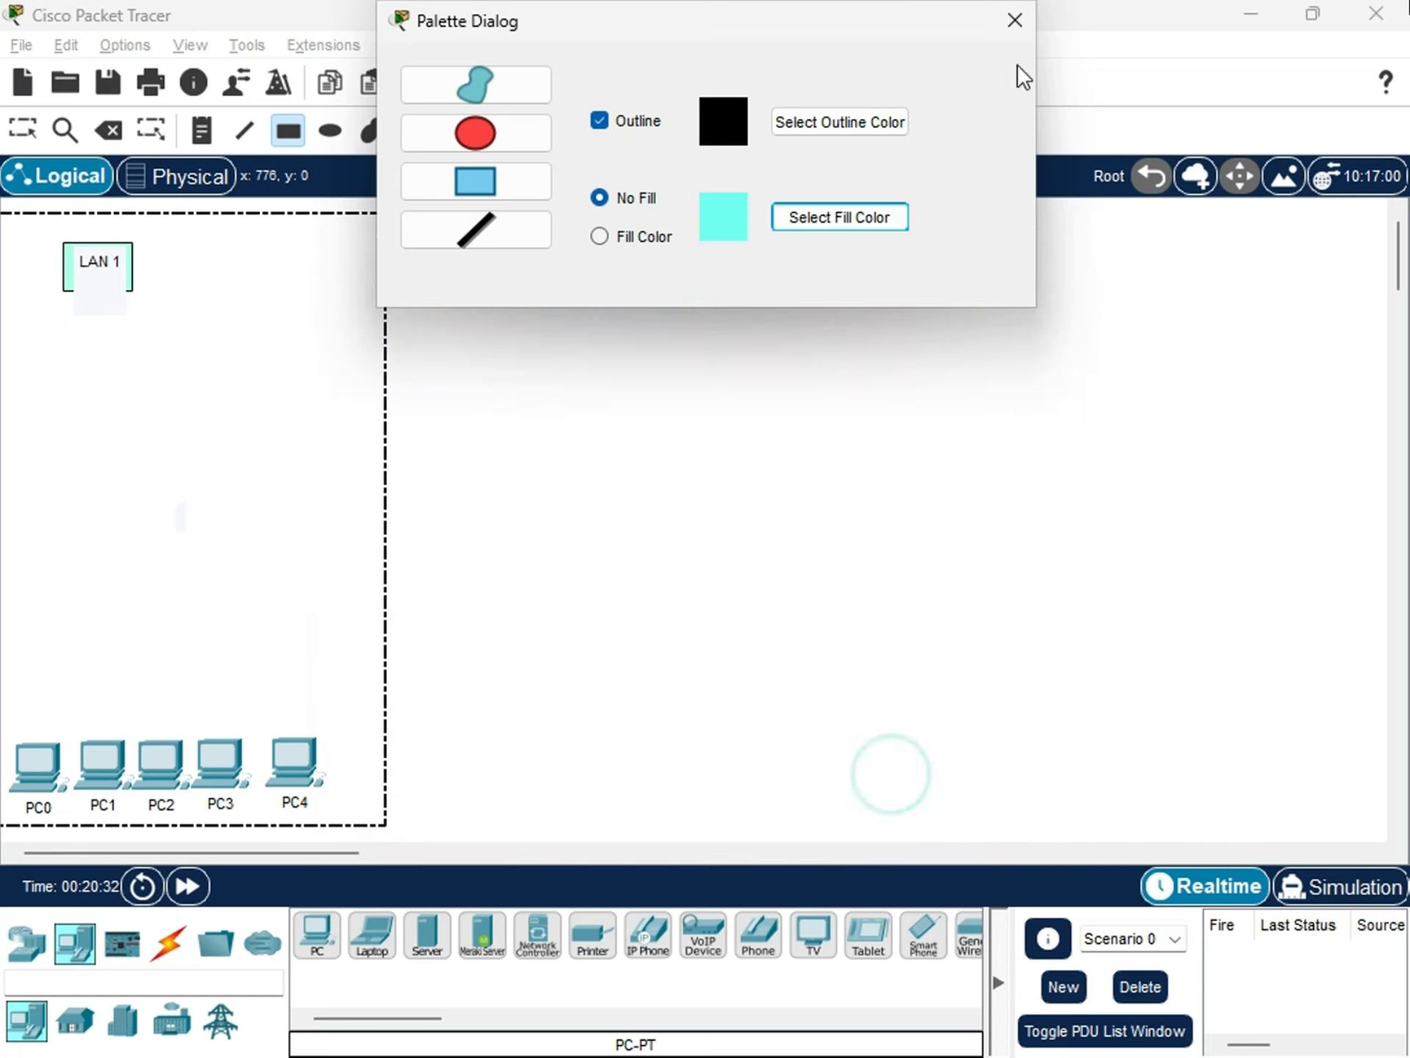
{"action": "left_click", "coordinate": [1014, 22]}
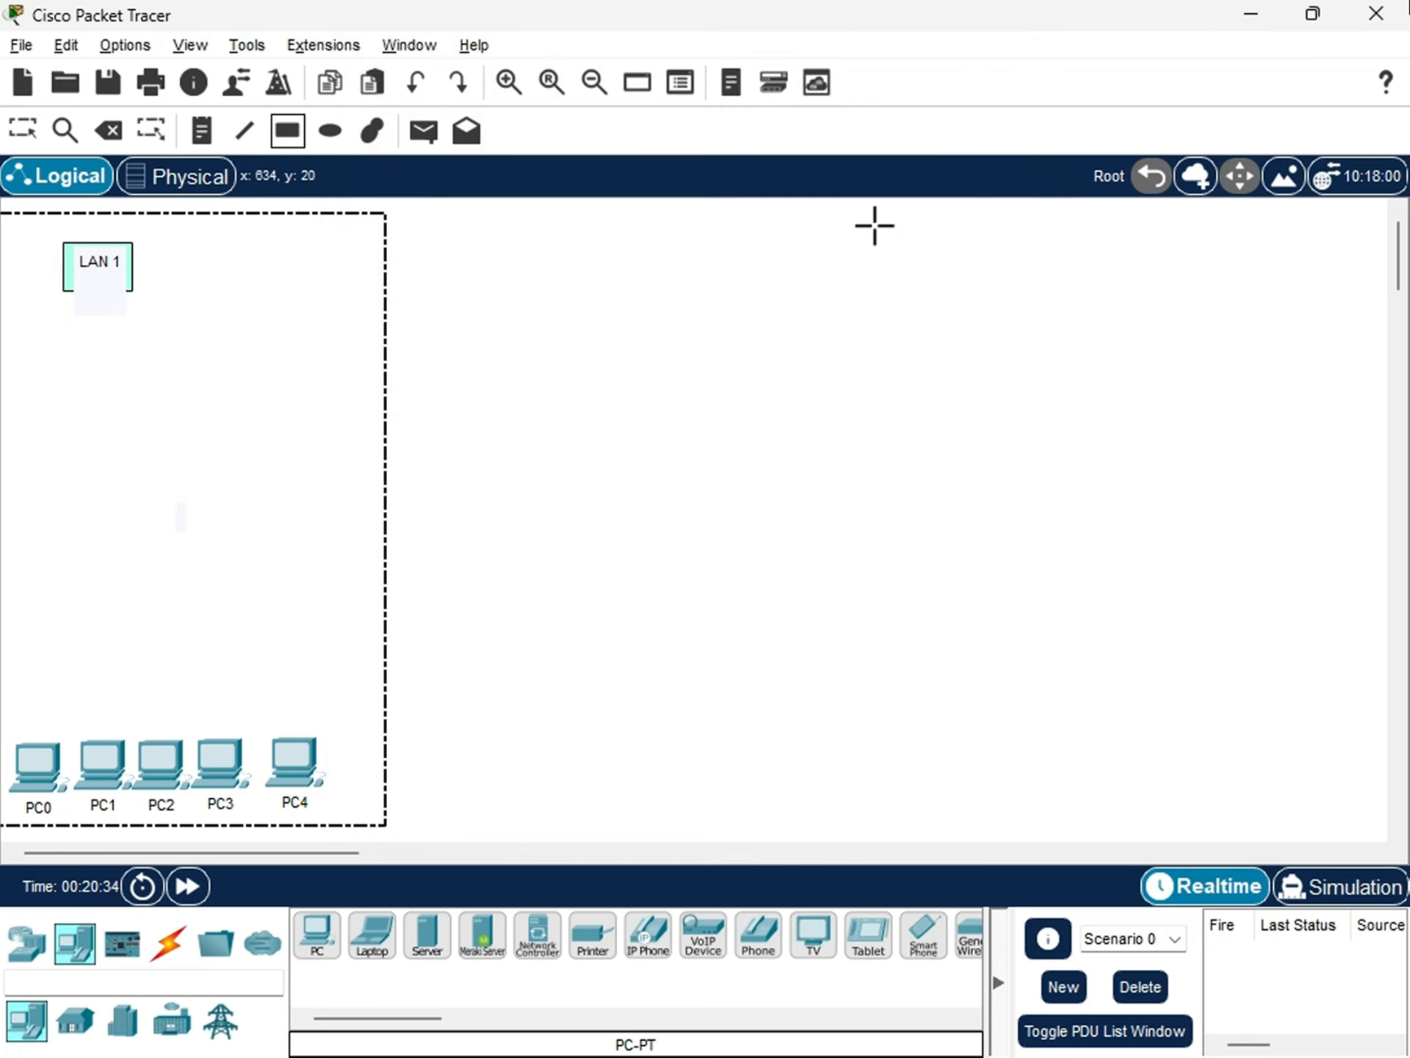
{"action": "left_click_drag", "start_coordinate": [872, 218], "coordinate": [1305, 825]}
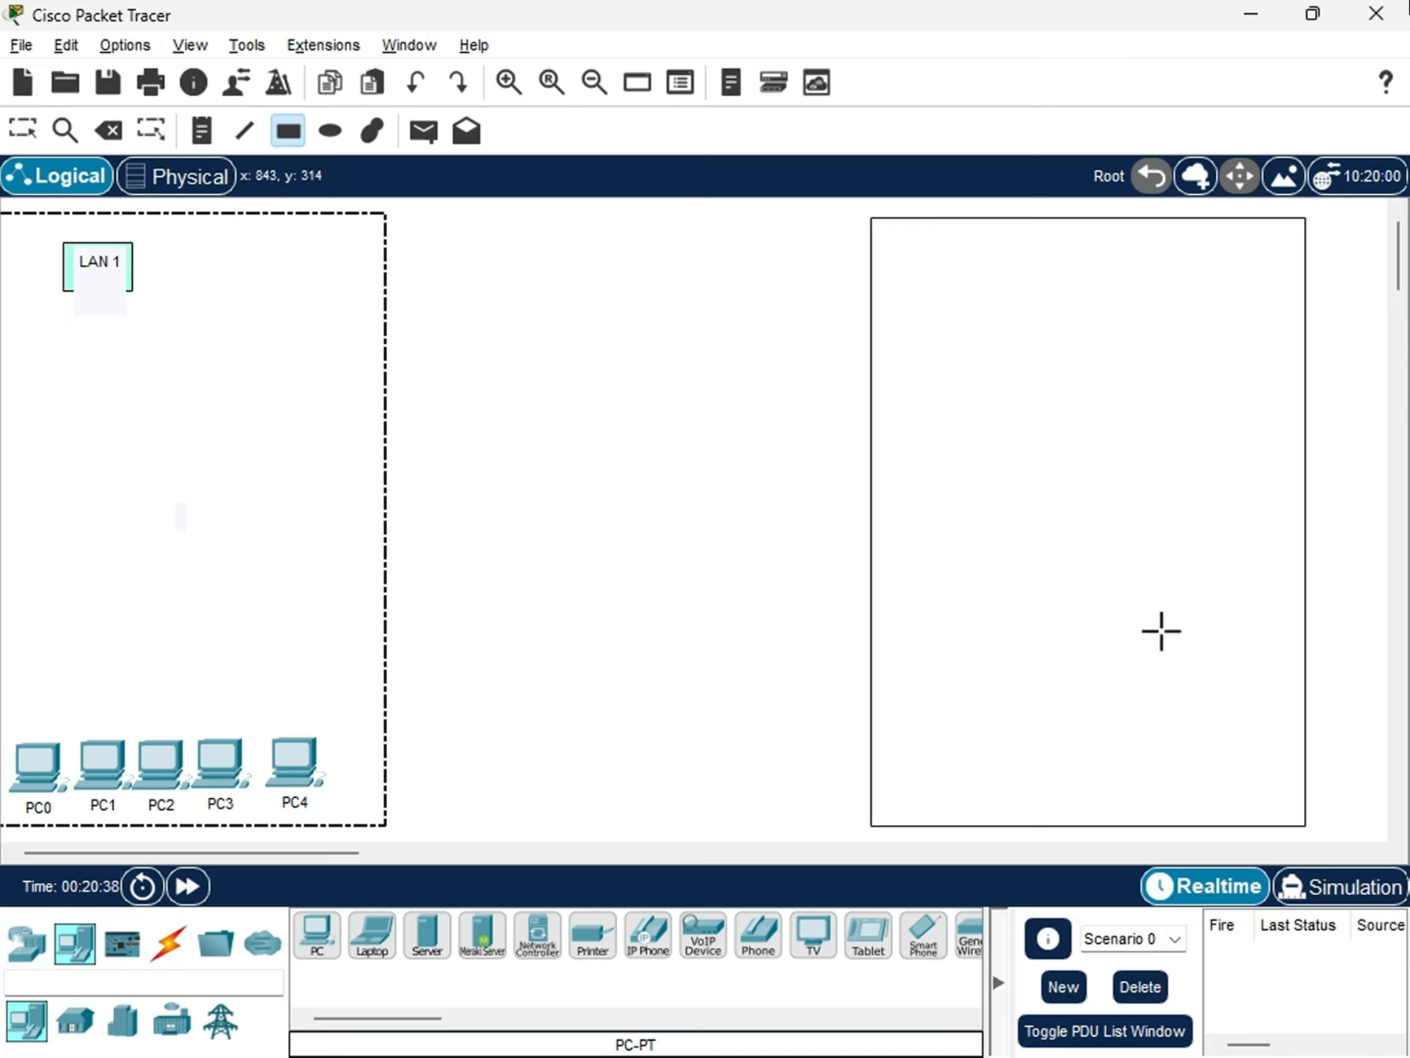
{"action": "key", "text": "Escape"}
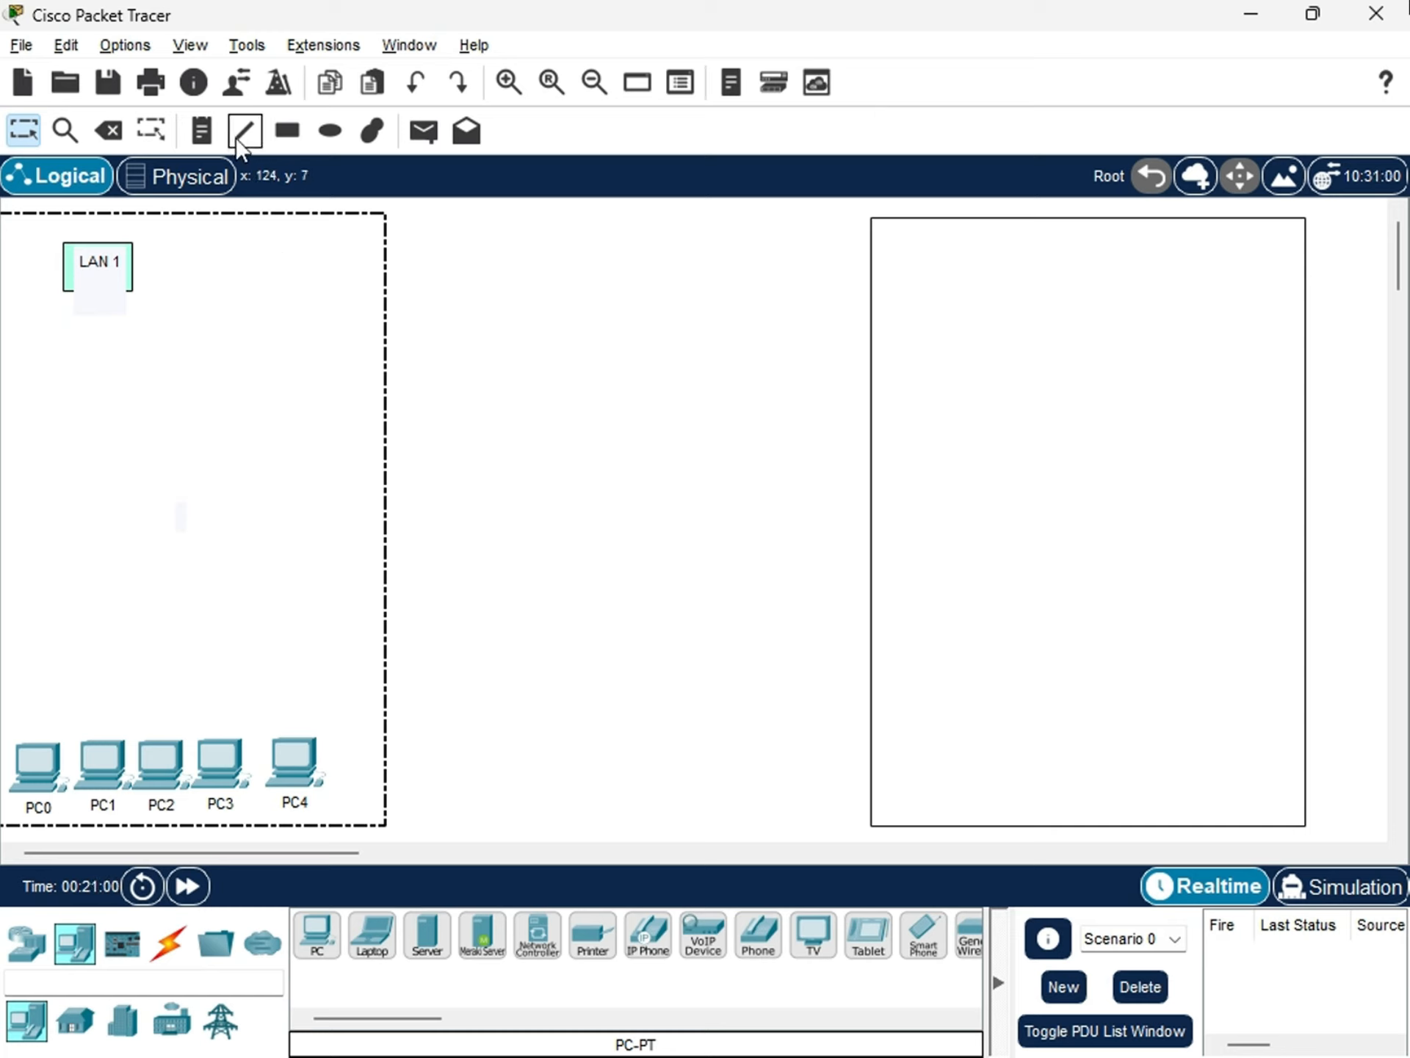
Add the note "LAN 2" near the upper-left corner inside the new empty rectangle.
{"action": "left_click", "coordinate": [204, 135]}
{"action": "left_click", "coordinate": [899, 244]}
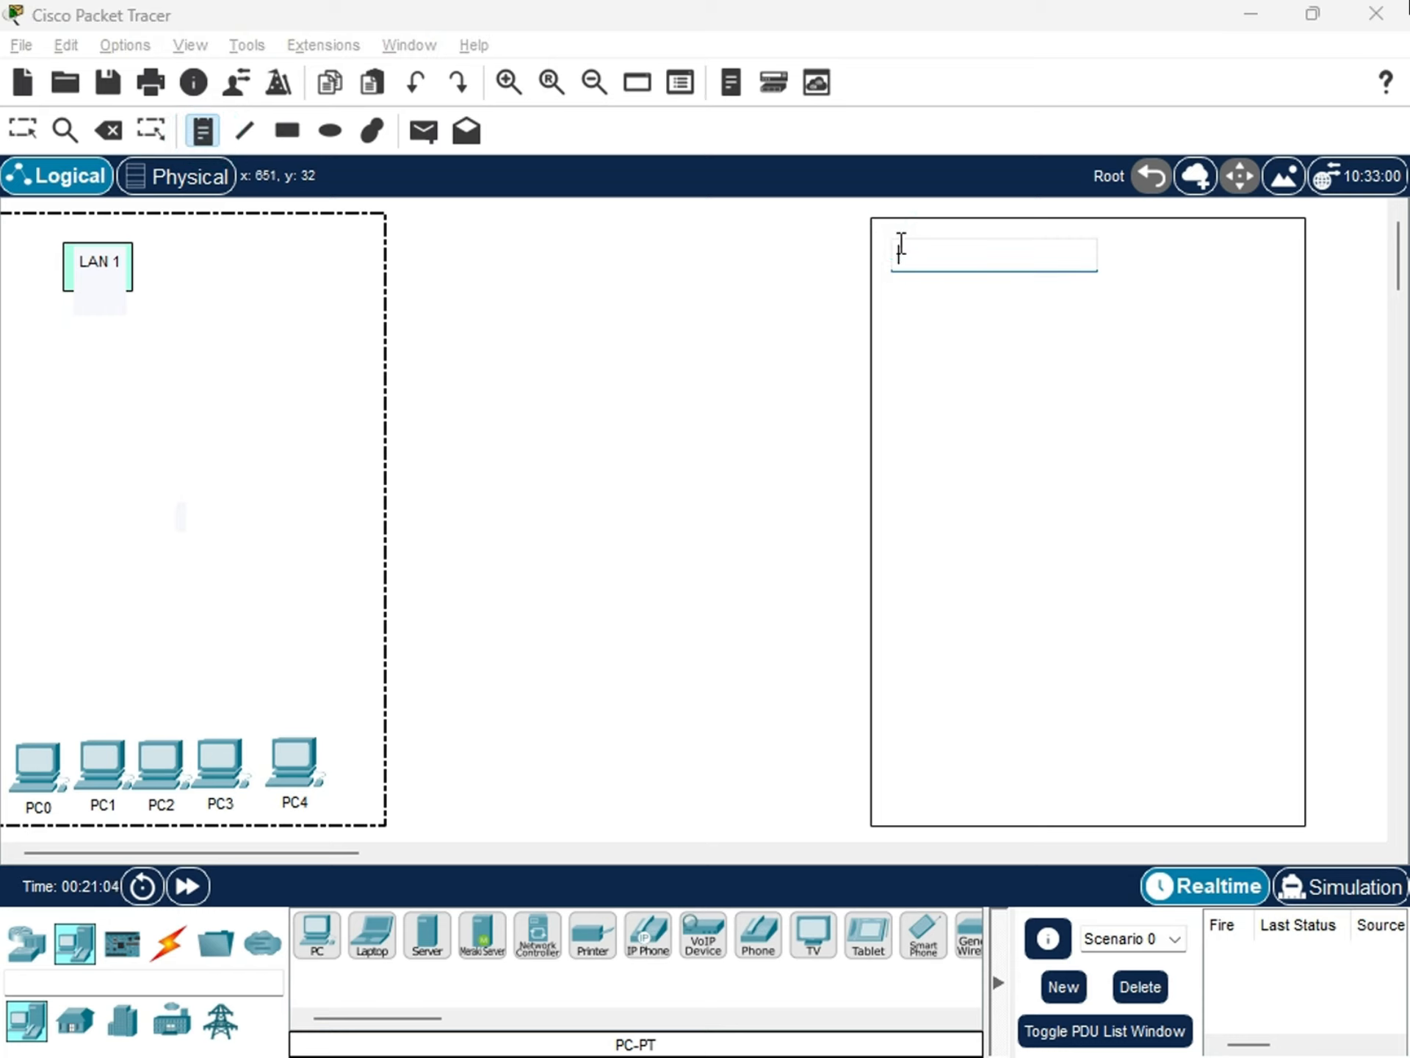
{"action": "type", "text": "I"}
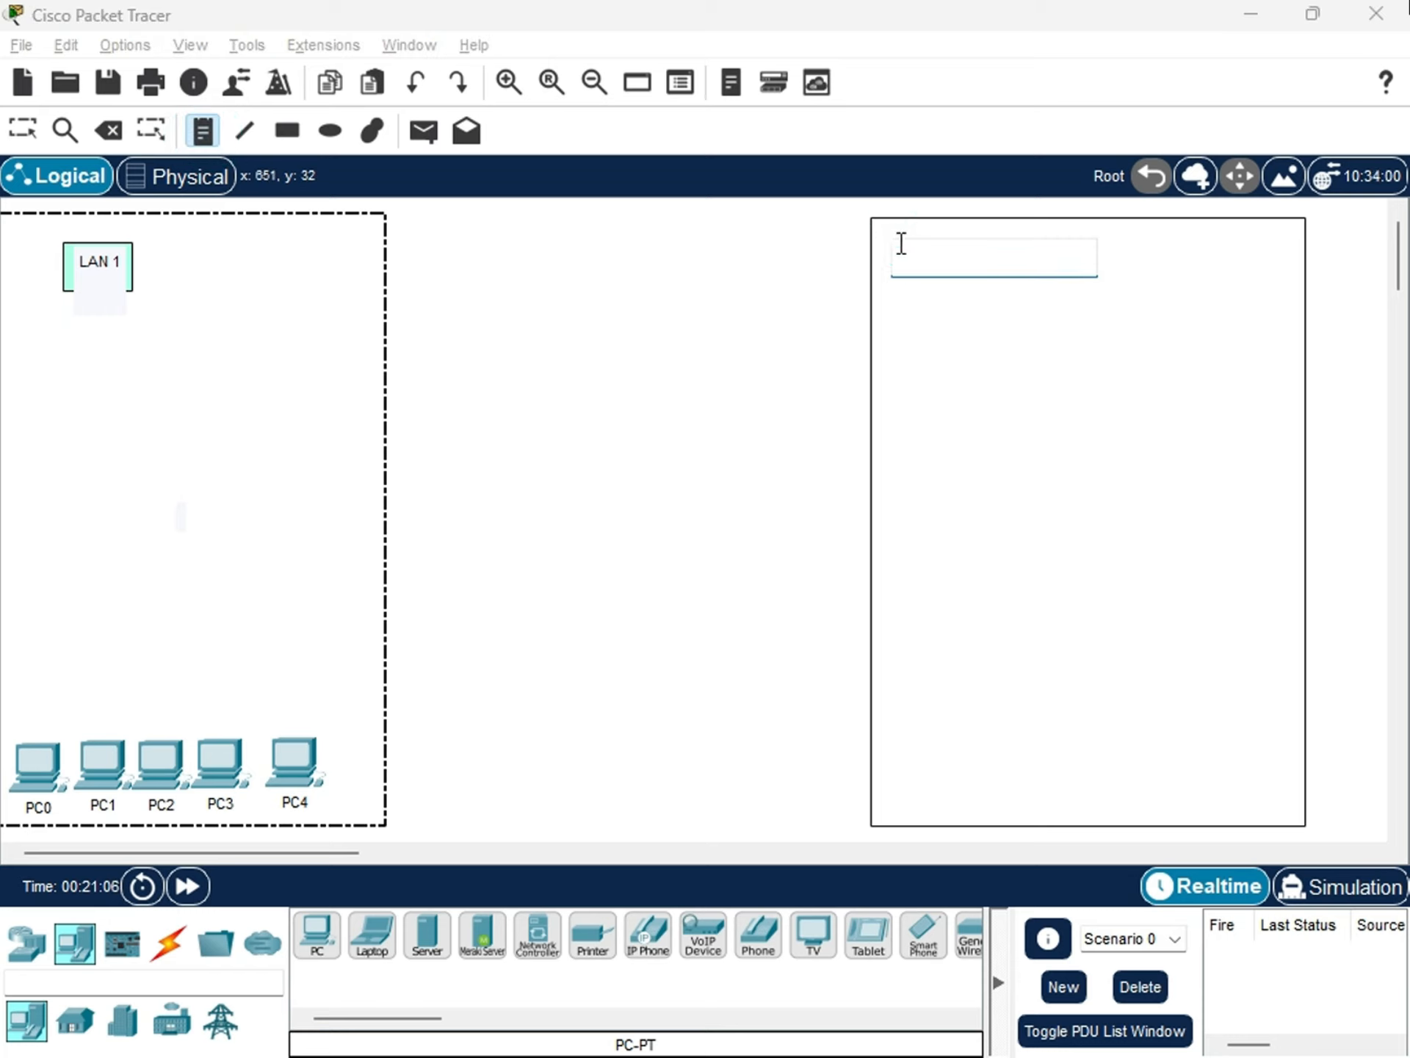
{"action": "type", "text": "AN 2"}
{"action": "left_click", "coordinate": [784, 558]}
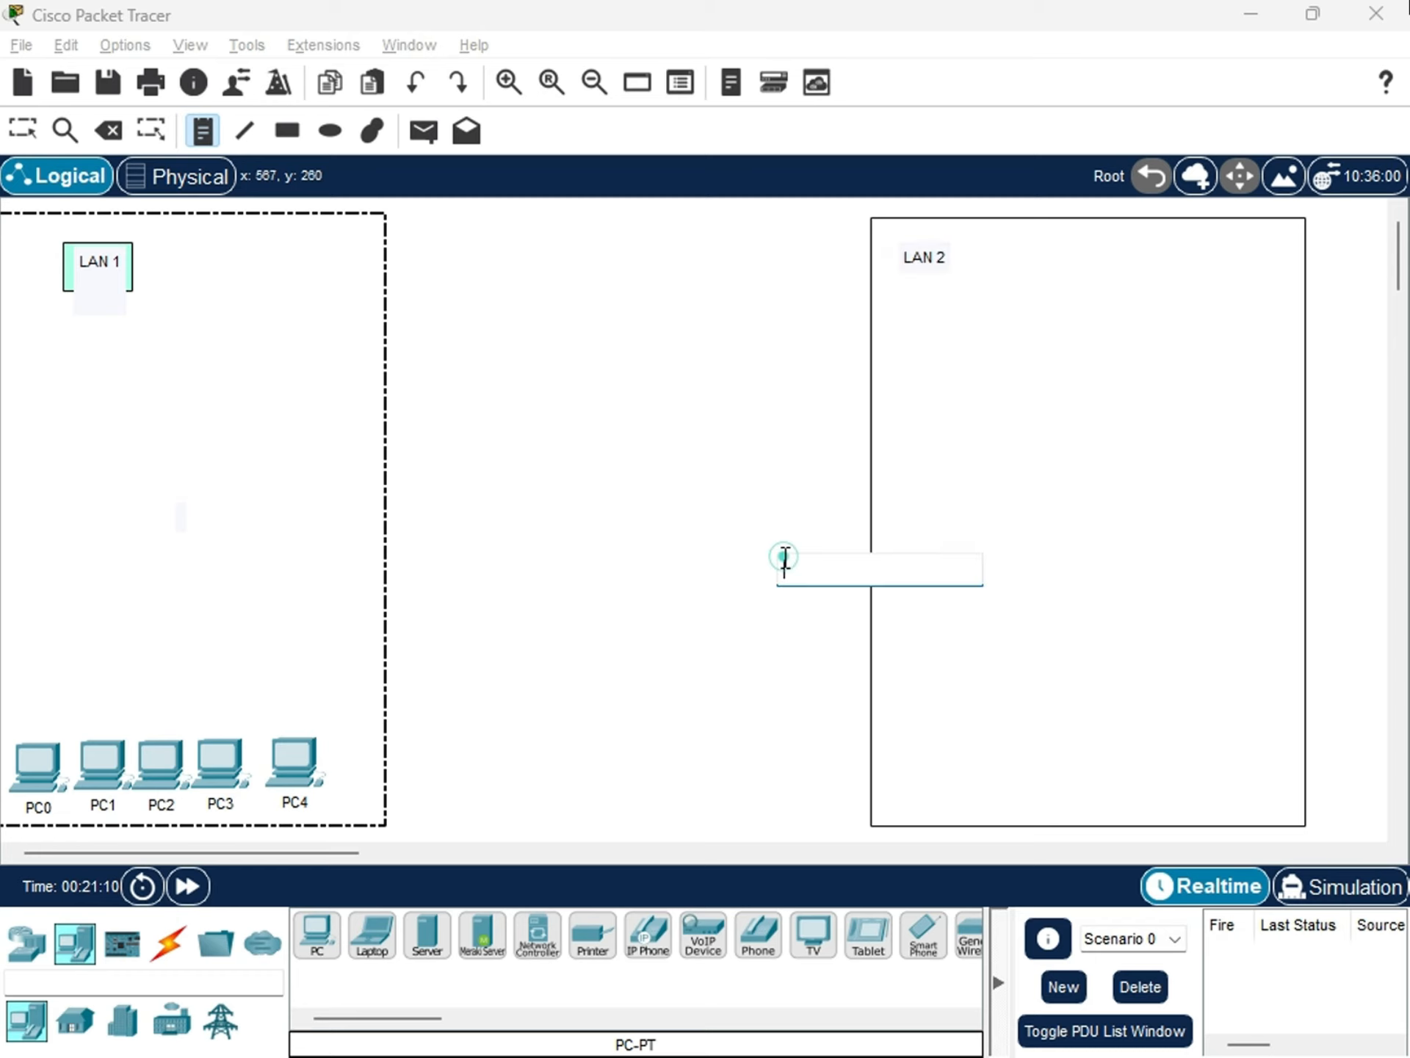
{"action": "key", "text": "Escape"}
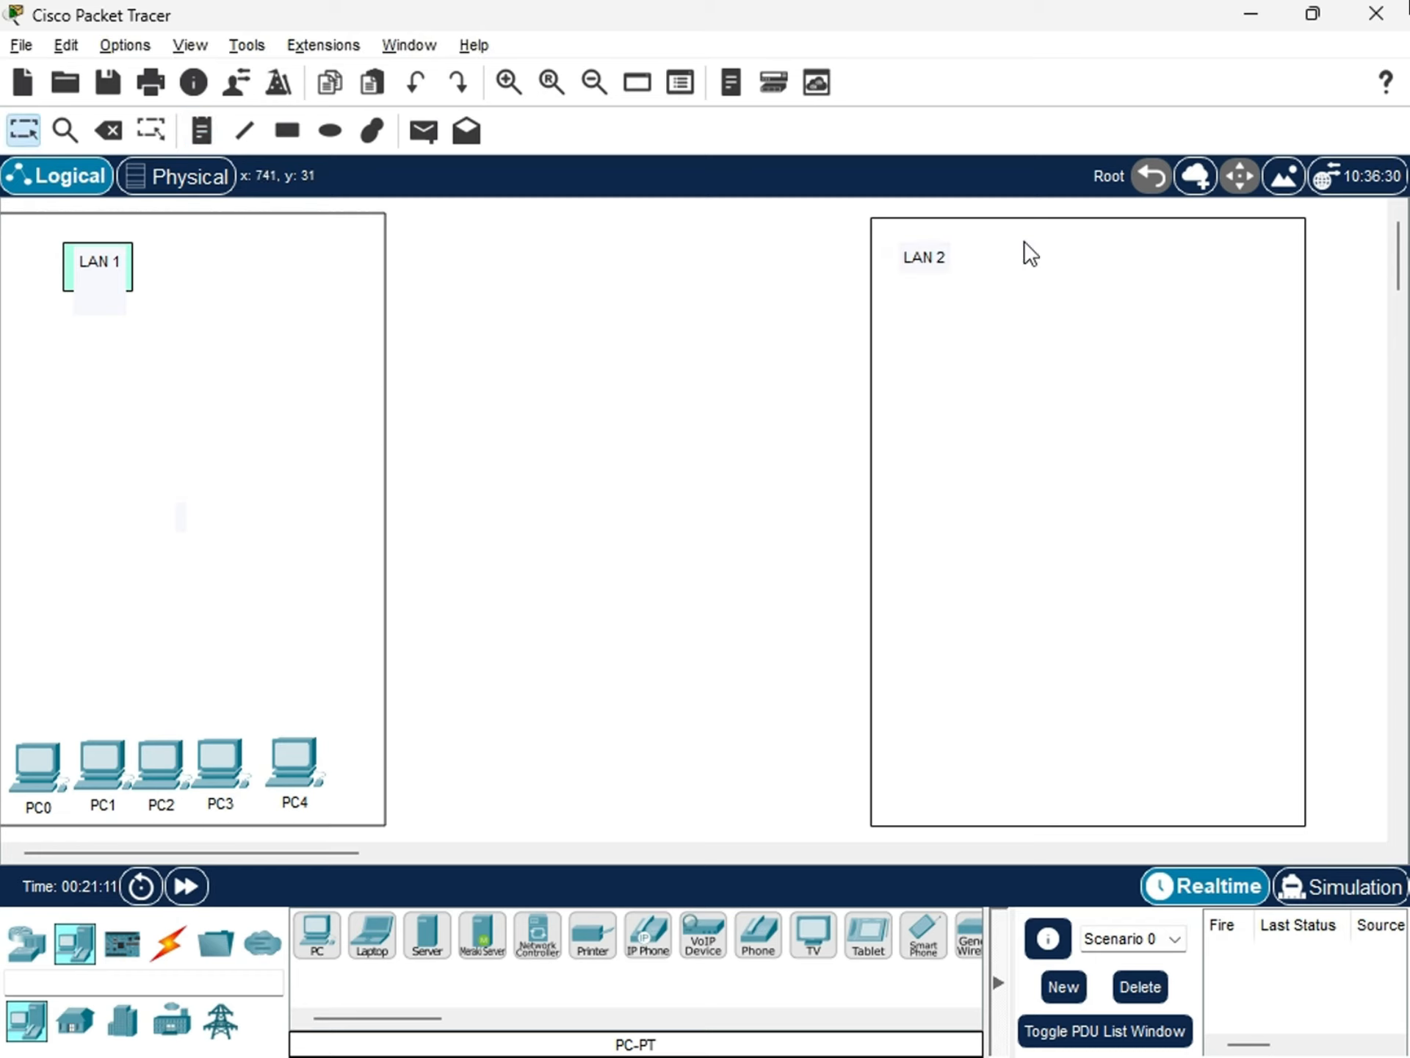
Draw a small No Fill rectangle with a black outline around the LAN 2 label, with #ffd52b picked as fill color.
{"action": "left_click", "coordinate": [288, 132]}
{"action": "left_click", "coordinate": [801, 224]}
{"action": "left_click", "coordinate": [949, 335]}
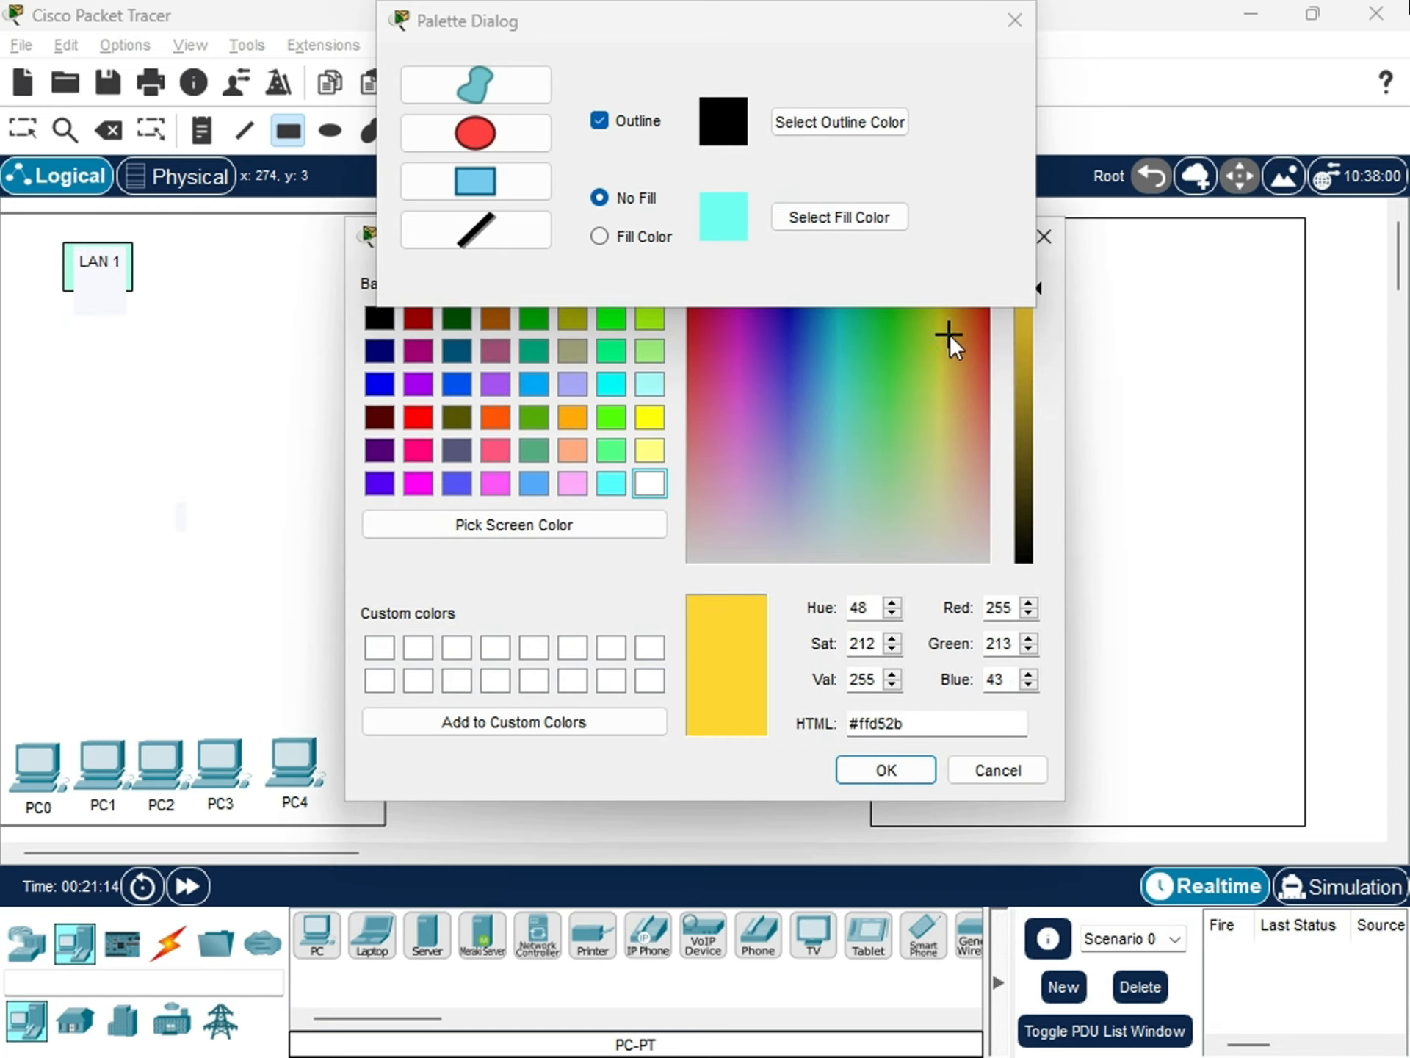
{"action": "left_click", "coordinate": [886, 770]}
{"action": "left_click", "coordinate": [1009, 20]}
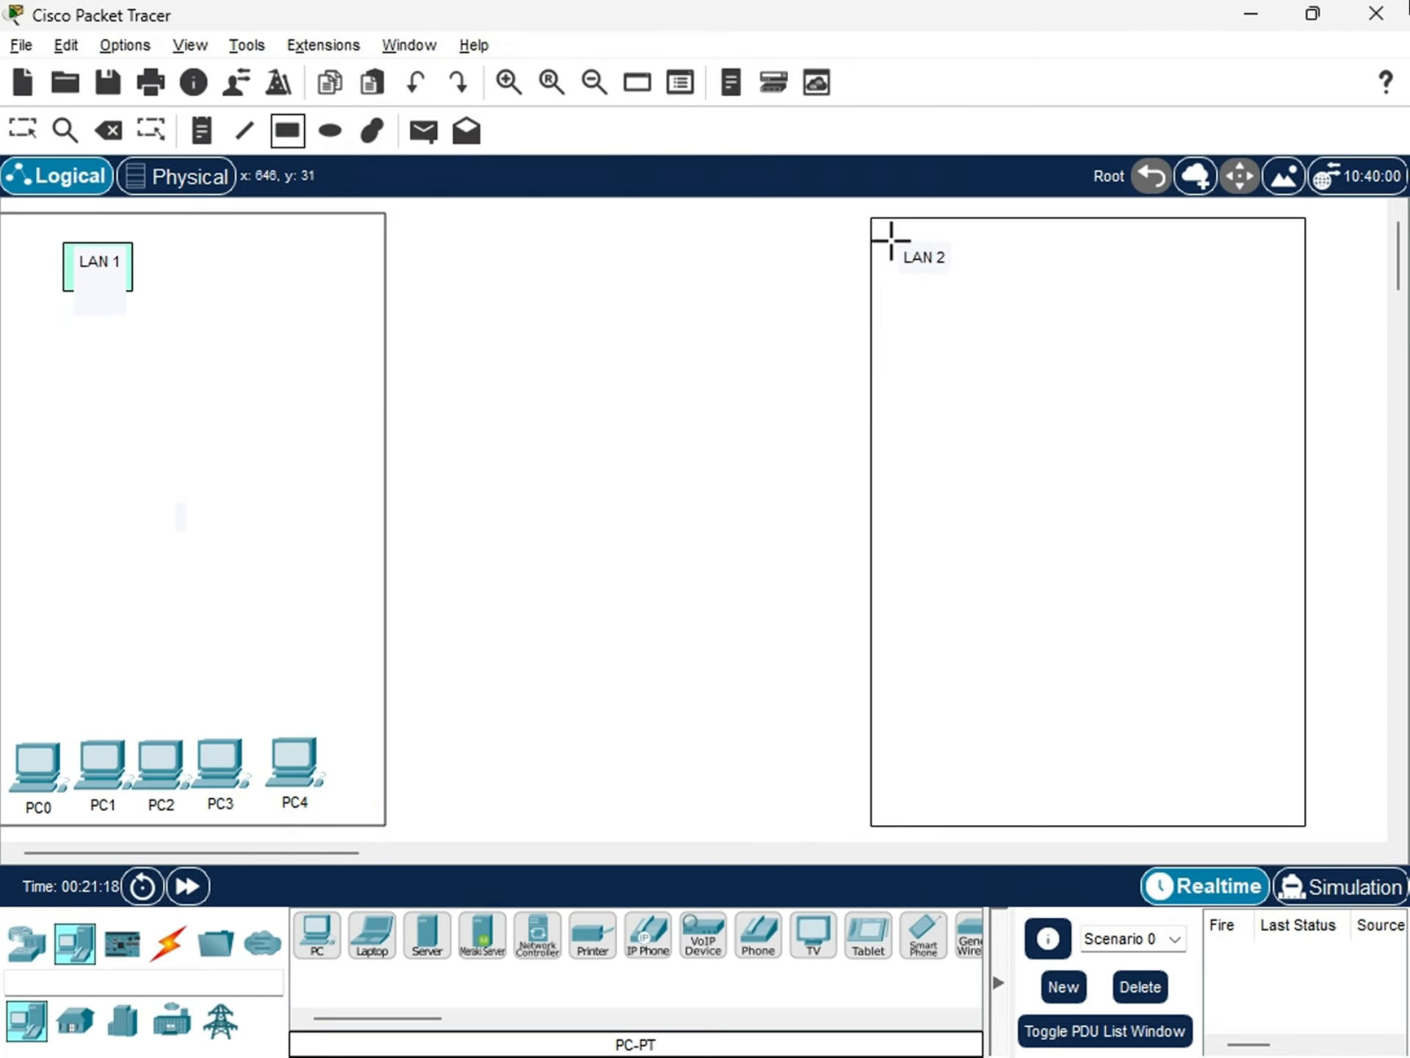
{"action": "mouse_move", "coordinate": [889, 240]}
{"action": "left_mouse_down"}
{"action": "mouse_move", "coordinate": [906, 271]}
{"action": "mouse_move", "coordinate": [963, 276]}
{"action": "left_mouse_up"}
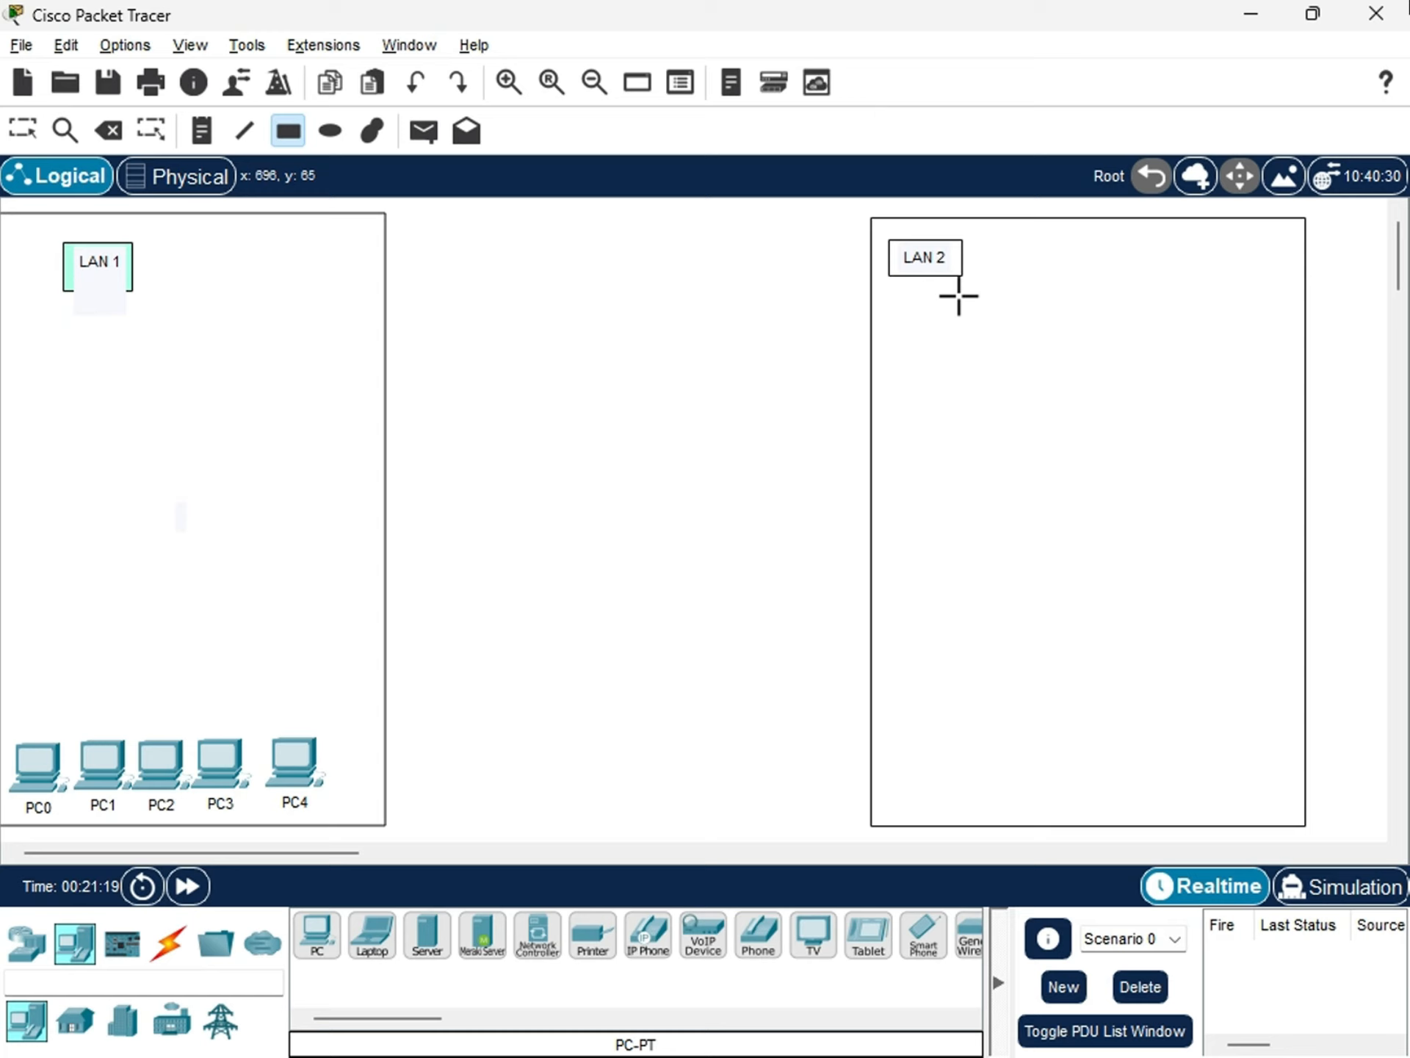
{"action": "left_click", "coordinate": [719, 364]}
{"action": "key", "text": "Escape"}
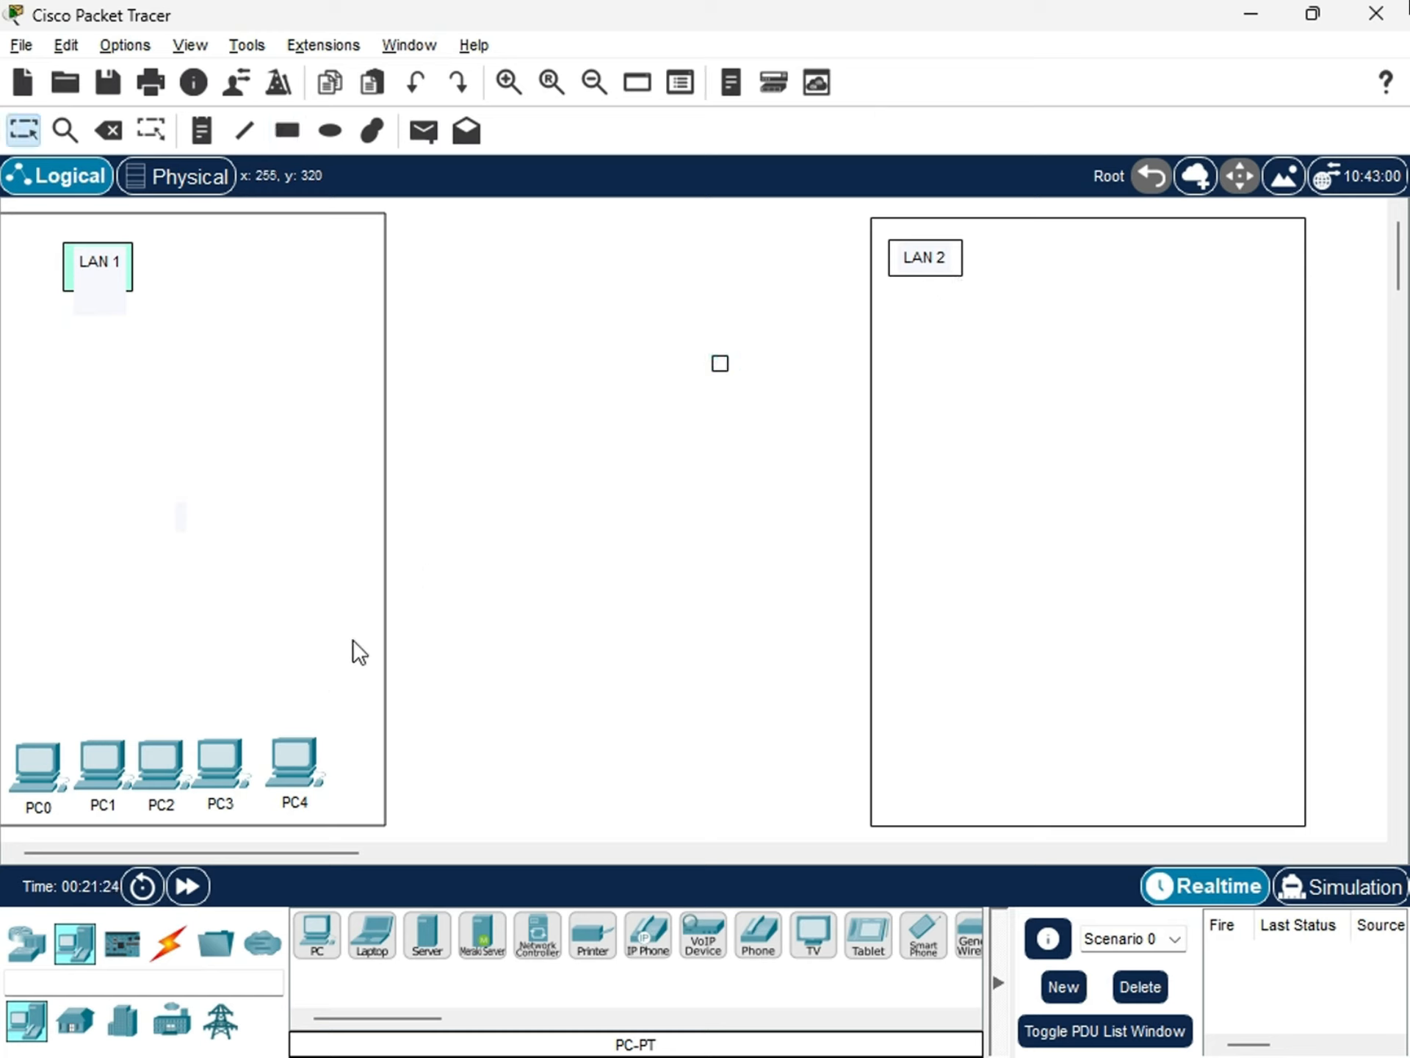
Place five PCs in a row along the lower edge inside the LAN 2 rectangle.
{"action": "left_click", "coordinate": [315, 936]}
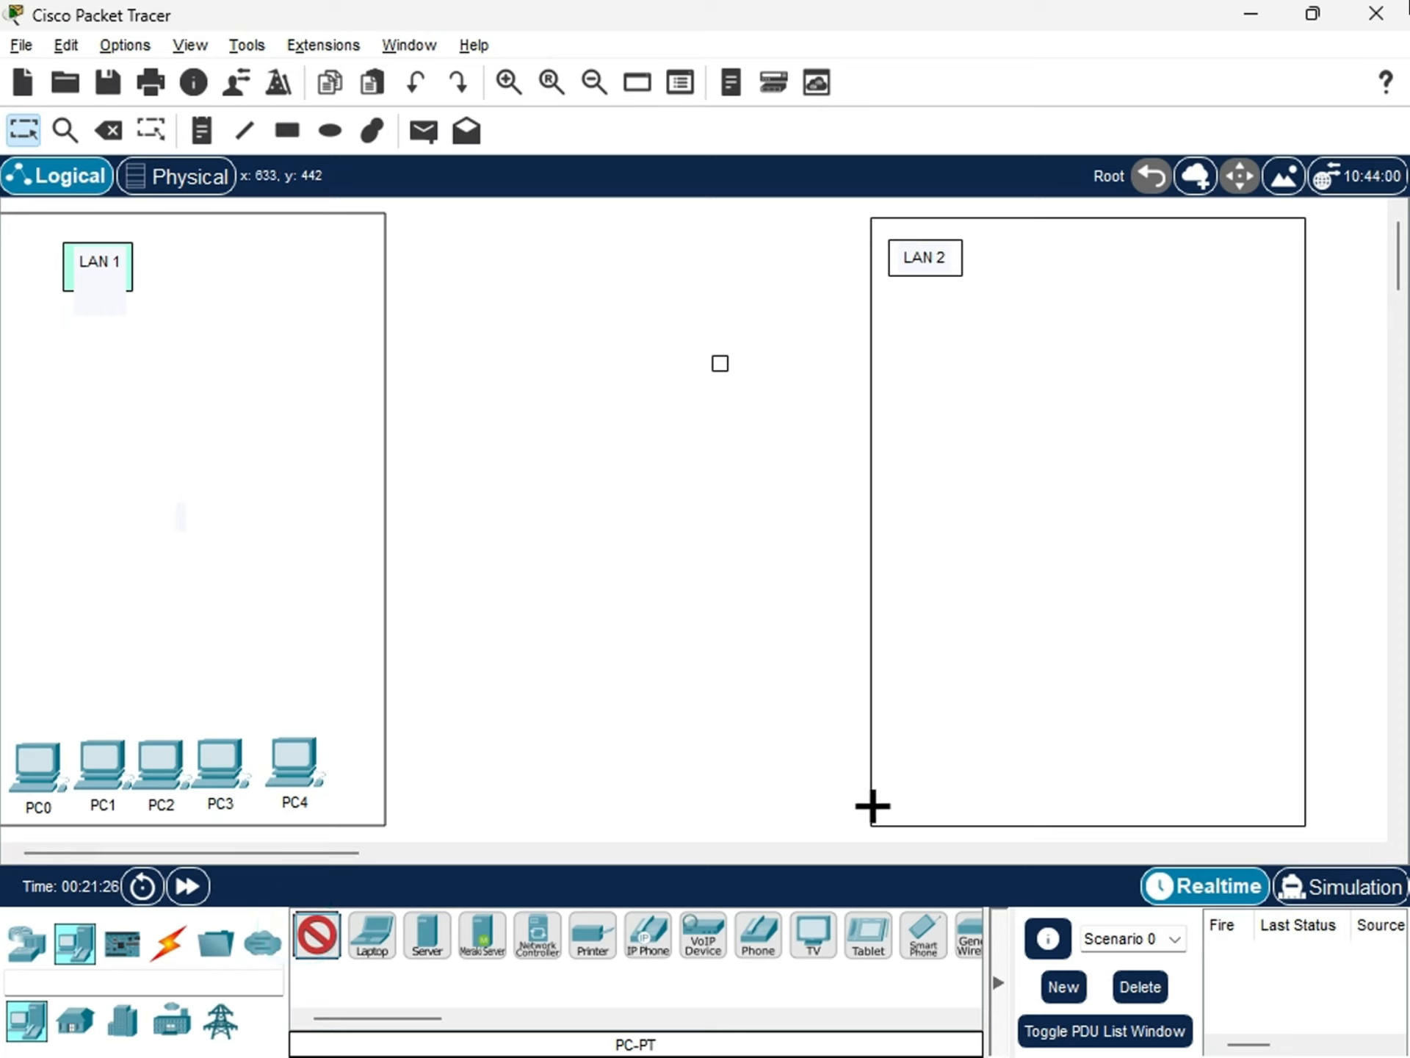
{"action": "left_click", "coordinate": [892, 761]}
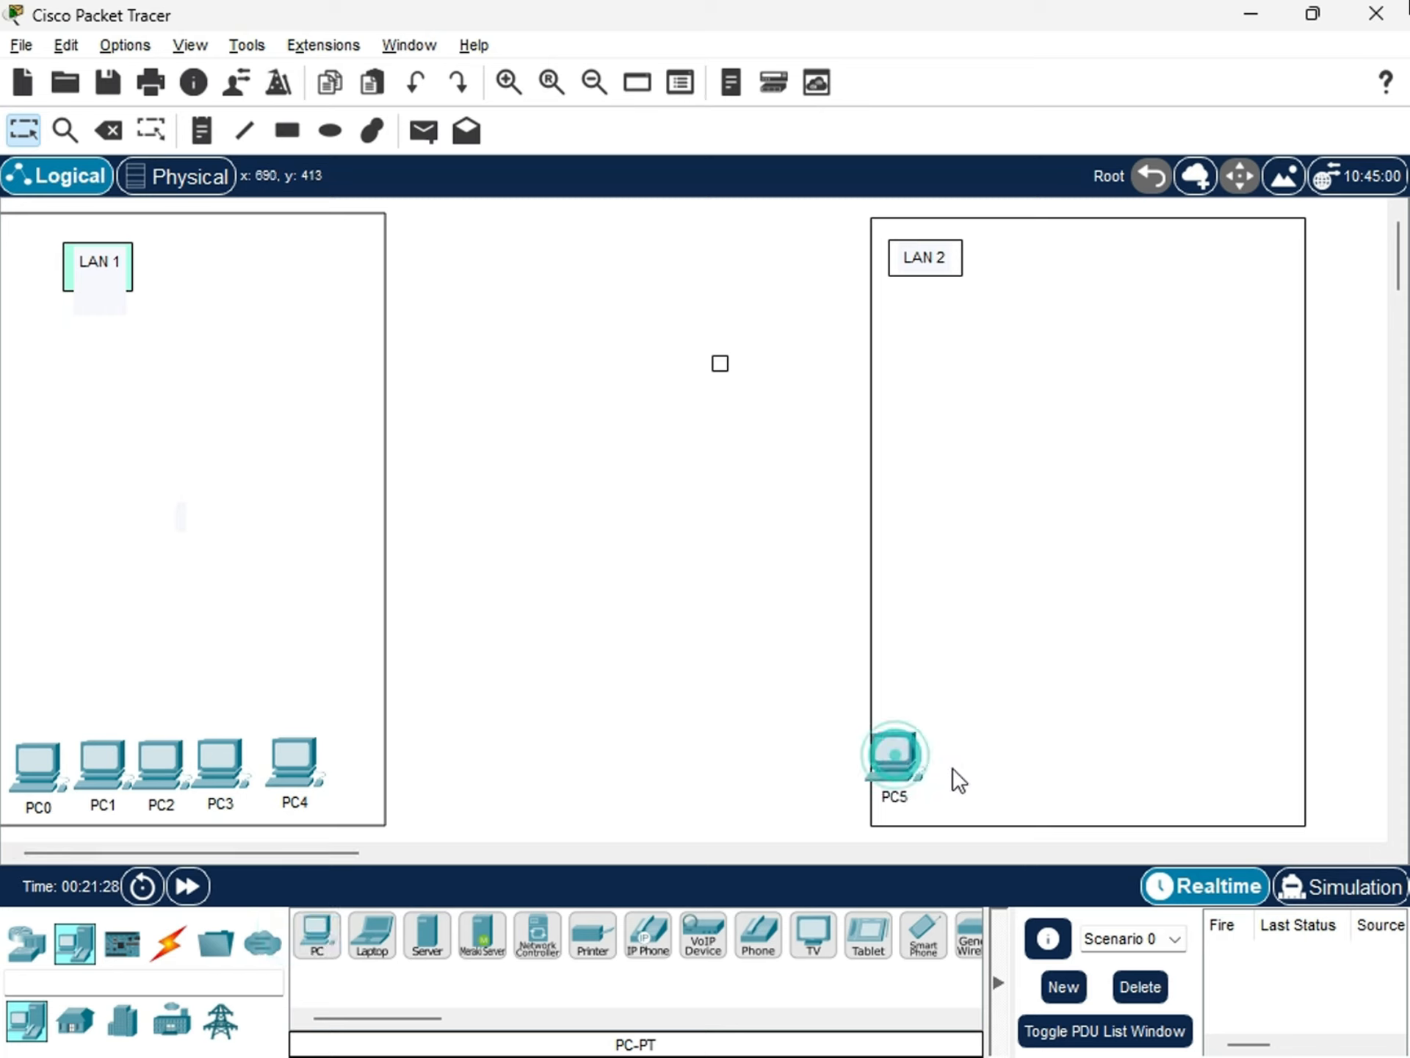
{"action": "left_click", "coordinate": [316, 937]}
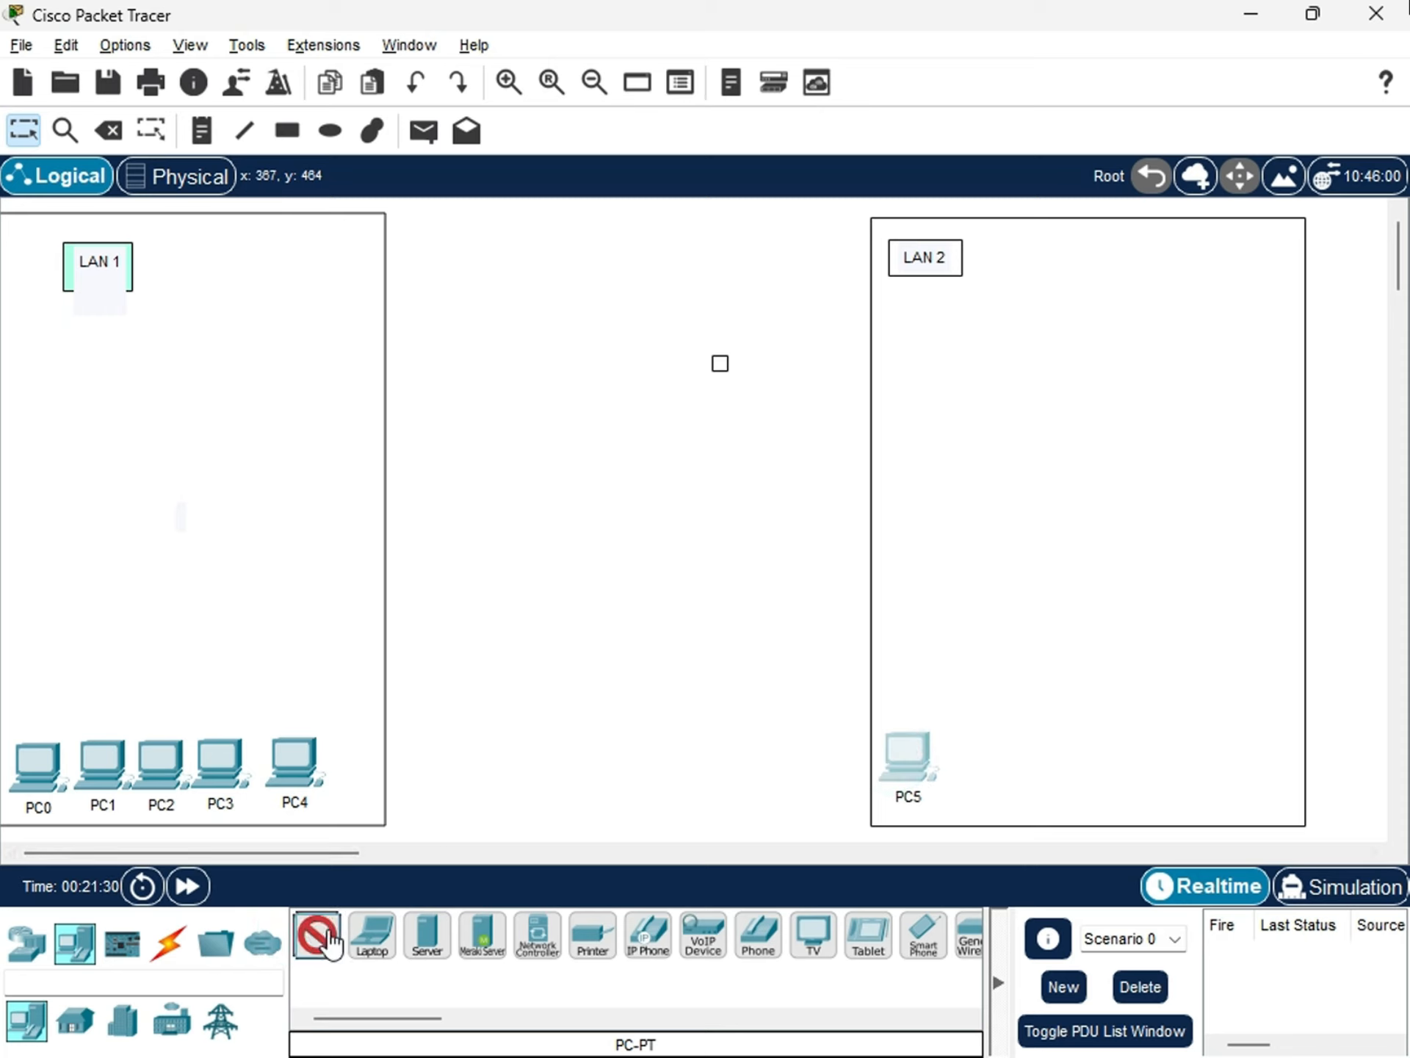
{"action": "left_click", "coordinate": [955, 757]}
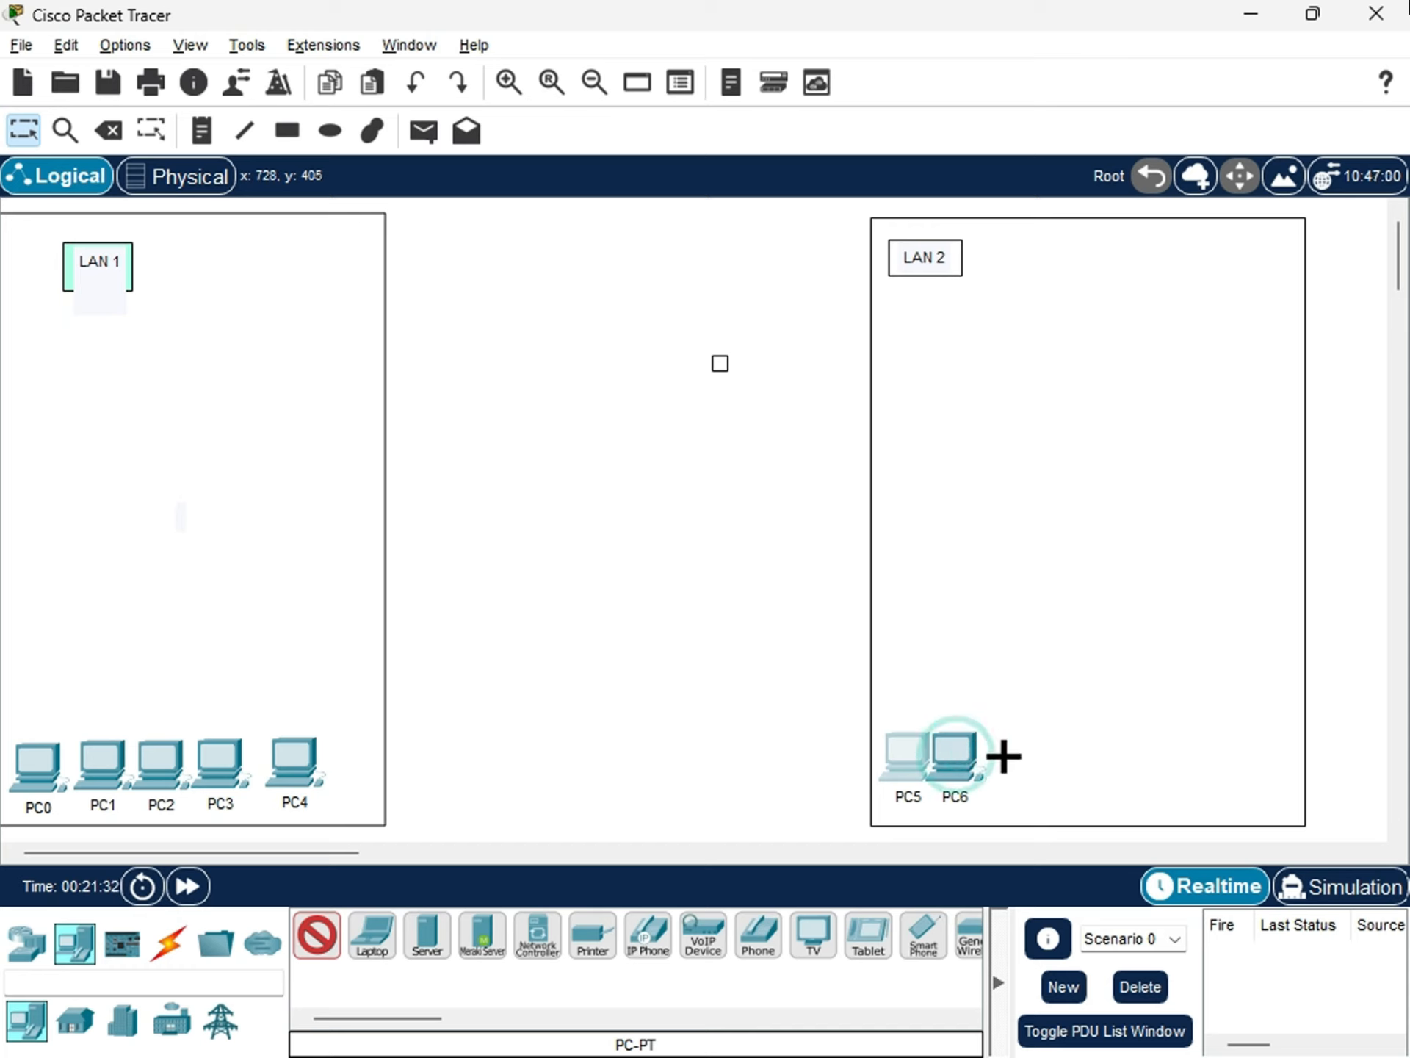
{"action": "left_click", "coordinate": [1001, 757]}
{"action": "left_click", "coordinate": [1063, 759]}
{"action": "left_click", "coordinate": [1134, 759]}
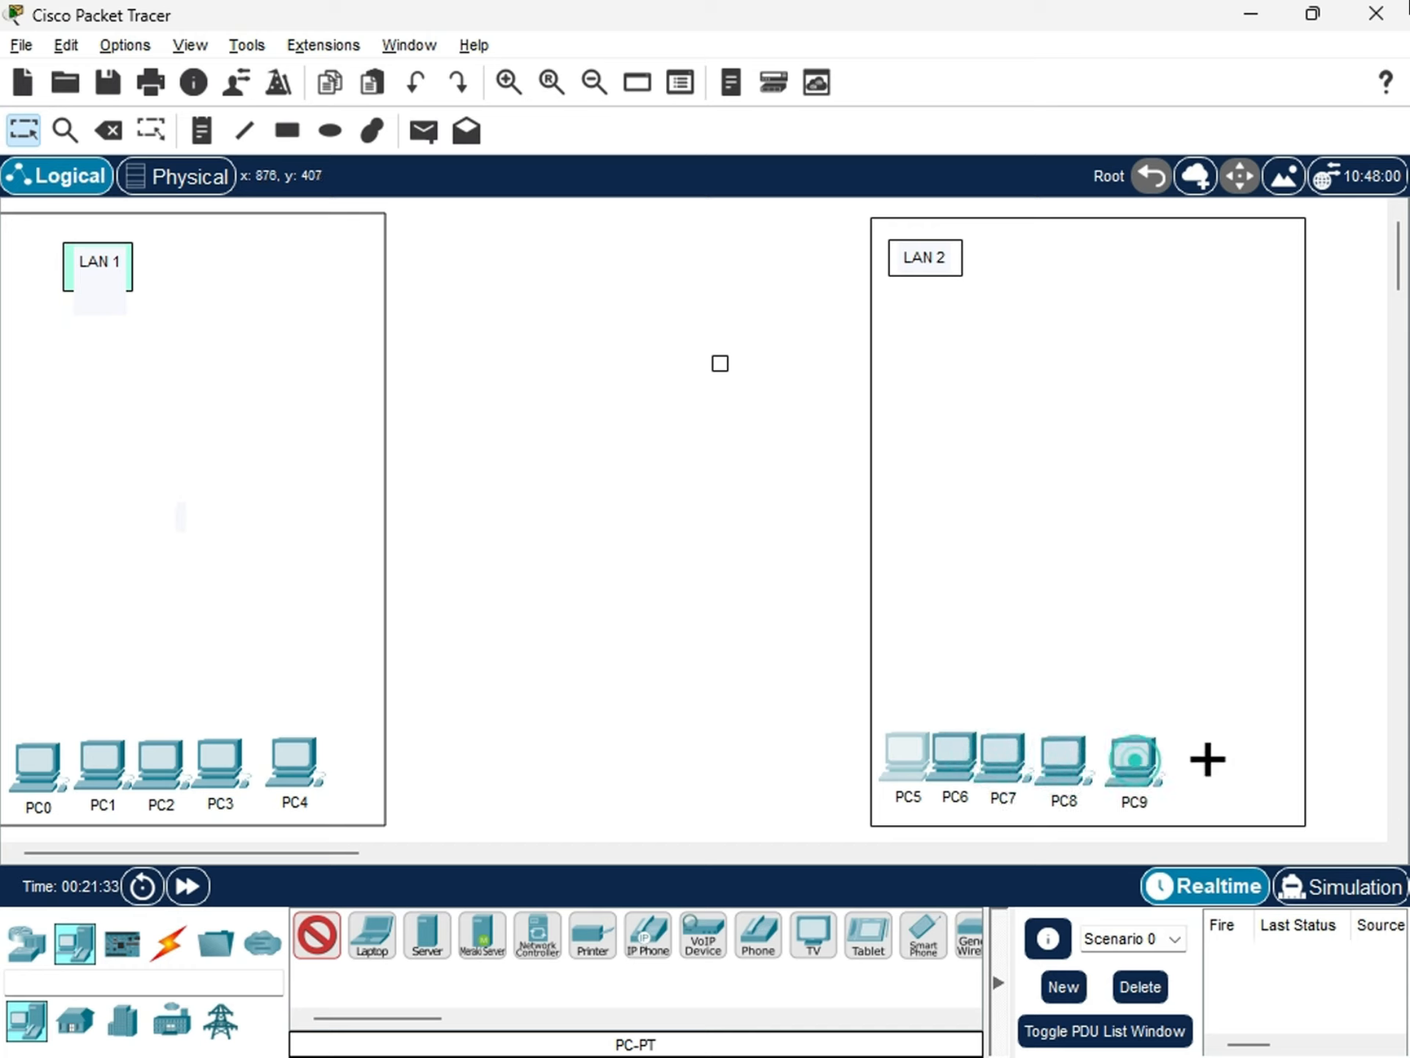
{"action": "key", "text": "Escape"}
Spread PC6 through PC9 out to the right so the five LAN 2 PCs are evenly spaced.
{"action": "left_click_drag", "start_coordinate": [1140, 764], "coordinate": [1202, 764]}
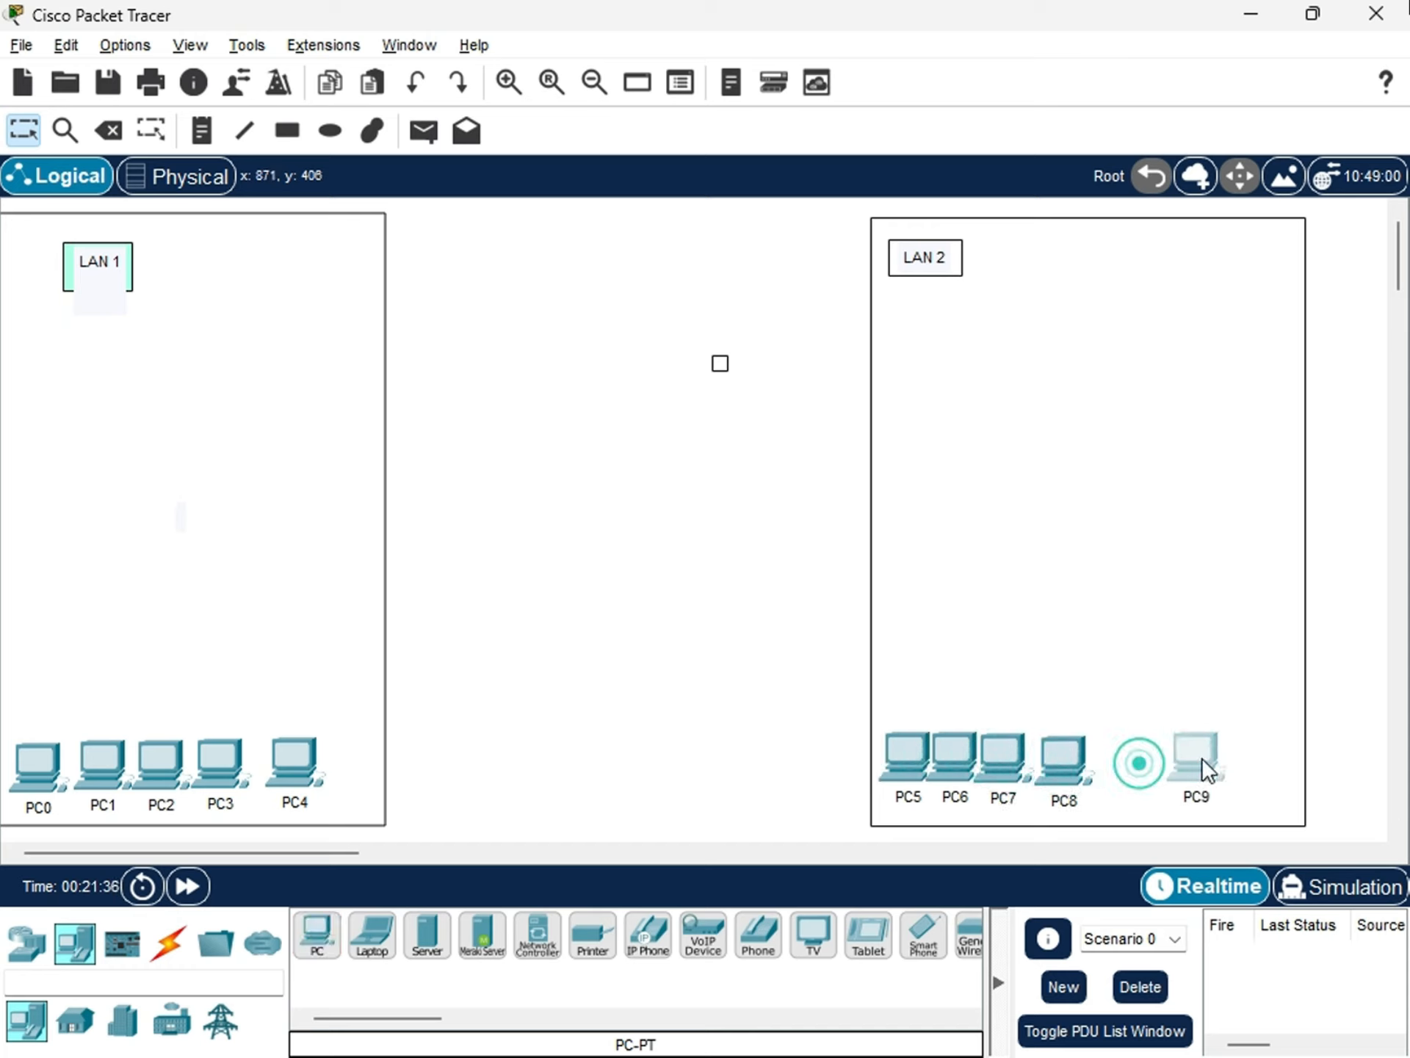
{"action": "left_click_drag", "start_coordinate": [1082, 764], "coordinate": [1137, 761]}
{"action": "left_click_drag", "start_coordinate": [1002, 756], "coordinate": [1041, 756]}
{"action": "left_click_drag", "start_coordinate": [955, 764], "coordinate": [980, 755]}
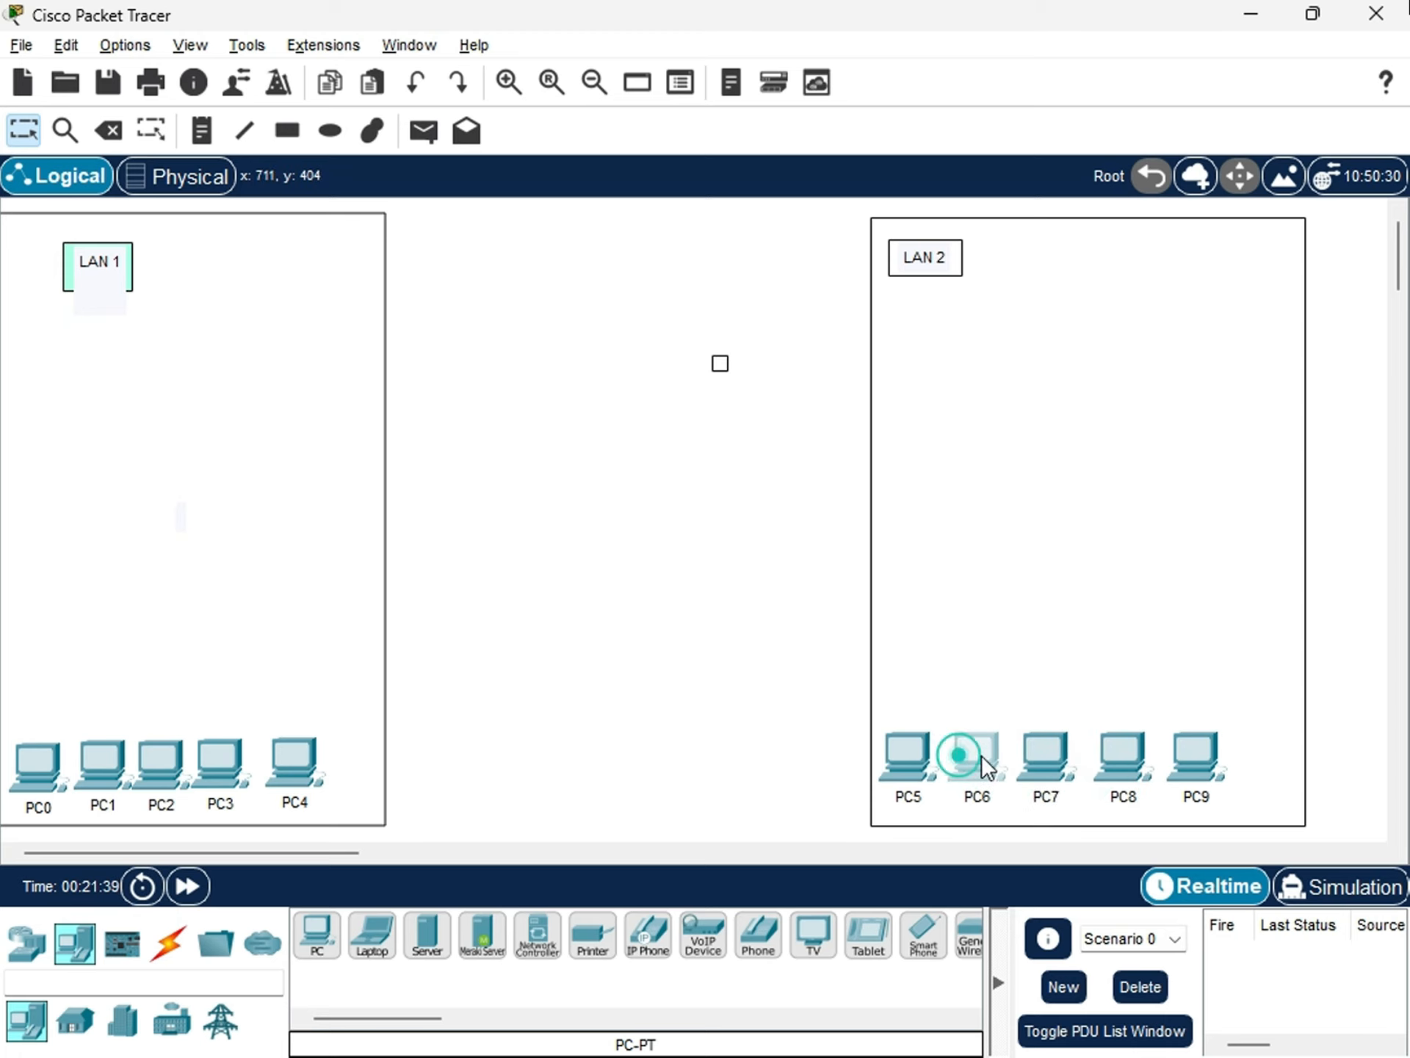
{"action": "left_click", "coordinate": [919, 760]}
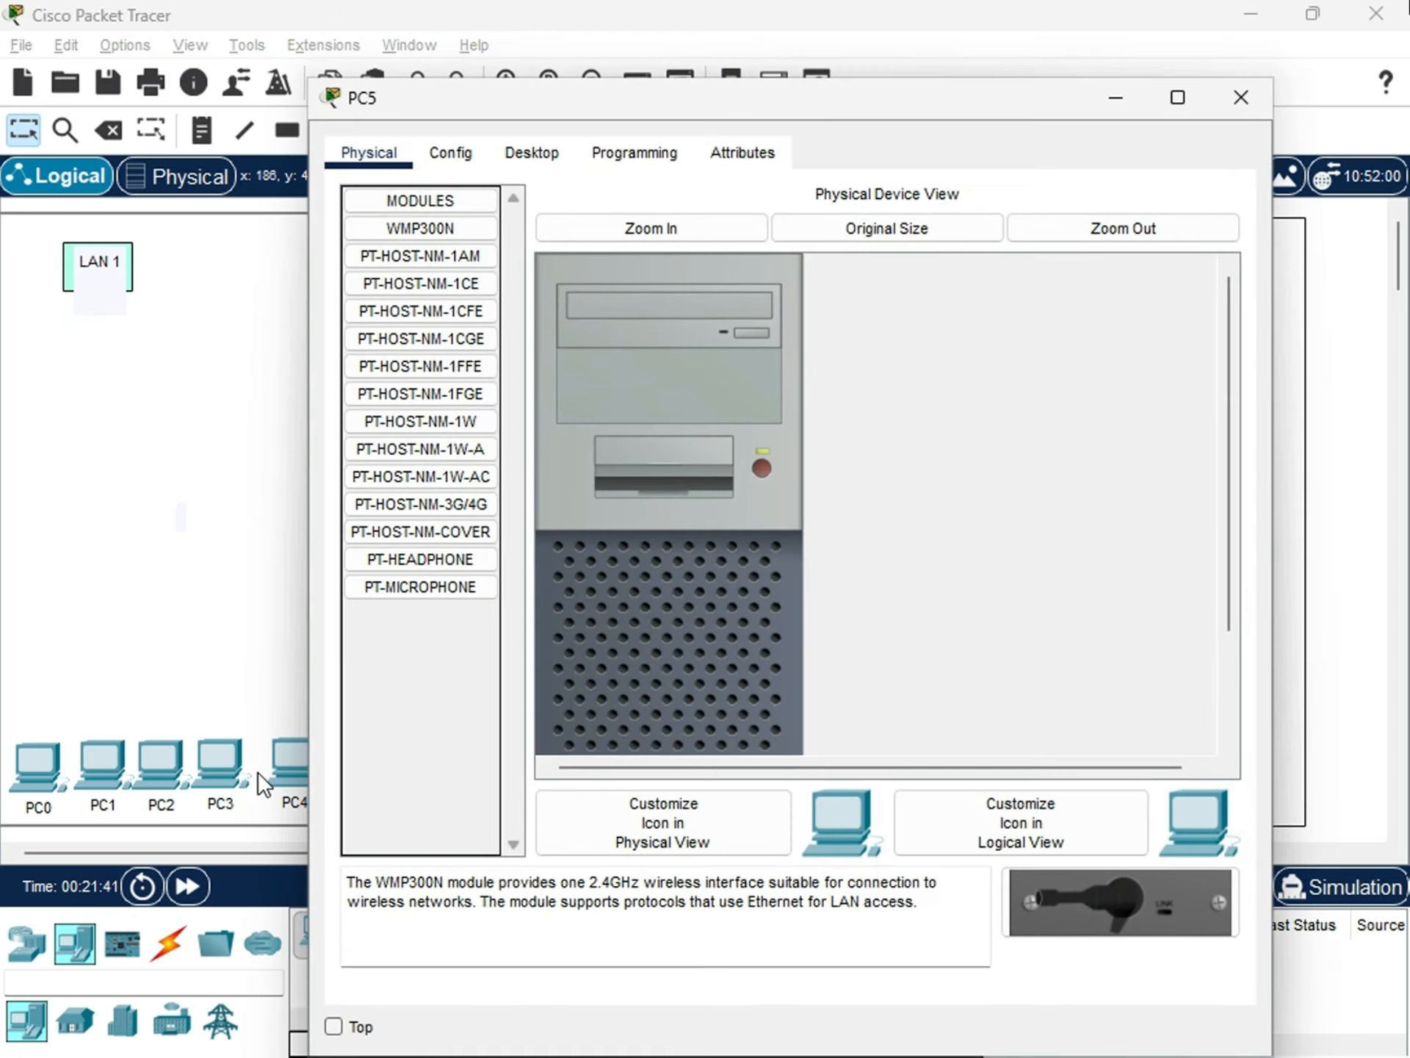
{"action": "left_click", "coordinate": [1239, 98]}
{"action": "left_click", "coordinate": [1240, 95]}
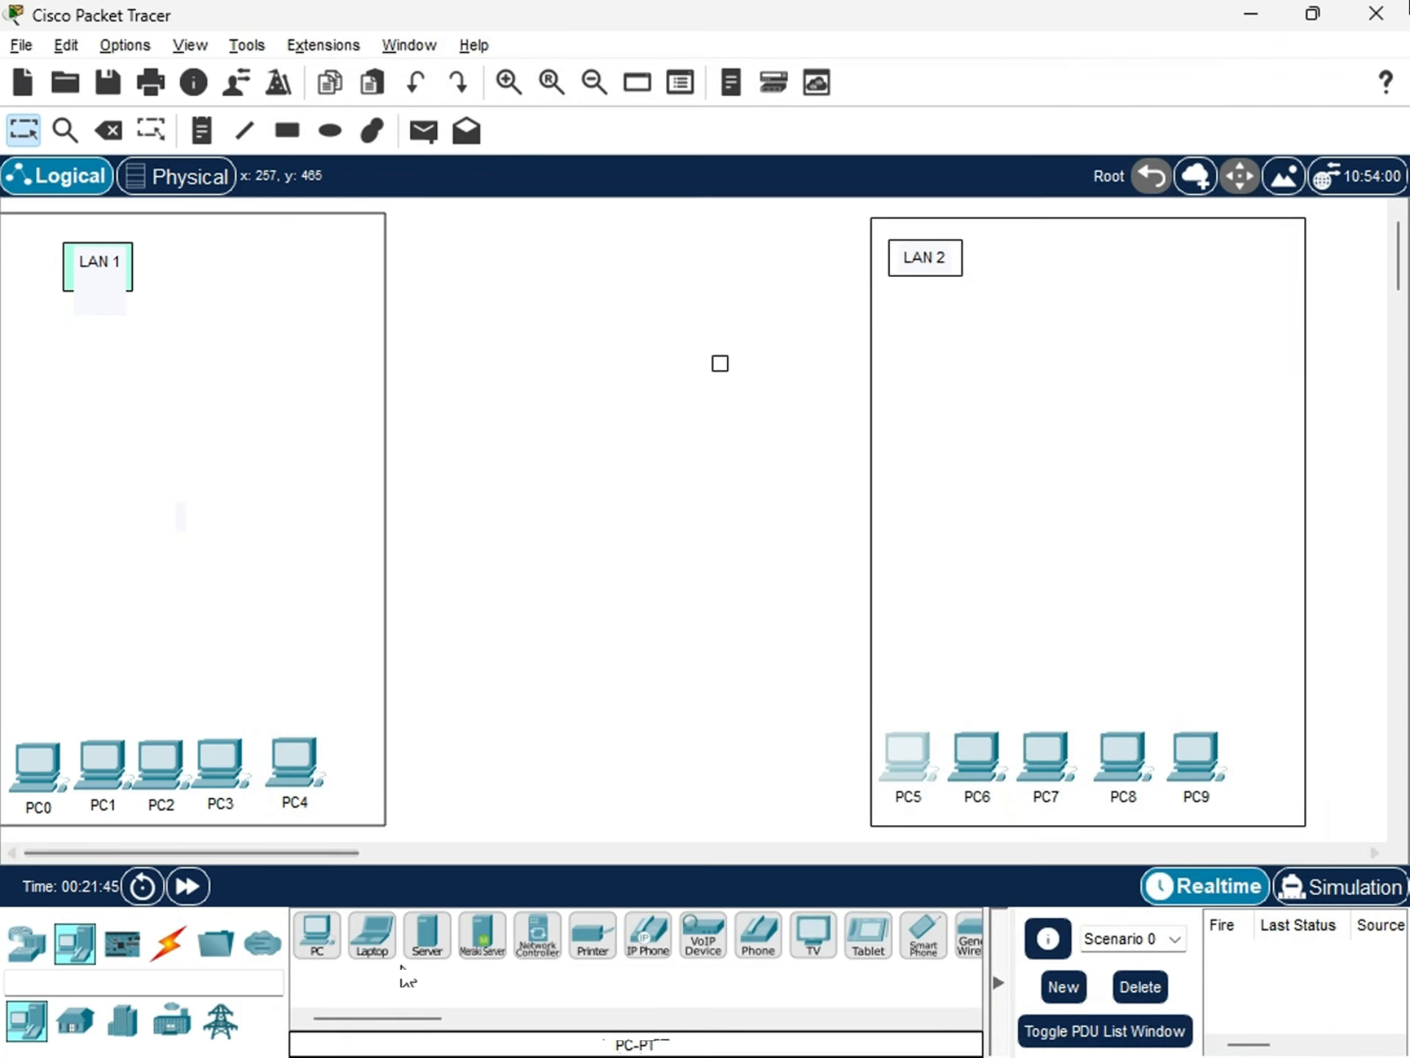
Move PC4 slightly closer to PC3 and shift the LAN 1 rectangle slightly right and down to bring its left edge into view.
{"action": "left_click", "coordinate": [288, 767]}
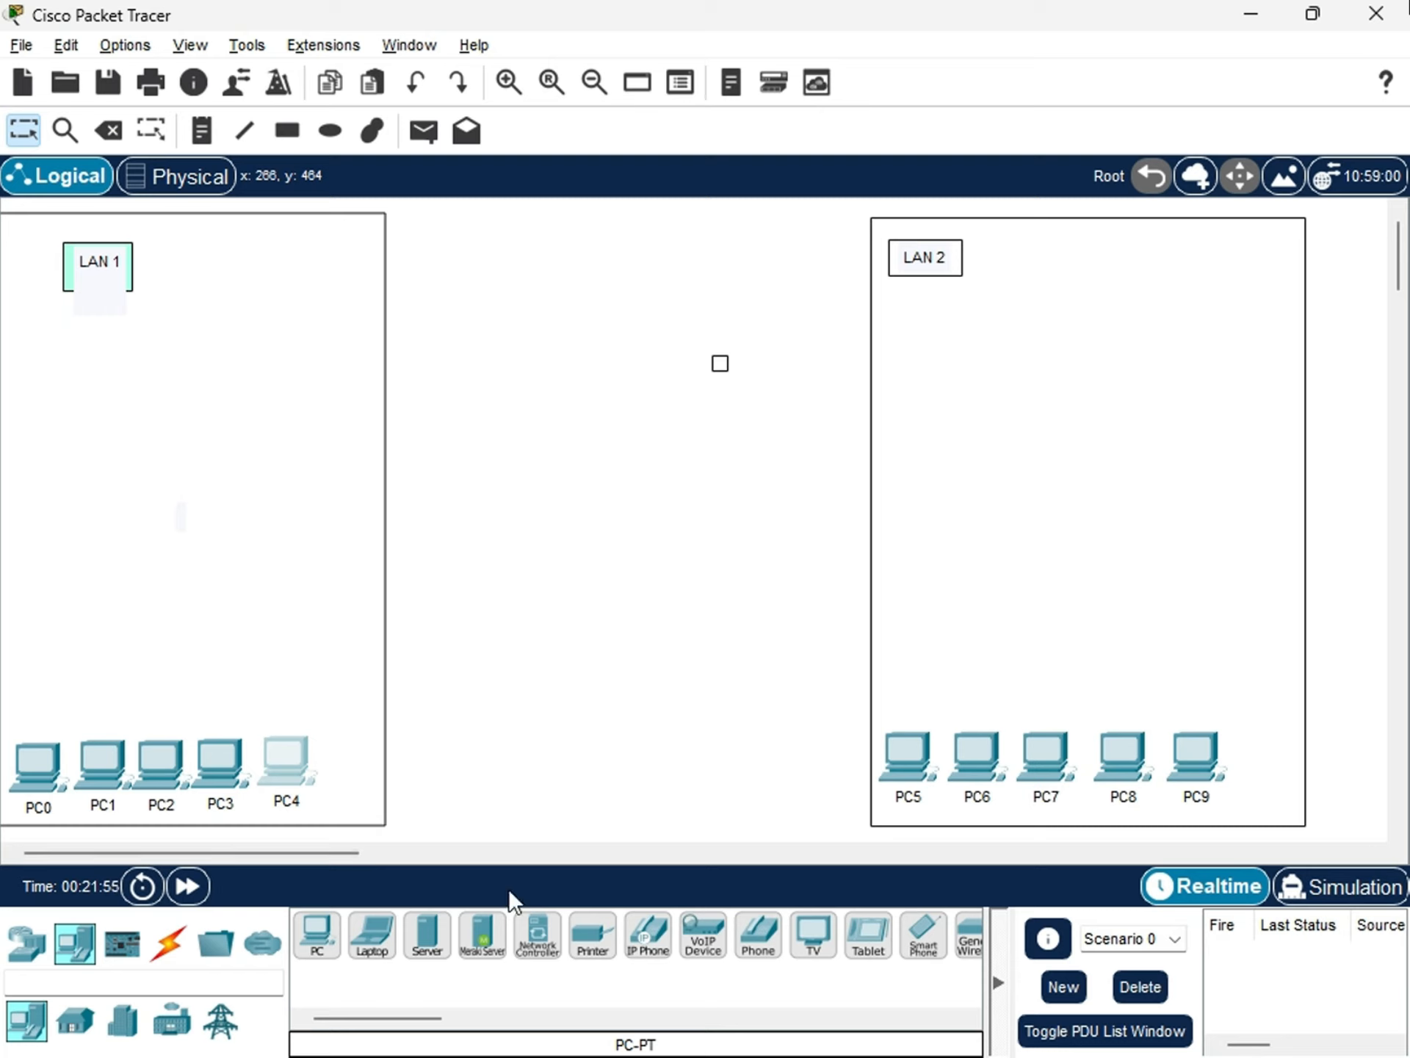
{"action": "left_click_drag", "start_coordinate": [290, 755], "coordinate": [289, 760]}
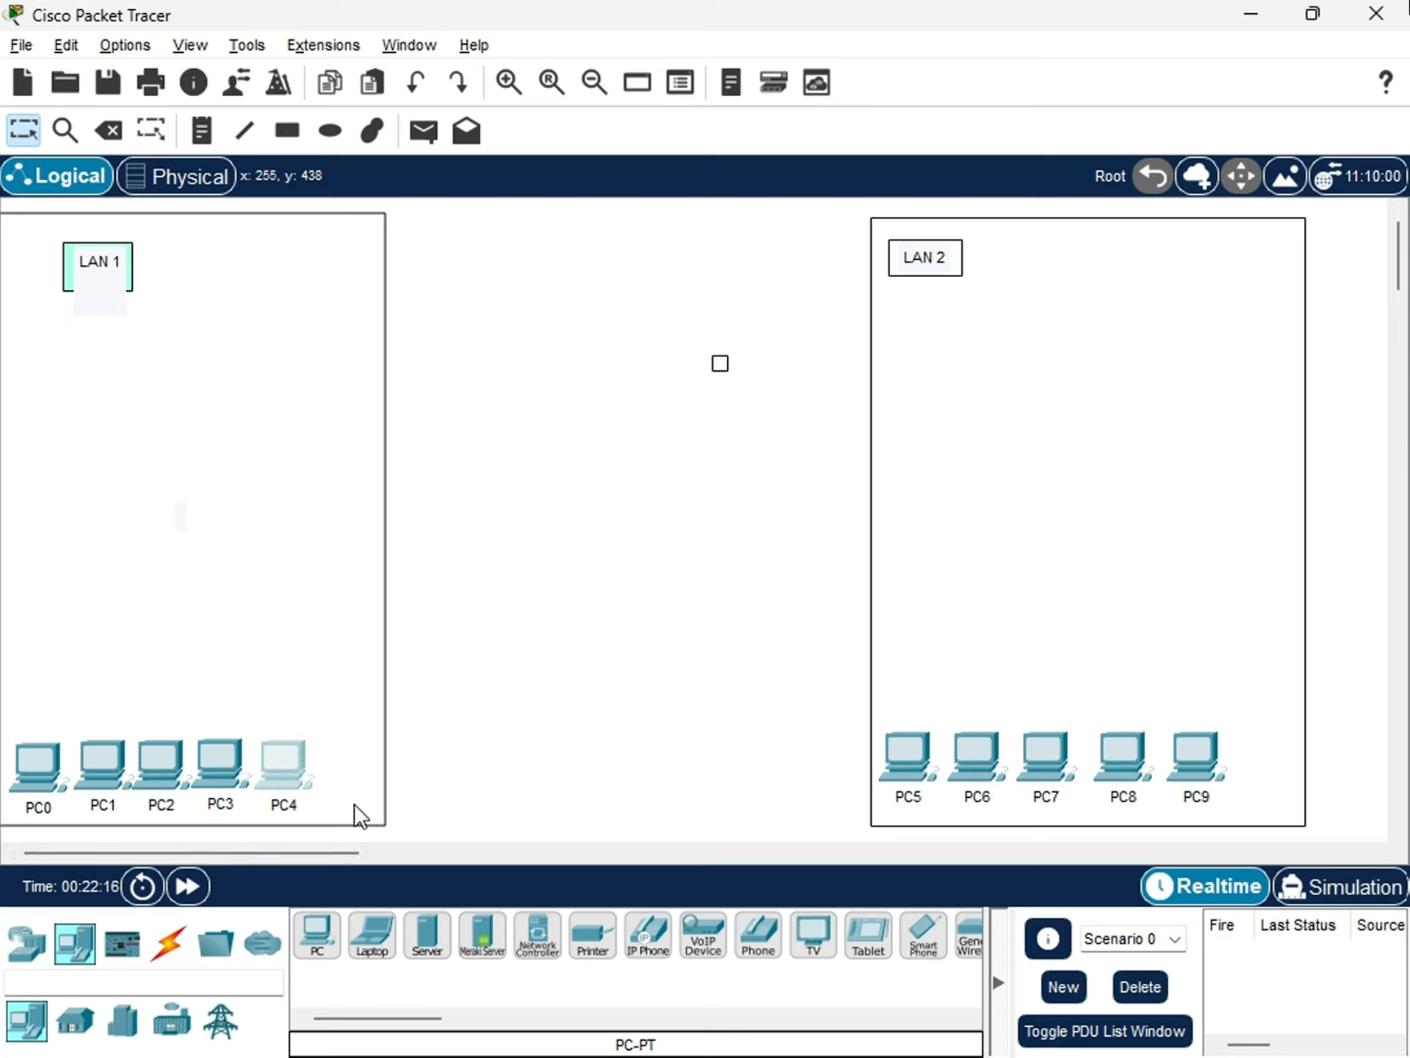
{"action": "mouse_move", "coordinate": [368, 810]}
{"action": "left_mouse_down"}
{"action": "mouse_move", "coordinate": [345, 810]}
{"action": "mouse_move", "coordinate": [400, 813]}
{"action": "mouse_move", "coordinate": [379, 818]}
{"action": "left_mouse_up"}
{"action": "left_click_drag", "start_coordinate": [375, 818], "coordinate": [376, 819]}
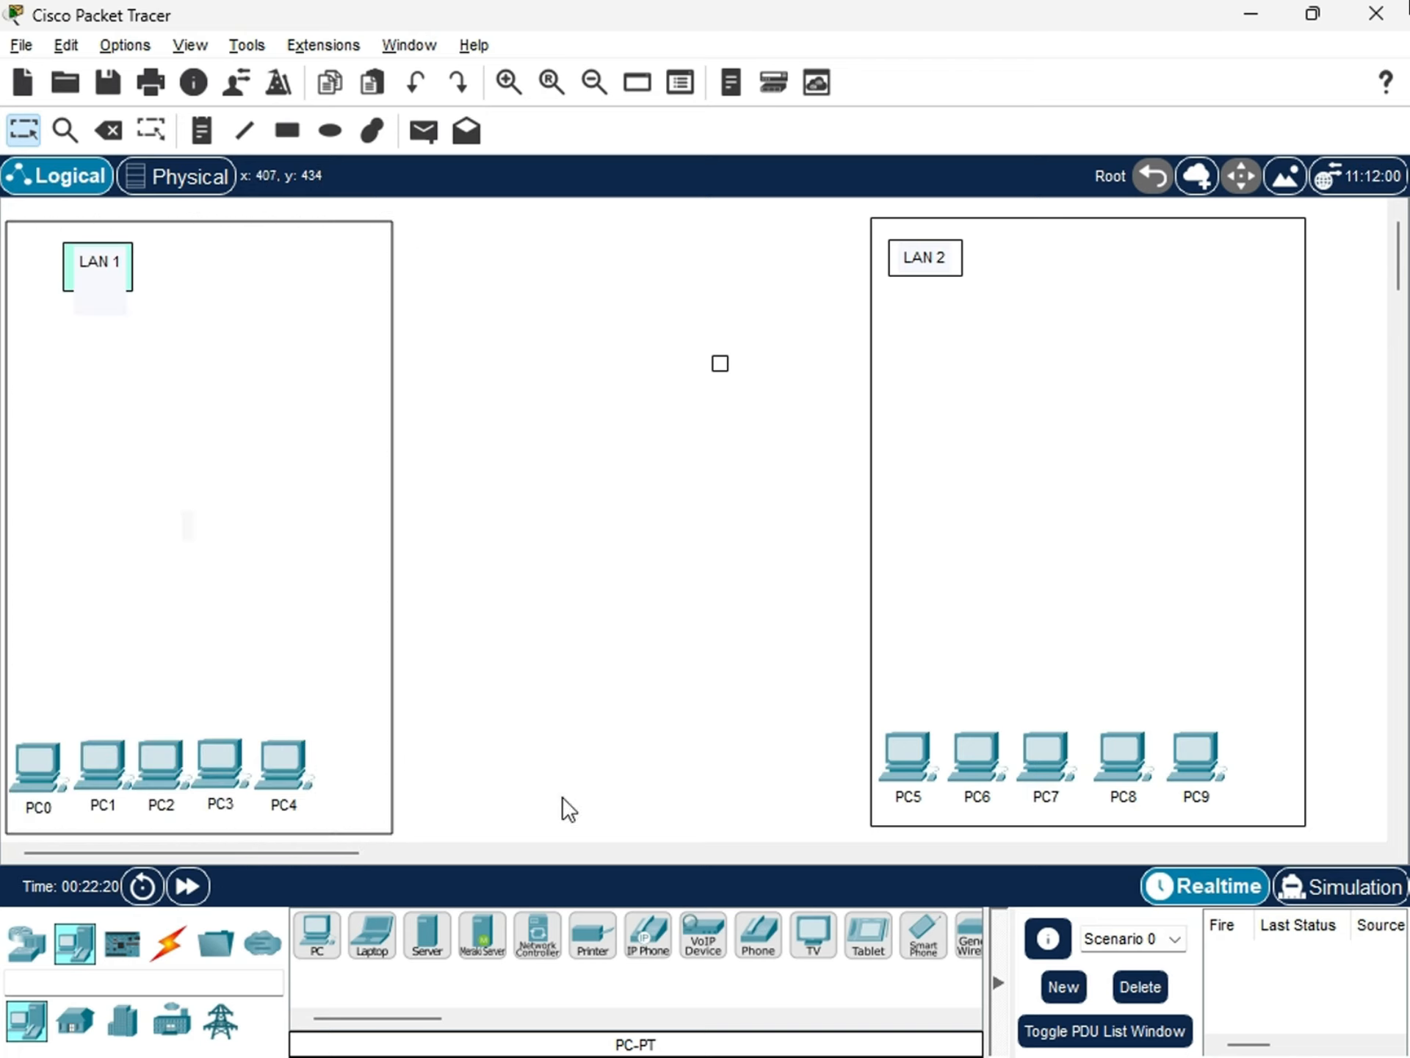
{"action": "left_click", "coordinate": [562, 796]}
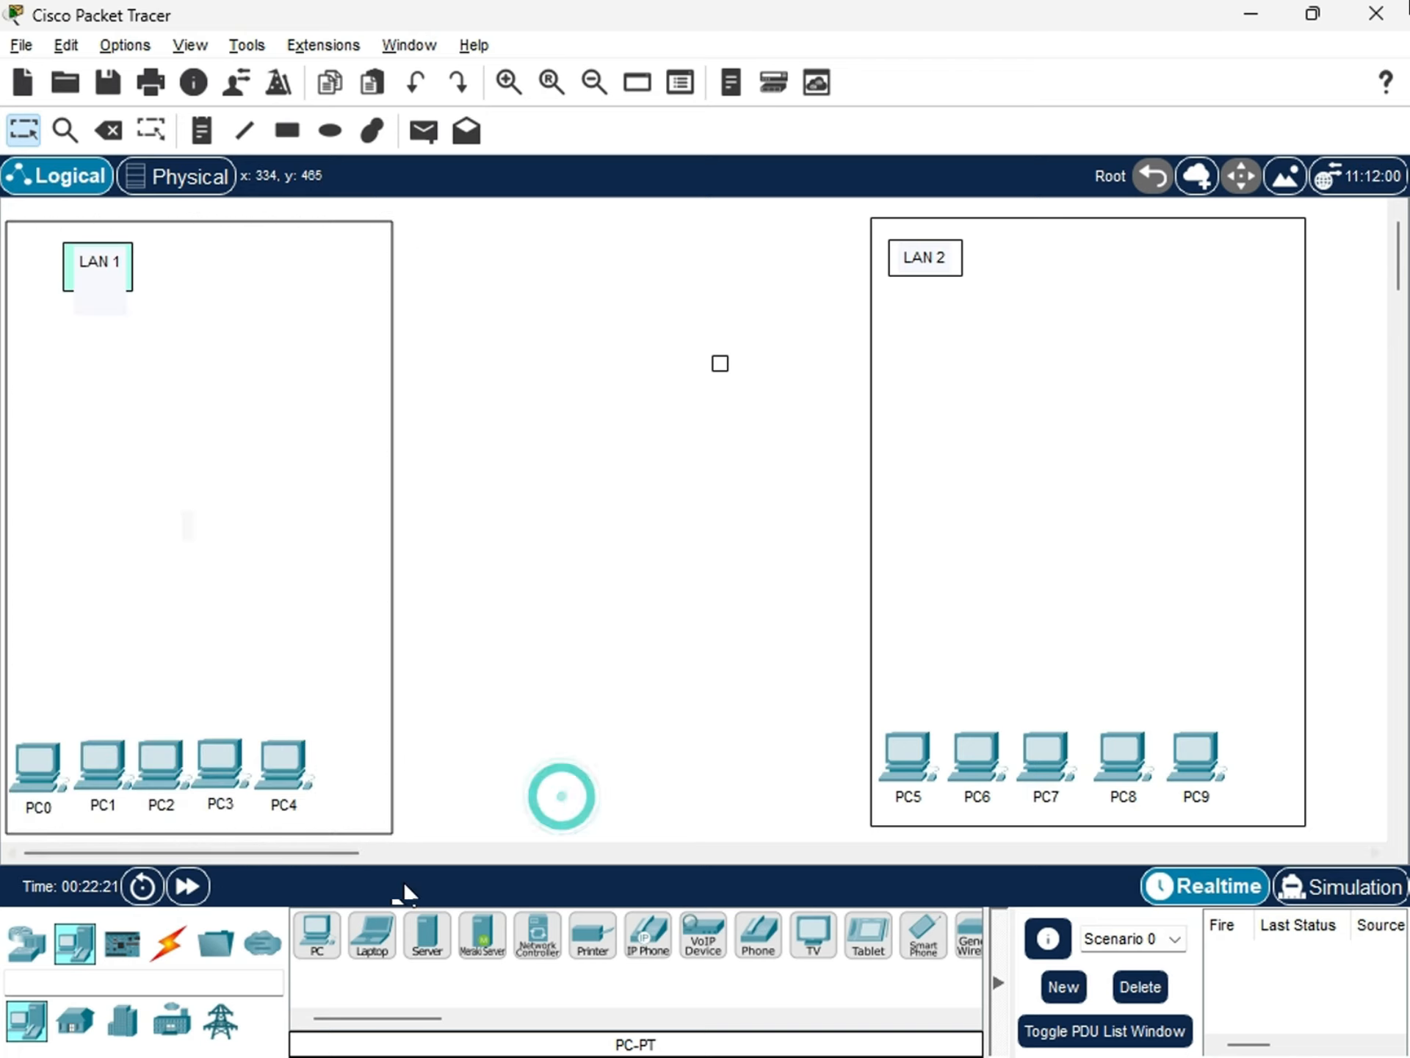
Place a 2960 switch above the PCs in each LAN area and shift the LAN 2 switch slightly left.
{"action": "left_click", "coordinate": [26, 942]}
{"action": "left_click", "coordinate": [70, 1019]}
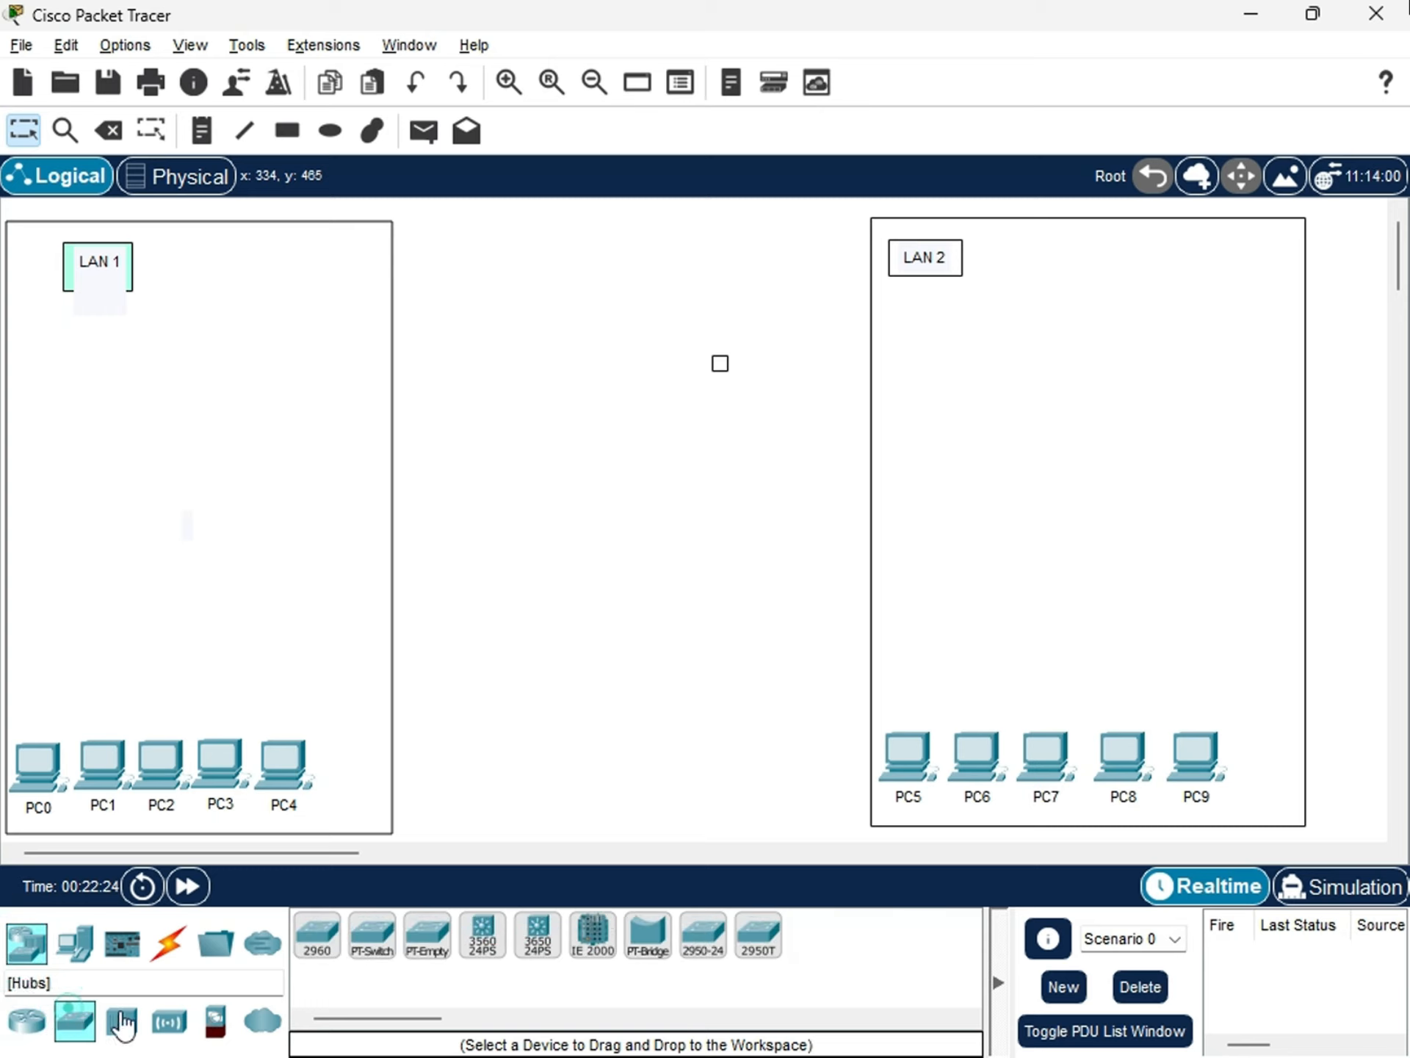
{"action": "left_click", "coordinate": [317, 937]}
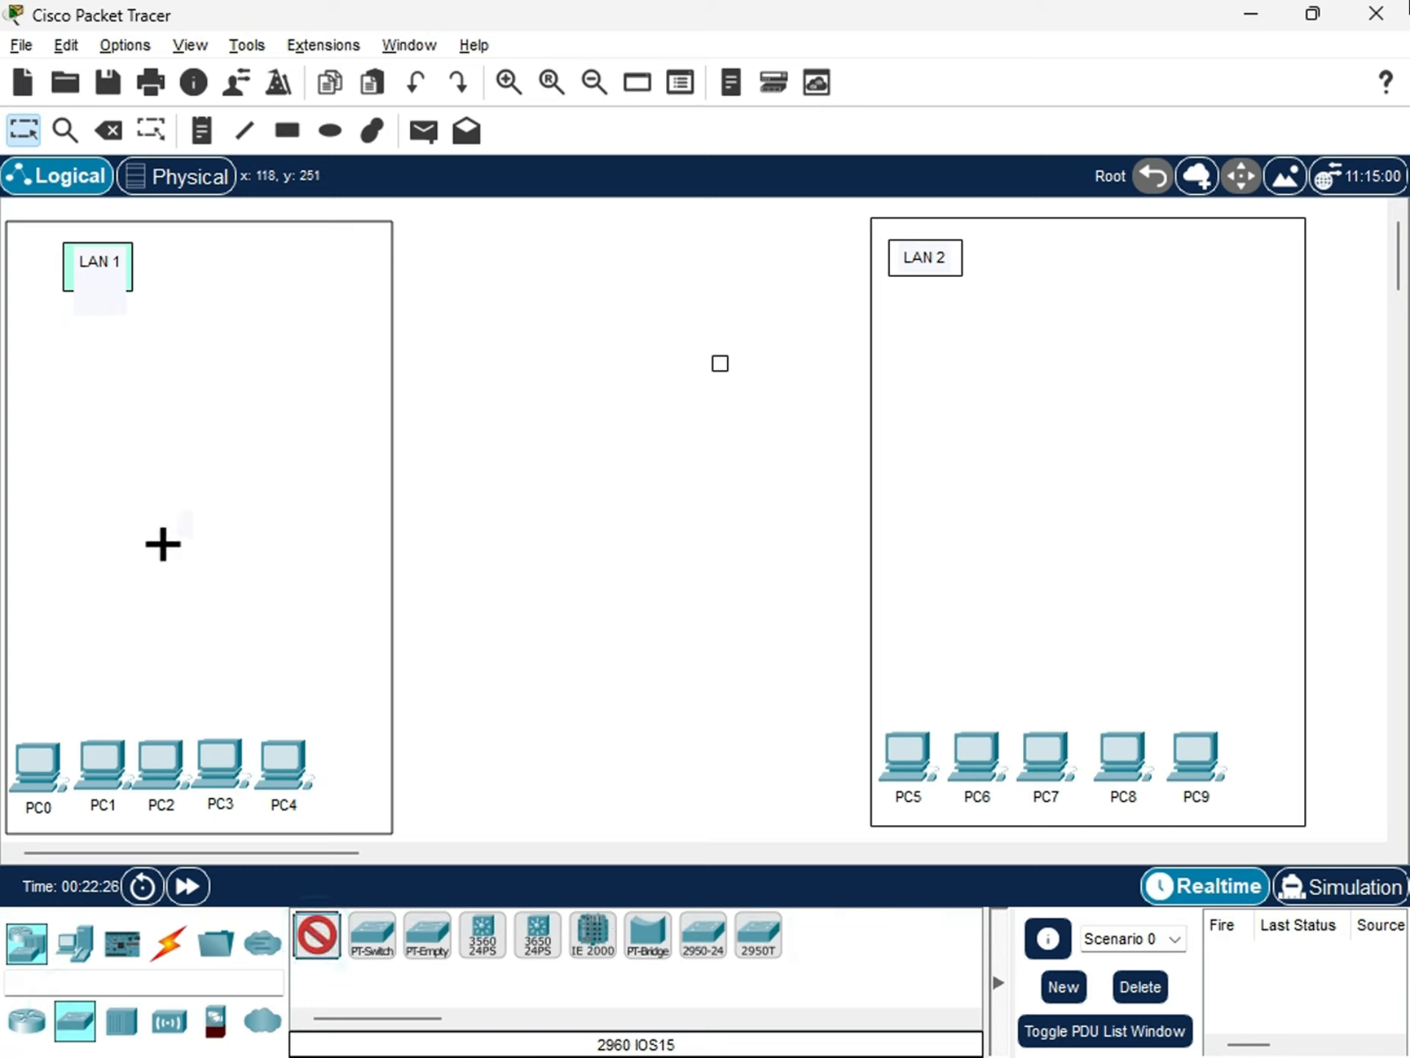
{"action": "left_click", "coordinate": [166, 530]}
{"action": "left_click", "coordinate": [317, 936]}
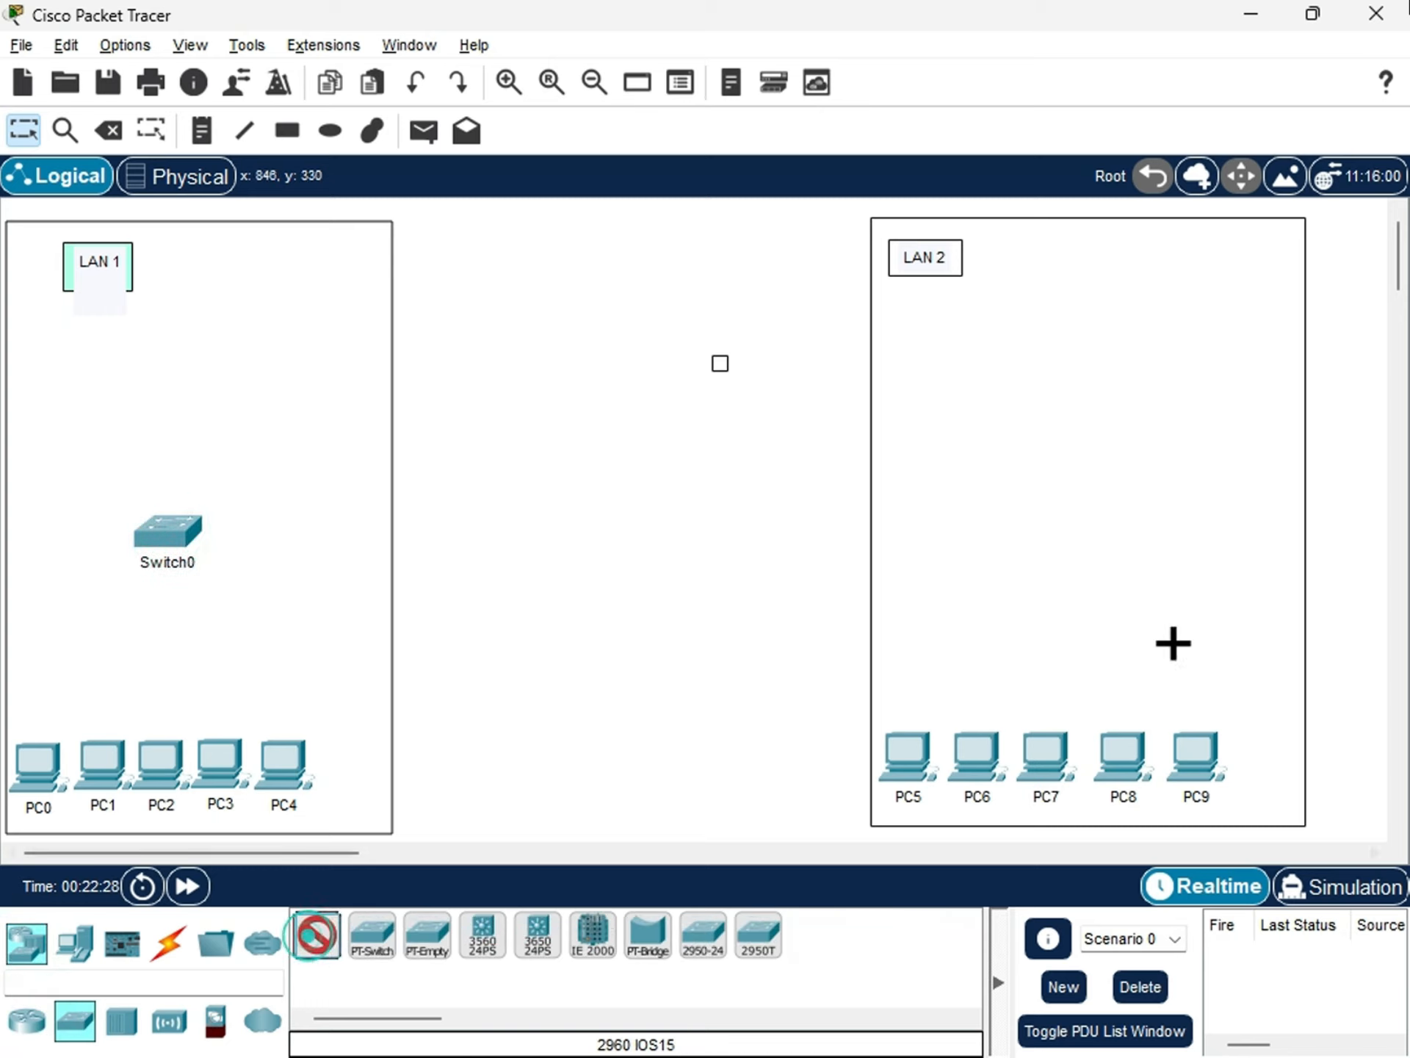
{"action": "left_click", "coordinate": [1080, 529]}
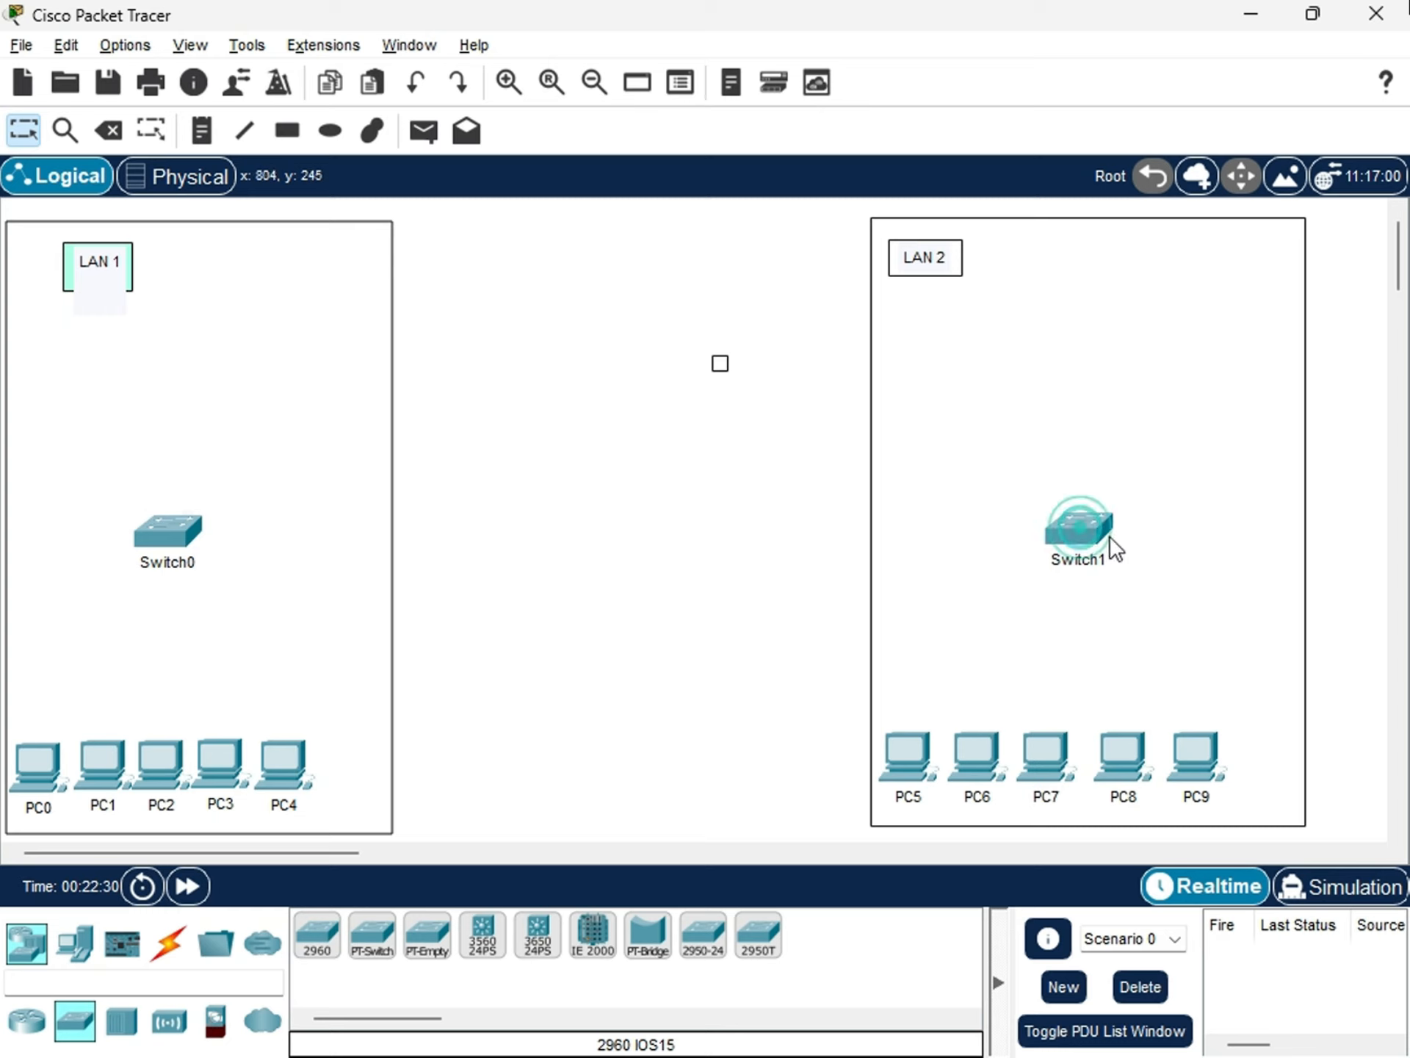
{"action": "left_click_drag", "start_coordinate": [1105, 533], "coordinate": [1080, 533]}
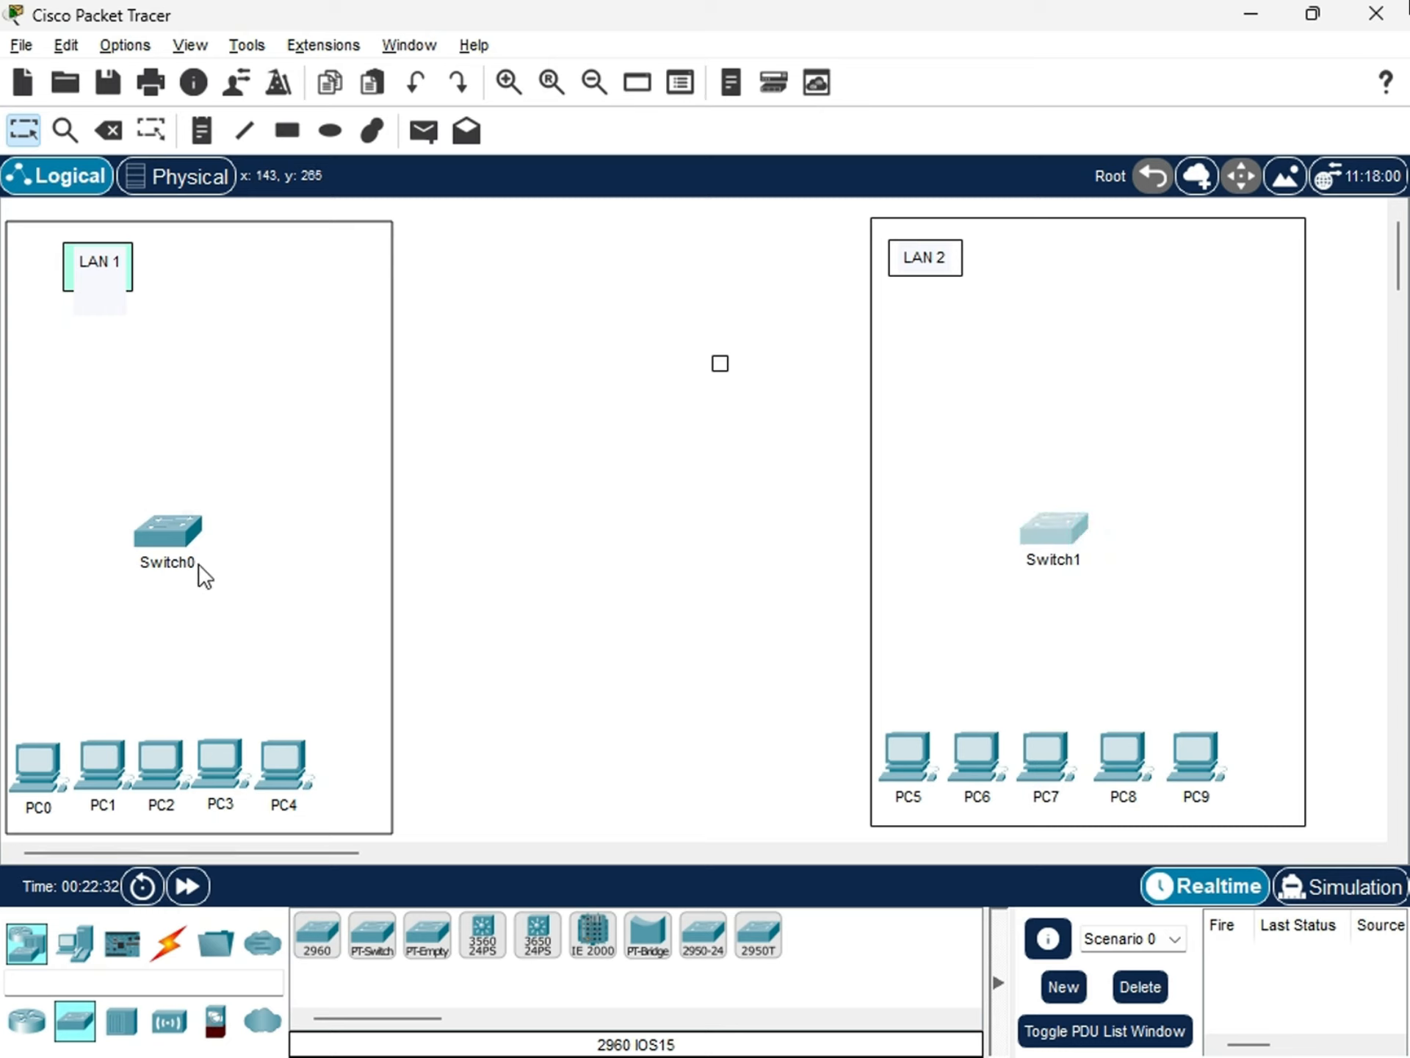
Rename the LAN 1 switch to SW1 and the LAN 2 switch to SW2.
{"action": "left_click", "coordinate": [176, 564]}
{"action": "left_click_drag", "start_coordinate": [201, 567], "coordinate": [116, 569]}
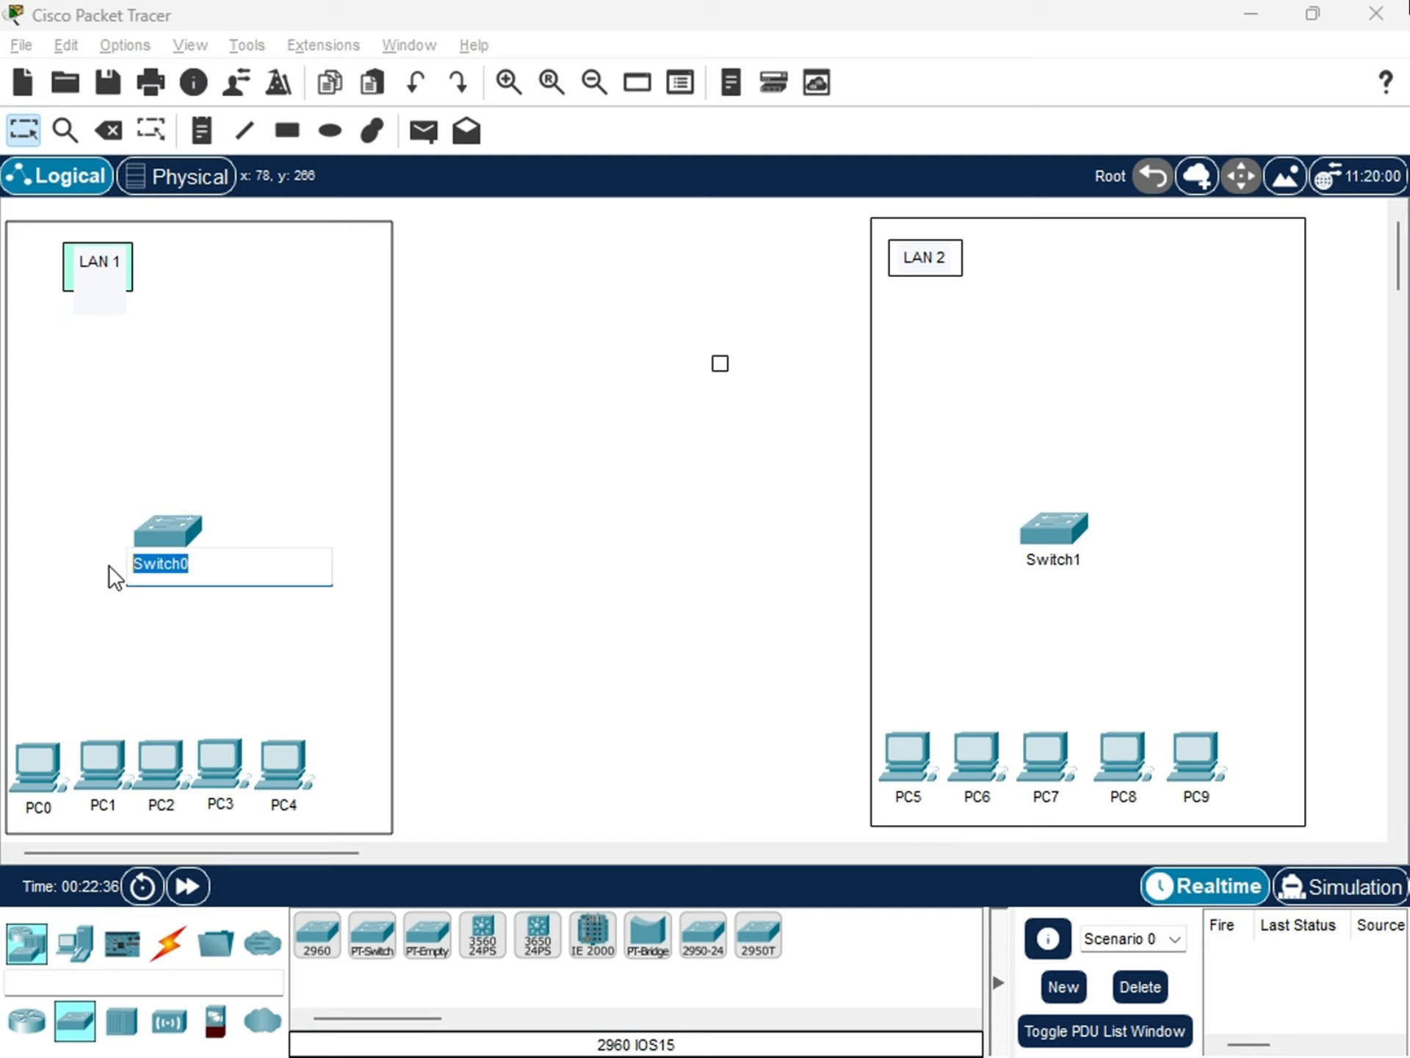
{"action": "type", "text": "SW1"}
{"action": "left_click", "coordinate": [1055, 562]}
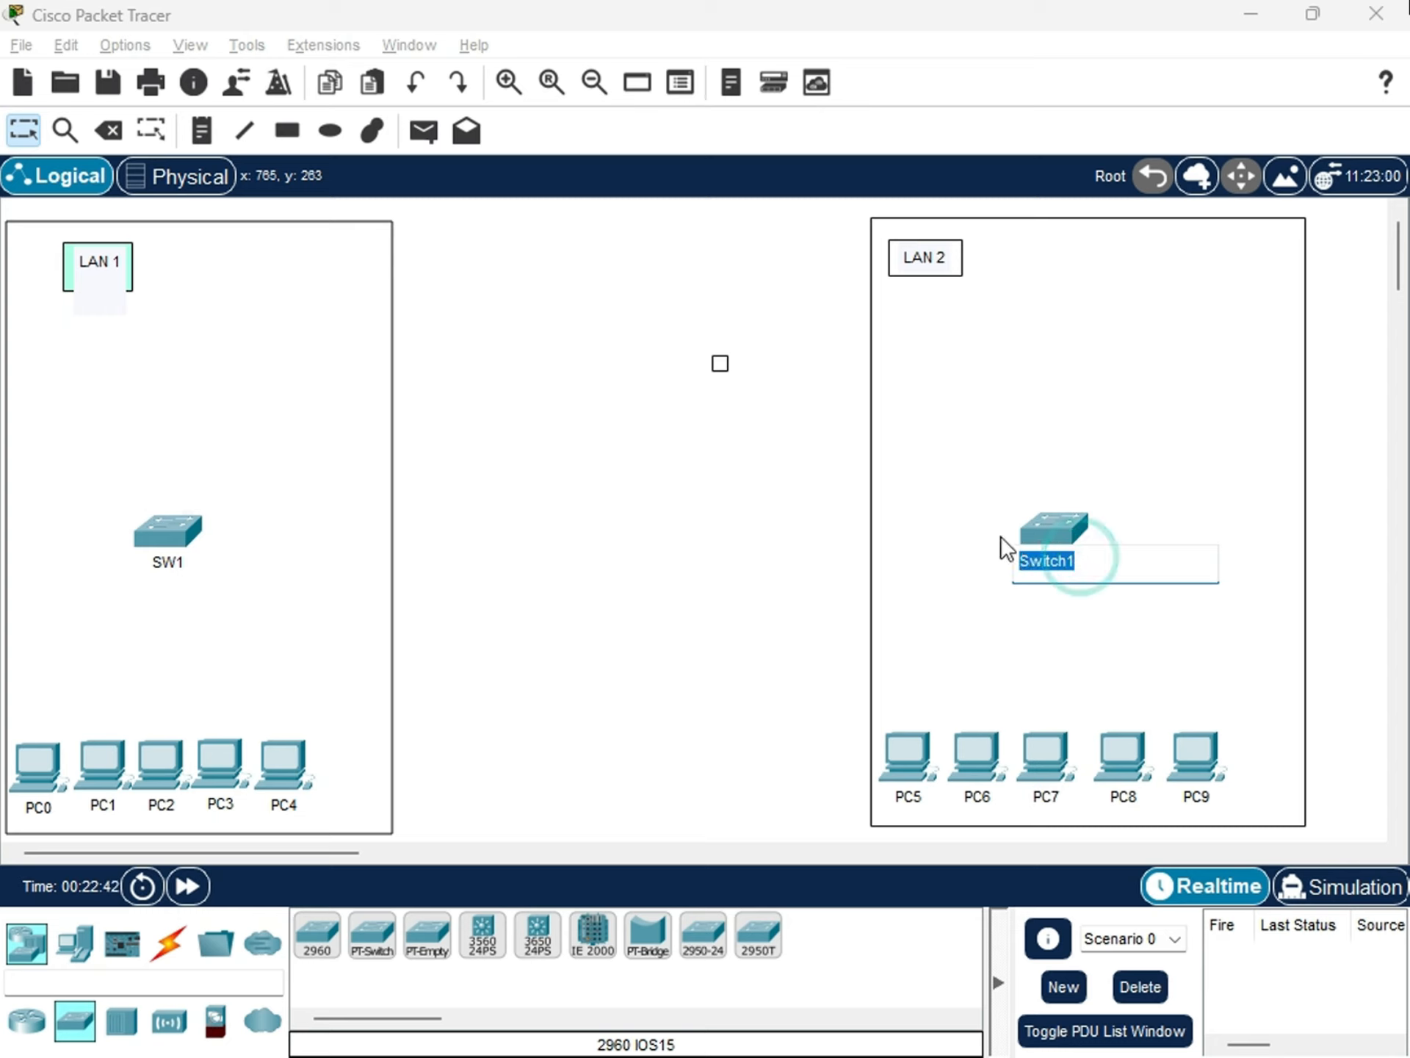
{"action": "type", "text": "SW2"}
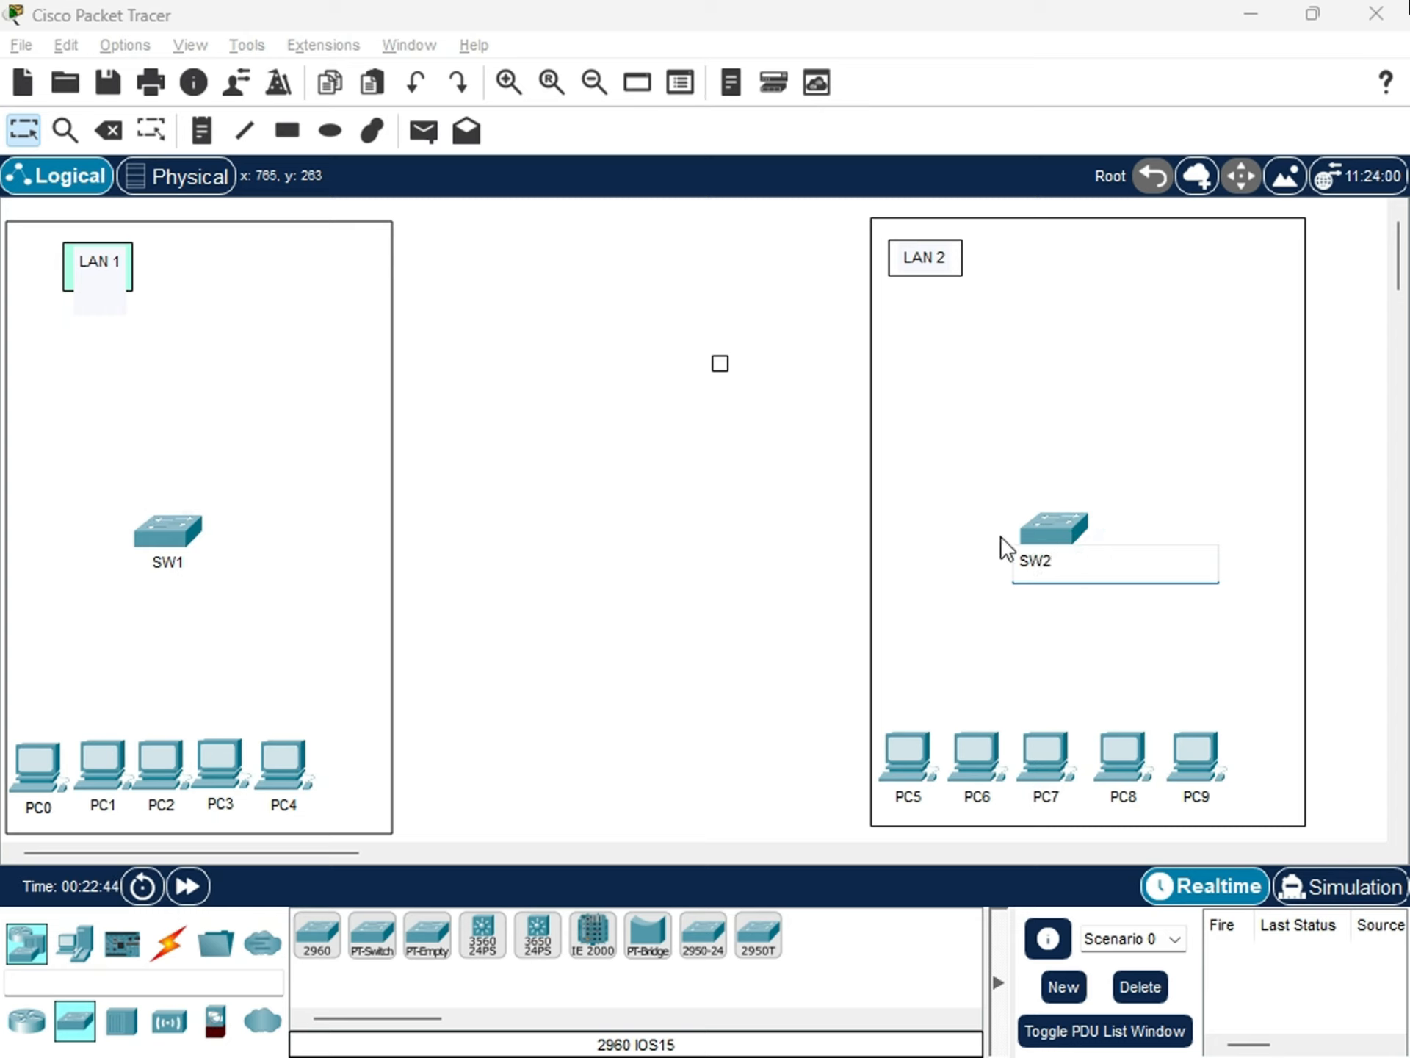
{"action": "left_click", "coordinate": [680, 574]}
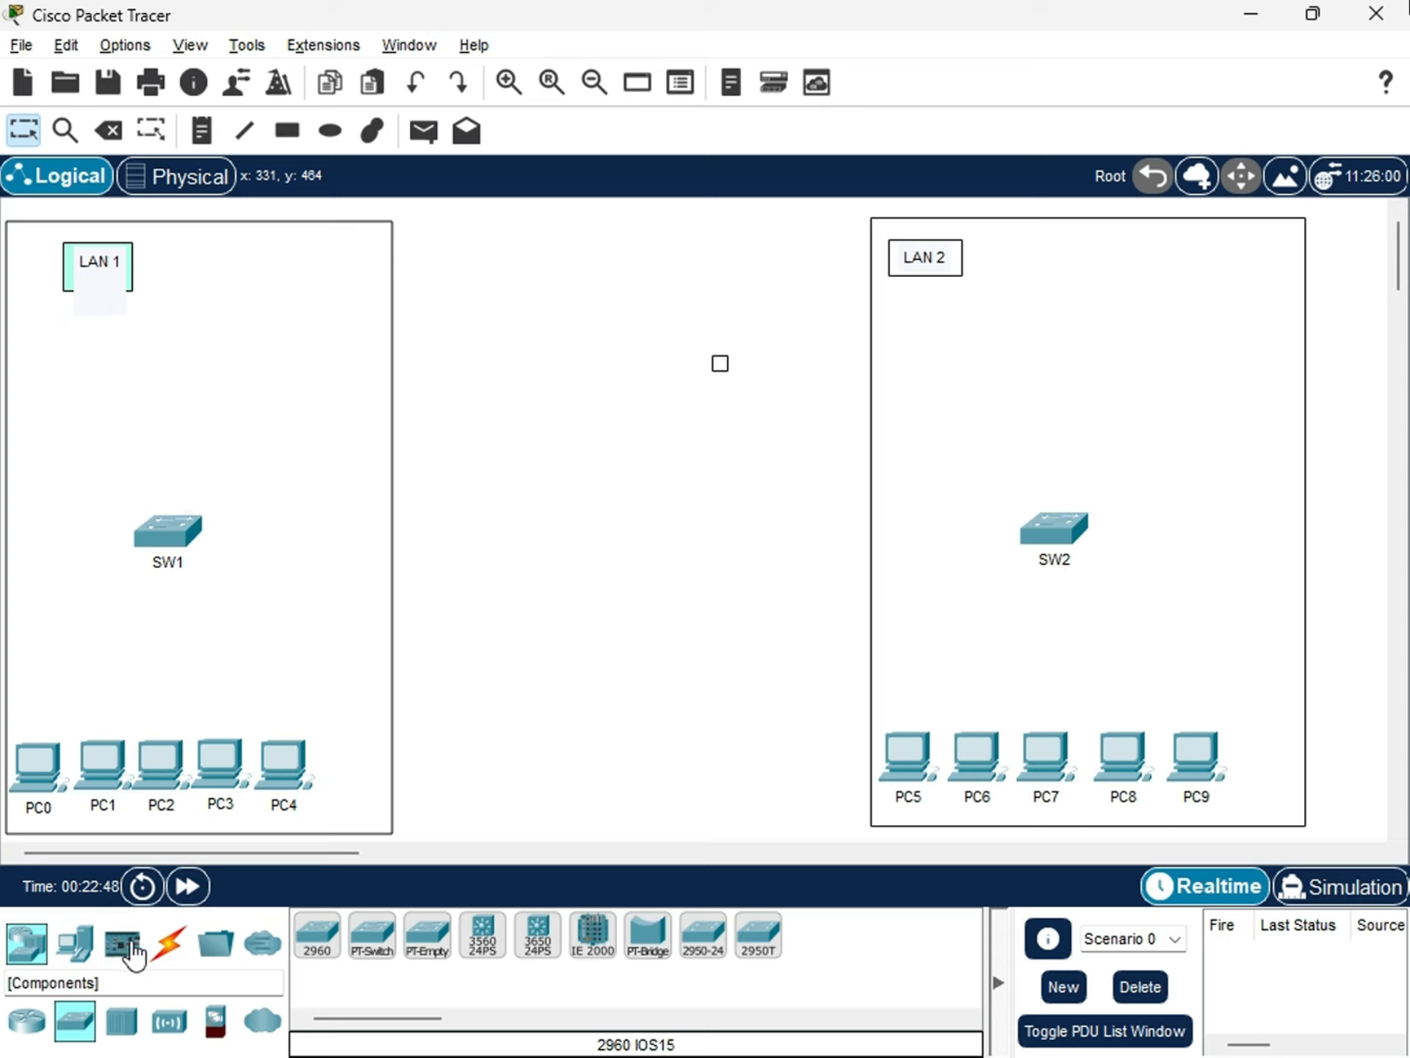
{"action": "left_click", "coordinate": [169, 942]}
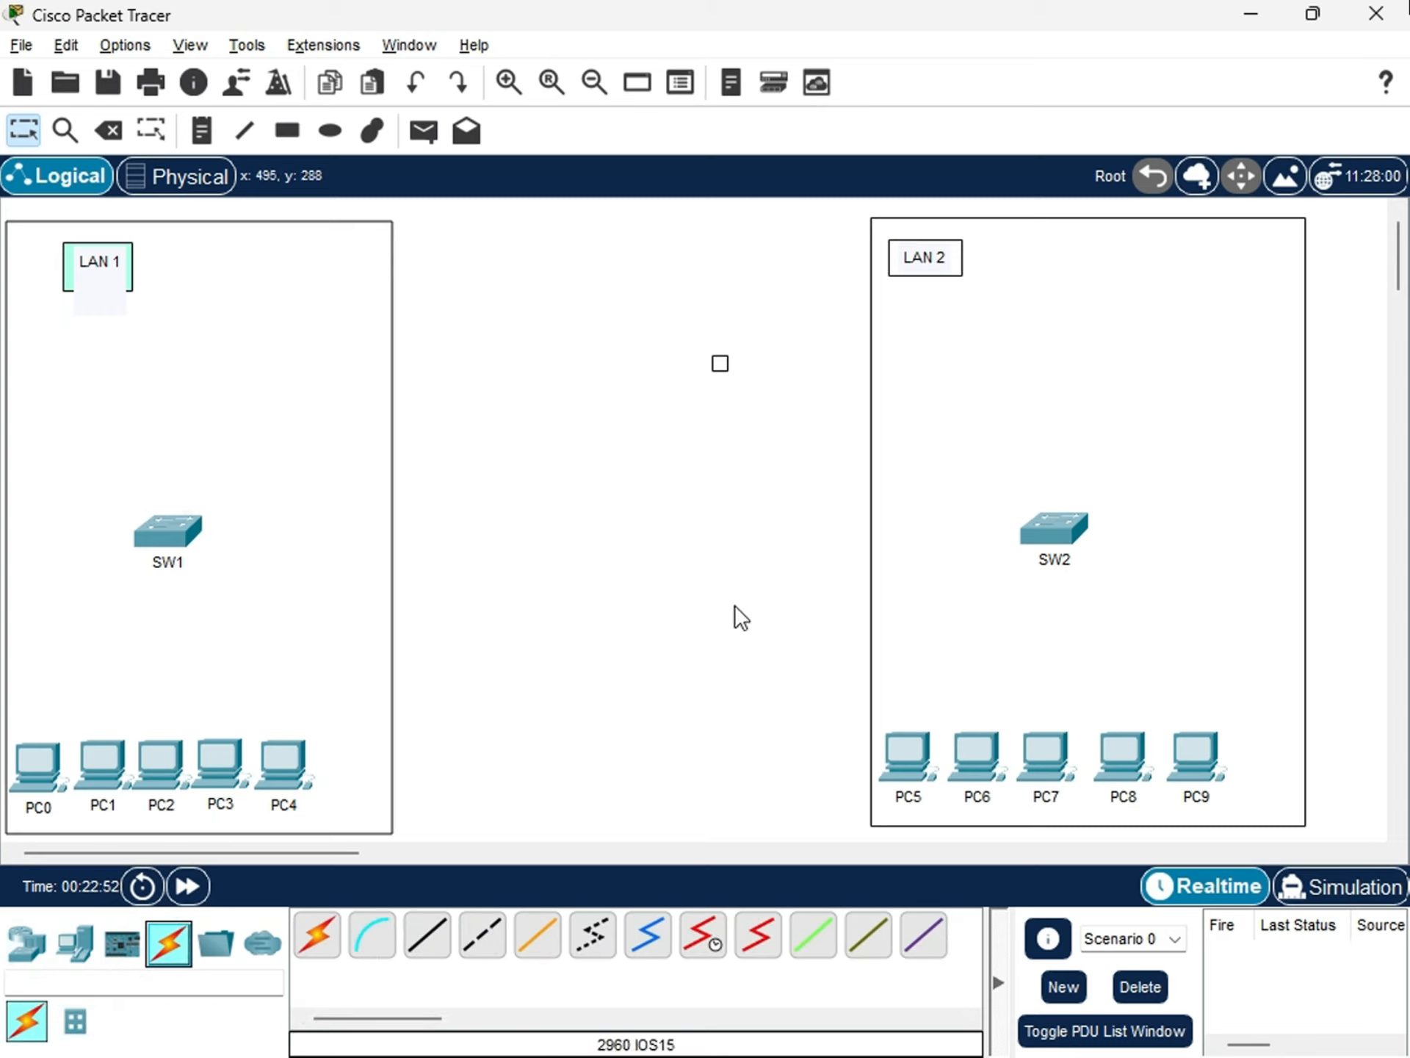
{"action": "left_click", "coordinate": [483, 941]}
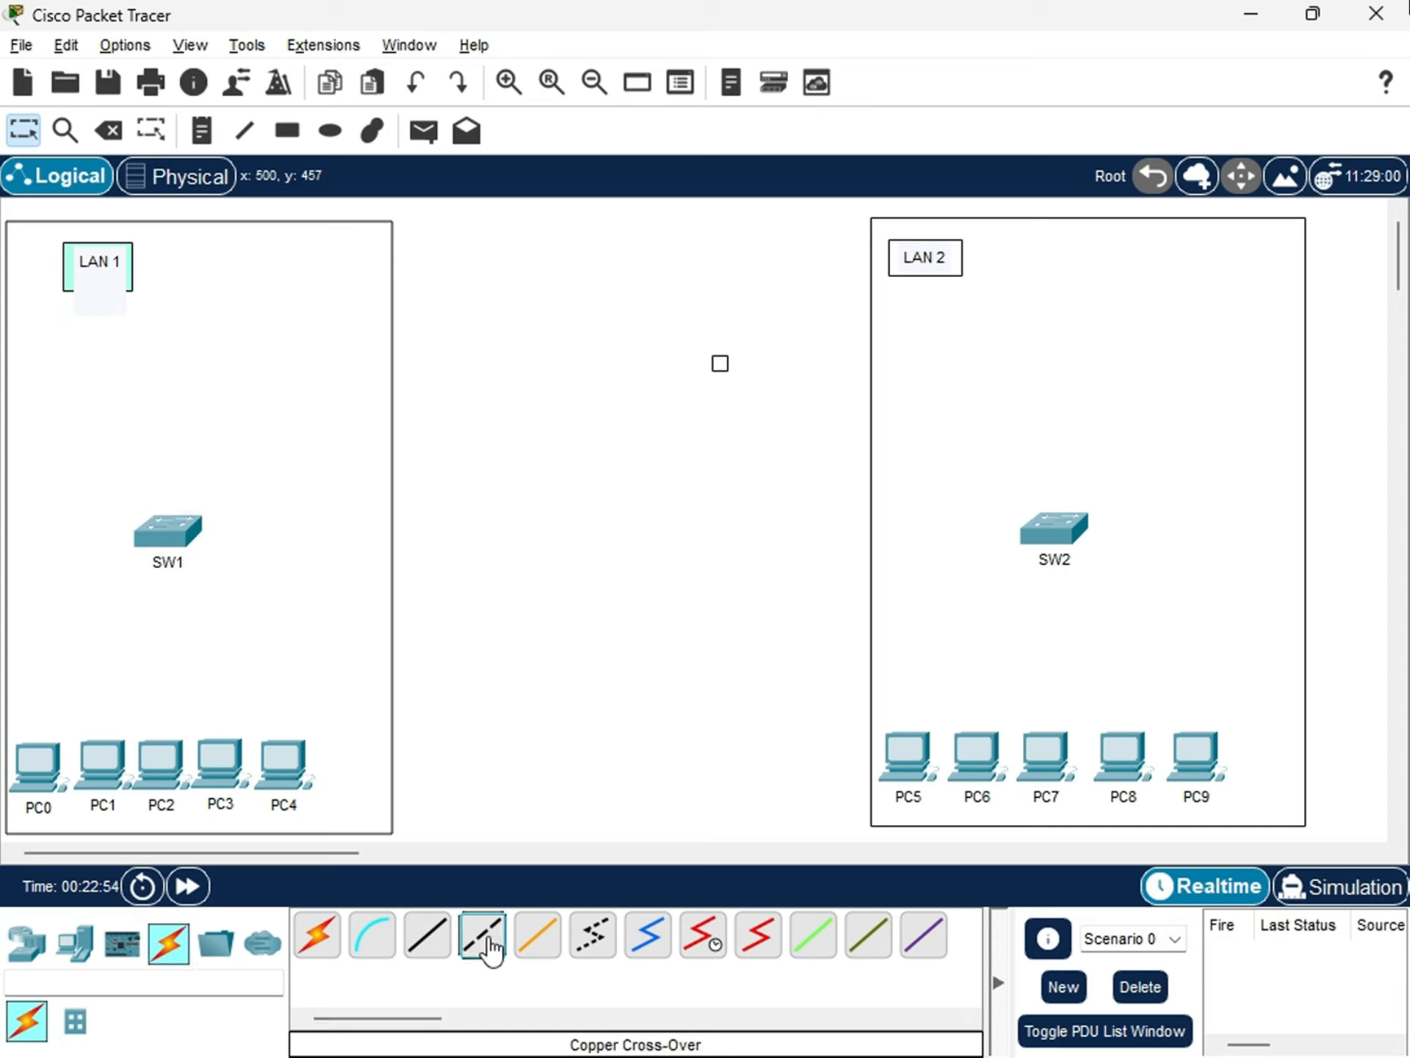
{"action": "left_click", "coordinate": [191, 534]}
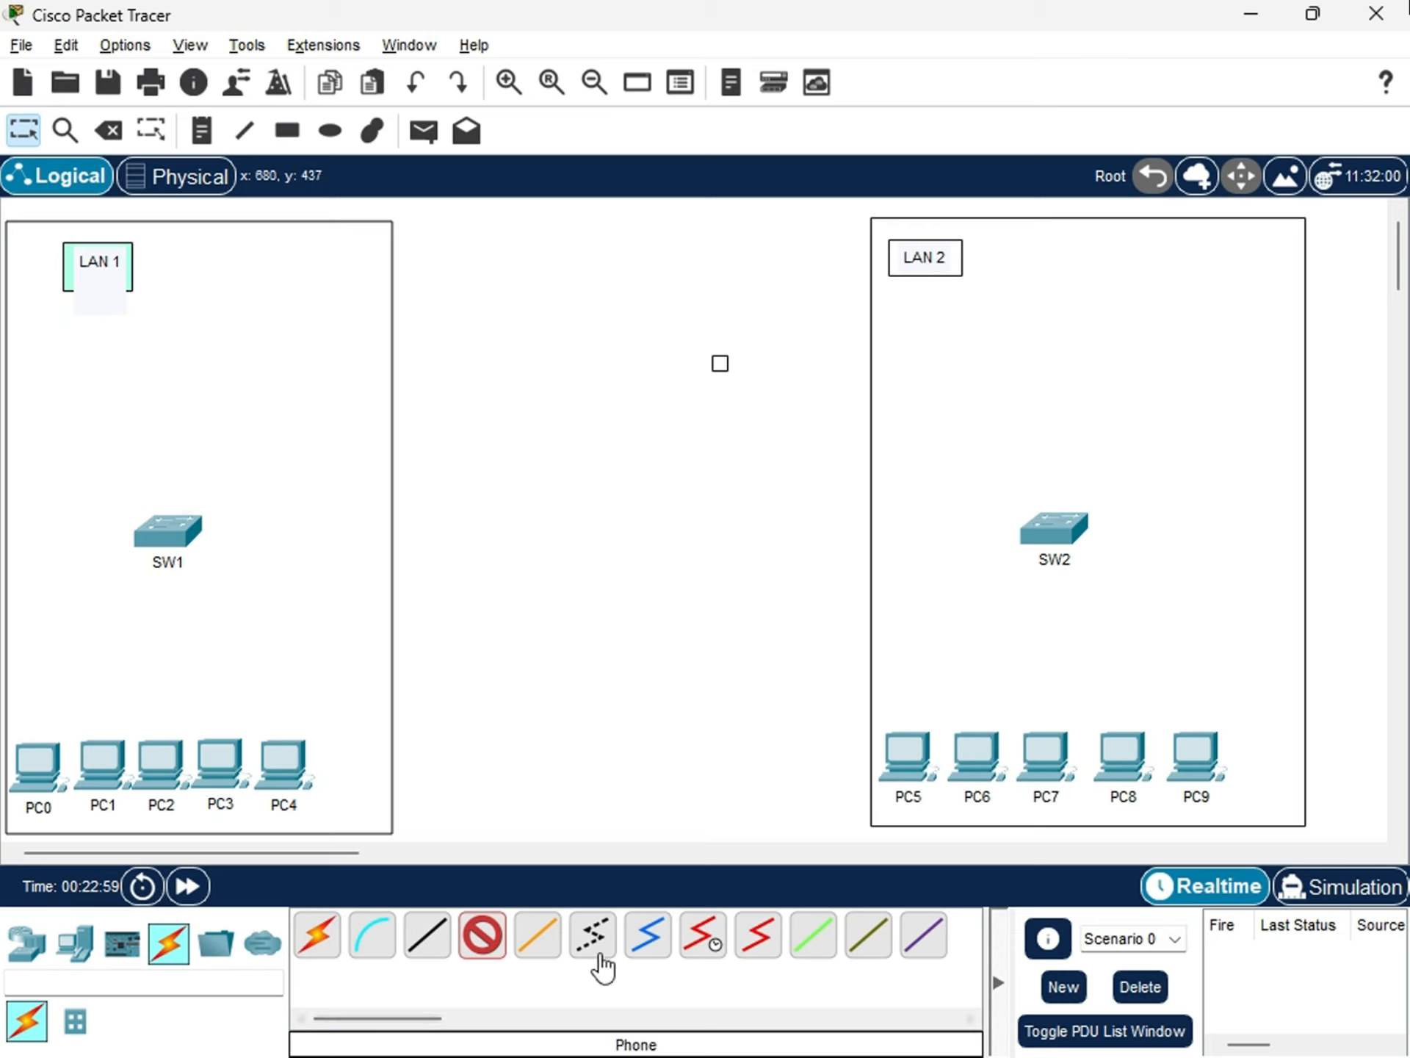
{"action": "left_click", "coordinate": [430, 942]}
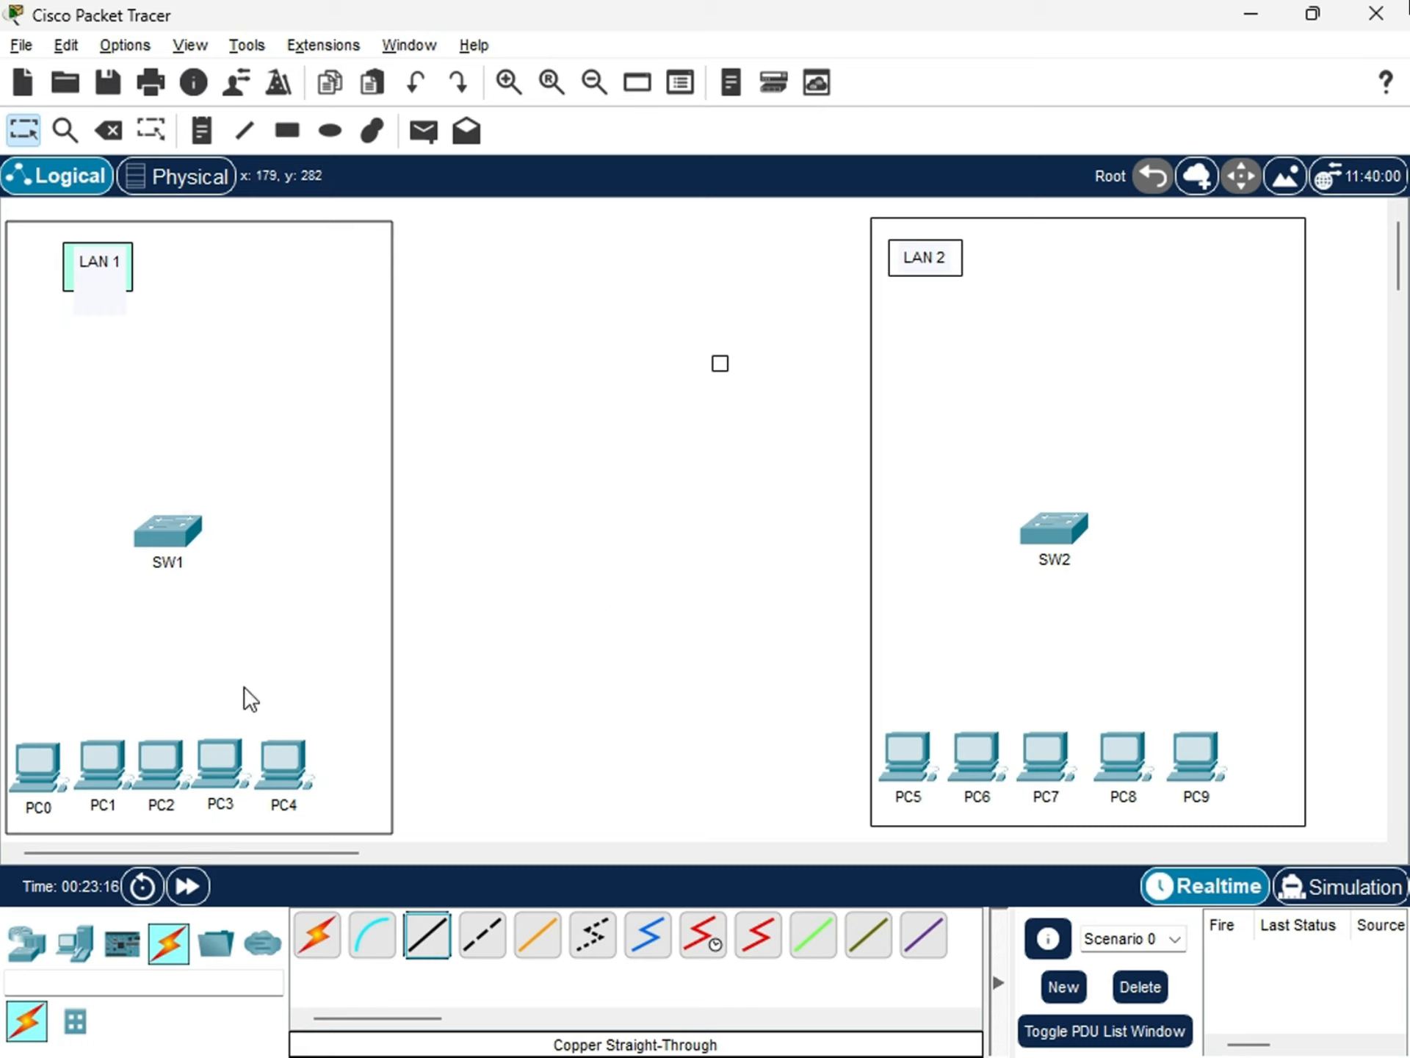
Try to draw a rectangle filled with green #55ff60 above PC5 in the LAN 2 area.
{"action": "left_click", "coordinate": [301, 143]}
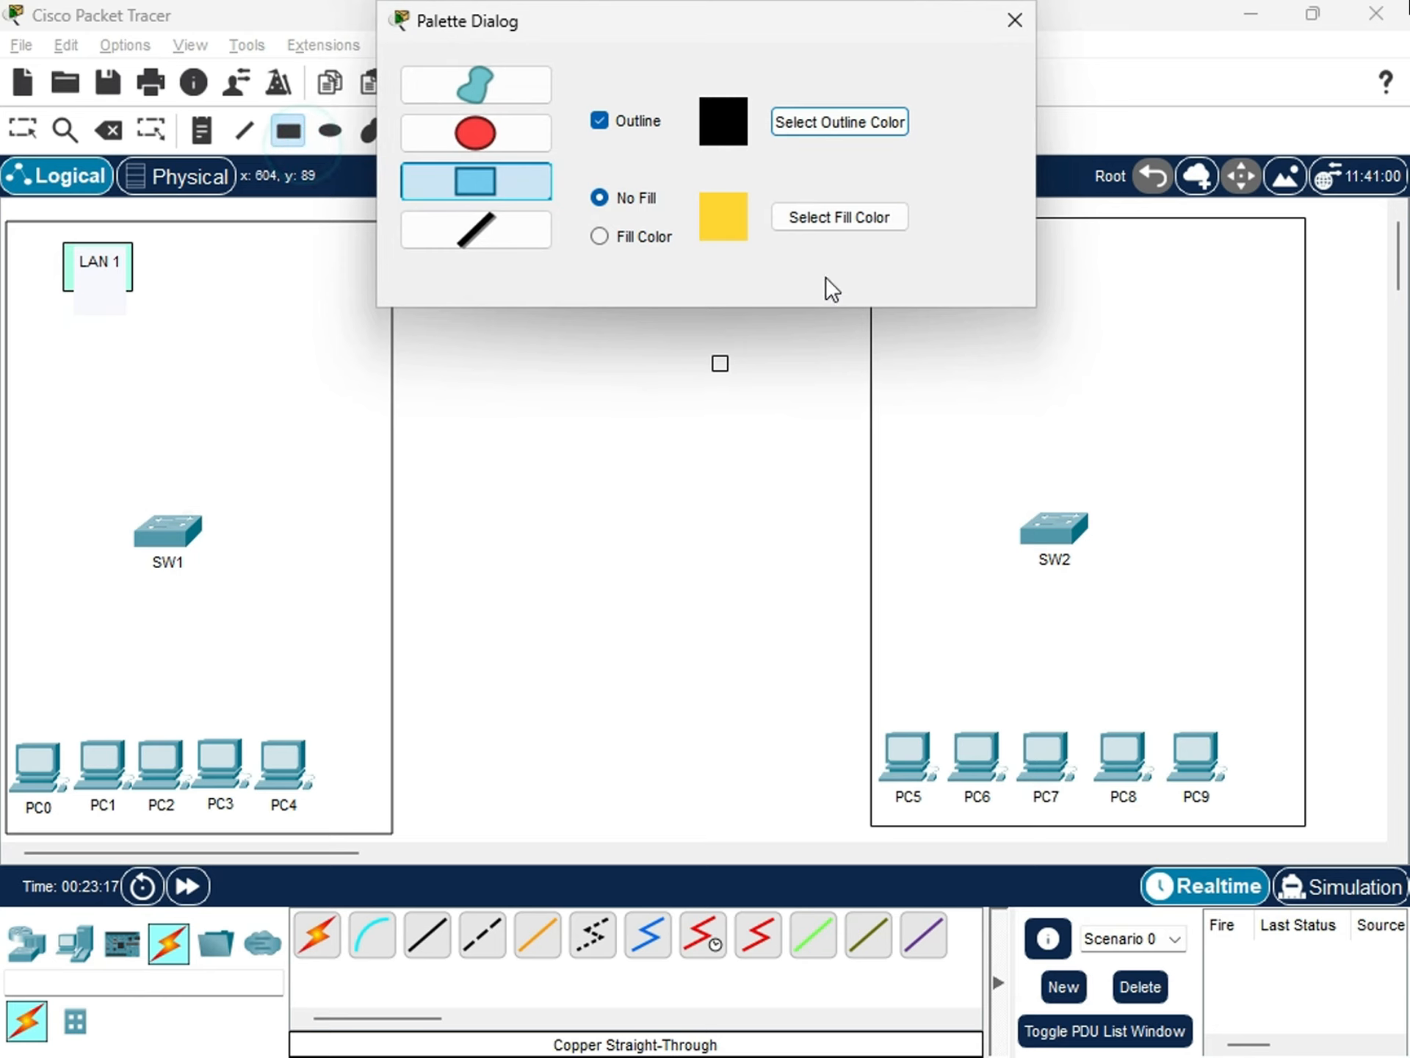
{"action": "left_click", "coordinate": [836, 215]}
{"action": "left_click", "coordinate": [884, 396]}
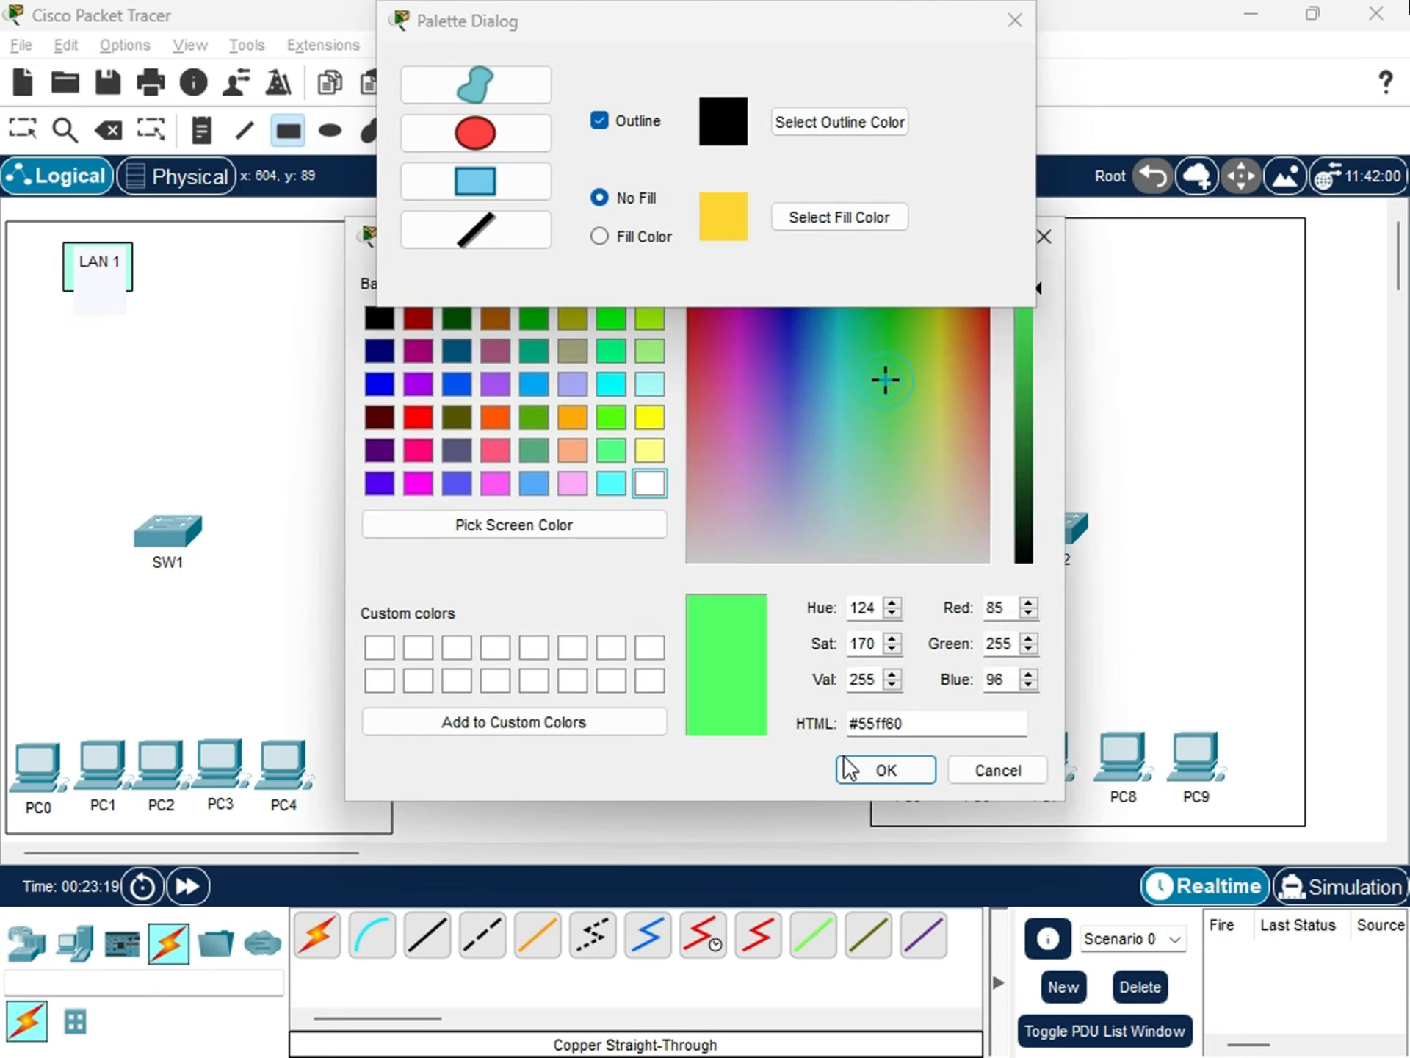
{"action": "left_click", "coordinate": [886, 768]}
{"action": "mouse_move", "coordinate": [884, 689]}
{"action": "left_mouse_down"}
{"action": "mouse_move", "coordinate": [887, 805]}
{"action": "mouse_move", "coordinate": [868, 706]}
{"action": "mouse_move", "coordinate": [879, 606]}
{"action": "left_mouse_up"}
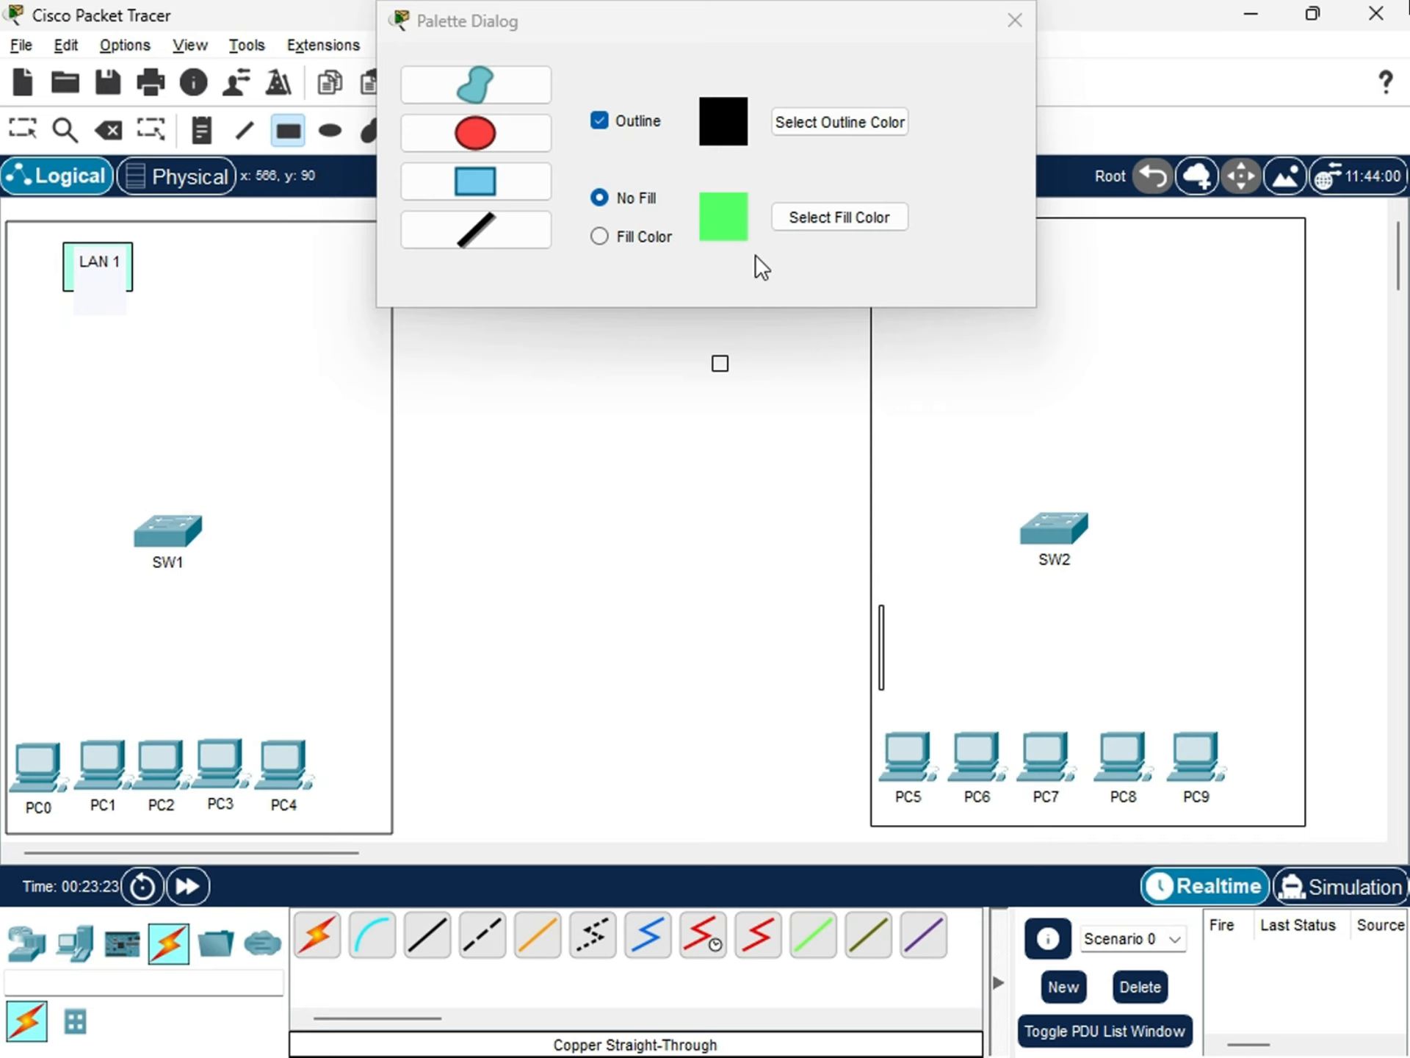
Enable fill, choose yellow, and draw a filled rectangle behind the five LAN 2 PCs, starting just below SW2.
{"action": "left_click", "coordinate": [616, 241]}
{"action": "left_click", "coordinate": [808, 223]}
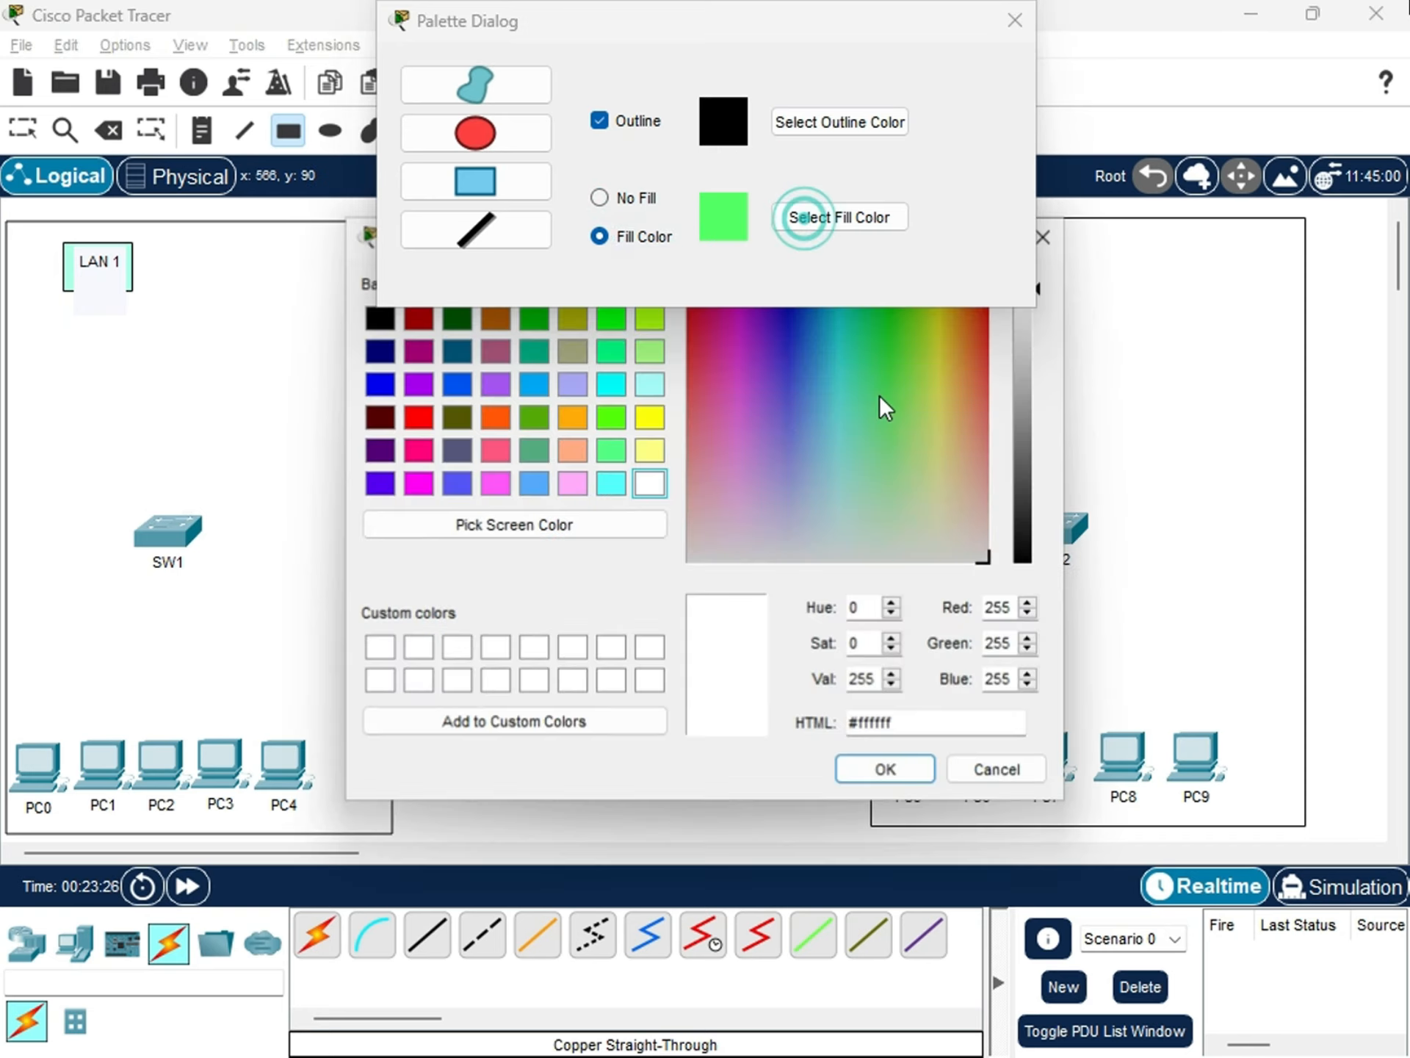
{"action": "left_click", "coordinate": [945, 344]}
{"action": "left_click", "coordinate": [884, 765]}
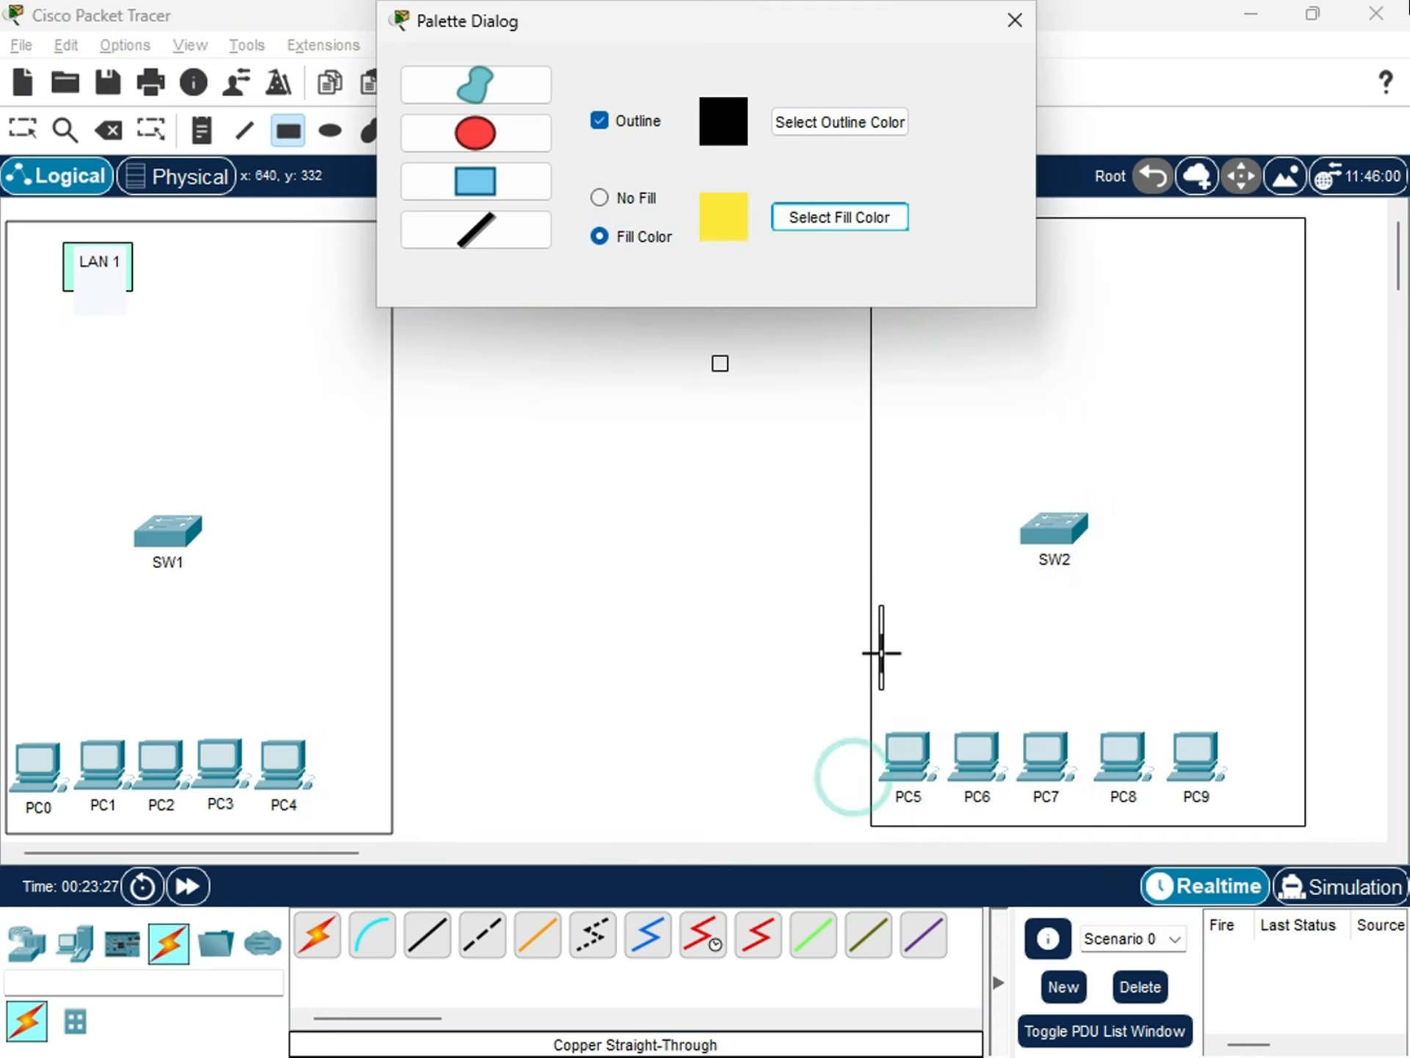
{"action": "left_click_drag", "start_coordinate": [877, 598], "coordinate": [1276, 814]}
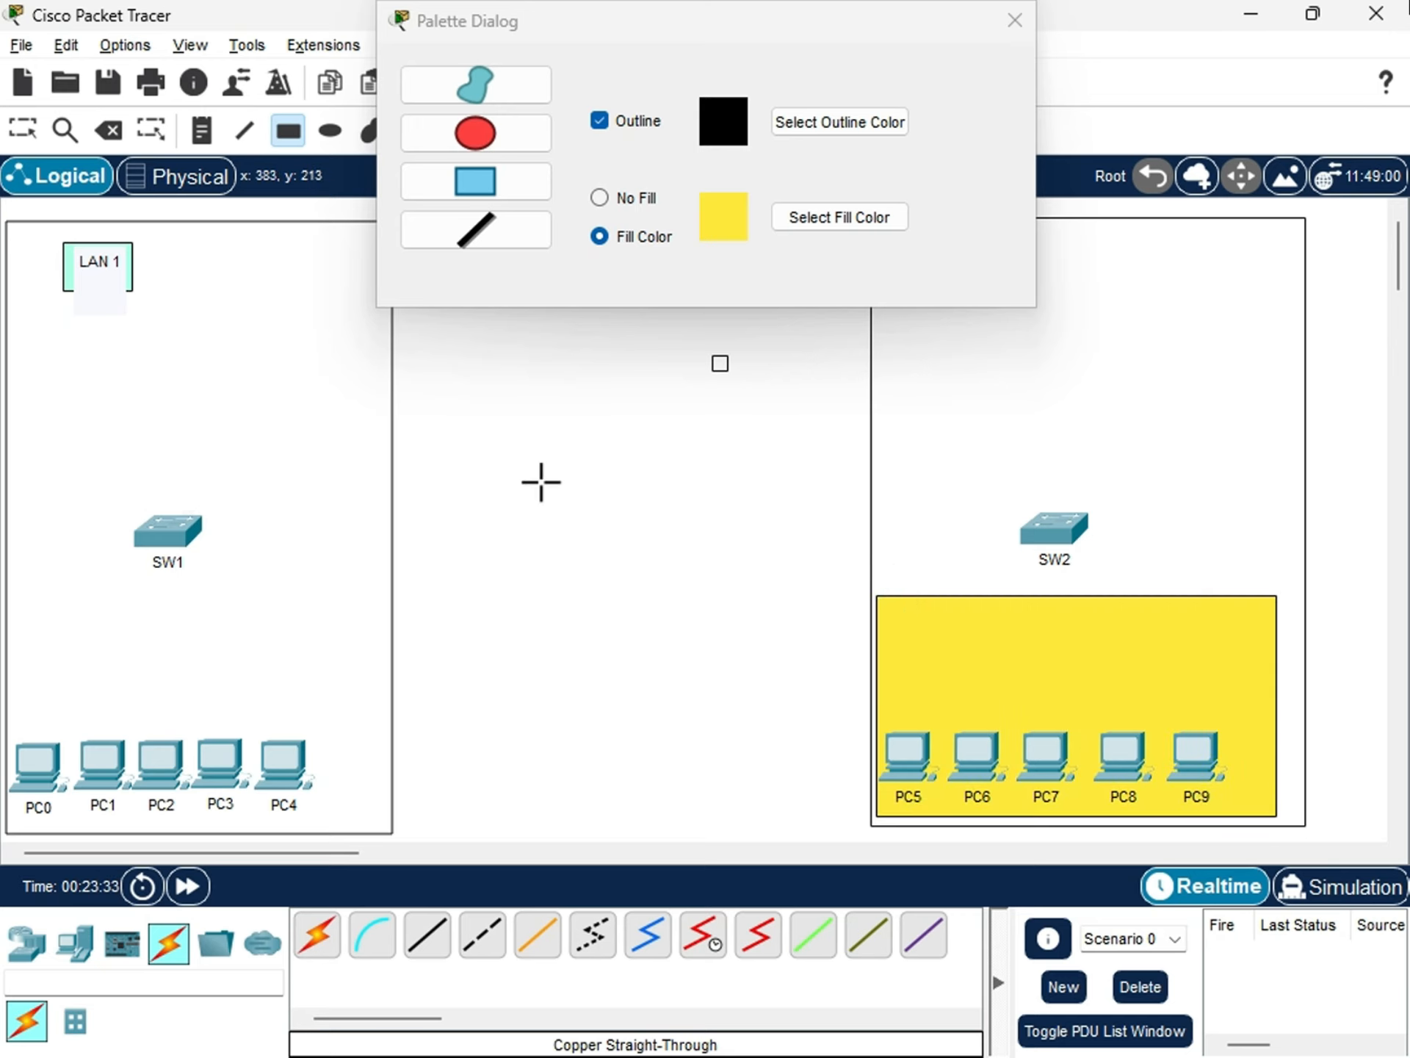
Try to draw a rectangle filled with pink #ff37d0 around the LAN 1 PCs.
{"action": "left_click", "coordinate": [797, 215]}
{"action": "left_click", "coordinate": [725, 346]}
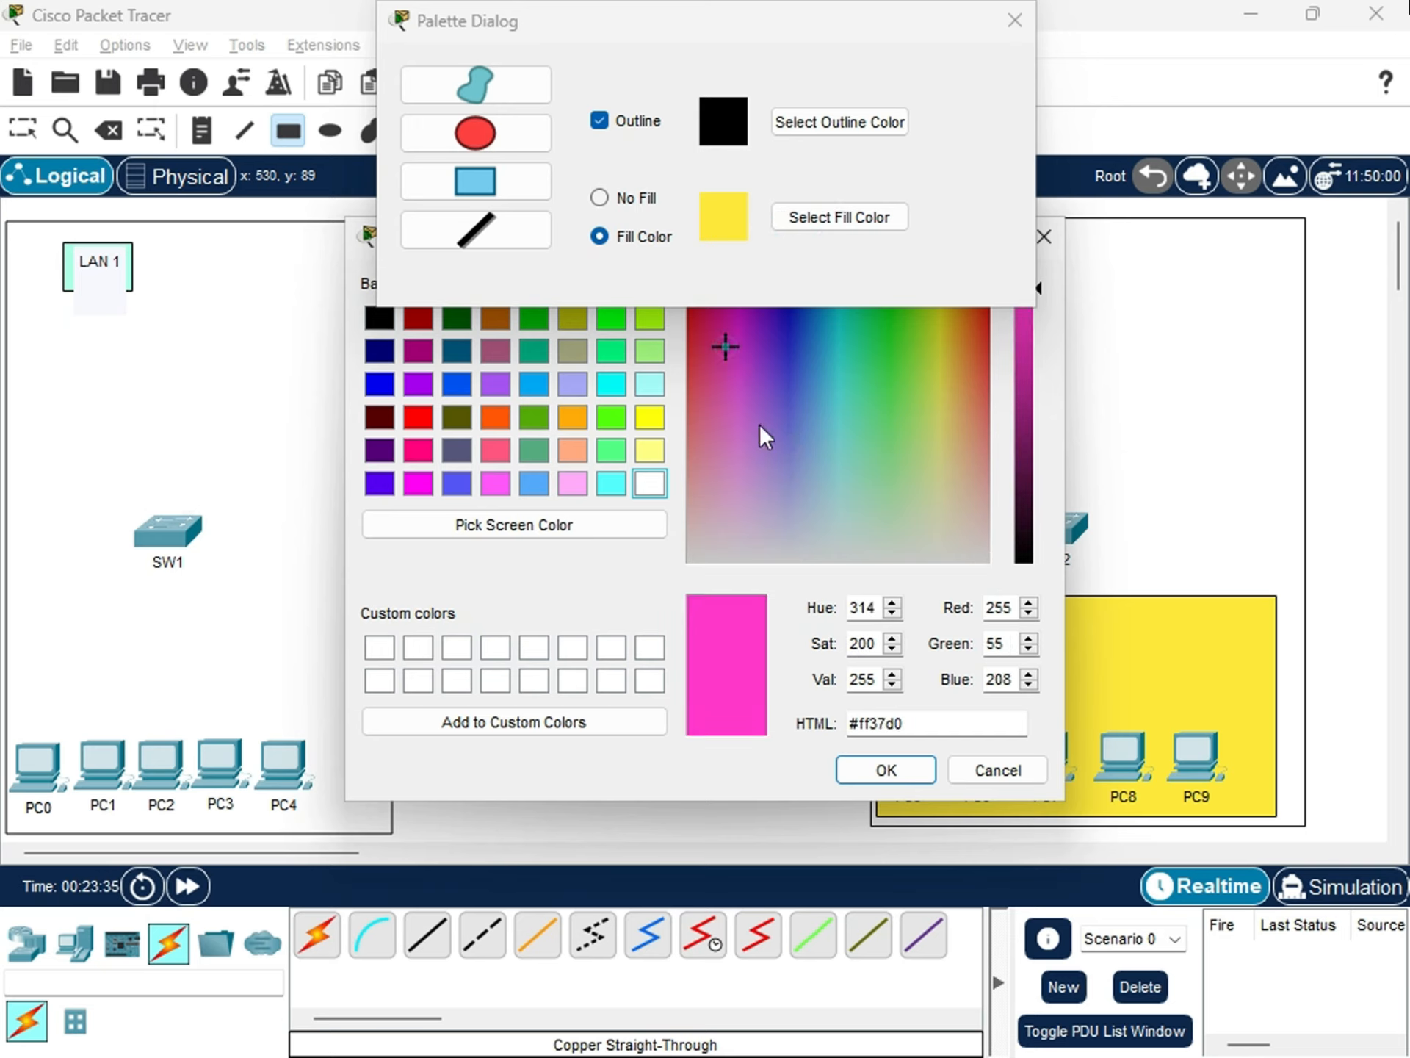
{"action": "left_click", "coordinate": [892, 770]}
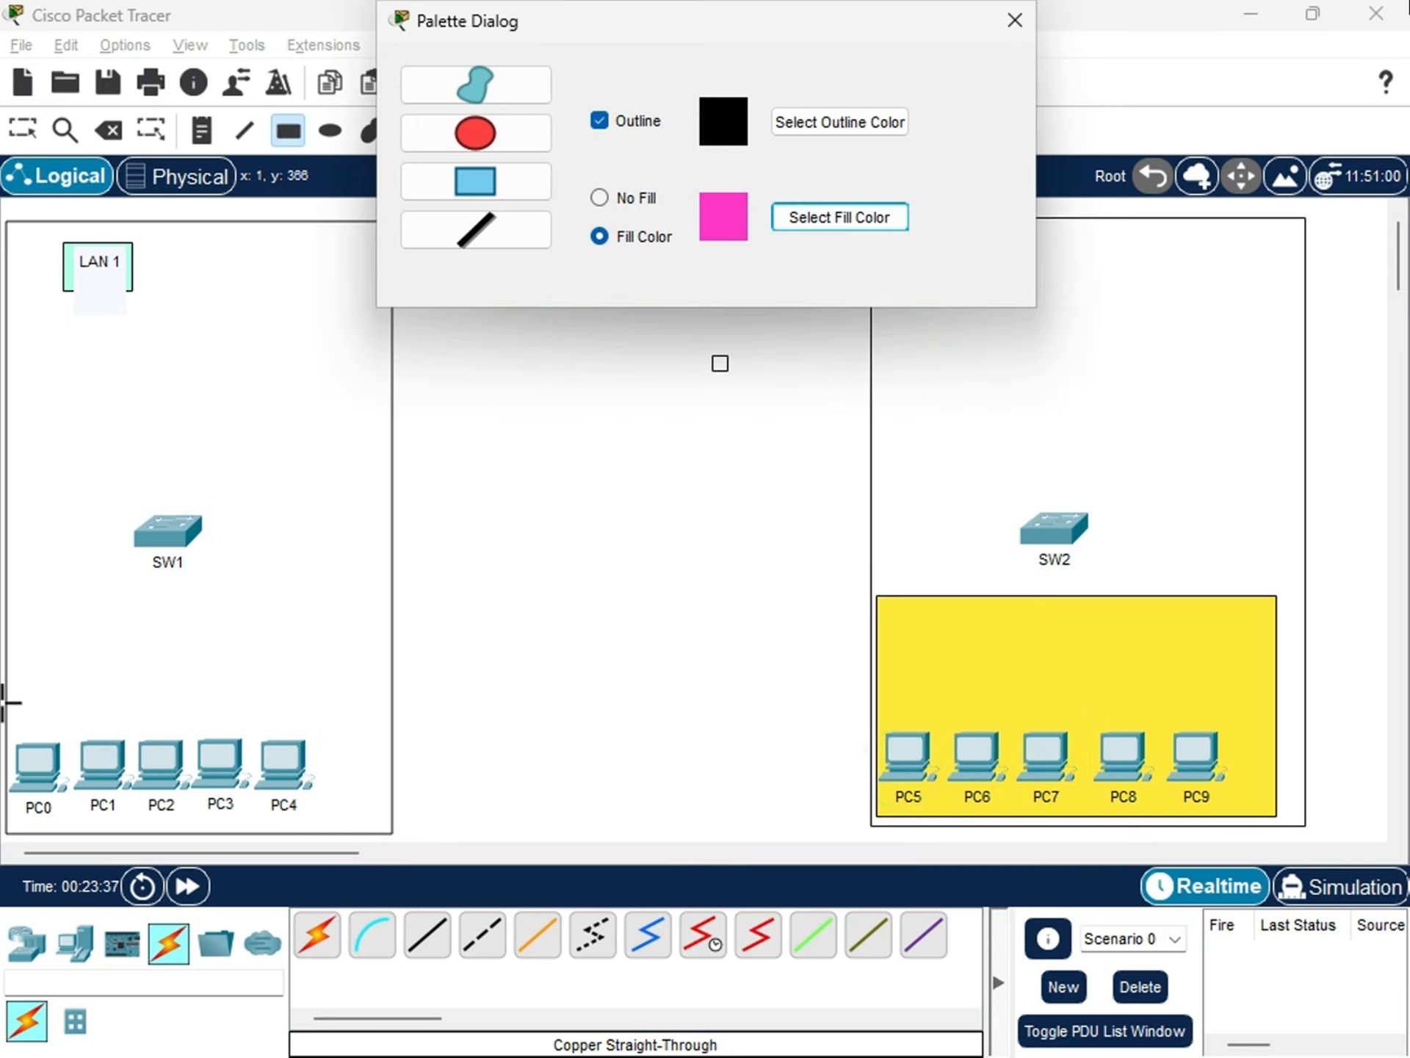
{"action": "mouse_move", "coordinate": [16, 674]}
{"action": "left_mouse_down"}
{"action": "mouse_move", "coordinate": [47, 822]}
{"action": "mouse_move", "coordinate": [380, 829]}
{"action": "mouse_move", "coordinate": [340, 689]}
{"action": "left_mouse_up"}
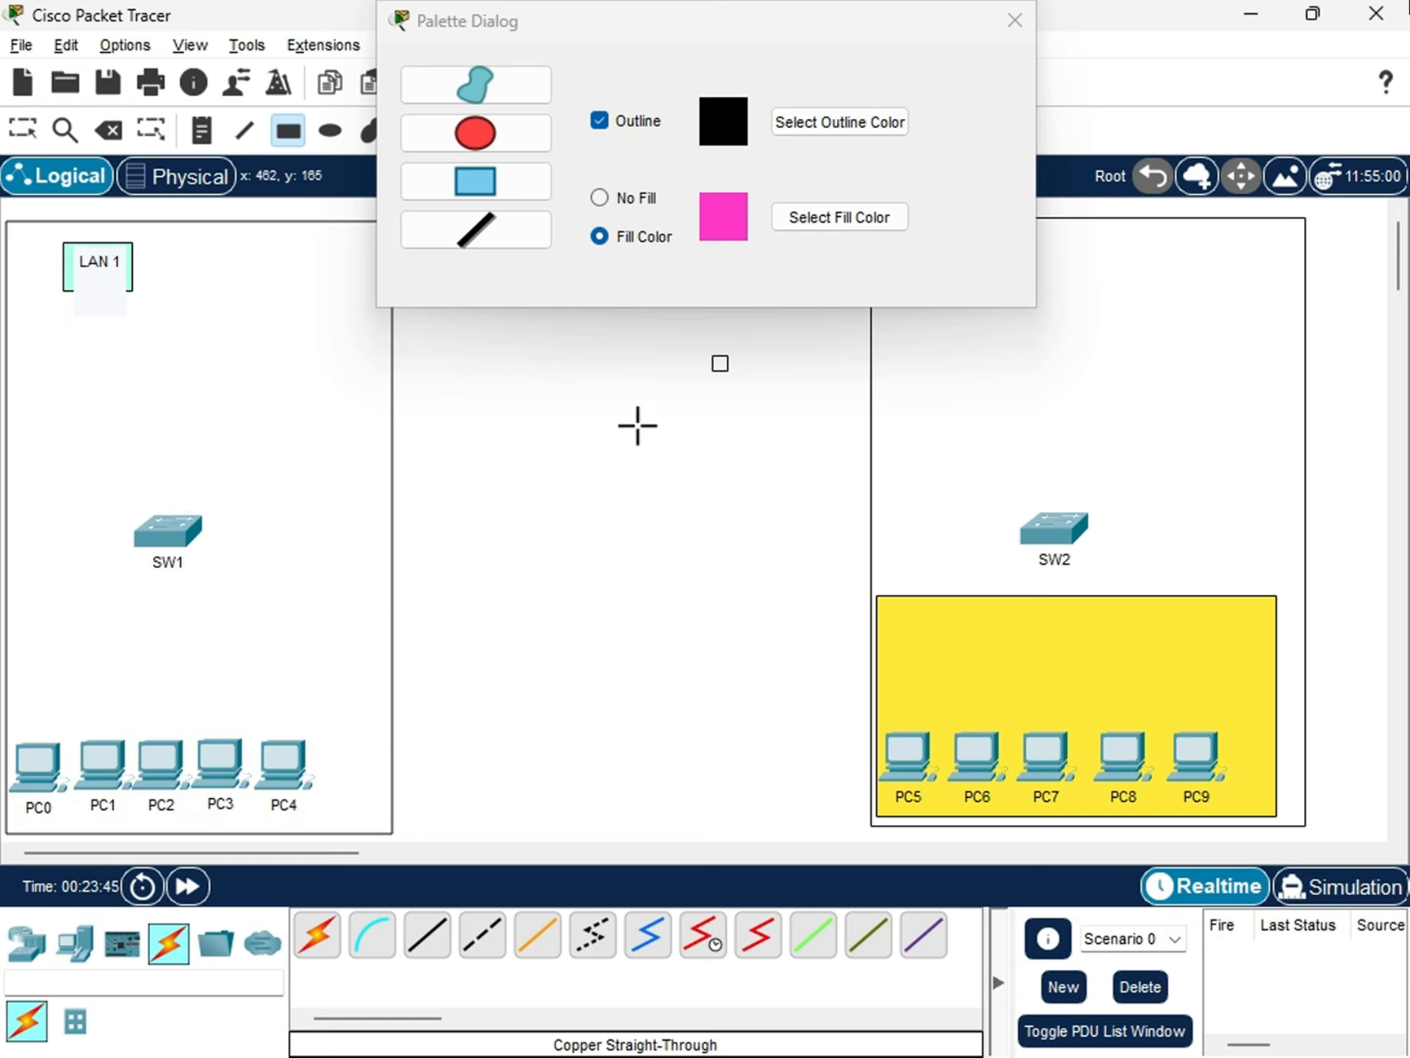
Draw a magenta-filled rectangle behind the five LAN 1 PCs, starting just below SW1, and leave the shape tool.
{"action": "left_click", "coordinate": [850, 215]}
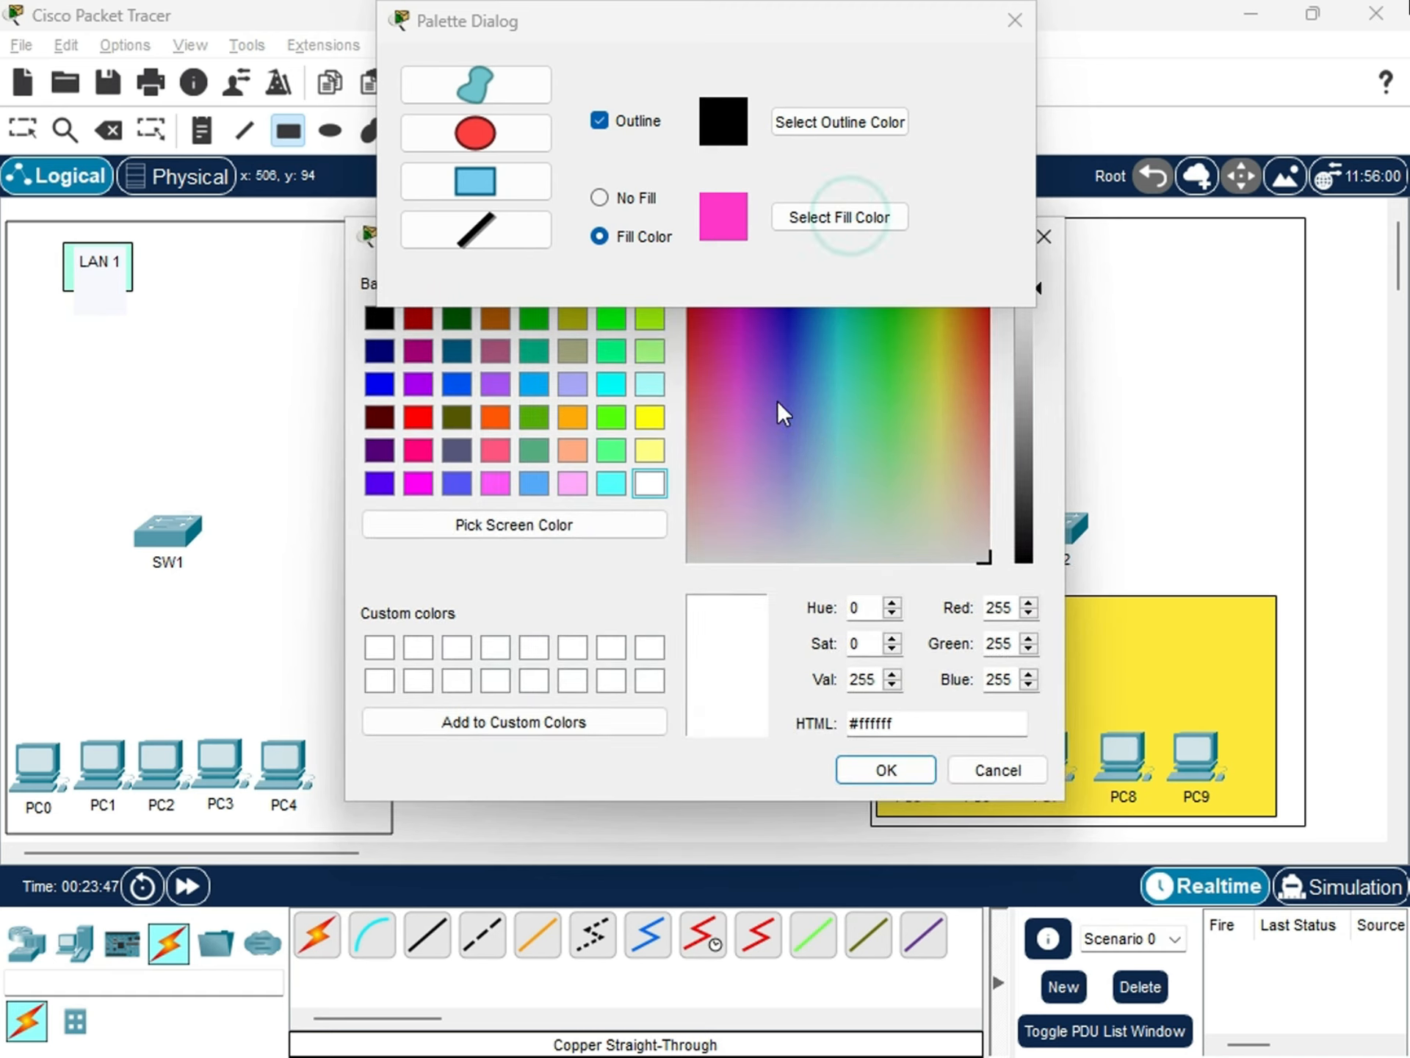
{"action": "left_click", "coordinate": [734, 348]}
{"action": "left_click", "coordinate": [852, 758]}
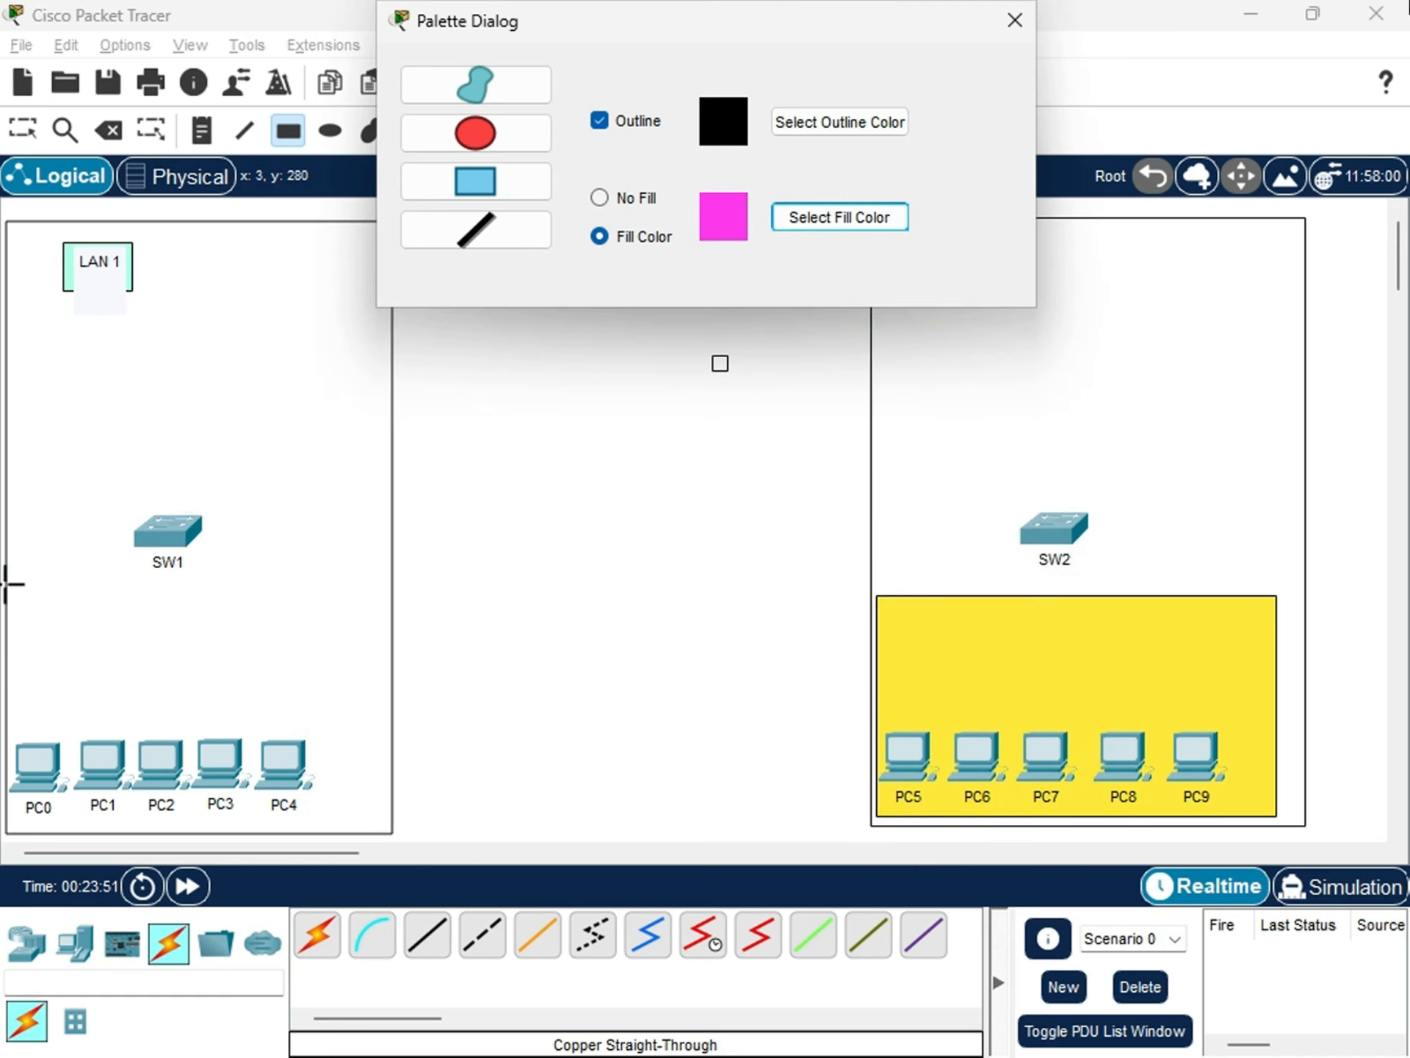
{"action": "left_click_drag", "start_coordinate": [14, 578], "coordinate": [382, 822]}
{"action": "key", "text": "Escape"}
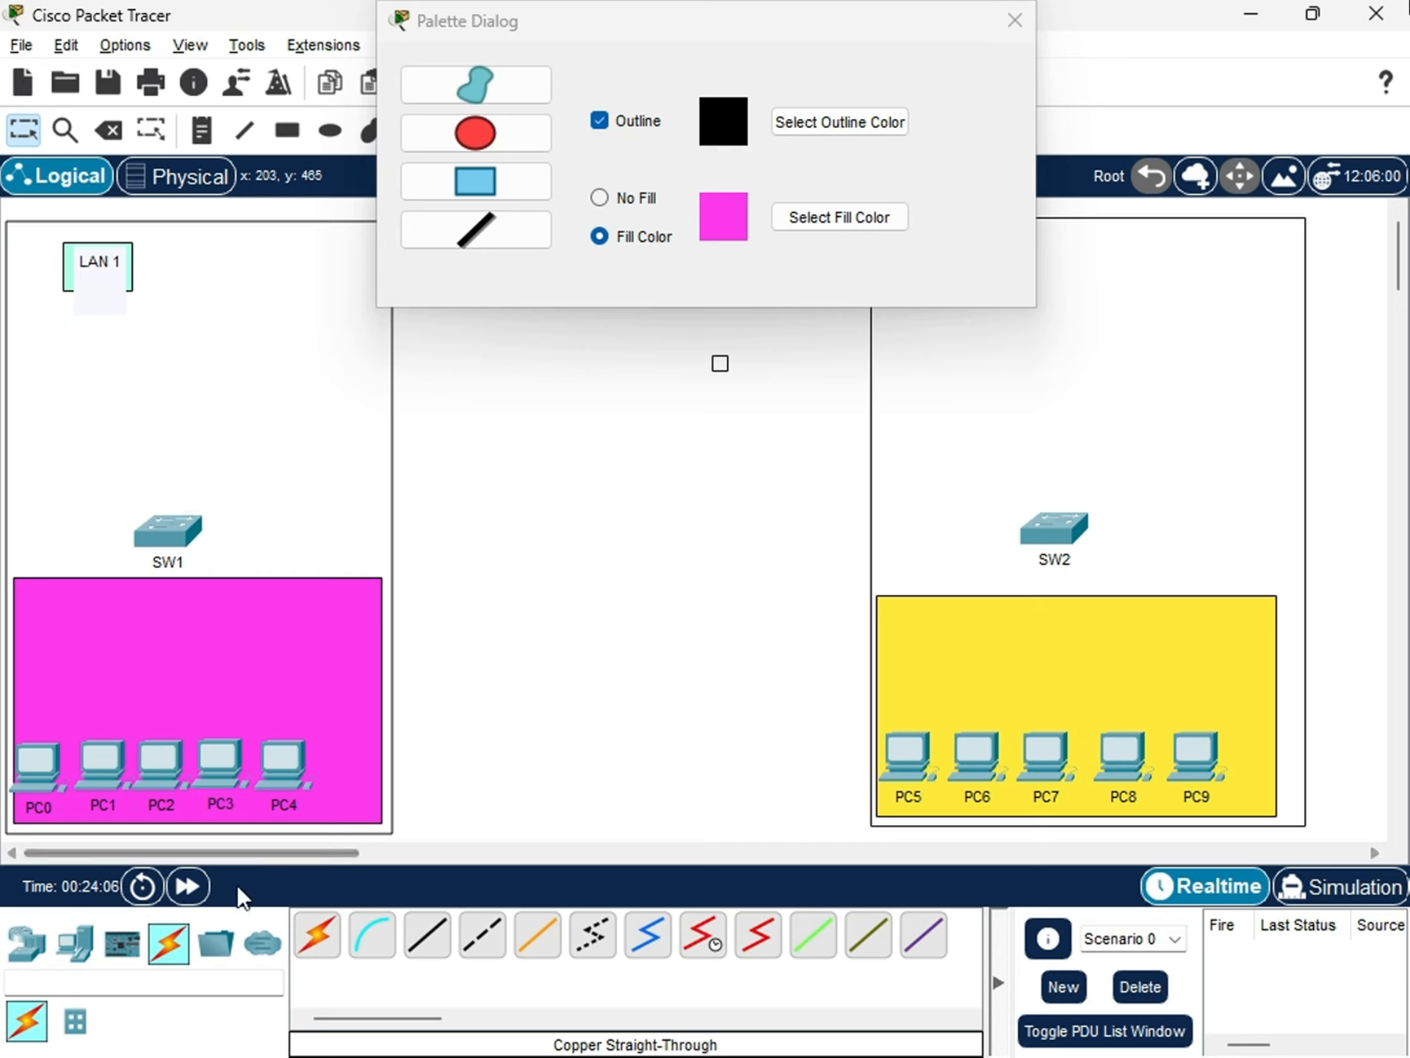
Move SW1 and SW2 down onto the upper edges of the magenta and yellow rectangles.
{"action": "left_click_drag", "start_coordinate": [152, 522], "coordinate": [170, 573]}
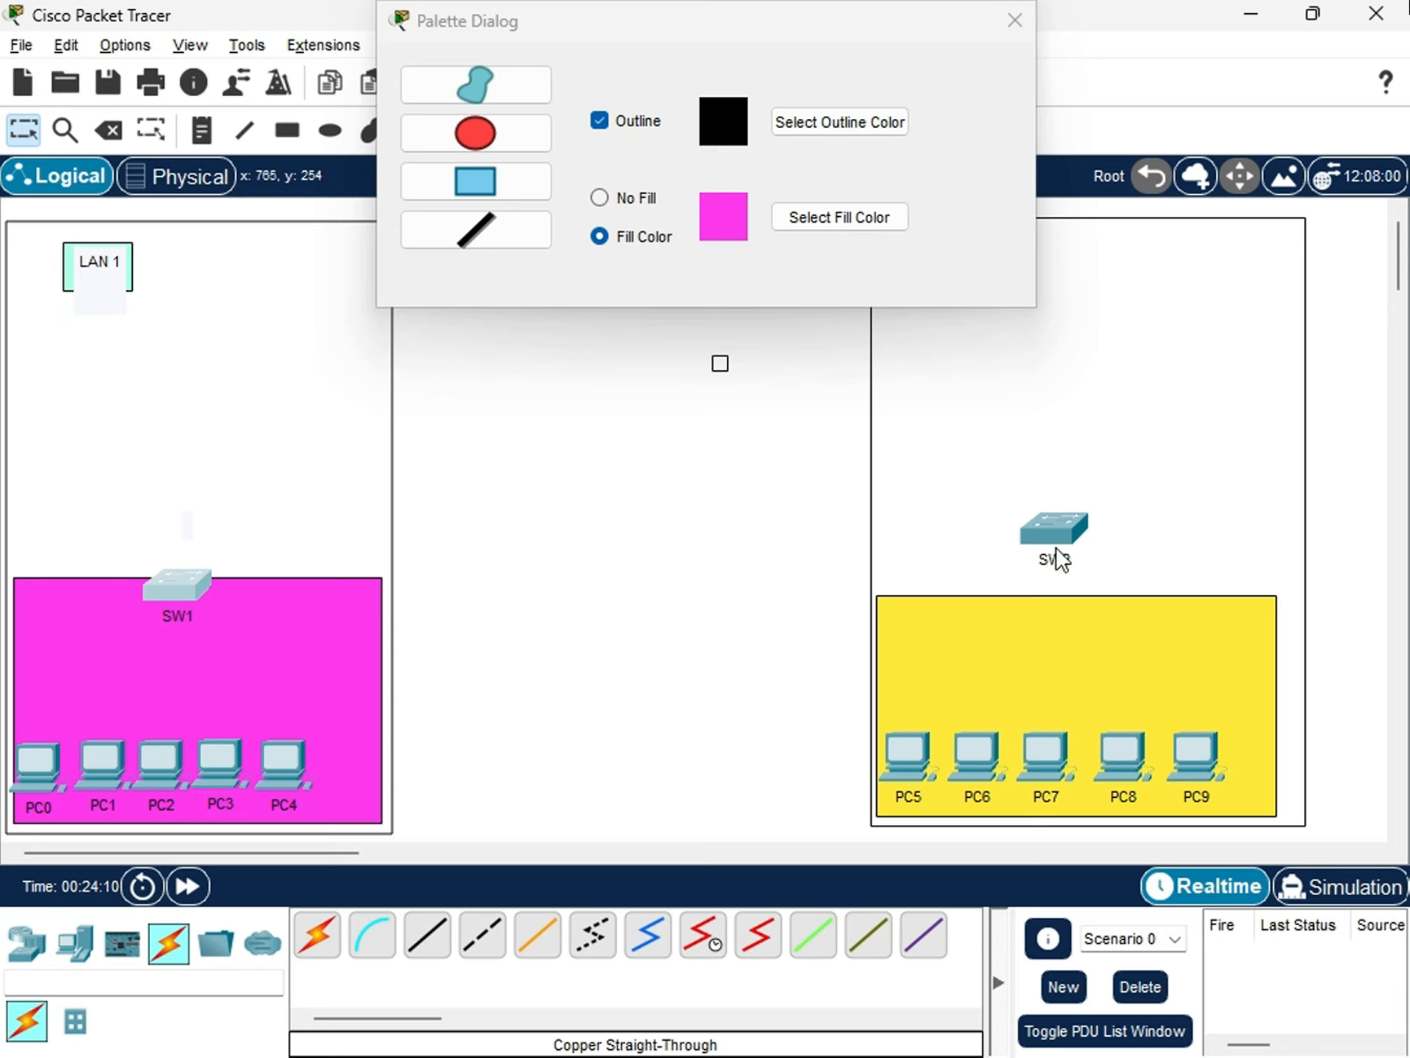
{"action": "left_click_drag", "start_coordinate": [1059, 552], "coordinate": [1069, 608]}
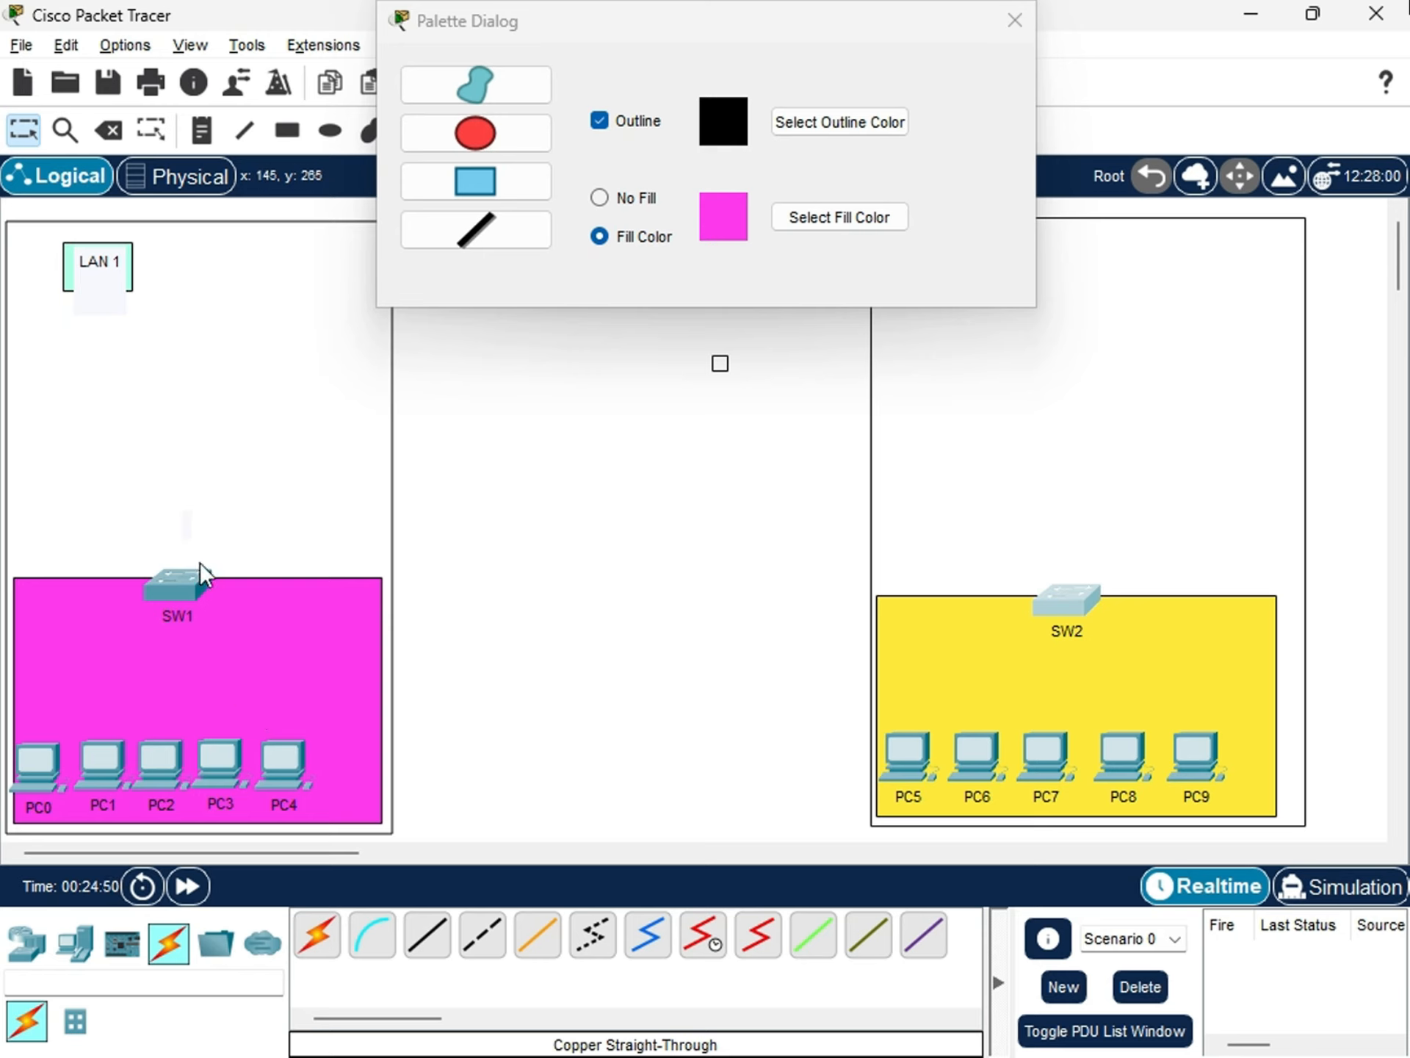
{"action": "left_click", "coordinate": [174, 584]}
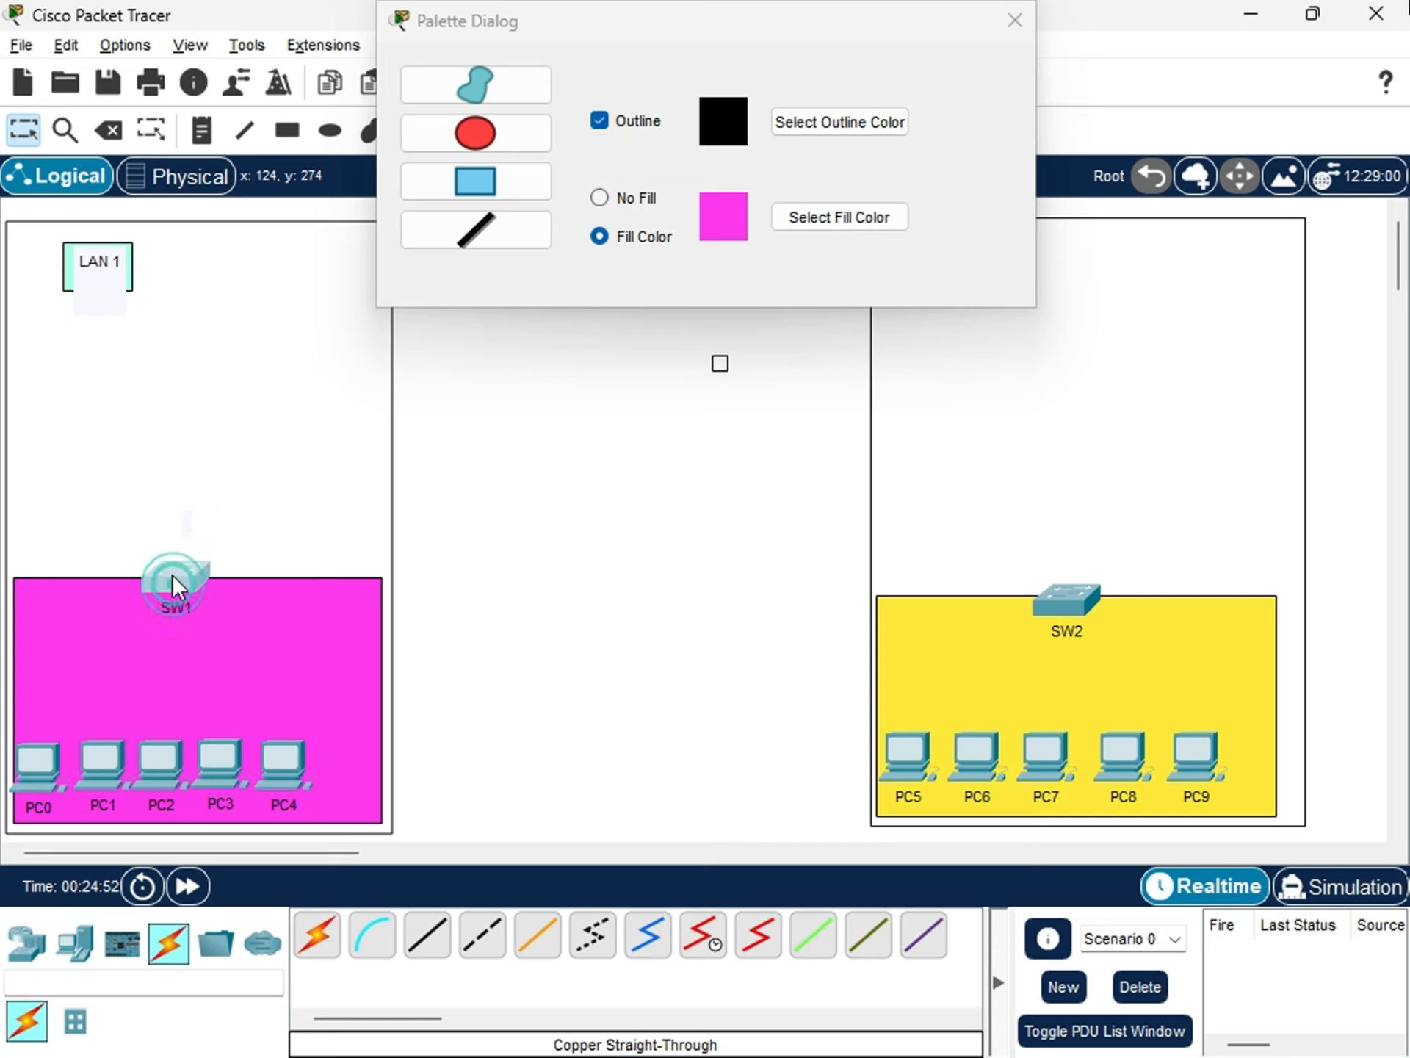
{"action": "left_click_drag", "start_coordinate": [174, 595], "coordinate": [172, 591]}
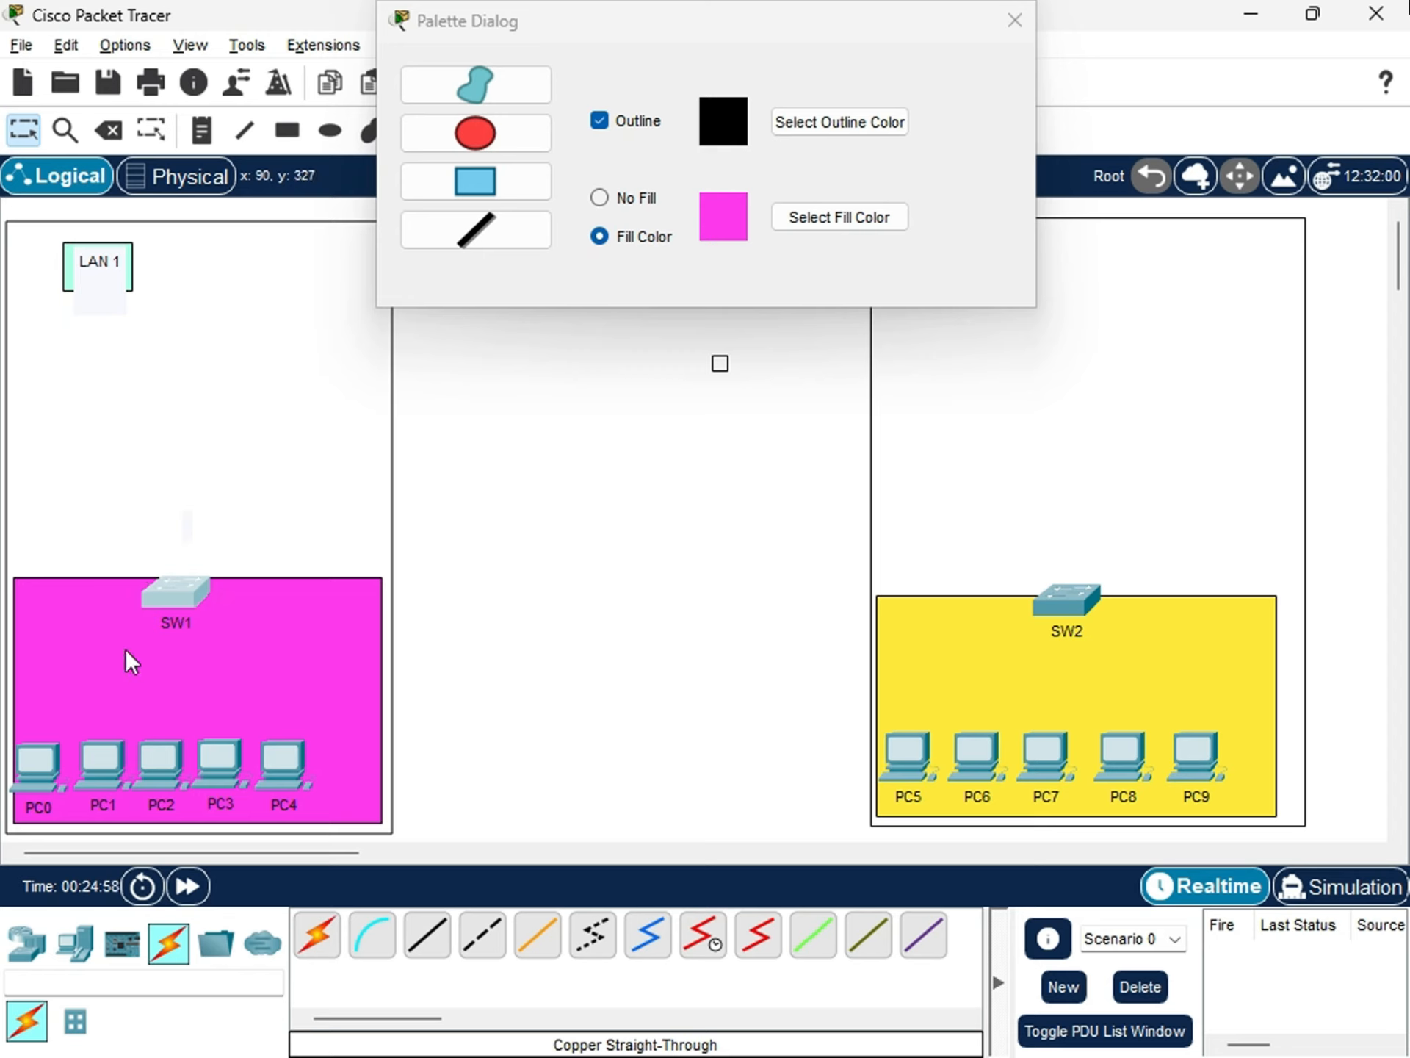
{"action": "left_click_drag", "start_coordinate": [172, 599], "coordinate": [169, 597]}
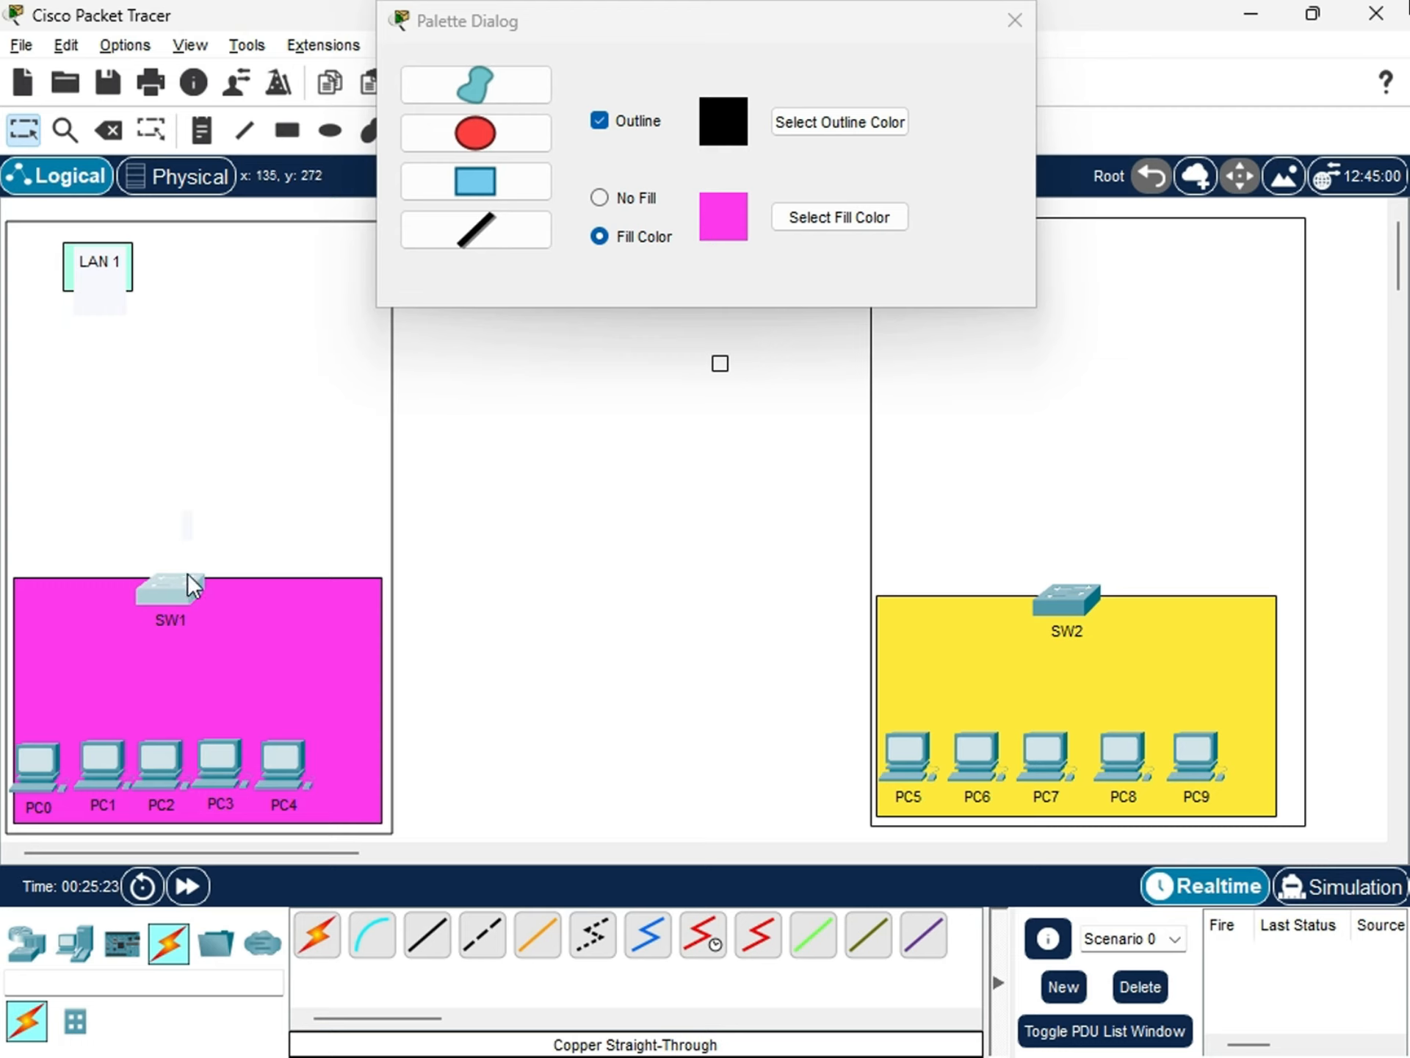
{"action": "left_click_drag", "start_coordinate": [191, 583], "coordinate": [192, 587]}
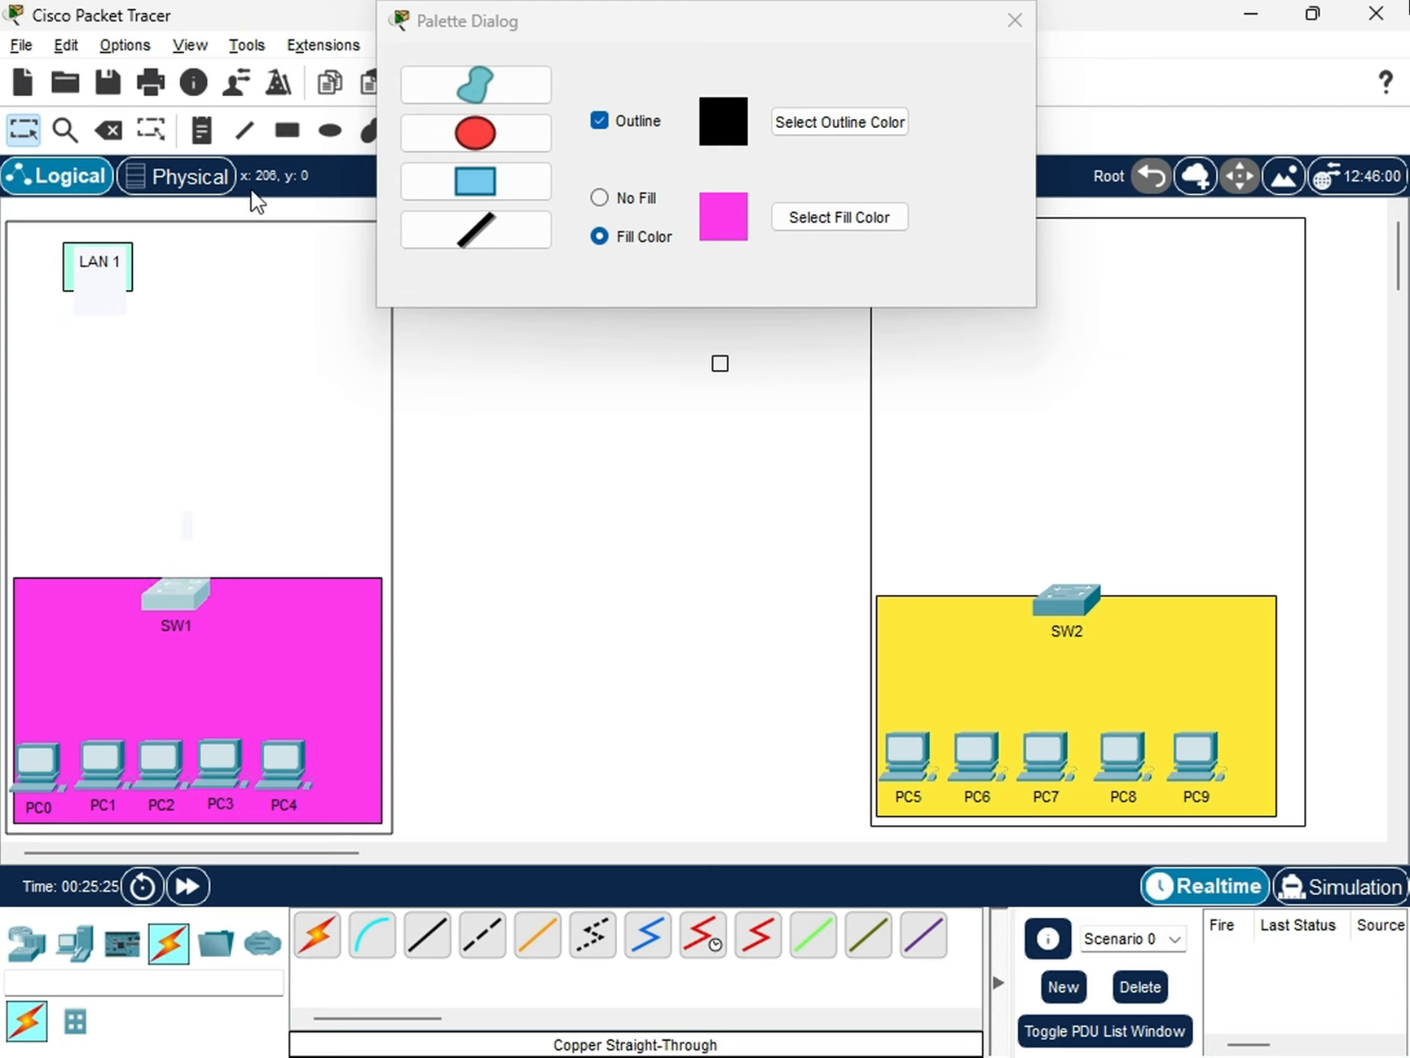
Add the network address note 192.168.1.0/24 and place it beside the LAN 1 label.
{"action": "left_click", "coordinate": [200, 130]}
{"action": "left_click", "coordinate": [152, 294]}
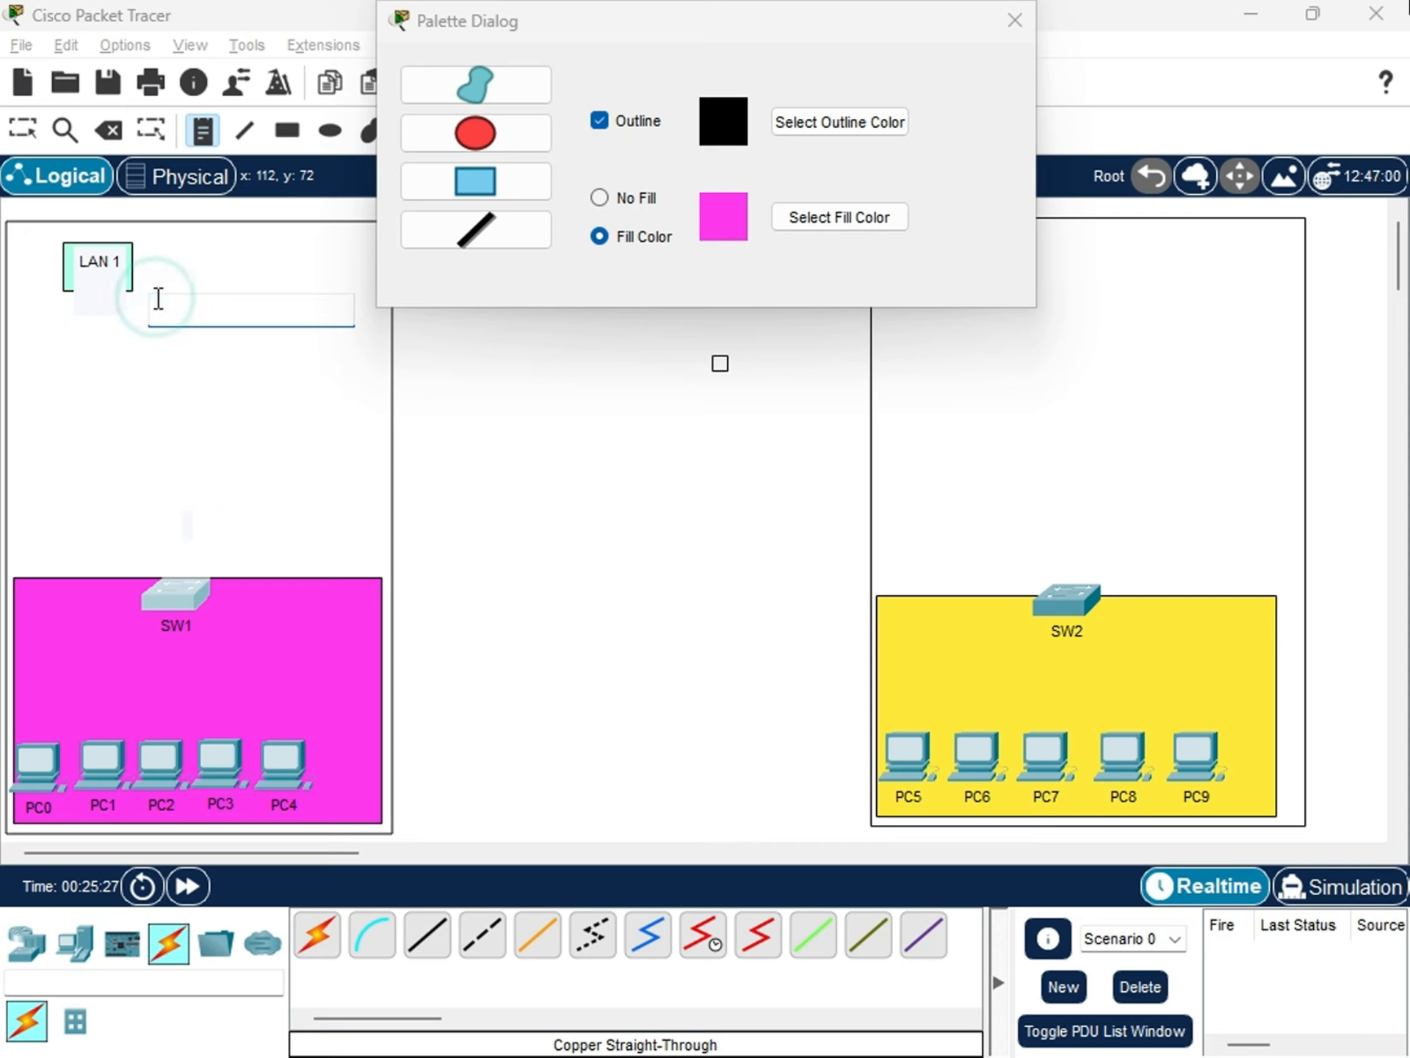
{"action": "type", "text": "192.168.1.0/24"}
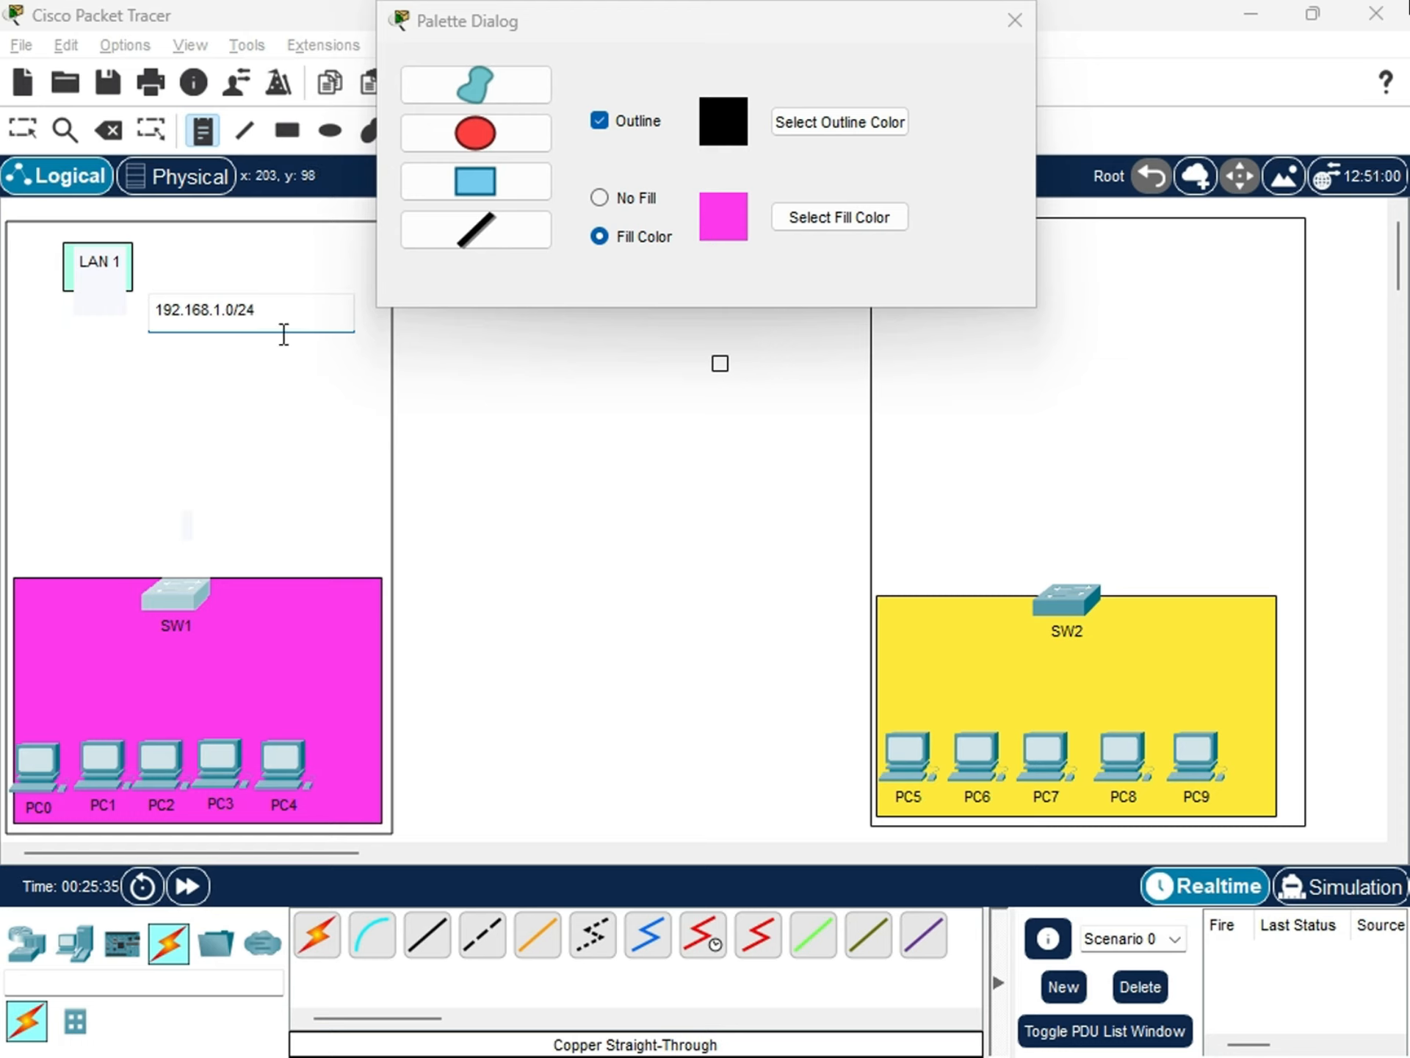
{"action": "key", "text": "Escape"}
{"action": "left_click_drag", "start_coordinate": [214, 281], "coordinate": [210, 263]}
Draw a small turquoise-filled rectangle behind the 192.168.1.0/24 note and close the shape palette.
{"action": "left_click", "coordinate": [287, 130]}
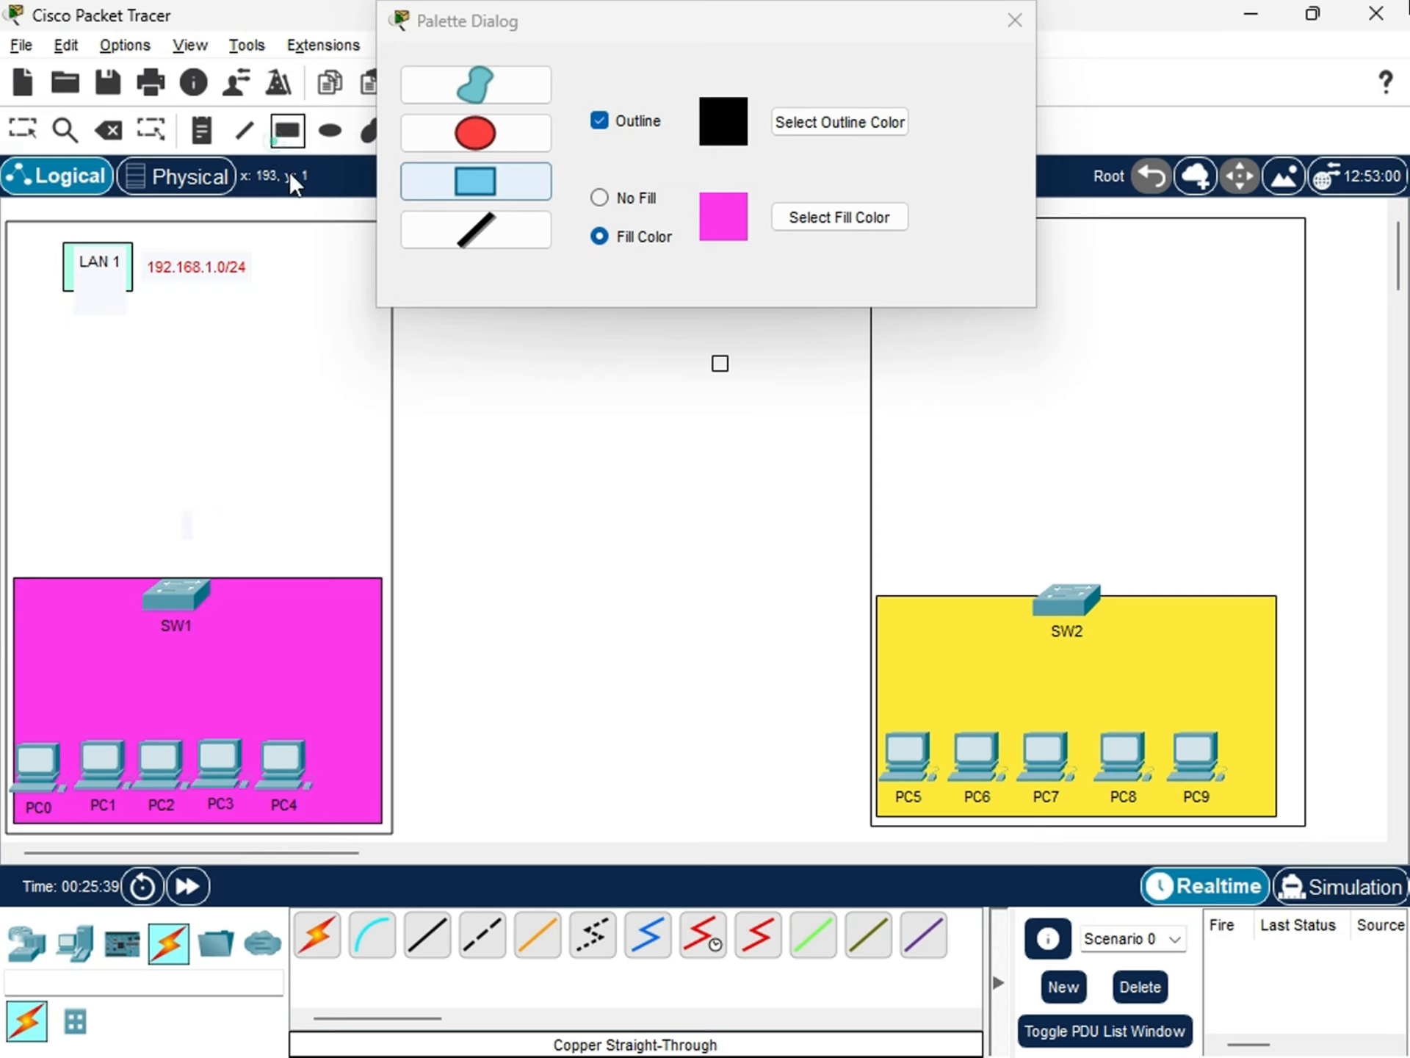
{"action": "left_click", "coordinate": [791, 219]}
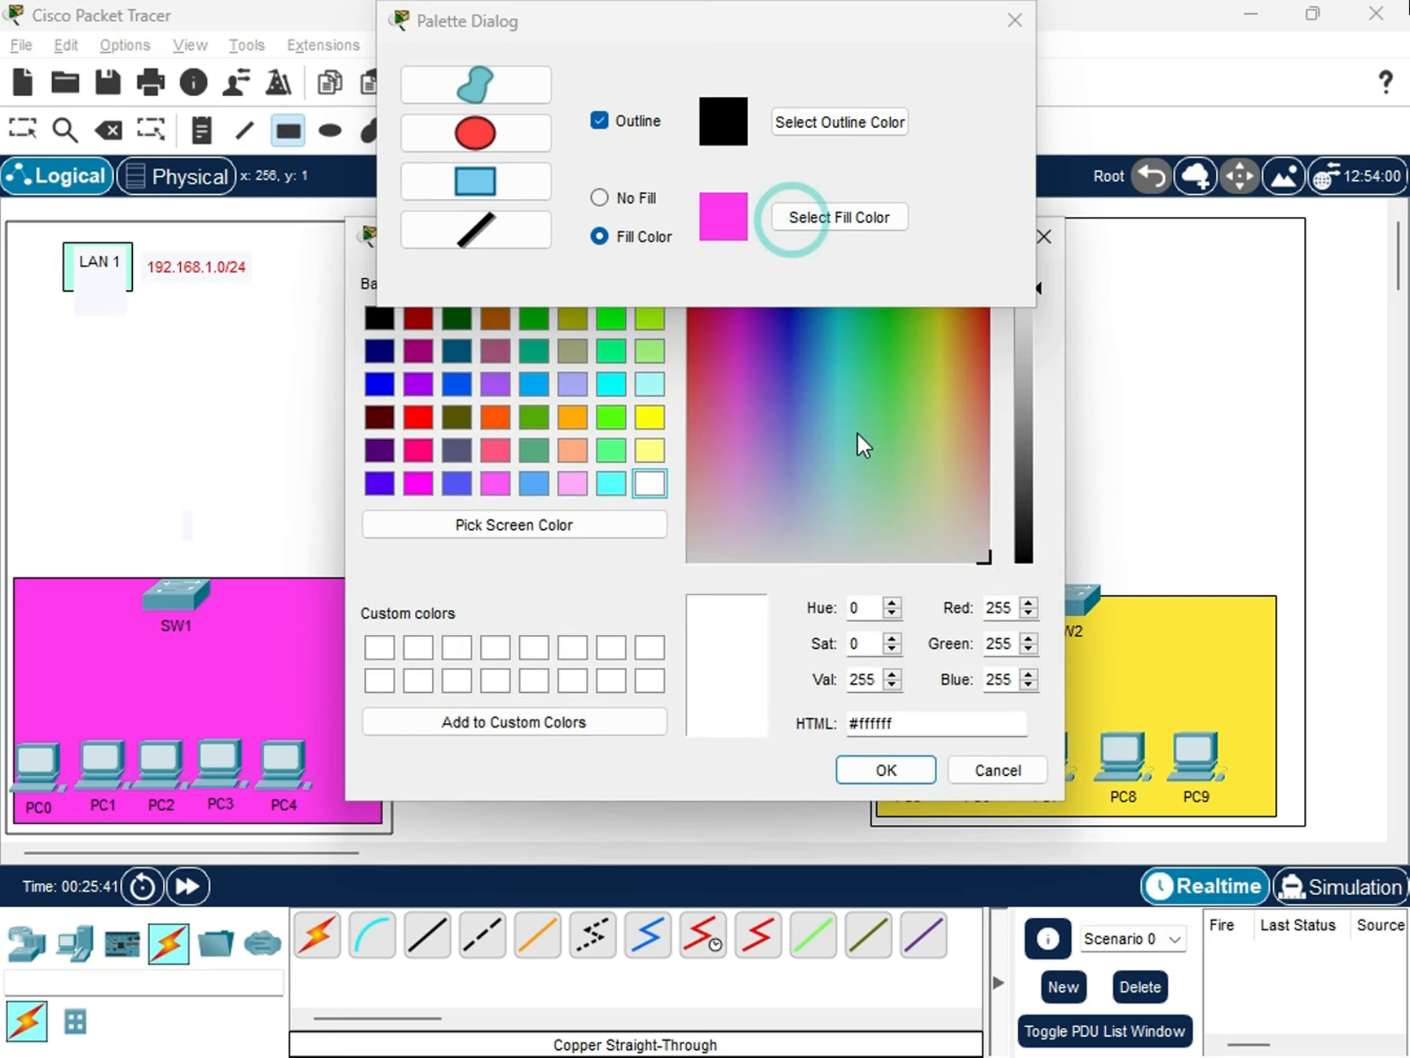
{"action": "left_click", "coordinate": [839, 357]}
{"action": "left_click", "coordinate": [860, 764]}
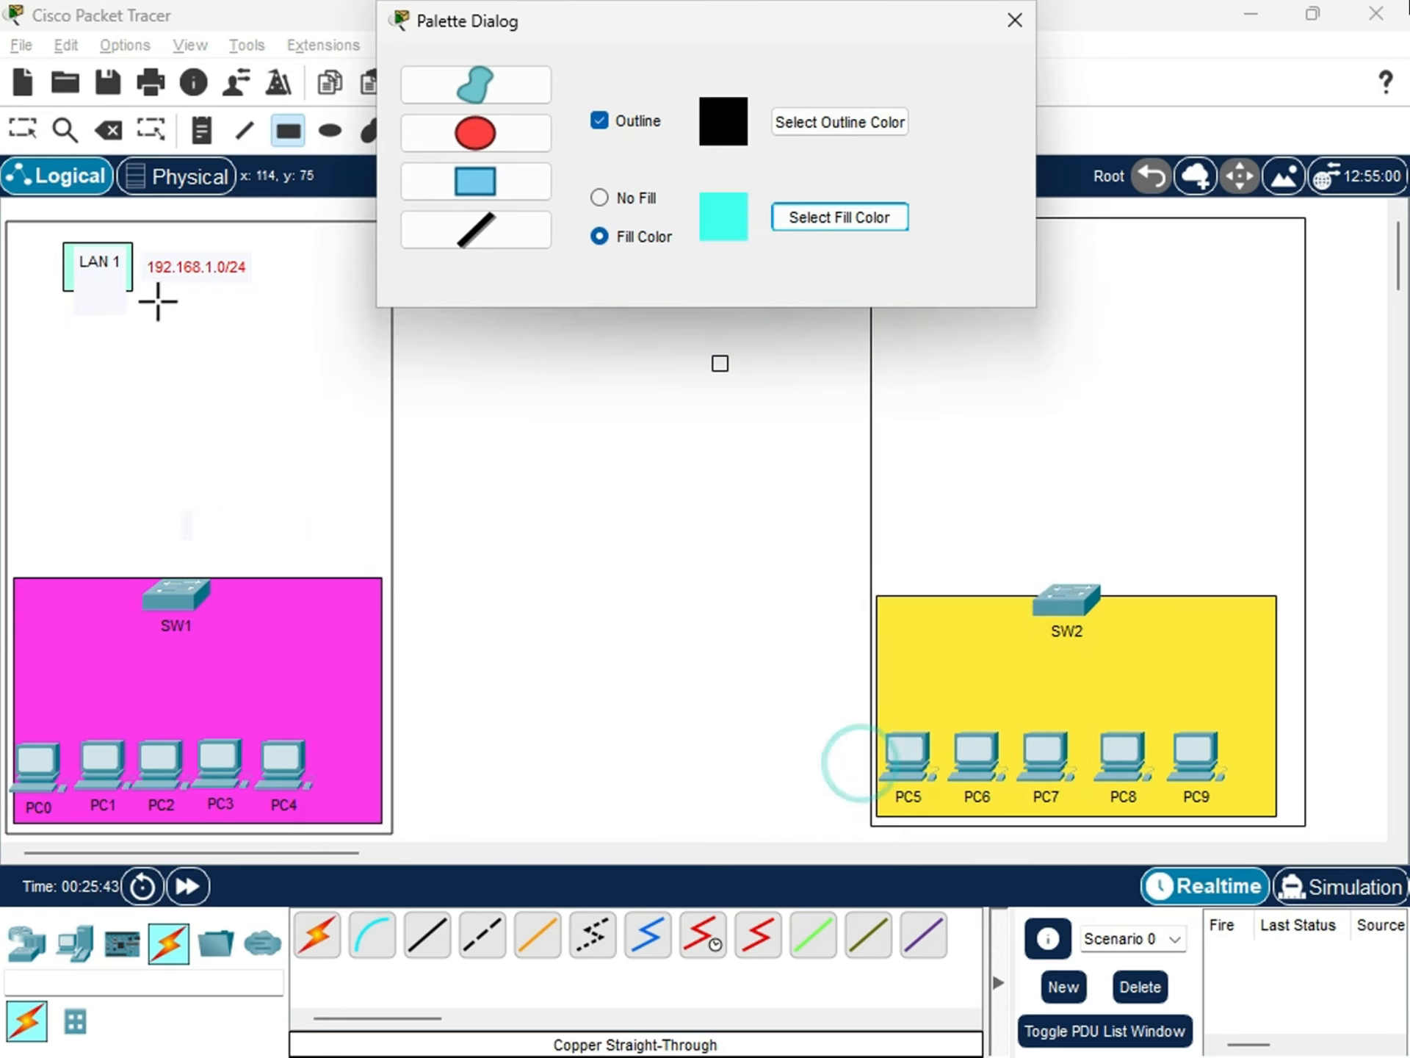
{"action": "left_click_drag", "start_coordinate": [138, 245], "coordinate": [257, 295]}
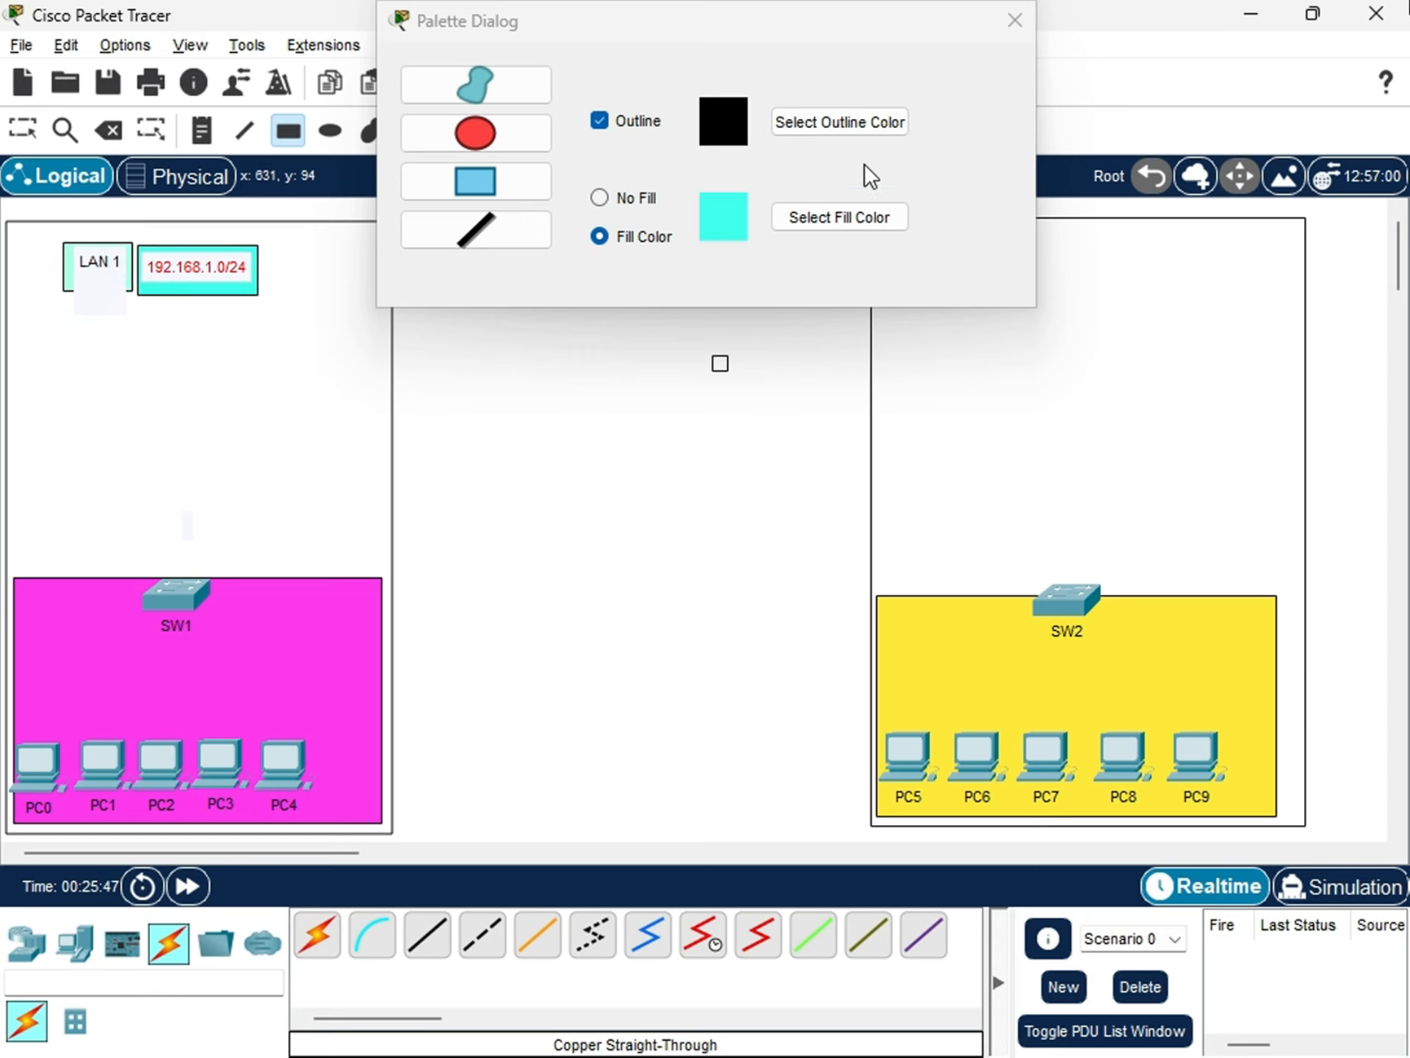
{"action": "left_click", "coordinate": [853, 241]}
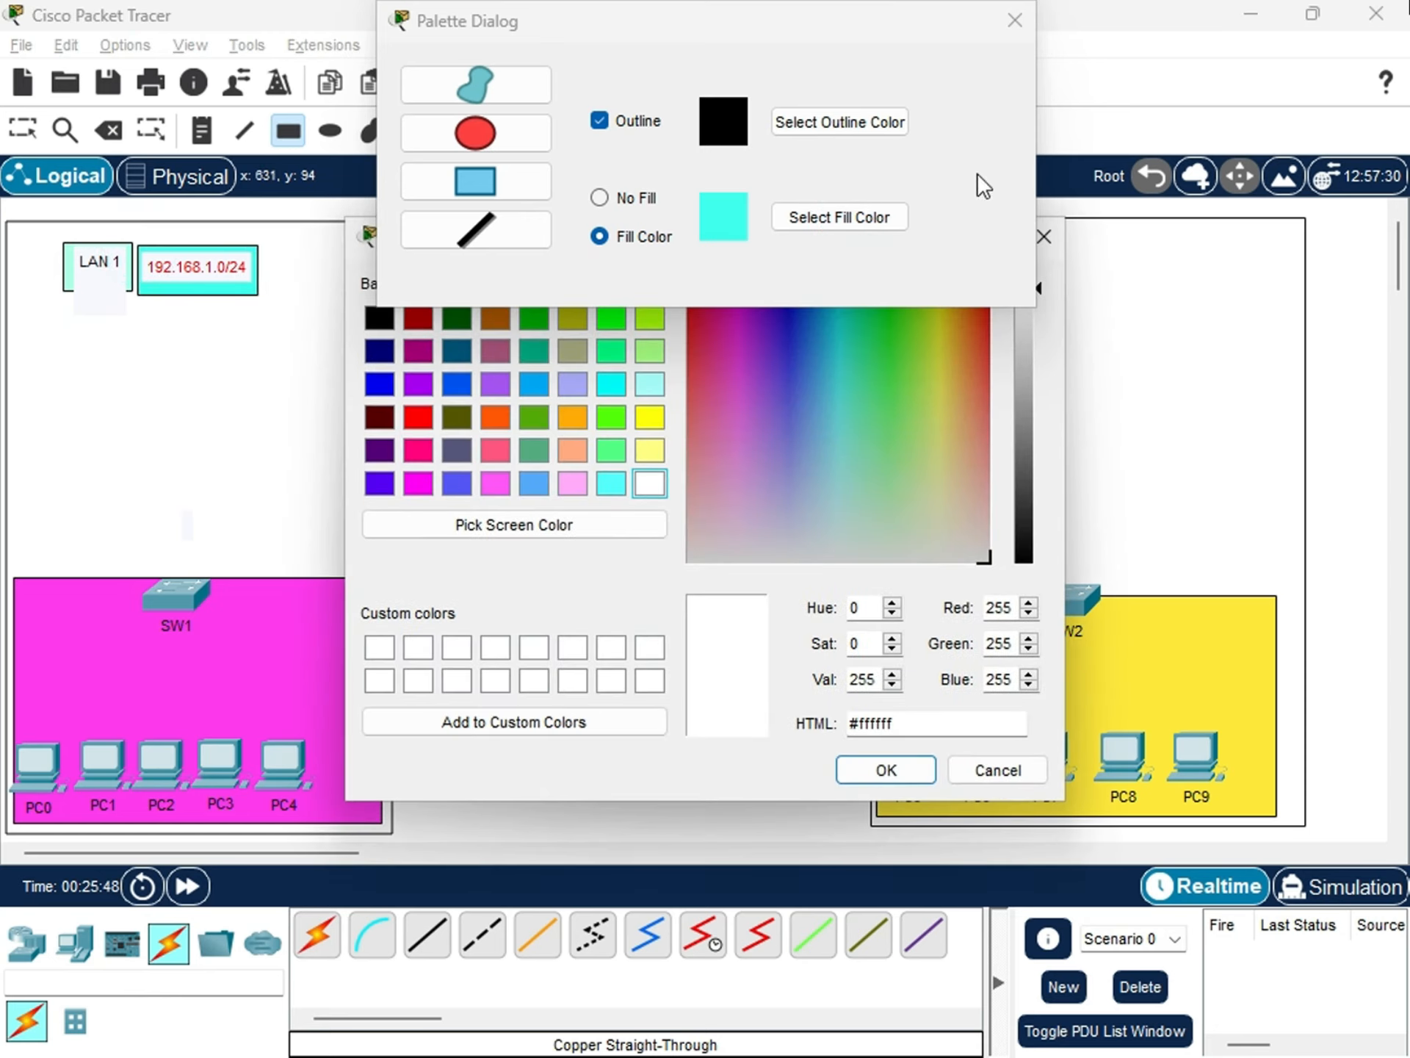
{"action": "left_click", "coordinate": [1011, 26]}
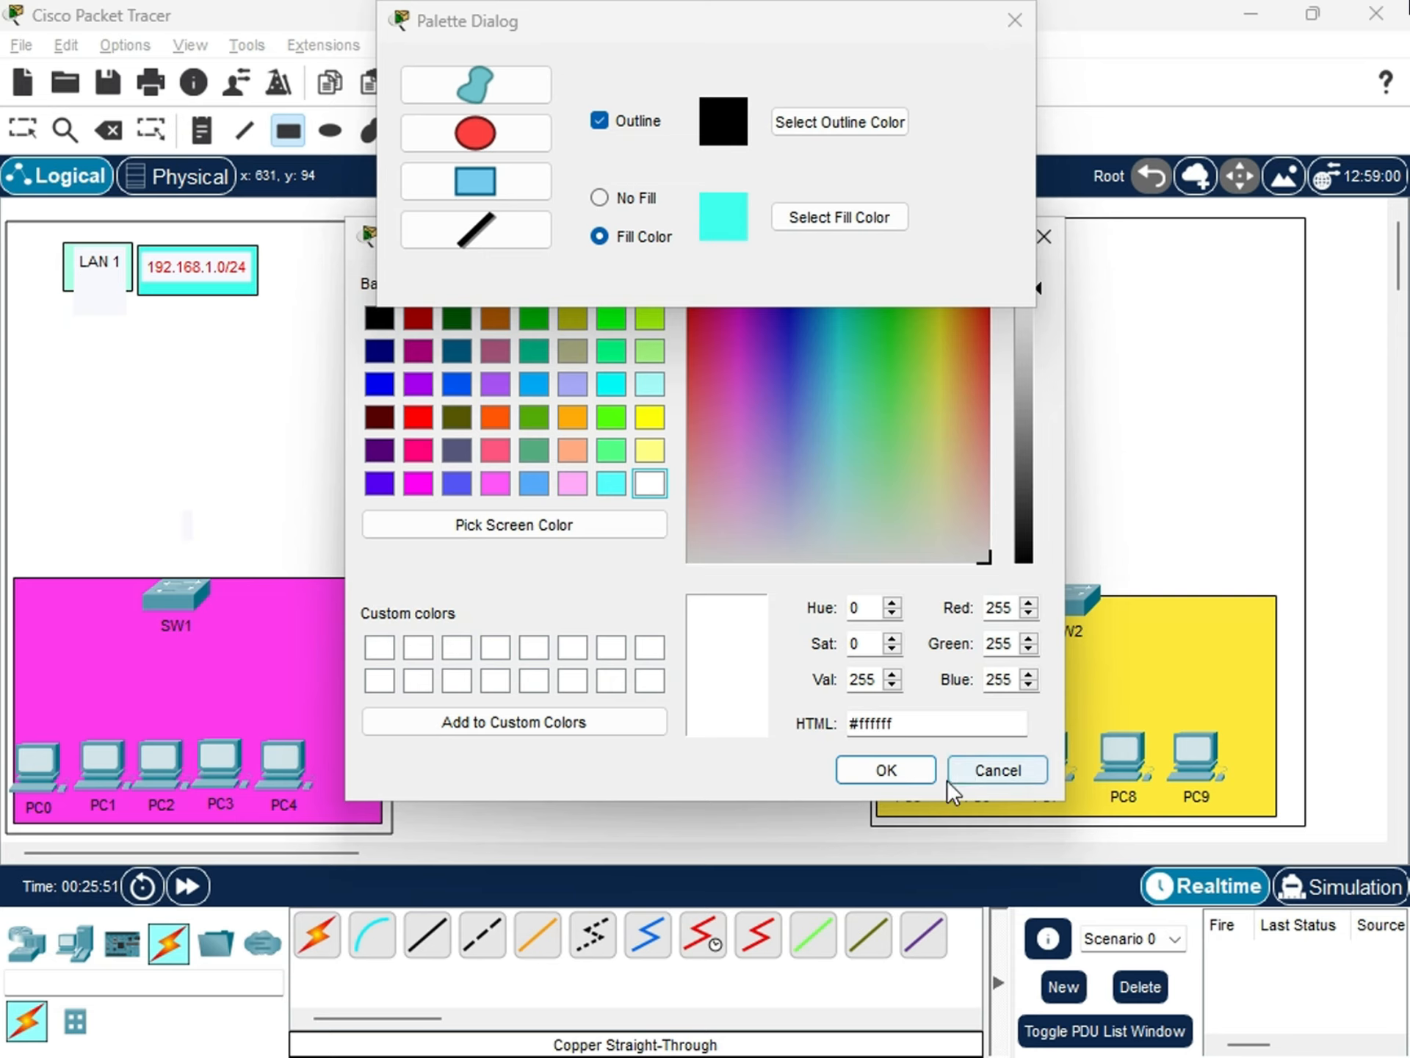
{"action": "left_click", "coordinate": [985, 769]}
{"action": "left_click", "coordinate": [1015, 20]}
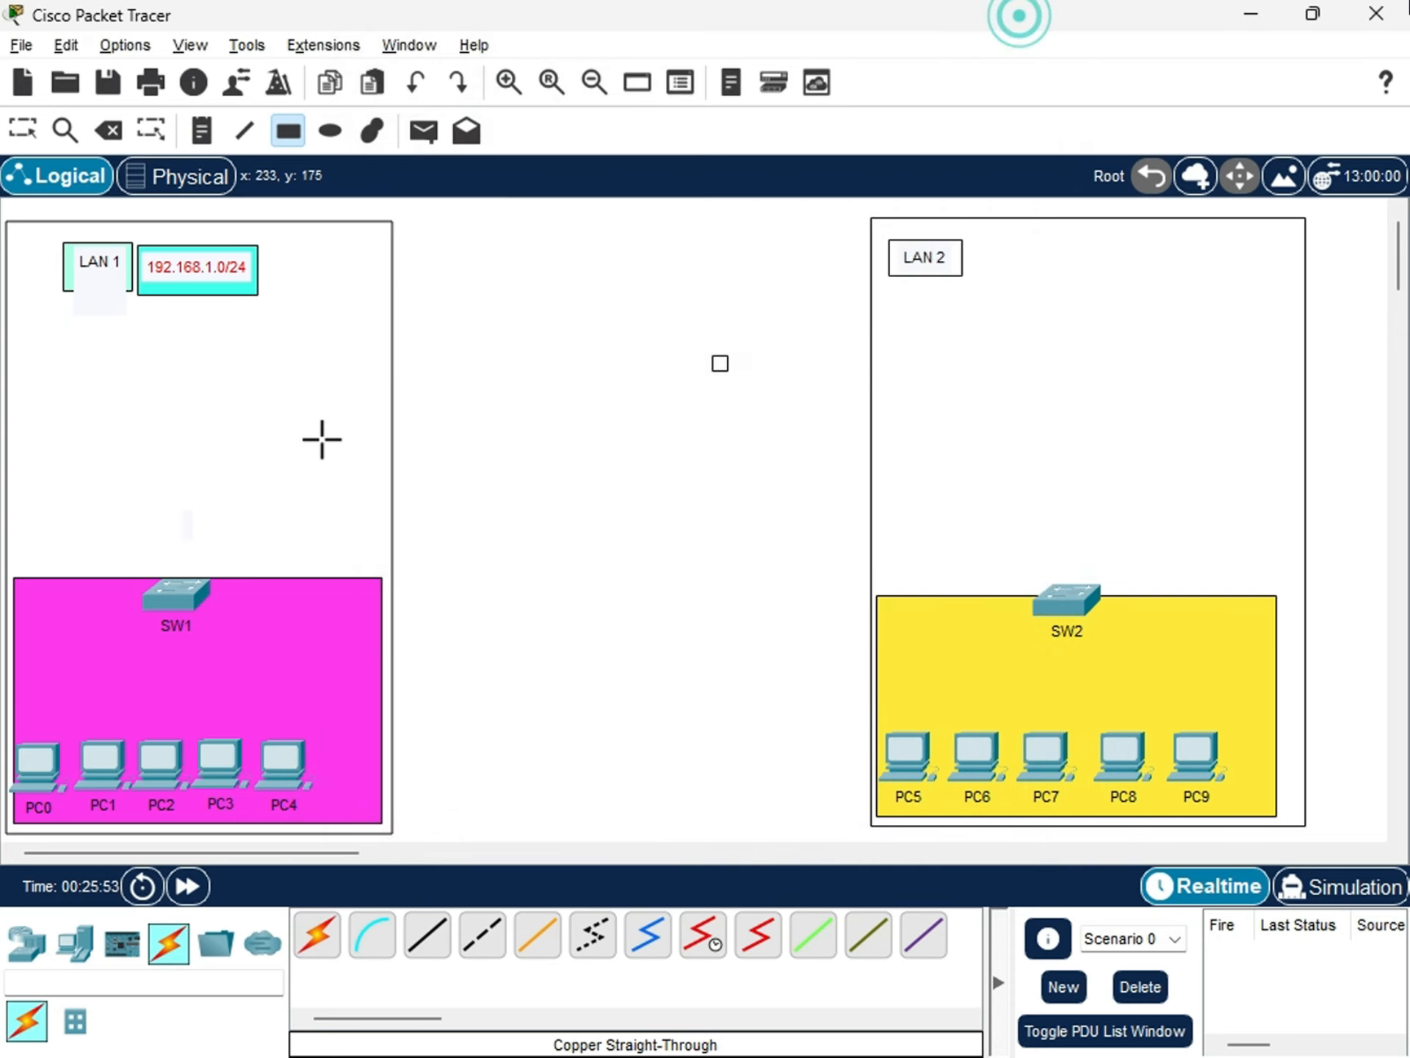
Add the network address note 172.16.6.0/16 beside the LAN 2 label.
{"action": "left_click", "coordinate": [201, 131]}
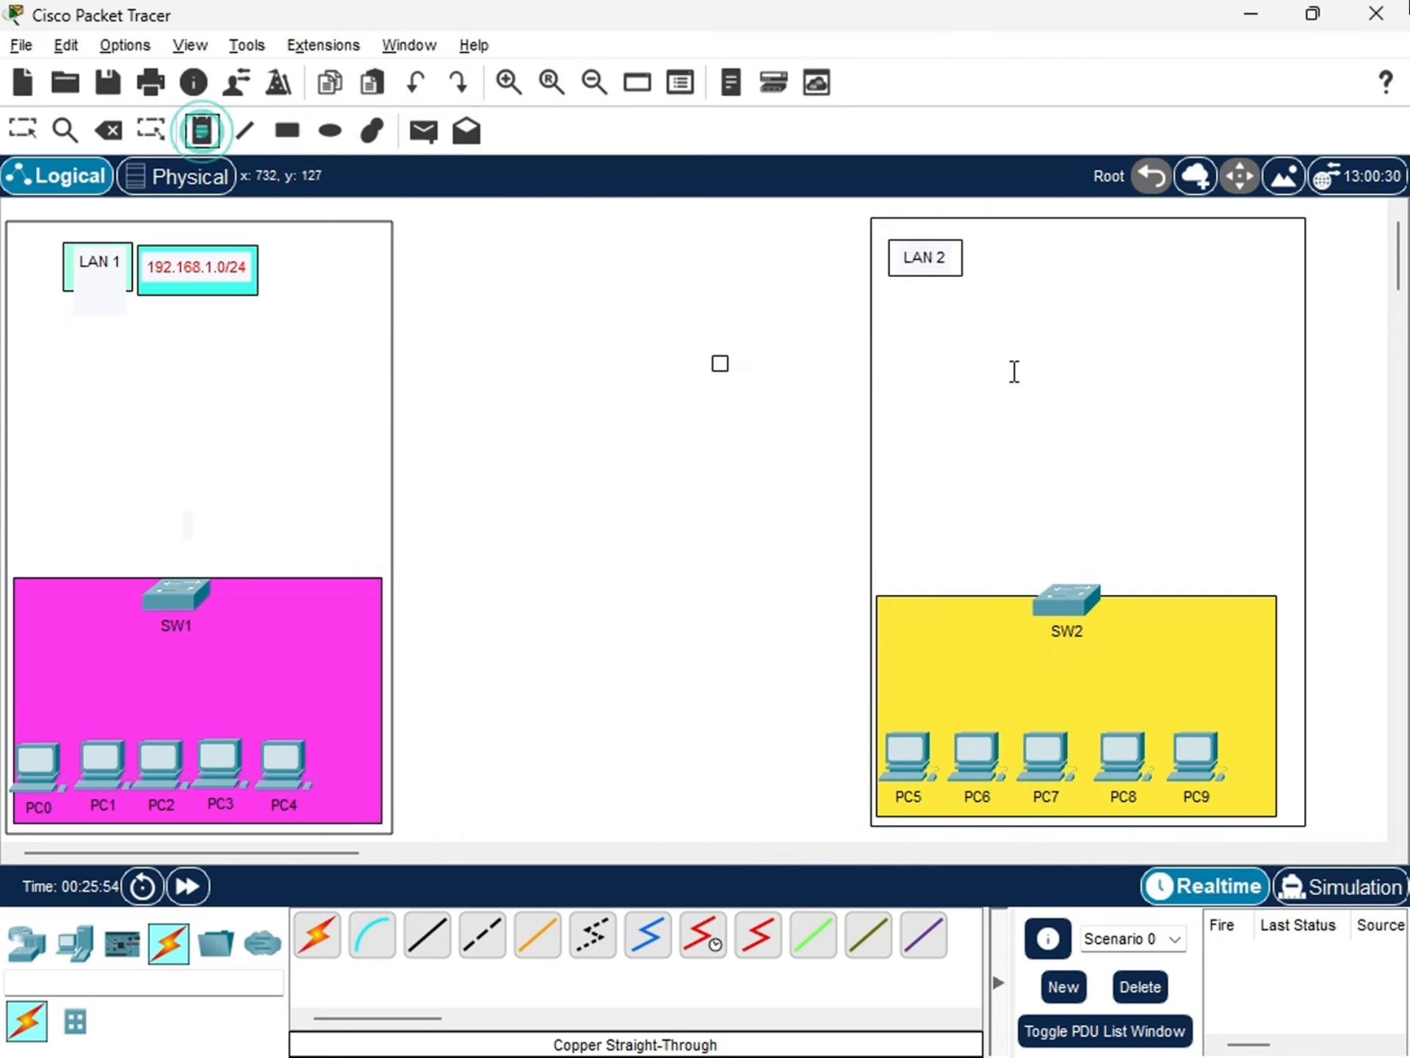
{"action": "left_click", "coordinate": [994, 249]}
{"action": "type", "text": "192.168."}
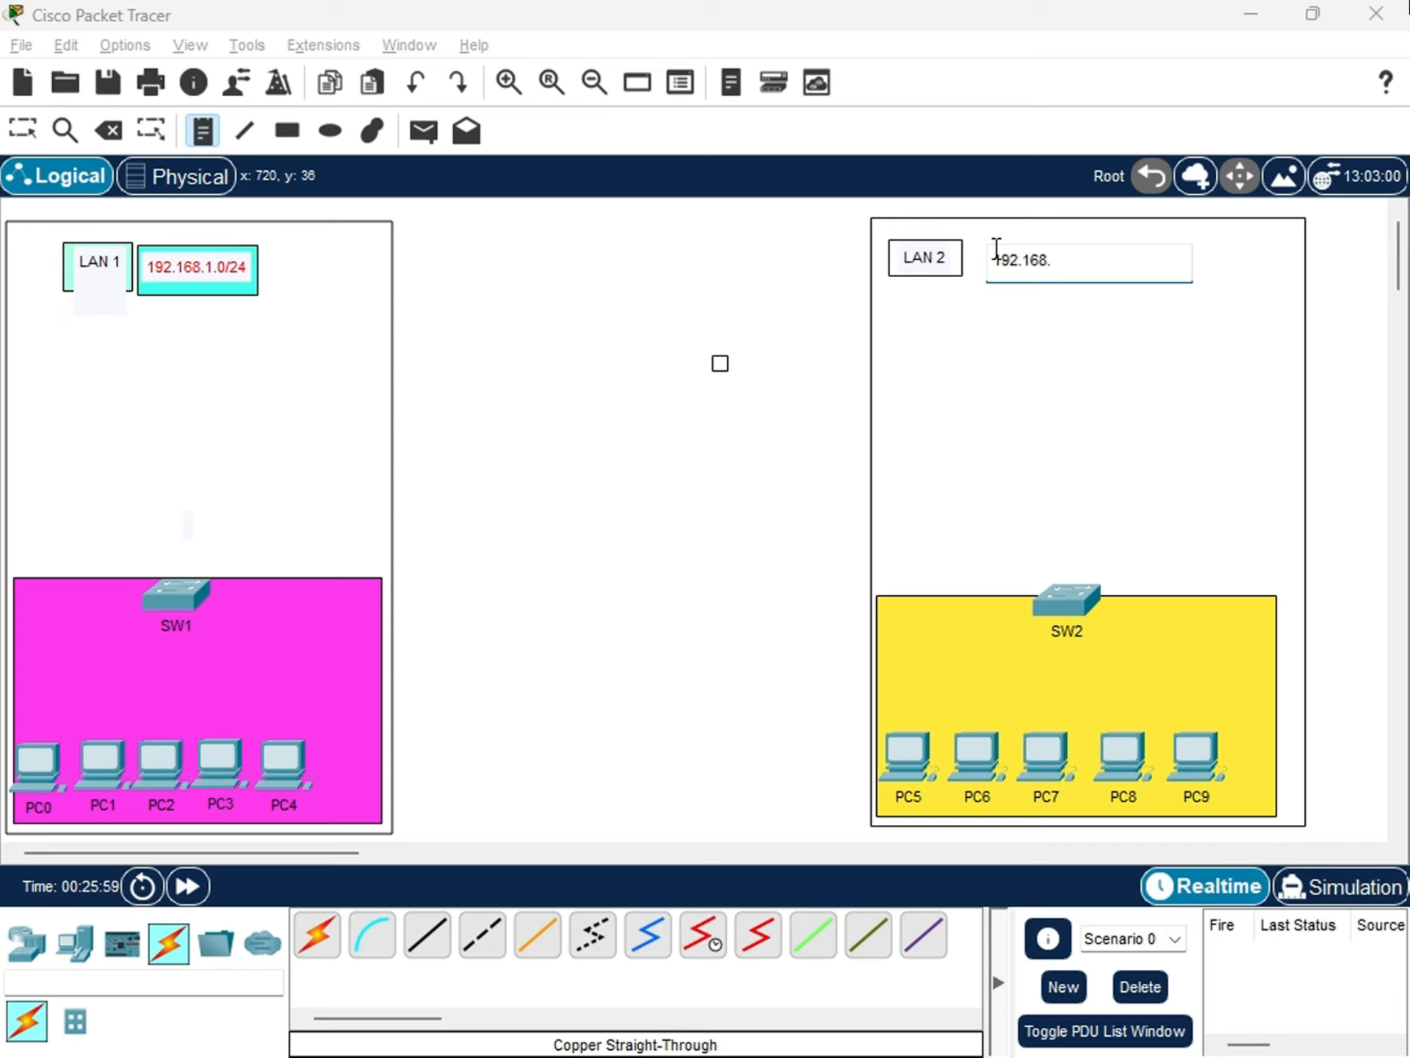
{"action": "key", "text": "BackSpace"}
{"action": "key", "text": "BackSpace"}
{"action": "key", "text": "BackSpace"}
{"action": "key", "text": "BackSpace"}
{"action": "key", "text": "BackSpace"}
{"action": "key", "text": "BackSpace"}
{"action": "type", "text": "72.16.6.0/16"}
{"action": "left_click", "coordinate": [783, 476]}
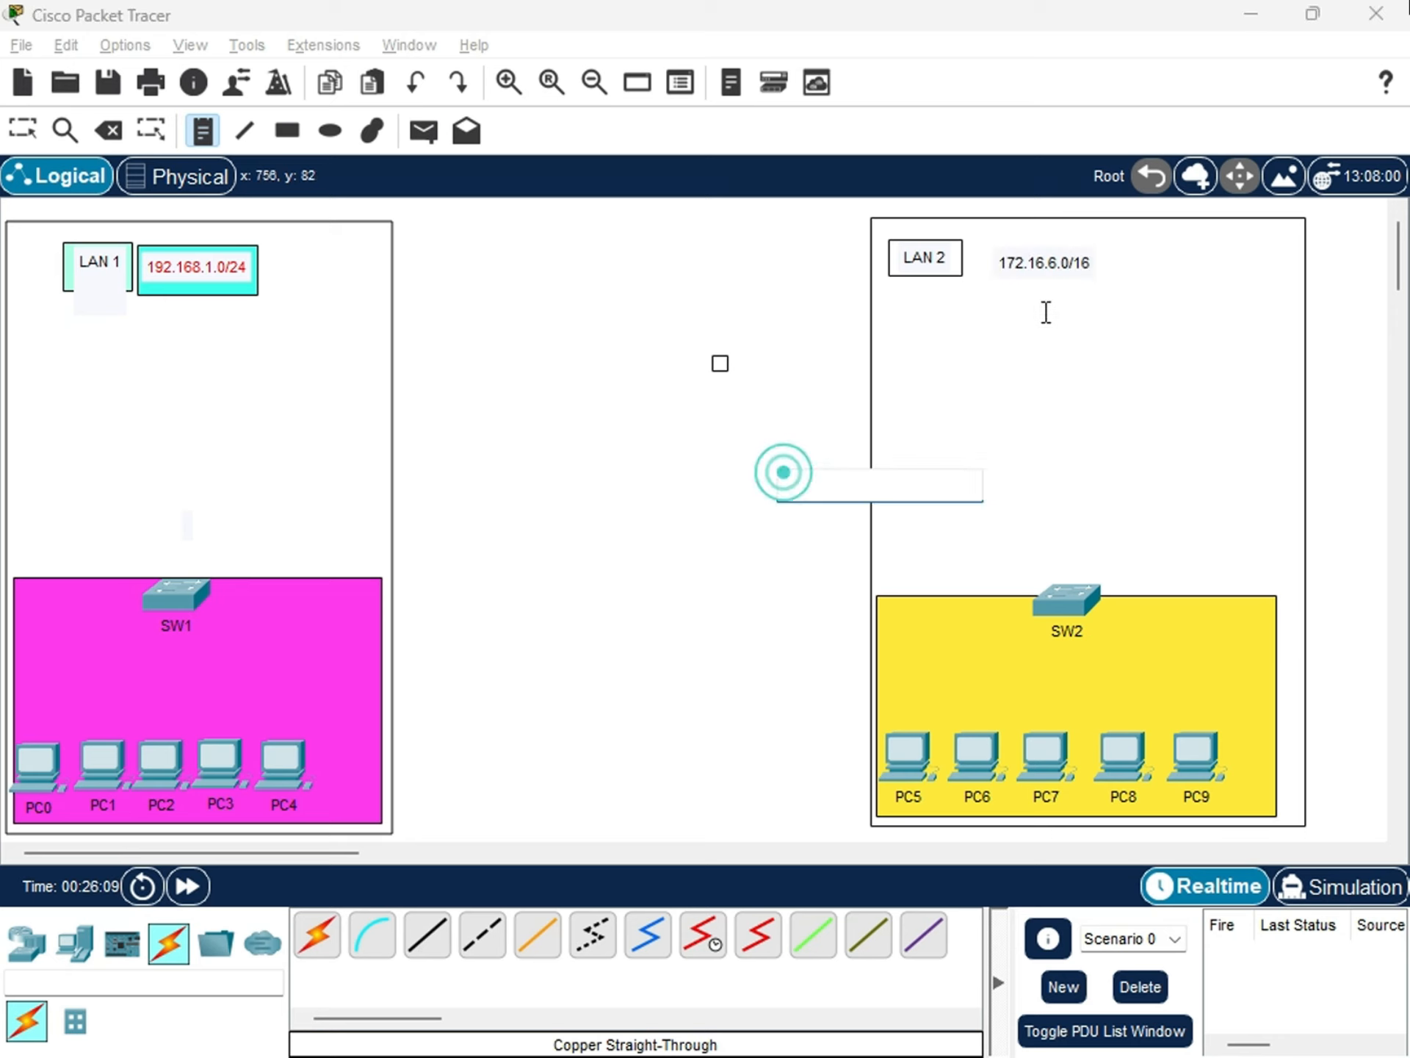
Draw a small rectangle filled with green #23ff32 behind the 172.16.6.0/16 note beside the LAN 2 label.
{"action": "left_click", "coordinate": [288, 132]}
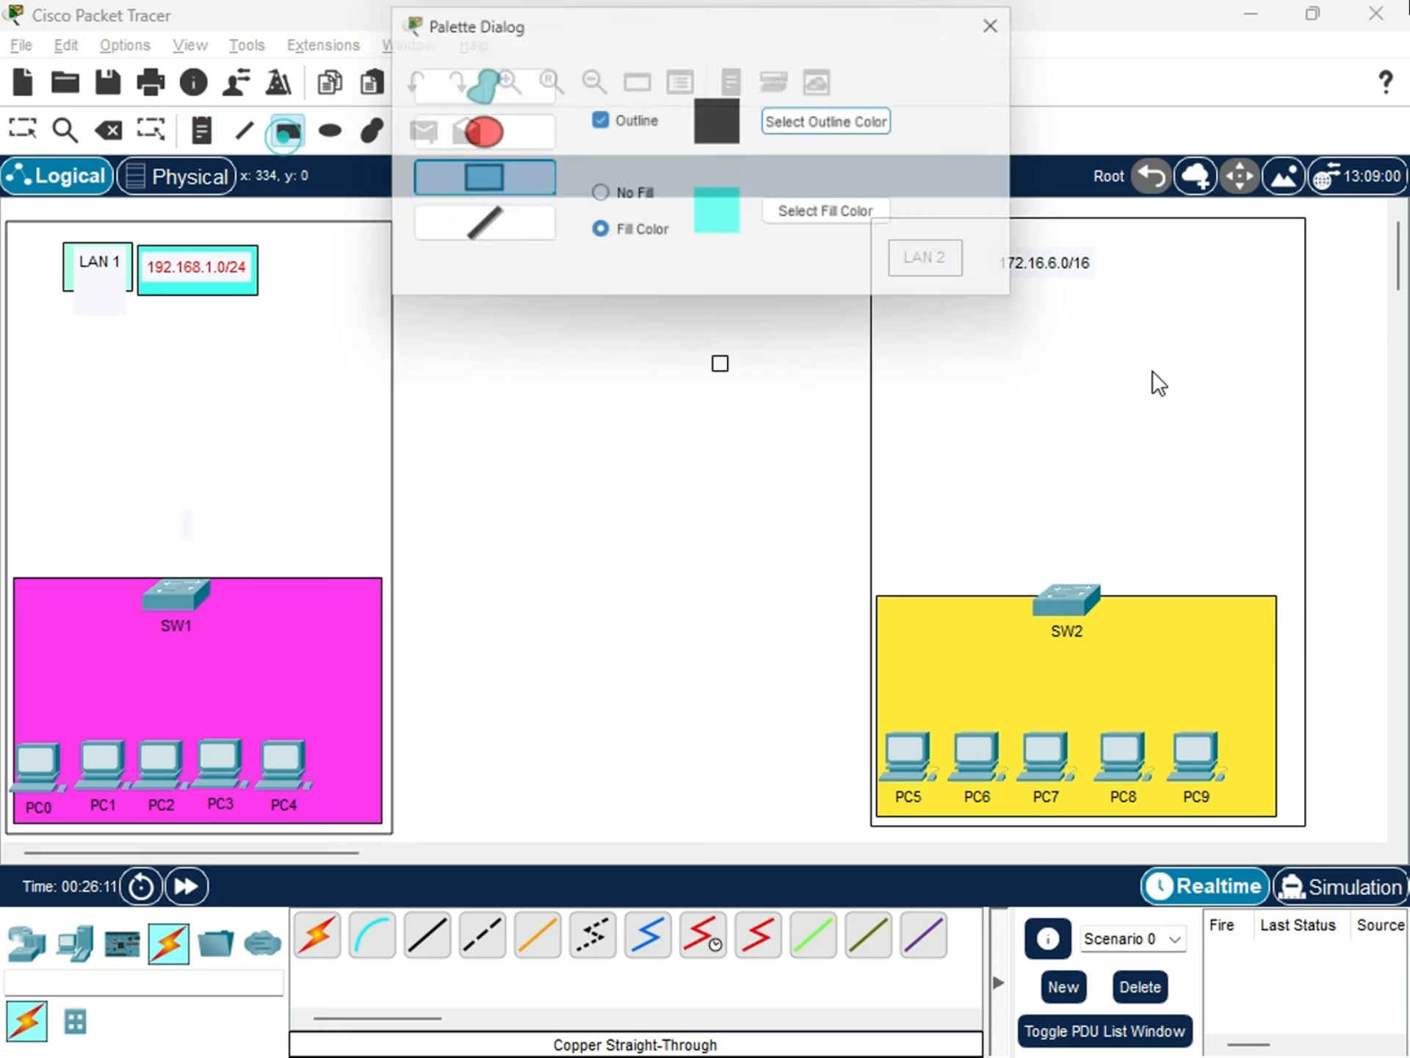
{"action": "left_click", "coordinate": [852, 223]}
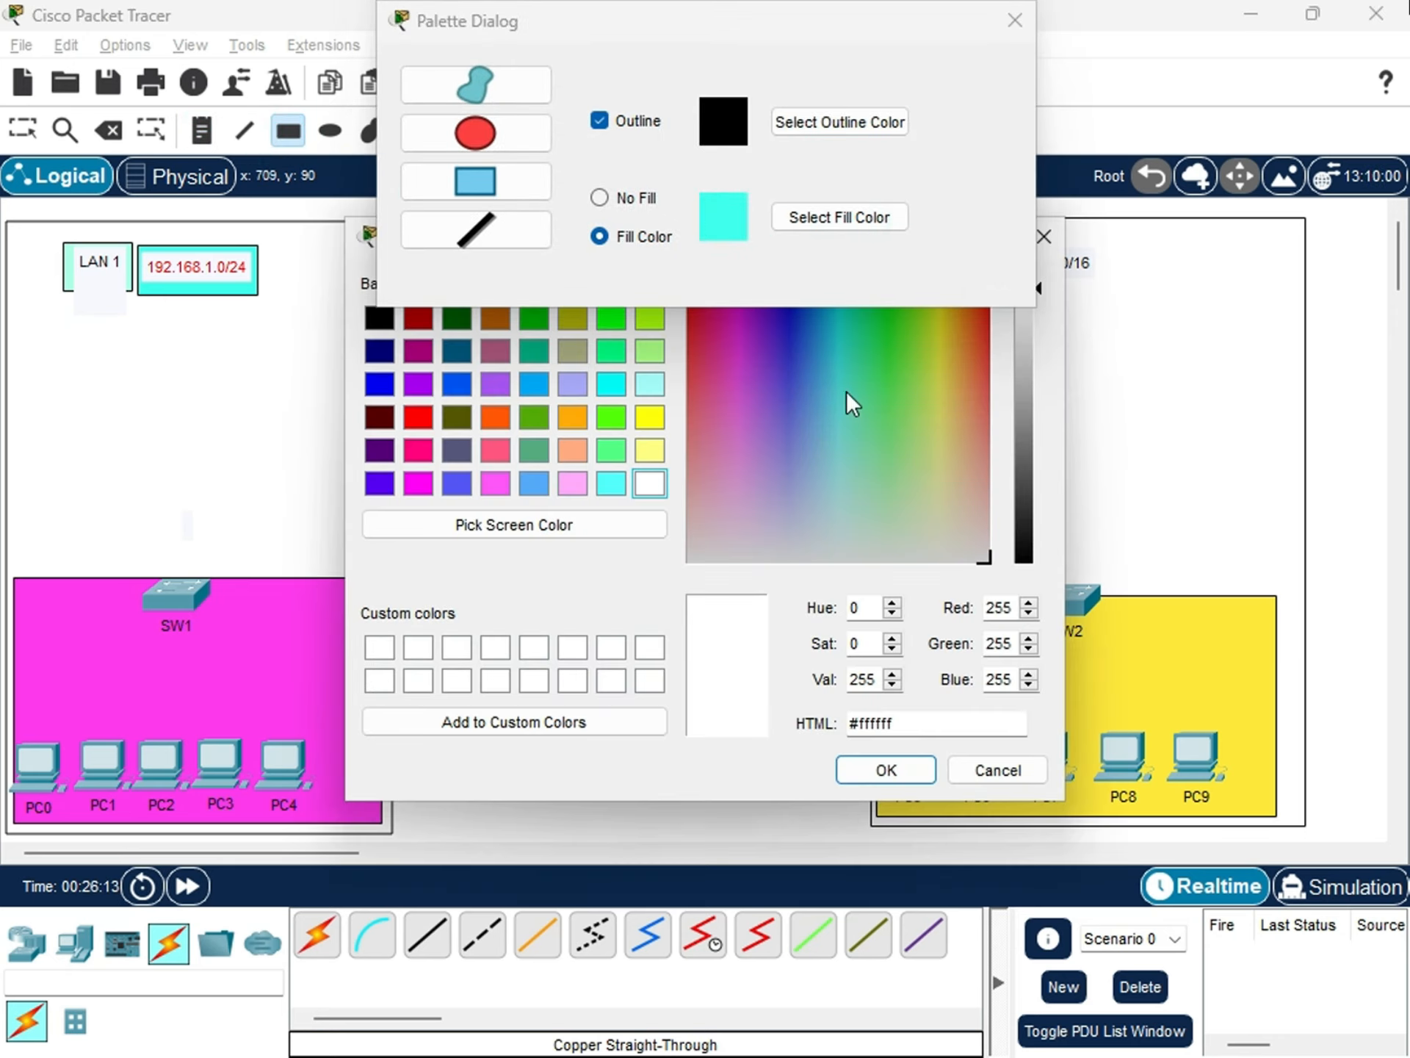
{"action": "left_click", "coordinate": [862, 370]}
{"action": "left_click", "coordinate": [886, 326]}
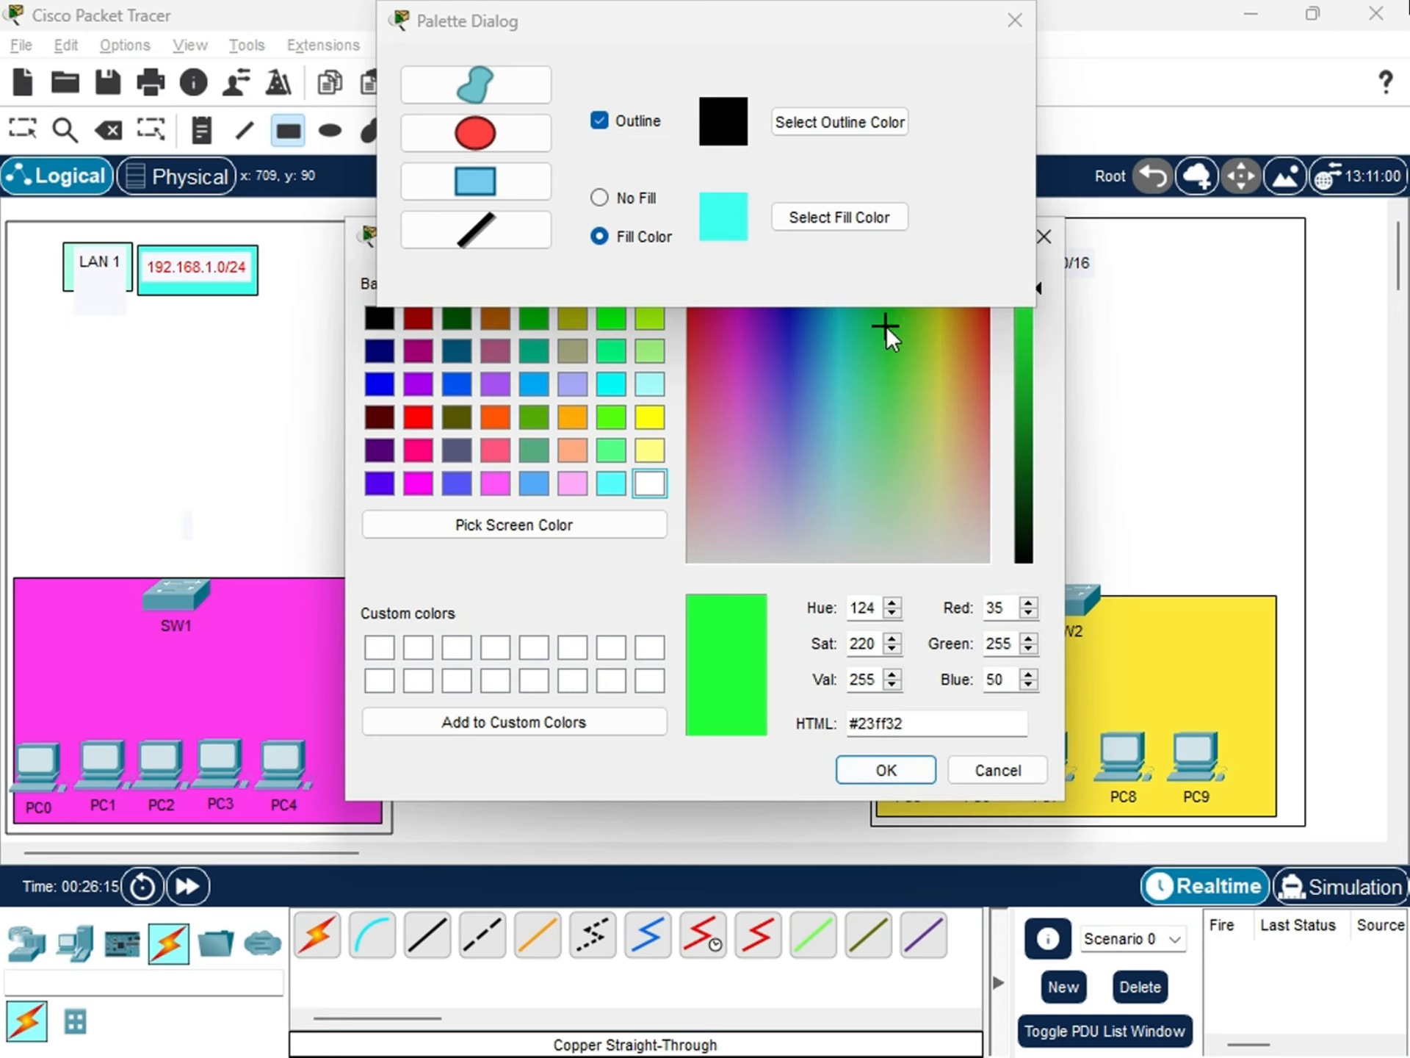
{"action": "left_click", "coordinate": [889, 770]}
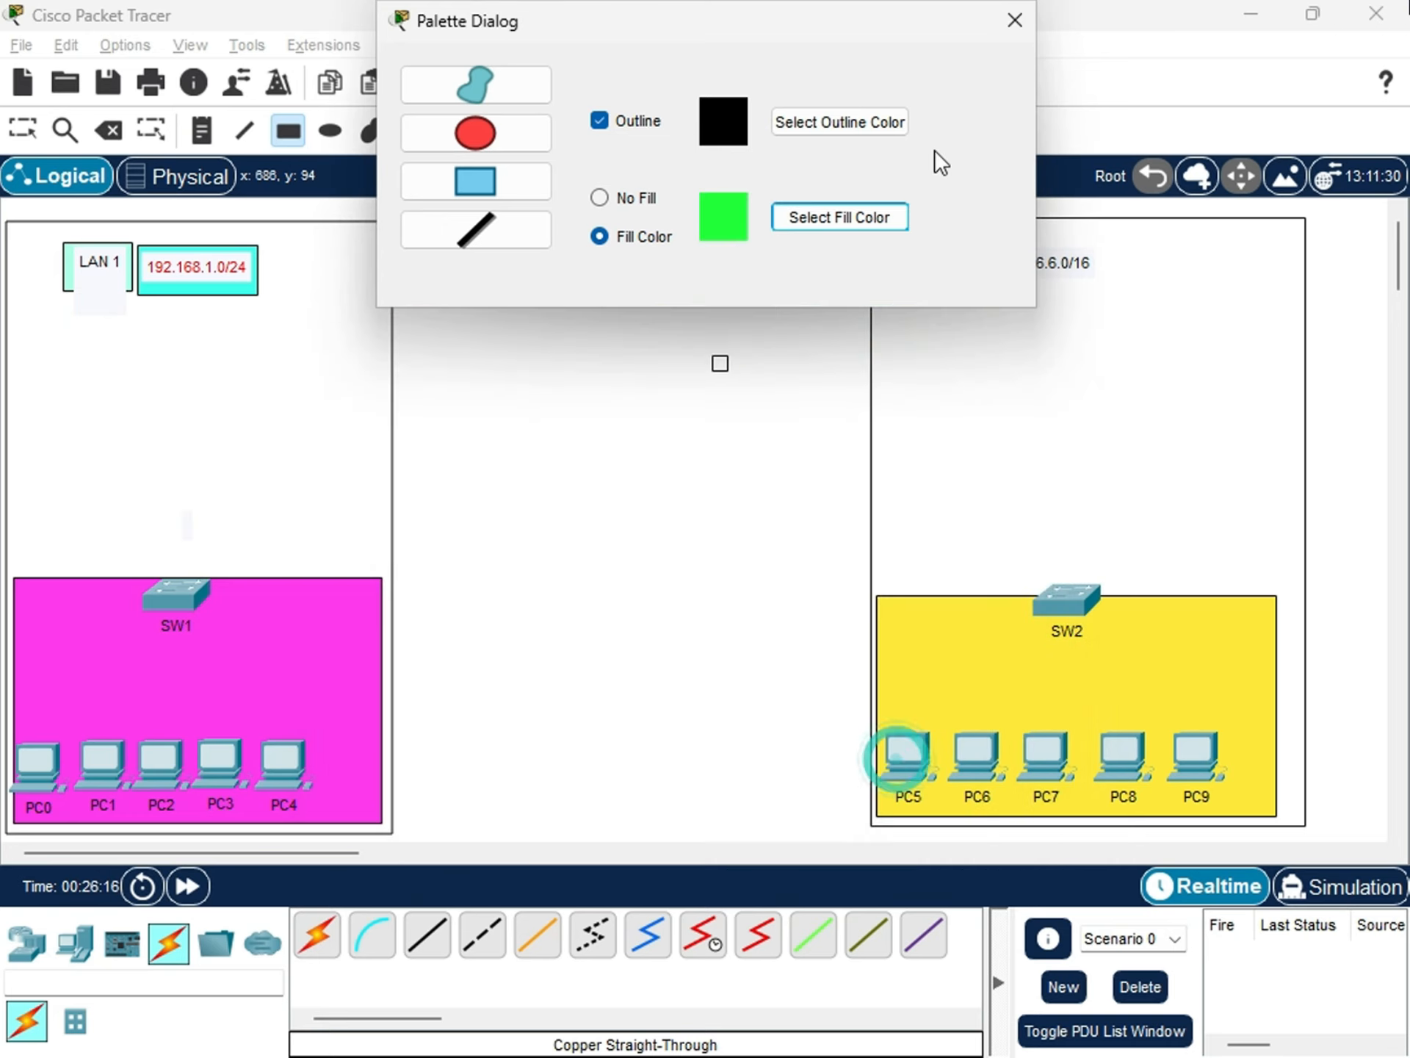
{"action": "left_click", "coordinate": [1013, 21]}
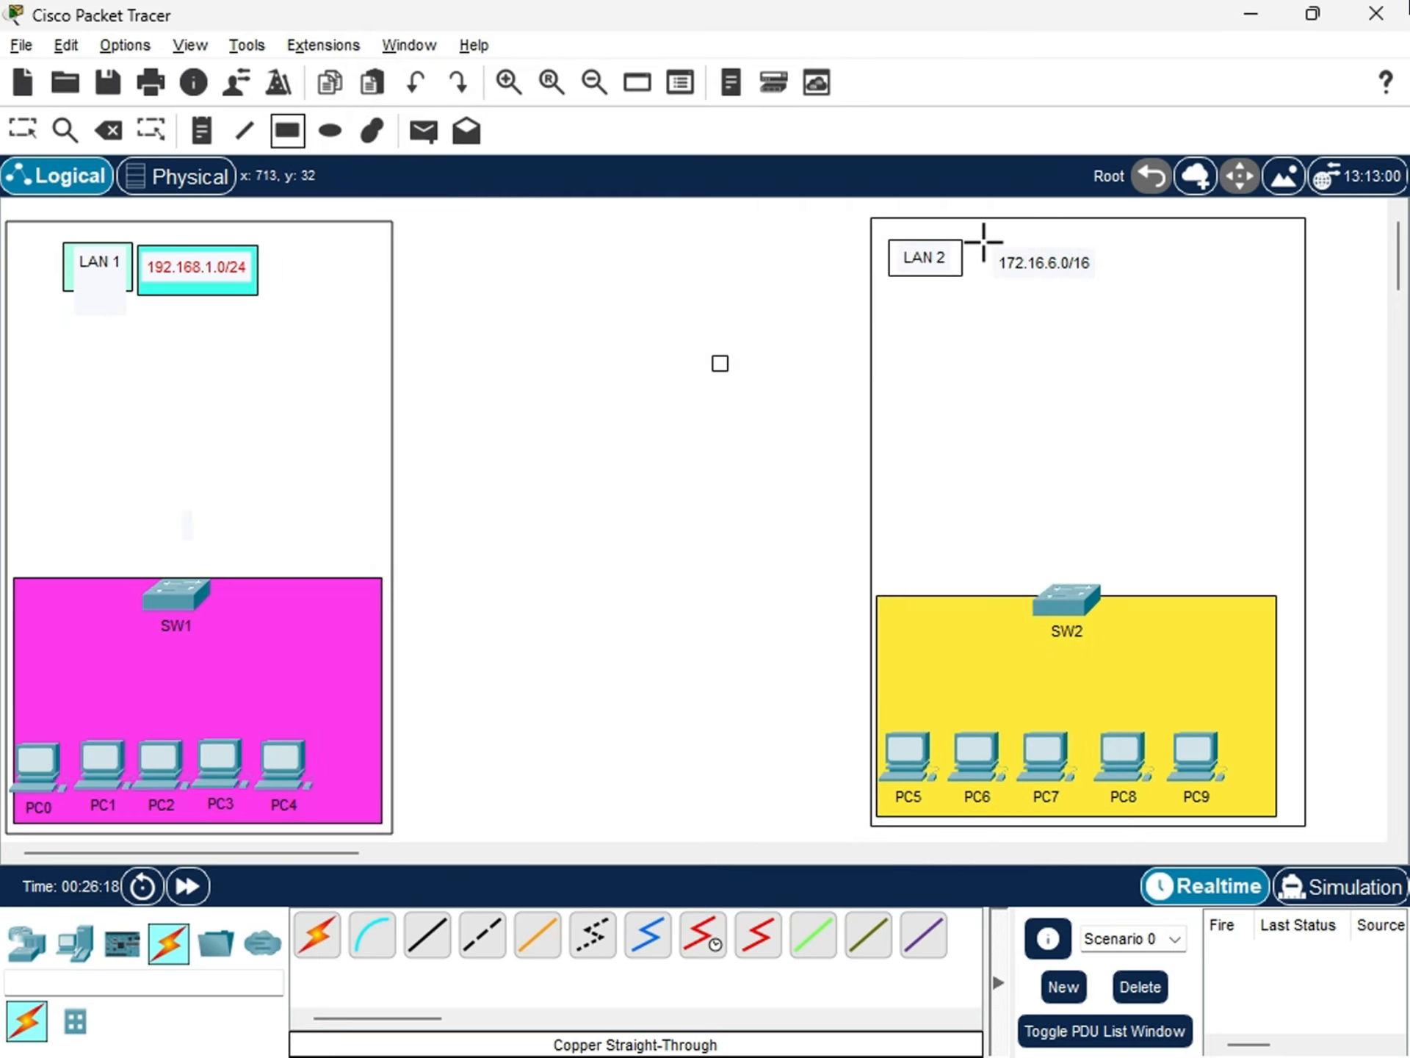
{"action": "left_click_drag", "start_coordinate": [984, 242], "coordinate": [1115, 286]}
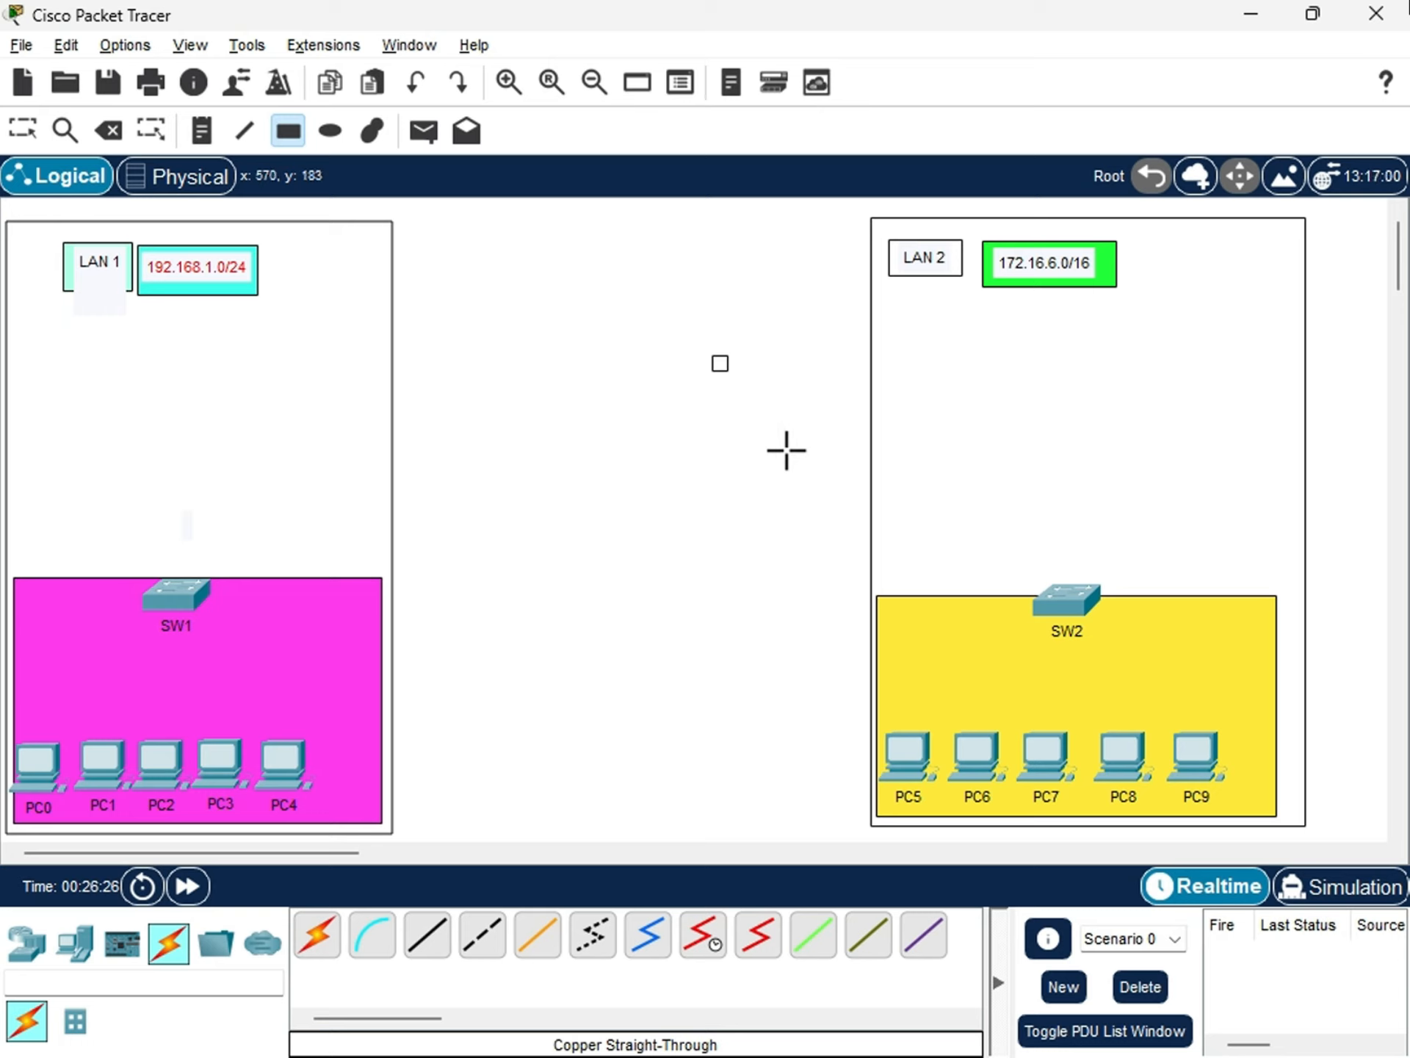
{"action": "key", "text": "Escape"}
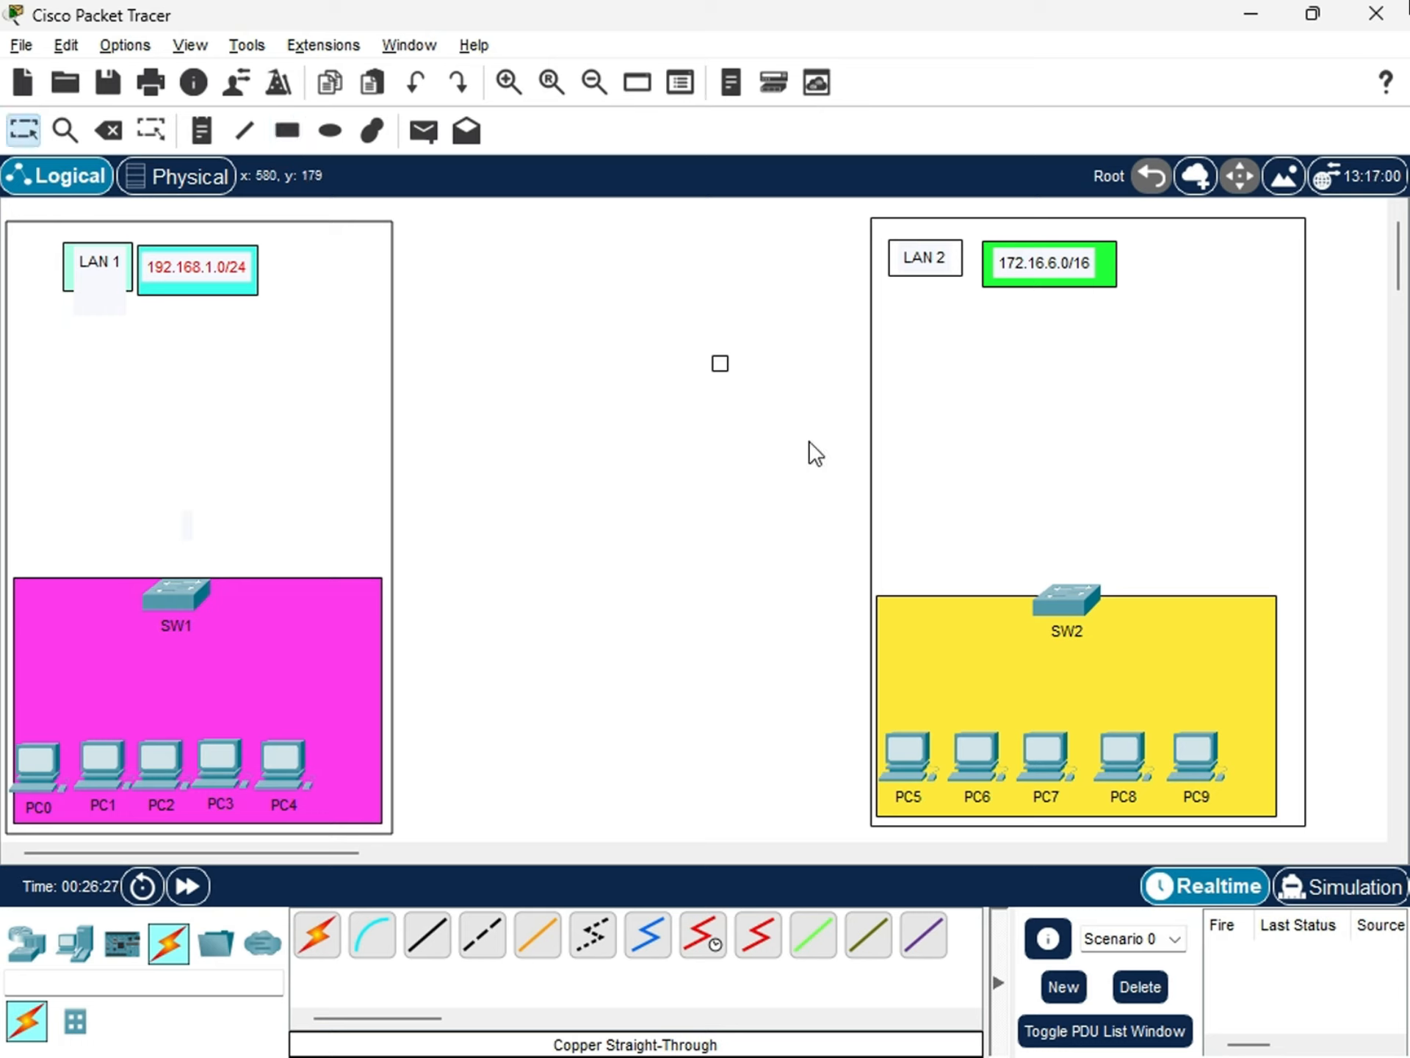
{"action": "left_click", "coordinate": [1014, 271]}
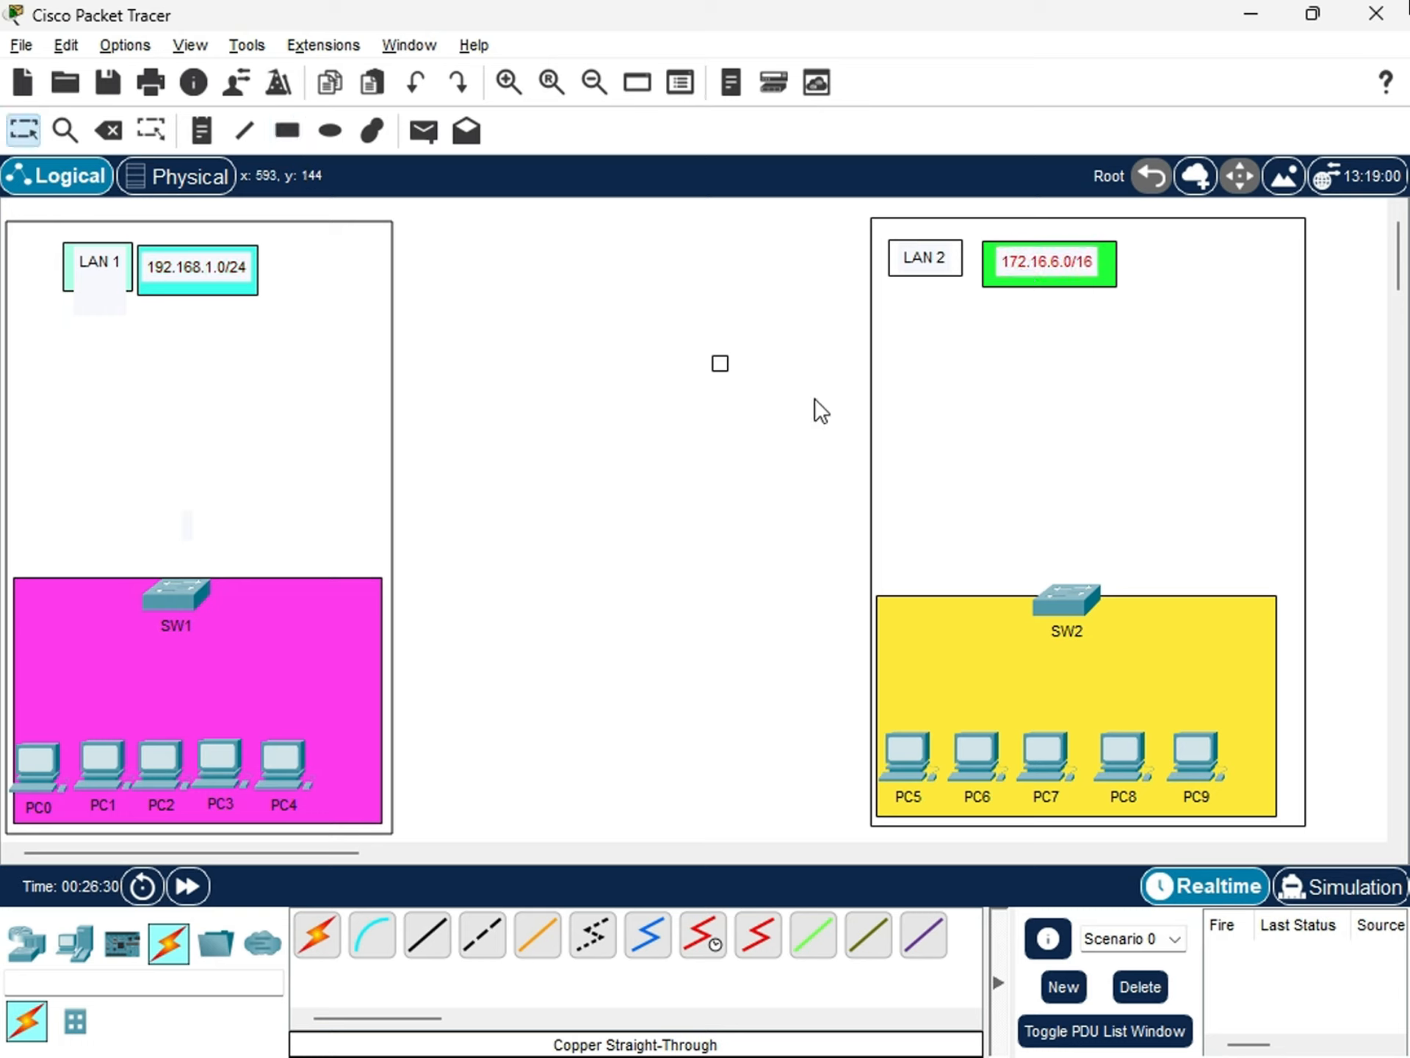
{"action": "left_click", "coordinate": [1043, 258]}
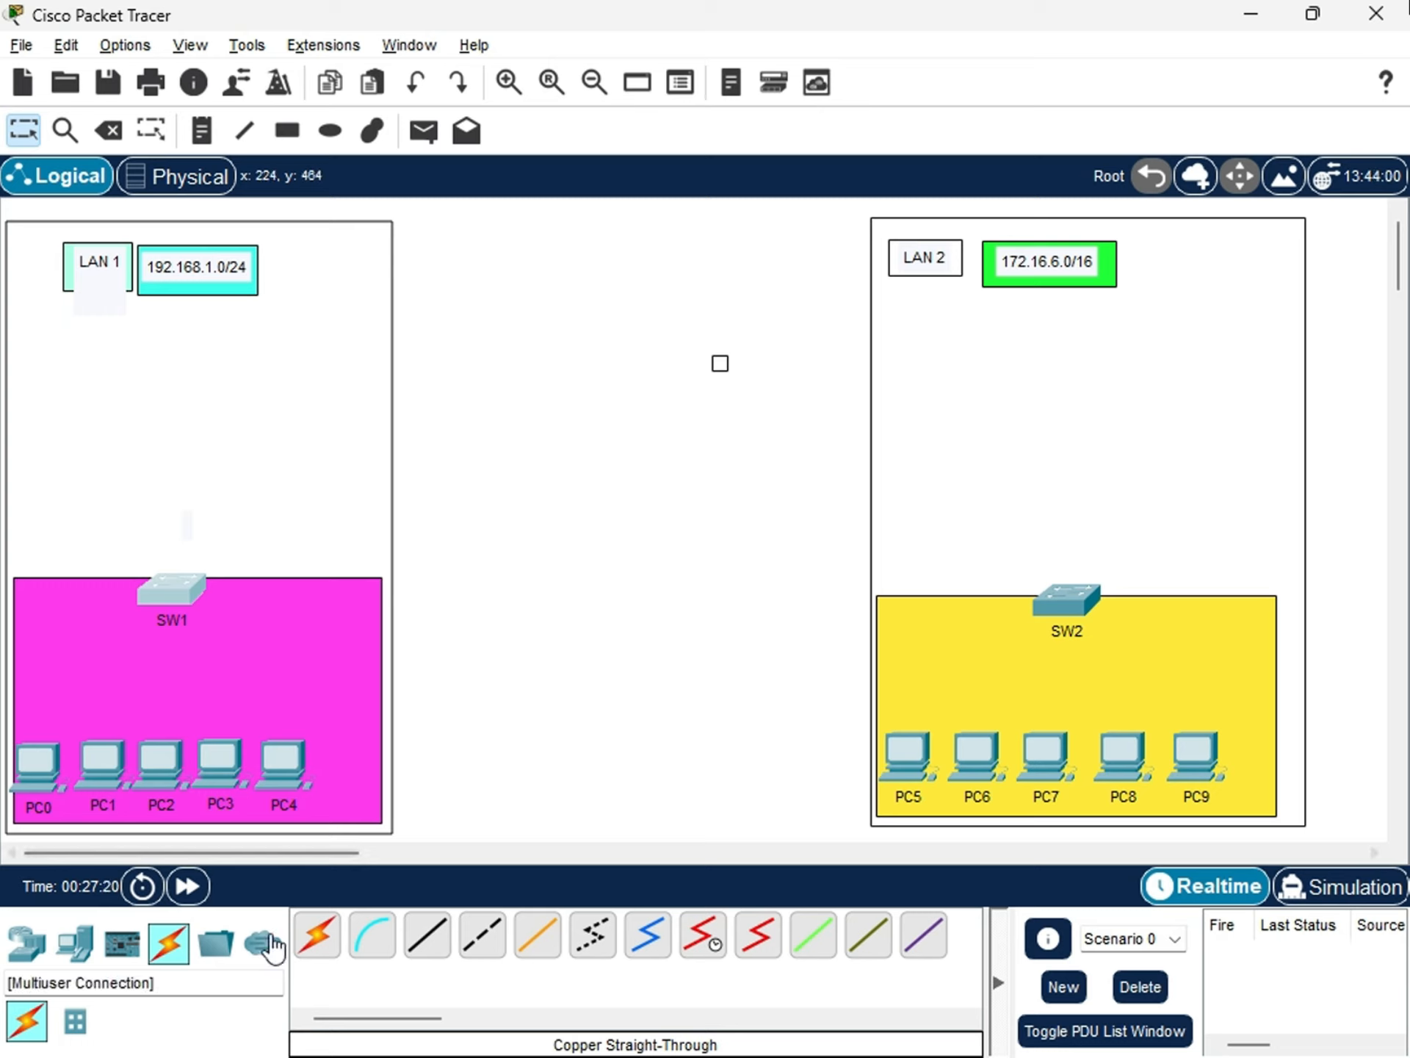
Add the note "Static ip addressing" beside the 192.168.1.0/24 label in the LAN 1 area.
{"action": "double_click", "coordinate": [200, 278]}
{"action": "left_click", "coordinate": [202, 132]}
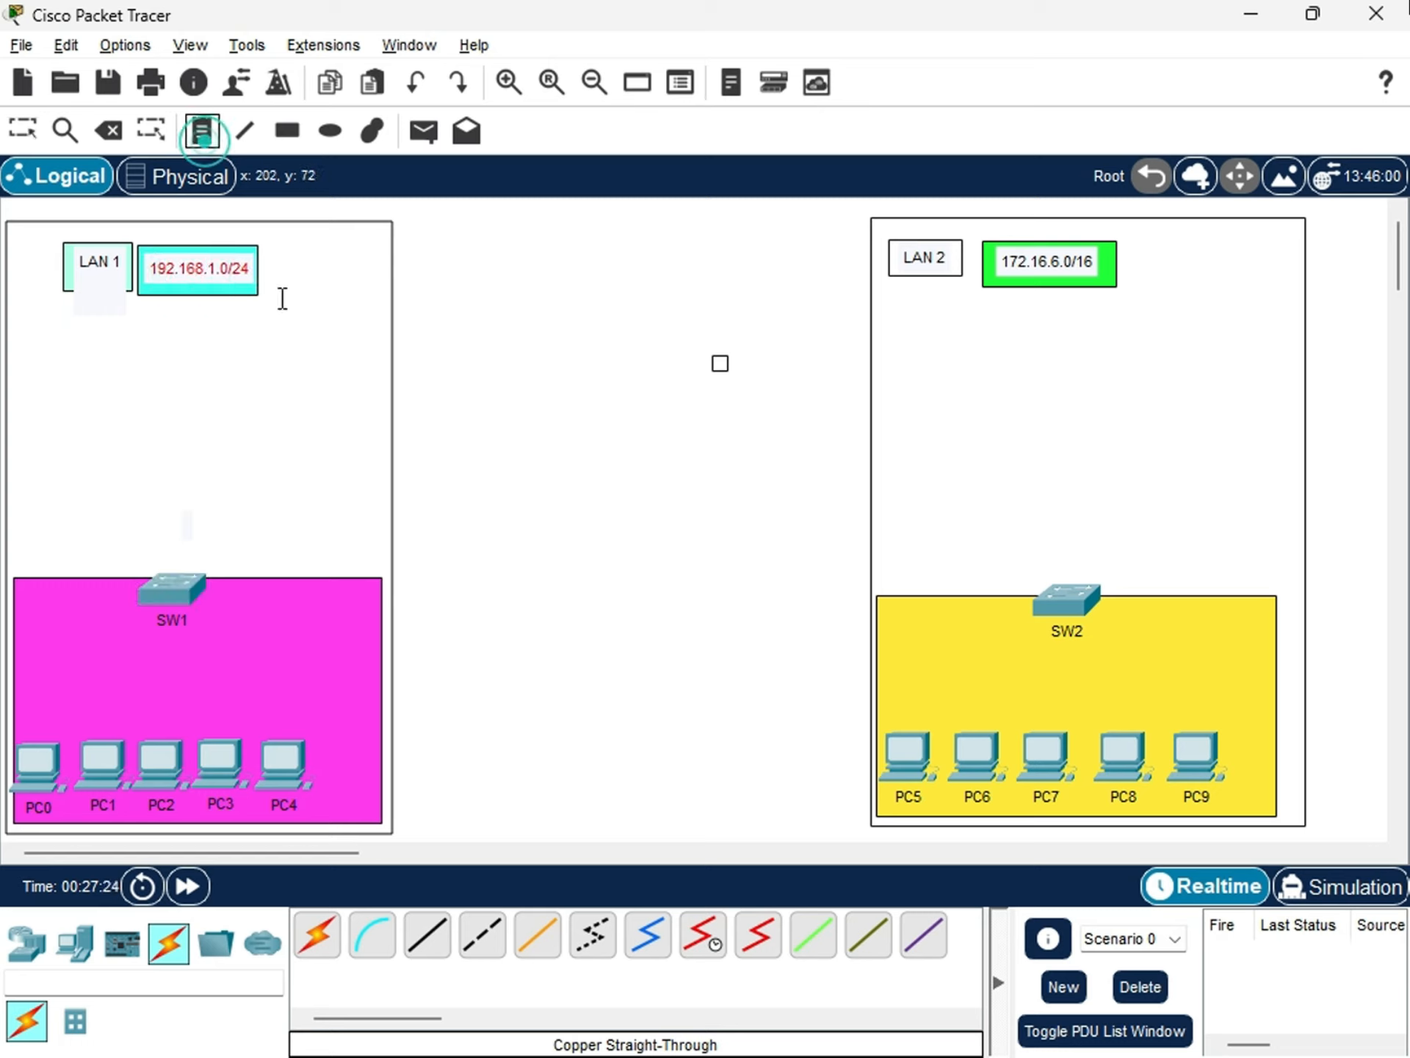
{"action": "left_click", "coordinate": [275, 272]}
{"action": "left_click", "coordinate": [276, 268]}
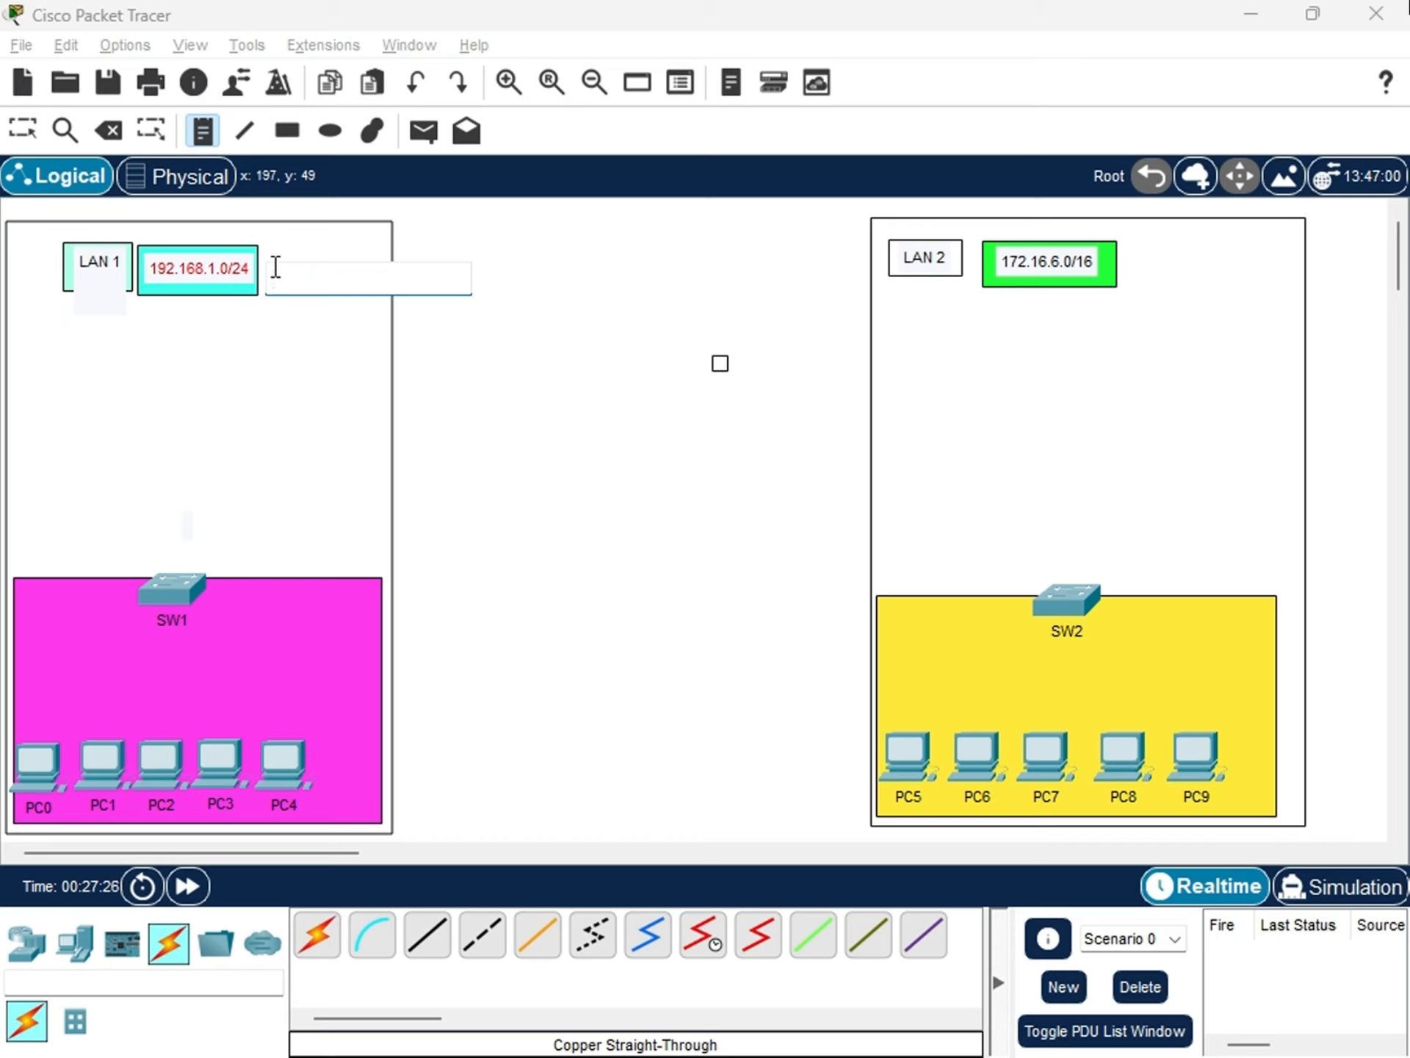
{"action": "type", "text": "Static"}
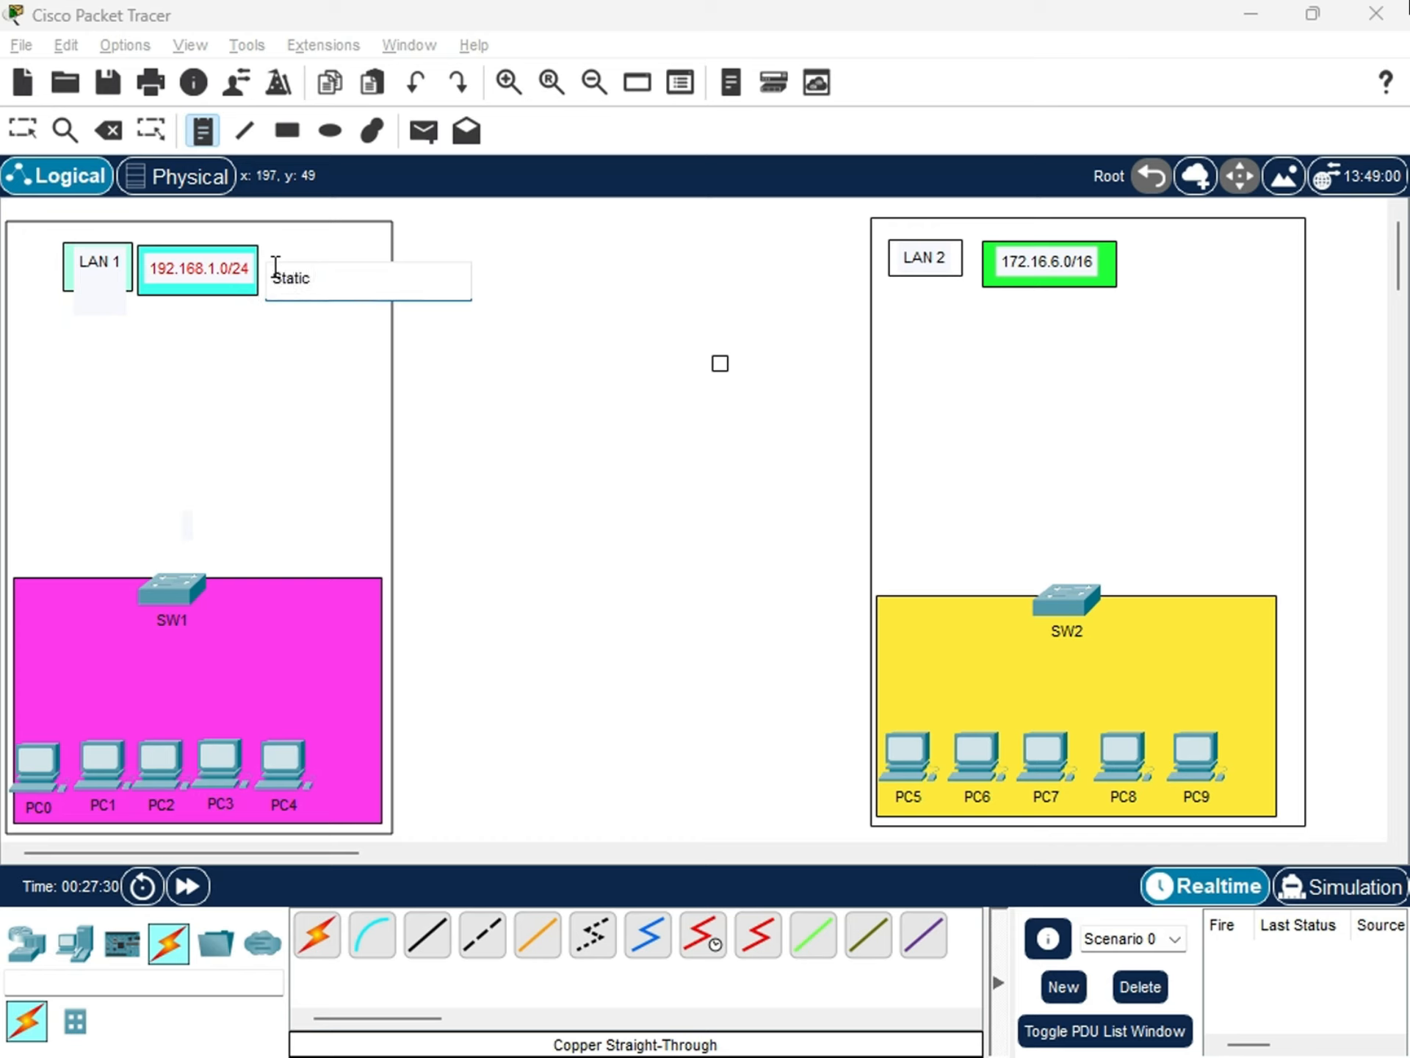
{"action": "type", "text": " ip addressing"}
{"action": "key", "text": "Escape"}
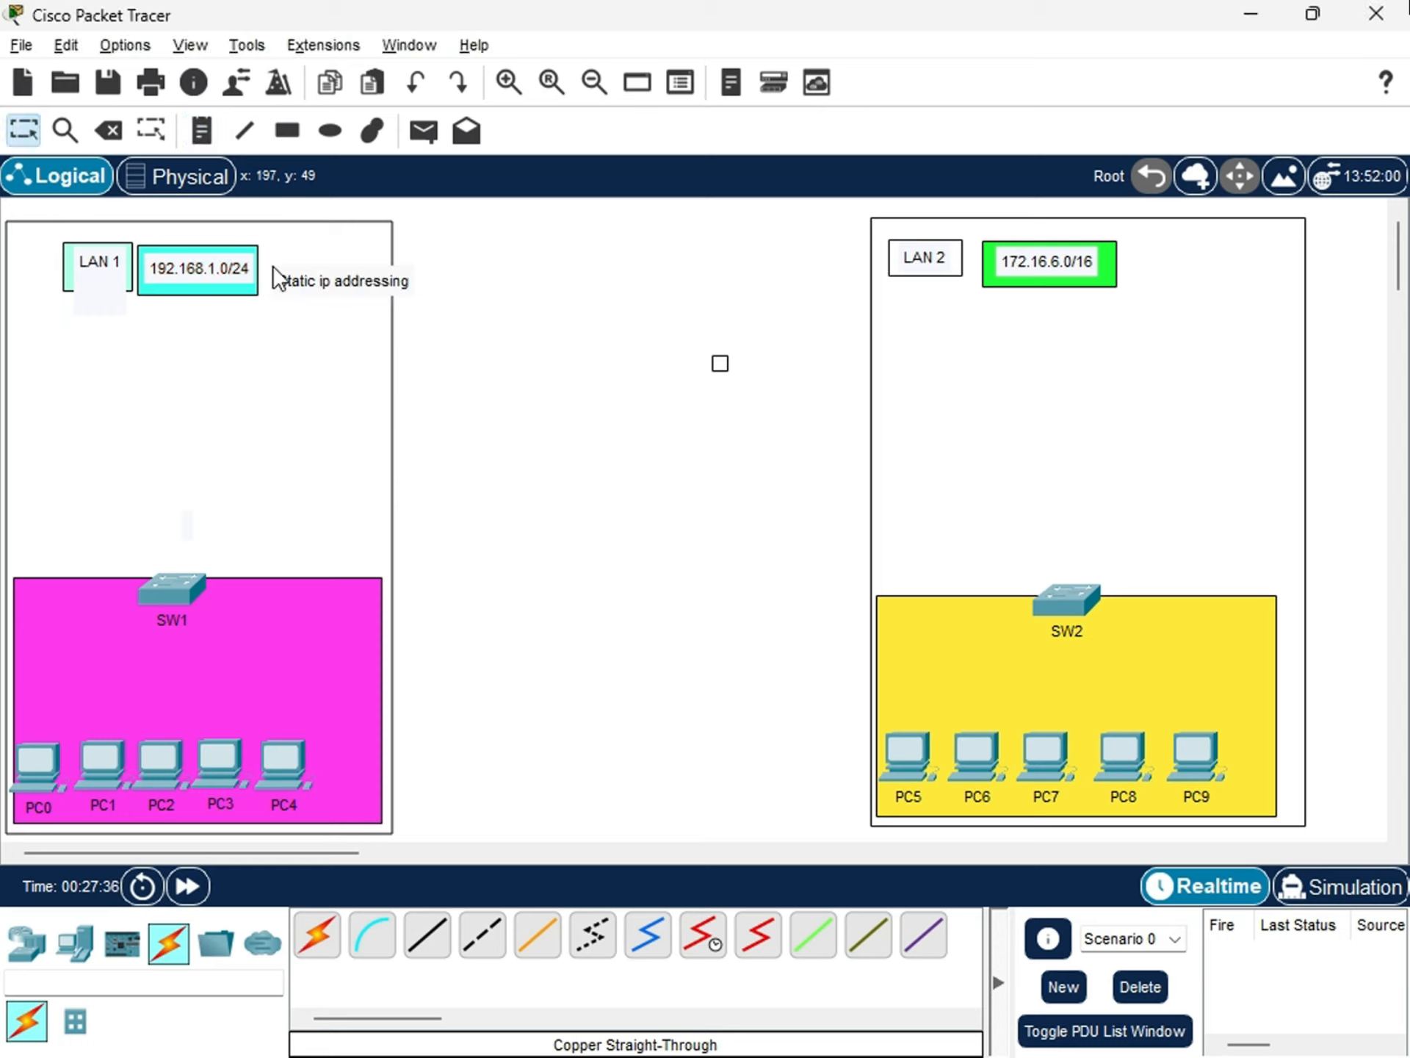
{"action": "double_click", "coordinate": [292, 282]}
{"action": "double_click", "coordinate": [294, 279]}
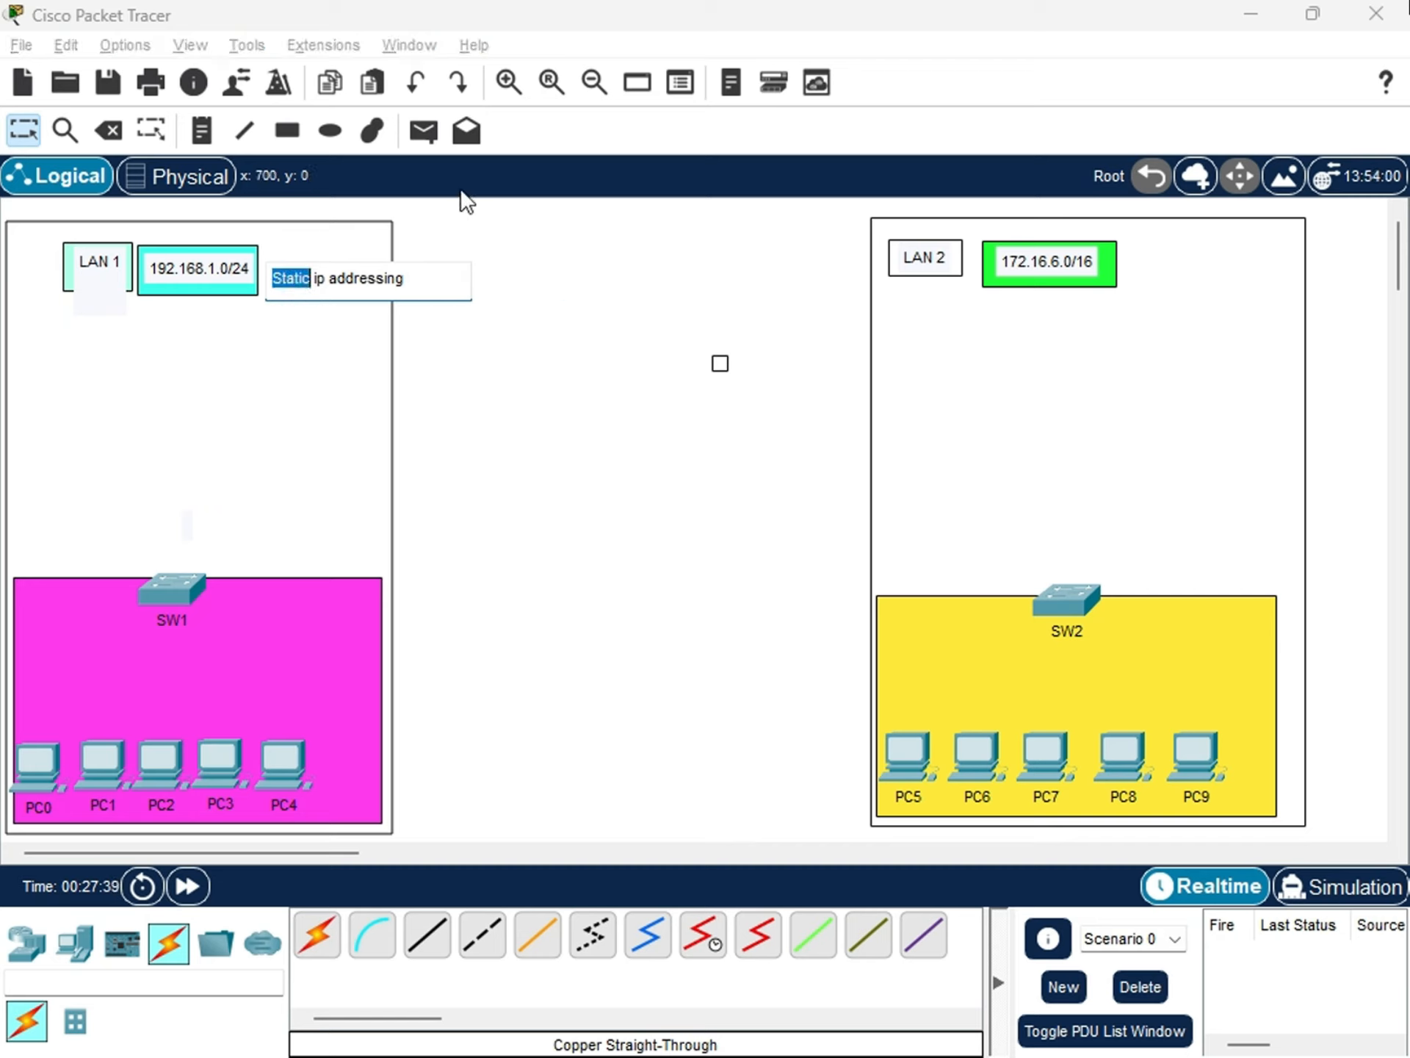
Add the note "DHCP addressing" beside the 172.16.6.0/16 label in the LAN 2 area.
{"action": "left_click", "coordinate": [232, 134]}
{"action": "left_click", "coordinate": [201, 131]}
{"action": "left_click", "coordinate": [1138, 258]}
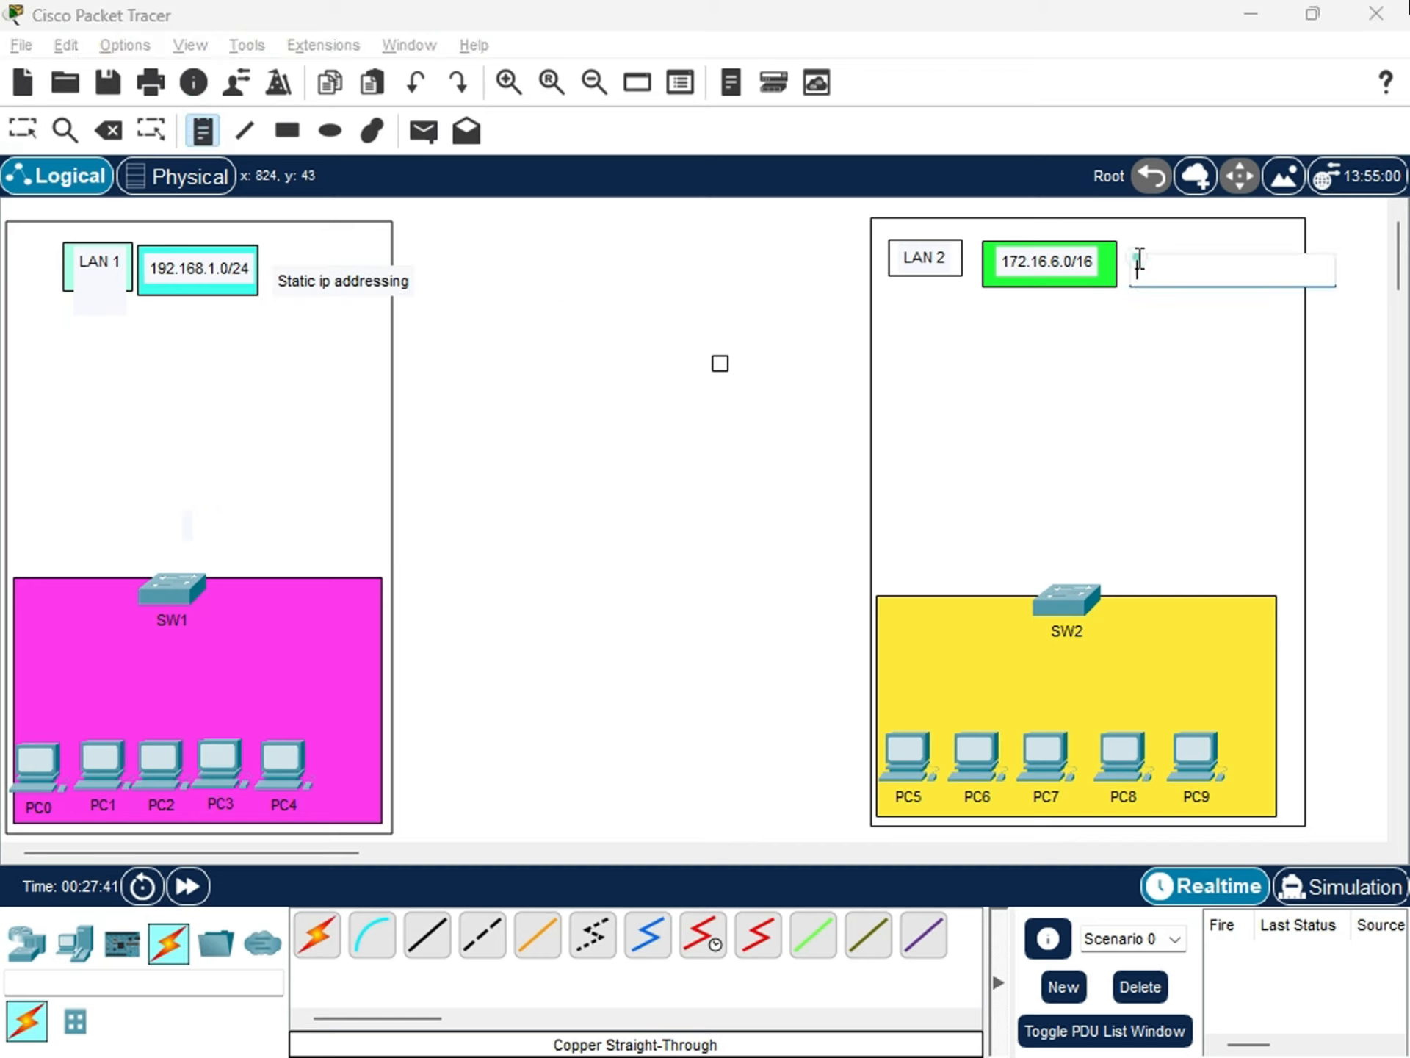
{"action": "type", "text": "DHC"}
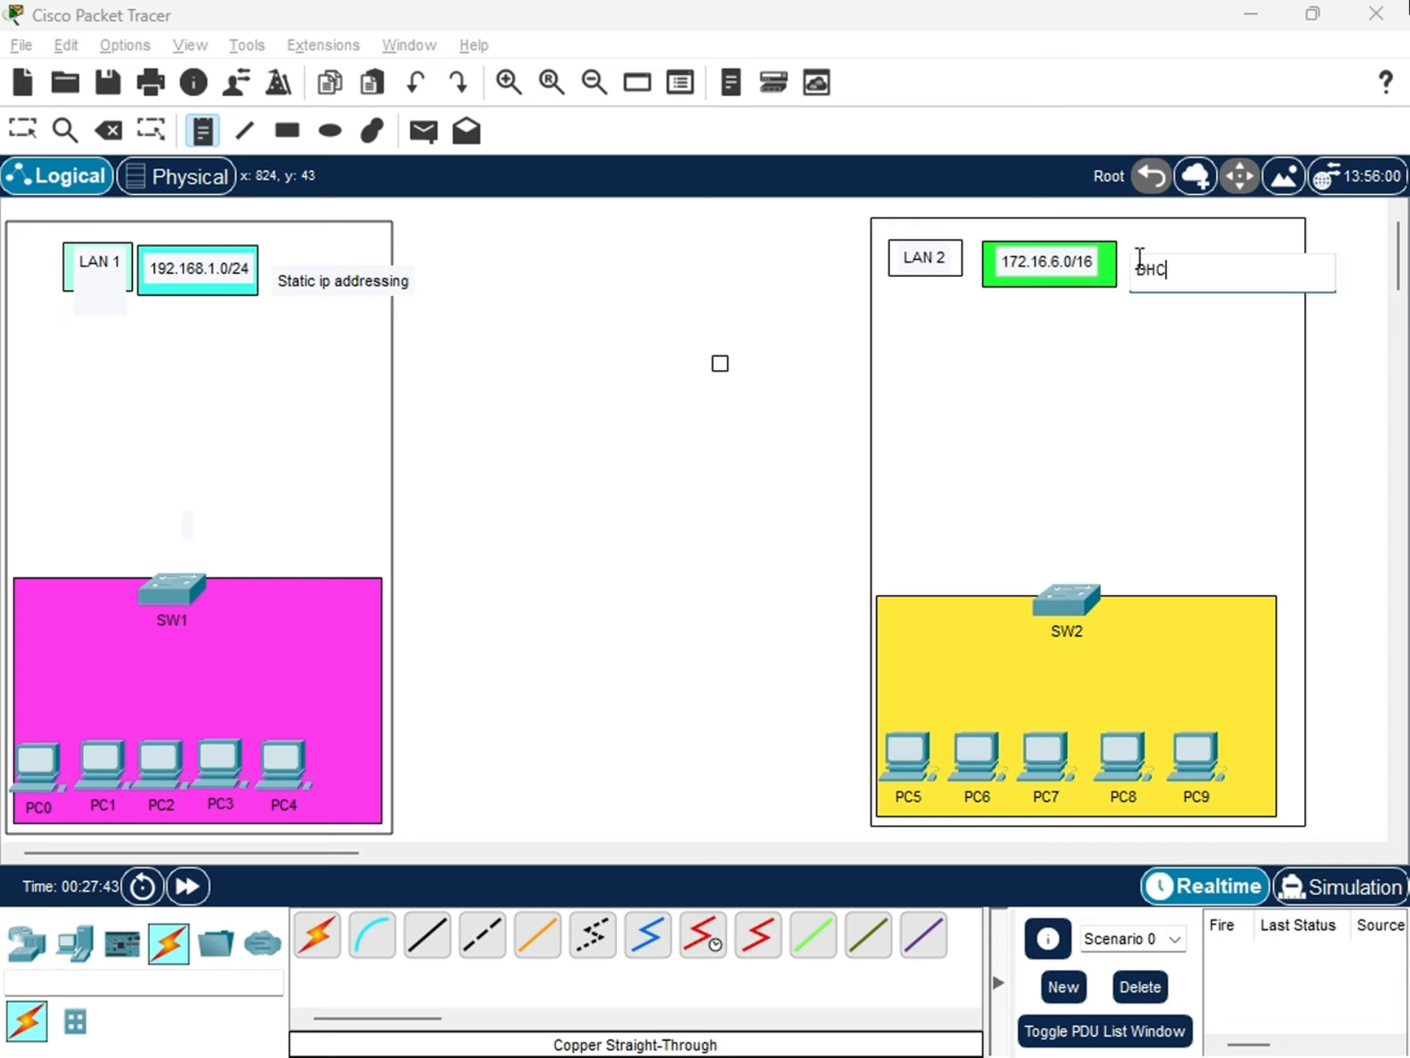
{"action": "type", "text": "P addressing"}
{"action": "key", "text": "Escape"}
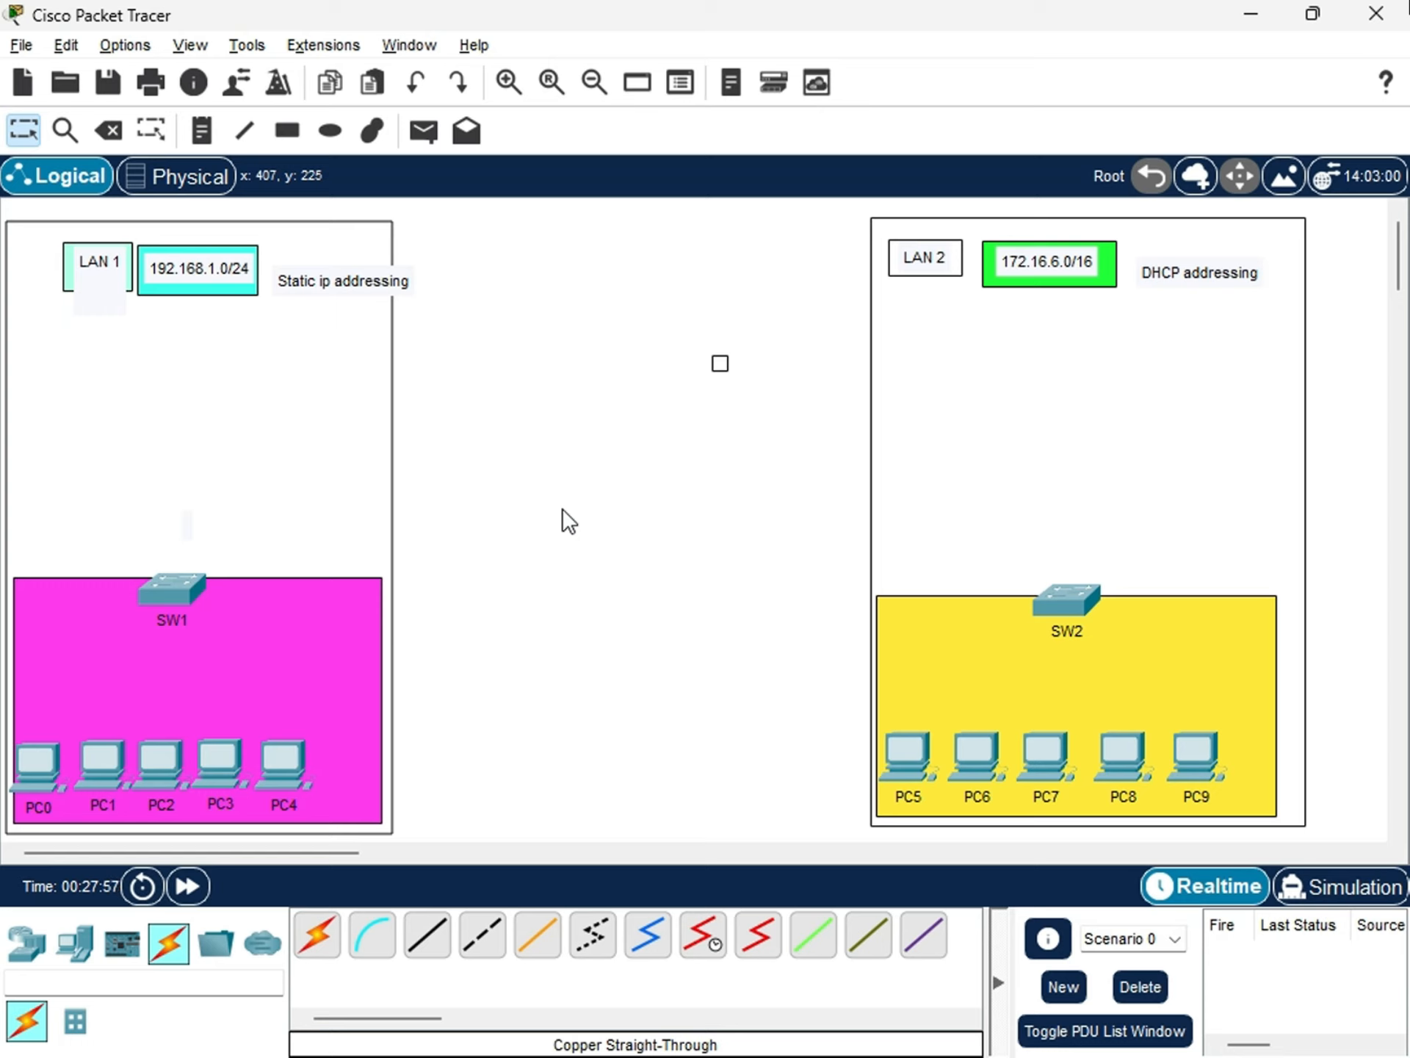
{"action": "right_click", "coordinate": [491, 486], "text": "ctrl+shift"}
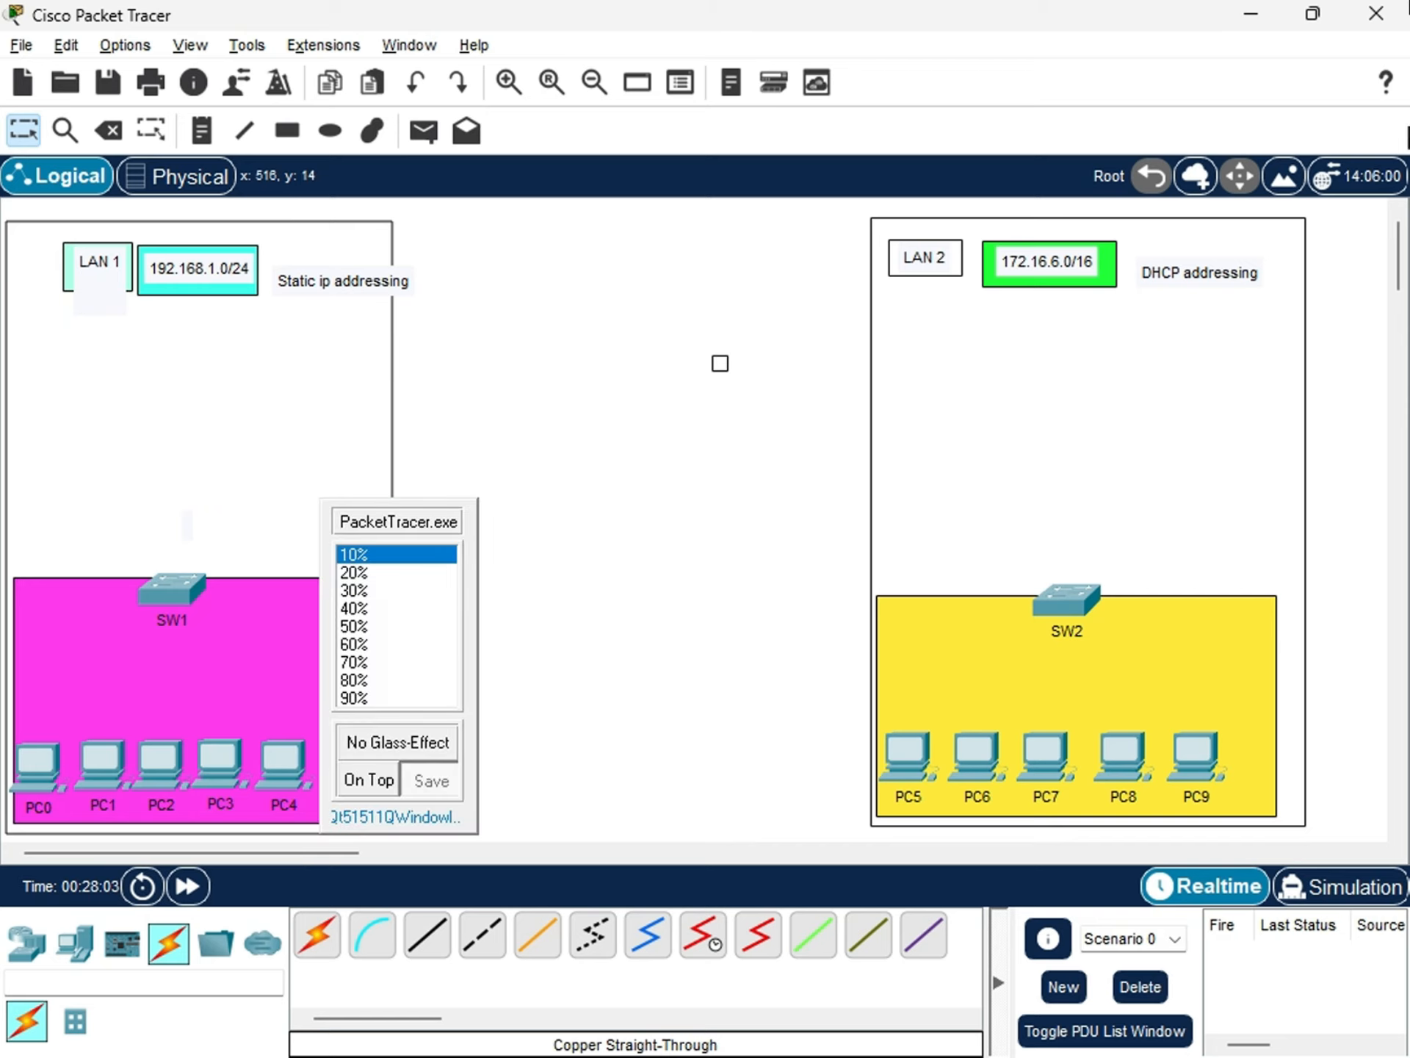
{"action": "left_click", "coordinate": [570, 614]}
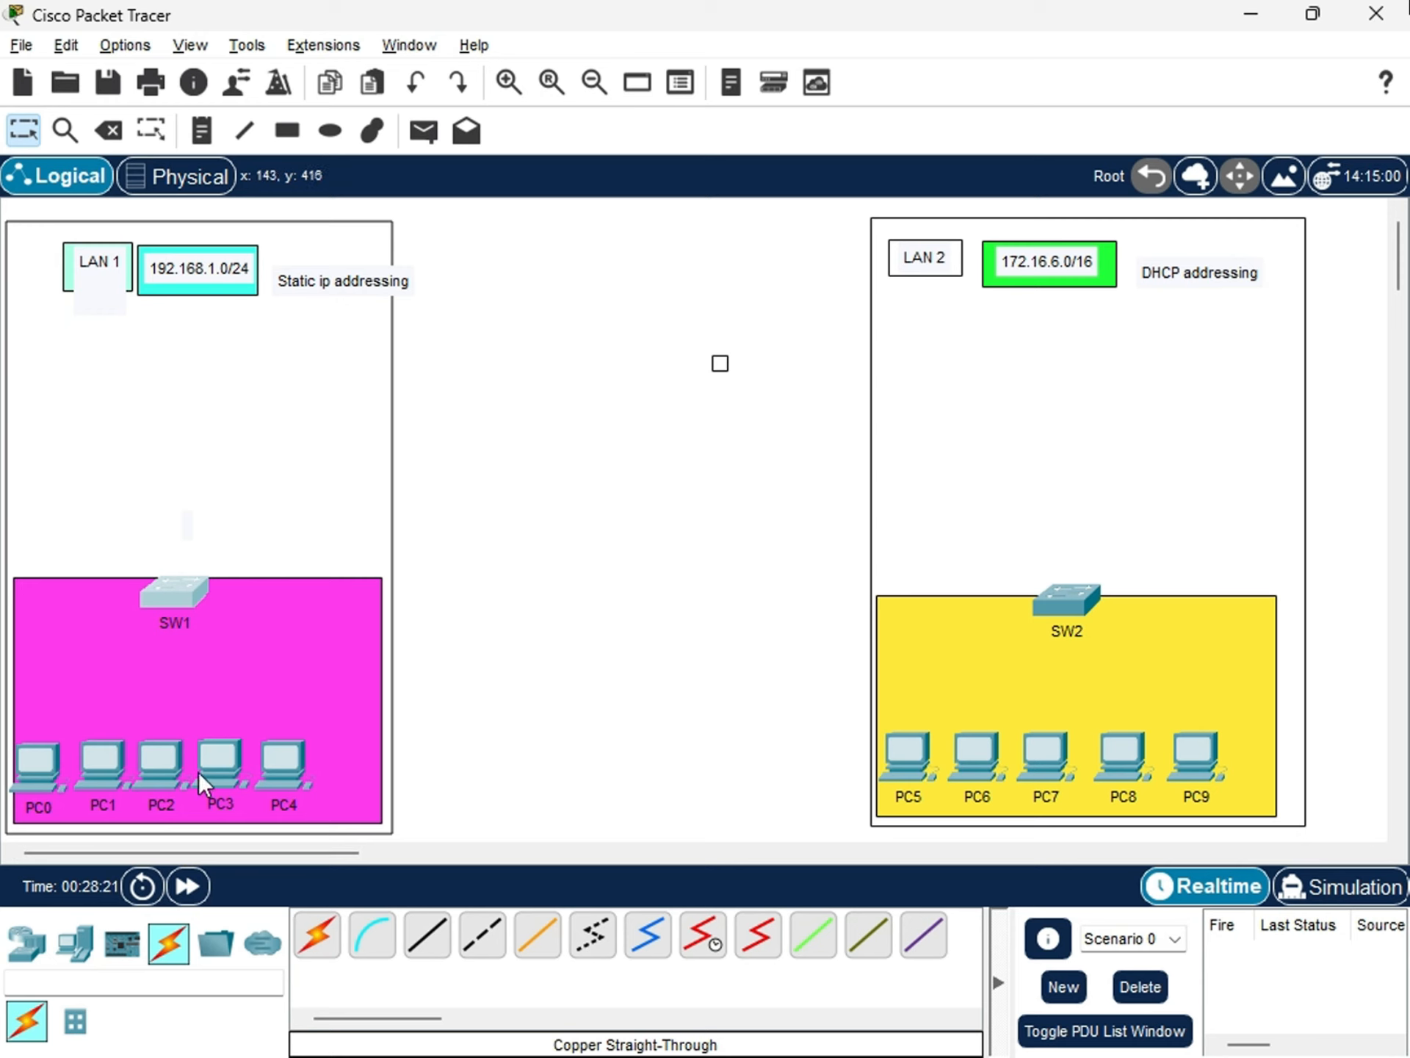
Open PC0 and look at its IP configuration and the ports in its physical device view.
{"action": "left_click", "coordinate": [33, 767]}
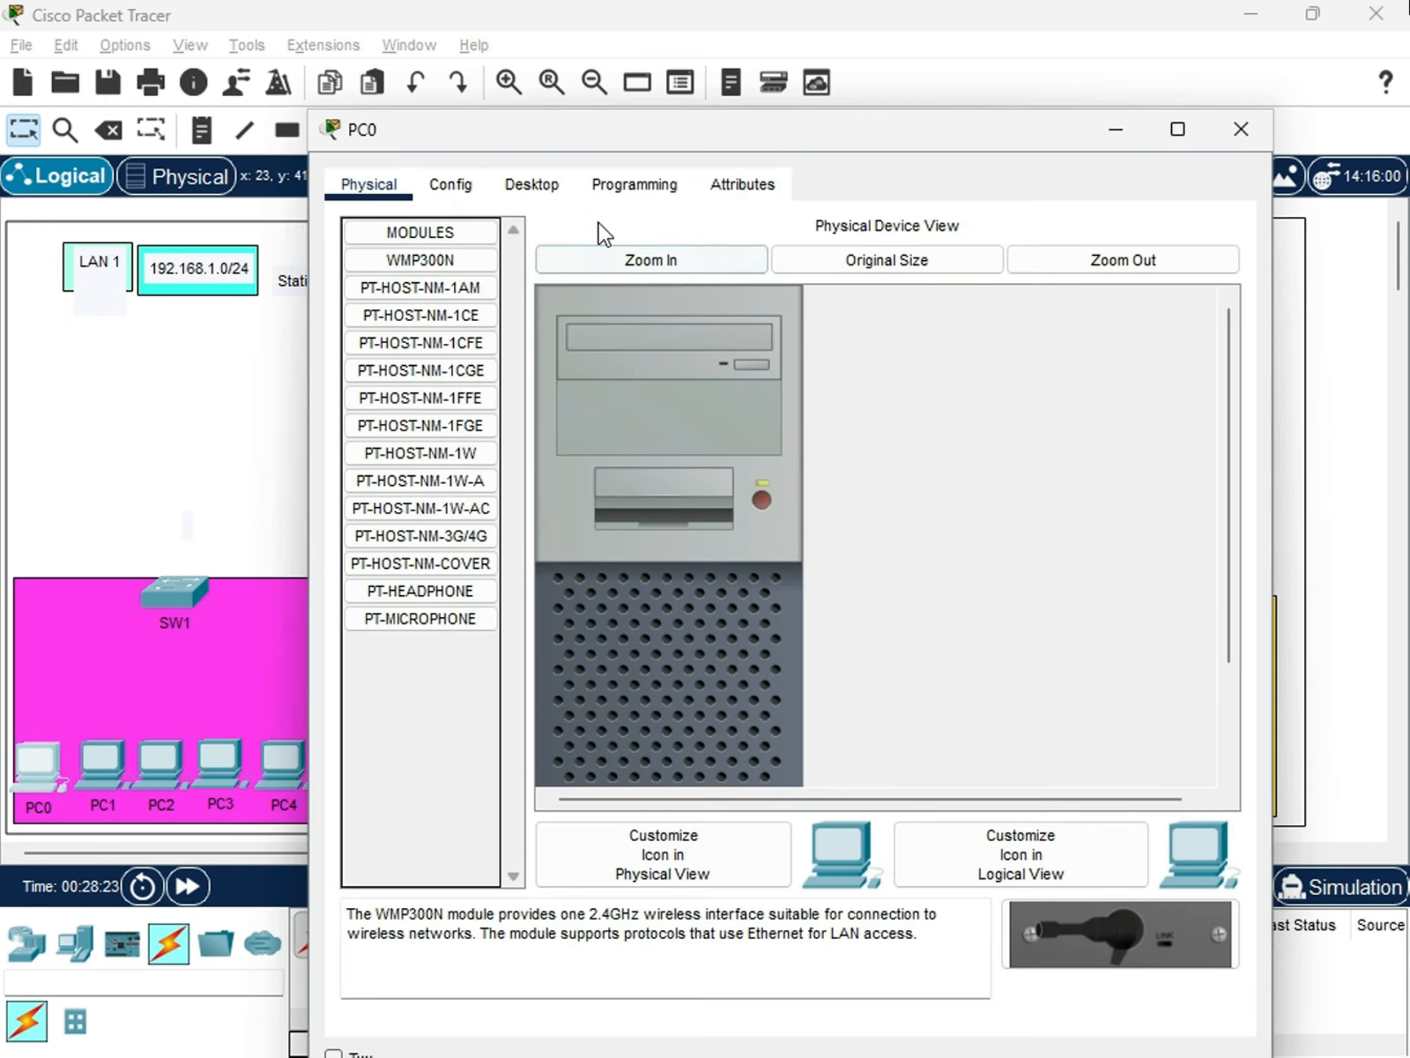
{"action": "left_click", "coordinate": [539, 185]}
{"action": "left_click", "coordinate": [418, 323]}
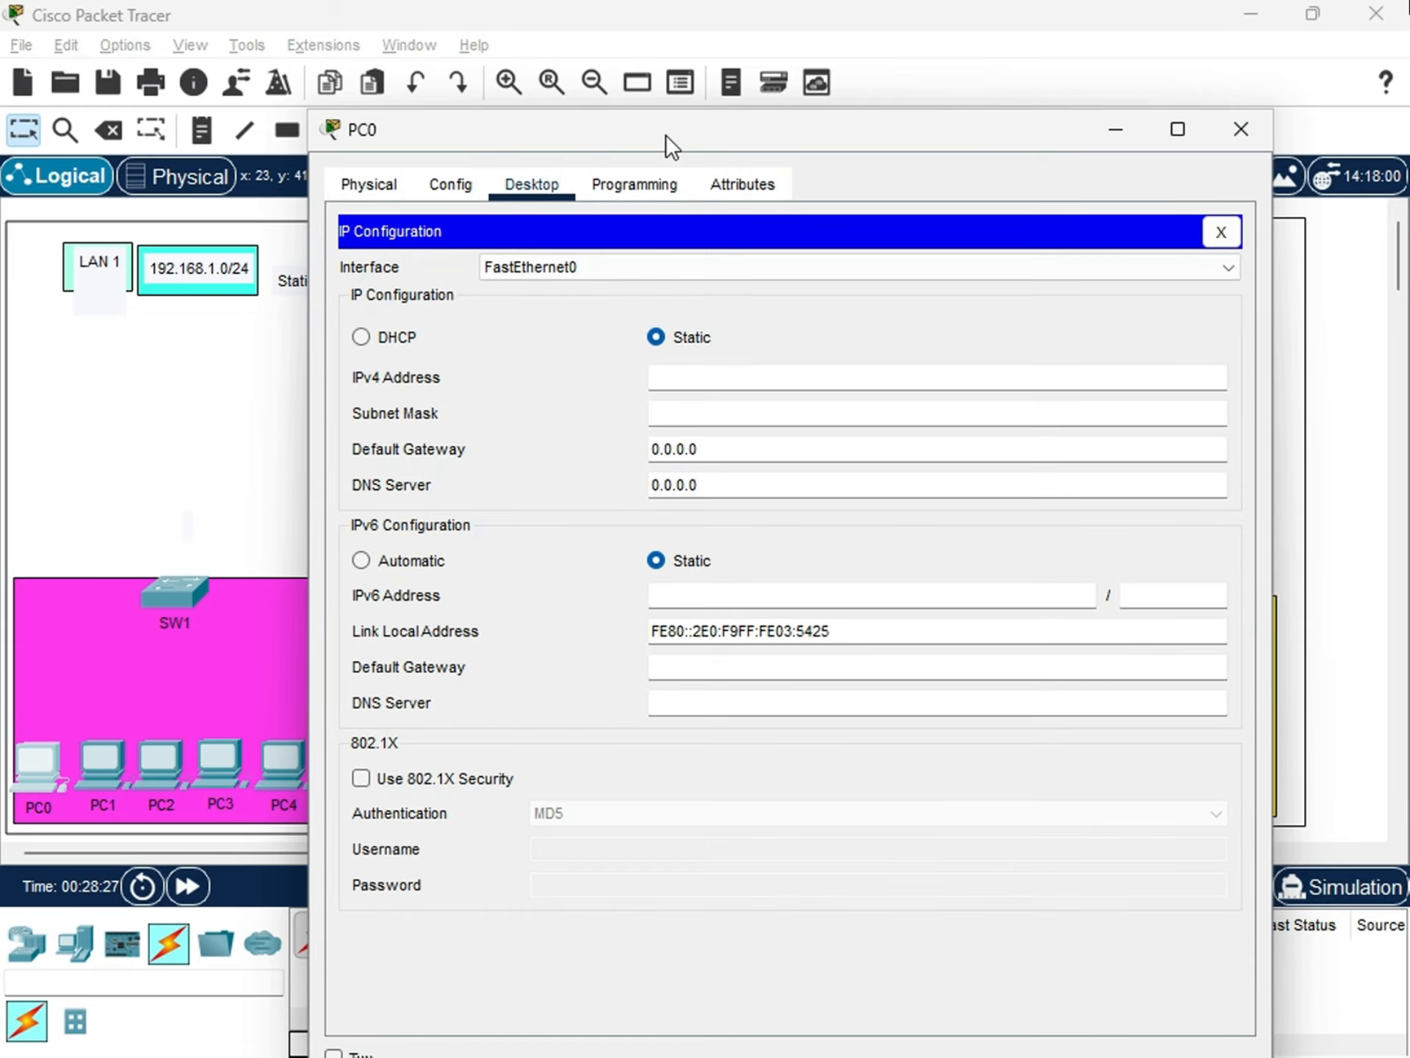
{"action": "left_click_drag", "start_coordinate": [666, 134], "coordinate": [827, 119]}
{"action": "left_click", "coordinate": [551, 170]}
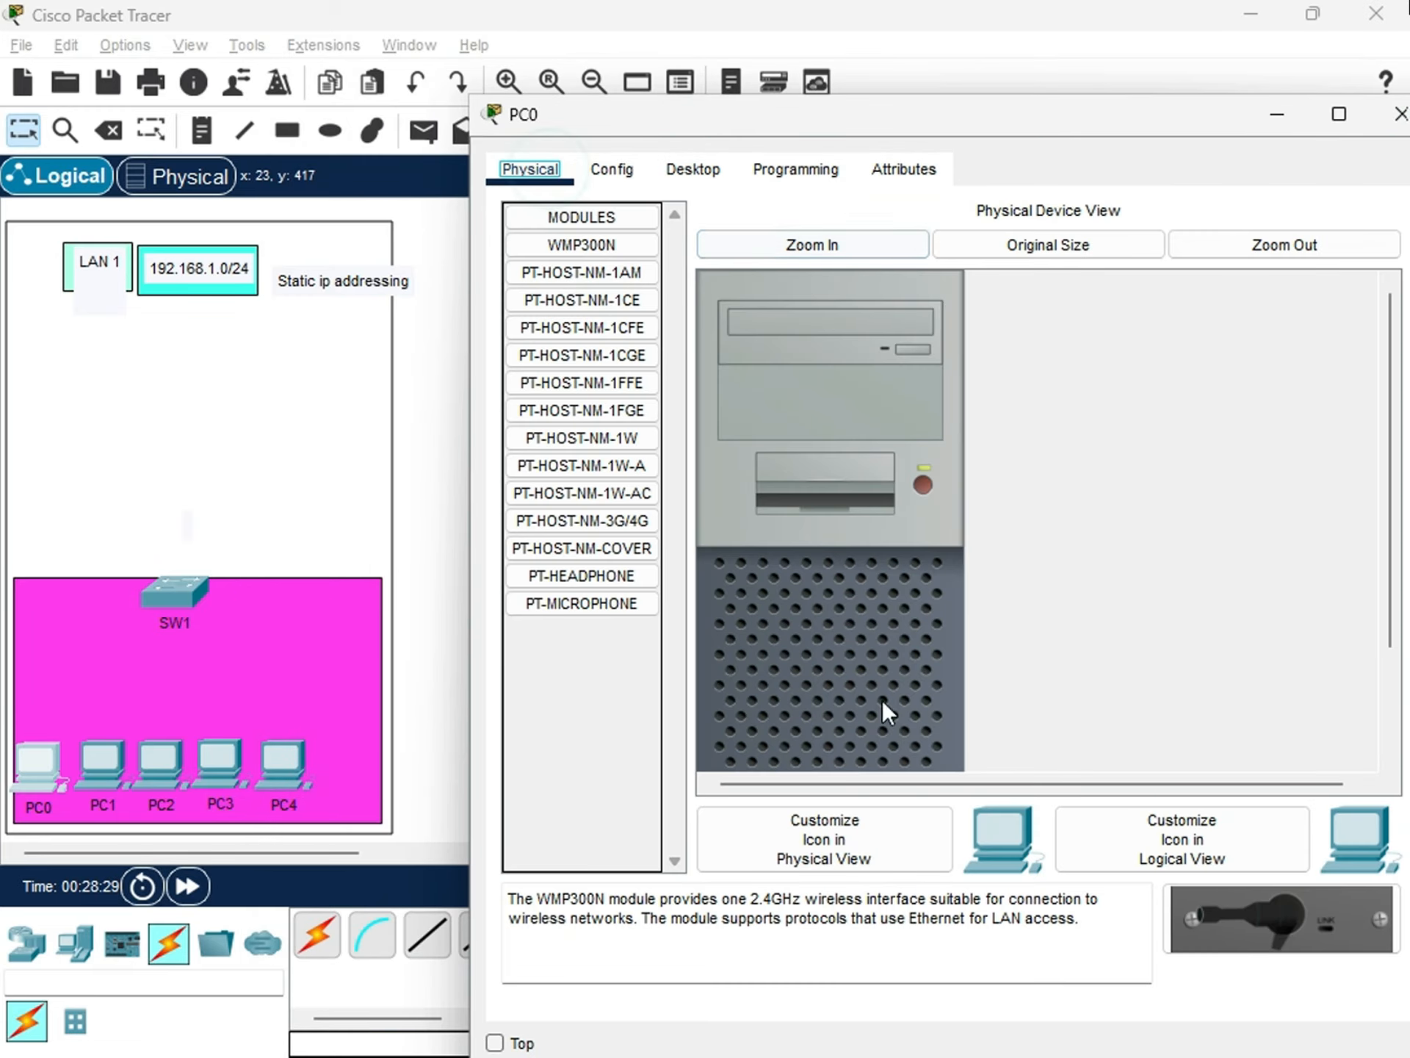
{"action": "scroll", "coordinate": [947, 661], "scroll_direction": "down", "scroll_amount": 3}
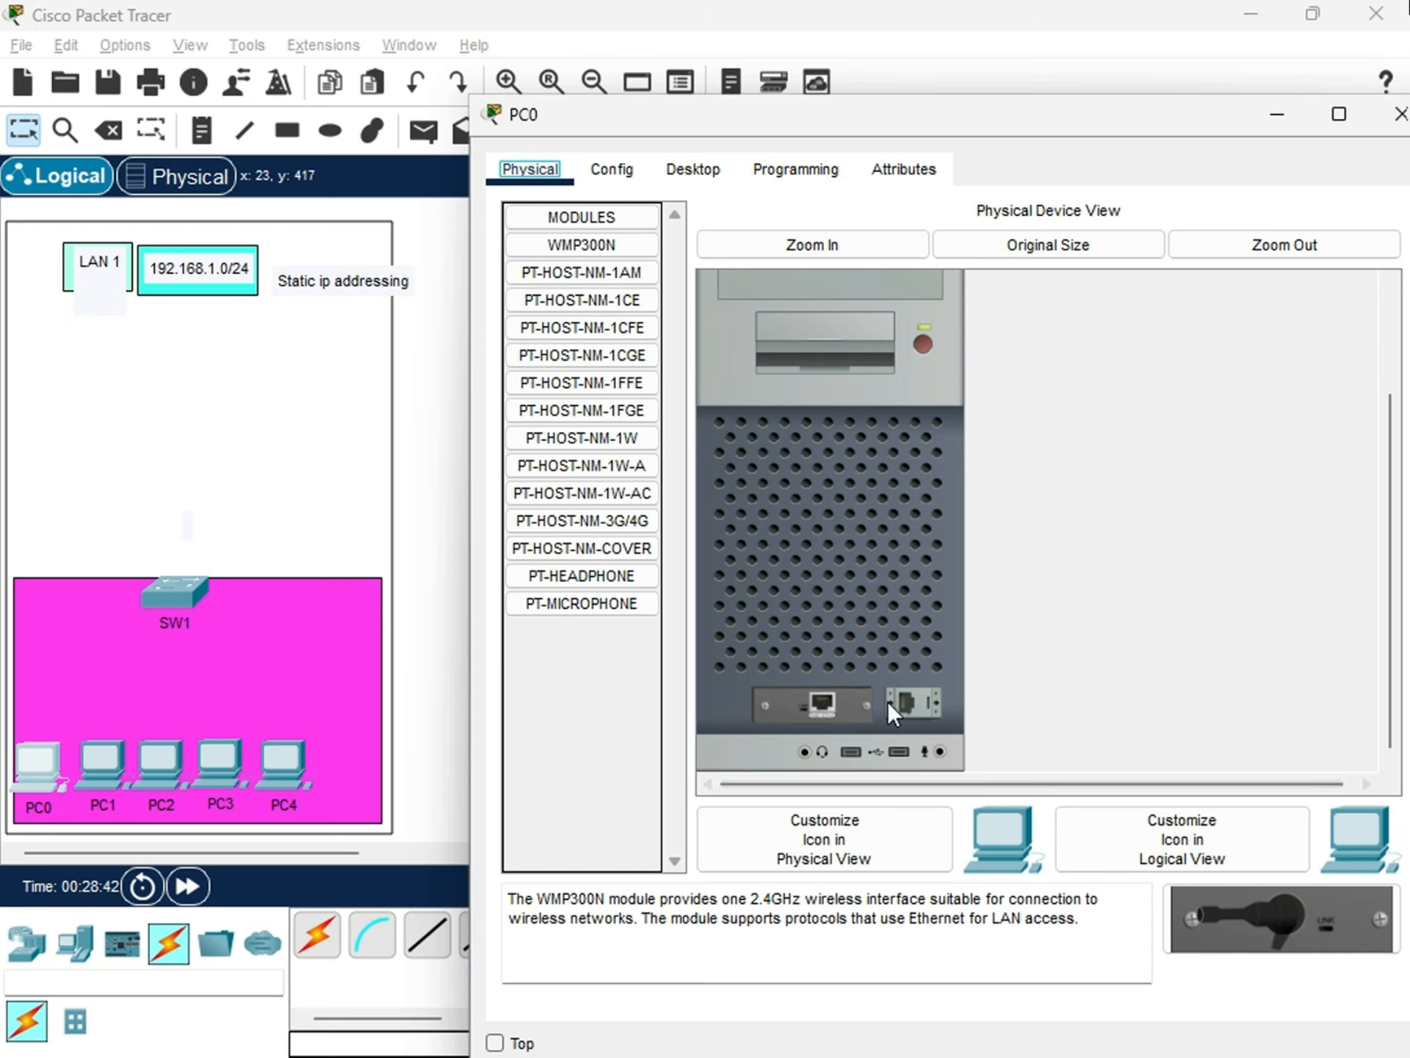
{"action": "scroll", "coordinate": [887, 700], "scroll_direction": "up", "scroll_amount": 2}
Switch PC0's power off and back on in its physical device view, and close its window.
{"action": "left_click", "coordinate": [923, 486]}
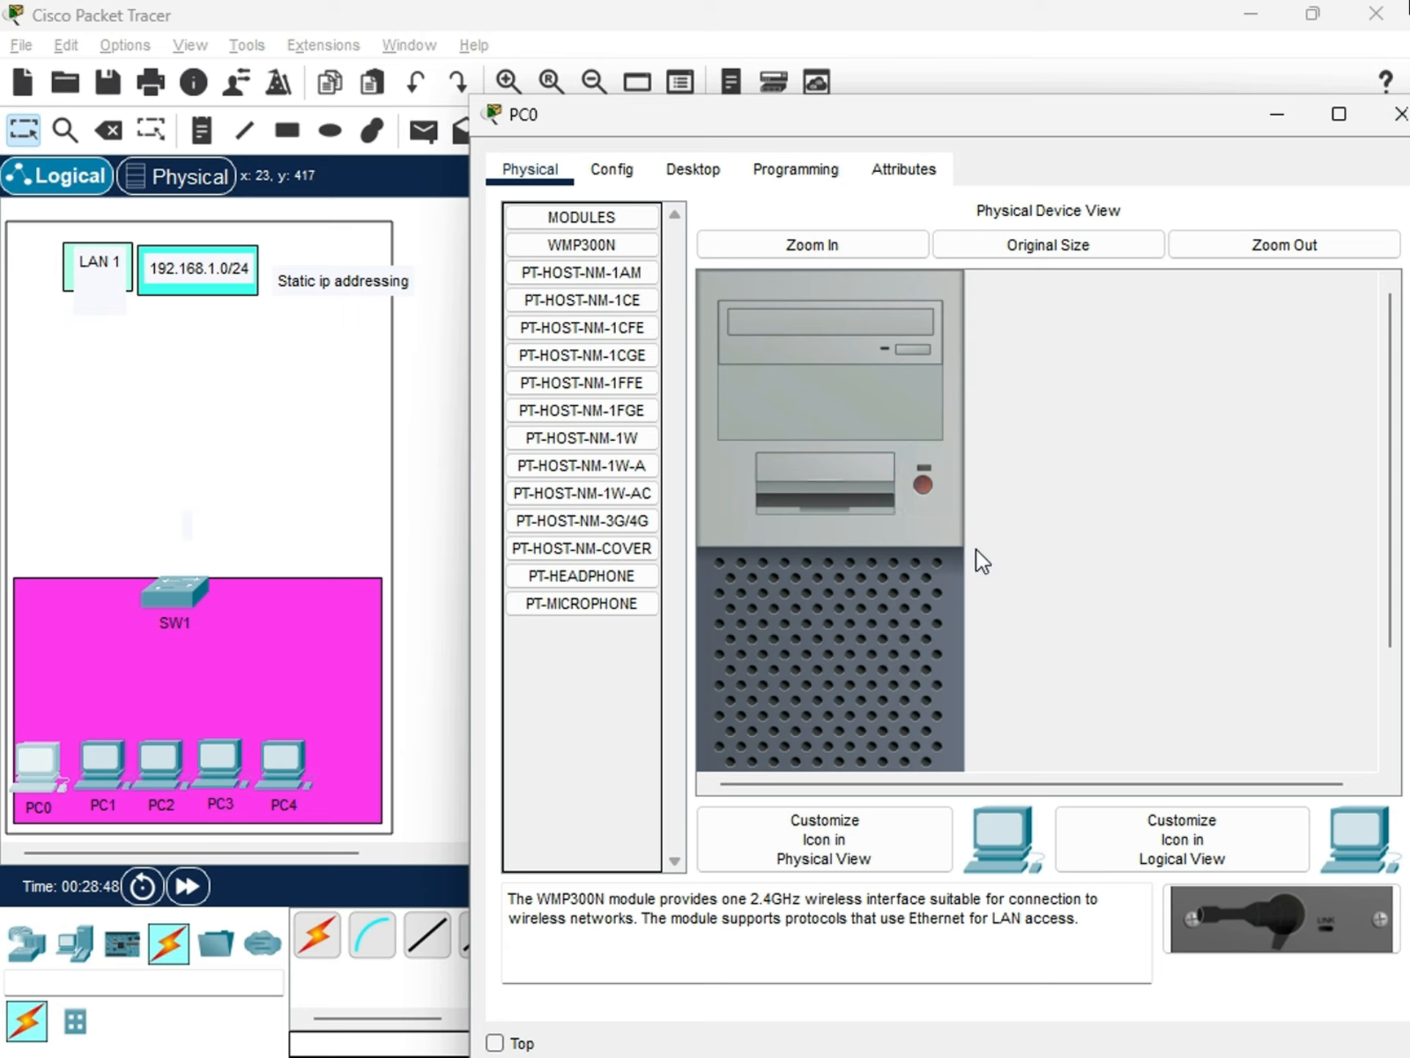
{"action": "scroll", "coordinate": [880, 587], "scroll_direction": "down", "scroll_amount": 2}
{"action": "scroll", "coordinate": [880, 588], "scroll_direction": "up", "scroll_amount": 2}
{"action": "left_click", "coordinate": [925, 484]}
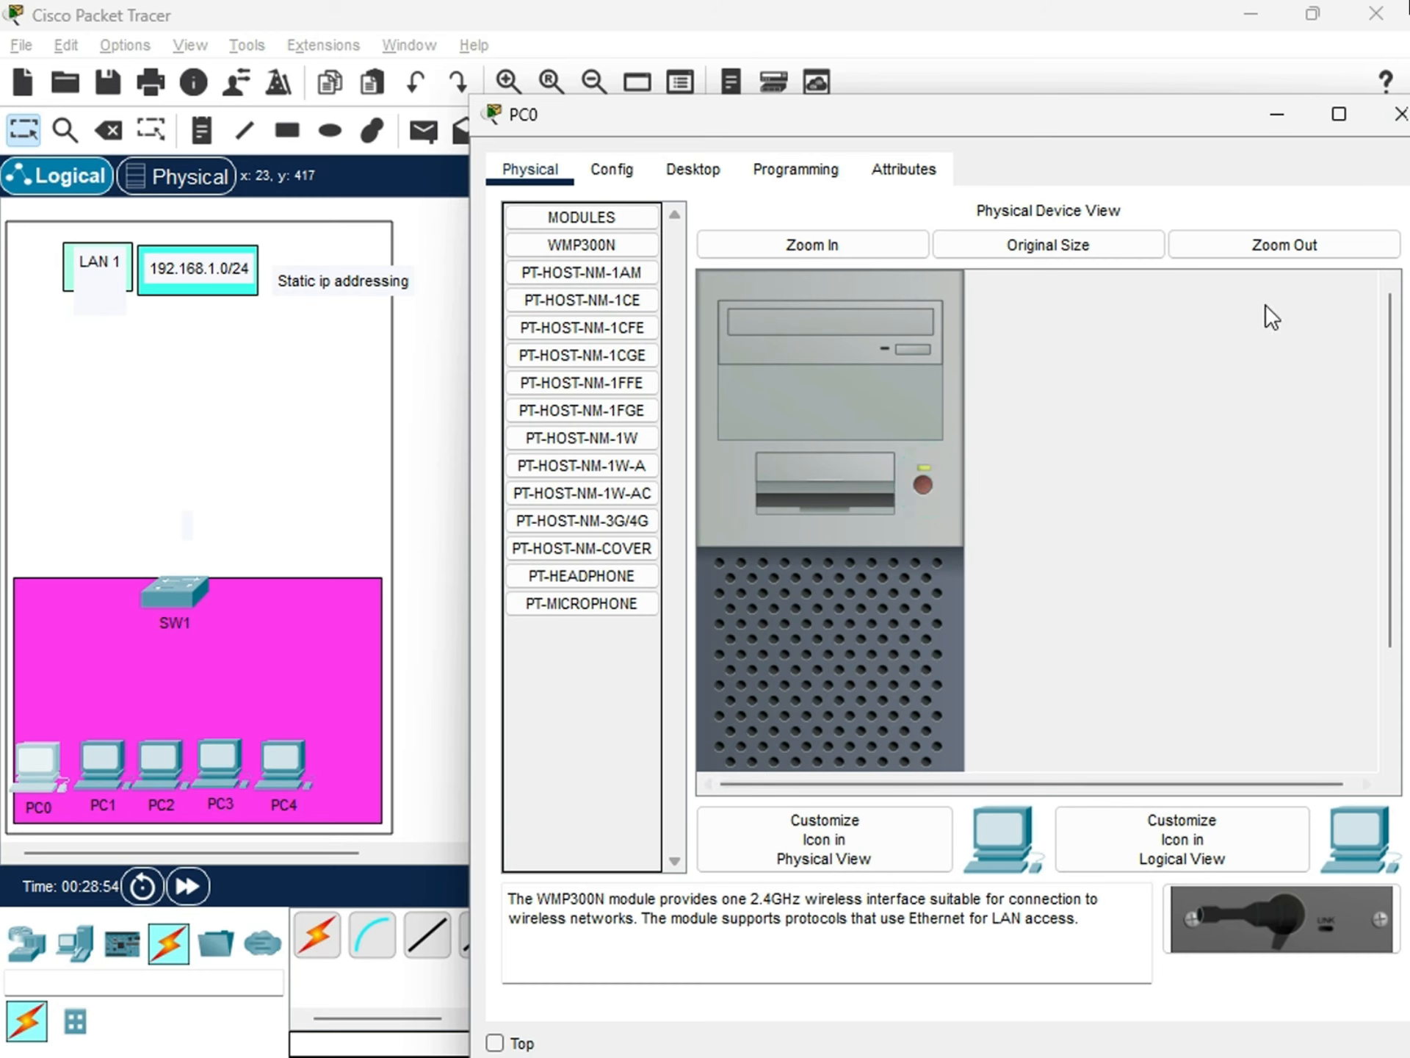
{"action": "left_click", "coordinate": [1399, 114]}
Shift the magenta rectangle slightly down within the LAN 1 outline, and briefly view PC5's physical device view.
{"action": "mouse_move", "coordinate": [72, 735]}
{"action": "left_mouse_down"}
{"action": "mouse_move", "coordinate": [85, 768]}
{"action": "mouse_move", "coordinate": [65, 705]}
{"action": "left_mouse_up"}
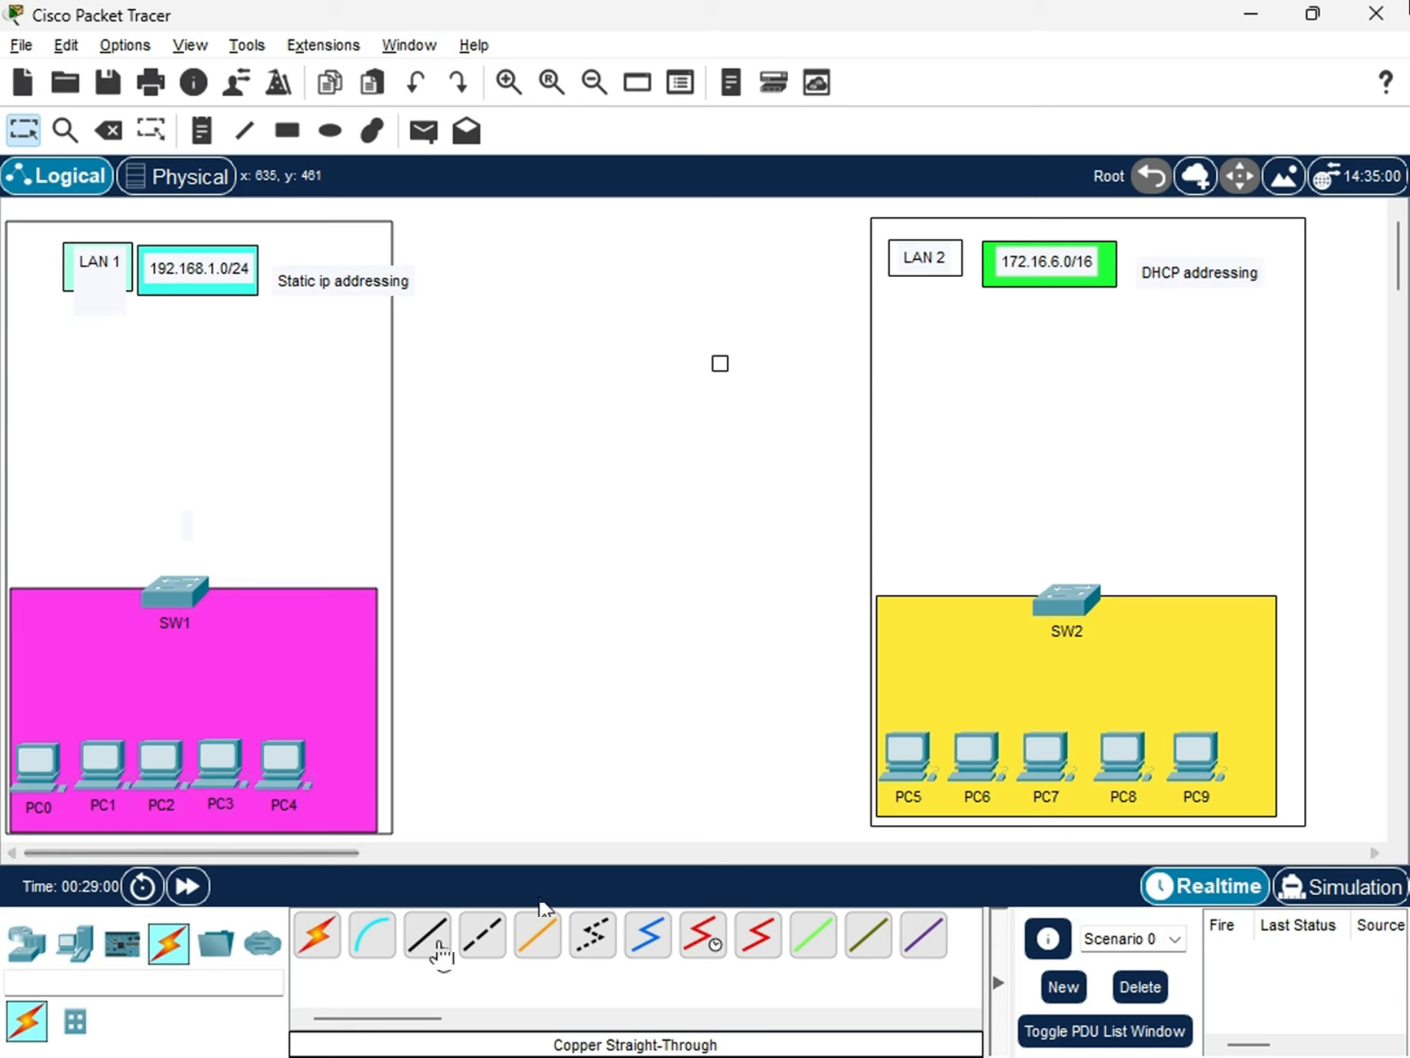
{"action": "left_click", "coordinate": [908, 748]}
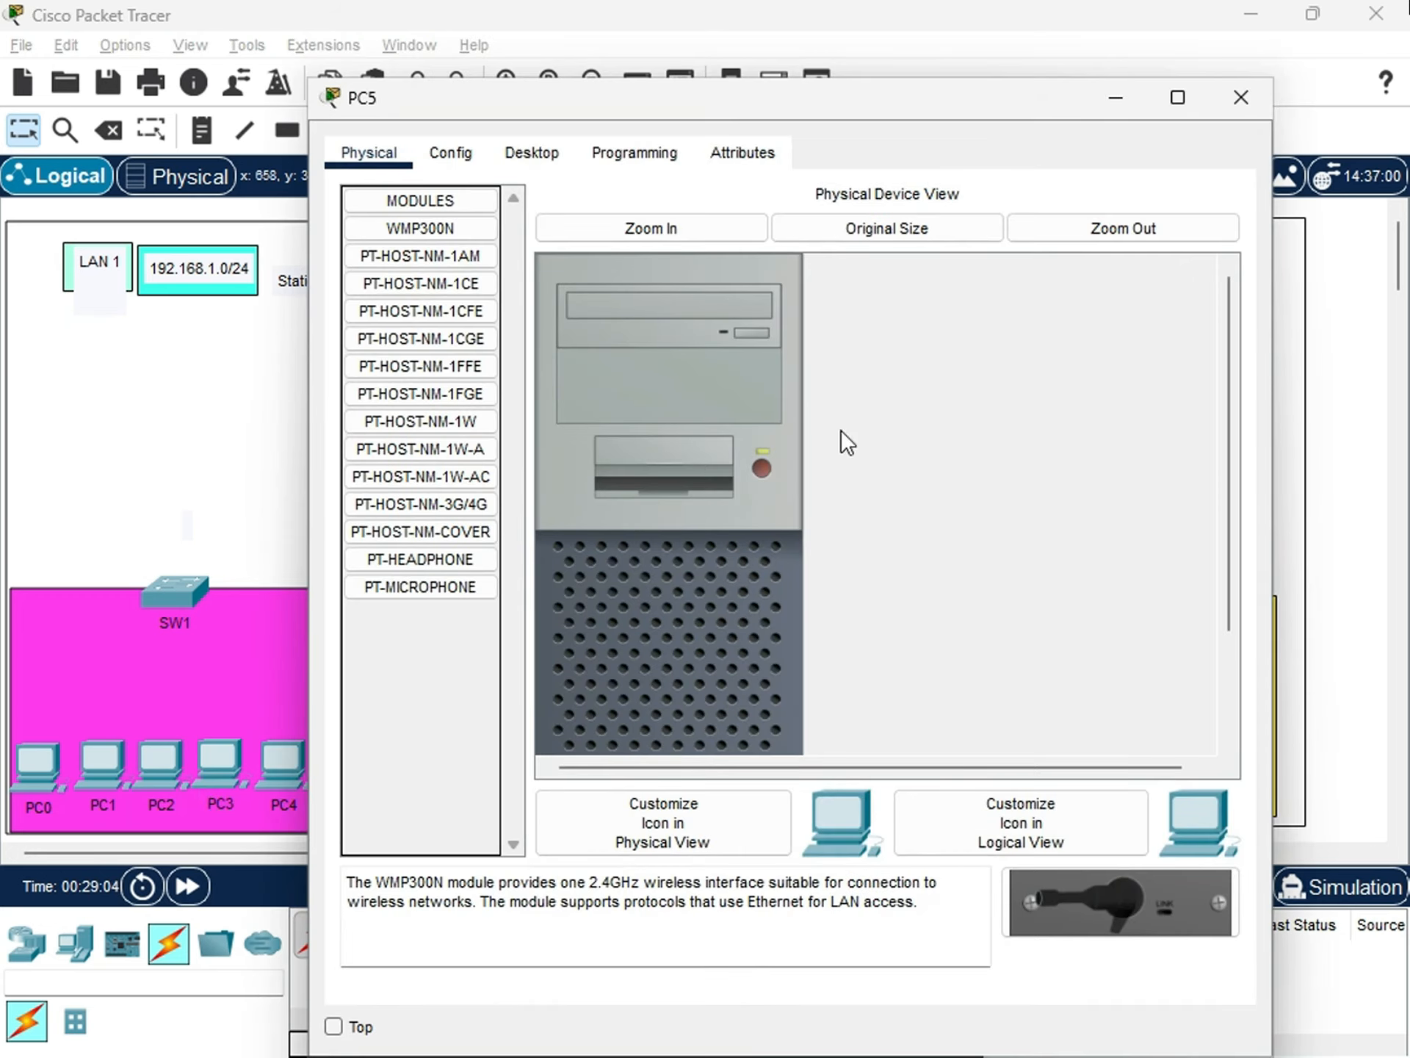
{"action": "left_click", "coordinate": [1241, 97]}
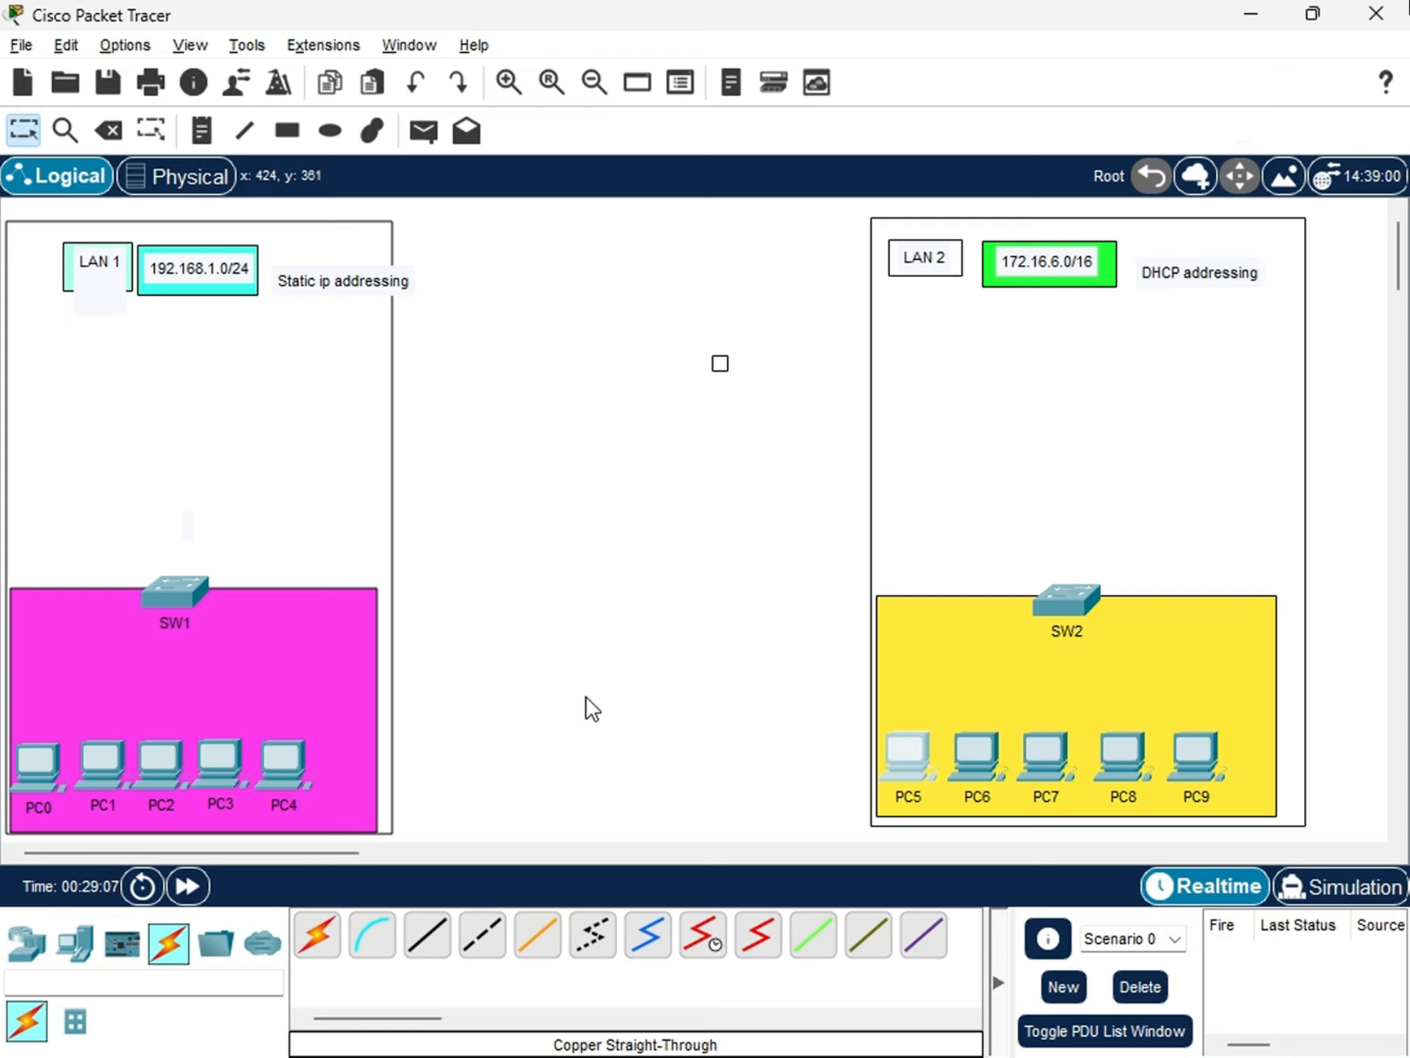
Open PC0's IP configuration and examine its static IPv4 fields, DNS server and IPv6 link local address.
{"action": "left_click", "coordinate": [43, 759]}
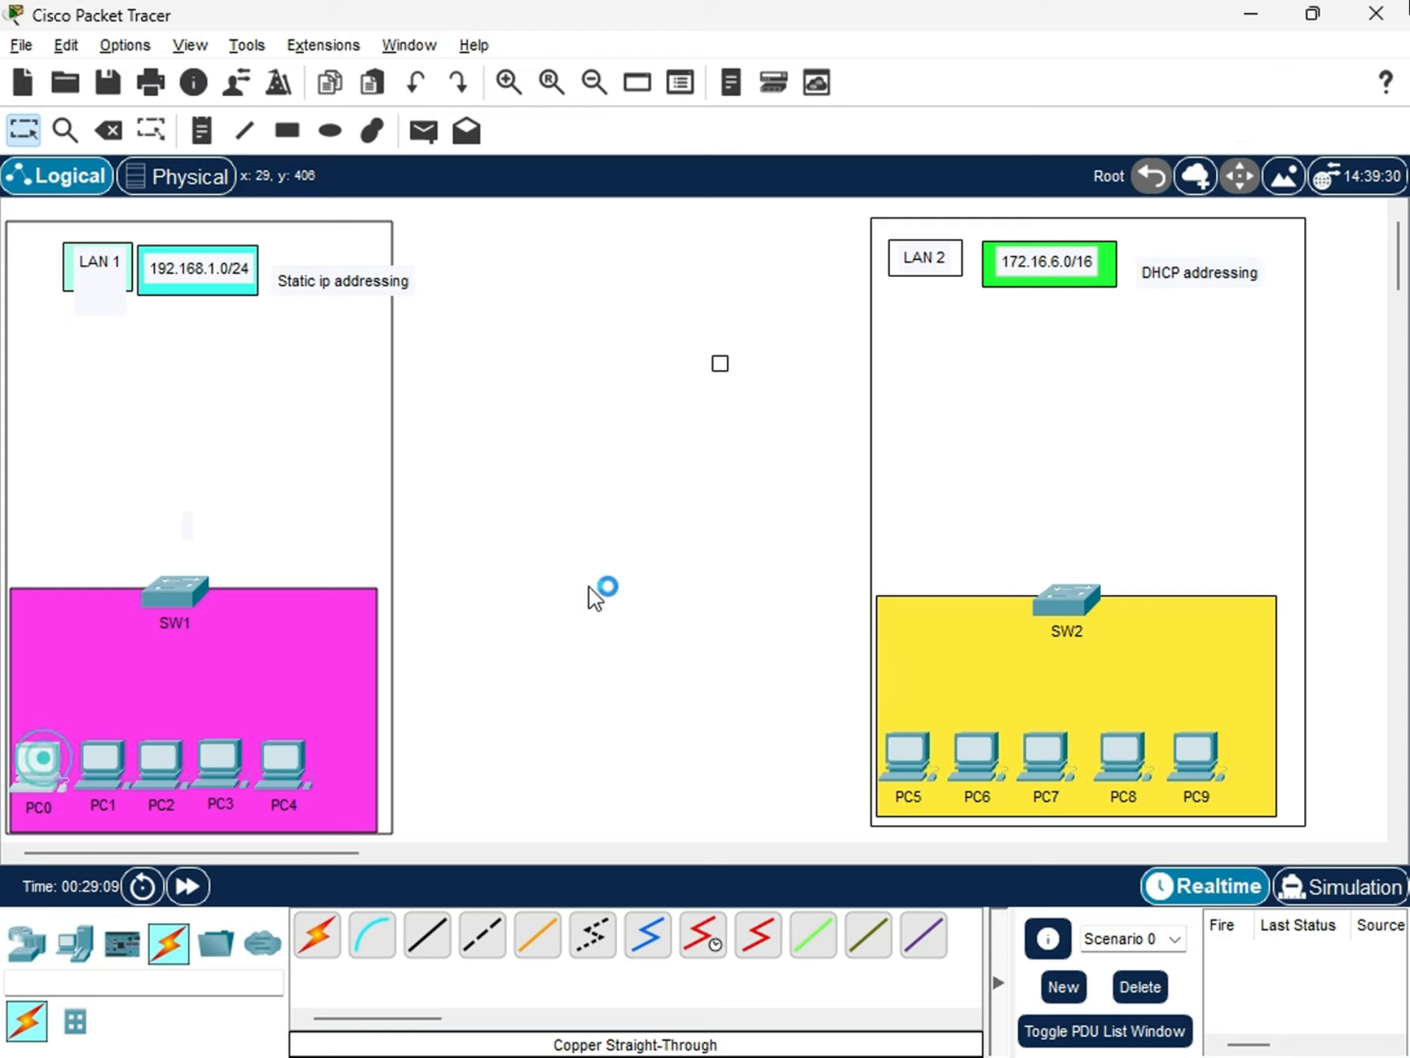
{"action": "left_click", "coordinate": [567, 154]}
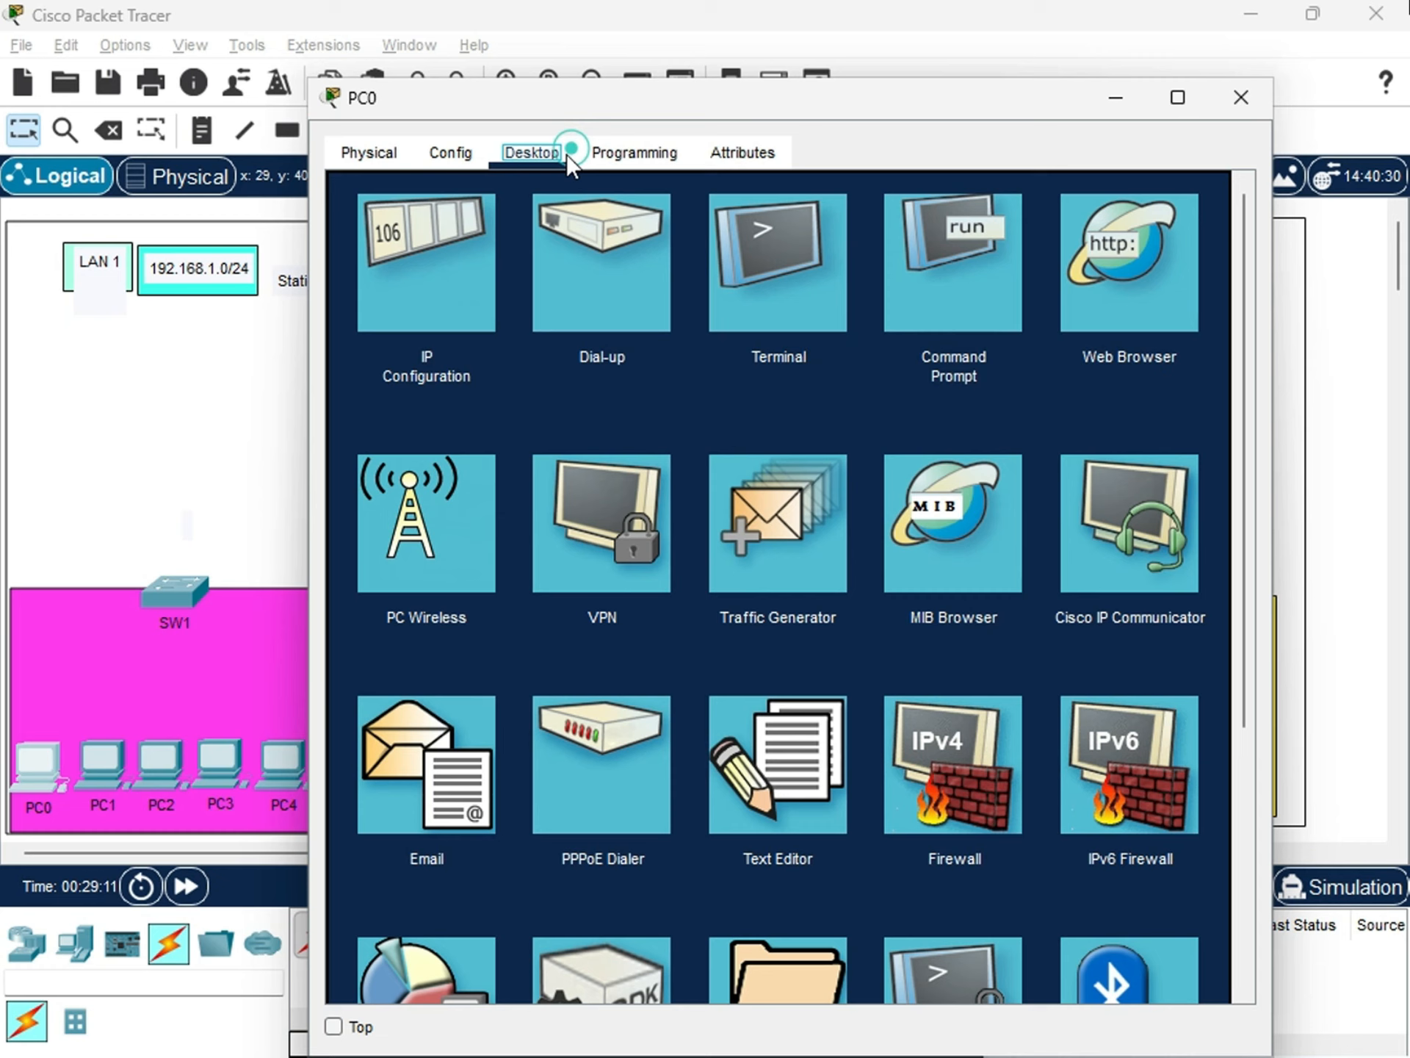
{"action": "left_click", "coordinate": [395, 297]}
{"action": "left_click", "coordinate": [698, 346]}
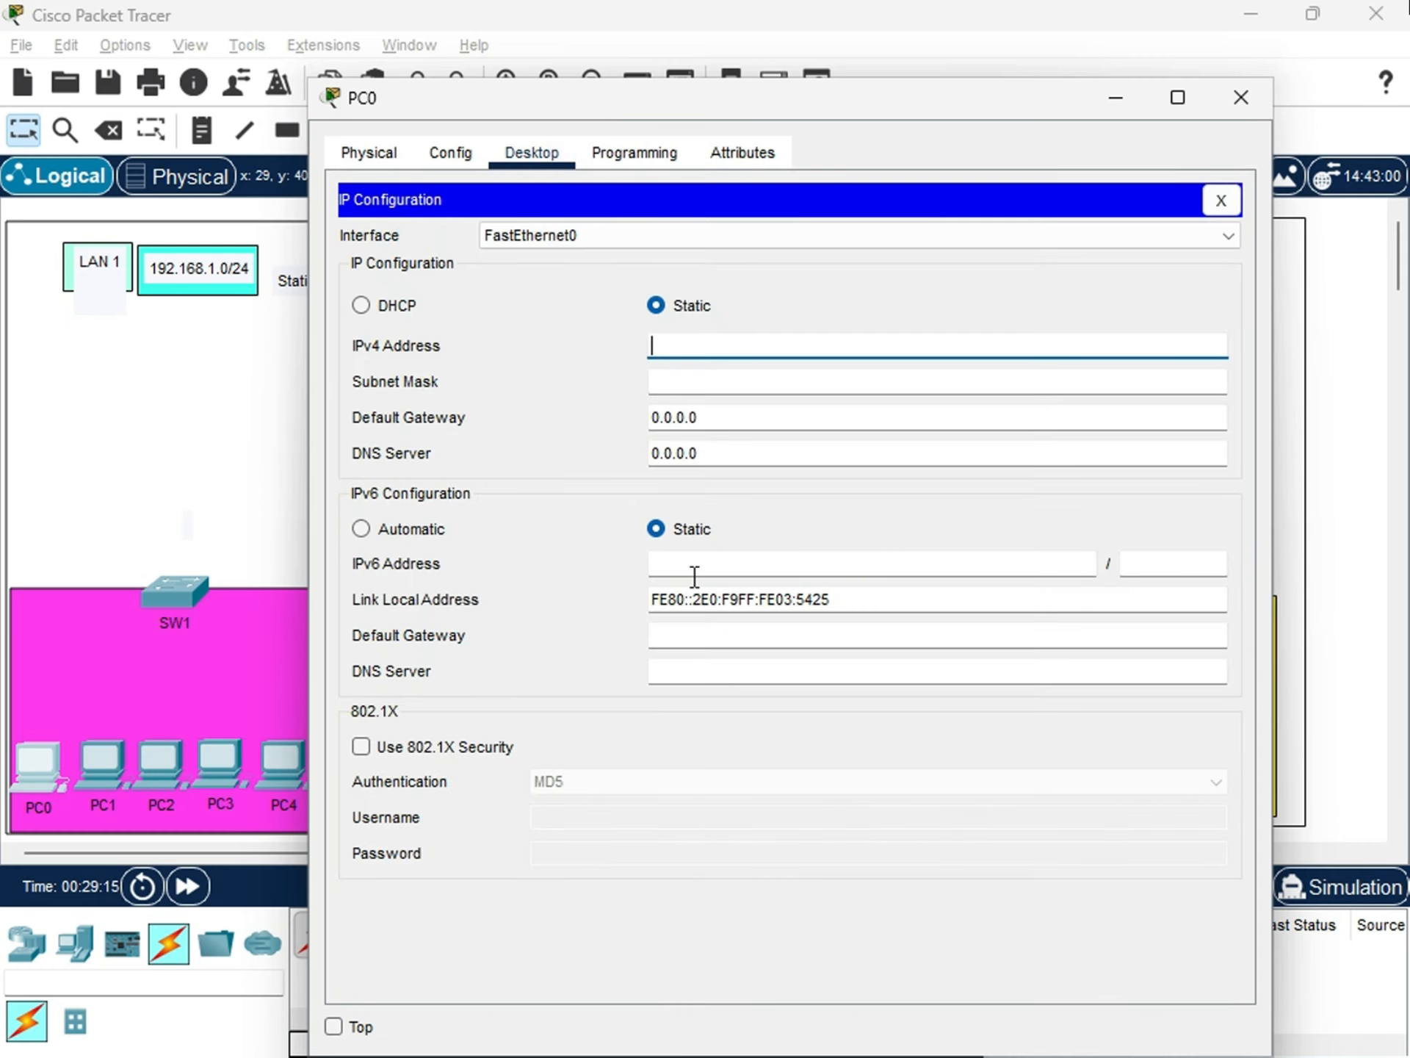
{"action": "left_click_drag", "start_coordinate": [889, 601], "coordinate": [646, 598]}
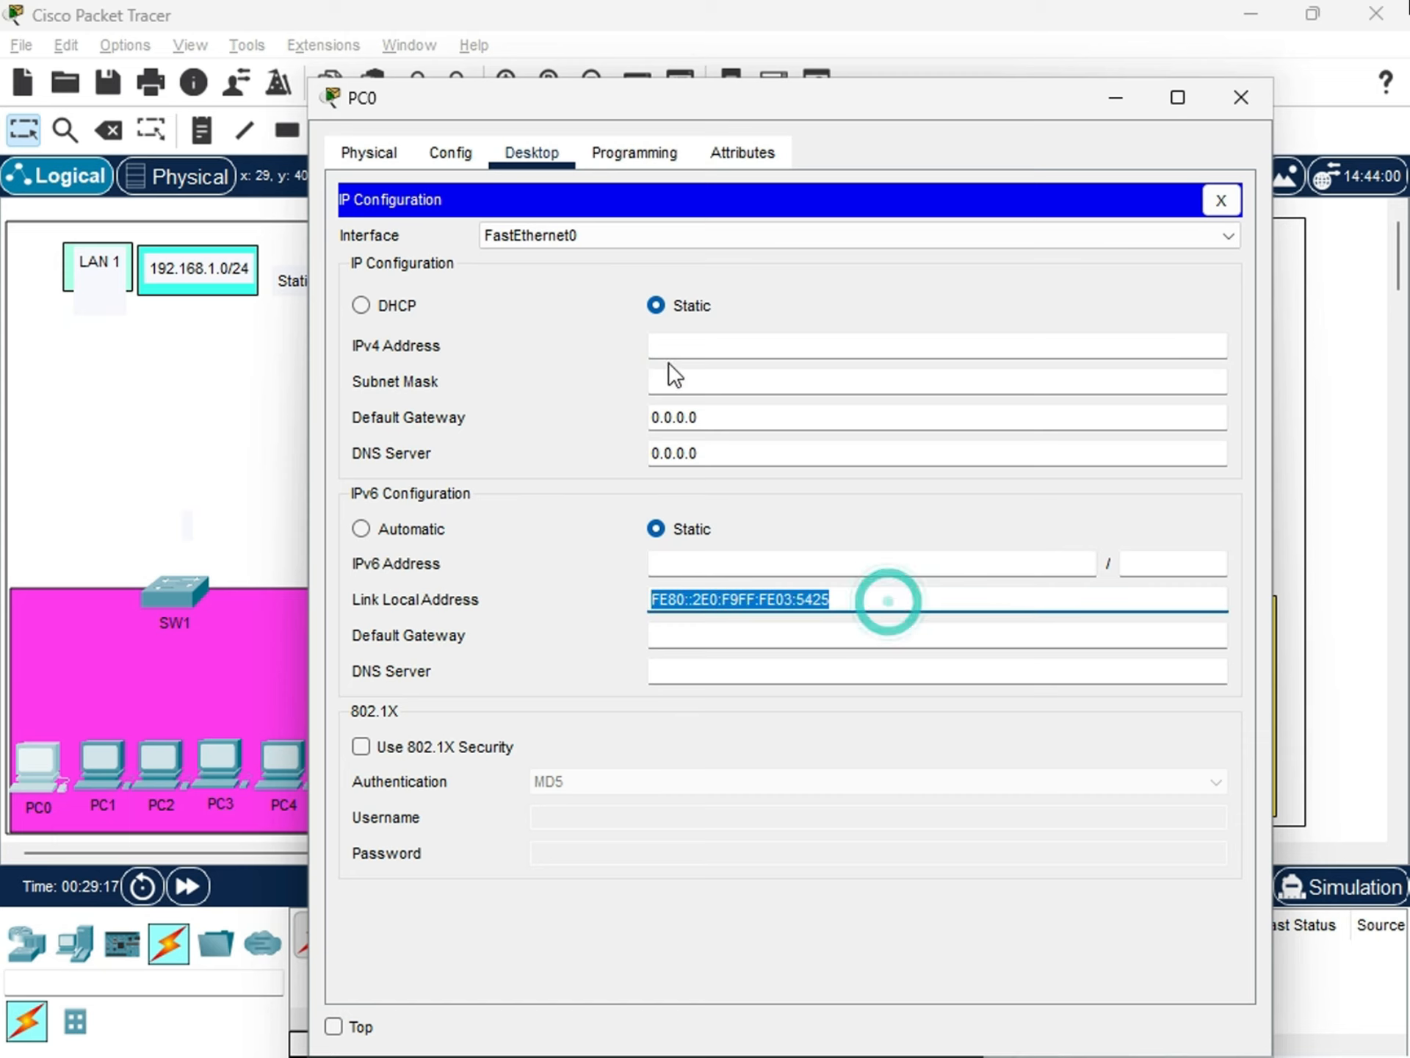
{"action": "left_click", "coordinate": [708, 329]}
{"action": "left_click_drag", "start_coordinate": [861, 609], "coordinate": [580, 542]}
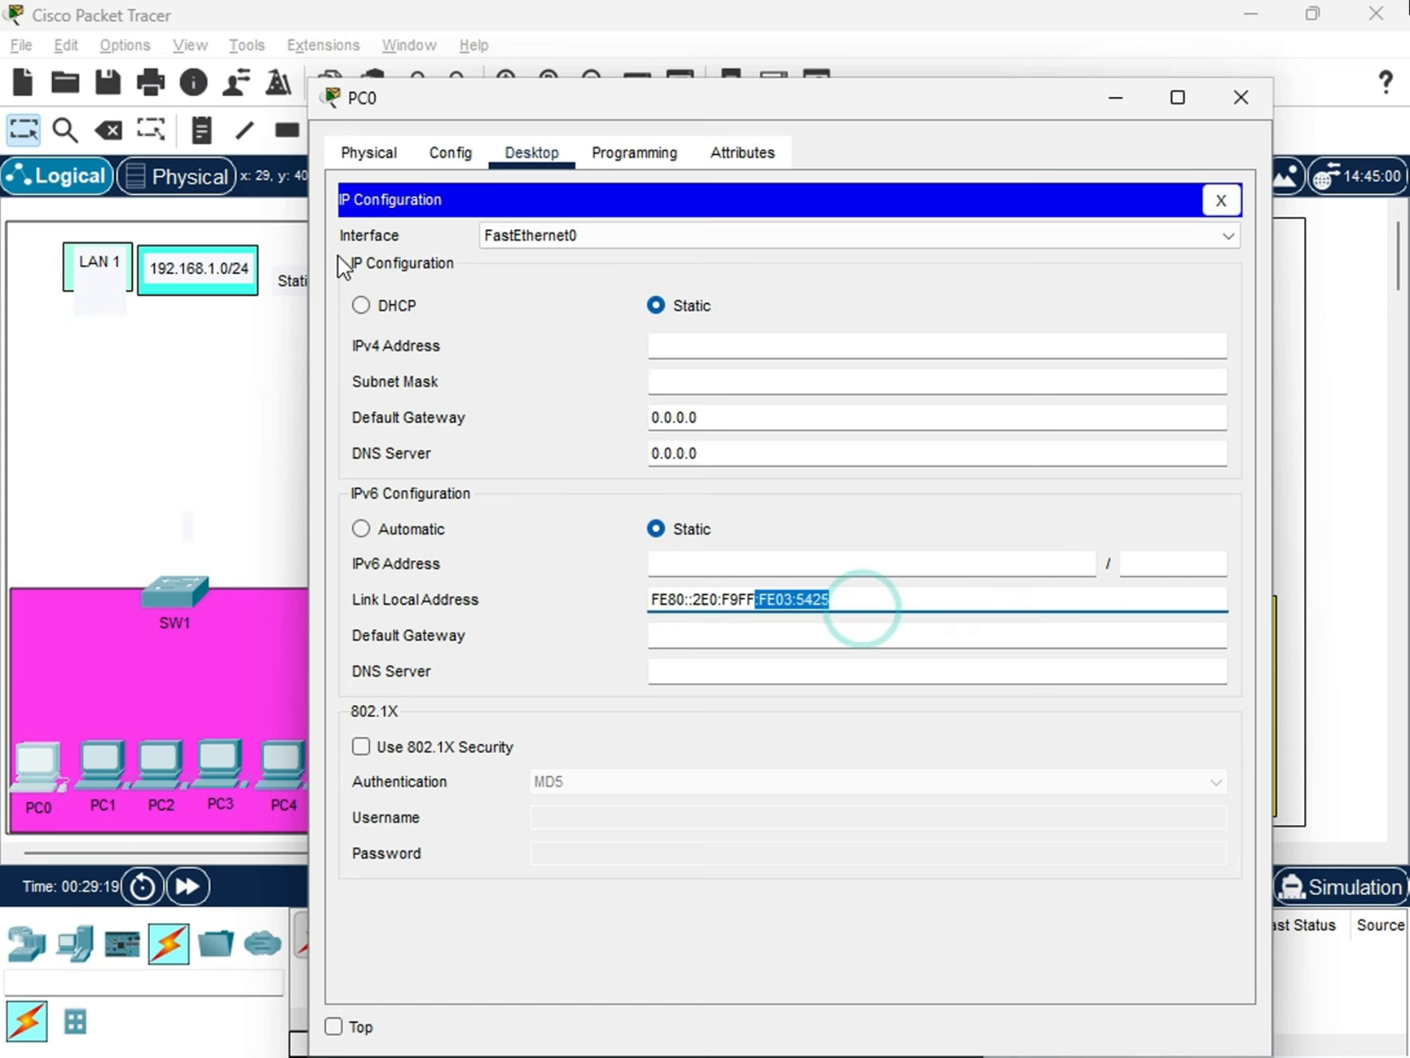
{"action": "left_click", "coordinate": [755, 457]}
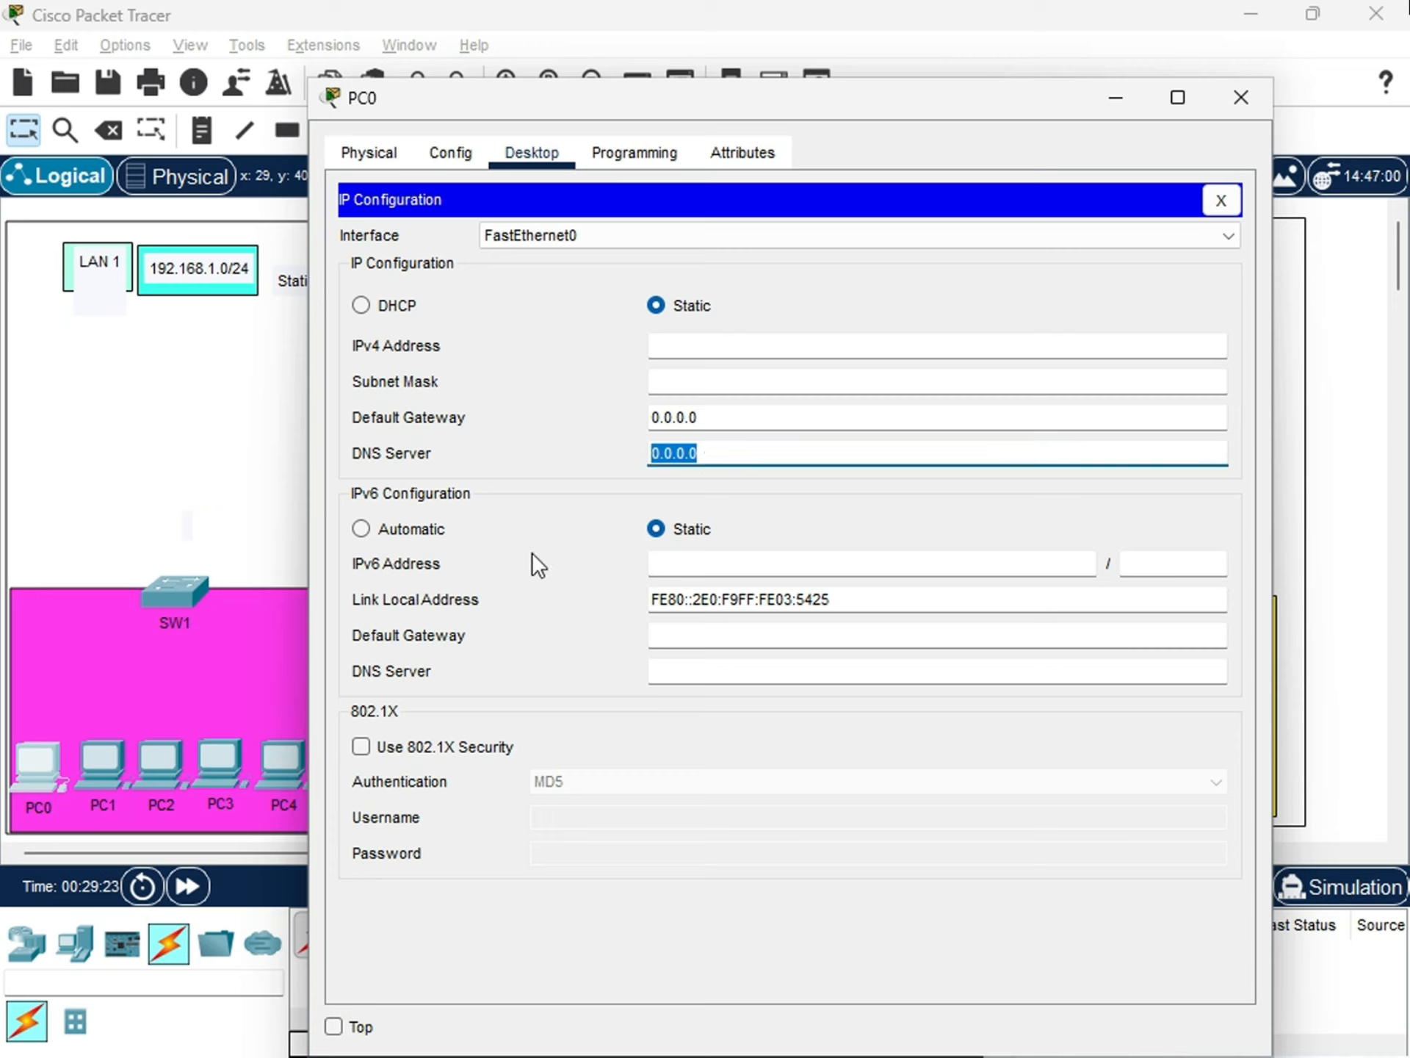
{"action": "left_click", "coordinate": [929, 597]}
{"action": "left_click", "coordinate": [337, 486]}
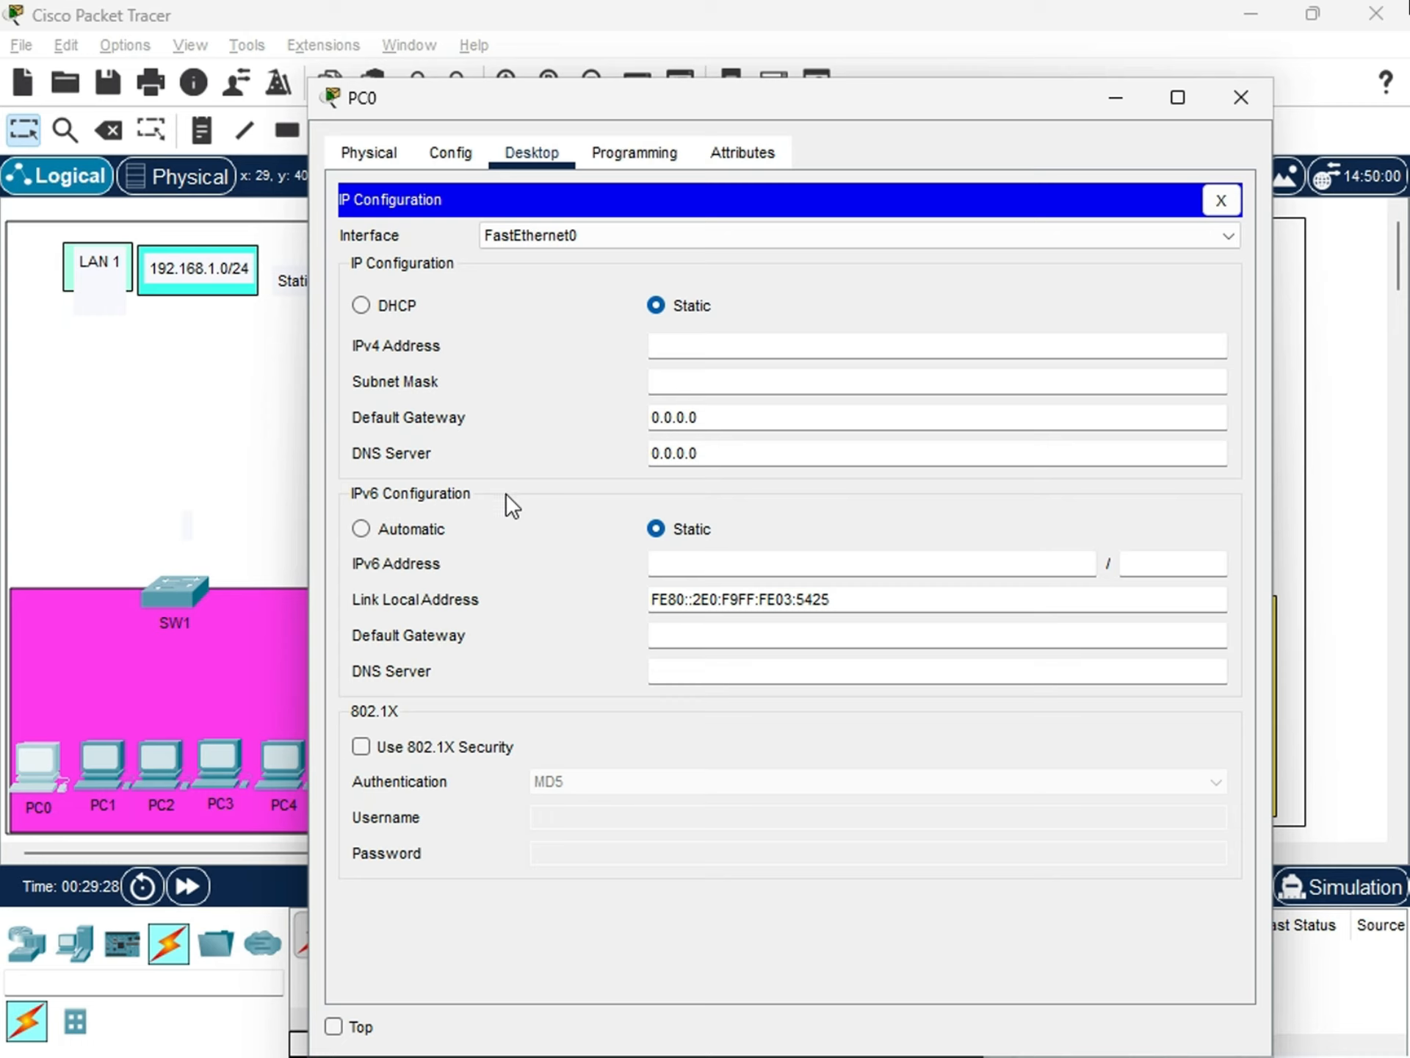
Examine PC0's IPv6 link local address and its empty IPv4 address field, and close the device window.
{"action": "left_click", "coordinate": [821, 597]}
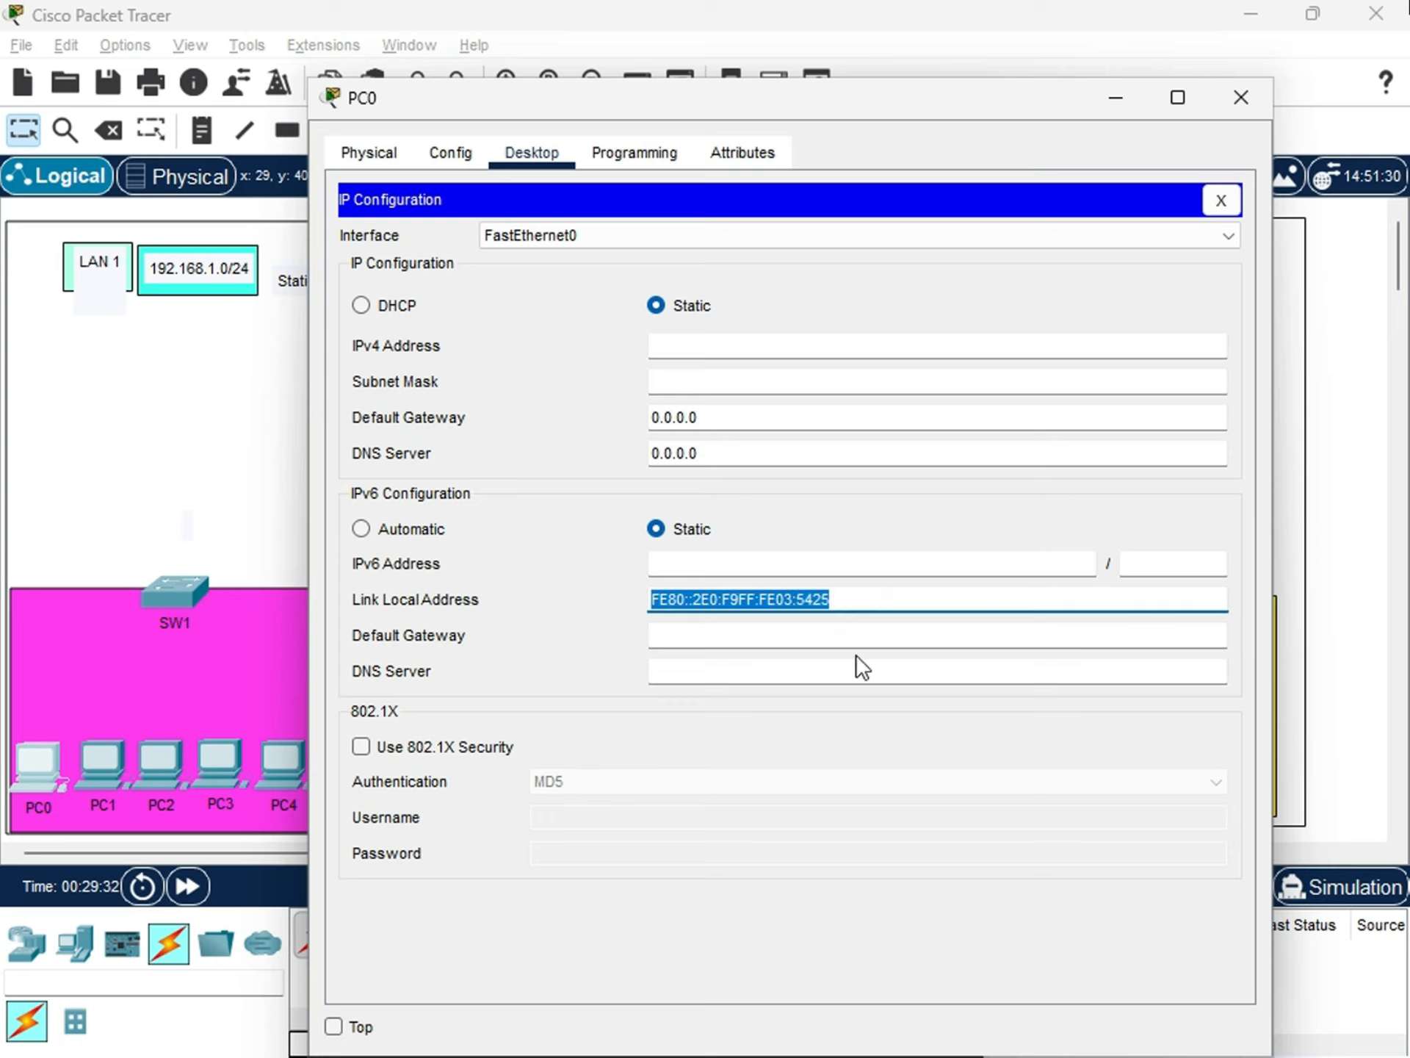
{"action": "left_click", "coordinate": [872, 598]}
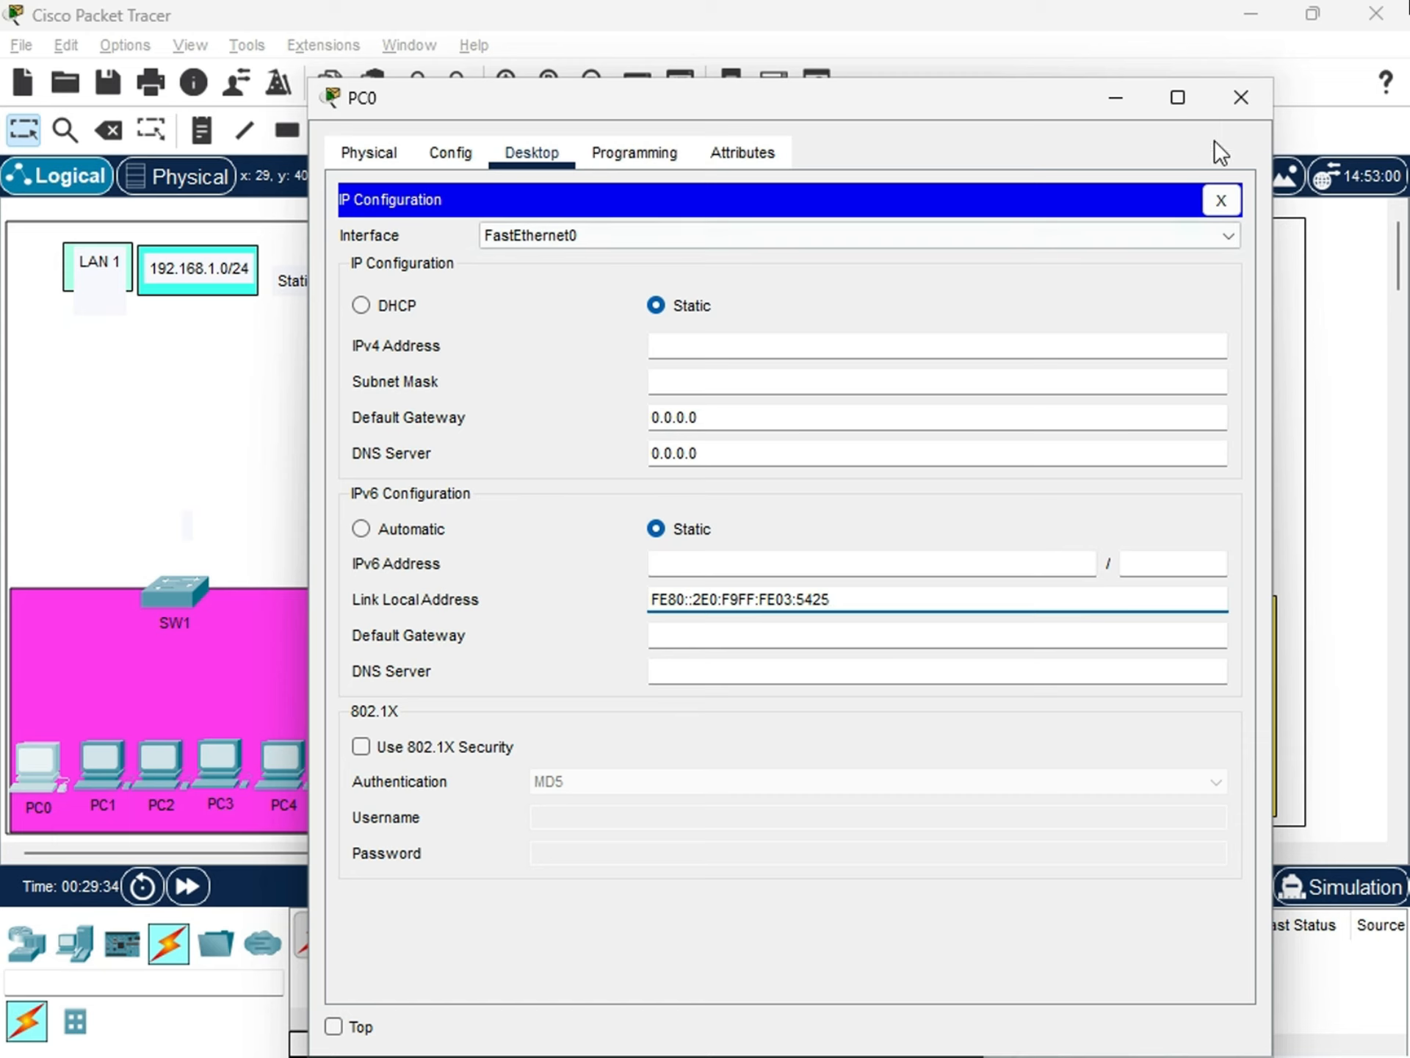
{"action": "left_click", "coordinate": [677, 343]}
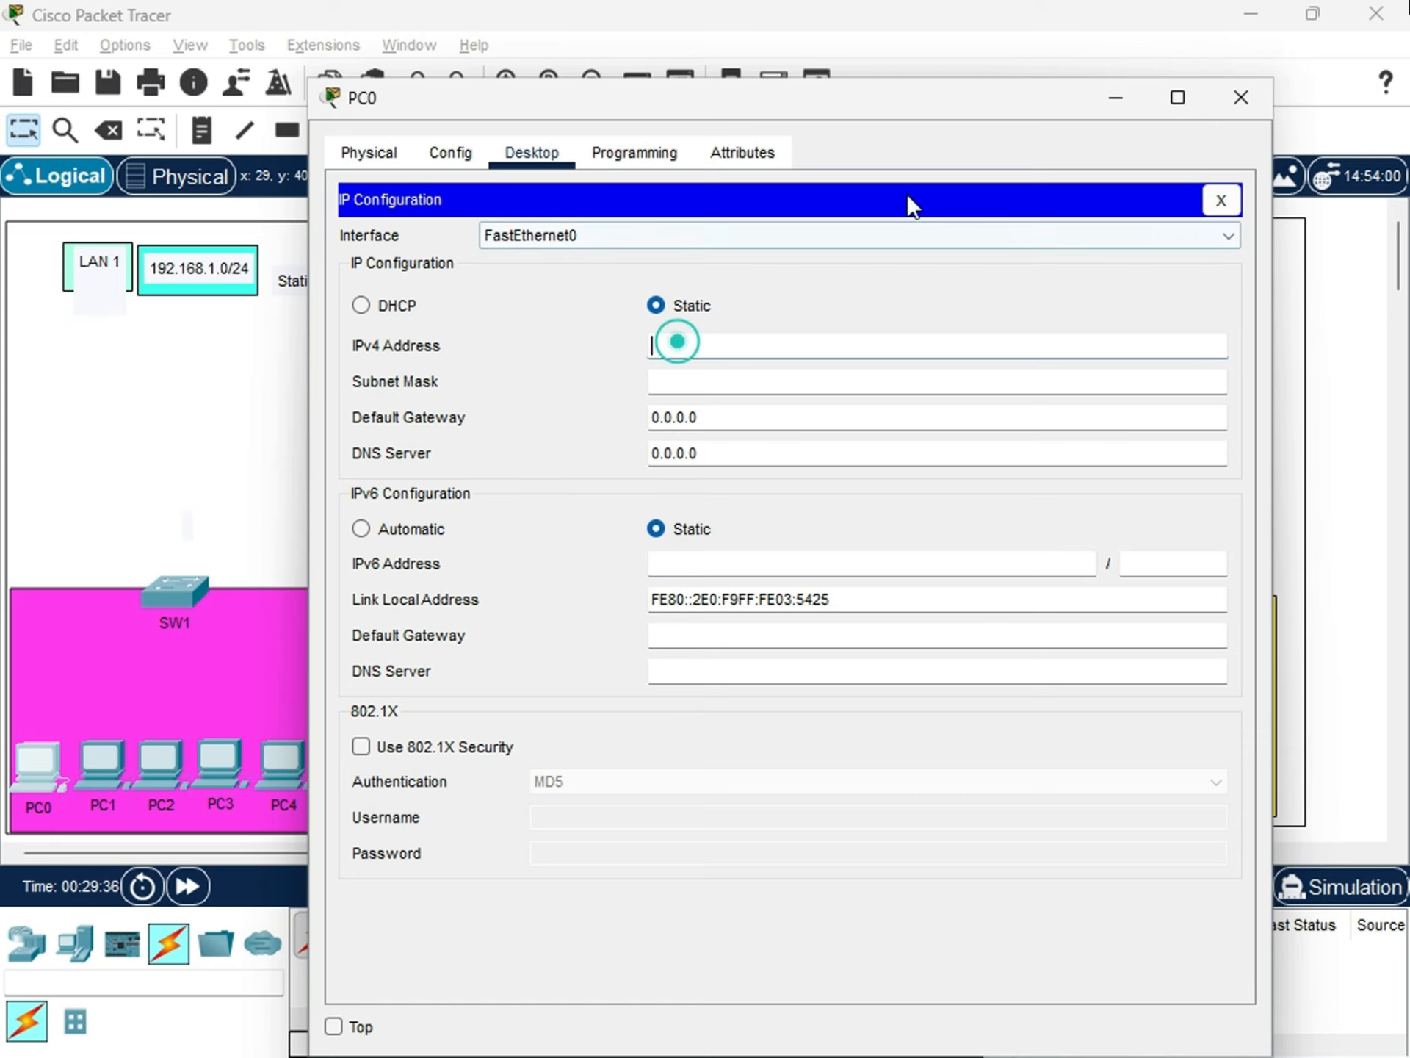
{"action": "left_click", "coordinate": [1223, 90]}
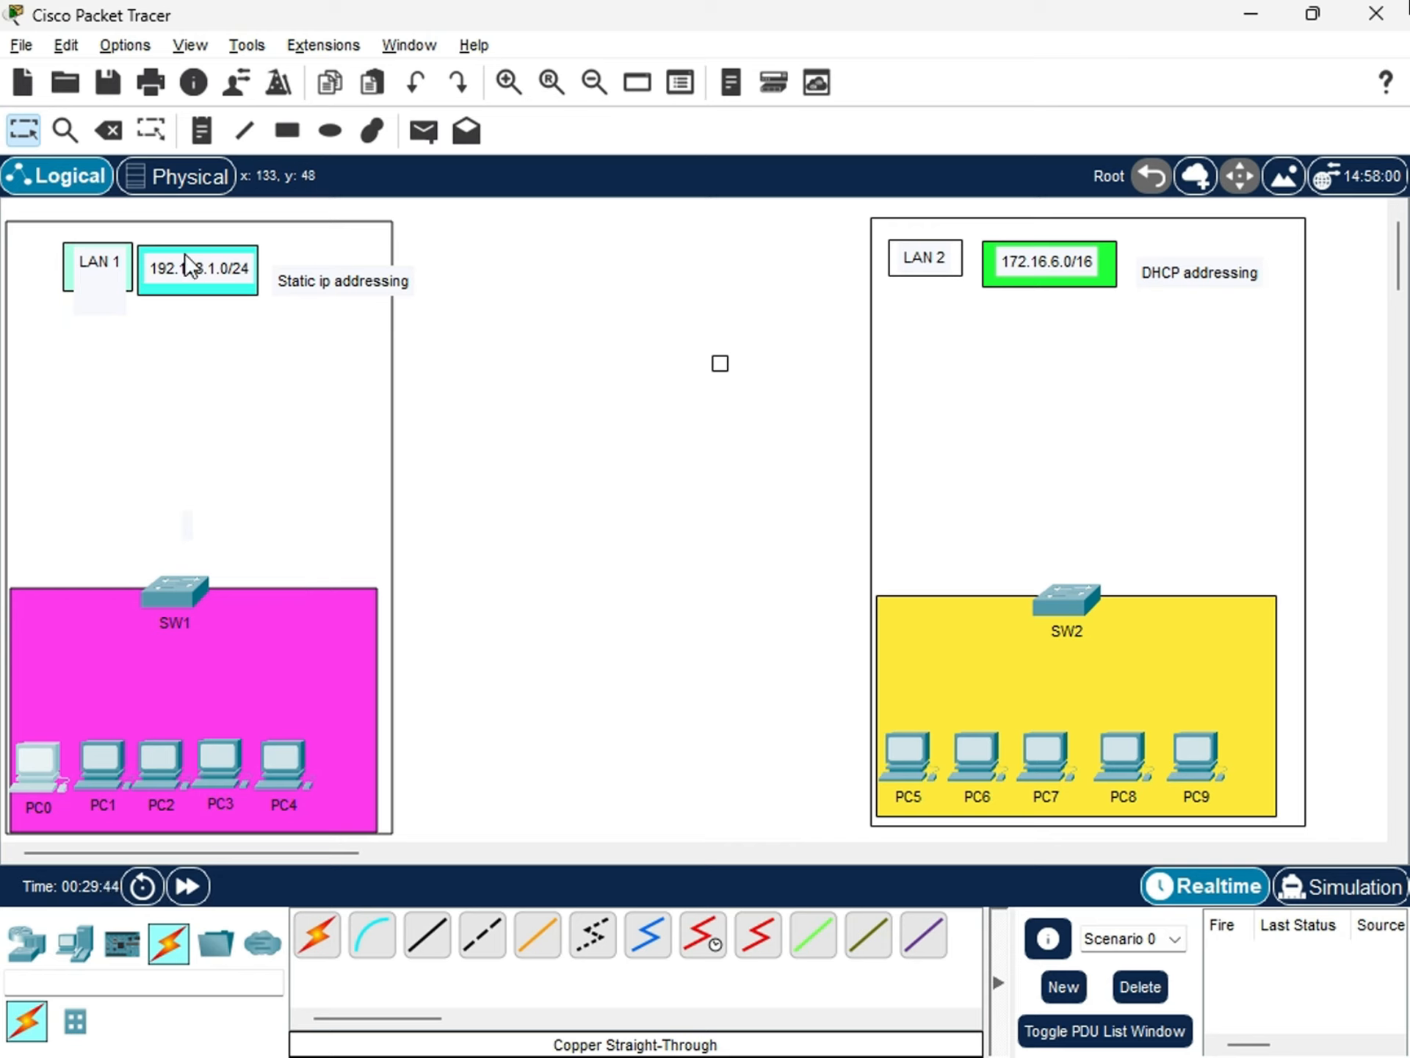
Add a note reading 192.168.1.1-254 beneath the 192.168.1.0/24 label in LAN 1.
{"action": "left_click", "coordinate": [197, 132]}
{"action": "left_click", "coordinate": [135, 320]}
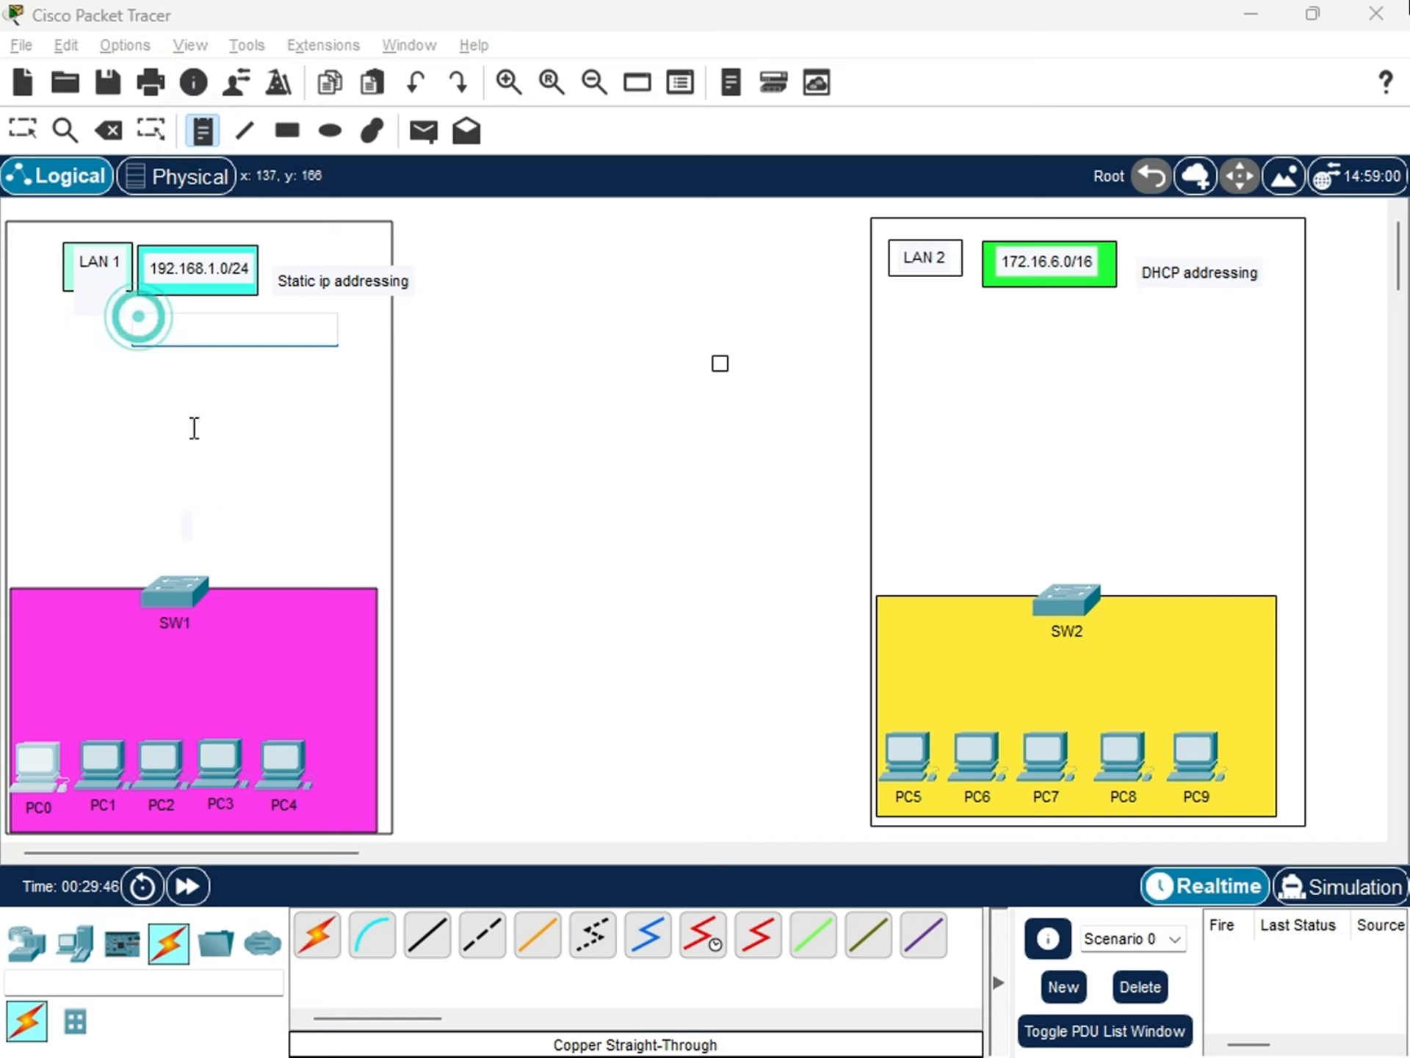
{"action": "type", "text": "192"}
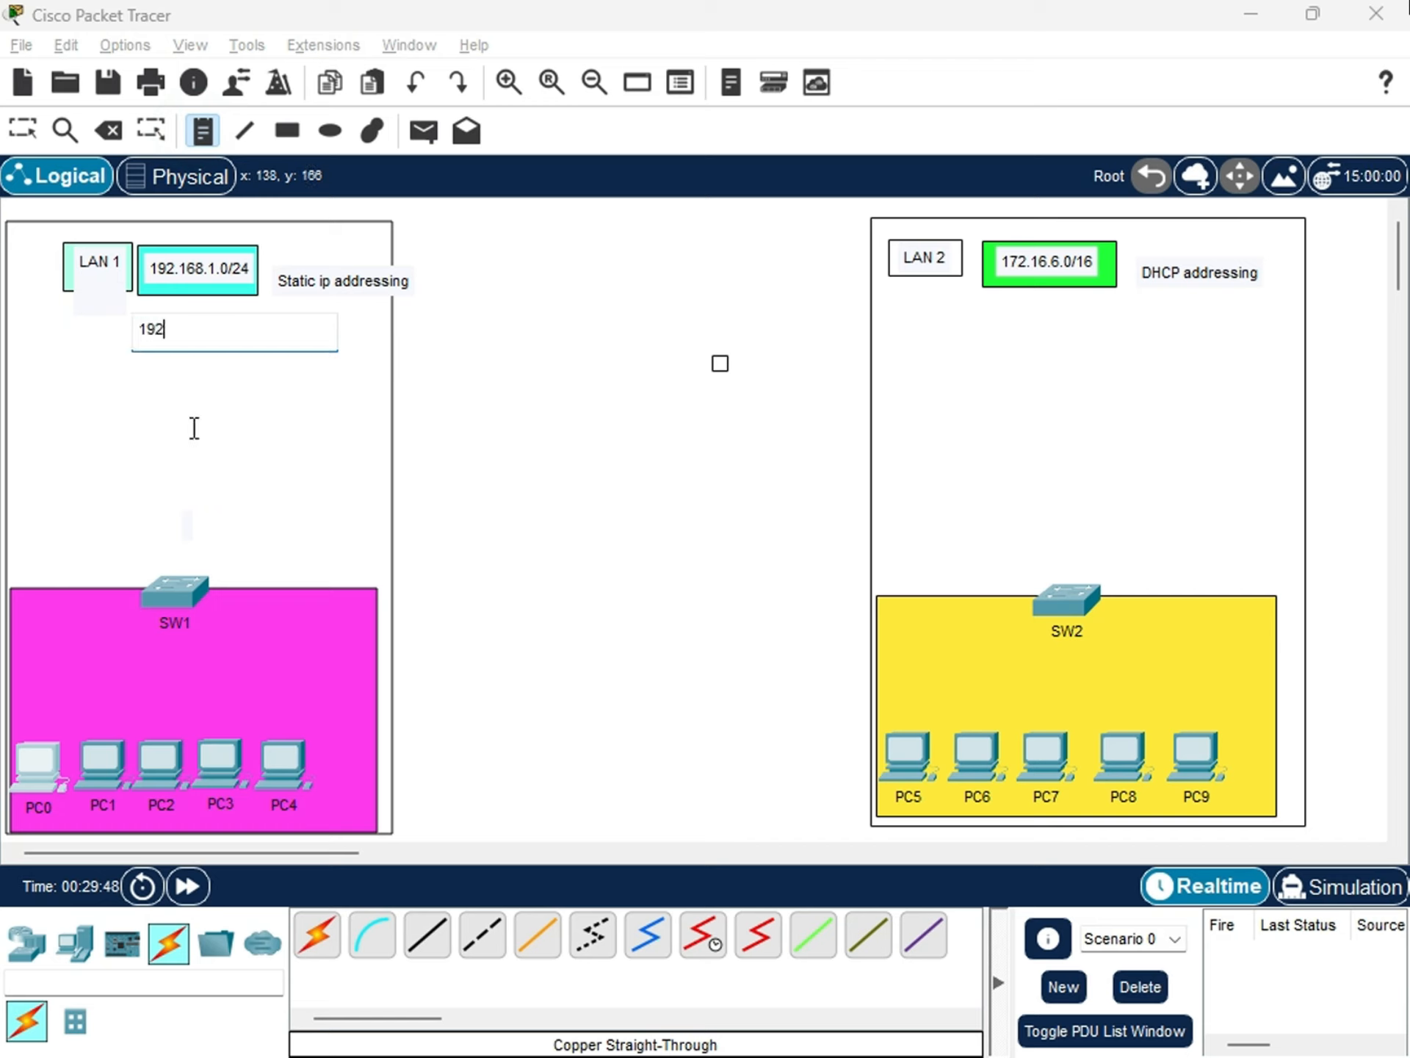
{"action": "type", "text": ".168.1"}
{"action": "left_click", "coordinate": [205, 338]}
{"action": "type", "text": ".1-254"}
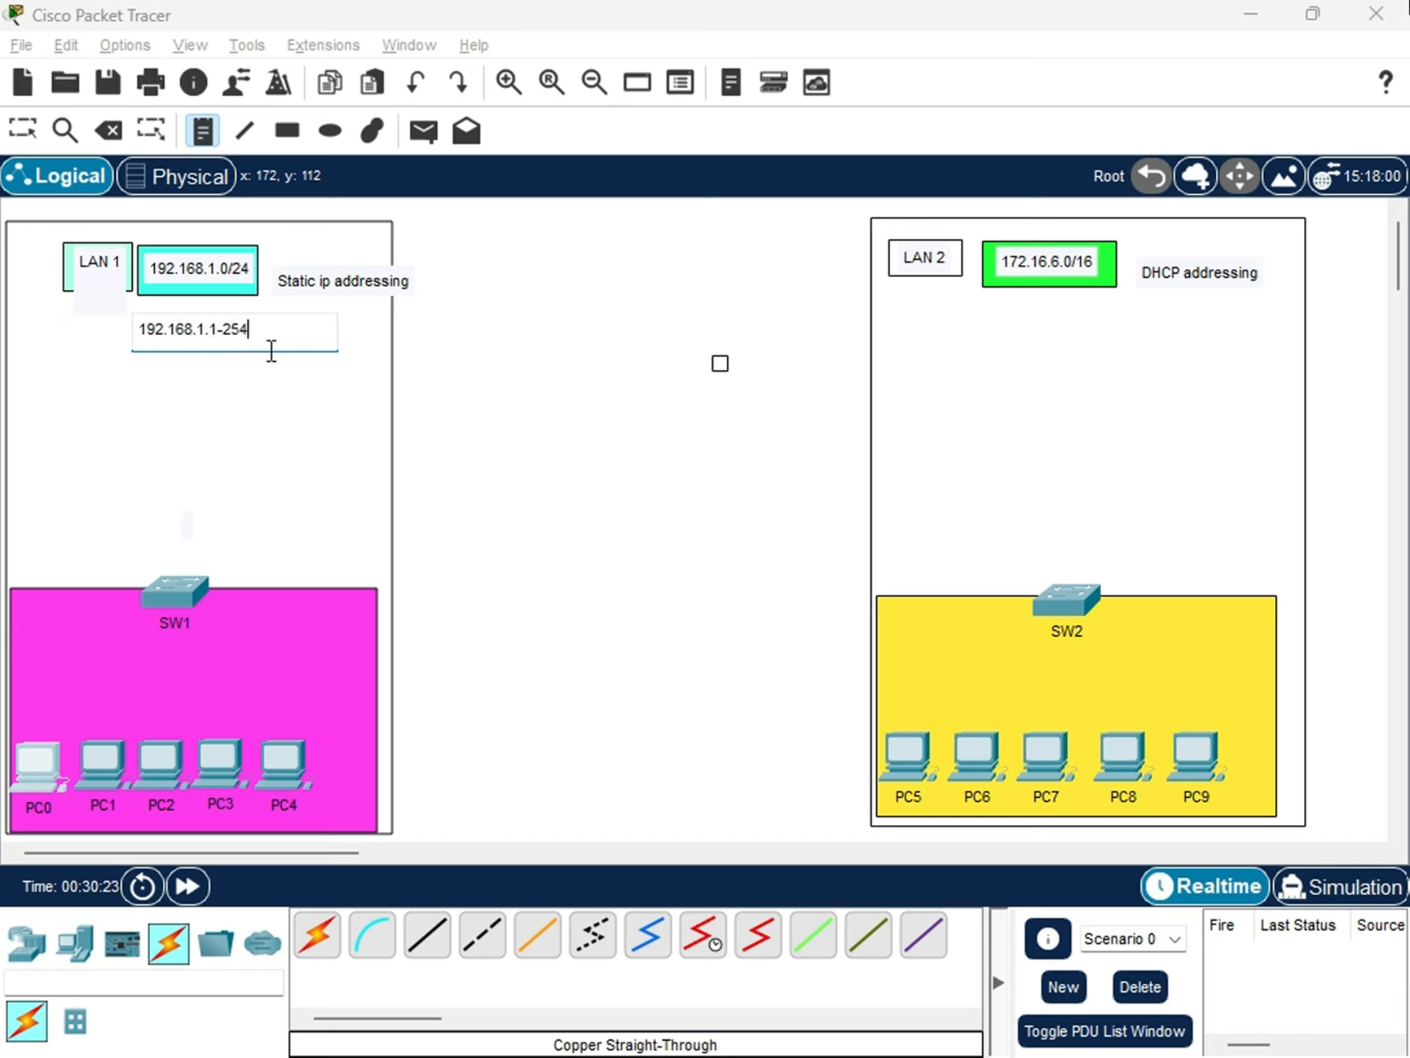
{"action": "triple_click", "coordinate": [271, 336]}
{"action": "left_click", "coordinate": [198, 375]}
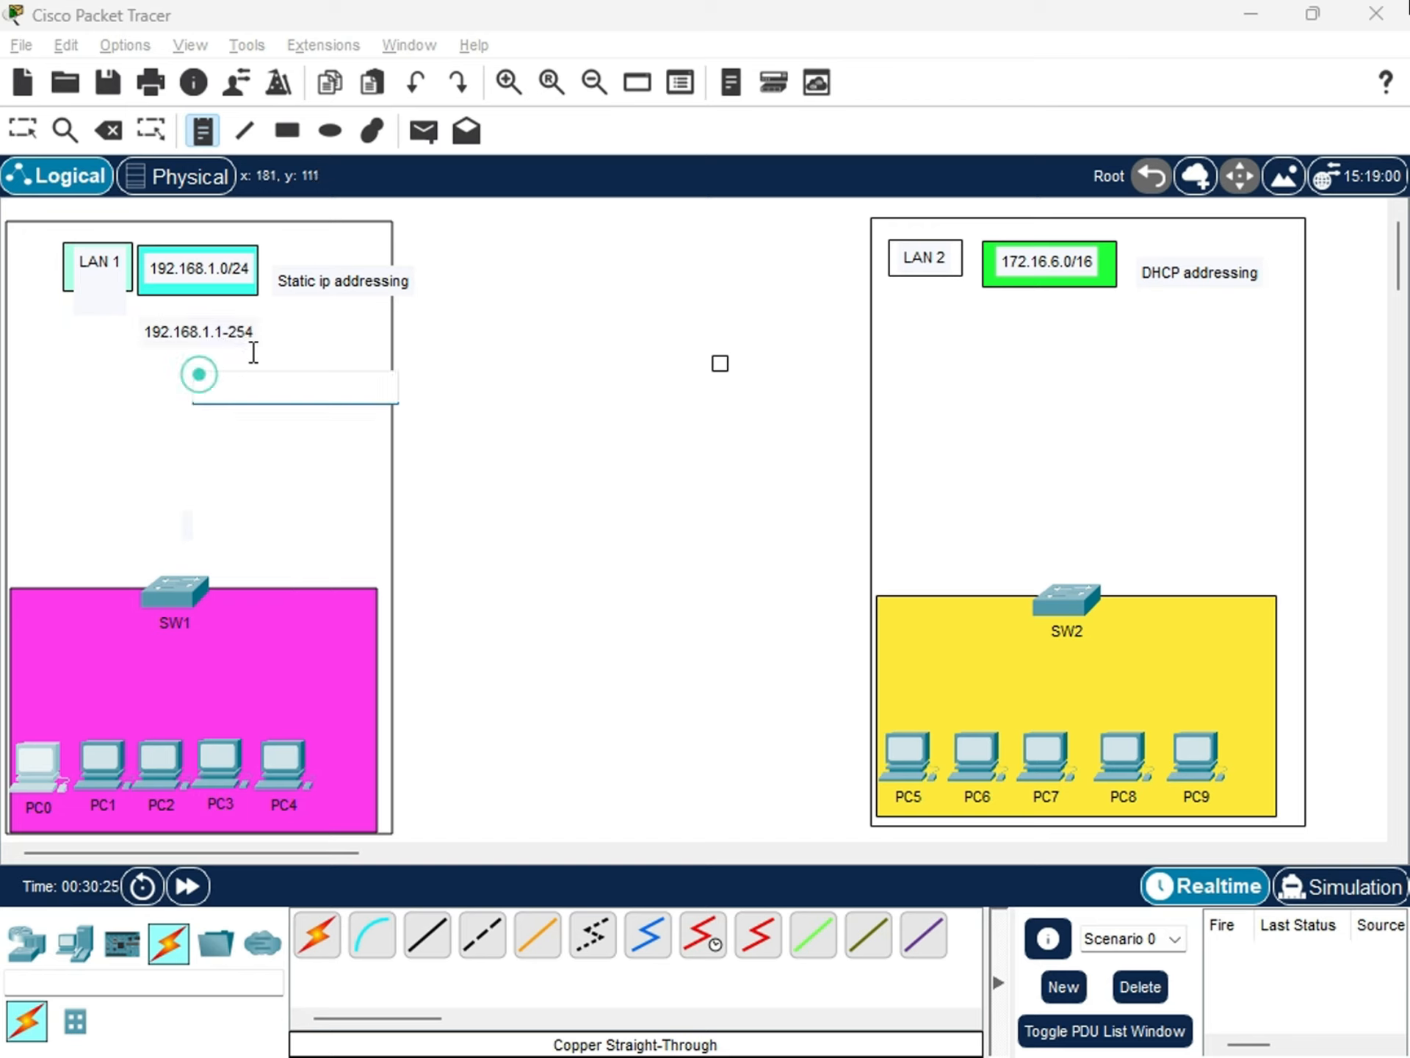
{"action": "left_click", "coordinate": [267, 337]}
{"action": "left_click", "coordinate": [200, 349]}
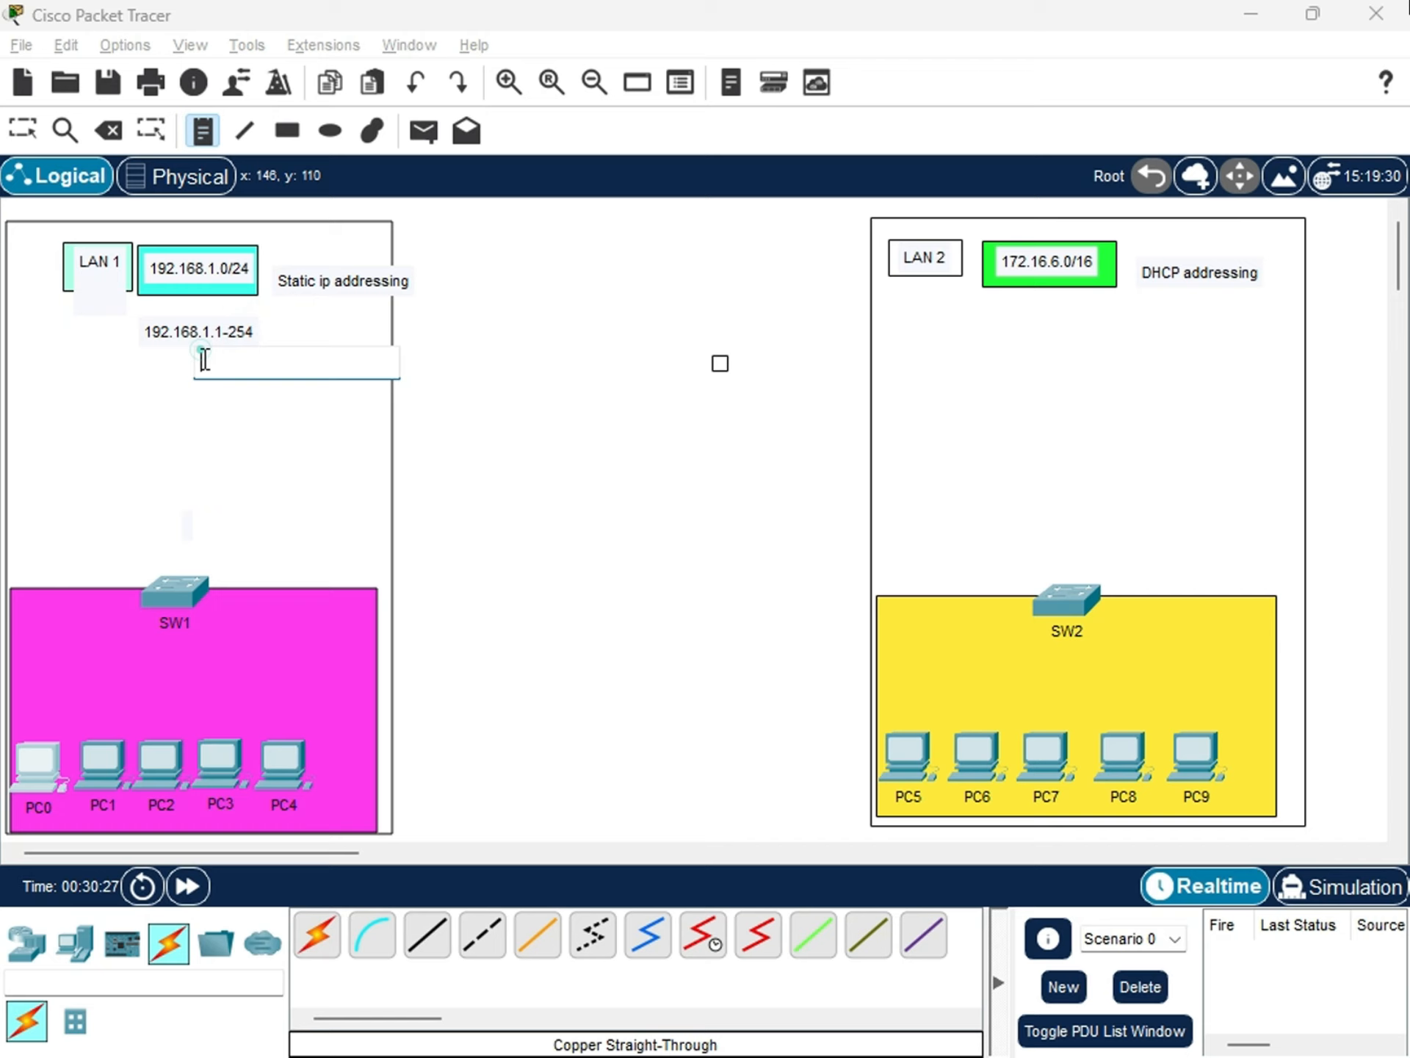
{"action": "left_click", "coordinate": [162, 374]}
Add a note reading 2^n-2 just outside the LAN 1 outline, and move it up beside the Static ip addressing label.
{"action": "left_click", "coordinate": [460, 283]}
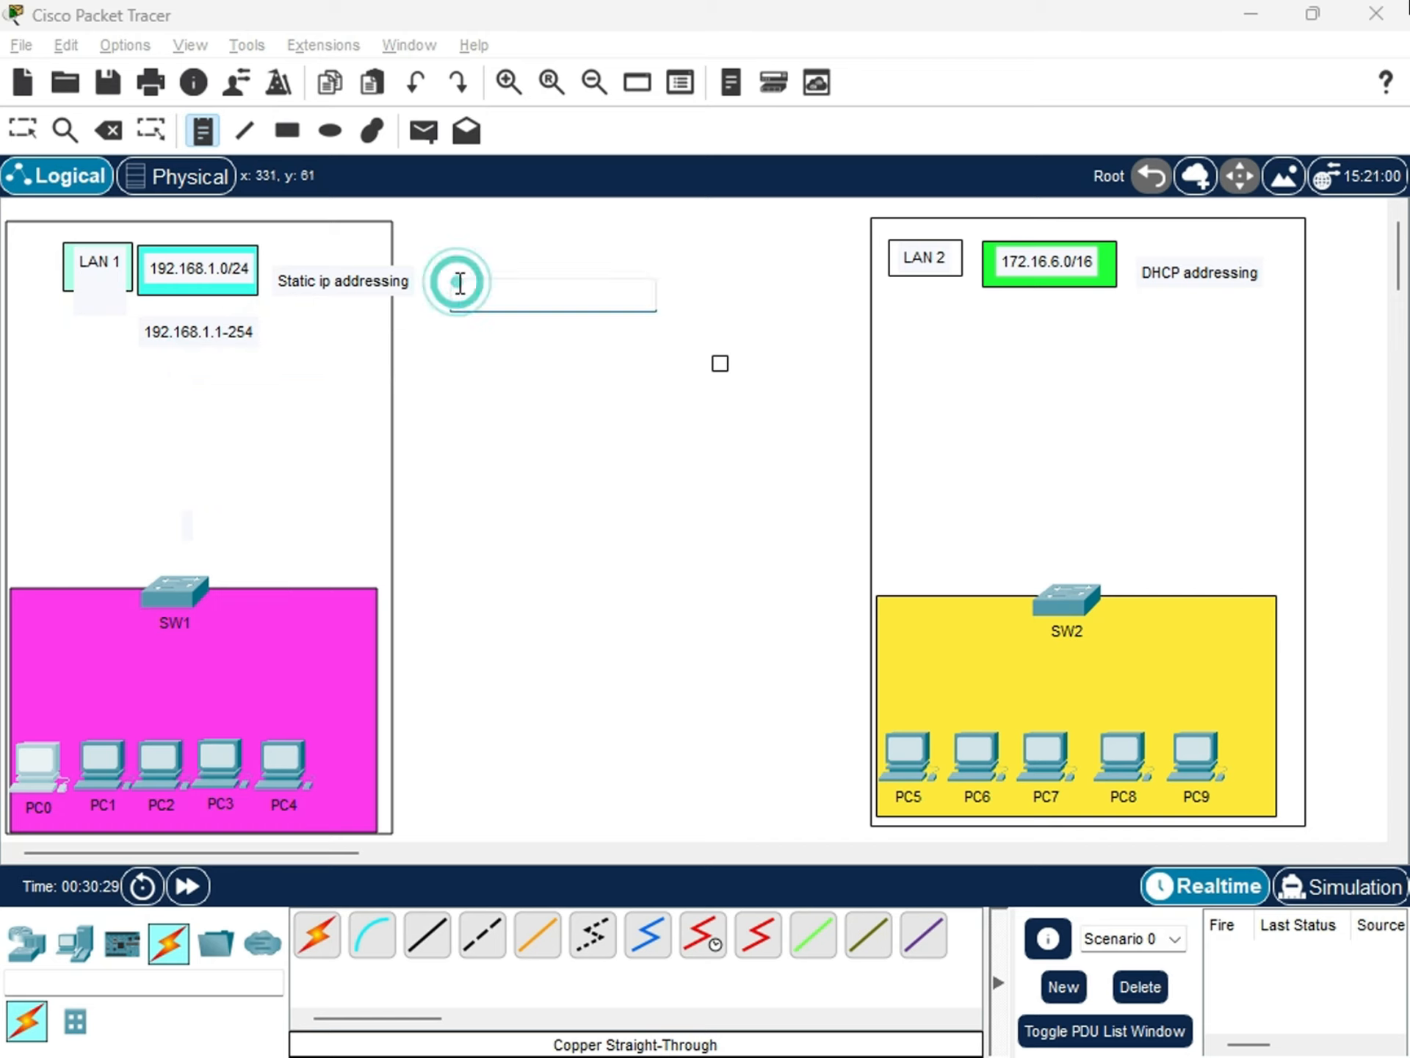
{"action": "type", "text": "2"}
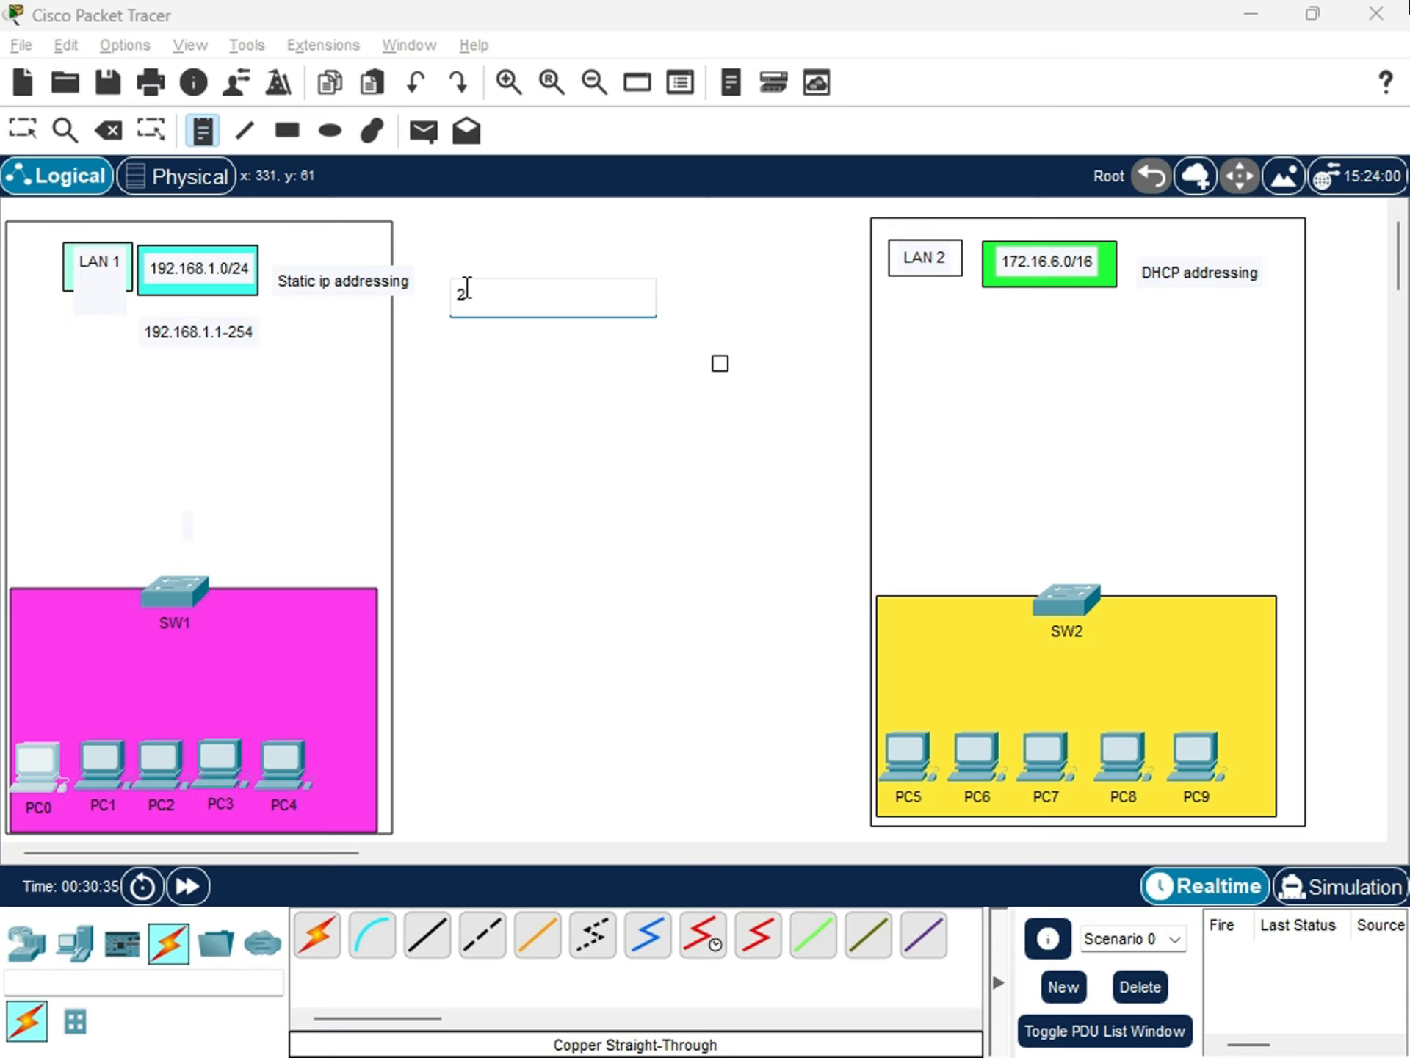
{"action": "type", "text": "n-2"}
{"action": "left_click", "coordinate": [467, 285]}
{"action": "type", "text": "^"}
{"action": "left_click", "coordinate": [485, 358]}
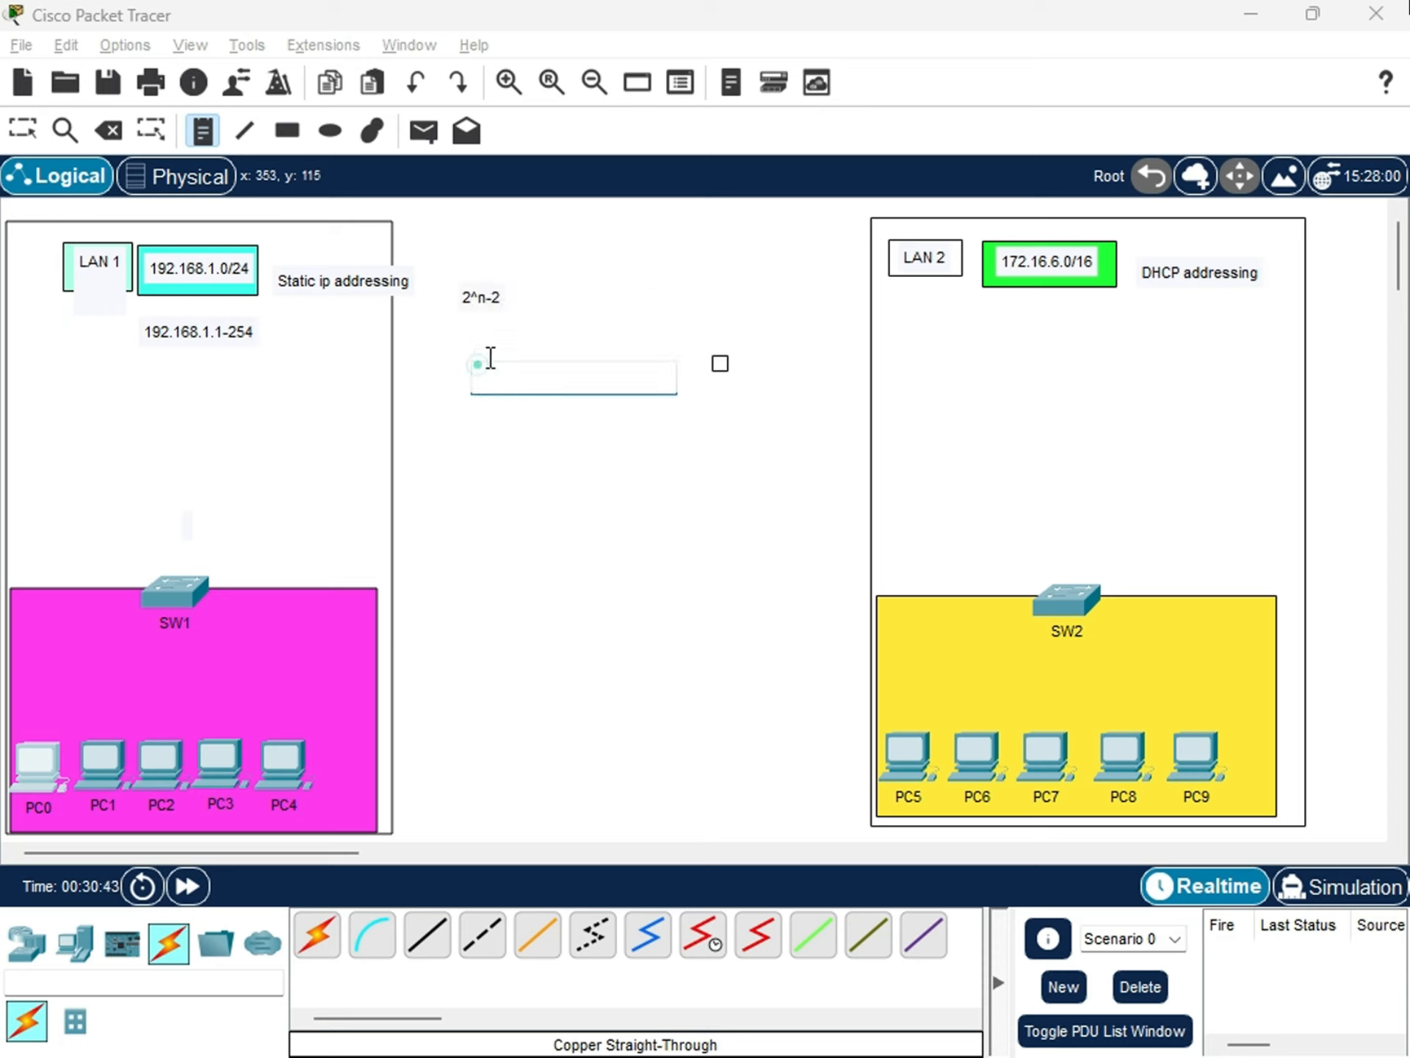
{"action": "left_click", "coordinate": [524, 305]}
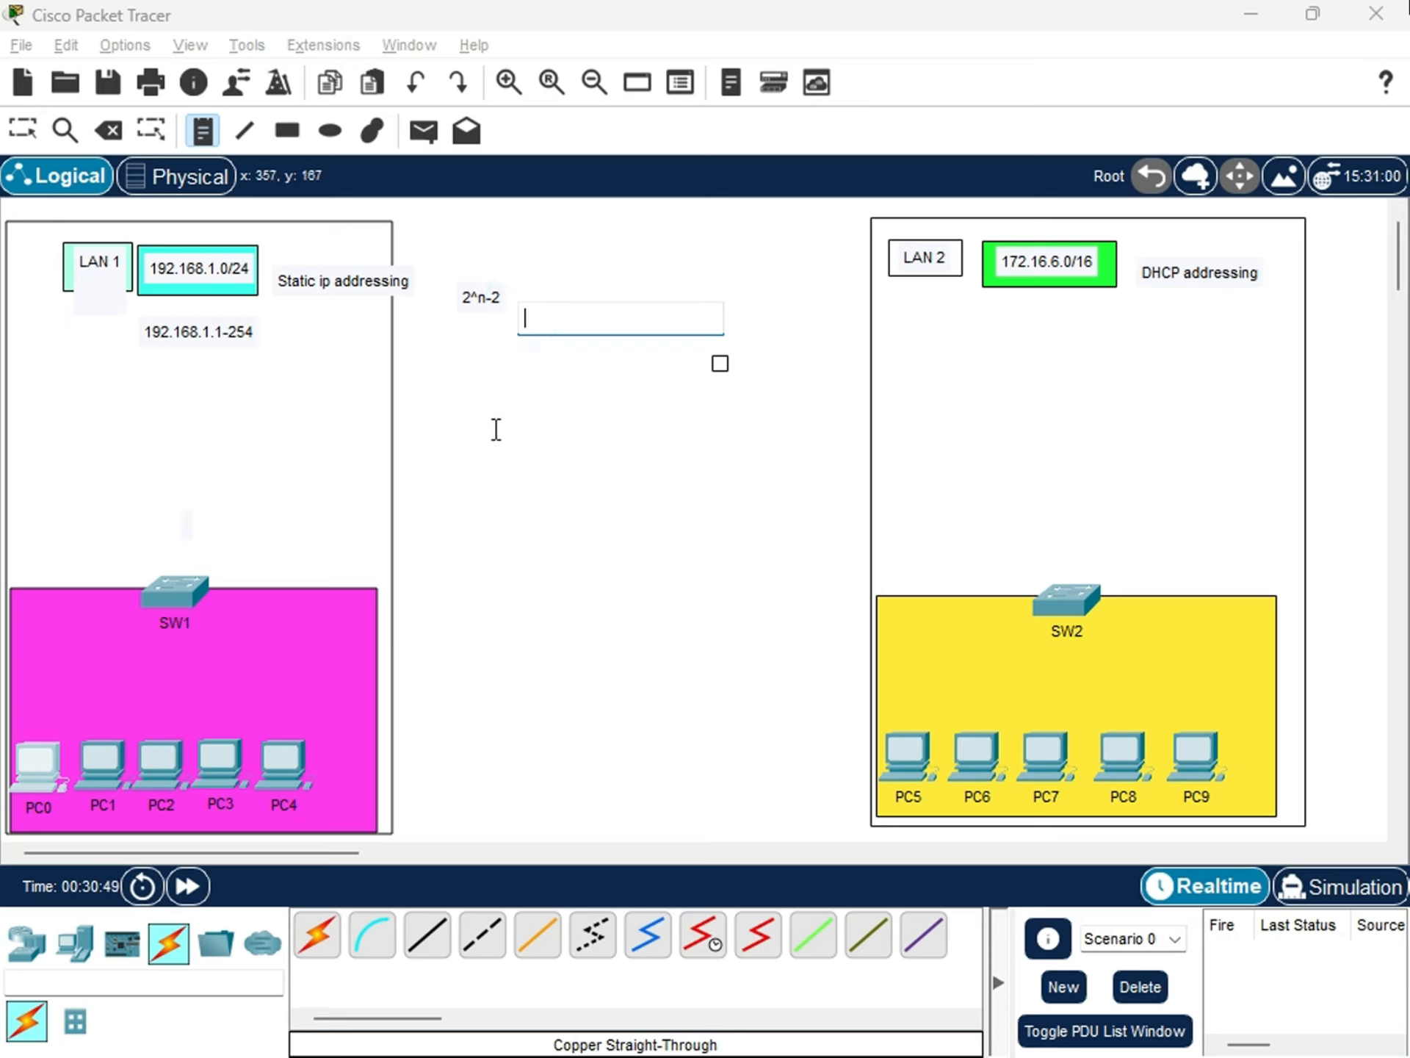
{"action": "key", "text": "Escape"}
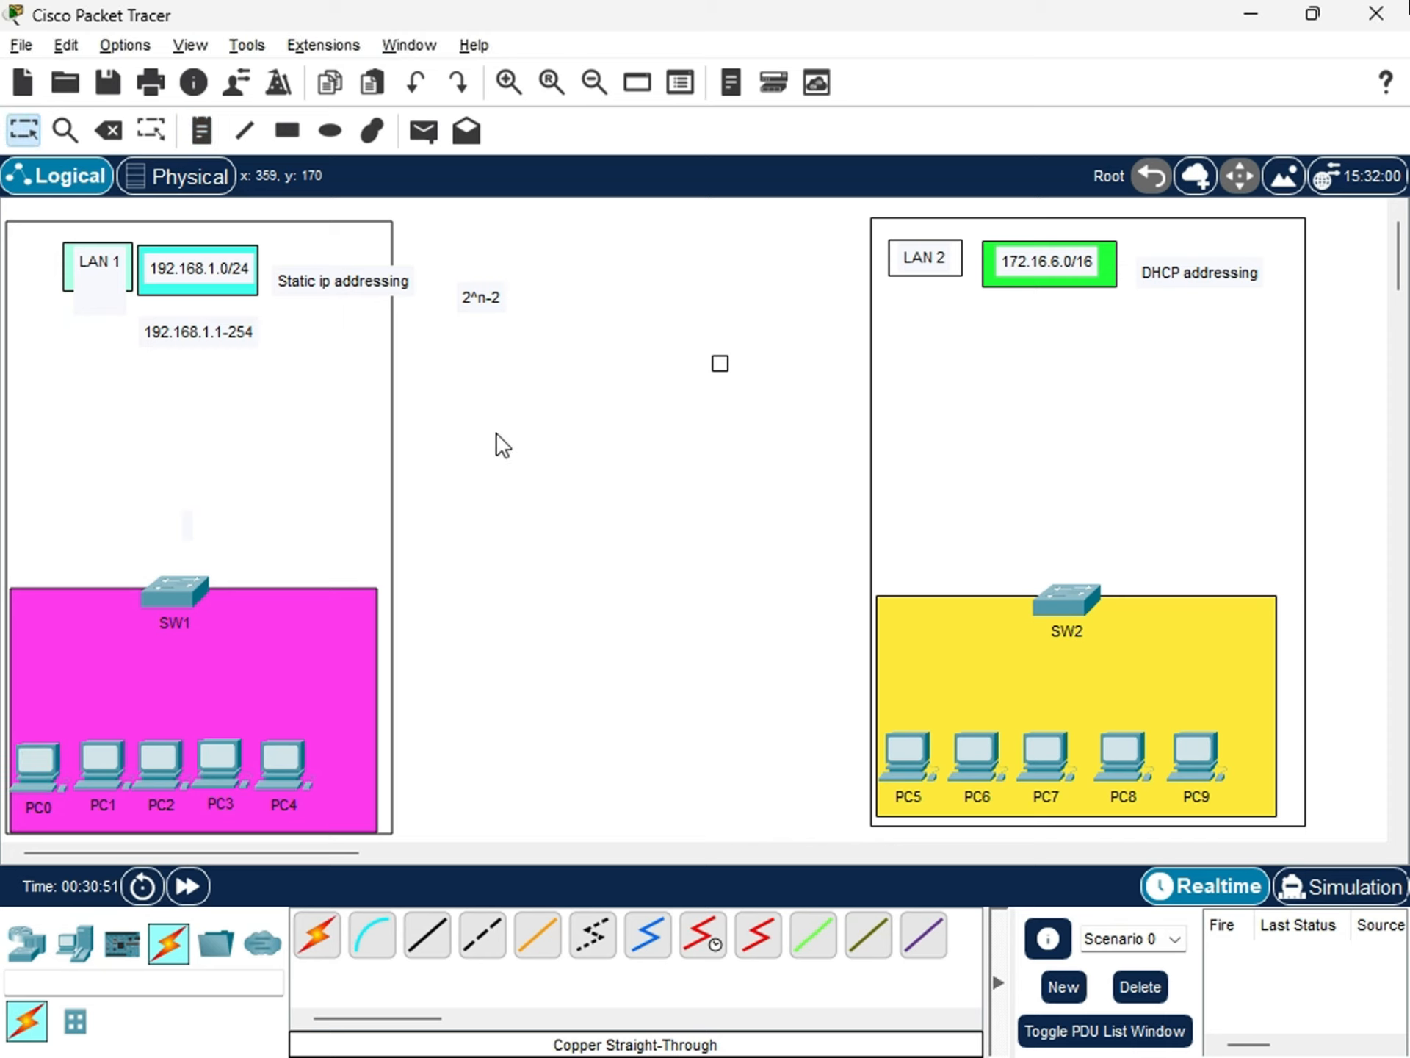
{"action": "left_click", "coordinate": [458, 271]}
{"action": "left_click_drag", "start_coordinate": [457, 268], "coordinate": [458, 254]}
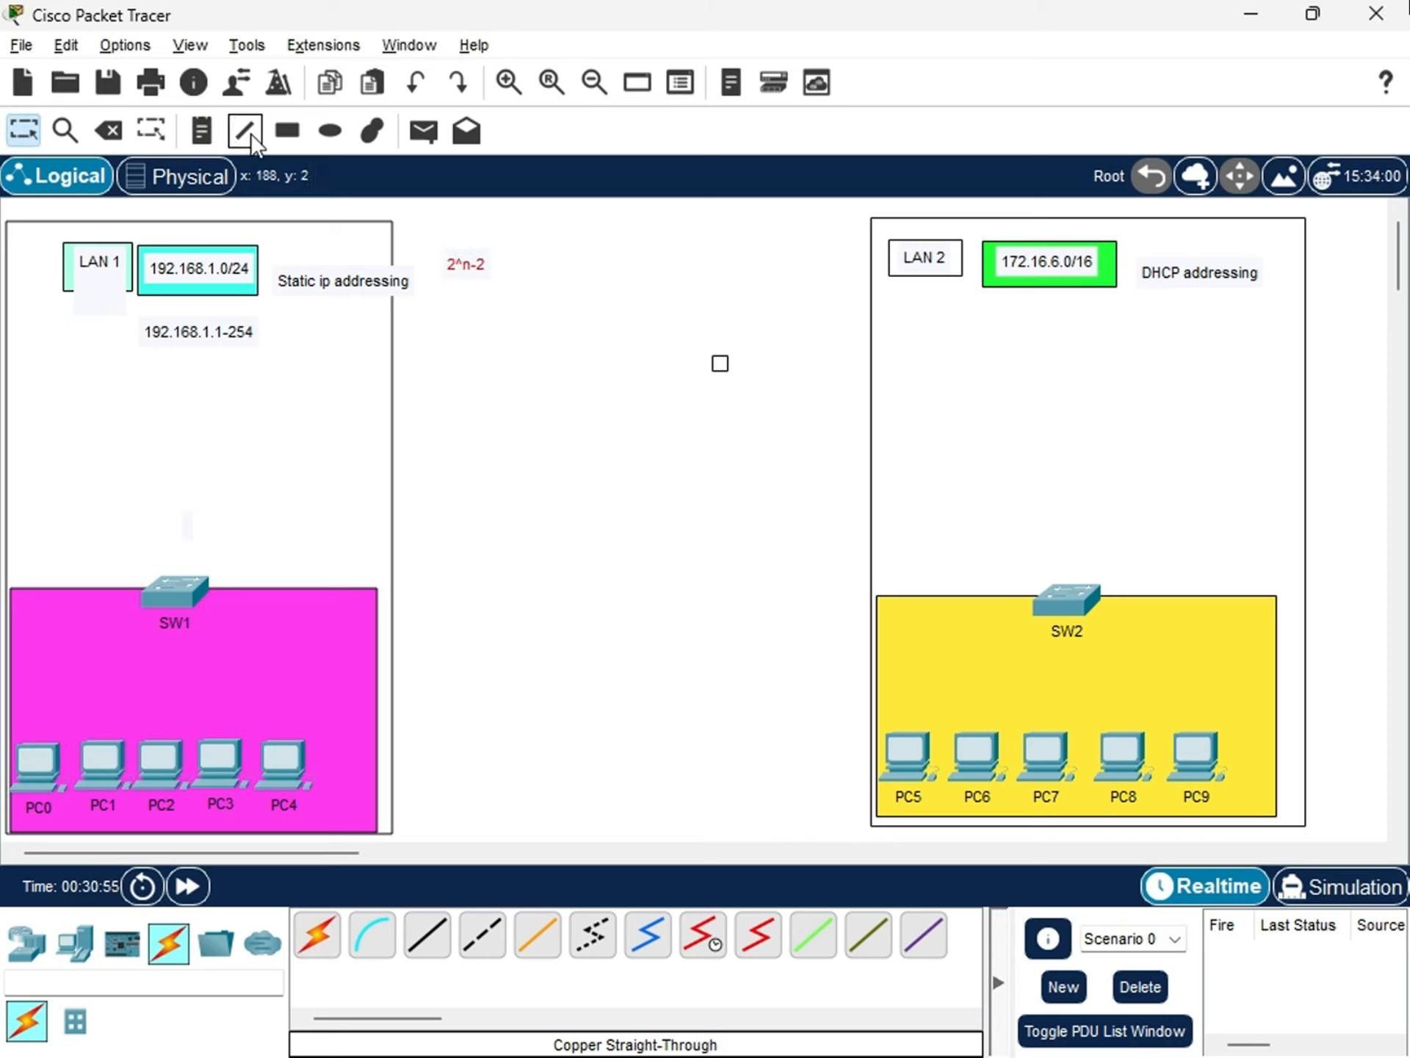
Frame the 2^n-2 note with a white-filled, black-outlined rectangle, and nudge the 192.168.1.1-254 note up toward the LAN 1 network label.
{"action": "left_click", "coordinate": [286, 131]}
{"action": "left_click", "coordinate": [789, 219]}
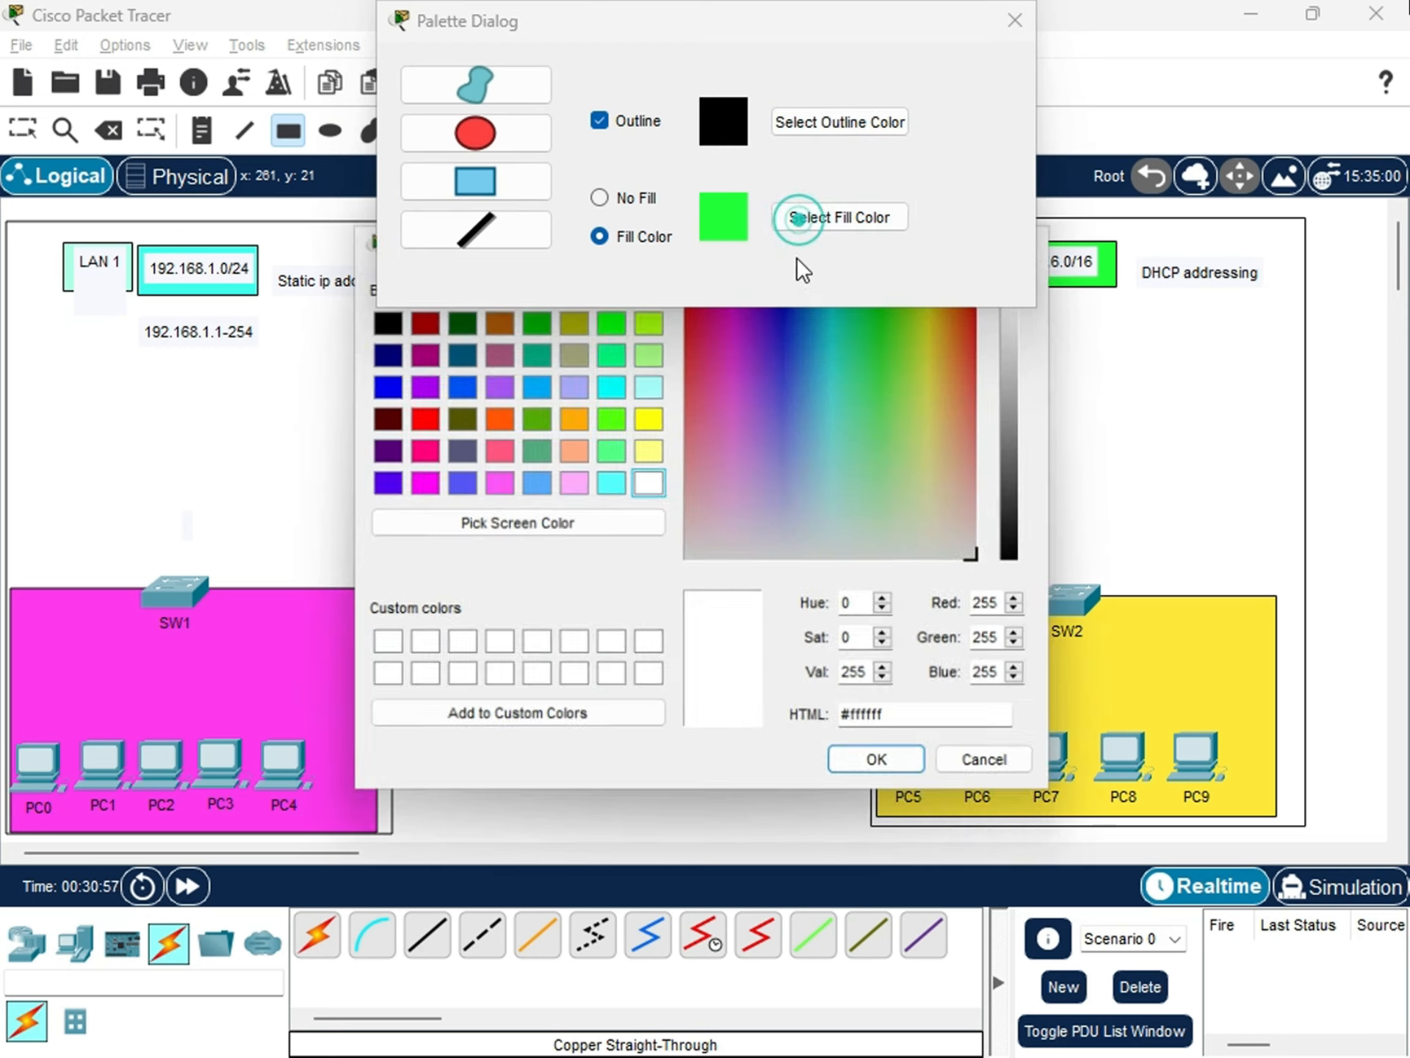
{"action": "left_click", "coordinate": [1021, 22]}
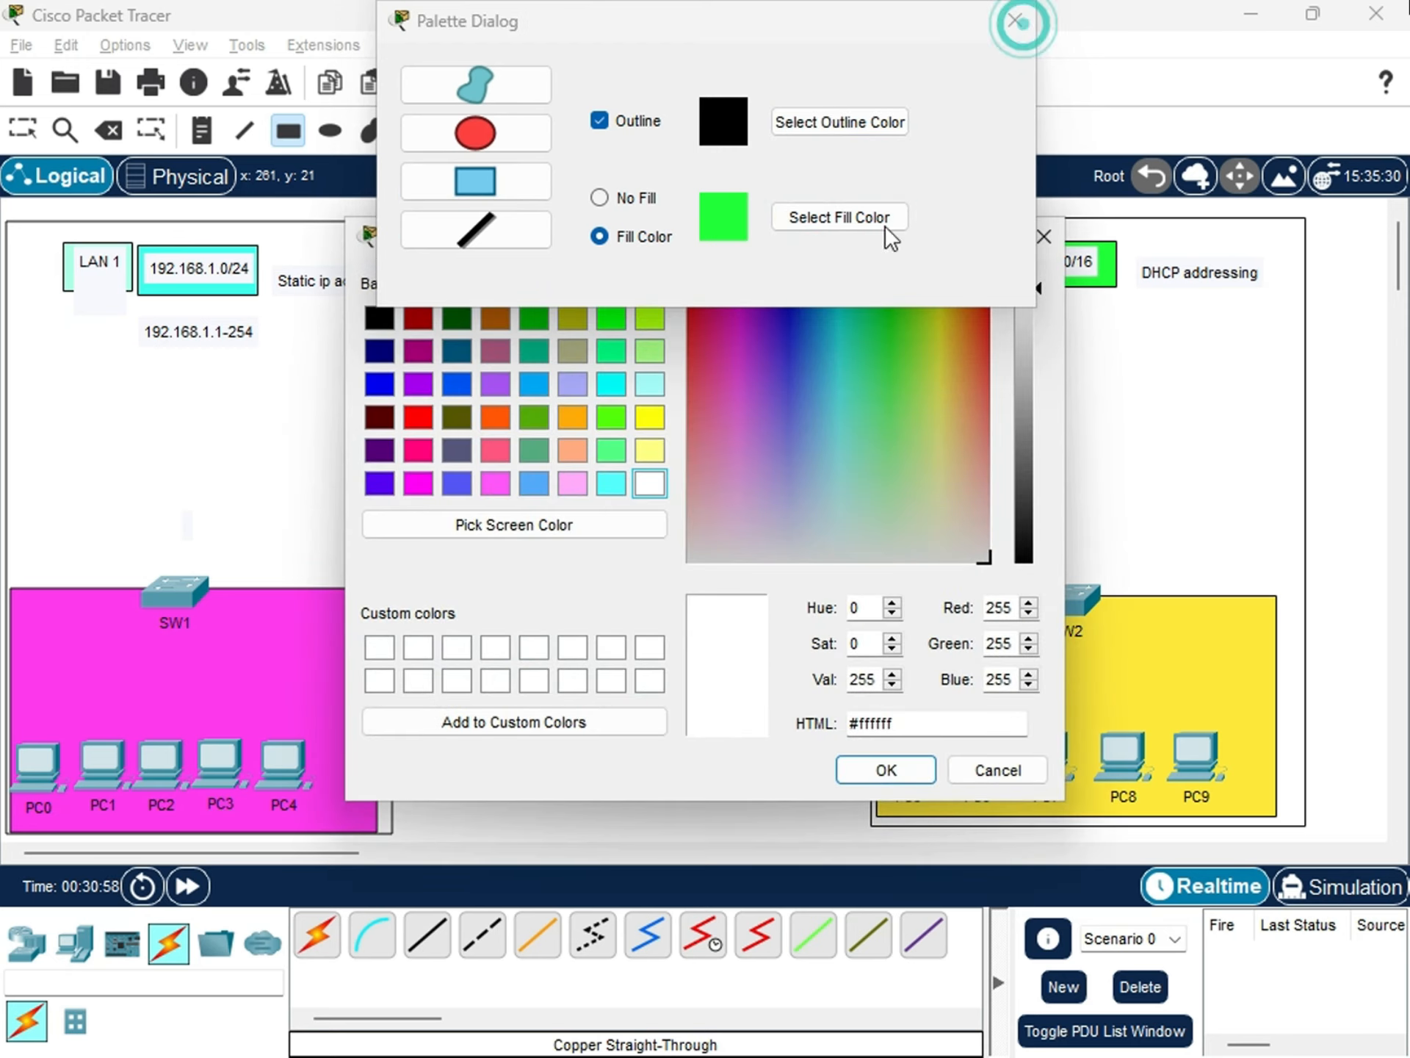
{"action": "left_click", "coordinate": [886, 768]}
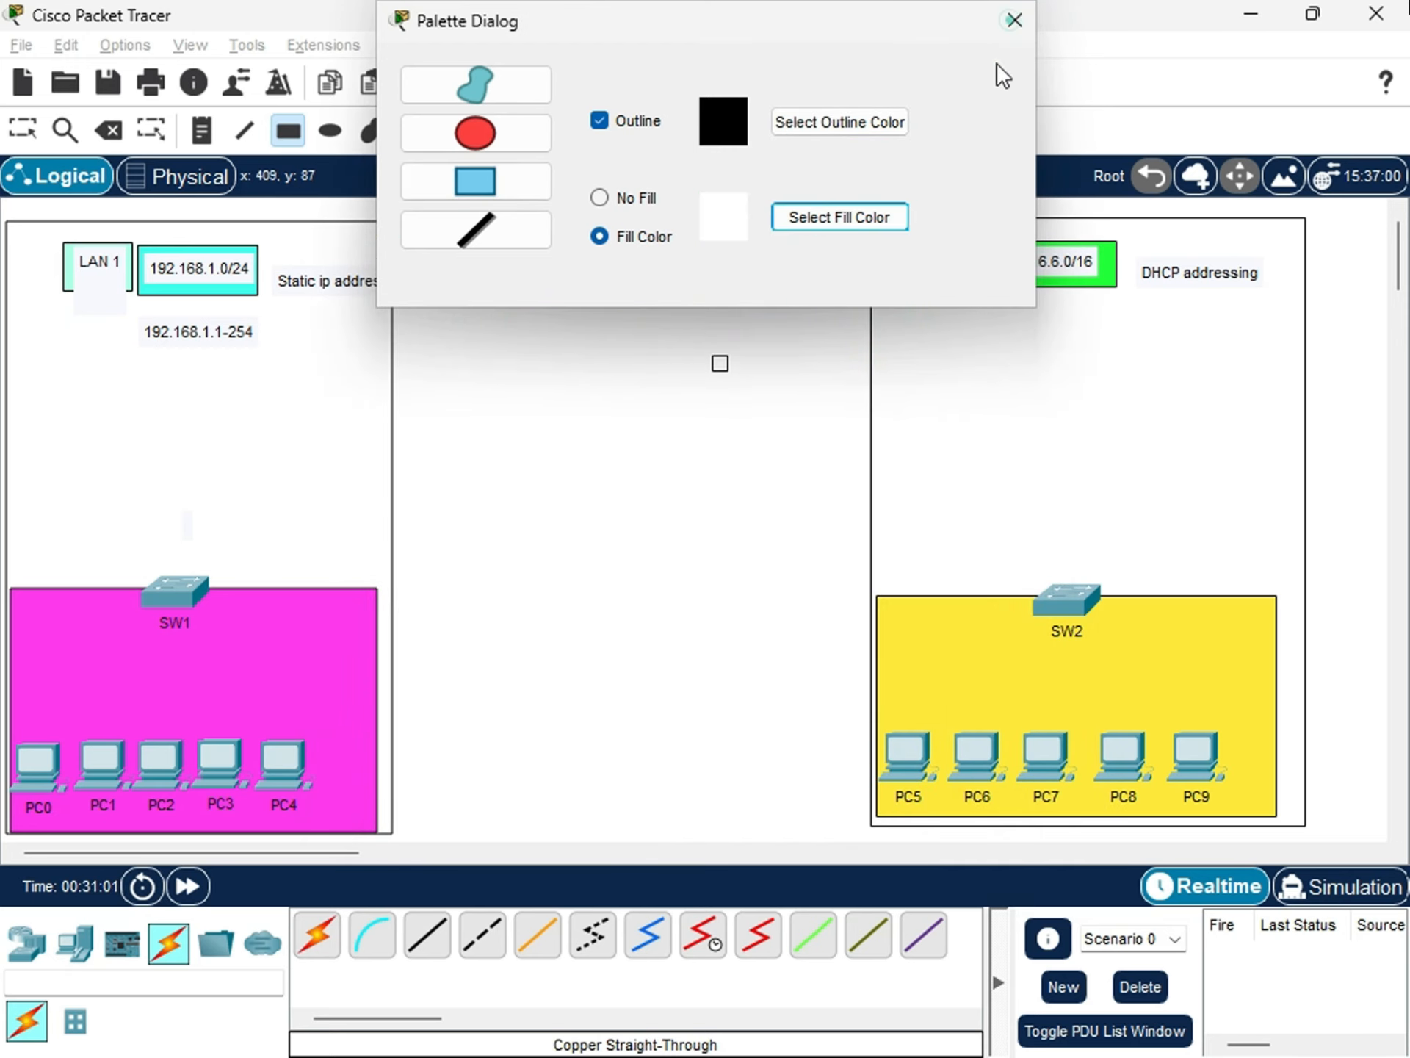
{"action": "left_click", "coordinate": [1013, 21]}
{"action": "left_click_drag", "start_coordinate": [431, 243], "coordinate": [502, 283]}
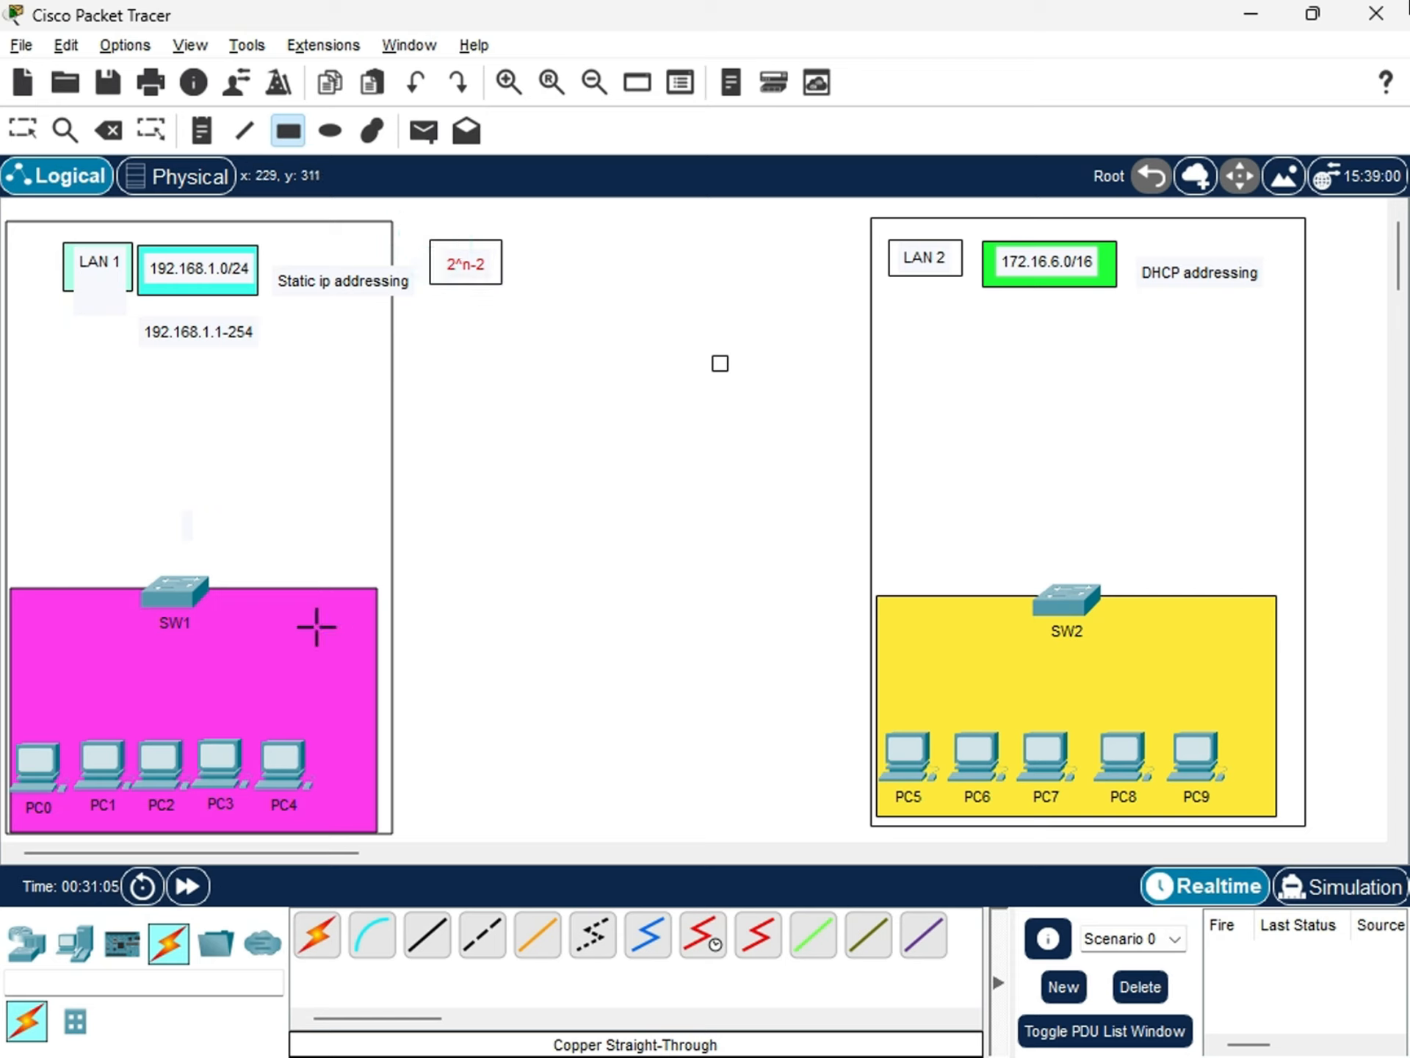
{"action": "key", "text": "Escape"}
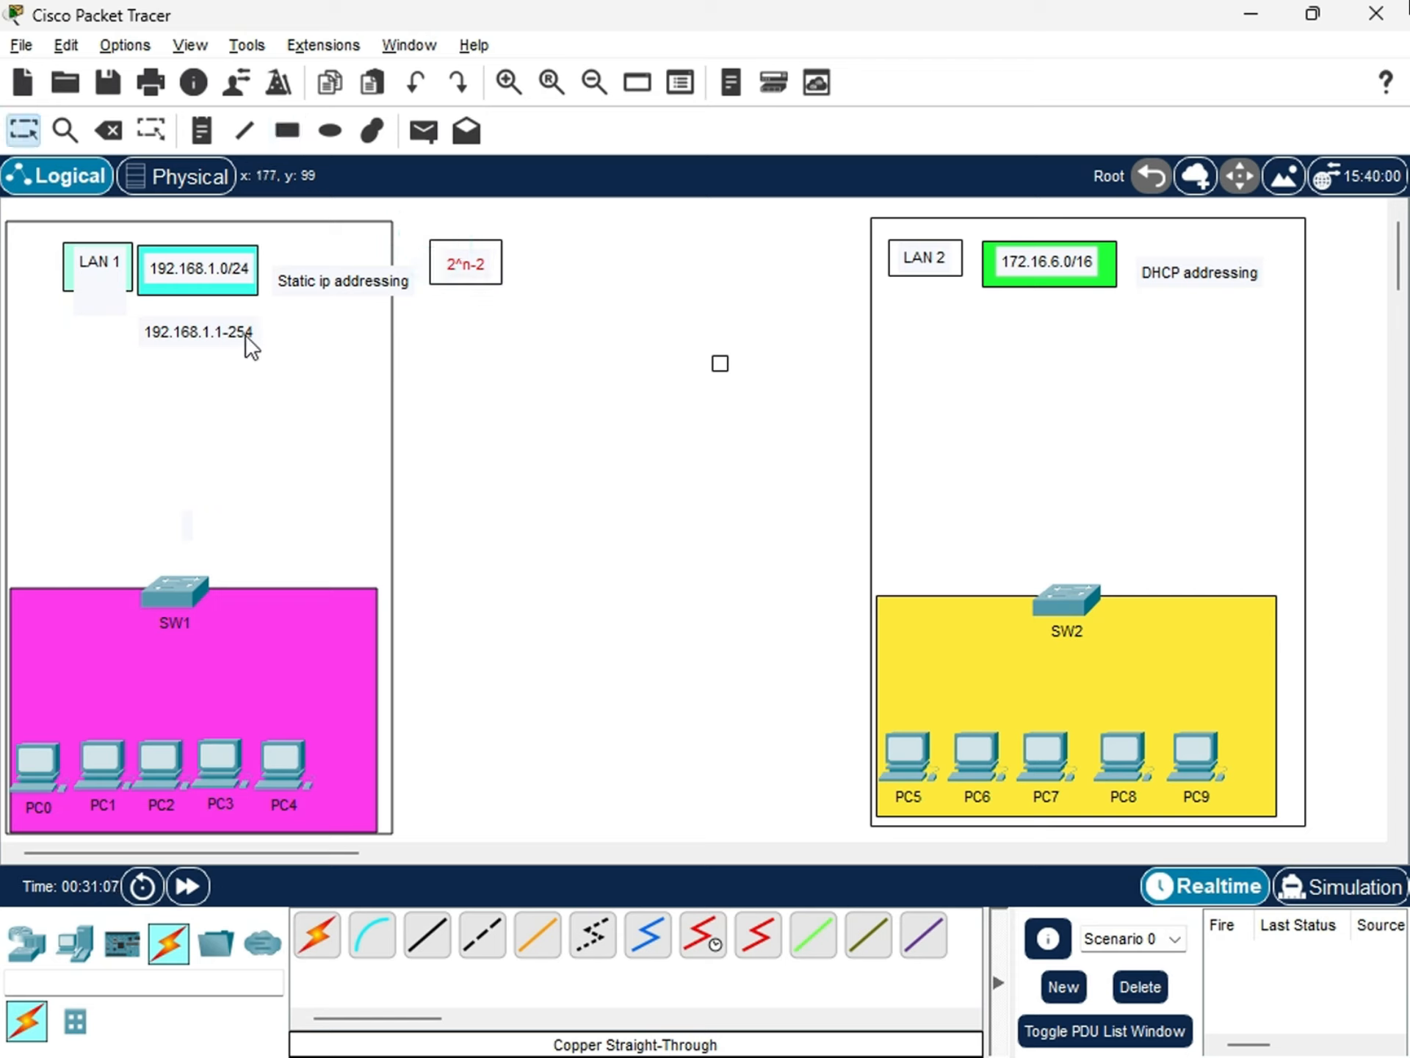
{"action": "left_click_drag", "start_coordinate": [247, 337], "coordinate": [239, 325]}
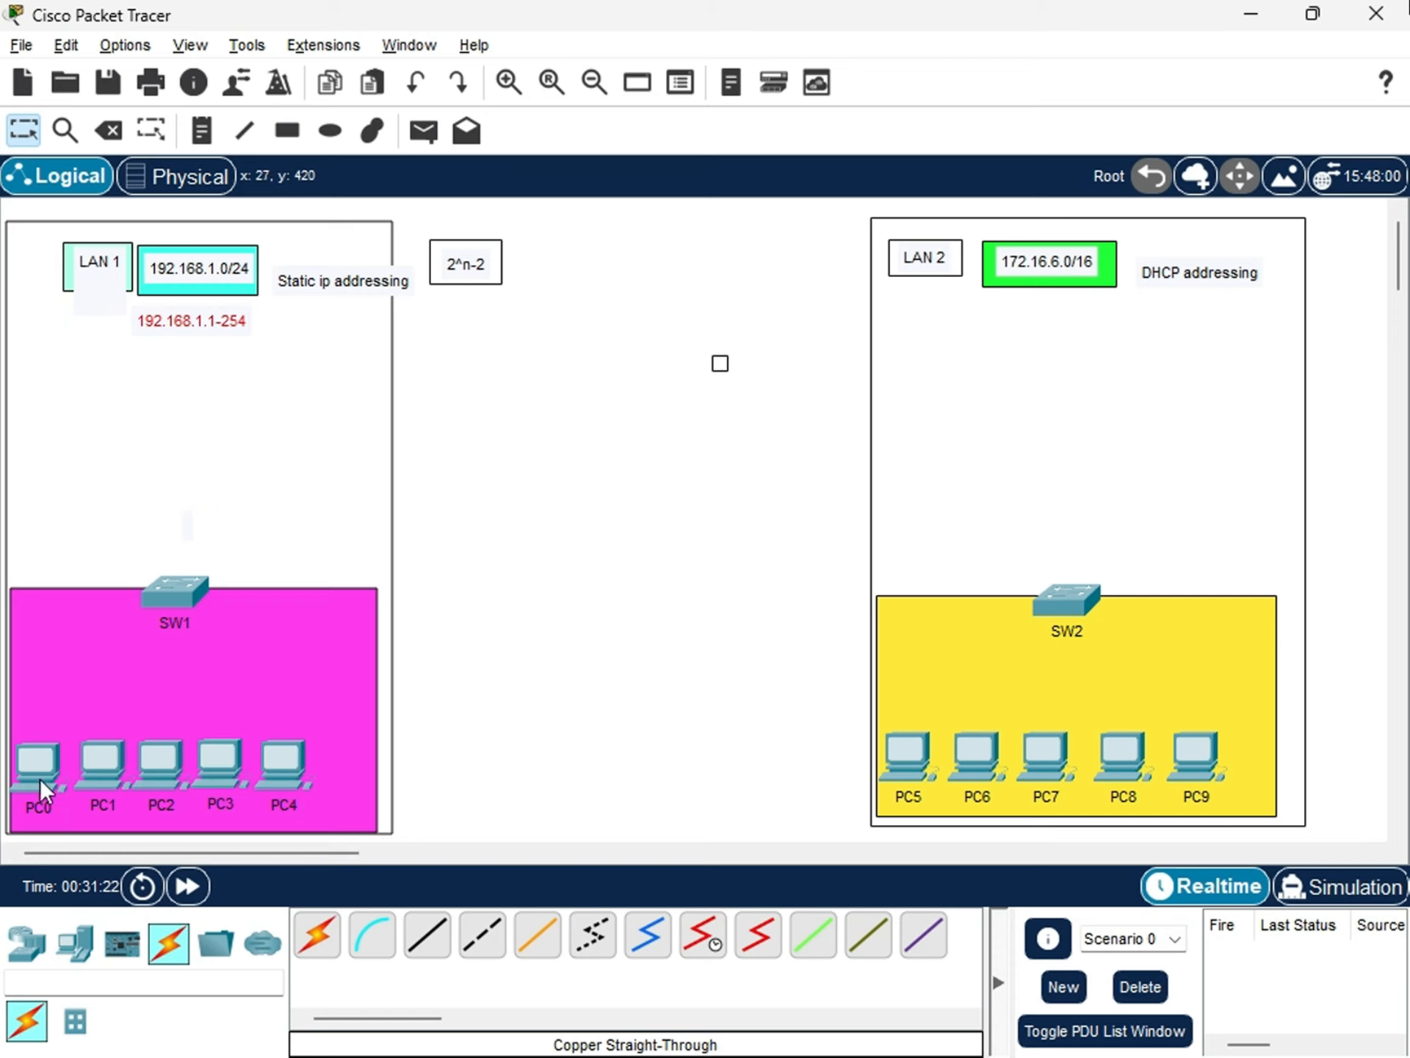
Give PC0 the static IPv4 address 192.168.1.10 with subnet mask 255.255.255.0.
{"action": "left_click", "coordinate": [51, 757]}
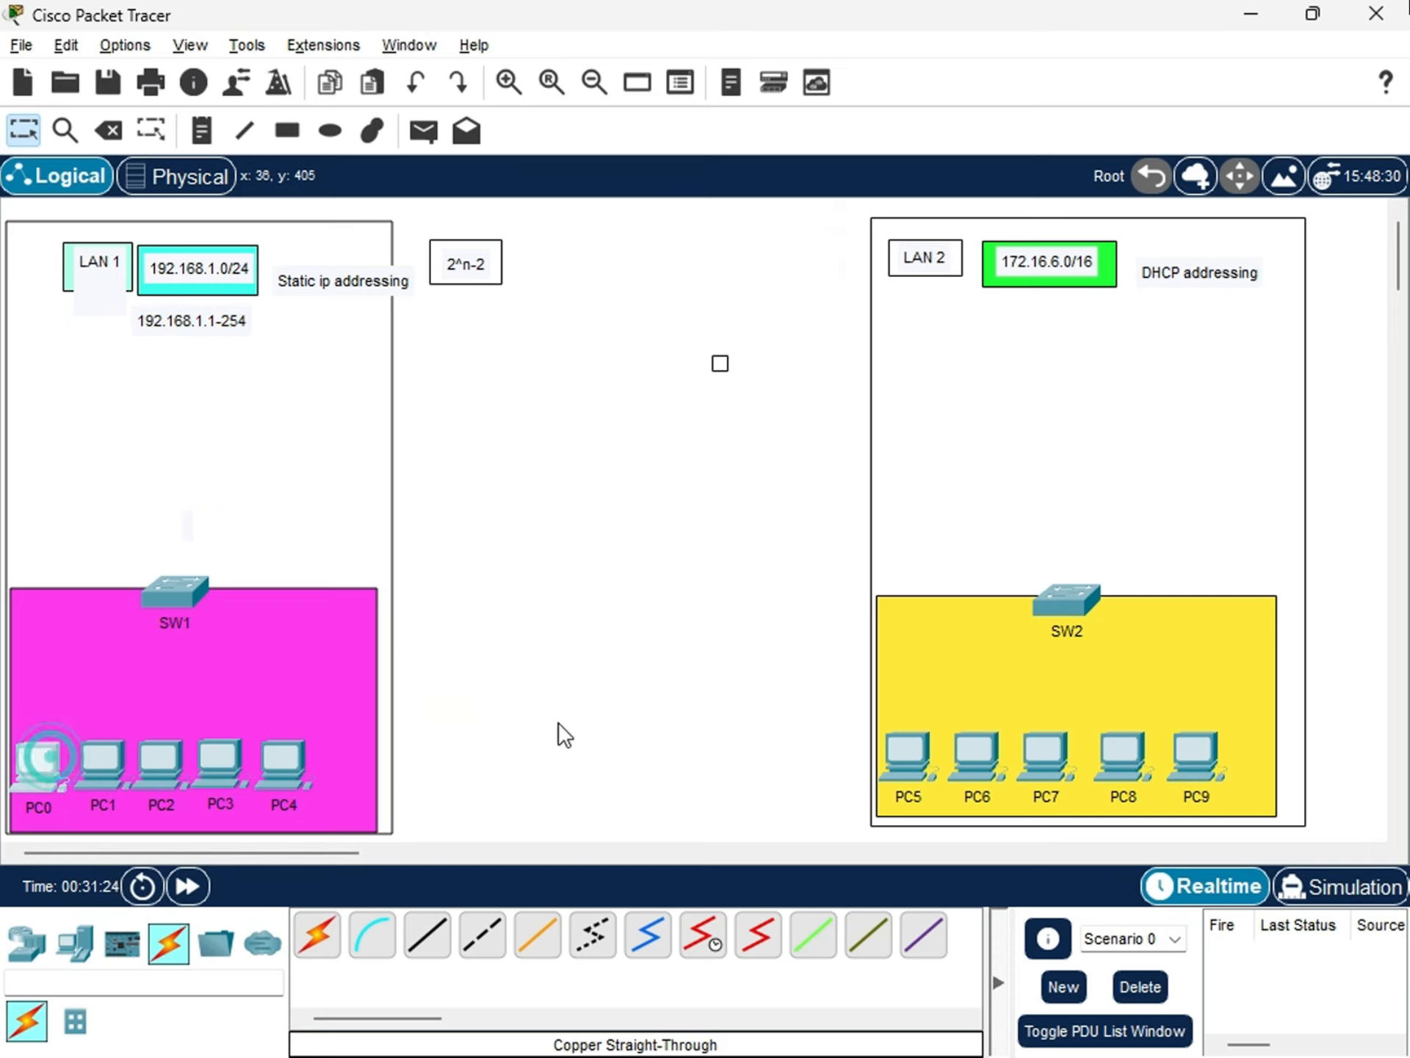
{"action": "left_click", "coordinate": [452, 298]}
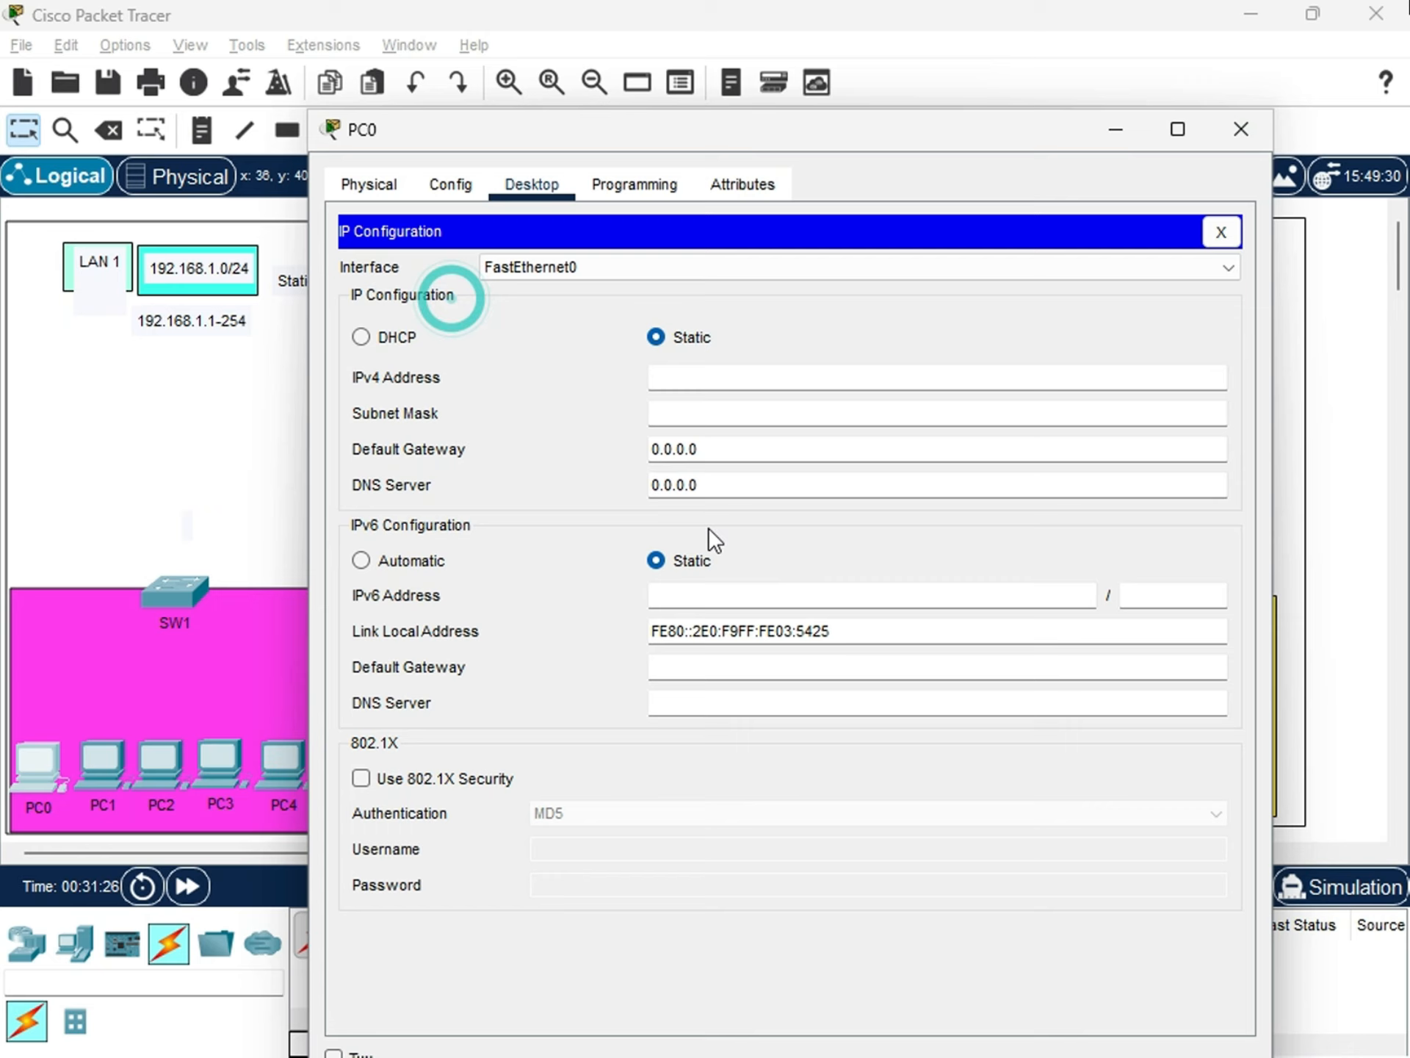
{"action": "left_click", "coordinate": [655, 379]}
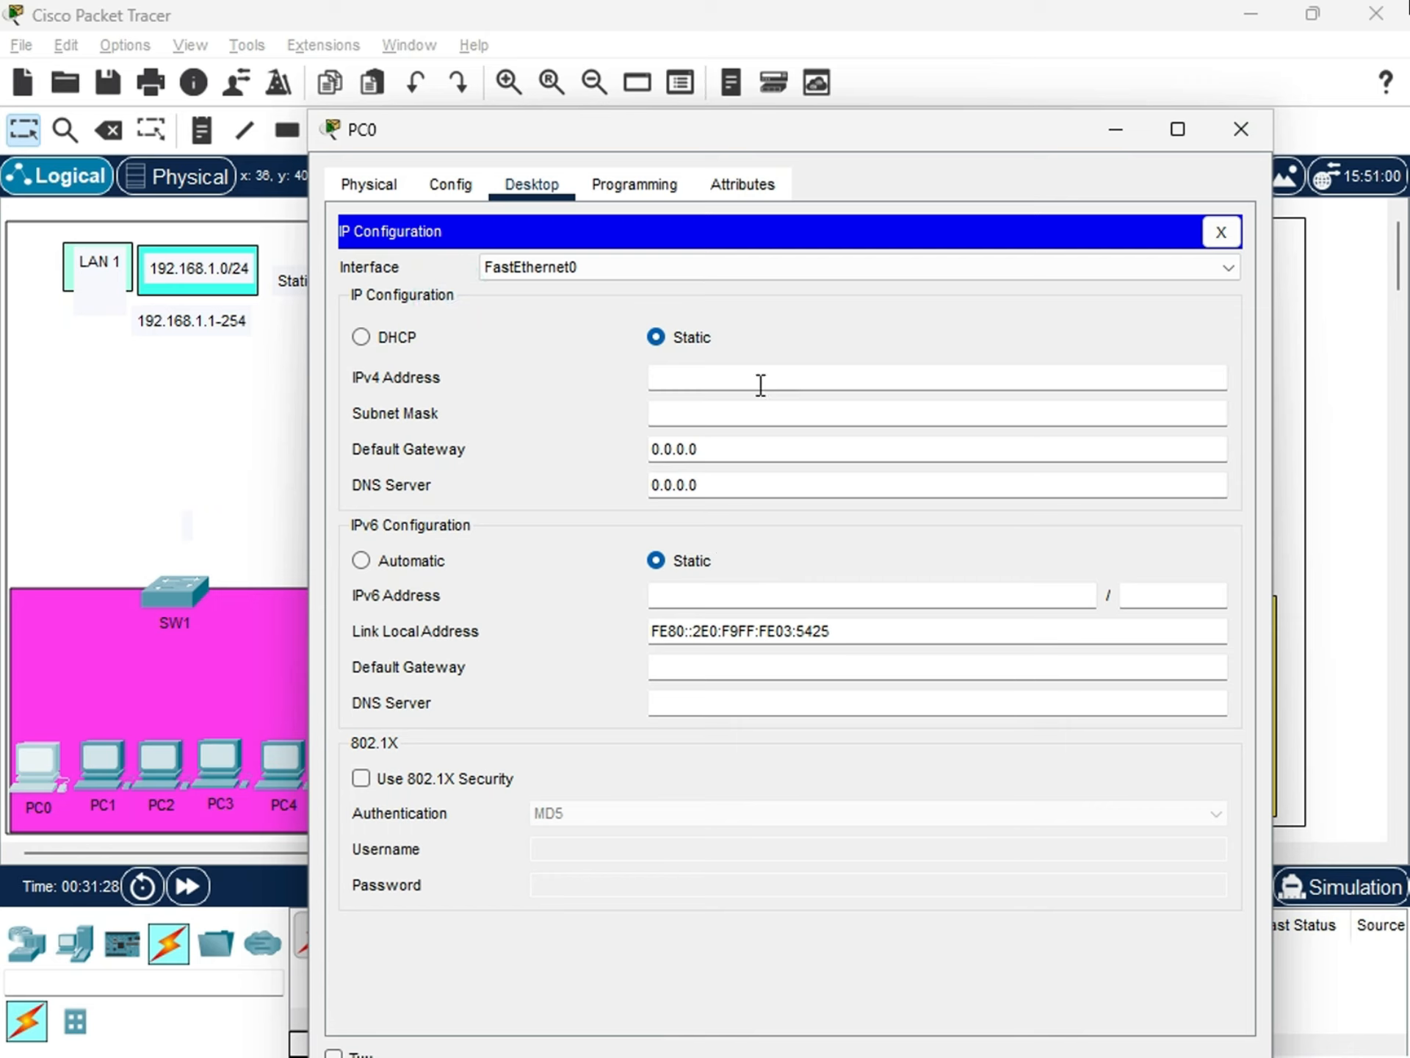
{"action": "type", "text": "192.168.1.10"}
{"action": "key", "text": "Tab"}
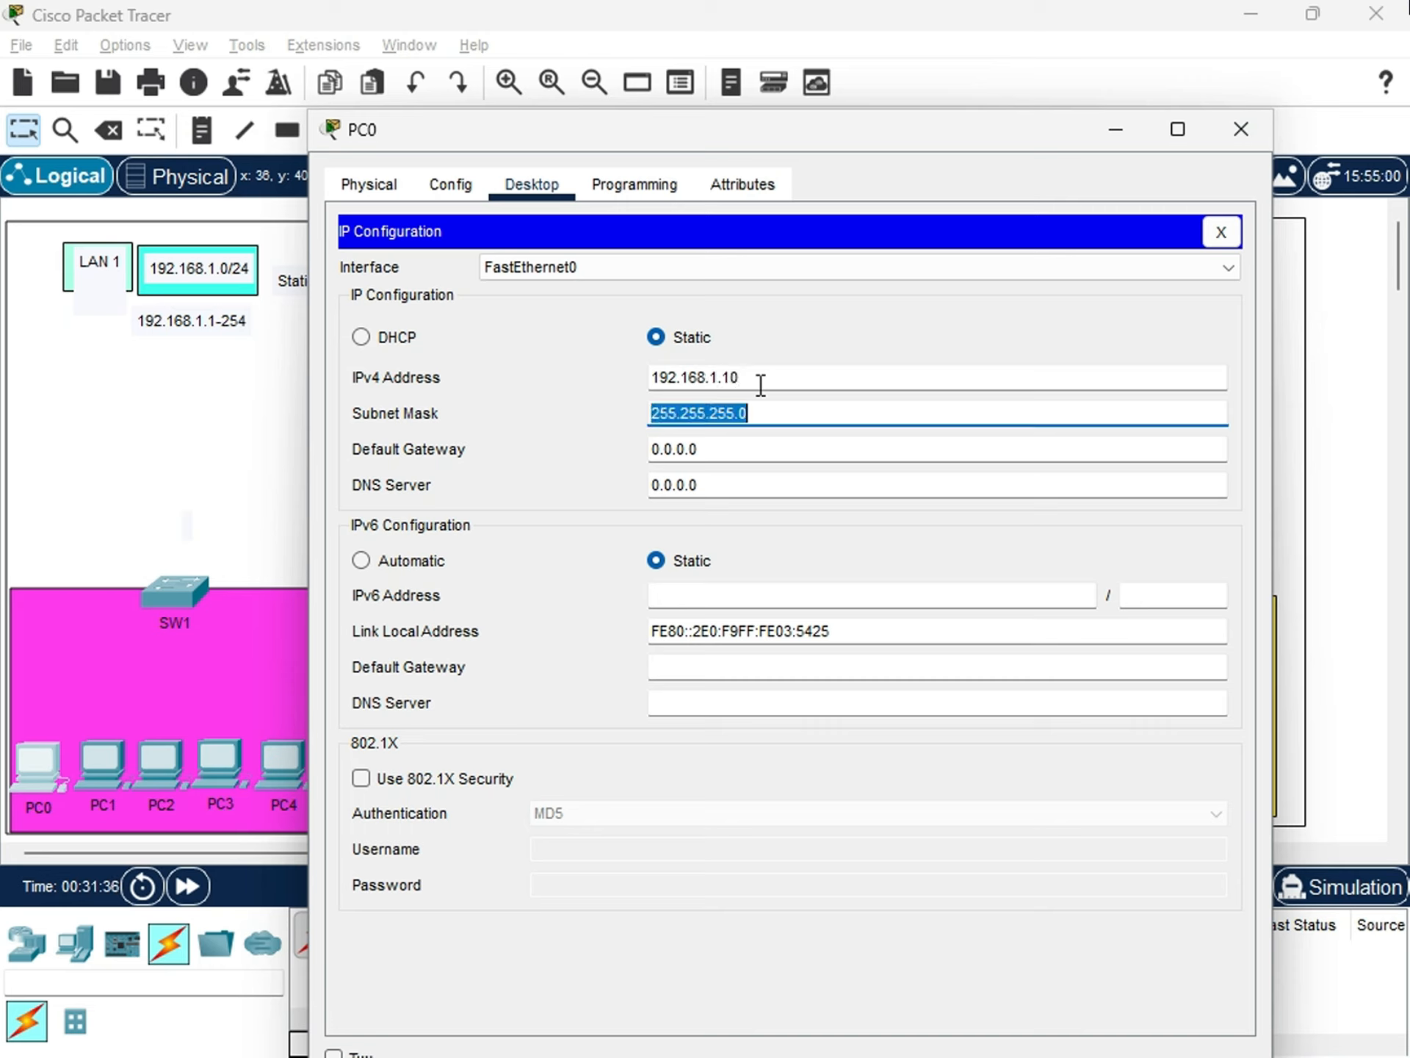
{"action": "key", "text": "Tab"}
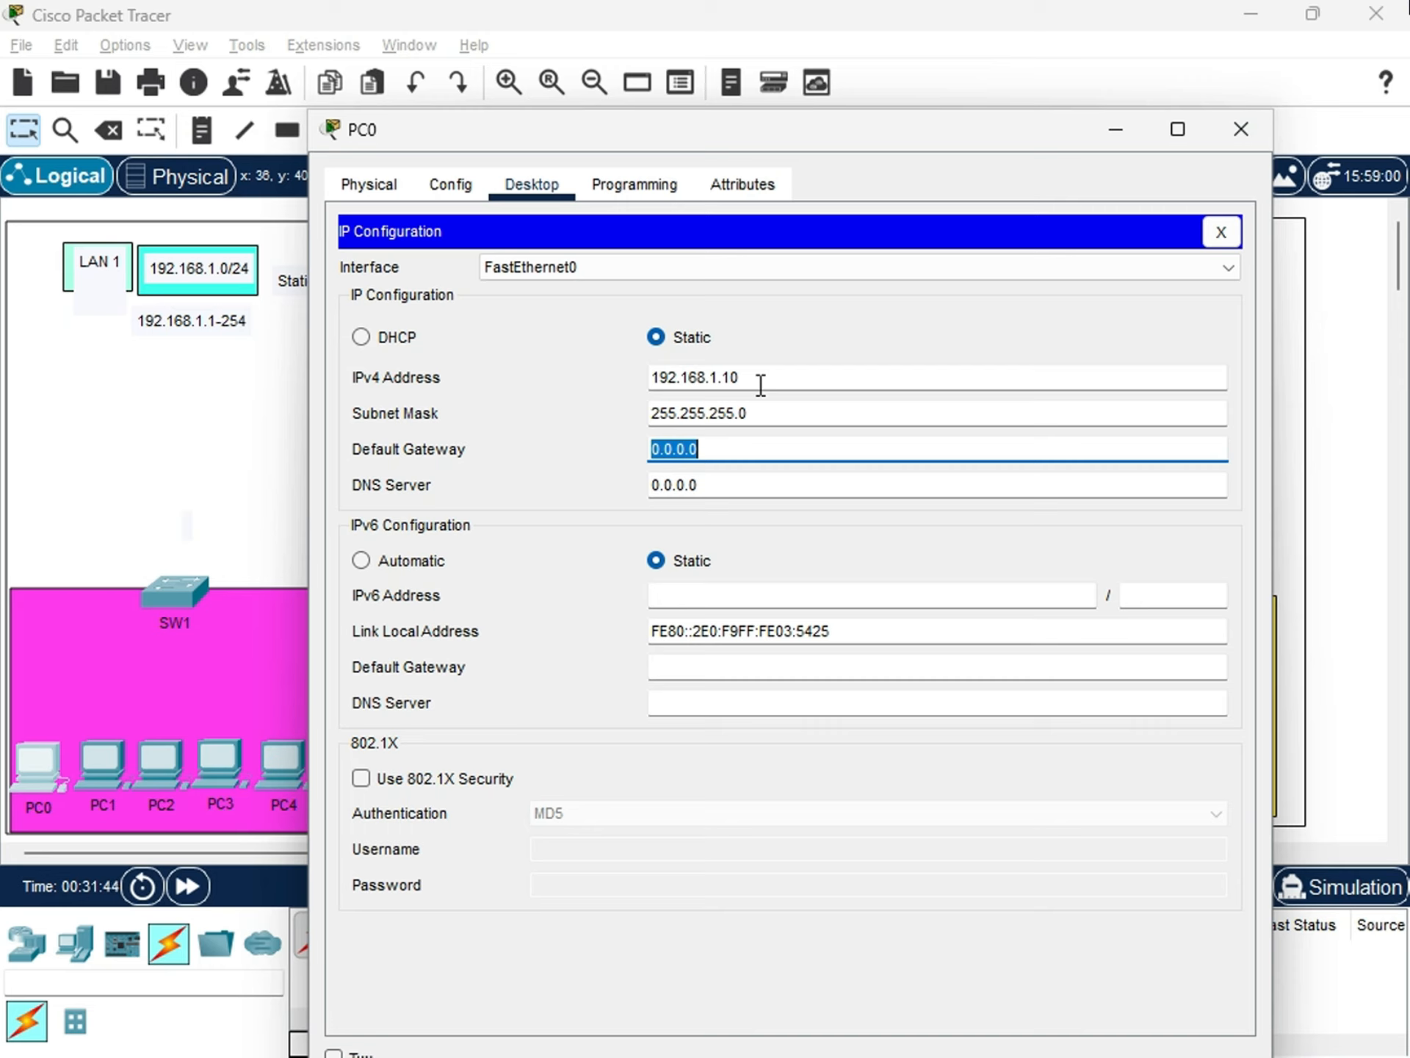
Set PC0's IPv4 default gateway to 192.168.1.1 and its DNS server to 8.8.8.8.
{"action": "type", "text": "192.168"}
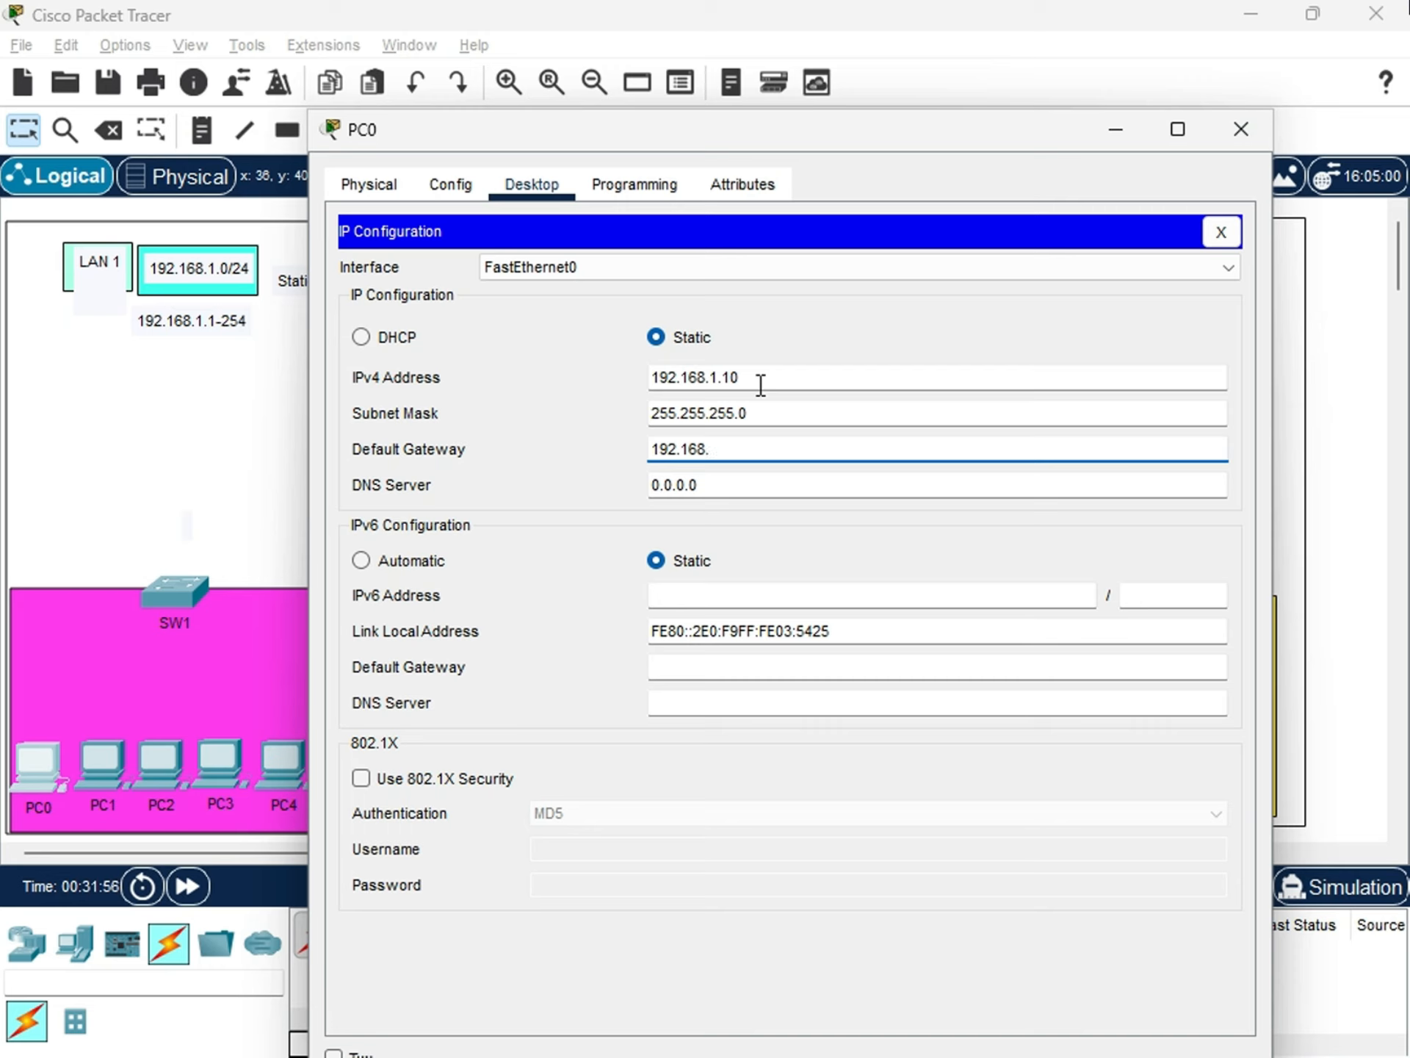
{"action": "type", "text": ".1"}
{"action": "key", "text": "Tab"}
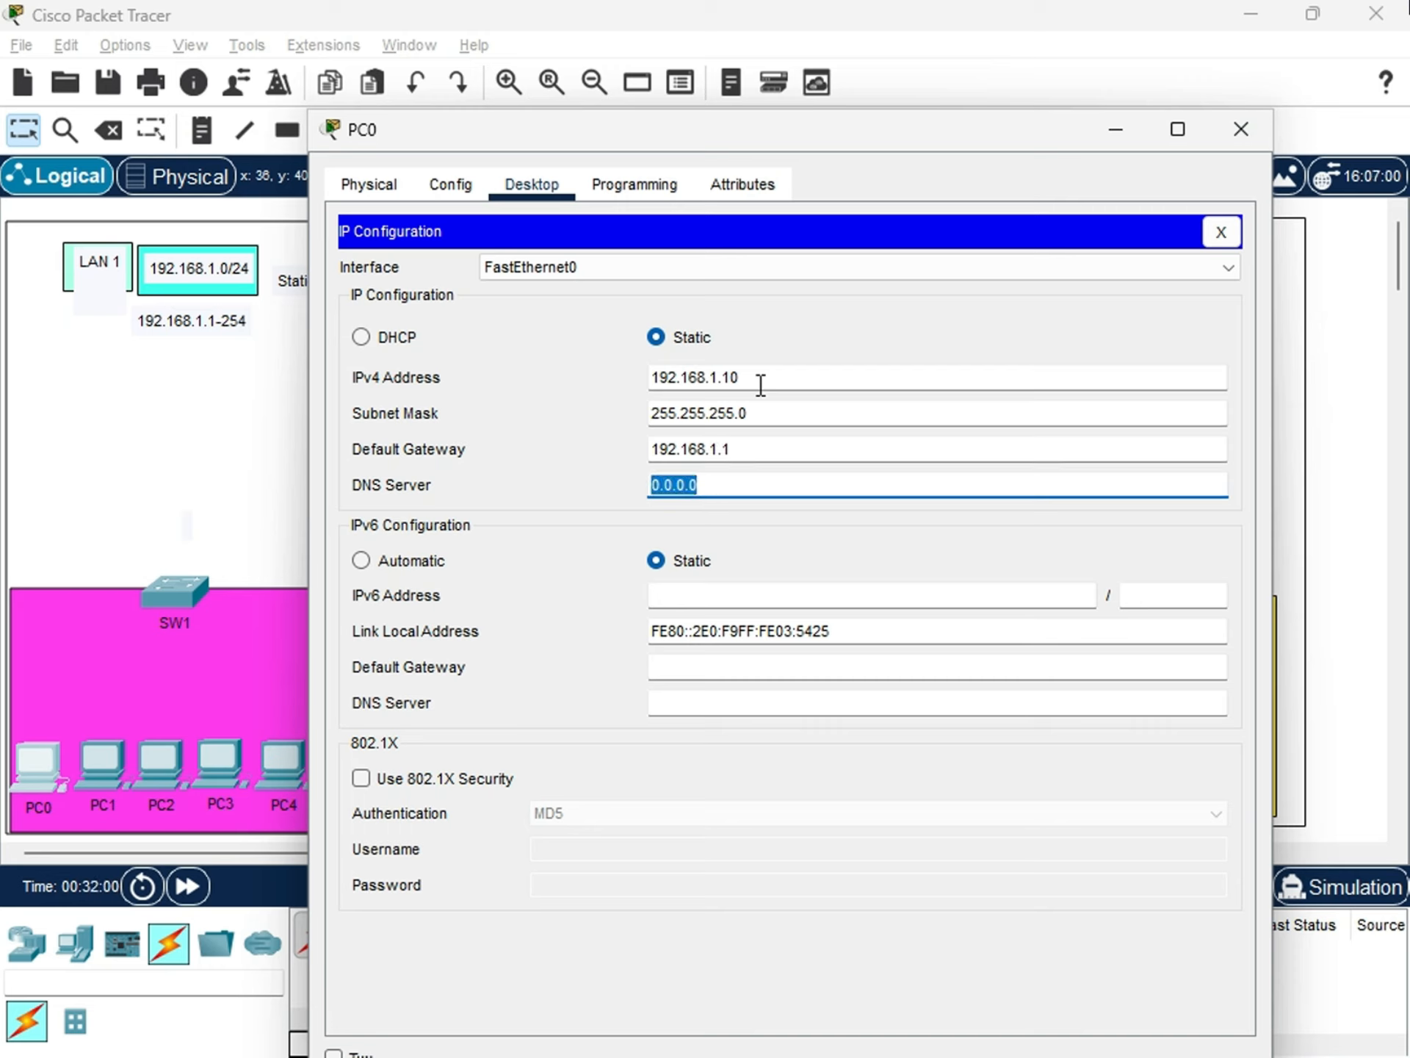
{"action": "type", "text": "8.8.8.8"}
{"action": "double_click", "coordinate": [721, 482]}
{"action": "left_click", "coordinate": [732, 489]}
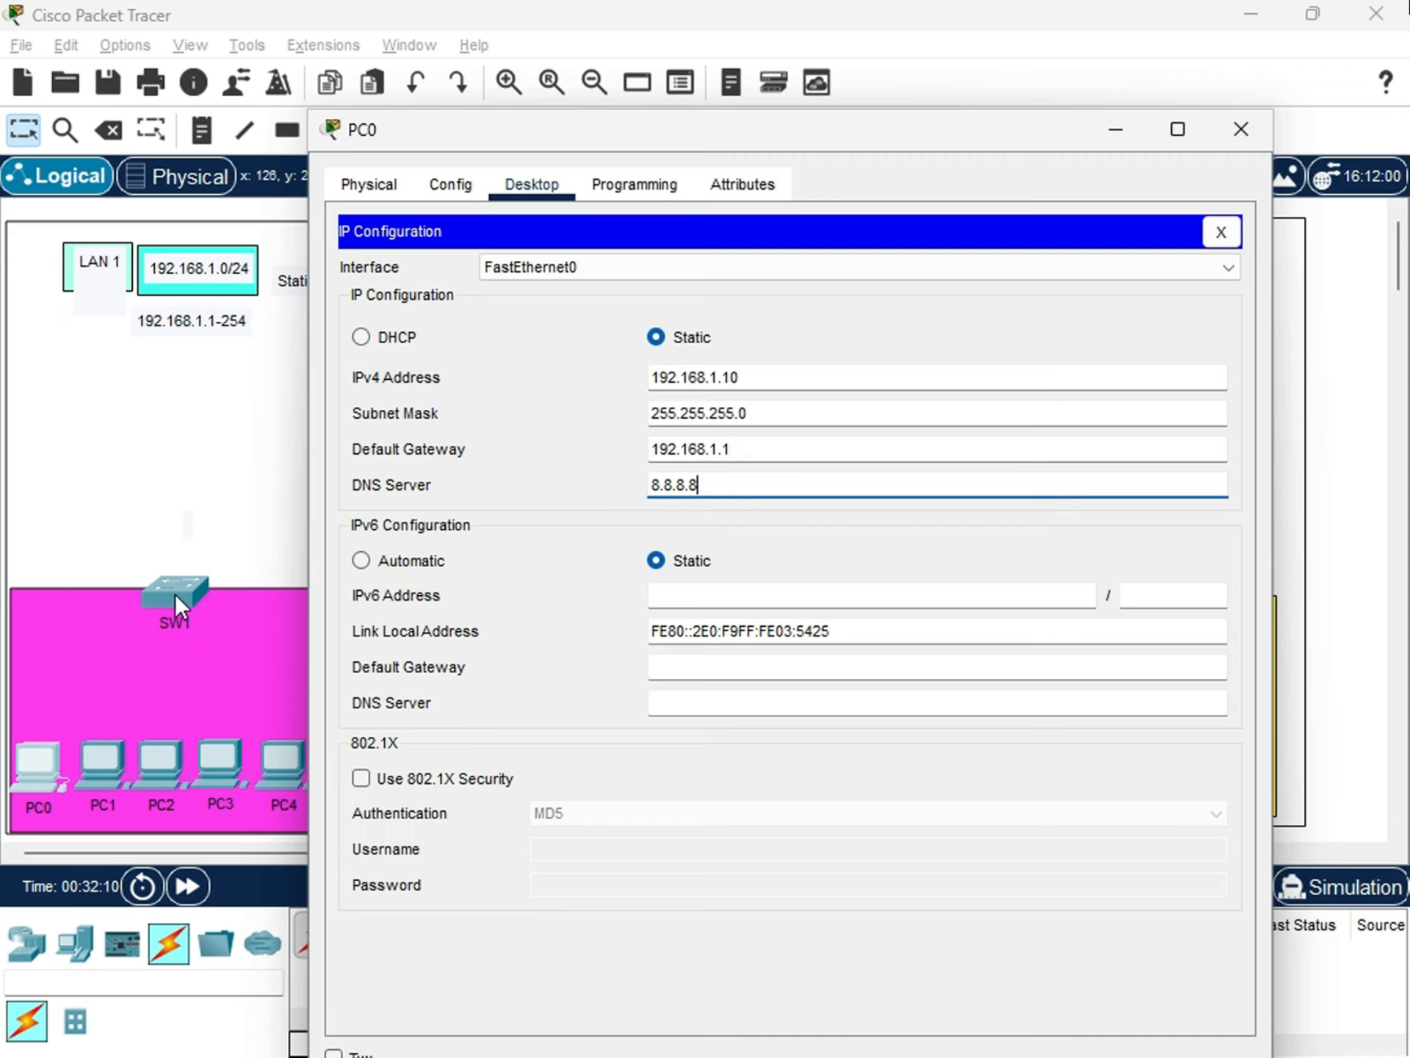
{"action": "double_click", "coordinate": [719, 488]}
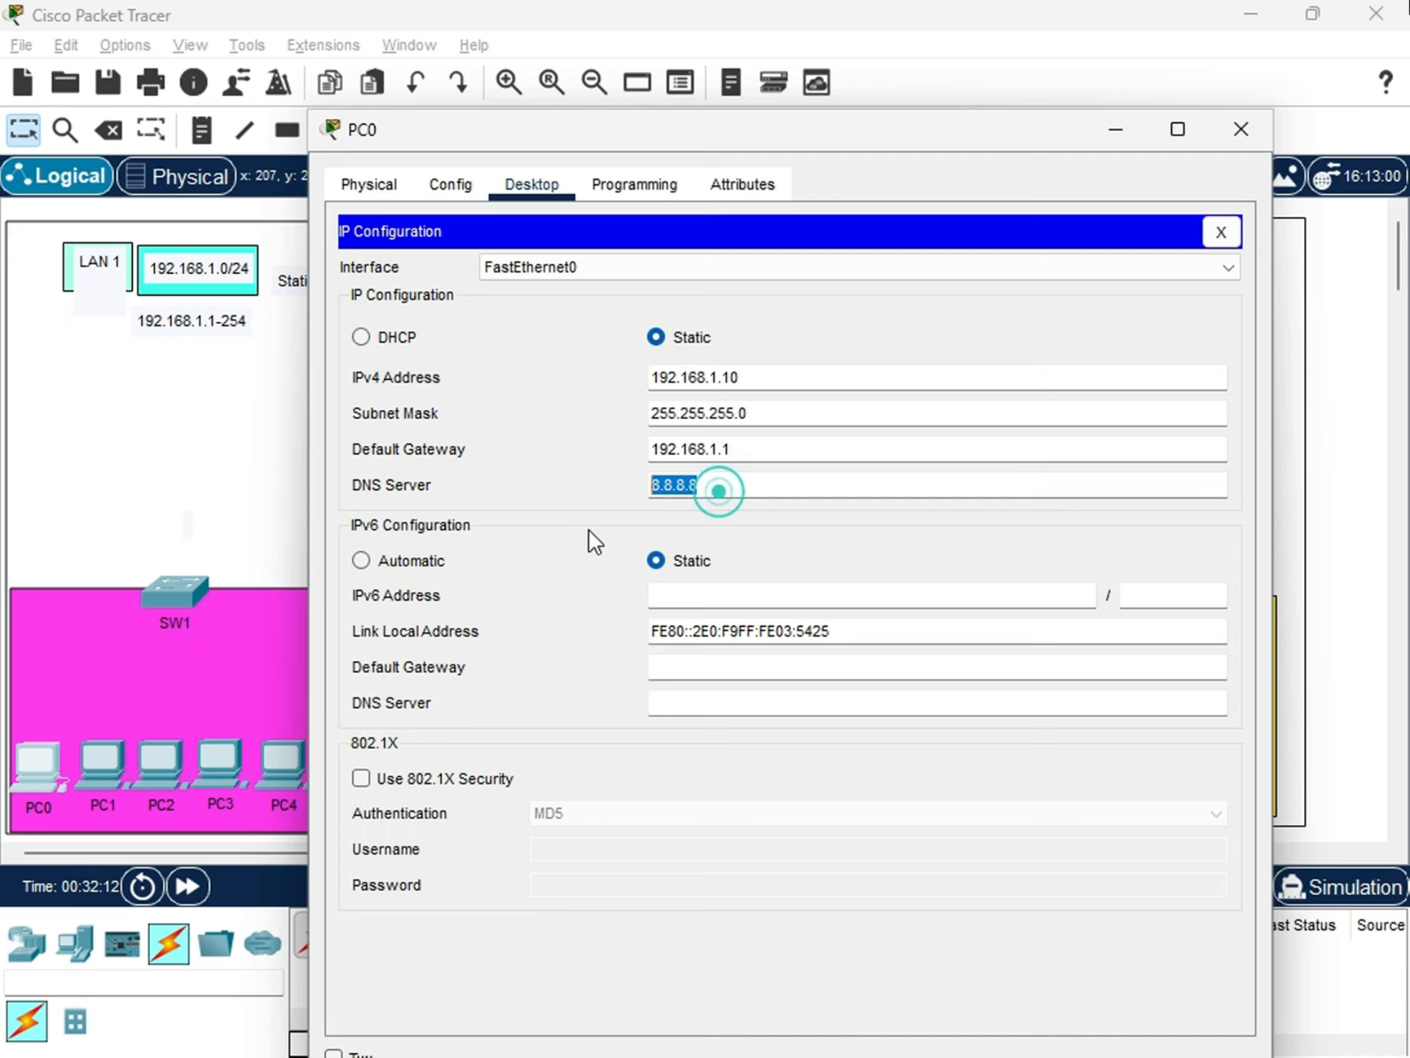
Shift SW1 slightly down within LAN 1 and return to PC0's IP configuration.
{"action": "left_click_drag", "start_coordinate": [179, 586], "coordinate": [174, 594]}
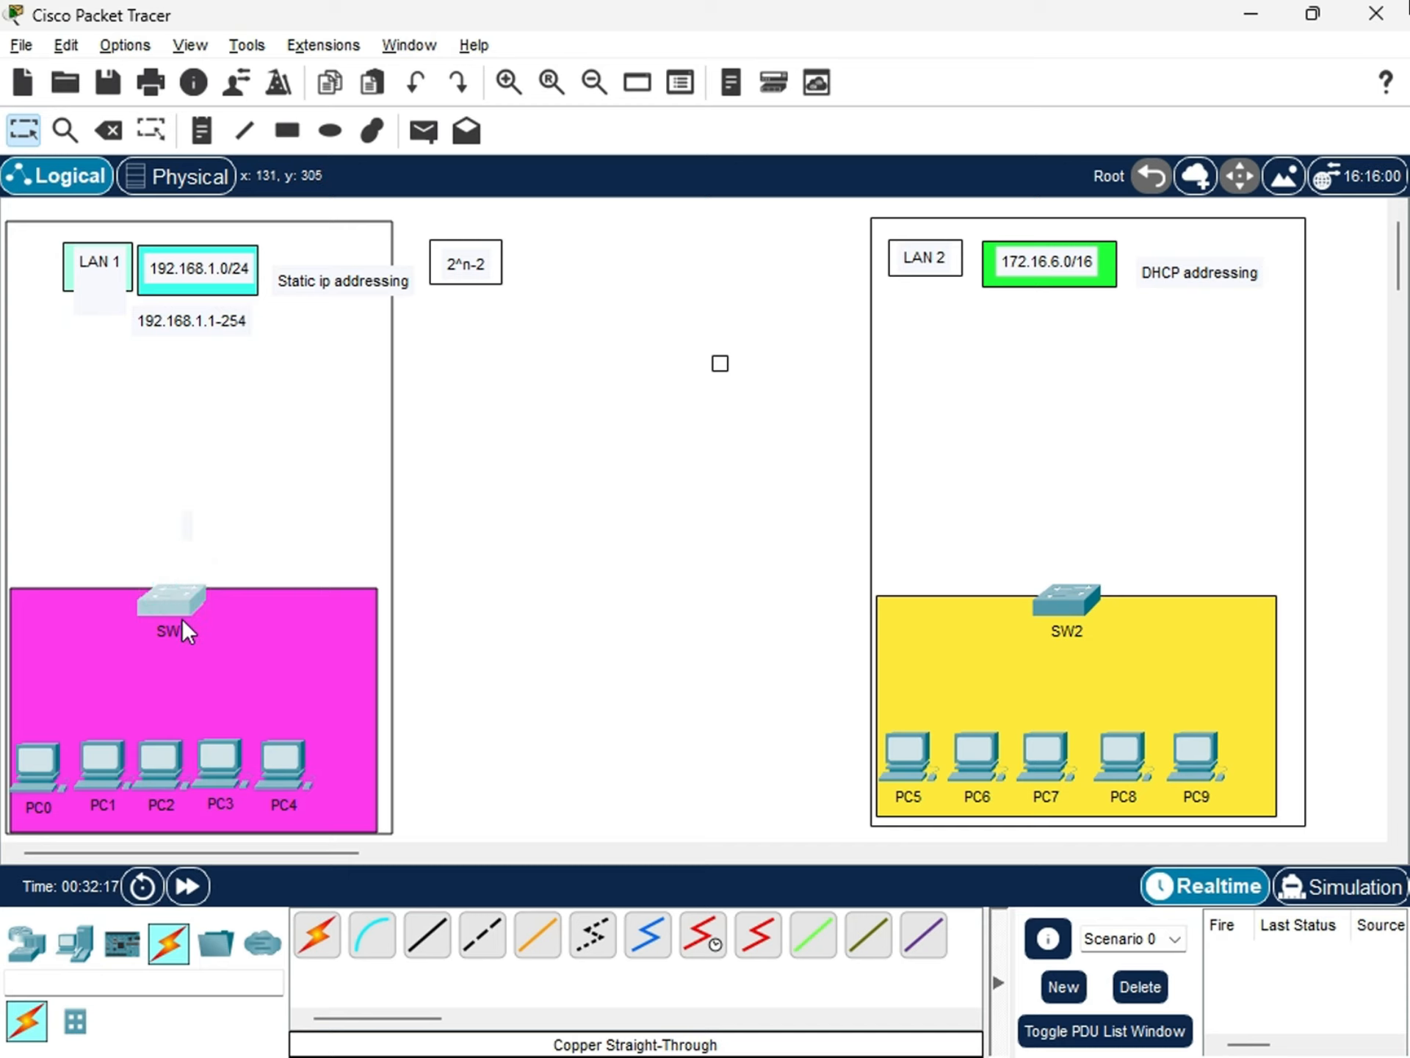
{"action": "key", "text": "alt+Tab"}
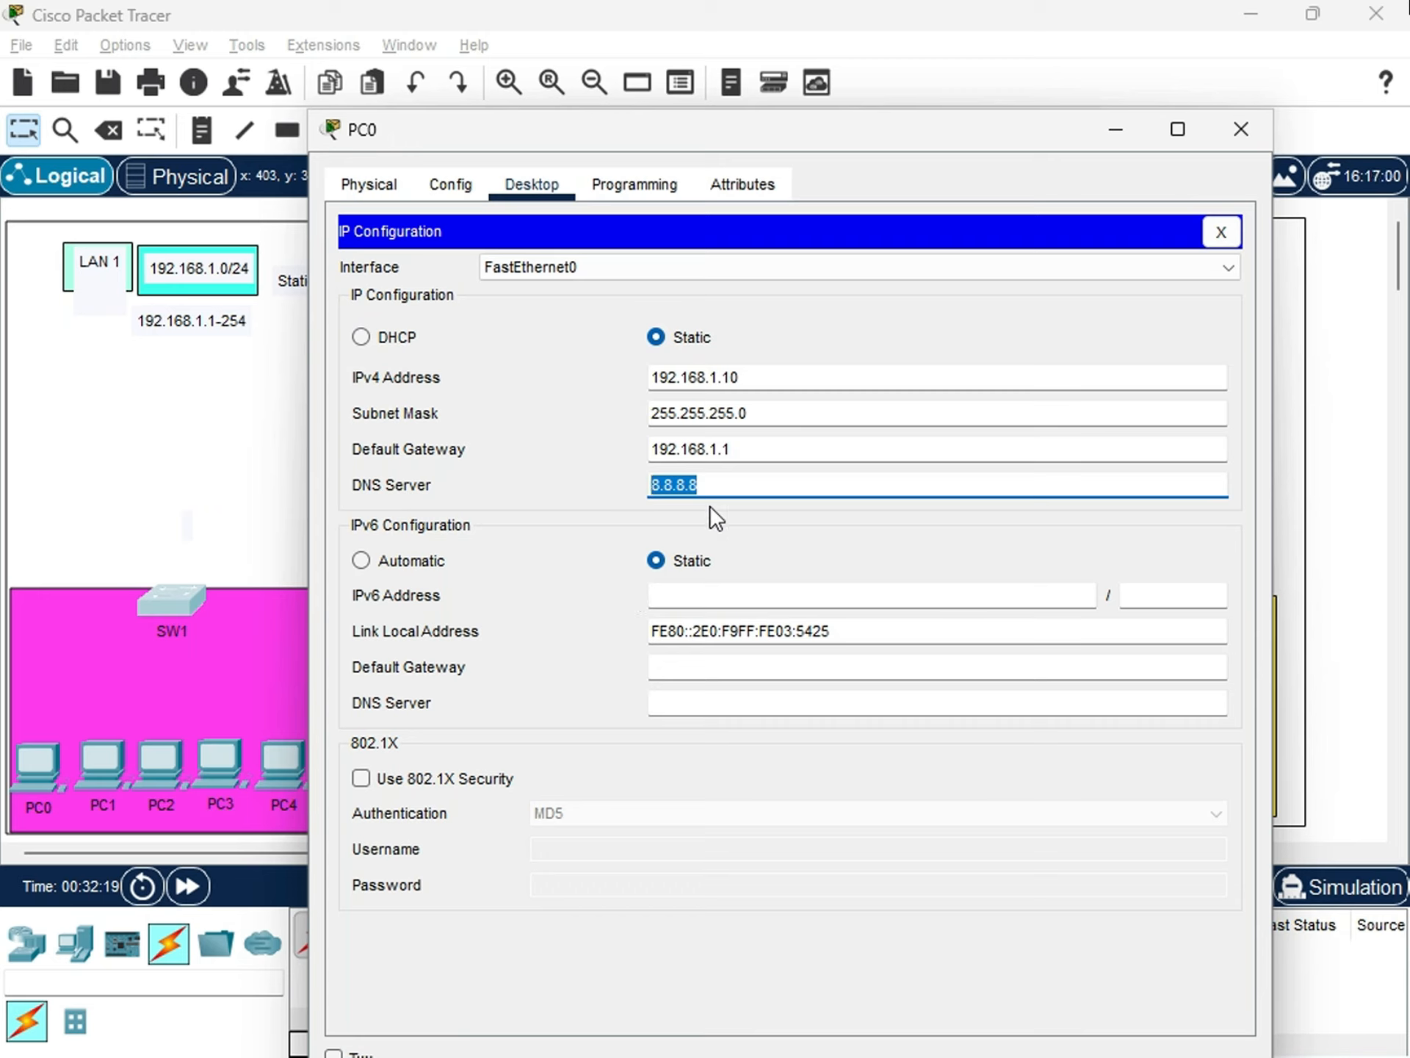
Try alternative IPv4 DNS server addresses on PC0, and set the field back to 8.8.8.8.
{"action": "left_click", "coordinate": [721, 491]}
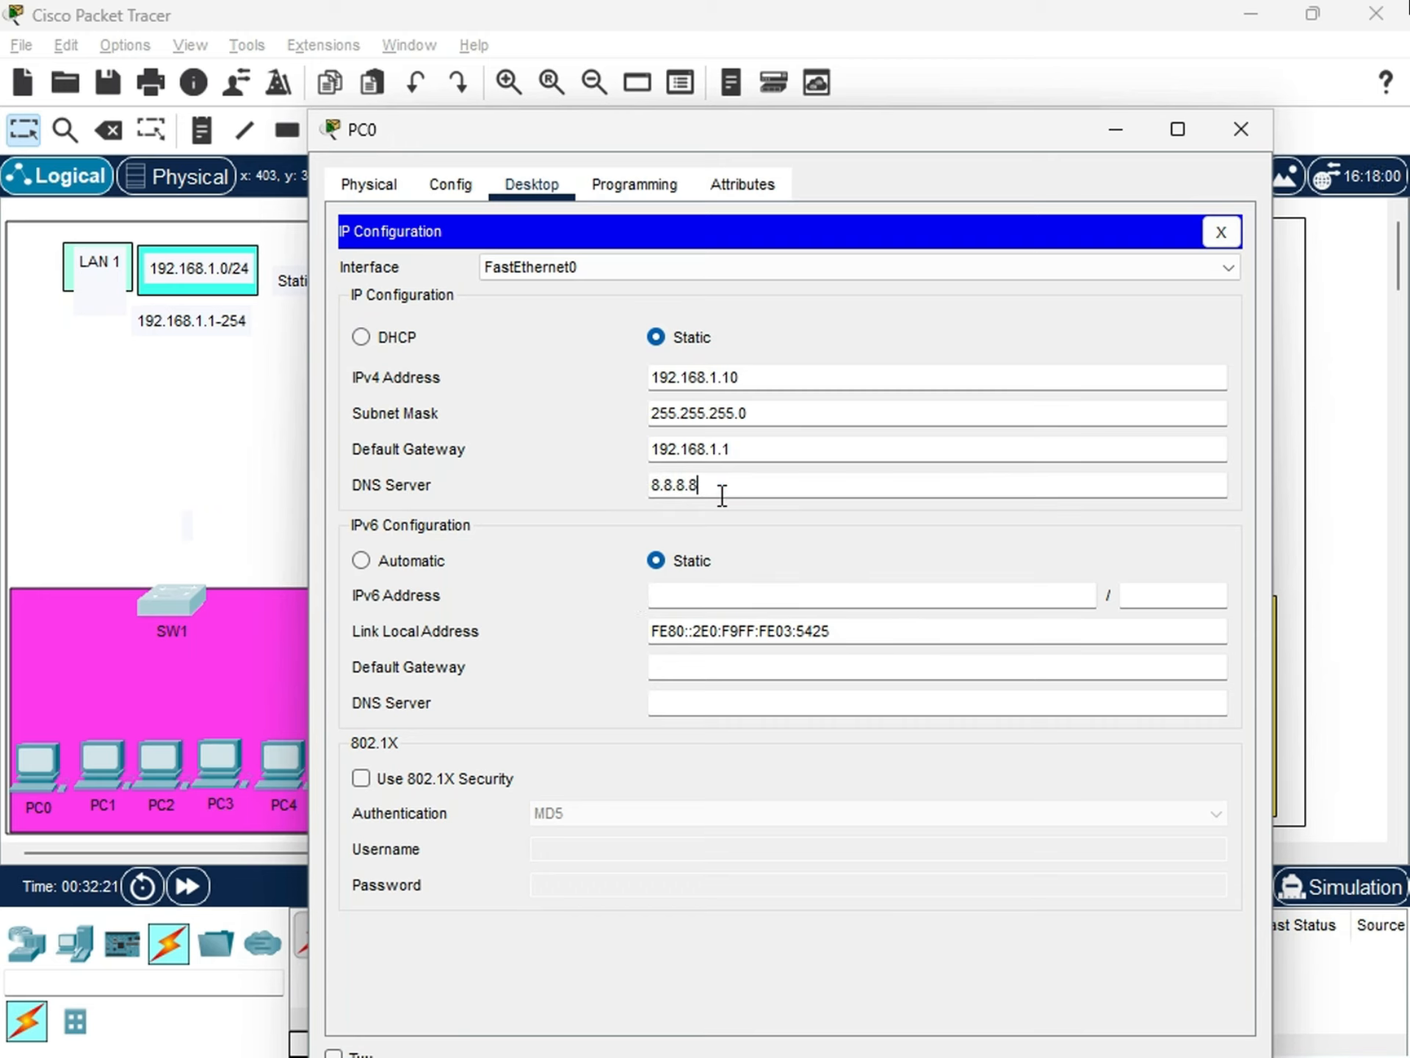
{"action": "key", "text": "BackSpace"}
{"action": "key", "text": "BackSpace"}
{"action": "type", "text": "4.4"}
{"action": "key", "text": "BackSpace"}
{"action": "key", "text": "BackSpace"}
{"action": "key", "text": "BackSpace"}
{"action": "key", "text": "BackSpace"}
{"action": "key", "text": "BackSpace"}
{"action": "key", "text": "BackSpace"}
{"action": "type", "text": "1.1.1."}
{"action": "key", "text": "BackSpace"}
{"action": "key", "text": "BackSpace"}
{"action": "key", "text": "BackSpace"}
{"action": "key", "text": "BackSpace"}
{"action": "key", "text": "BackSpace"}
{"action": "key", "text": "BackSpace"}
{"action": "type", "text": "8.8.8.8"}
Close PC0's configuration and give PC1 the static IPv4 address 192.168.1.11 with subnet mask 255.255.255.0.
{"action": "left_click_drag", "start_coordinate": [589, 134], "coordinate": [546, 164]}
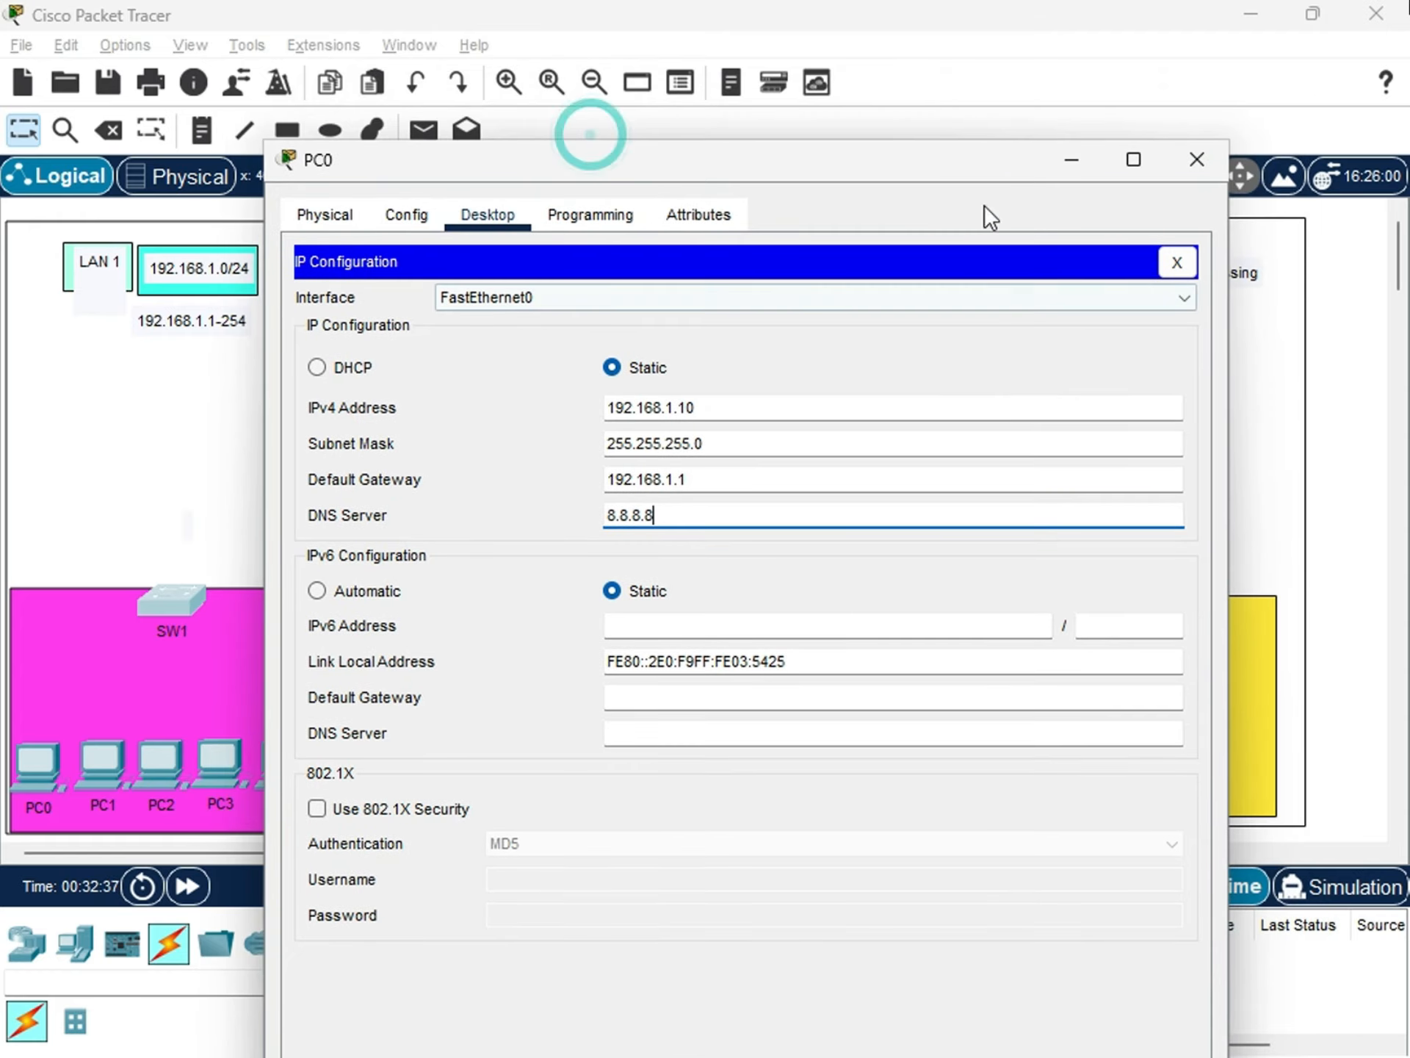
{"action": "left_click", "coordinate": [1202, 174]}
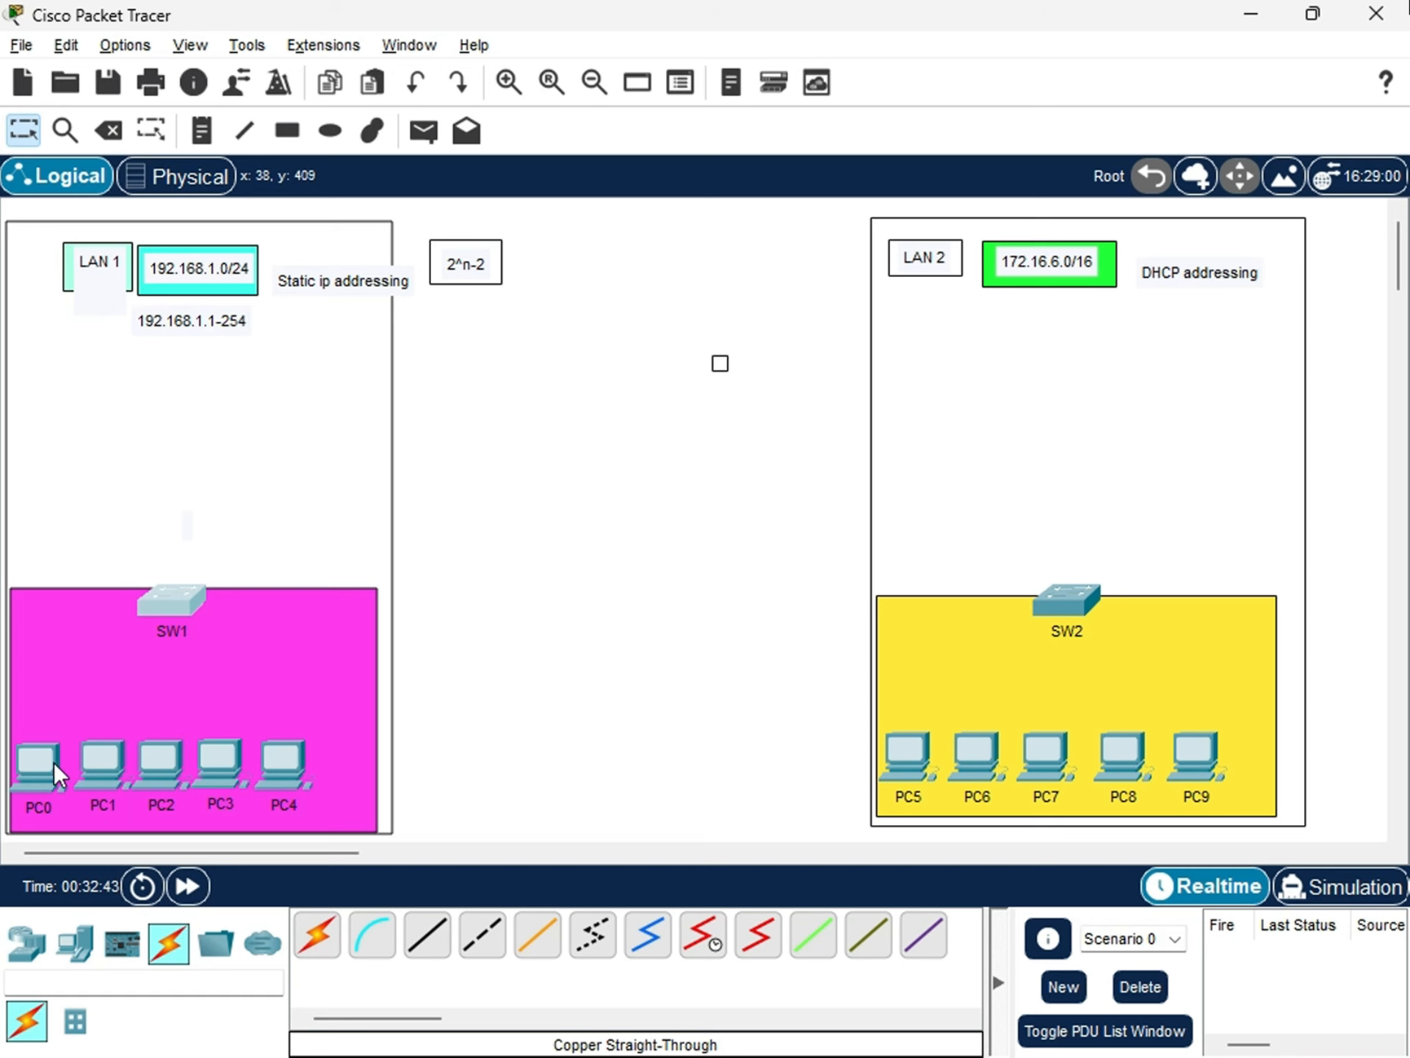
{"action": "left_click", "coordinate": [107, 761]}
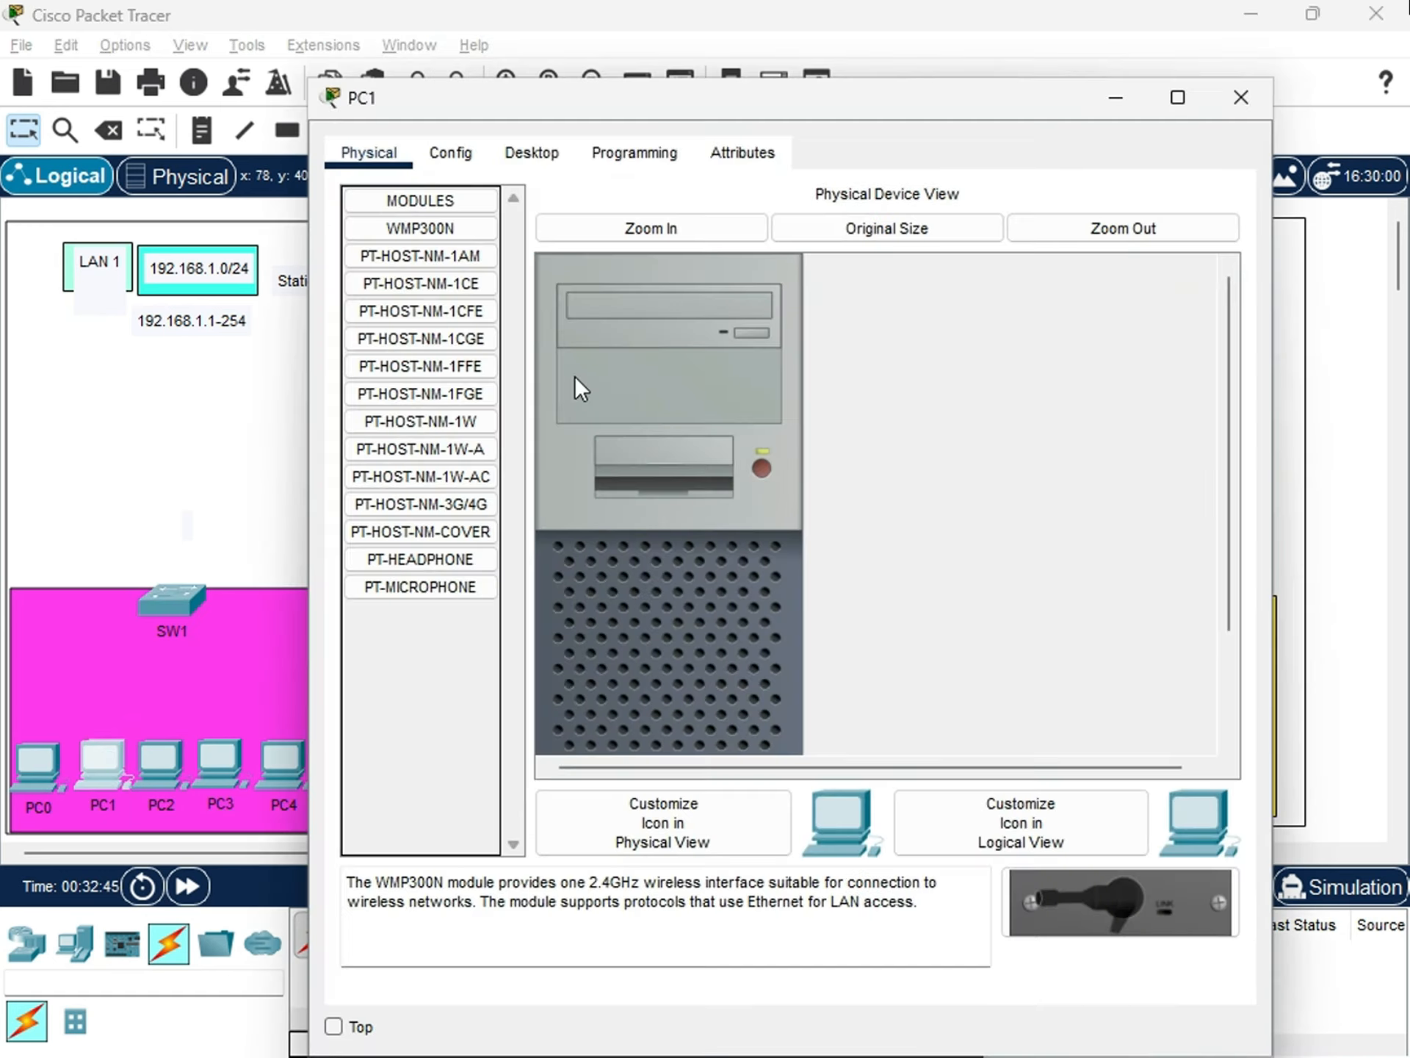
{"action": "left_click", "coordinate": [530, 160]}
{"action": "left_click", "coordinate": [465, 271]}
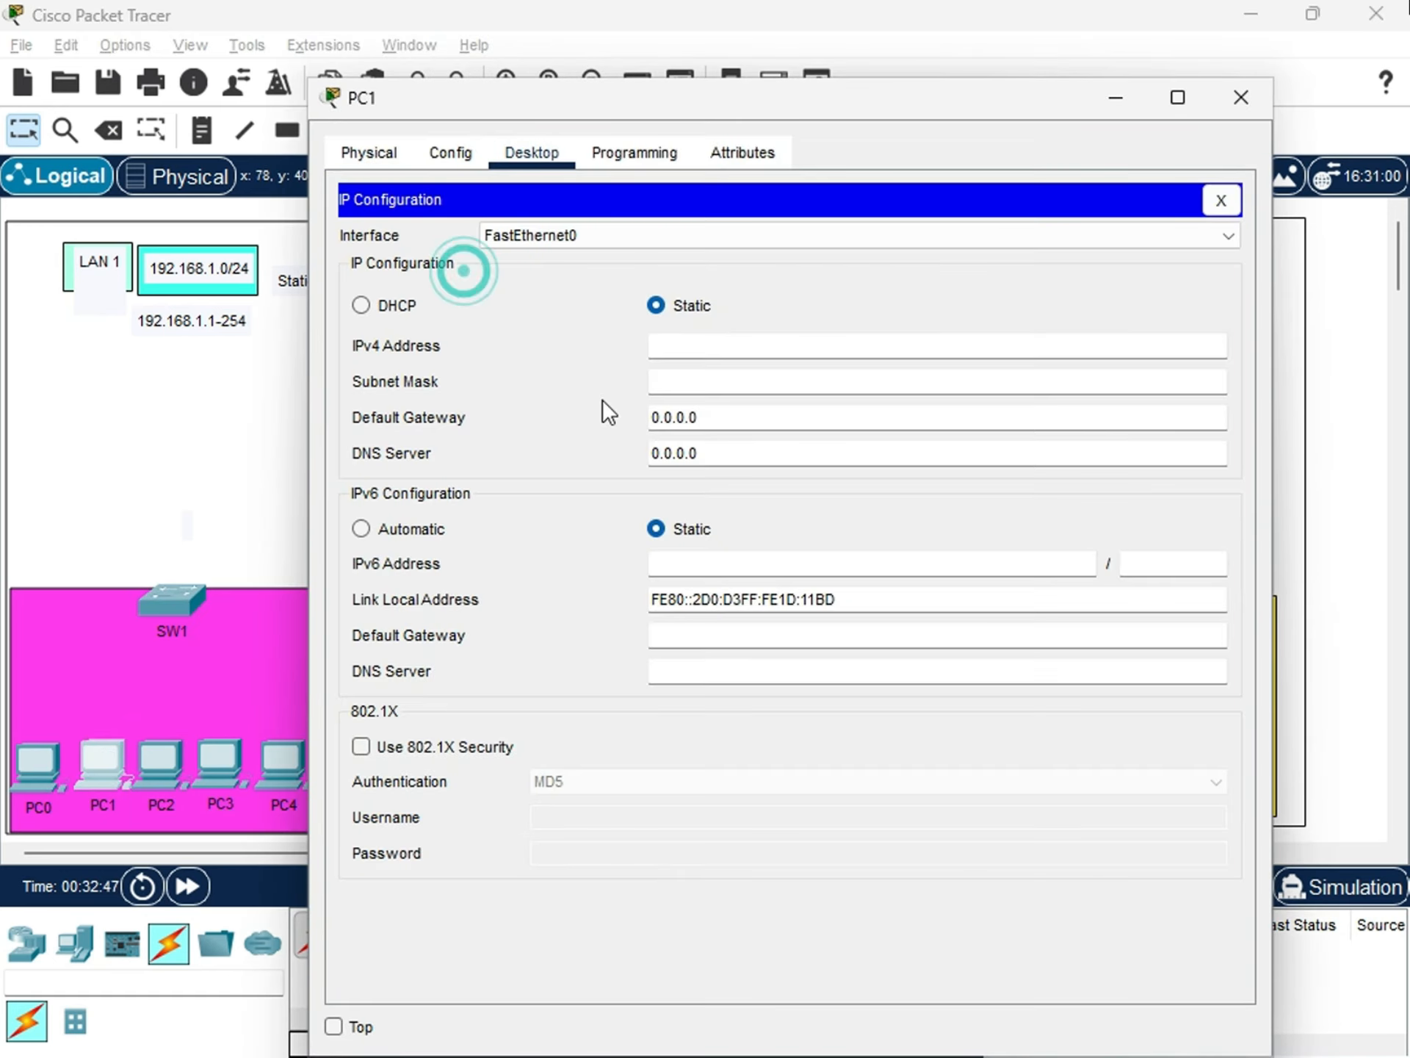
{"action": "left_click", "coordinate": [700, 347]}
{"action": "type", "text": "192."}
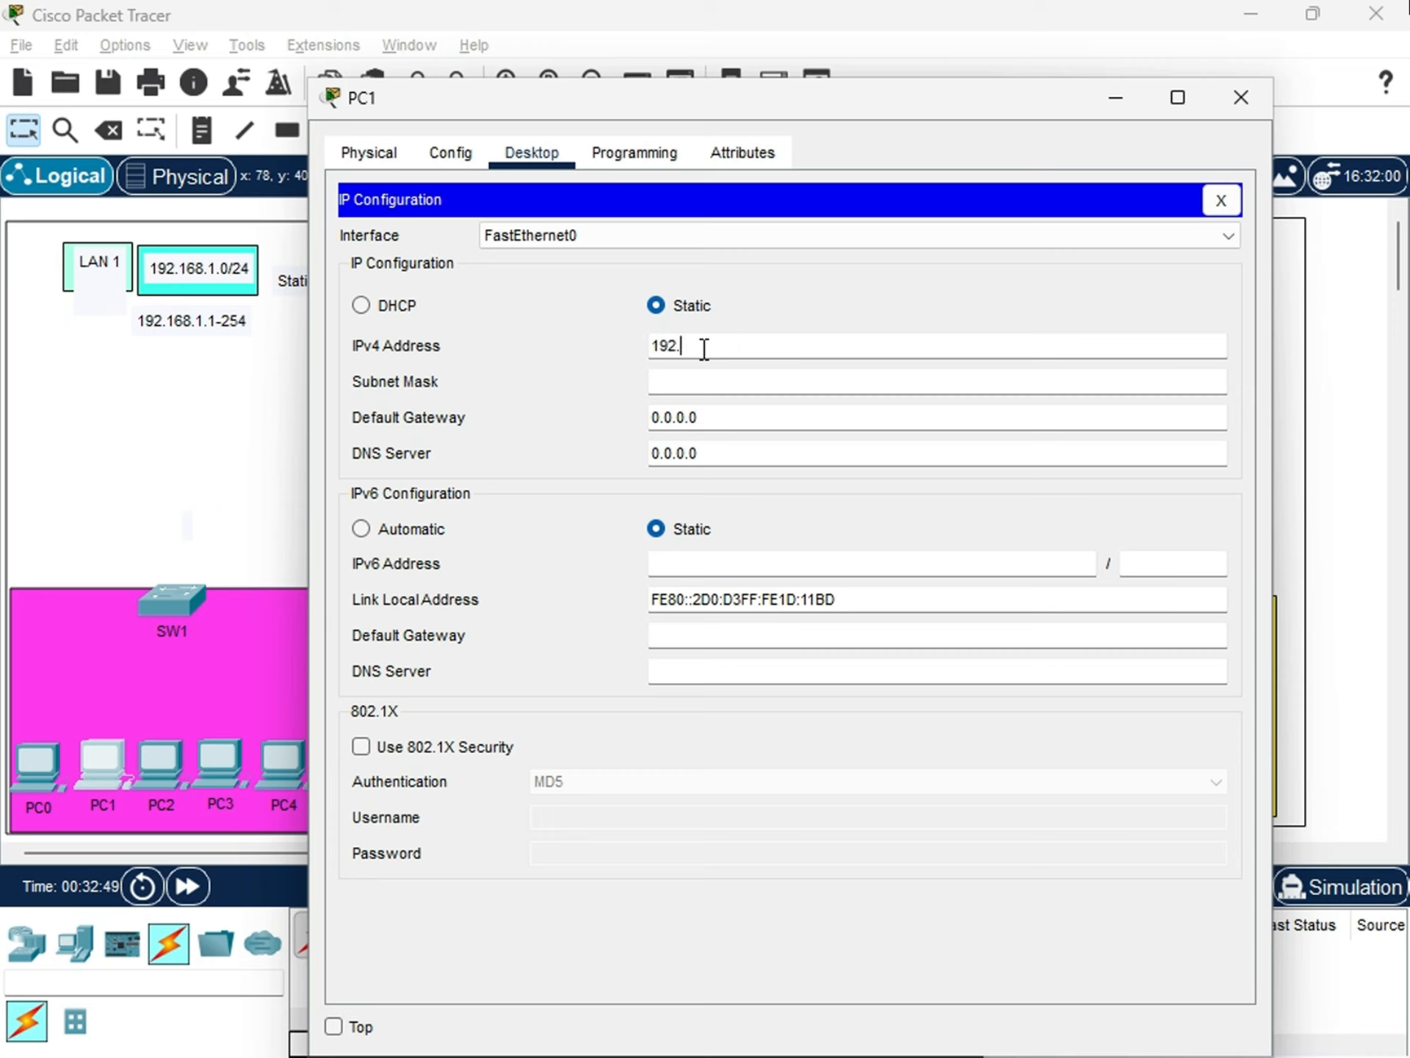
{"action": "type", "text": "168"}
{"action": "type", "text": ".1.11"}
{"action": "key", "text": "Tab"}
{"action": "key", "text": "Tab"}
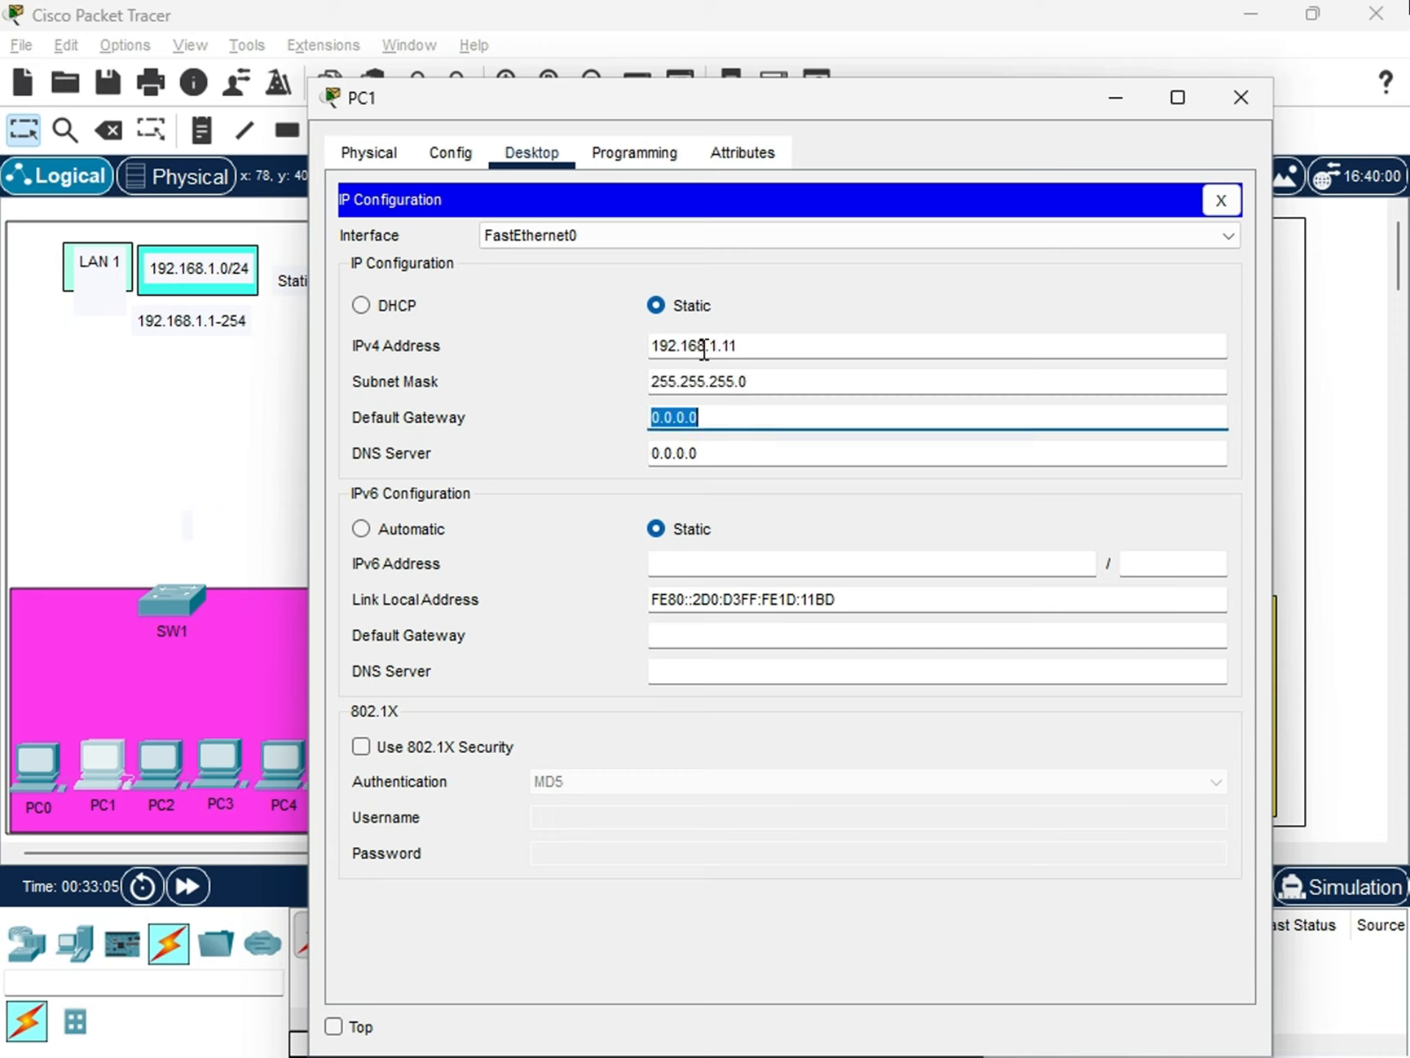
Set PC1's IPv4 default gateway to 192.168.1.1 and its DNS server to 8.8.8.8, then close its configuration.
{"action": "type", "text": "192.168.1.1"}
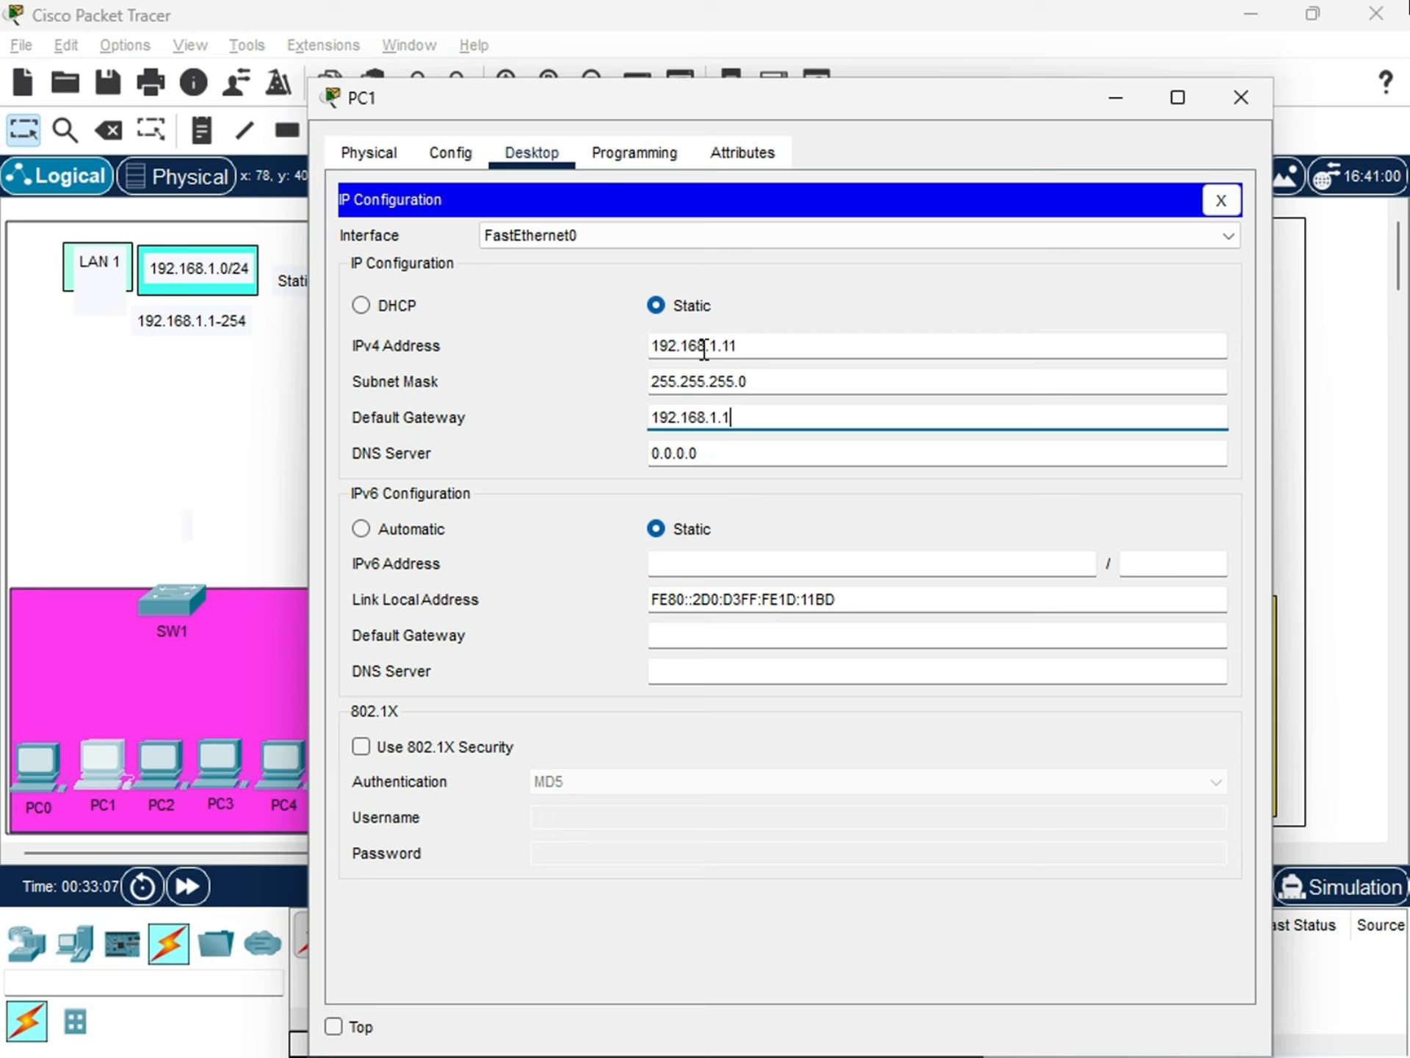
{"action": "key", "text": "Tab"}
{"action": "type", "text": "88"}
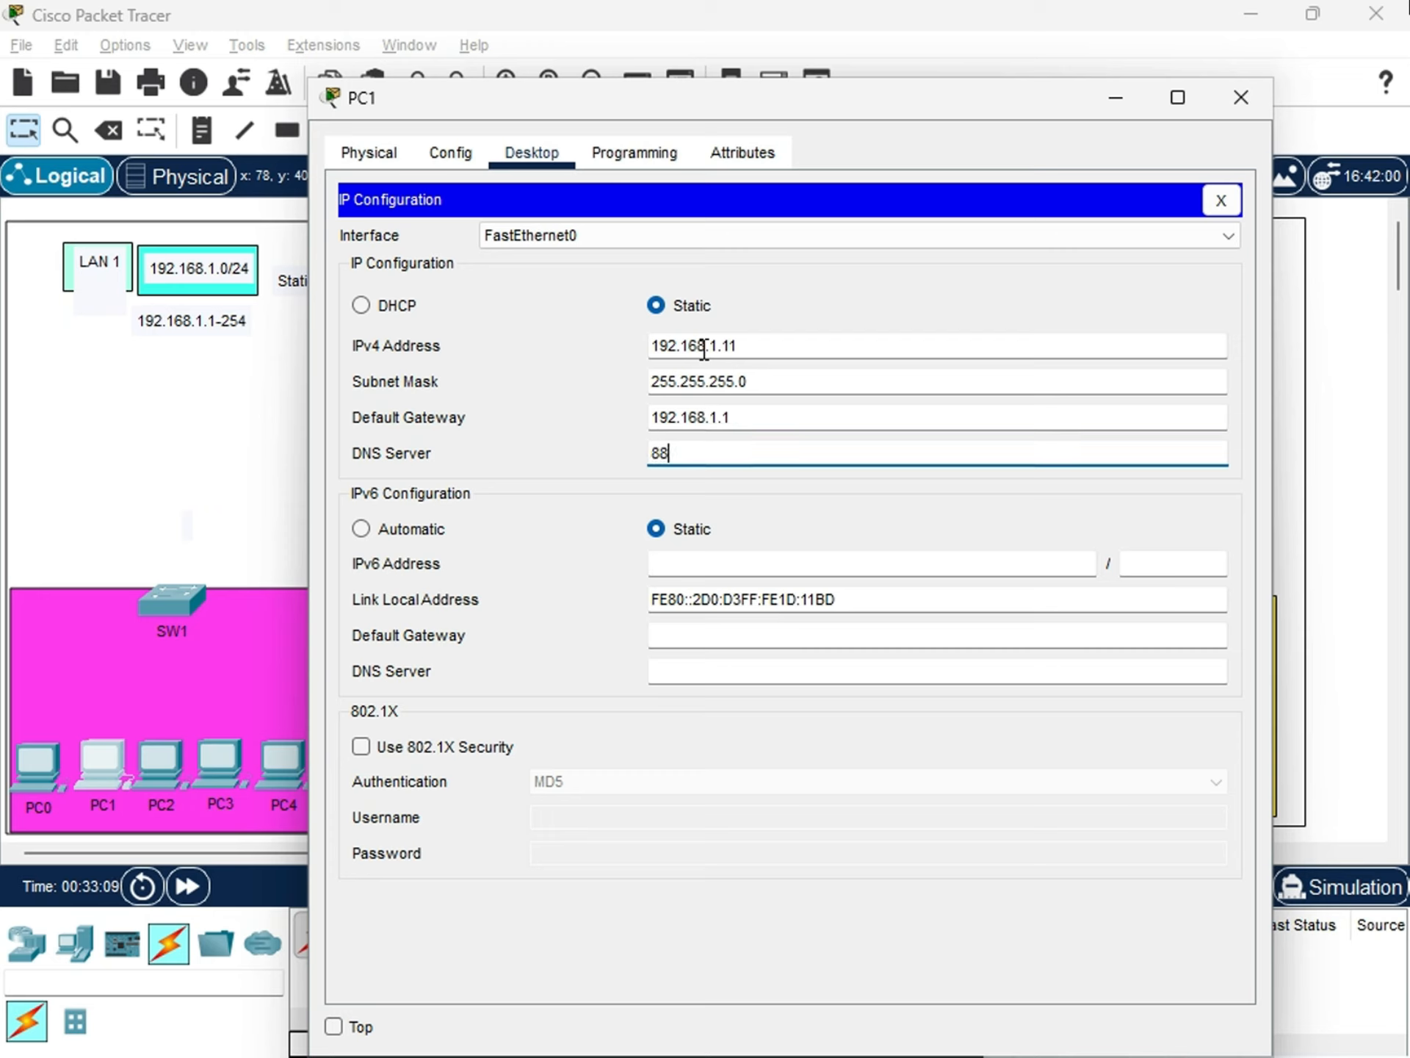
{"action": "key", "text": "BackSpace"}
{"action": "type", "text": ".8.8.8"}
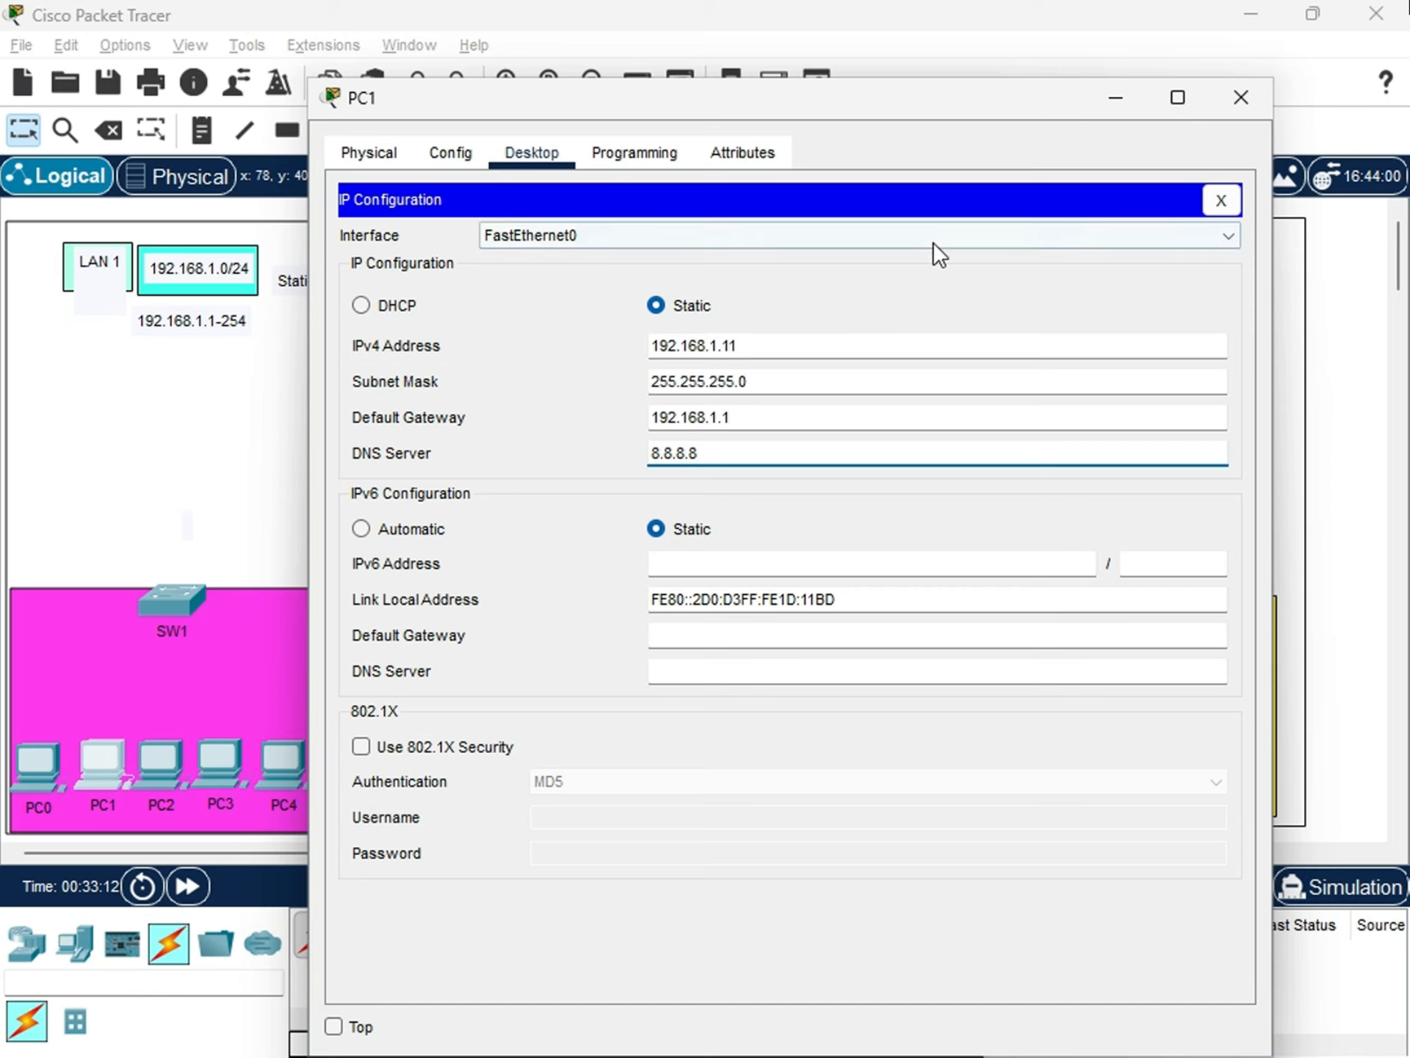
{"action": "left_click_drag", "start_coordinate": [908, 108], "coordinate": [863, 81]}
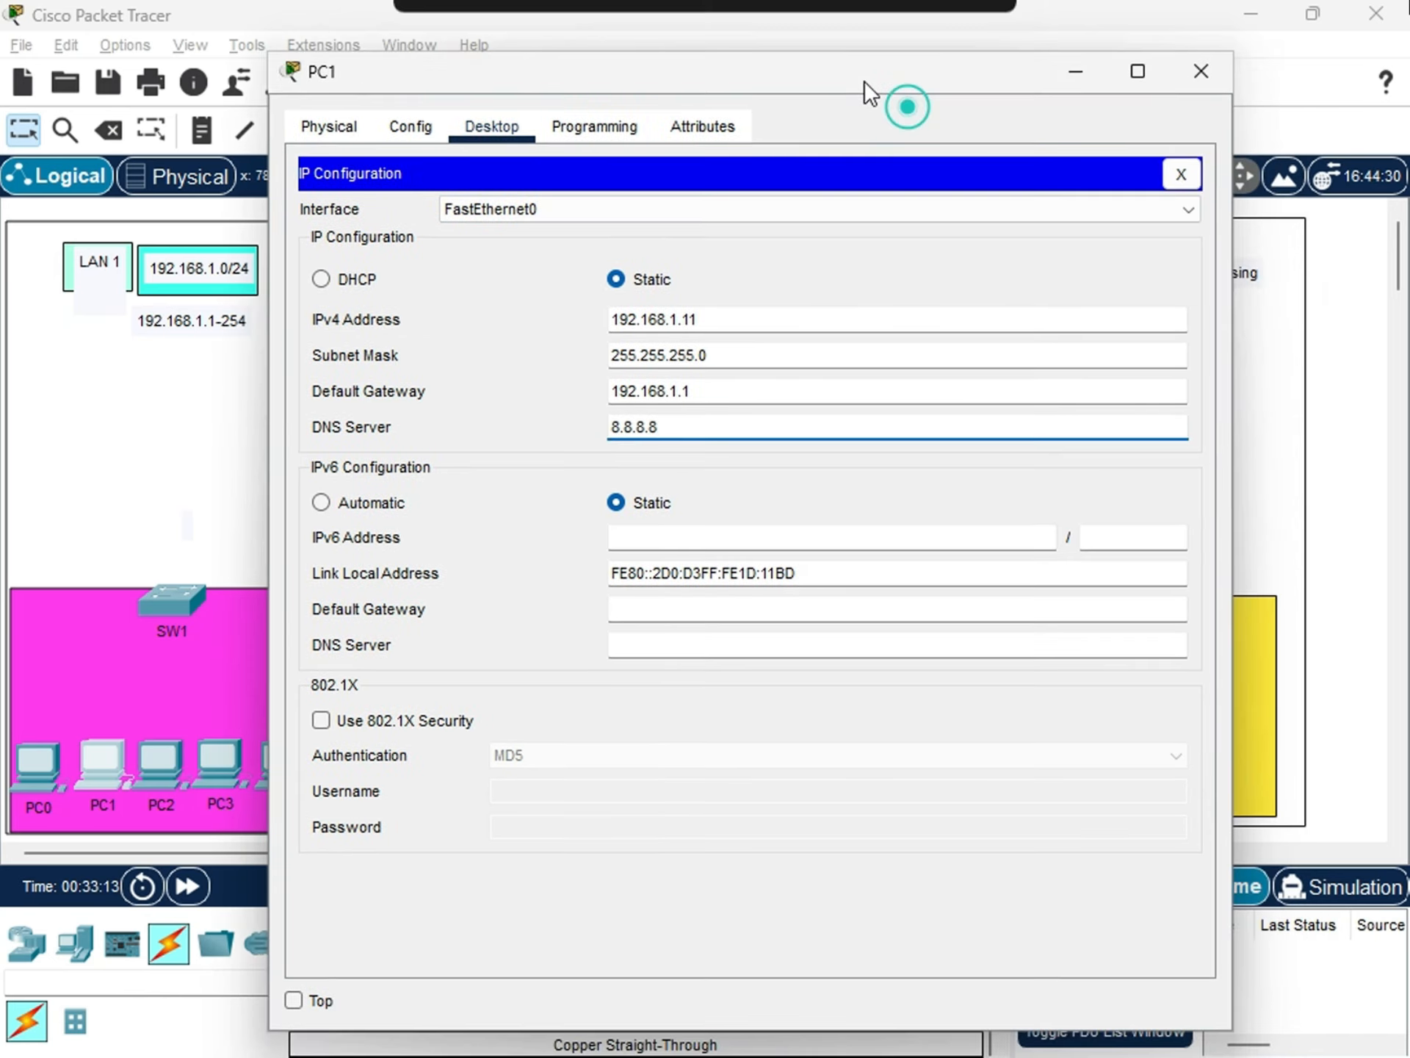
{"action": "left_click", "coordinate": [1195, 74]}
Give PC2 the static IPv4 address 192.168.1.12 with subnet mask 255.255.255.0.
{"action": "left_click", "coordinate": [153, 749]}
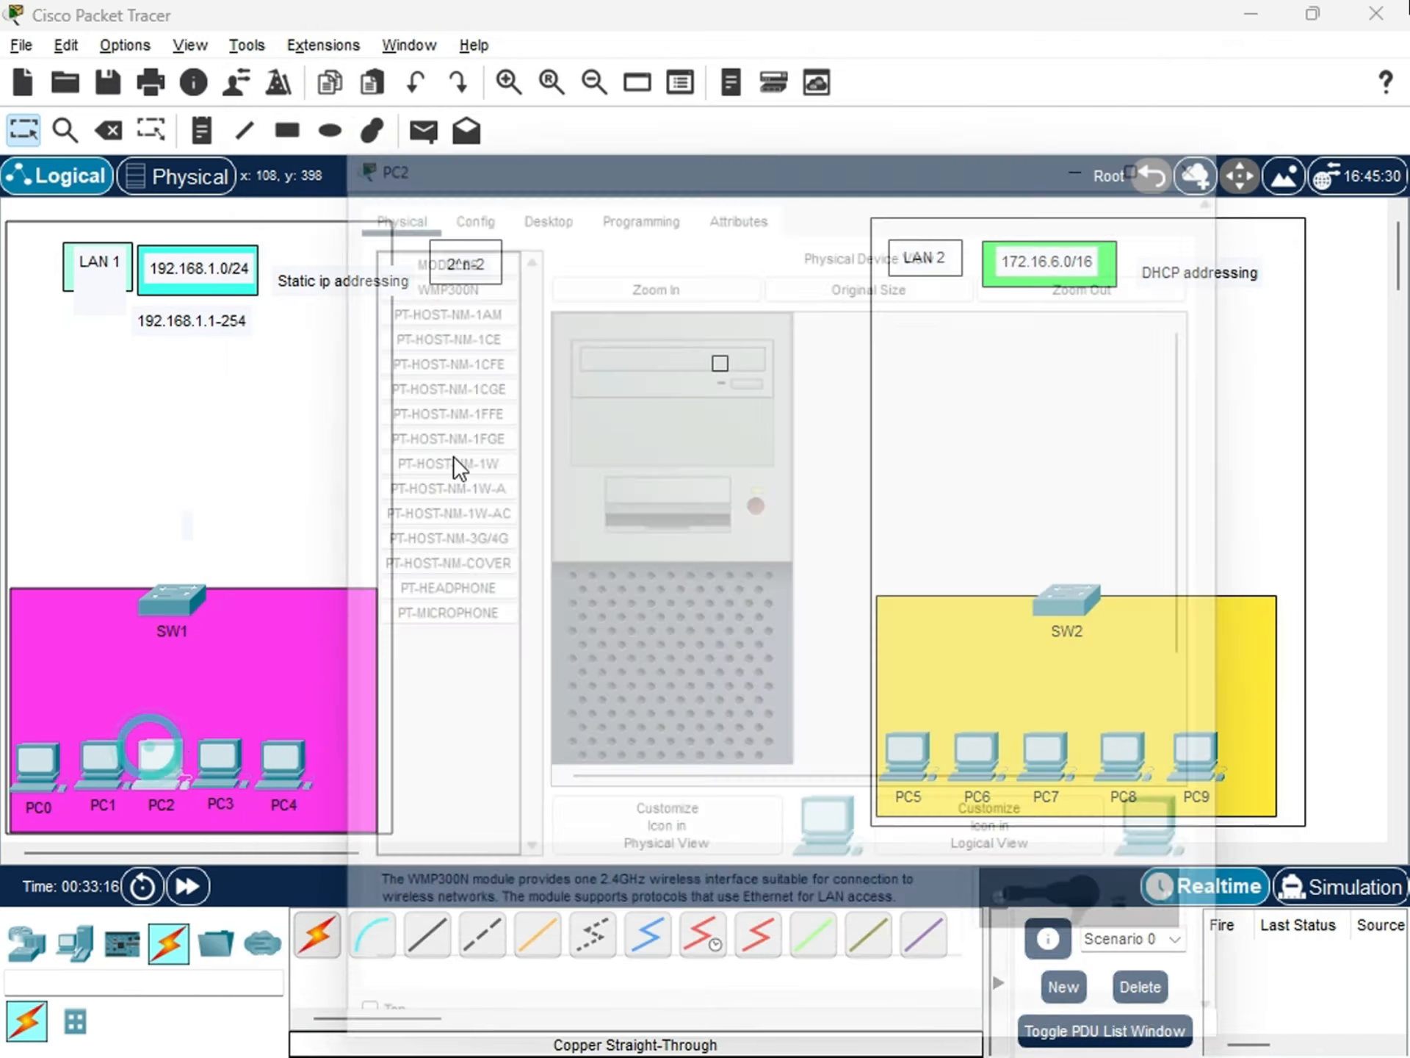
{"action": "left_click", "coordinate": [526, 152]}
{"action": "left_click", "coordinate": [420, 285]}
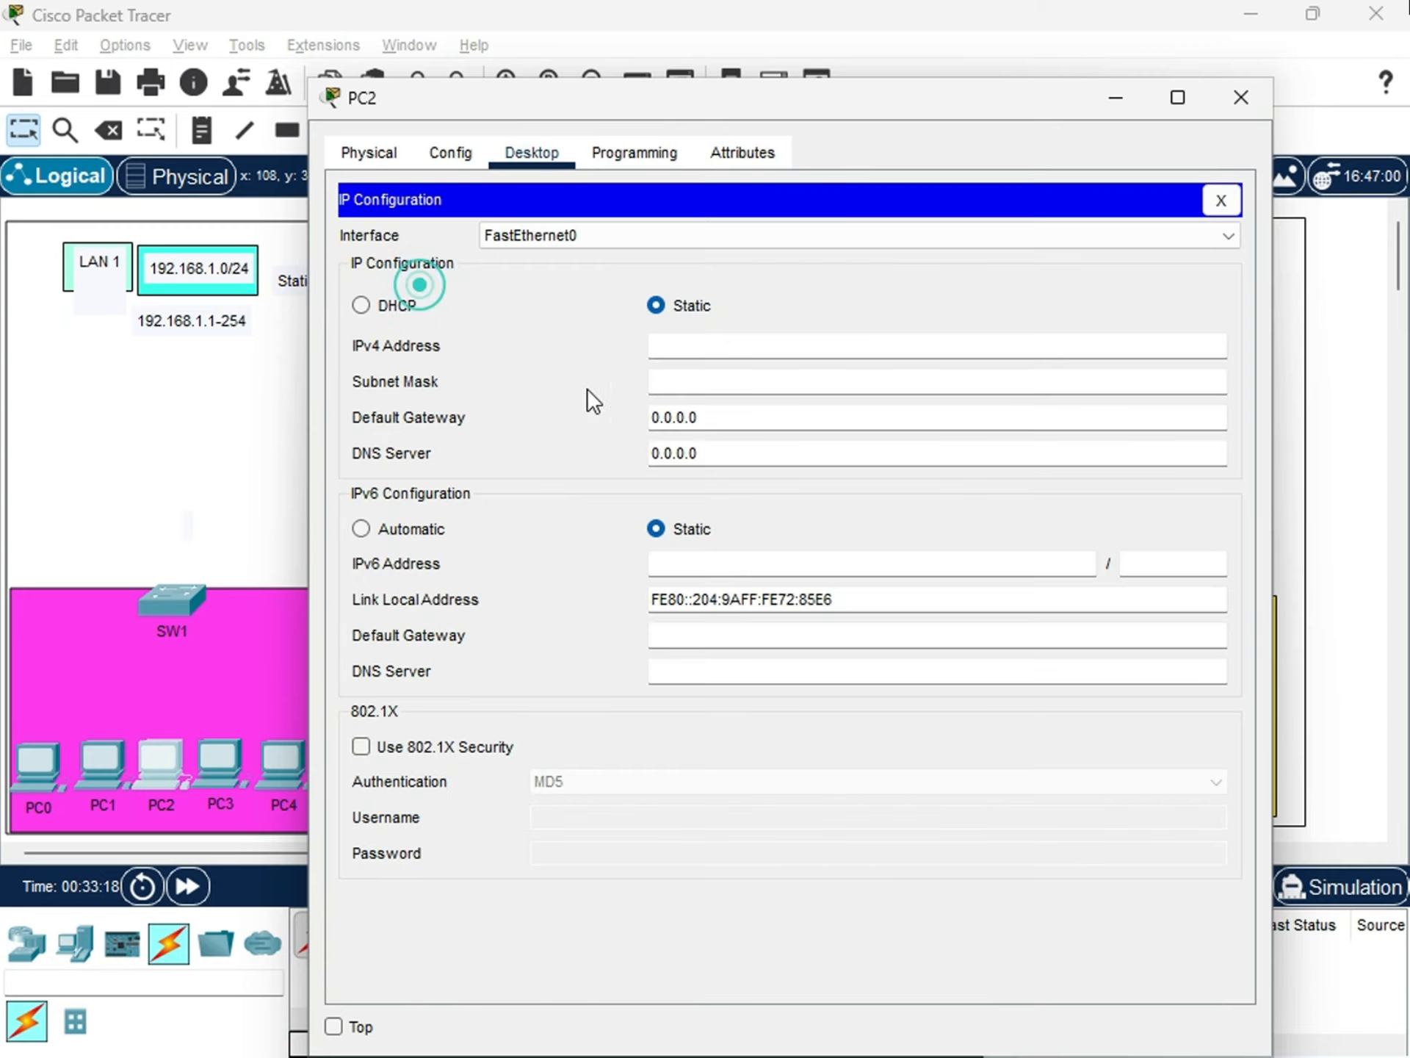
{"action": "left_click", "coordinate": [674, 344]}
{"action": "type", "text": "192."}
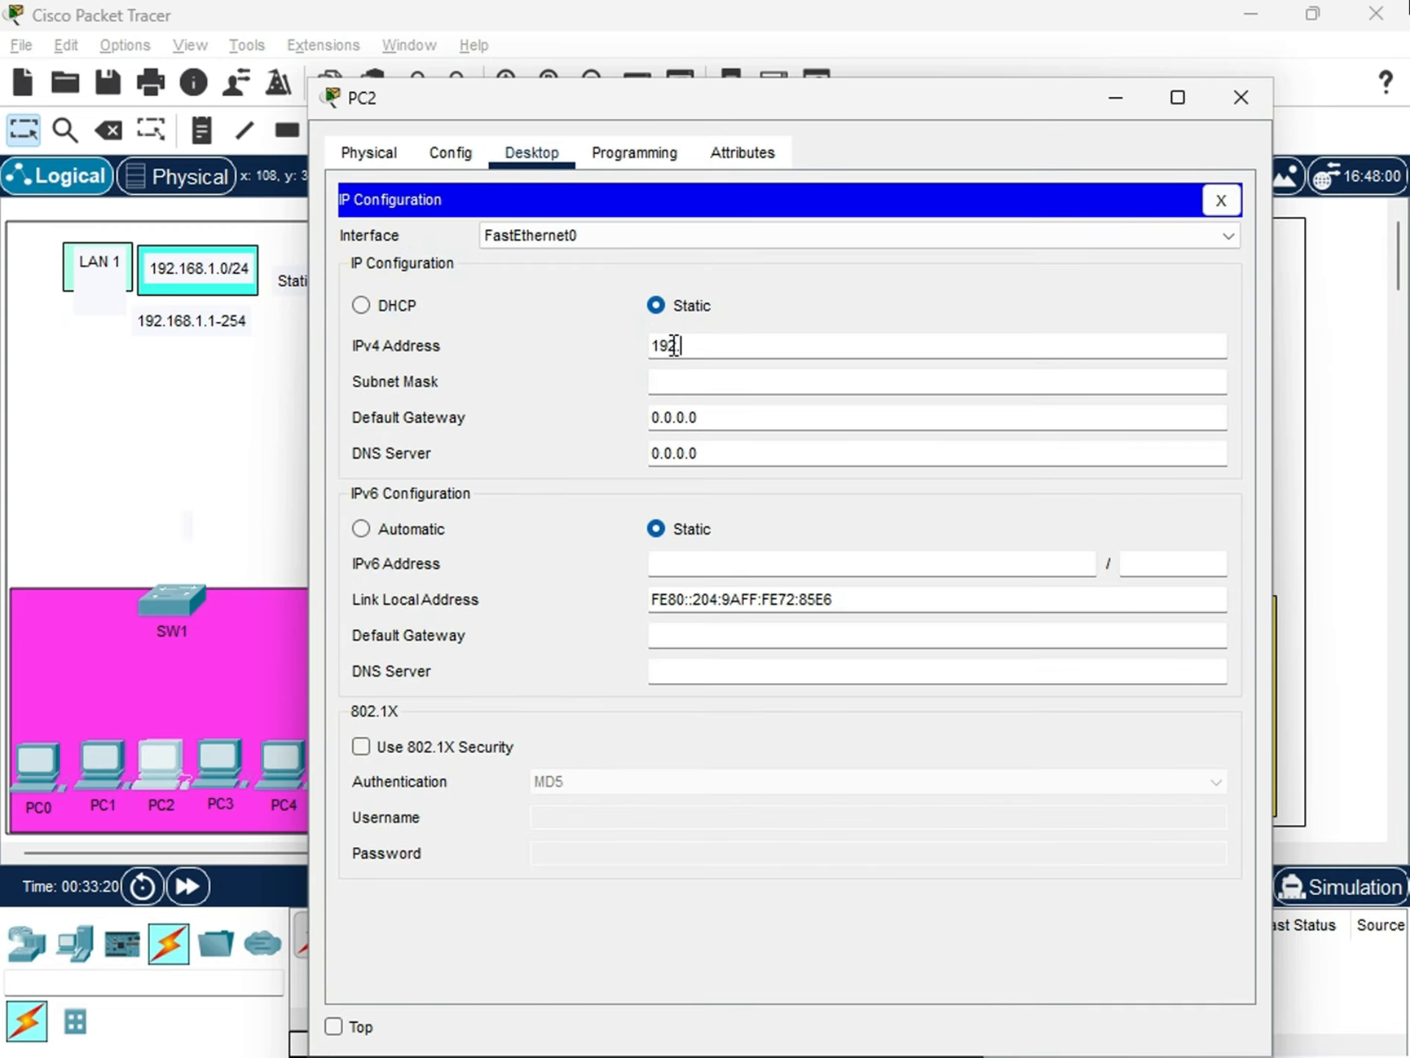
{"action": "type", "text": "168.1.13"}
{"action": "key", "text": "Tab"}
{"action": "key", "text": "shift+Tab"}
{"action": "key", "text": "Right"}
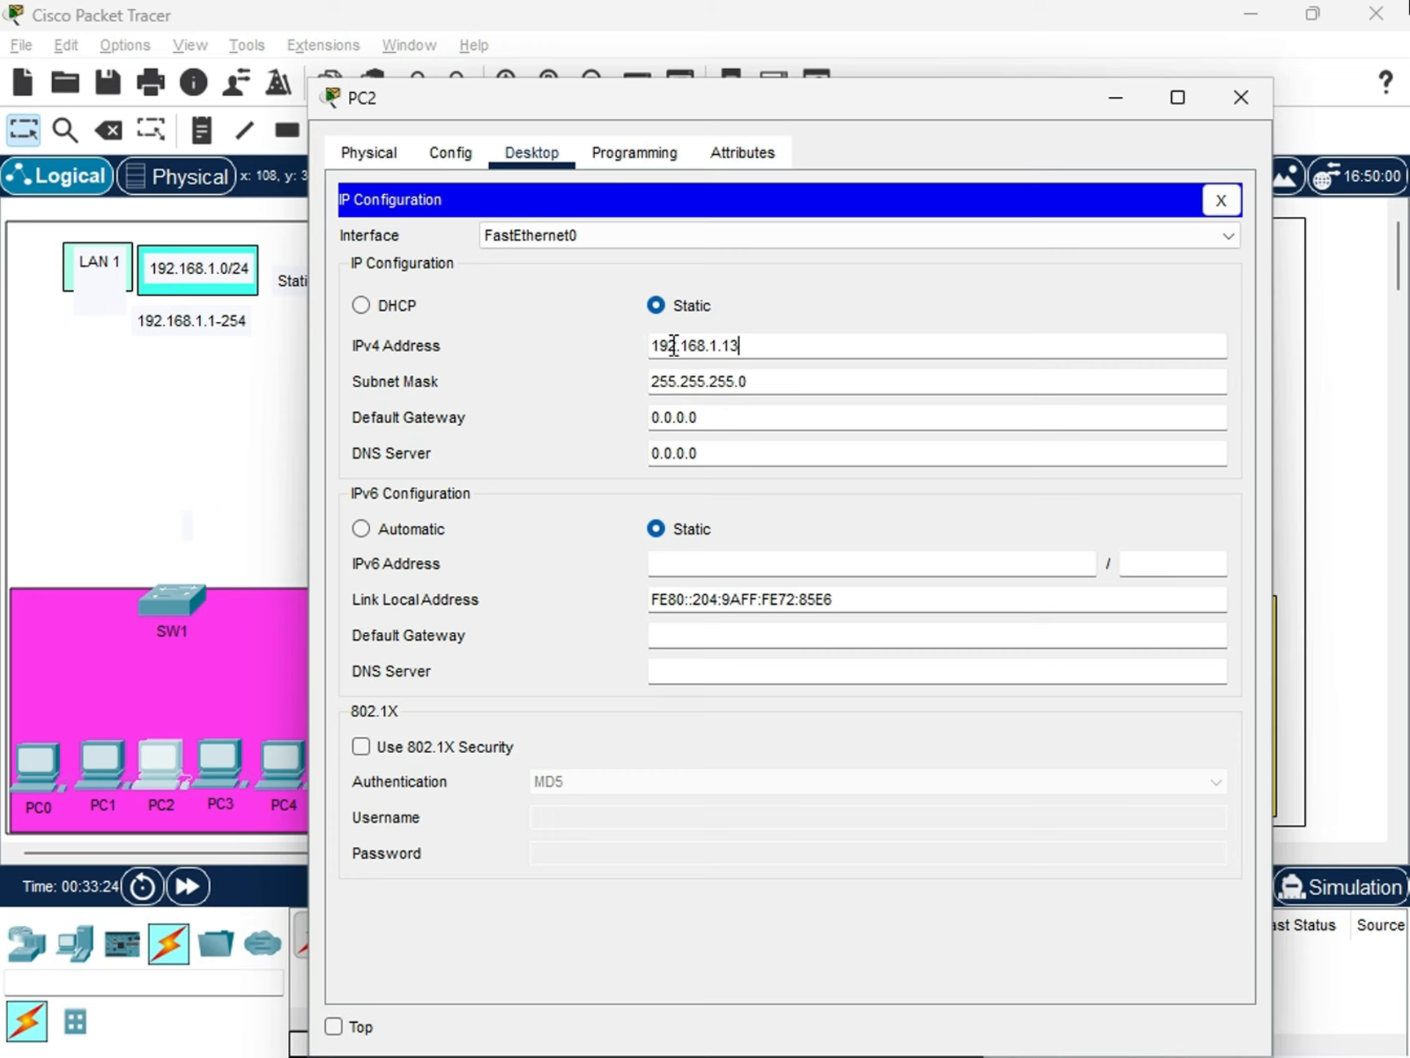
{"action": "type", "text": "2"}
{"action": "key", "text": "Tab"}
Set PC2's IPv4 default gateway to 192.168.1.1 and its DNS server to 8.8.8.8, and close its configuration.
{"action": "key", "text": "Tab"}
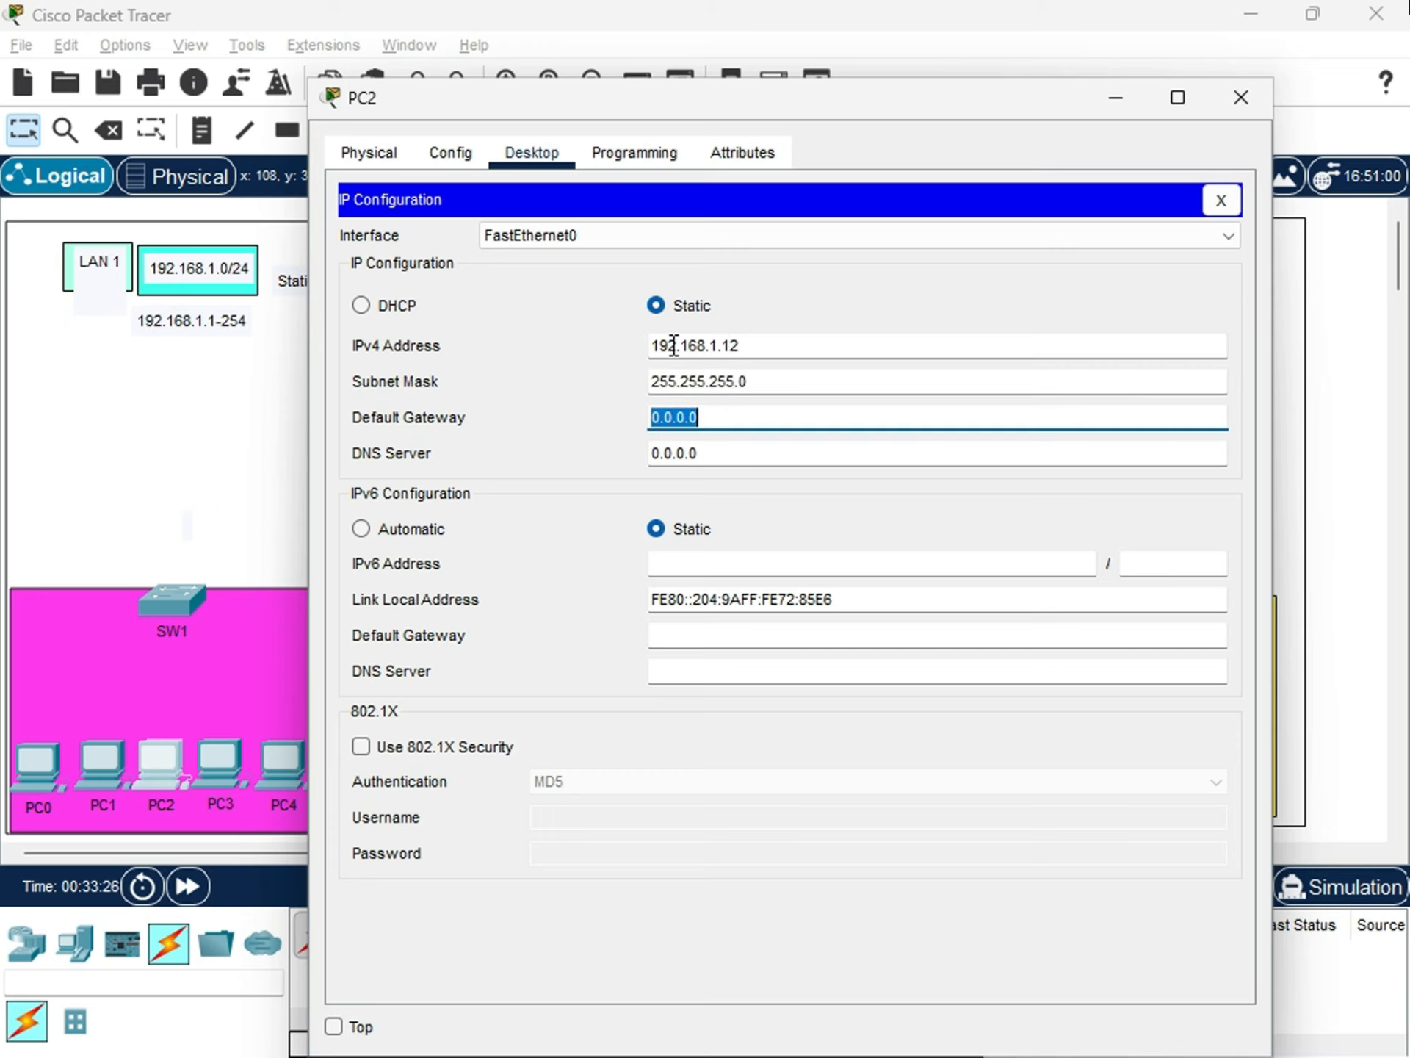
{"action": "type", "text": "192.168.1.1."}
{"action": "key", "text": "Tab"}
{"action": "type", "text": "8"}
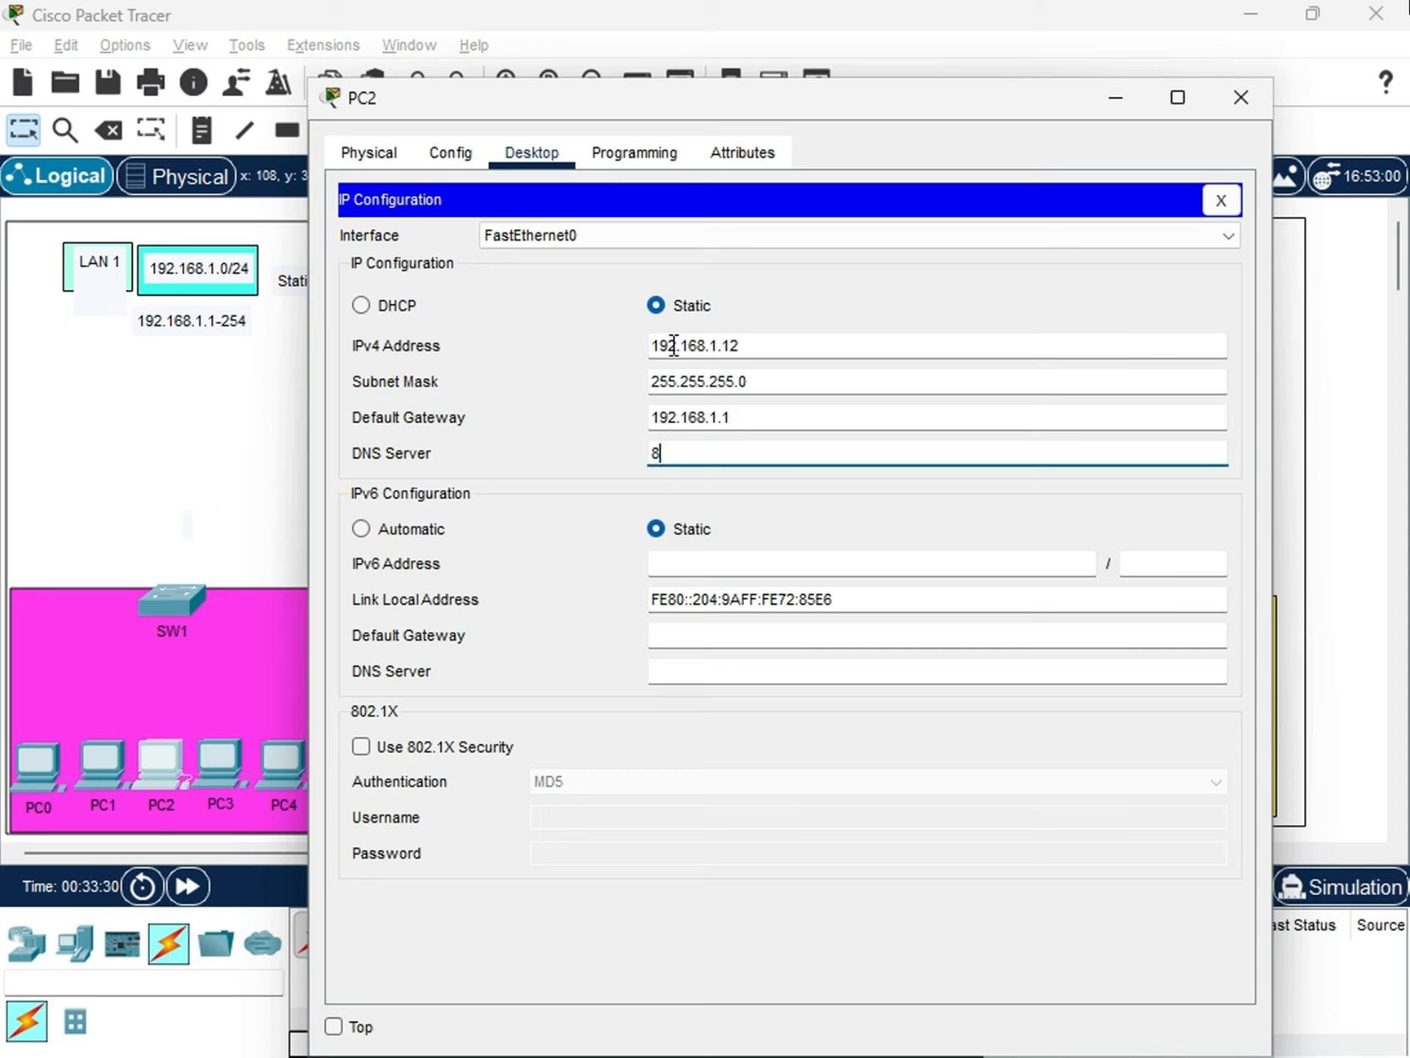
{"action": "type", "text": ".8.8.8."}
{"action": "key", "text": "Tab"}
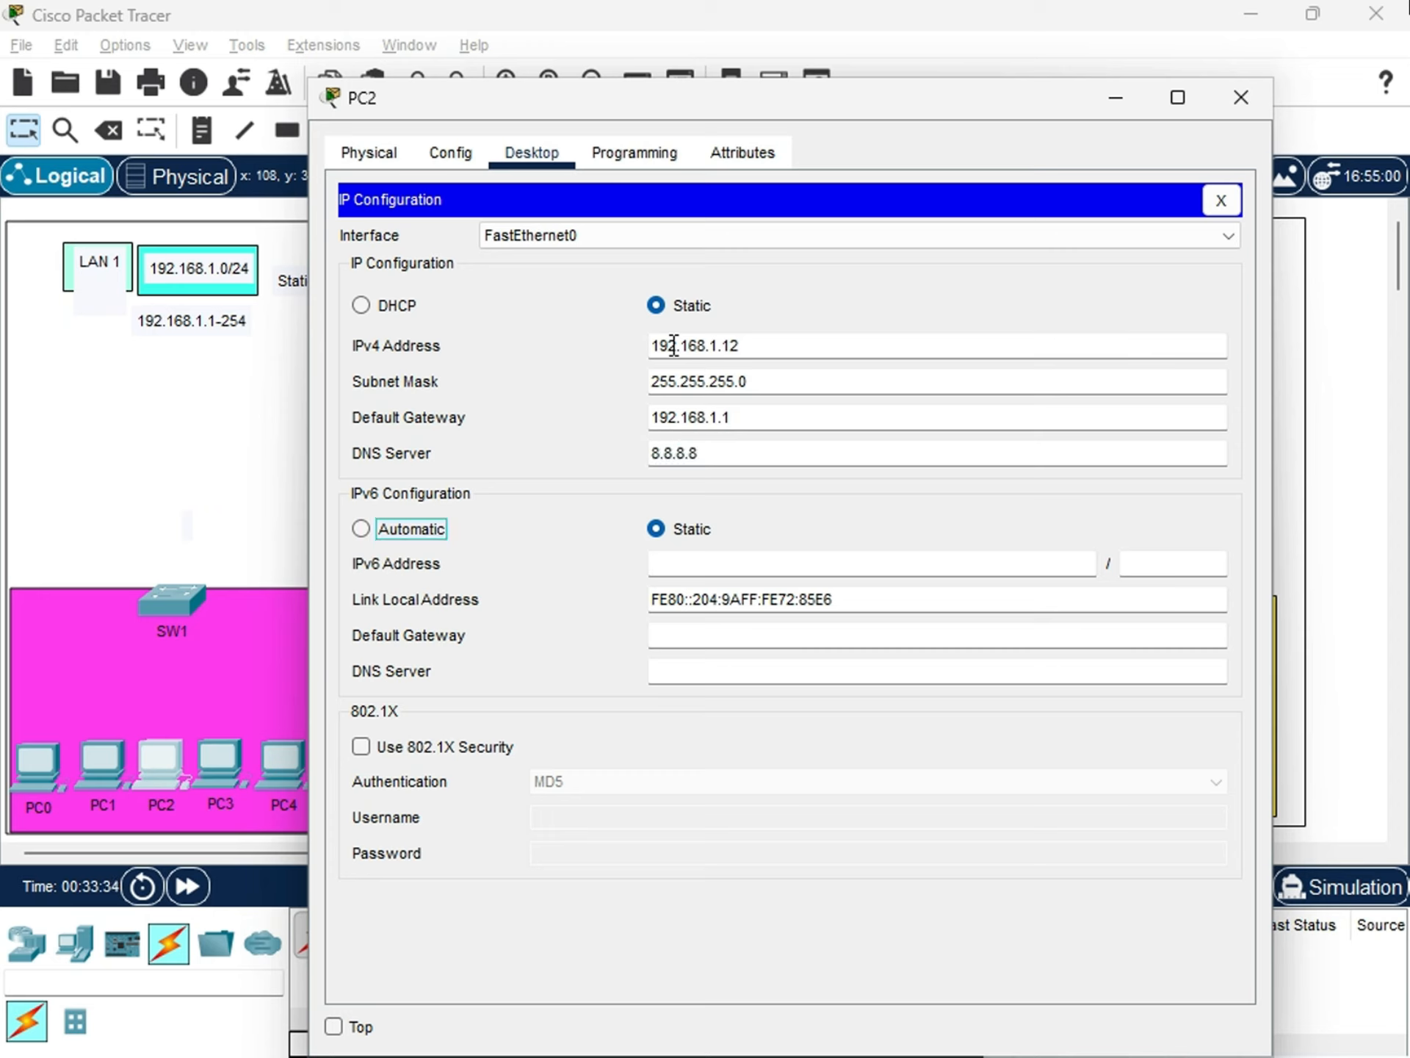
{"action": "left_click", "coordinate": [1244, 104]}
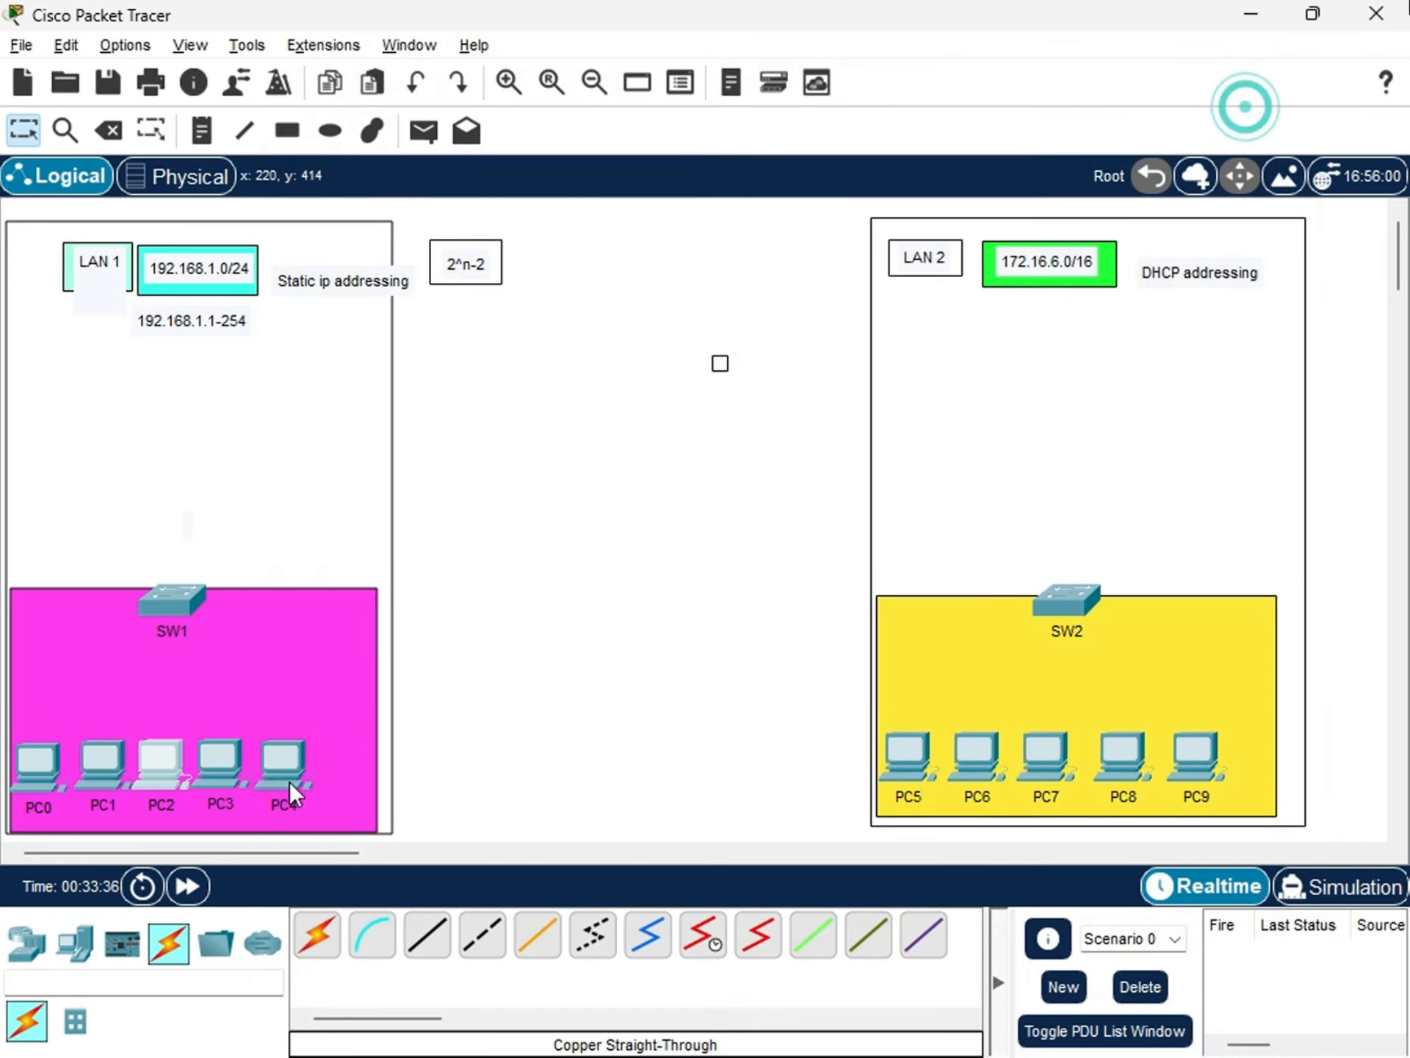
Give PC3 the static IPv4 address 192.168.1.13 with subnet mask 255.255.255.0.
{"action": "left_click", "coordinate": [223, 761]}
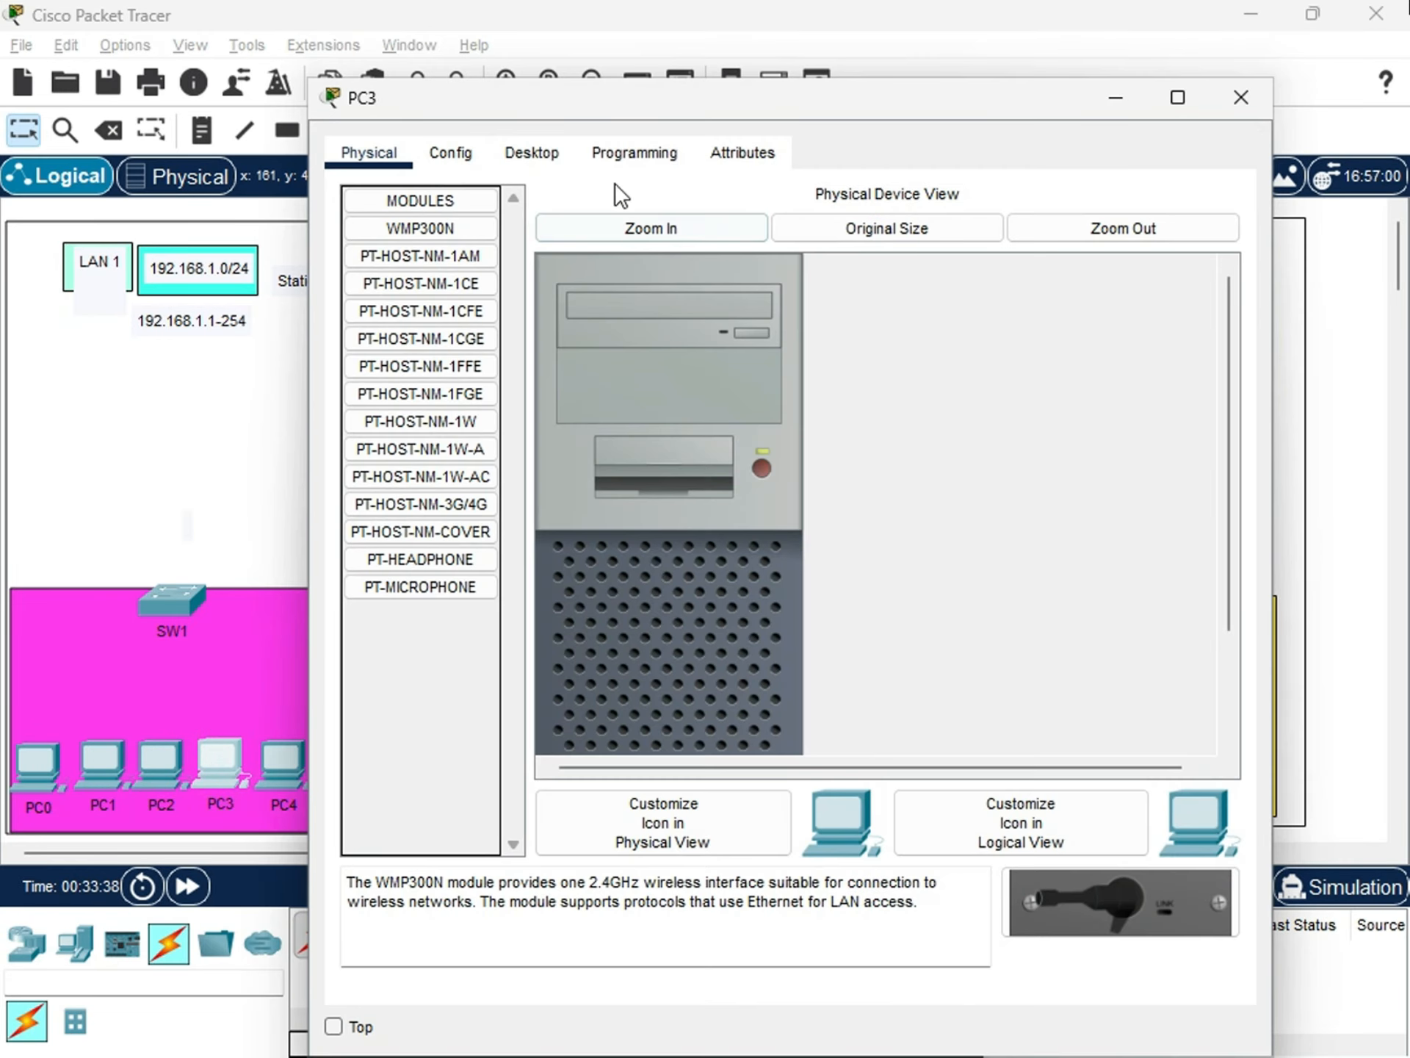
{"action": "left_click", "coordinate": [532, 152]}
{"action": "left_click", "coordinate": [445, 239]}
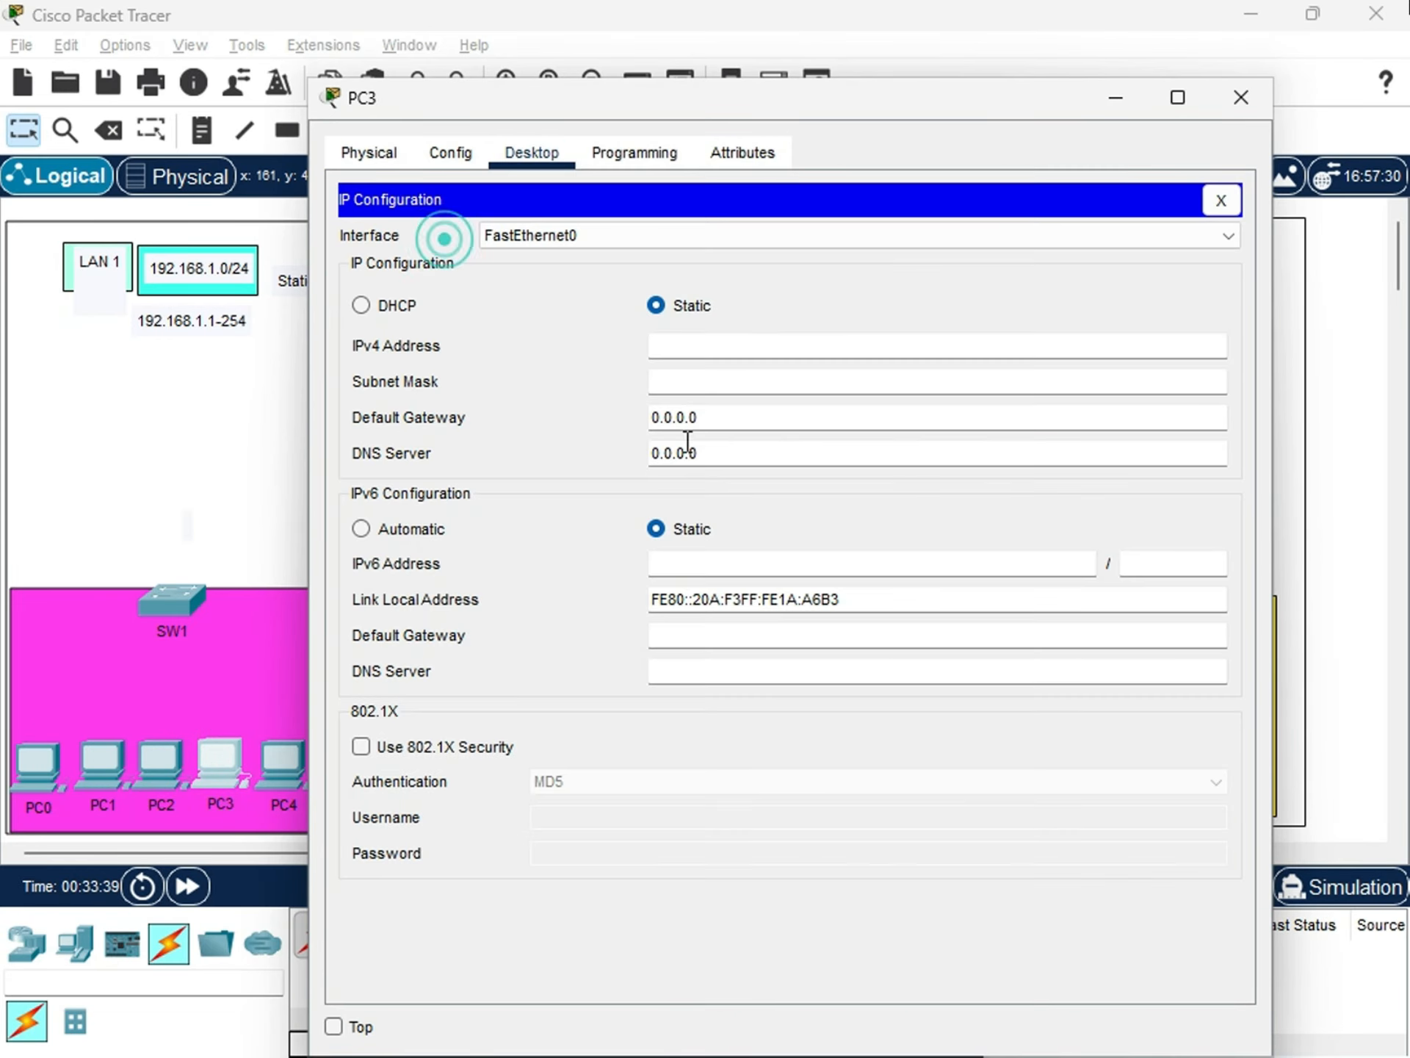
{"action": "left_click", "coordinate": [685, 347]}
{"action": "type", "text": "192.168.1"}
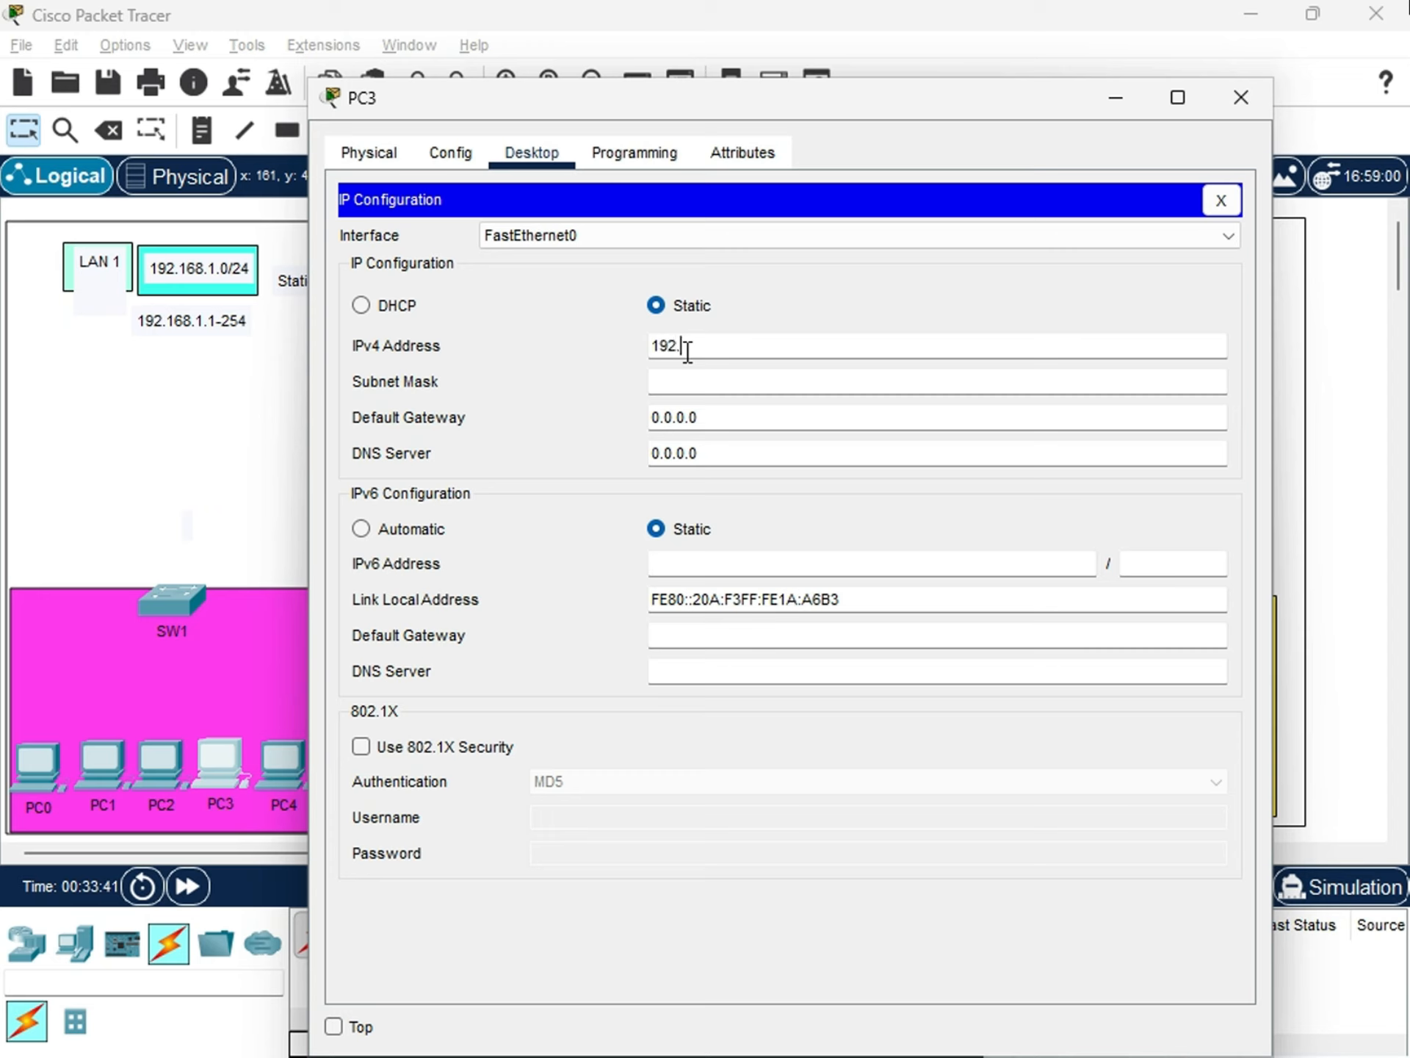
{"action": "type", "text": ".13"}
{"action": "key", "text": "Tab"}
{"action": "type", "text": "1"}
{"action": "key", "text": "BackSpace"}
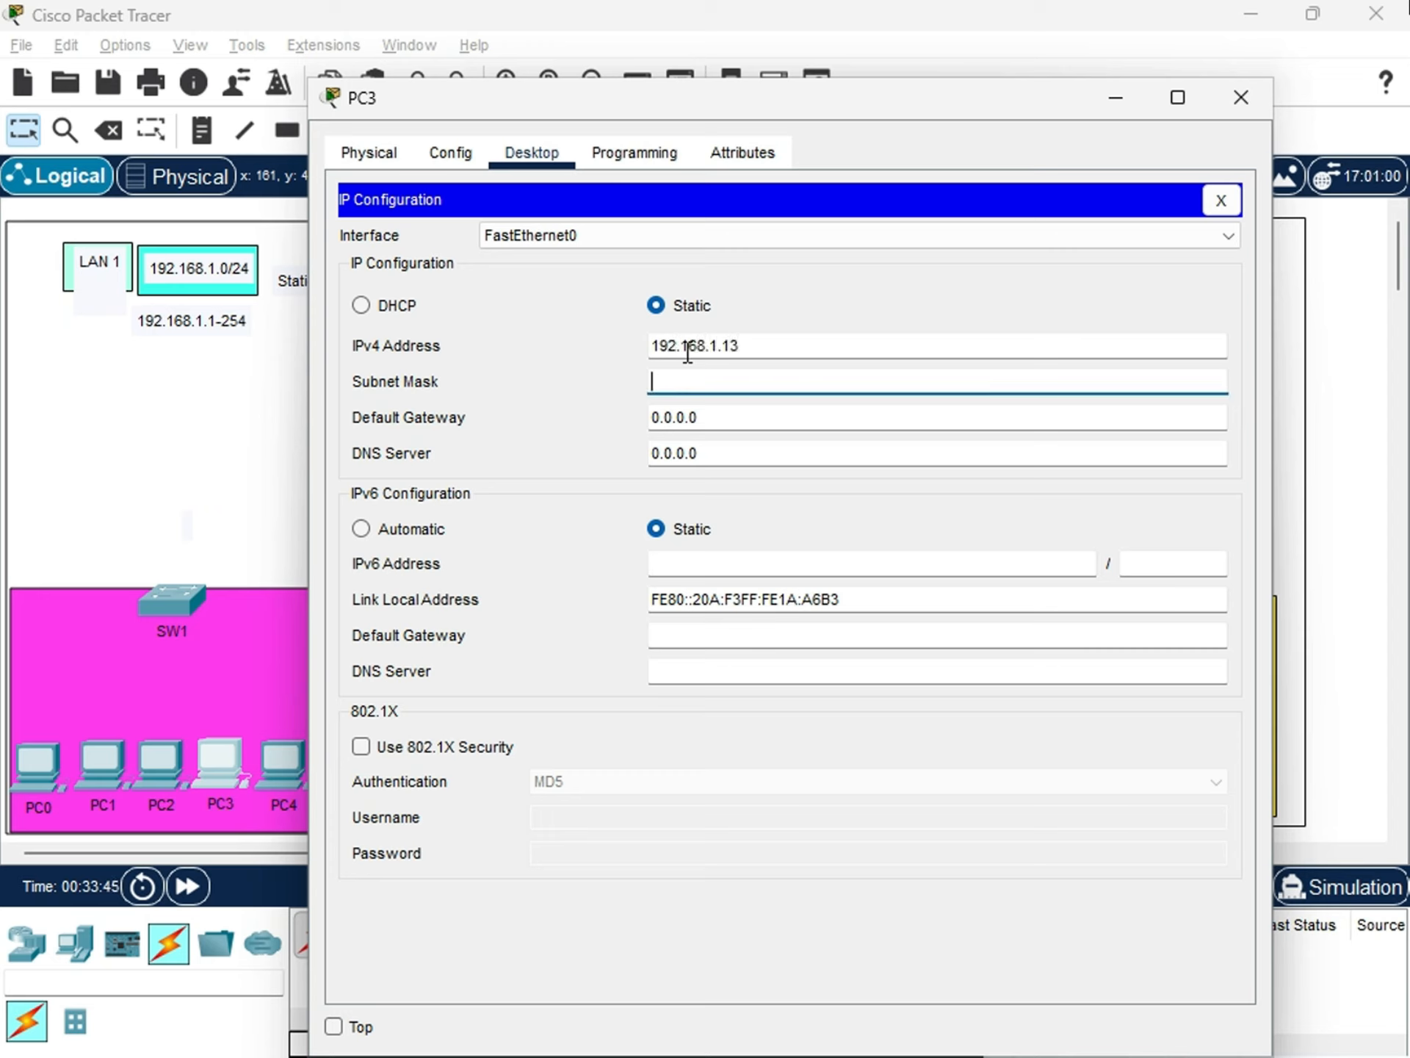
{"action": "type", "text": "255.255.255.0"}
{"action": "key", "text": "Tab"}
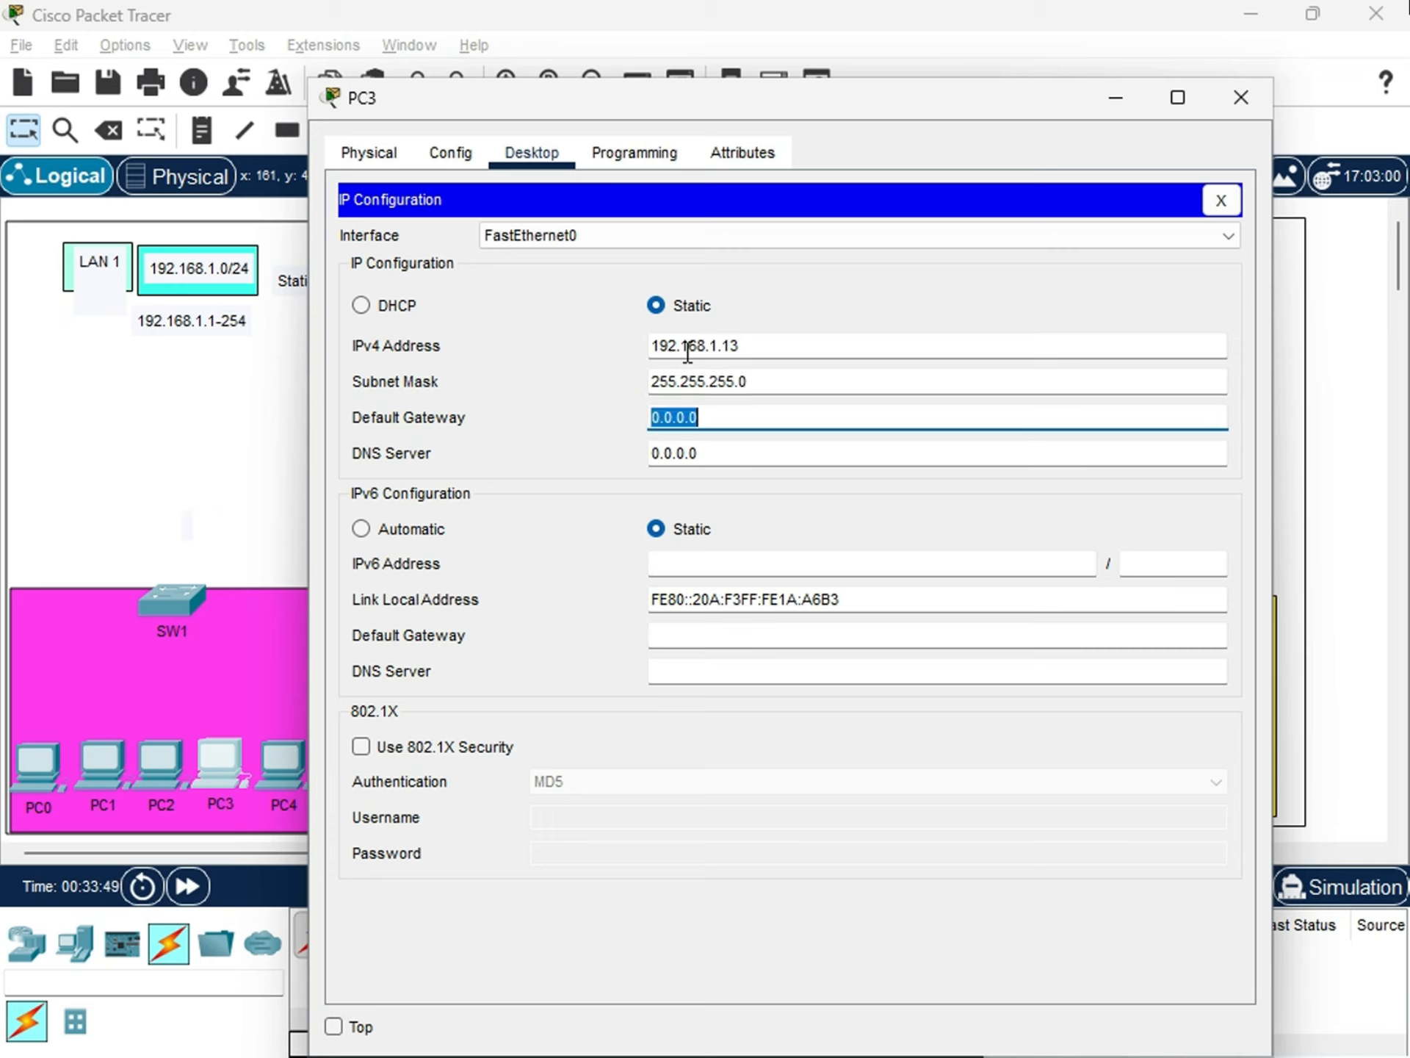
Set PC3's IPv4 default gateway to 192.168.1.1 and its DNS server to 8.8.8.8, and close its configuration.
{"action": "type", "text": "192.168."}
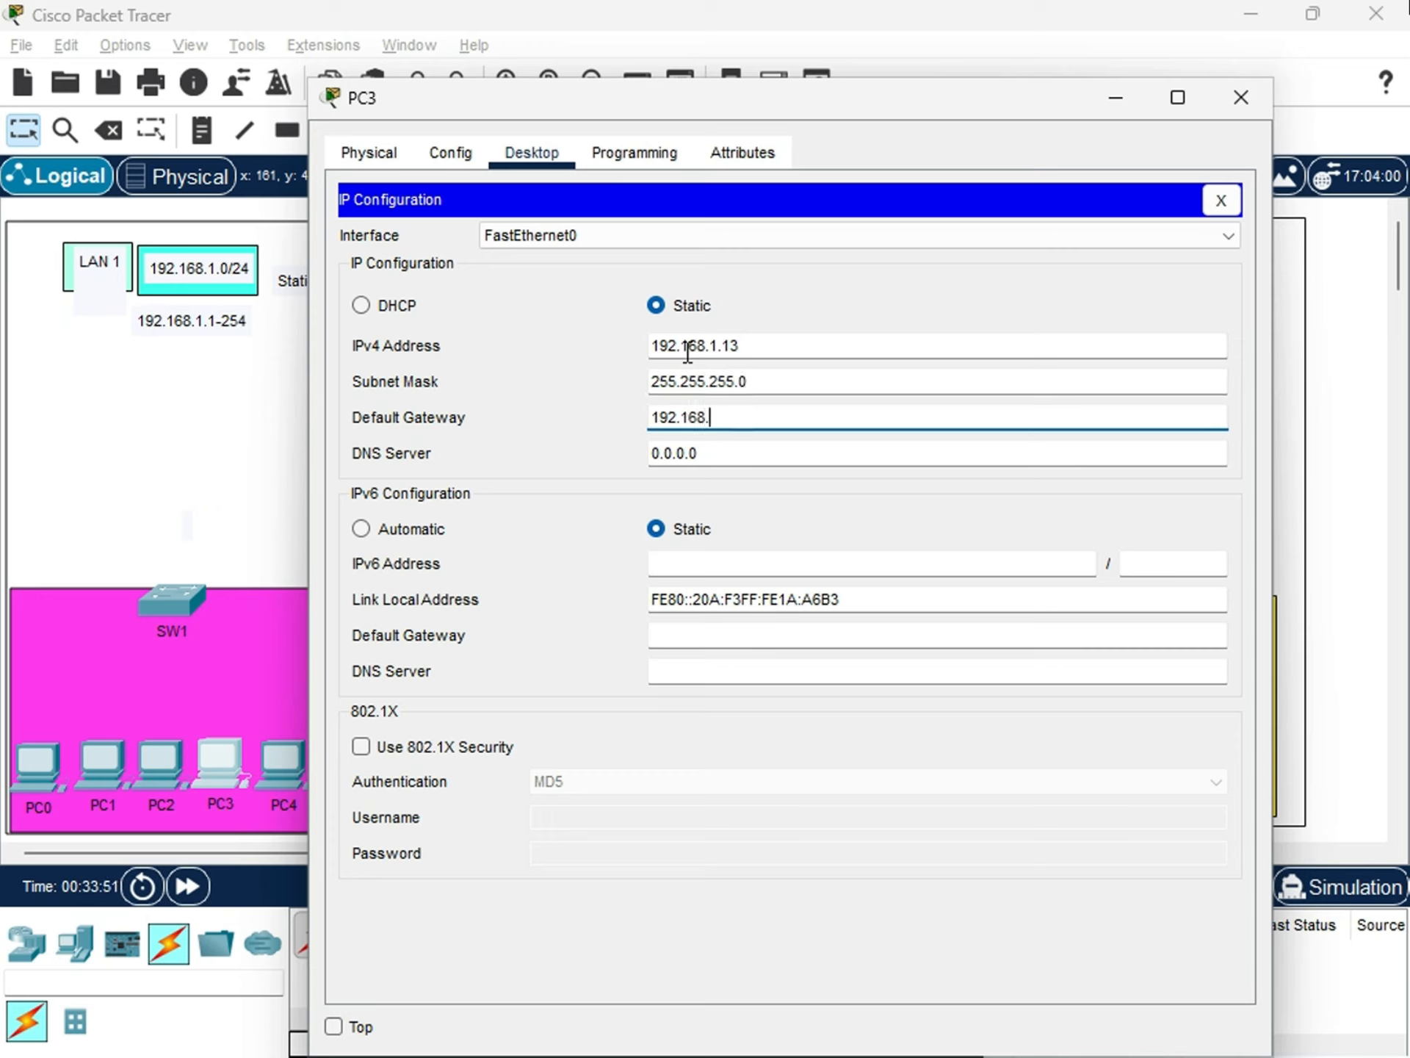
{"action": "type", "text": "1.1"}
{"action": "key", "text": "Tab"}
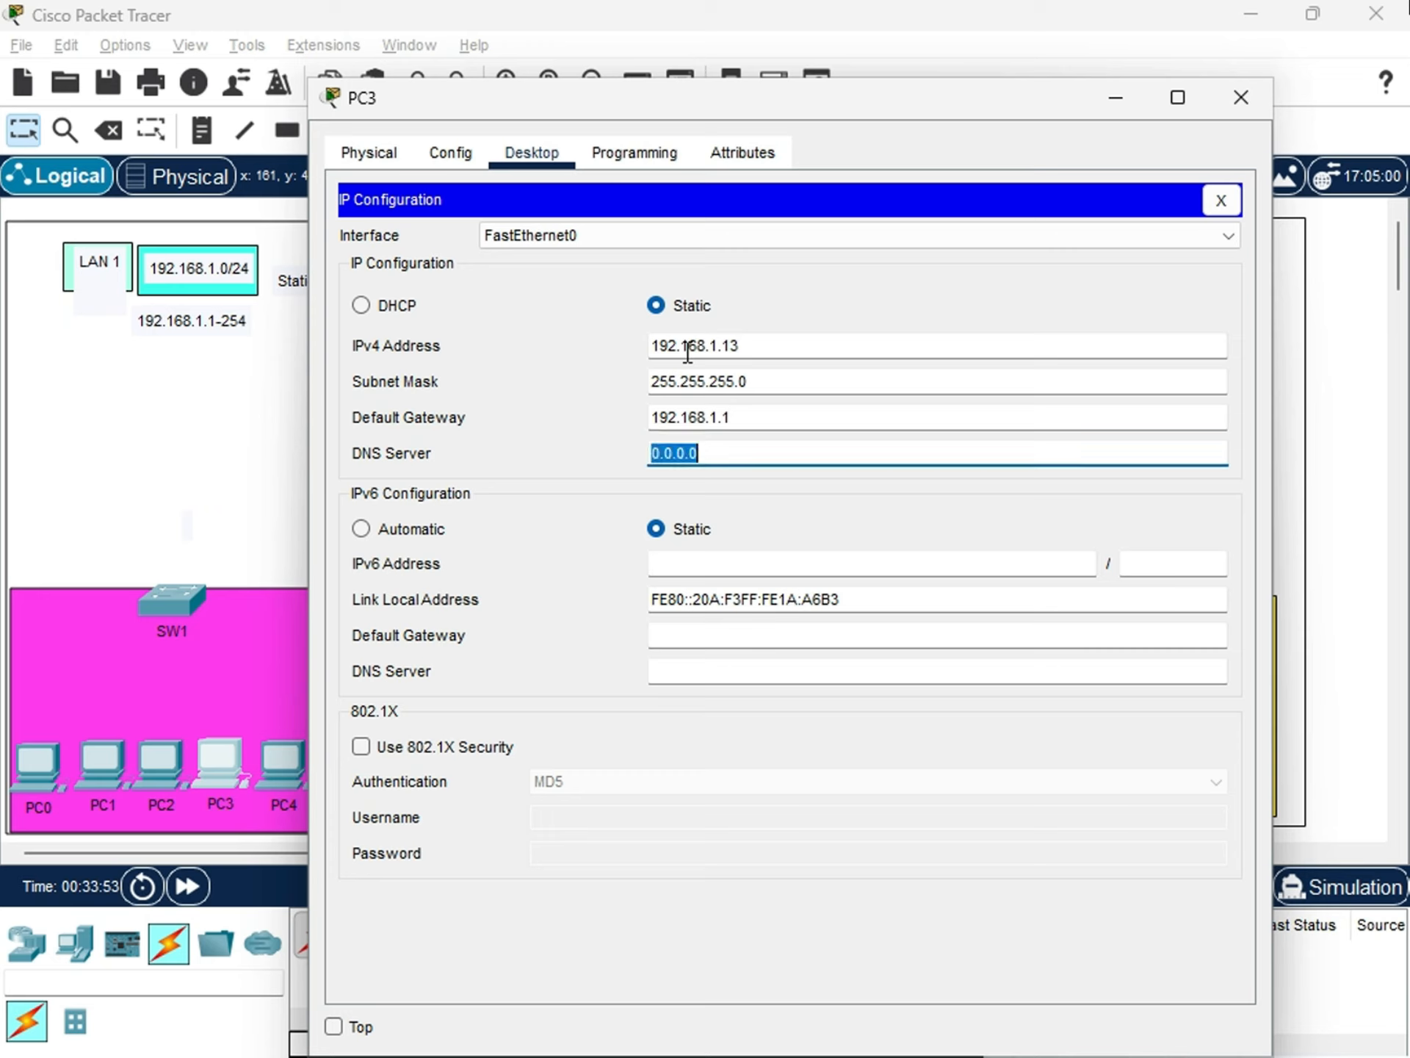
{"action": "type", "text": "8.8.8.8"}
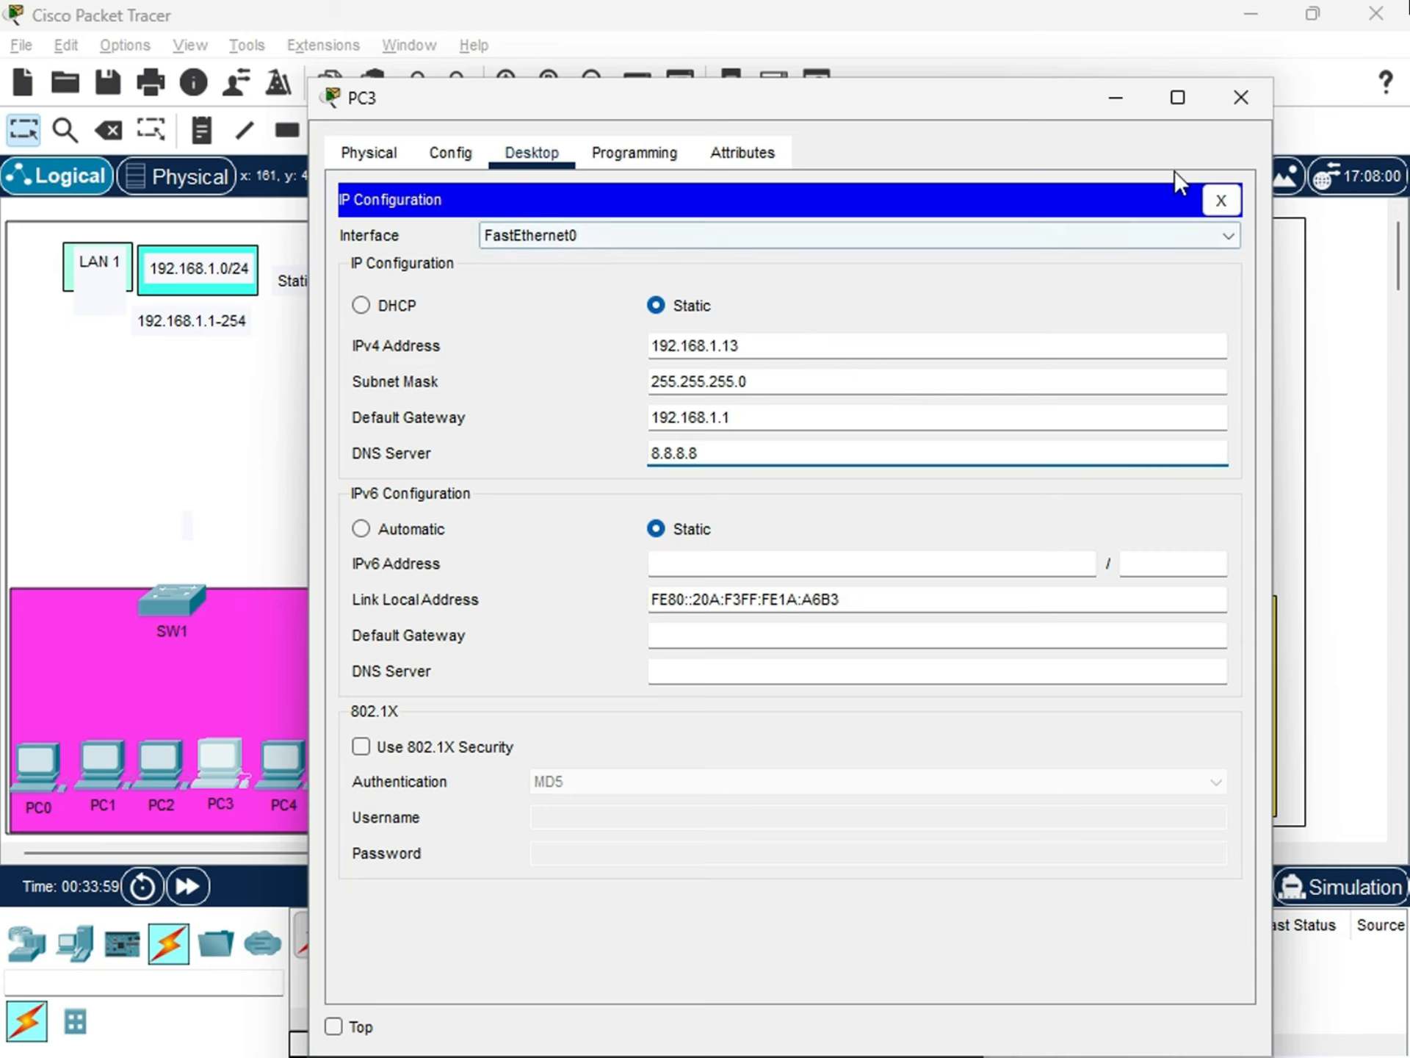
{"action": "left_click", "coordinate": [1259, 104]}
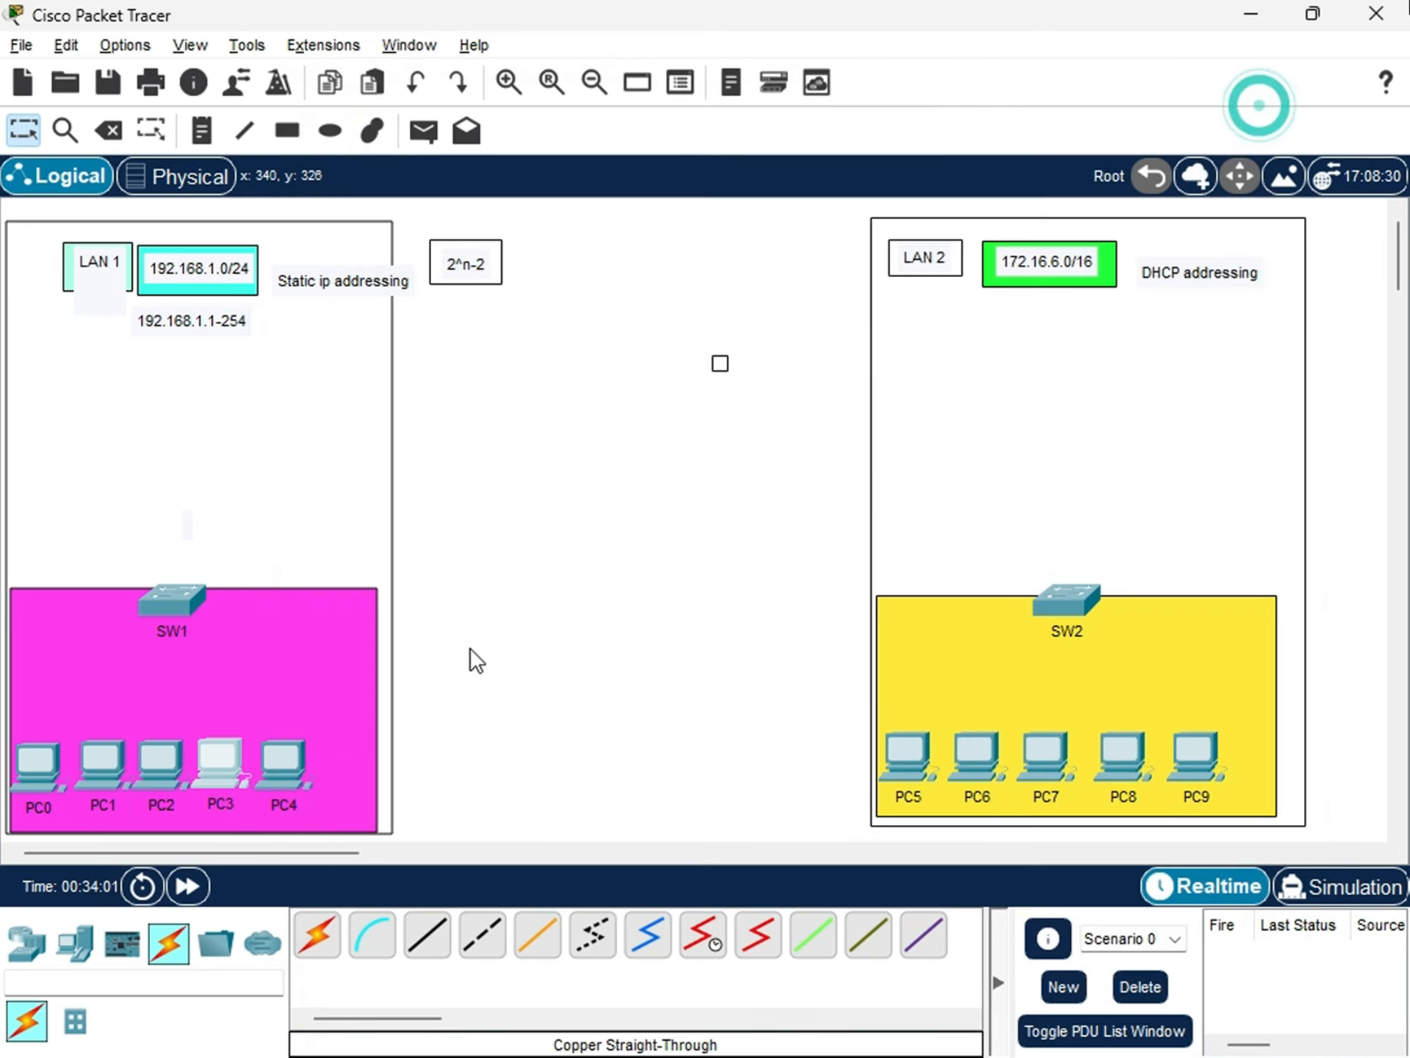
Give PC4 the static IPv4 address 192.168.1.14 with subnet mask 255.255.255.0.
{"action": "left_click", "coordinate": [297, 754]}
{"action": "left_click", "coordinate": [529, 155]}
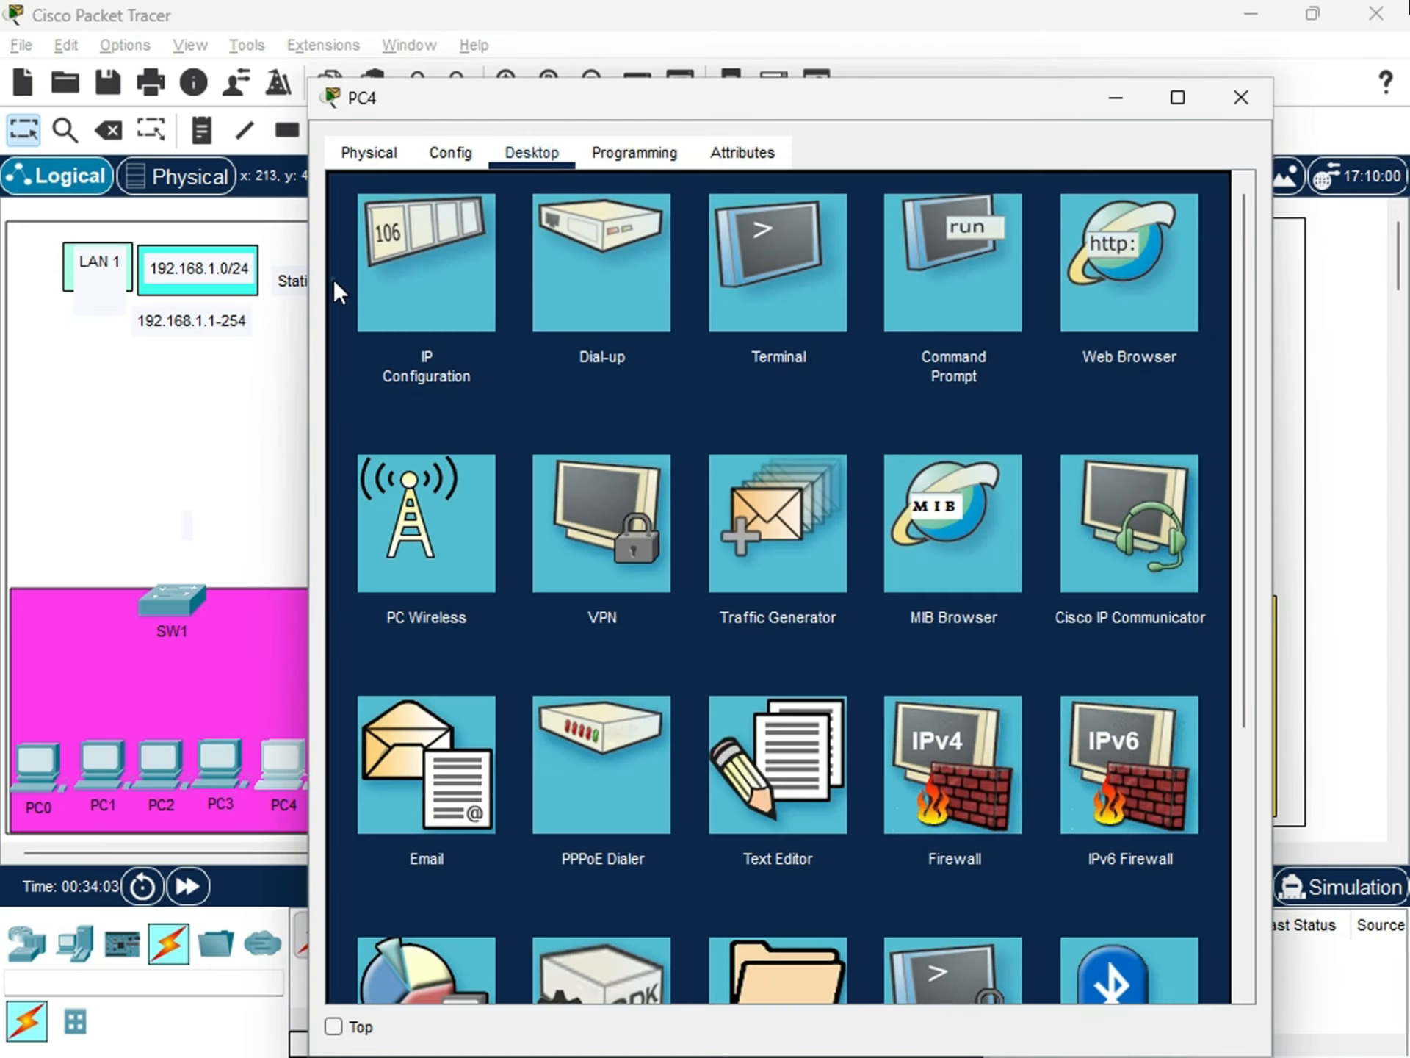
{"action": "left_click", "coordinate": [441, 281]}
{"action": "left_click", "coordinate": [670, 346]}
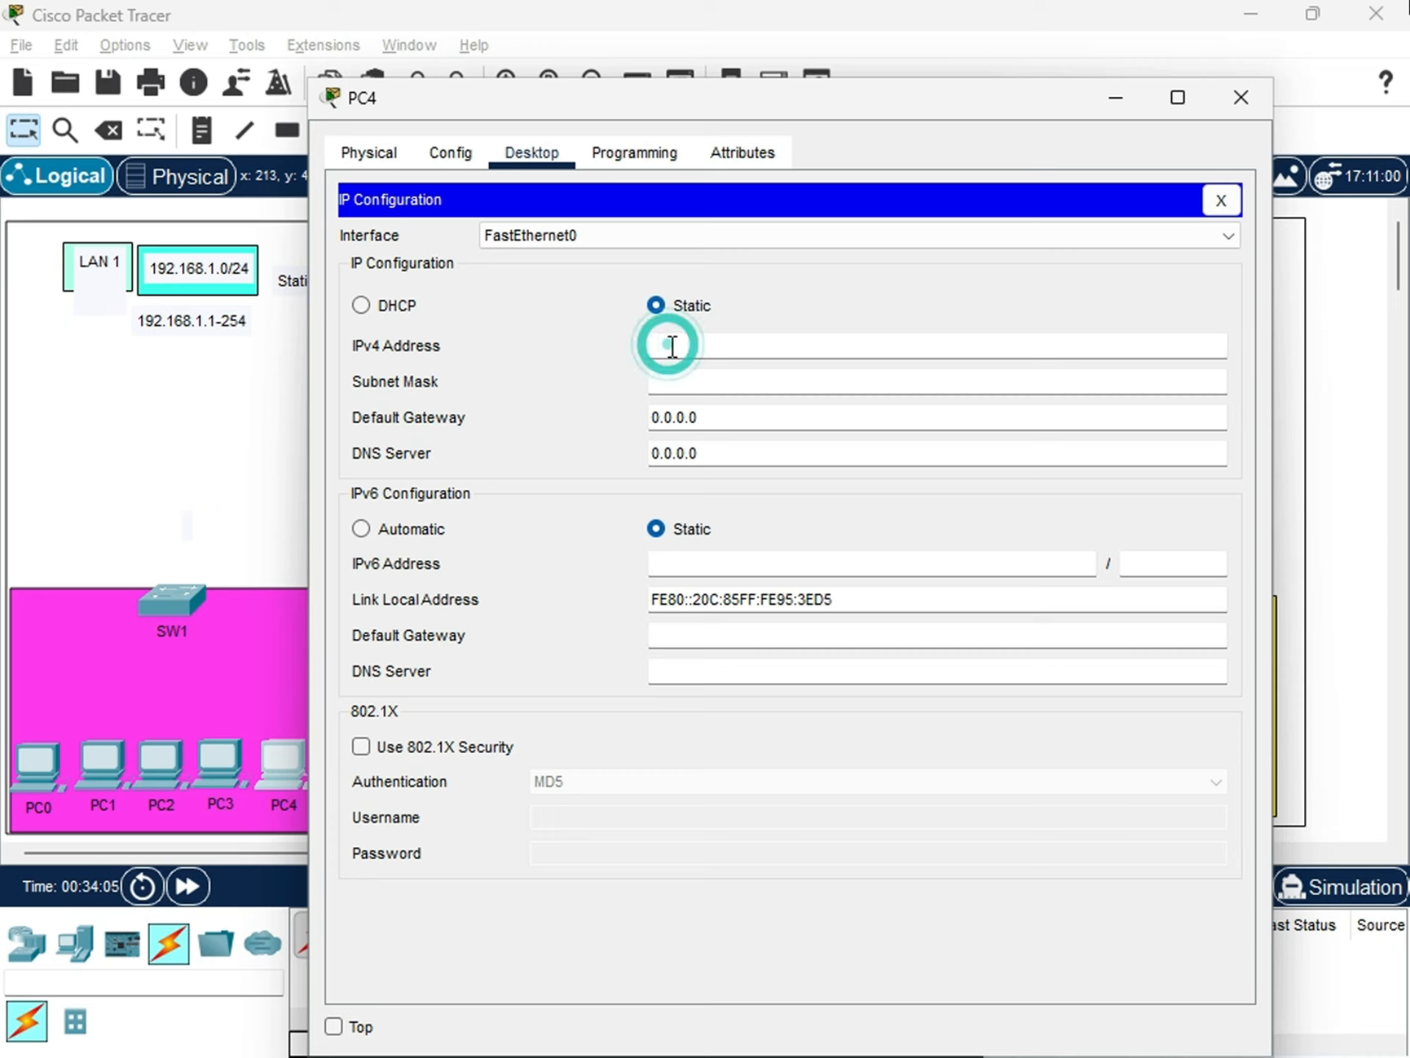
{"action": "type", "text": "192.168.1.14"}
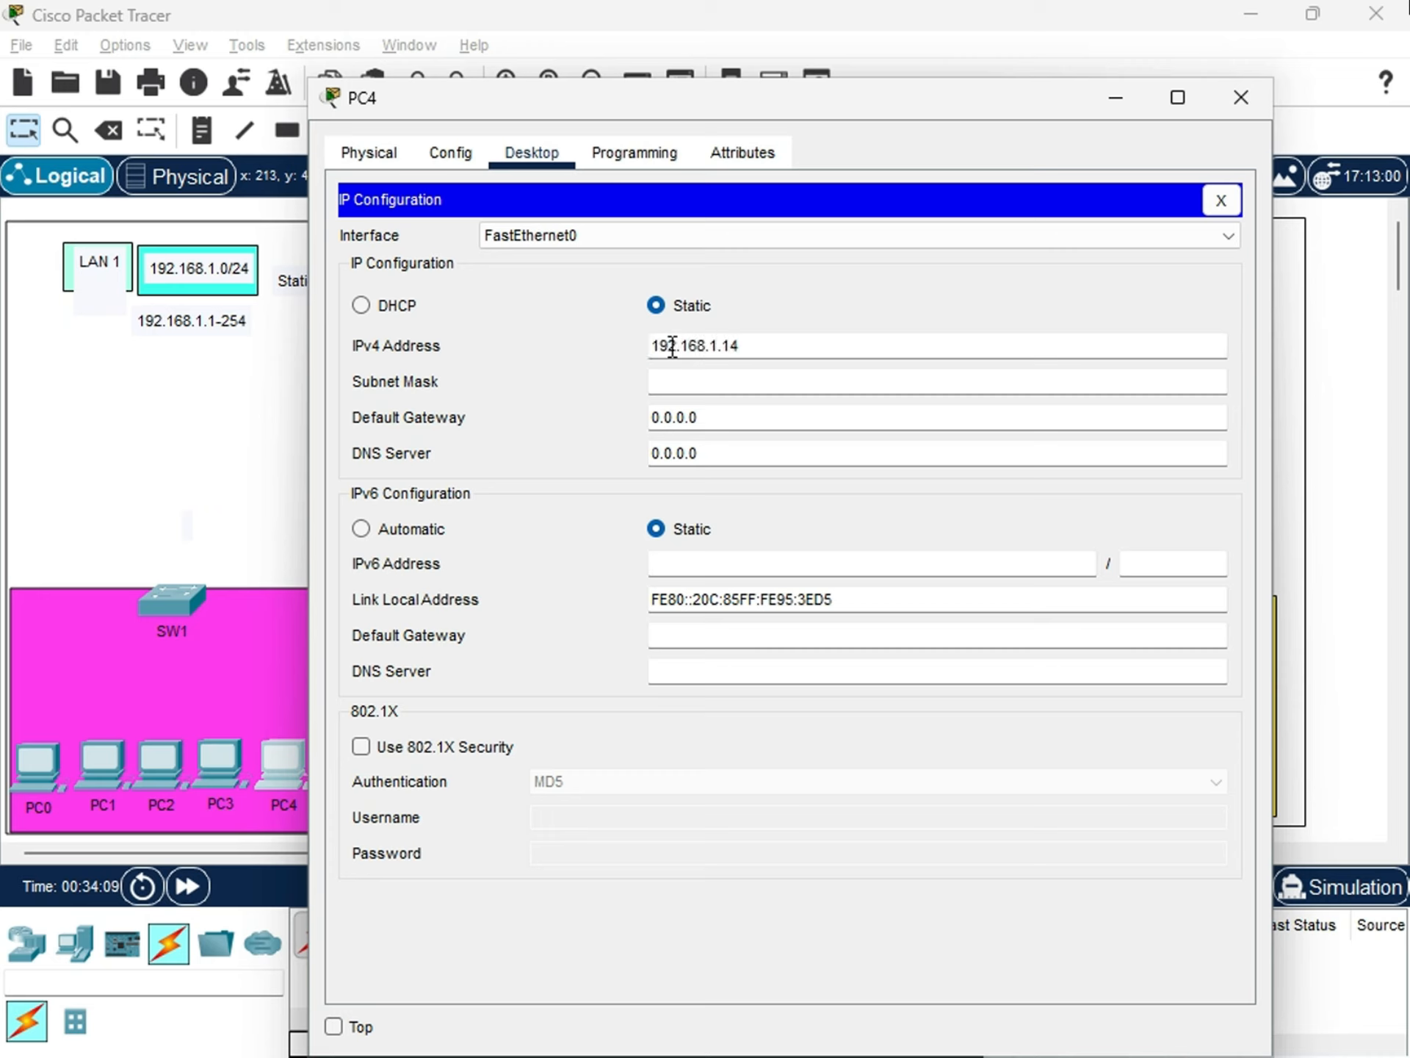
{"action": "key", "text": "Tab"}
{"action": "key", "text": "Tab"}
Set PC4's IPv4 default gateway to 192.168.1.1 and its DNS server to 8.8.8.8, and close its configuration.
{"action": "type", "text": "19."}
{"action": "key", "text": "BackSpace"}
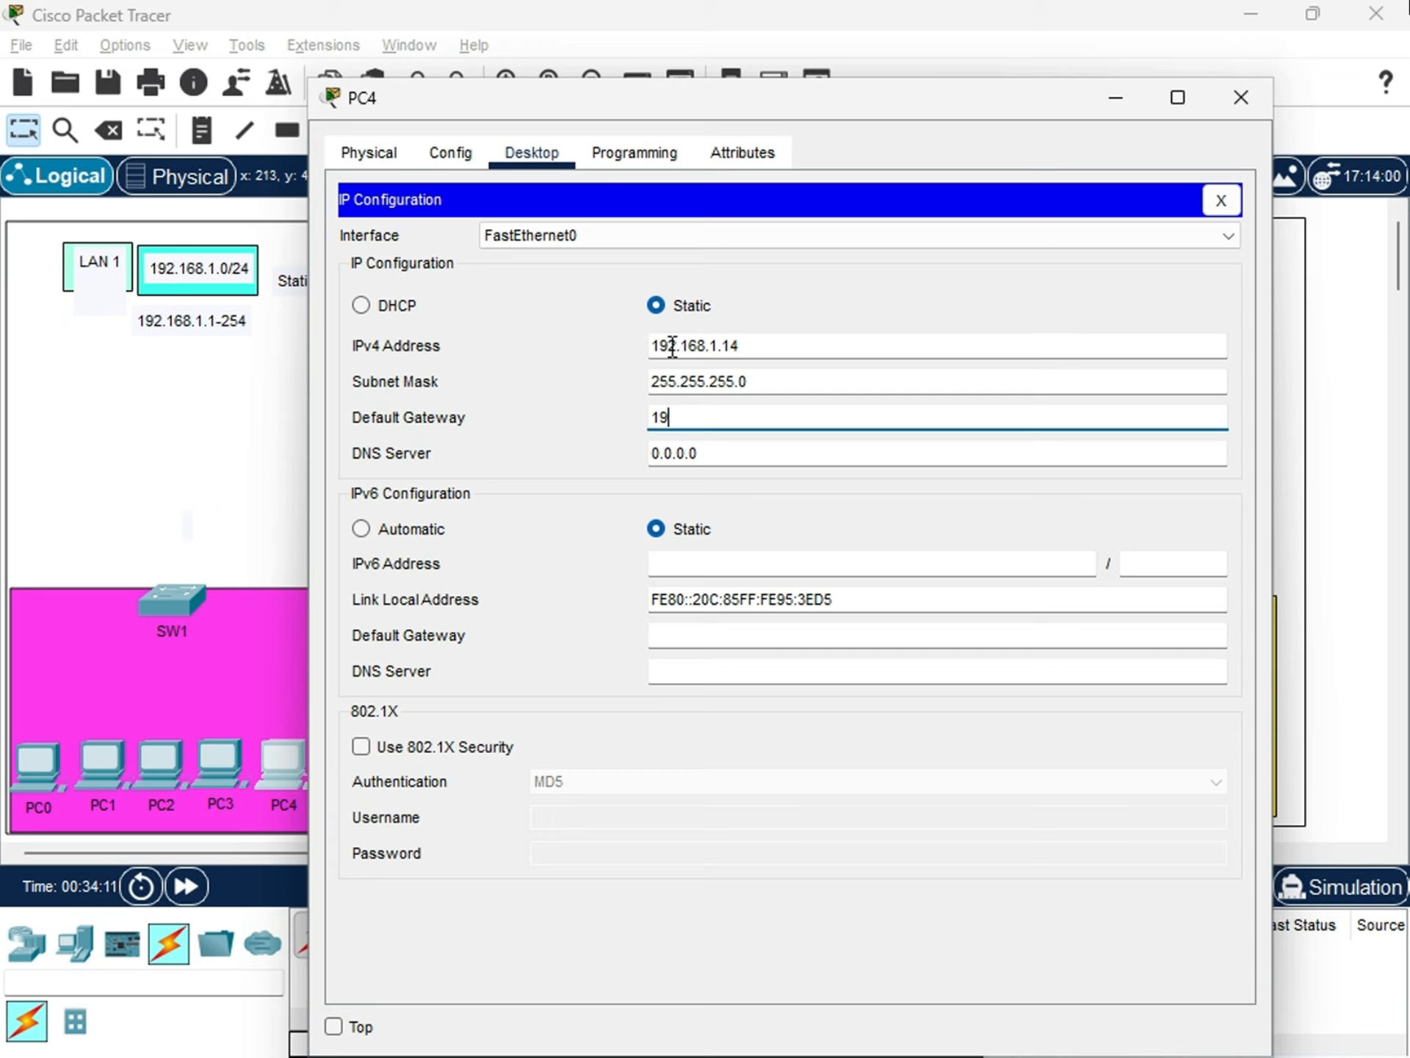
{"action": "type", "text": "2.168."}
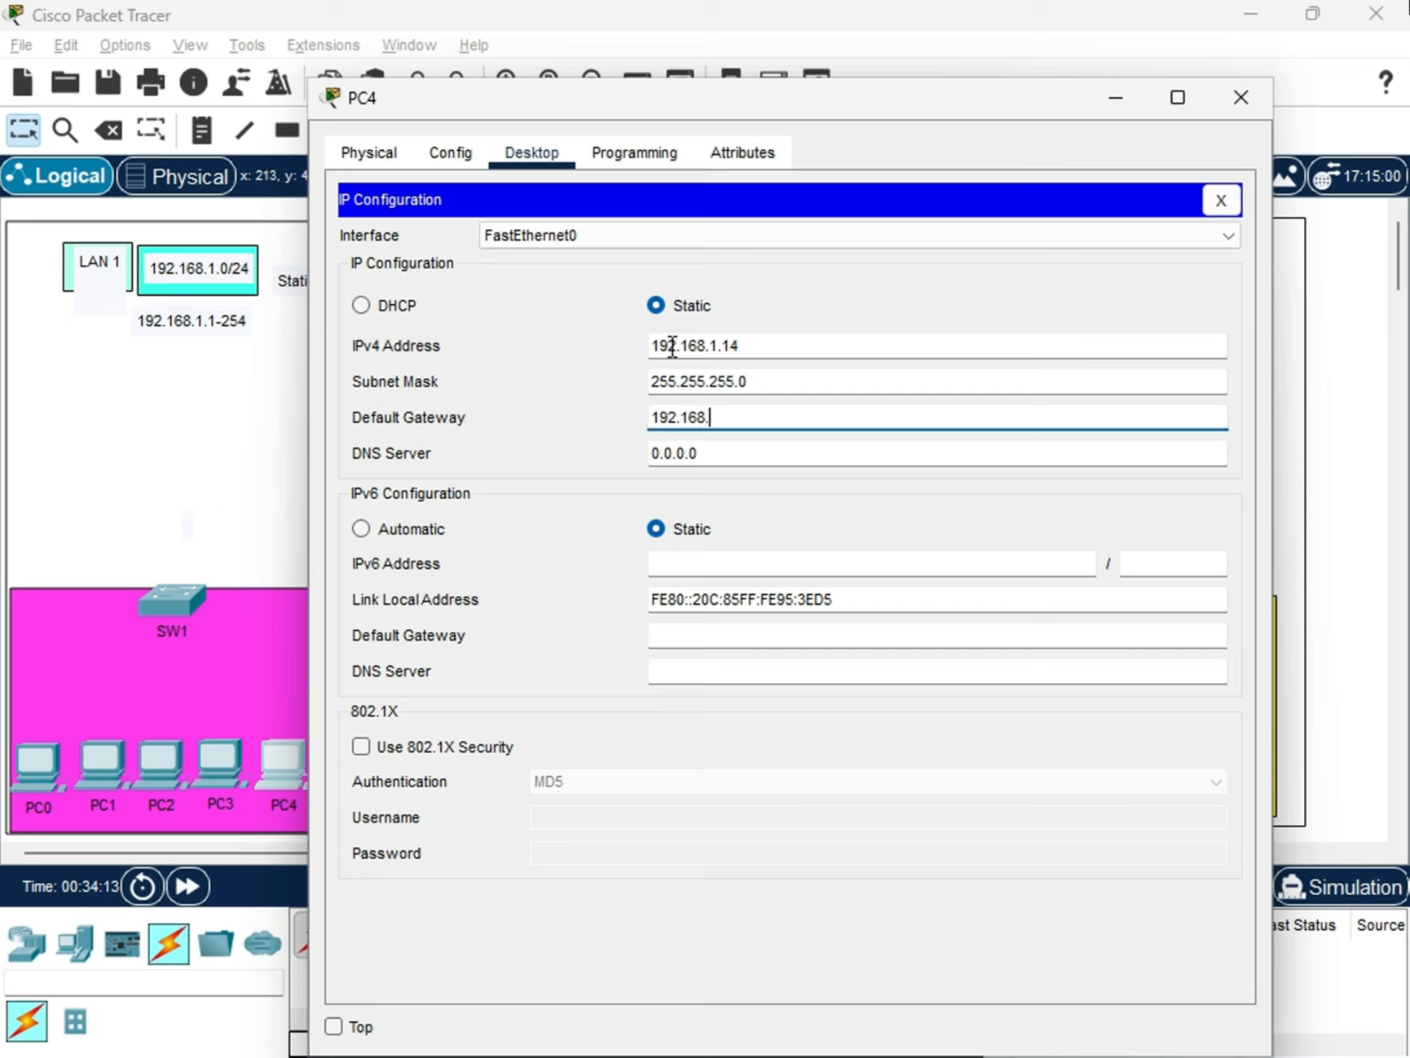
{"action": "type", "text": "1.1"}
{"action": "key", "text": "Tab"}
{"action": "type", "text": "8.8"}
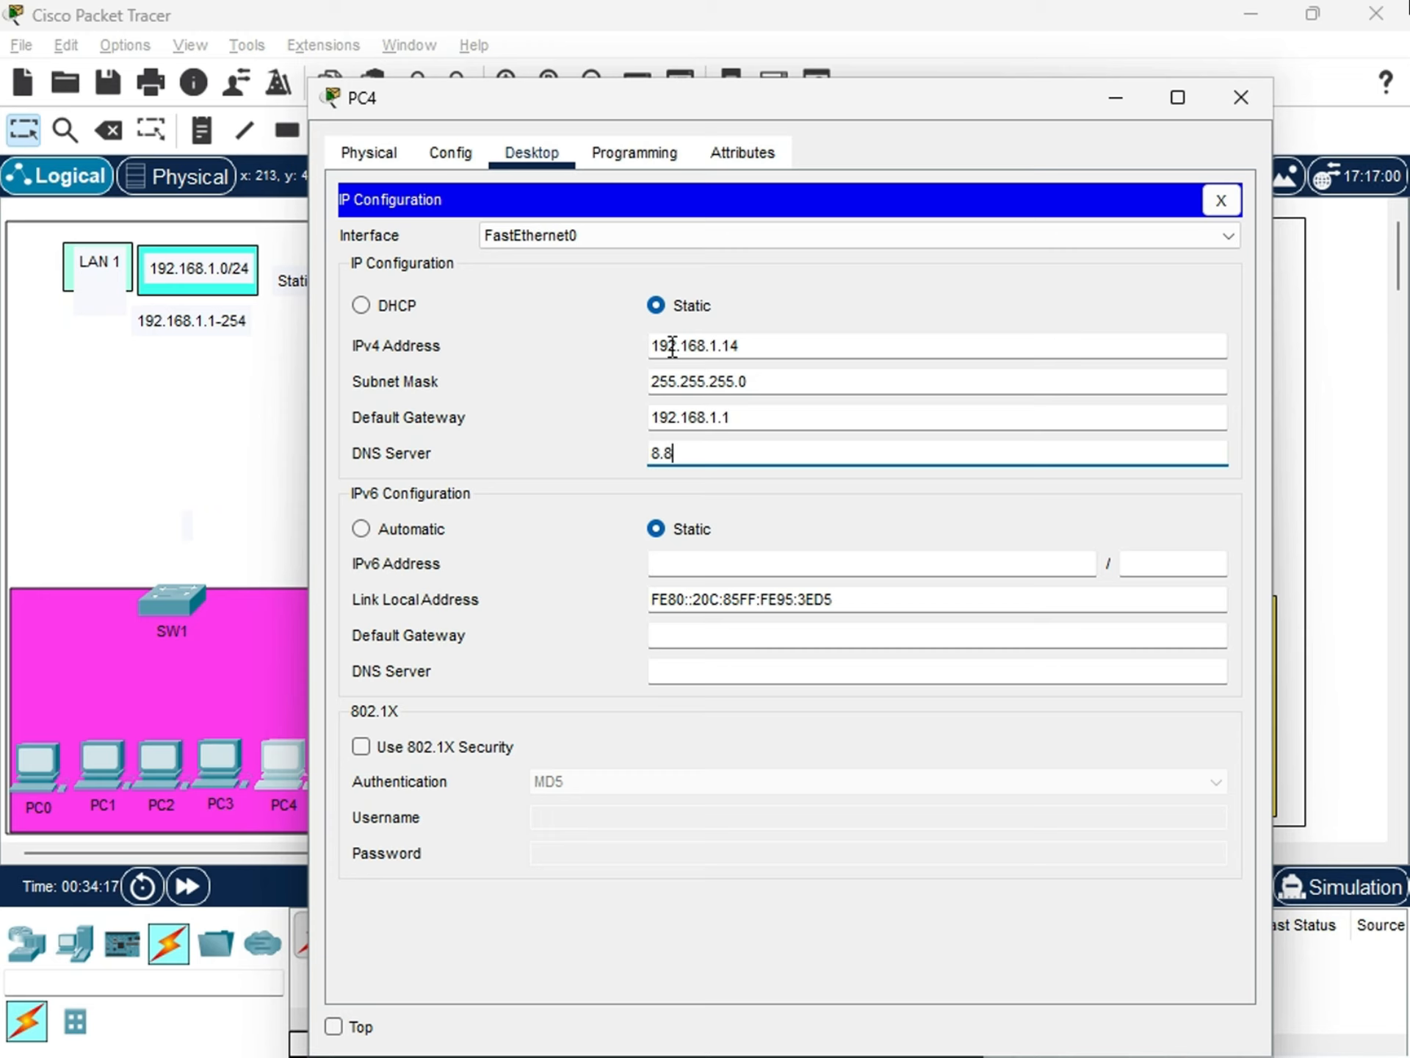
{"action": "type", "text": ".8.8"}
{"action": "left_click", "coordinate": [1225, 100]}
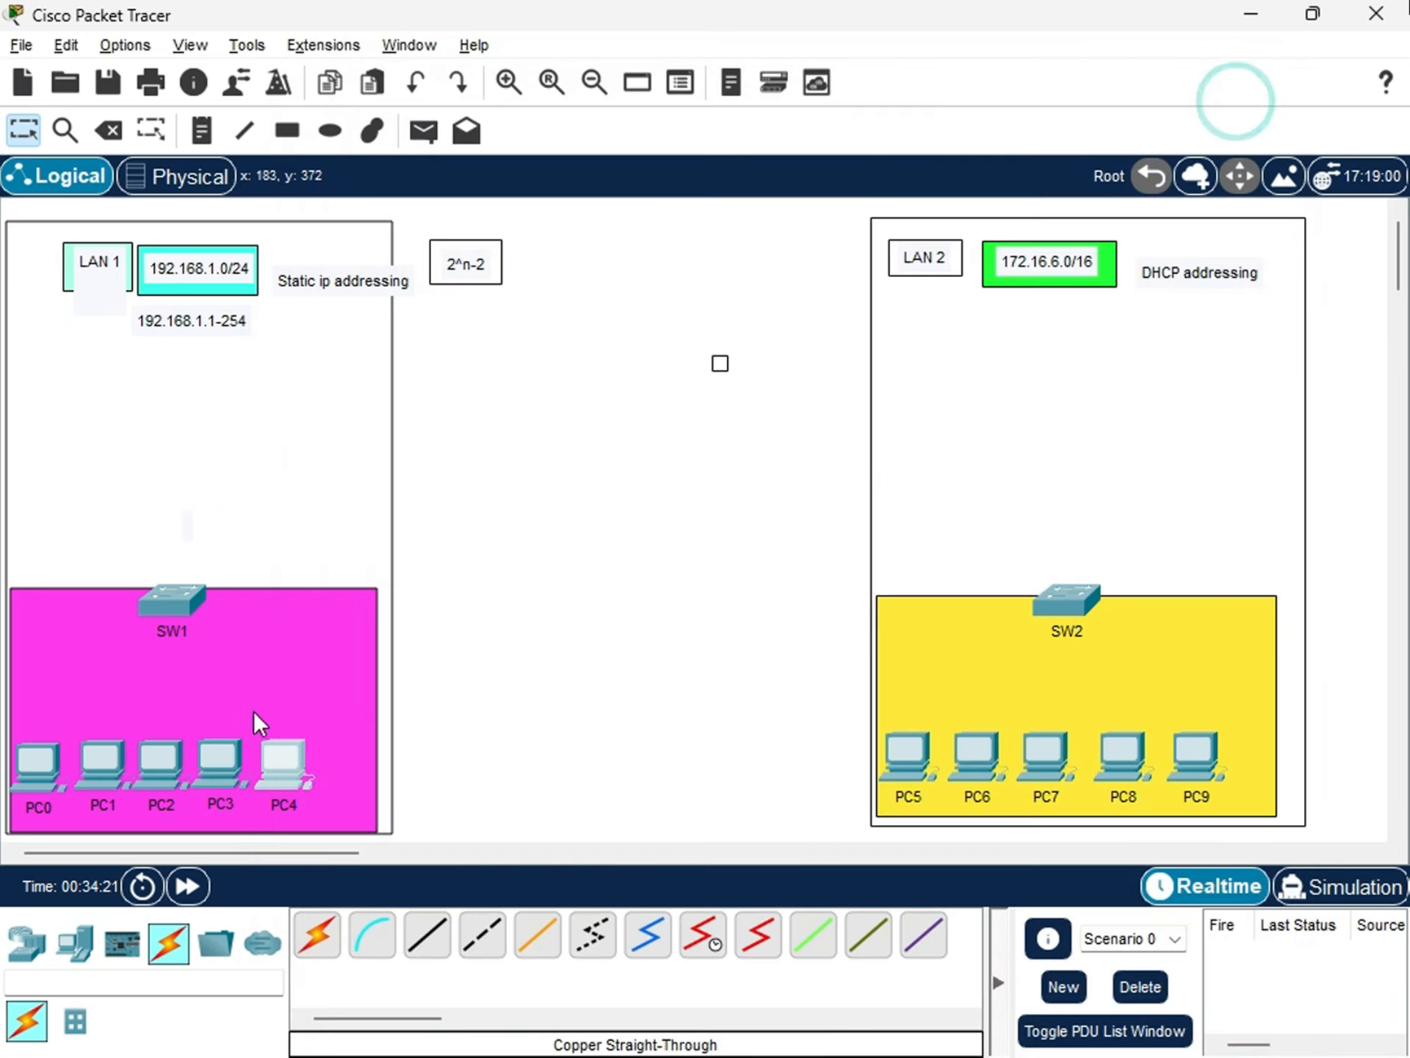
Nudge the SW1 switch slightly down and to the left within LAN 1.
{"action": "left_click", "coordinate": [498, 804]}
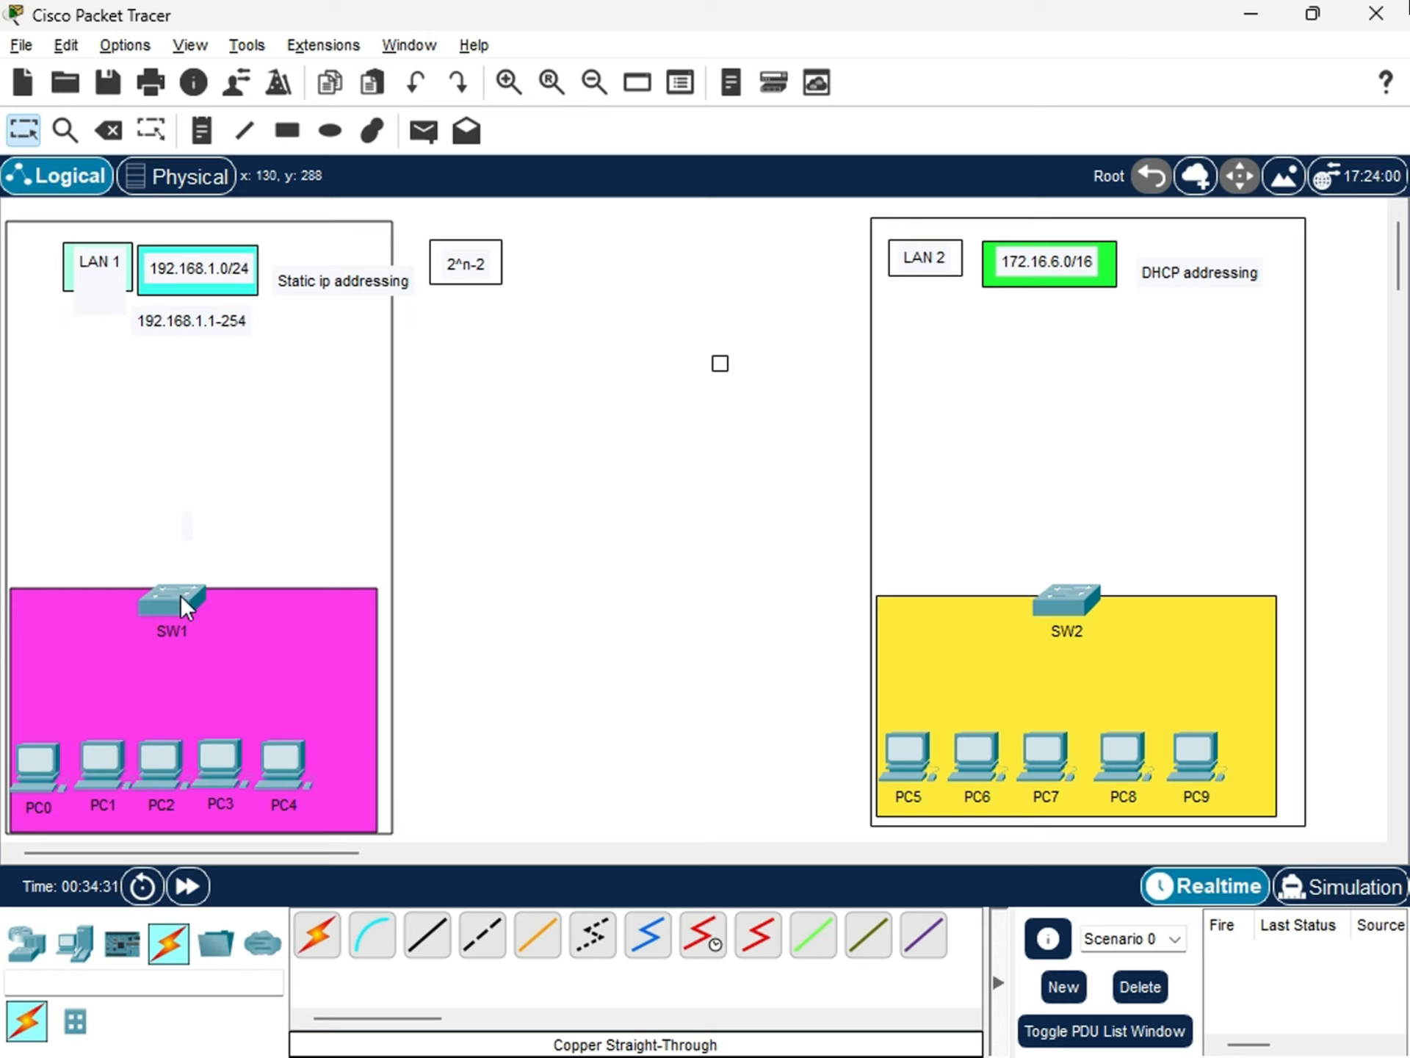
{"action": "left_click_drag", "start_coordinate": [172, 593], "coordinate": [169, 595]}
{"action": "left_click_drag", "start_coordinate": [165, 606], "coordinate": [165, 606]}
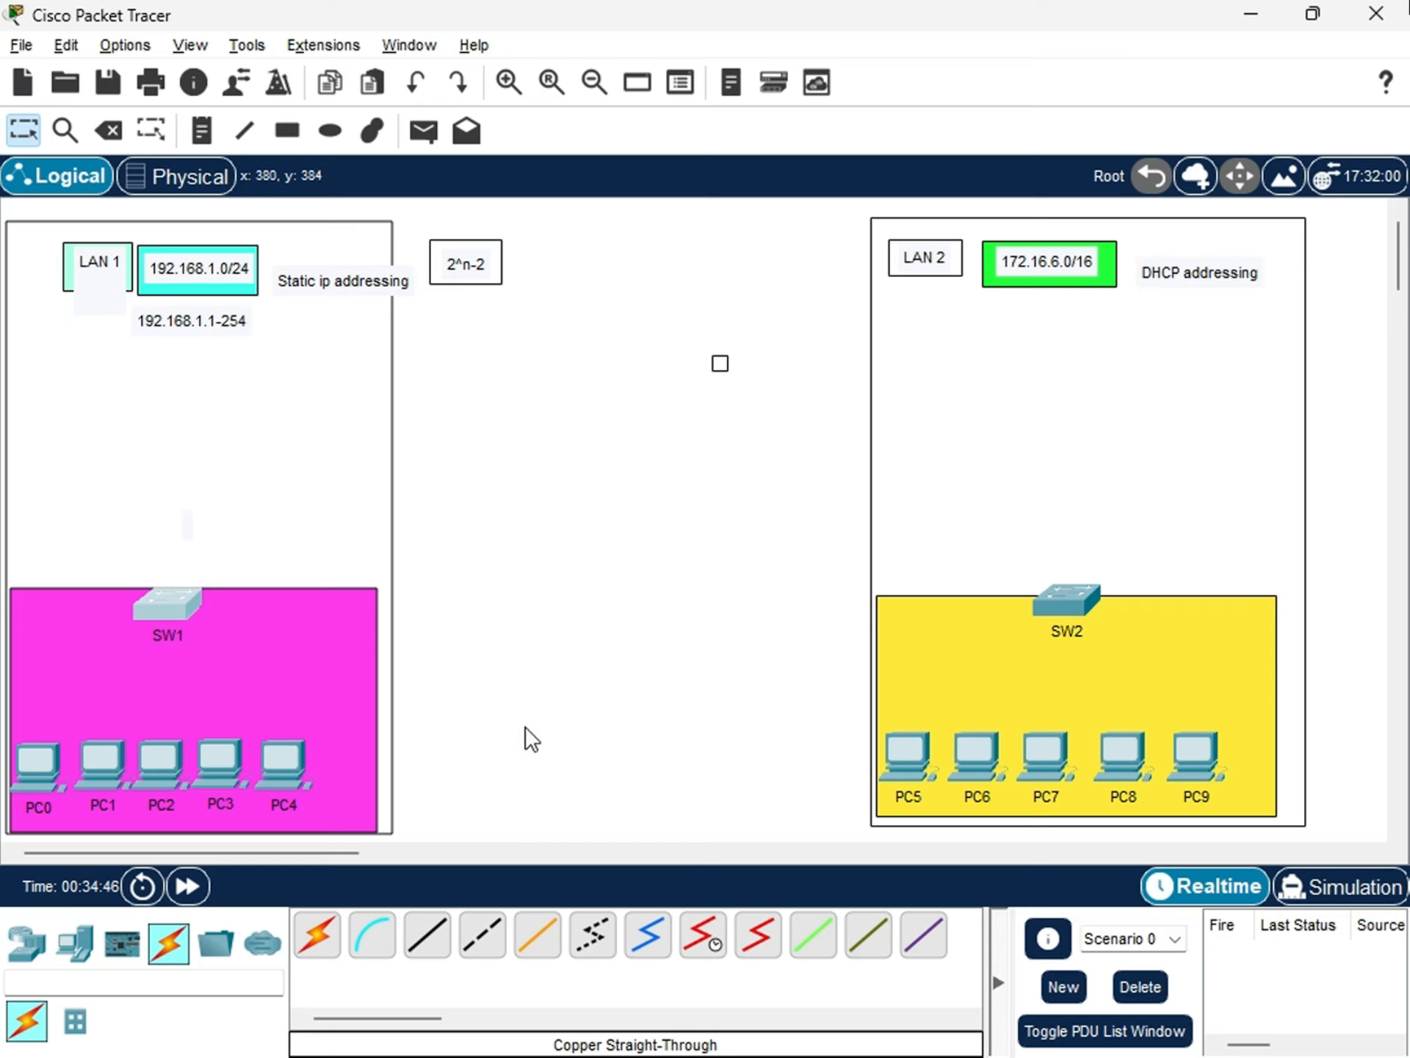
Review PC0's IP configuration, shrinking and positioning its window so that the LAN 1 devices stay in view.
{"action": "scroll", "coordinate": [585, 763], "scroll_direction": "down", "scroll_amount": 1}
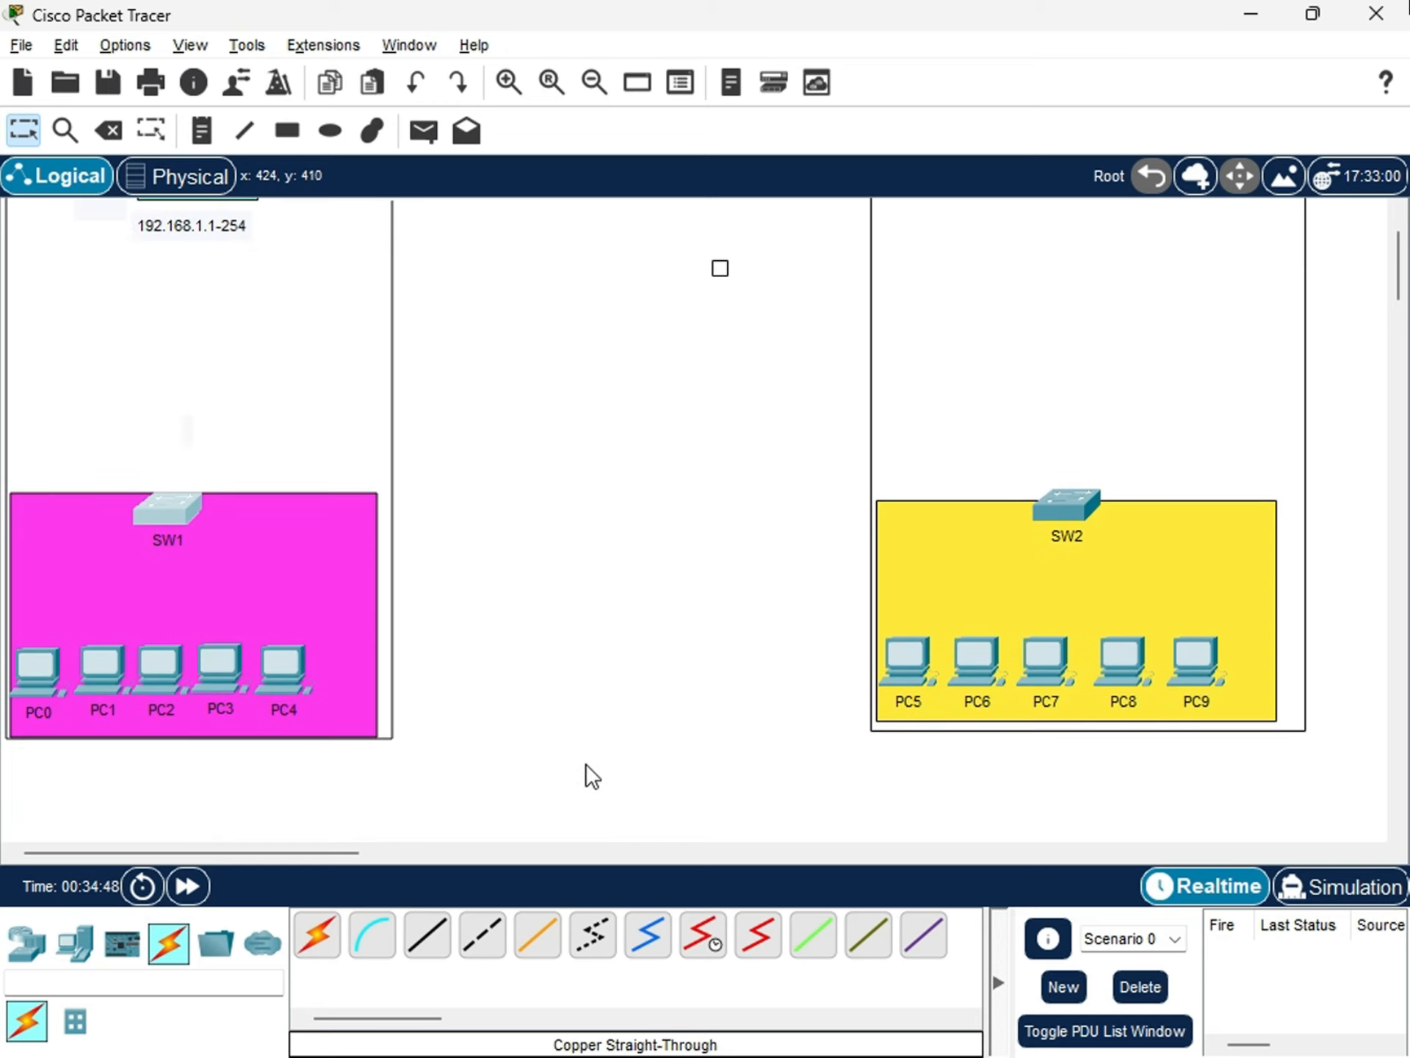
{"action": "scroll", "coordinate": [585, 764], "scroll_direction": "up", "scroll_amount": 1}
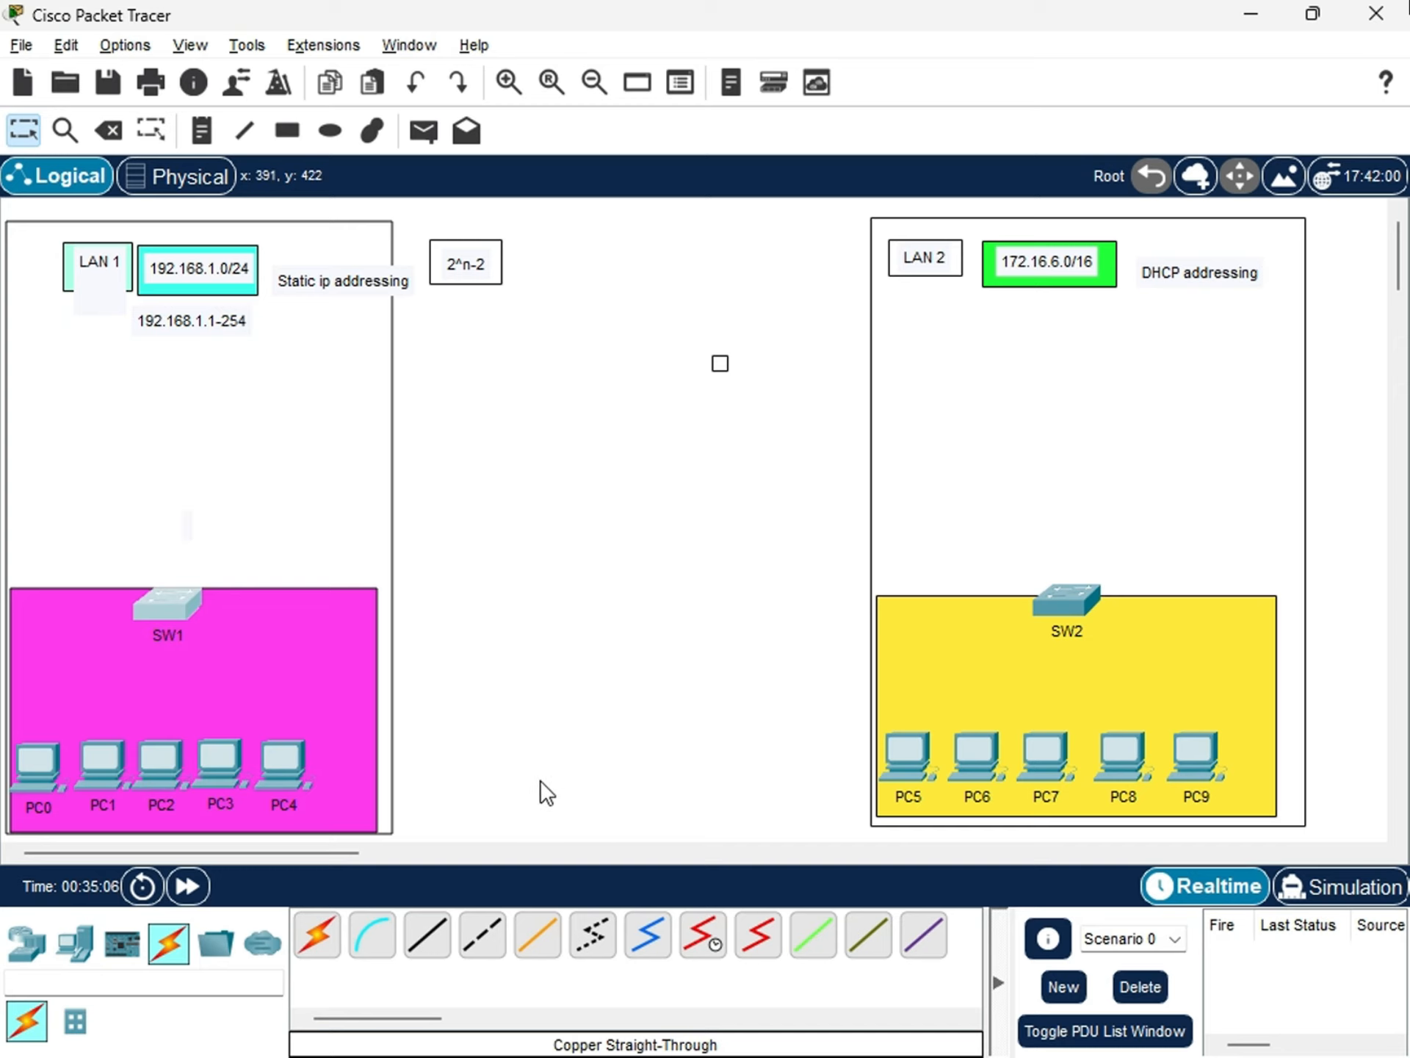
{"action": "left_click", "coordinate": [53, 754]}
{"action": "left_click", "coordinate": [414, 309]}
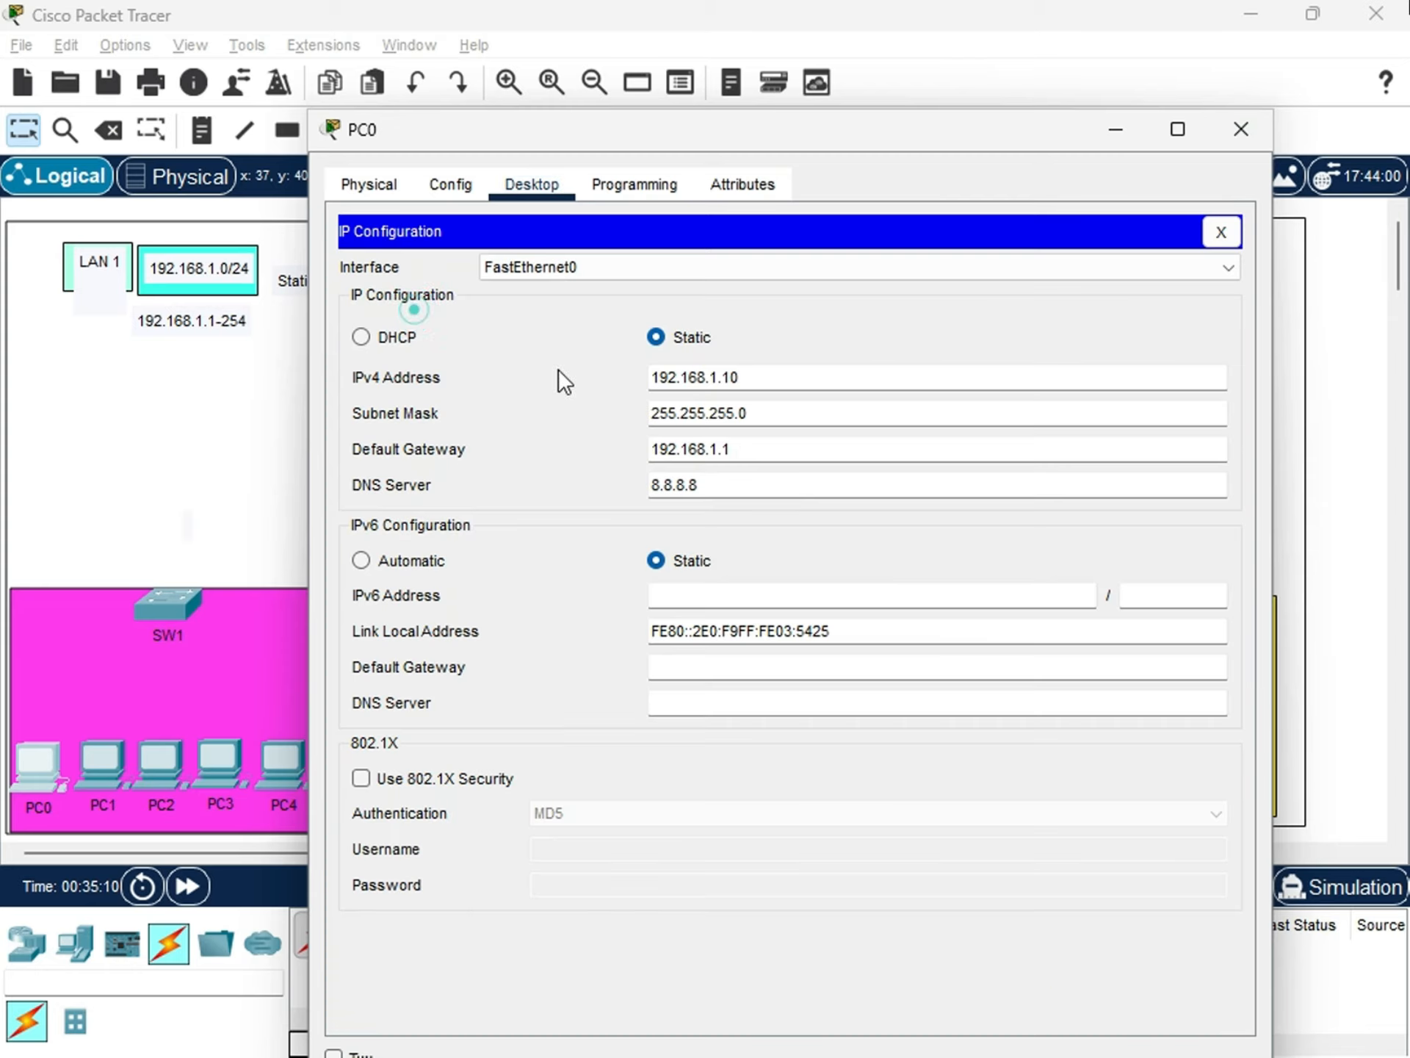
{"action": "left_click_drag", "start_coordinate": [741, 136], "coordinate": [807, 209]}
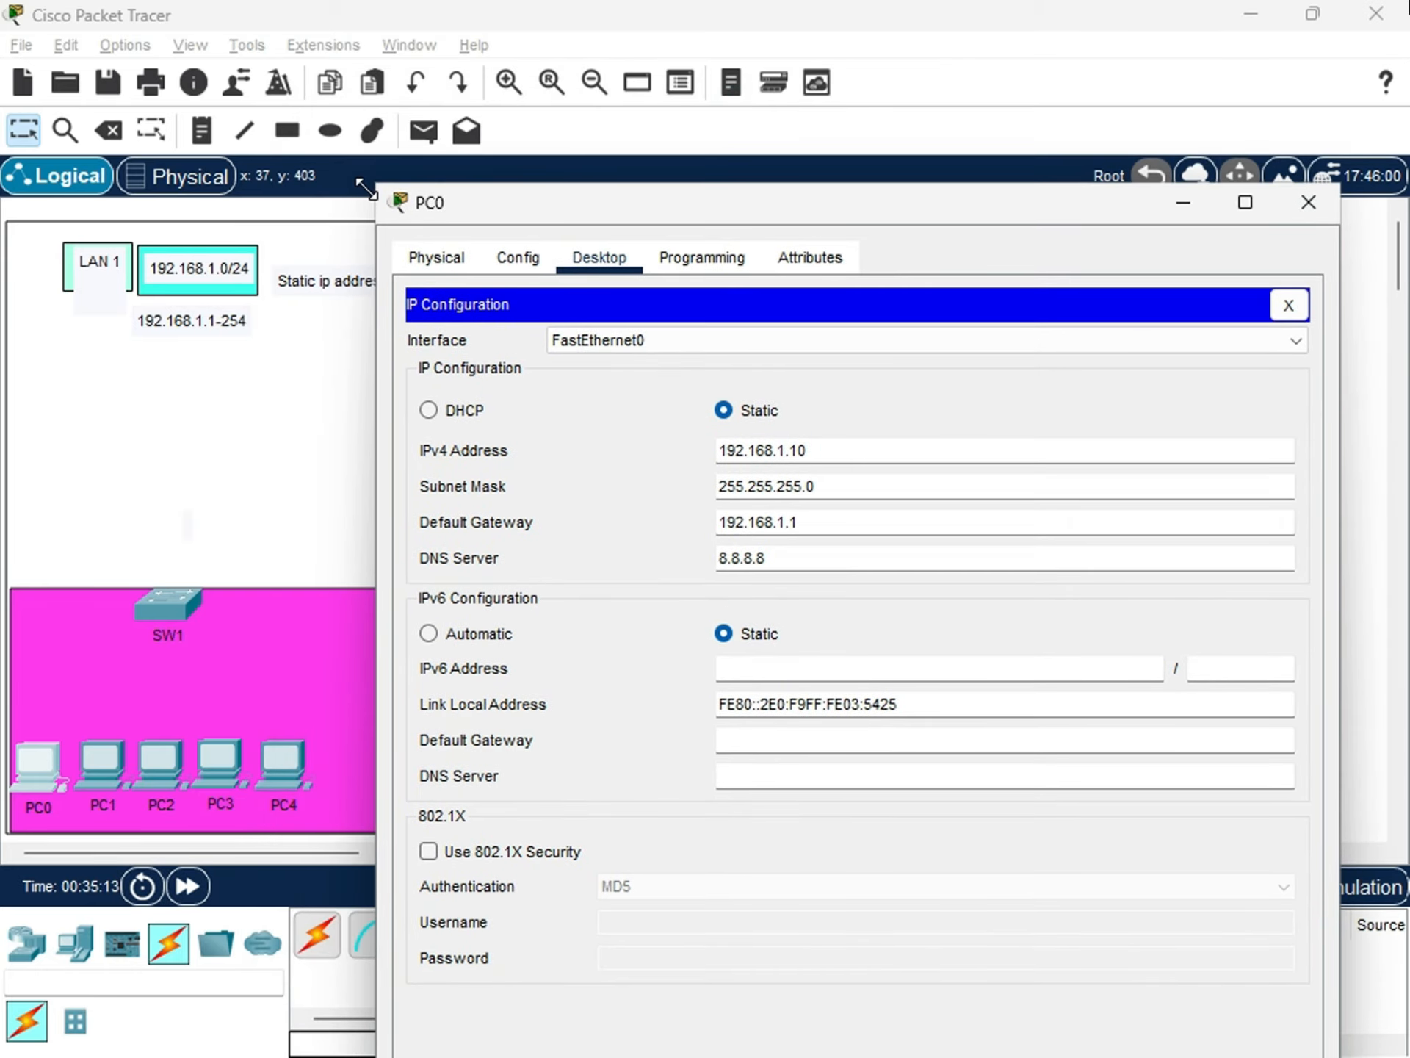
{"action": "left_click_drag", "start_coordinate": [377, 185], "coordinate": [543, 263]}
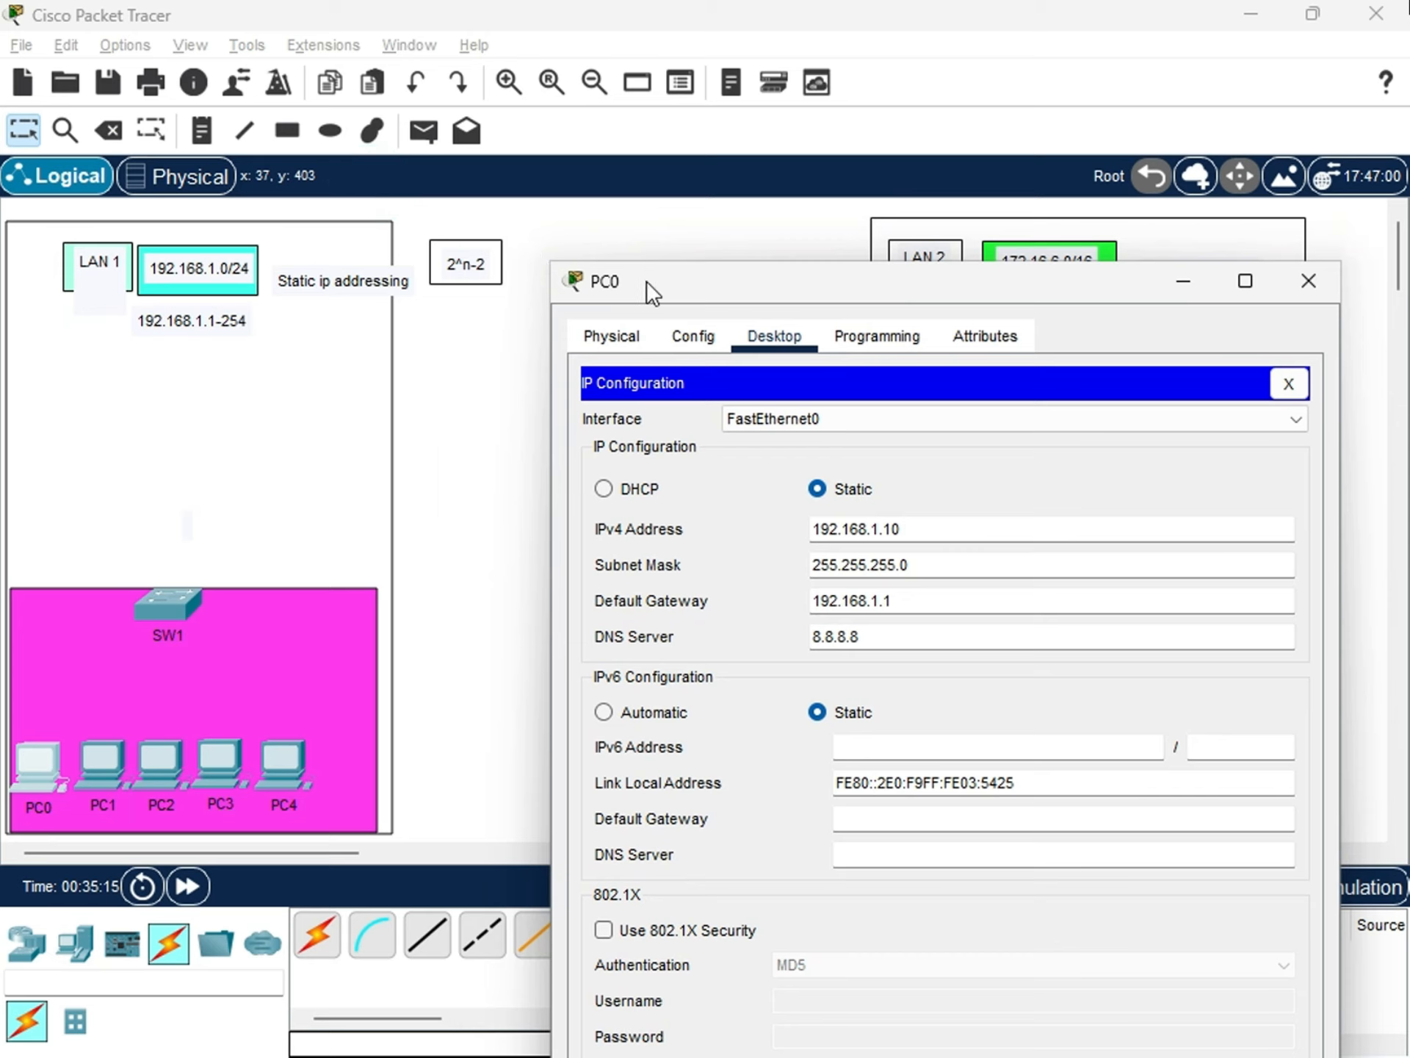
{"action": "left_click_drag", "start_coordinate": [647, 280], "coordinate": [594, 210]}
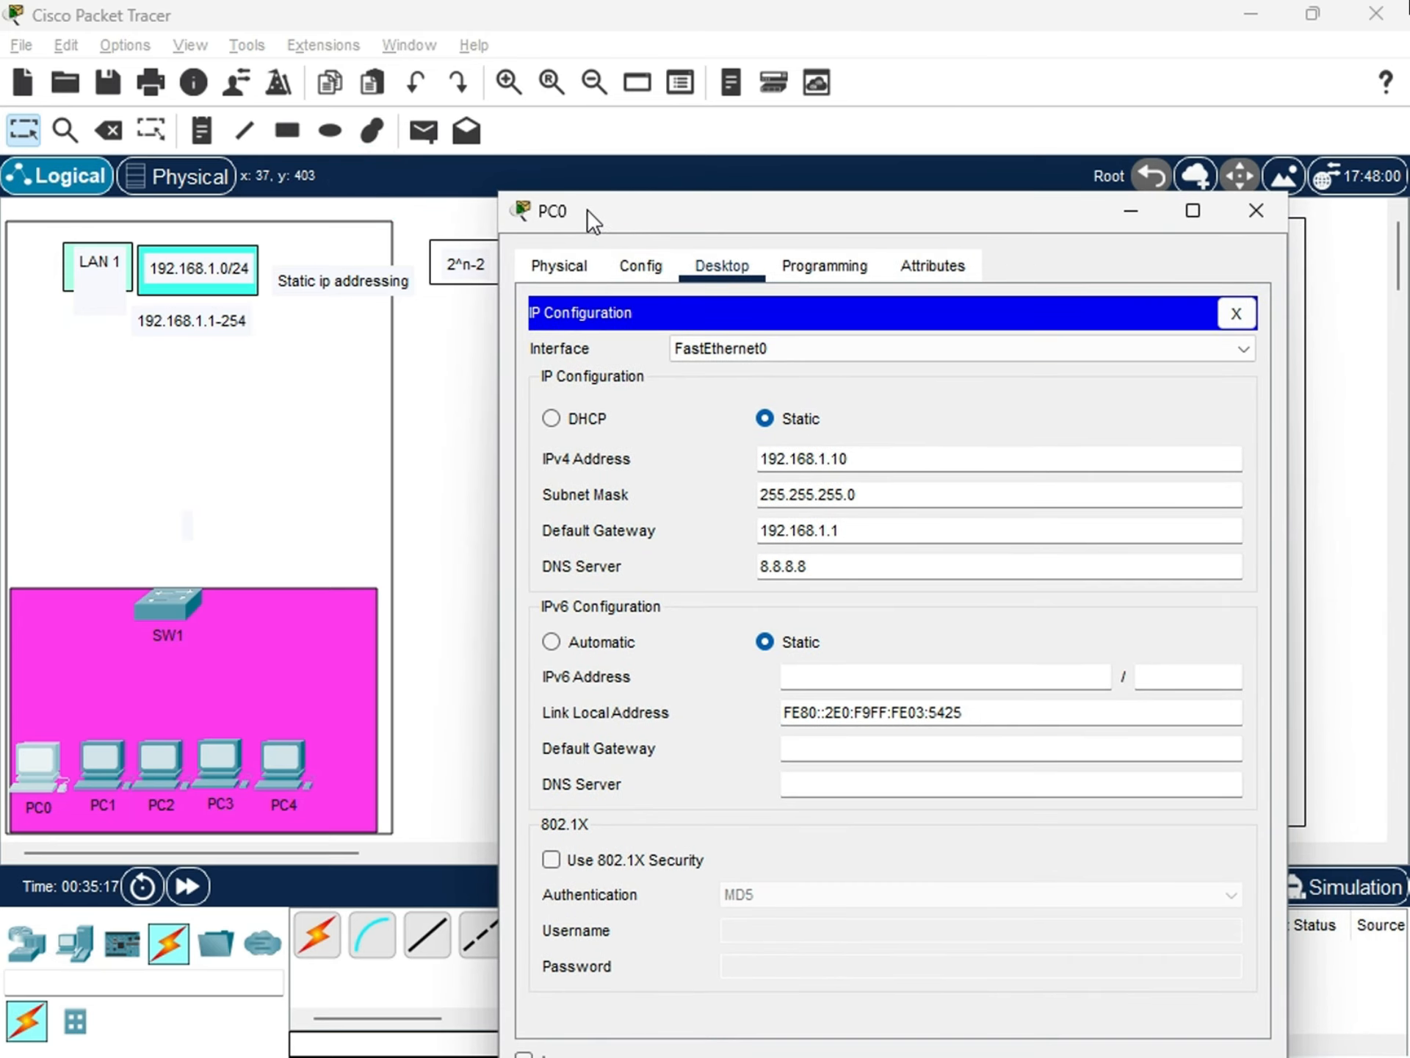
{"action": "left_click_drag", "start_coordinate": [503, 195], "coordinate": [548, 229]}
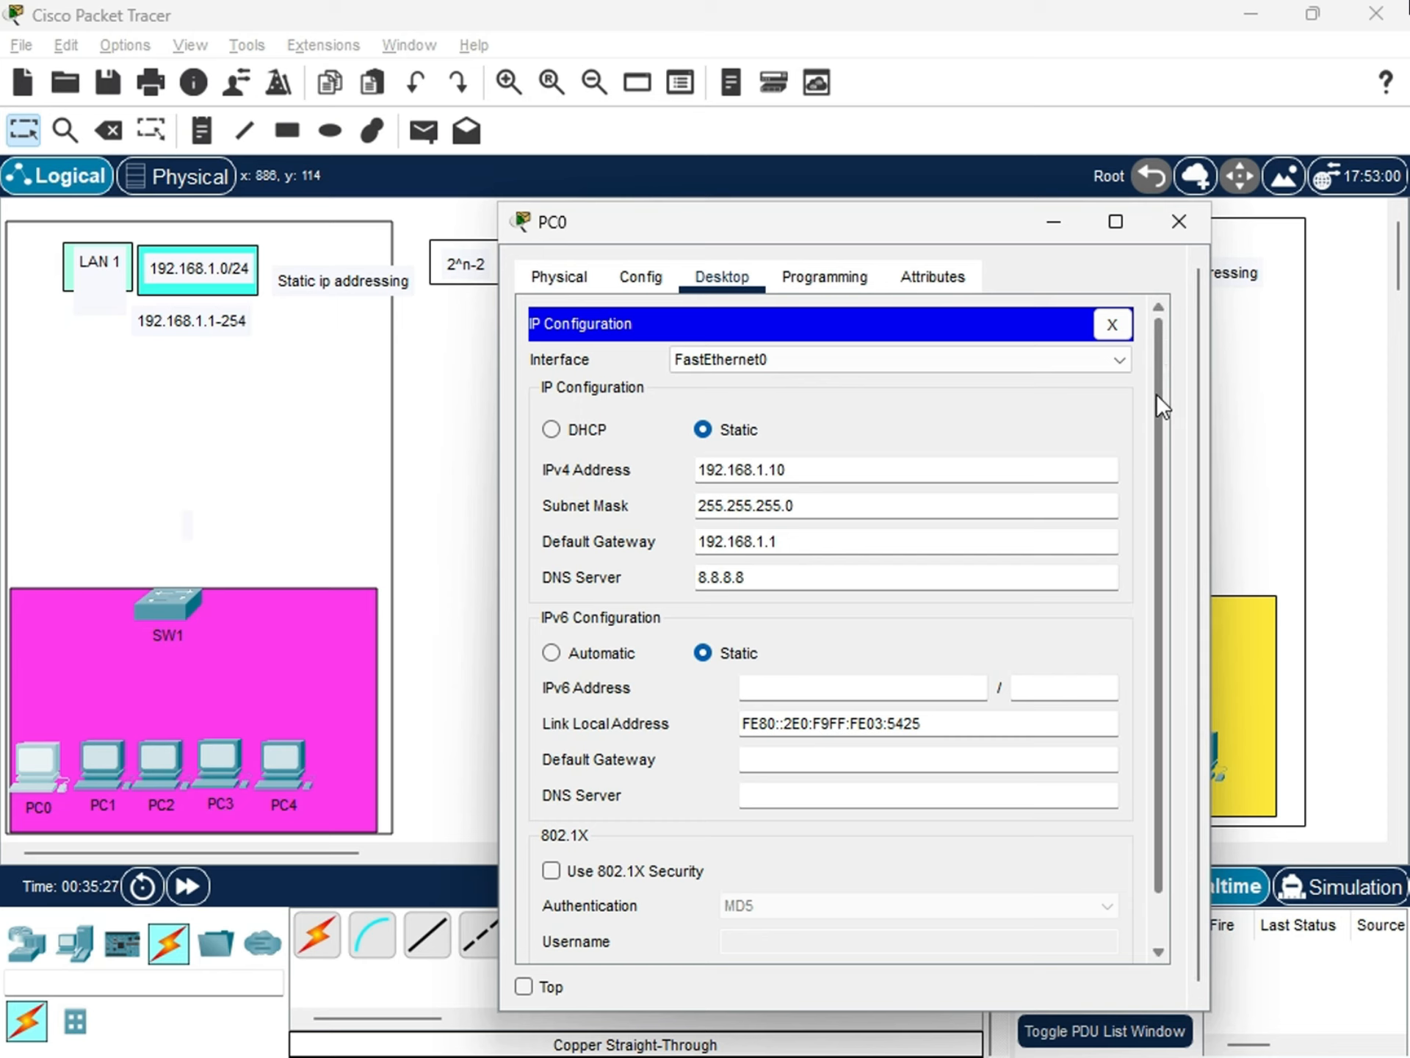
{"action": "scroll", "coordinate": [1156, 402], "scroll_direction": "down", "scroll_amount": 2}
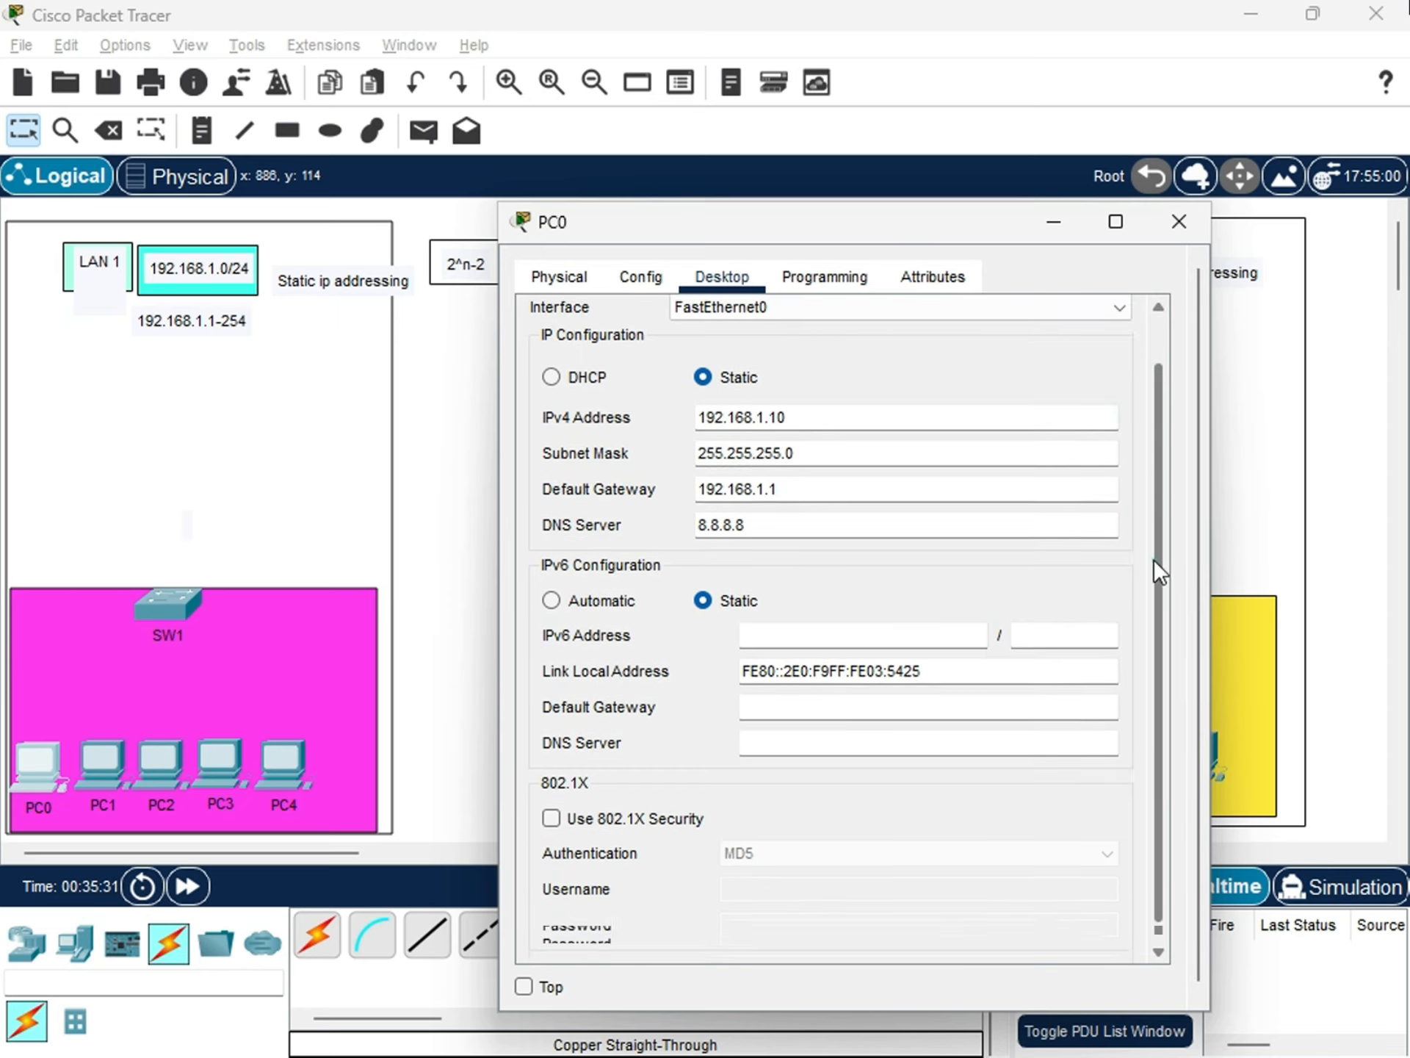
{"action": "scroll", "coordinate": [1155, 558], "scroll_direction": "up", "scroll_amount": 2}
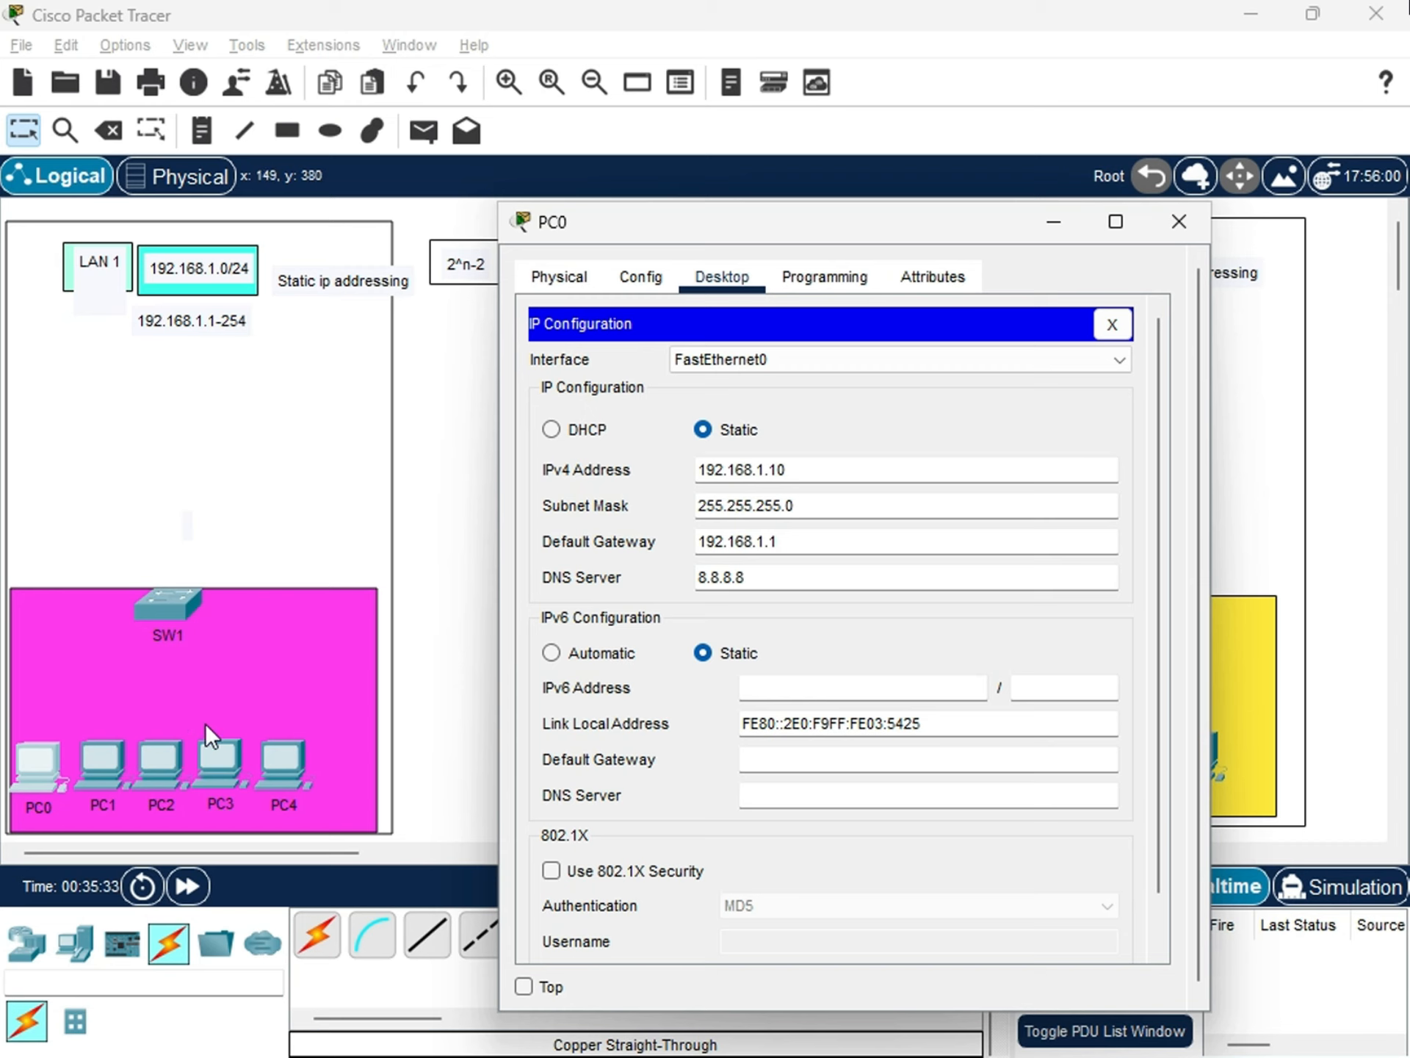
Inspect PC0's IPv4 address with the configuration window kept clear of the LAN 1 devices and labels.
{"action": "left_click_drag", "start_coordinate": [813, 226], "coordinate": [824, 244]}
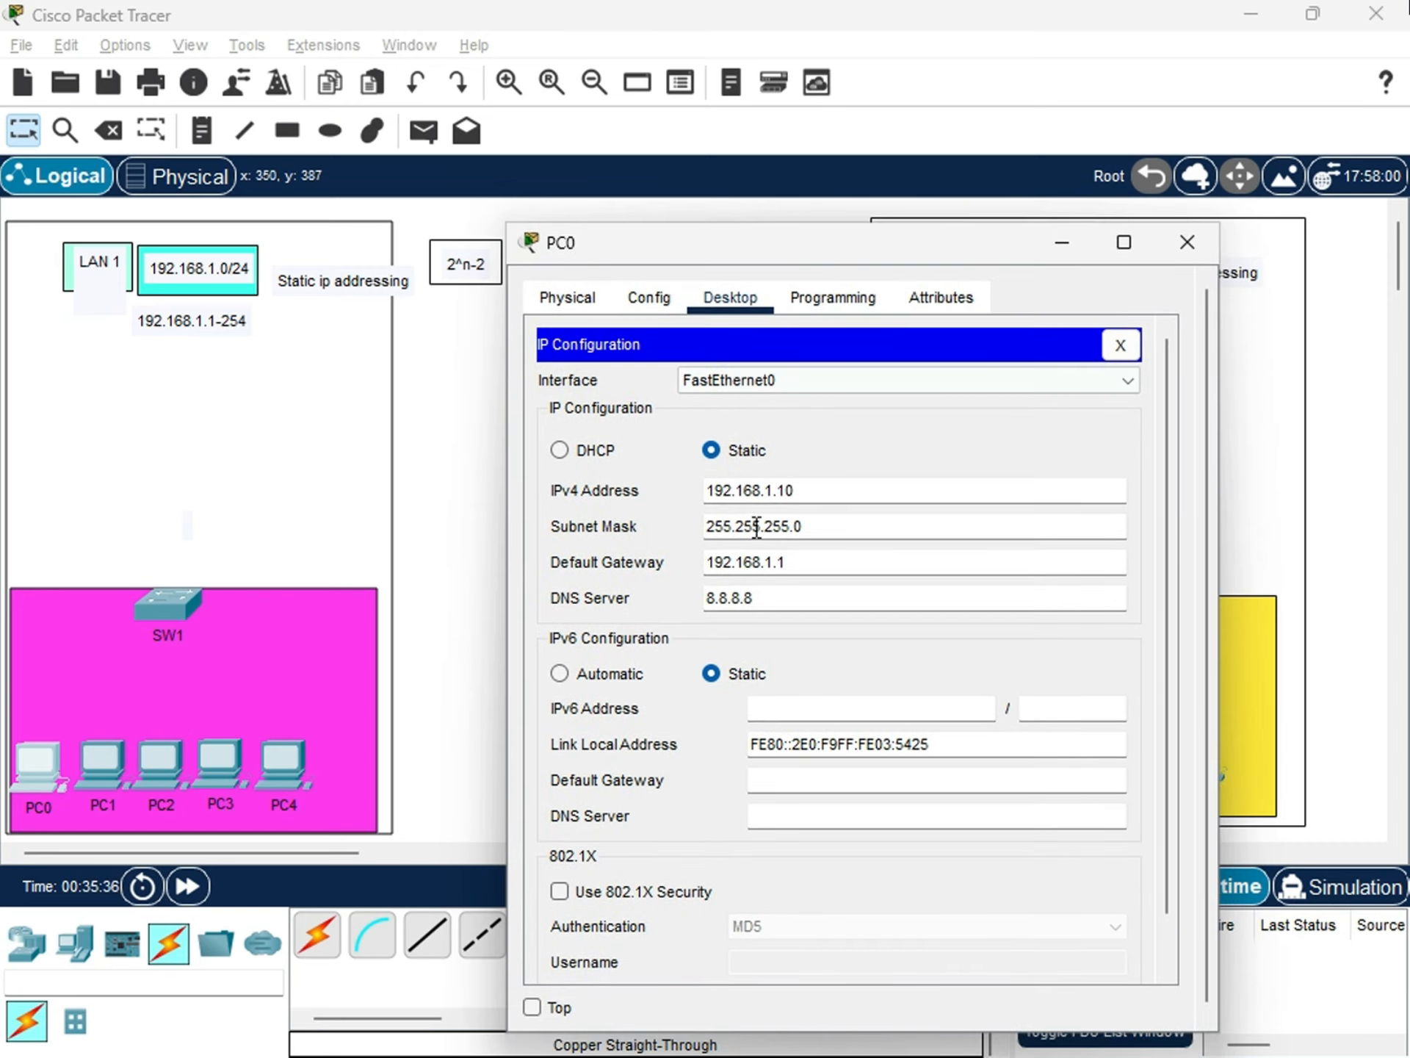
{"action": "double_click", "coordinate": [829, 488]}
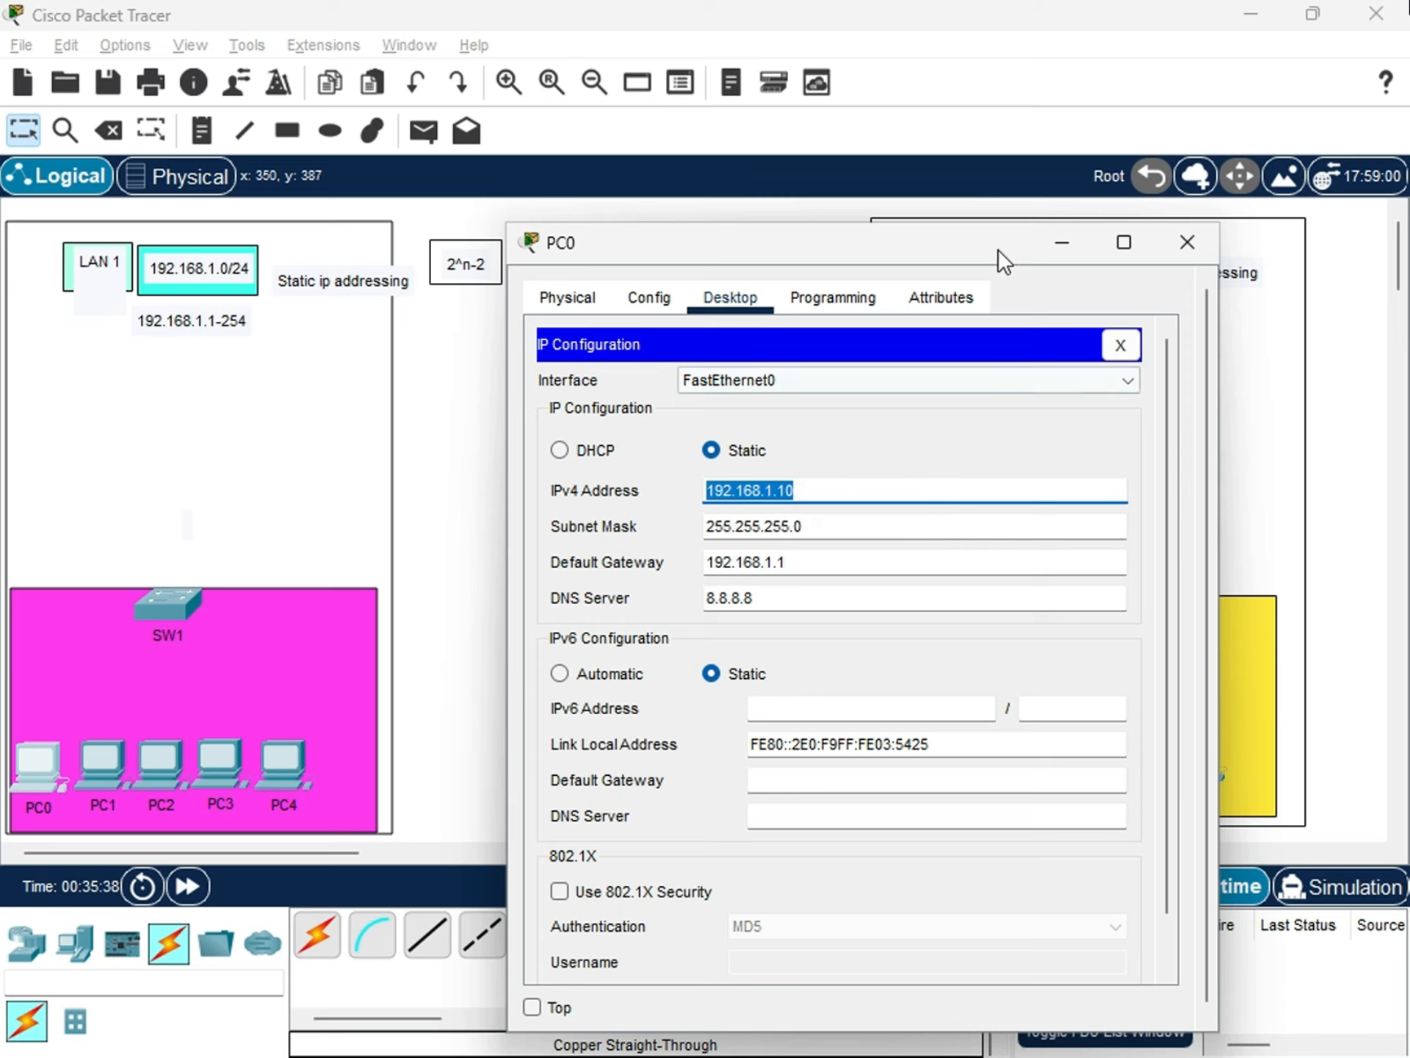
{"action": "left_click_drag", "start_coordinate": [998, 249], "coordinate": [959, 386]}
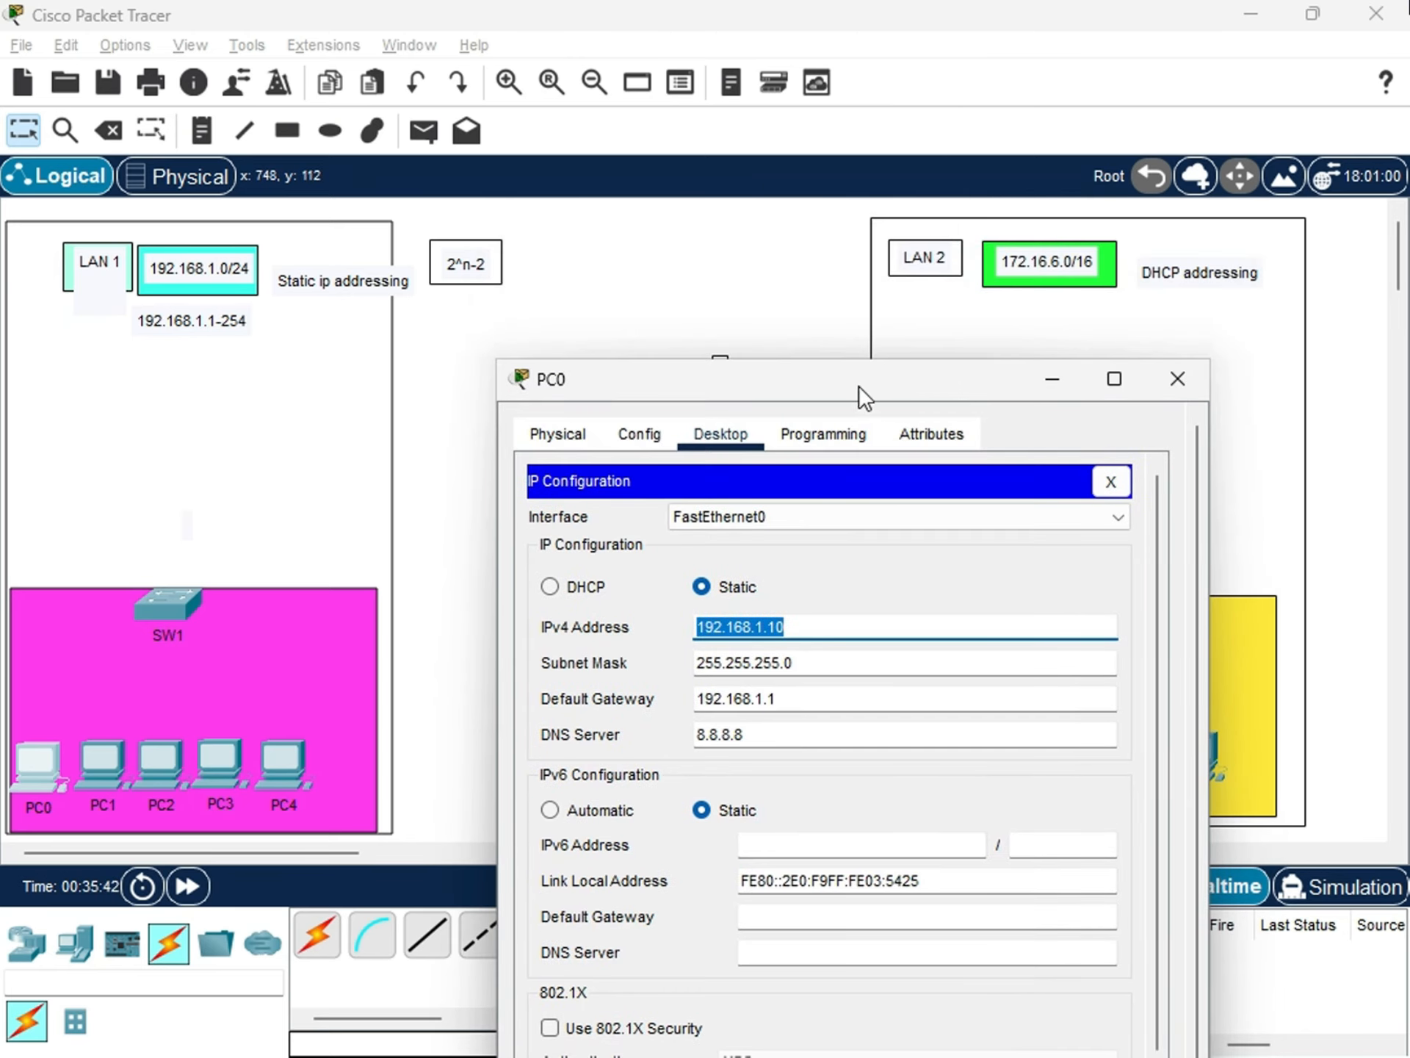
{"action": "left_click_drag", "start_coordinate": [857, 388], "coordinate": [863, 288]}
{"action": "left_click_drag", "start_coordinate": [745, 289], "coordinate": [809, 294]}
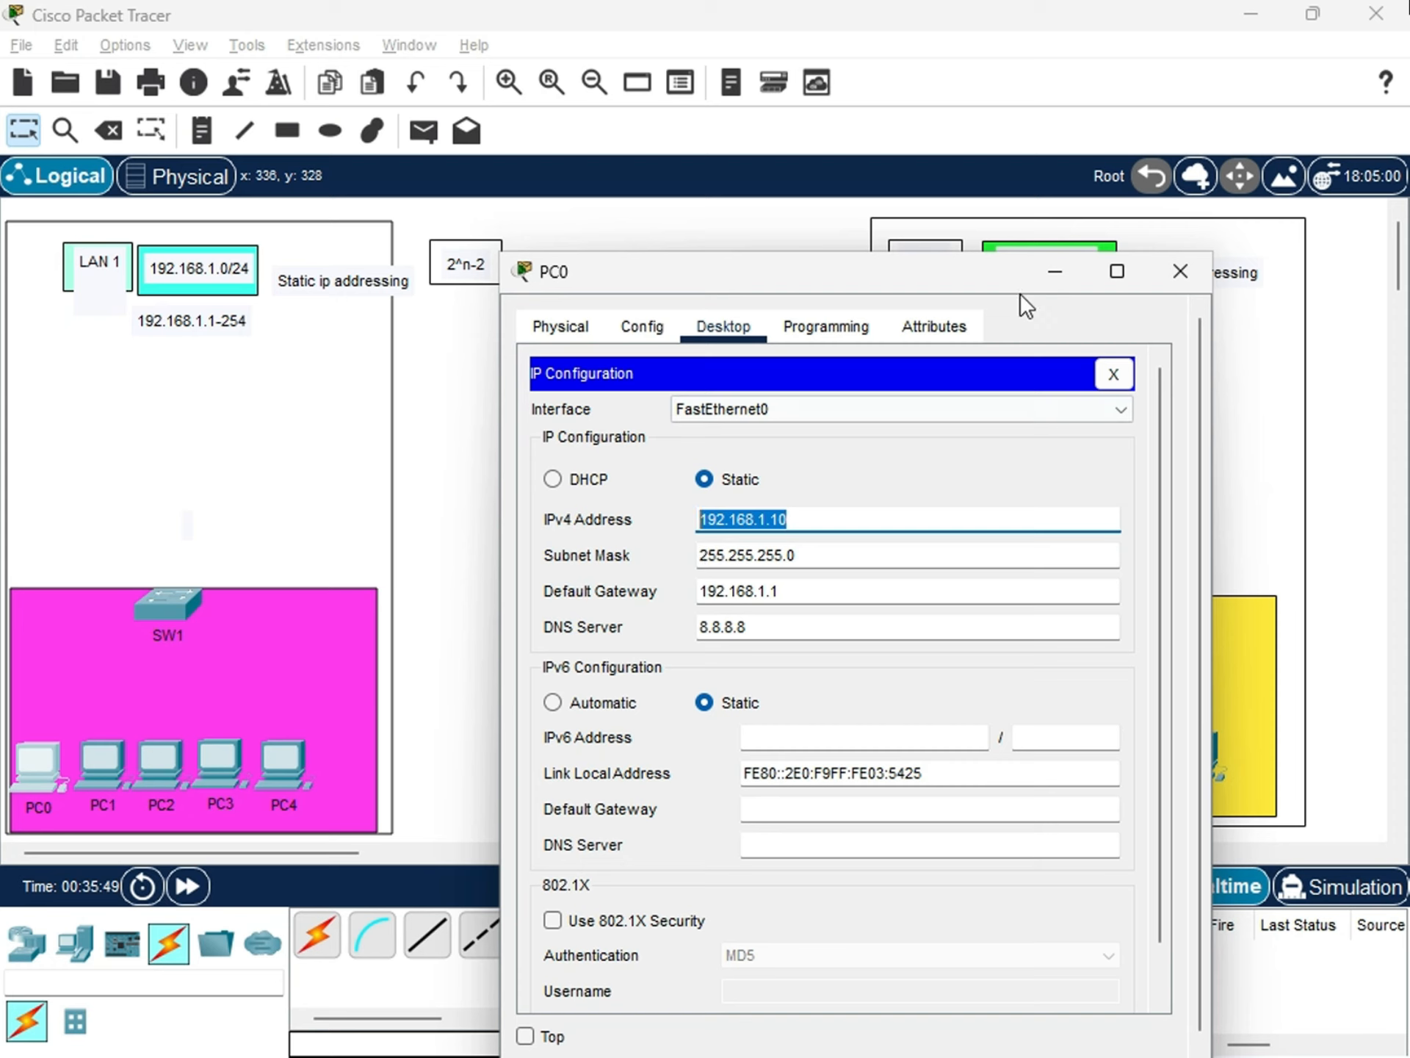
{"action": "left_click_drag", "start_coordinate": [1003, 283], "coordinate": [969, 324]}
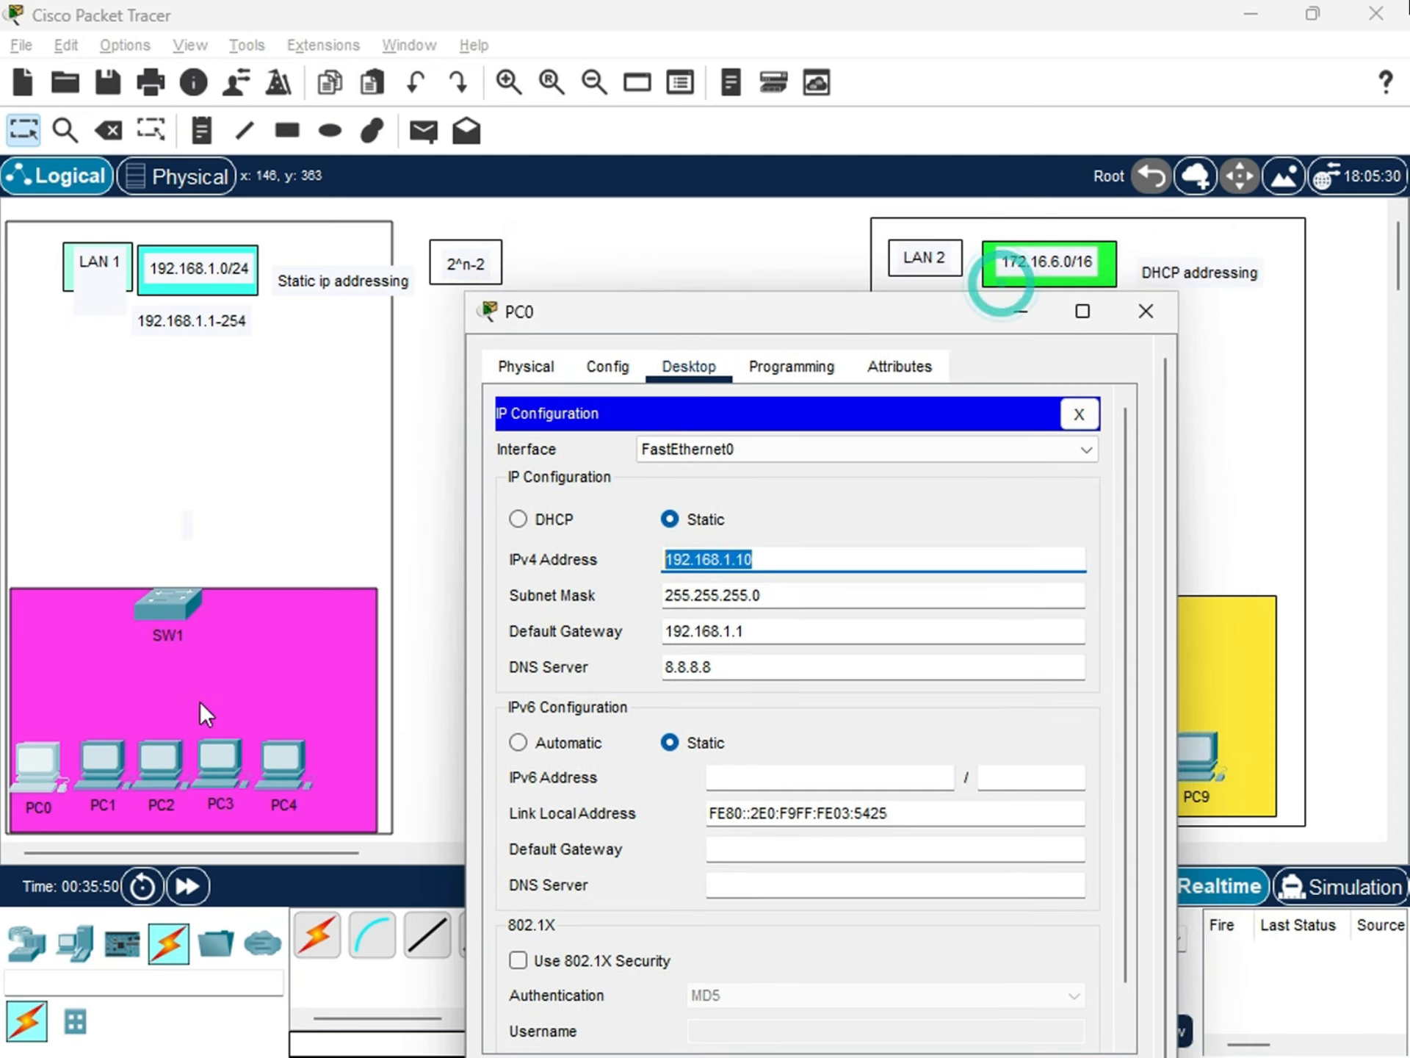
Return to the workspace and nudge PC4 slightly down within LAN 1.
{"action": "left_click", "coordinate": [282, 765]}
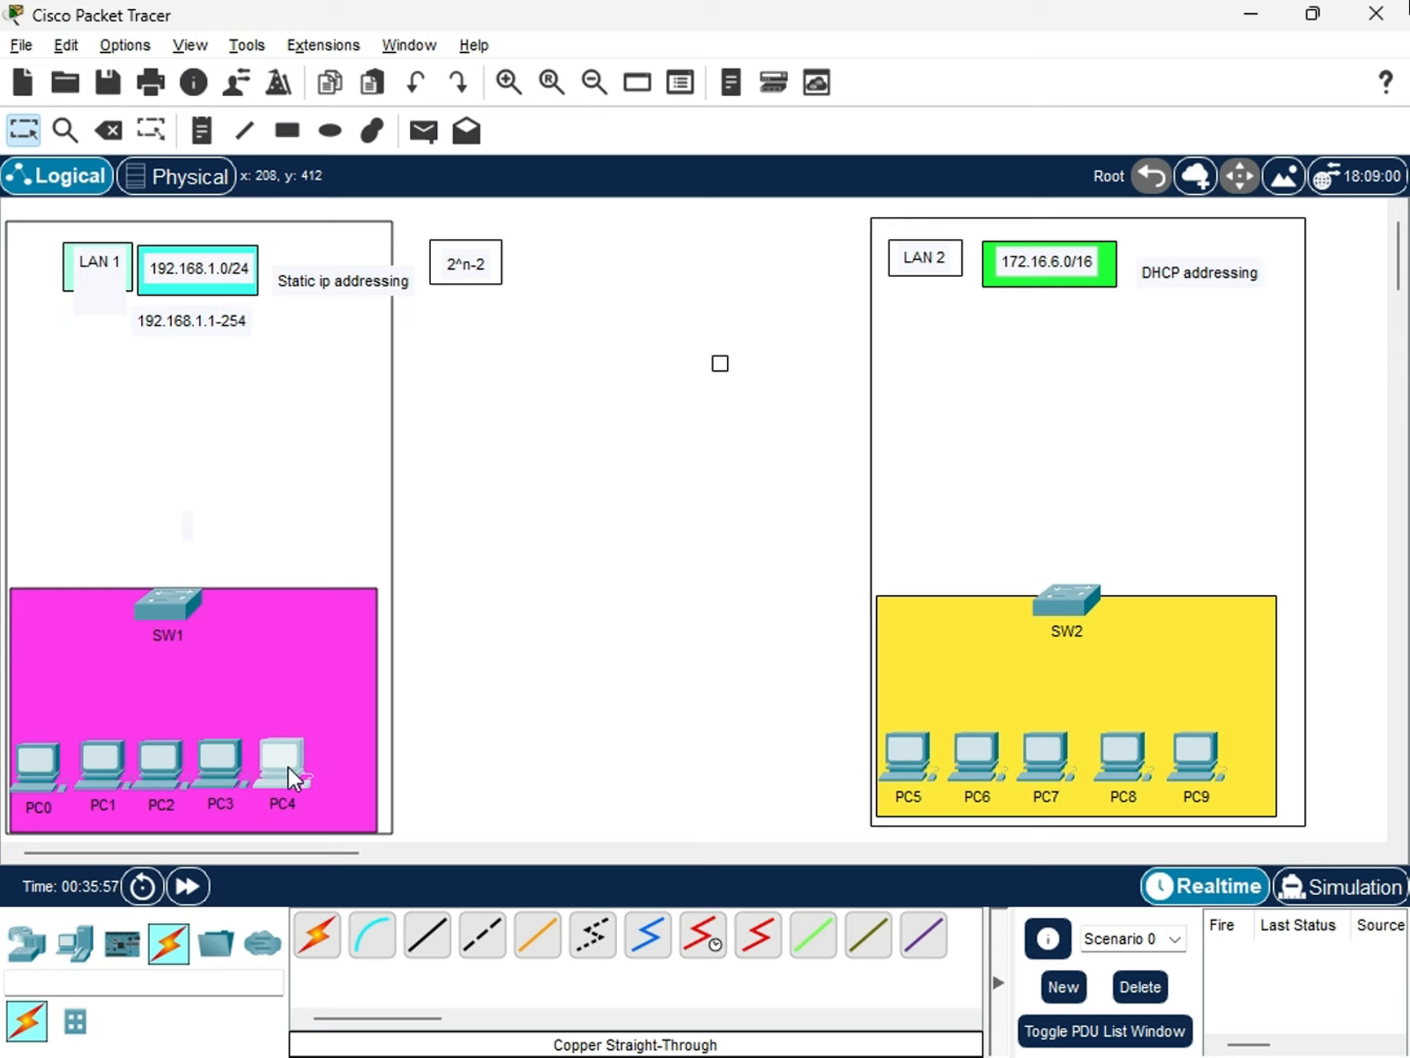
{"action": "left_click_drag", "start_coordinate": [288, 765], "coordinate": [289, 769]}
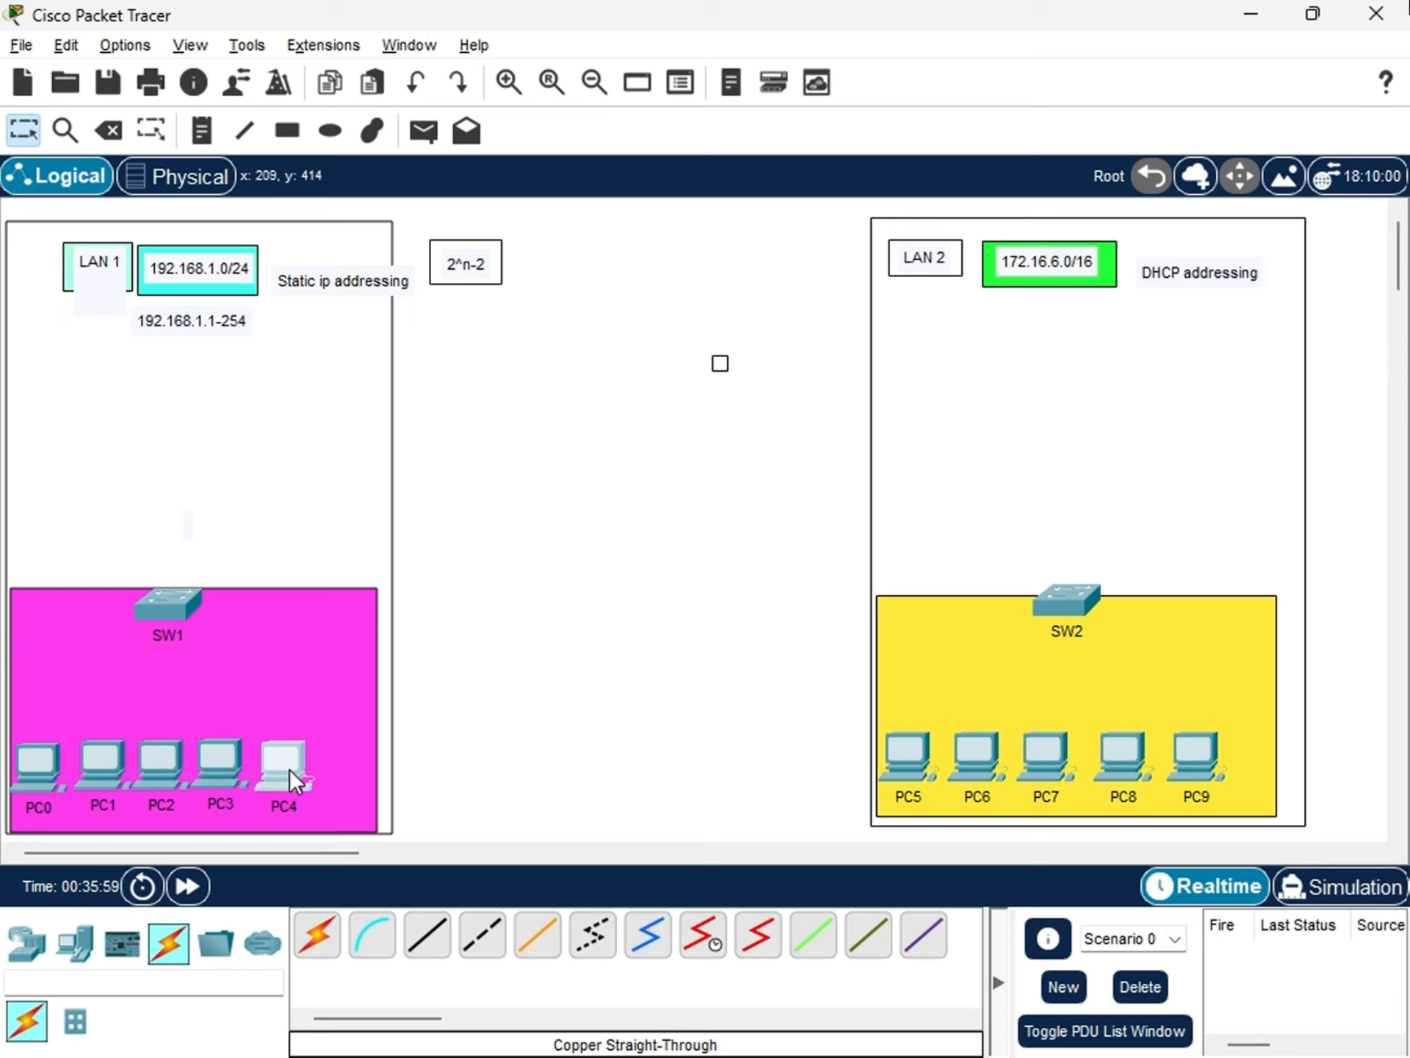
{"action": "left_click", "coordinate": [526, 661]}
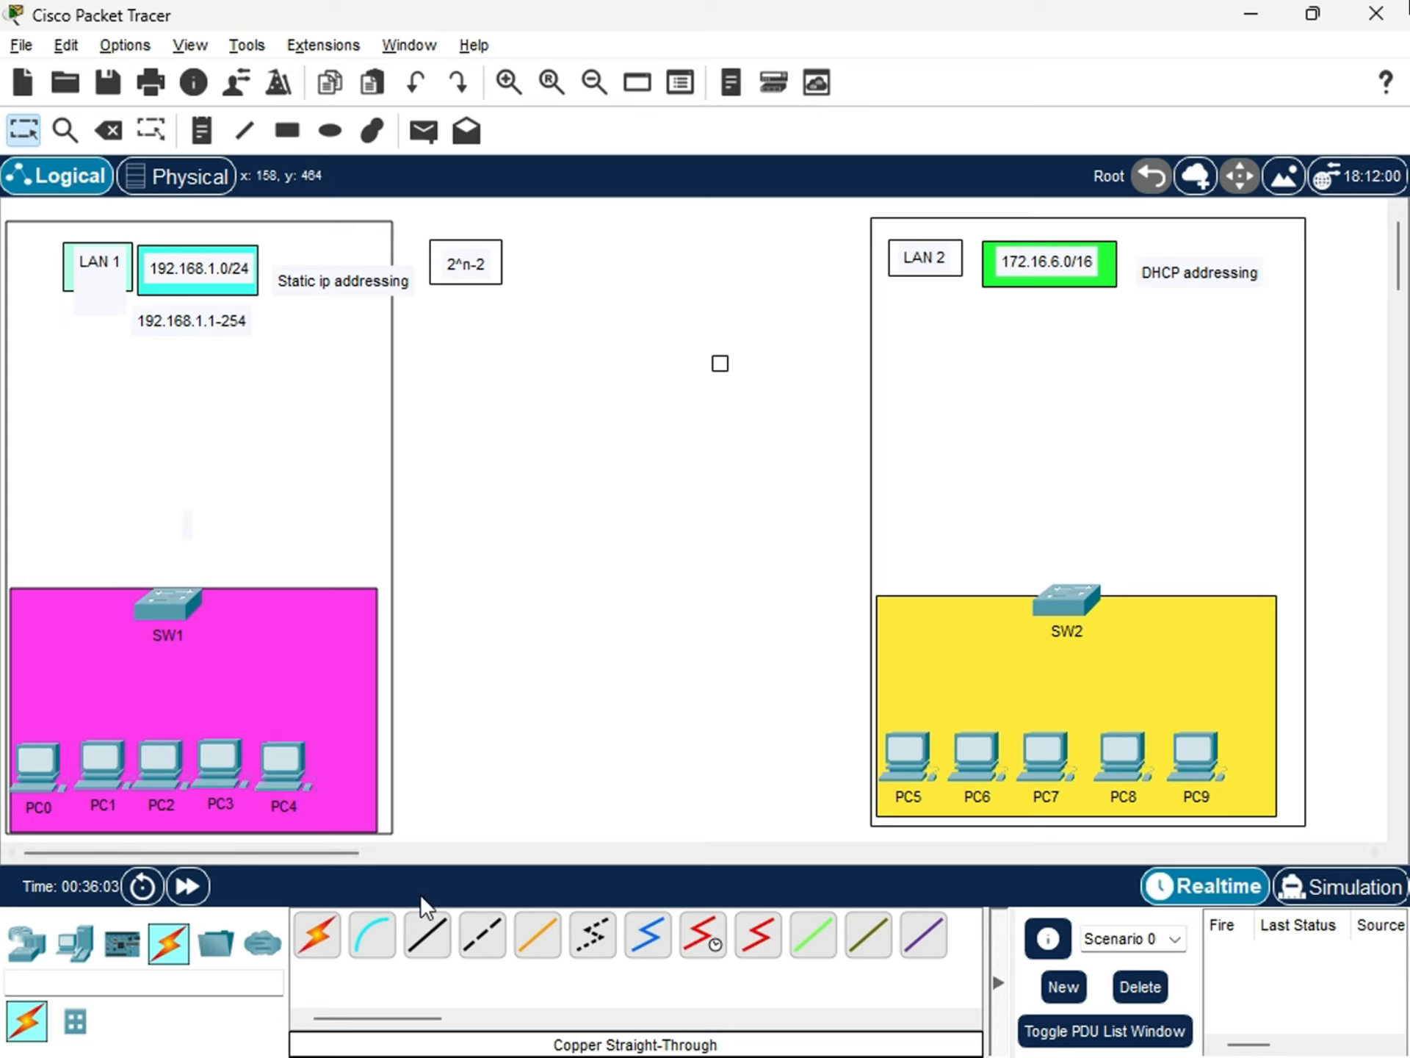
{"action": "left_click", "coordinate": [315, 942]}
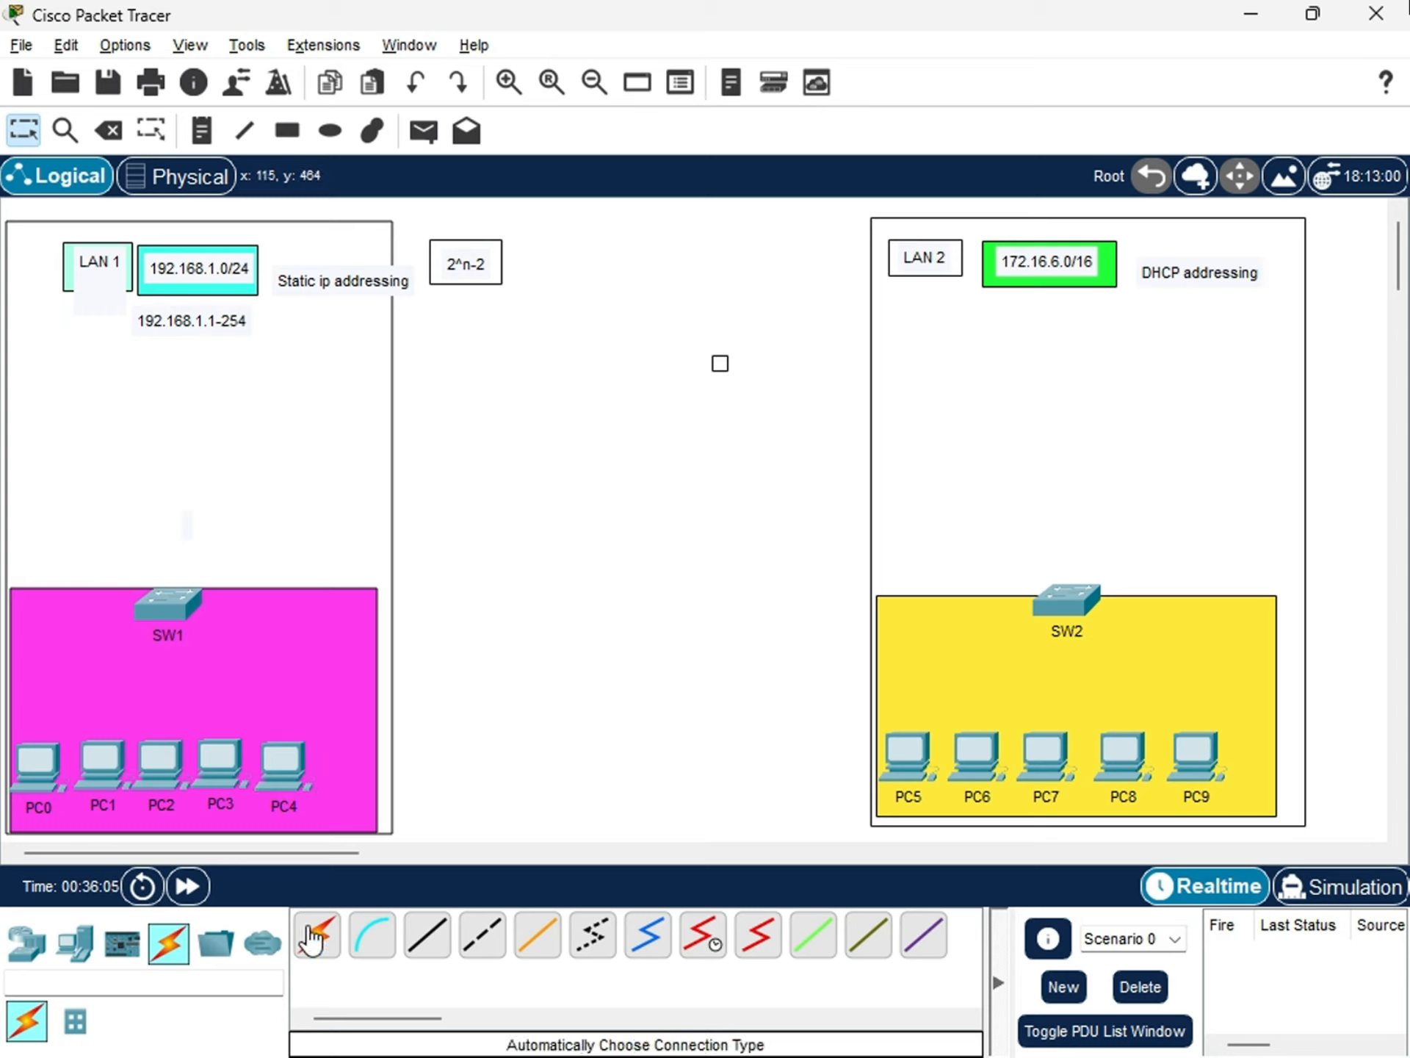
{"action": "left_click", "coordinate": [427, 935]}
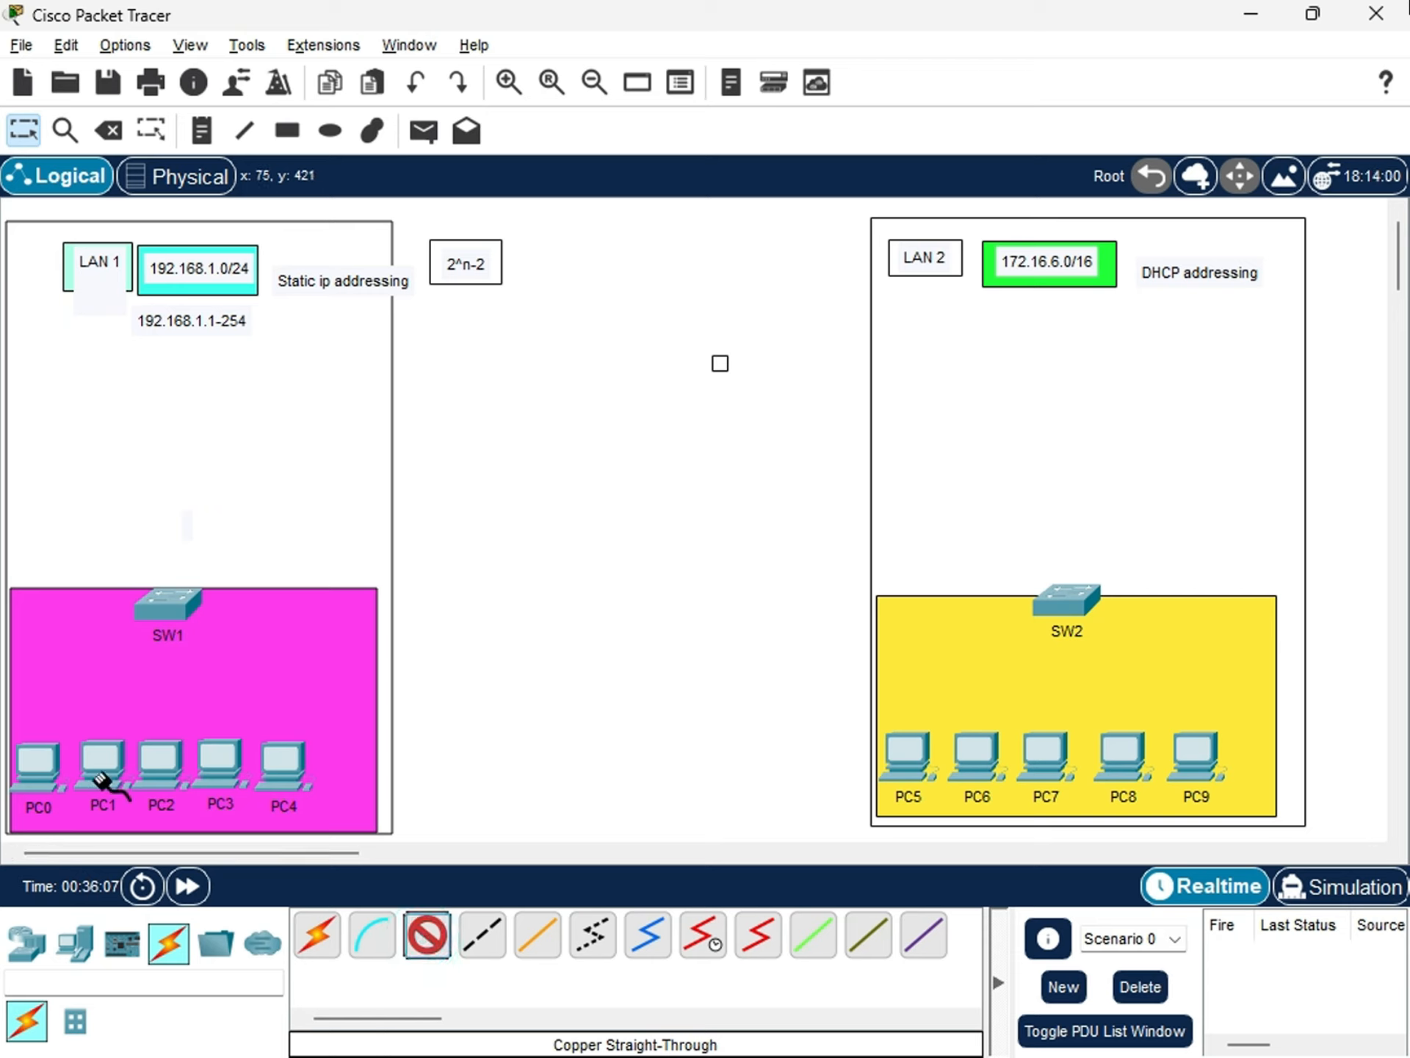
{"action": "left_click", "coordinate": [317, 937]}
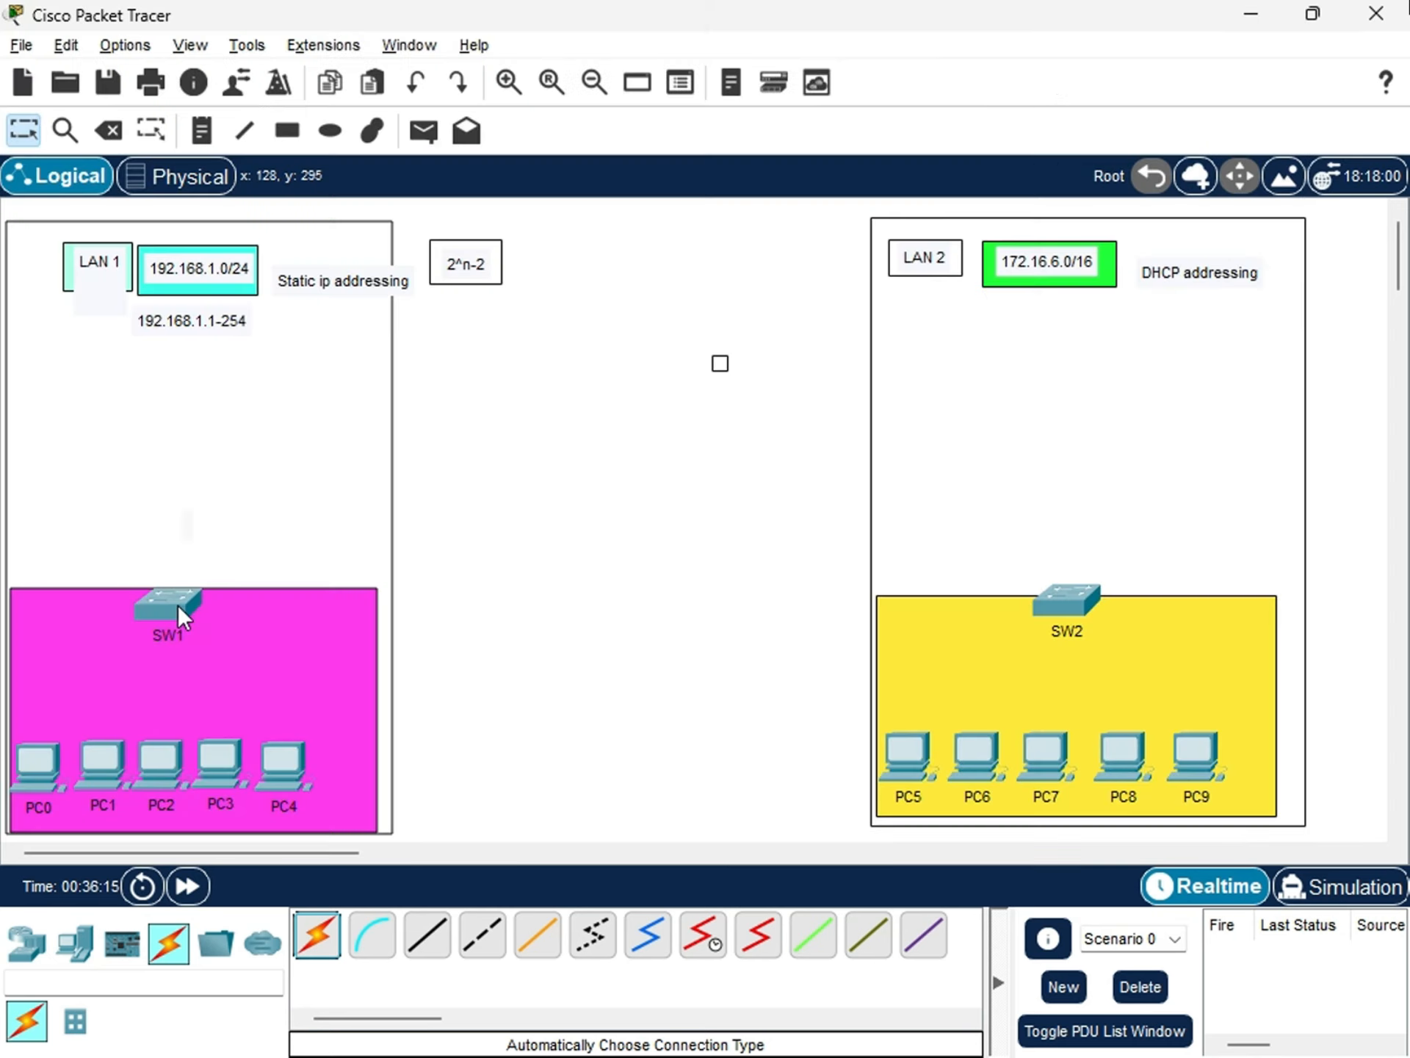
Look through SW1's physical view and its IOS command line output, and close its configuration.
{"action": "left_click", "coordinate": [178, 606]}
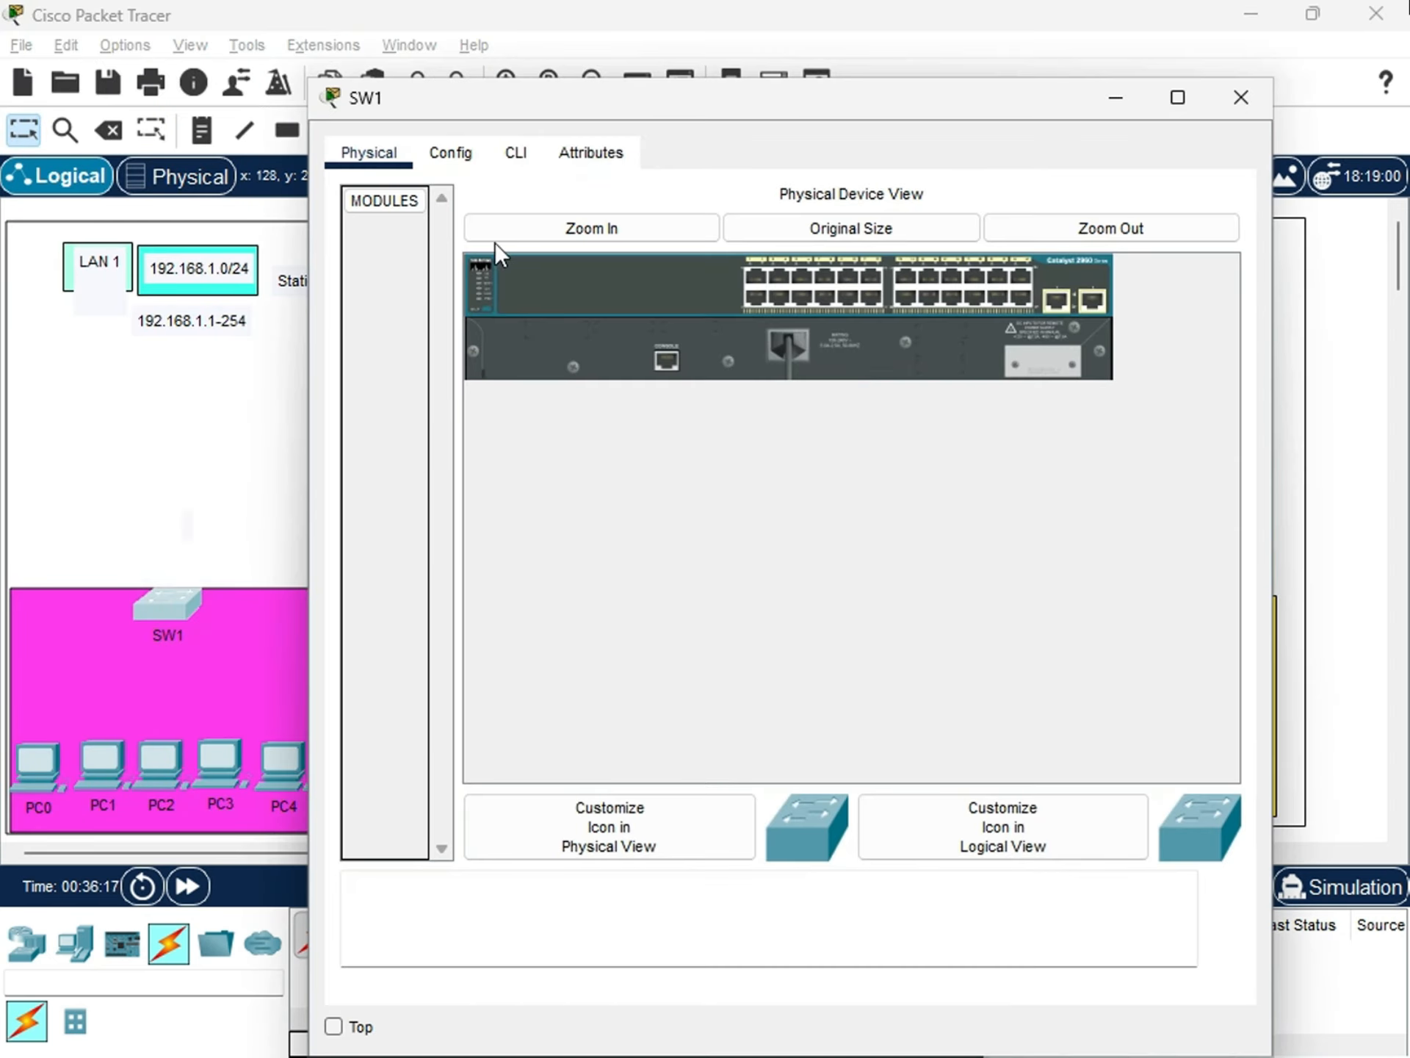
{"action": "left_click", "coordinate": [502, 155]}
{"action": "scroll", "coordinate": [724, 877], "scroll_direction": "up", "scroll_amount": 7}
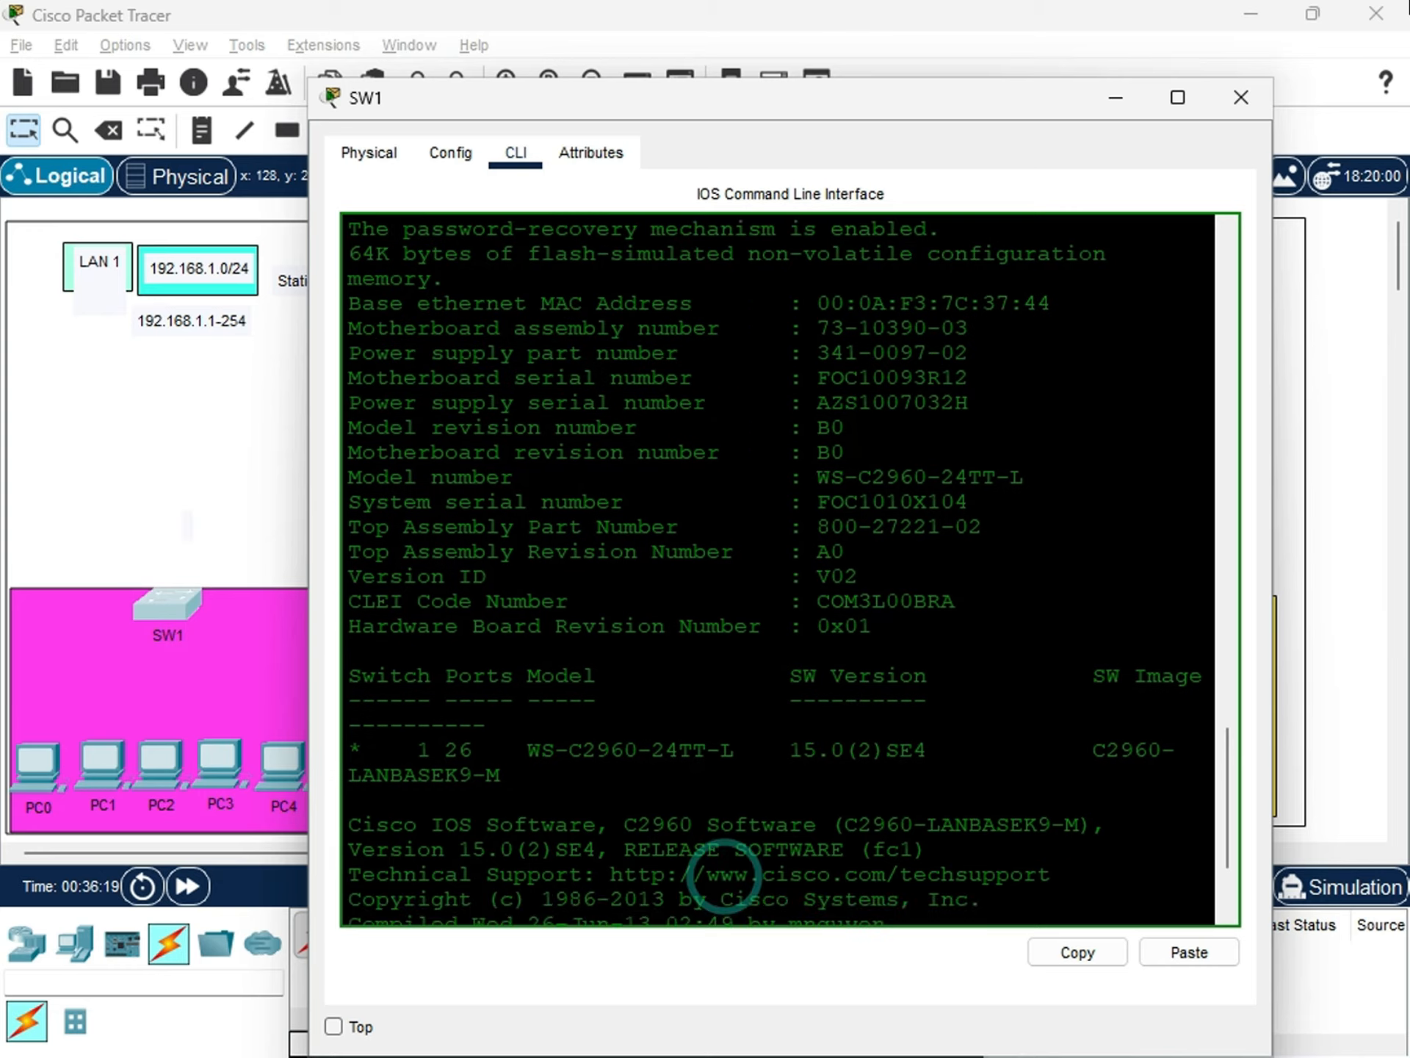
{"action": "scroll", "coordinate": [725, 877], "scroll_direction": "up", "scroll_amount": 3}
{"action": "scroll", "coordinate": [725, 877], "scroll_direction": "down", "scroll_amount": 8}
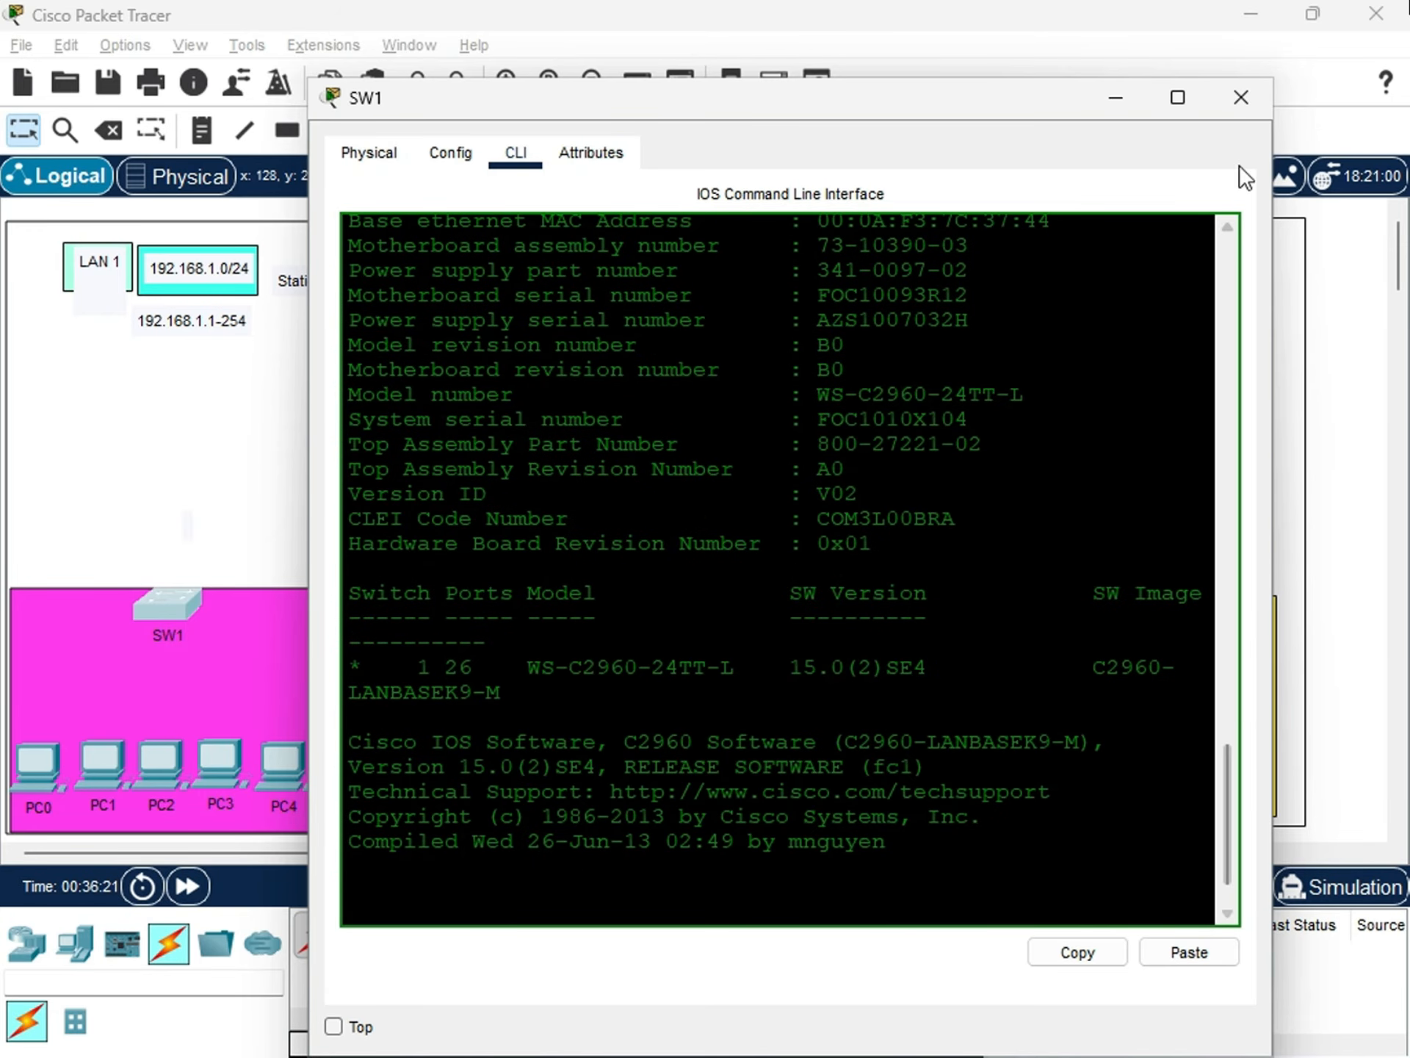
{"action": "left_click", "coordinate": [1237, 99]}
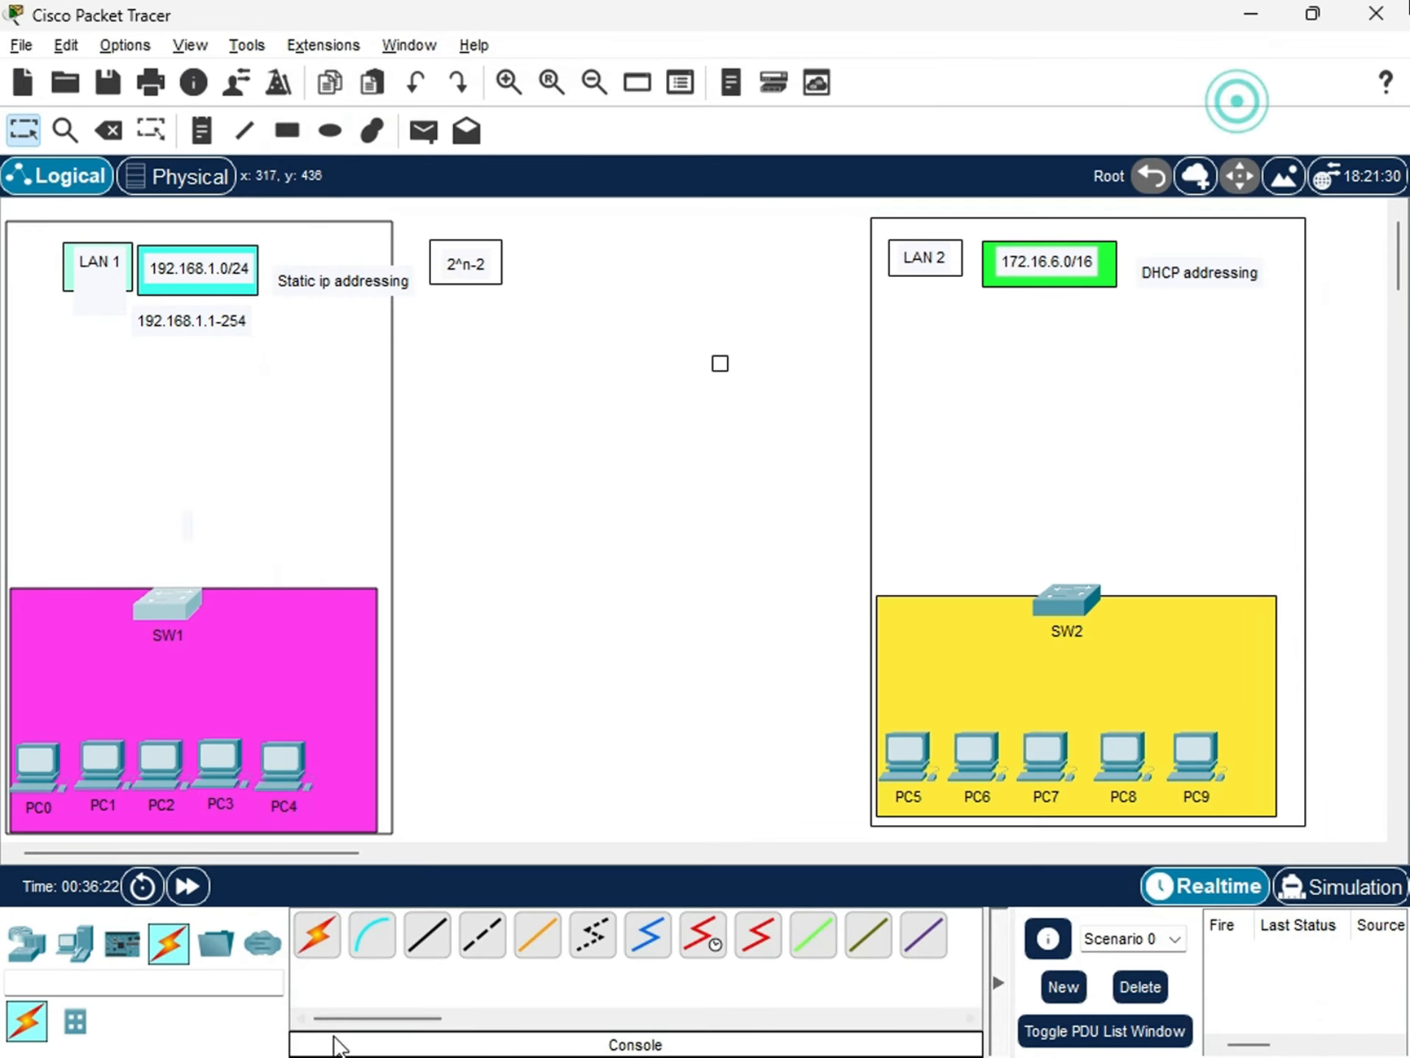
Connect PC0's FastEthernet0 port to SW1's FastEthernet0/1 port with a copper straight-through cable.
{"action": "left_click", "coordinate": [427, 936]}
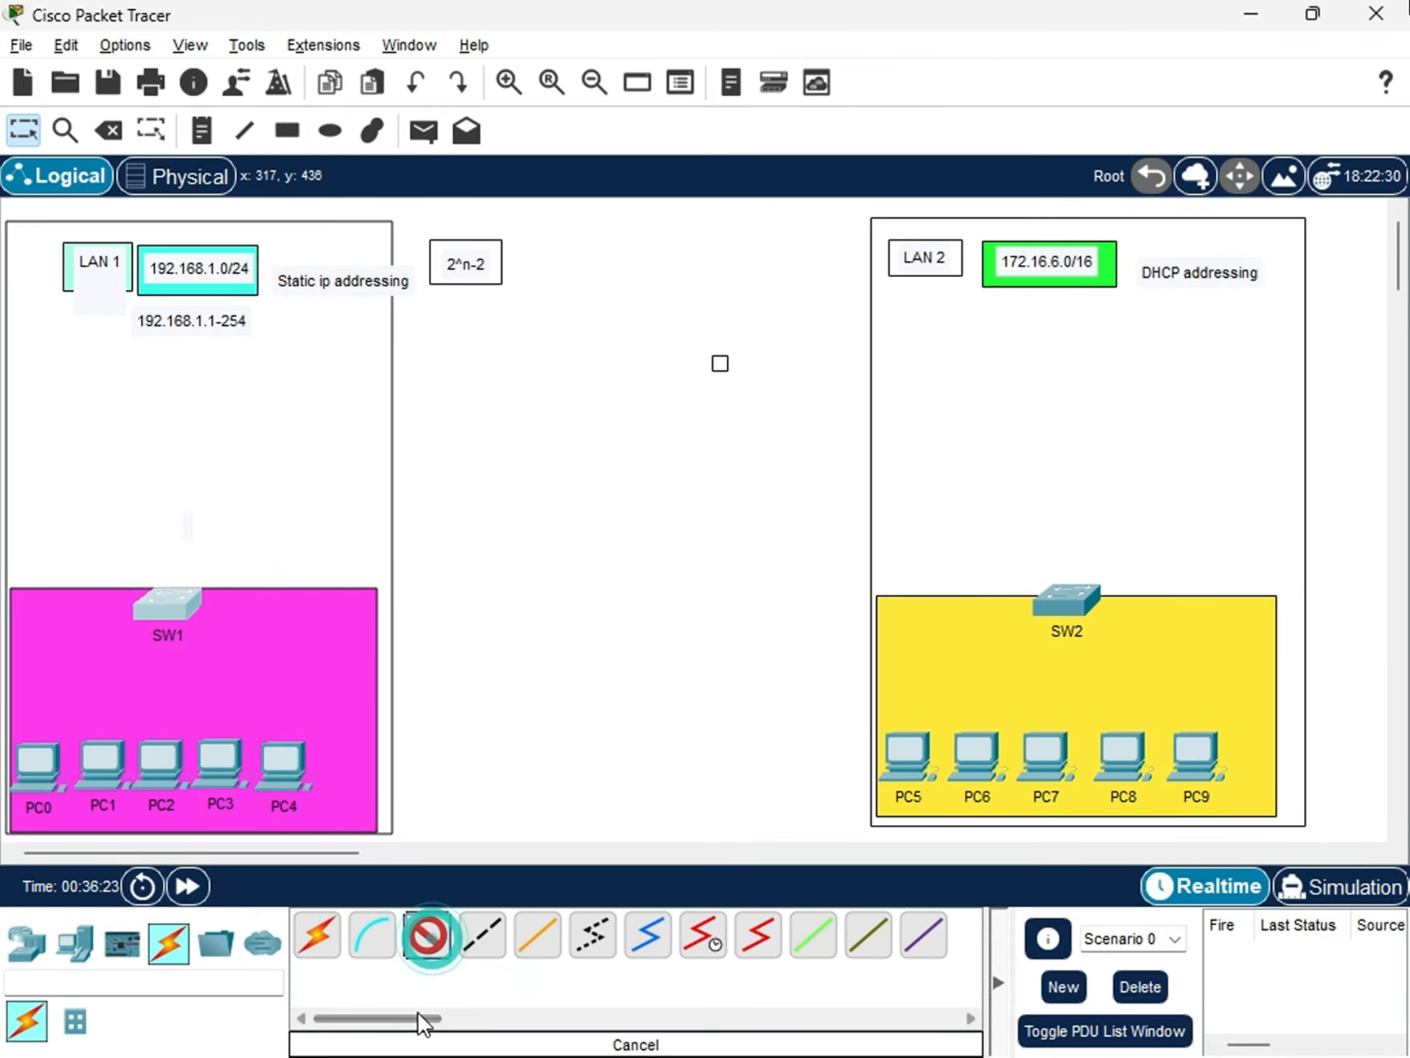
{"action": "left_click", "coordinate": [46, 766]}
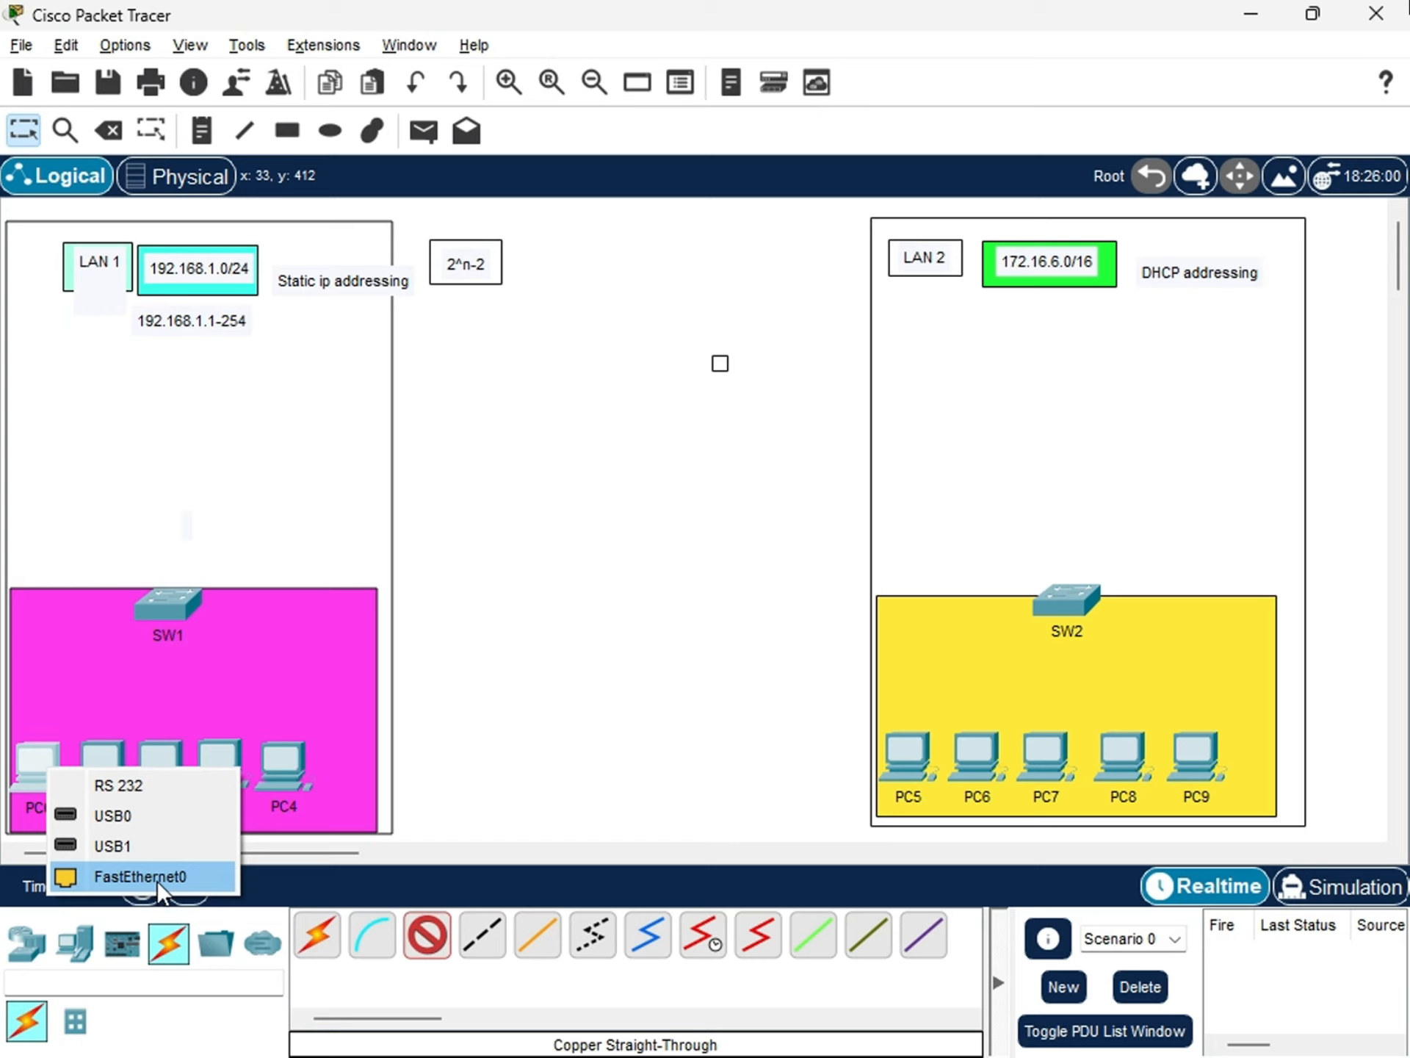
{"action": "left_click", "coordinate": [133, 875]}
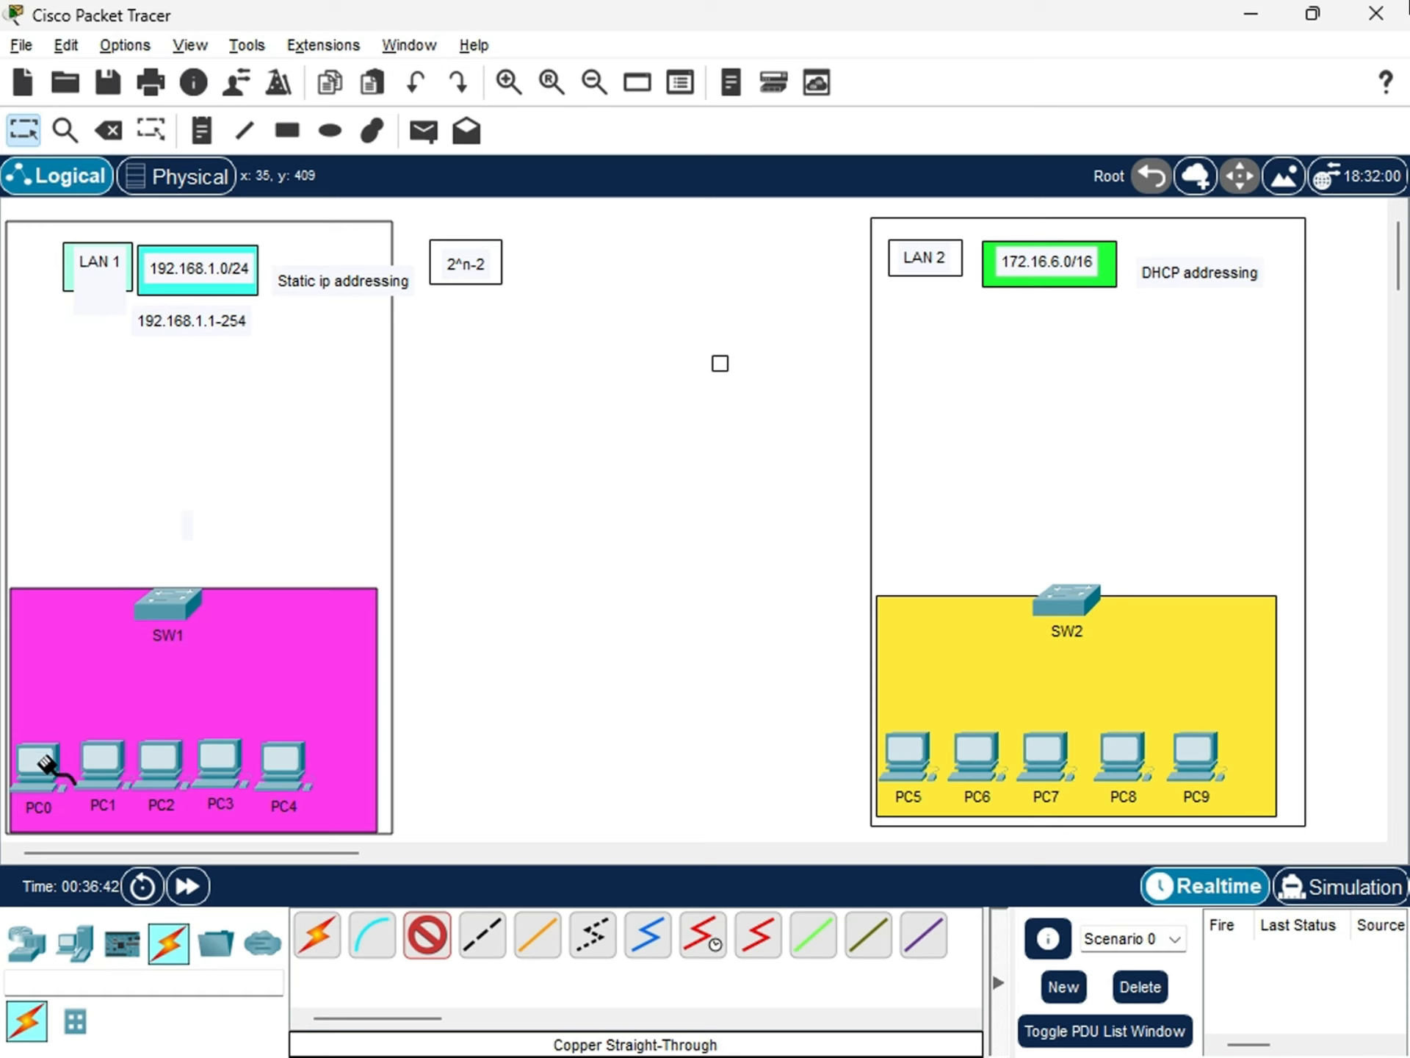
{"action": "left_click", "coordinate": [46, 760]}
{"action": "left_click", "coordinate": [165, 604]}
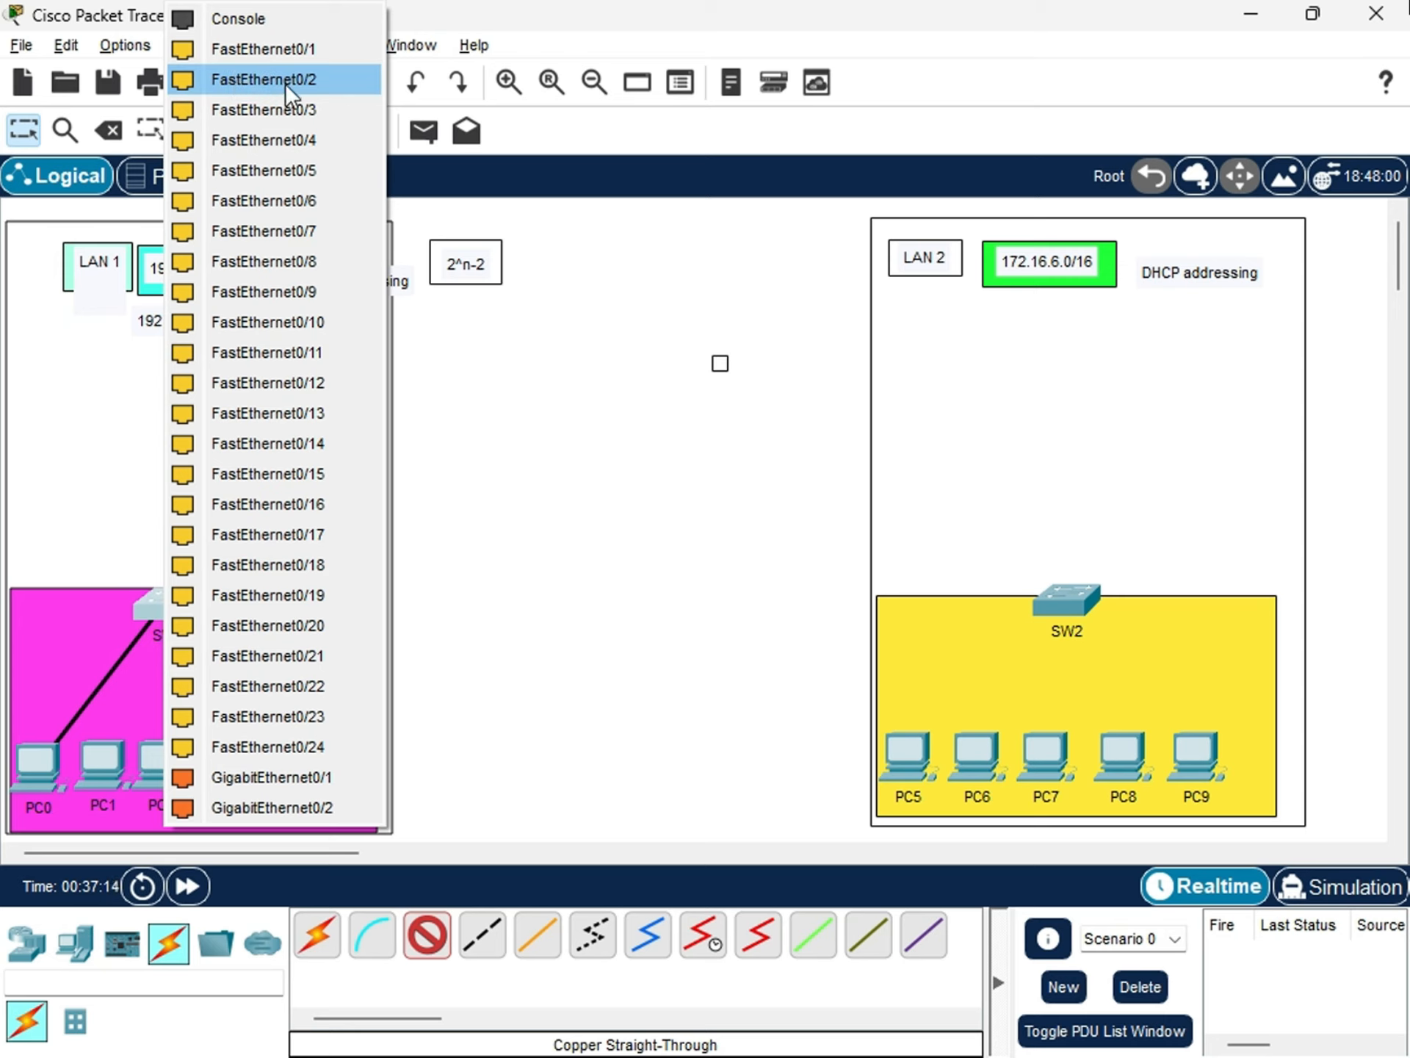
{"action": "left_click", "coordinate": [276, 50]}
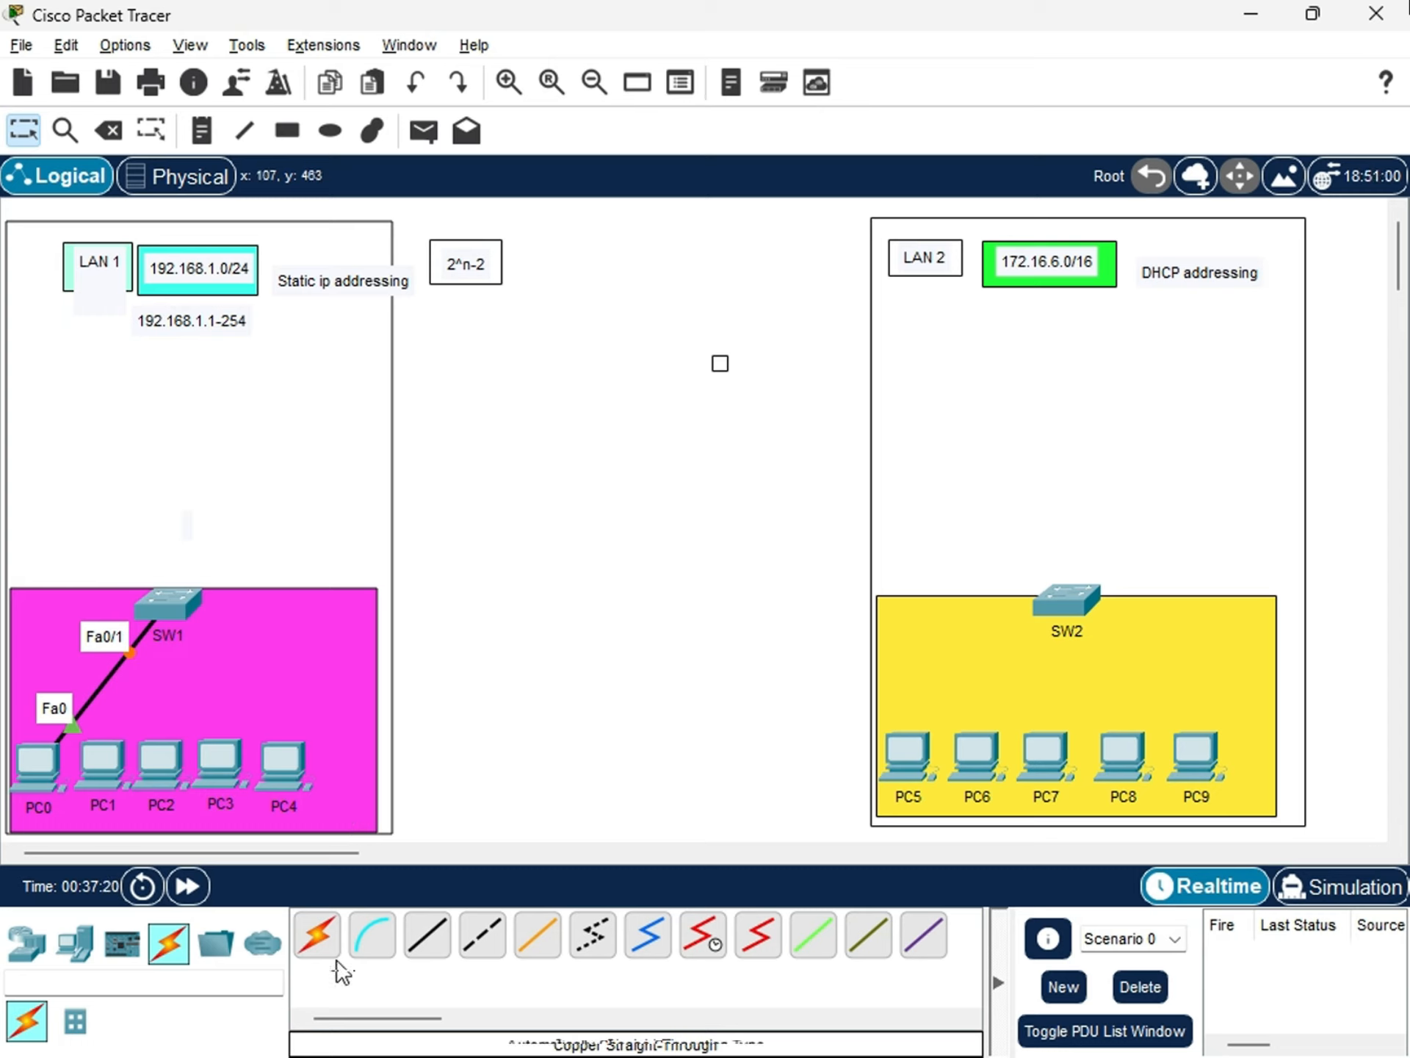
Connect PC1's FastEthernet0 port to SW1's FastEthernet0/2 port with a copper straight-through cable.
{"action": "left_click", "coordinate": [425, 946]}
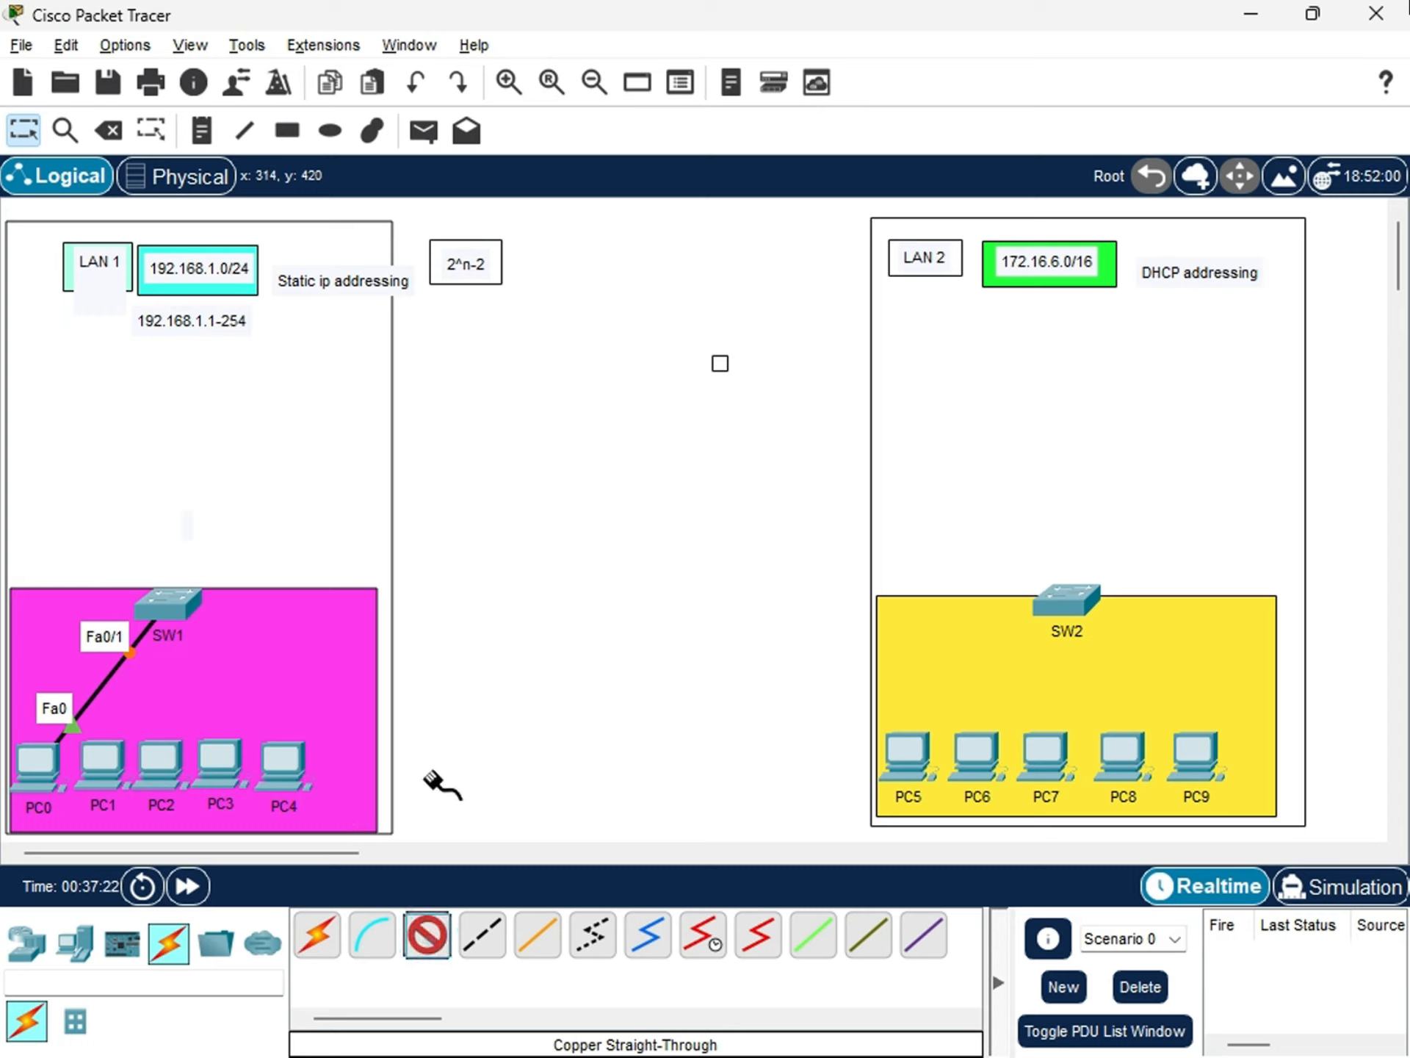
{"action": "left_click", "coordinate": [103, 764]}
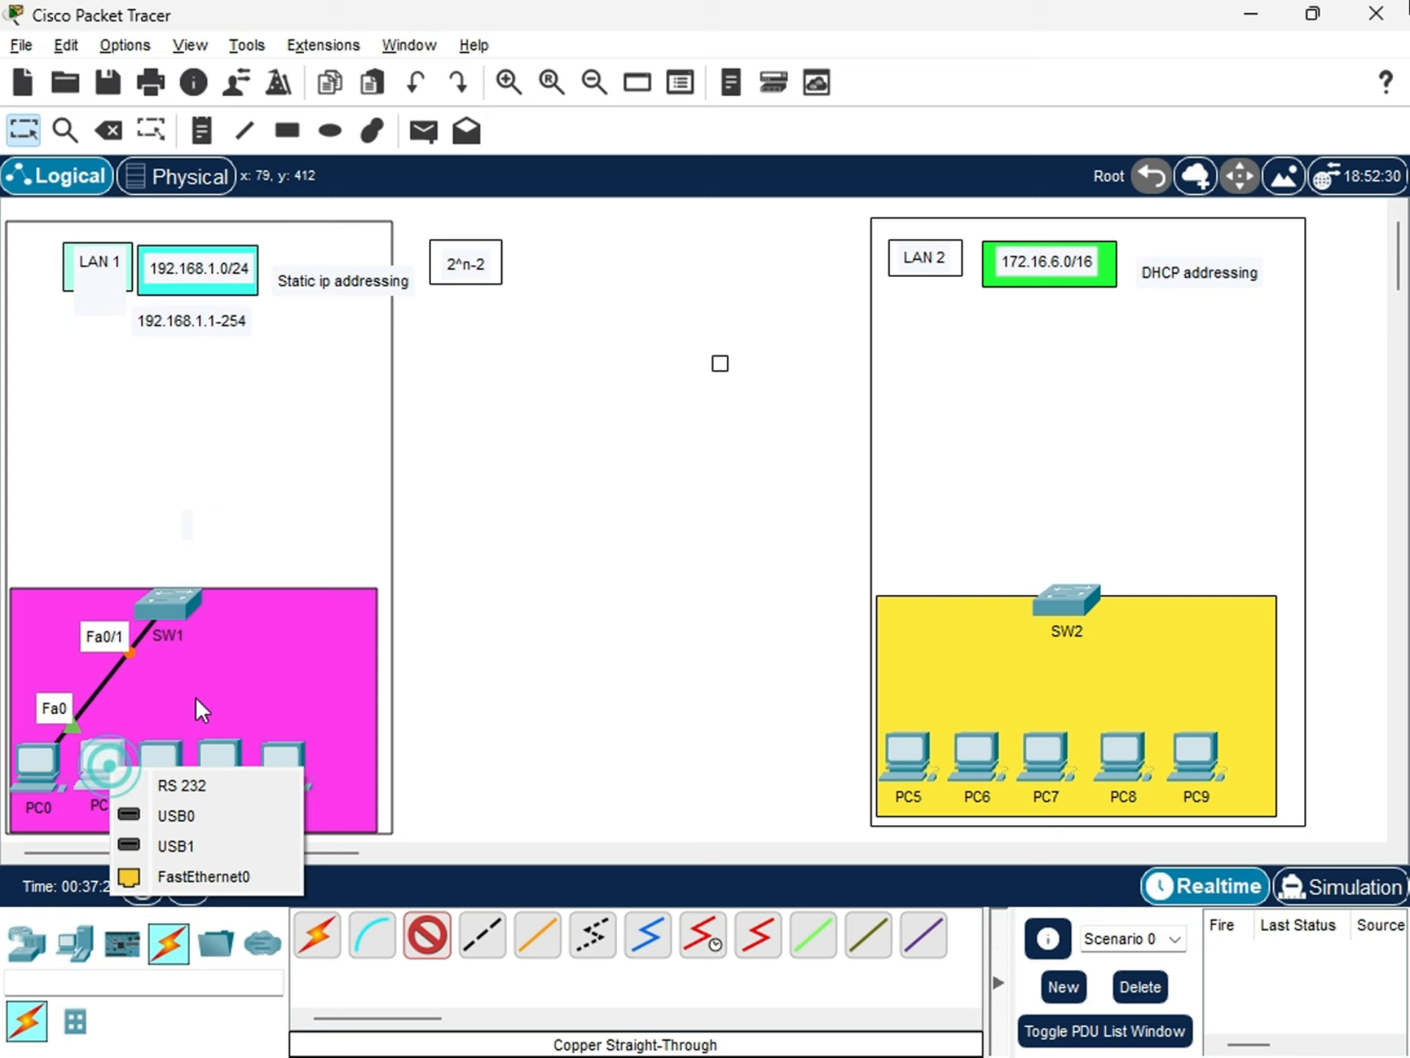
{"action": "left_click", "coordinate": [203, 871]}
{"action": "left_click", "coordinate": [189, 595]}
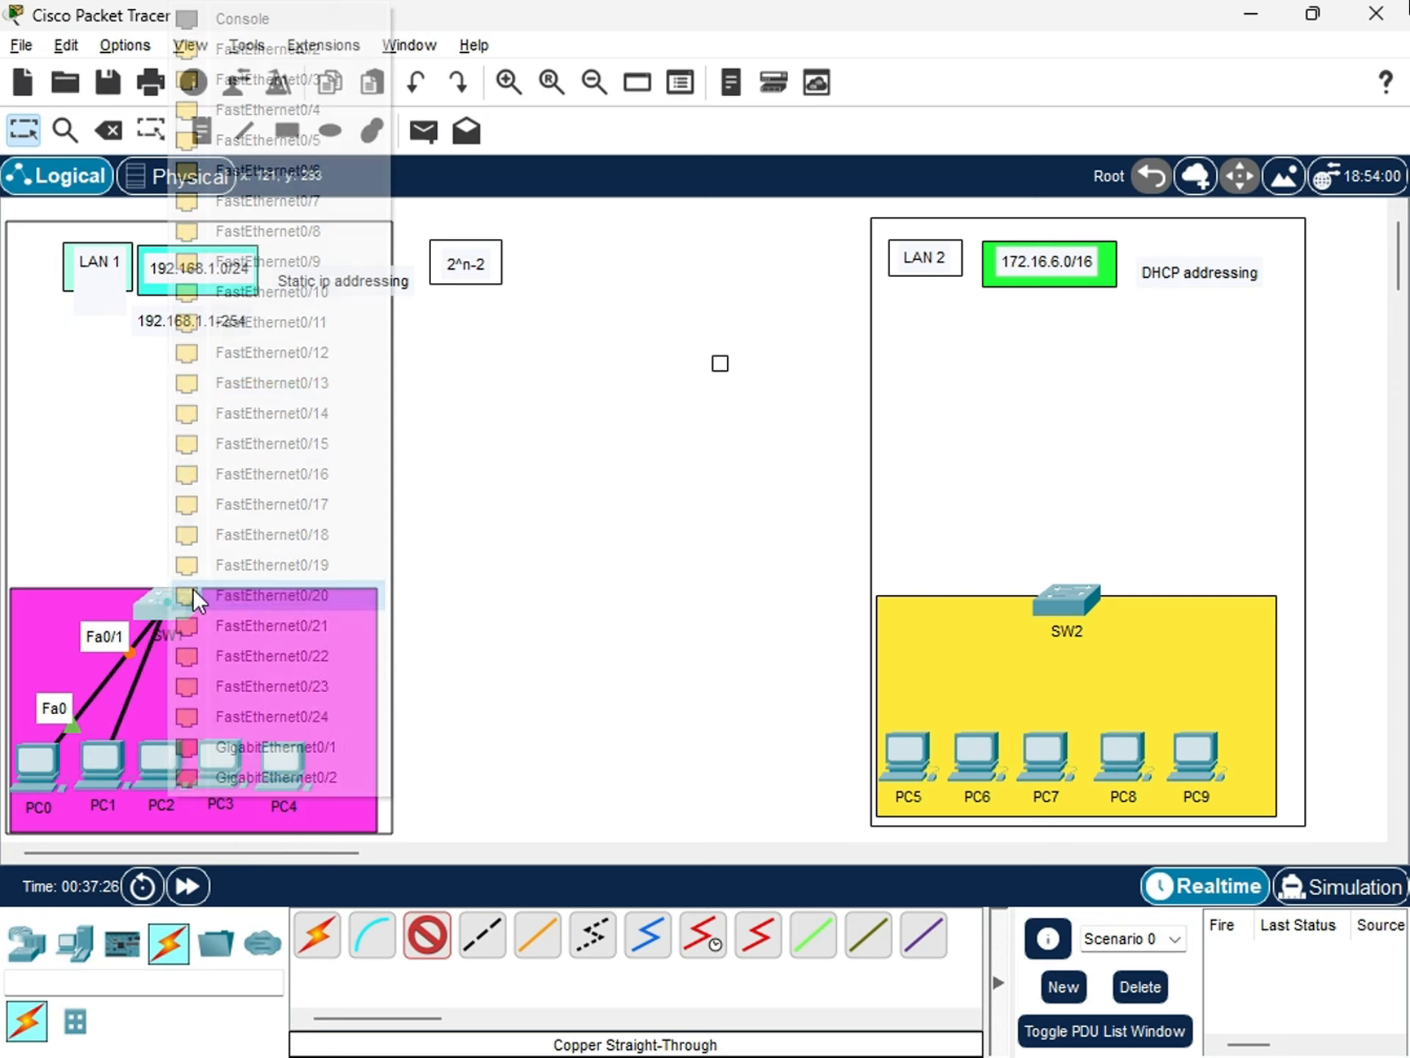
{"action": "left_click", "coordinate": [257, 49]}
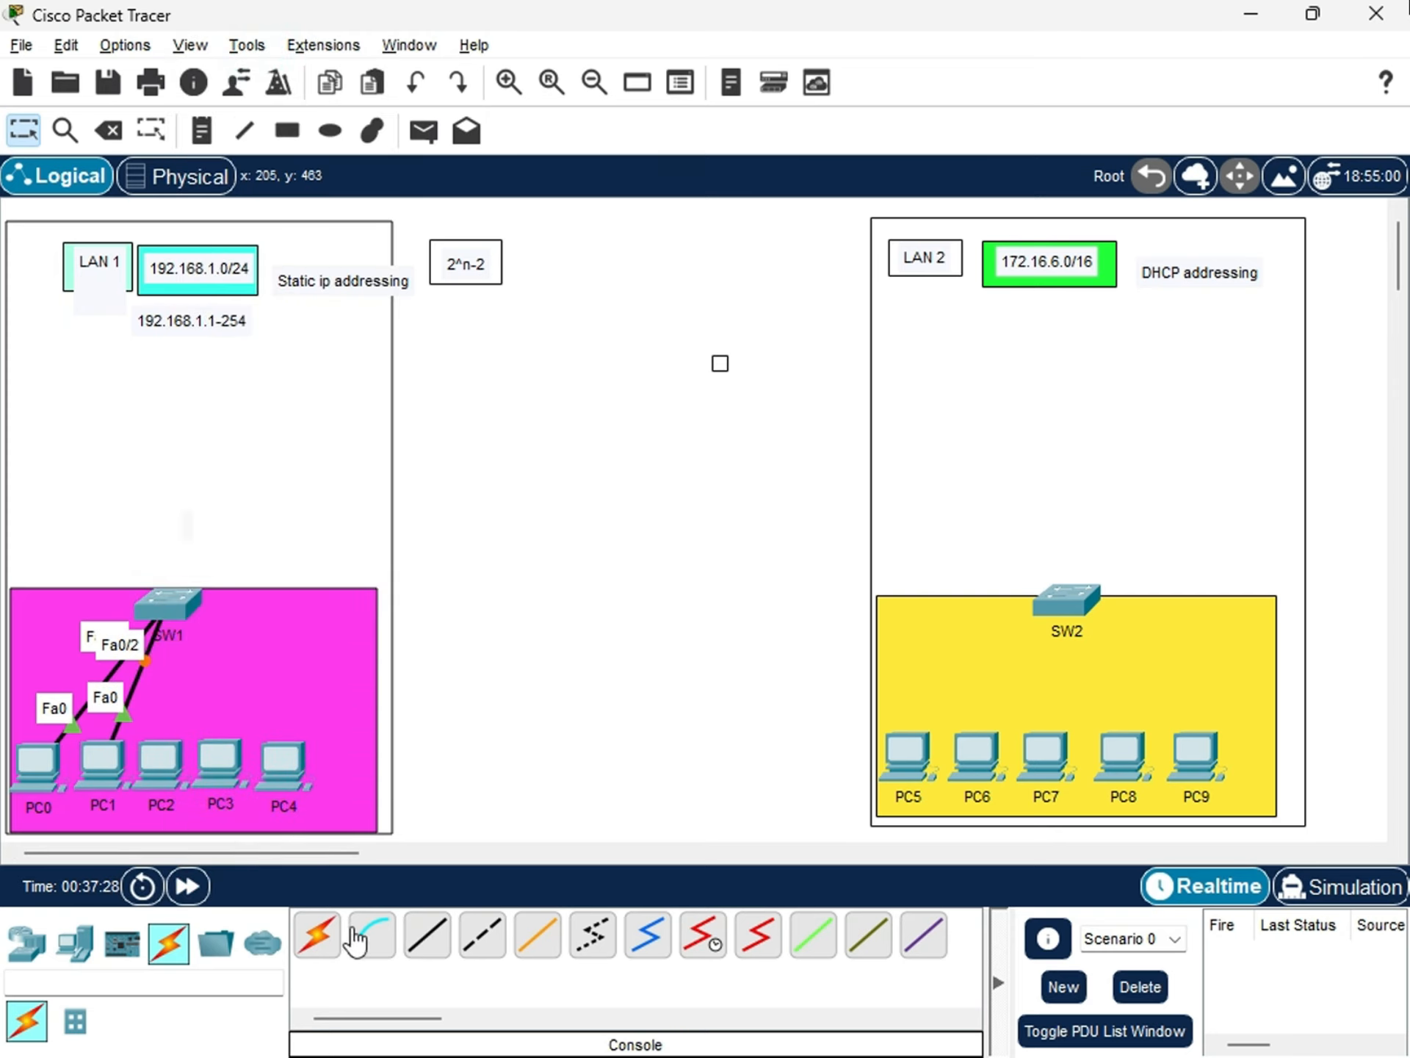
Connect PC2 to SW1 using the automatically chosen connection type.
{"action": "left_click", "coordinate": [323, 941]}
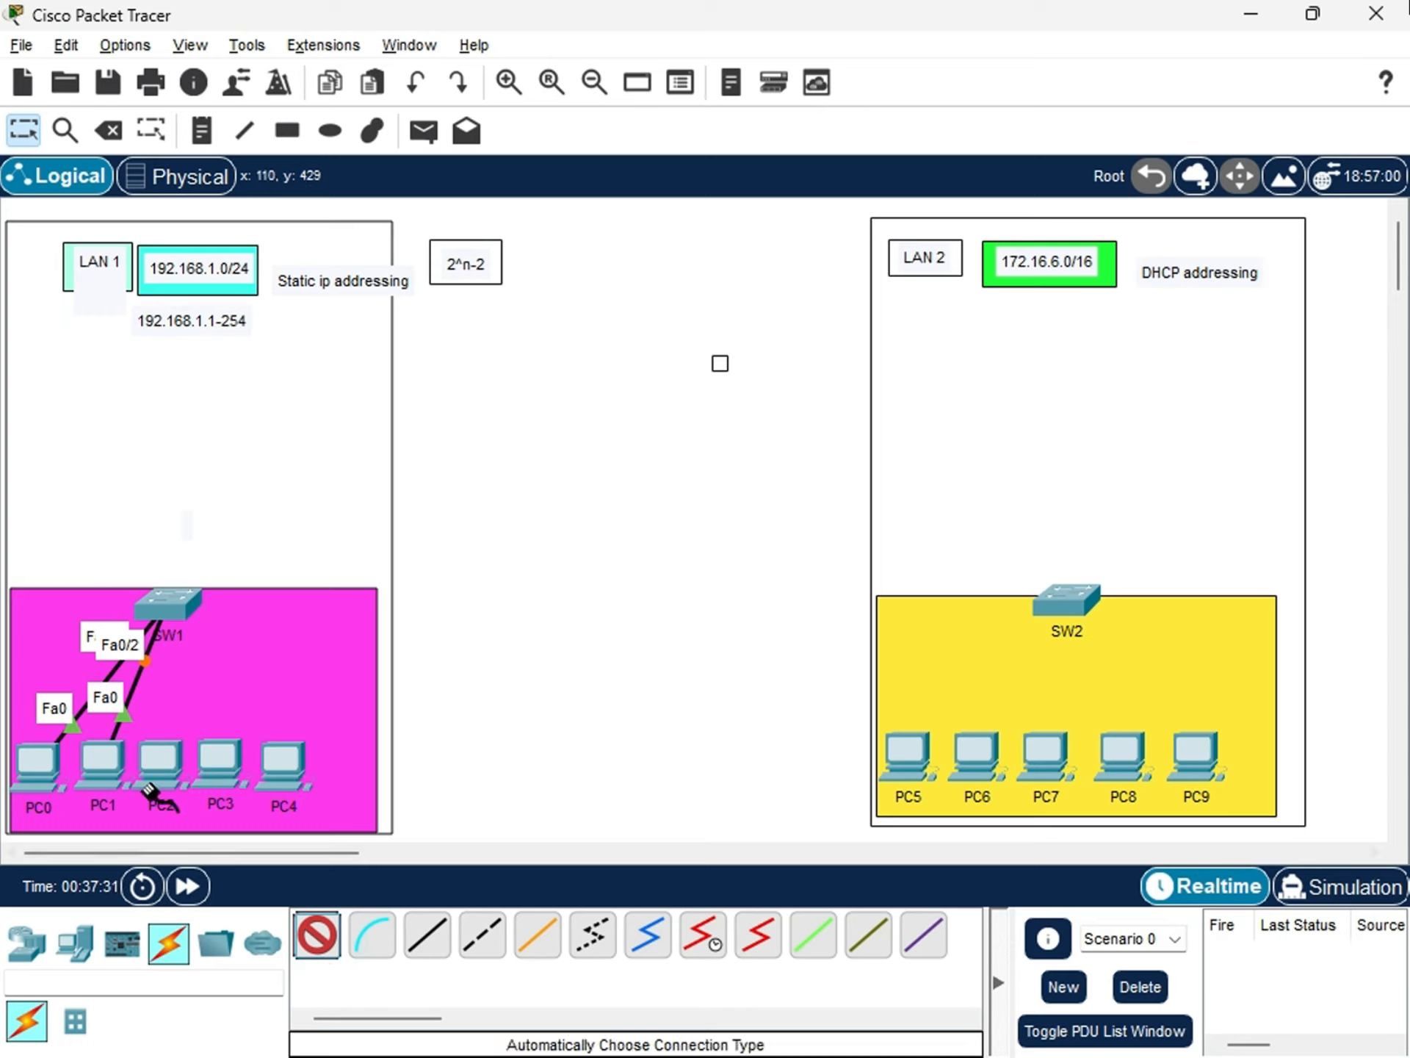
{"action": "left_click", "coordinate": [173, 761]}
{"action": "left_click", "coordinate": [182, 588]}
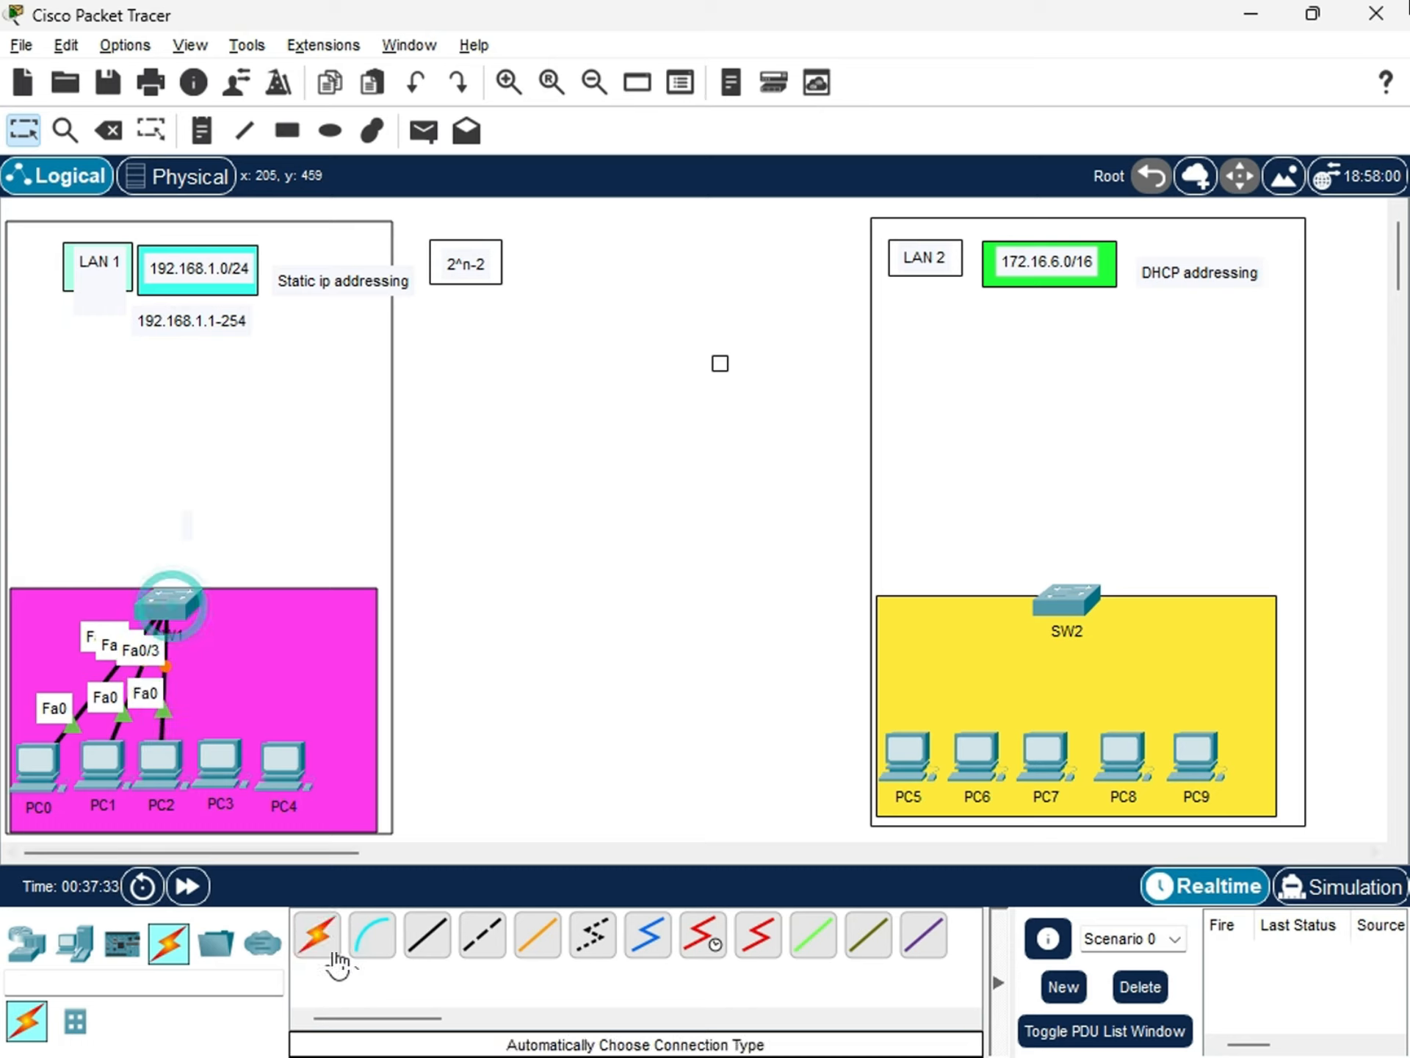
Connect PC3 and PC4 to SW1 using the automatically chosen connection type.
{"action": "left_click", "coordinate": [318, 936]}
{"action": "left_click", "coordinate": [209, 768]}
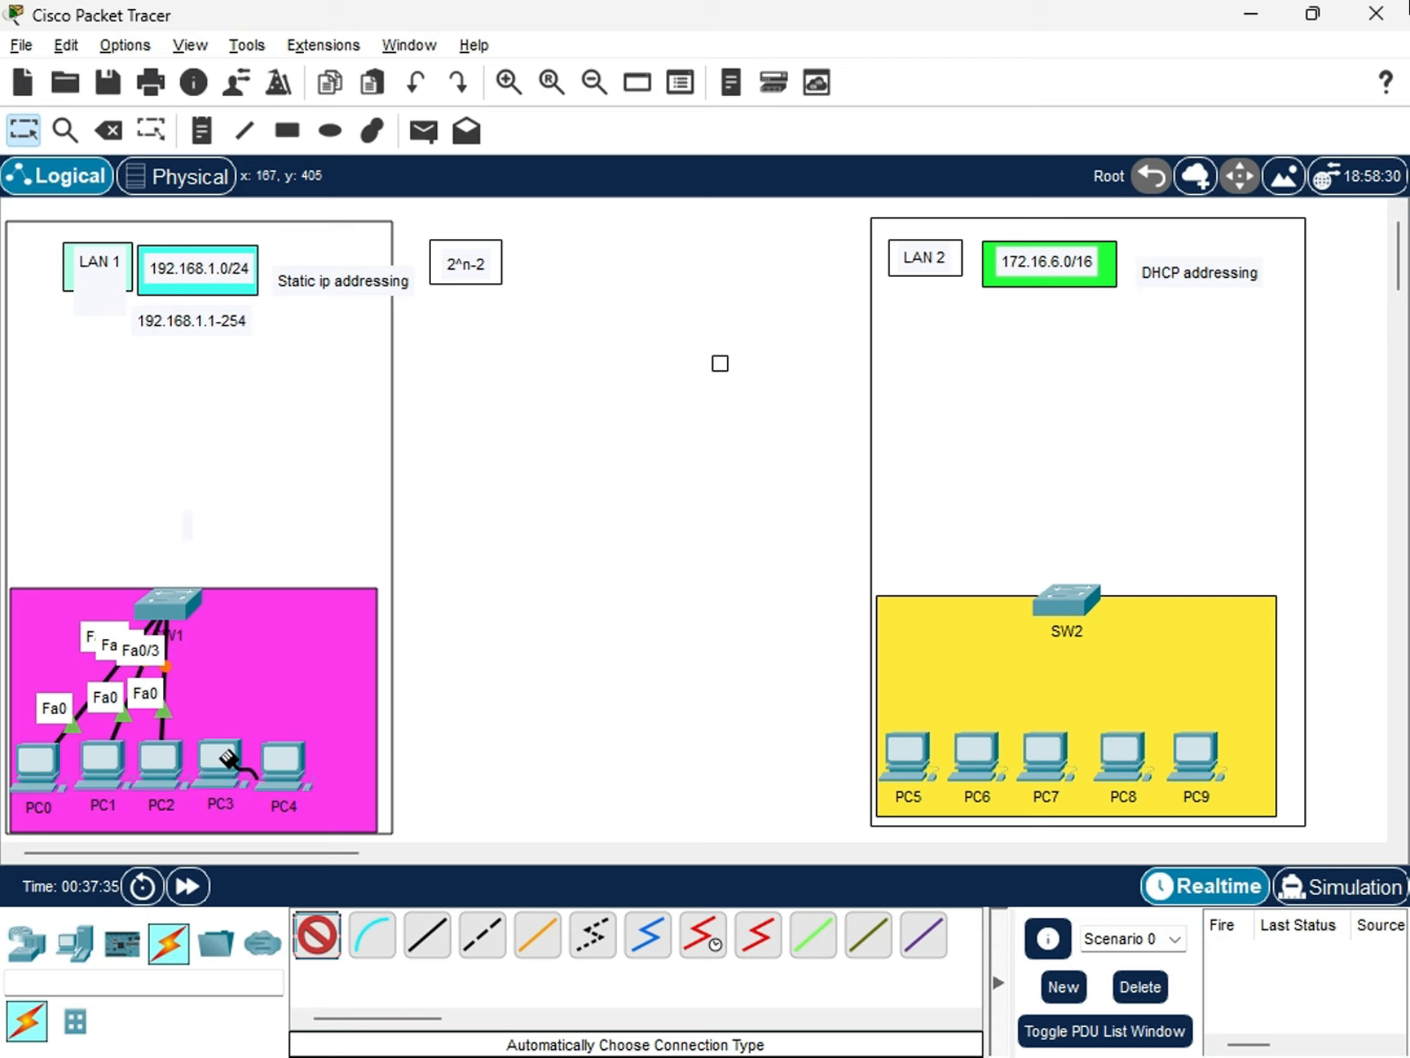
{"action": "left_click", "coordinate": [175, 599]}
{"action": "left_click", "coordinate": [317, 937]}
{"action": "left_click", "coordinate": [284, 764]}
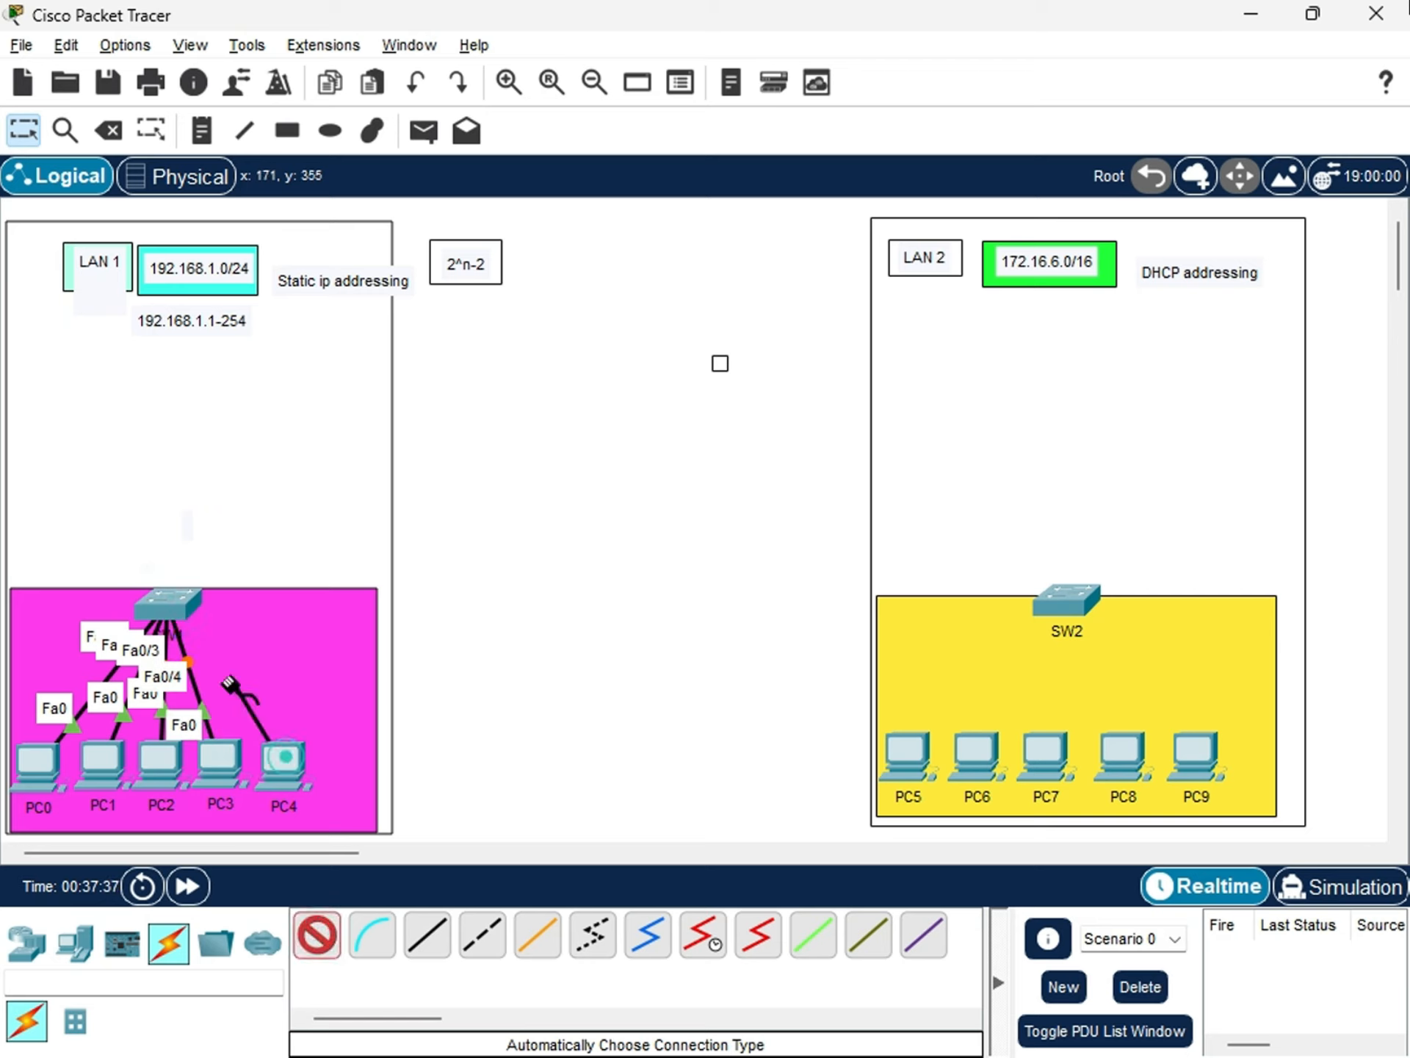
{"action": "left_click", "coordinate": [170, 598]}
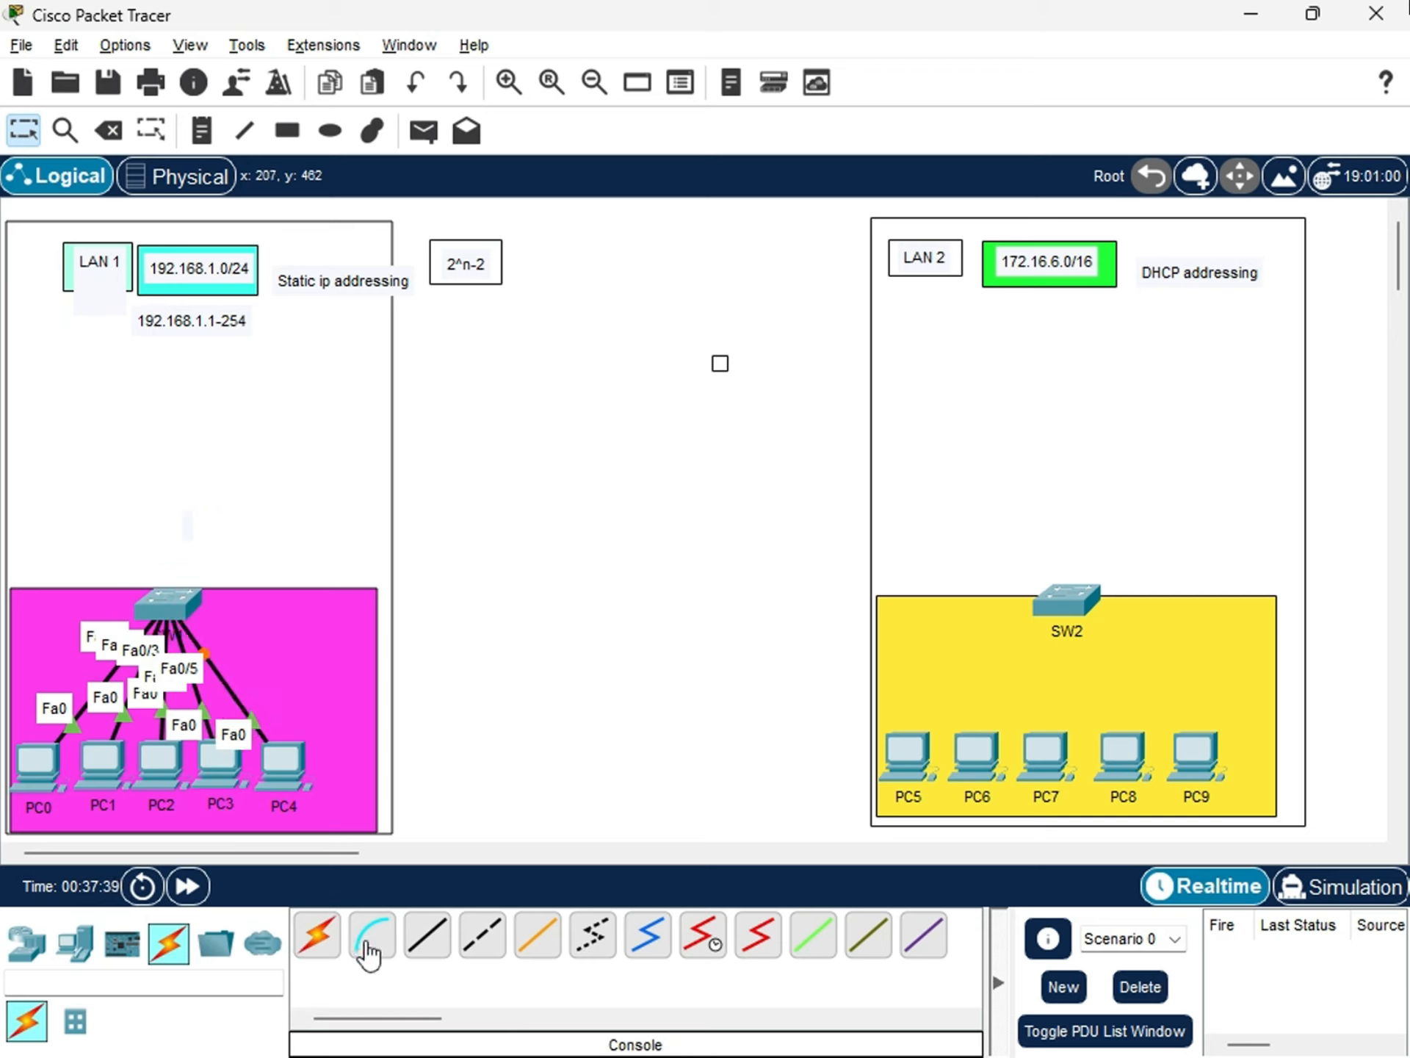
Connect PC5 and PC6 to SW2 using the automatically chosen connection type.
{"action": "left_click", "coordinate": [312, 946]}
{"action": "left_click", "coordinate": [908, 760]}
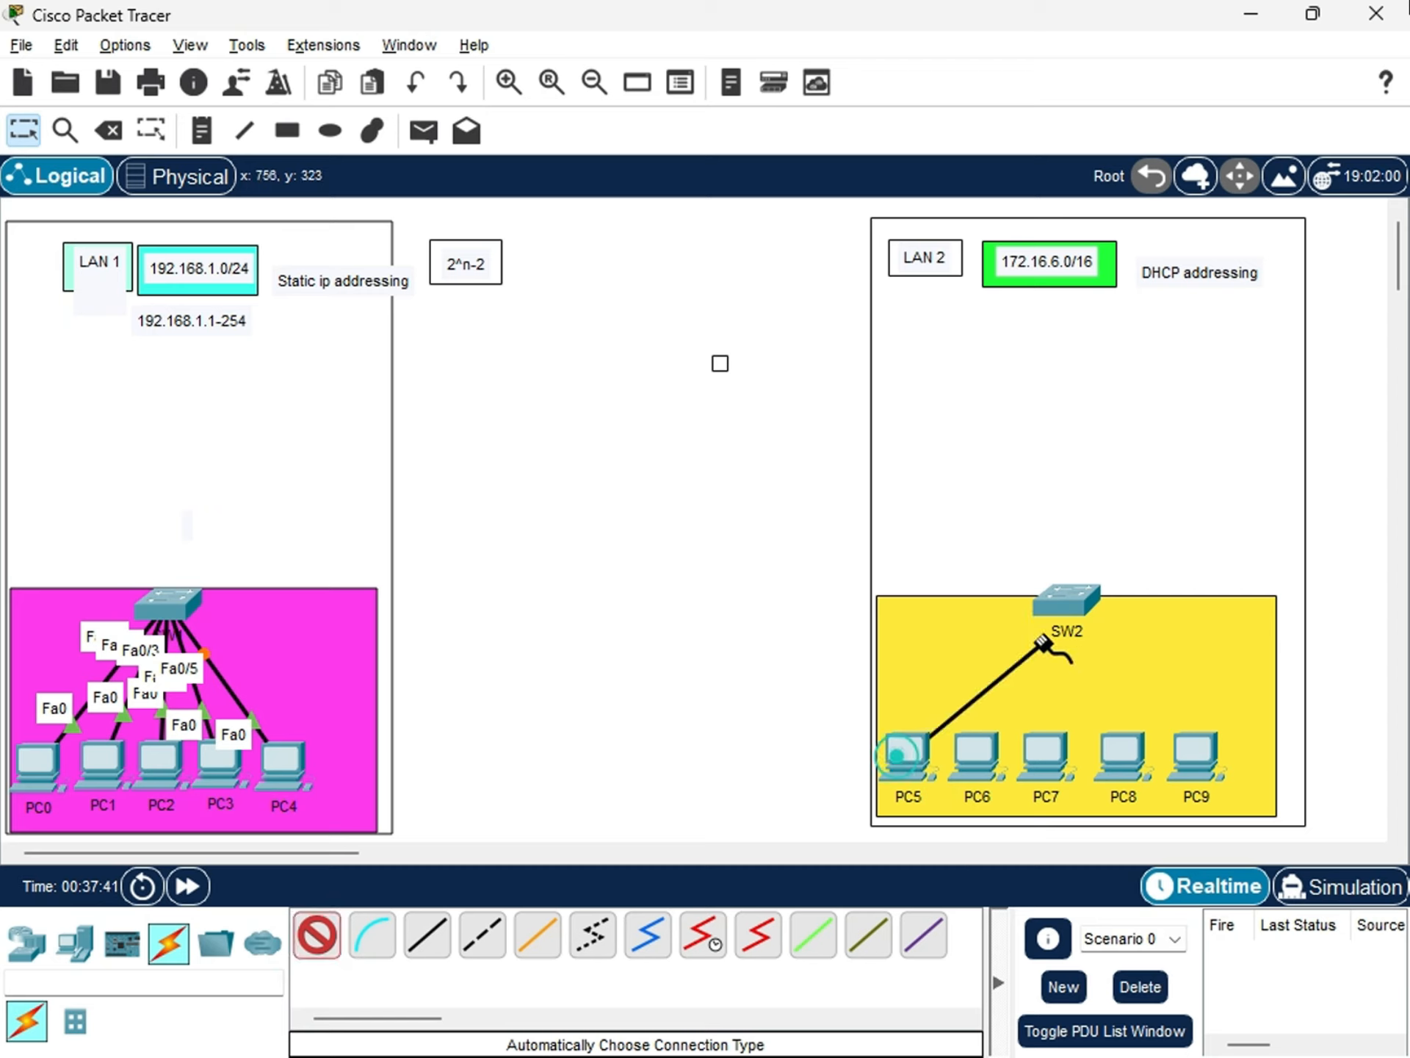
{"action": "left_click", "coordinate": [1067, 596]}
{"action": "left_click", "coordinate": [324, 938]}
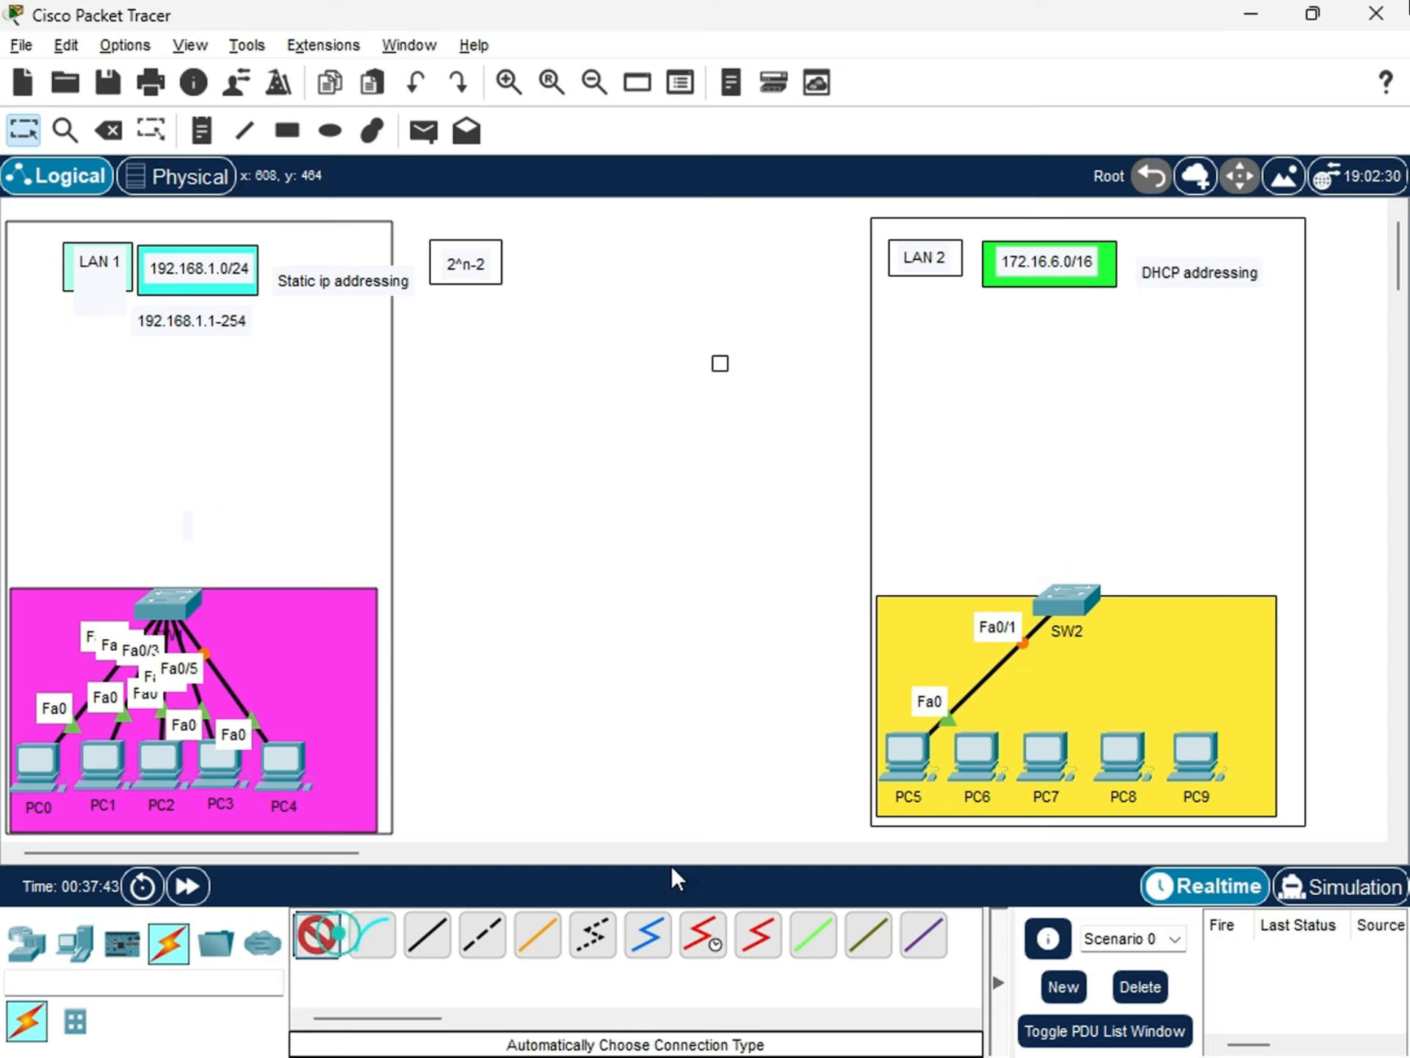
{"action": "left_click", "coordinate": [977, 757]}
{"action": "left_click", "coordinate": [1066, 599]}
Connect PC7 and PC8 to SW2 using the automatically chosen connection type.
{"action": "left_click", "coordinate": [316, 935]}
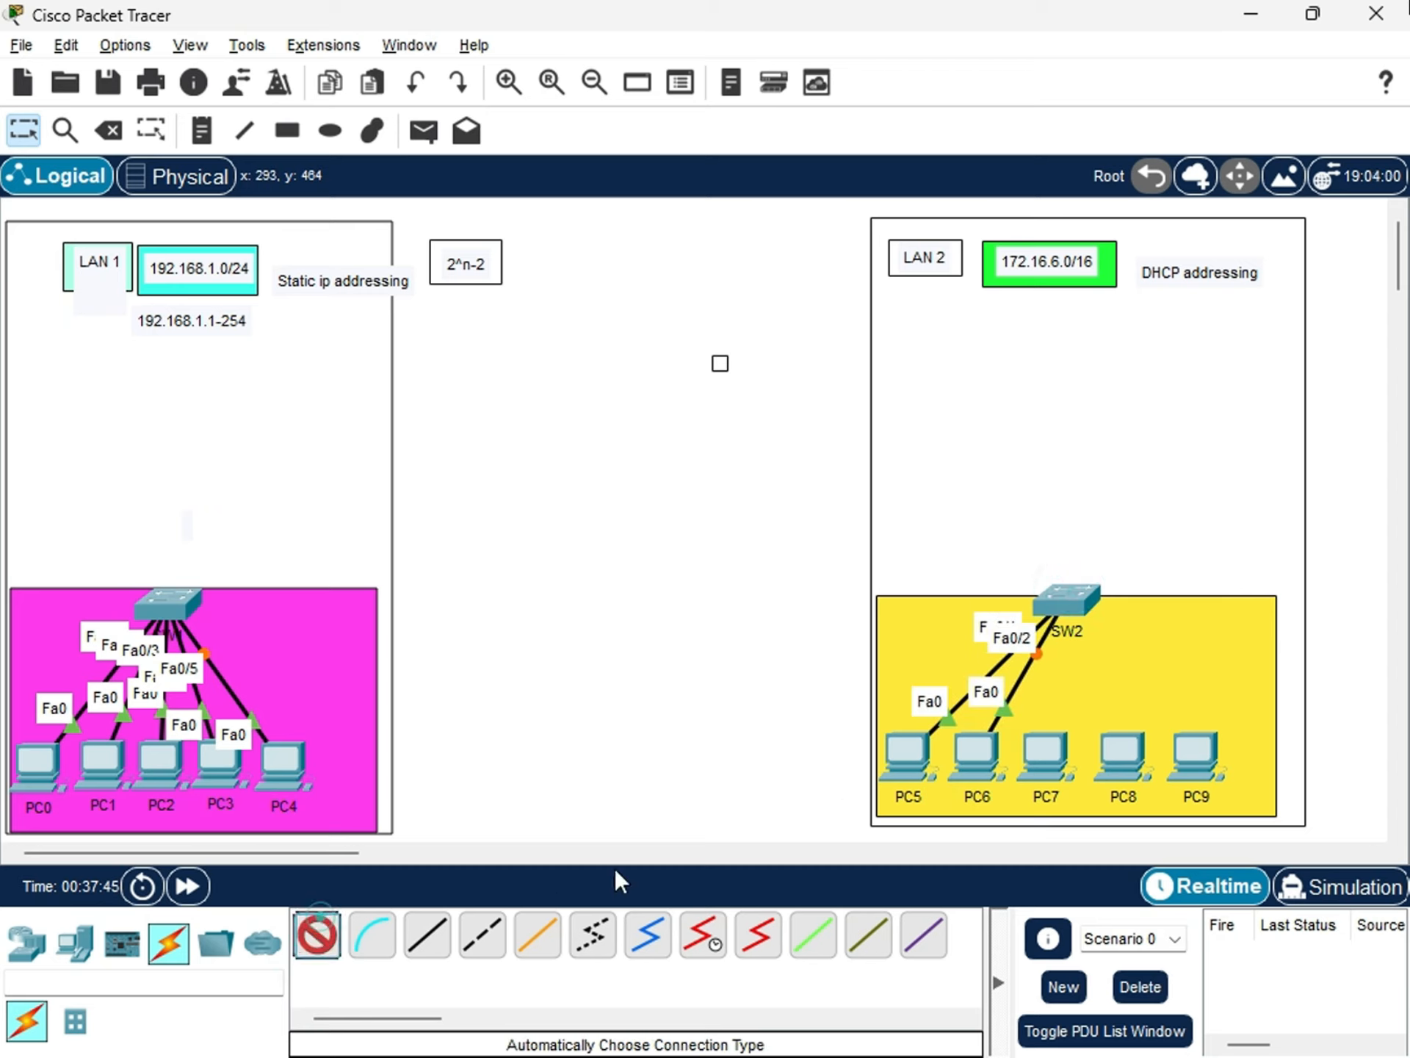
{"action": "left_click", "coordinate": [1048, 751]}
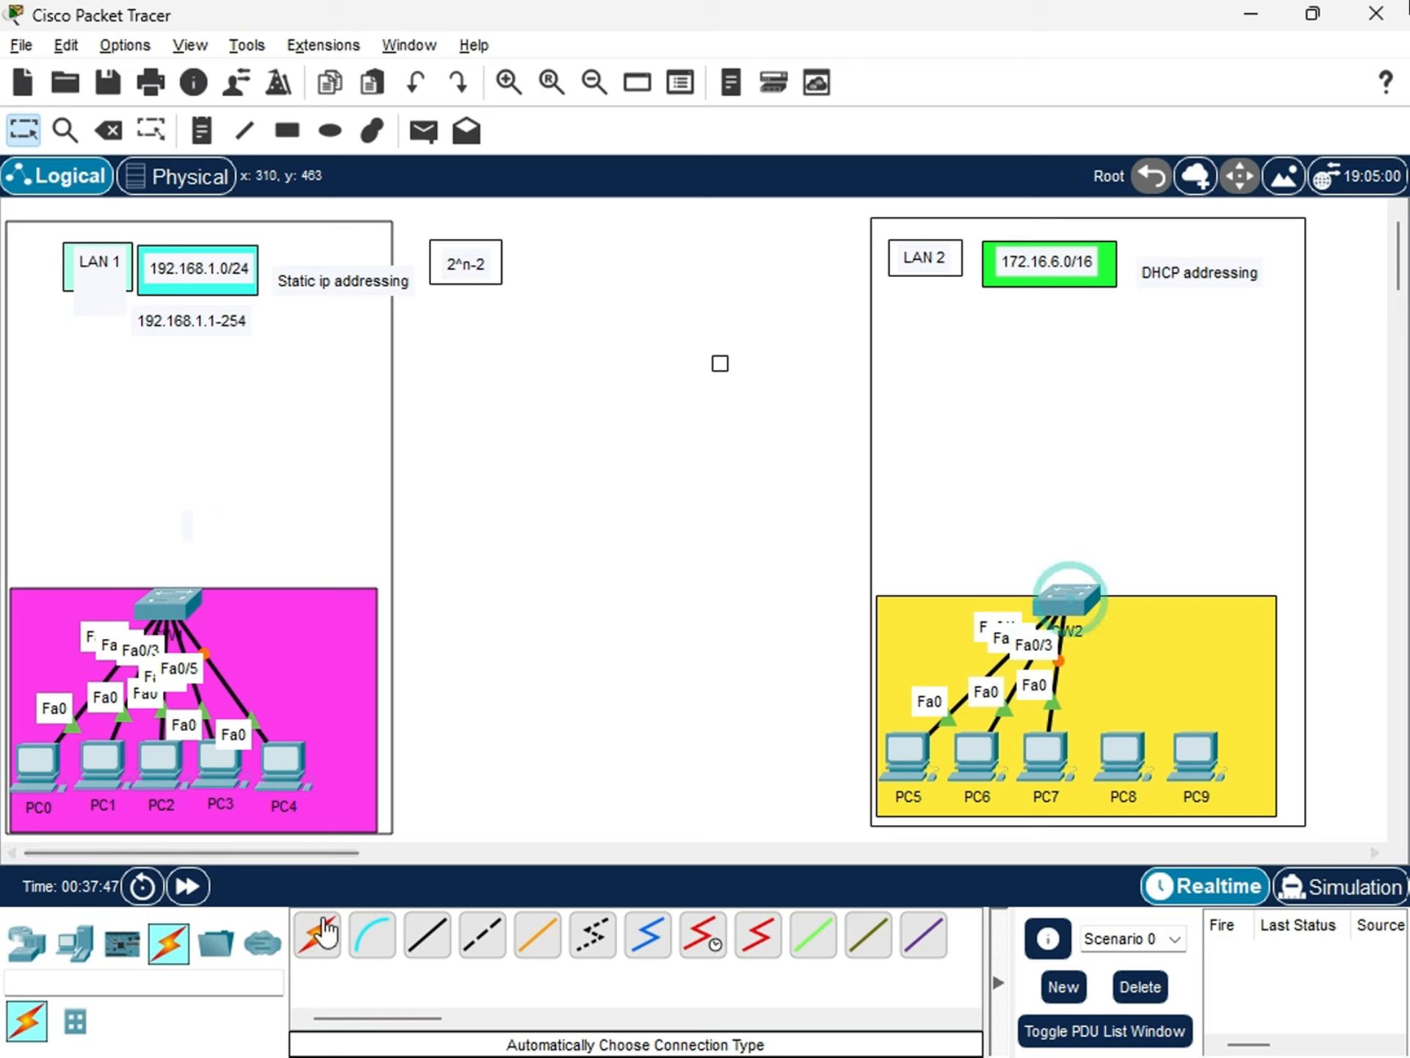
{"action": "left_click", "coordinate": [1066, 601]}
{"action": "left_click", "coordinate": [316, 936]}
{"action": "left_click", "coordinate": [1124, 753]}
{"action": "left_click", "coordinate": [1066, 599]}
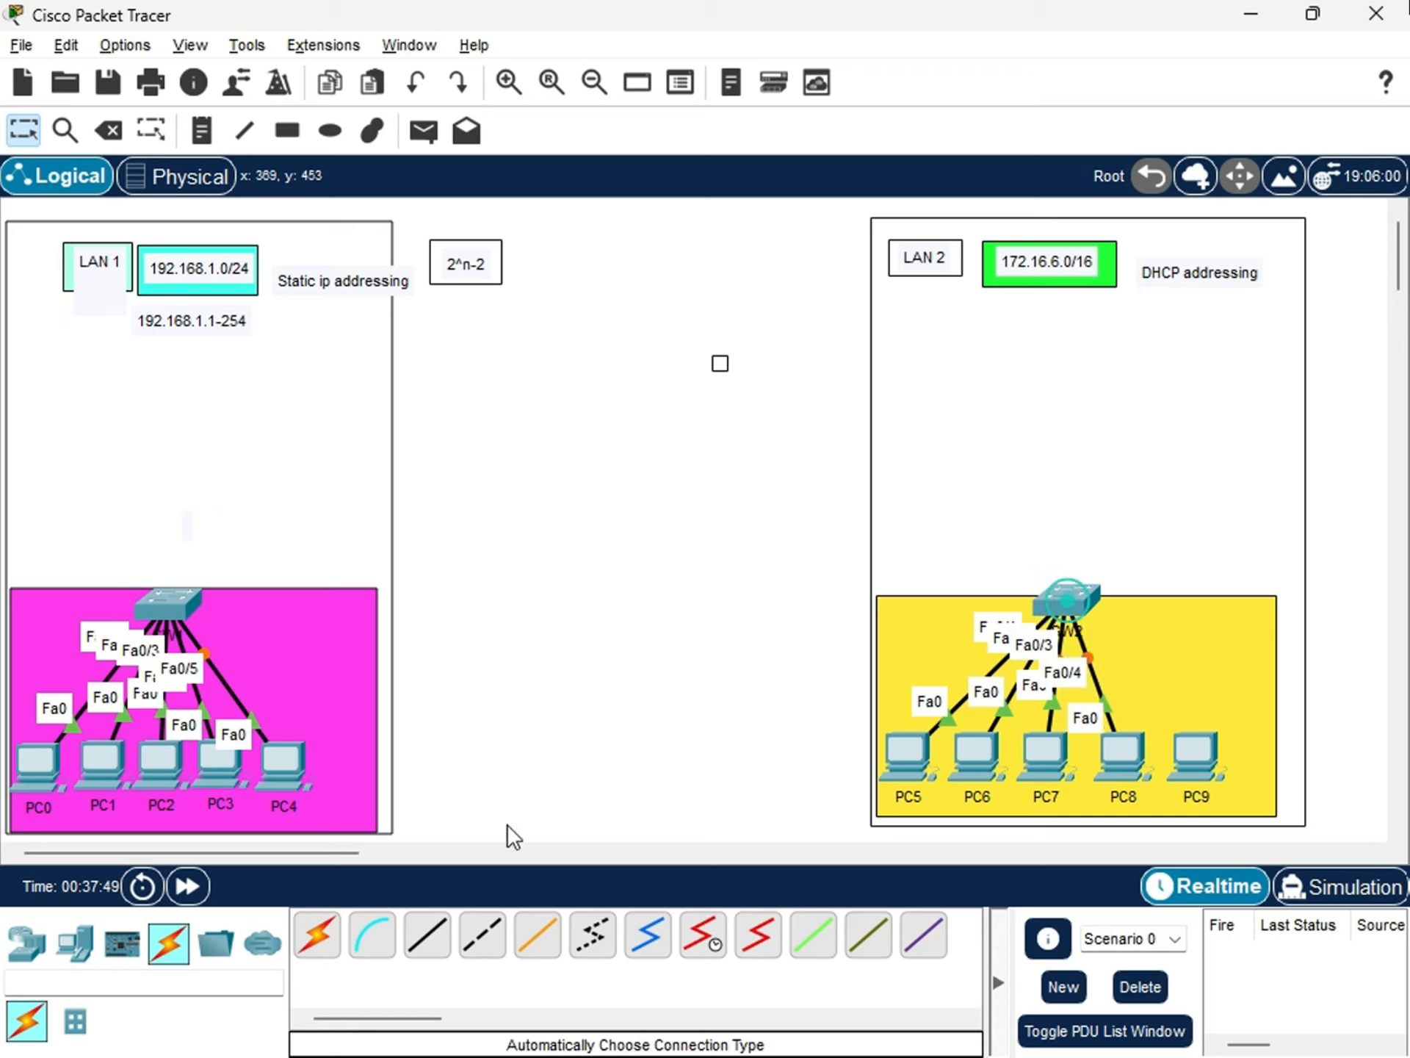
Connect PC9 to SW2 using the automatically chosen connection type.
{"action": "left_click", "coordinate": [312, 947]}
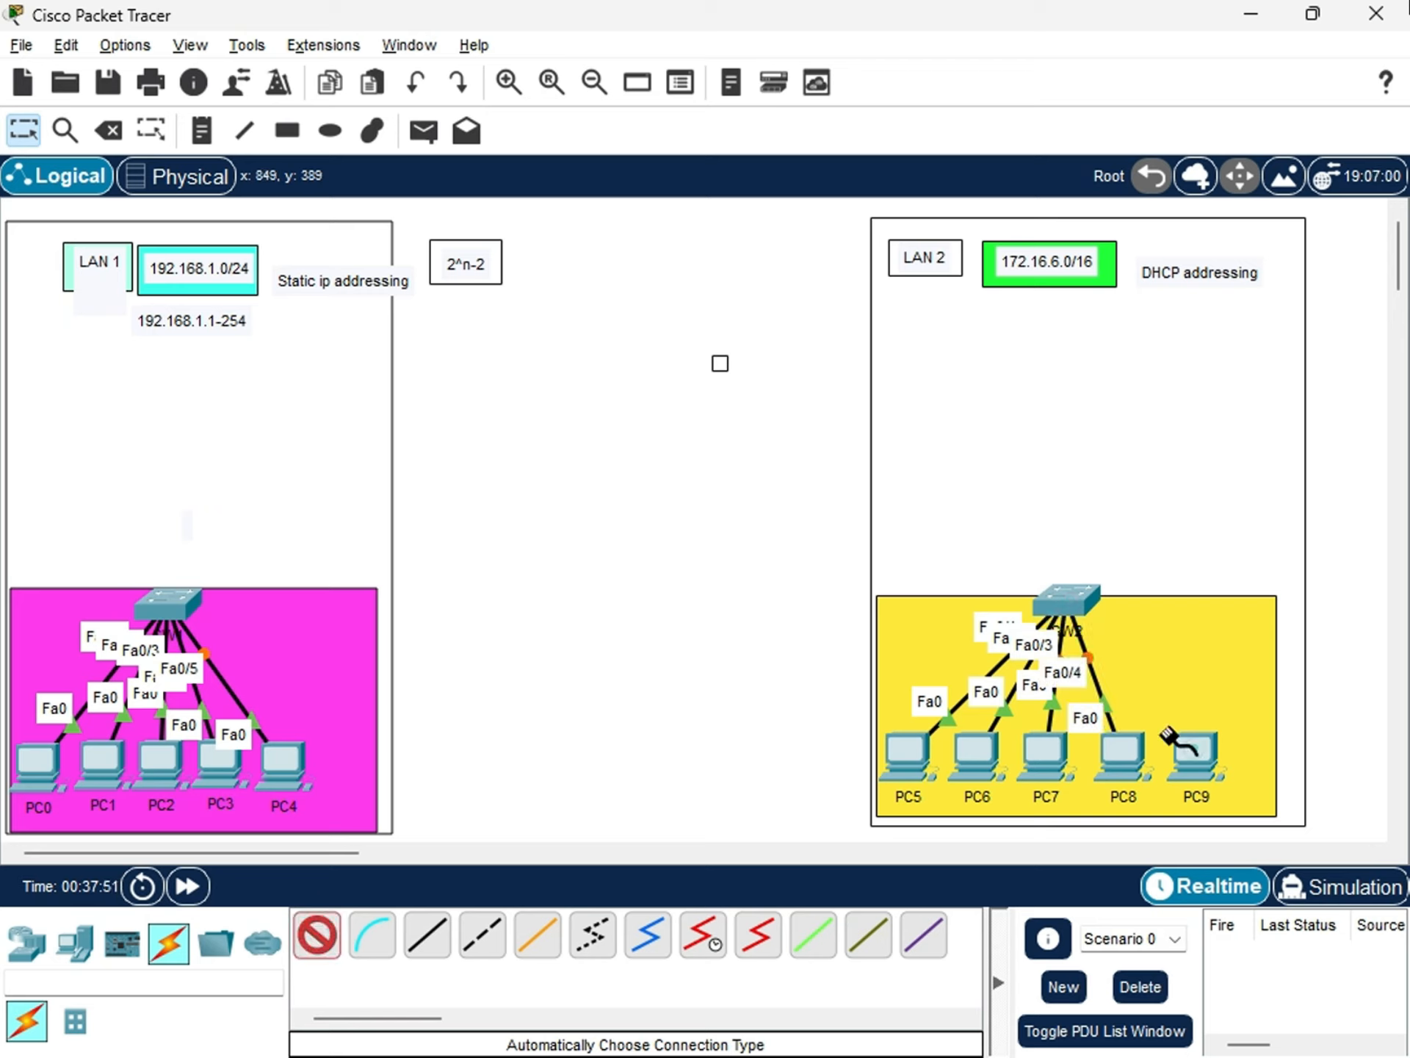
{"action": "left_click", "coordinate": [1195, 751]}
{"action": "left_click", "coordinate": [1068, 599]}
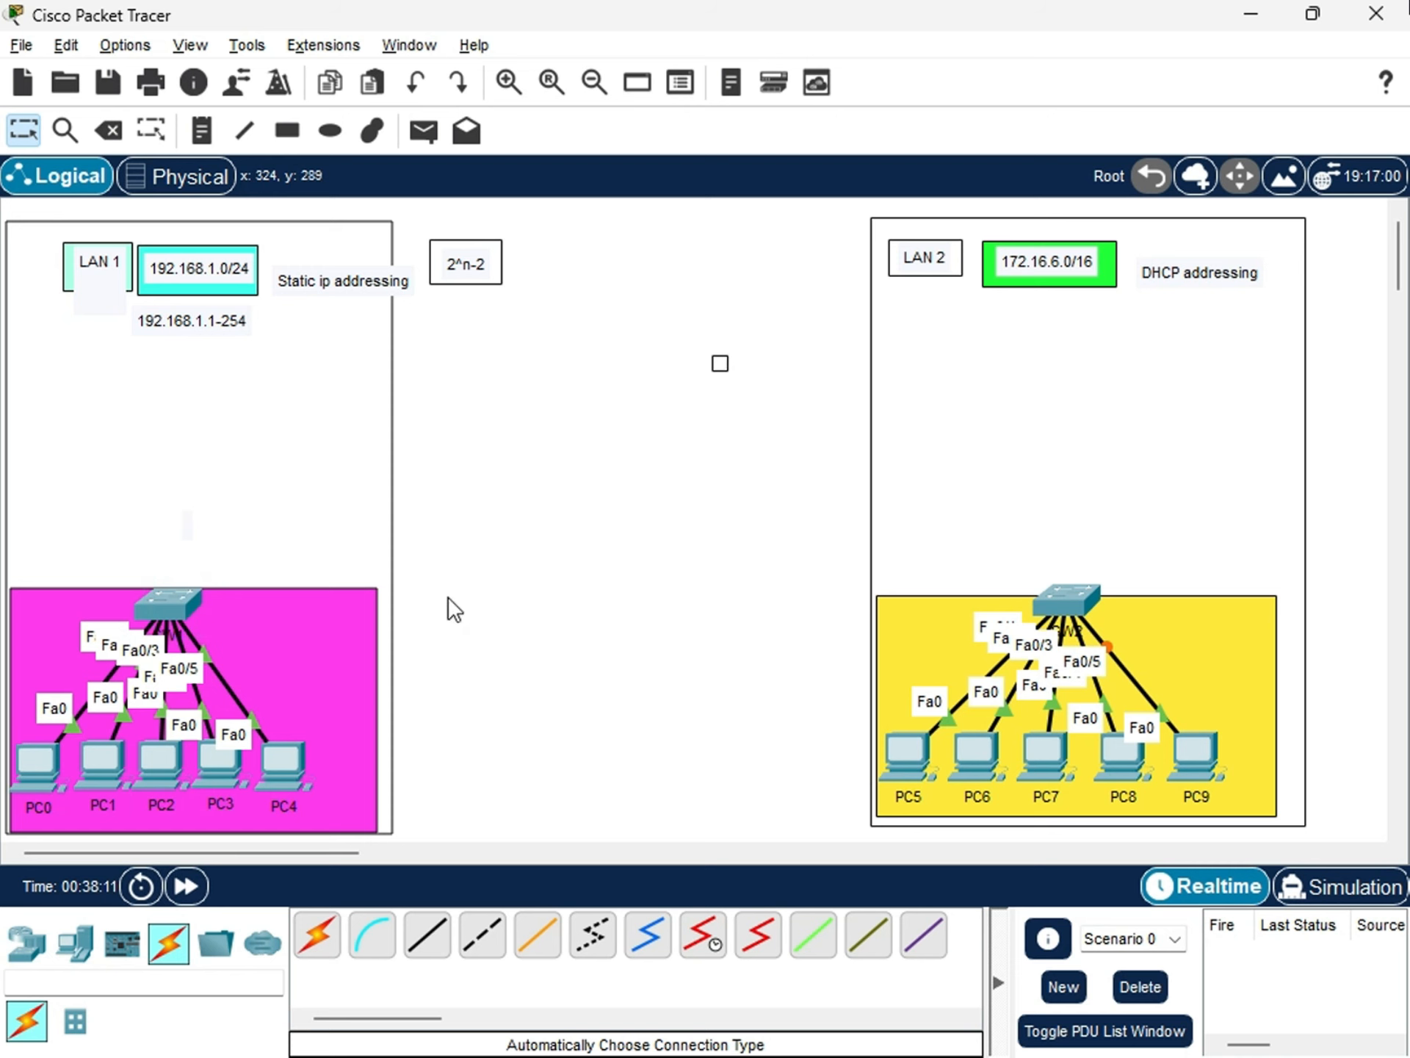
Open SW1's IOS command line and bring up its user-mode prompt.
{"action": "left_click", "coordinate": [178, 610]}
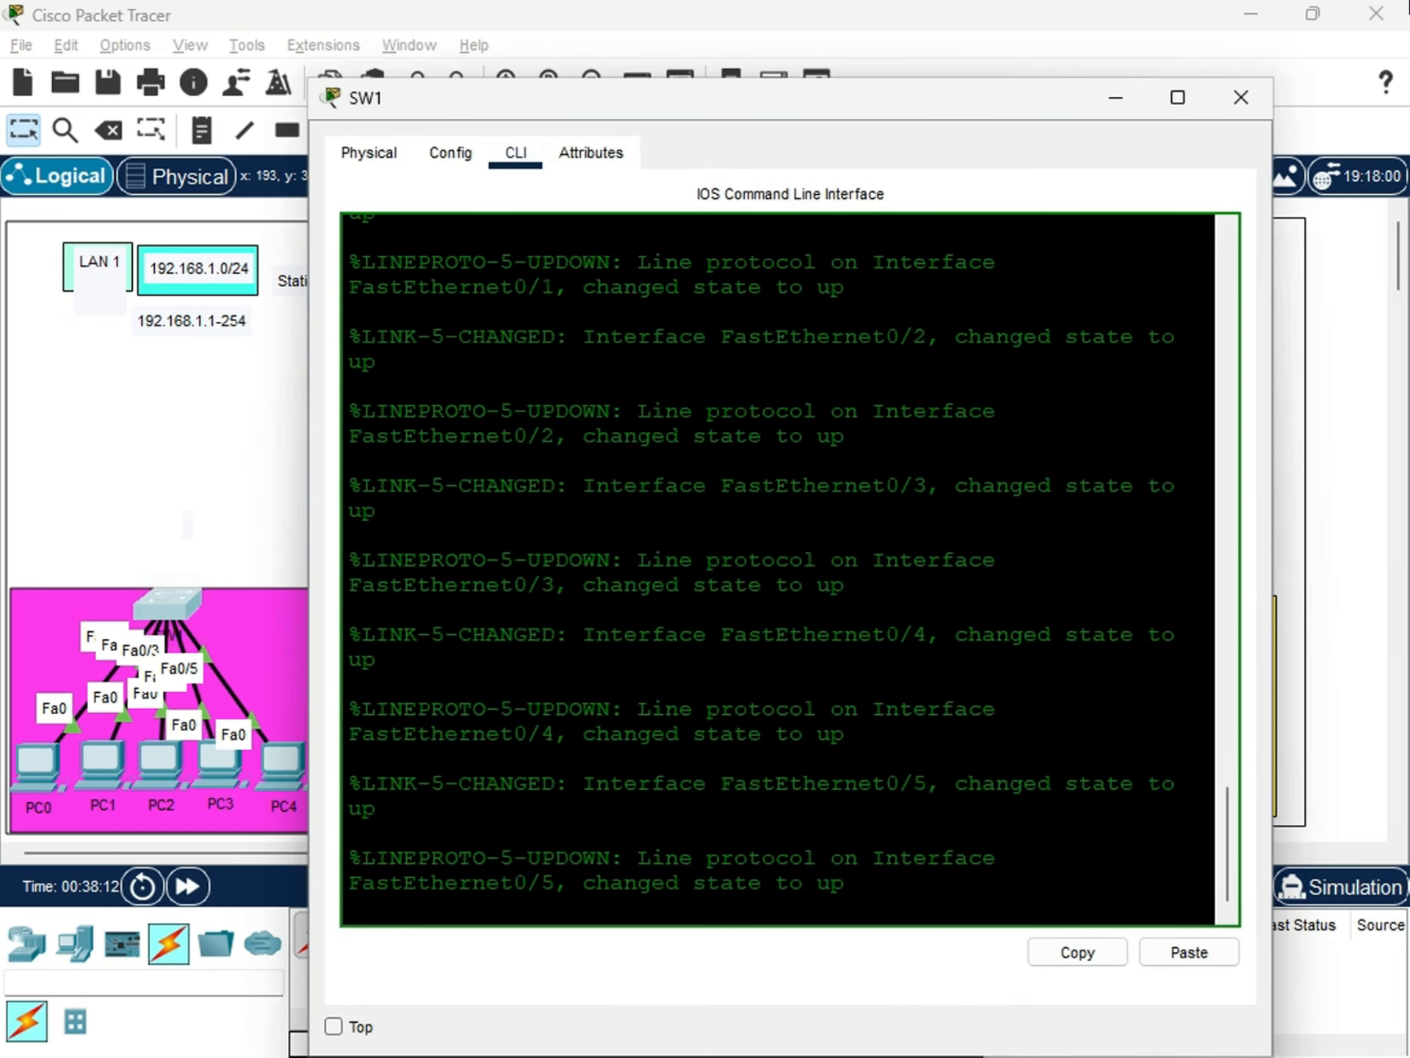
{"action": "left_click", "coordinate": [875, 876]}
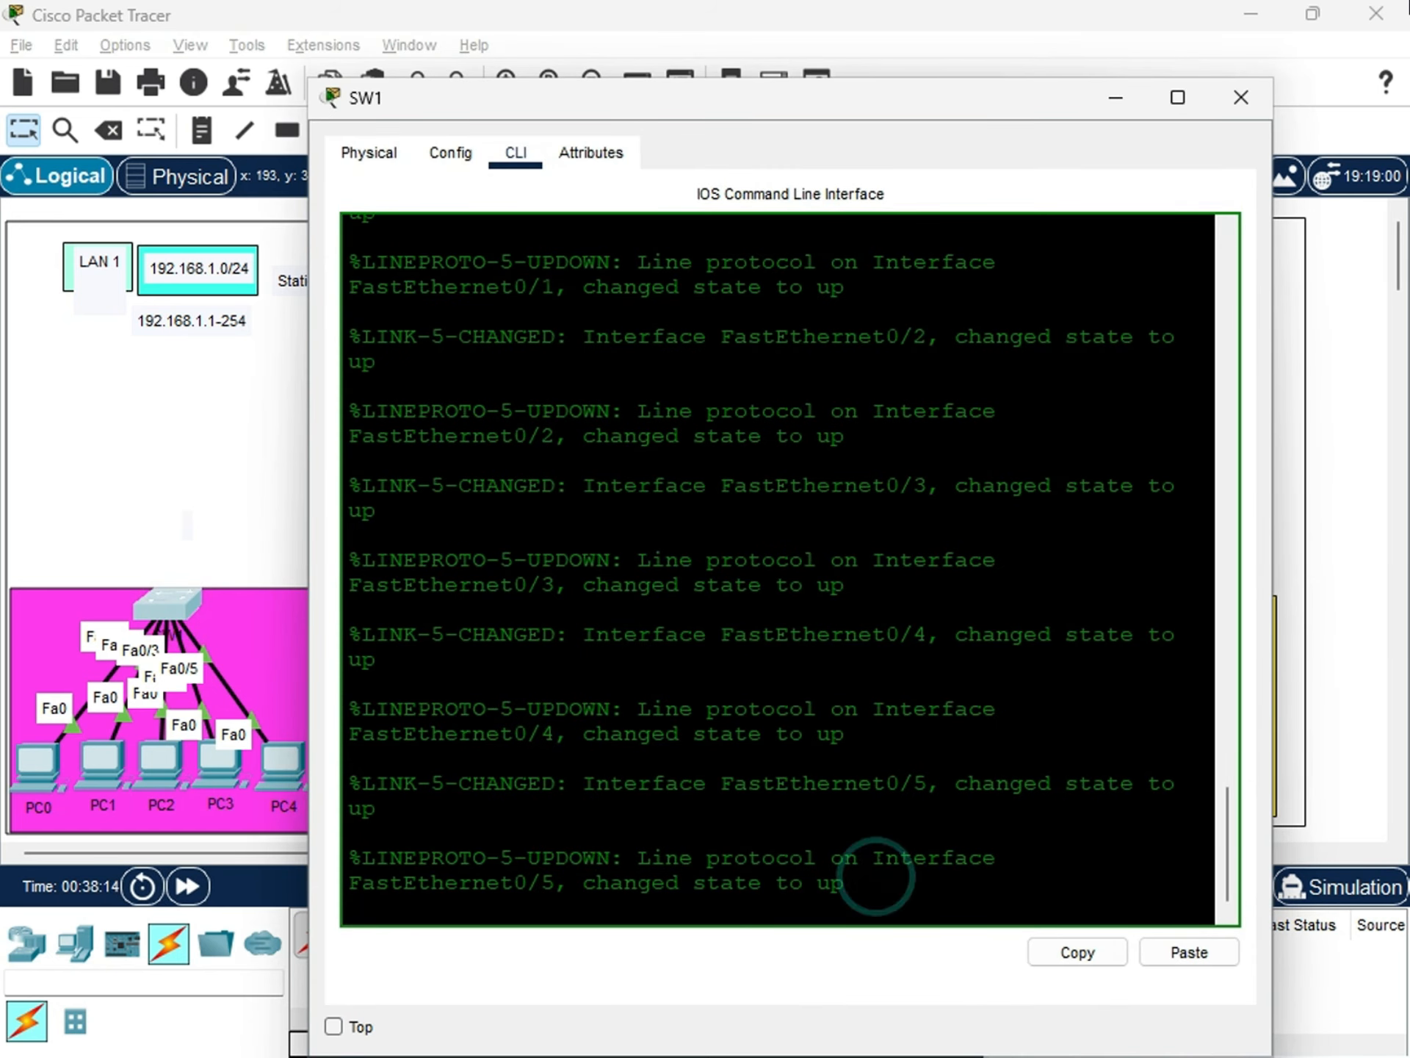
{"action": "key", "text": "Return"}
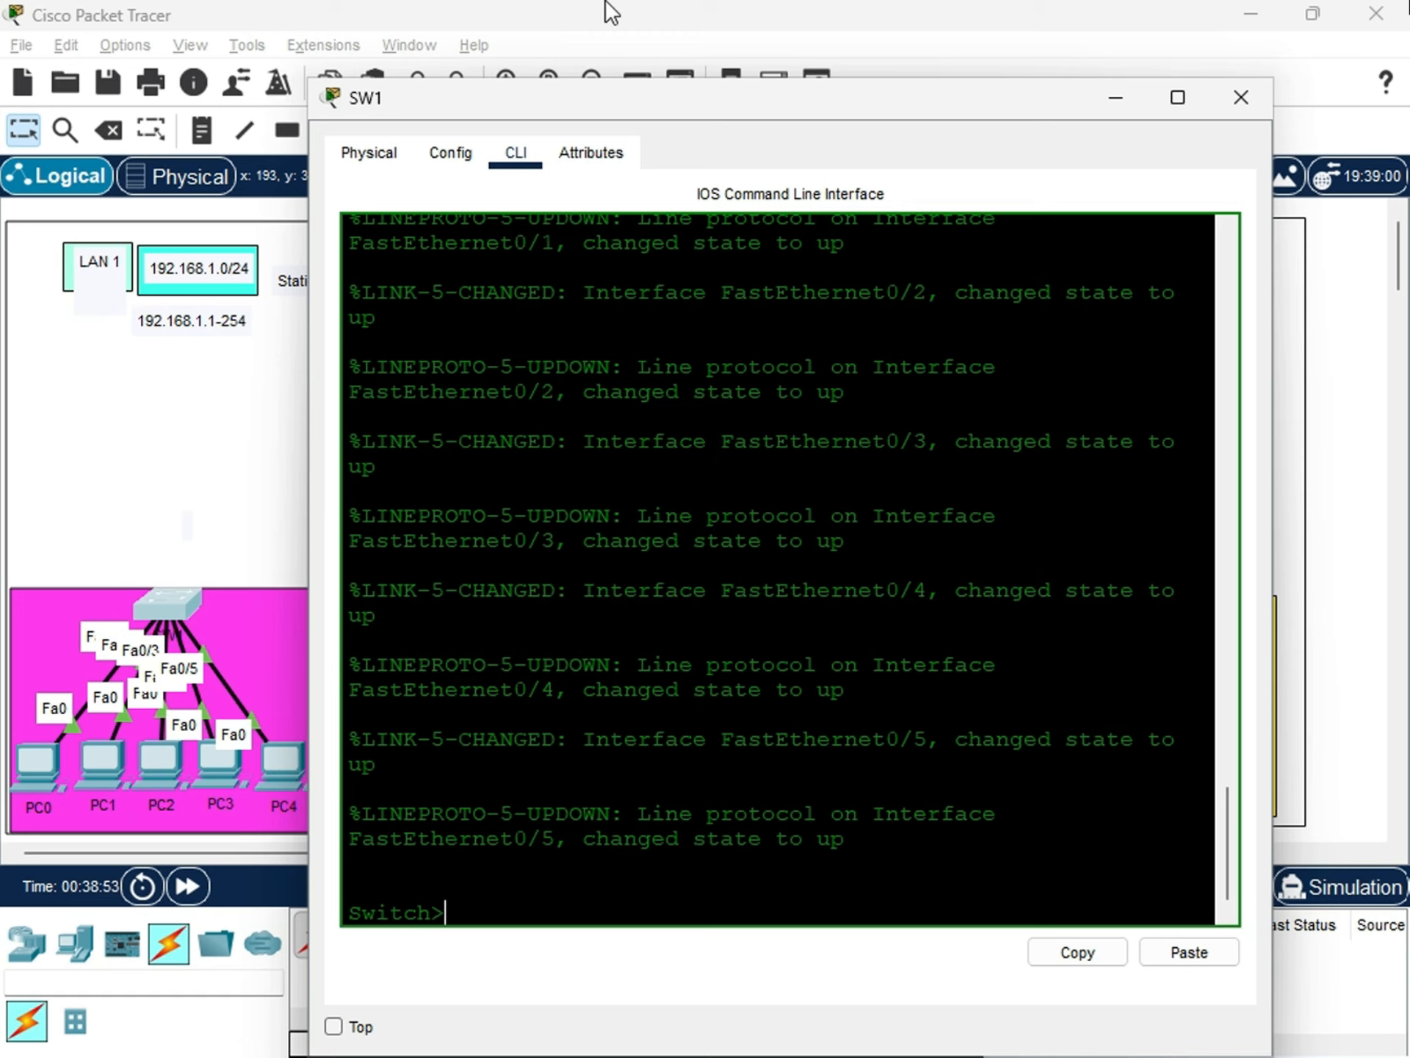
Move the SW1 window aside so that the whole LAN 1 area is uncovered.
{"action": "left_click_drag", "start_coordinate": [560, 100], "coordinate": [676, 156]}
{"action": "left_click_drag", "start_coordinate": [499, 136], "coordinate": [539, 227]}
{"action": "key", "text": "Return"}
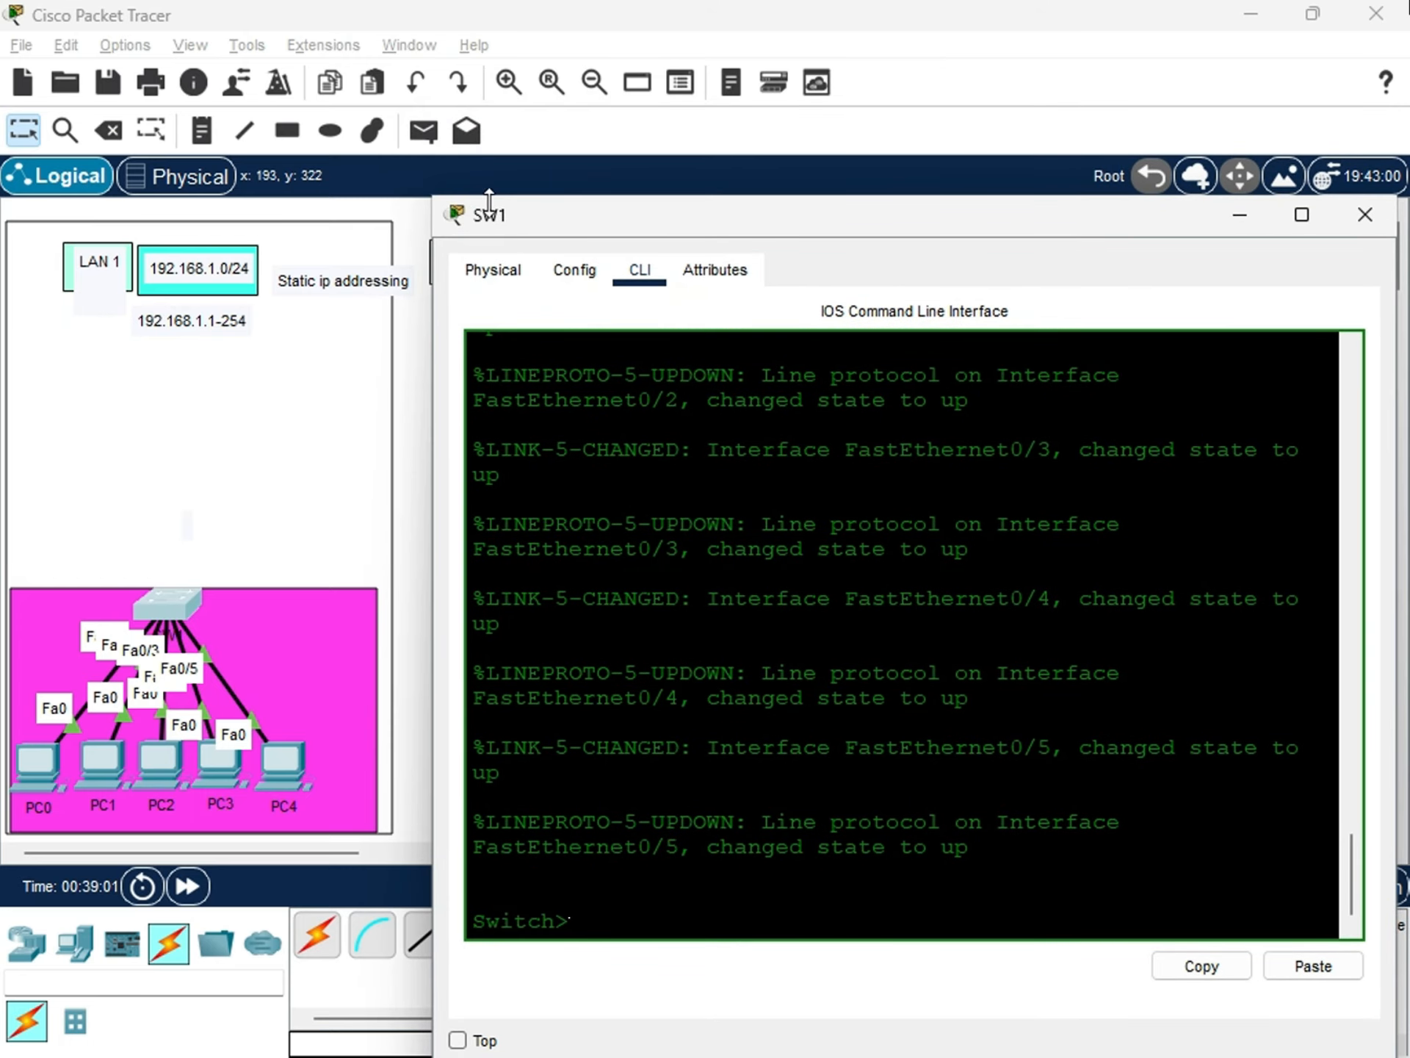
{"action": "left_click_drag", "start_coordinate": [499, 204], "coordinate": [506, 237]}
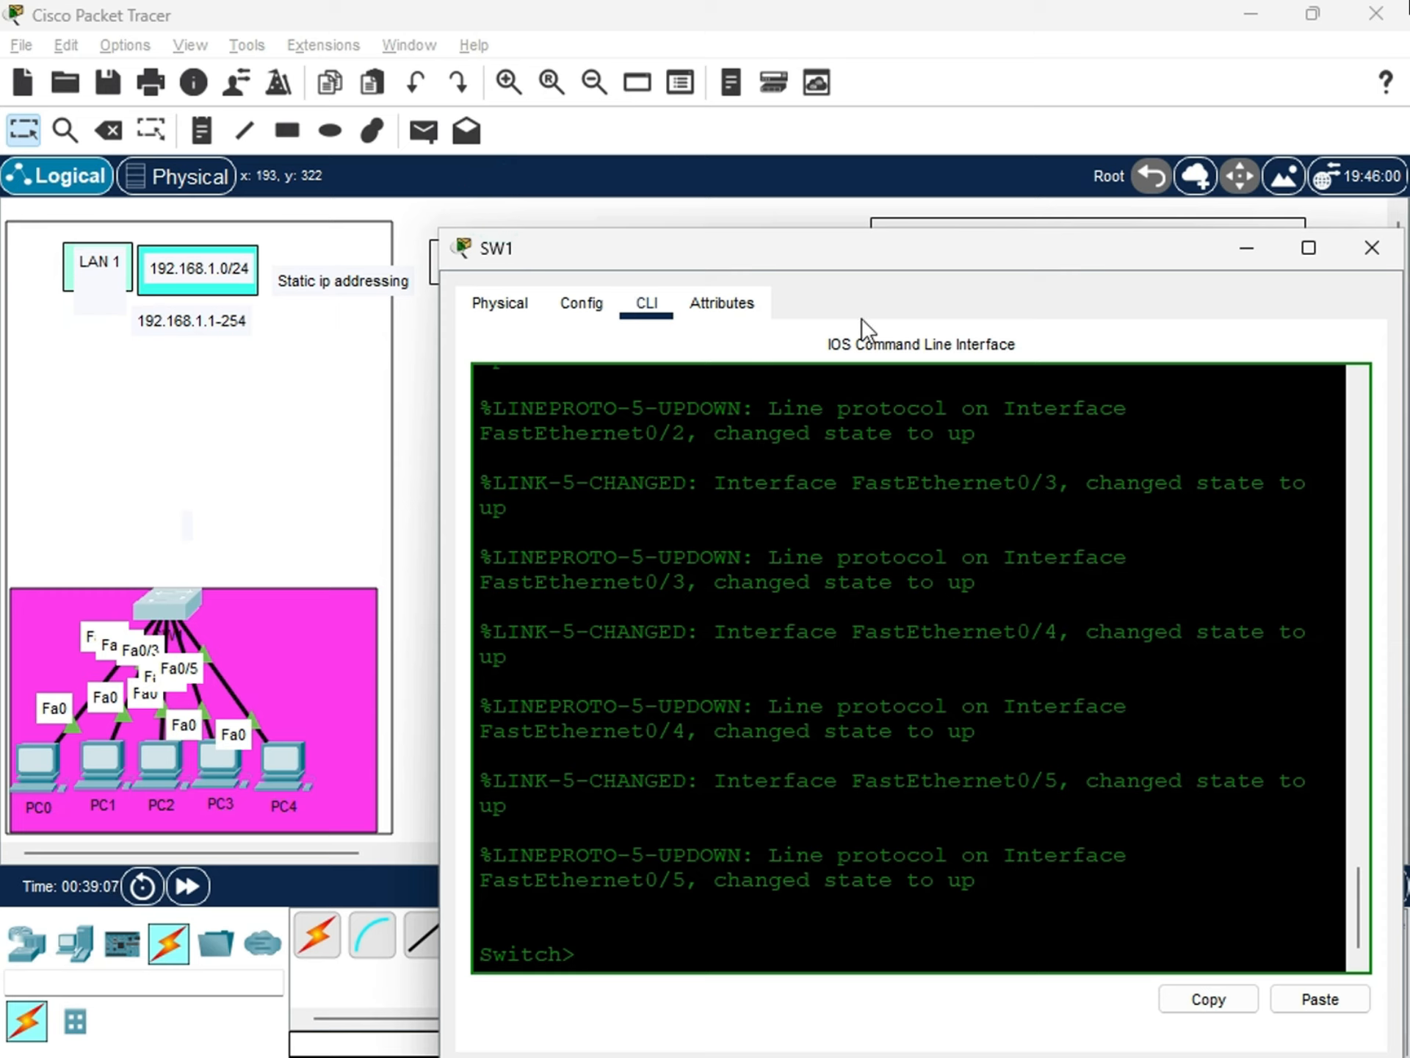
{"action": "mouse_move", "coordinate": [840, 256]}
{"action": "left_mouse_down"}
{"action": "mouse_move", "coordinate": [856, 292]}
{"action": "mouse_move", "coordinate": [814, 249]}
{"action": "left_mouse_up"}
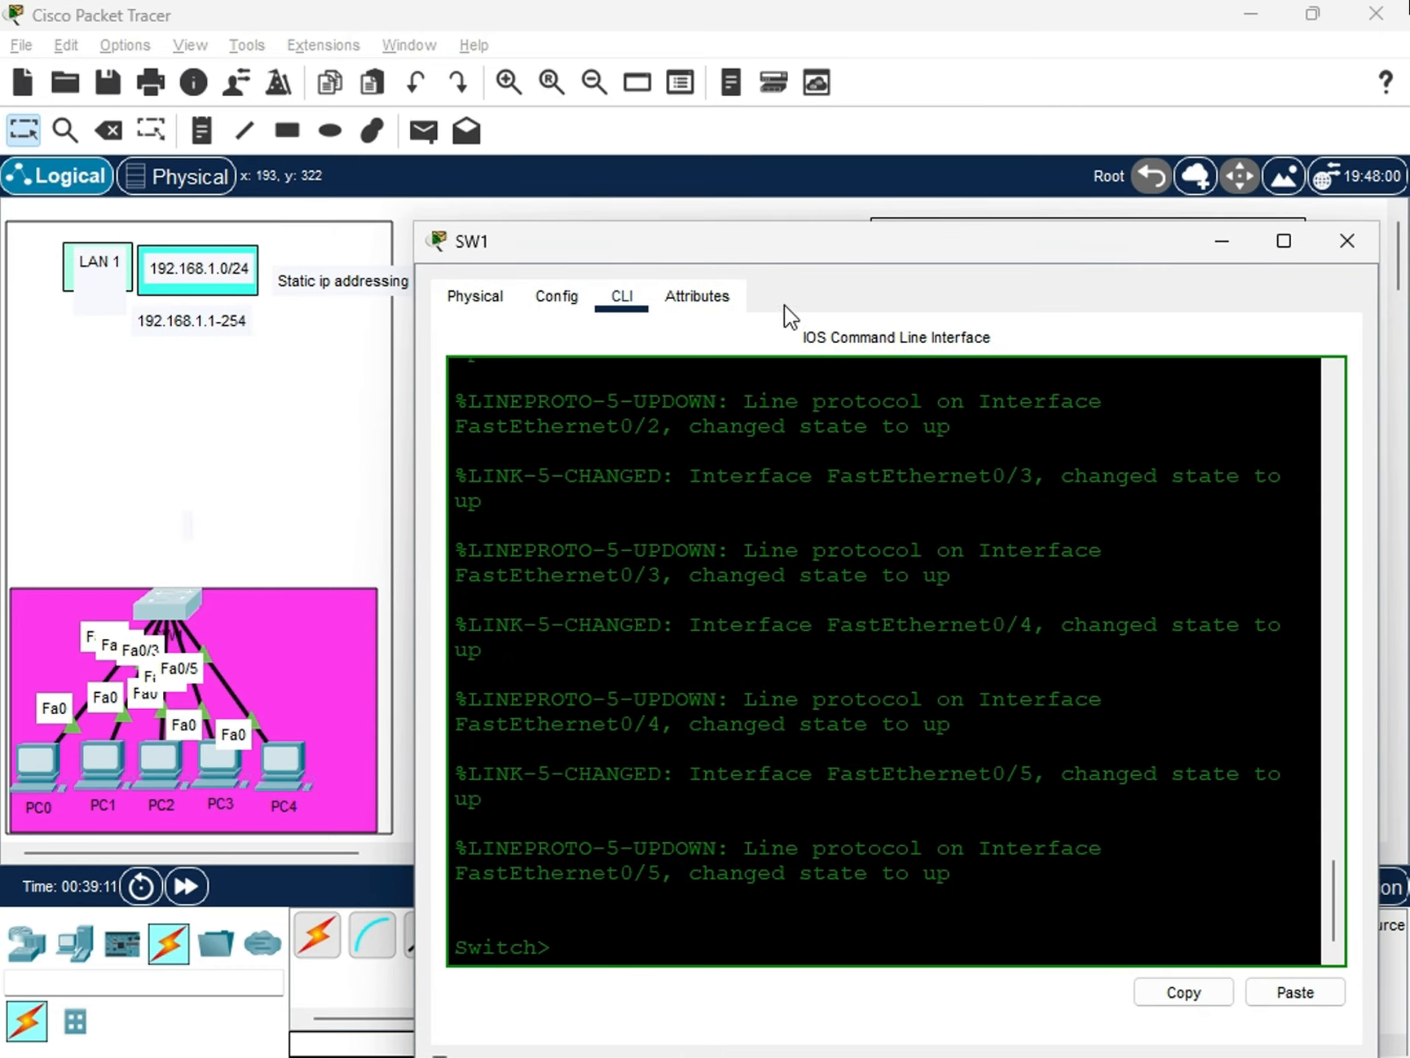
Review SW1's startup output in the command line, including the self-test, hardware and interface sections.
{"action": "left_click", "coordinate": [589, 944]}
{"action": "scroll", "coordinate": [589, 944], "scroll_direction": "up", "scroll_amount": 6}
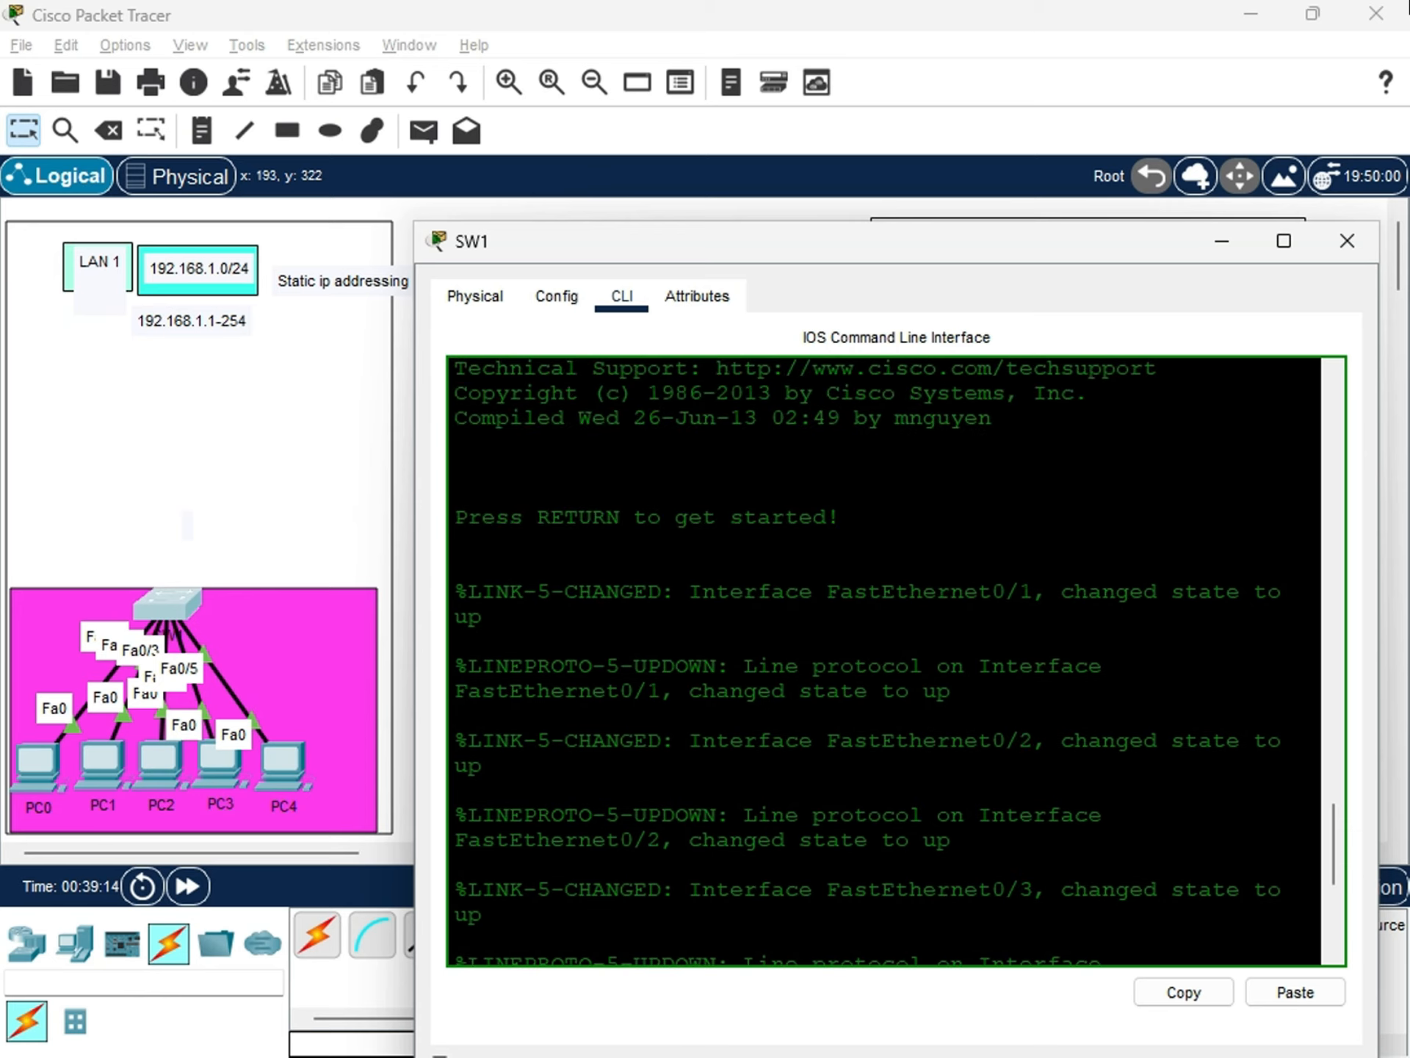
{"action": "scroll", "coordinate": [589, 944], "scroll_direction": "up", "scroll_amount": 4}
{"action": "scroll", "coordinate": [589, 944], "scroll_direction": "down", "scroll_amount": 9}
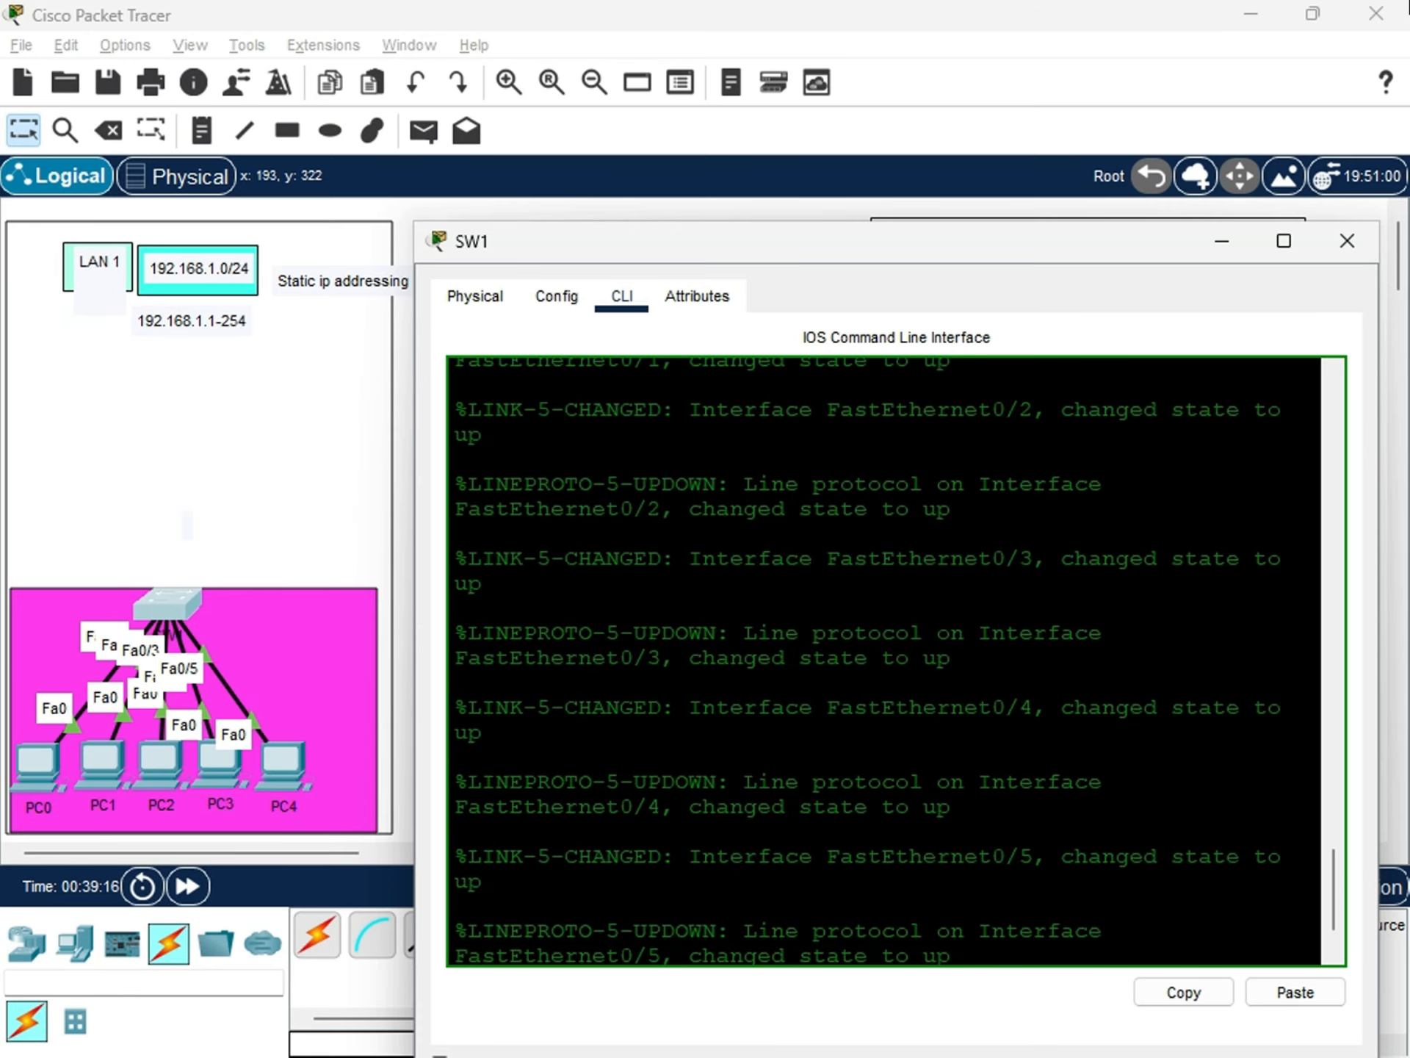
{"action": "scroll", "coordinate": [589, 944], "scroll_direction": "up", "scroll_amount": 8}
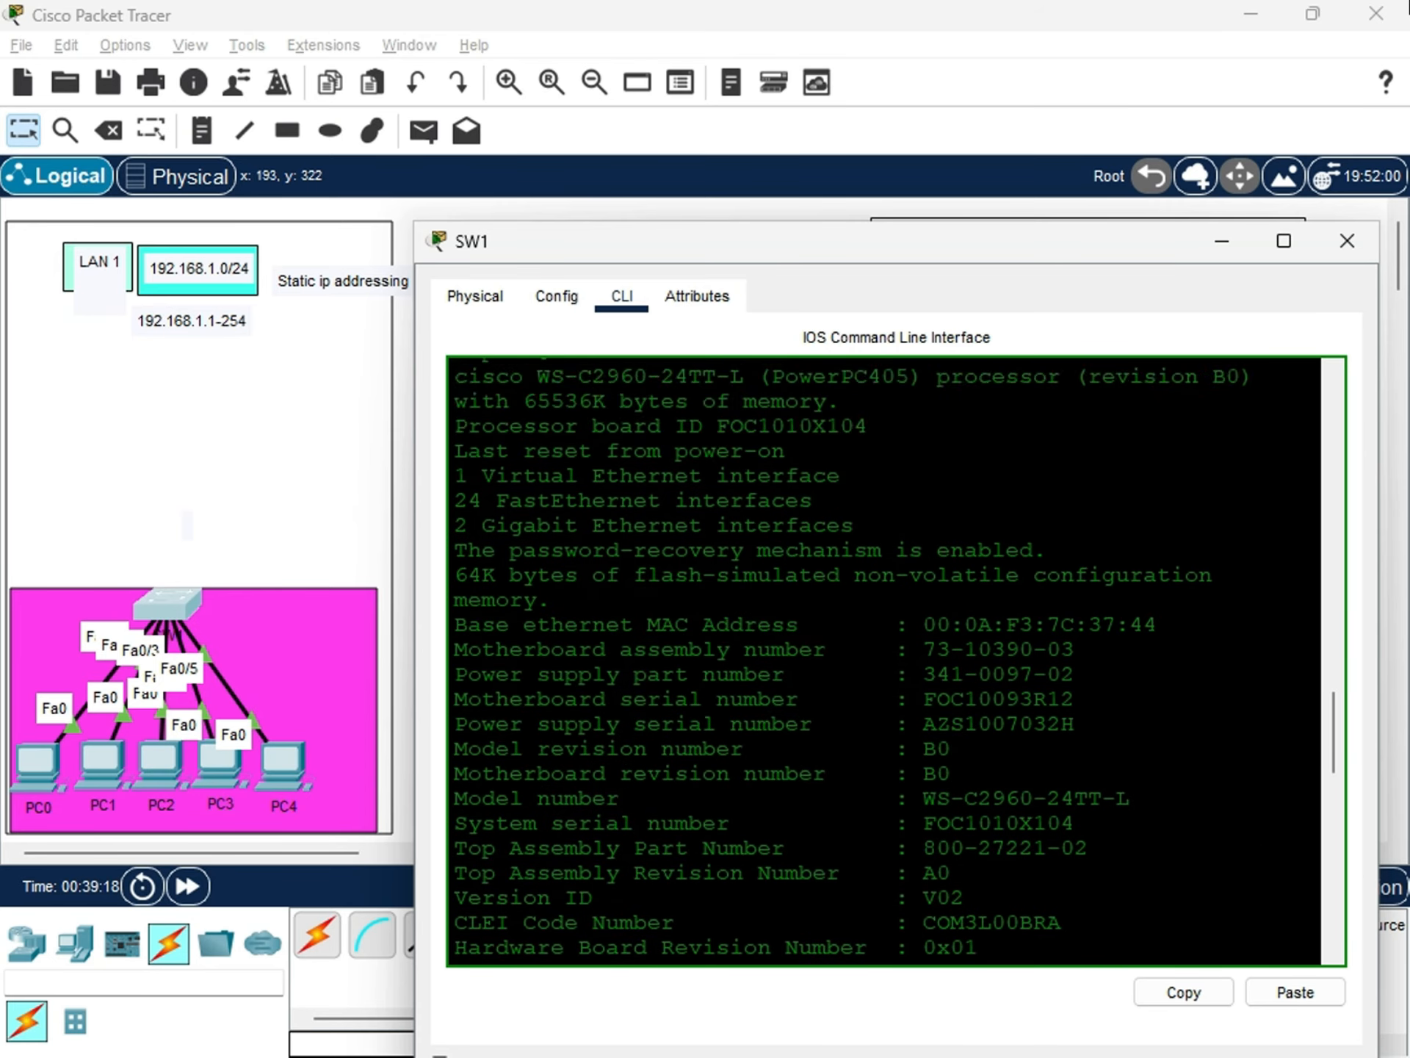
{"action": "scroll", "coordinate": [589, 944], "scroll_direction": "up", "scroll_amount": 7}
{"action": "scroll", "coordinate": [589, 944], "scroll_direction": "down", "scroll_amount": 7}
{"action": "scroll", "coordinate": [589, 944], "scroll_direction": "up", "scroll_amount": 10}
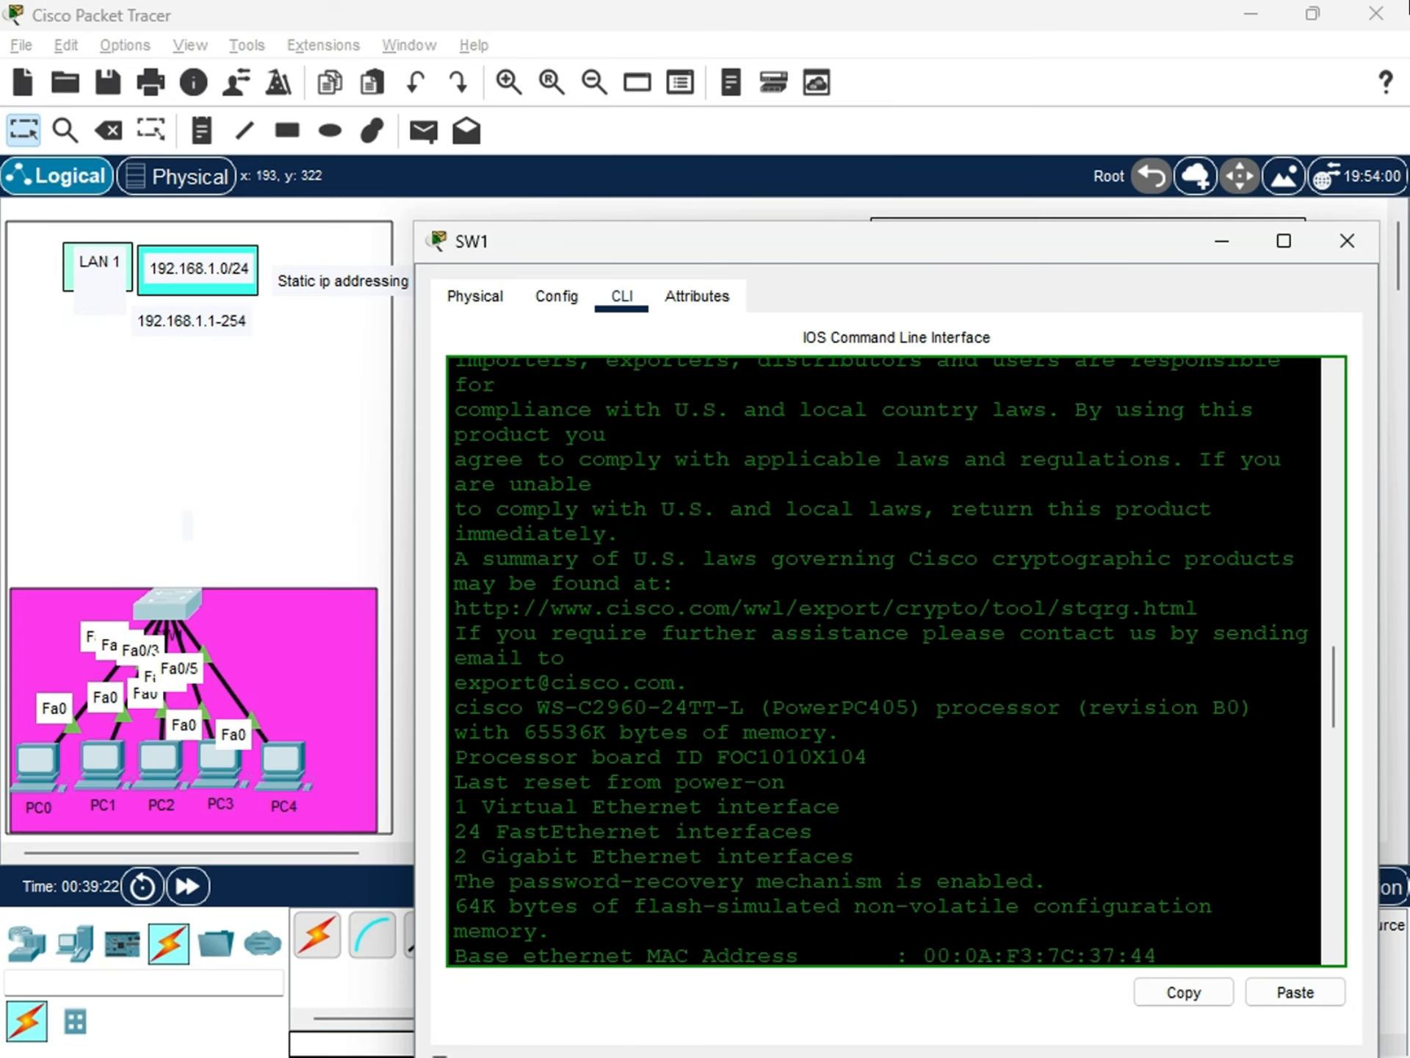
{"action": "scroll", "coordinate": [884, 661], "scroll_direction": "up", "scroll_amount": 5}
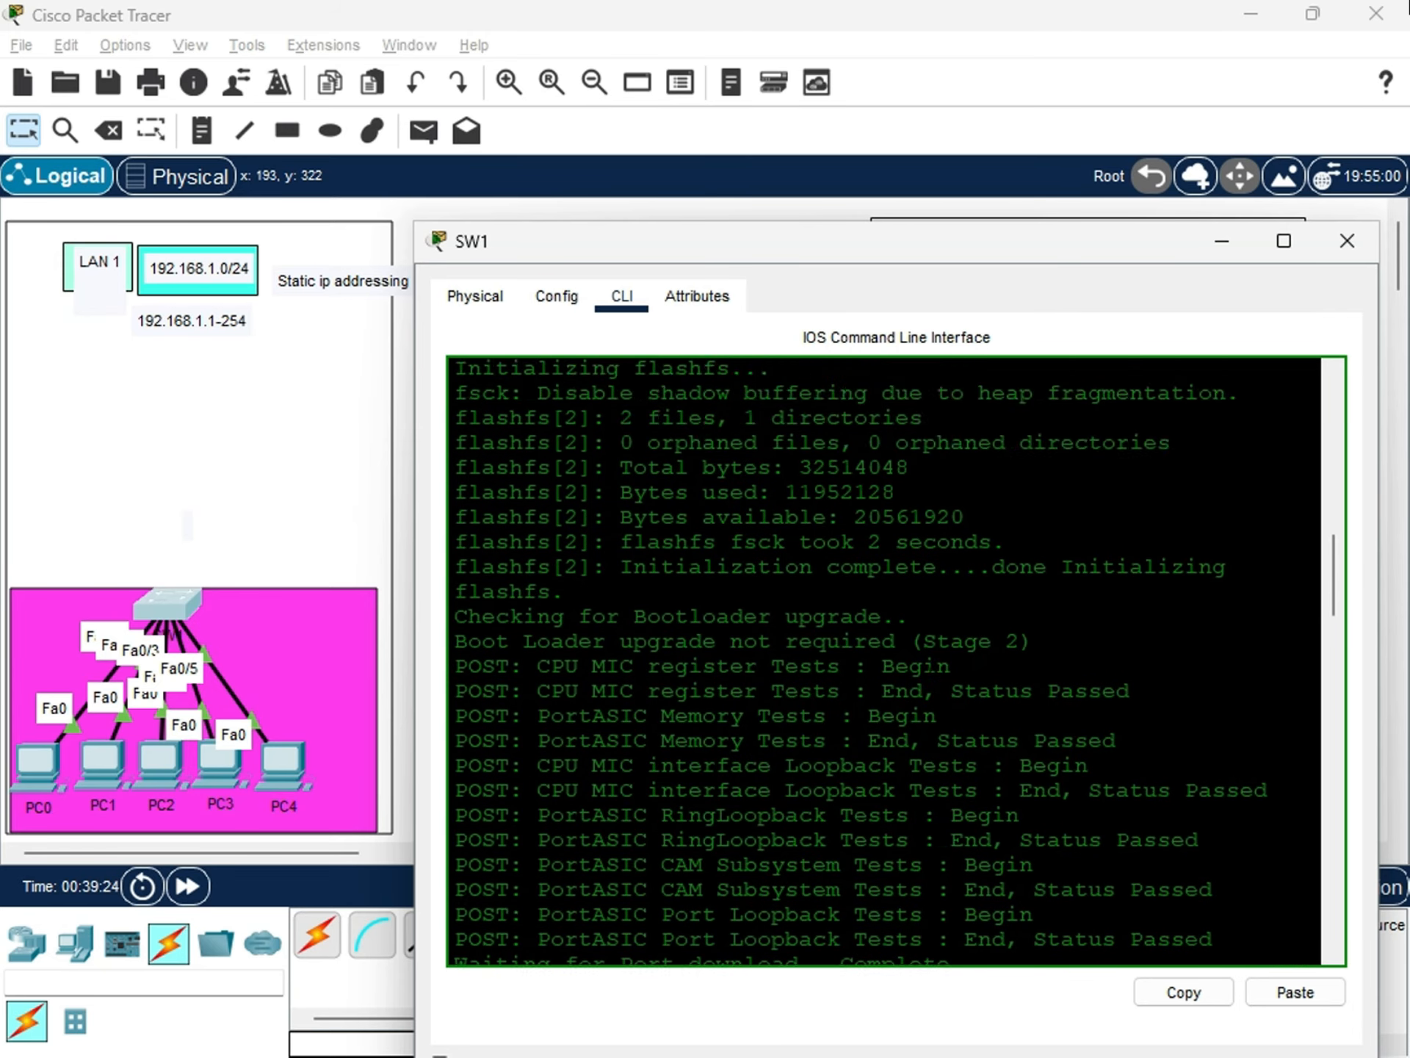
{"action": "scroll", "coordinate": [883, 661], "scroll_direction": "down", "scroll_amount": 12}
{"action": "scroll", "coordinate": [927, 674], "scroll_direction": "down", "scroll_amount": 10}
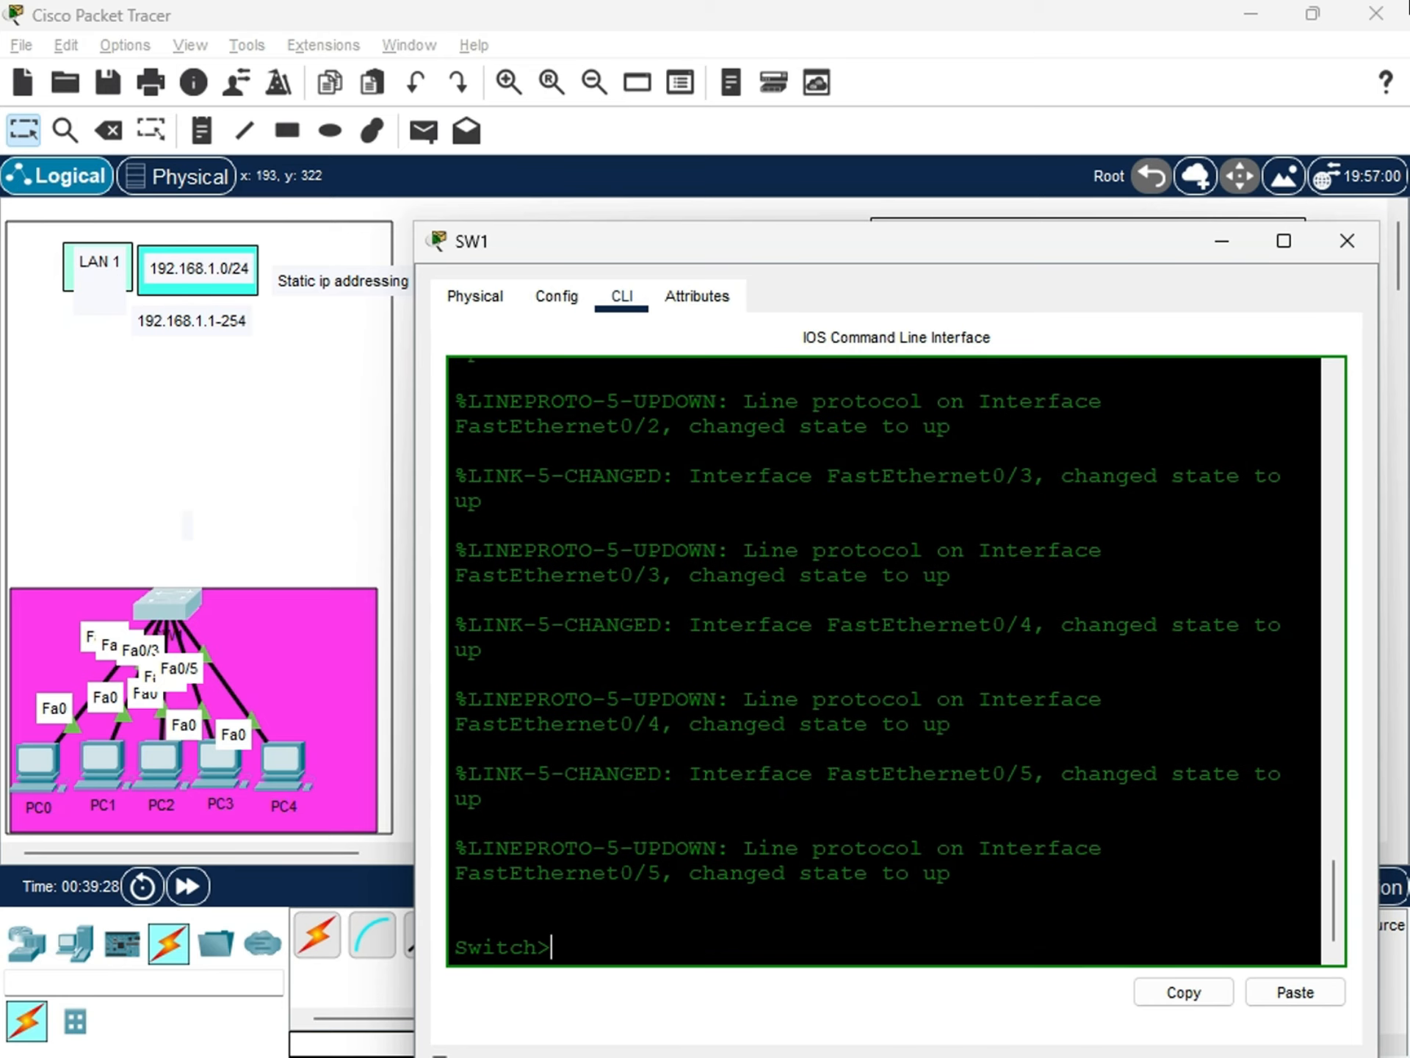
{"action": "left_click_drag", "start_coordinate": [575, 944], "coordinate": [409, 946]}
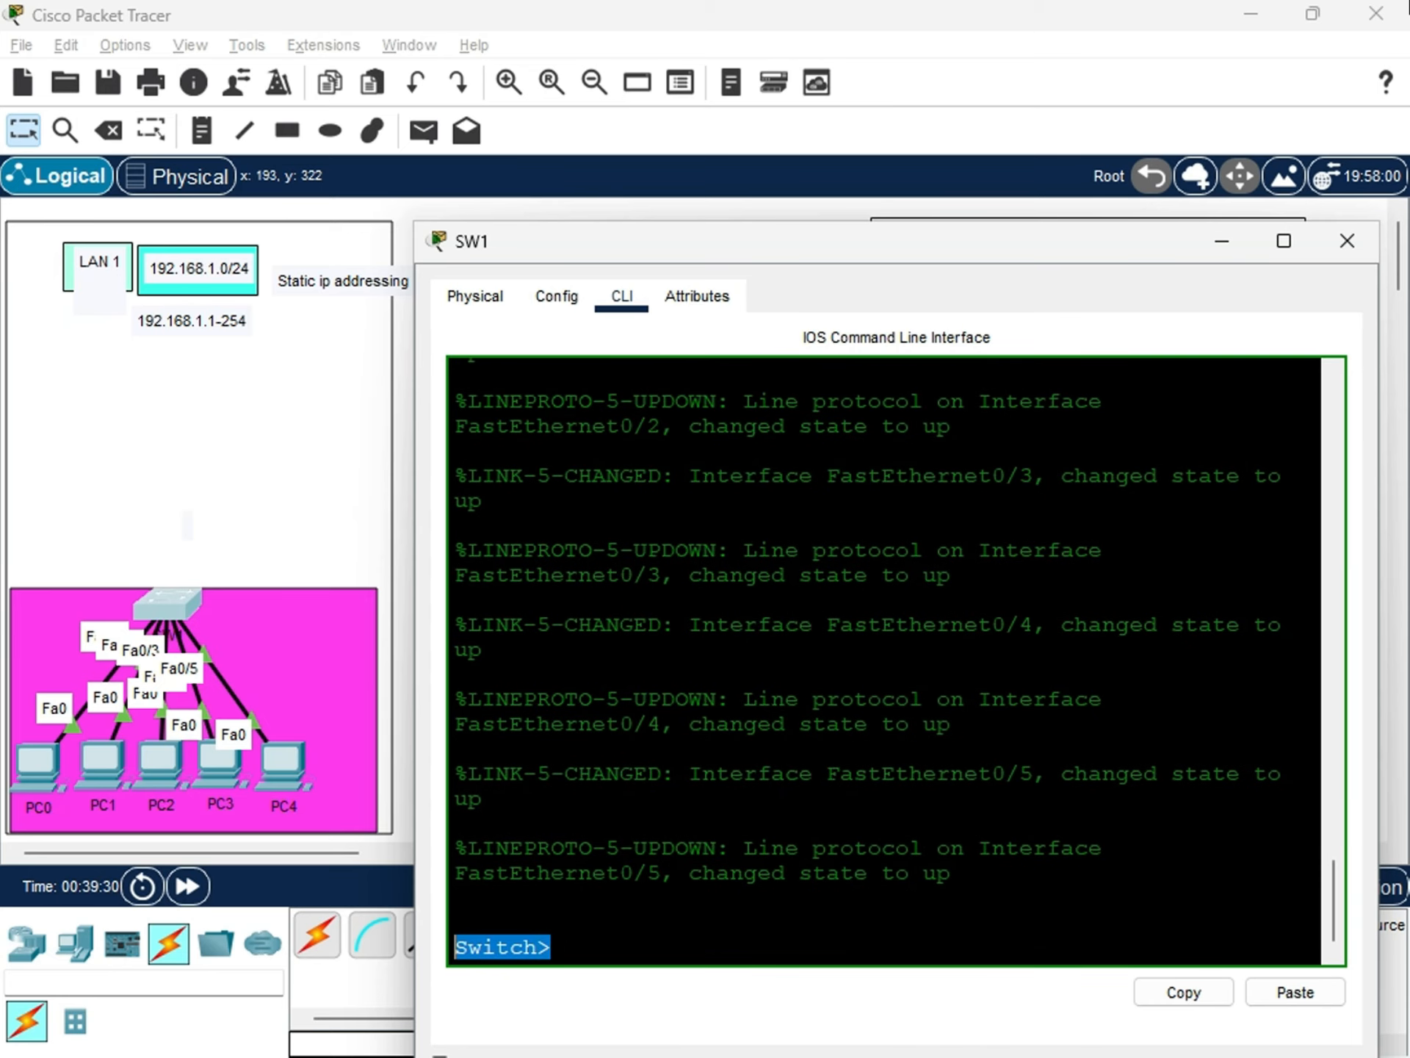
{"action": "left_click", "coordinate": [558, 944]}
{"action": "left_click_drag", "start_coordinate": [583, 946], "coordinate": [452, 946]}
{"action": "left_click", "coordinate": [561, 947]}
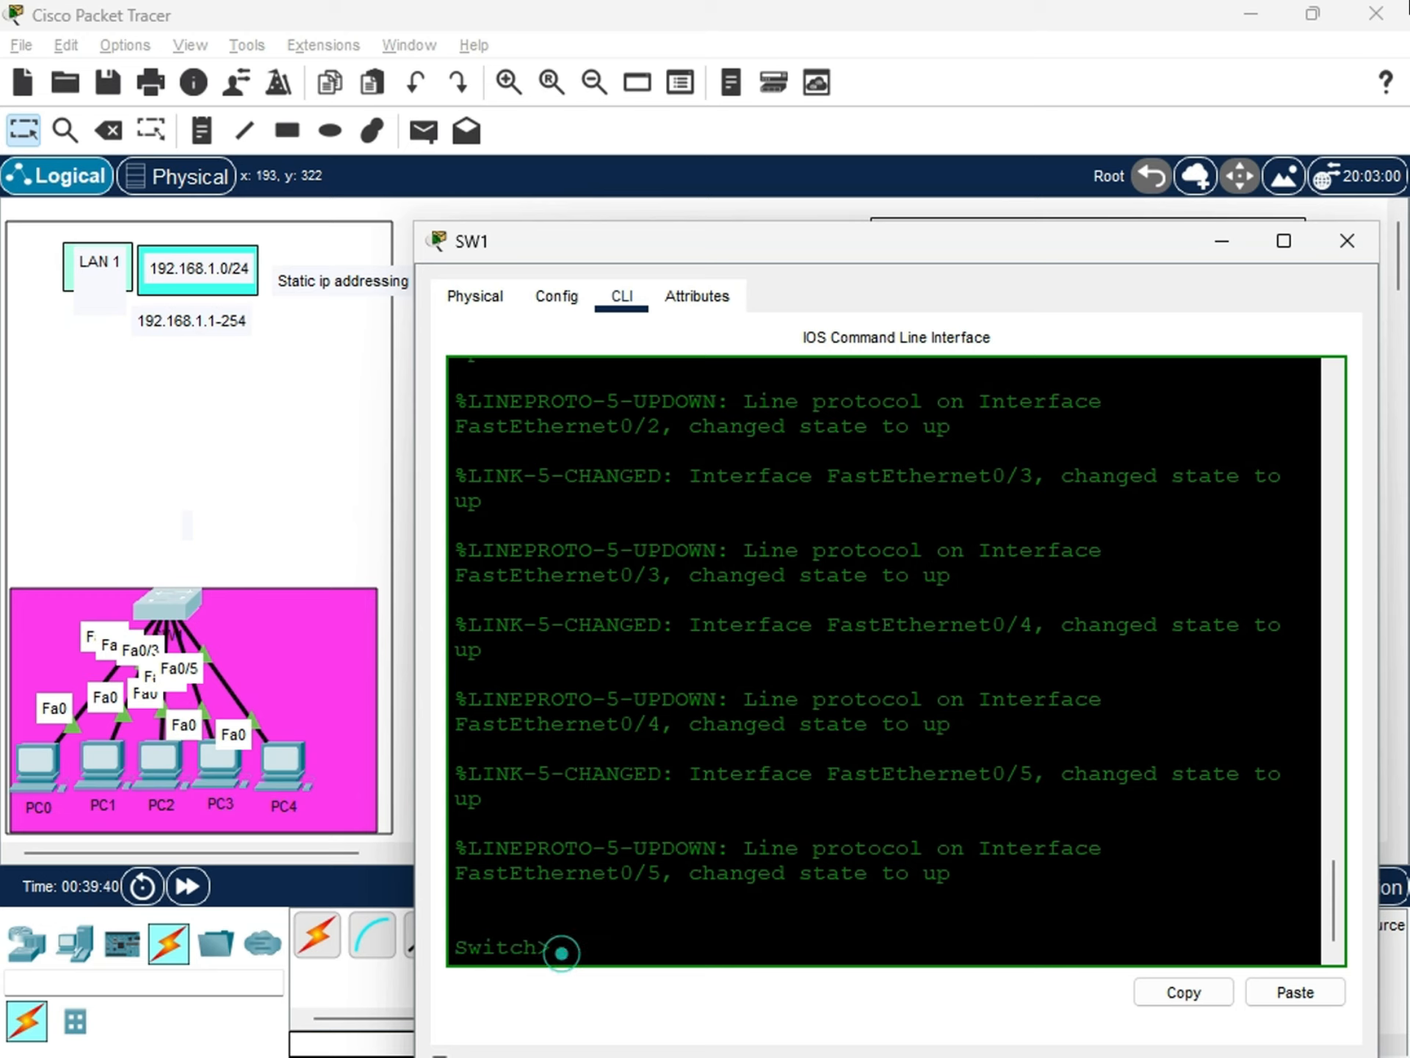
{"action": "left_click_drag", "start_coordinate": [887, 251], "coordinate": [890, 212]}
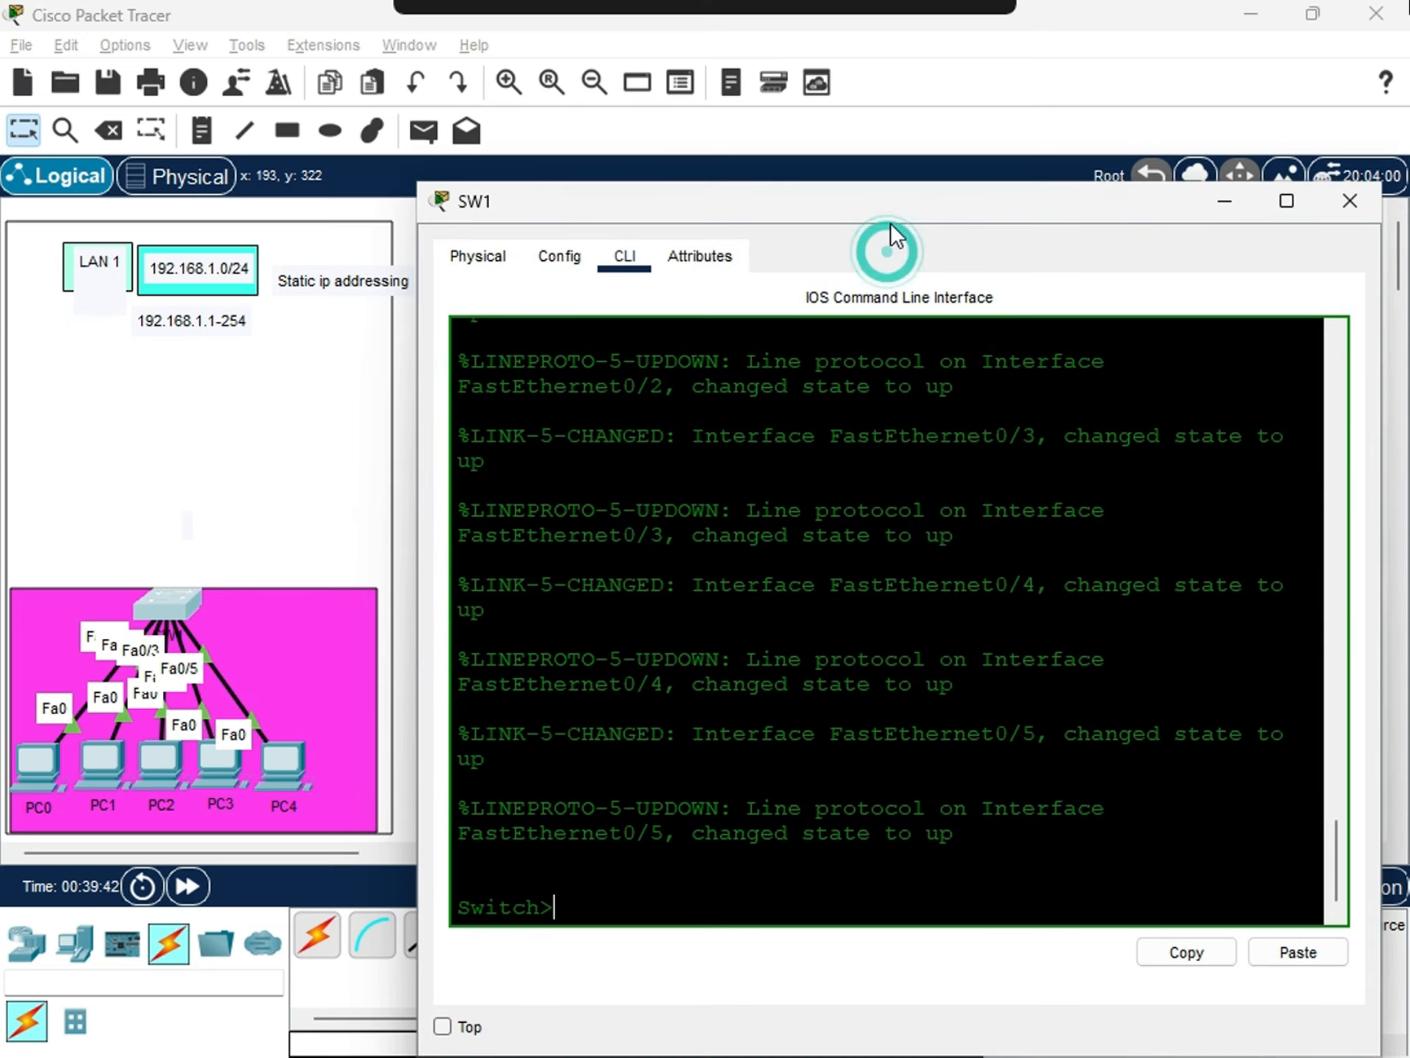
{"action": "double_click", "coordinate": [570, 908]}
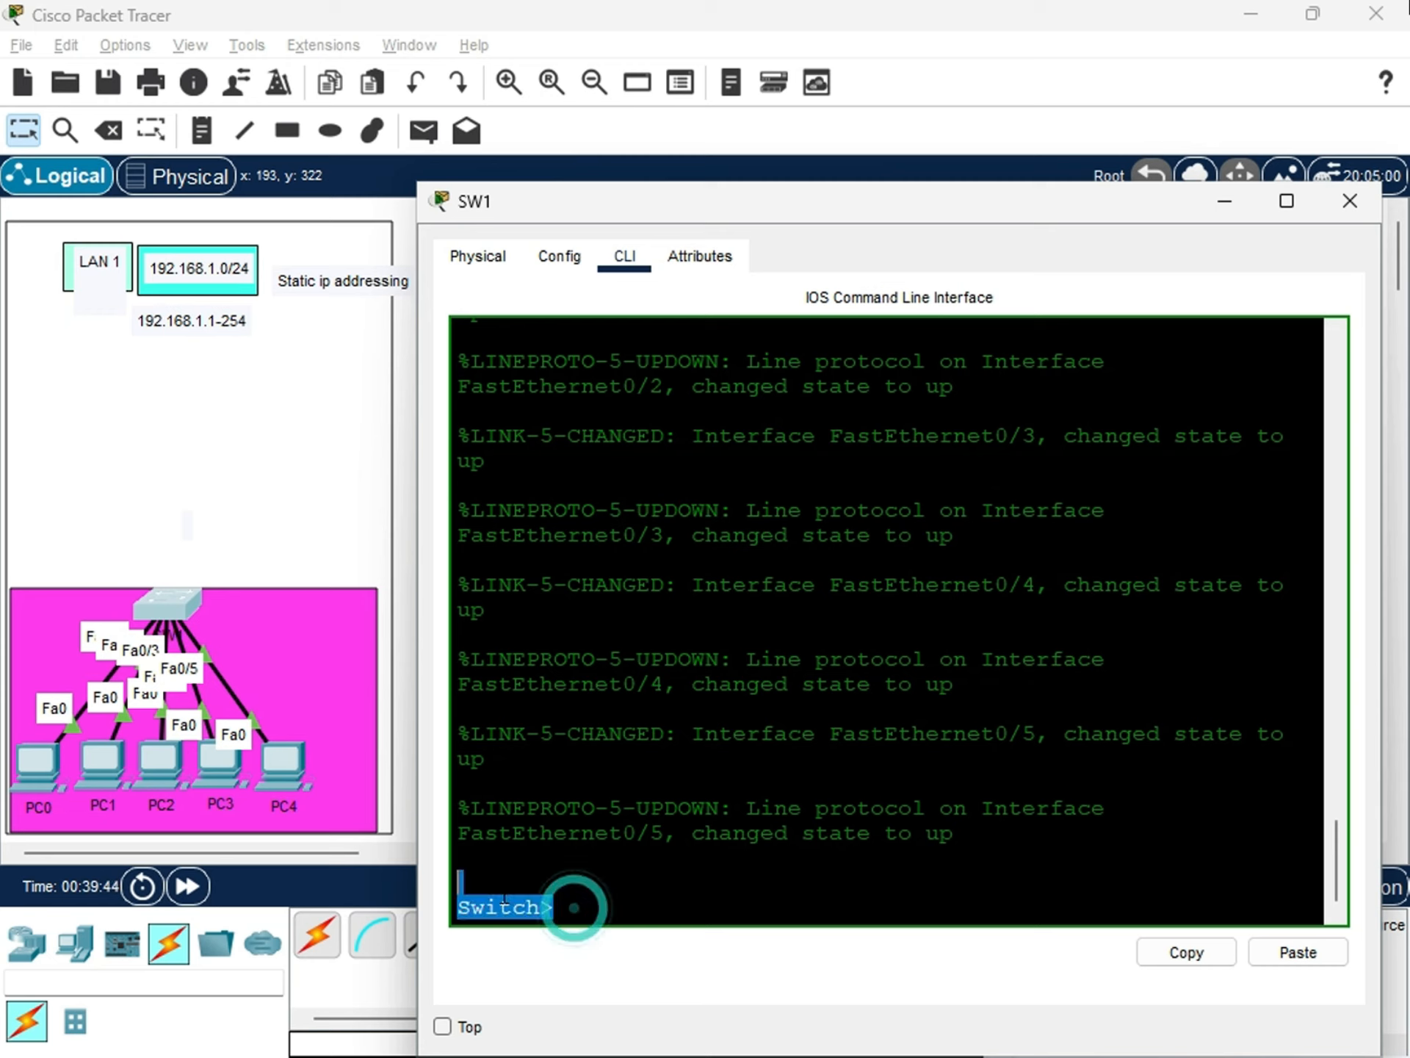
{"action": "left_click", "coordinate": [567, 898]}
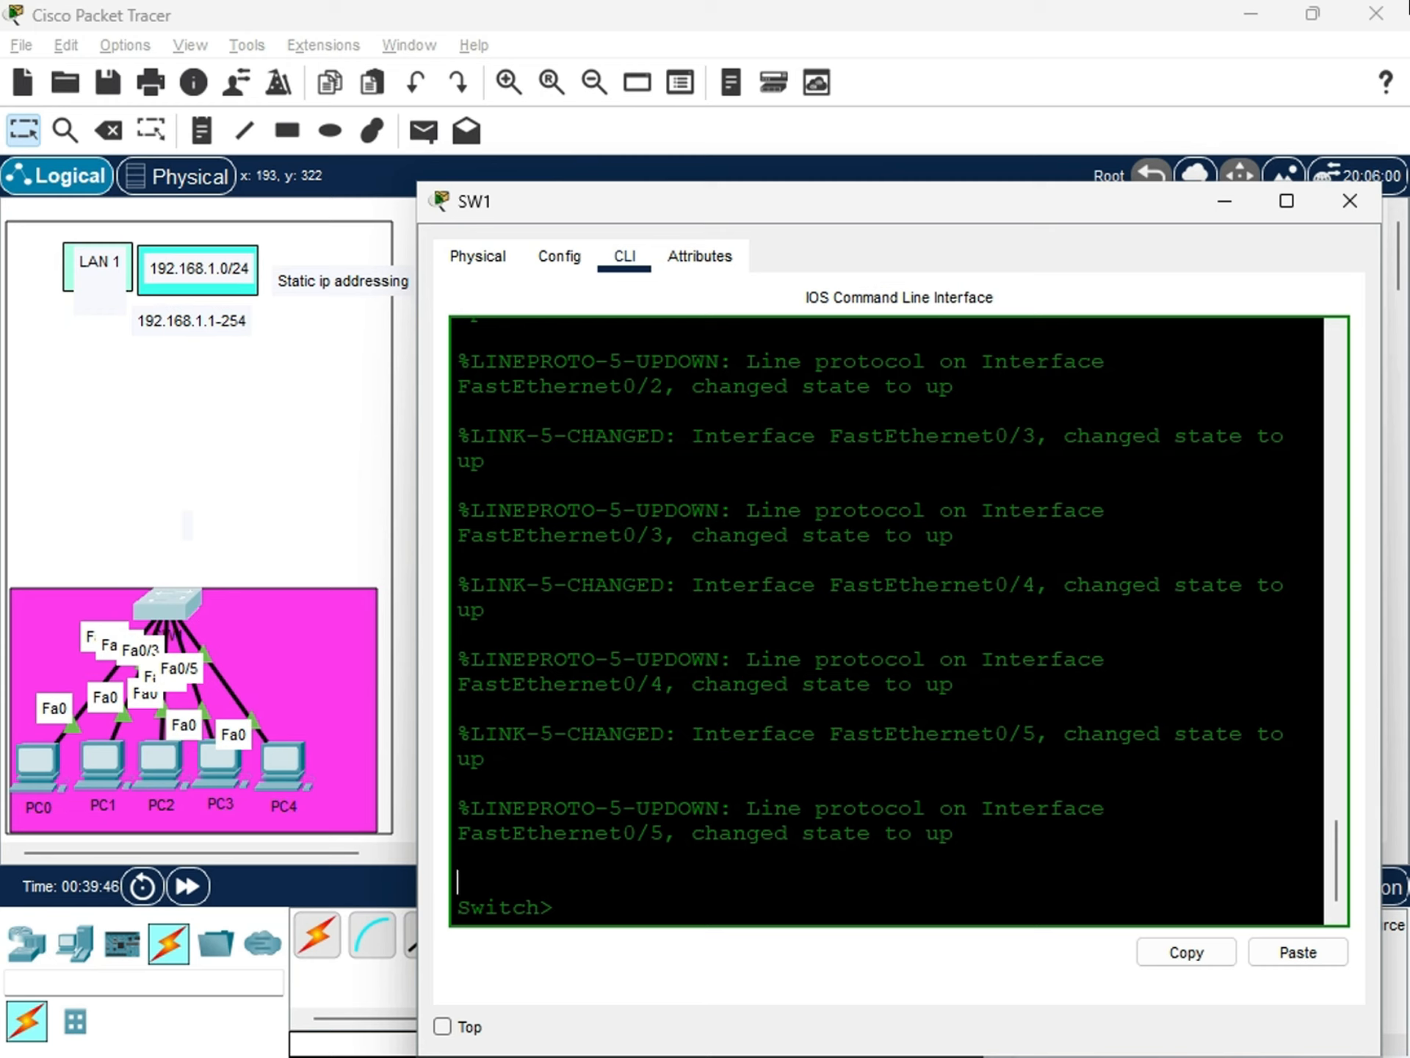
{"action": "double_click", "coordinate": [558, 908]}
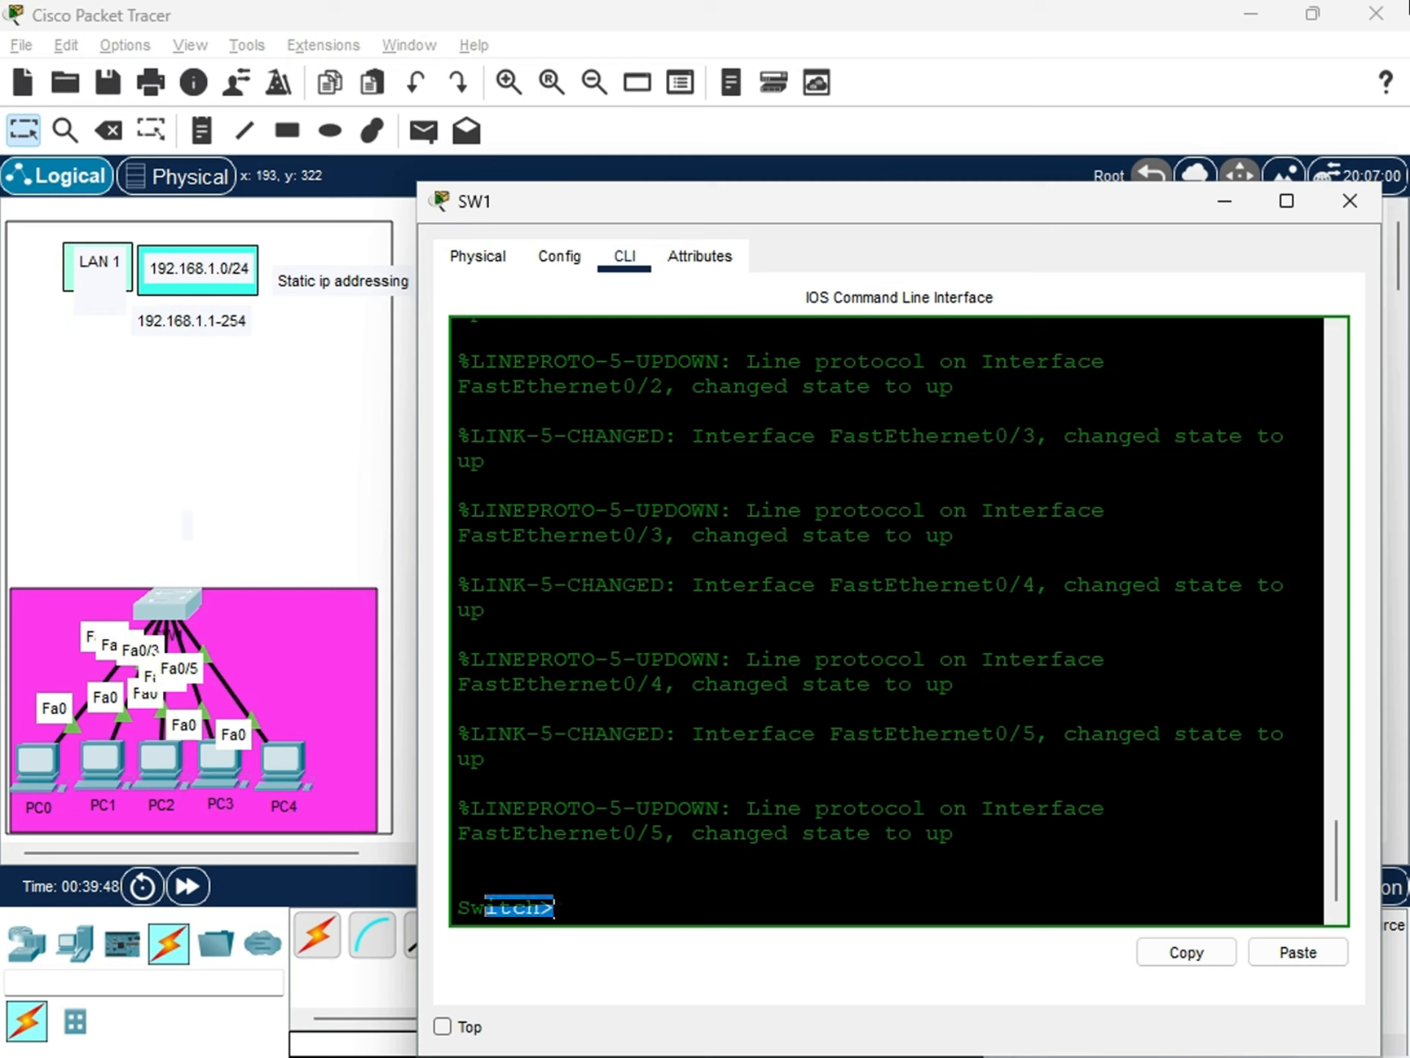
{"action": "left_click", "coordinate": [561, 905]}
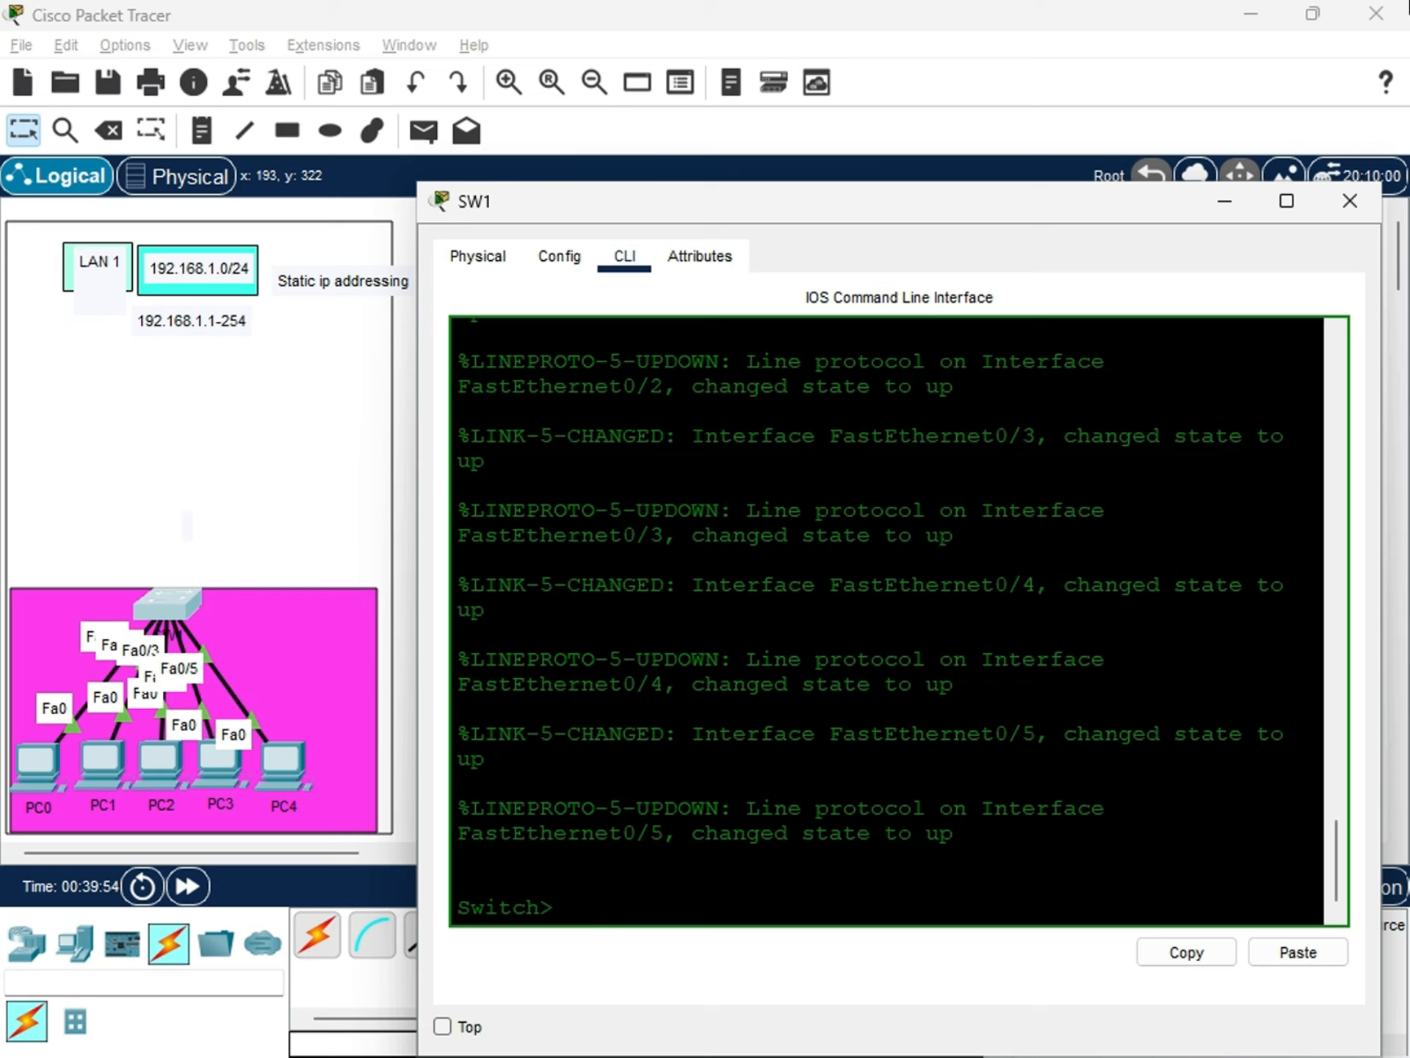
{"action": "left_click_drag", "start_coordinate": [554, 907], "coordinate": [442, 911]}
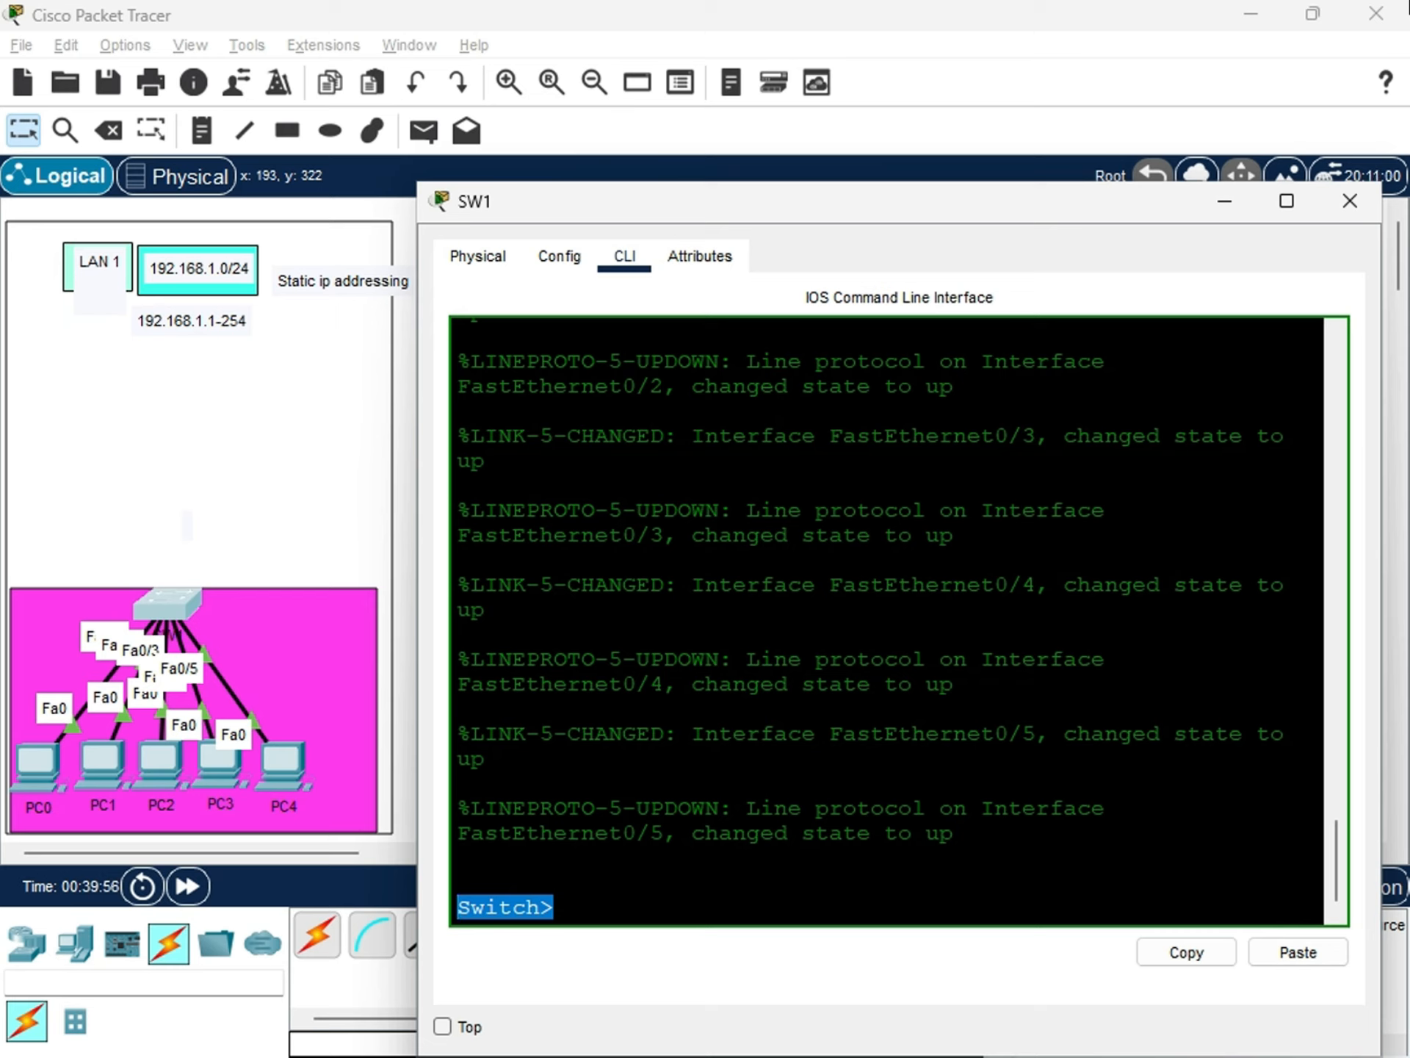
{"action": "left_click", "coordinate": [569, 911]}
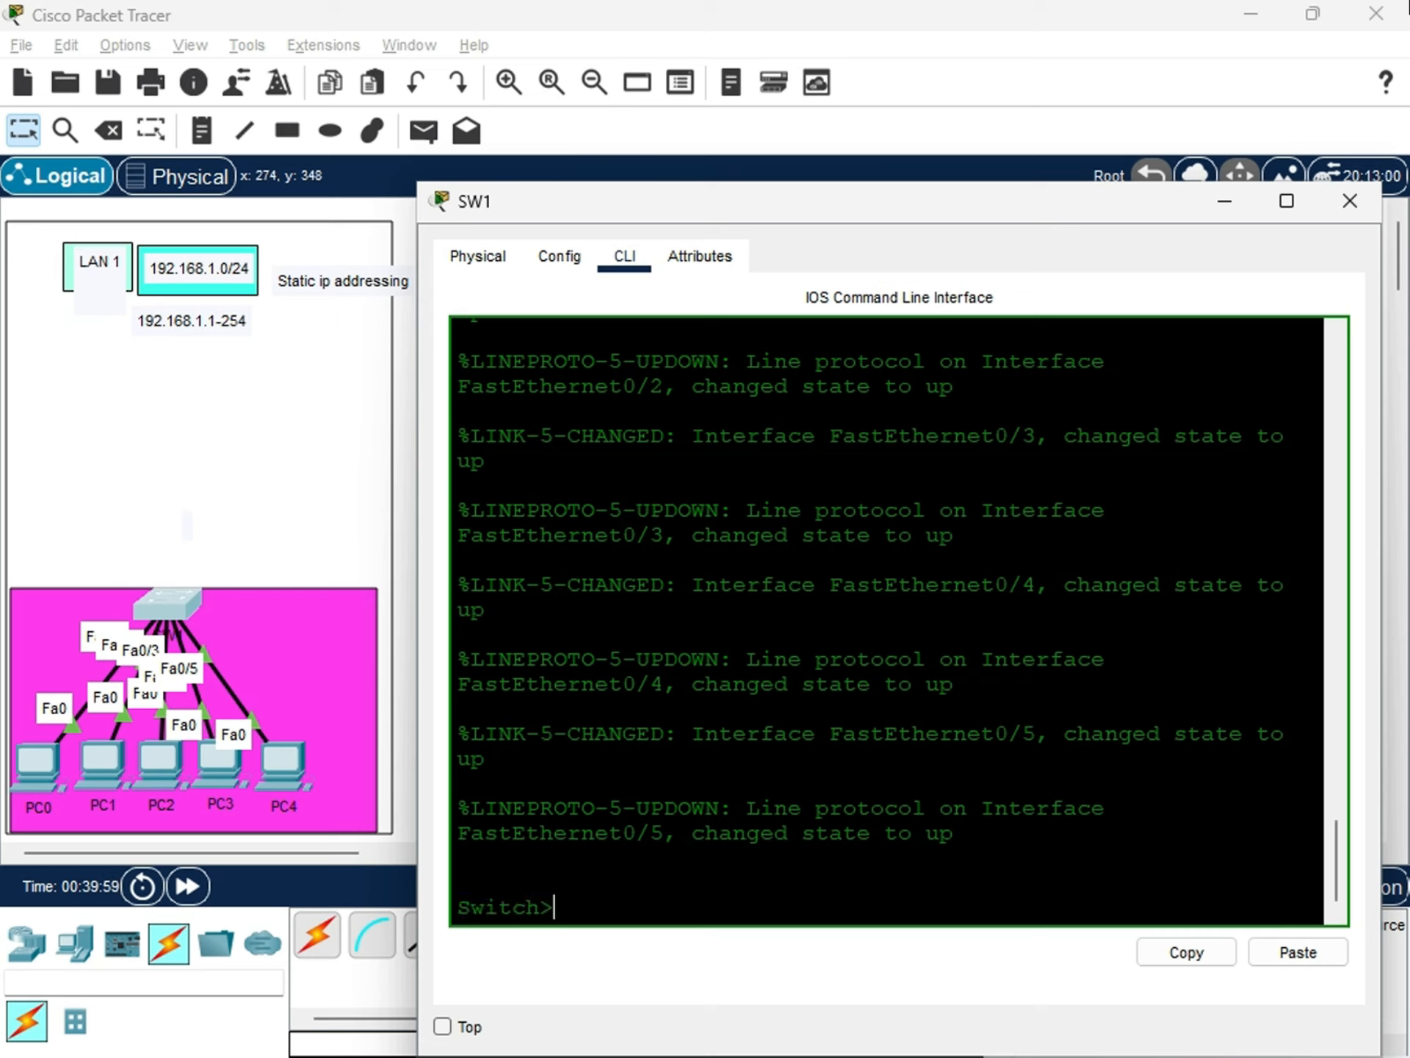
{"action": "left_click", "coordinate": [592, 897]}
{"action": "left_click_drag", "start_coordinate": [579, 913], "coordinate": [486, 911]}
{"action": "left_click", "coordinate": [622, 920]}
{"action": "left_click_drag", "start_coordinate": [573, 903], "coordinate": [500, 907]}
{"action": "left_click", "coordinate": [654, 849]}
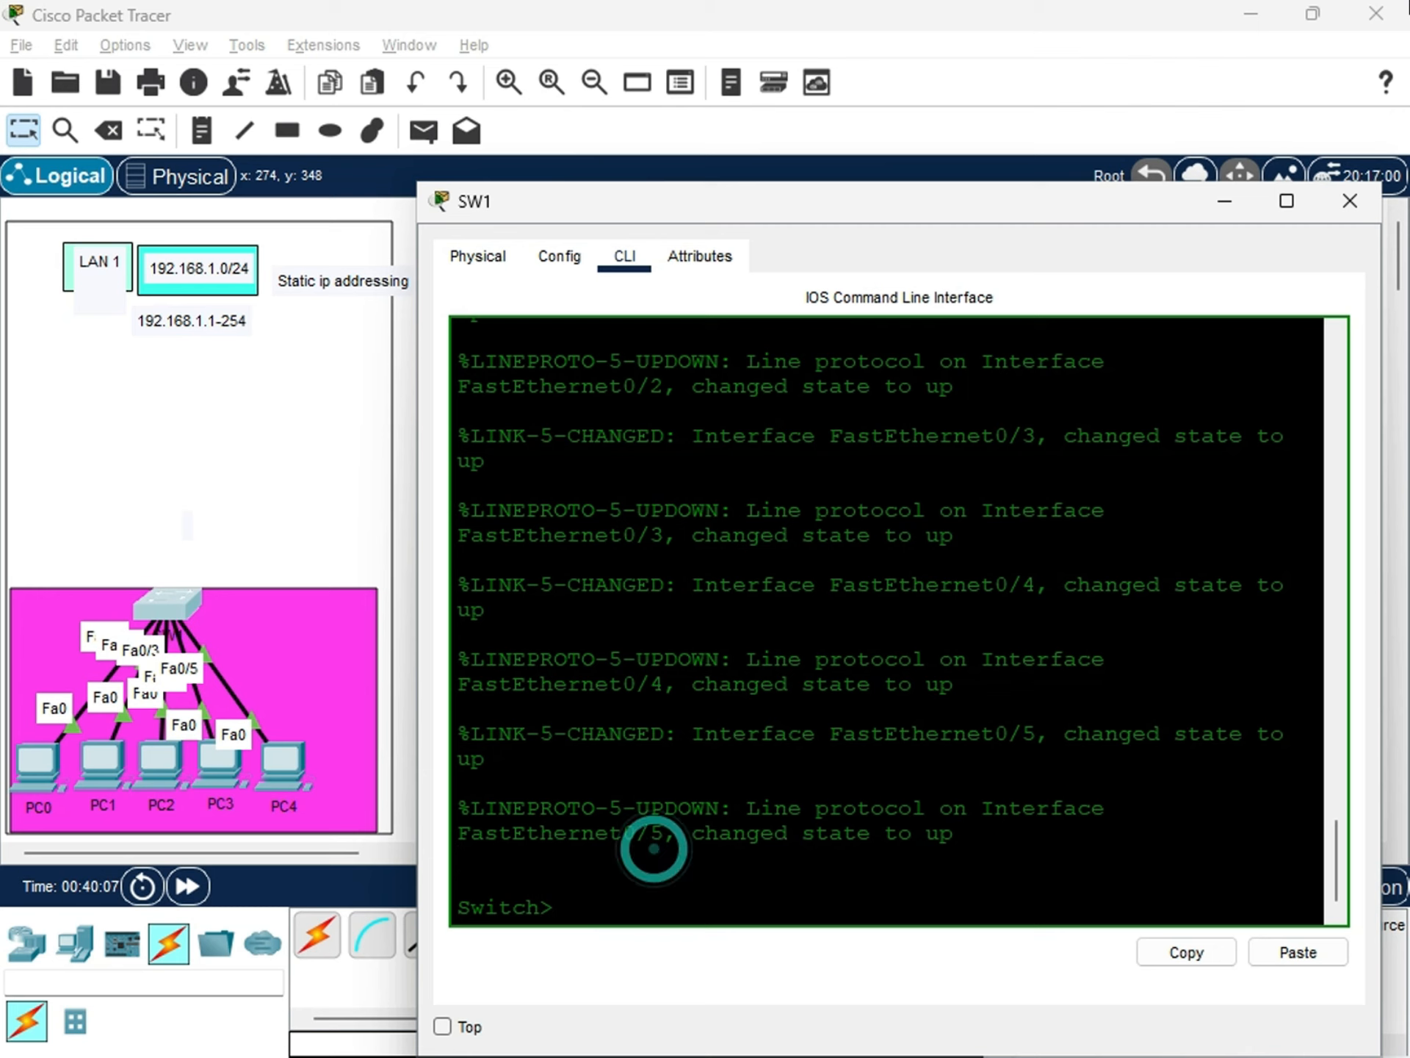
Examine the link and line-protocol messages for the FastEthernet interfaces above SW1's prompt.
{"action": "left_click_drag", "start_coordinate": [1029, 830], "coordinate": [543, 335]}
{"action": "scroll", "coordinate": [559, 367], "scroll_direction": "up", "scroll_amount": 5}
{"action": "scroll", "coordinate": [785, 686], "scroll_direction": "down", "scroll_amount": 6}
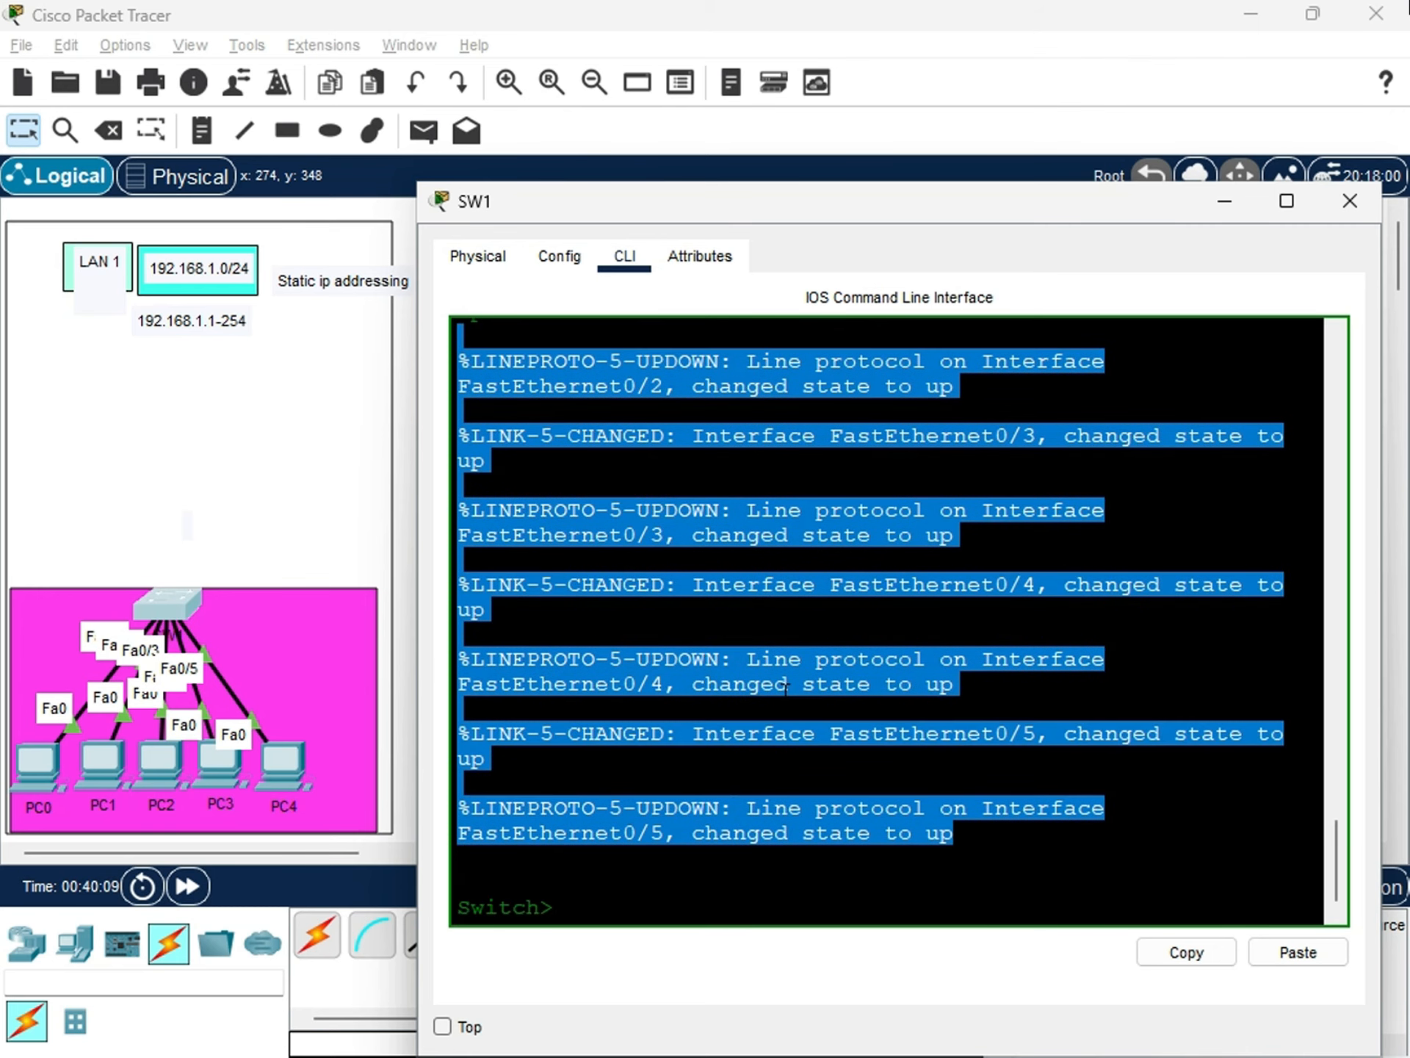
{"action": "left_click", "coordinate": [963, 851]}
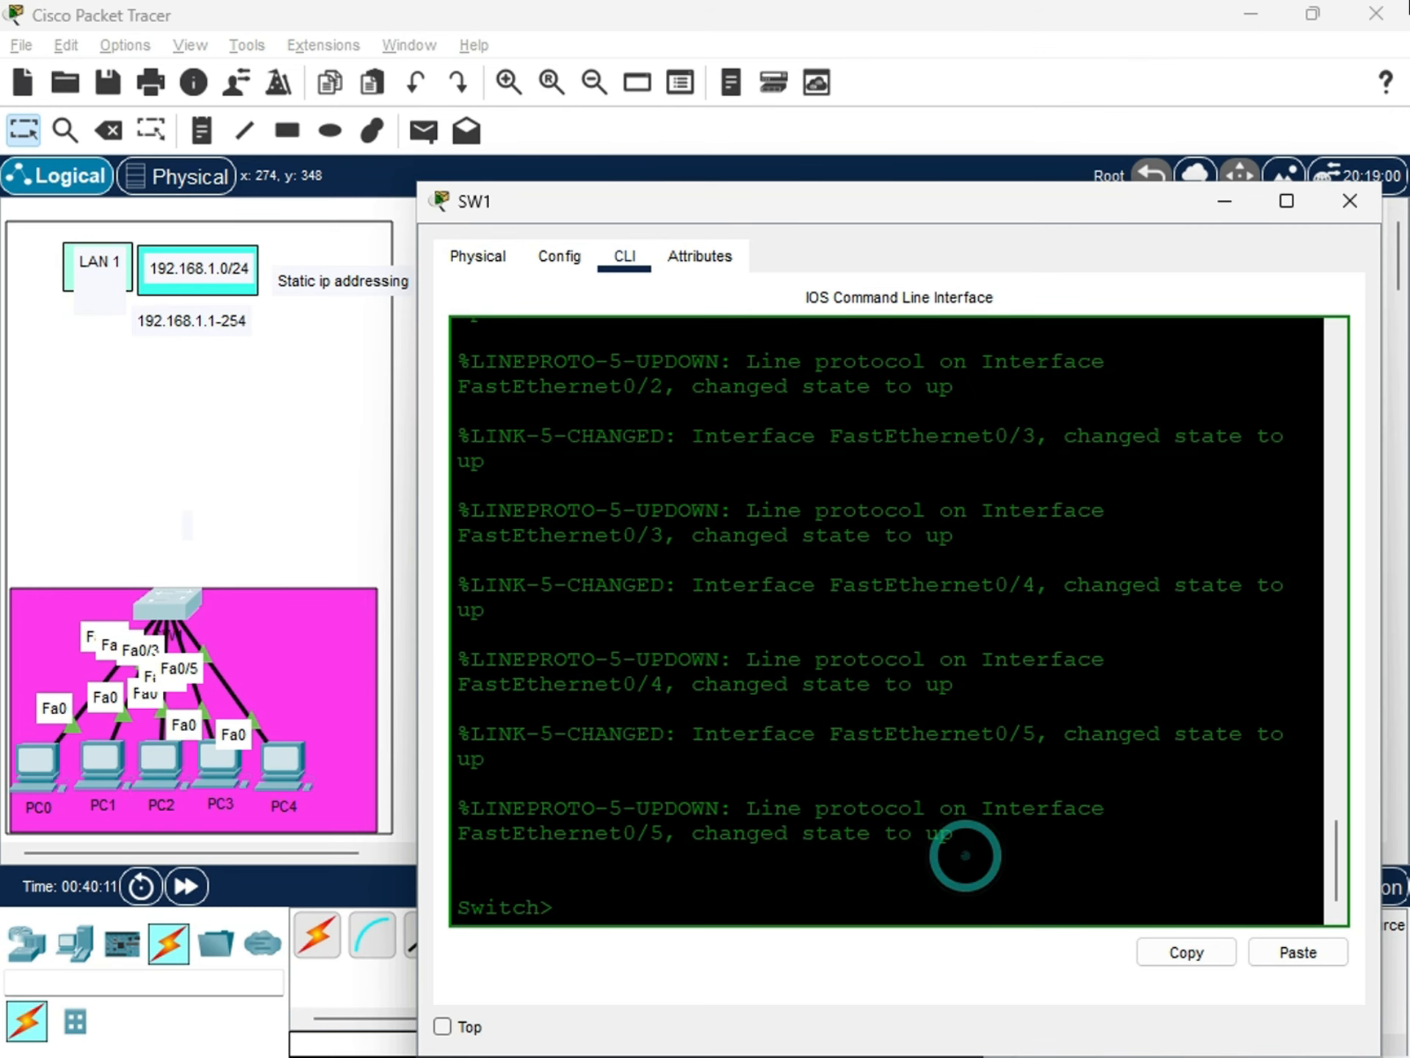
{"action": "left_click_drag", "start_coordinate": [955, 837], "coordinate": [458, 361]}
{"action": "scroll", "coordinate": [457, 361], "scroll_direction": "up", "scroll_amount": 5}
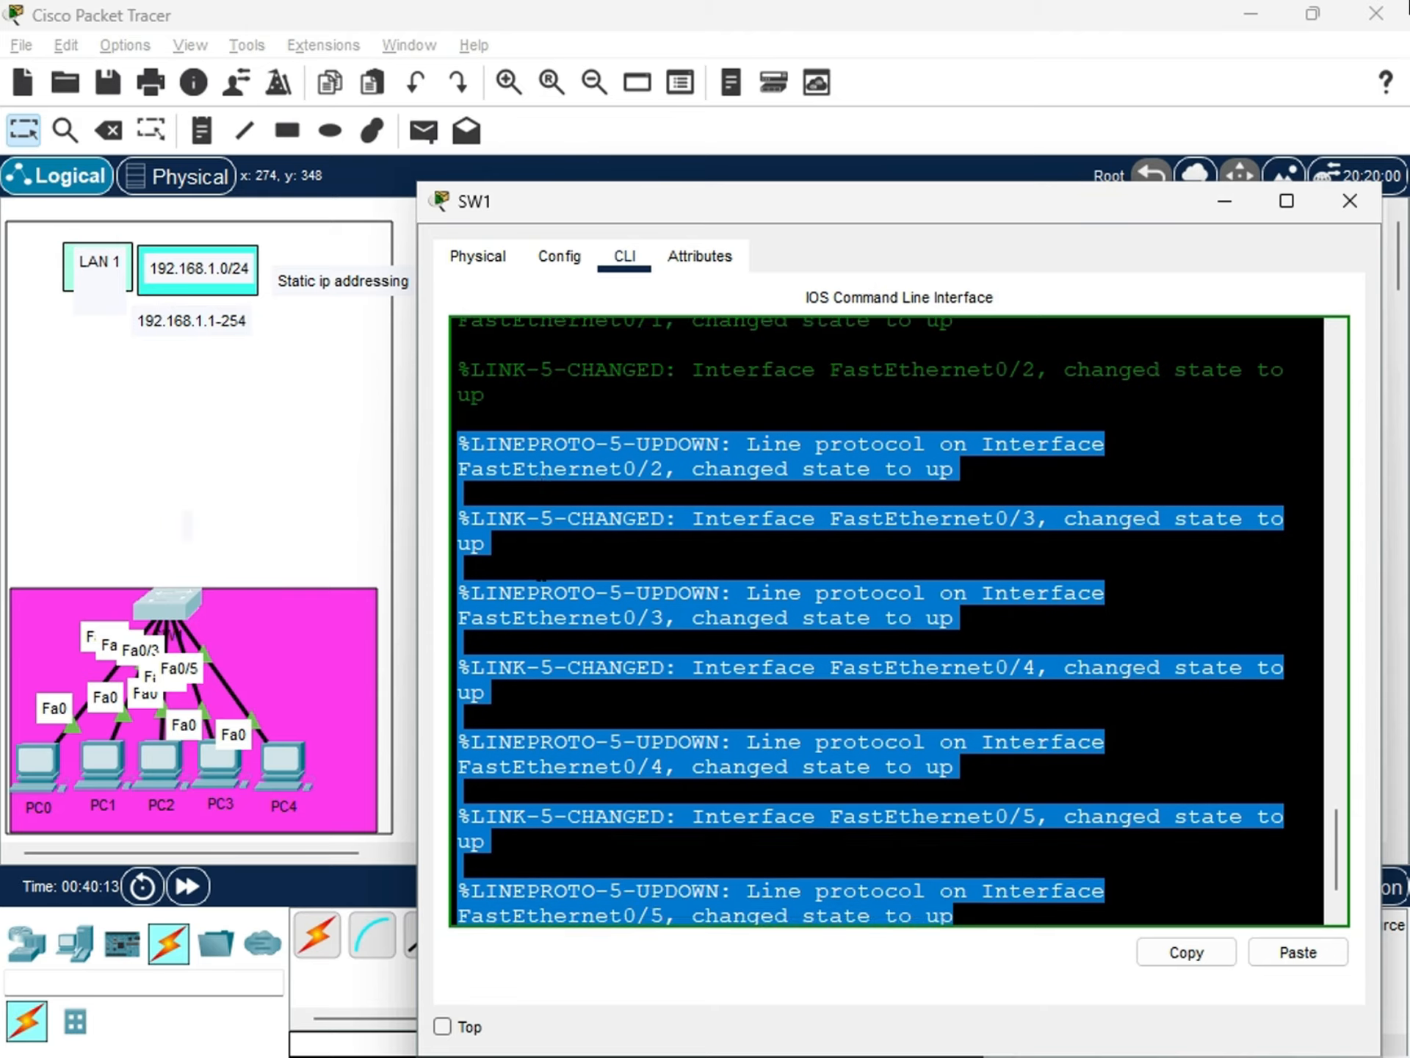
{"action": "scroll", "coordinate": [882, 624], "scroll_direction": "down", "scroll_amount": 5}
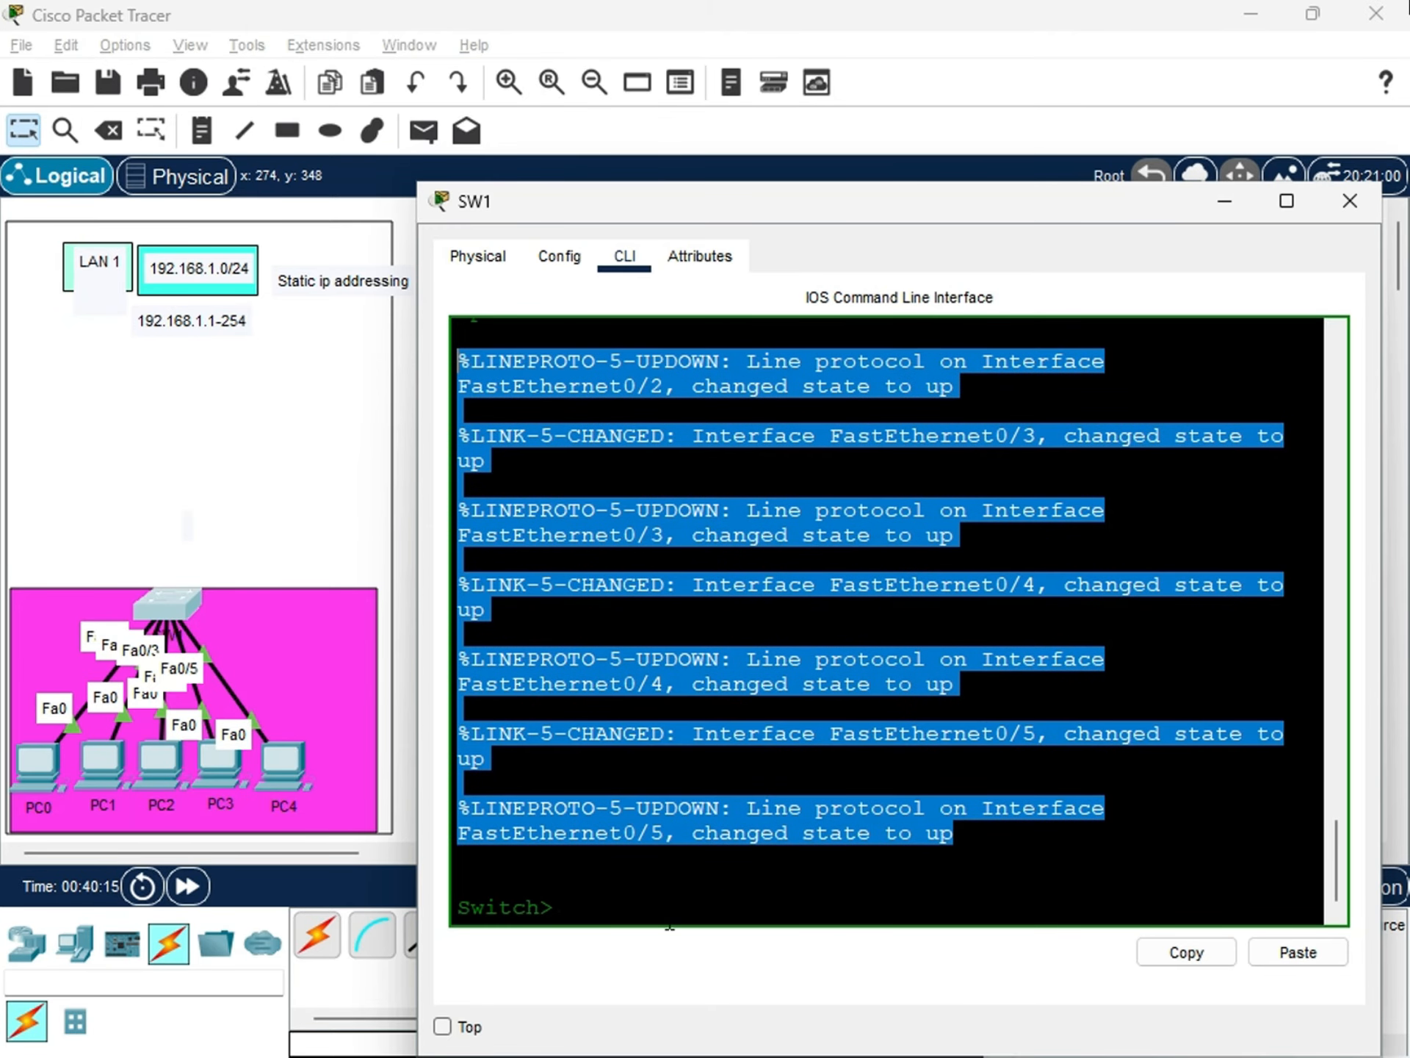
{"action": "left_click", "coordinate": [558, 909]}
{"action": "left_click_drag", "start_coordinate": [955, 834], "coordinate": [470, 361]}
{"action": "scroll", "coordinate": [697, 523], "scroll_direction": "up", "scroll_amount": 2}
{"action": "scroll", "coordinate": [697, 523], "scroll_direction": "down", "scroll_amount": 2}
{"action": "left_click_drag", "start_coordinate": [961, 838], "coordinate": [368, 284]}
{"action": "scroll", "coordinate": [600, 542], "scroll_direction": "up", "scroll_amount": 3}
{"action": "scroll", "coordinate": [658, 801], "scroll_direction": "down", "scroll_amount": 10}
{"action": "left_click", "coordinate": [559, 911]}
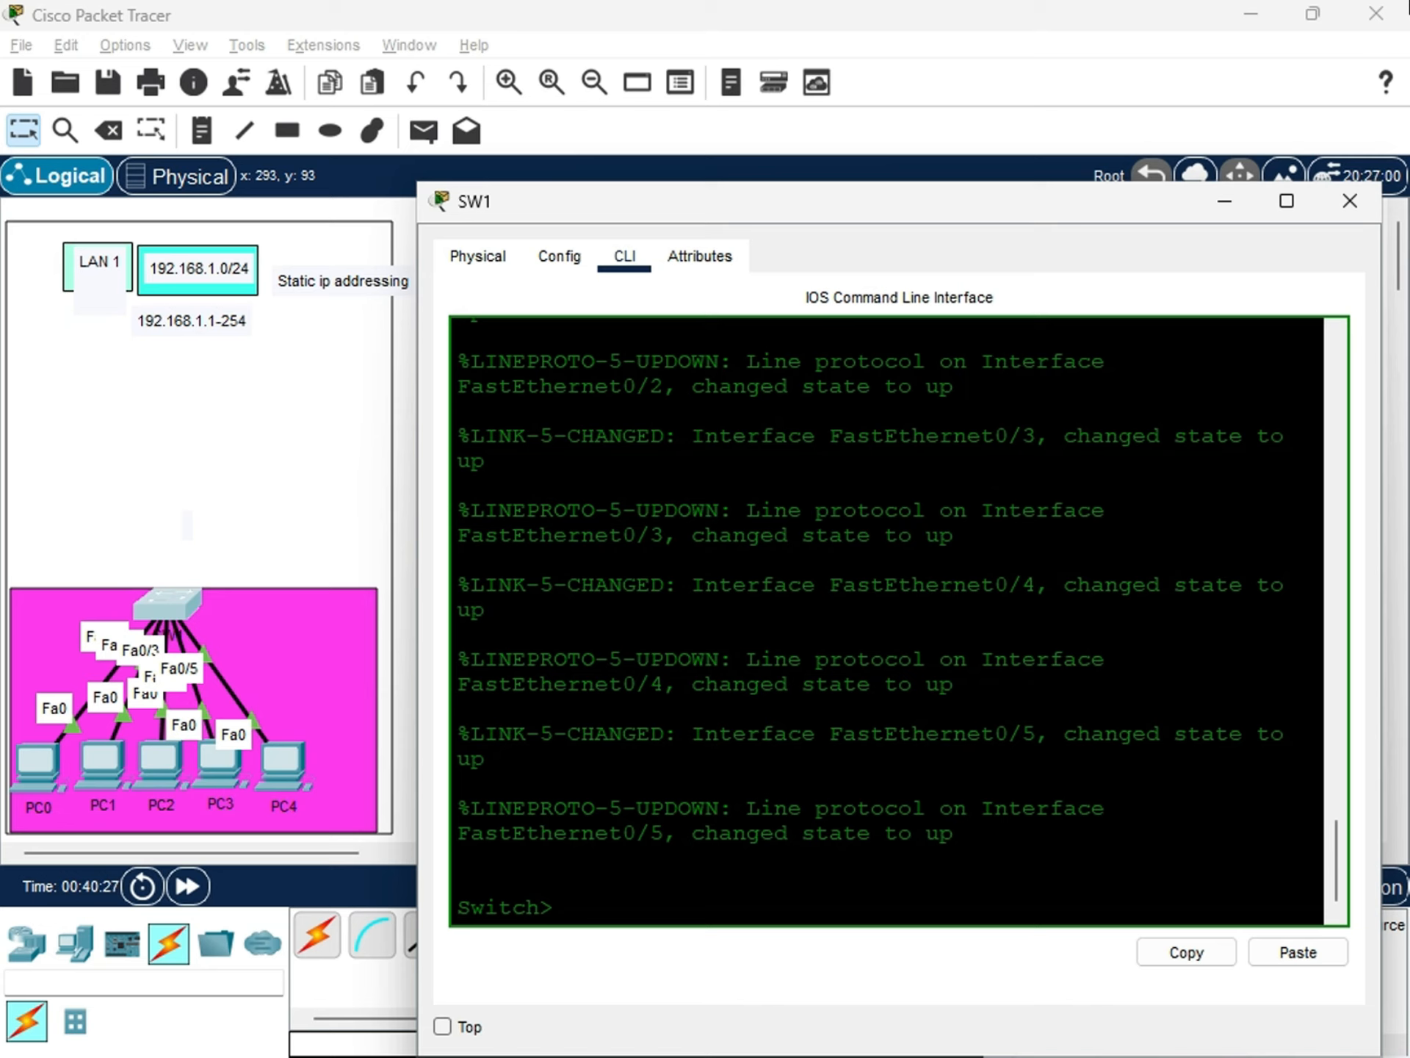
Move the SW1 window higher and reduce its height, keeping the command prompt in view.
{"action": "left_click_drag", "start_coordinate": [849, 204], "coordinate": [795, 79]}
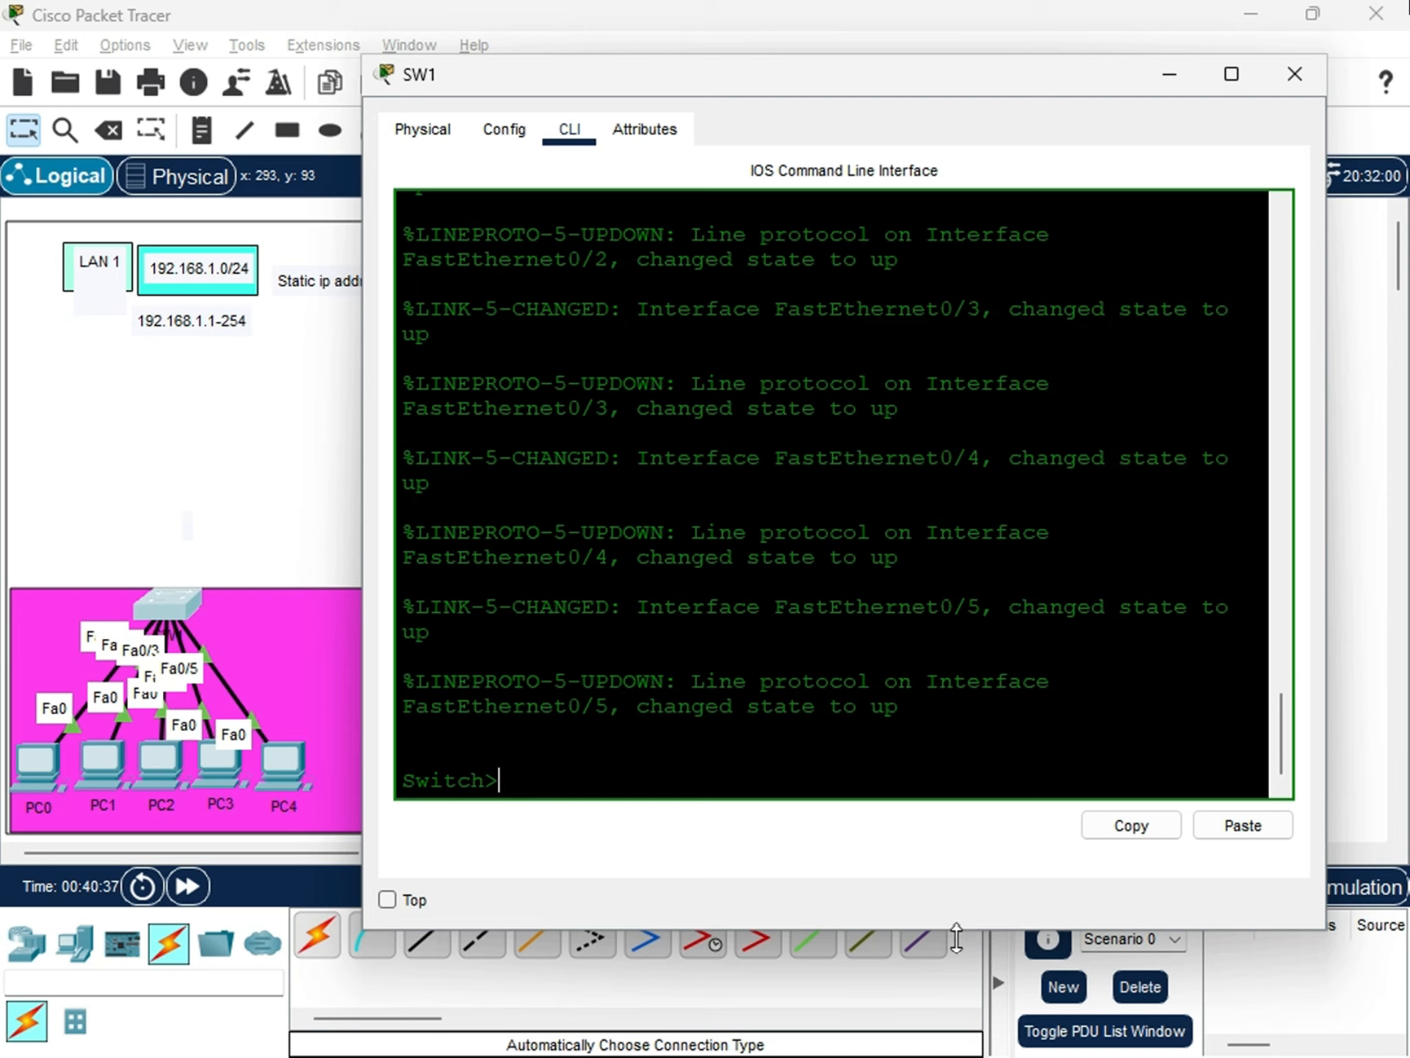
{"action": "left_click_drag", "start_coordinate": [959, 933], "coordinate": [952, 872]}
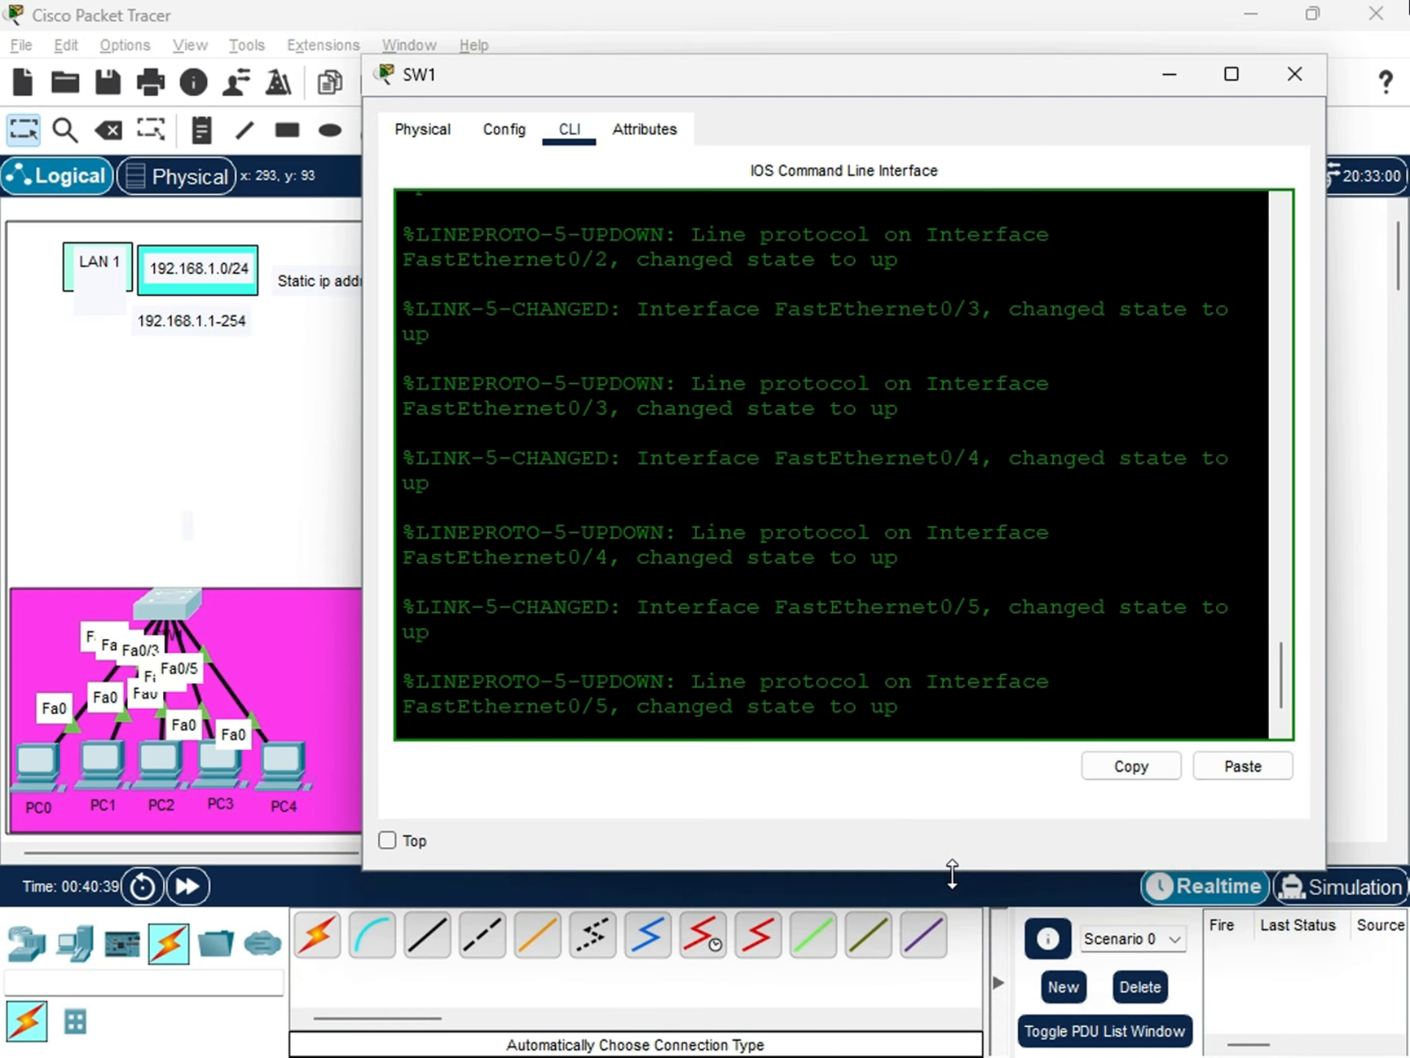
{"action": "left_click", "coordinate": [578, 720]}
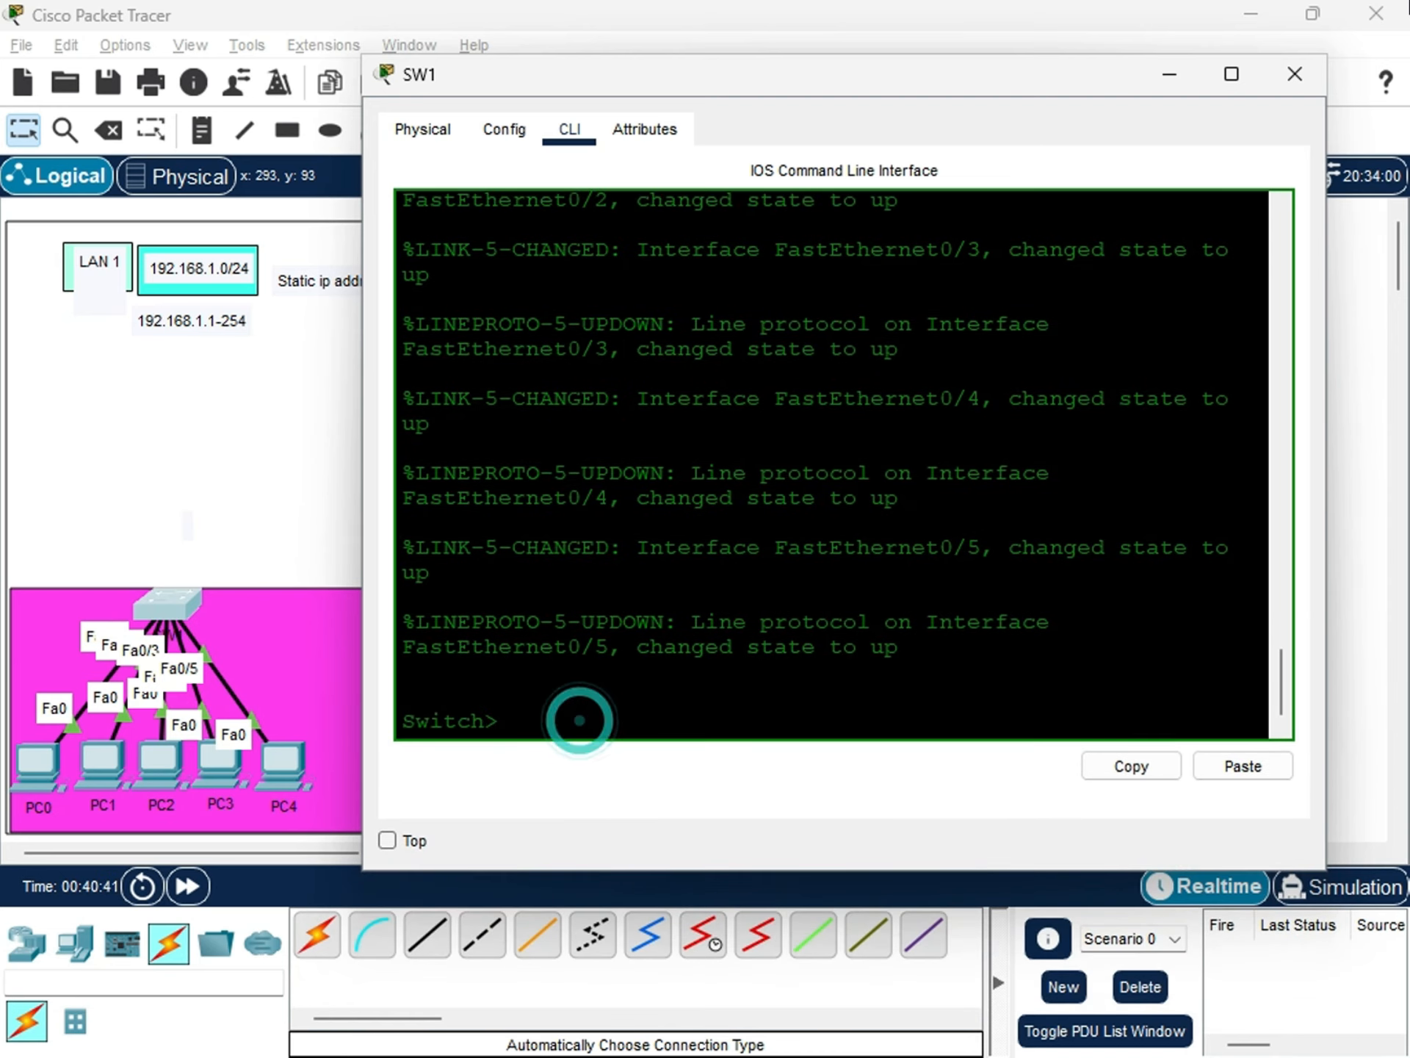
Enter privileged EXEC mode on SW1 with the enable command.
{"action": "left_click_drag", "start_coordinate": [406, 701], "coordinate": [510, 712]}
{"action": "left_click", "coordinate": [484, 721]}
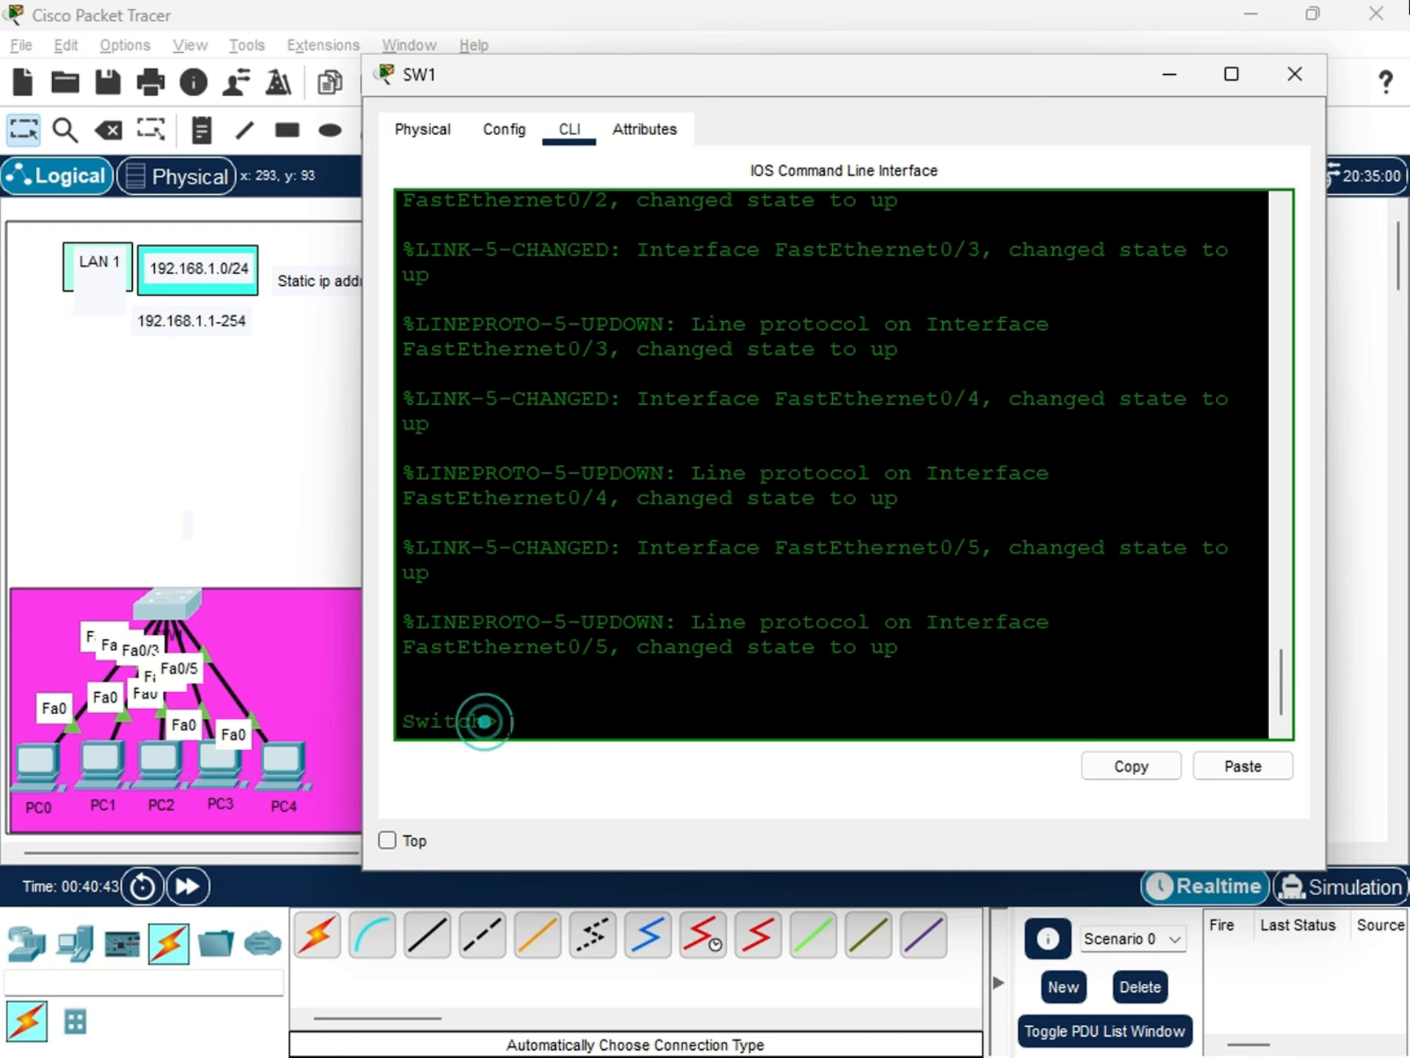
{"action": "left_click", "coordinate": [507, 725]}
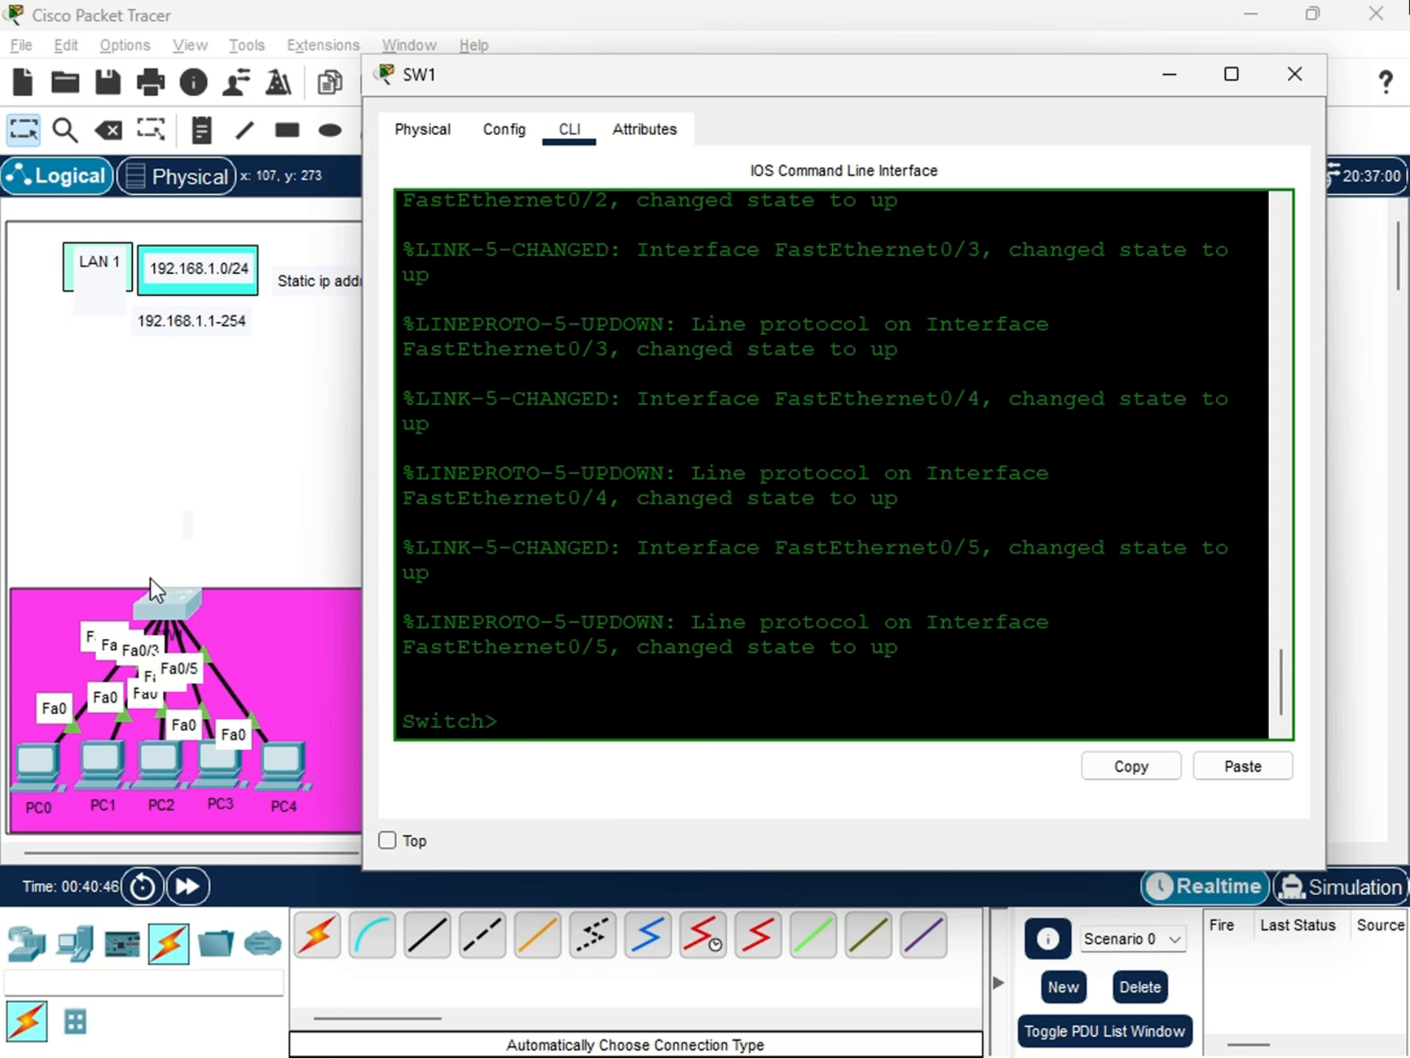
{"action": "left_click_drag", "start_coordinate": [508, 722], "coordinate": [371, 724]}
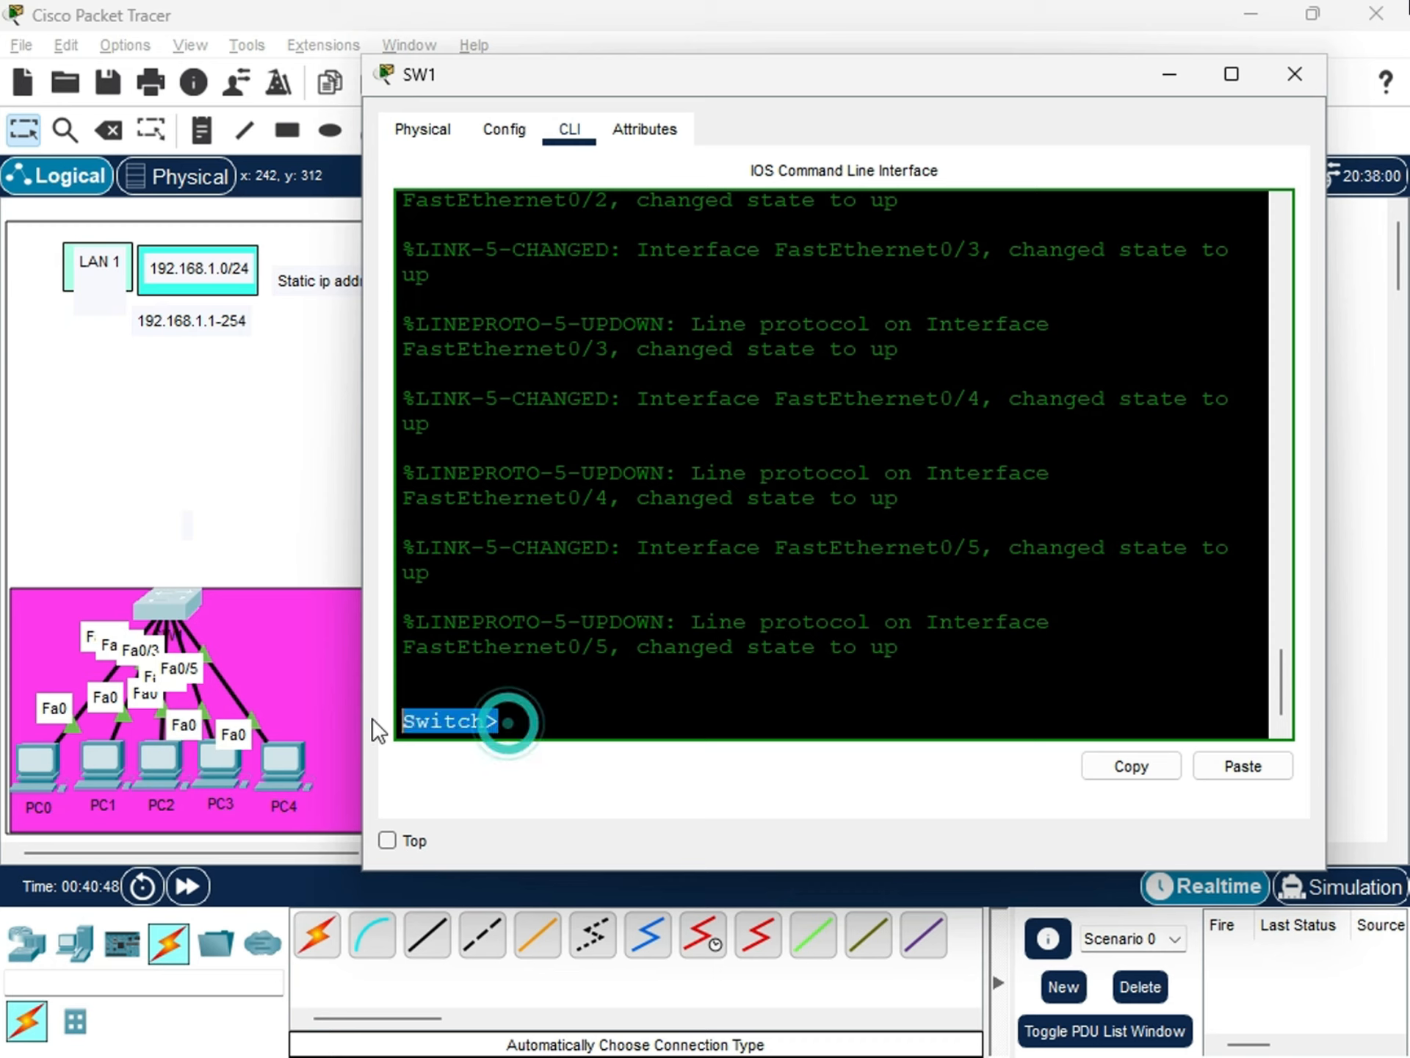
{"action": "left_click", "coordinate": [510, 723]}
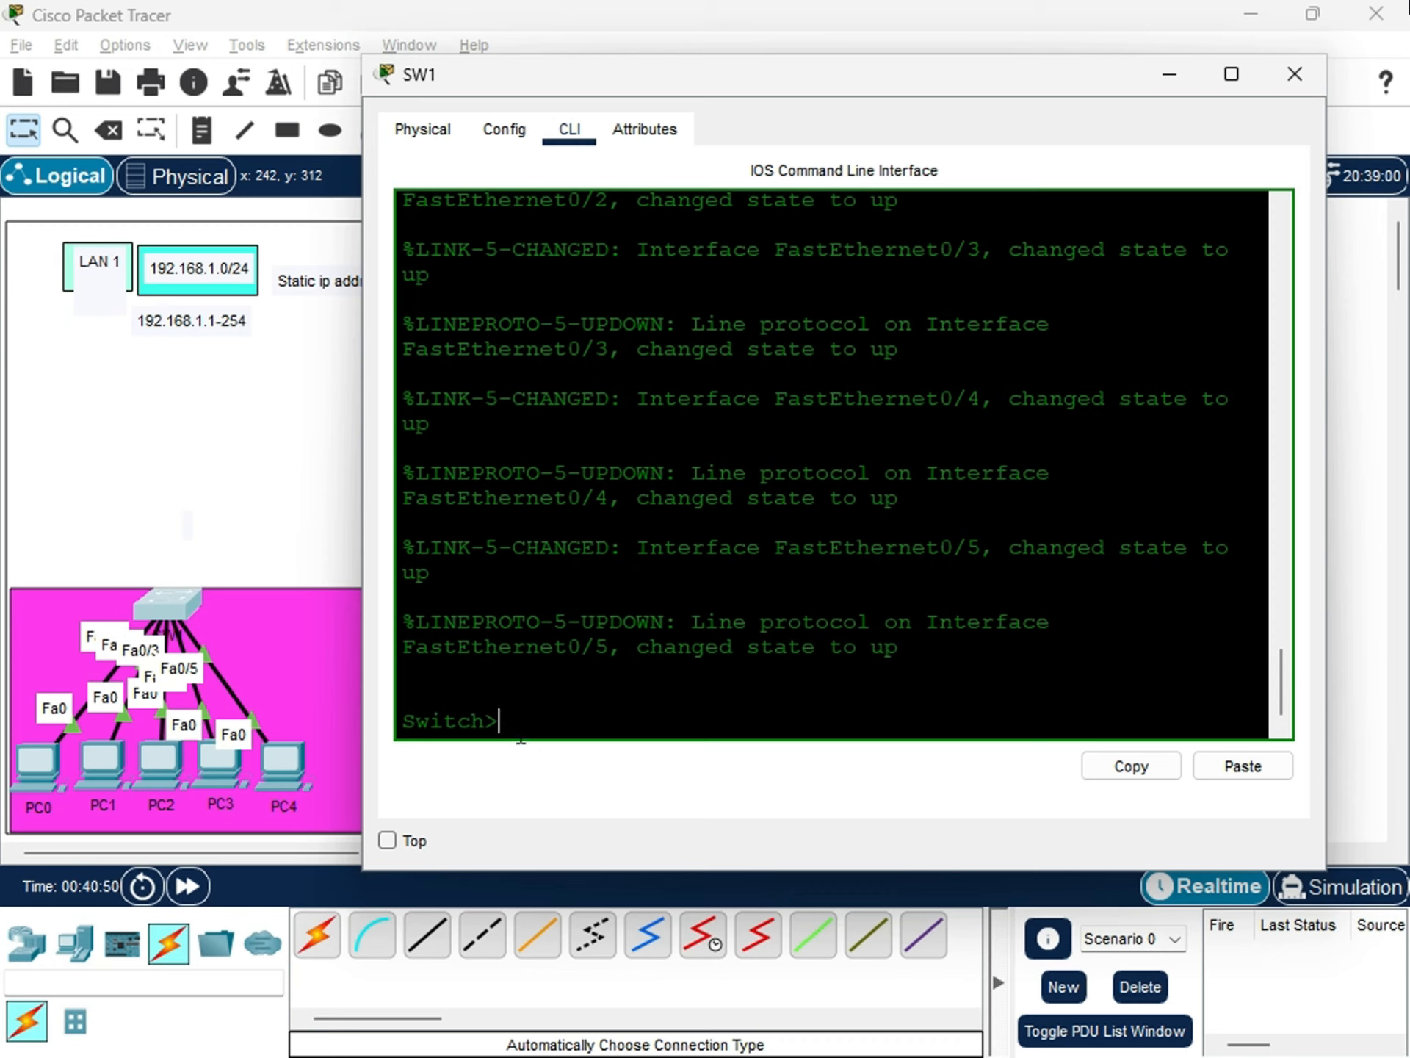
{"action": "type", "text": "enable"}
{"action": "key", "text": "Return"}
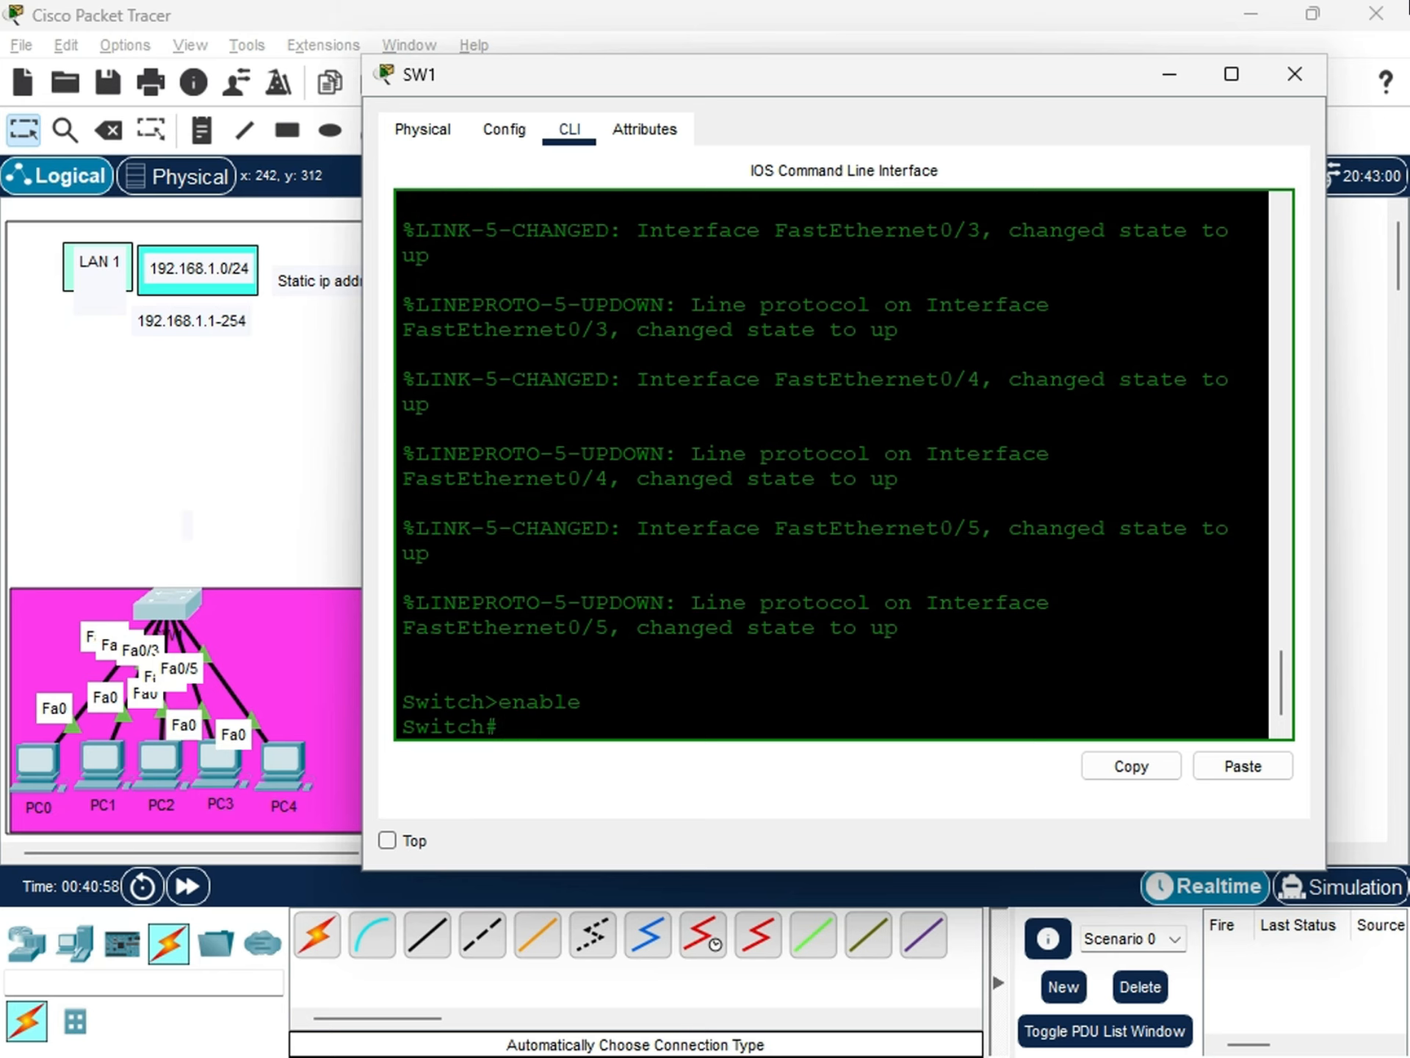
Display SW1's running configuration with show run and review its first page.
{"action": "left_click_drag", "start_coordinate": [504, 709], "coordinate": [616, 729]}
{"action": "left_click", "coordinate": [617, 729]}
{"action": "type", "text": "show run"}
{"action": "key", "text": "Return"}
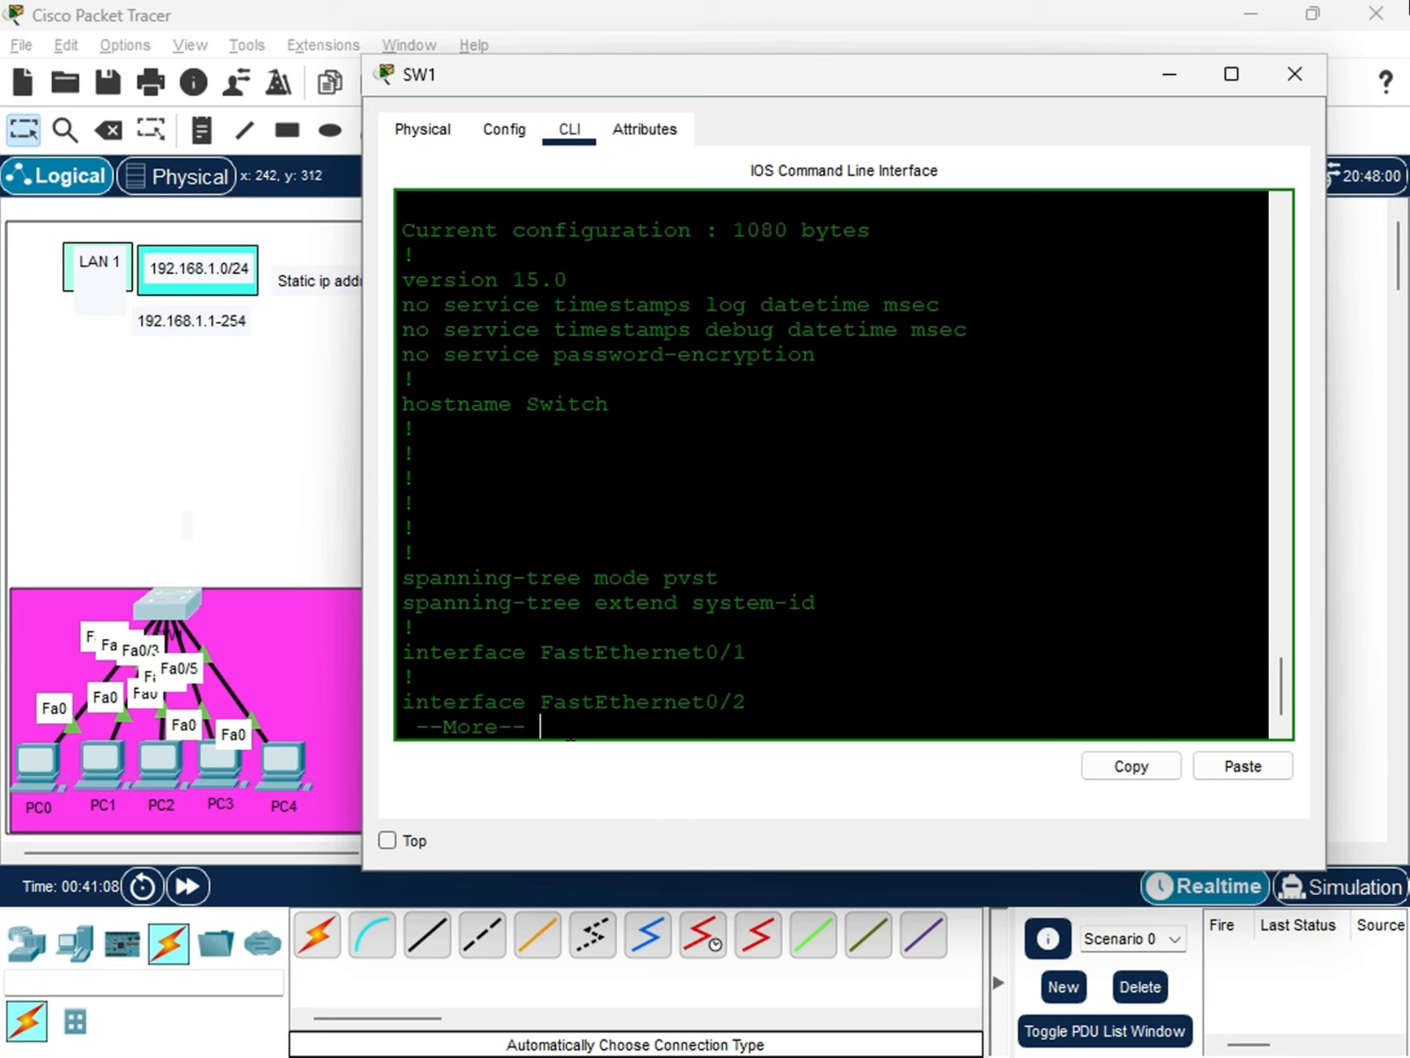
{"action": "scroll", "coordinate": [830, 462], "scroll_direction": "up", "scroll_amount": 3}
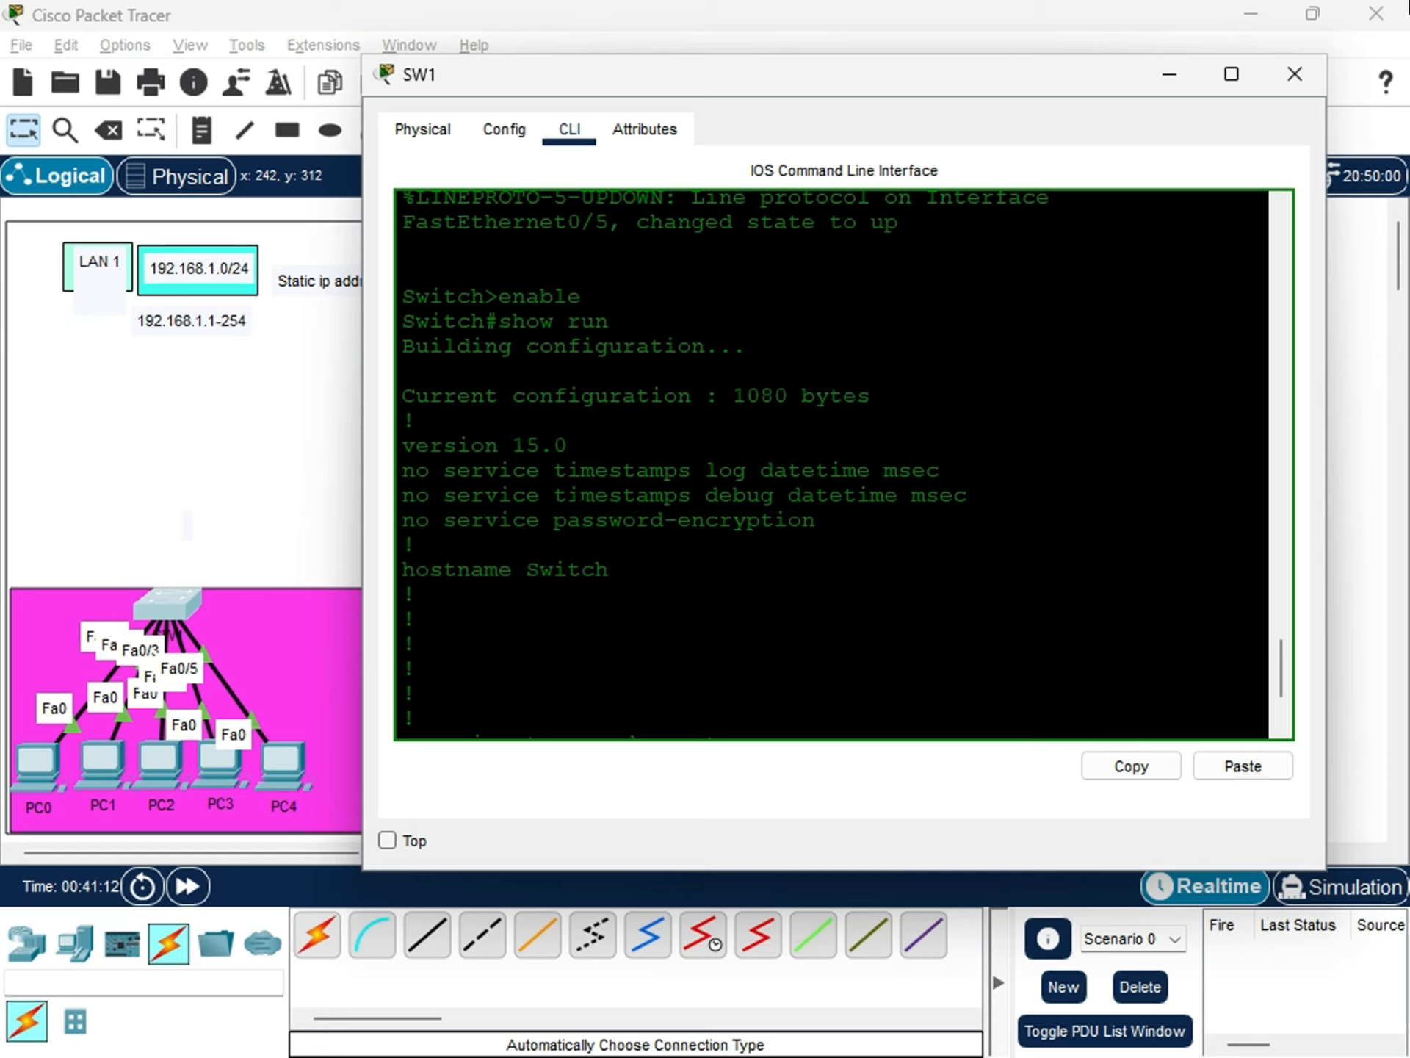
{"action": "scroll", "coordinate": [830, 462], "scroll_direction": "down", "scroll_amount": 2}
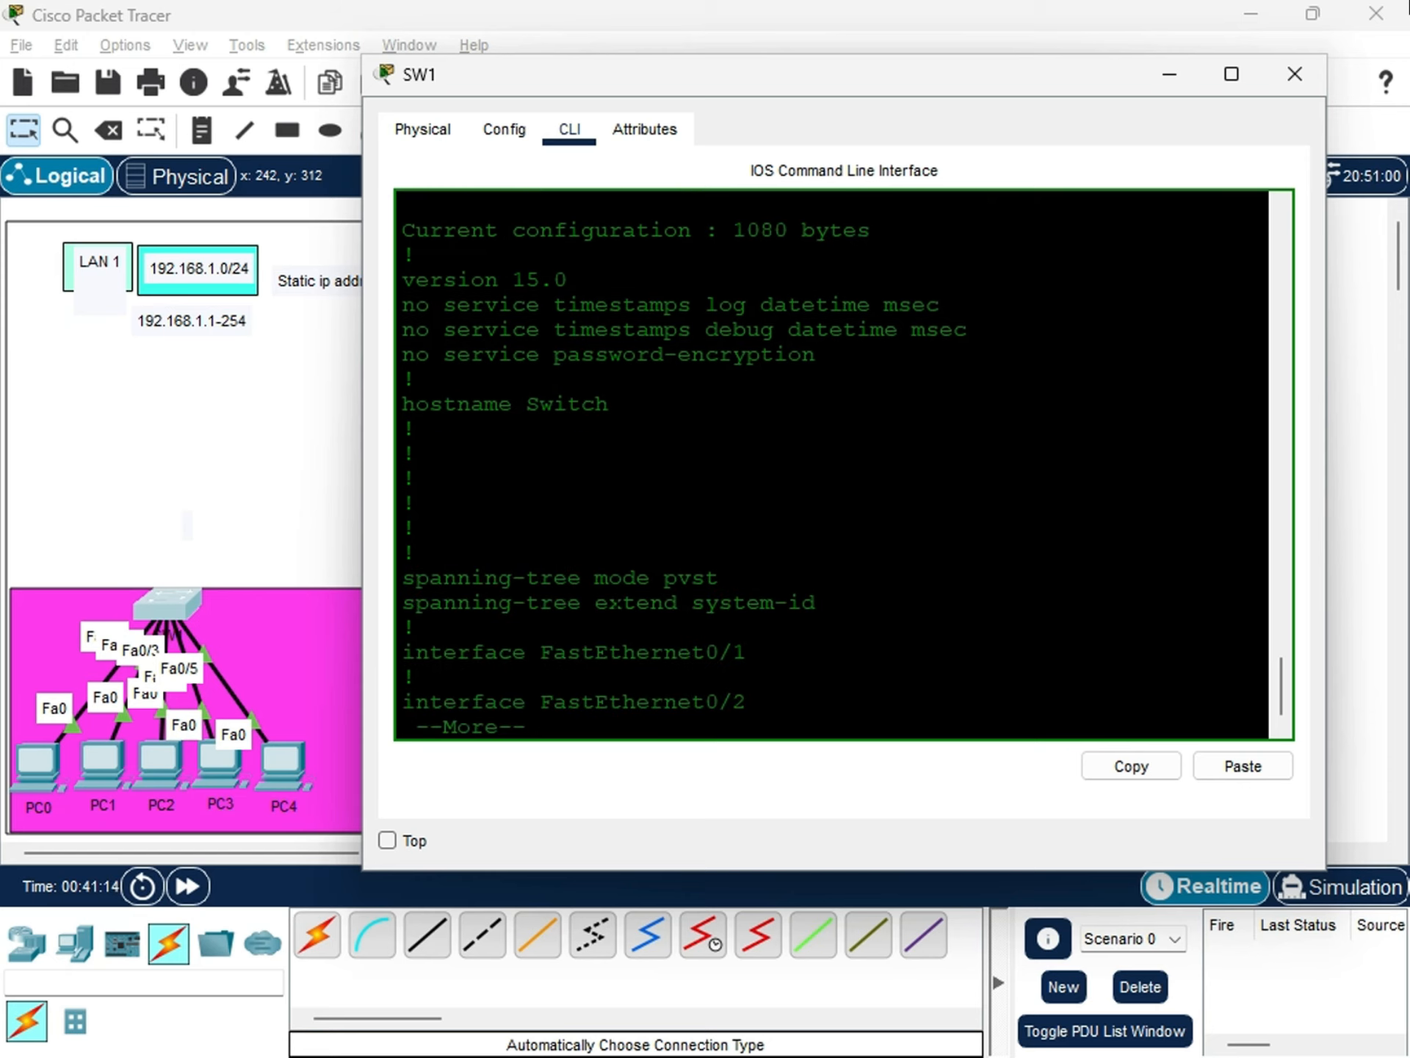
Examine the current configuration size line at the start of SW1's running configuration.
{"action": "scroll", "coordinate": [613, 578], "scroll_direction": "down", "scroll_amount": 1}
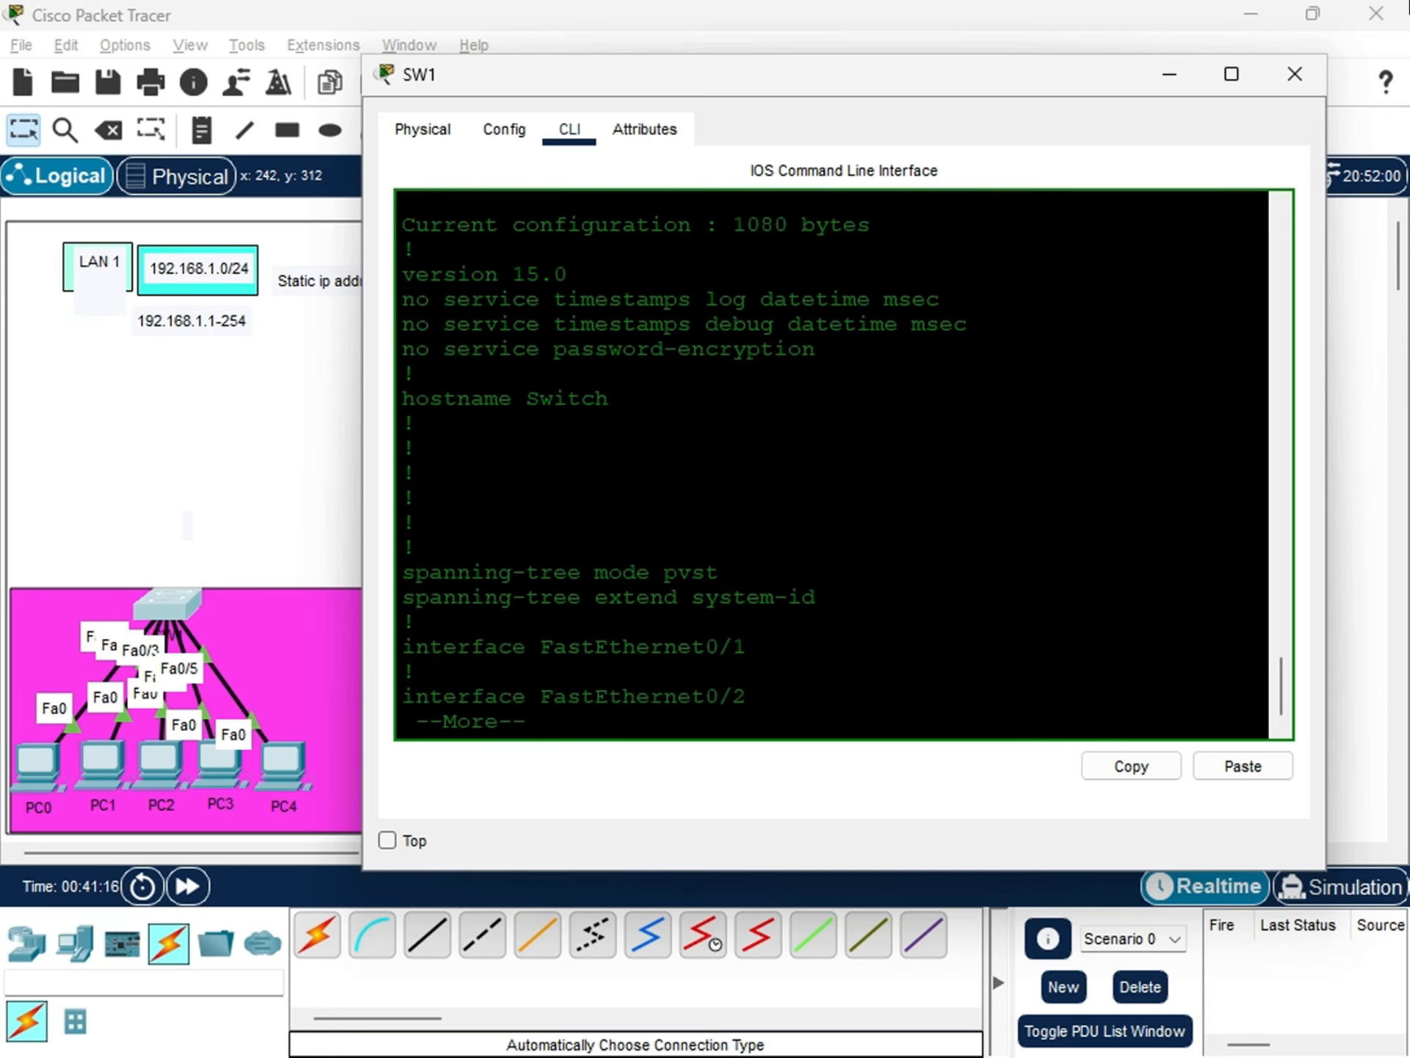
{"action": "scroll", "coordinate": [830, 463], "scroll_direction": "up", "scroll_amount": 2}
{"action": "mouse_move", "coordinate": [403, 388]}
{"action": "left_mouse_down"}
{"action": "mouse_move", "coordinate": [835, 389]}
{"action": "mouse_move", "coordinate": [416, 415]}
{"action": "left_mouse_up"}
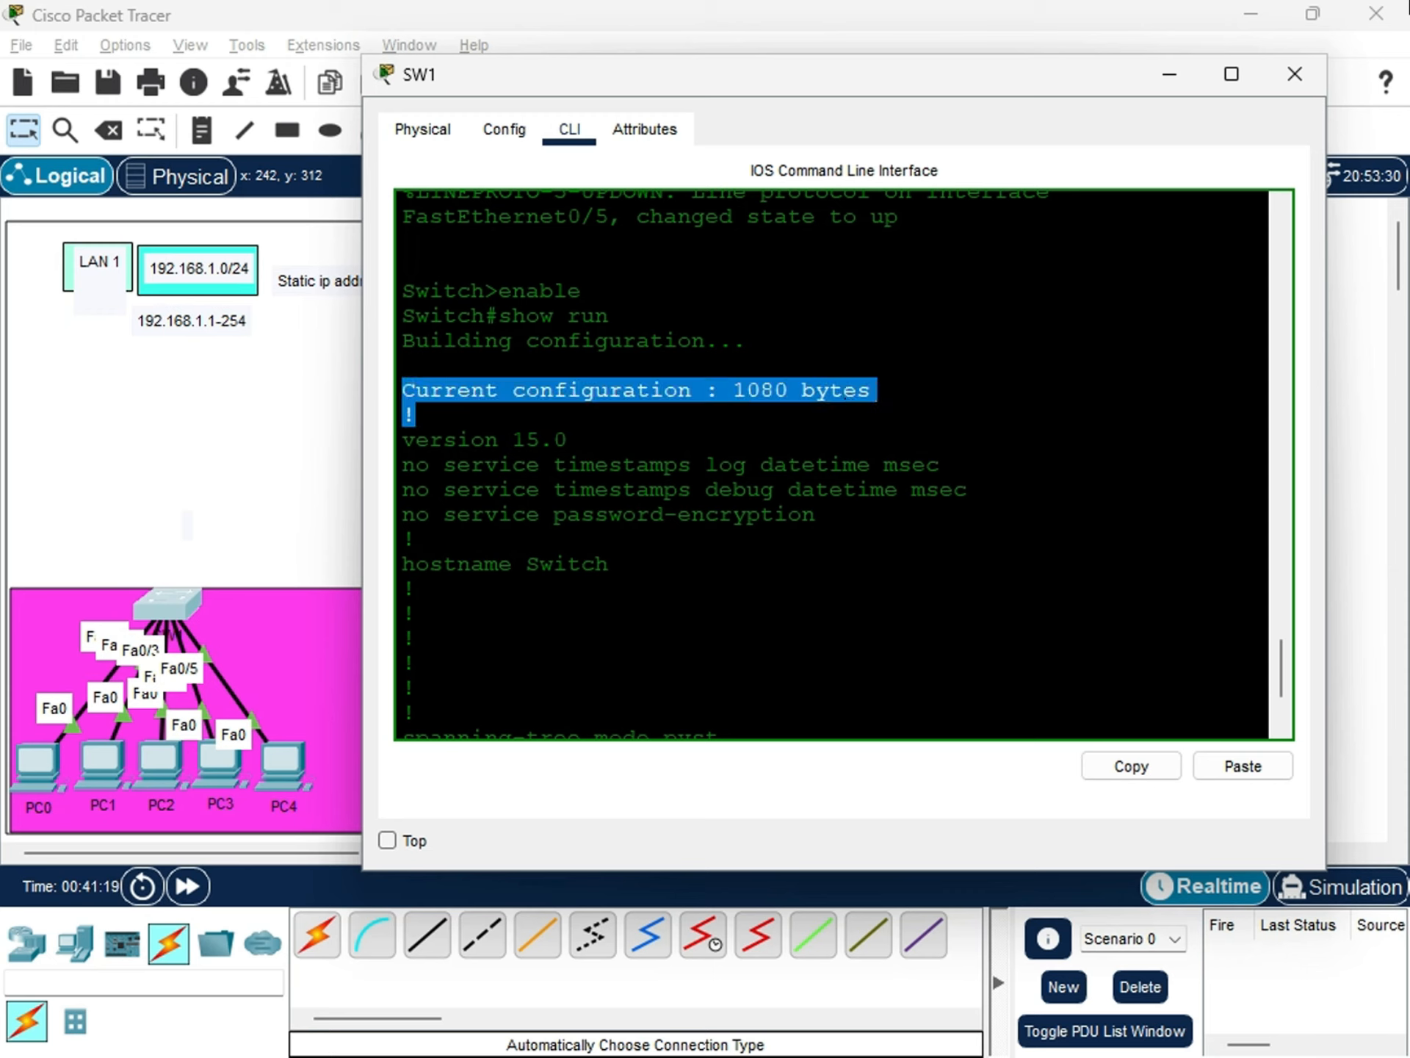
{"action": "left_click", "coordinate": [747, 383]}
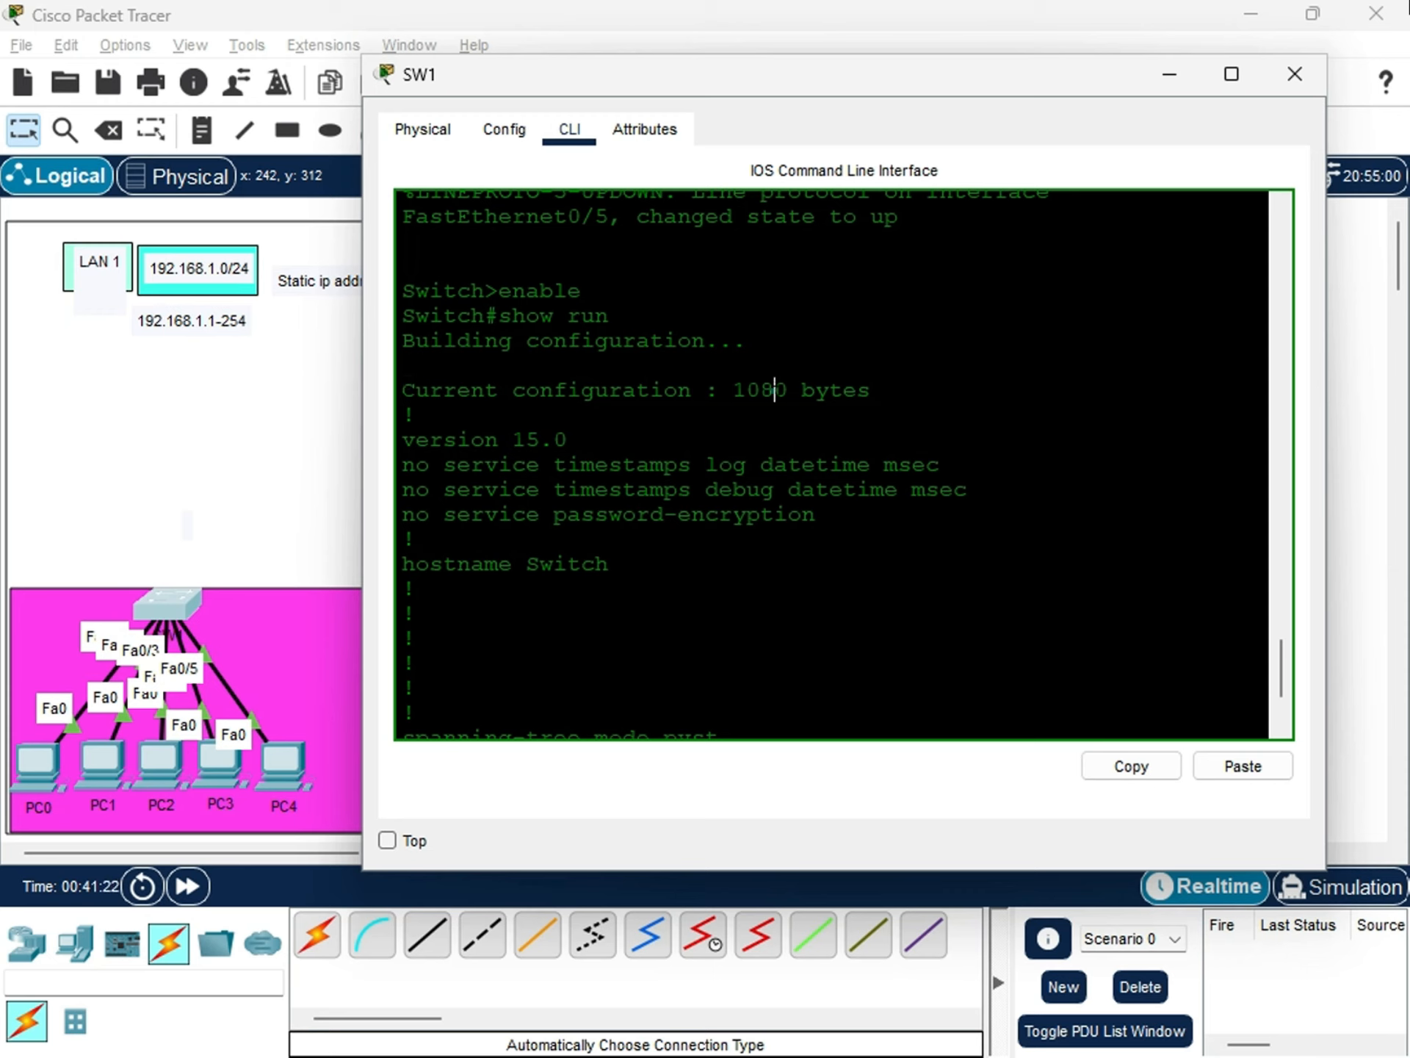
{"action": "double_click", "coordinate": [765, 388]}
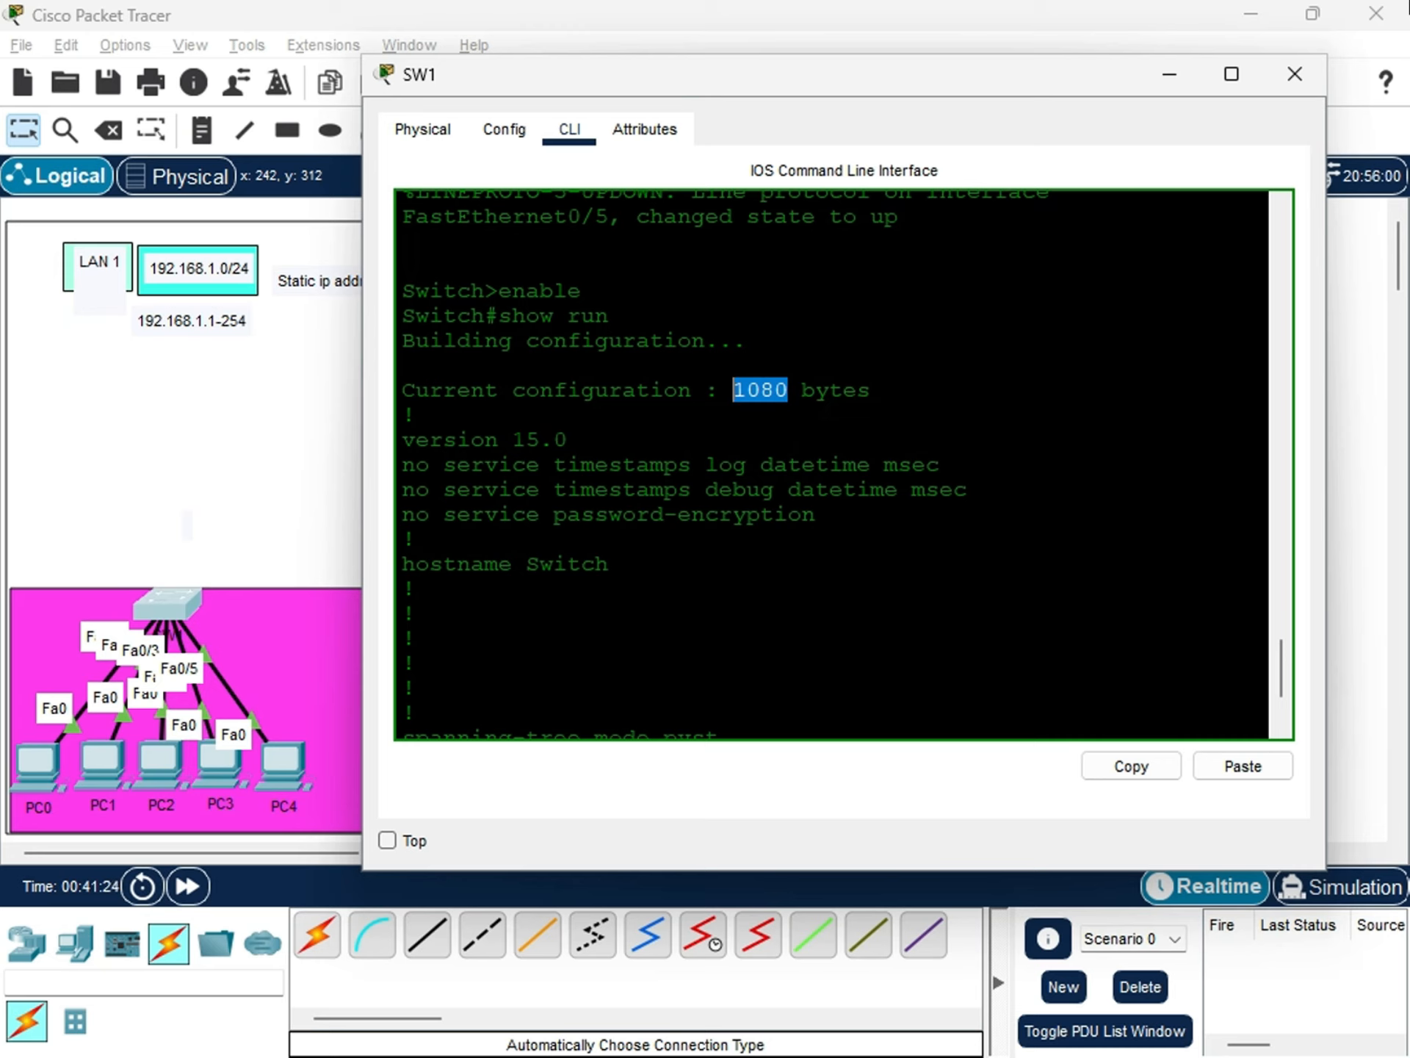
{"action": "left_click_drag", "start_coordinate": [872, 389], "coordinate": [706, 389]}
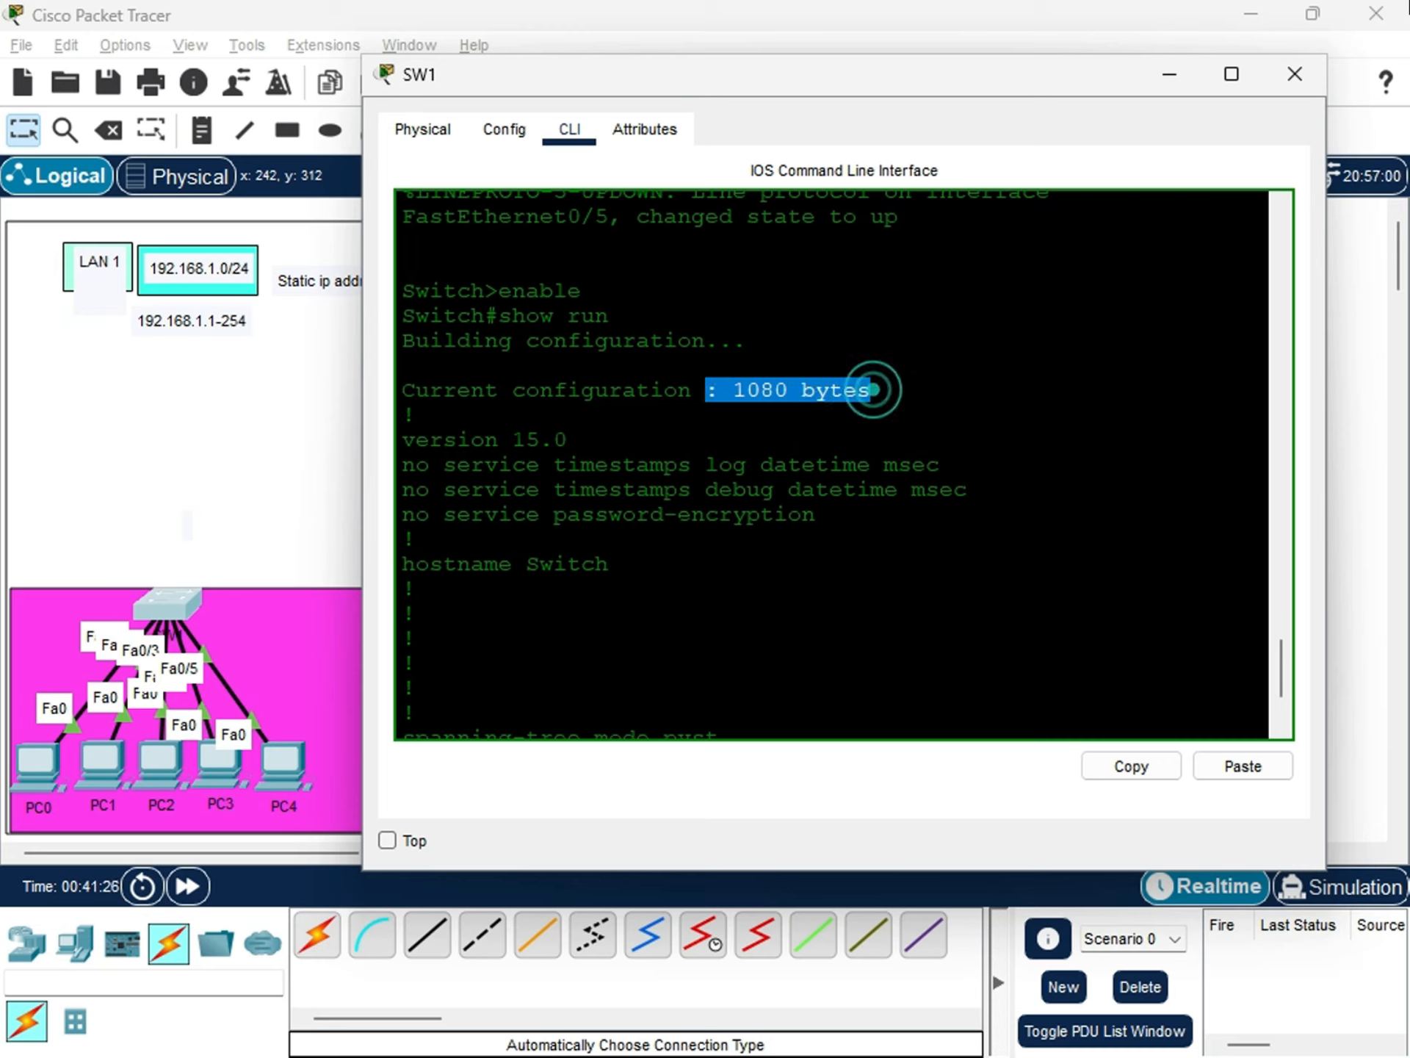
{"action": "left_click", "coordinate": [756, 388]}
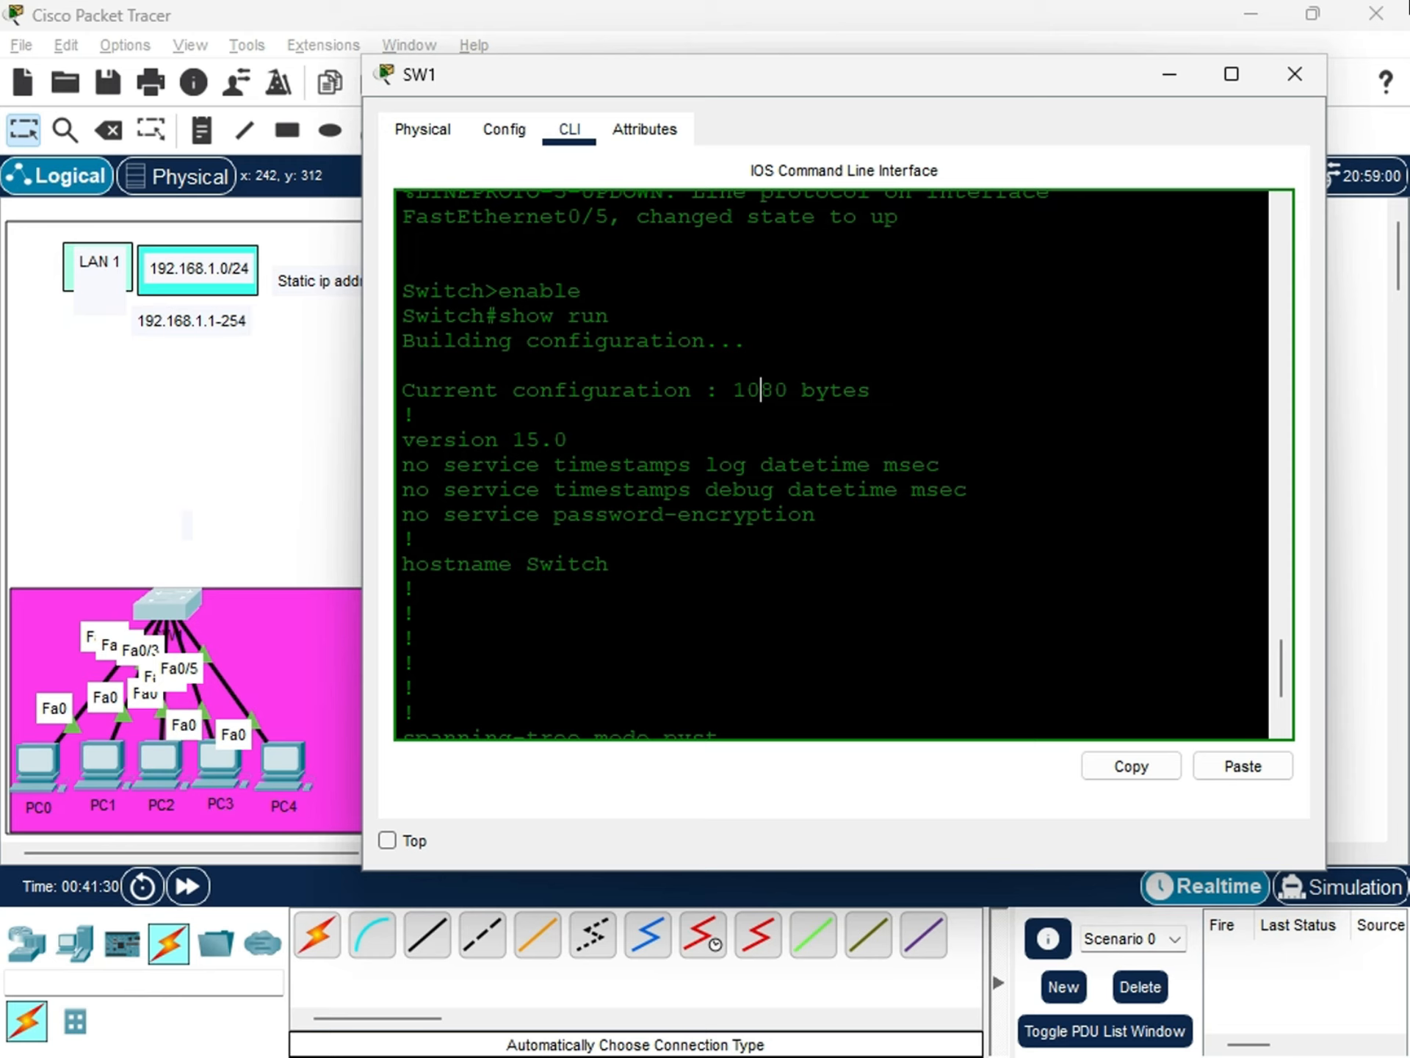
Review the version and hostname lines of the running configuration and compare the hostname with the name in SW1's prompt.
{"action": "left_click_drag", "start_coordinate": [403, 440], "coordinate": [570, 439]}
{"action": "scroll", "coordinate": [570, 439], "scroll_direction": "down", "scroll_amount": 2}
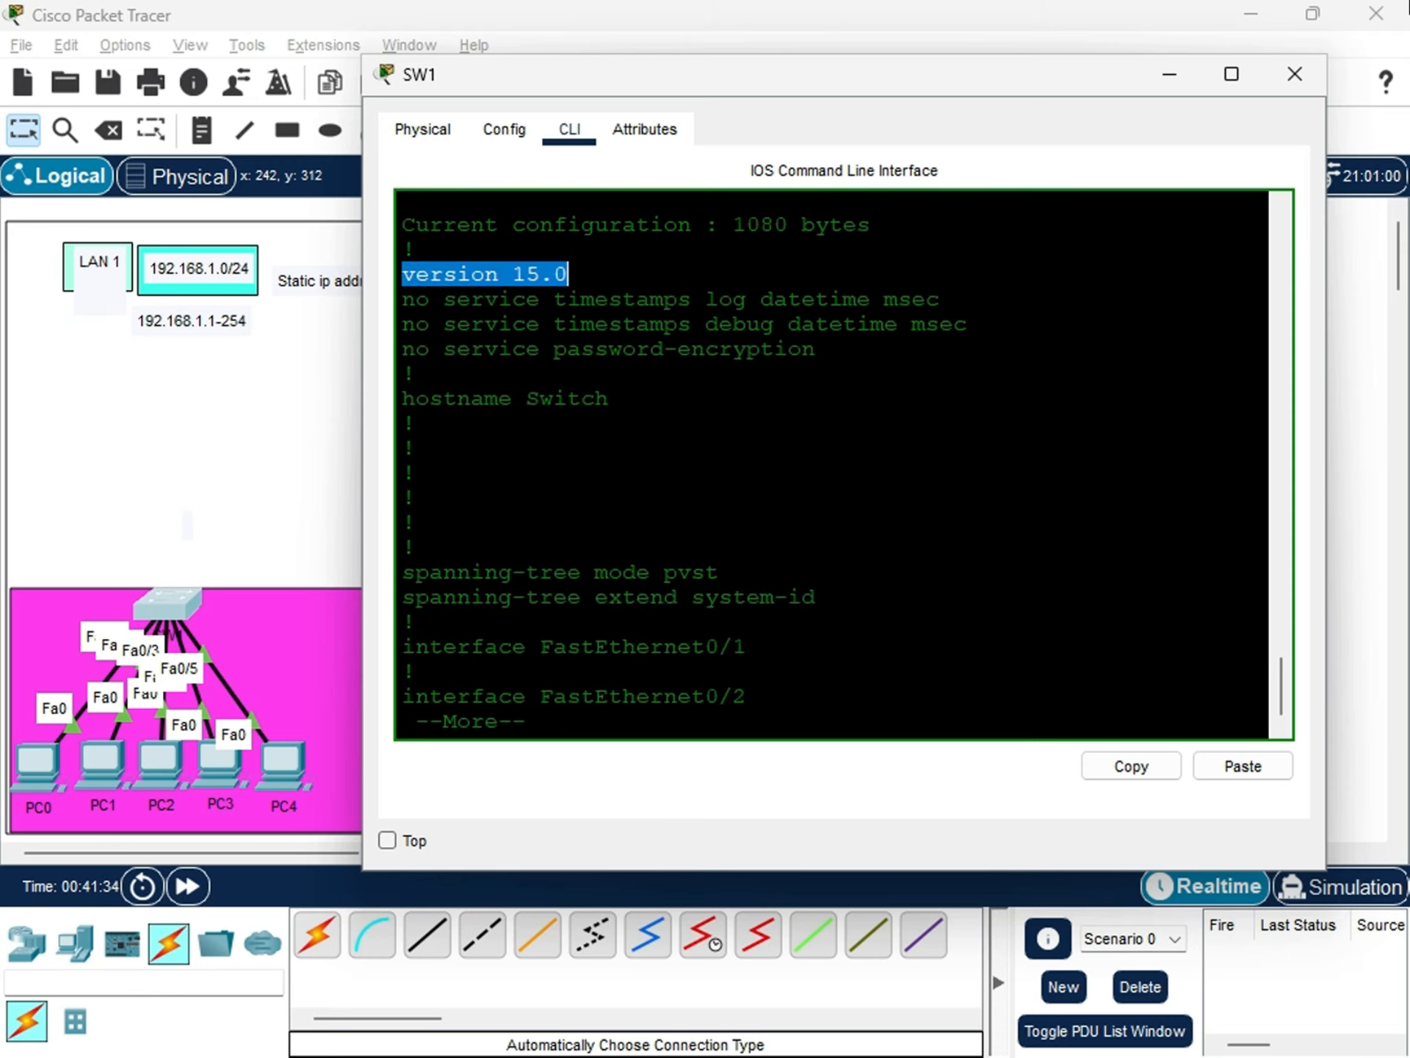
{"action": "left_click_drag", "start_coordinate": [403, 398], "coordinate": [608, 399]}
{"action": "scroll", "coordinate": [830, 463], "scroll_direction": "up", "scroll_amount": 15}
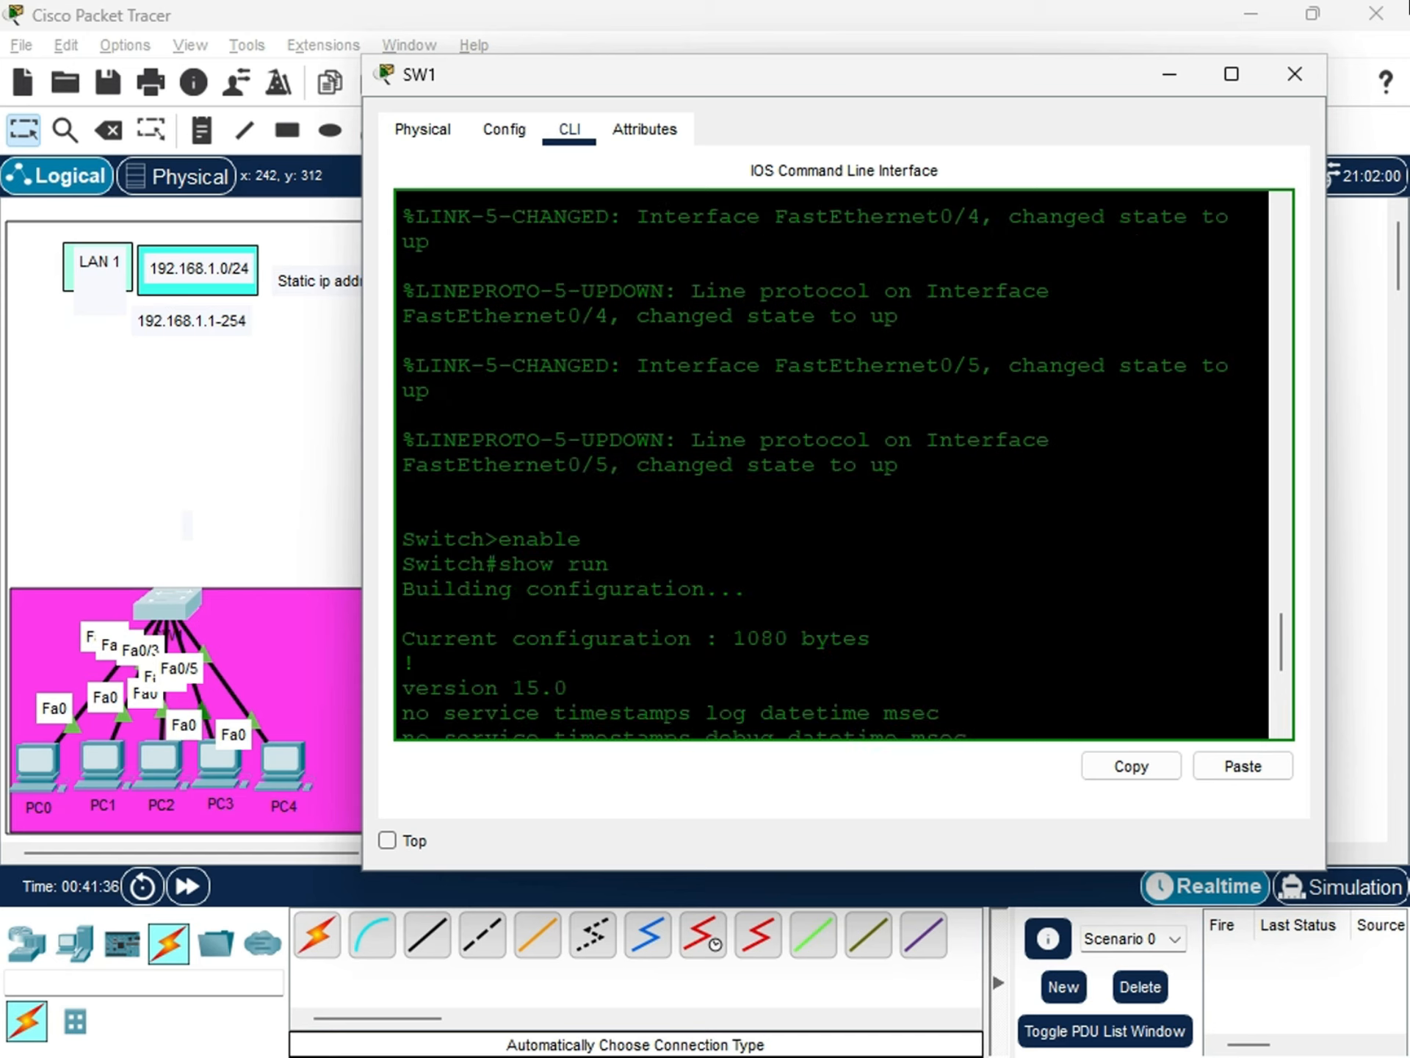
{"action": "scroll", "coordinate": [830, 463], "scroll_direction": "down", "scroll_amount": 15}
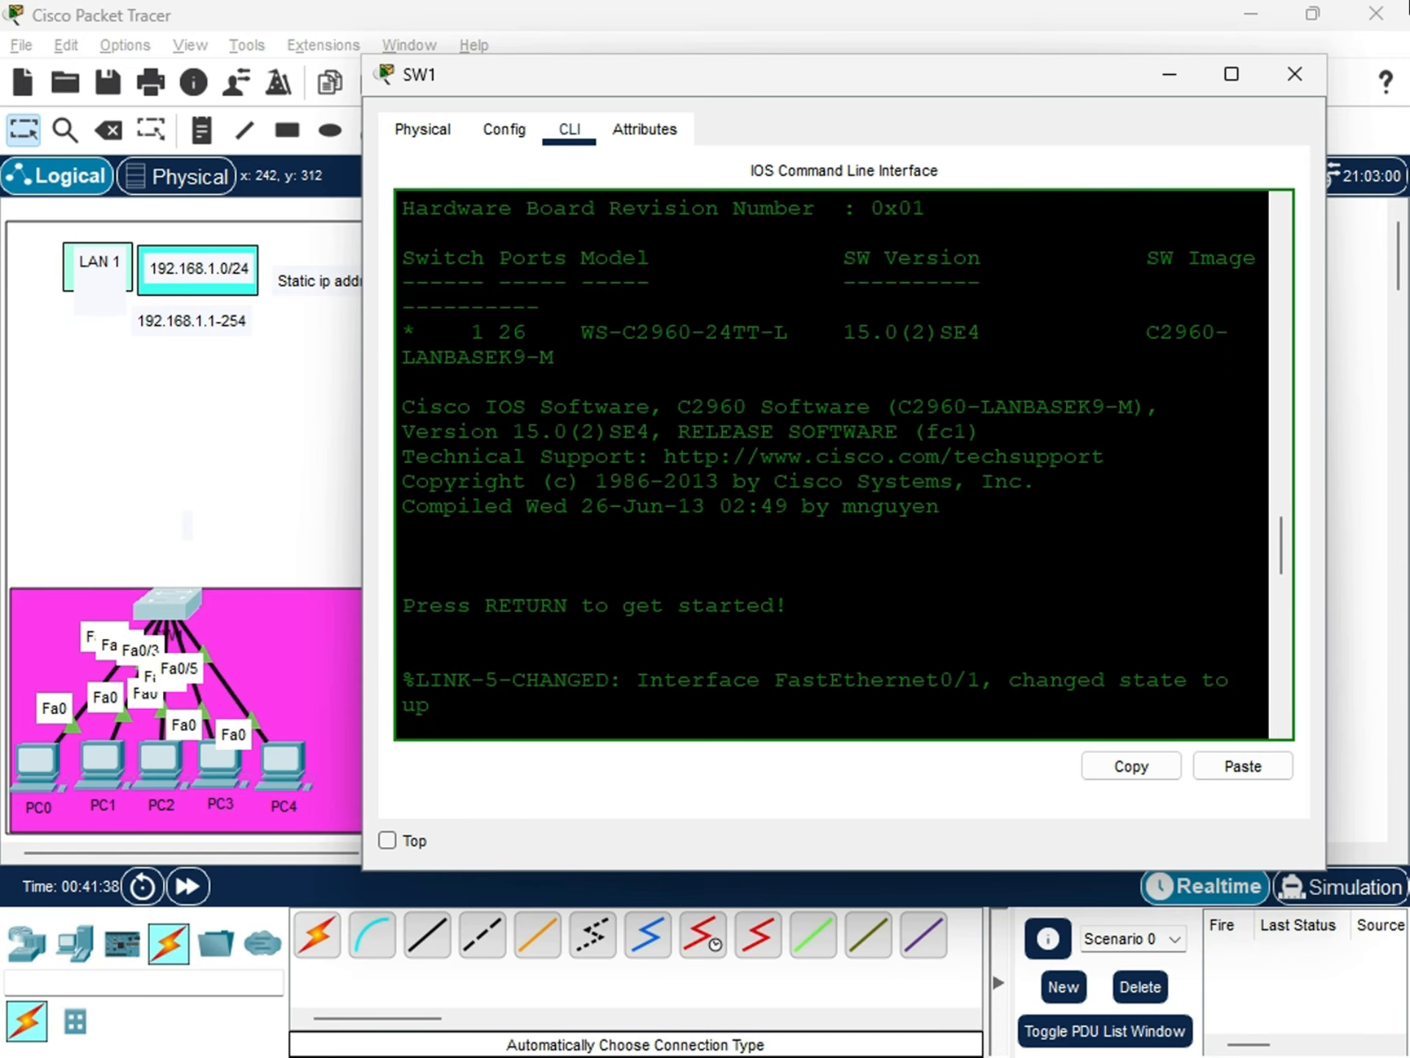
{"action": "scroll", "coordinate": [830, 463], "scroll_direction": "up", "scroll_amount": 5}
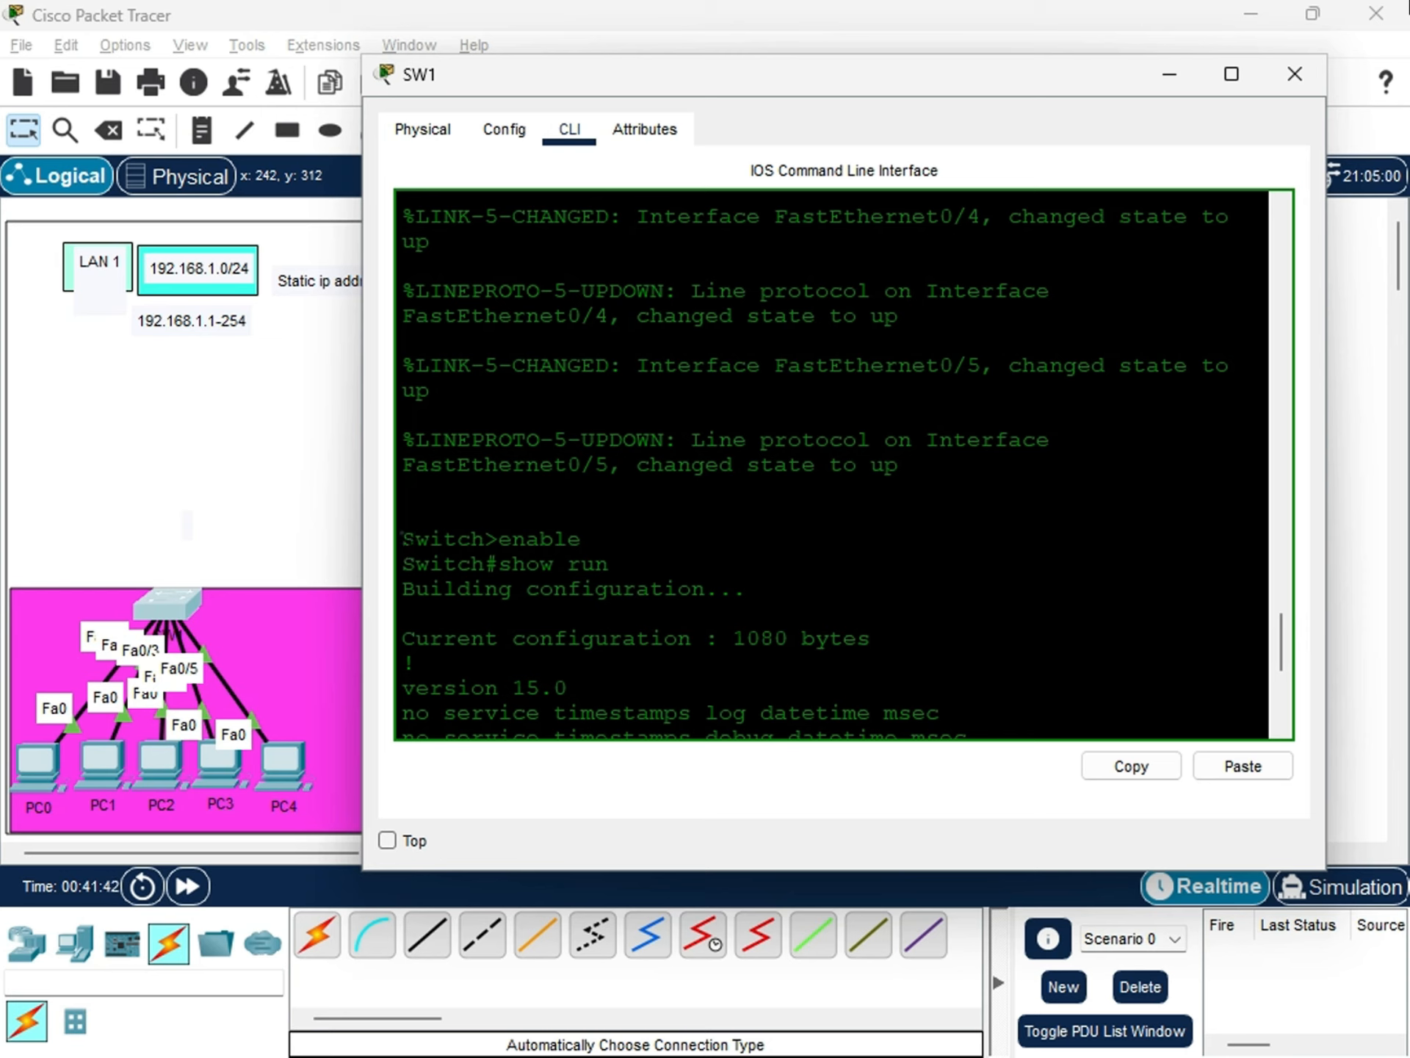
{"action": "left_click_drag", "start_coordinate": [400, 538], "coordinate": [485, 538]}
{"action": "scroll", "coordinate": [830, 463], "scroll_direction": "down", "scroll_amount": 5}
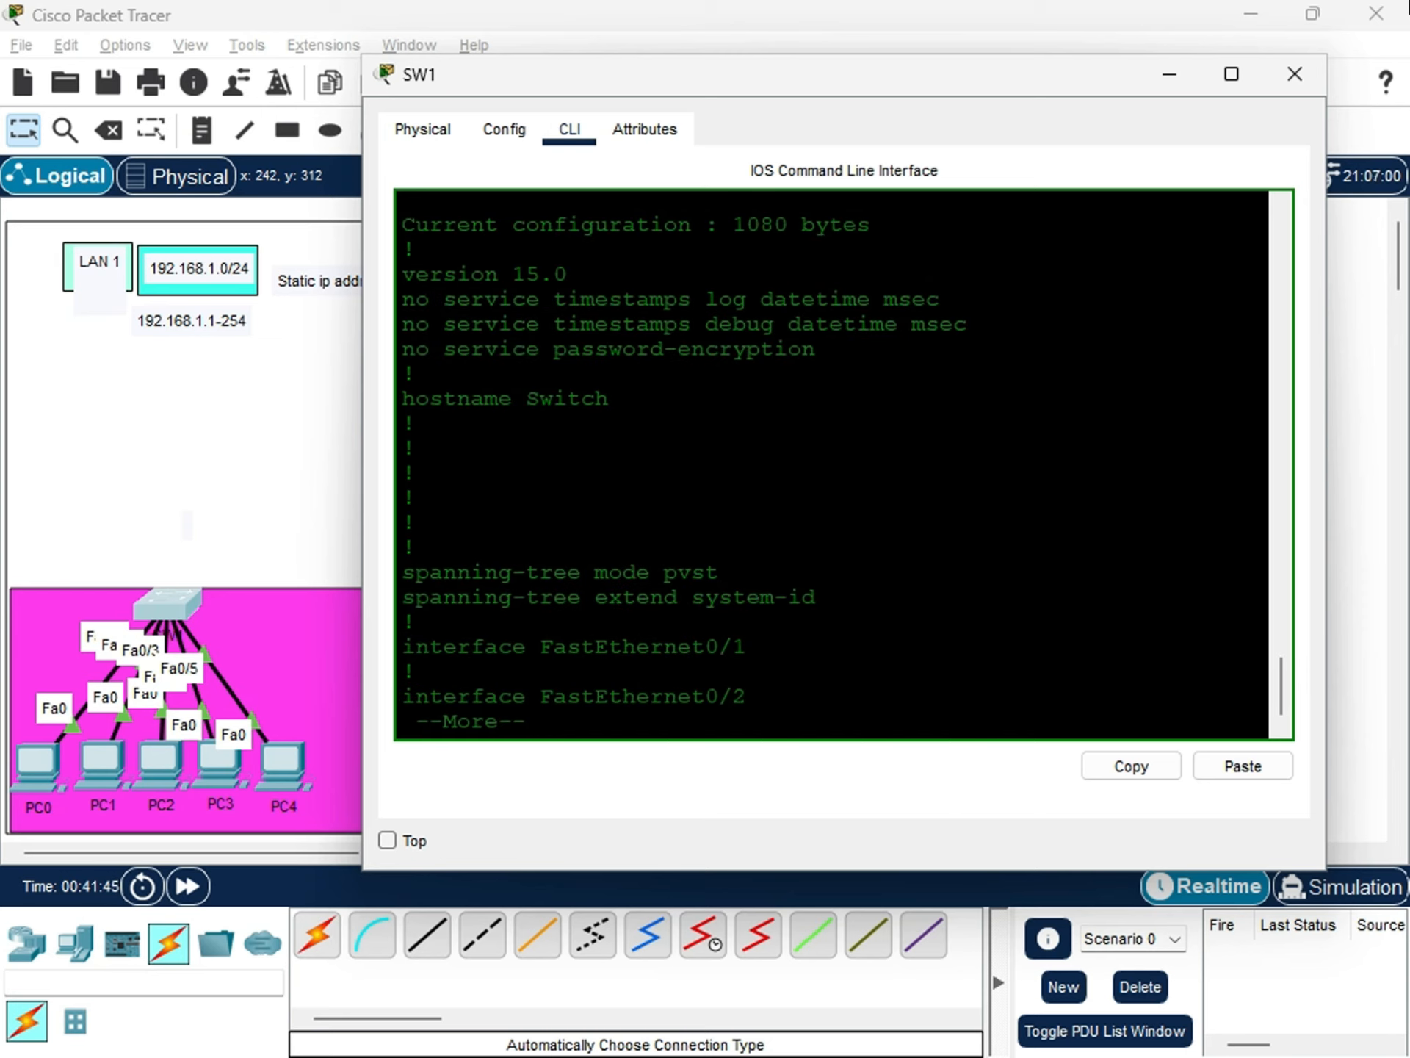
Examine the spanning-tree lines and the FastEthernet0/1 and FastEthernet0/2 entries in the running configuration.
{"action": "left_click_drag", "start_coordinate": [753, 570], "coordinate": [388, 556]}
{"action": "left_click_drag", "start_coordinate": [566, 590], "coordinate": [728, 573]}
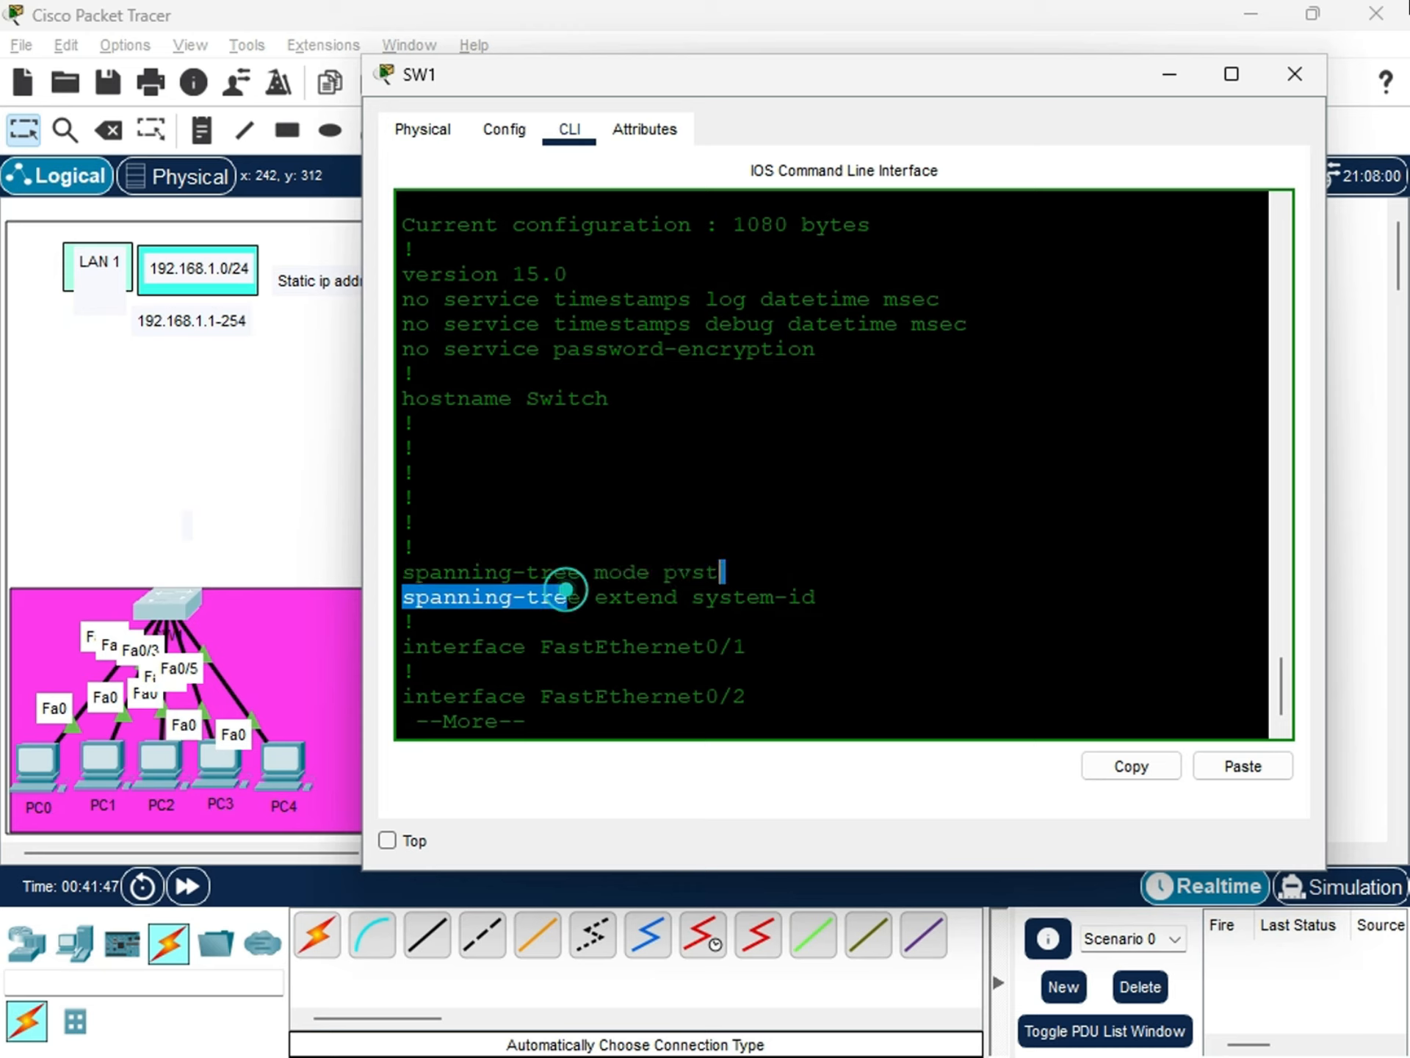
{"action": "left_click", "coordinate": [694, 571]}
{"action": "double_click", "coordinate": [693, 572]}
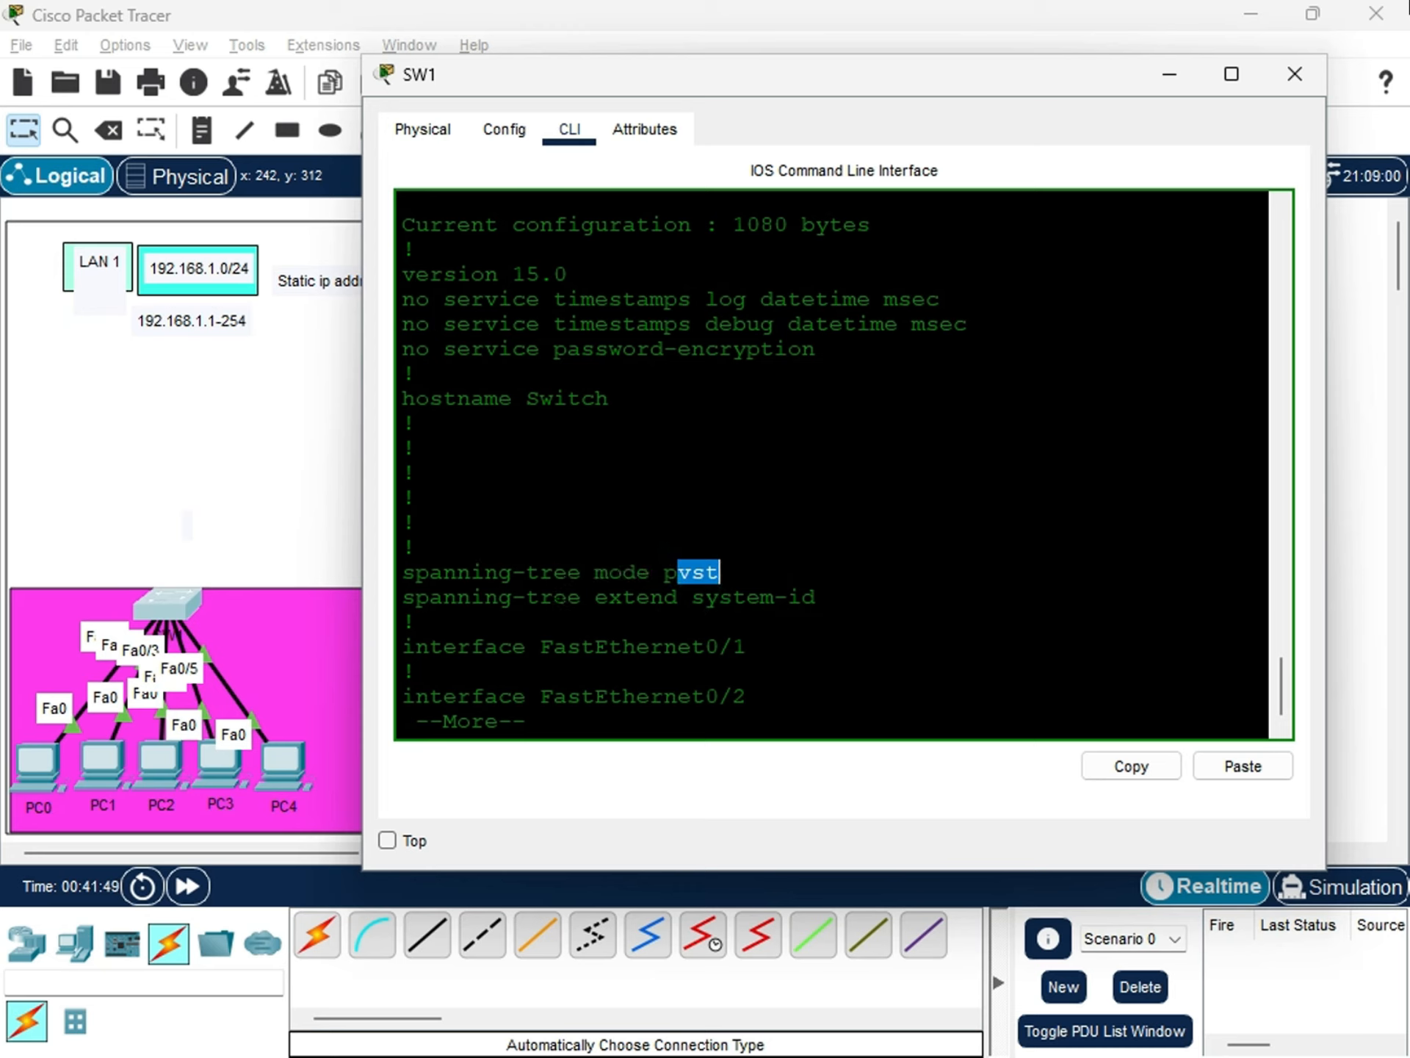
{"action": "left_click", "coordinate": [555, 606]}
{"action": "mouse_move", "coordinate": [404, 646]}
{"action": "left_mouse_down"}
{"action": "mouse_move", "coordinate": [735, 647]}
{"action": "mouse_move", "coordinate": [404, 664]}
{"action": "mouse_move", "coordinate": [387, 641]}
{"action": "left_mouse_up"}
{"action": "left_click", "coordinate": [727, 671]}
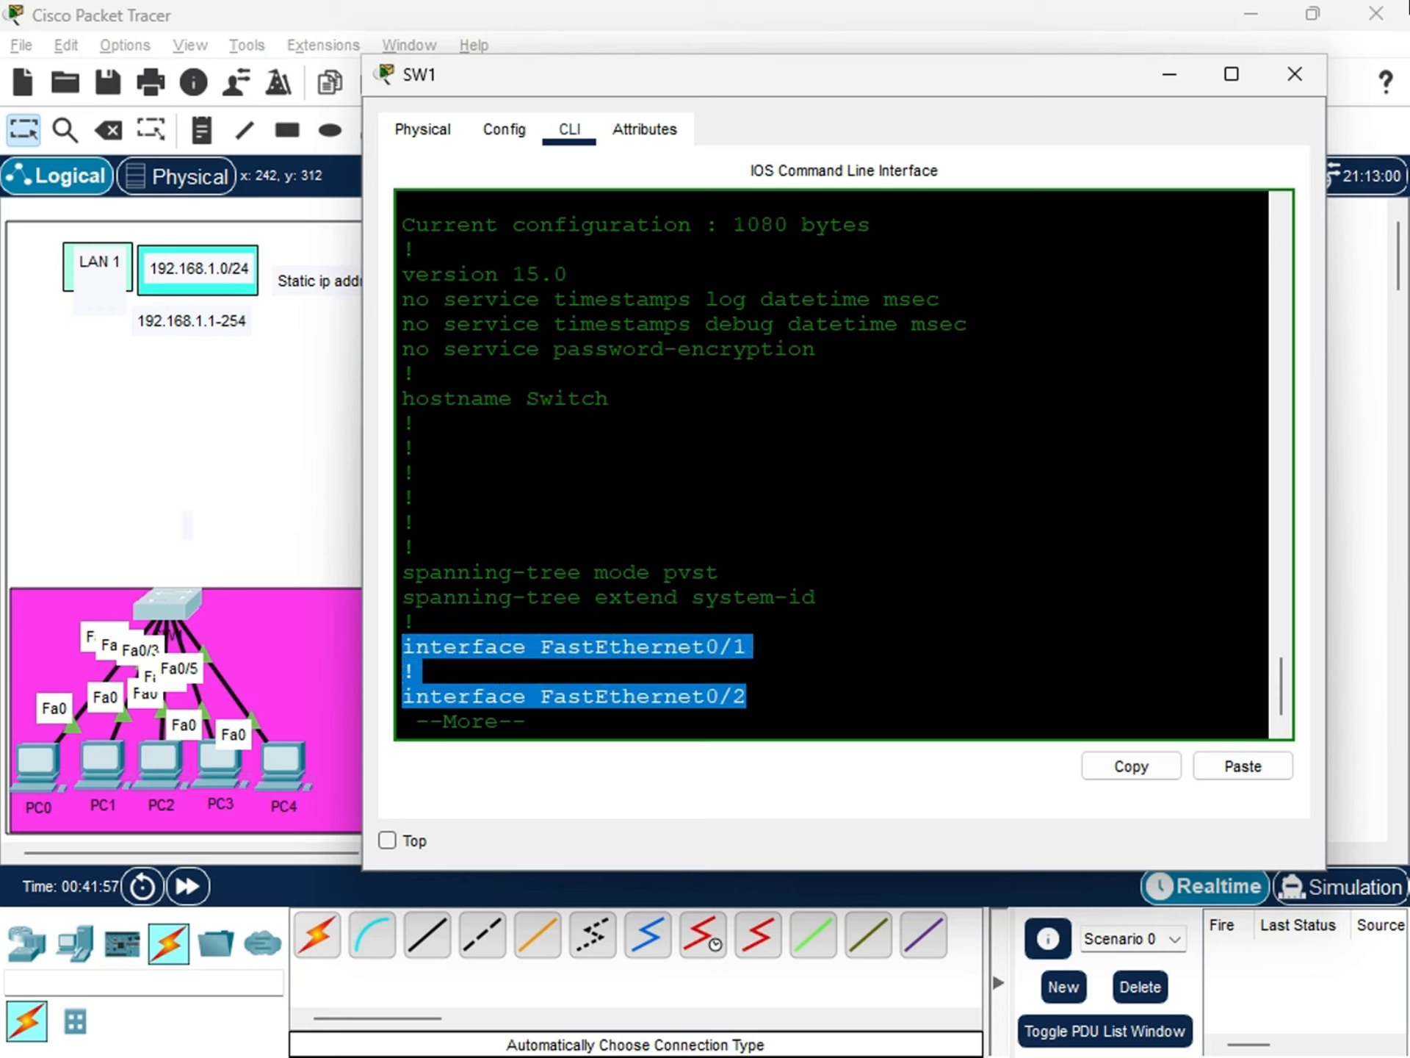
Page through the interface list in the running configuration and examine the FastEthernet0/24 and GigabitEthernet entries.
{"action": "key", "text": "Return"}
{"action": "key", "text": "Return"}
{"action": "key", "text": "Return"}
{"action": "key", "text": "Return"}
{"action": "key", "text": "Return"}
{"action": "key", "text": "Return"}
{"action": "key", "text": "Return"}
{"action": "key", "text": "Return"}
{"action": "key", "text": "Return"}
{"action": "key", "text": "Return"}
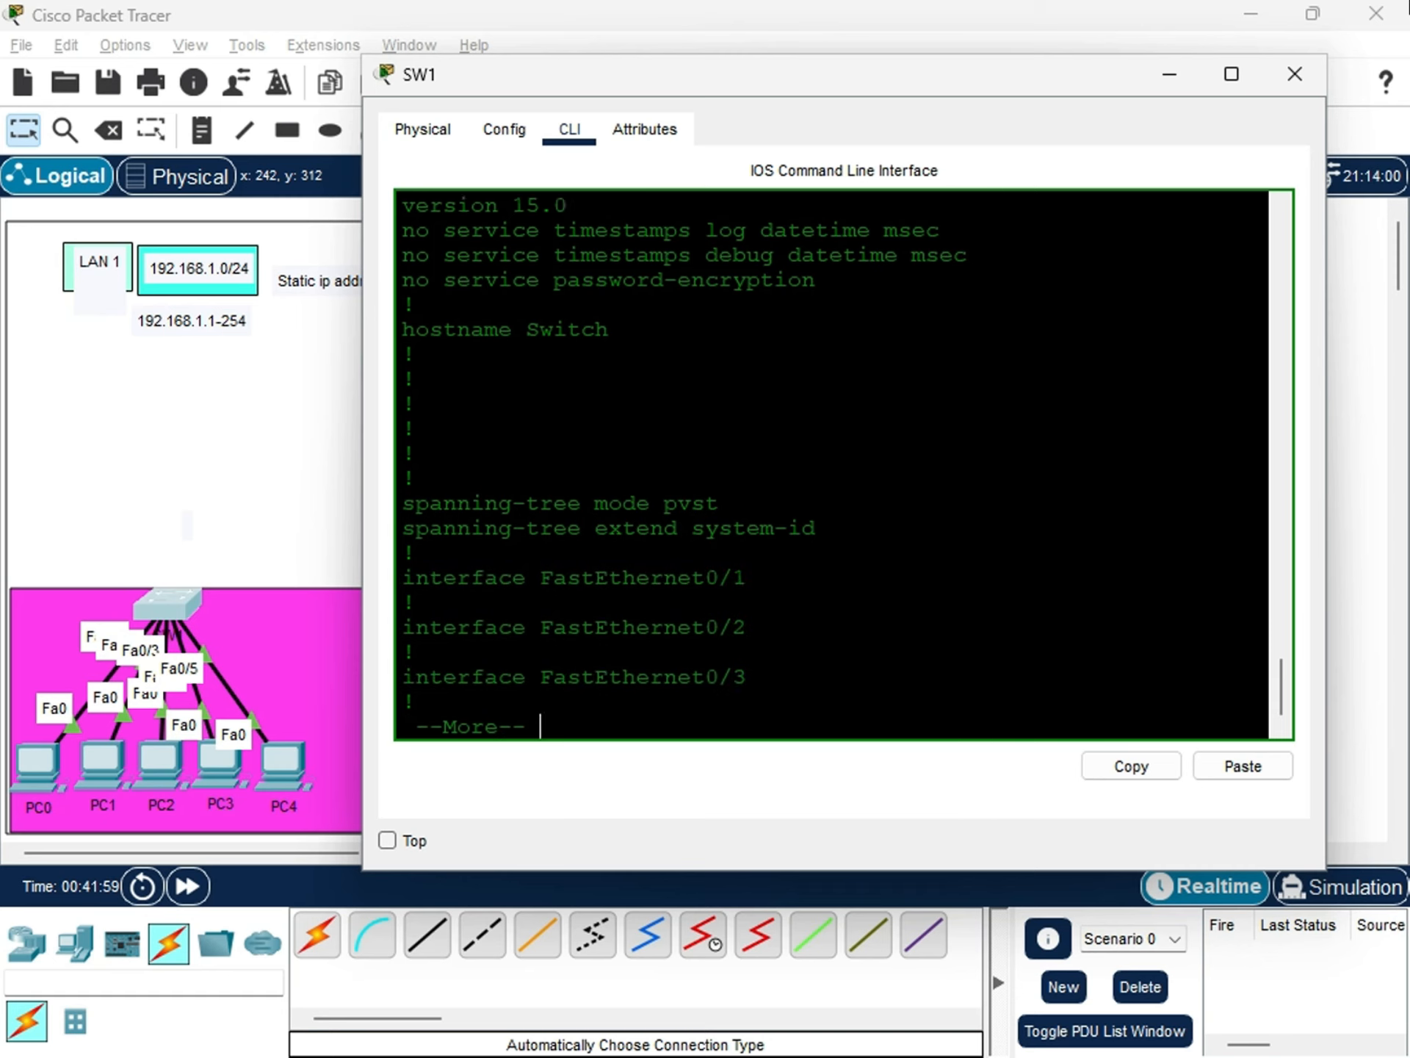
{"action": "key", "text": "Return"}
{"action": "key", "text": "Return"}
{"action": "key", "text": "Return"}
{"action": "key", "text": "Return"}
{"action": "key", "text": "Return"}
{"action": "key", "text": "Return"}
{"action": "key", "text": "Return"}
{"action": "key", "text": "Return"}
{"action": "key", "text": "Return"}
{"action": "key", "text": "Return"}
{"action": "key", "text": "Return"}
{"action": "key", "text": "Return"}
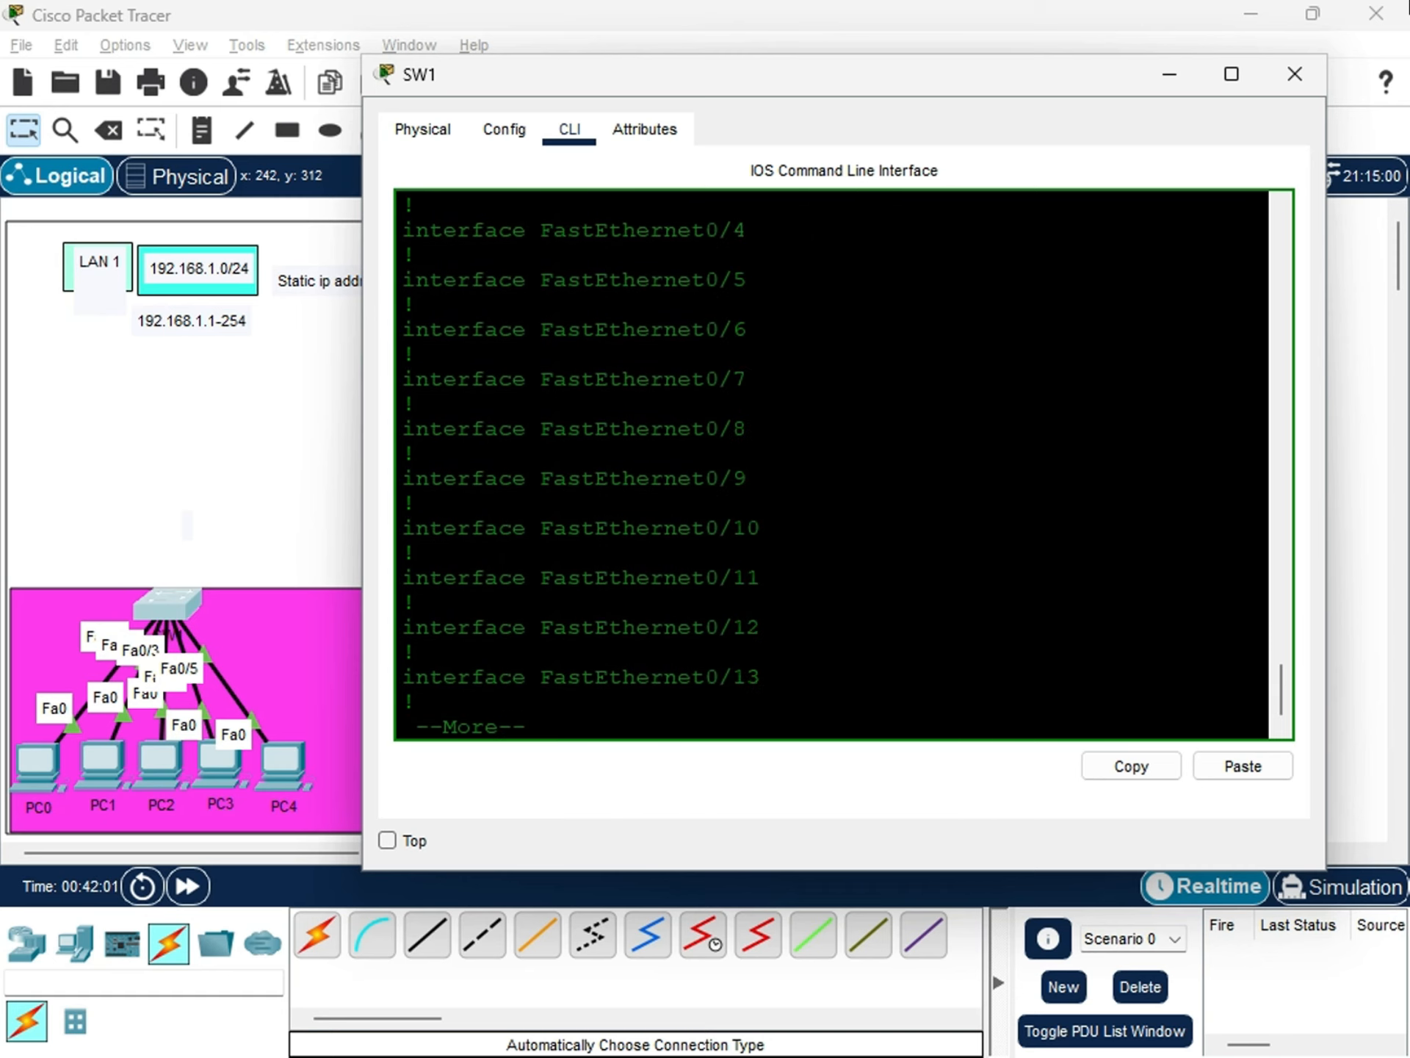
{"action": "key", "text": "Return"}
{"action": "key", "text": "Return"}
{"action": "key", "text": "Return"}
{"action": "key", "text": "Return"}
{"action": "key", "text": "Return"}
{"action": "key", "text": "Return"}
{"action": "key", "text": "Return"}
{"action": "key", "text": "Return"}
{"action": "key", "text": "Return"}
{"action": "key", "text": "Return"}
{"action": "key", "text": "Return"}
{"action": "key", "text": "Return"}
{"action": "key", "text": "Return"}
{"action": "key", "text": "Return"}
{"action": "key", "text": "Return"}
{"action": "key", "text": "Return"}
{"action": "key", "text": "Return"}
{"action": "key", "text": "Return"}
{"action": "key", "text": "Return"}
{"action": "key", "text": "Return"}
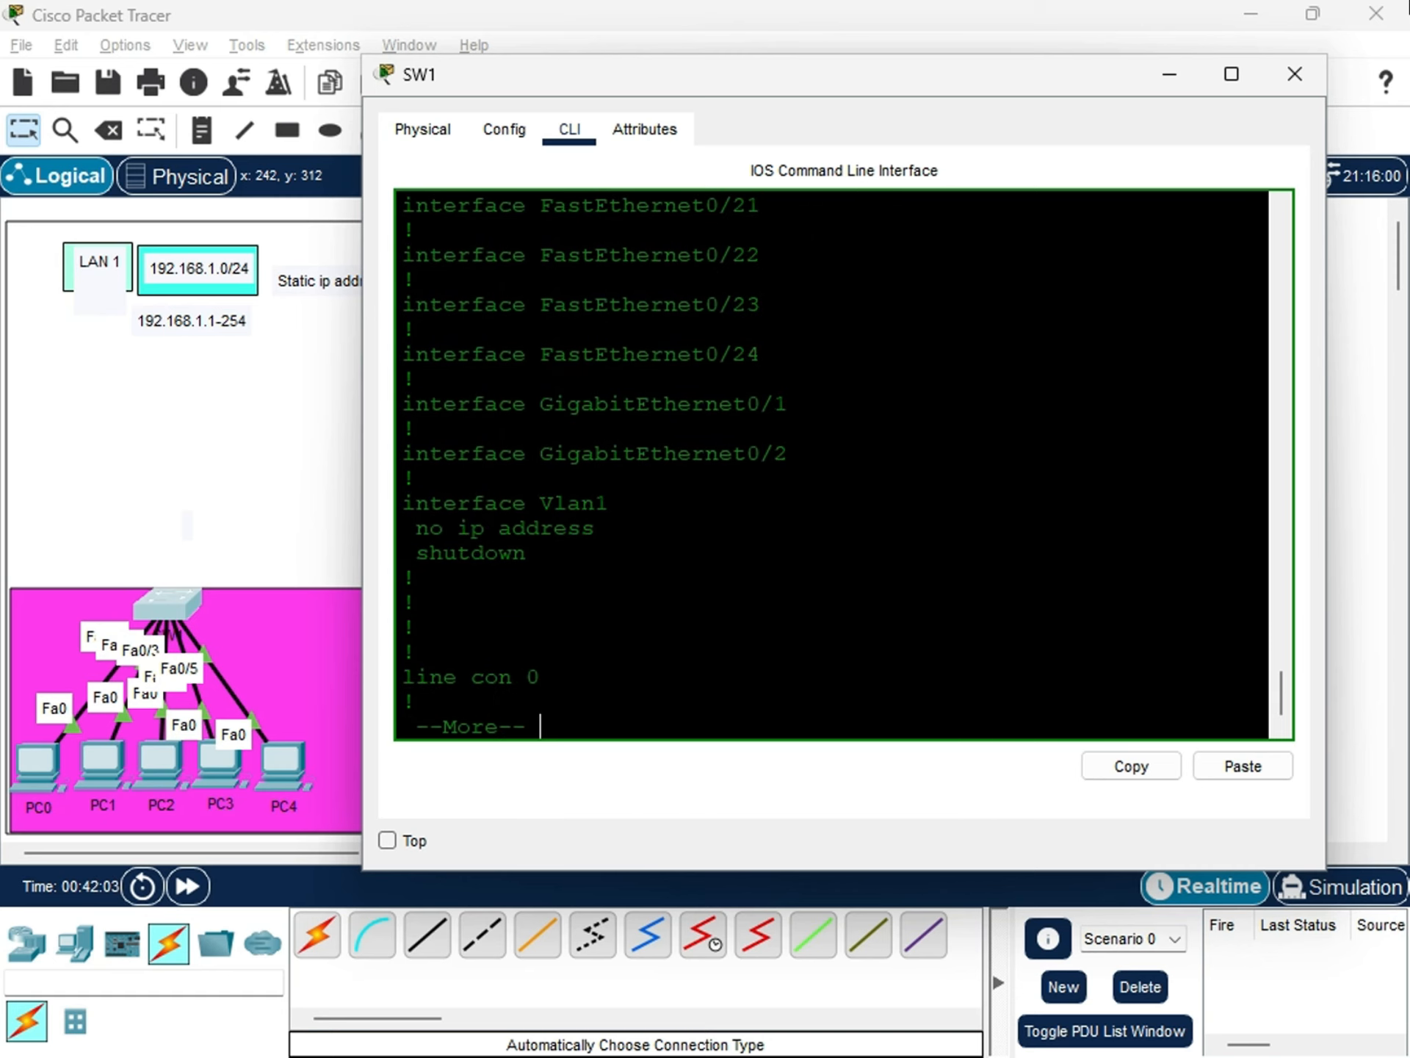
{"action": "left_click_drag", "start_coordinate": [793, 462], "coordinate": [416, 356]}
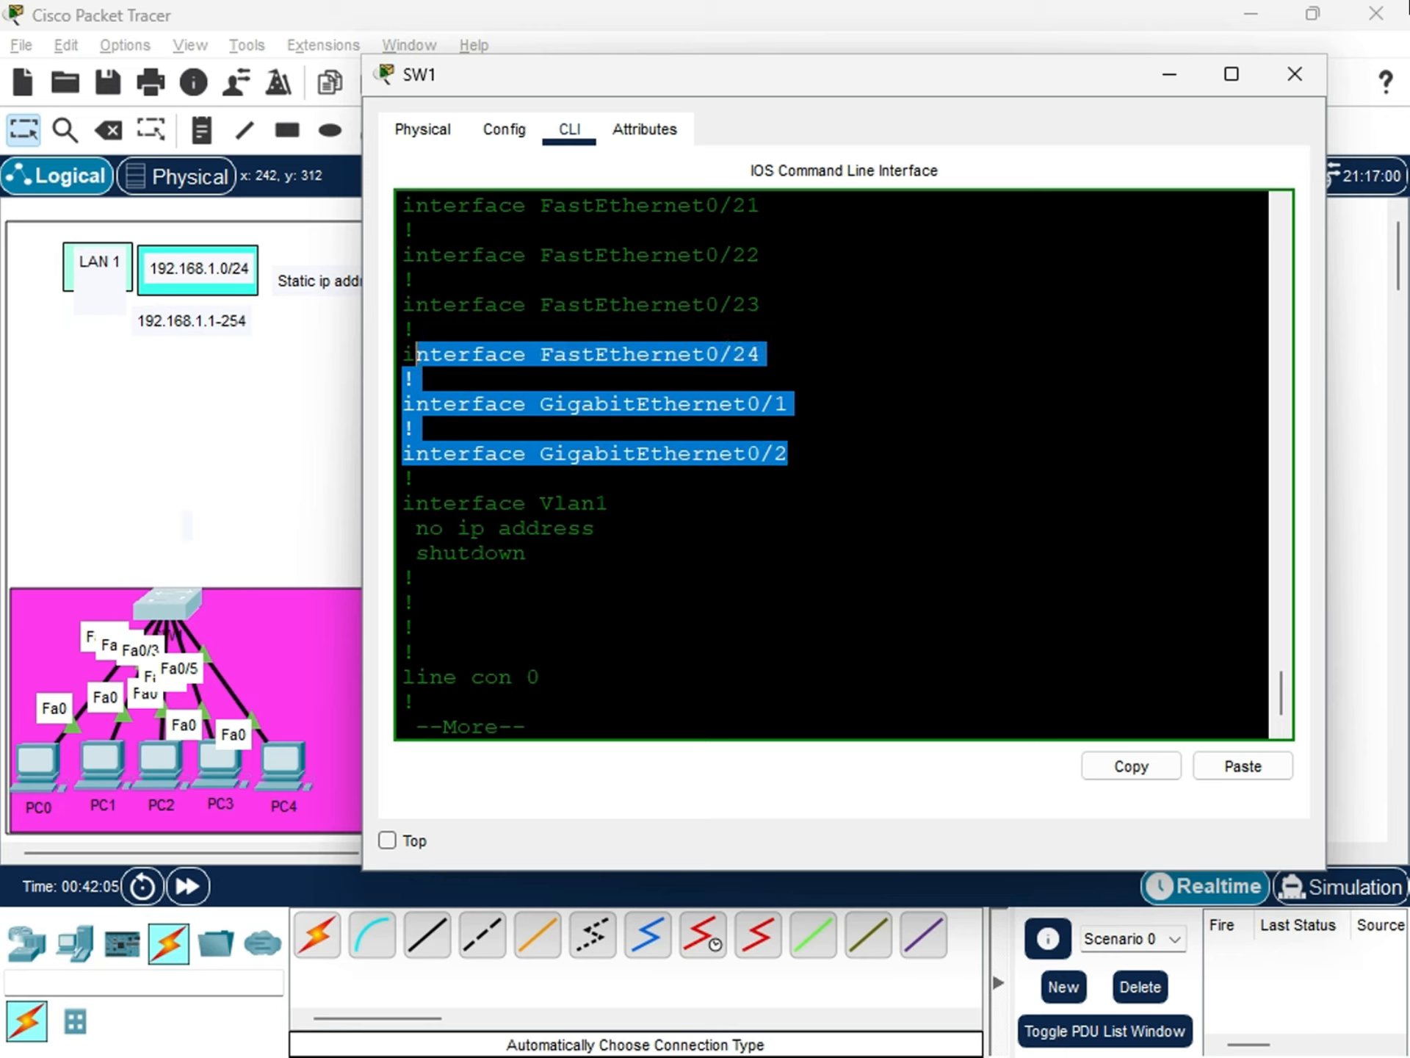
Examine the interface Vlan1 section of SW1's running configuration, including its IP address and shutdown lines.
{"action": "left_click_drag", "start_coordinate": [527, 555], "coordinate": [403, 502]}
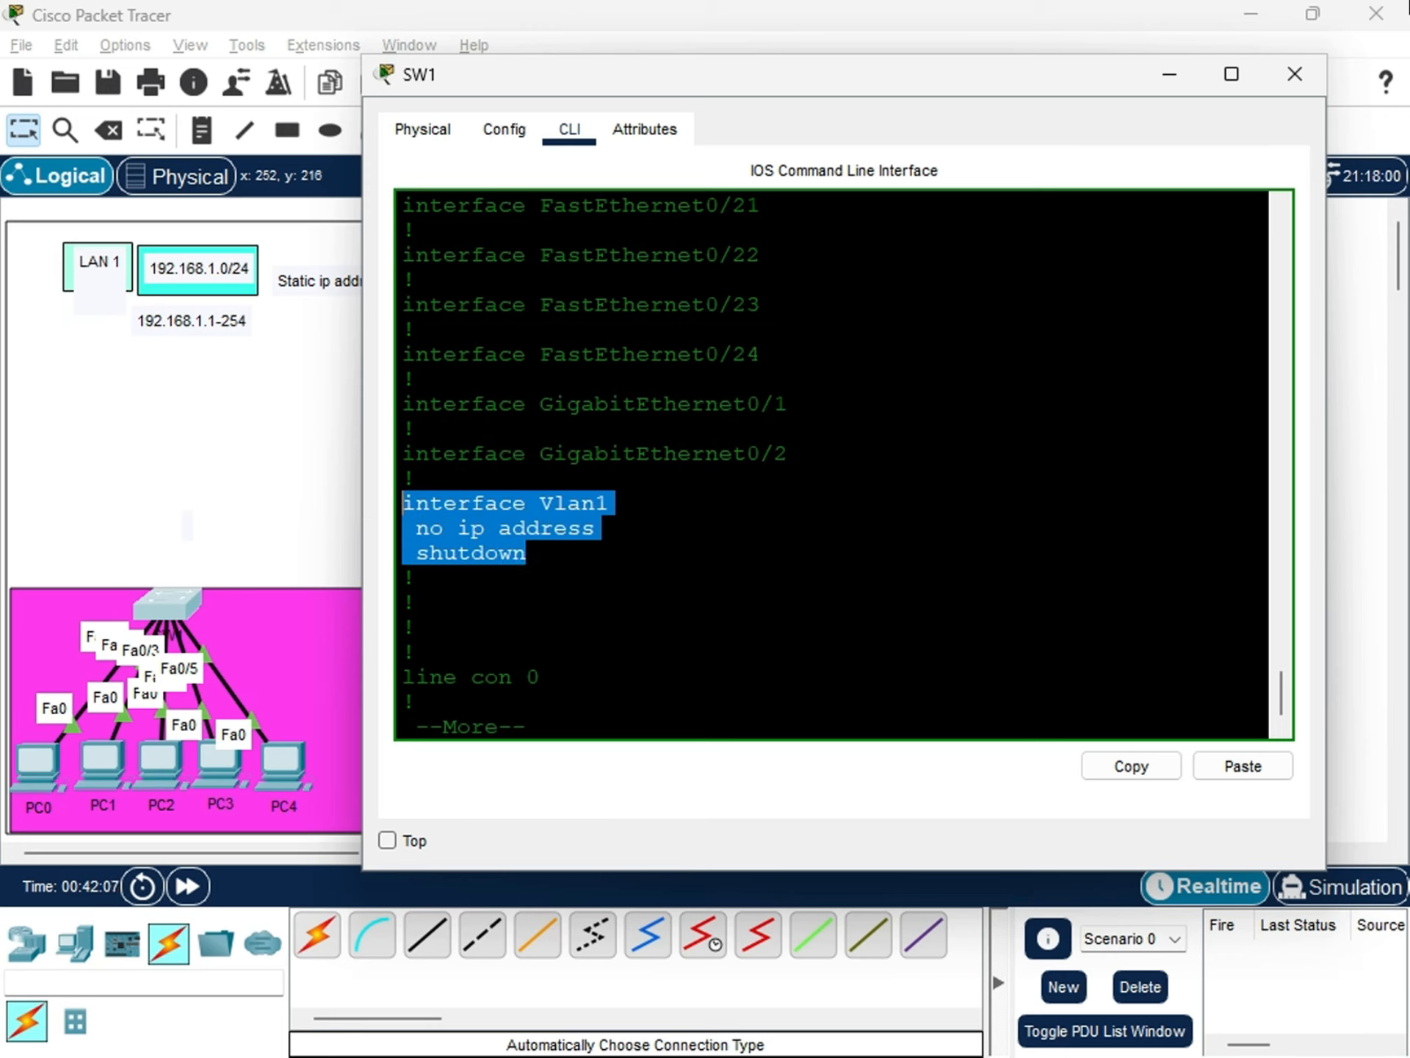
{"action": "left_click", "coordinate": [534, 570]}
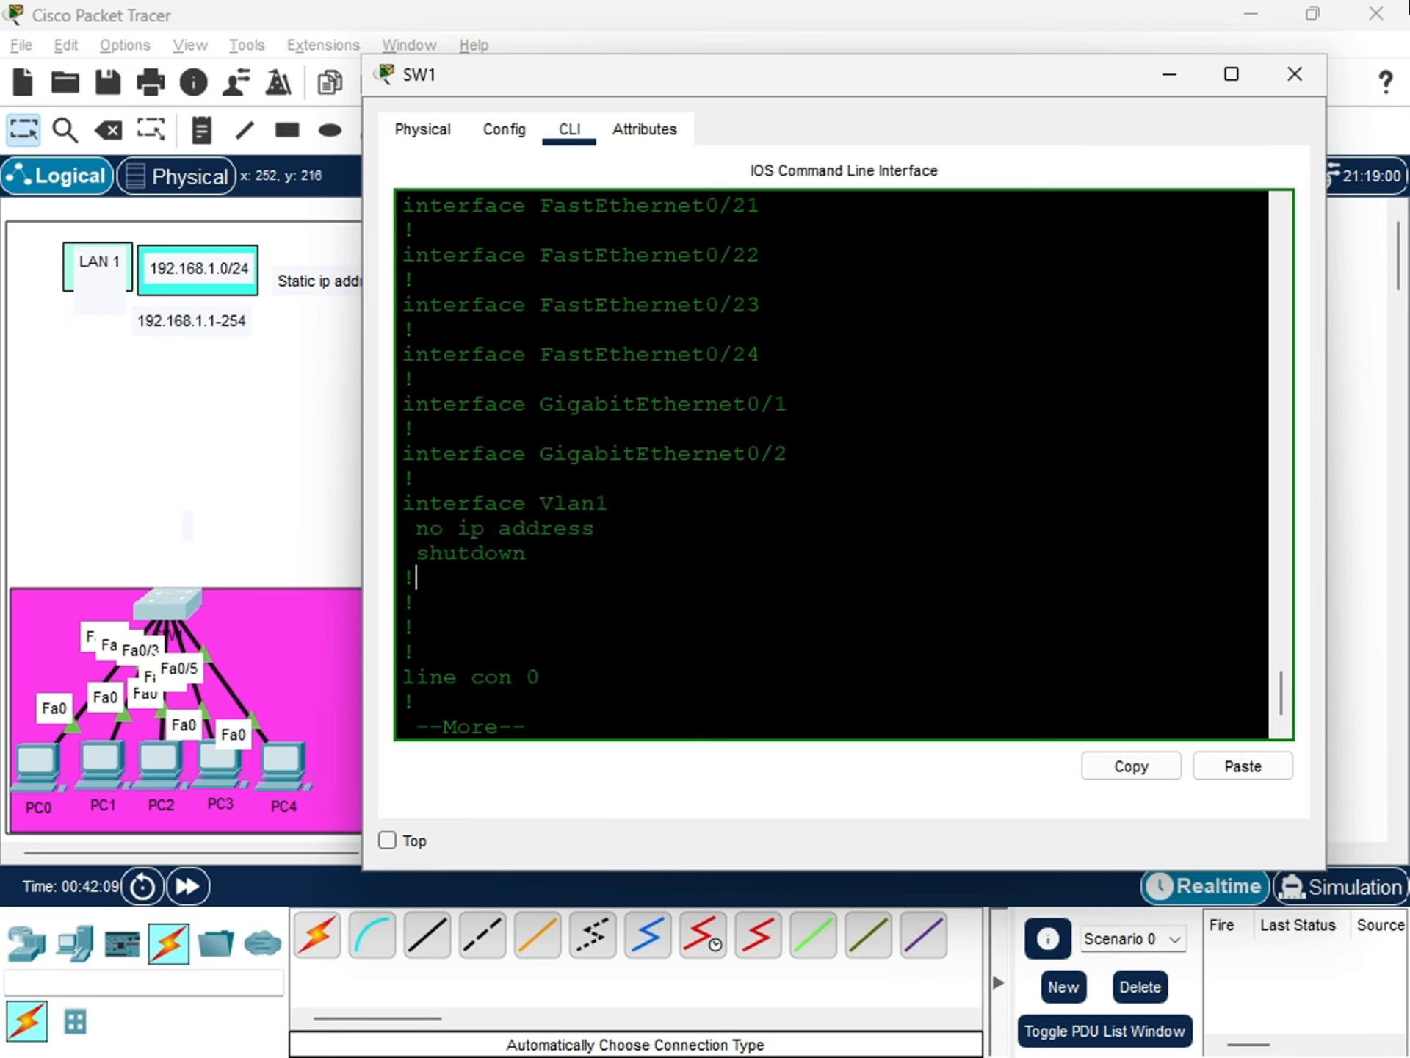
{"action": "left_click_drag", "start_coordinate": [534, 571], "coordinate": [404, 505]}
{"action": "left_click", "coordinate": [568, 528]}
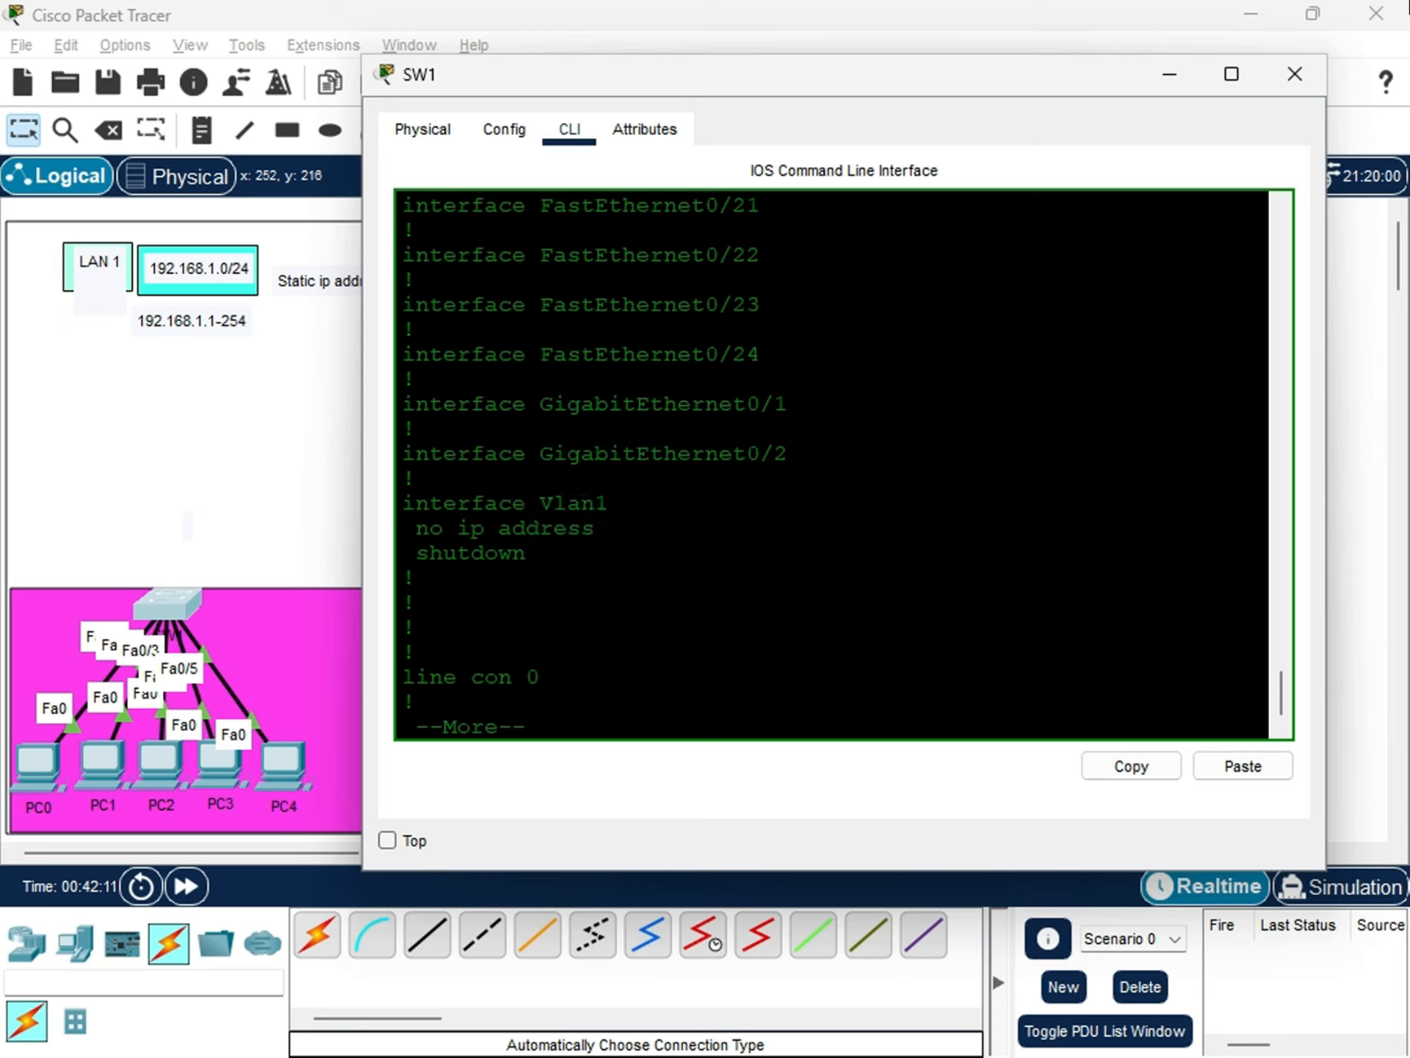
{"action": "left_click_drag", "start_coordinate": [526, 555], "coordinate": [393, 500]}
{"action": "left_click", "coordinate": [542, 541]}
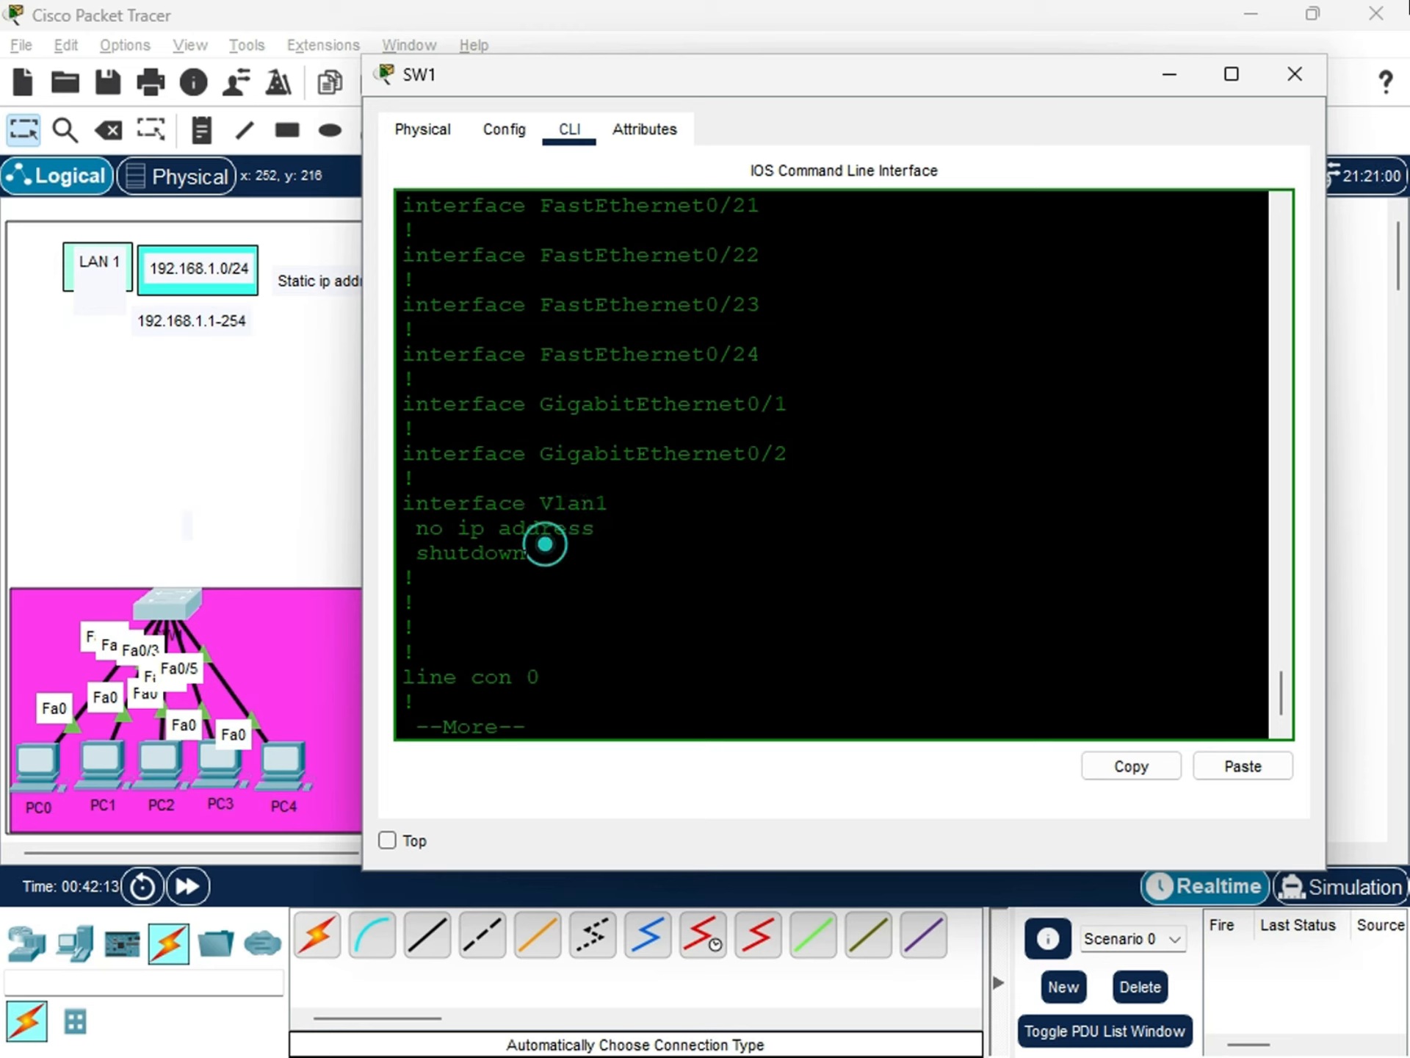
{"action": "left_click_drag", "start_coordinate": [526, 555], "coordinate": [403, 502]}
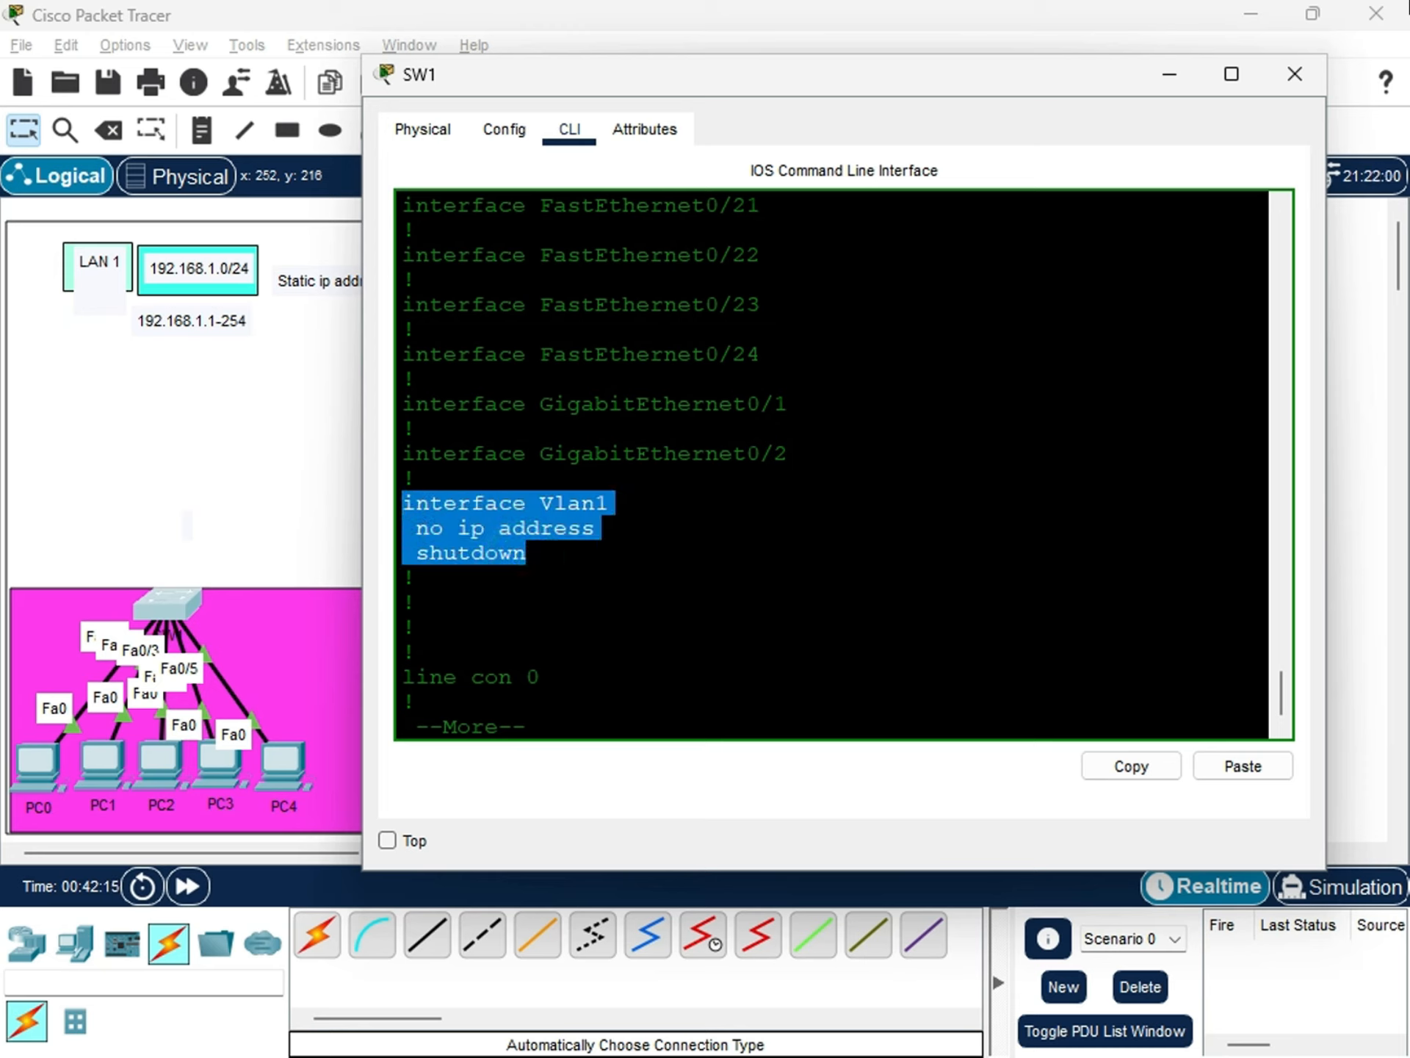
{"action": "left_click", "coordinate": [520, 506]}
{"action": "left_click_drag", "start_coordinate": [545, 505], "coordinate": [611, 506]}
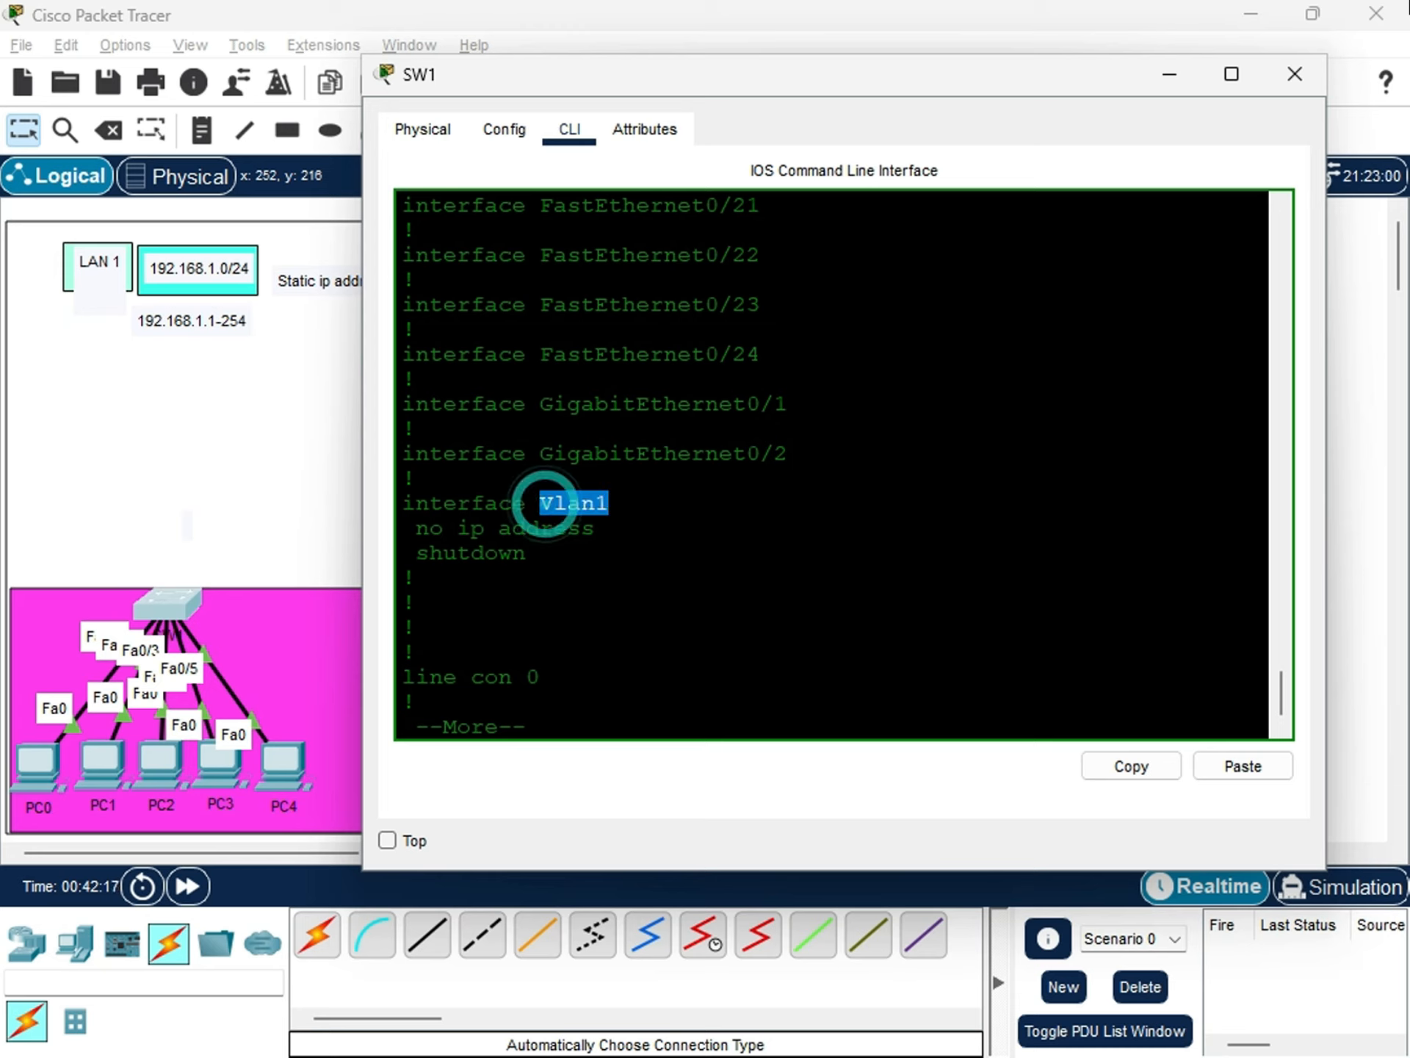
{"action": "left_click", "coordinate": [611, 571]}
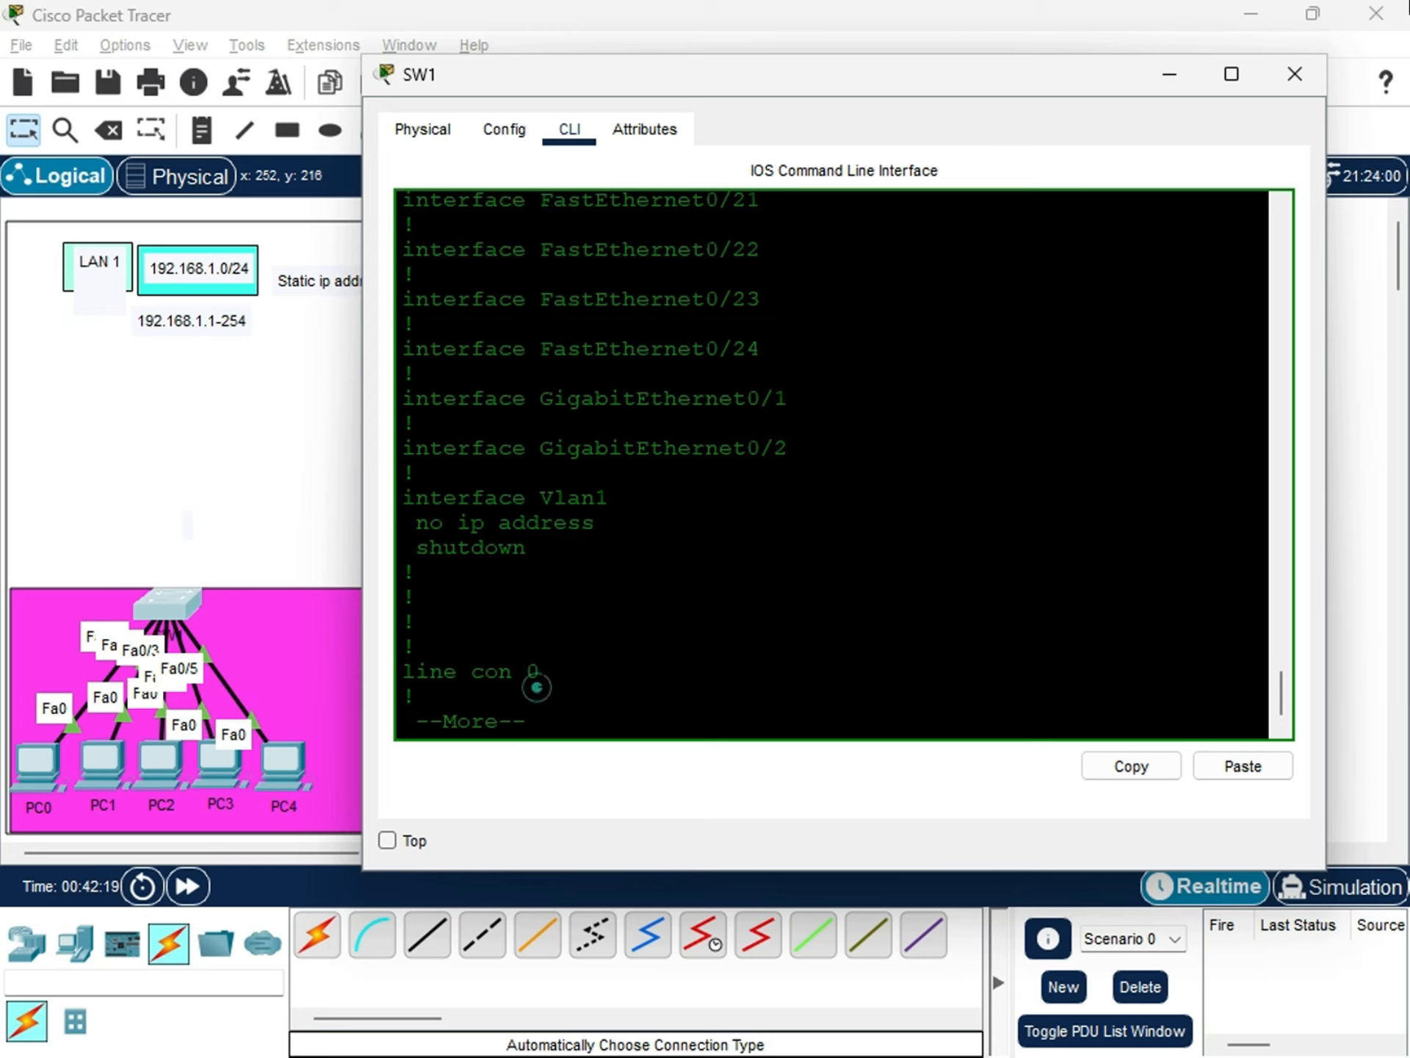
Continue the running configuration listing and examine the line con 0, line vty 0 4 and line vty 5 15 sections.
{"action": "left_click_drag", "start_coordinate": [538, 672], "coordinate": [418, 647]}
{"action": "key", "text": "Return"}
{"action": "key", "text": "Return"}
{"action": "key", "text": "Return"}
{"action": "key", "text": "Return"}
{"action": "key", "text": "Return"}
{"action": "key", "text": "Return"}
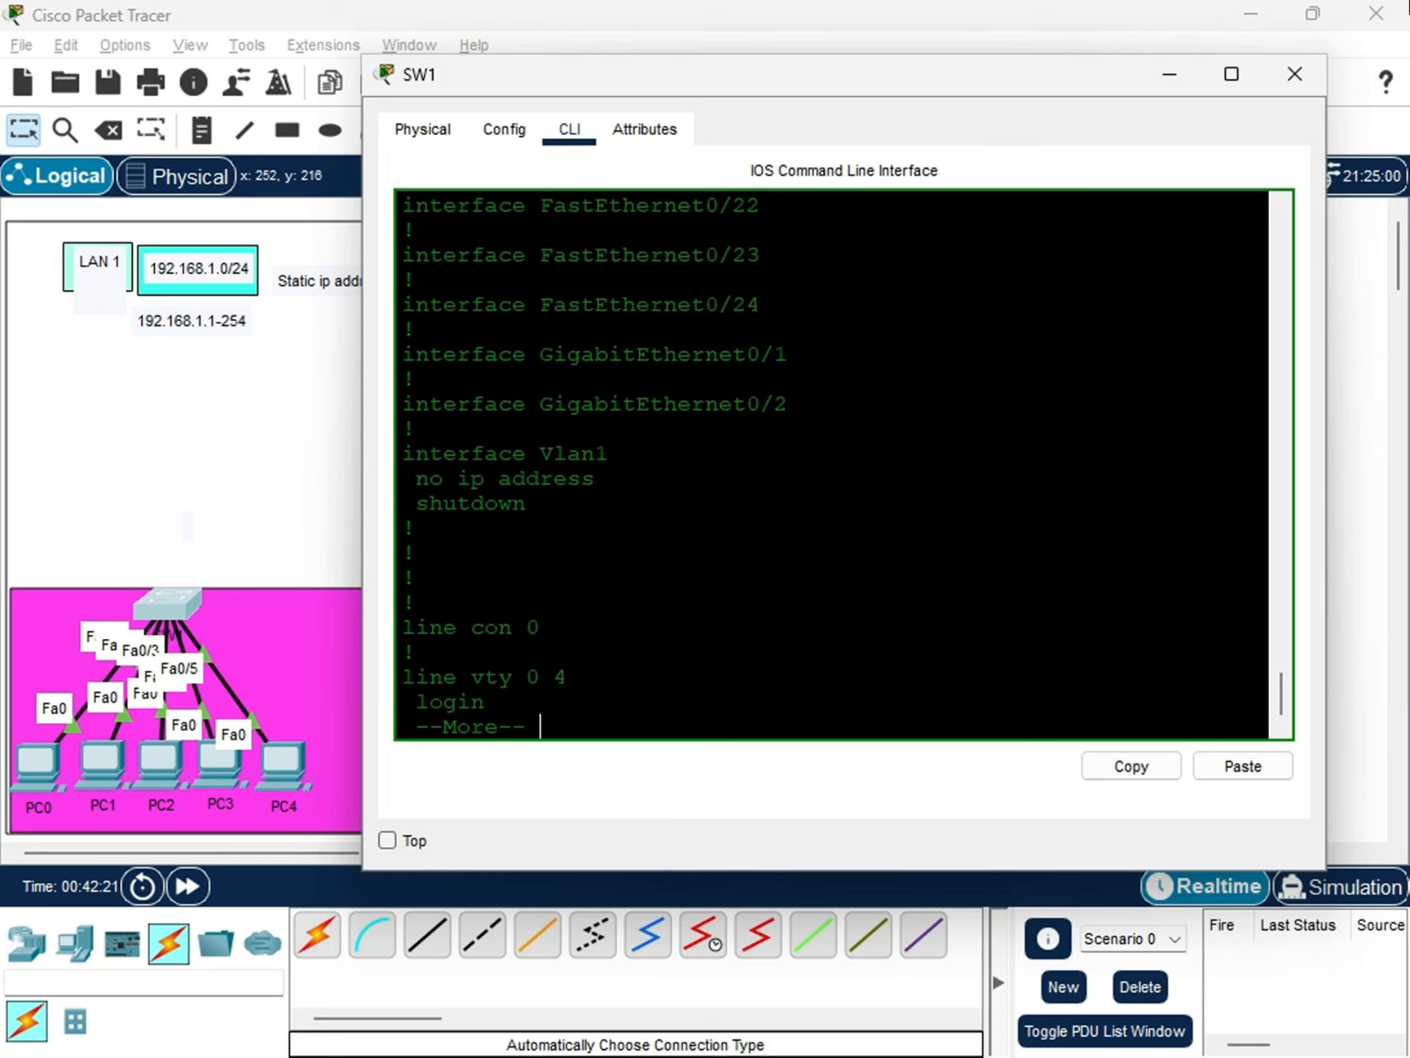
{"action": "key", "text": "Return"}
{"action": "left_click_drag", "start_coordinate": [562, 608], "coordinate": [406, 582]}
{"action": "left_click", "coordinate": [526, 568]}
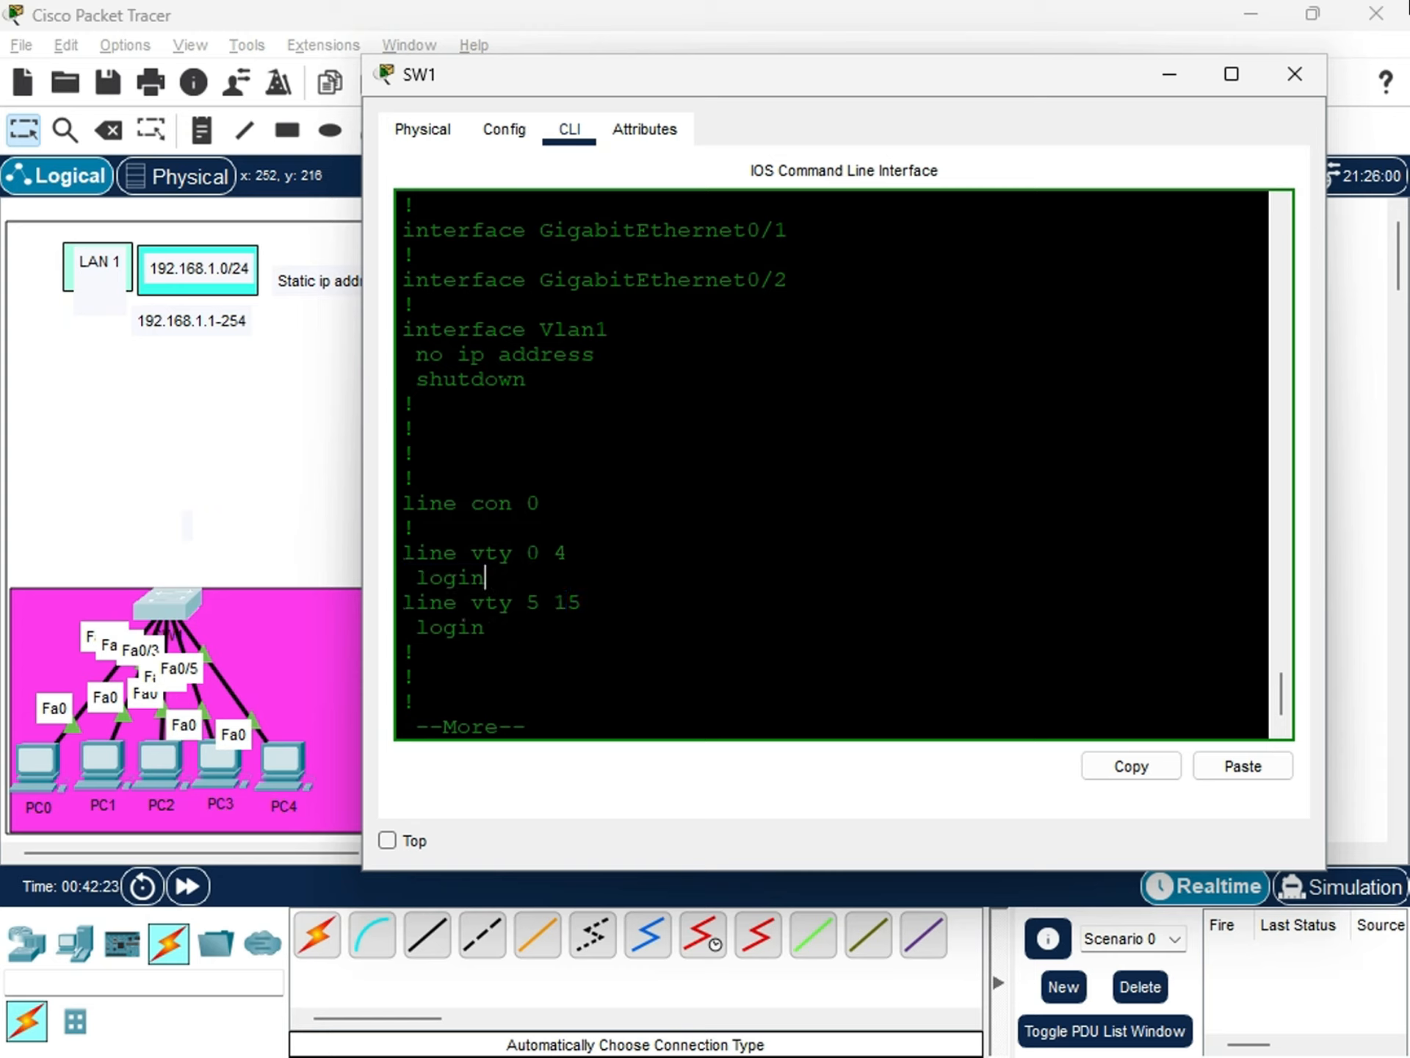
{"action": "left_click_drag", "start_coordinate": [538, 568], "coordinate": [418, 527]}
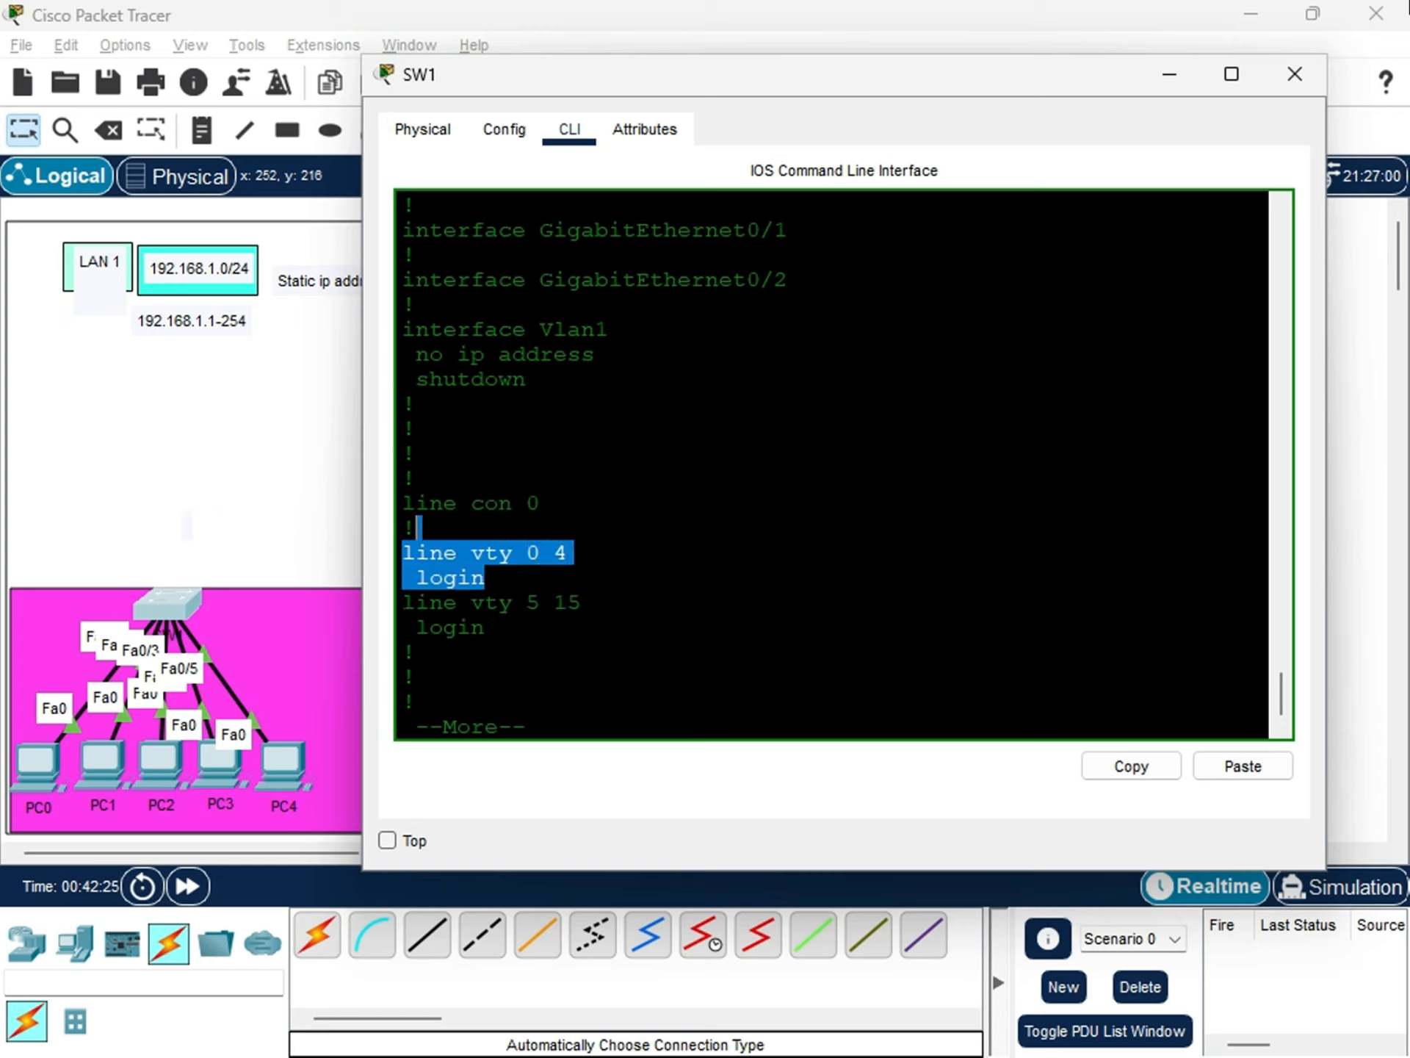
{"action": "mouse_move", "coordinate": [532, 573]}
{"action": "left_mouse_down"}
{"action": "mouse_move", "coordinate": [403, 553]}
{"action": "mouse_move", "coordinate": [487, 629]}
{"action": "mouse_move", "coordinate": [403, 552]}
{"action": "left_mouse_up"}
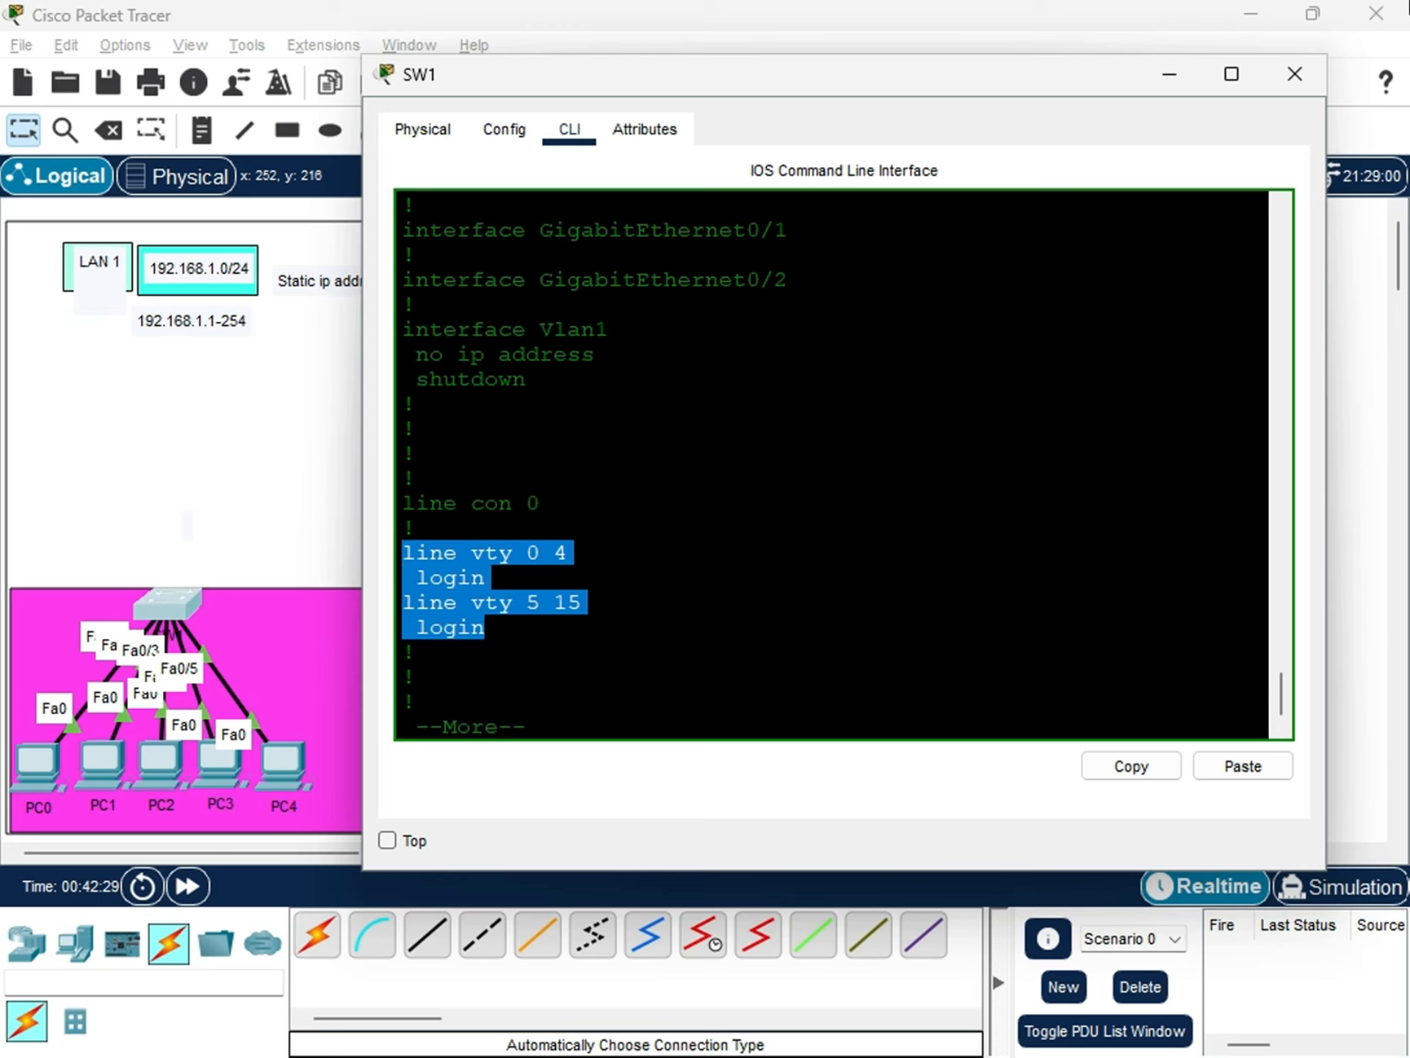
Page through the rest of the running configuration to its end and return to SW1's privileged EXEC prompt.
{"action": "key", "text": "Return"}
{"action": "key", "text": "Return"}
{"action": "key", "text": "Return"}
{"action": "key", "text": "Return"}
{"action": "key", "text": "Return"}
{"action": "key", "text": "Return"}
{"action": "key", "text": "Return"}
{"action": "key", "text": "Return"}
{"action": "key", "text": "Return"}
{"action": "key", "text": "Return"}
{"action": "key", "text": "Return"}
{"action": "key", "text": "Return"}
{"action": "key", "text": "Return"}
{"action": "key", "text": "Return"}
{"action": "key", "text": "Return"}
{"action": "key", "text": "Return"}
{"action": "key", "text": "Return"}
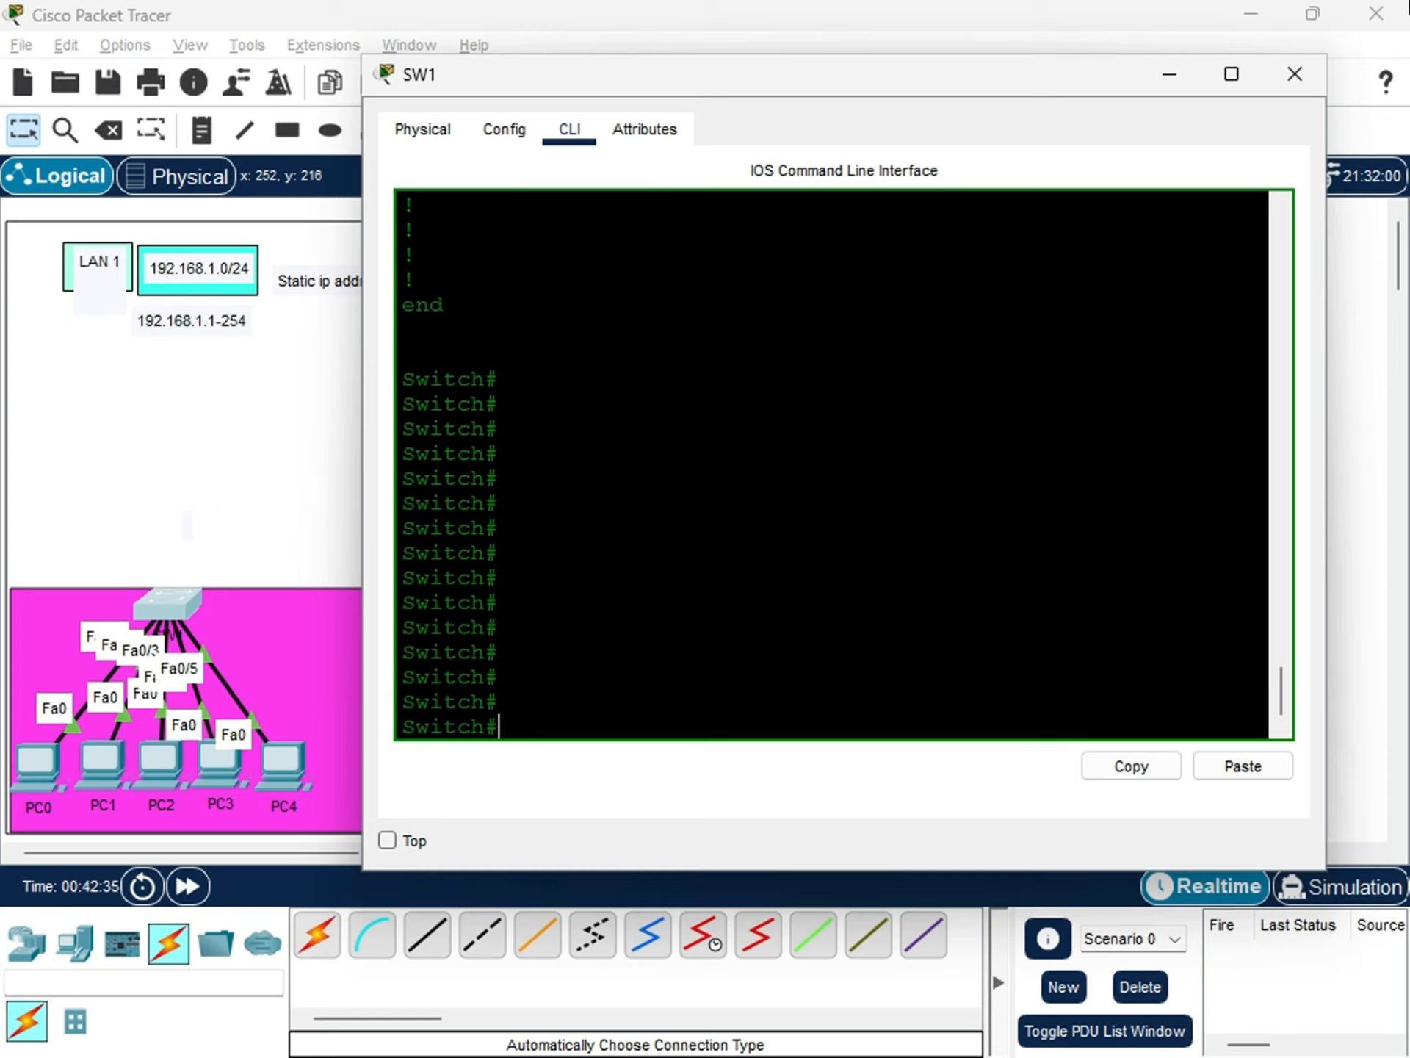
Enter global configuration mode on SW1 with config terminal and move the SW1 window clear of the LAN 1 diagram.
{"action": "type", "text": "config"}
{"action": "type", "text": "termina"}
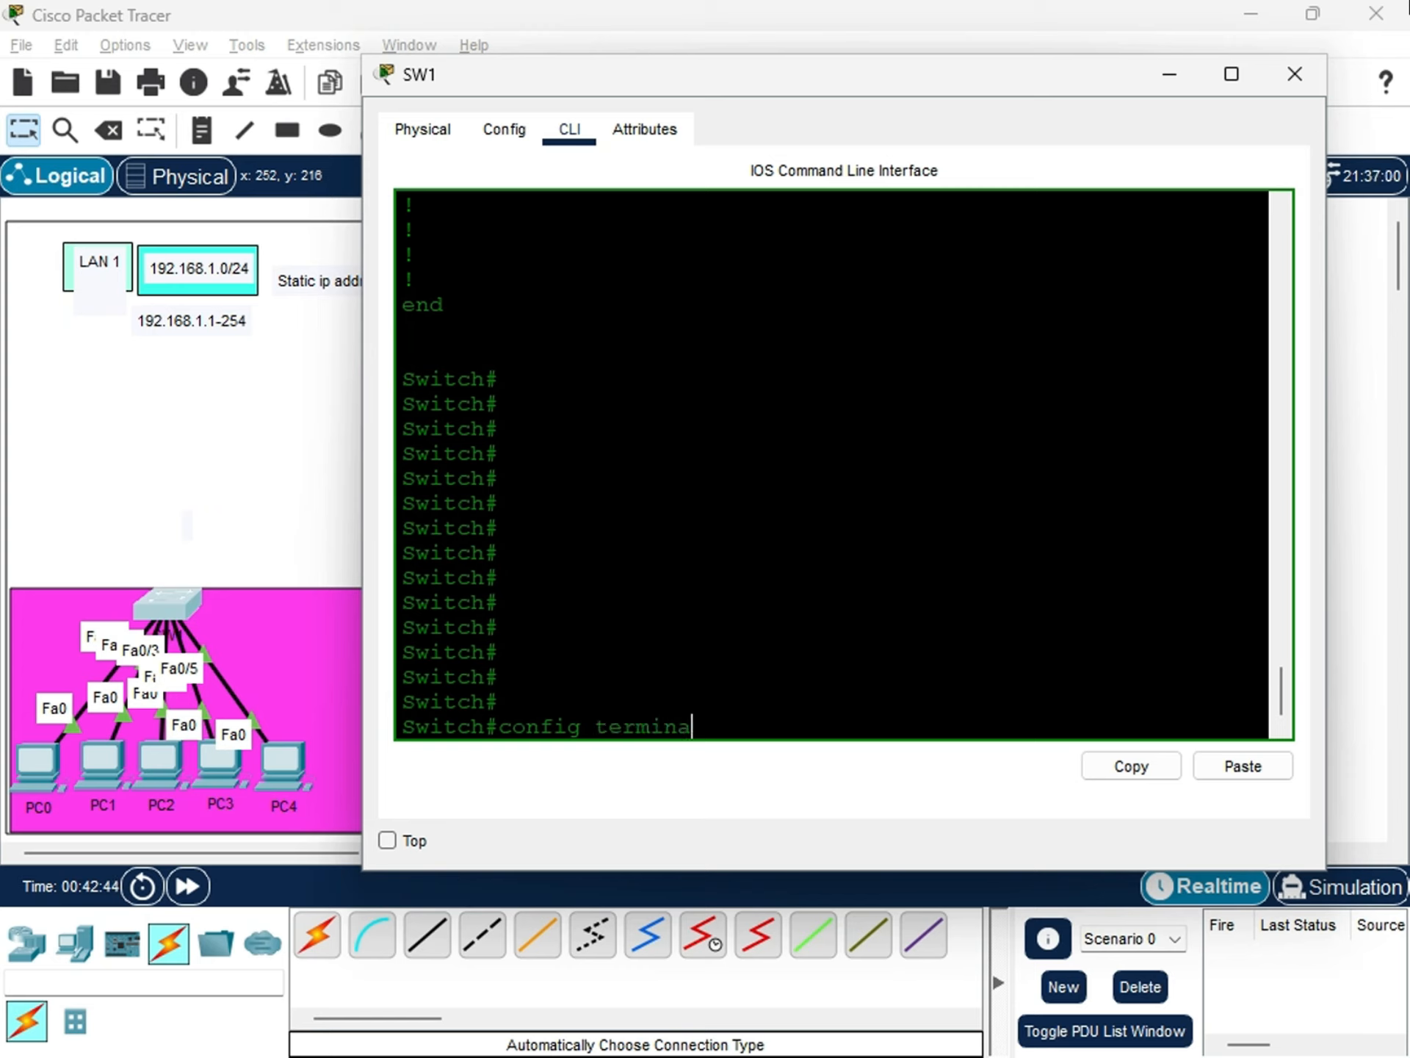
{"action": "type", "text": "l"}
{"action": "key", "text": "Return"}
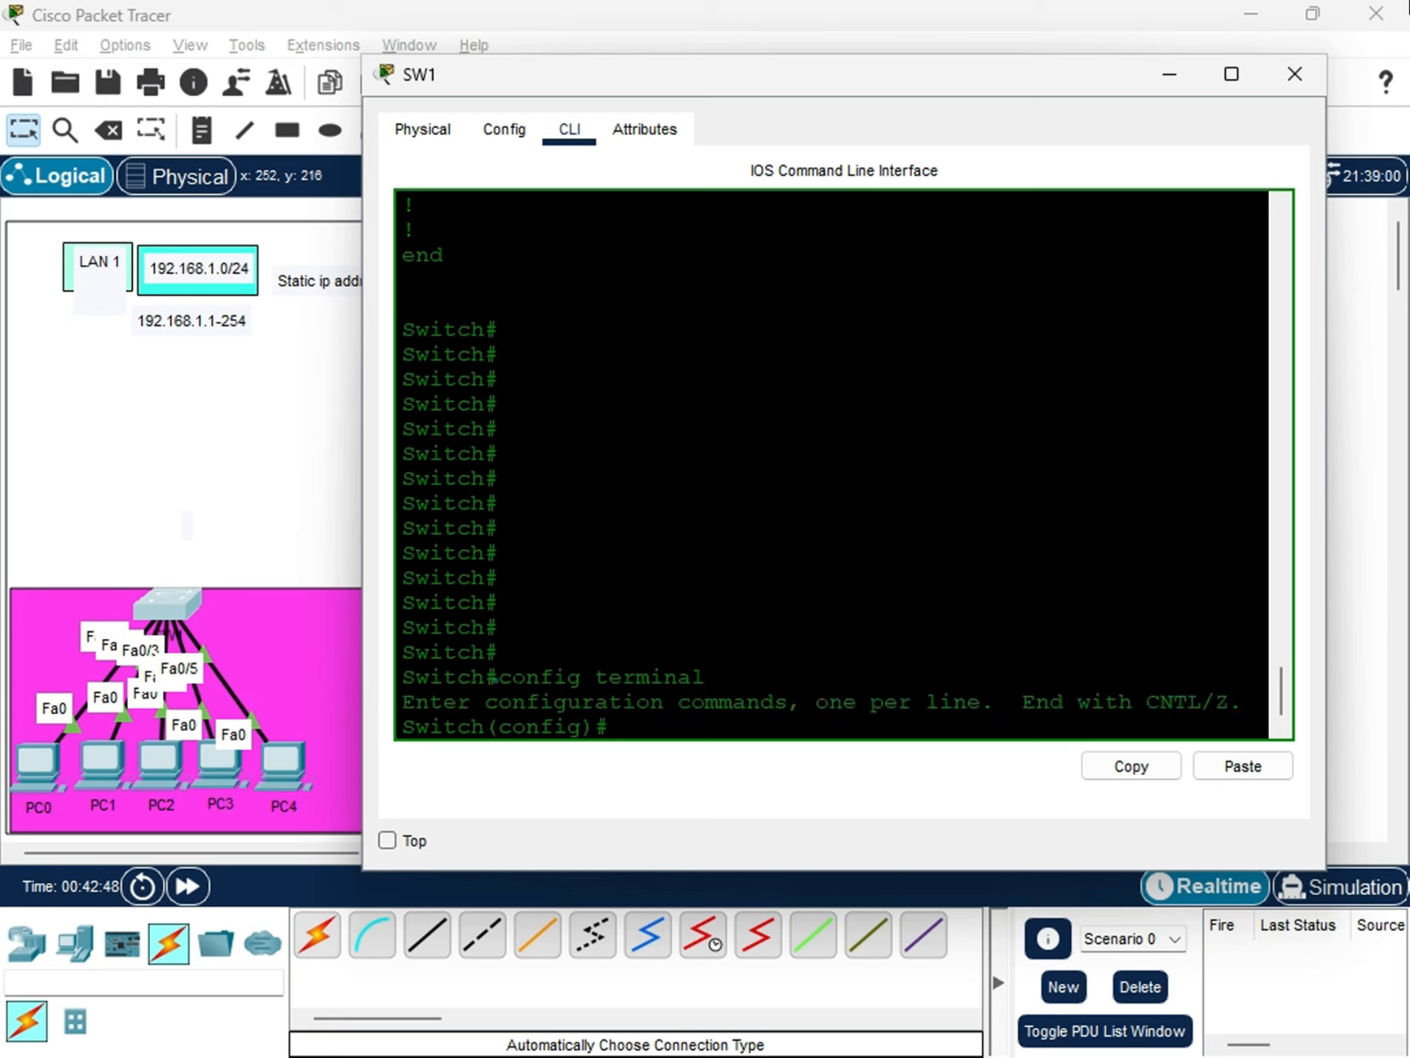
{"action": "left_click_drag", "start_coordinate": [500, 677], "coordinate": [1217, 747]}
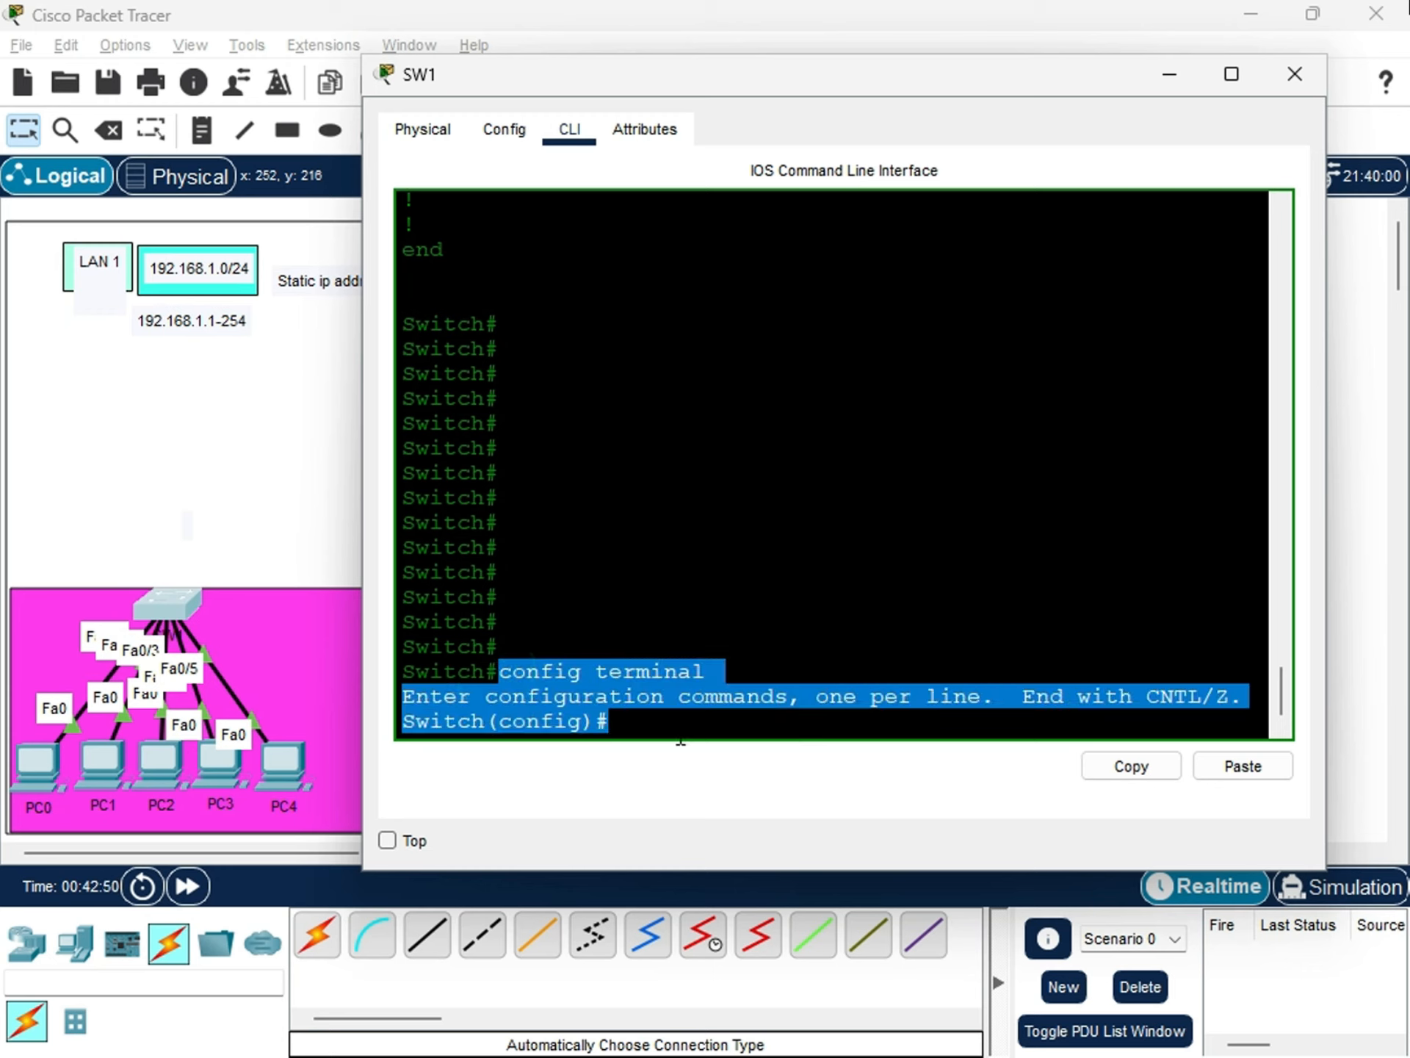
{"action": "left_click", "coordinate": [627, 724]}
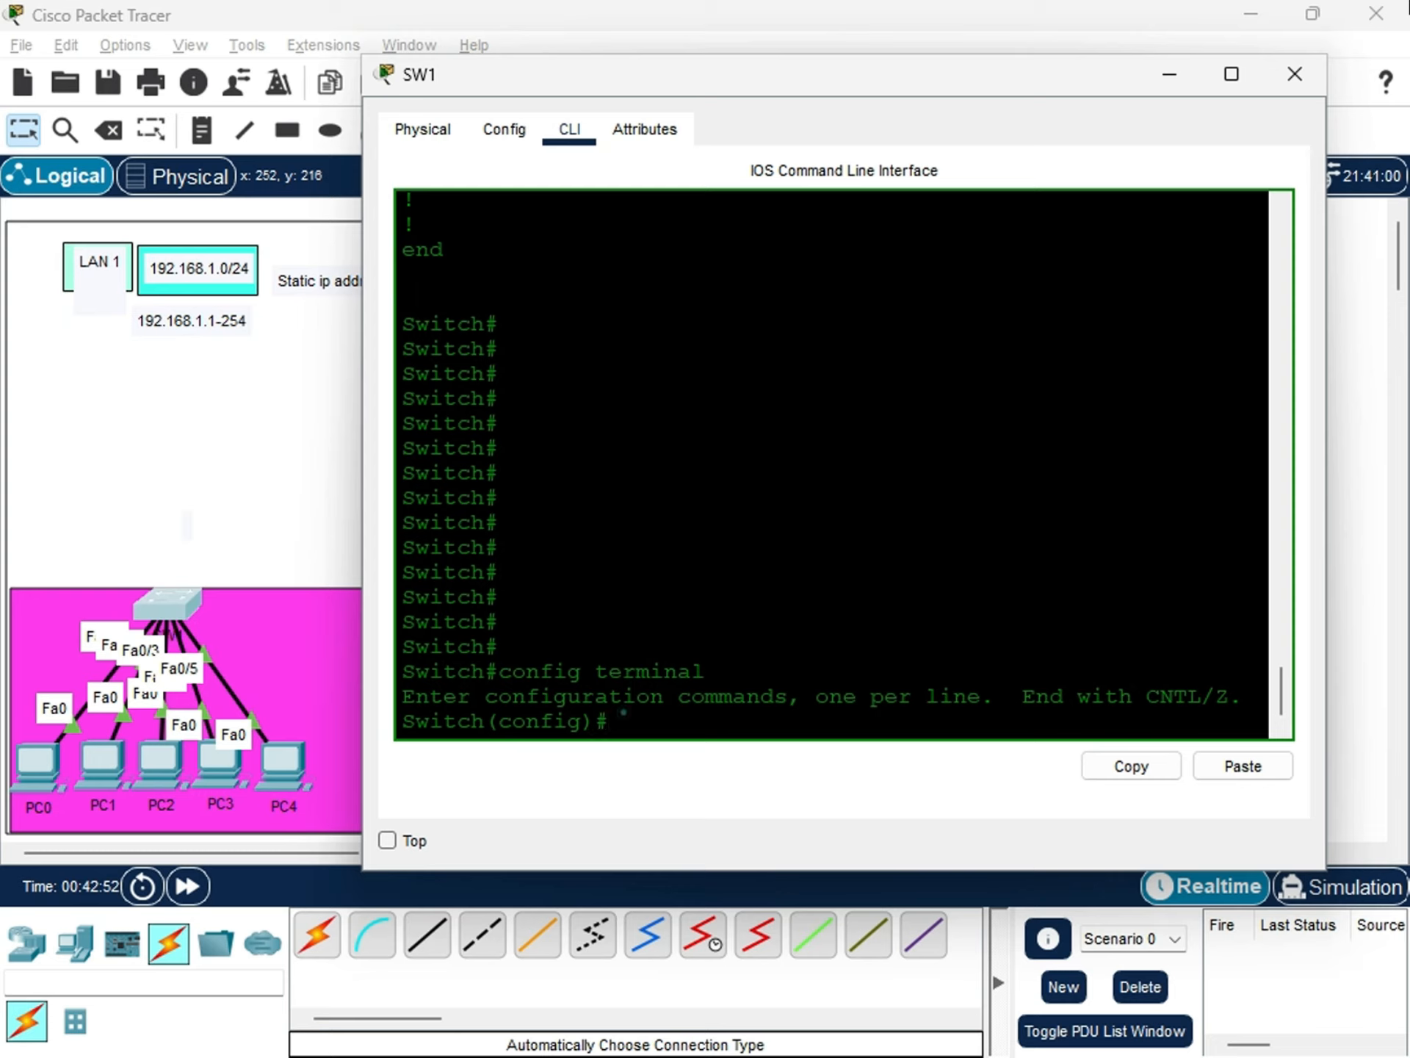
{"action": "left_click", "coordinate": [623, 712]}
{"action": "left_click_drag", "start_coordinate": [636, 81], "coordinate": [708, 128]}
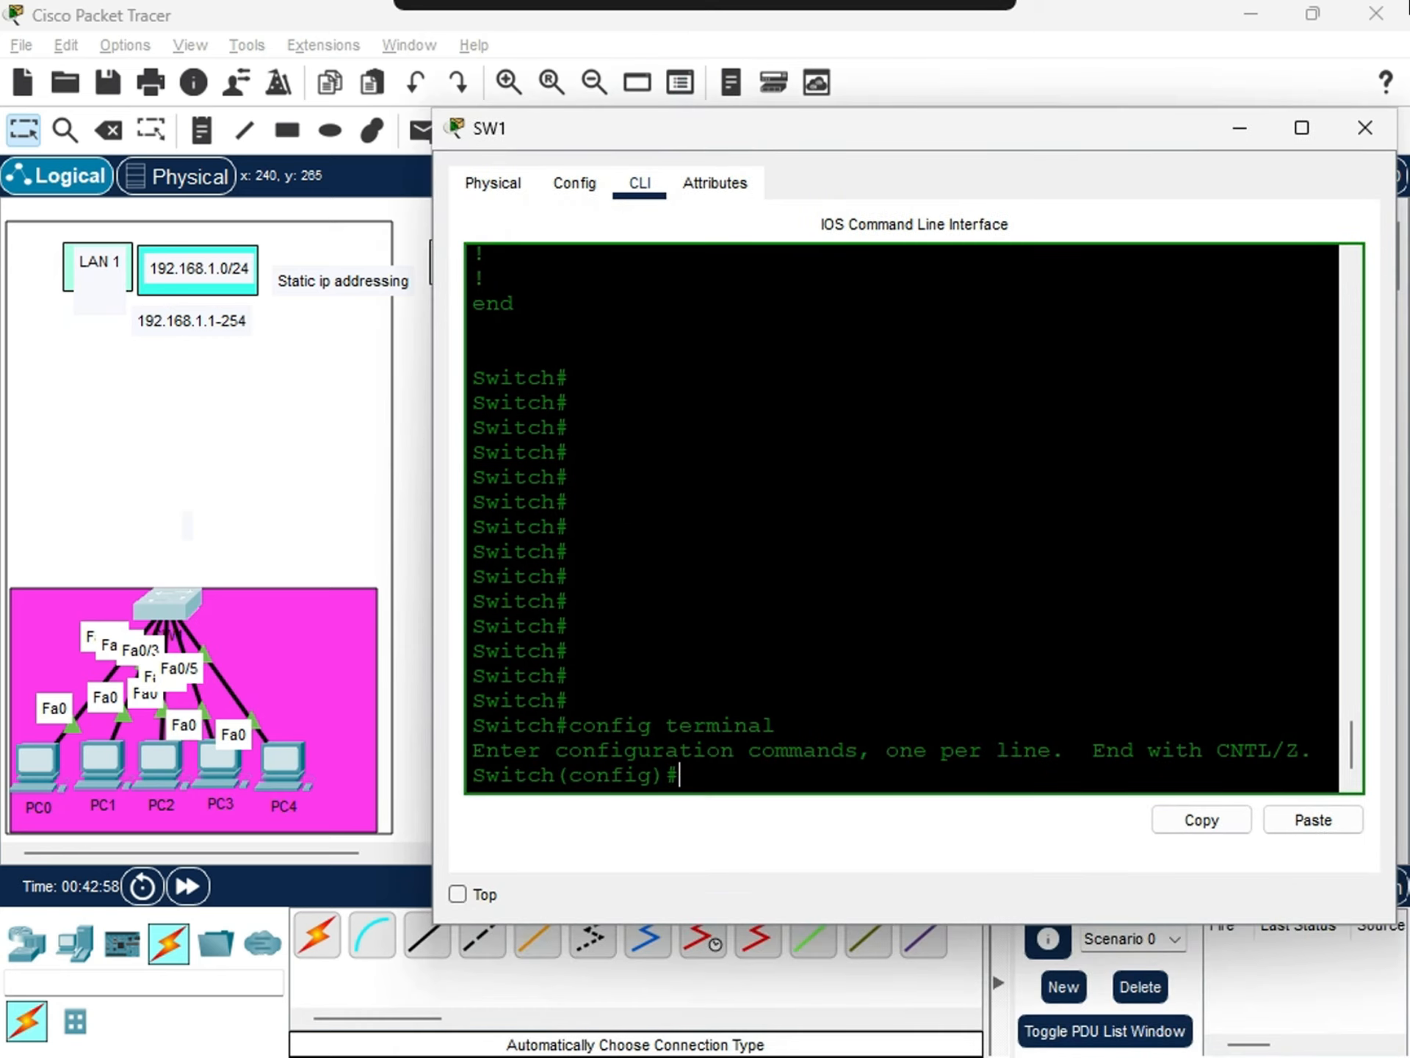
{"action": "left_click_drag", "start_coordinate": [704, 772], "coordinate": [431, 359]}
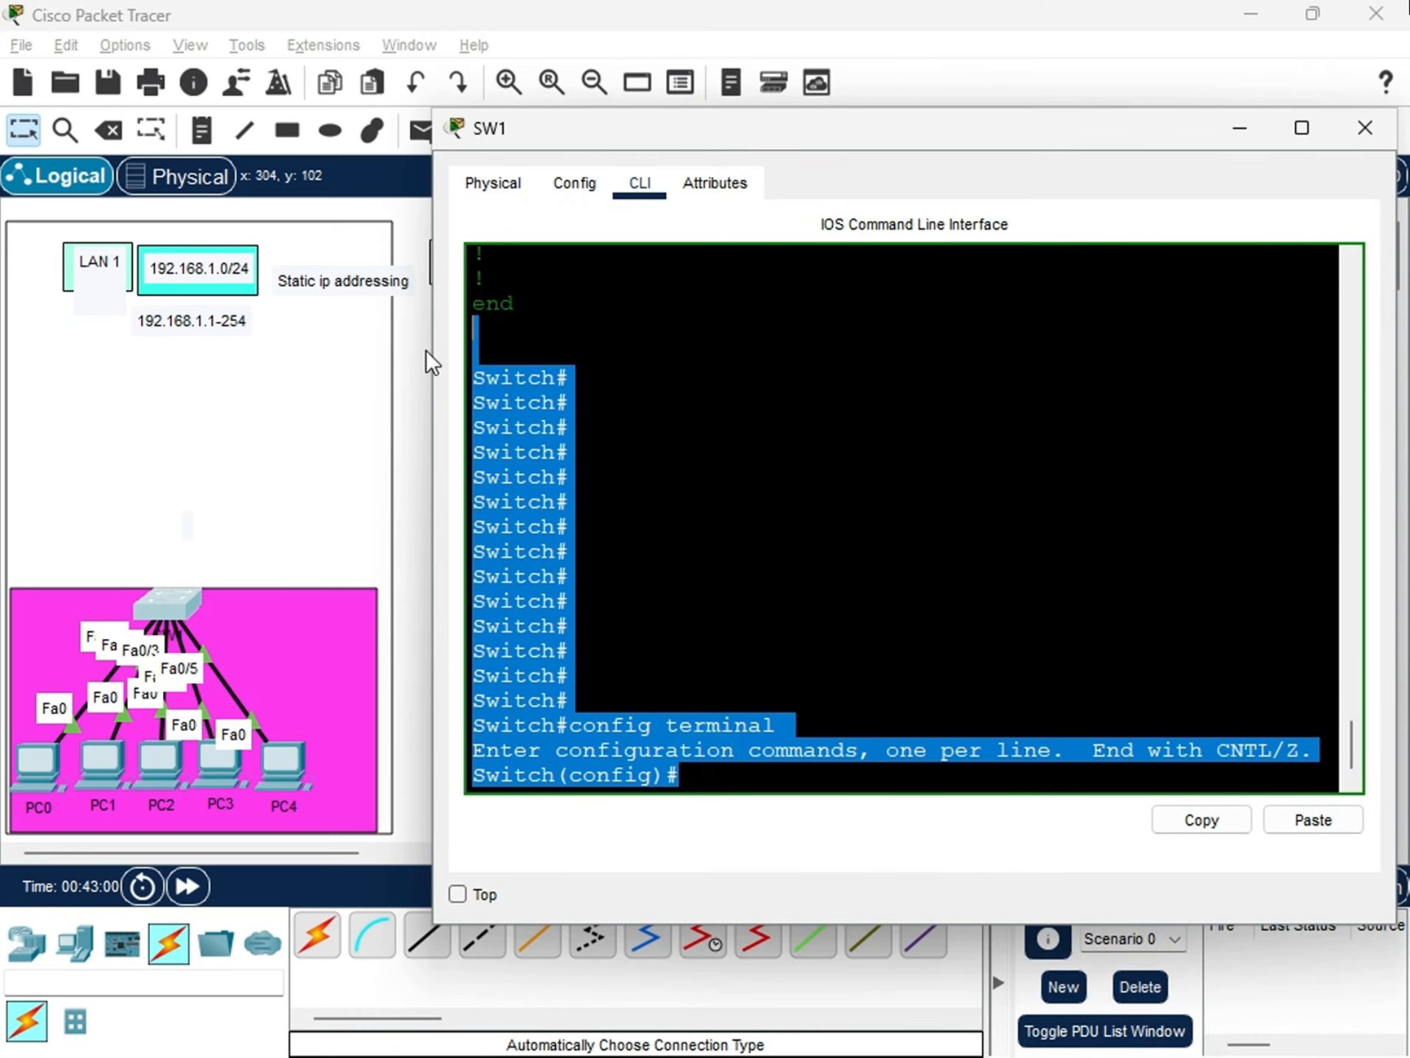
{"action": "left_click", "coordinate": [697, 792]}
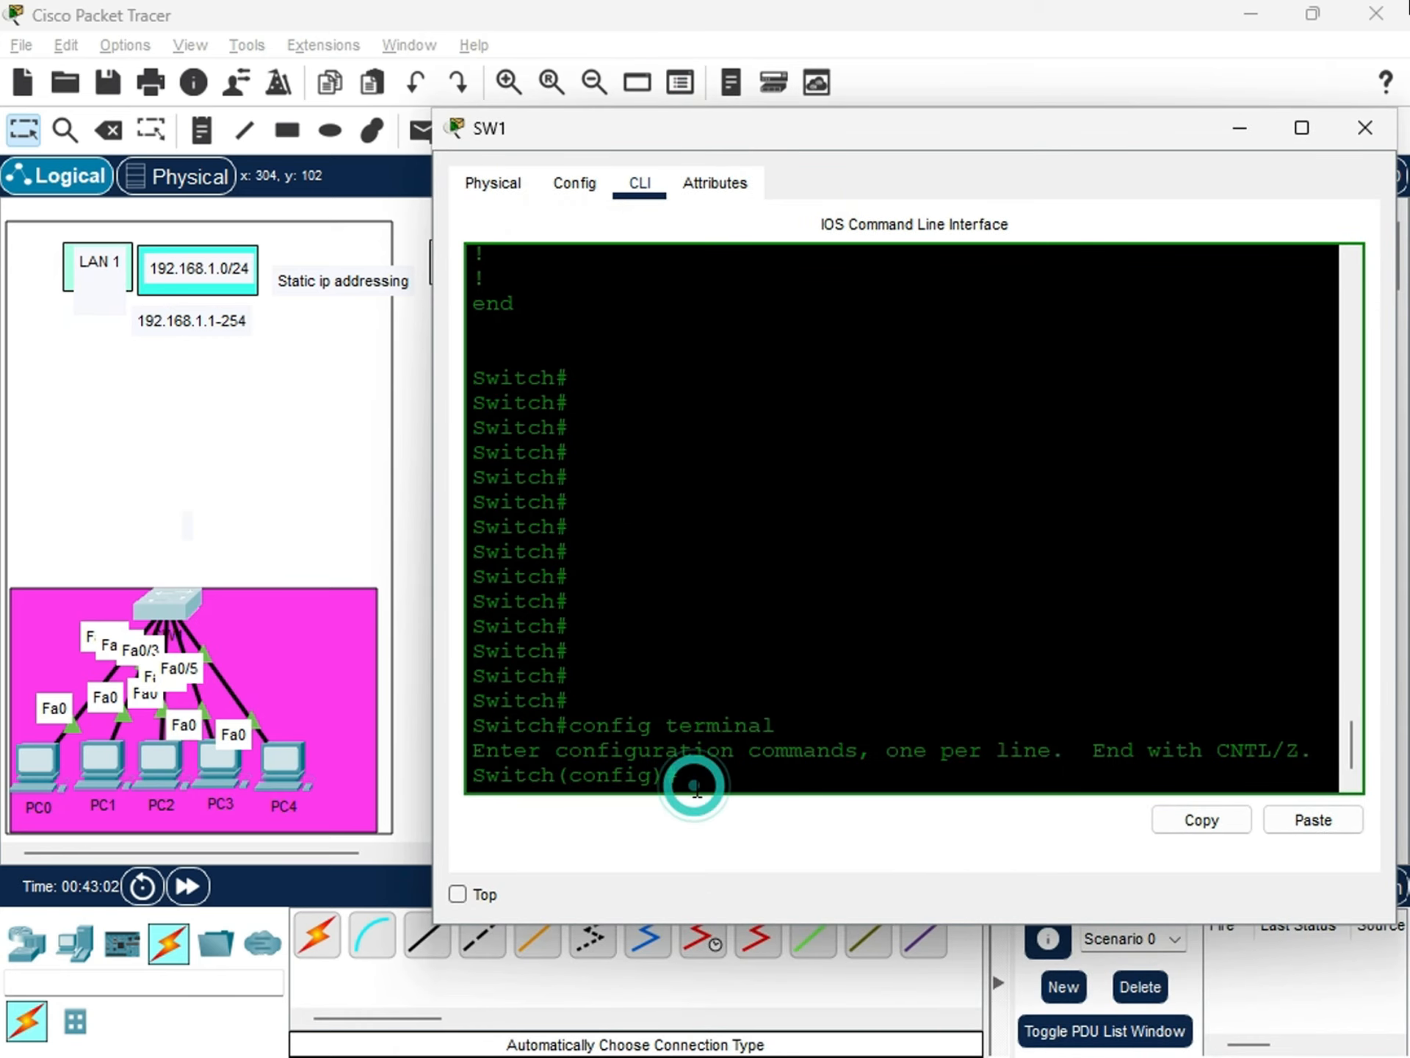
{"action": "key", "text": "Return"}
{"action": "key", "text": "Return"}
{"action": "key", "text": "Return"}
{"action": "key", "text": "Return"}
{"action": "key", "text": "Return"}
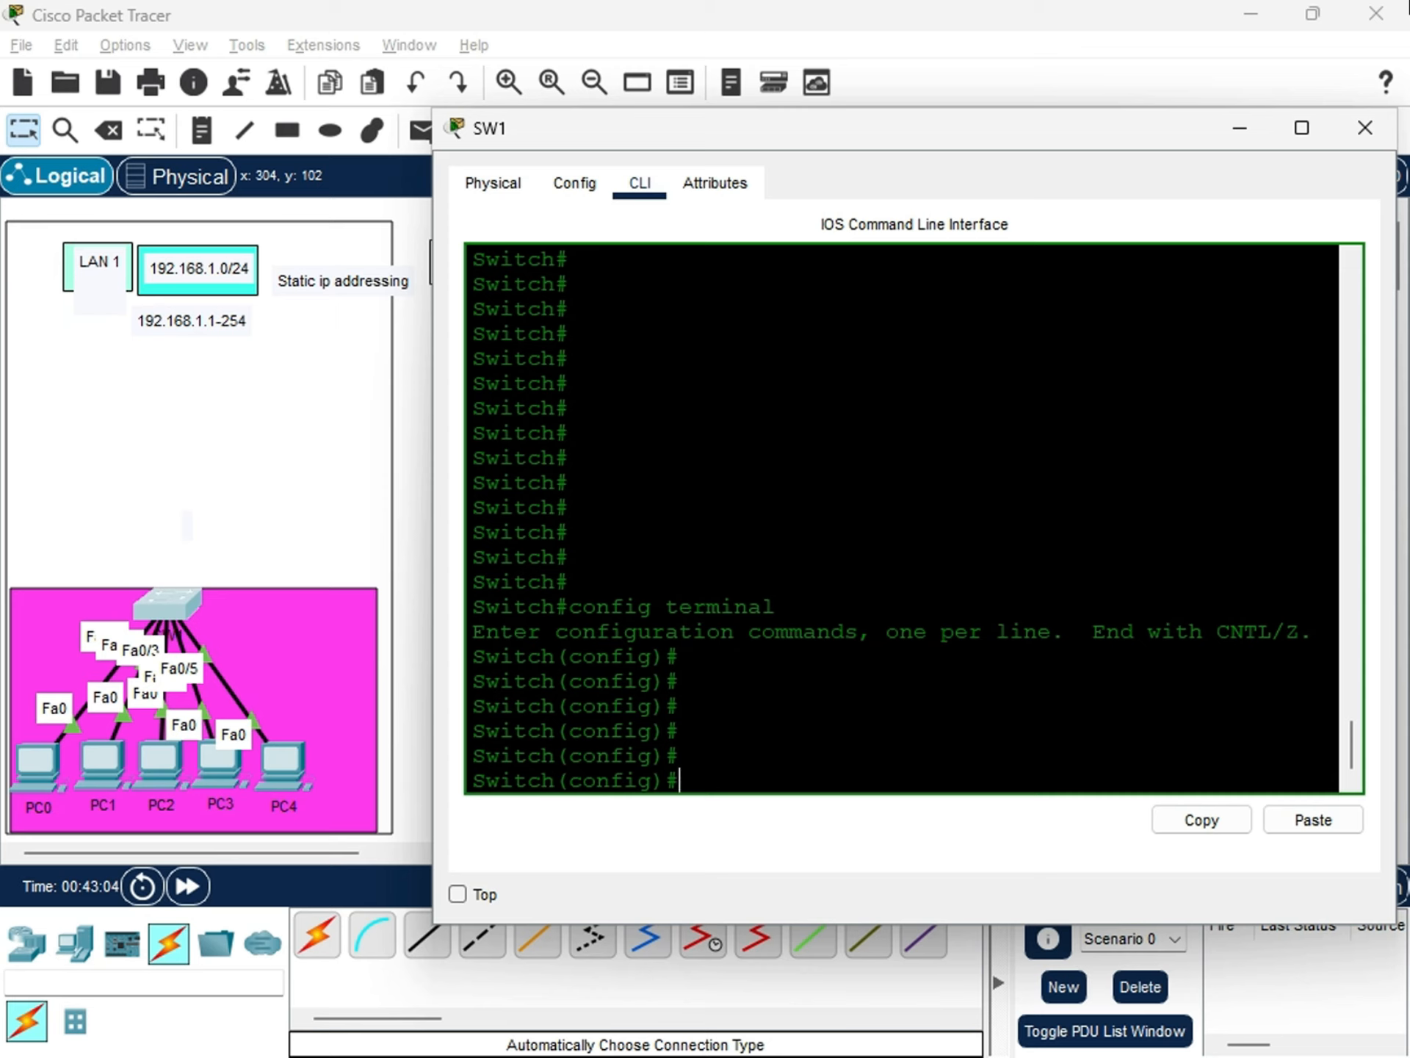
{"action": "left_click_drag", "start_coordinate": [831, 128], "coordinate": [848, 251]}
{"action": "left_click", "coordinate": [732, 879]}
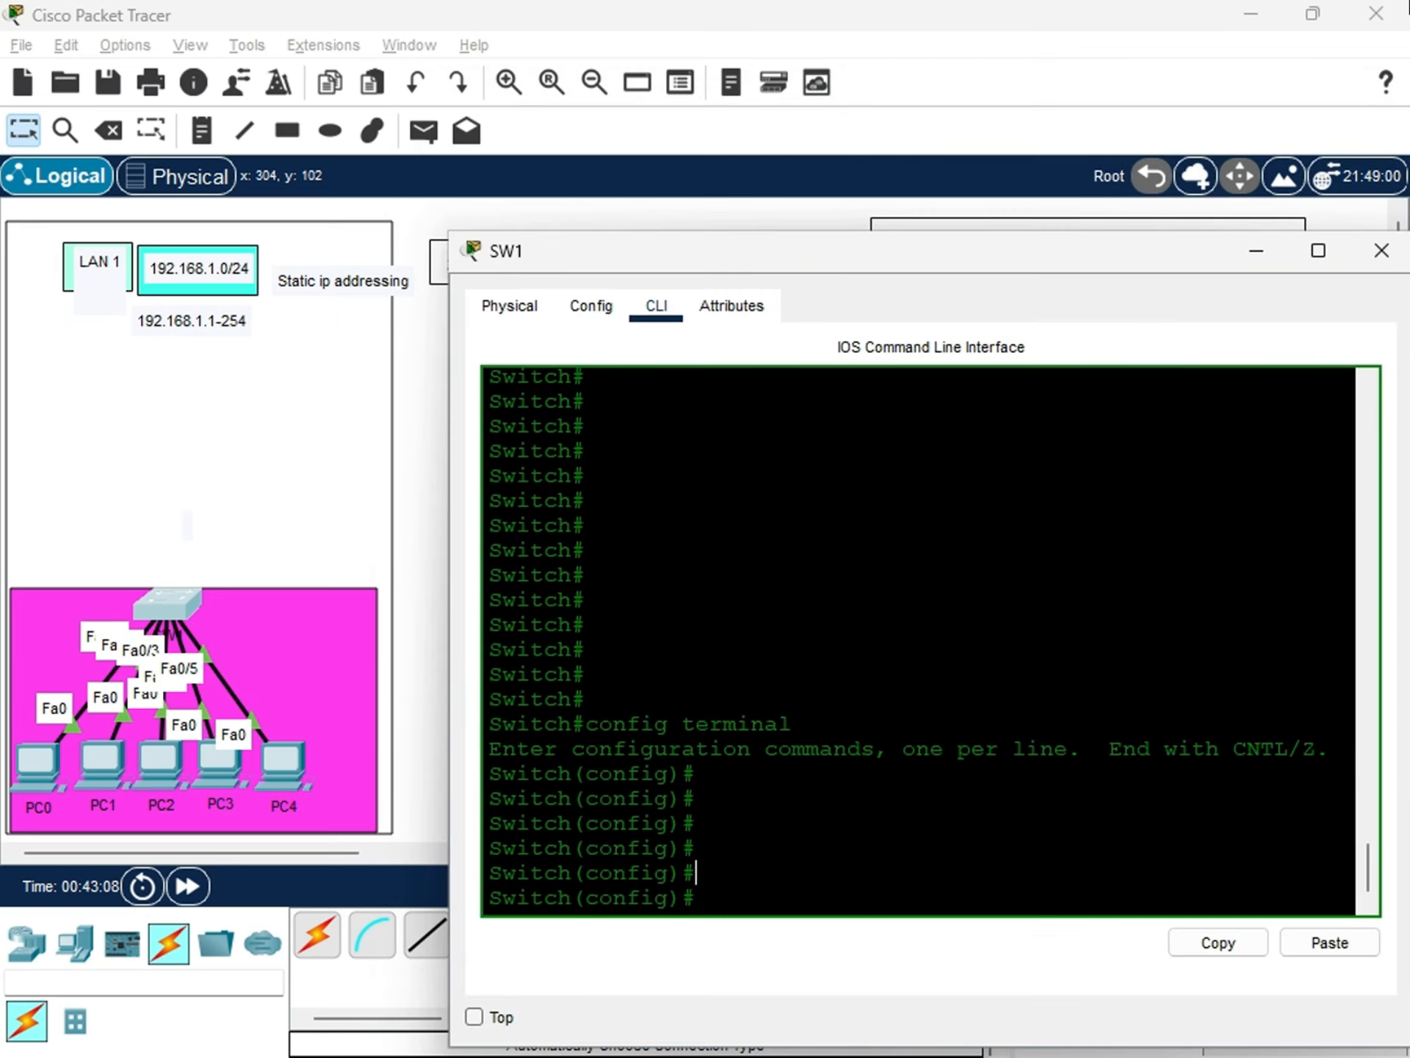
{"action": "left_click_drag", "start_coordinate": [742, 265], "coordinate": [647, 185]}
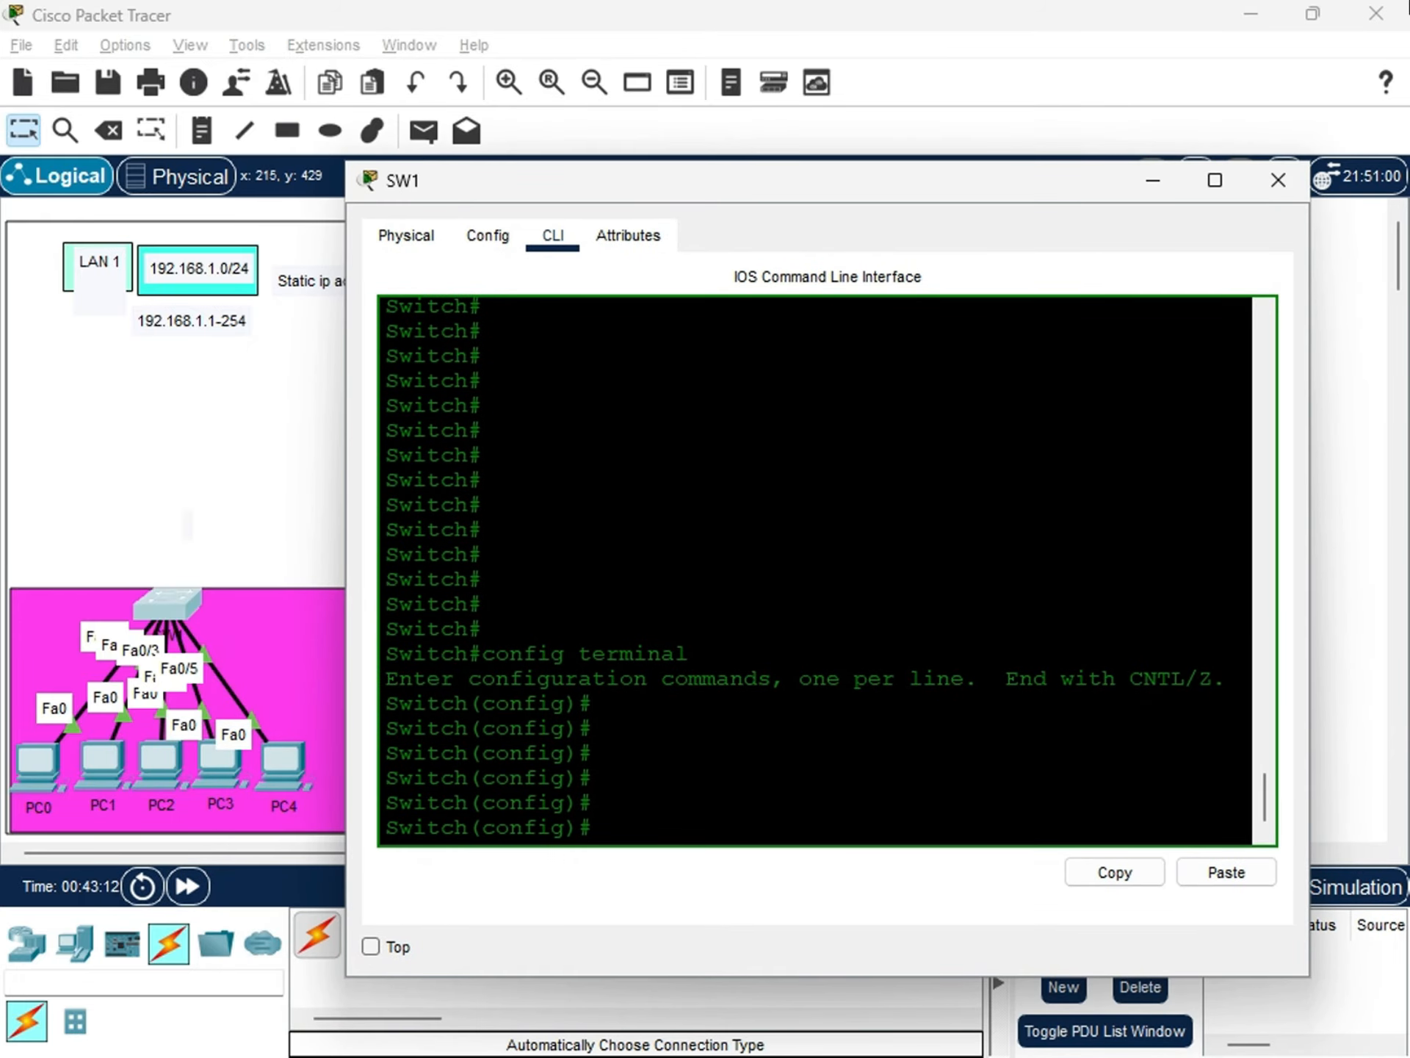
{"action": "left_click_drag", "start_coordinate": [669, 187], "coordinate": [709, 180]}
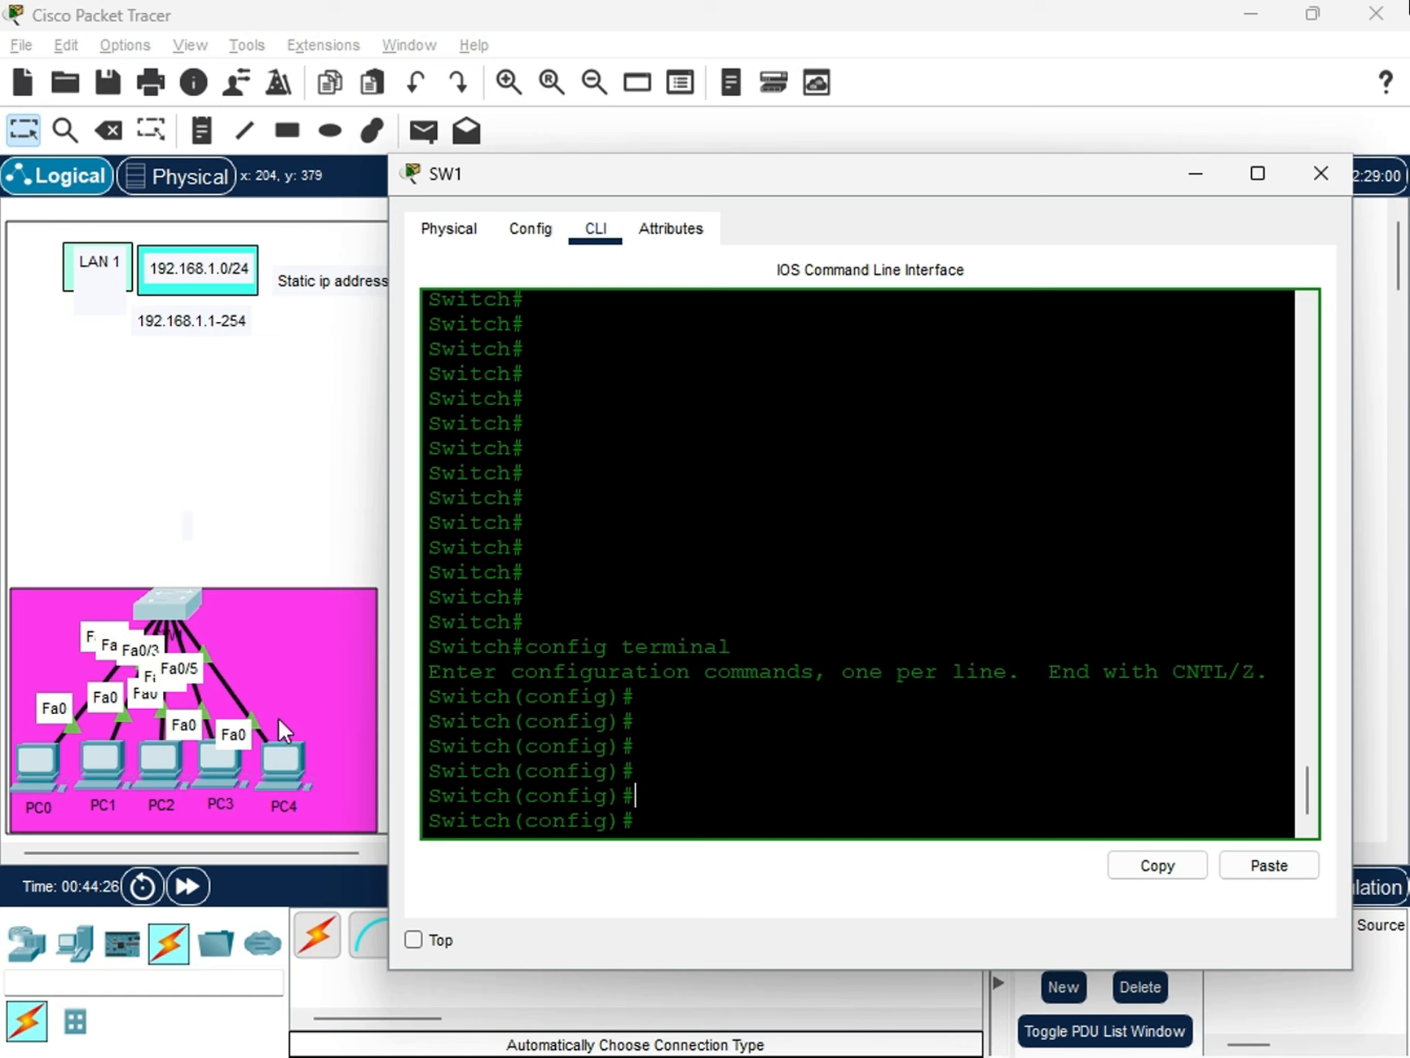
Nudge PC4 slightly within the LAN 1 area and return to SW1's command line.
{"action": "mouse_move", "coordinate": [279, 761]}
{"action": "left_mouse_down"}
{"action": "mouse_move", "coordinate": [315, 716]}
{"action": "mouse_move", "coordinate": [307, 769]}
{"action": "mouse_move", "coordinate": [315, 682]}
{"action": "mouse_move", "coordinate": [314, 743]}
{"action": "mouse_move", "coordinate": [290, 770]}
{"action": "mouse_move", "coordinate": [289, 749]}
{"action": "left_mouse_up"}
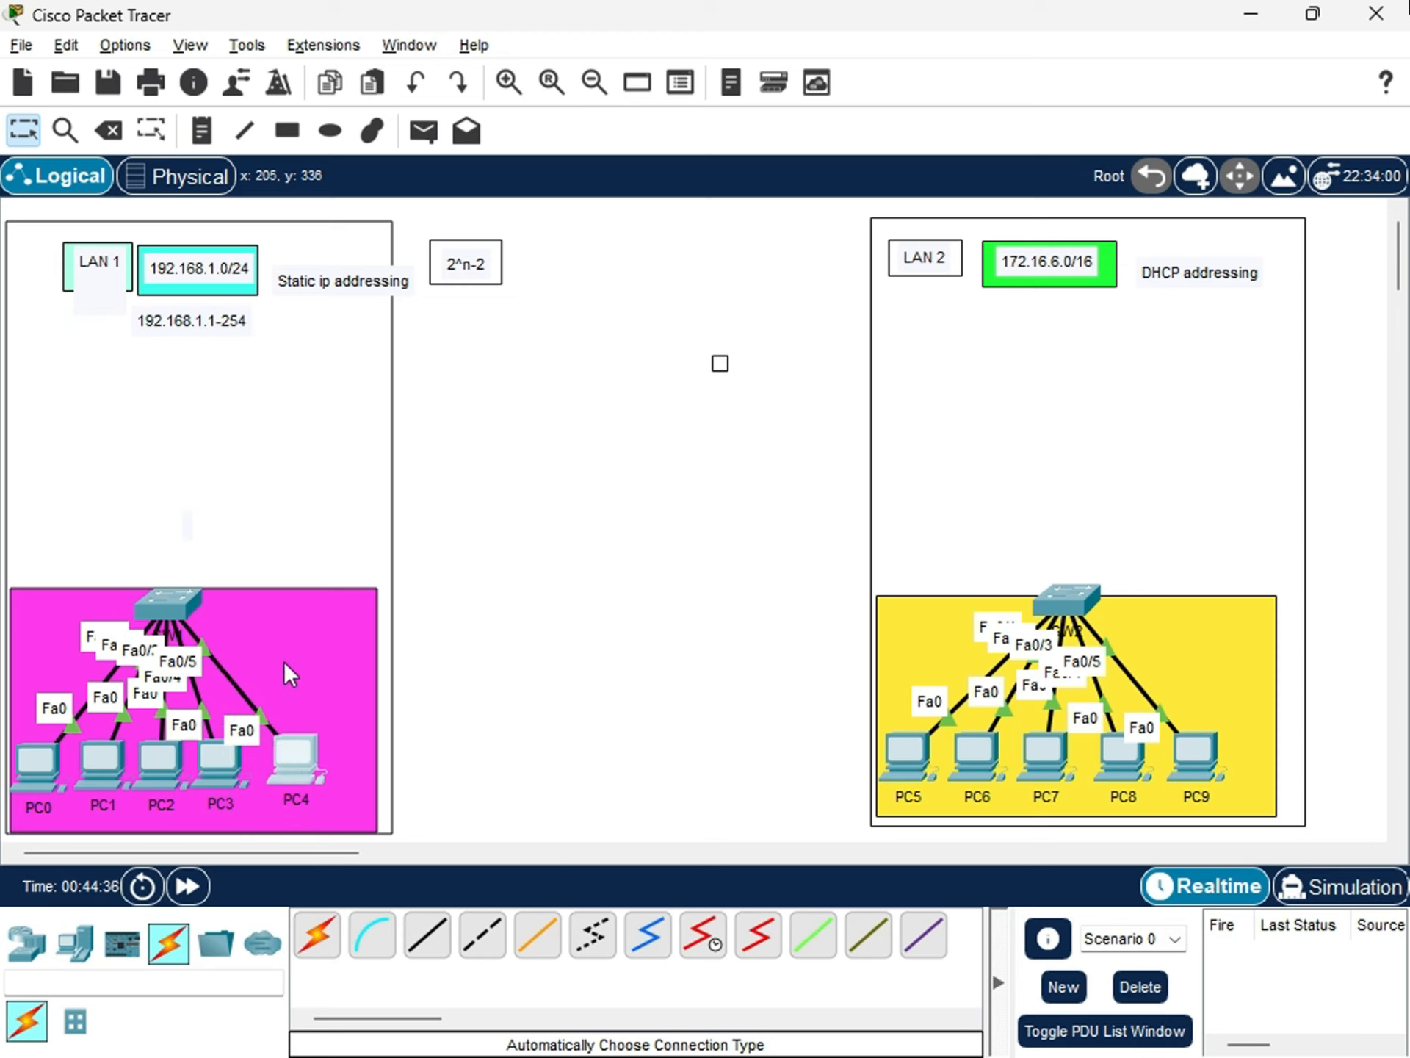
{"action": "left_click_drag", "start_coordinate": [296, 761], "coordinate": [299, 772]}
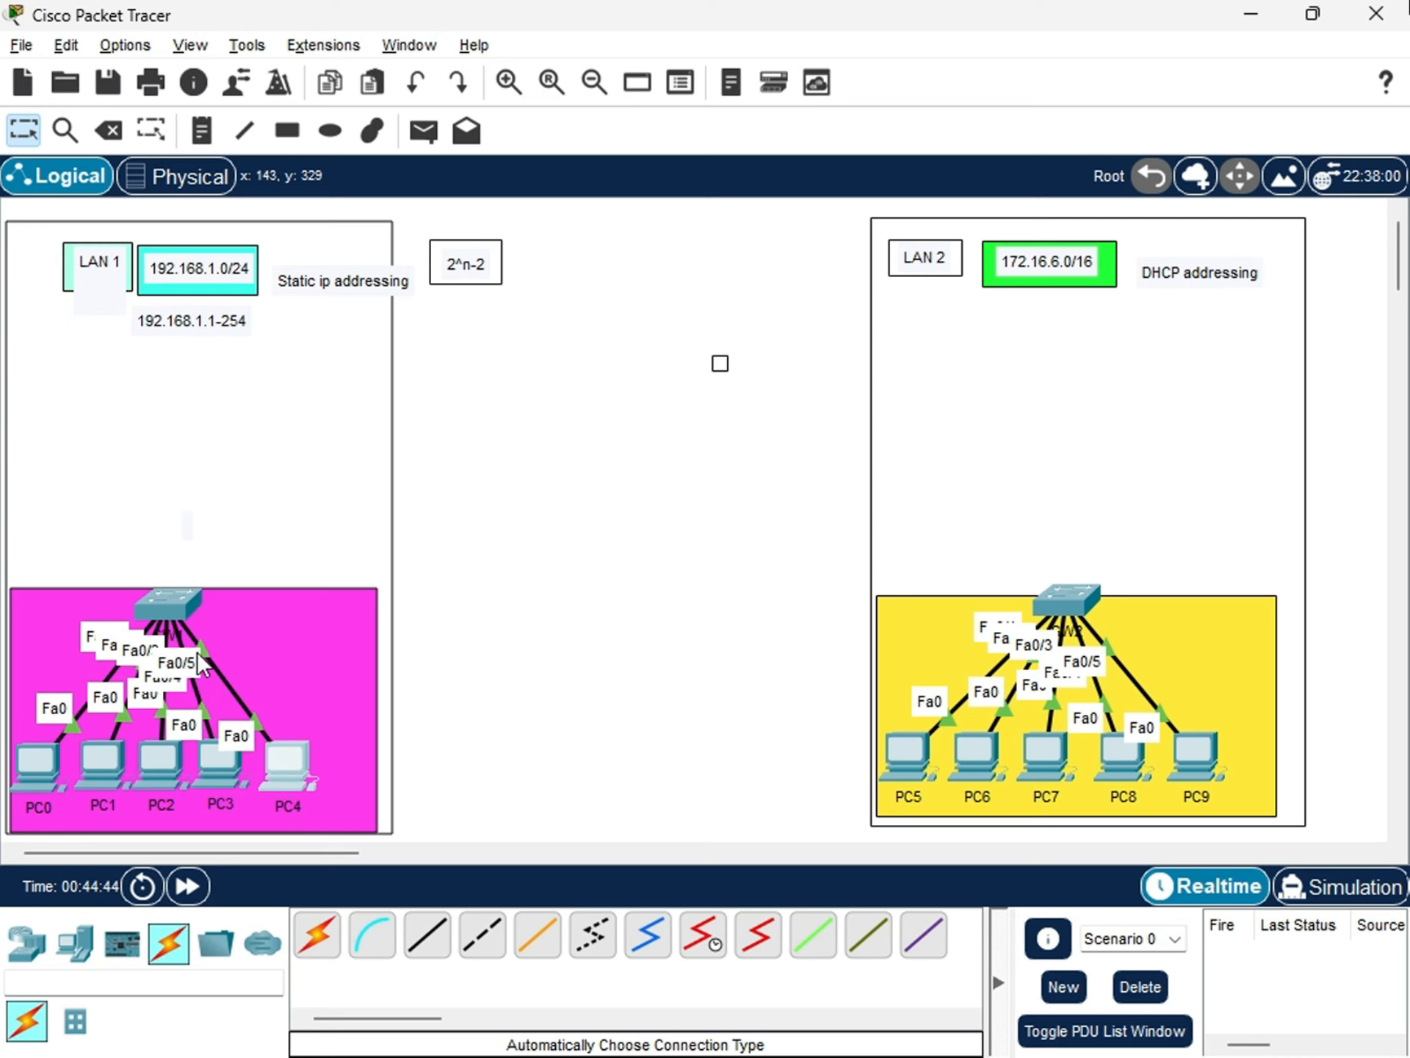
{"action": "left_click", "coordinate": [172, 595]}
{"action": "left_click", "coordinate": [654, 800]}
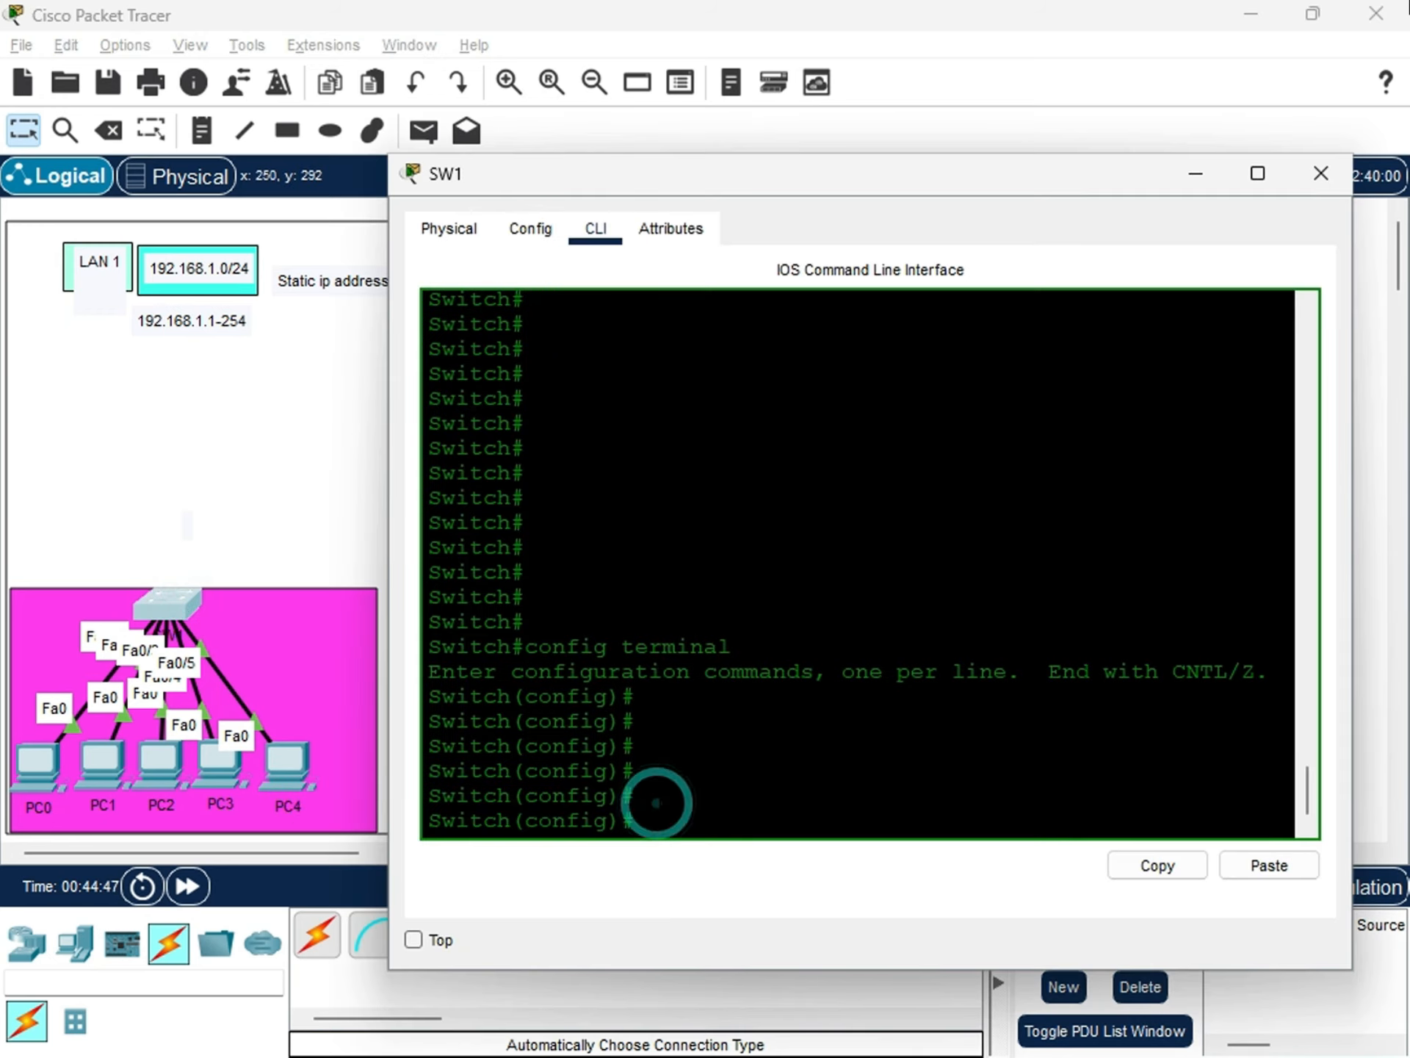
Try to show SW1's IP address summary from configuration mode with do show ip addres br.
{"action": "key", "text": "Return"}
{"action": "type", "text": "do "}
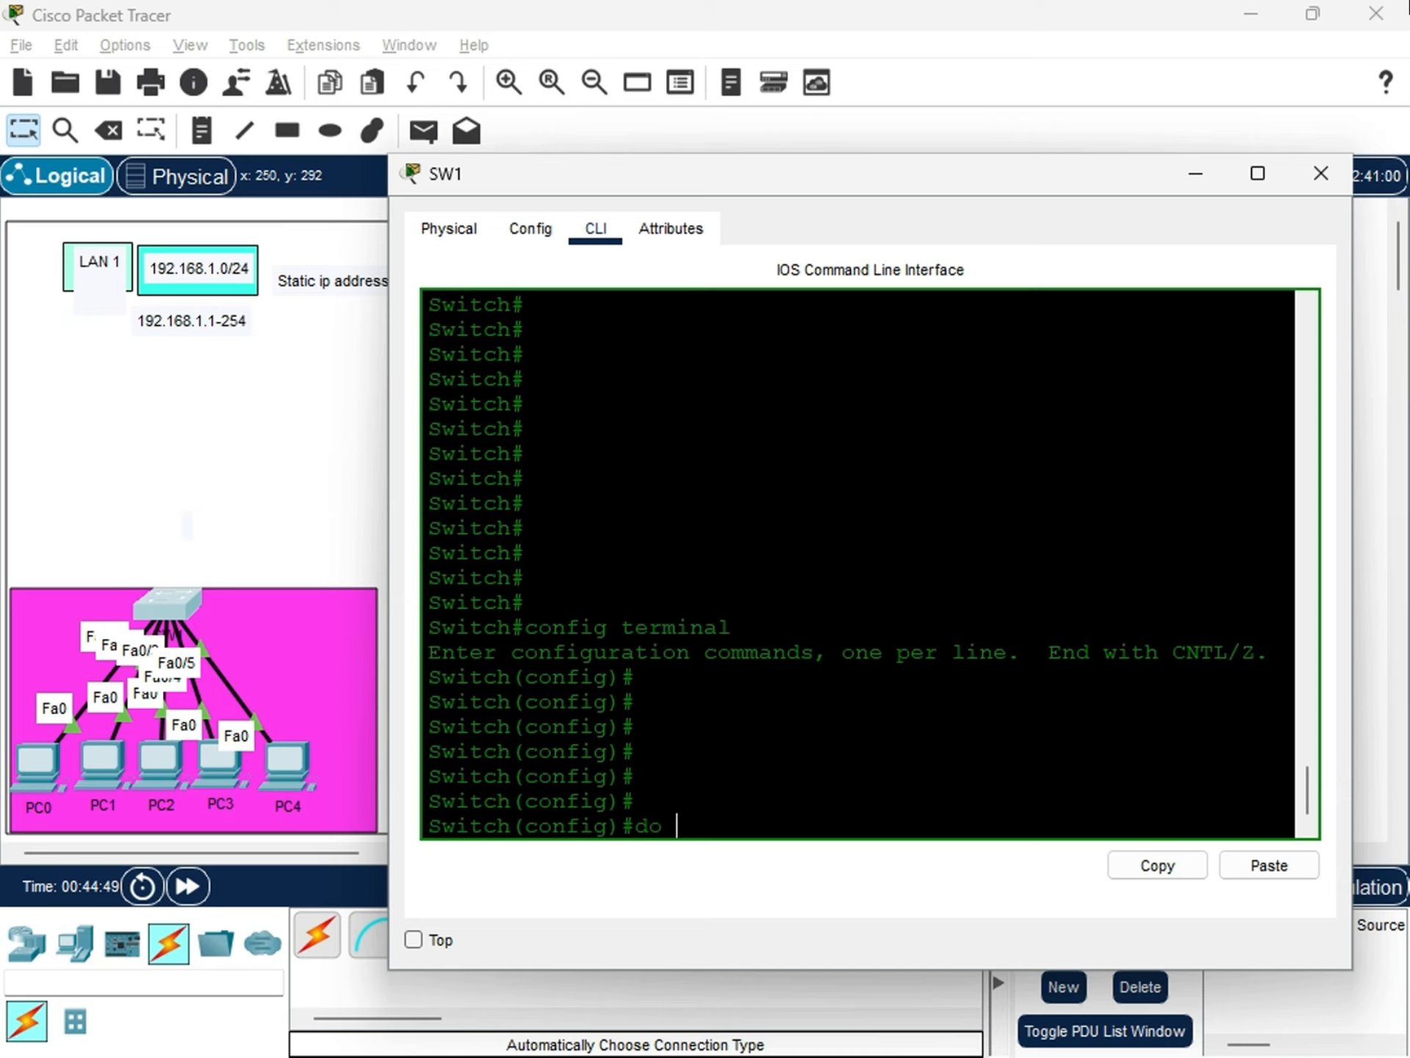
{"action": "type", "text": "show ip addres br"}
{"action": "key", "text": "Return"}
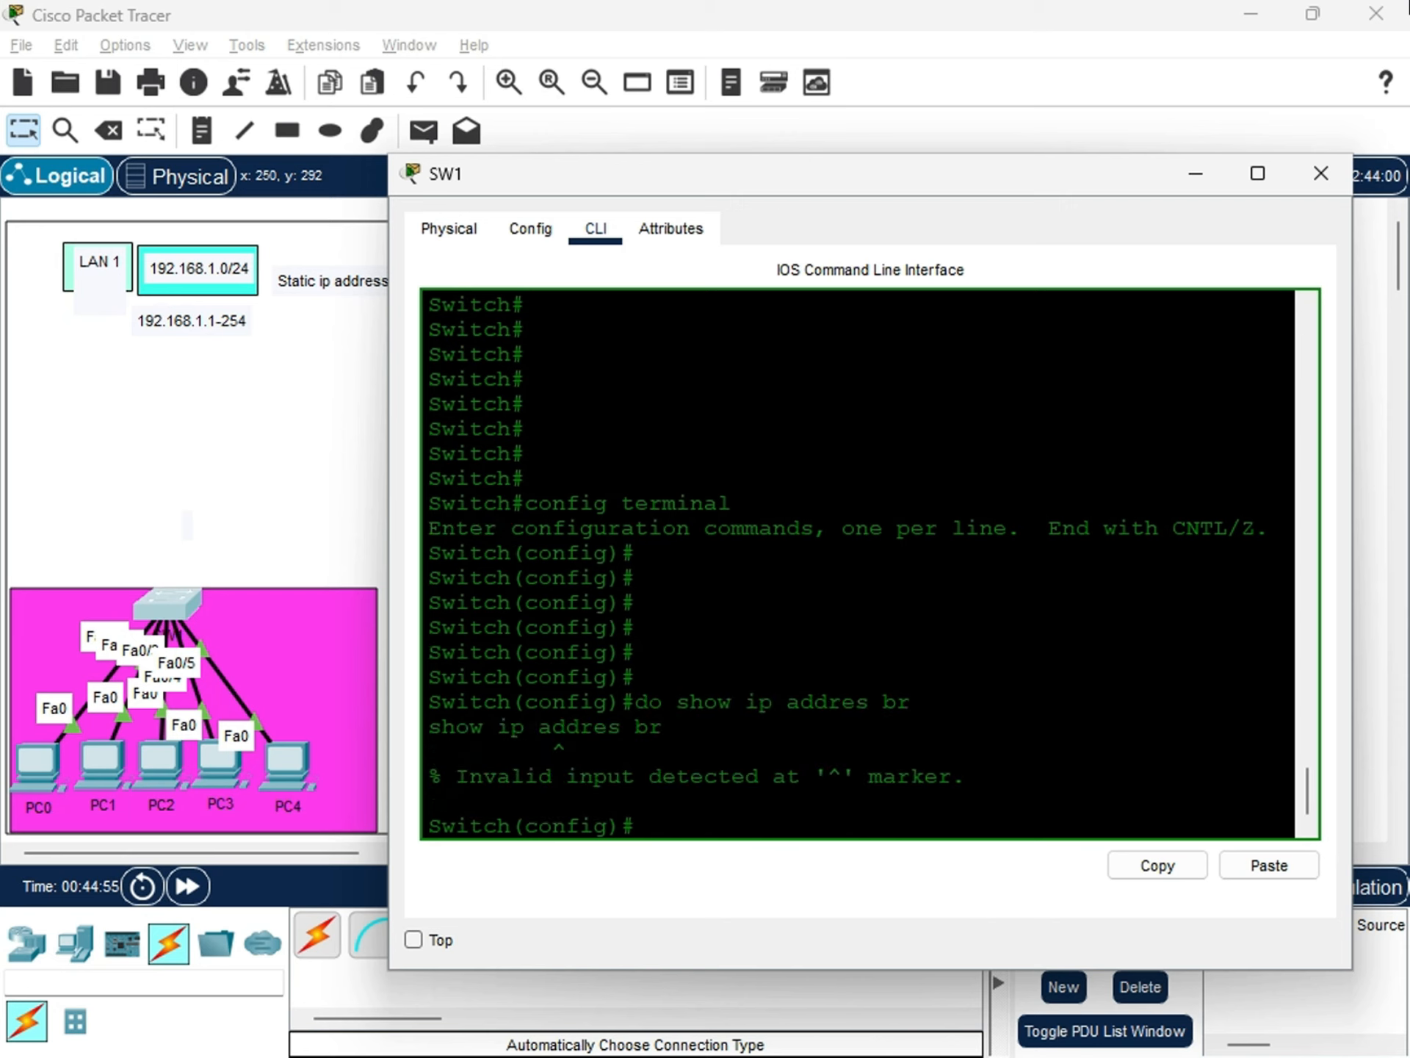
Correct the previous command to do show ip int br and run it on SW1.
{"action": "key", "text": "Up"}
{"action": "key", "text": "Left"}
{"action": "key", "text": "Left"}
{"action": "key", "text": "Left"}
{"action": "key", "text": "Left"}
{"action": "key", "text": "Left"}
{"action": "key", "text": "Left"}
{"action": "key", "text": "Left"}
{"action": "key", "text": "Left"}
{"action": "key", "text": "Left"}
{"action": "key", "text": "Left"}
{"action": "key", "text": "Left"}
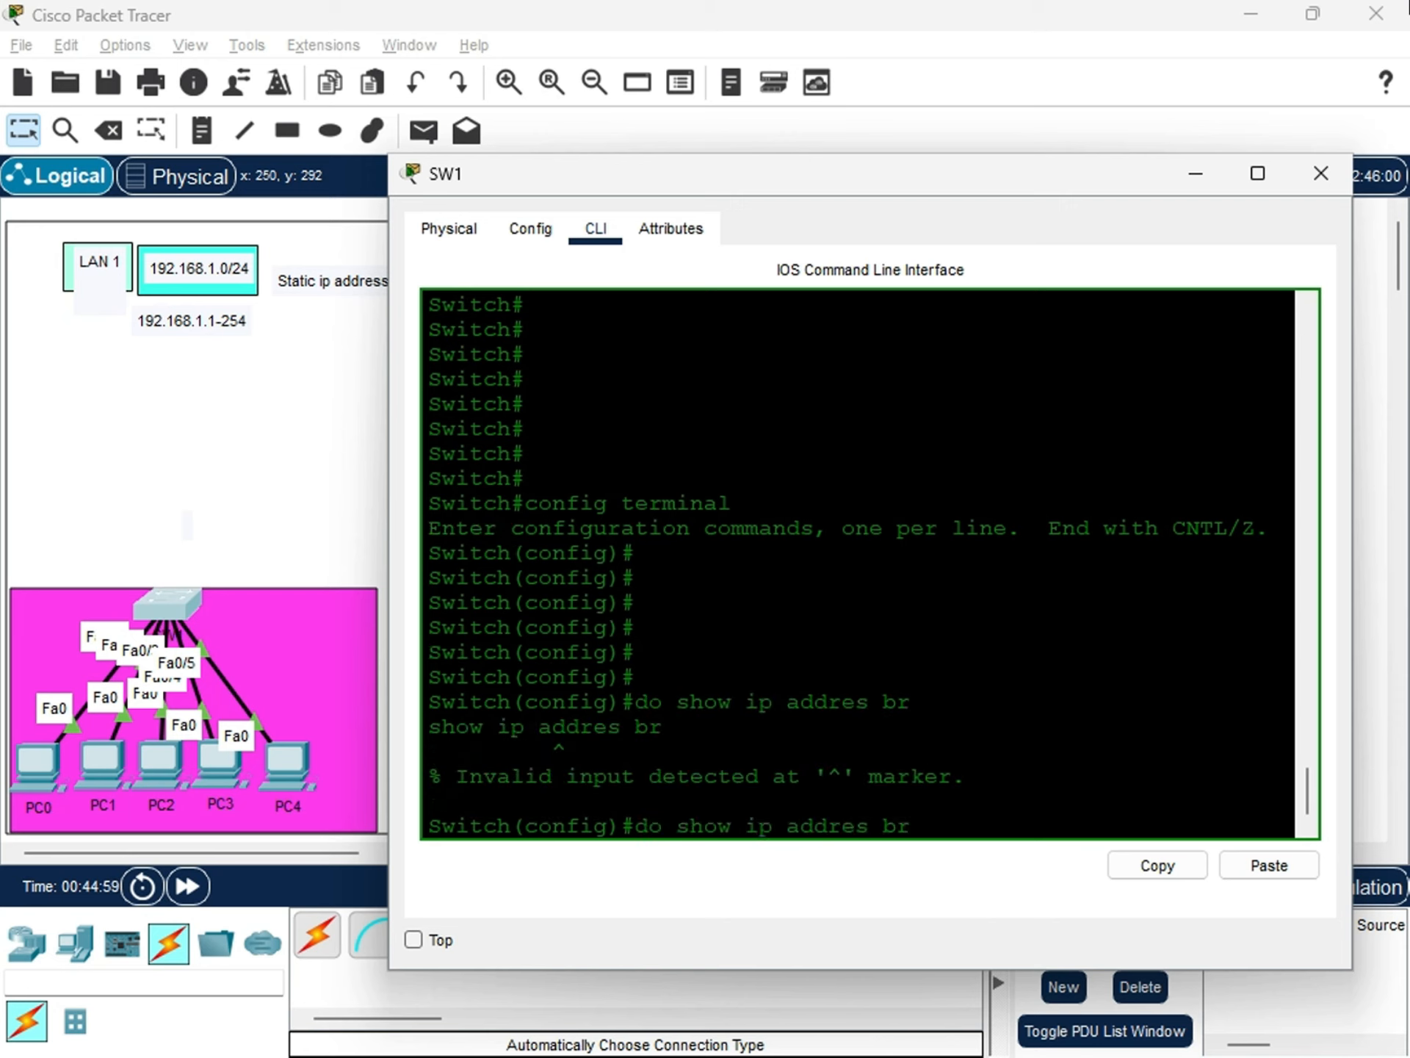
{"action": "type", "text": "int"}
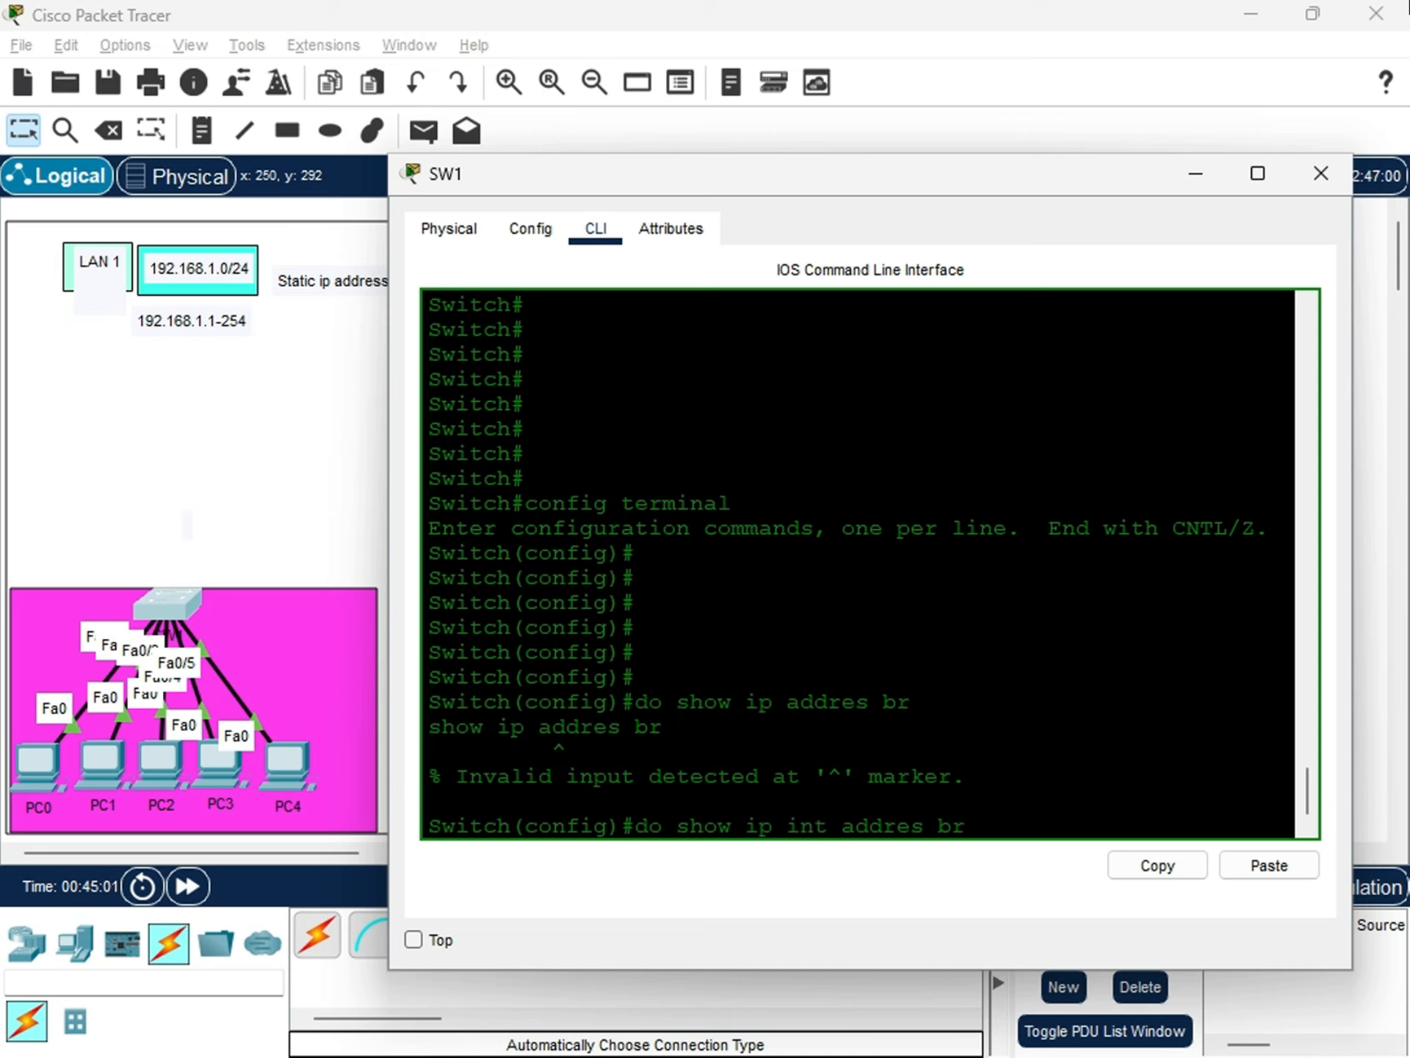
{"action": "key", "text": "Right"}
{"action": "key", "text": "Right"}
{"action": "key", "text": "Right"}
{"action": "key", "text": "Right"}
{"action": "key", "text": "Right"}
{"action": "key", "text": "Right"}
{"action": "key", "text": "BackSpace"}
{"action": "key", "text": "BackSpace"}
{"action": "key", "text": "BackSpace"}
{"action": "key", "text": "BackSpace"}
{"action": "key", "text": "BackSpace"}
{"action": "key", "text": "BackSpace"}
{"action": "key", "text": "BackSpace"}
{"action": "key", "text": "Return"}
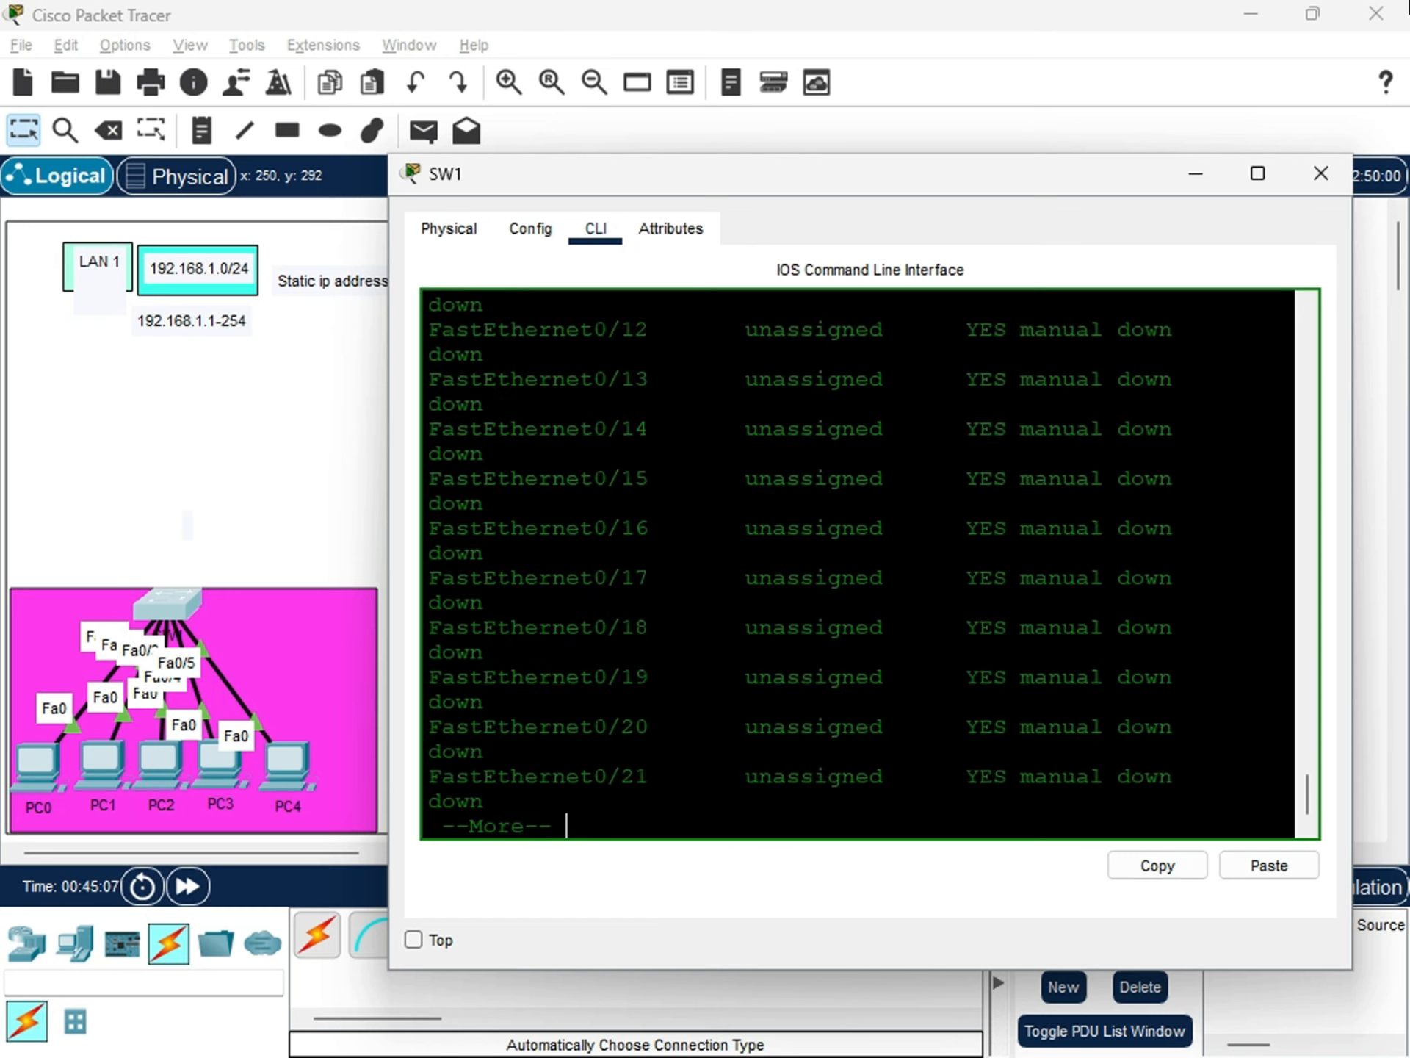
Examine the interface summary for FastEthernet0/1 through 0/5 and FastEthernet0/6 through 0/21, comparing it with the LAN 1 connections.
{"action": "scroll", "coordinate": [860, 564], "scroll_direction": "up", "scroll_amount": 14}
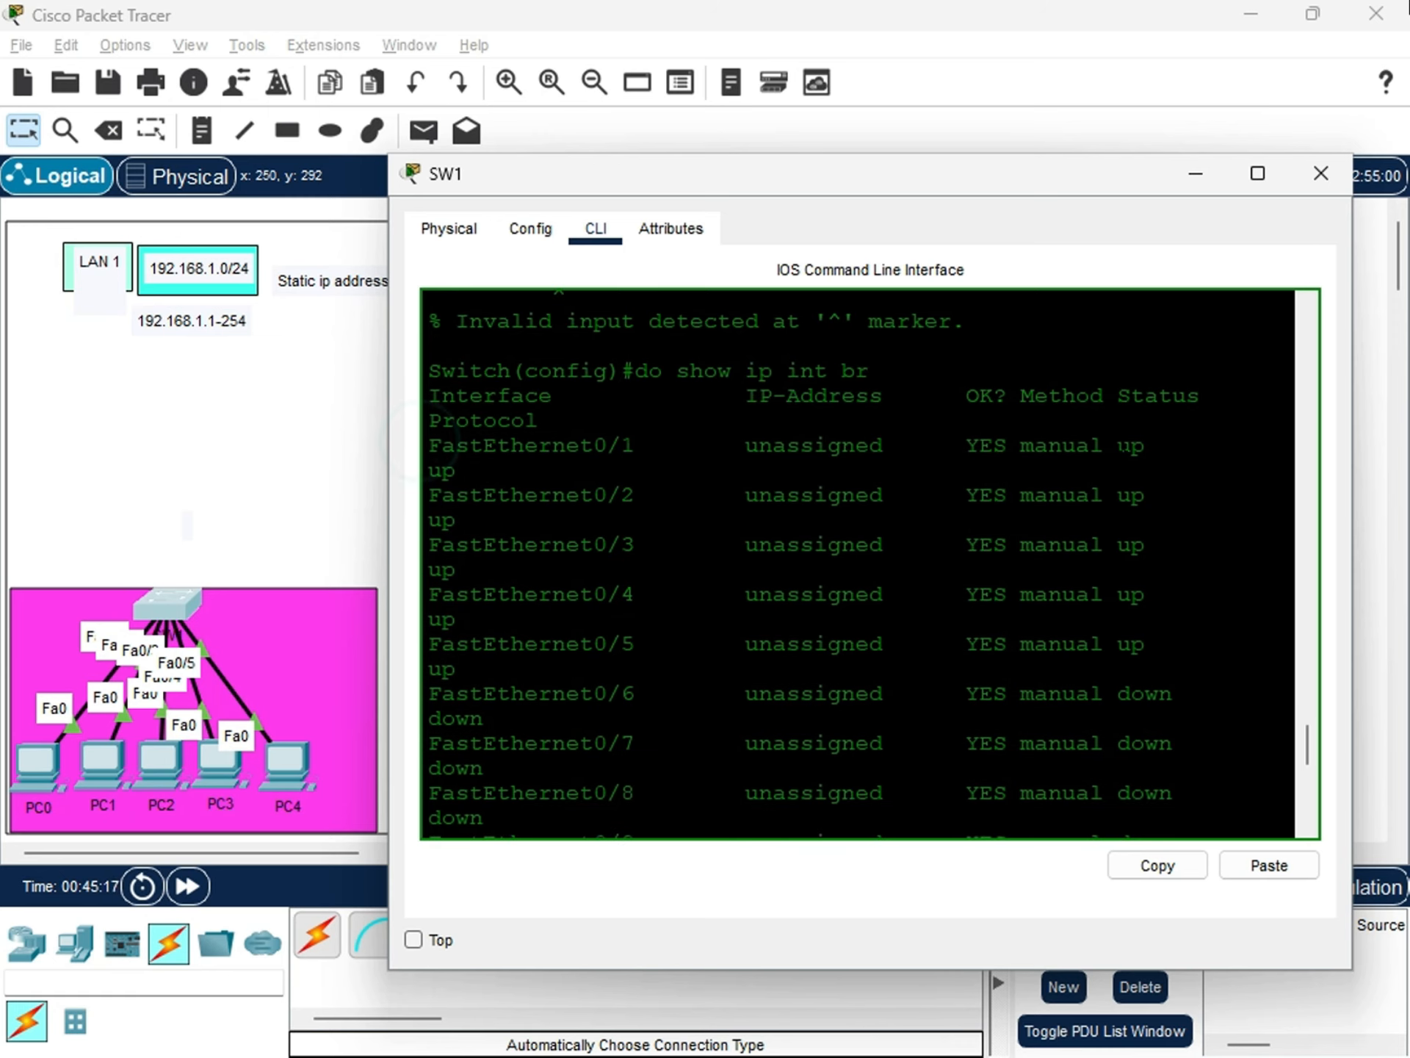
{"action": "left_click_drag", "start_coordinate": [430, 445], "coordinate": [1171, 446]}
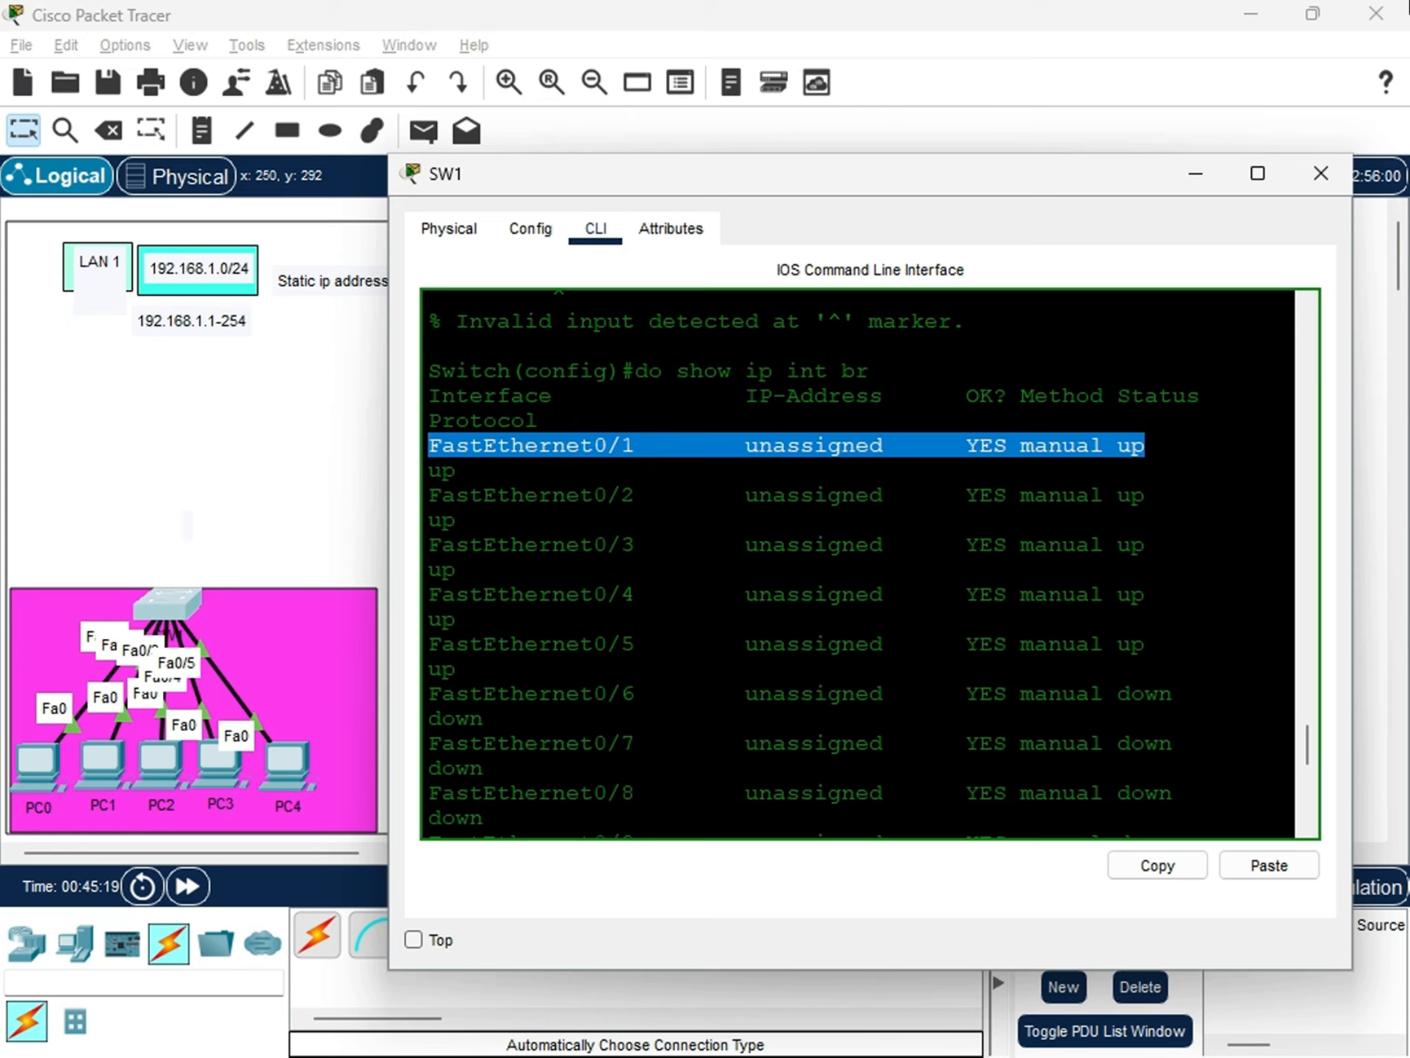
{"action": "left_click_drag", "start_coordinate": [491, 472], "coordinate": [417, 442]}
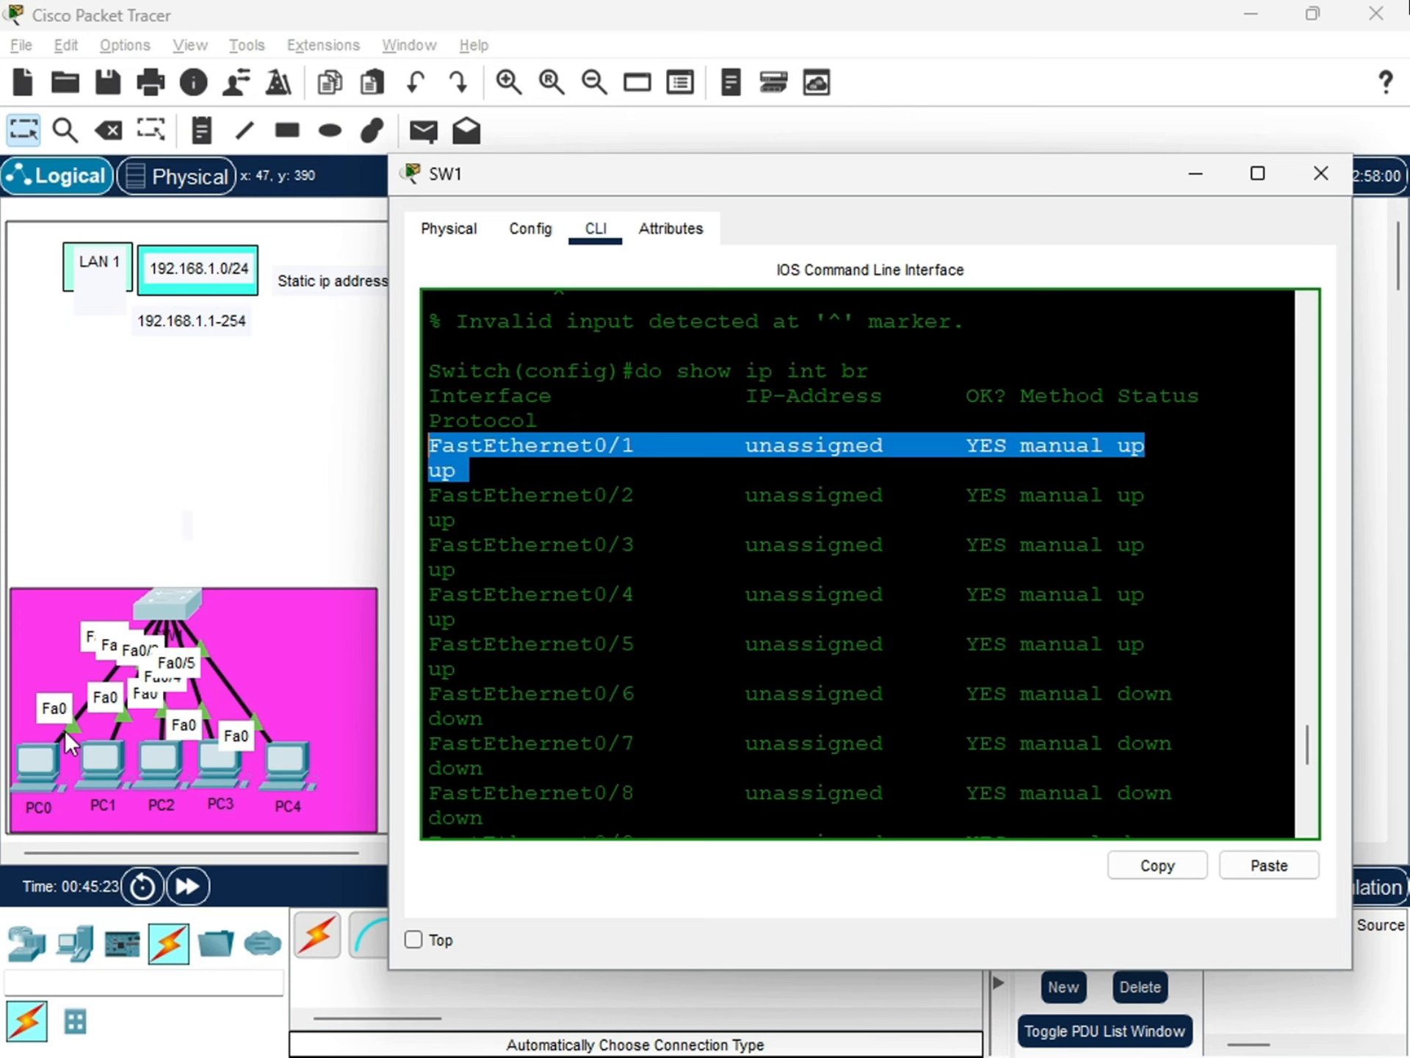
{"action": "scroll", "coordinate": [858, 564], "scroll_direction": "down", "scroll_amount": 1}
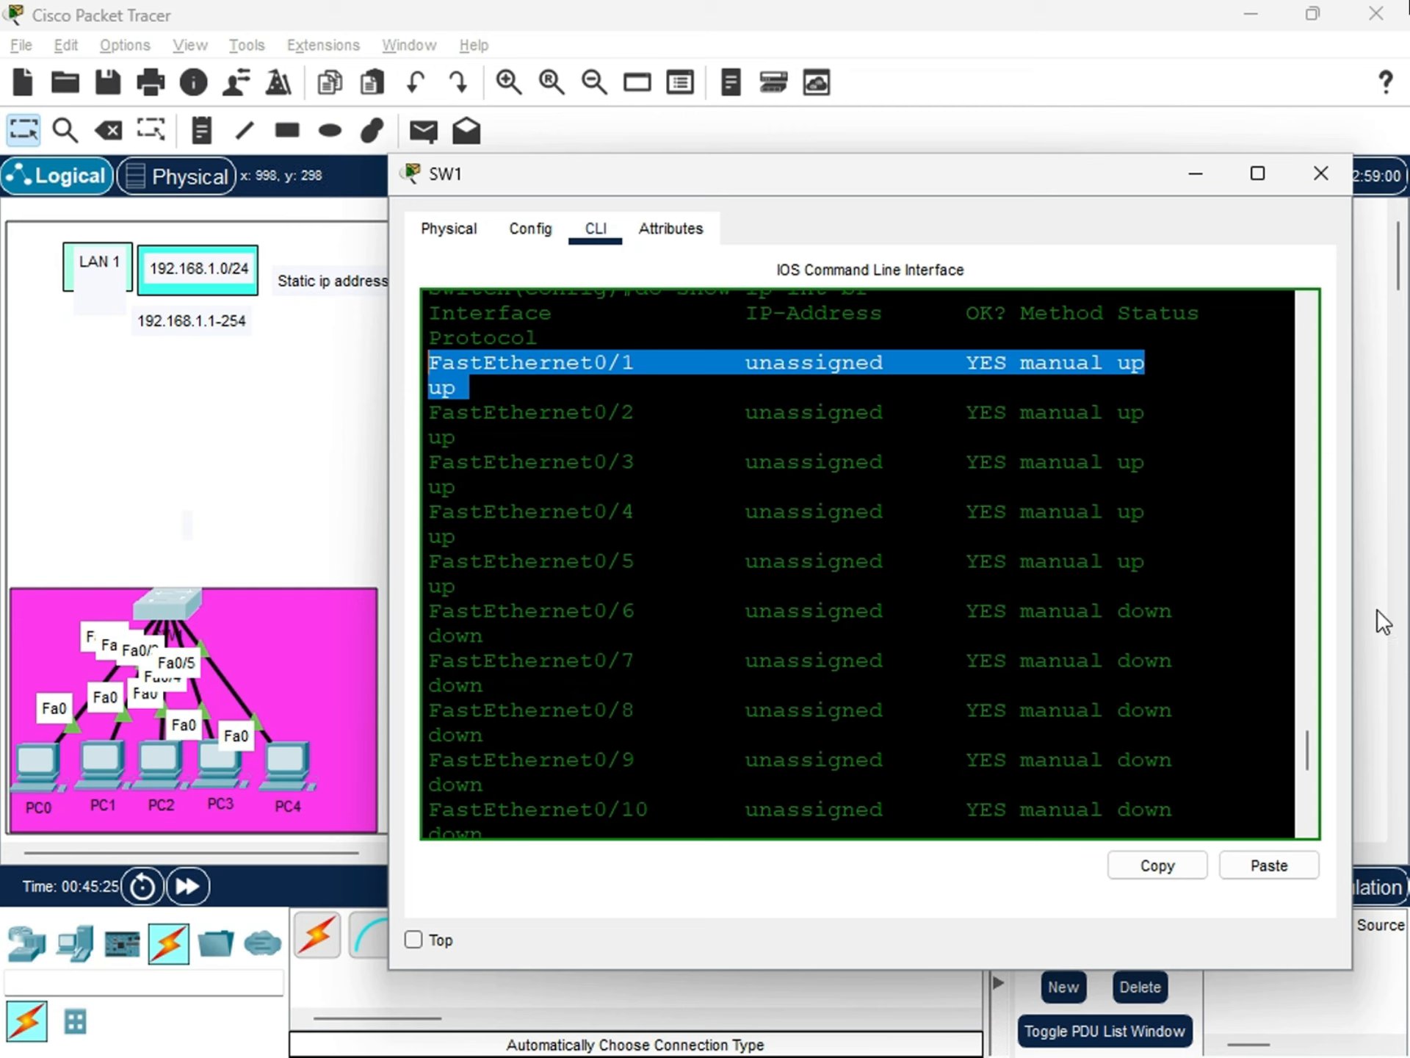
{"action": "left_click_drag", "start_coordinate": [1185, 573], "coordinate": [543, 364]}
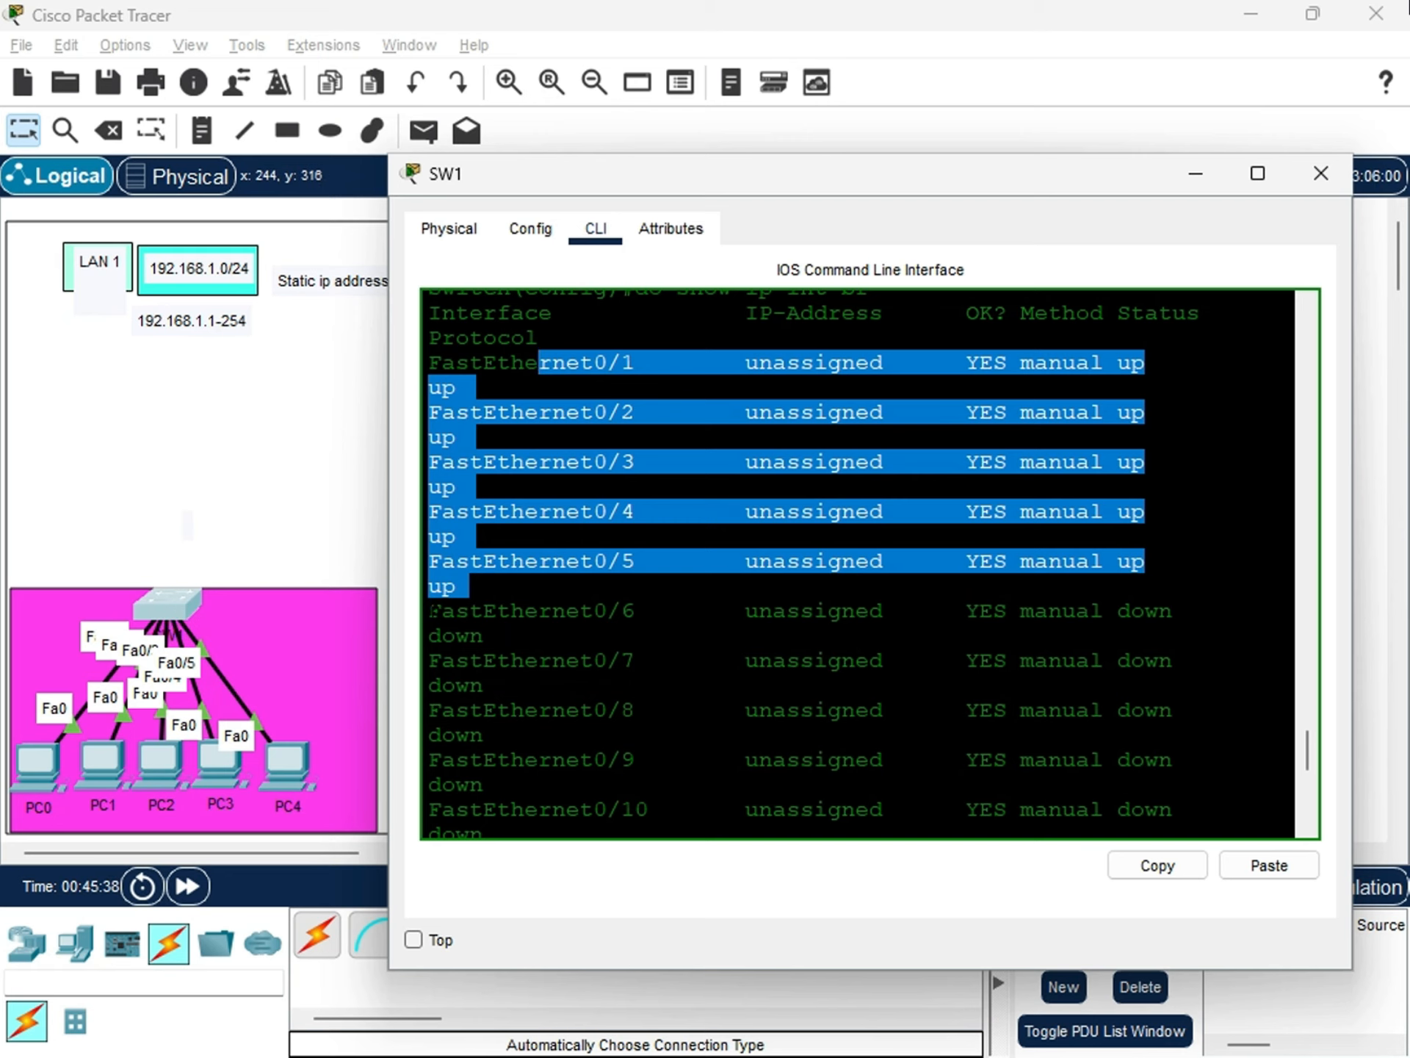
{"action": "left_click_drag", "start_coordinate": [427, 608], "coordinate": [1174, 770]}
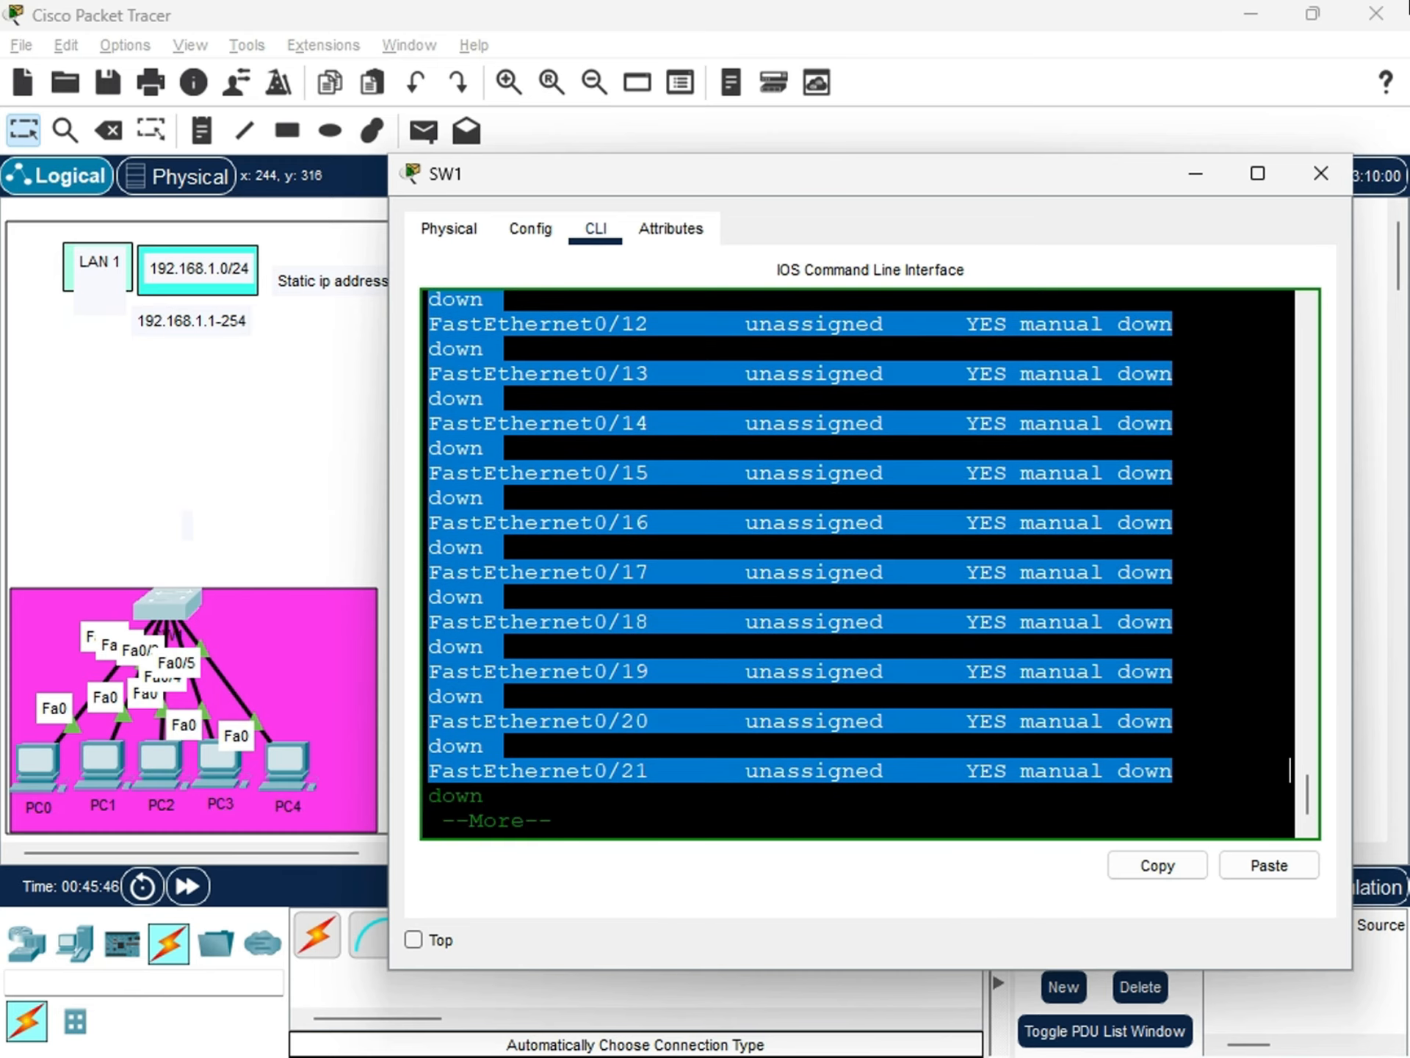
{"action": "scroll", "coordinate": [860, 564], "scroll_direction": "up", "scroll_amount": 9}
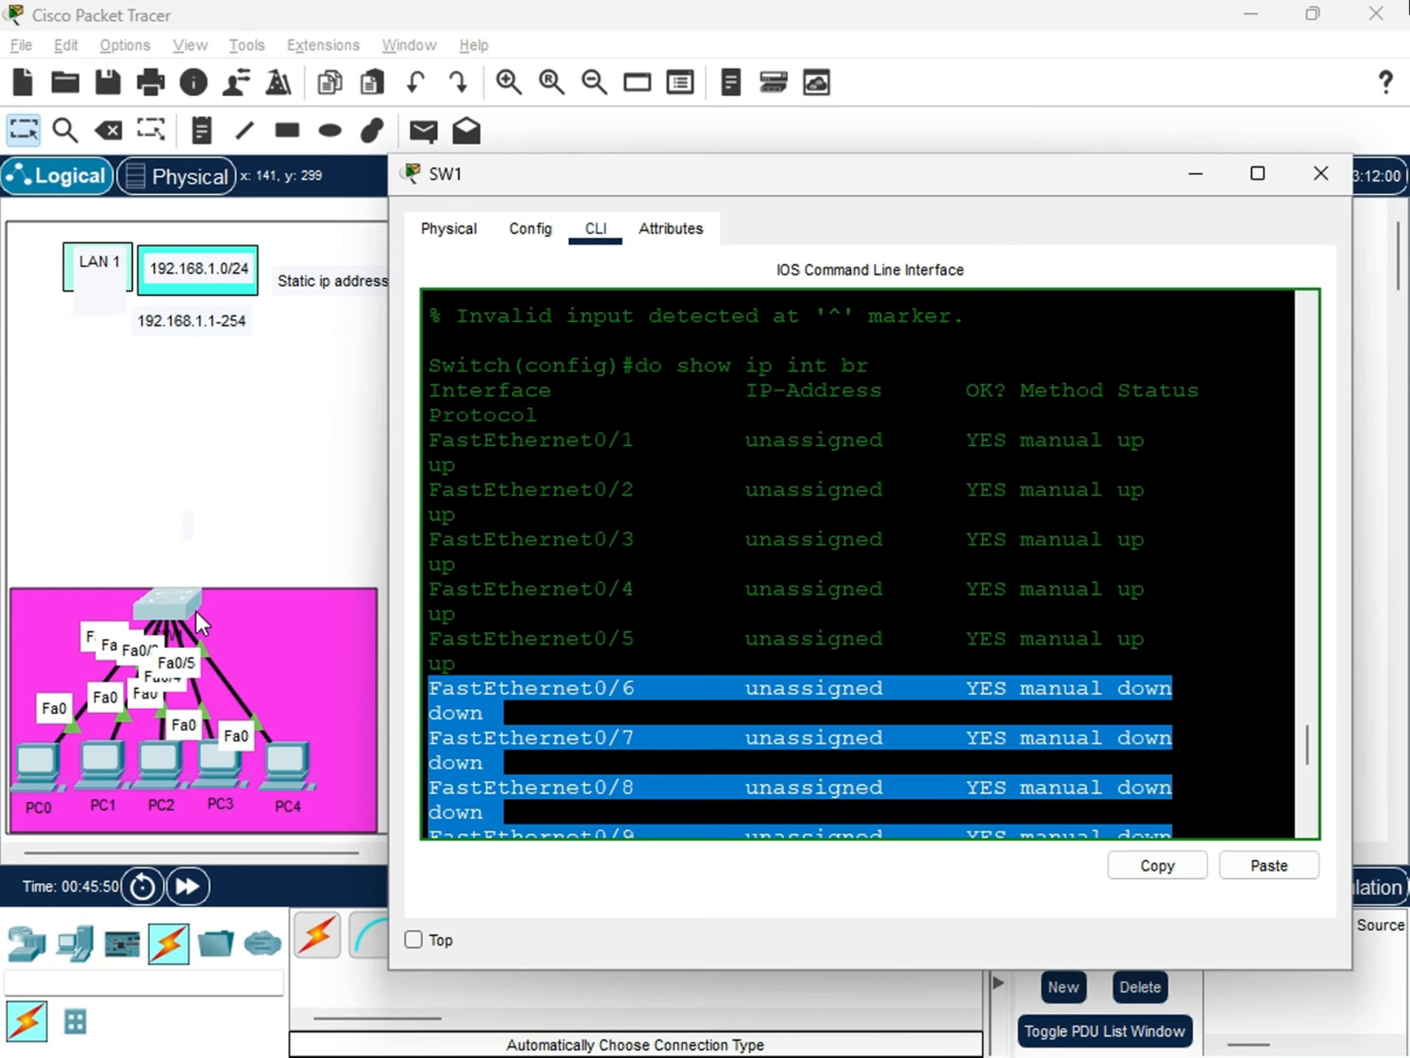
{"action": "scroll", "coordinate": [786, 682], "scroll_direction": "down", "scroll_amount": 9}
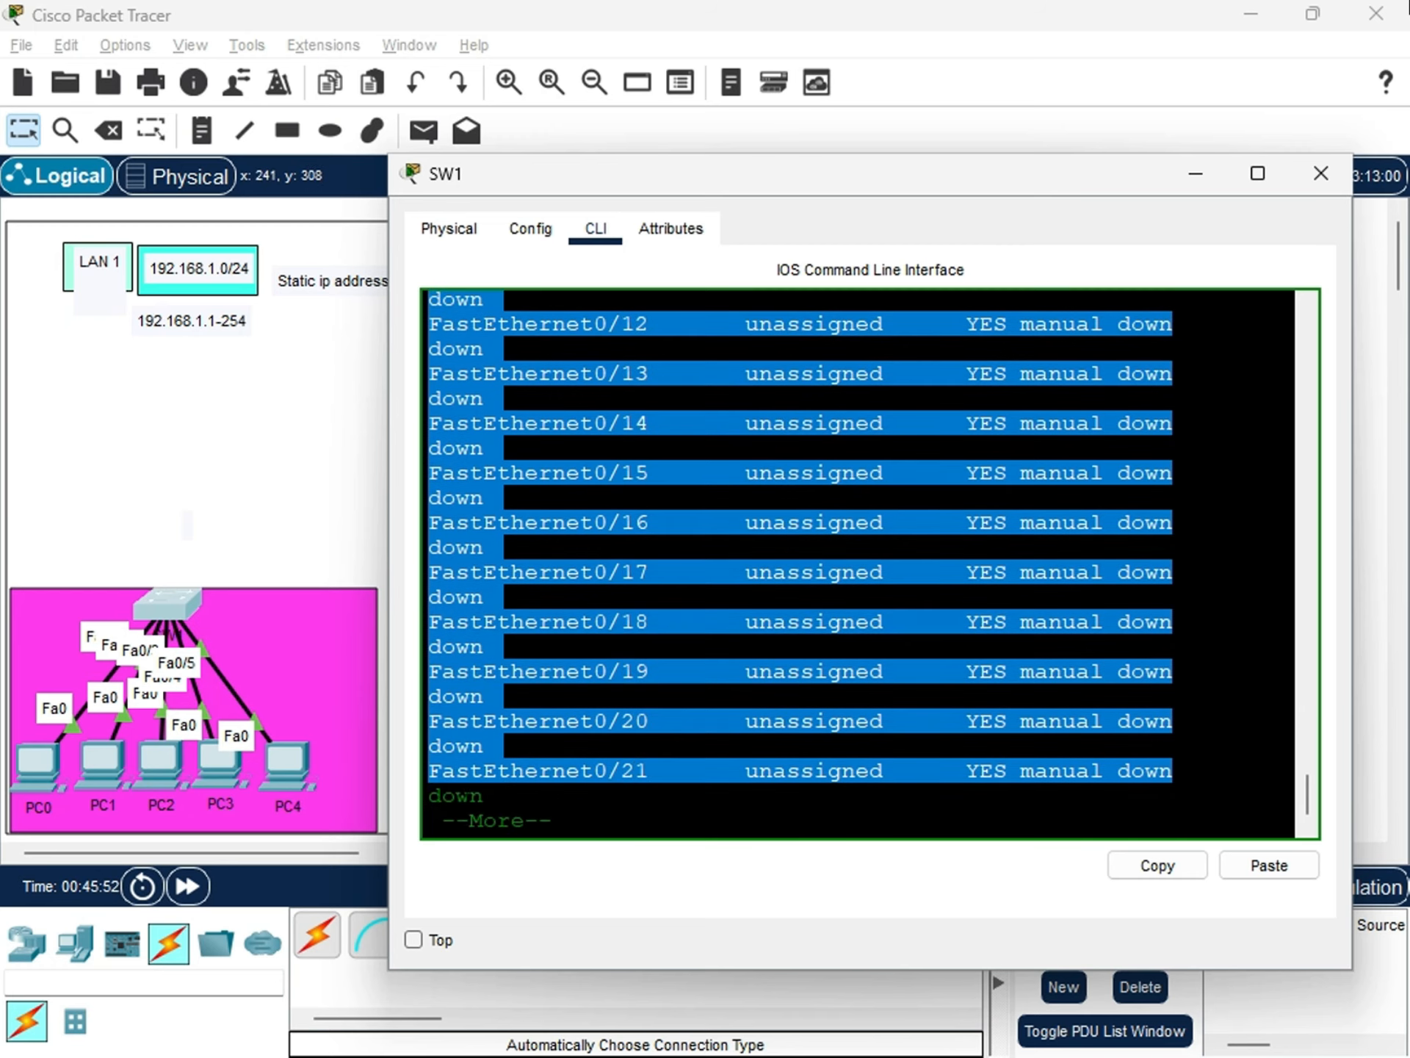
Continue the interface summary to its end and return to SW1's global configuration prompt.
{"action": "left_click", "coordinate": [683, 800]}
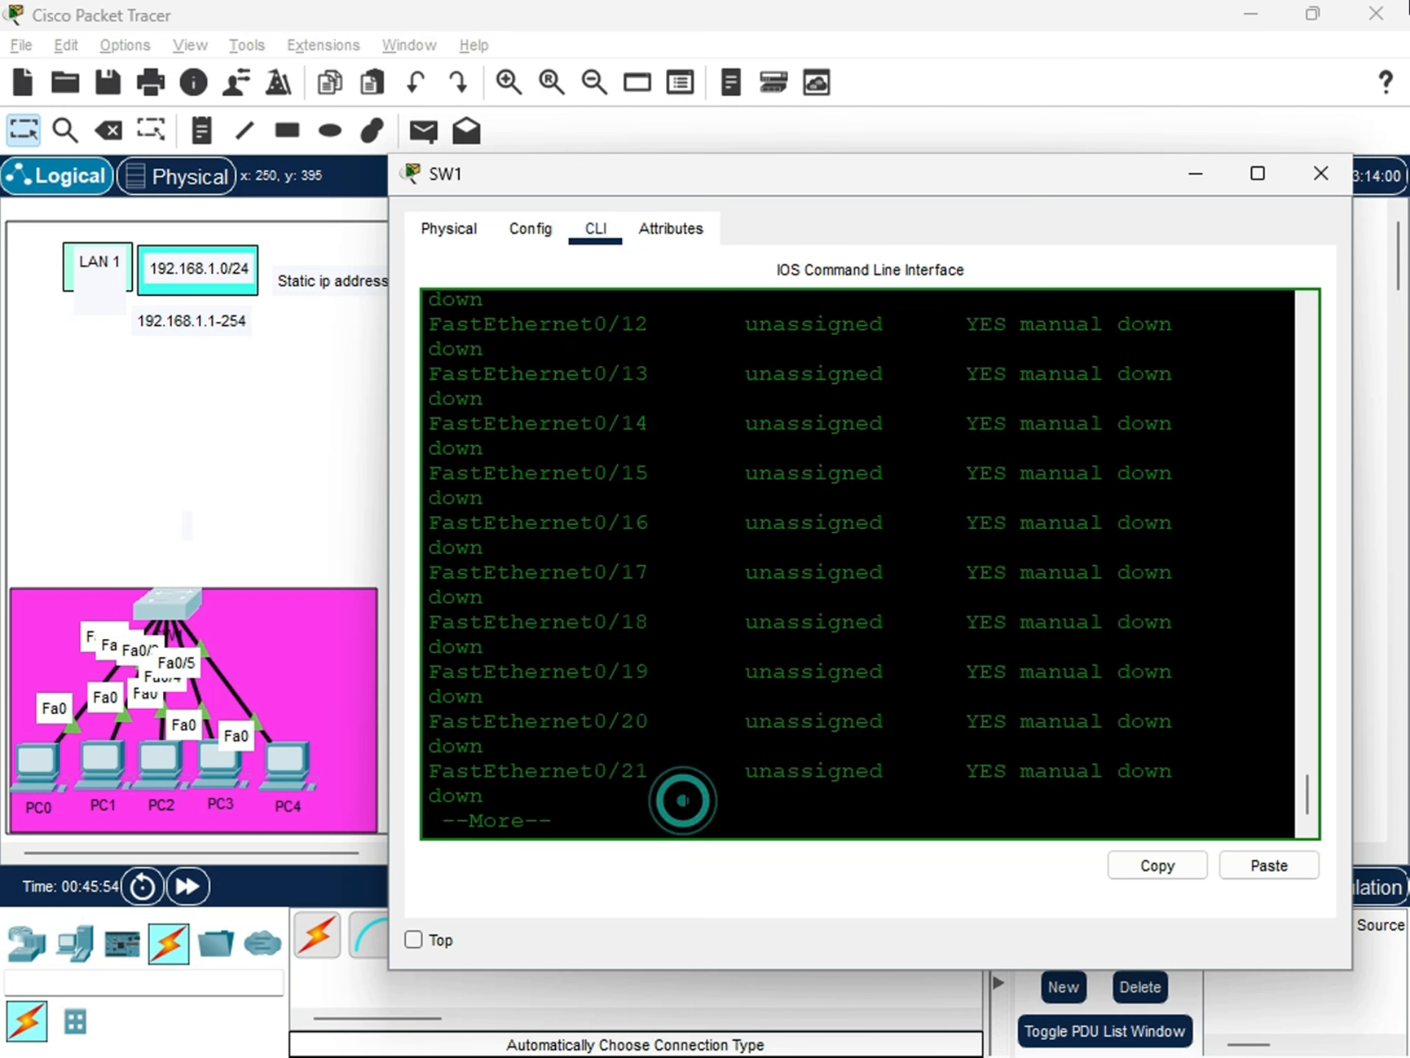
{"action": "key", "text": "Return"}
{"action": "key", "text": "Return"}
{"action": "key", "text": "Return"}
{"action": "key", "text": "Return"}
{"action": "key", "text": "Return"}
{"action": "key", "text": "Return"}
{"action": "key", "text": "Return"}
{"action": "key", "text": "Return"}
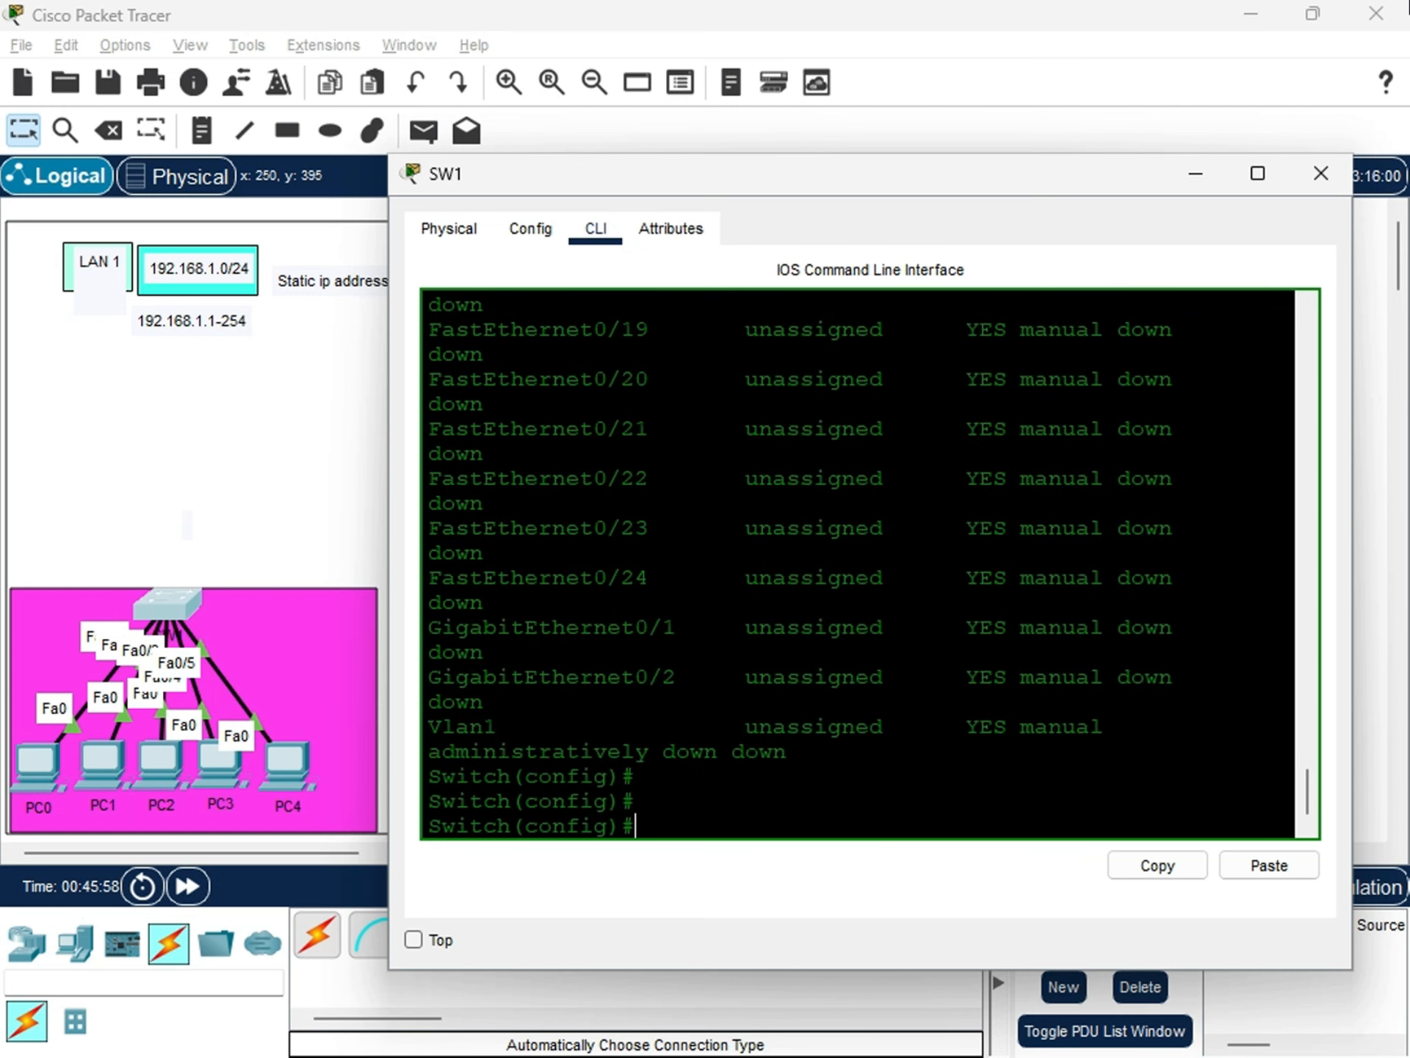
Examine the Vlan1 entry in the interface summary, including its IP address, status and protocol.
{"action": "left_click_drag", "start_coordinate": [429, 727], "coordinate": [1103, 726]}
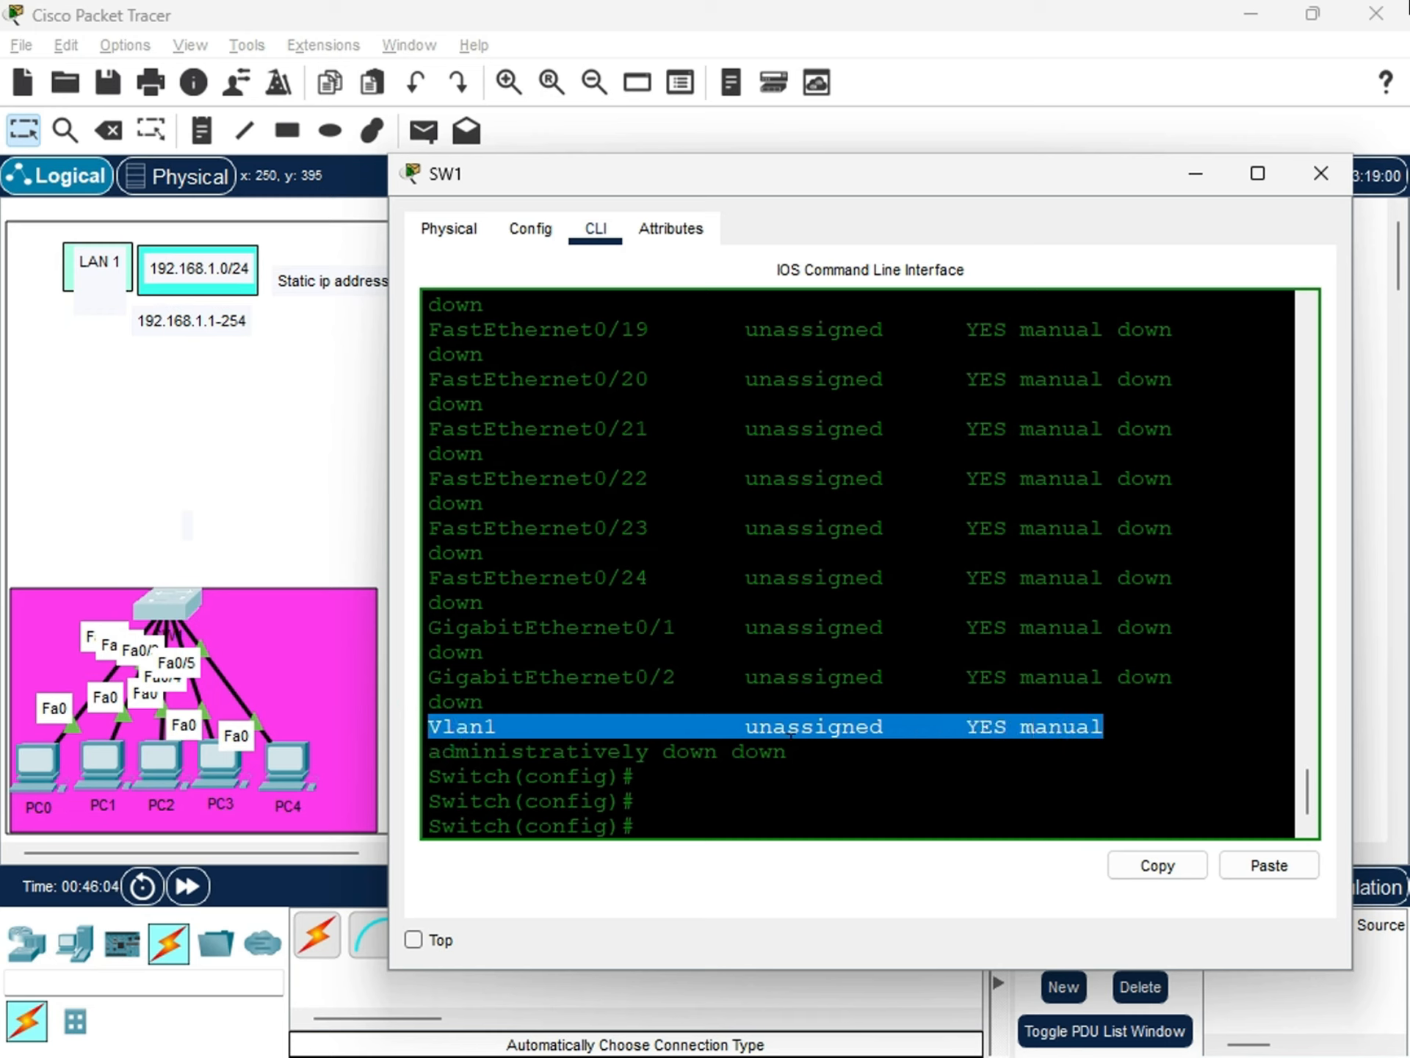
{"action": "left_click_drag", "start_coordinate": [786, 751], "coordinate": [429, 726]}
{"action": "scroll", "coordinate": [429, 727], "scroll_direction": "up", "scroll_amount": 7}
{"action": "scroll", "coordinate": [715, 712], "scroll_direction": "up", "scroll_amount": 10}
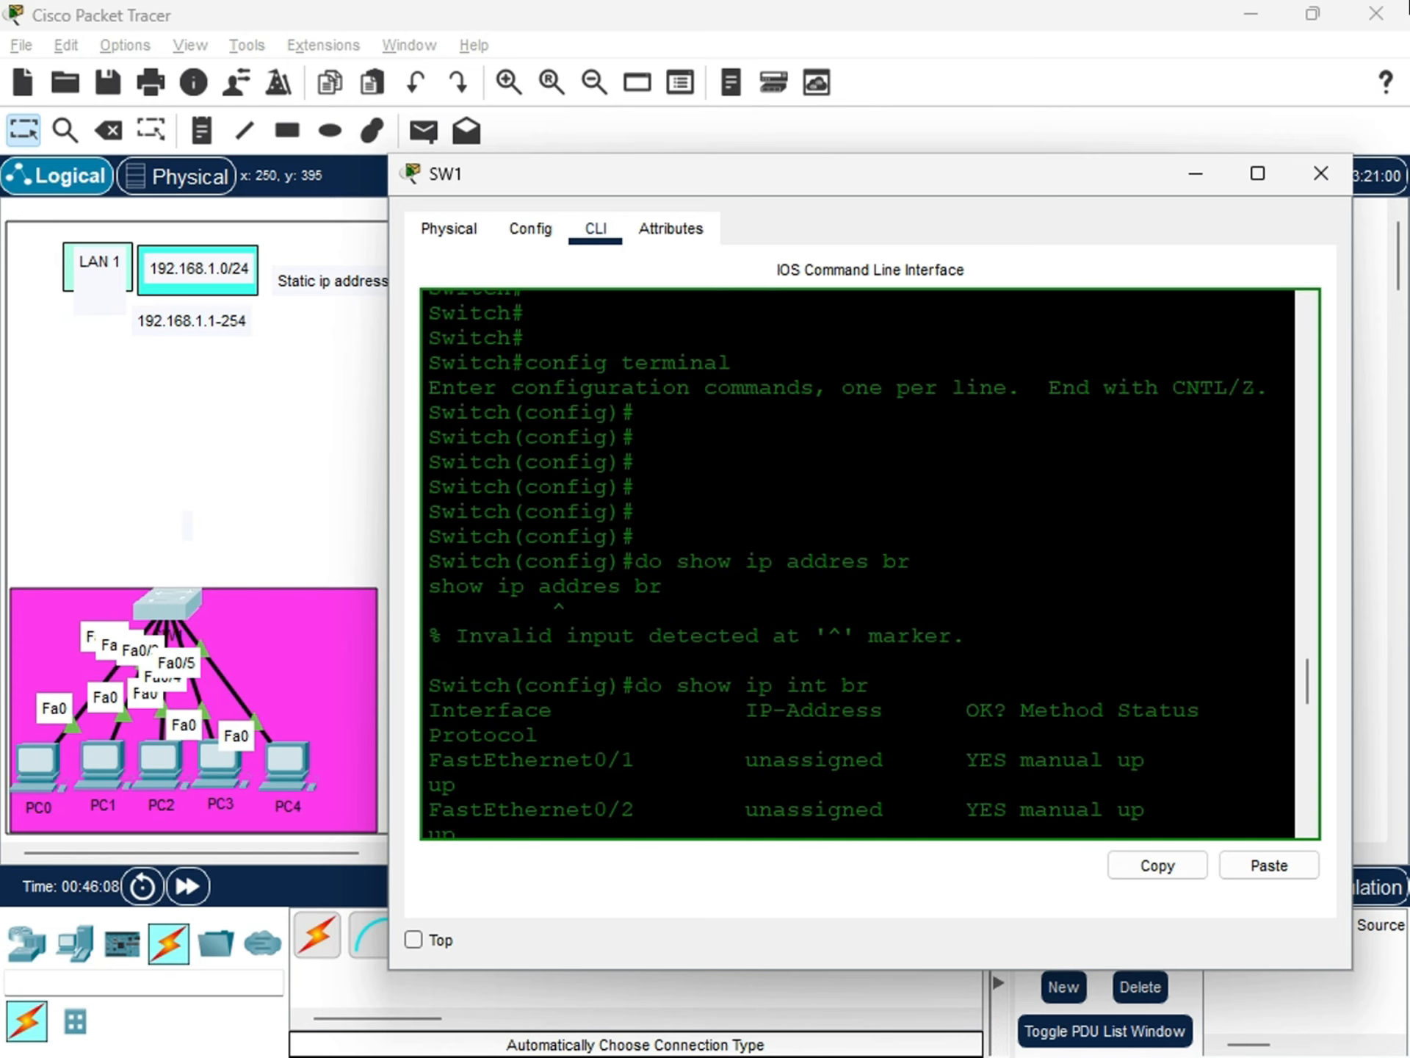
{"action": "scroll", "coordinate": [715, 713], "scroll_direction": "down", "scroll_amount": 15}
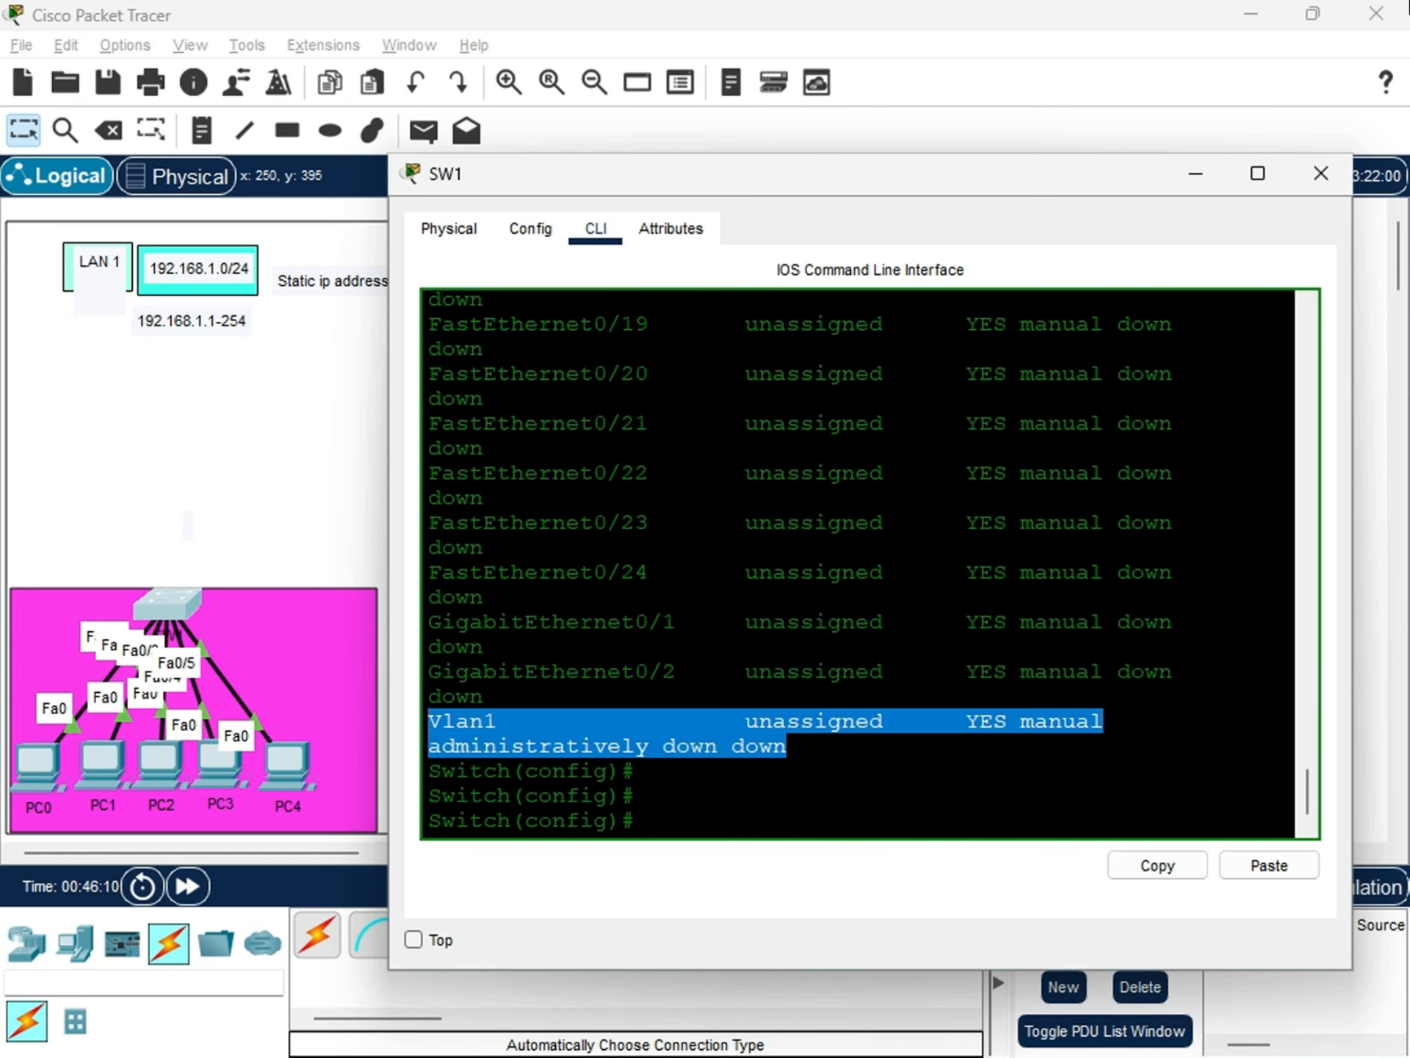
Show SW1's VLAN table from configuration mode with do show vlan.
{"action": "left_click", "coordinate": [666, 788]}
{"action": "key", "text": "Return"}
{"action": "key", "text": "Return"}
{"action": "key", "text": "Return"}
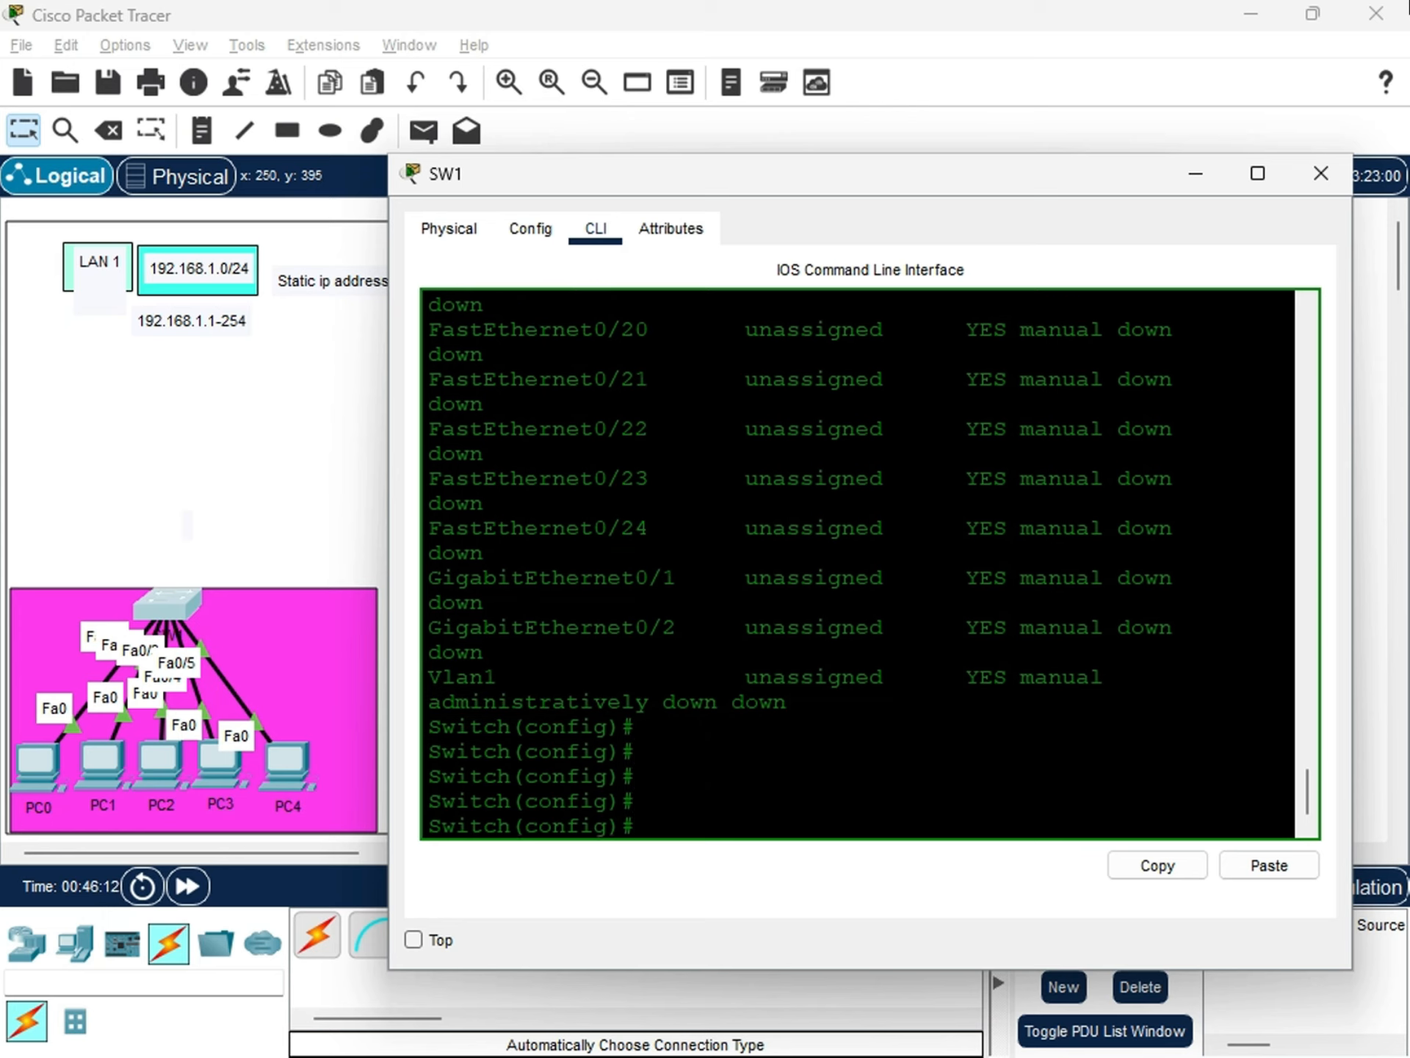
{"action": "type", "text": "d"}
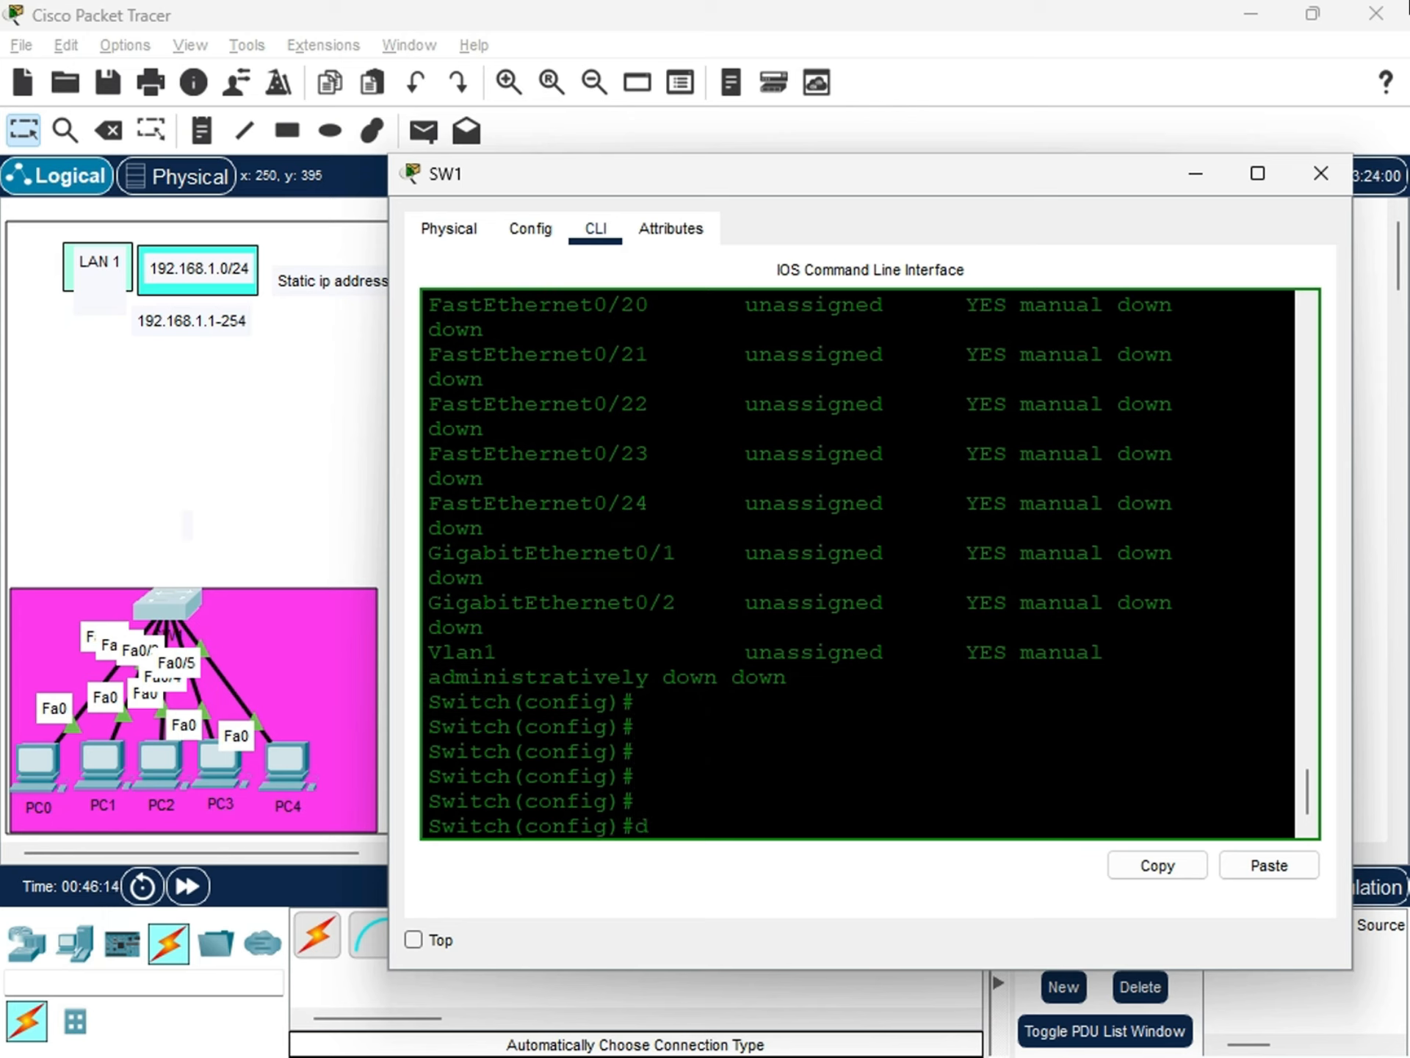
{"action": "key", "text": "BackSpace"}
{"action": "type", "text": "do show vlan"}
{"action": "key", "text": "Return"}
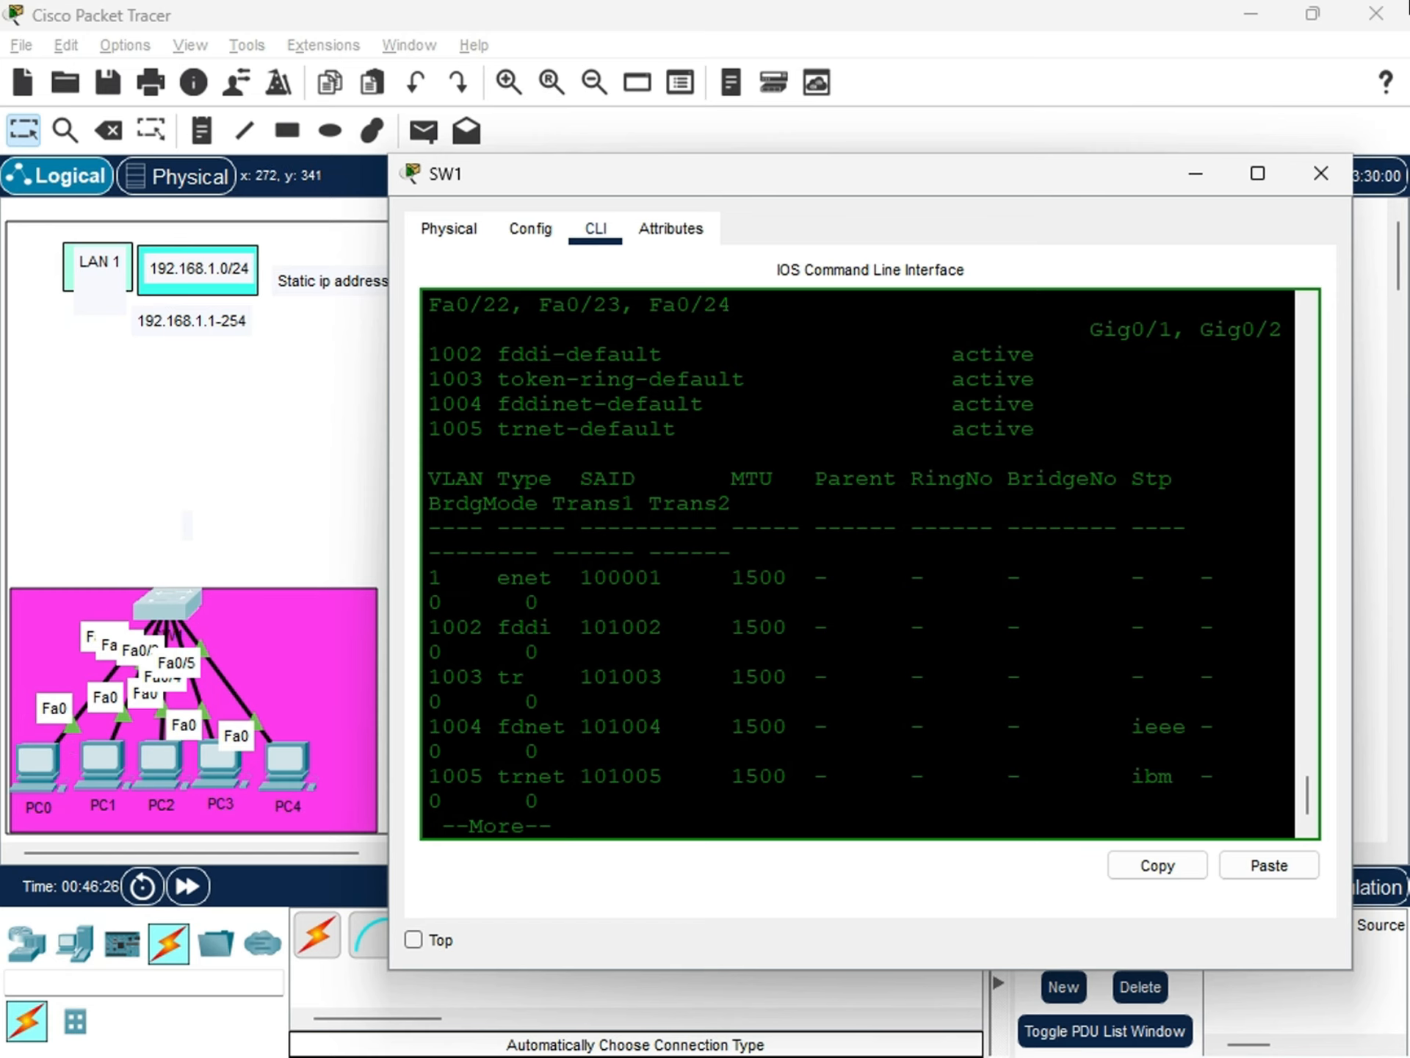
Examine the start of the VLAN table, noting the VLAN number and name of VLAN 1.
{"action": "scroll", "coordinate": [860, 566], "scroll_direction": "up", "scroll_amount": 1}
{"action": "scroll", "coordinate": [857, 563], "scroll_direction": "up", "scroll_amount": 3}
{"action": "scroll", "coordinate": [857, 562], "scroll_direction": "up", "scroll_amount": 3}
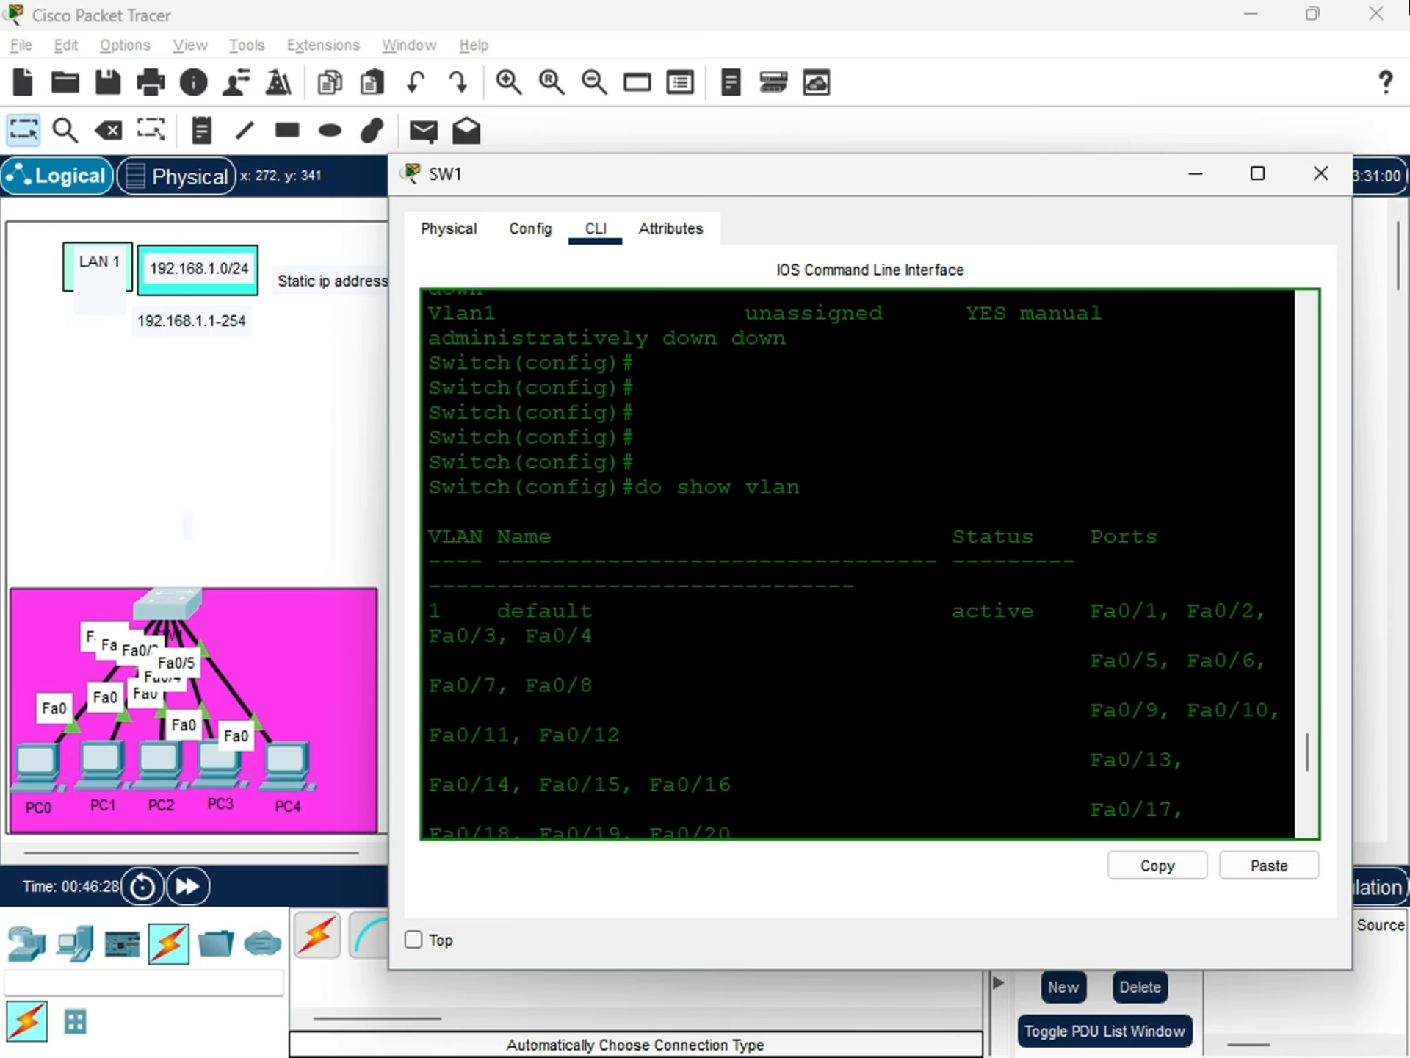
{"action": "left_click_drag", "start_coordinate": [480, 538], "coordinate": [431, 537]}
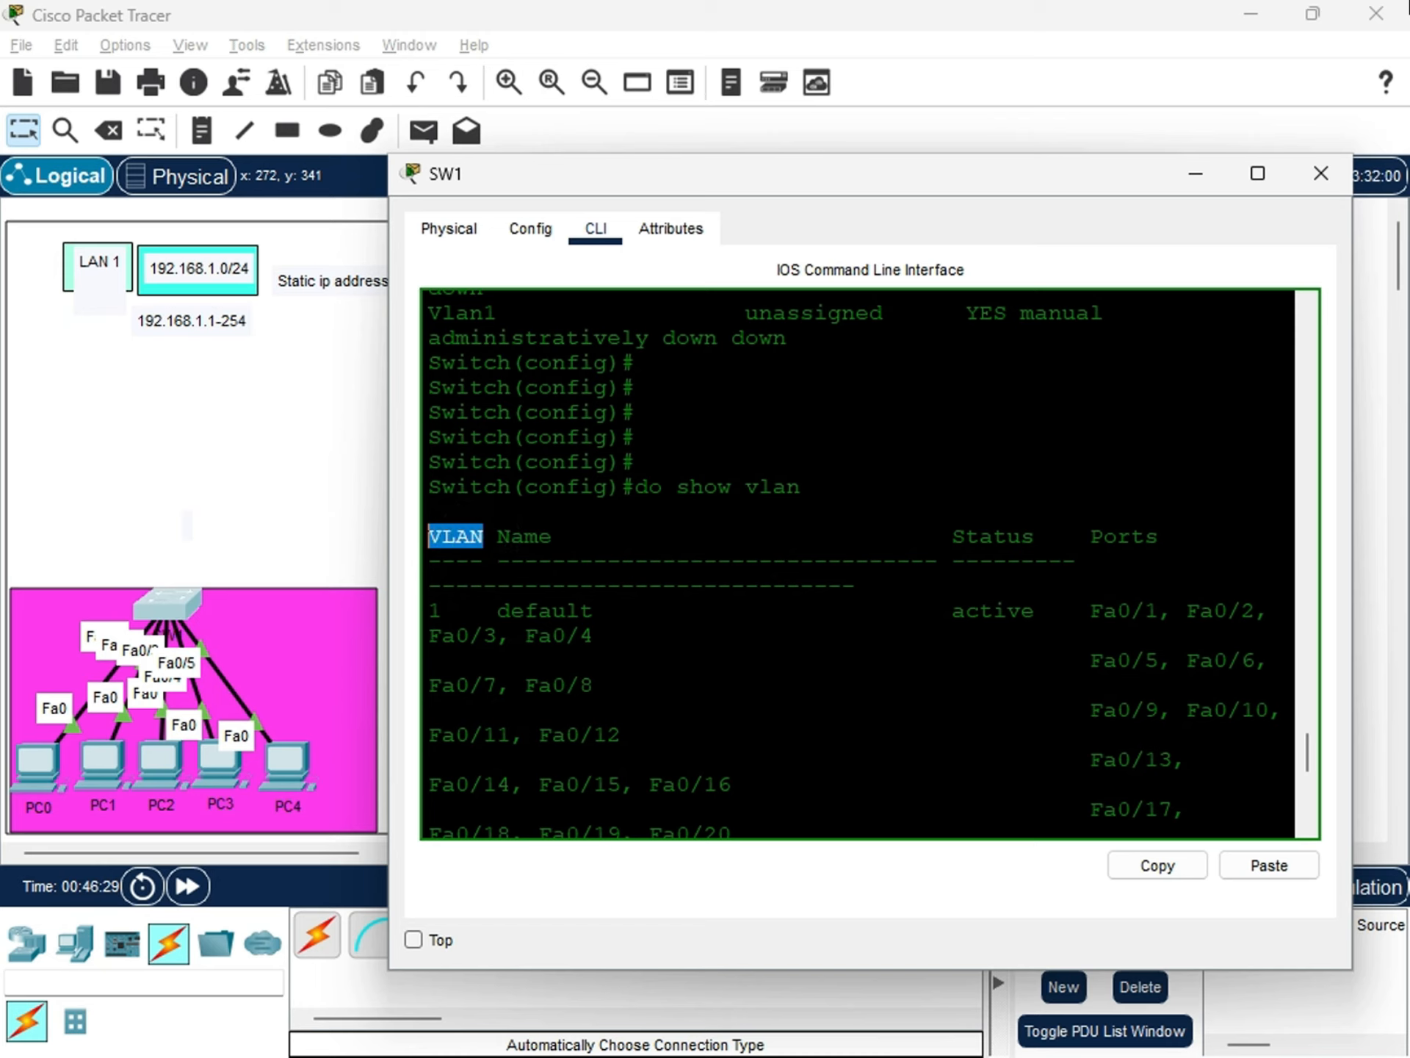
{"action": "left_click", "coordinate": [443, 610]}
{"action": "double_click", "coordinate": [437, 609]}
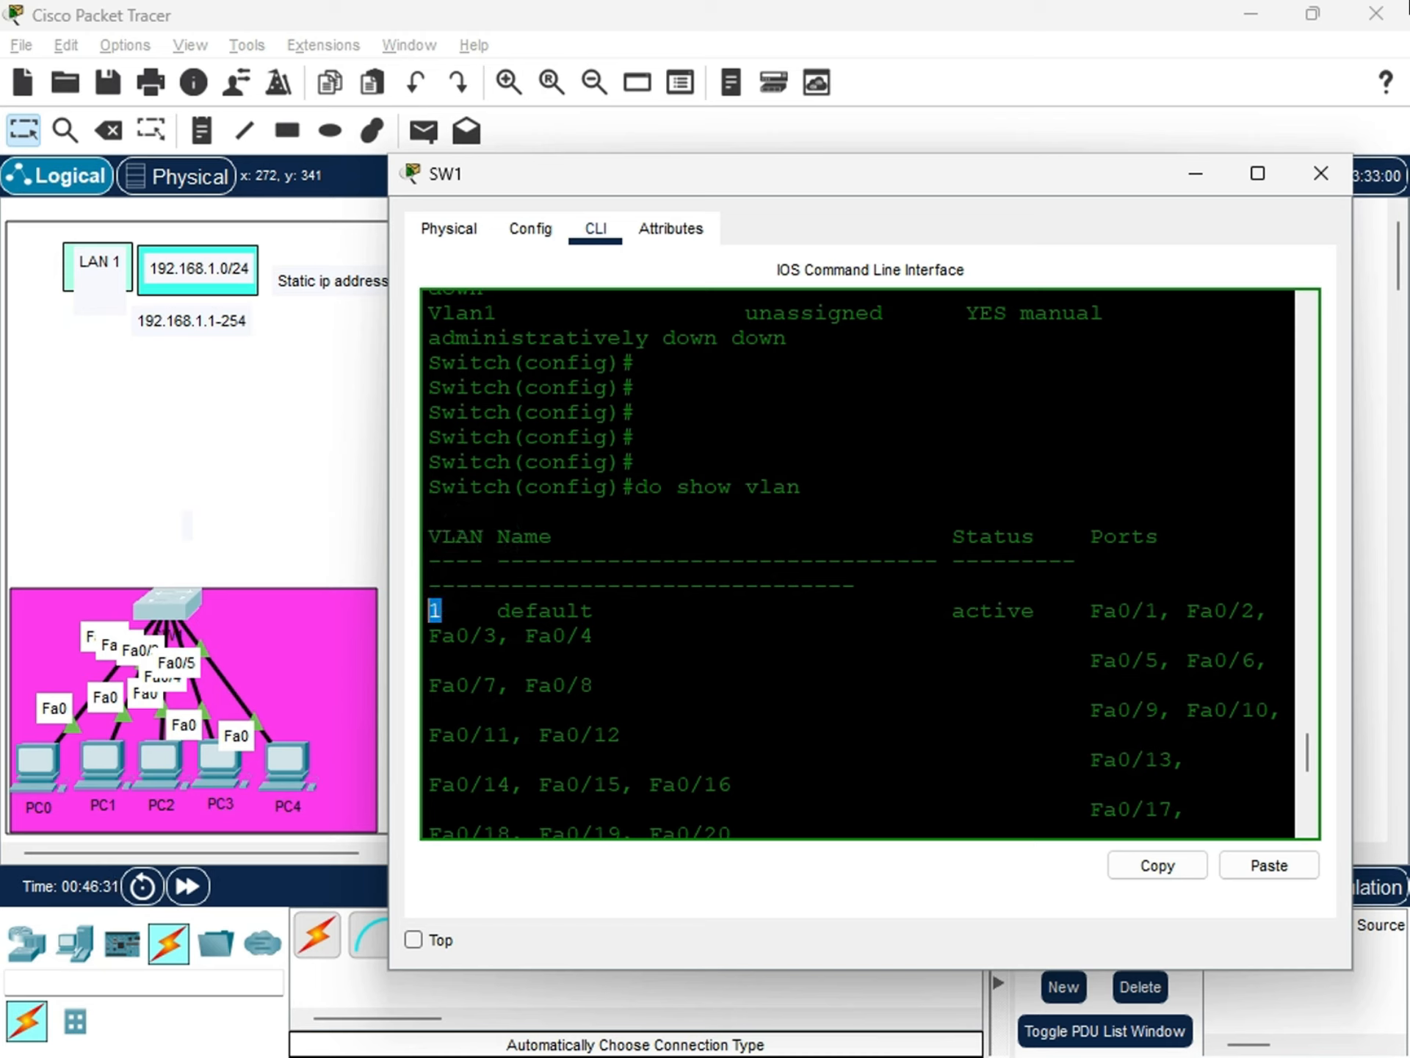
{"action": "left_click_drag", "start_coordinate": [562, 538], "coordinate": [511, 537]}
{"action": "left_click_drag", "start_coordinate": [601, 615], "coordinate": [497, 613]}
Examine the ports assigned to VLAN 1, from the FastEthernet range to the Gigabit ports, in the VLAN table.
{"action": "scroll", "coordinate": [859, 561], "scroll_direction": "down", "scroll_amount": 1}
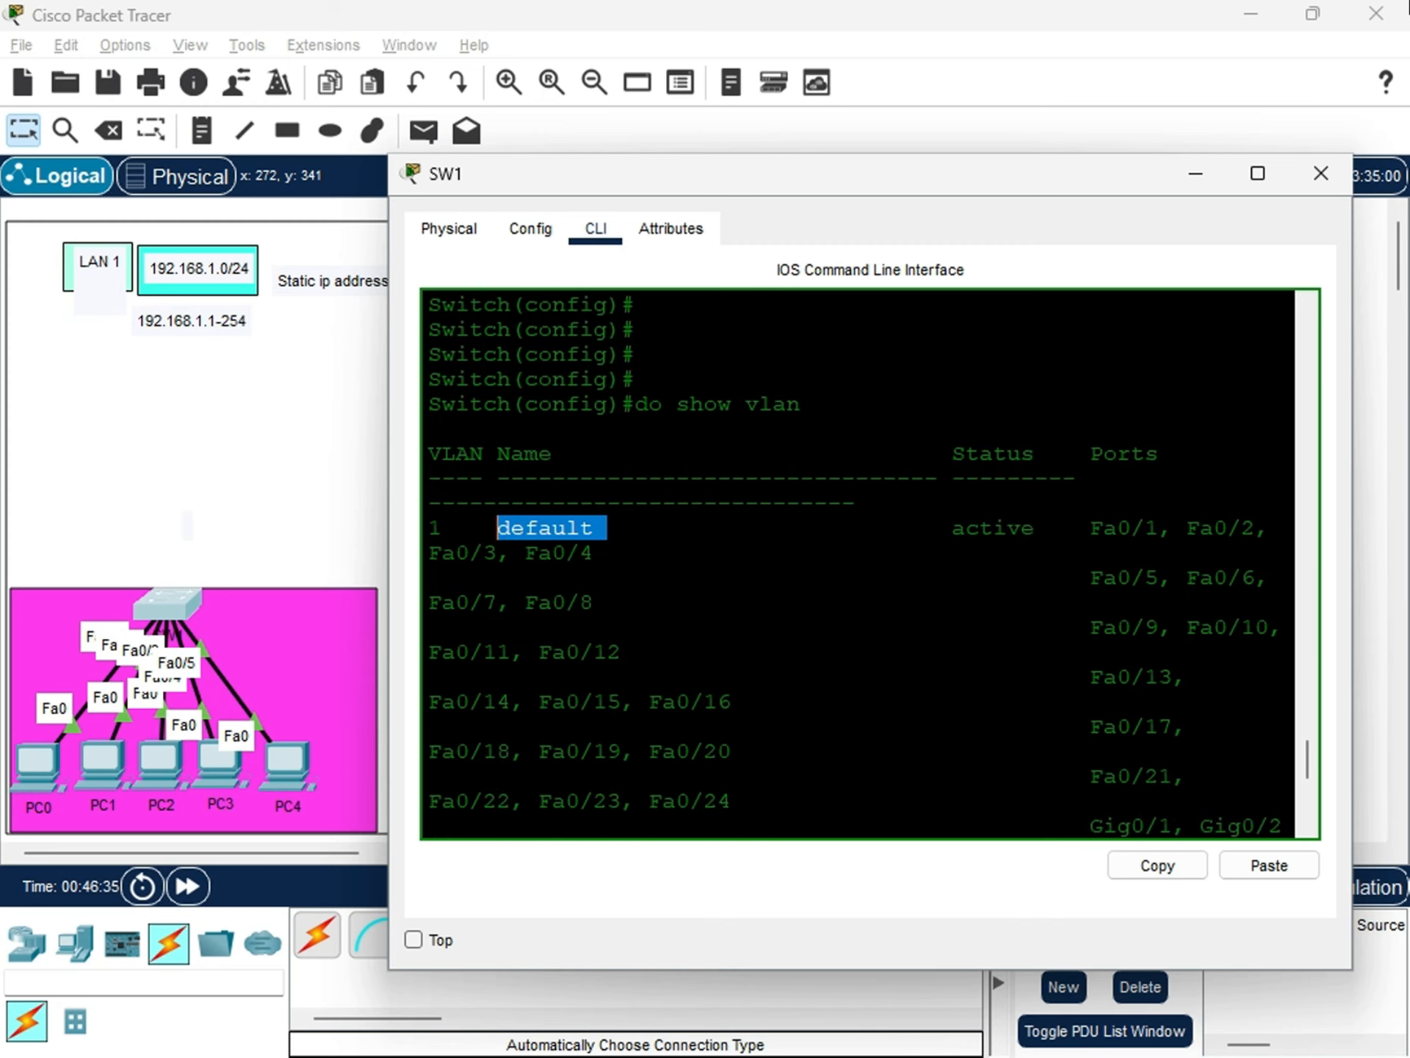
{"action": "left_click_drag", "start_coordinate": [1090, 528], "coordinate": [622, 652]}
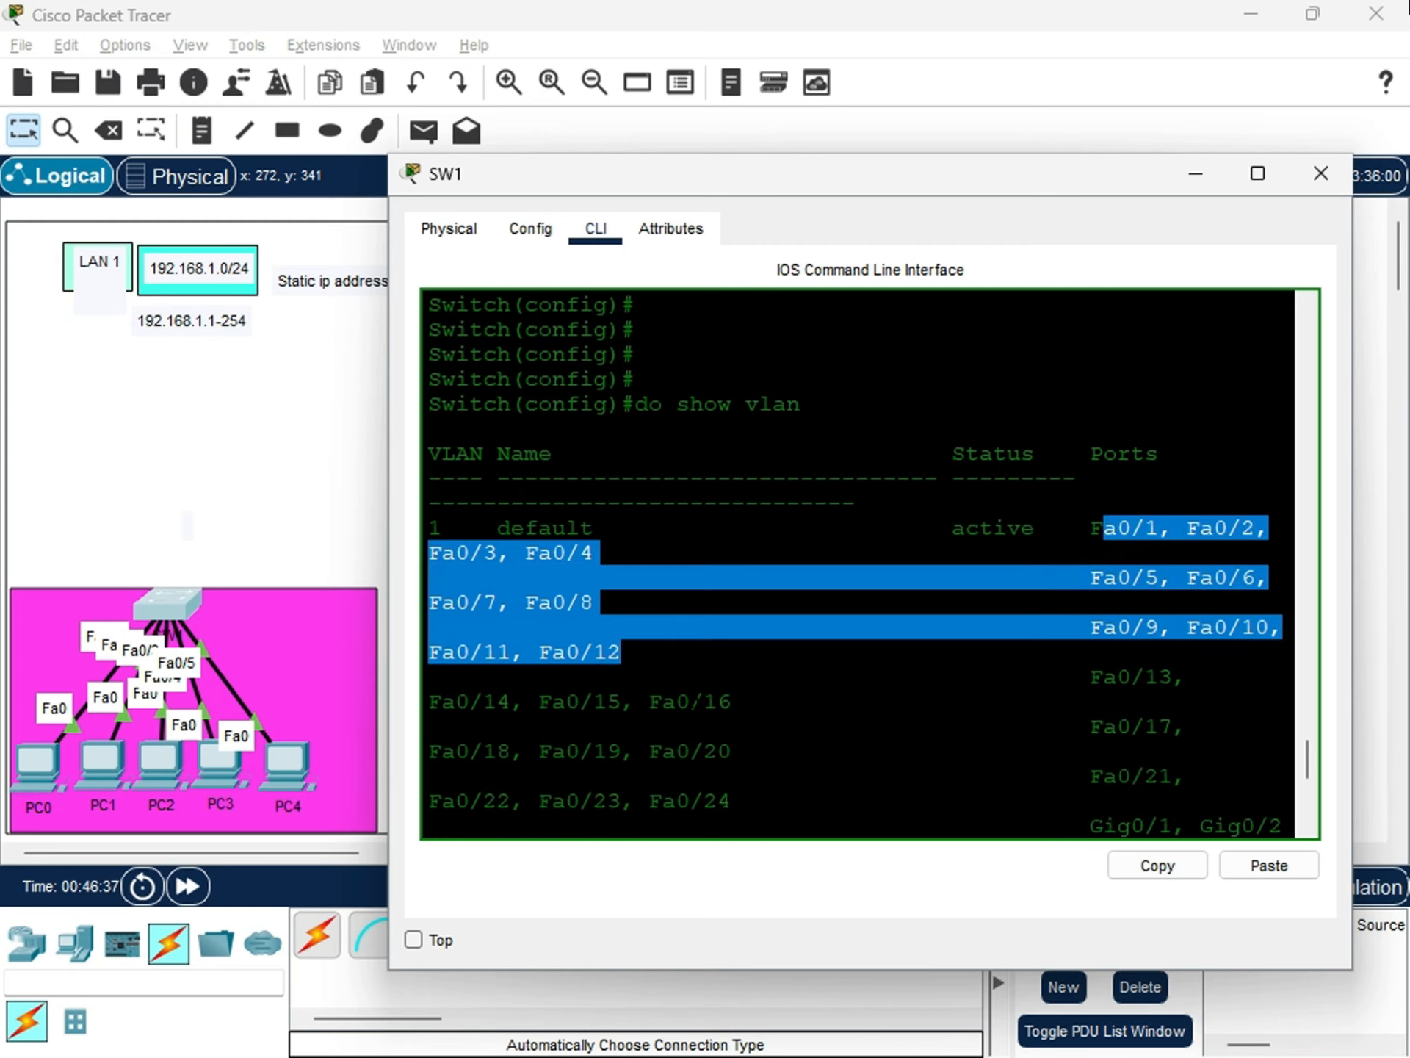
{"action": "scroll", "coordinate": [621, 652], "scroll_direction": "down", "scroll_amount": 3}
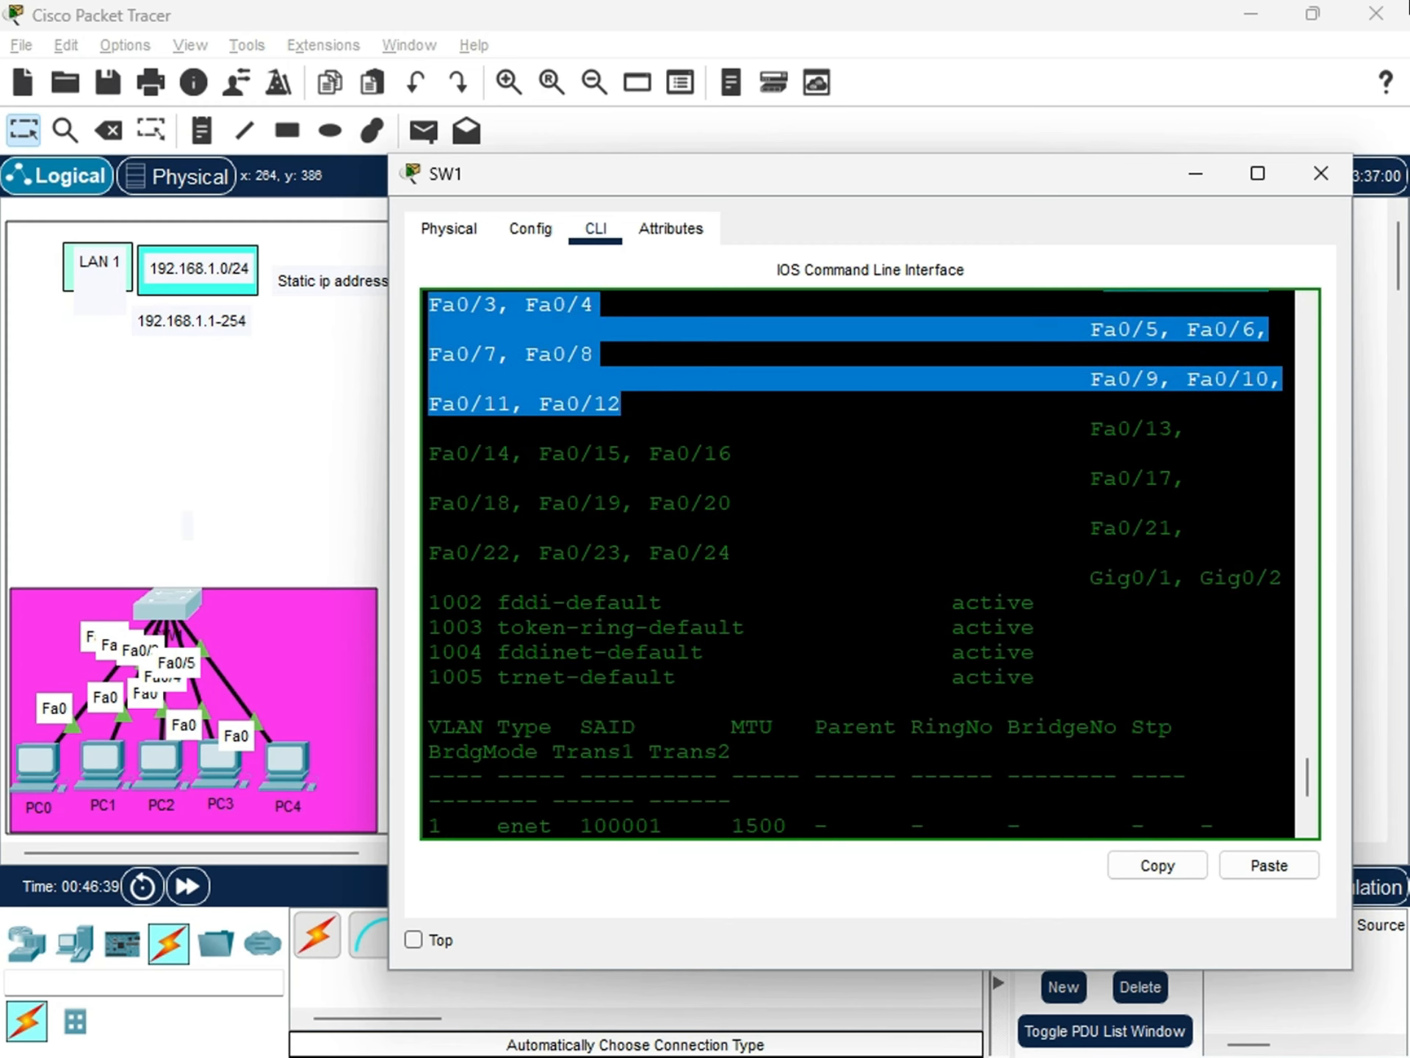
{"action": "left_click_drag", "start_coordinate": [732, 552], "coordinate": [649, 552]}
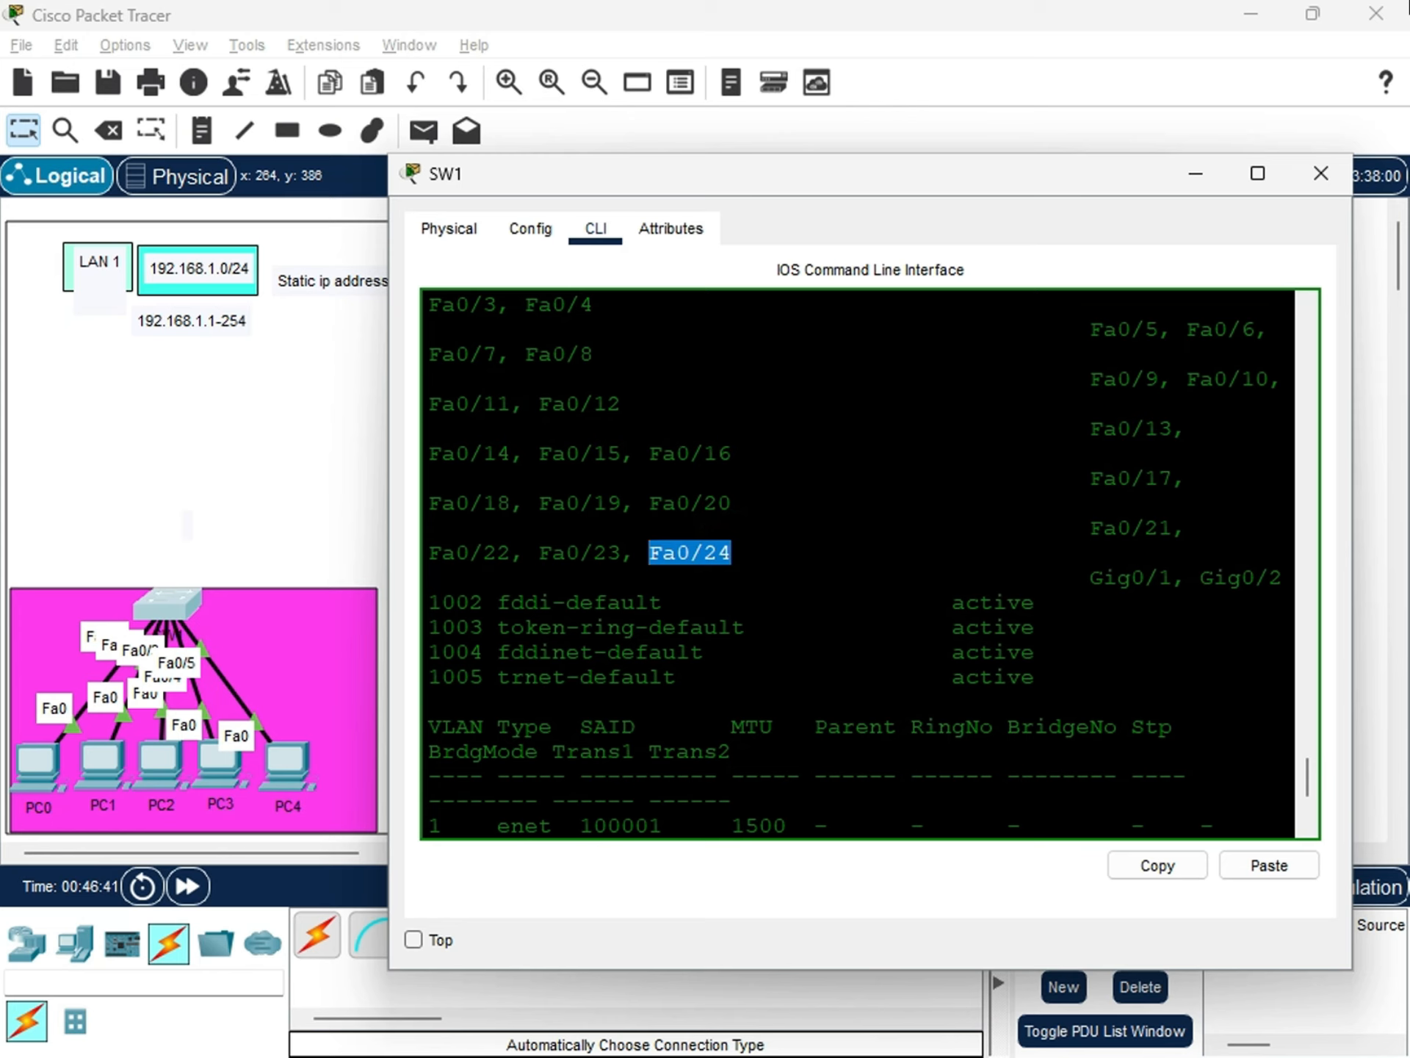
{"action": "left_click_drag", "start_coordinate": [1090, 578], "coordinate": [1184, 579]}
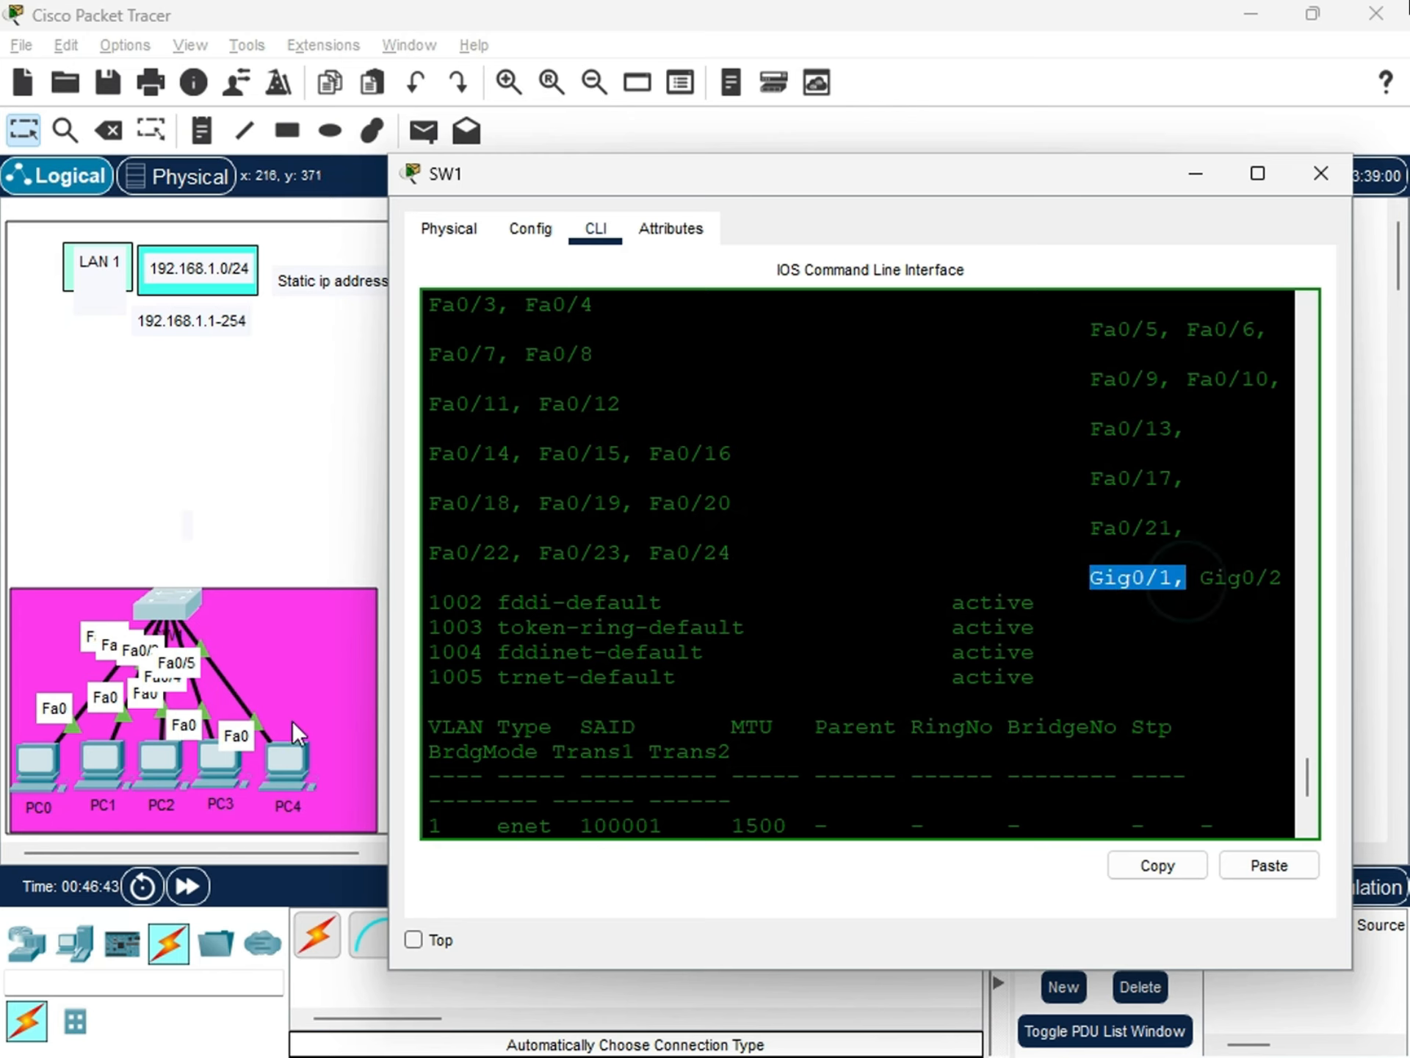
{"action": "scroll", "coordinate": [859, 566], "scroll_direction": "up", "scroll_amount": 6}
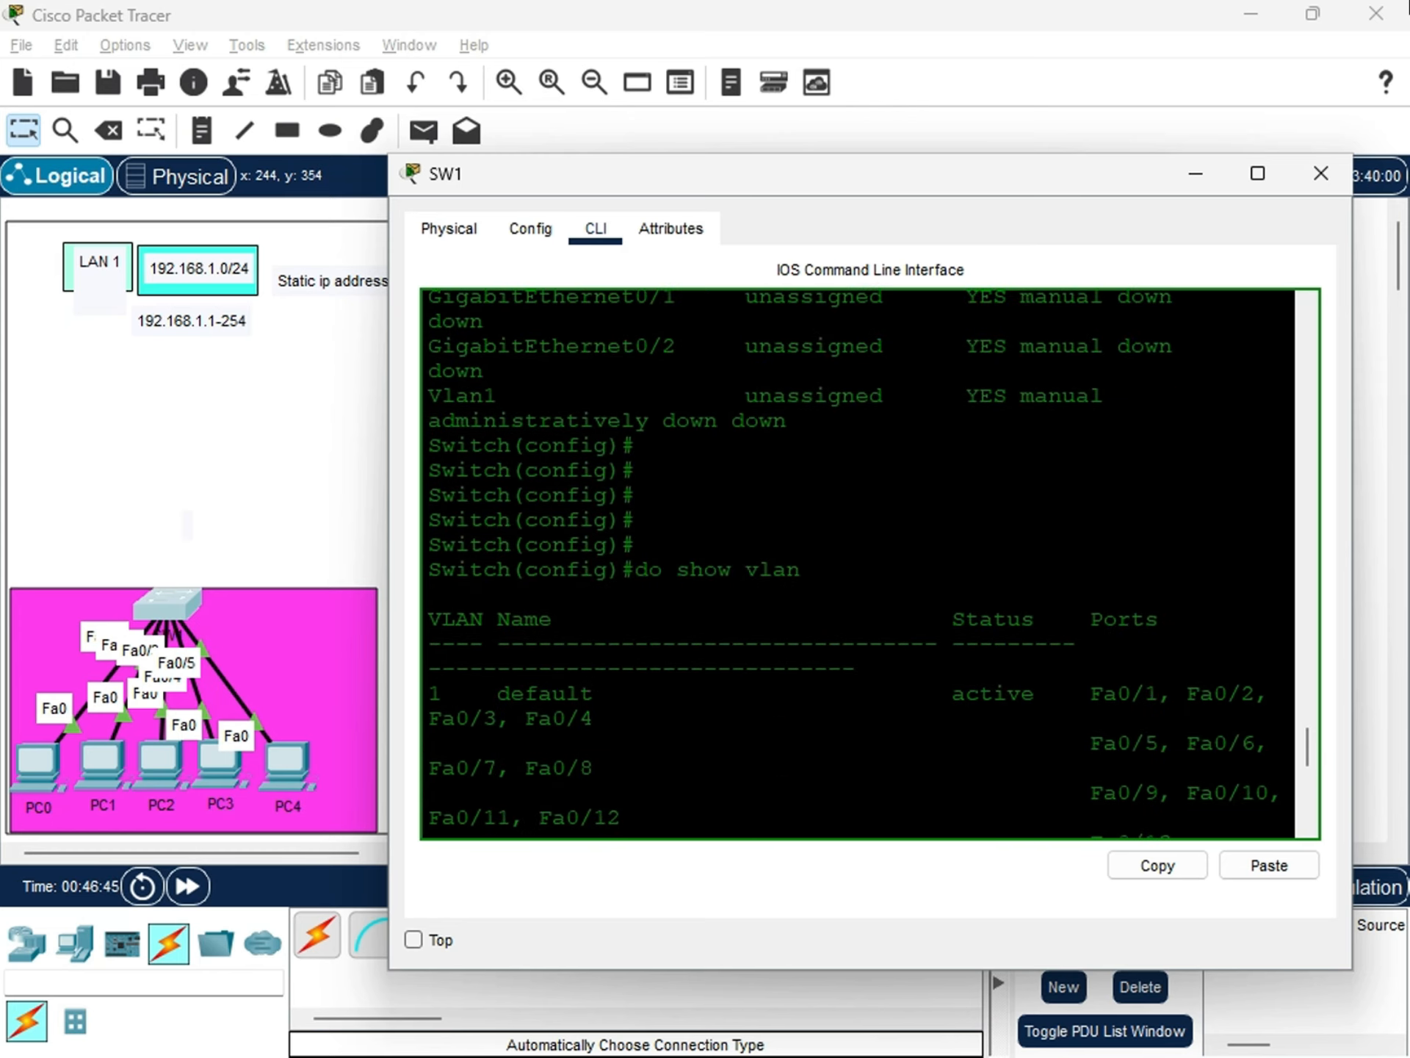
{"action": "left_click_drag", "start_coordinate": [469, 694], "coordinate": [420, 679]}
{"action": "scroll", "coordinate": [624, 686], "scroll_direction": "down", "scroll_amount": 5}
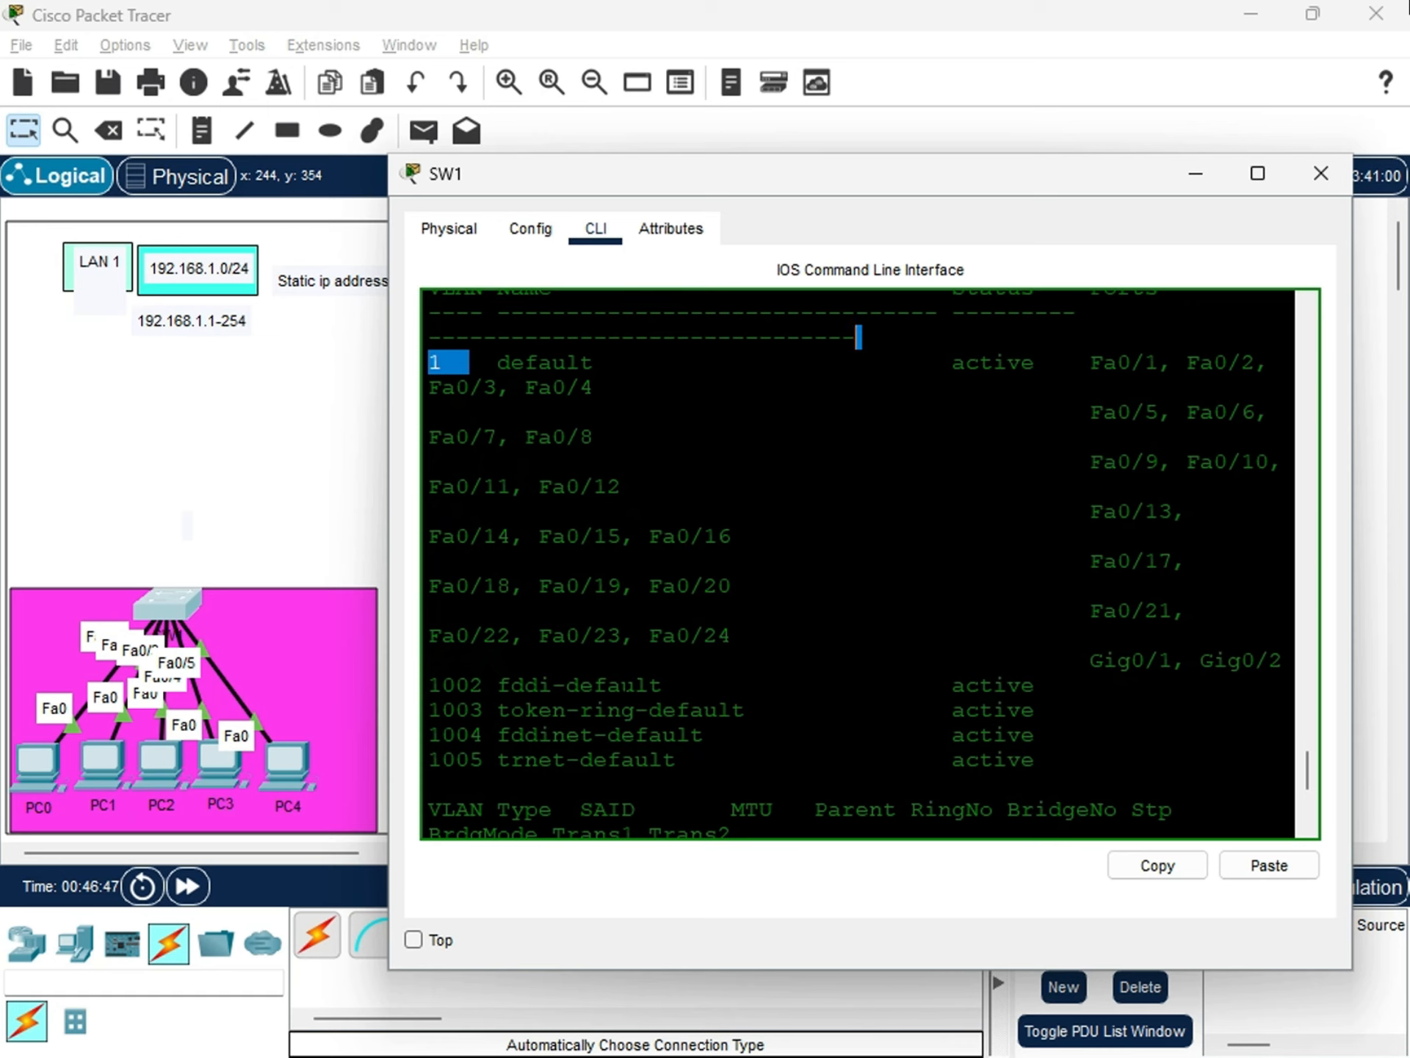
{"action": "scroll", "coordinate": [858, 337], "scroll_direction": "down", "scroll_amount": 5}
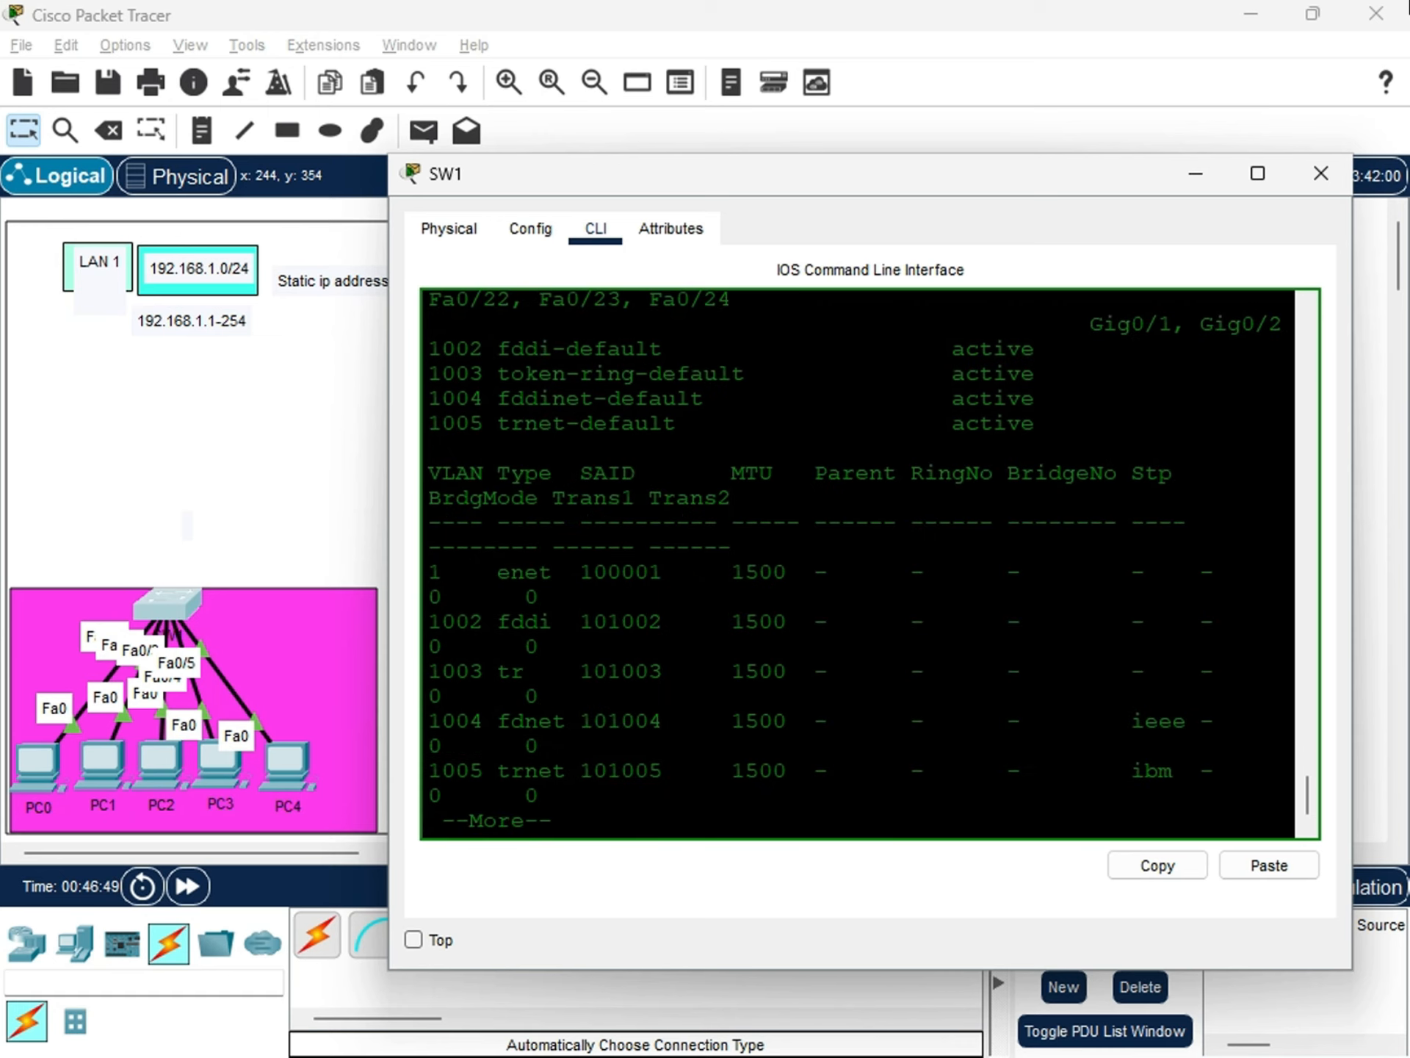
Continue the VLAN output to its end and return to SW1's global configuration prompt.
{"action": "left_click", "coordinate": [660, 746]}
{"action": "key", "text": "Return"}
{"action": "key", "text": "Return"}
{"action": "key", "text": "Return"}
{"action": "key", "text": "Return"}
{"action": "key", "text": "Return"}
{"action": "key", "text": "Return"}
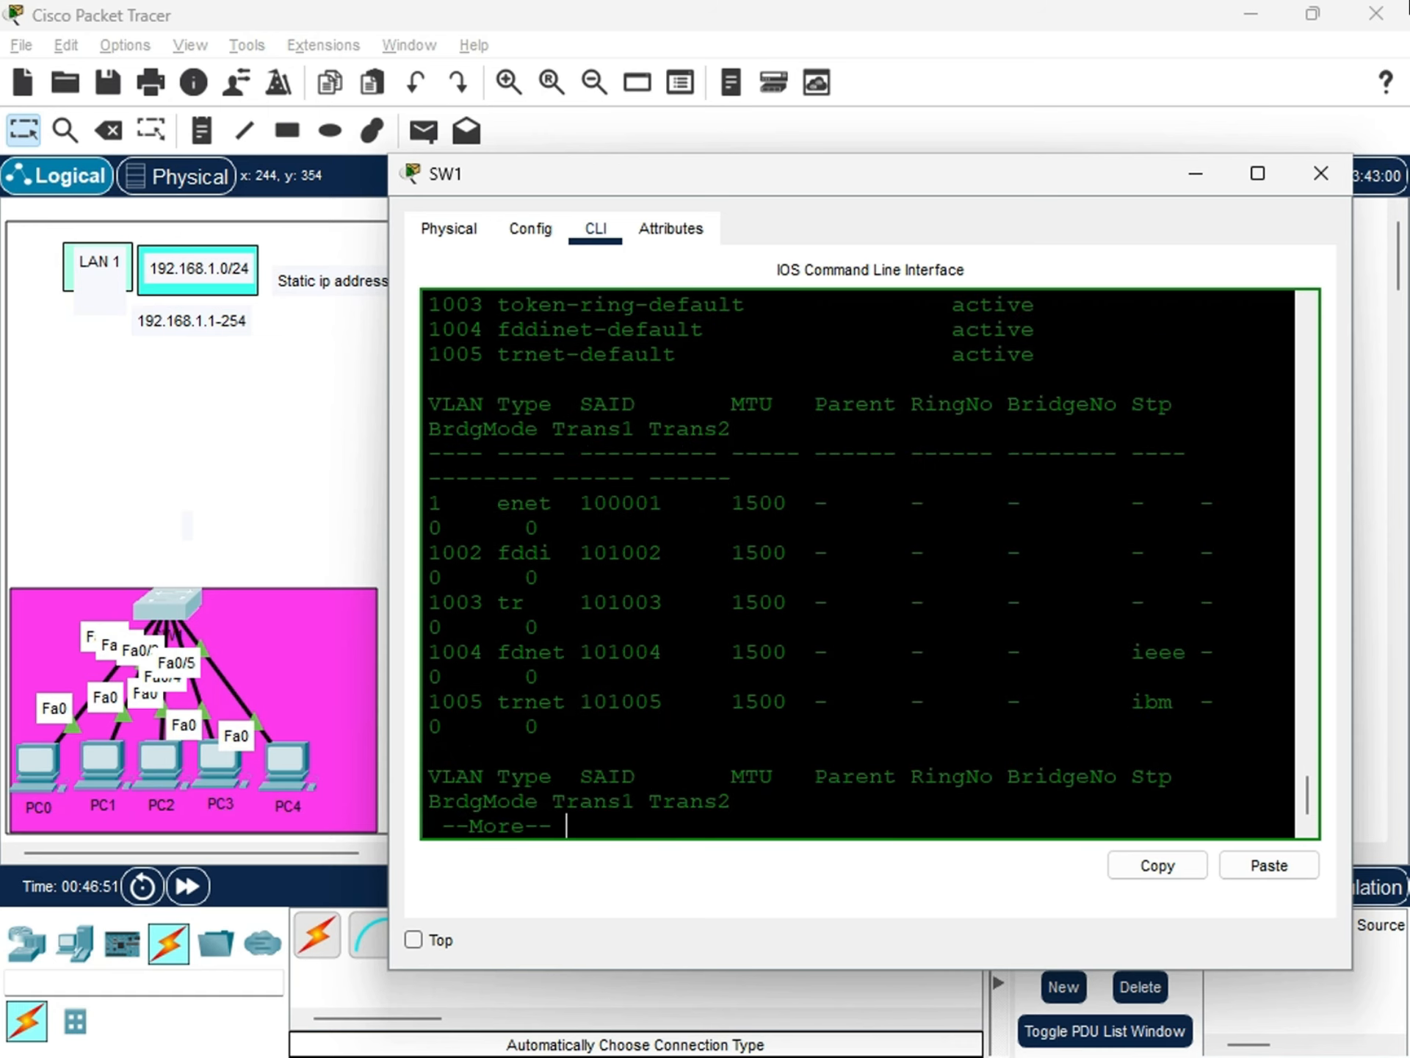
{"action": "key", "text": "space"}
{"action": "key", "text": "Return"}
{"action": "key", "text": "Return"}
{"action": "key", "text": "Return"}
{"action": "key", "text": "Return"}
{"action": "key", "text": "Return"}
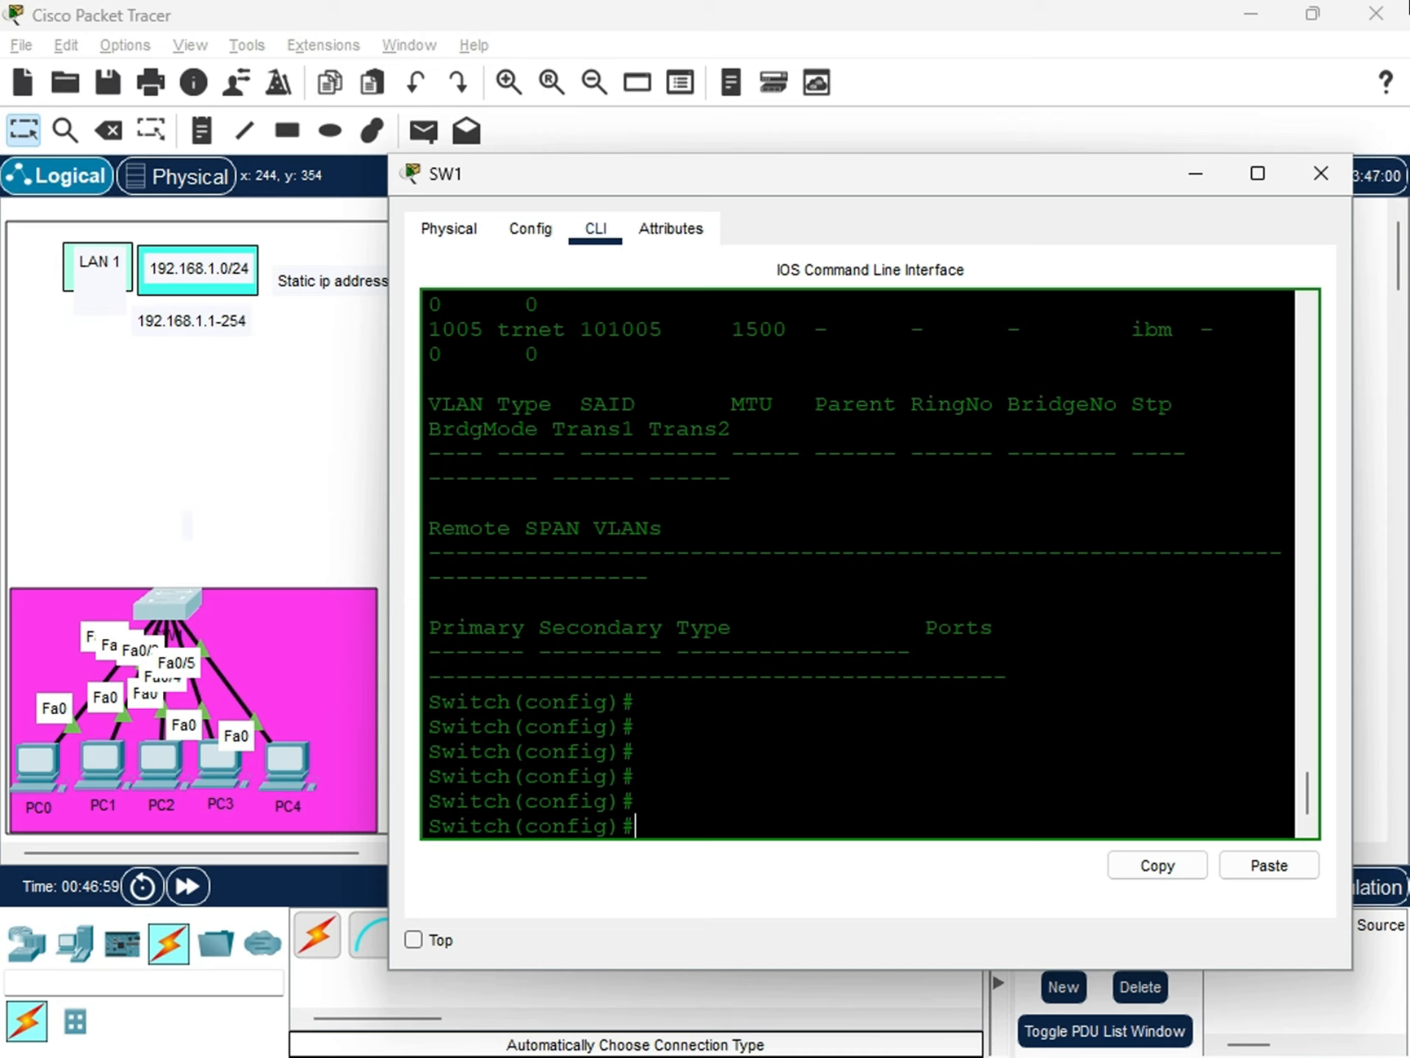
Try to show SW1's MAC address table with do show mac-addres table.
{"action": "type", "text": "do show mac"}
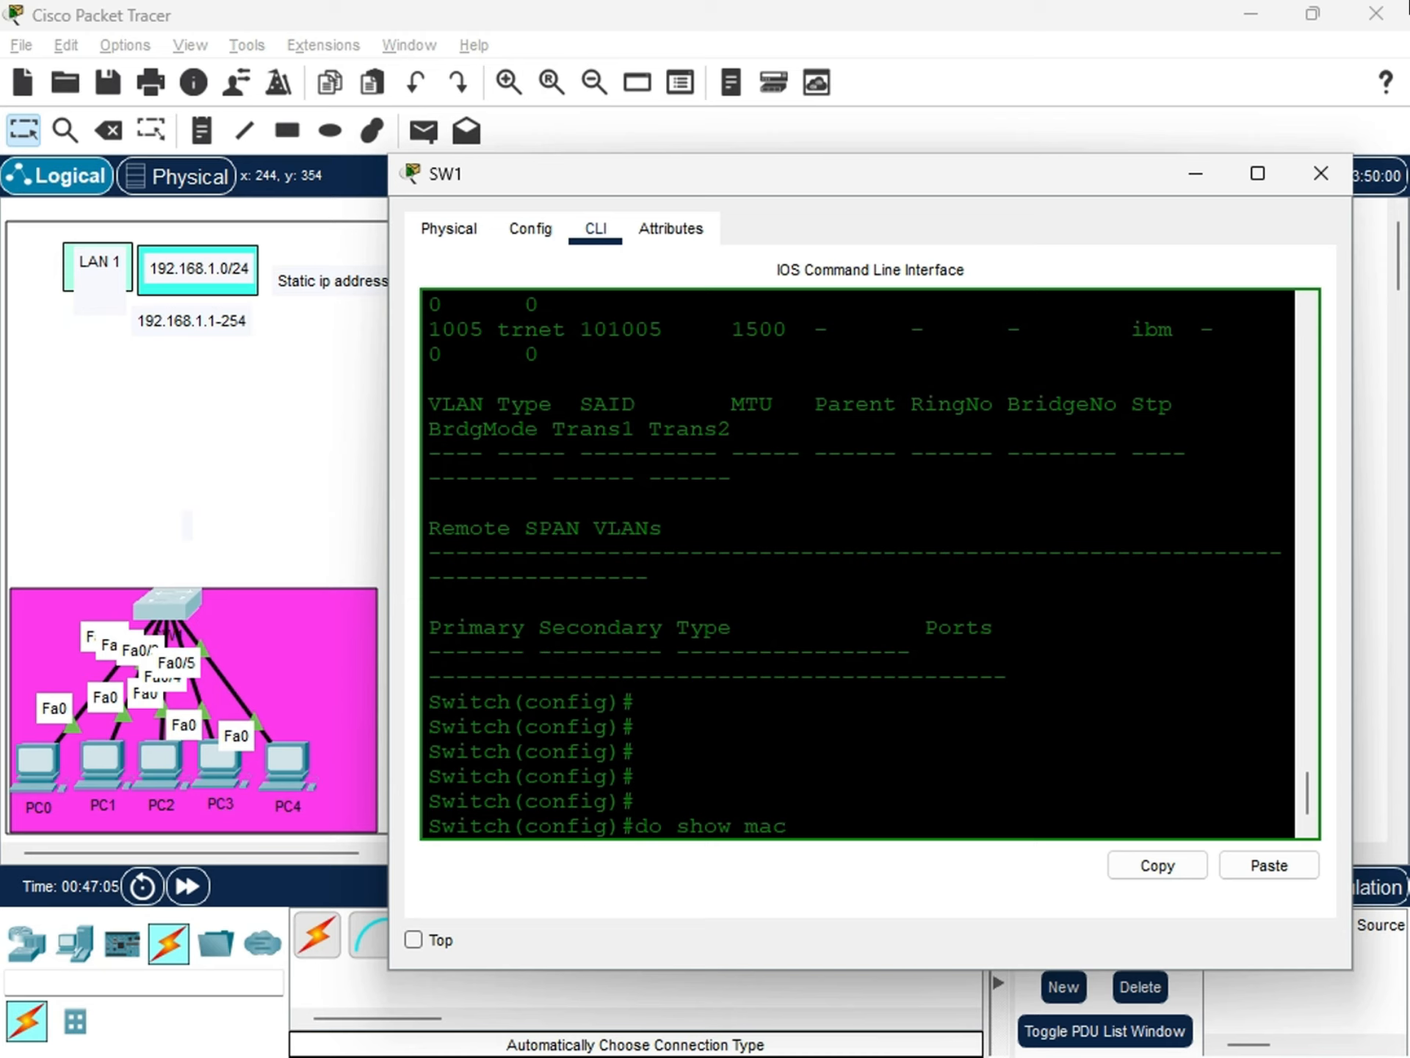
{"action": "type", "text": "-addres table"}
{"action": "key", "text": "Return"}
Correct the recalled command to do show mac-address and display SW1's MAC address table.
{"action": "key", "text": "Up"}
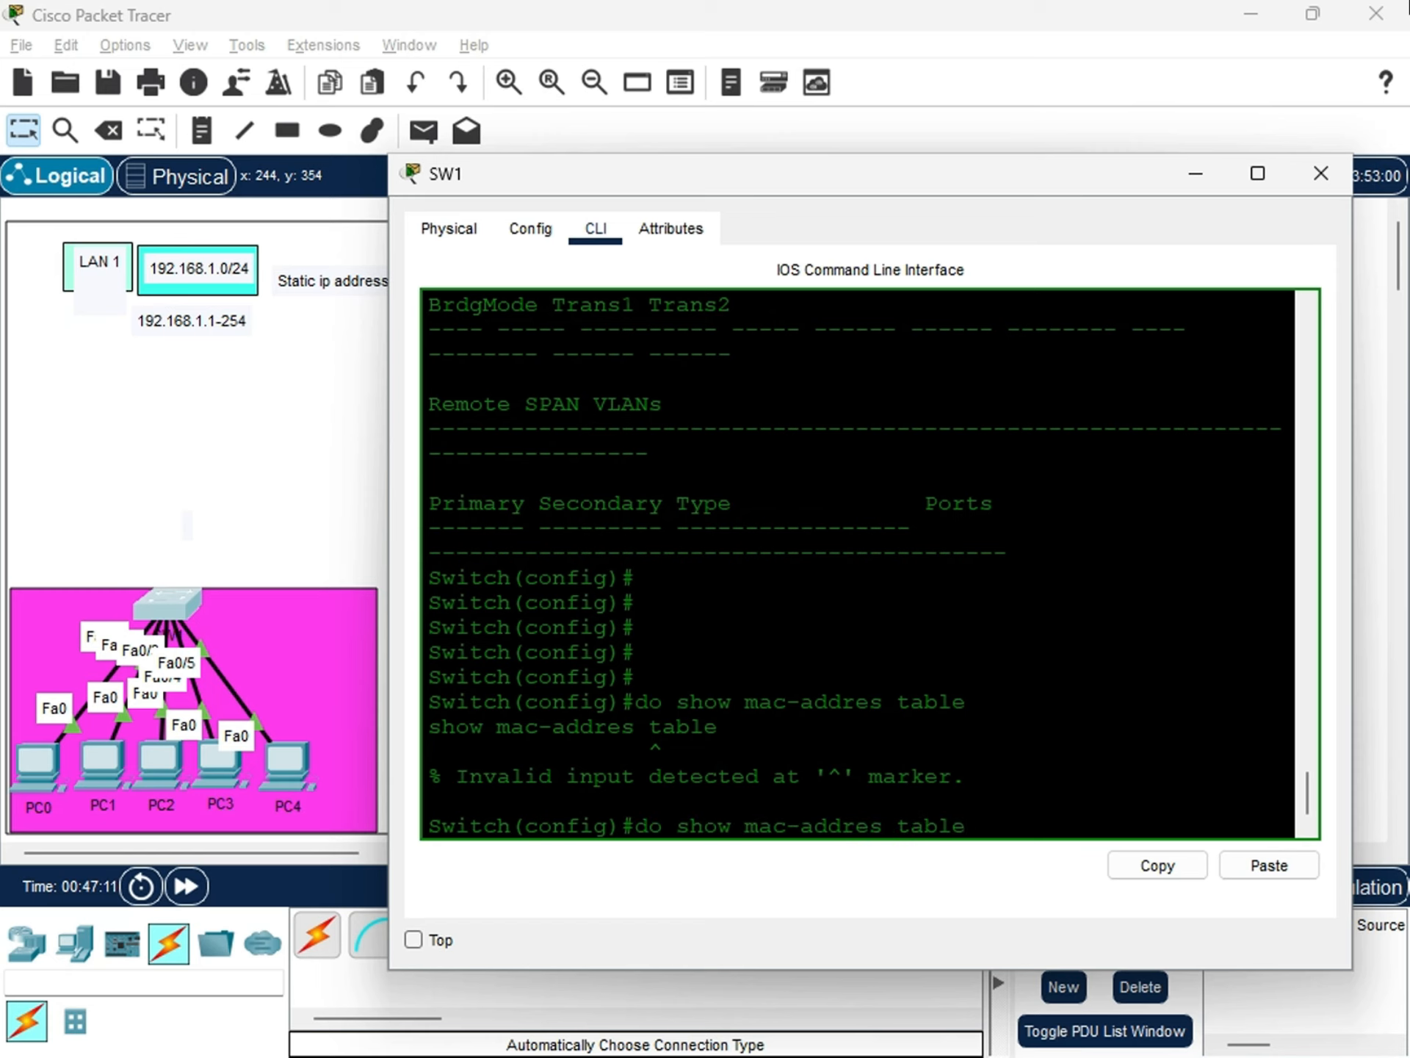
{"action": "key", "text": "BackSpace"}
{"action": "key", "text": "BackSpace"}
{"action": "key", "text": "BackSpace"}
{"action": "key", "text": "BackSpace"}
{"action": "key", "text": "BackSpace"}
{"action": "key", "text": "BackSpace"}
{"action": "key", "text": "Return"}
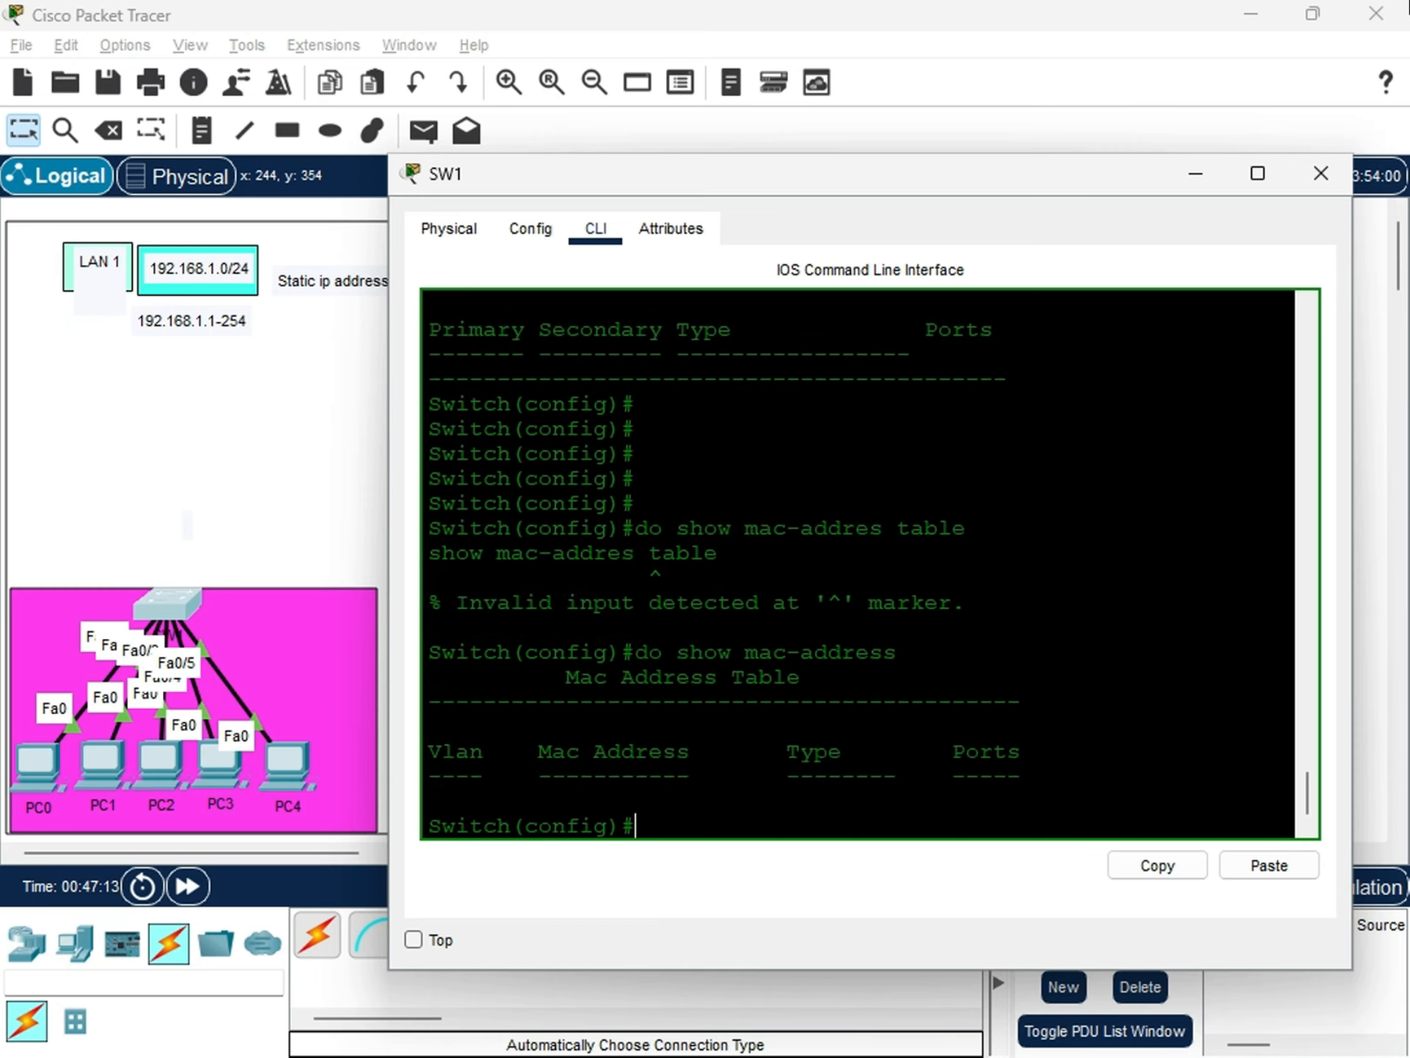
{"action": "key", "text": "Return"}
{"action": "key", "text": "Return"}
{"action": "key", "text": "Return"}
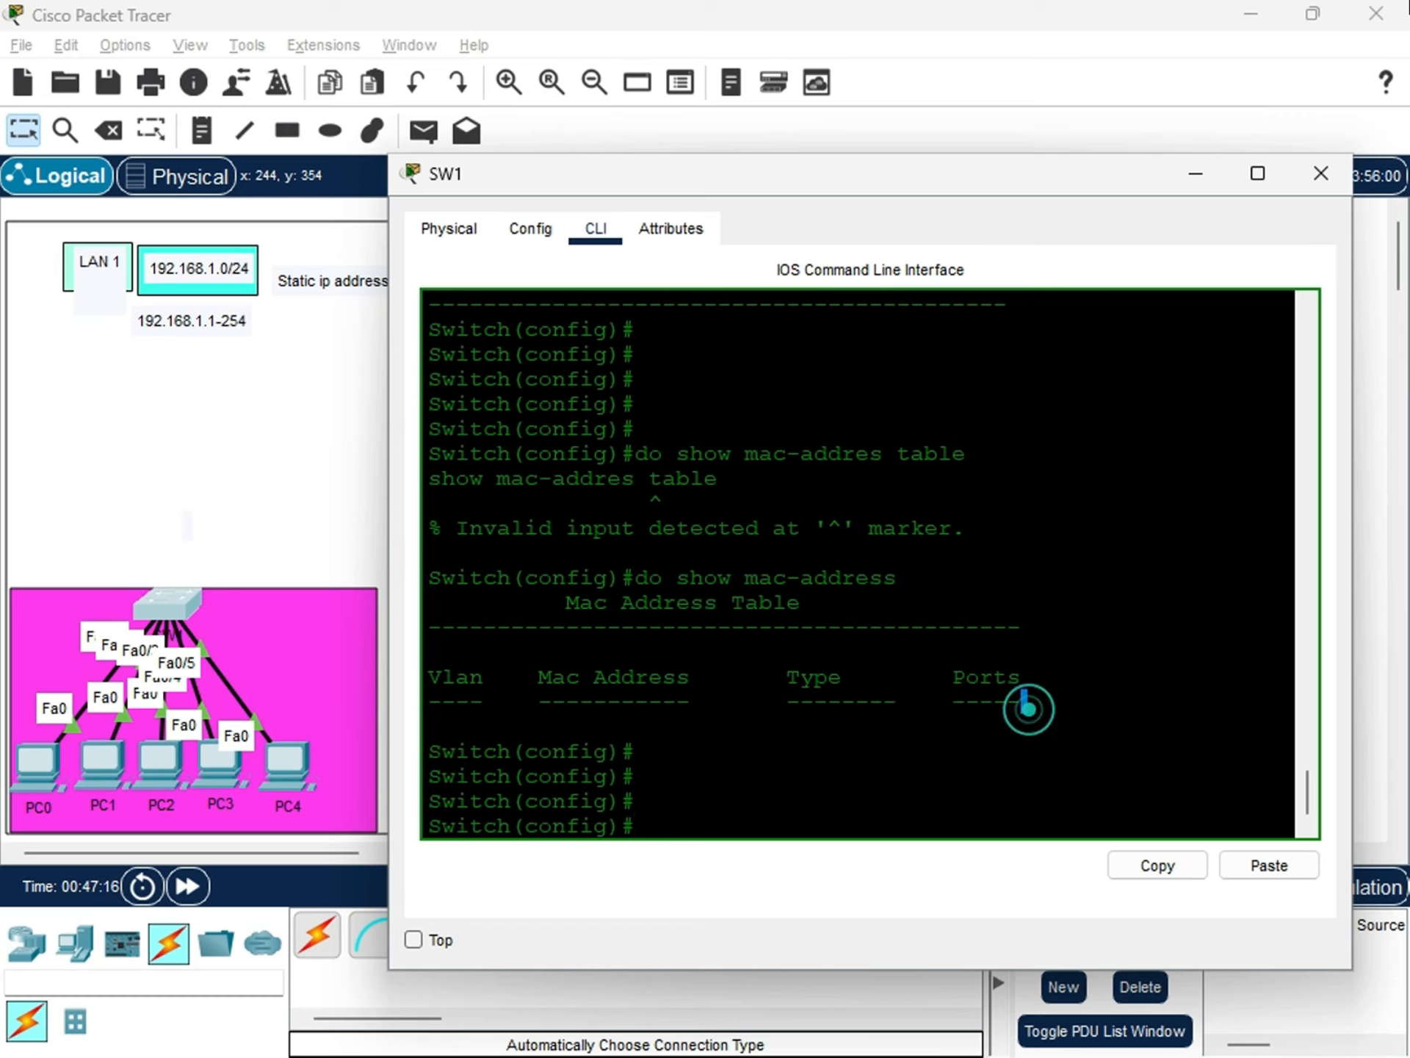
Examine the Vlan, Mac Address, Type and Ports columns of the MAC address table, and uncover the LAN 1 topology.
{"action": "left_click_drag", "start_coordinate": [1024, 705], "coordinate": [646, 726]}
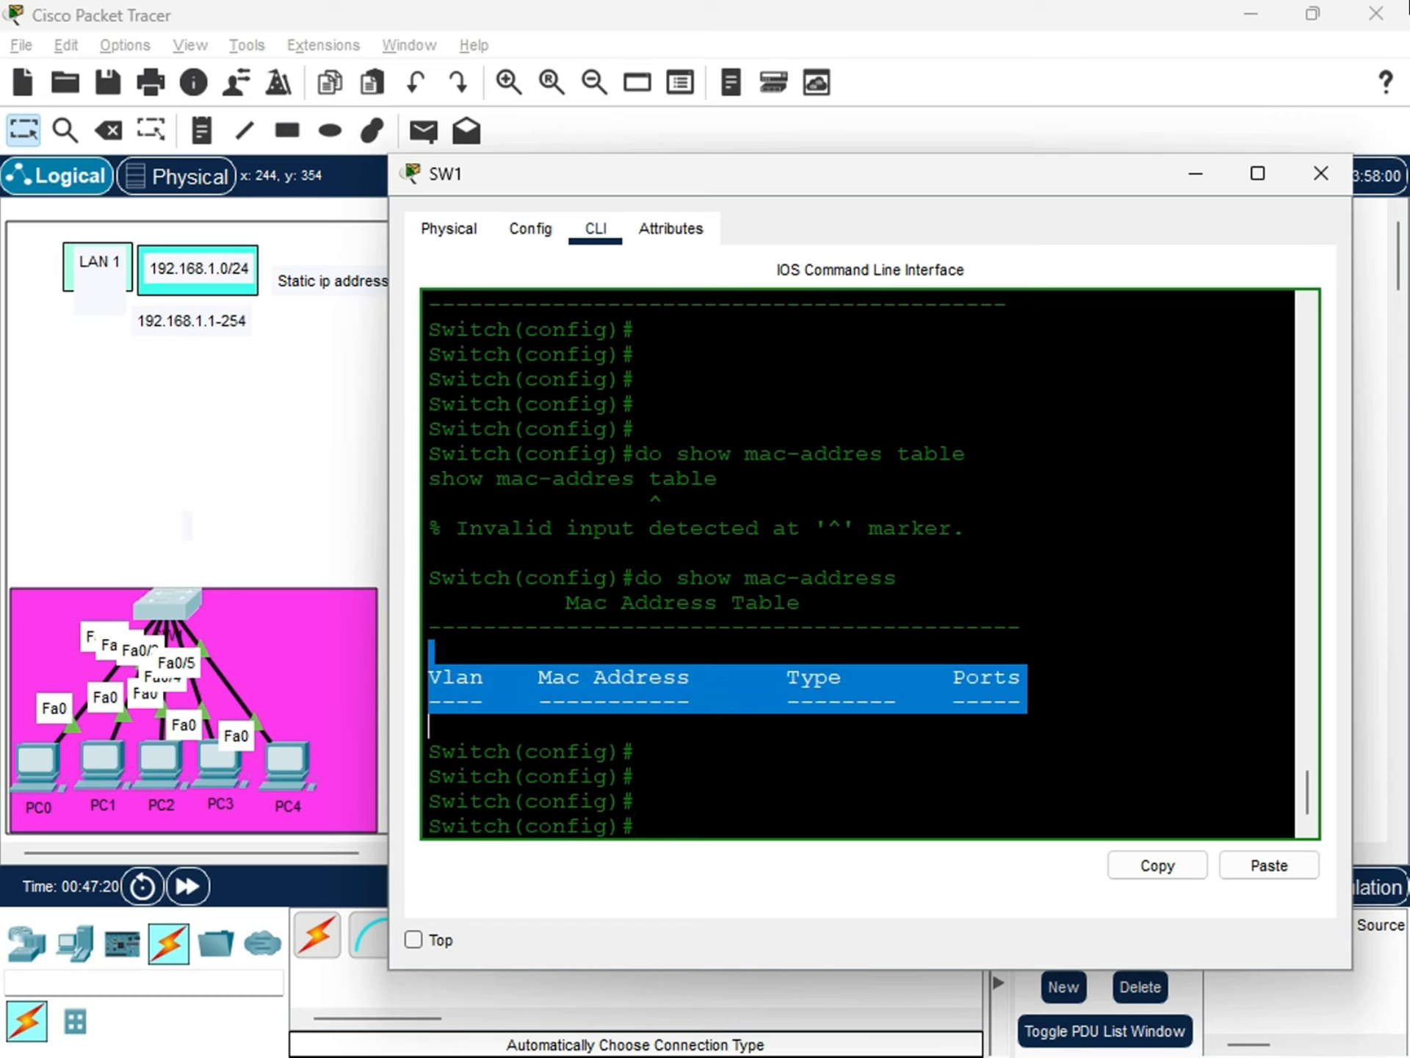
{"action": "left_click_drag", "start_coordinate": [1086, 732], "coordinate": [431, 702]}
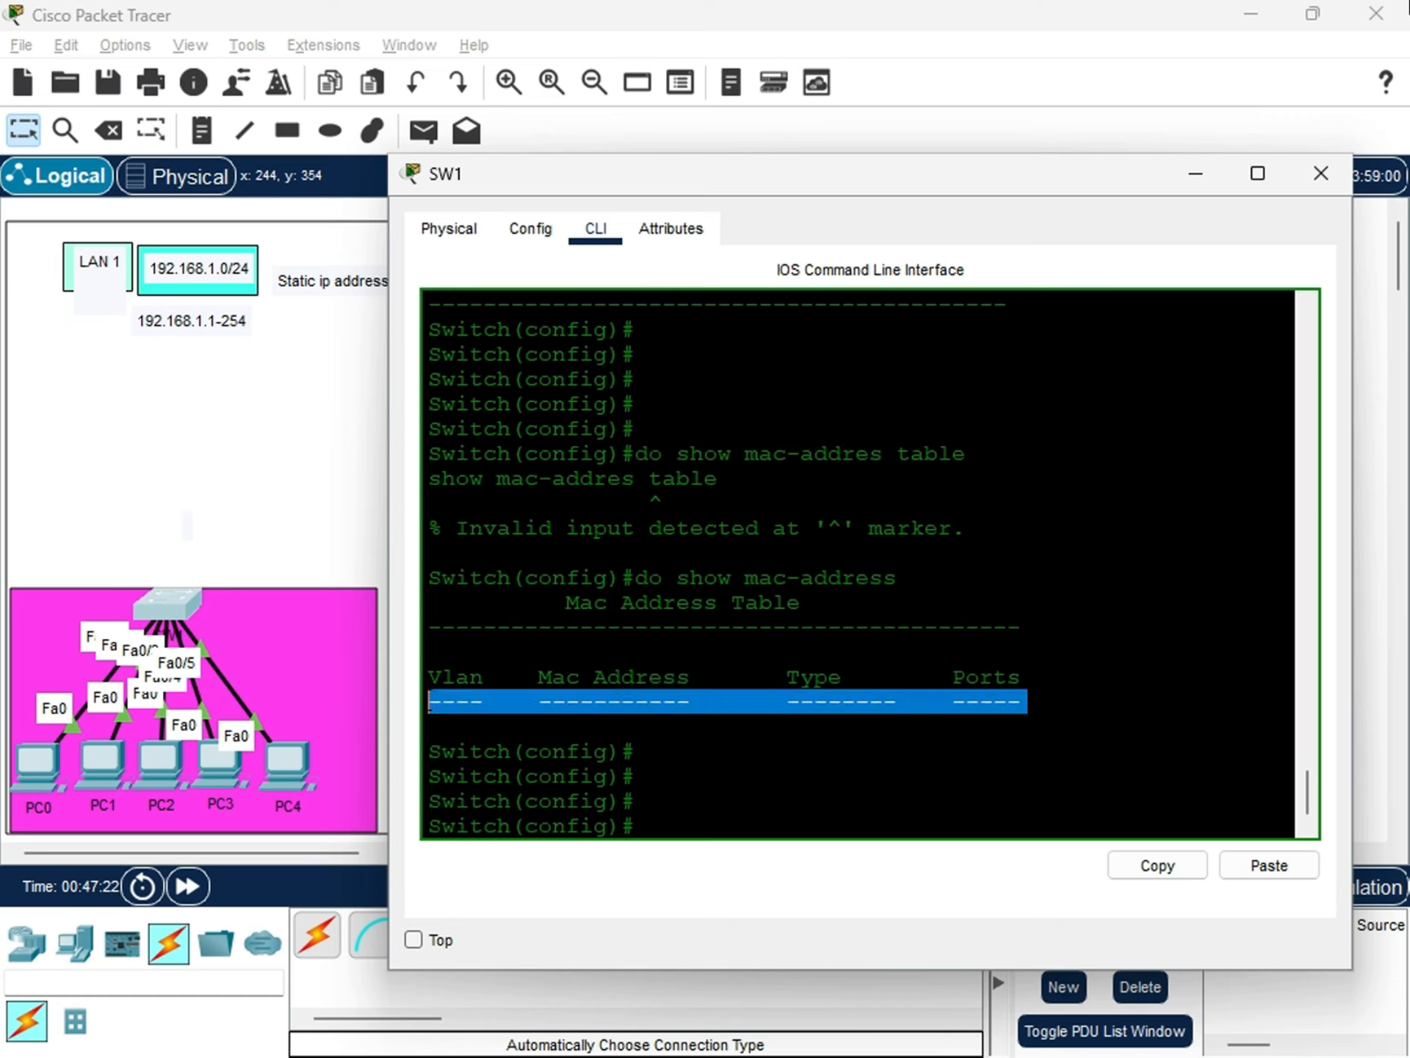
{"action": "left_click", "coordinate": [945, 749]}
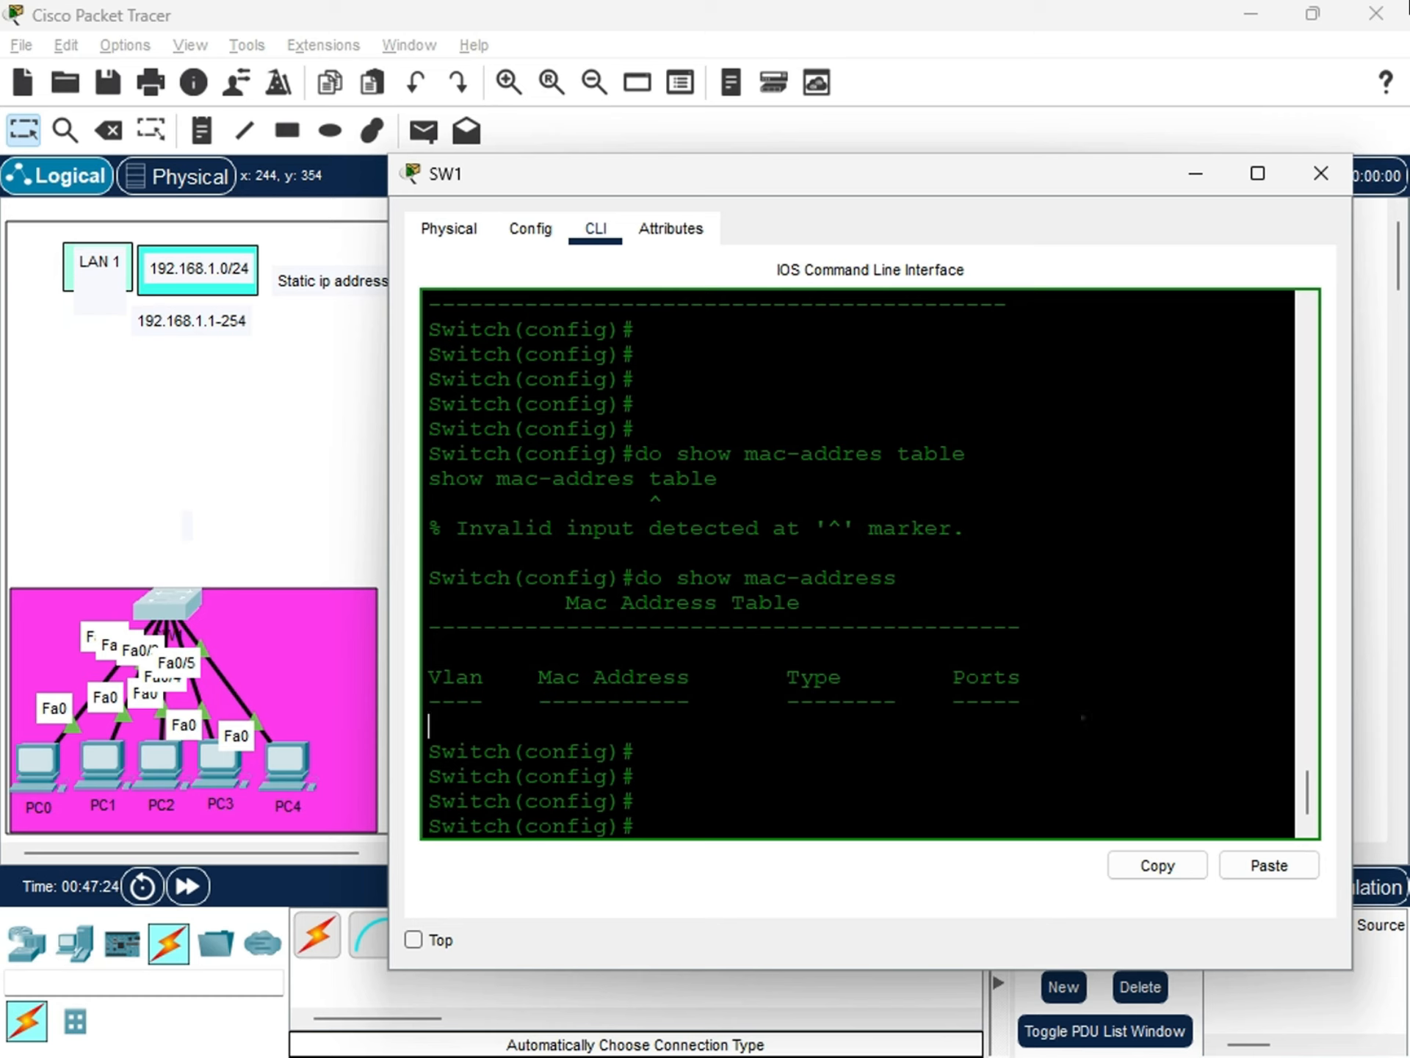
{"action": "left_click_drag", "start_coordinate": [1084, 717], "coordinate": [512, 702]}
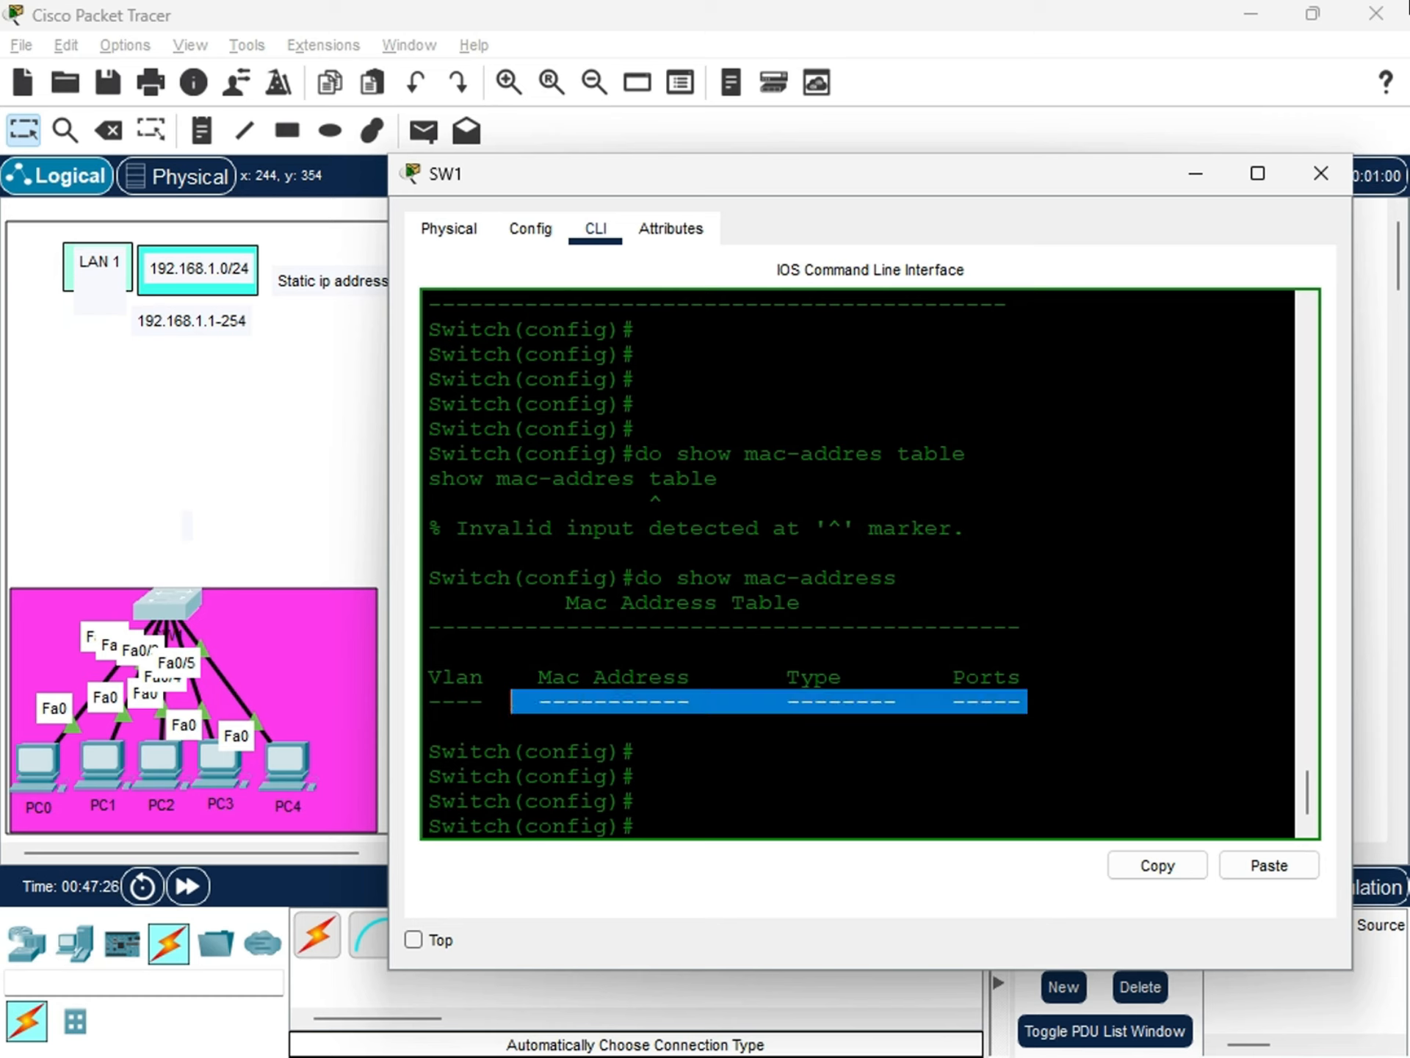
{"action": "left_click", "coordinate": [994, 751]}
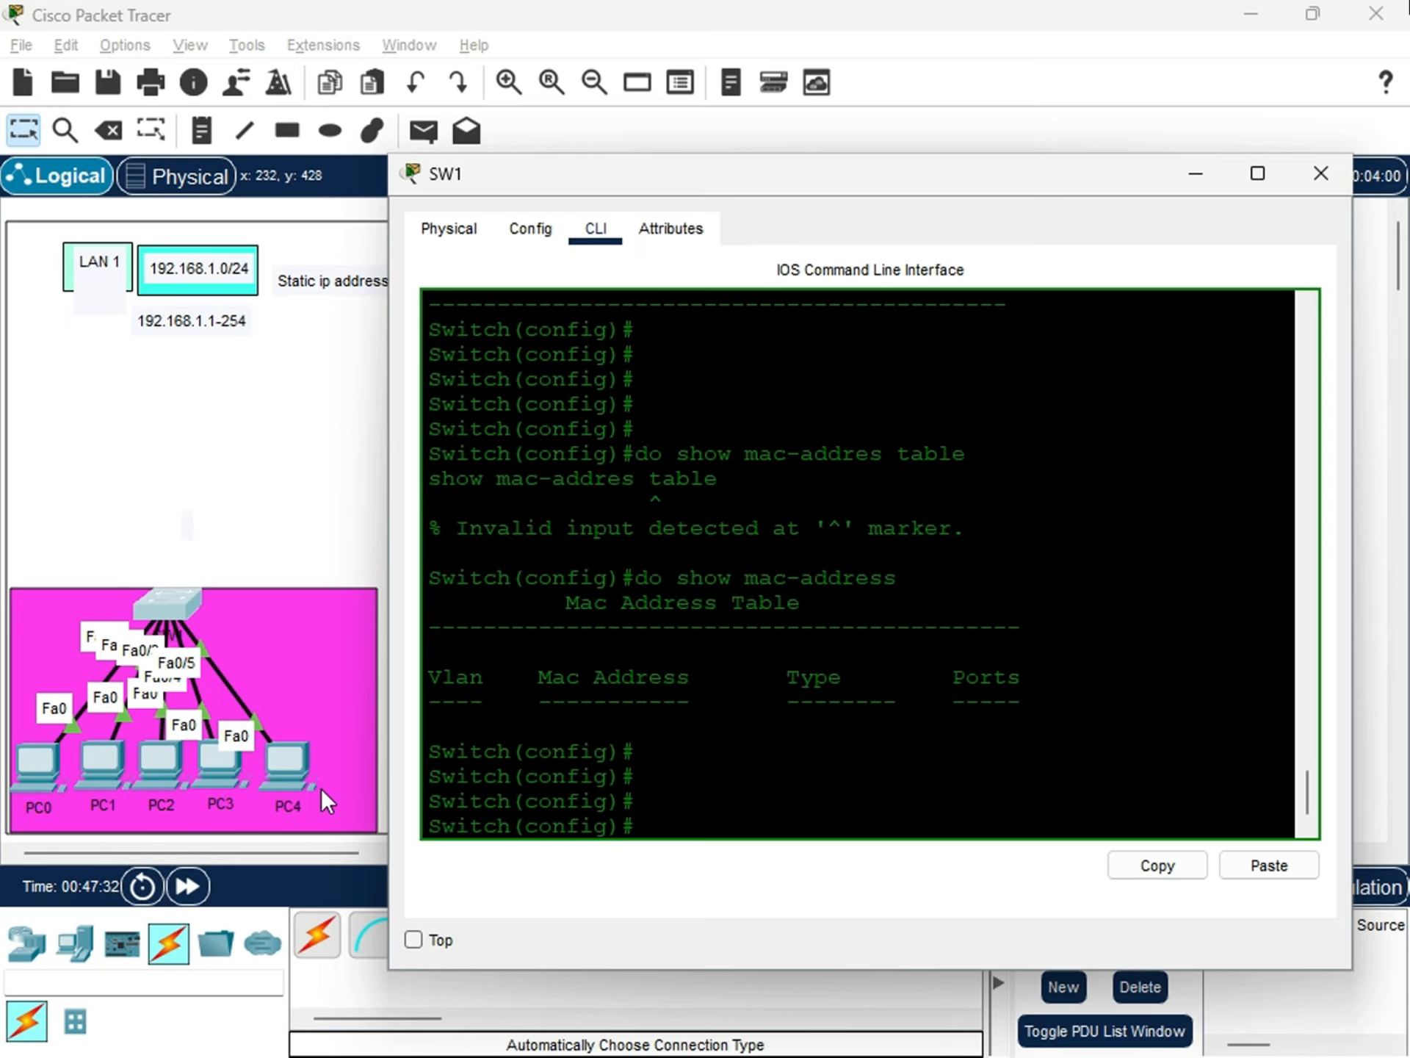
{"action": "left_click_drag", "start_coordinate": [875, 175], "coordinate": [1046, 193]}
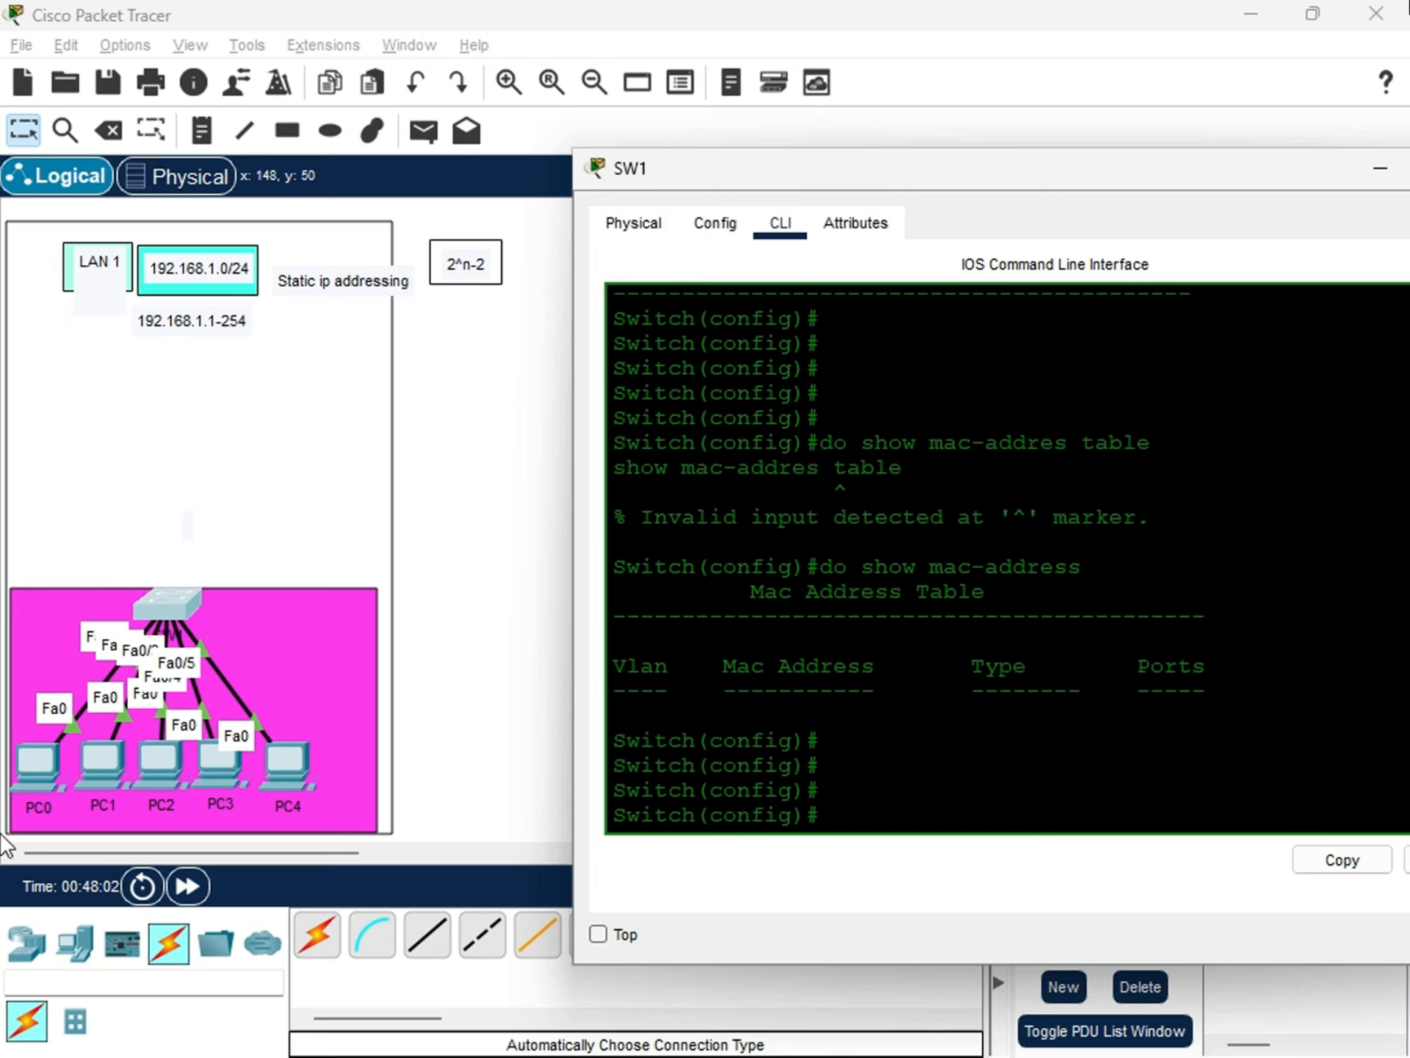
Switch to Simulation mode and add a simple PDU from PC0 to PC4.
{"action": "left_click", "coordinate": [40, 759]}
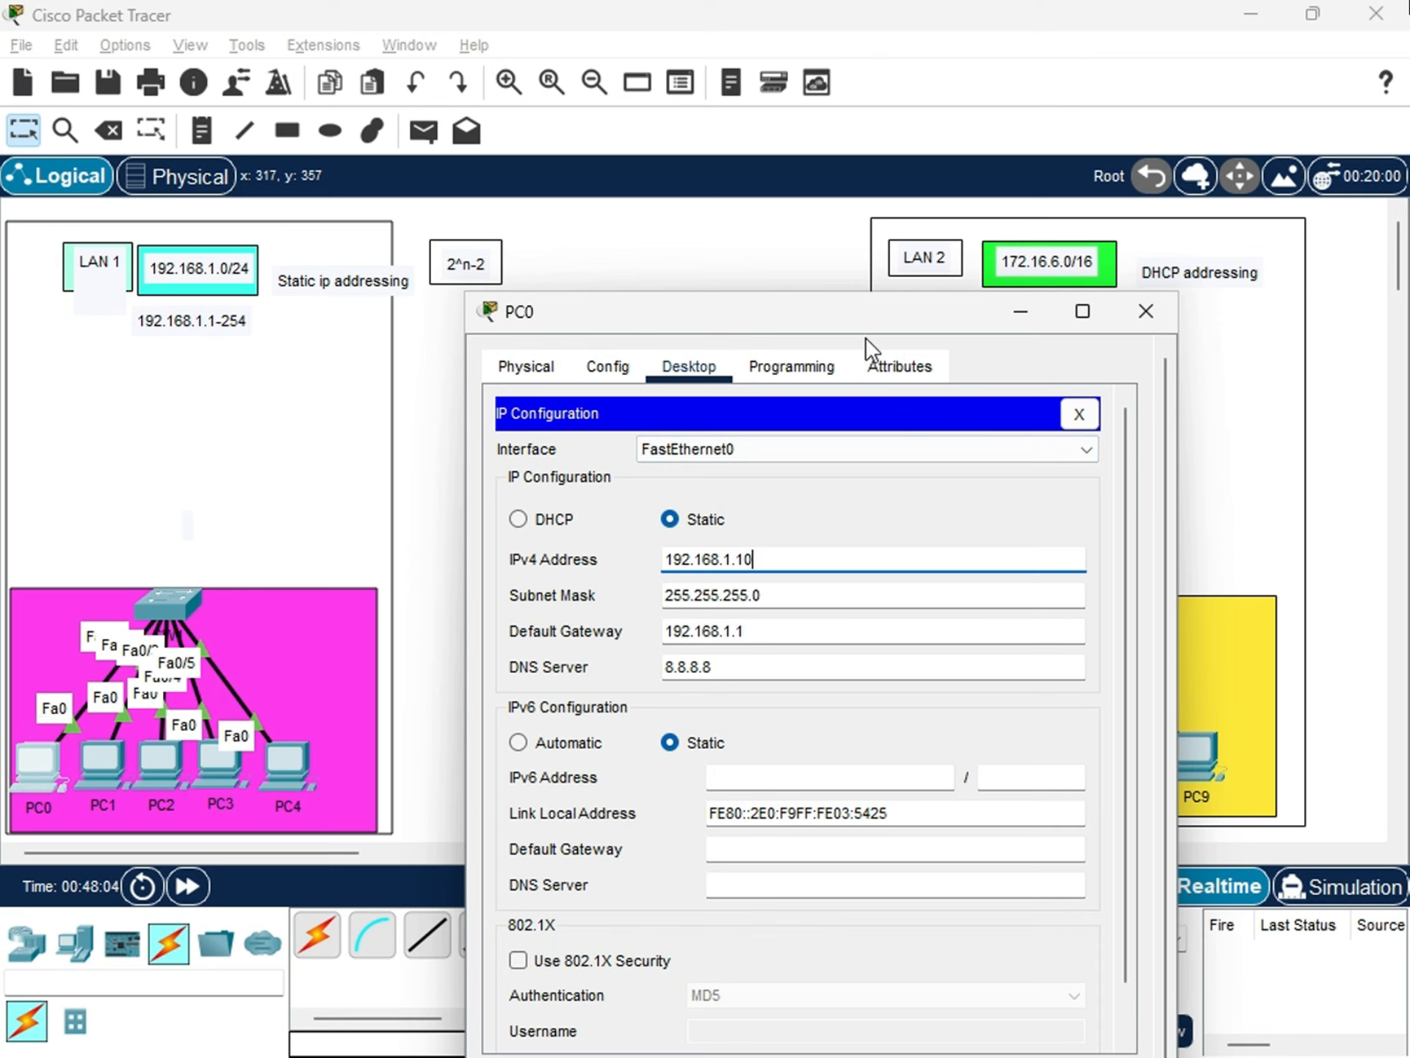
{"action": "left_click", "coordinate": [1144, 313]}
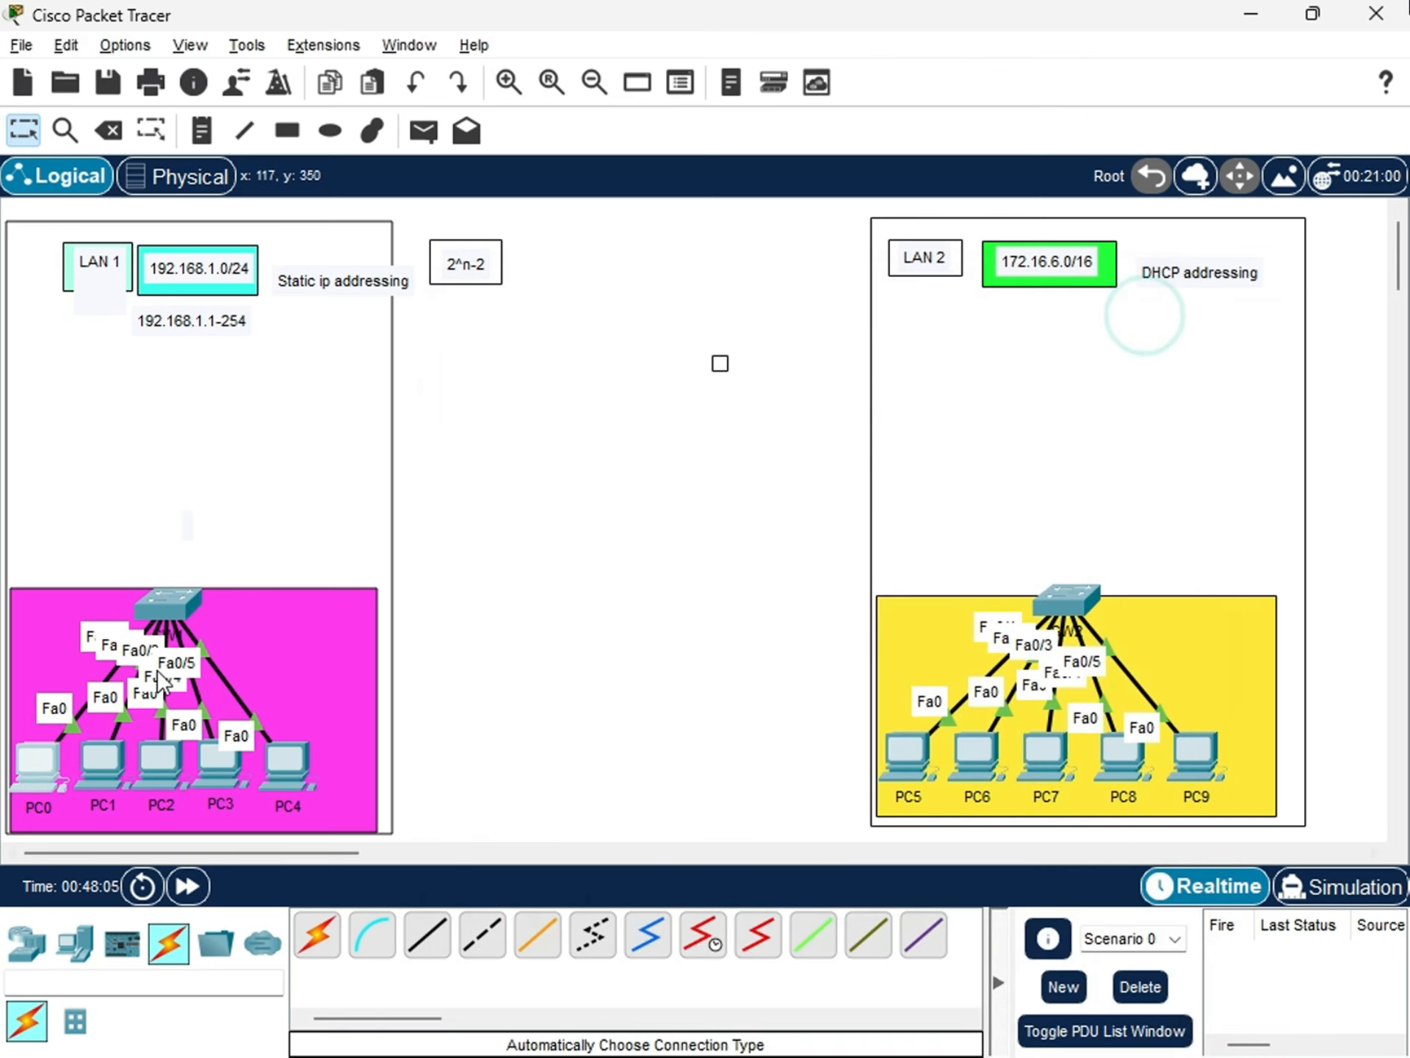
{"action": "left_click", "coordinate": [1333, 886]}
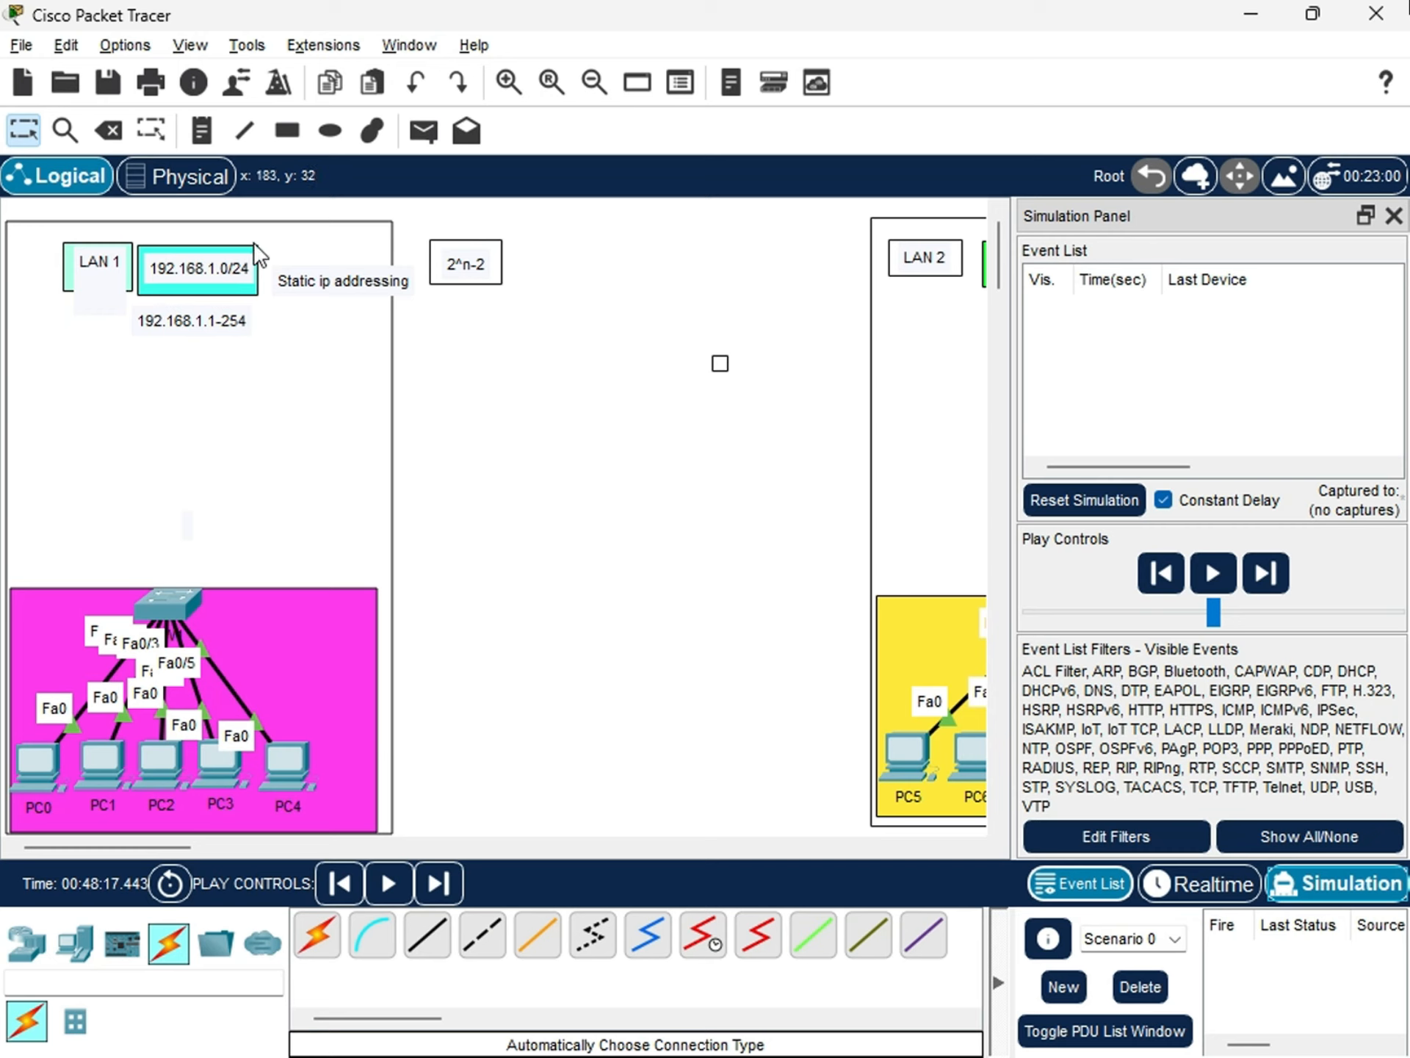
{"action": "left_click", "coordinate": [433, 137]}
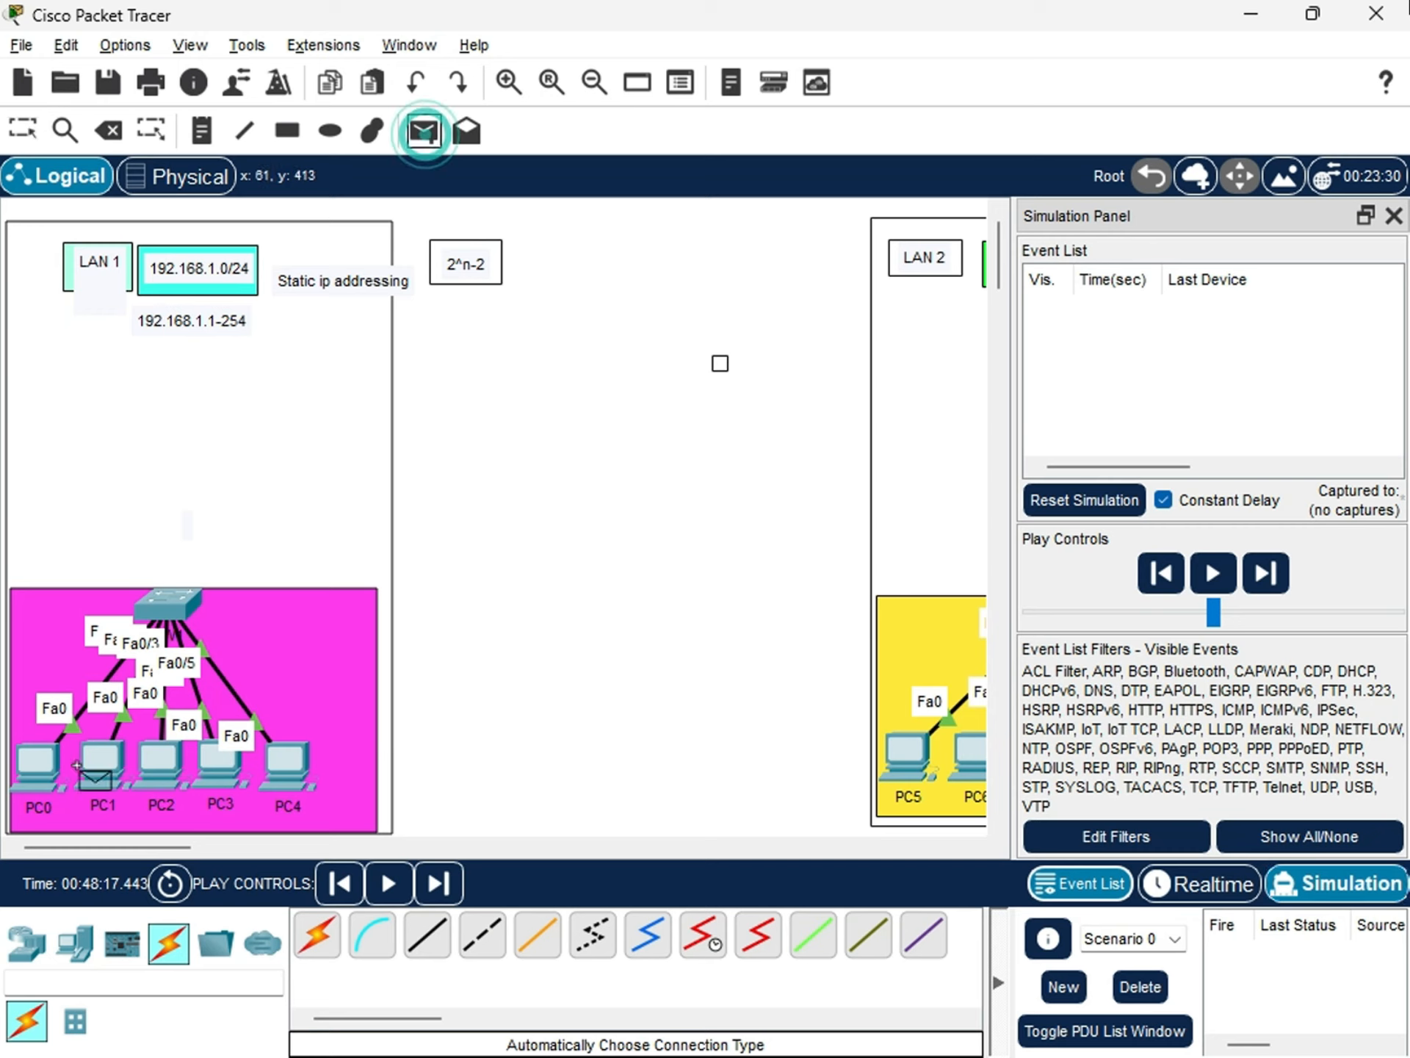
{"action": "left_click", "coordinate": [38, 771]}
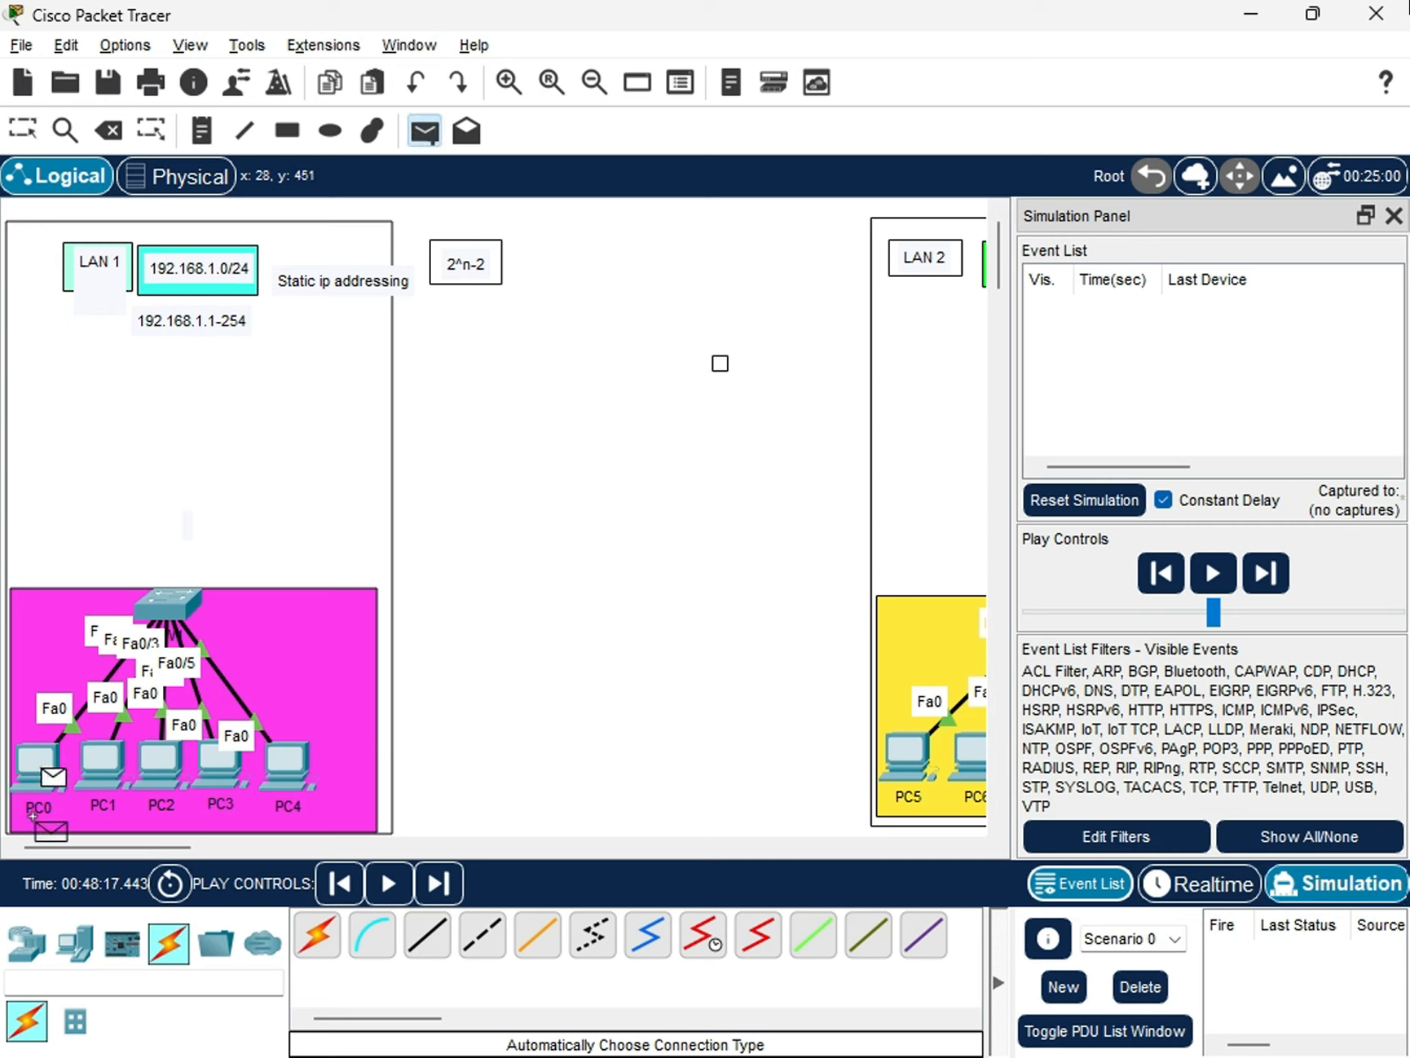
{"action": "left_click", "coordinate": [288, 765]}
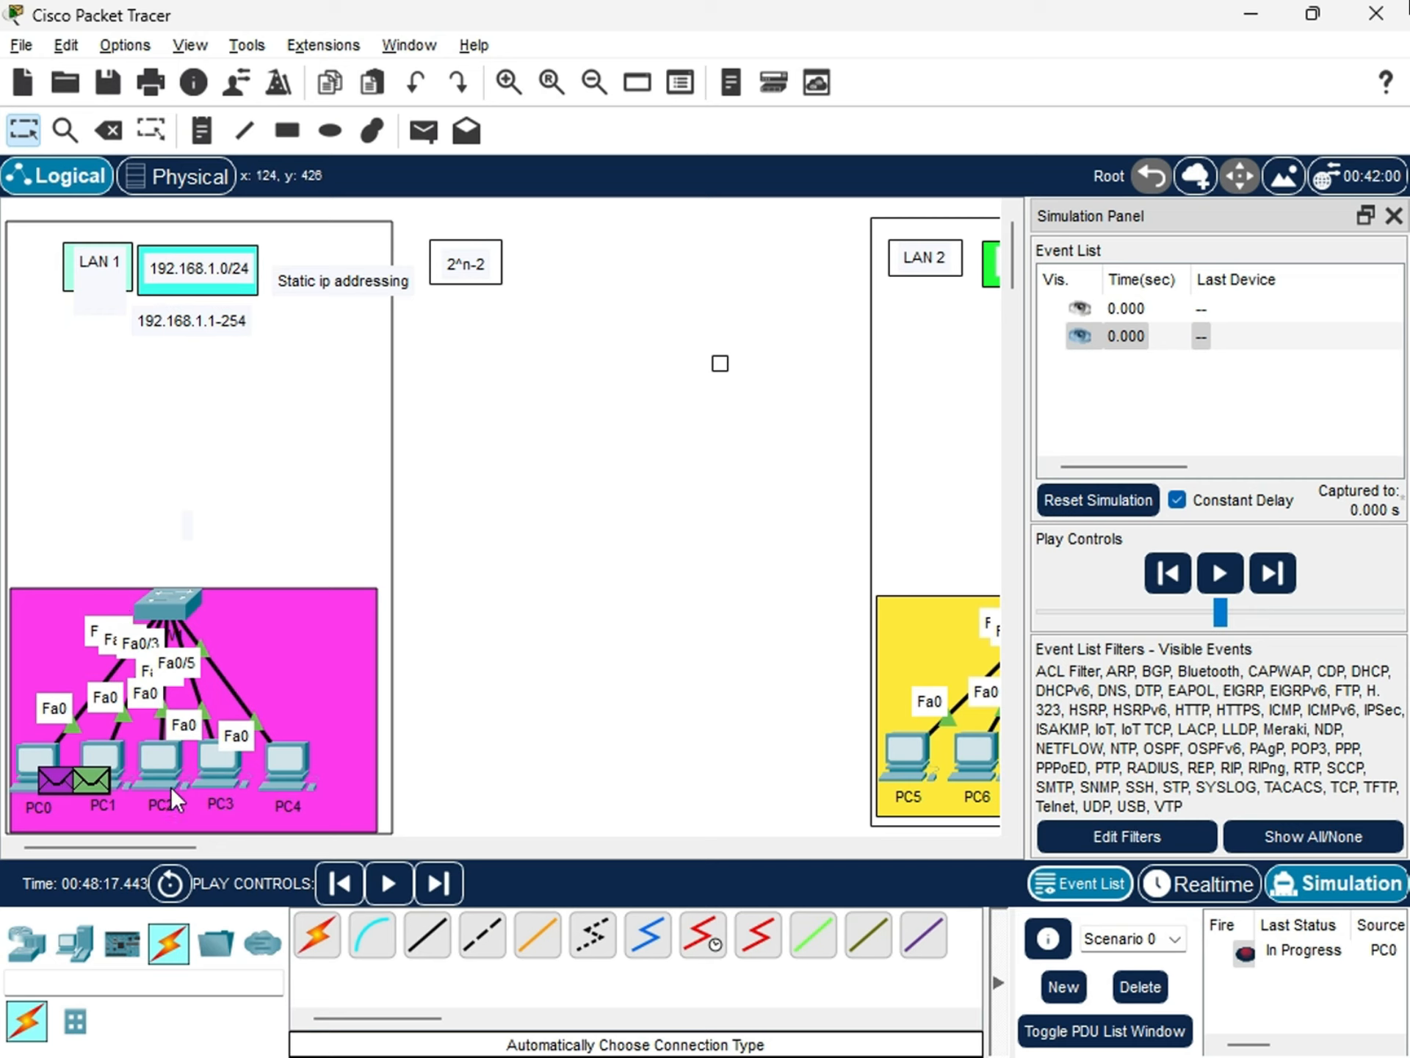
Run the simulation of the PC0-to-PC4 message, check its last status, and stop playback.
{"action": "left_click", "coordinate": [1220, 581]}
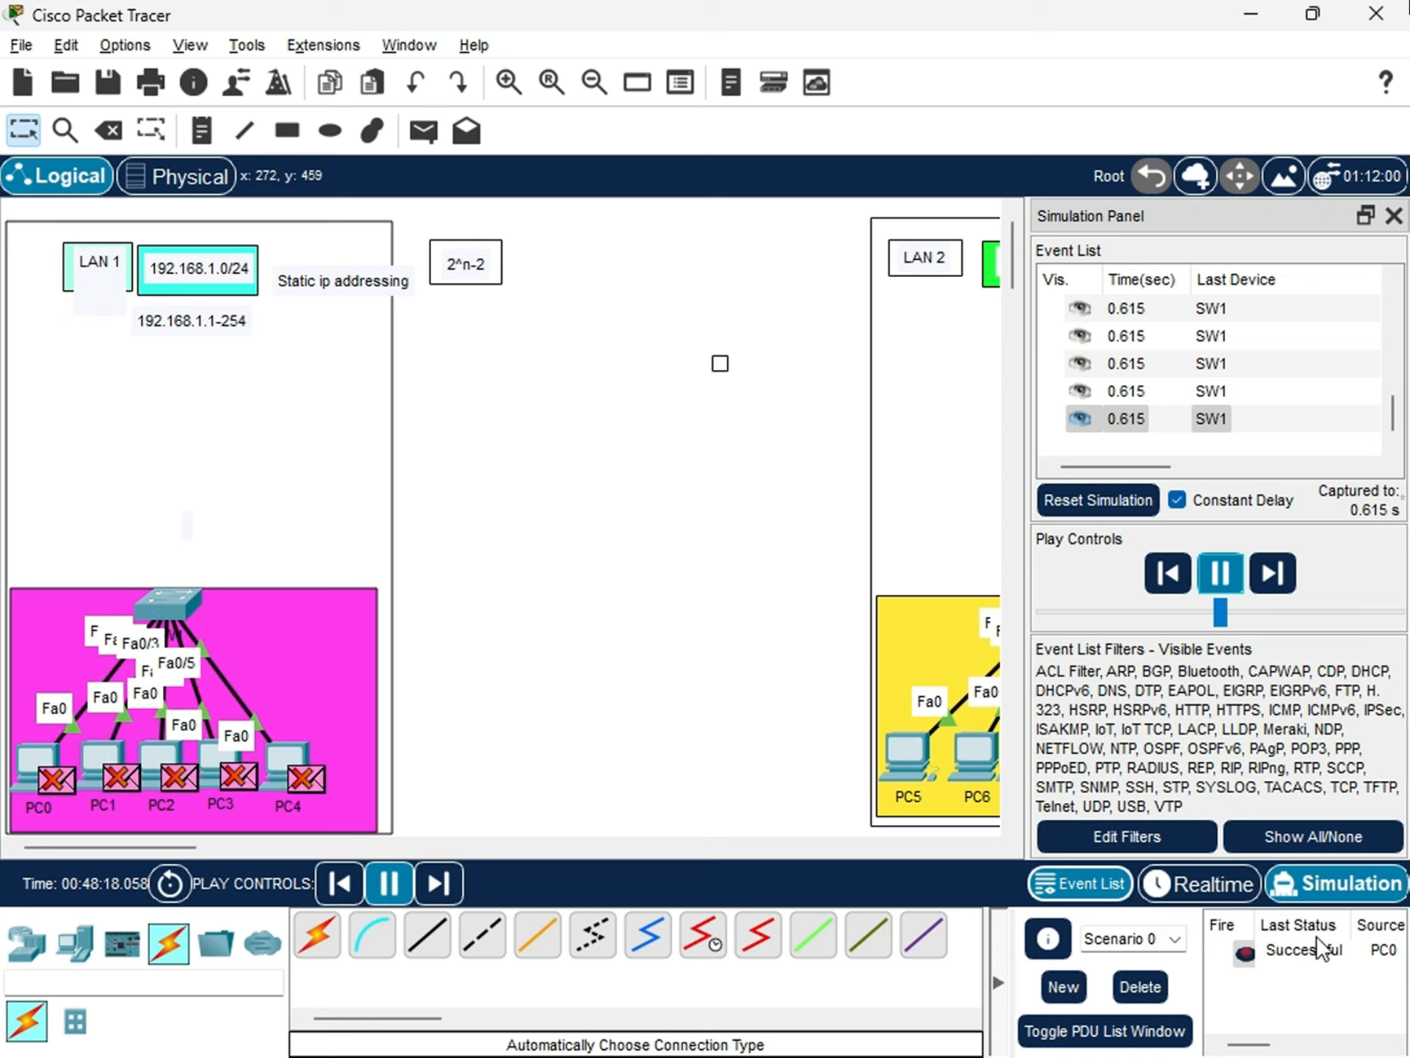
{"action": "left_click", "coordinate": [1303, 949]}
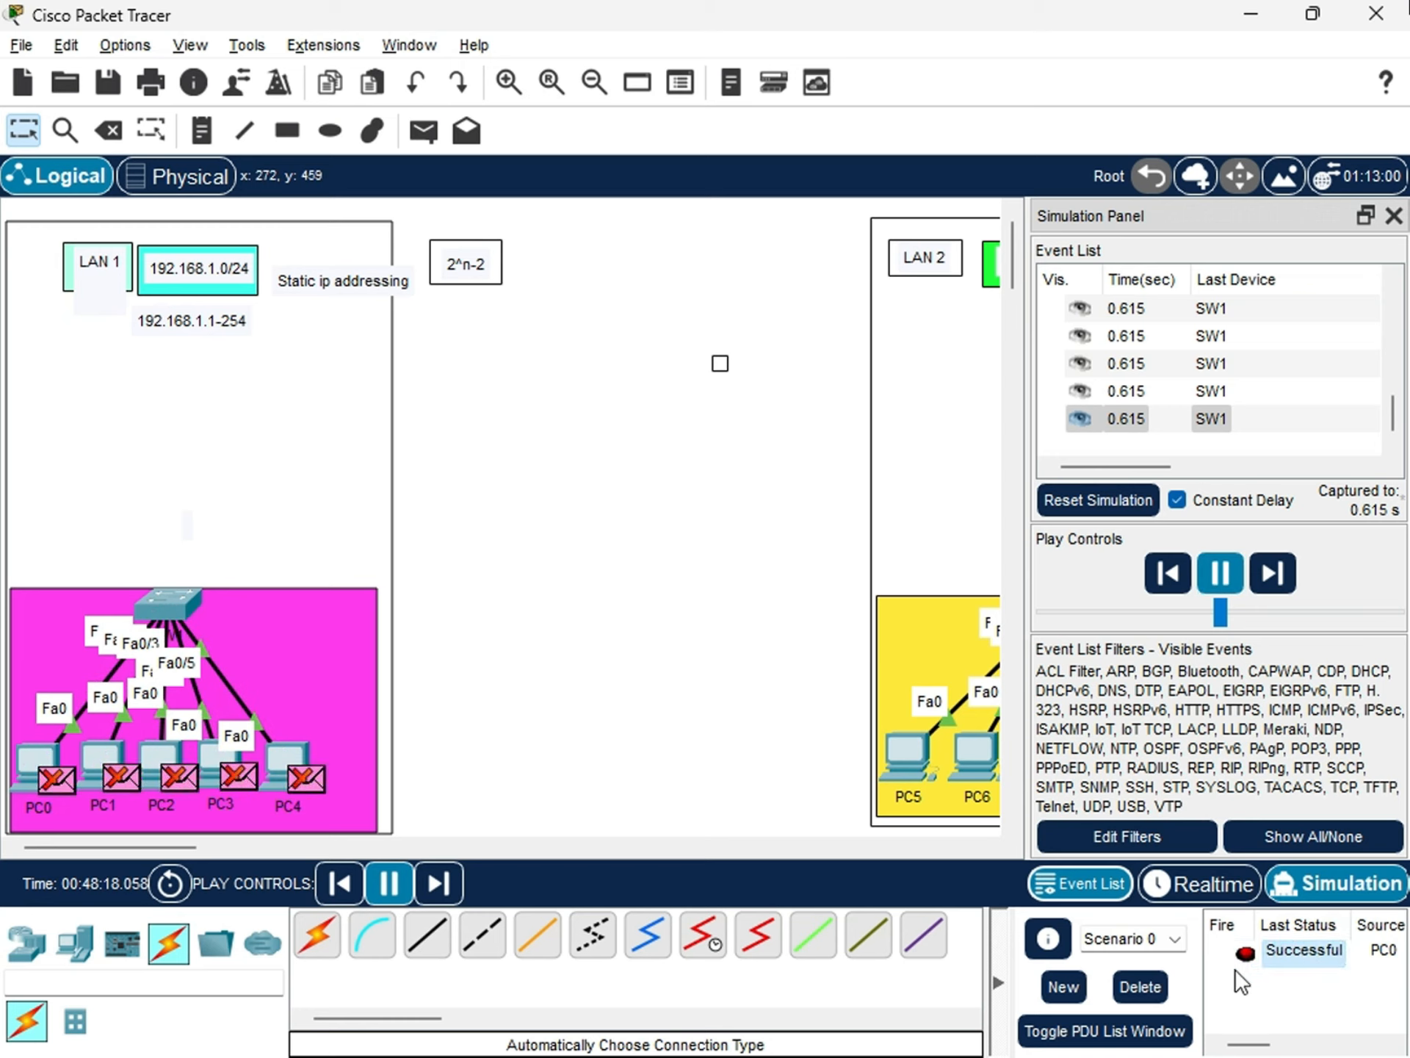
{"action": "left_click", "coordinate": [1221, 572]}
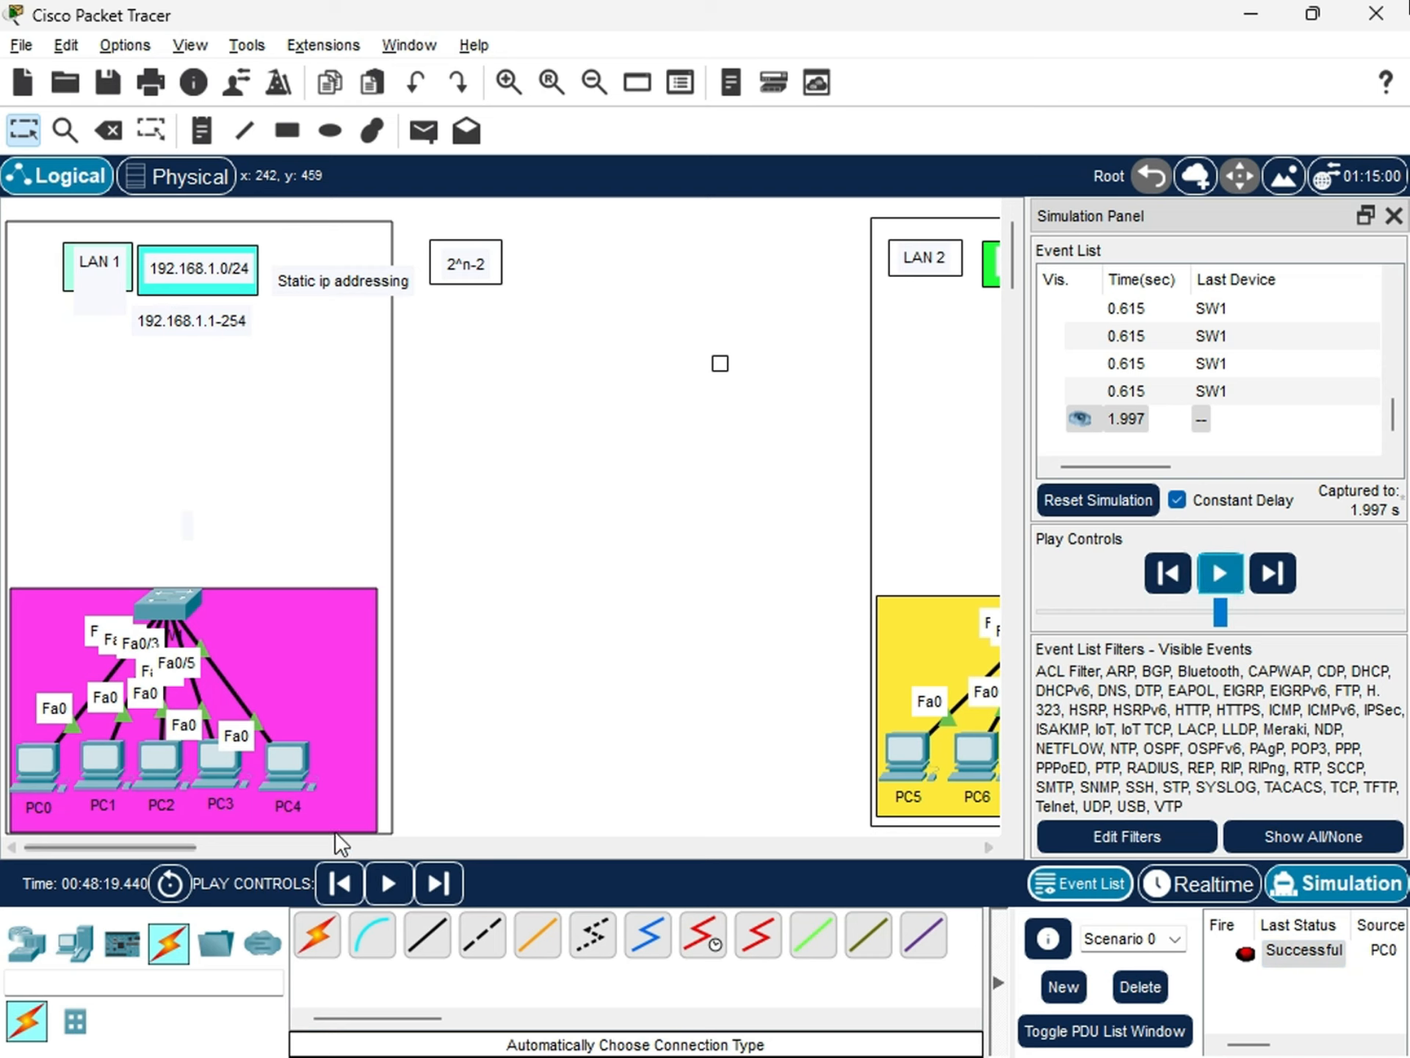
Show SW1's MAC address table again with do show mac-address and examine its entries.
{"action": "left_click", "coordinate": [162, 605]}
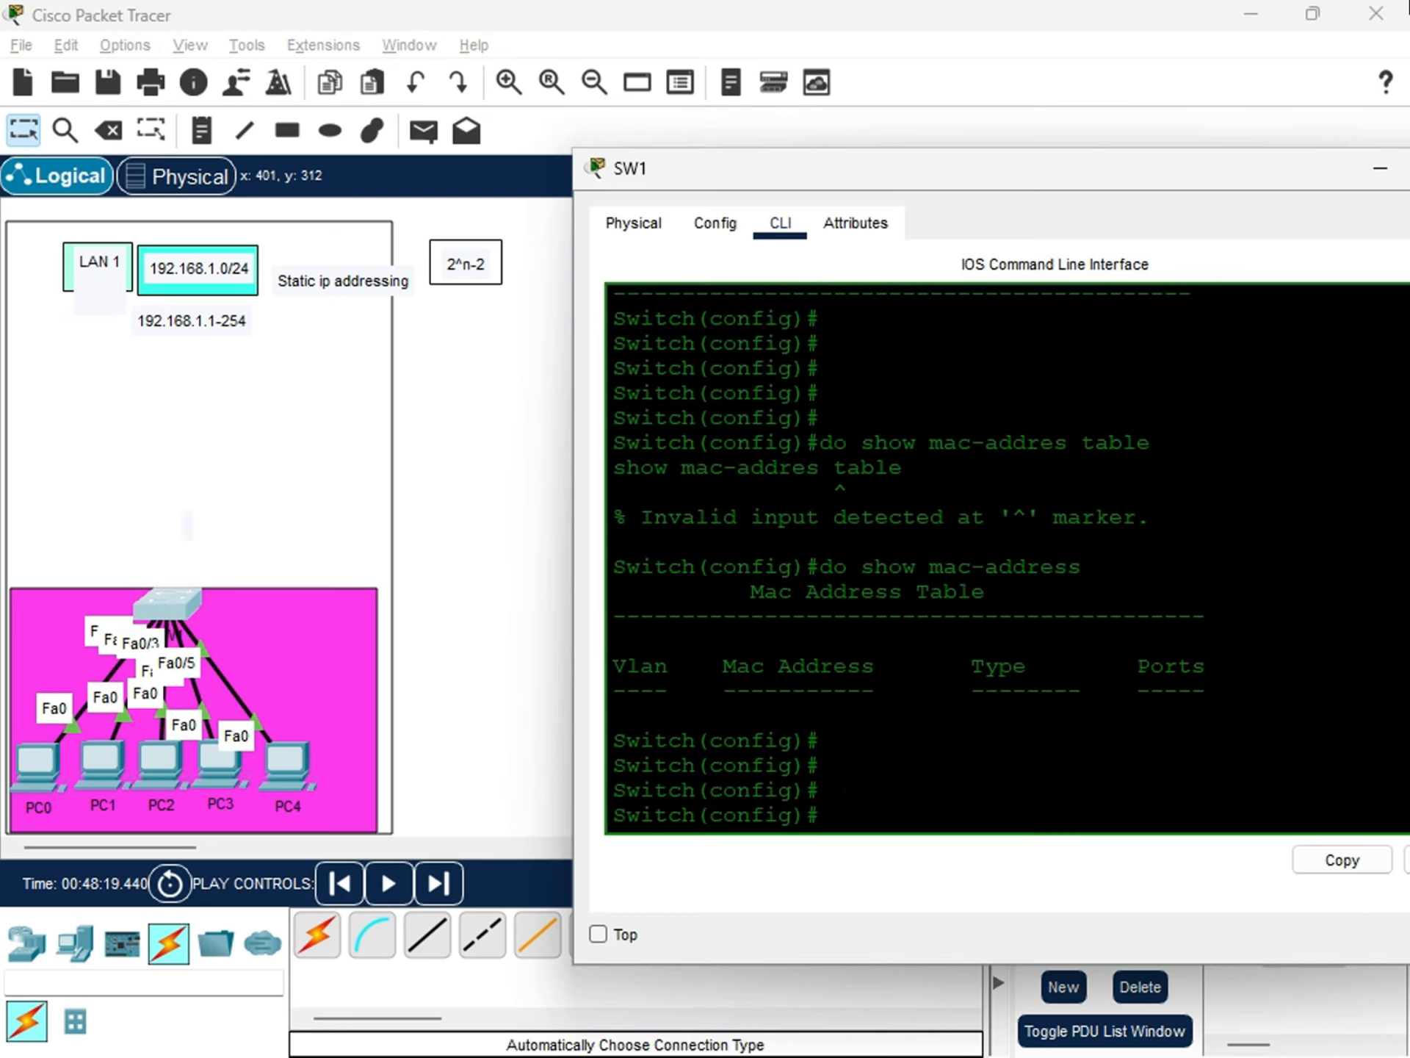
{"action": "left_click", "coordinate": [852, 790]}
{"action": "type", "text": "do show mac-address"}
{"action": "key", "text": "Return"}
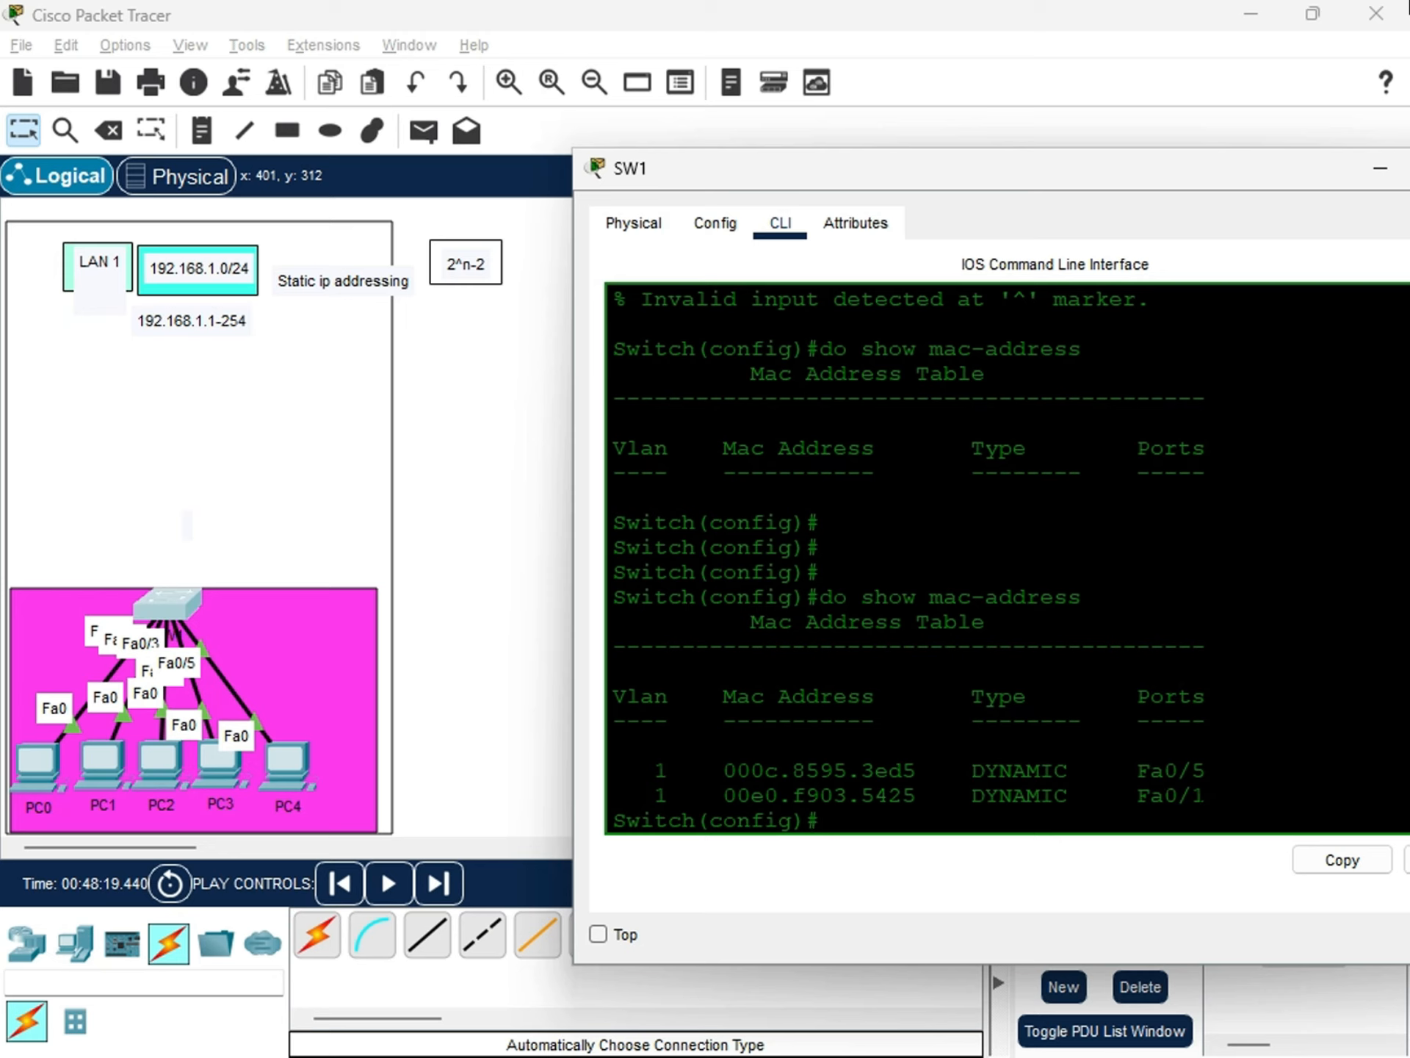
{"action": "left_click_drag", "start_coordinate": [1208, 799], "coordinate": [629, 772]}
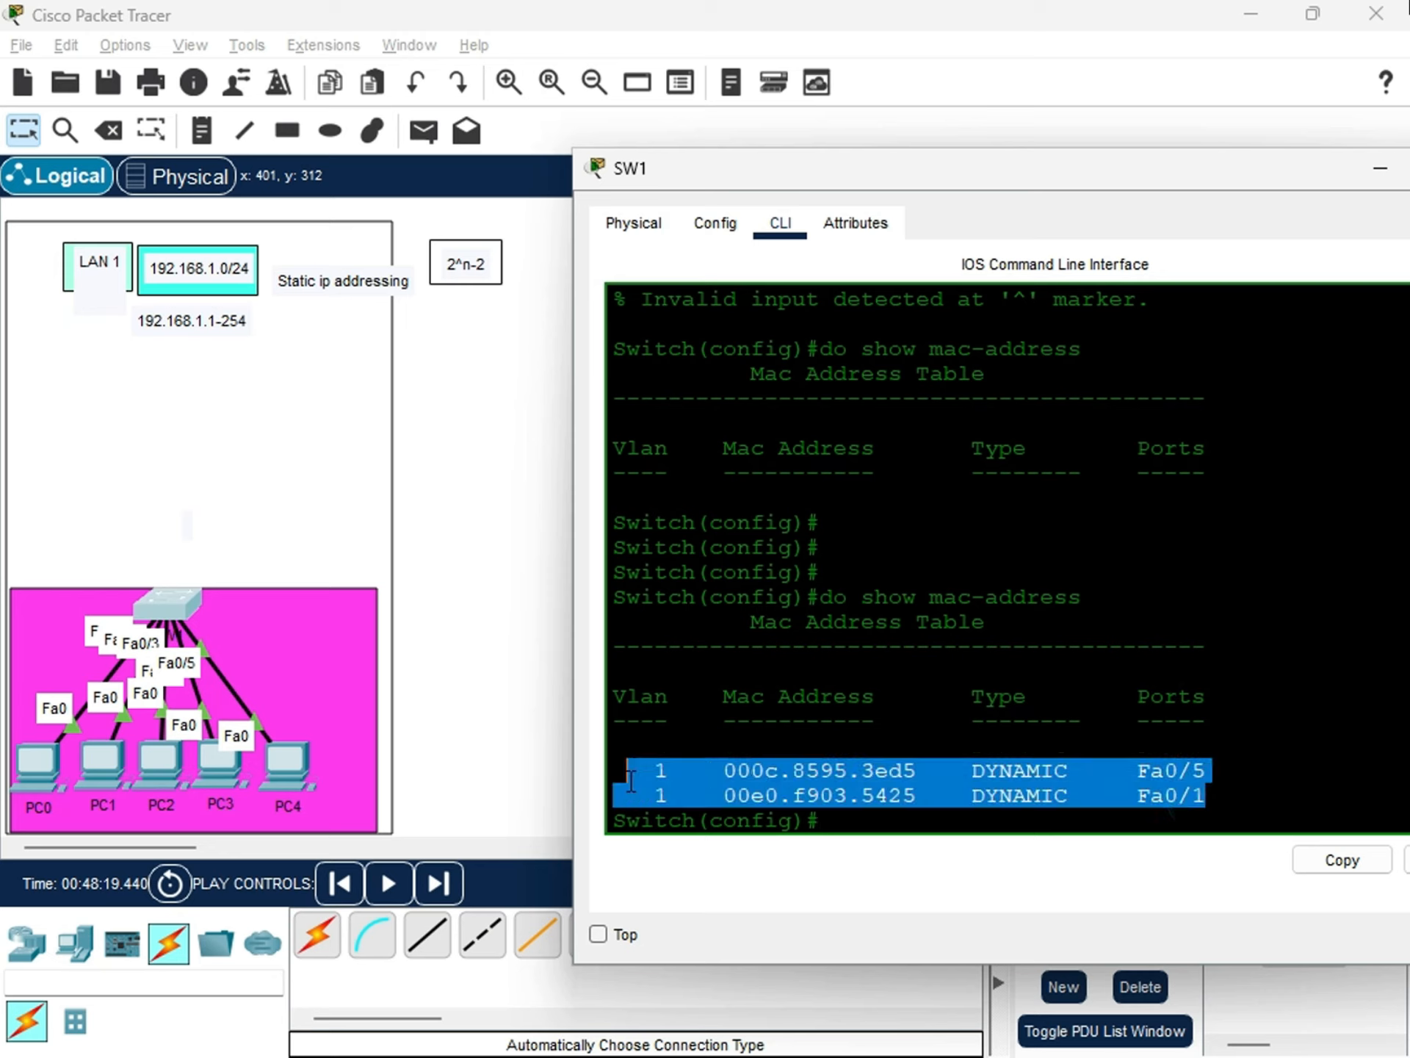
Examine the MAC address, type, VLAN and port of the first entry in SW1's MAC address table.
{"action": "left_click", "coordinate": [1093, 783]}
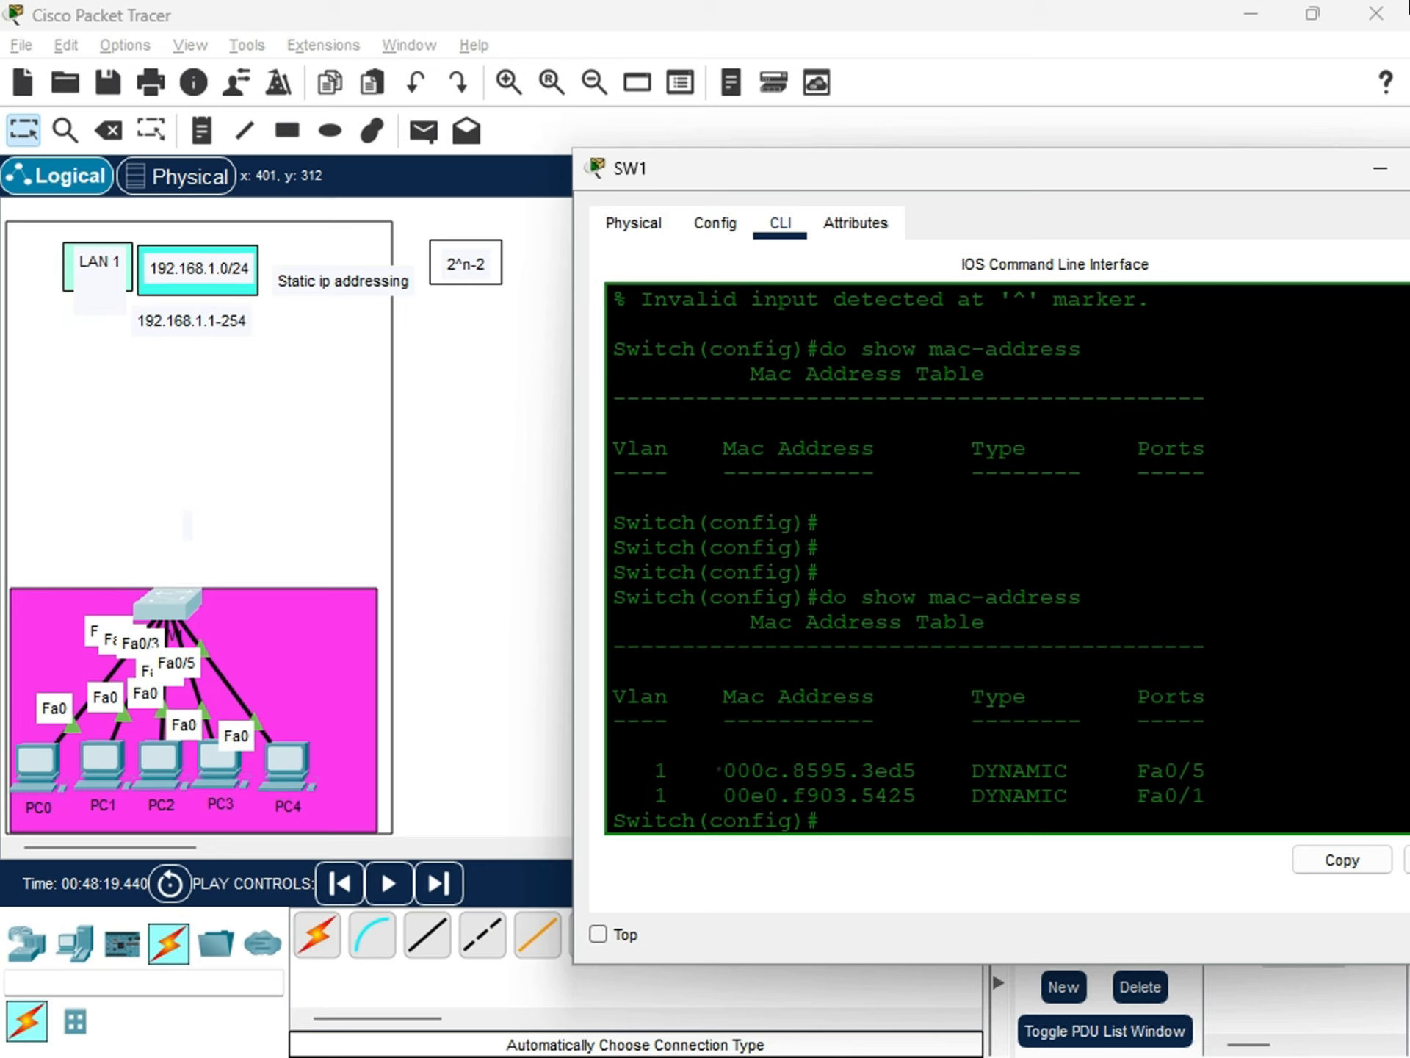
{"action": "mouse_move", "coordinate": [719, 769]}
{"action": "left_mouse_down"}
{"action": "mouse_move", "coordinate": [911, 770]}
{"action": "mouse_move", "coordinate": [724, 770]}
{"action": "left_mouse_up"}
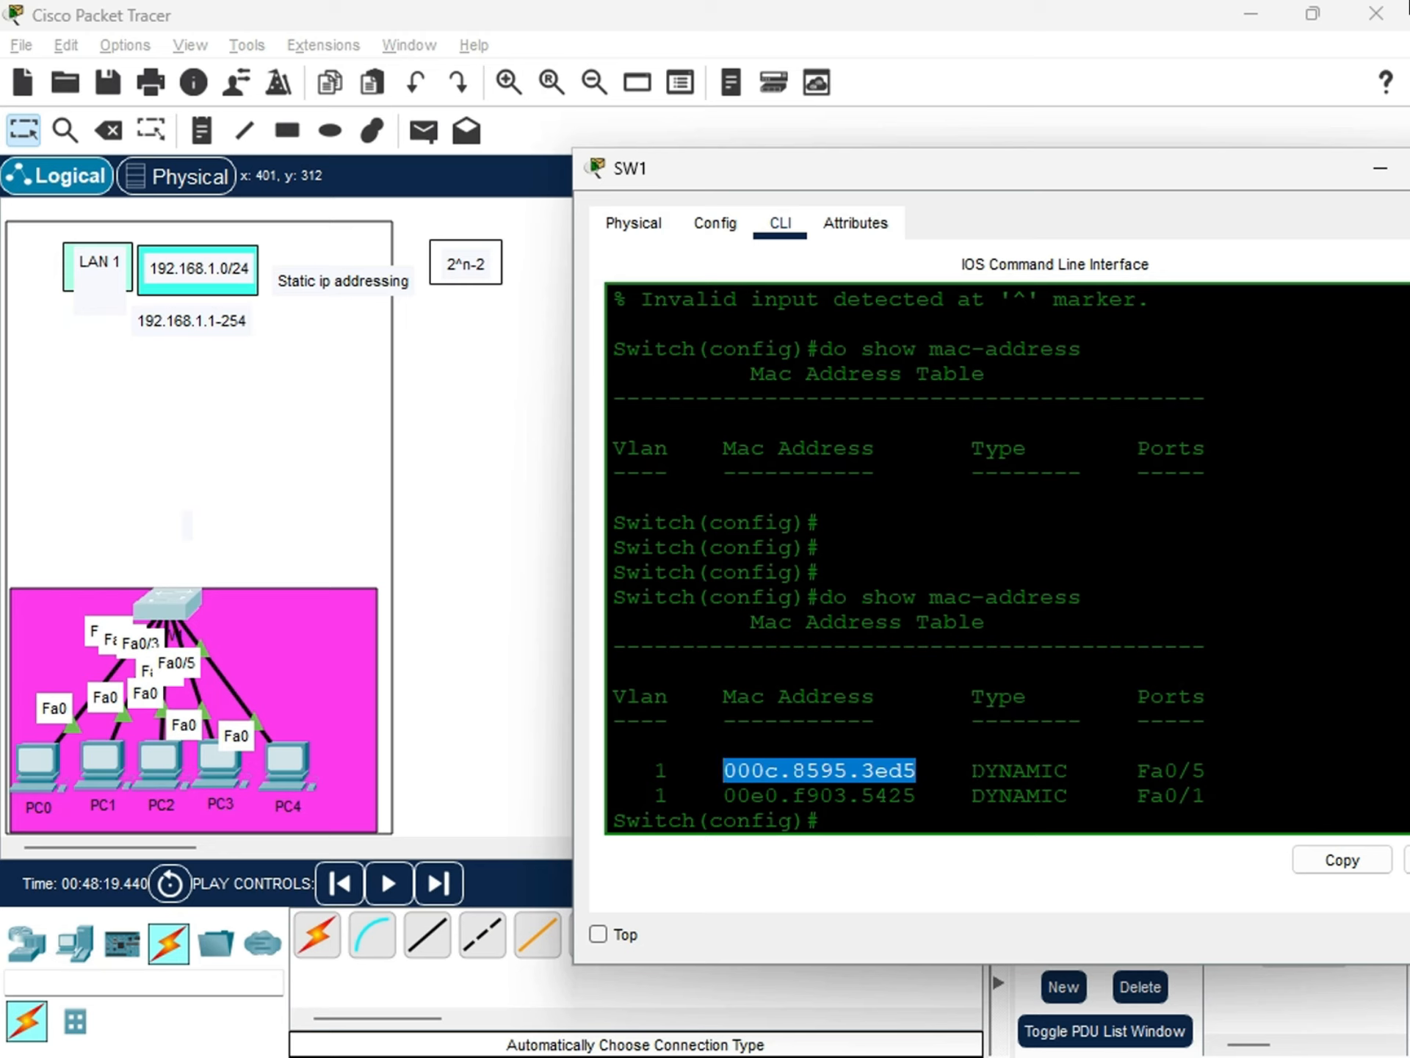
{"action": "left_click_drag", "start_coordinate": [971, 770], "coordinate": [1071, 770]}
{"action": "left_click_drag", "start_coordinate": [861, 770], "coordinate": [642, 771]}
{"action": "left_click", "coordinate": [672, 796]}
{"action": "left_click", "coordinate": [669, 770]}
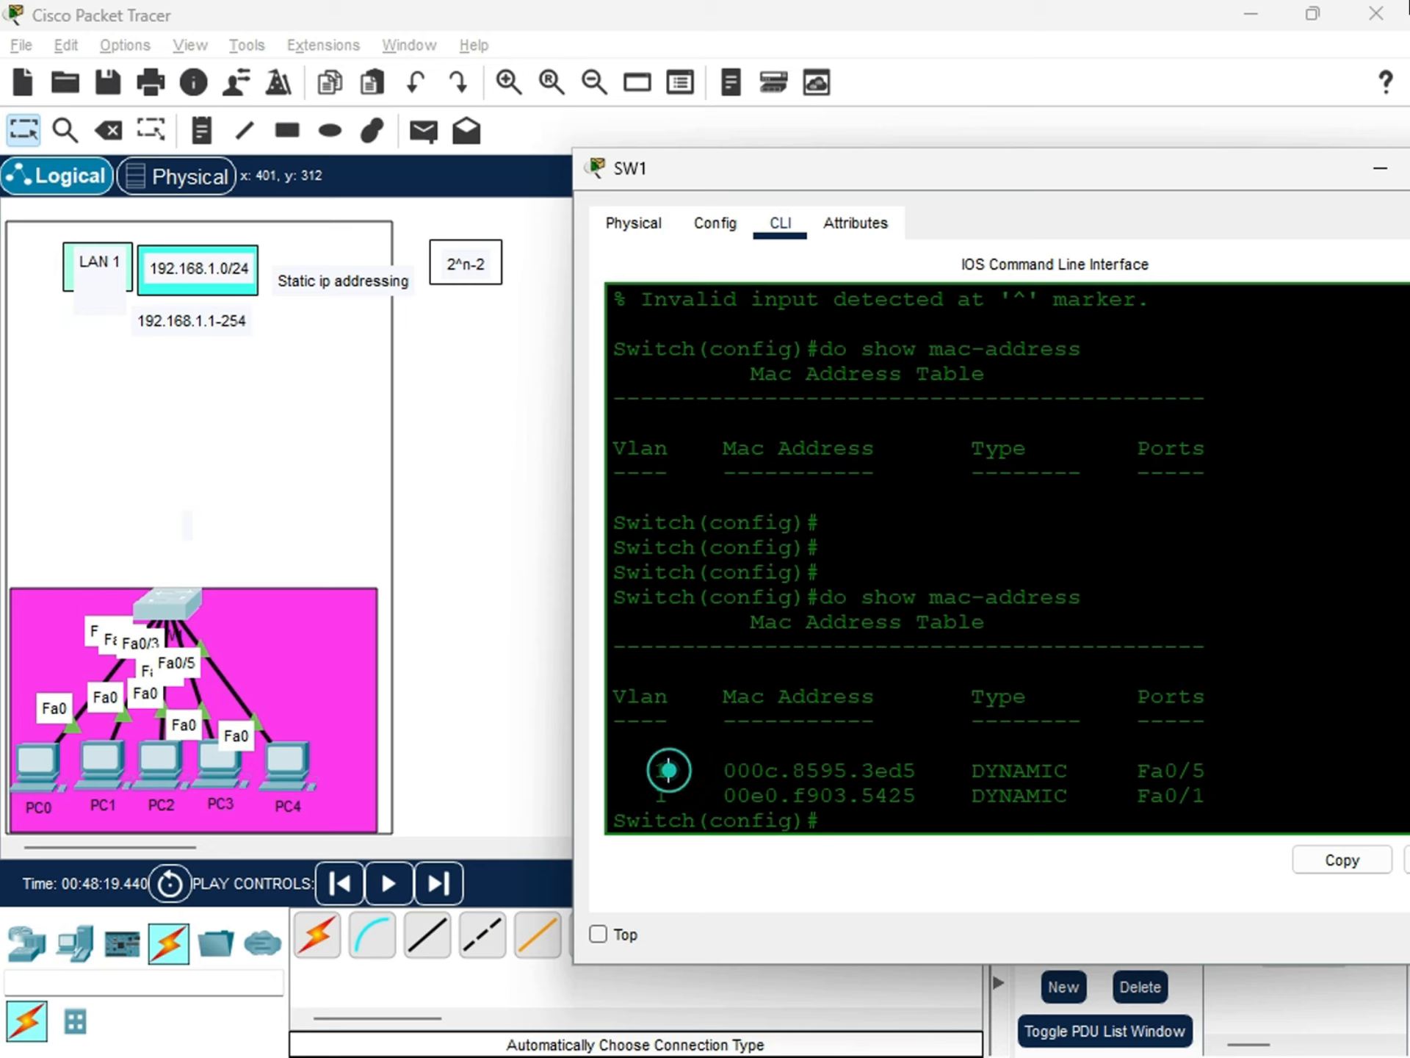
{"action": "left_click_drag", "start_coordinate": [1137, 770], "coordinate": [1205, 770]}
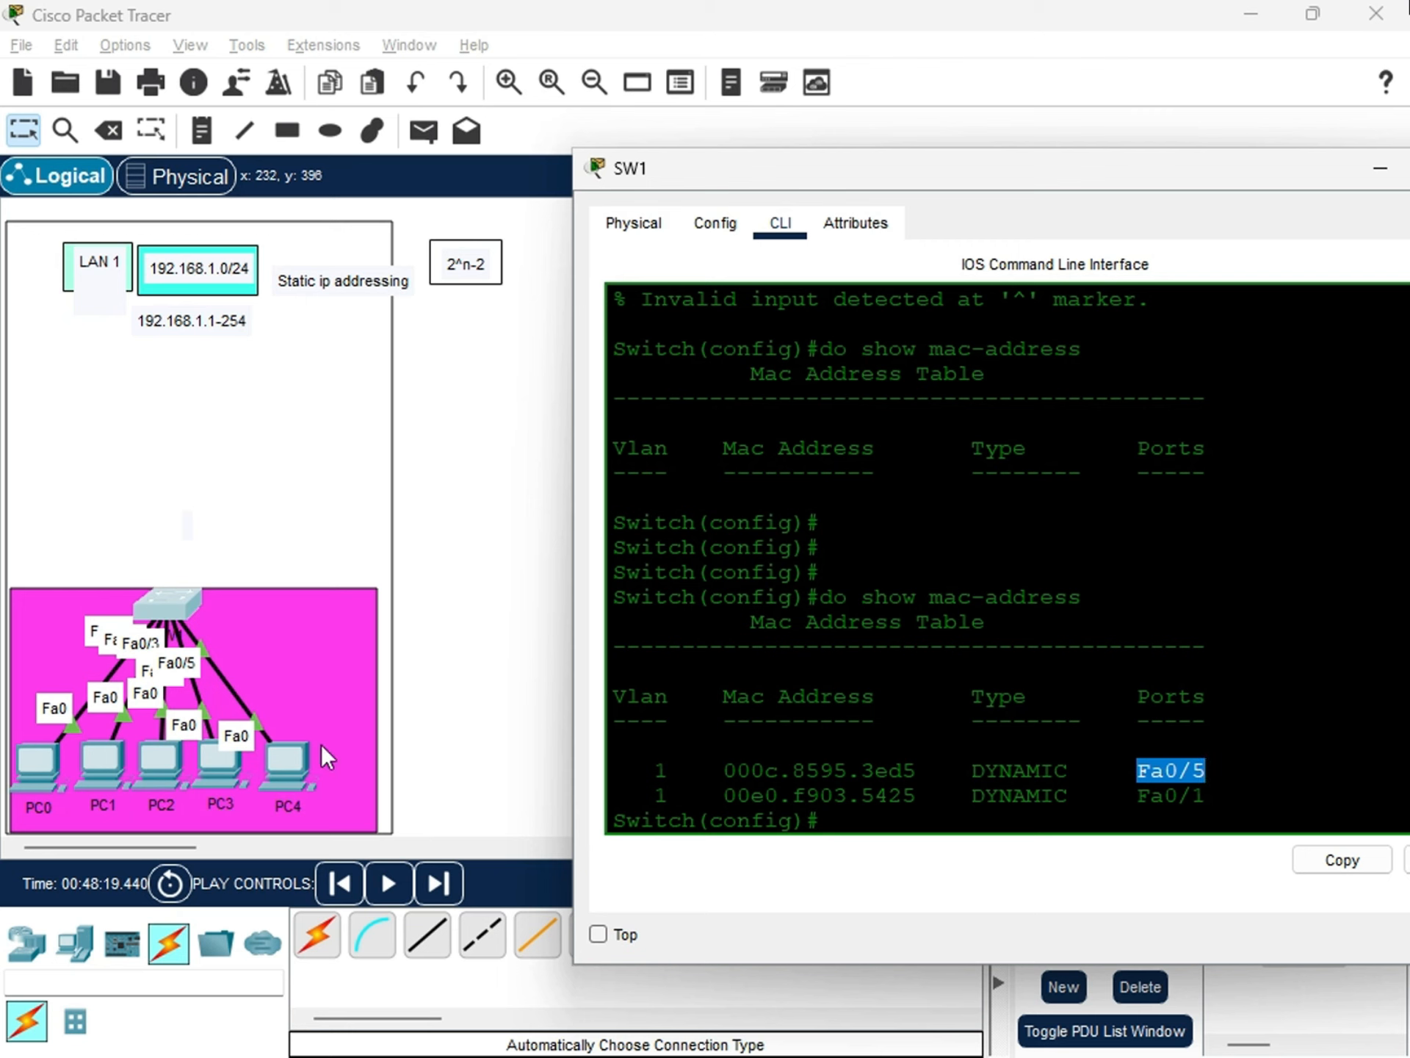
Run ipconfig /all in PC4's Command Prompt and highlight the FastEthernet0 physical address.
{"action": "mouse_move", "coordinate": [286, 753]}
{"action": "left_mouse_down"}
{"action": "mouse_move", "coordinate": [339, 691]}
{"action": "mouse_move", "coordinate": [324, 750]}
{"action": "mouse_move", "coordinate": [291, 765]}
{"action": "left_mouse_up"}
{"action": "left_click", "coordinate": [291, 766]}
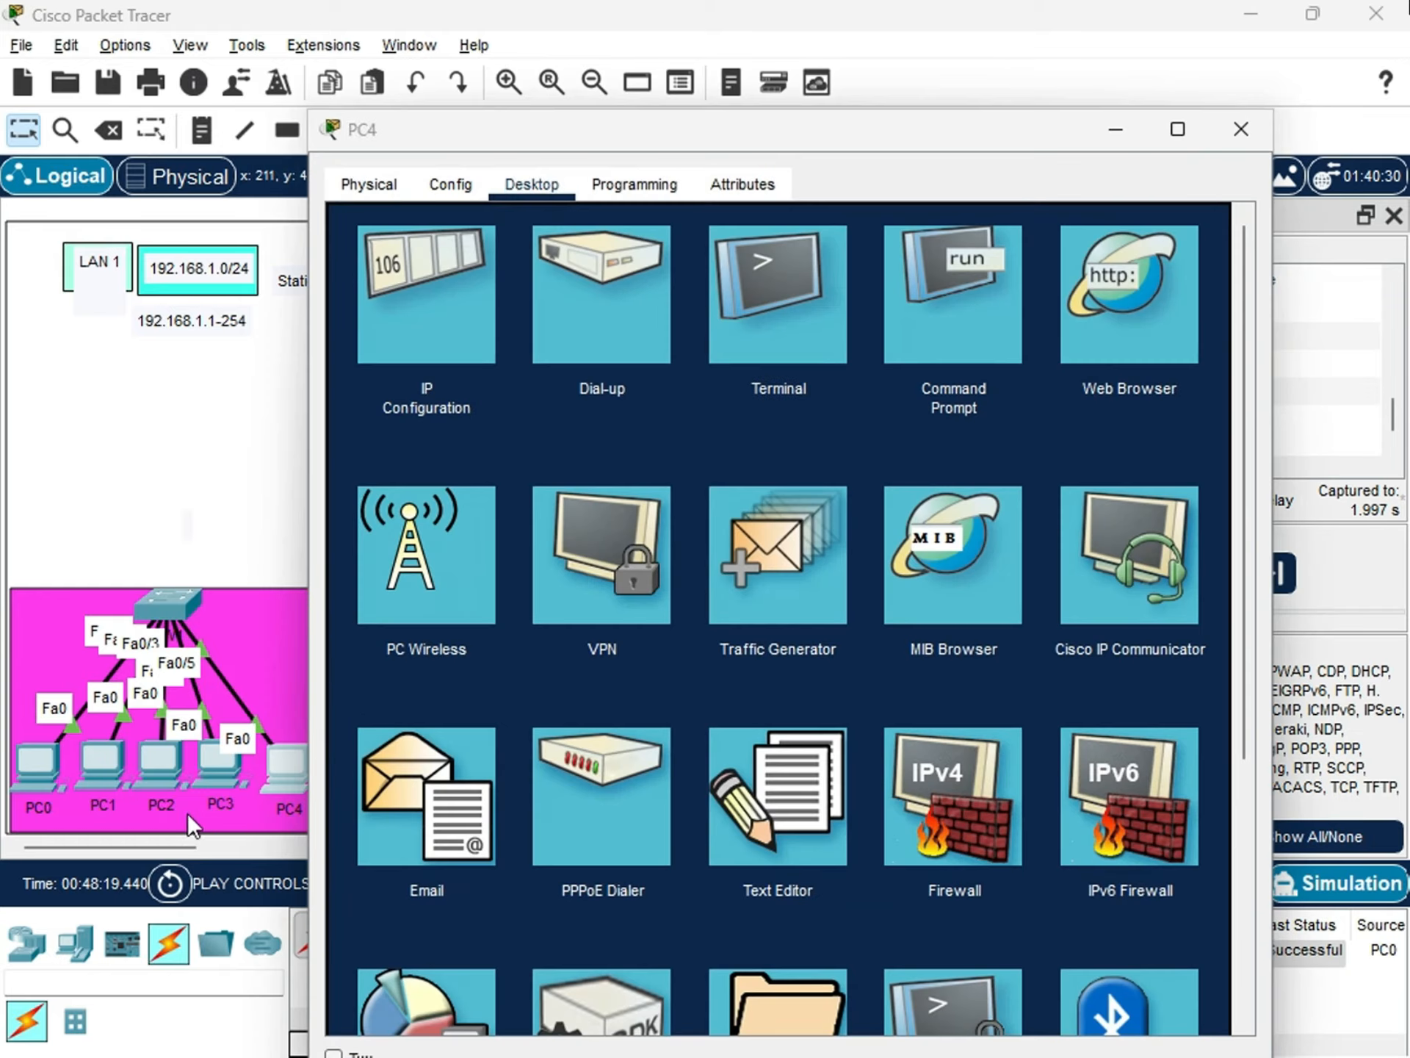
{"action": "left_click", "coordinate": [955, 342]}
{"action": "left_click", "coordinate": [509, 339]}
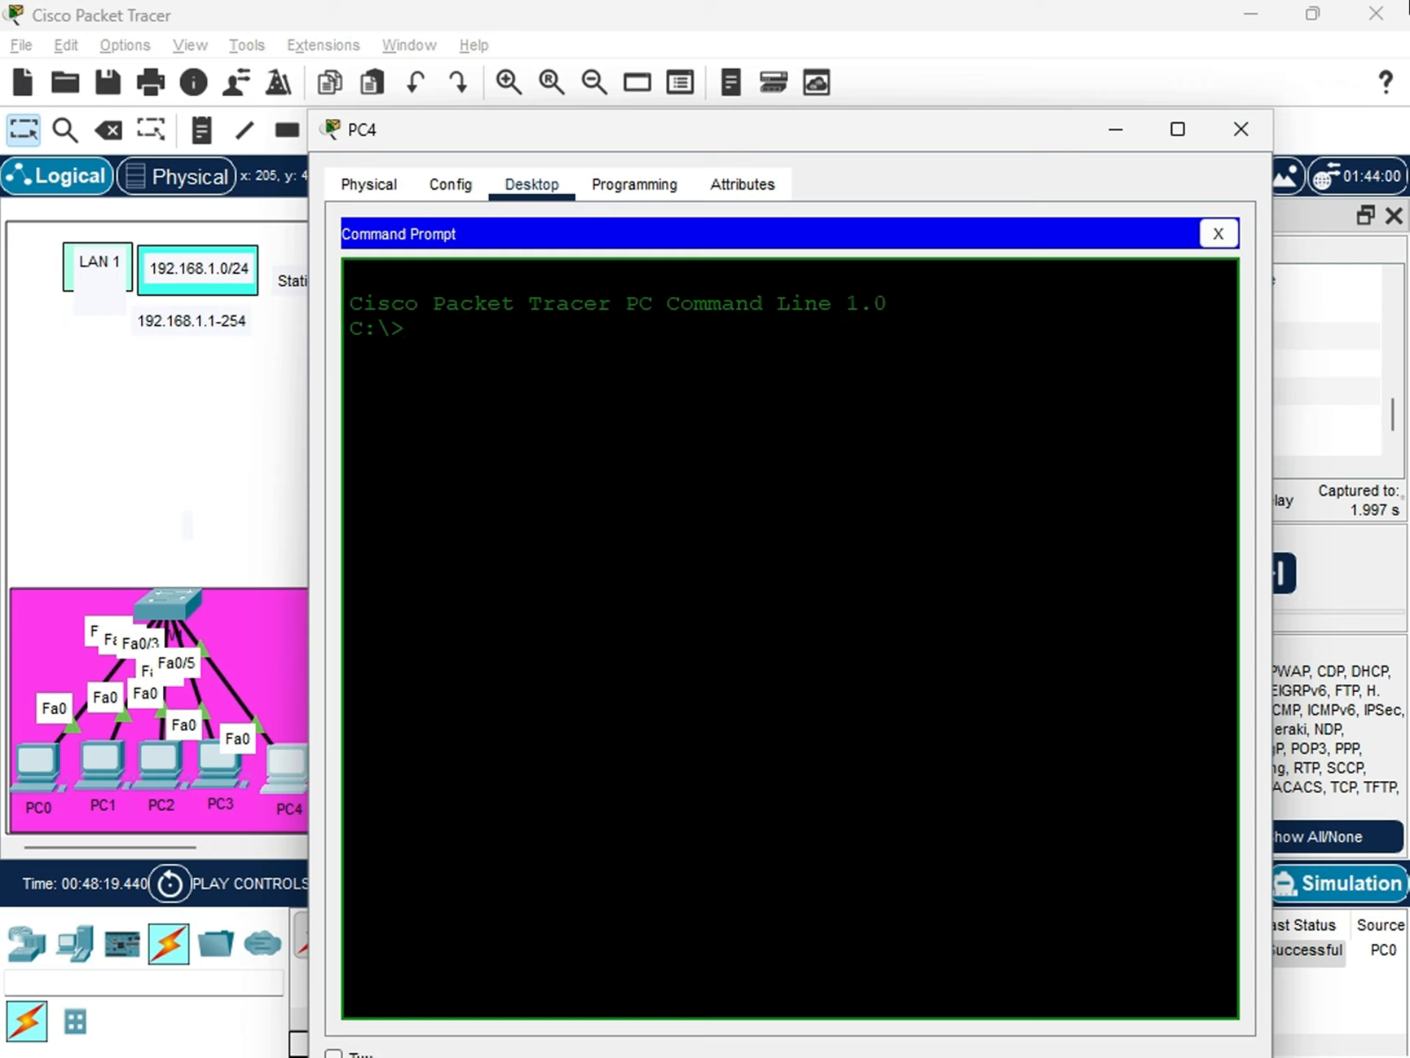
{"action": "type", "text": "ipconfig /all"}
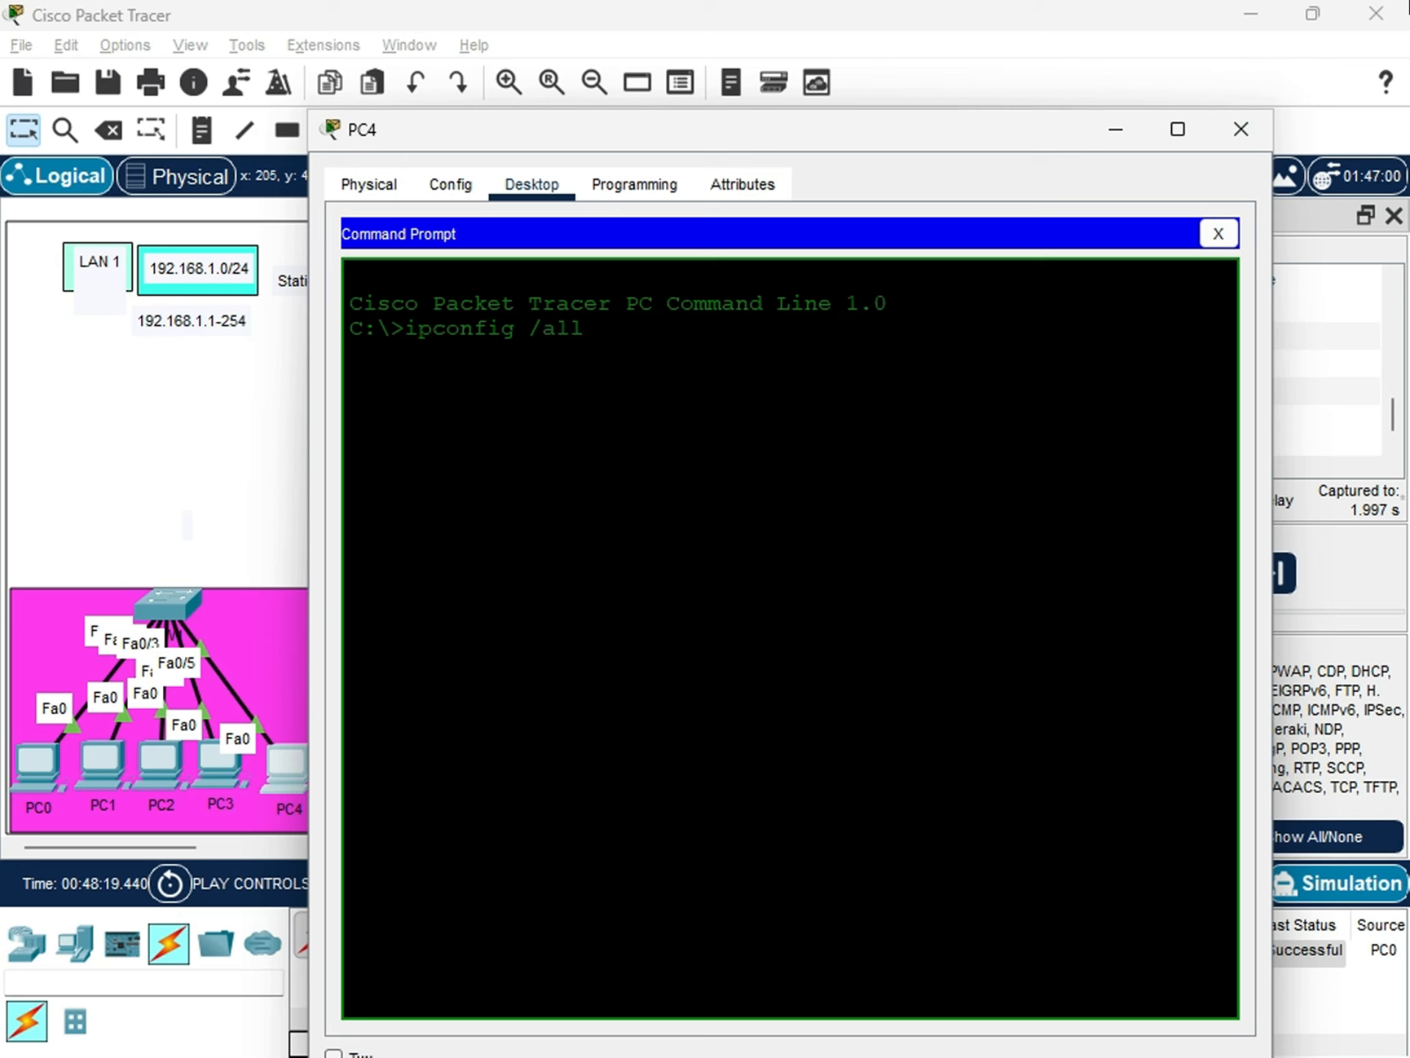
{"action": "key", "text": "Return"}
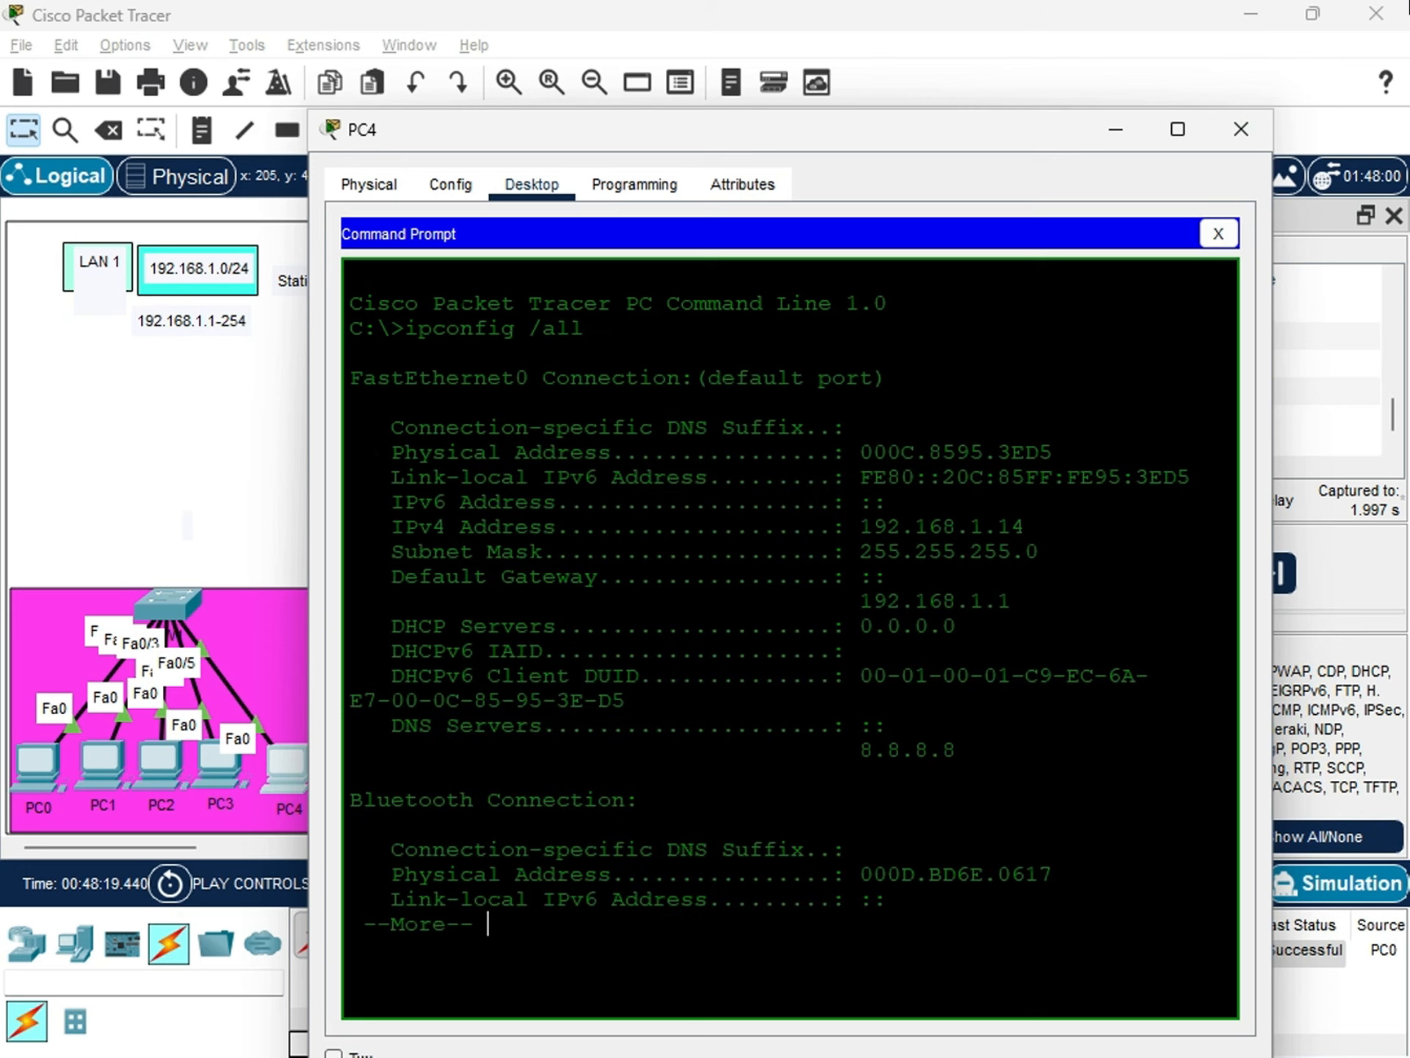
{"action": "left_click_drag", "start_coordinate": [1054, 452], "coordinate": [847, 452]}
Move PC4's window down out of the way and bring SW1's MAC address table back into view.
{"action": "left_click_drag", "start_coordinate": [816, 139], "coordinate": [486, 614]}
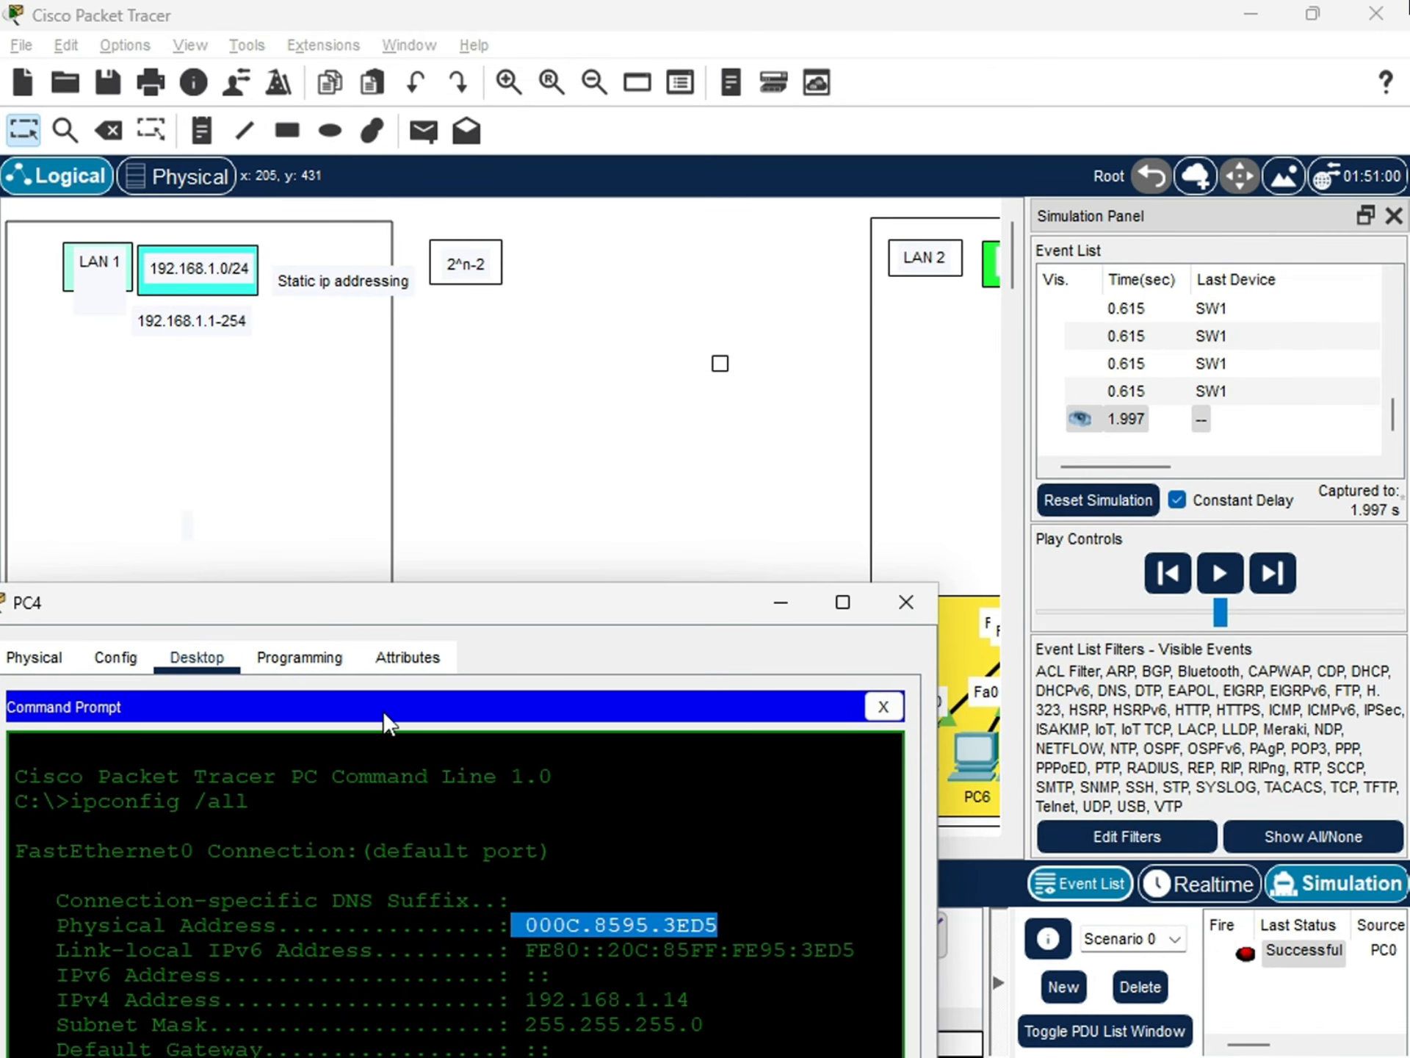
{"action": "left_click_drag", "start_coordinate": [356, 616], "coordinate": [367, 616]}
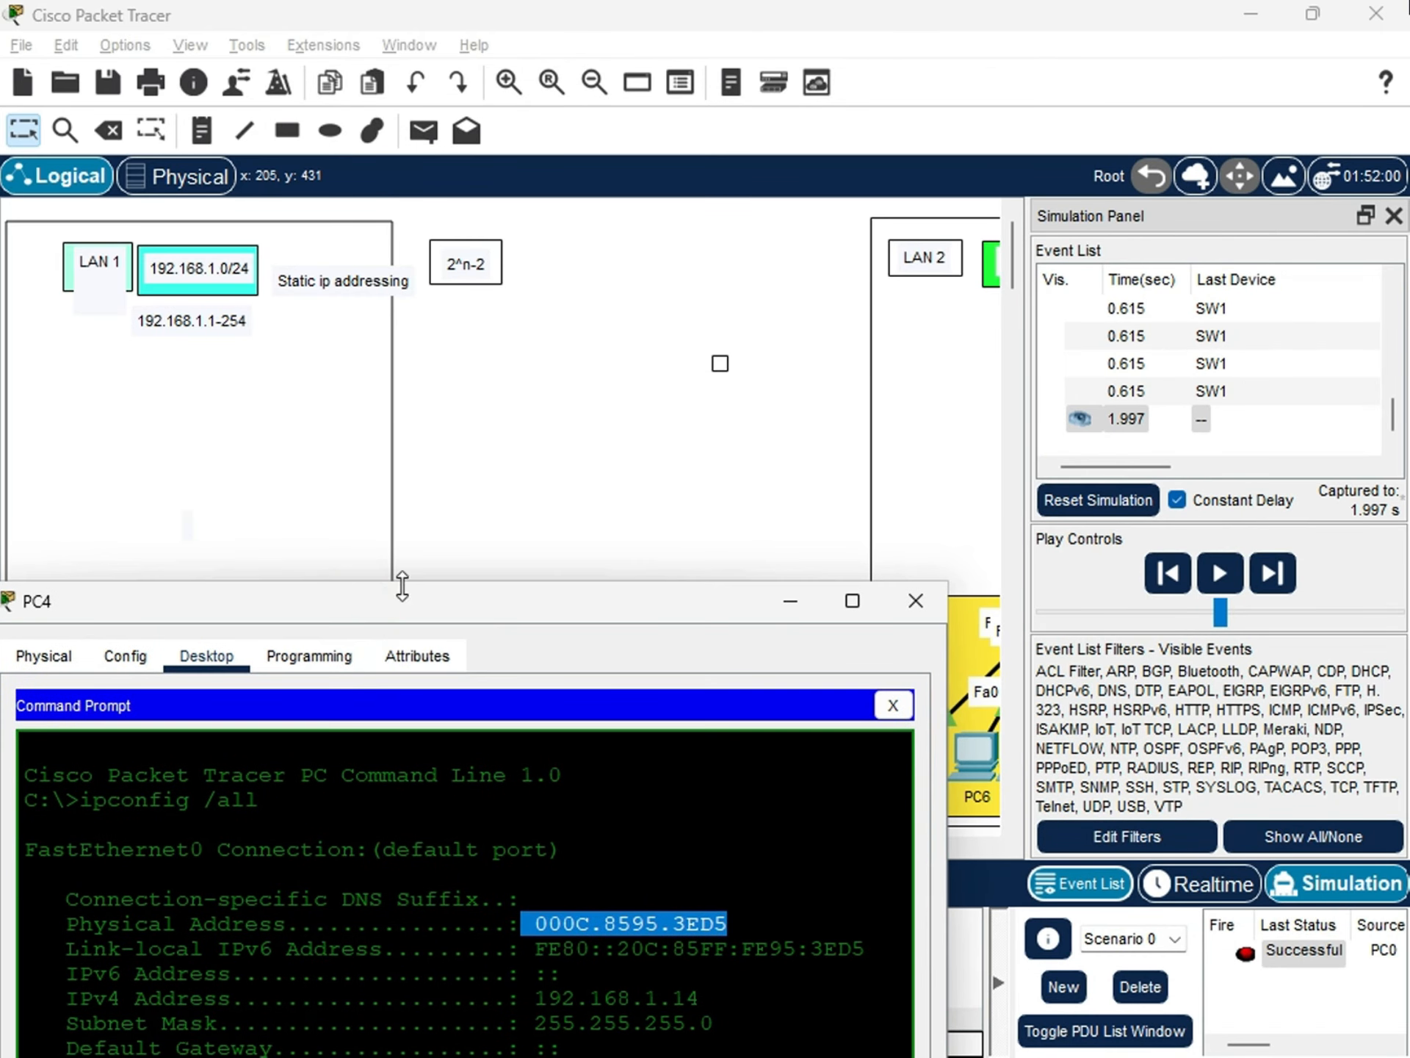
{"action": "left_click", "coordinate": [559, 435]}
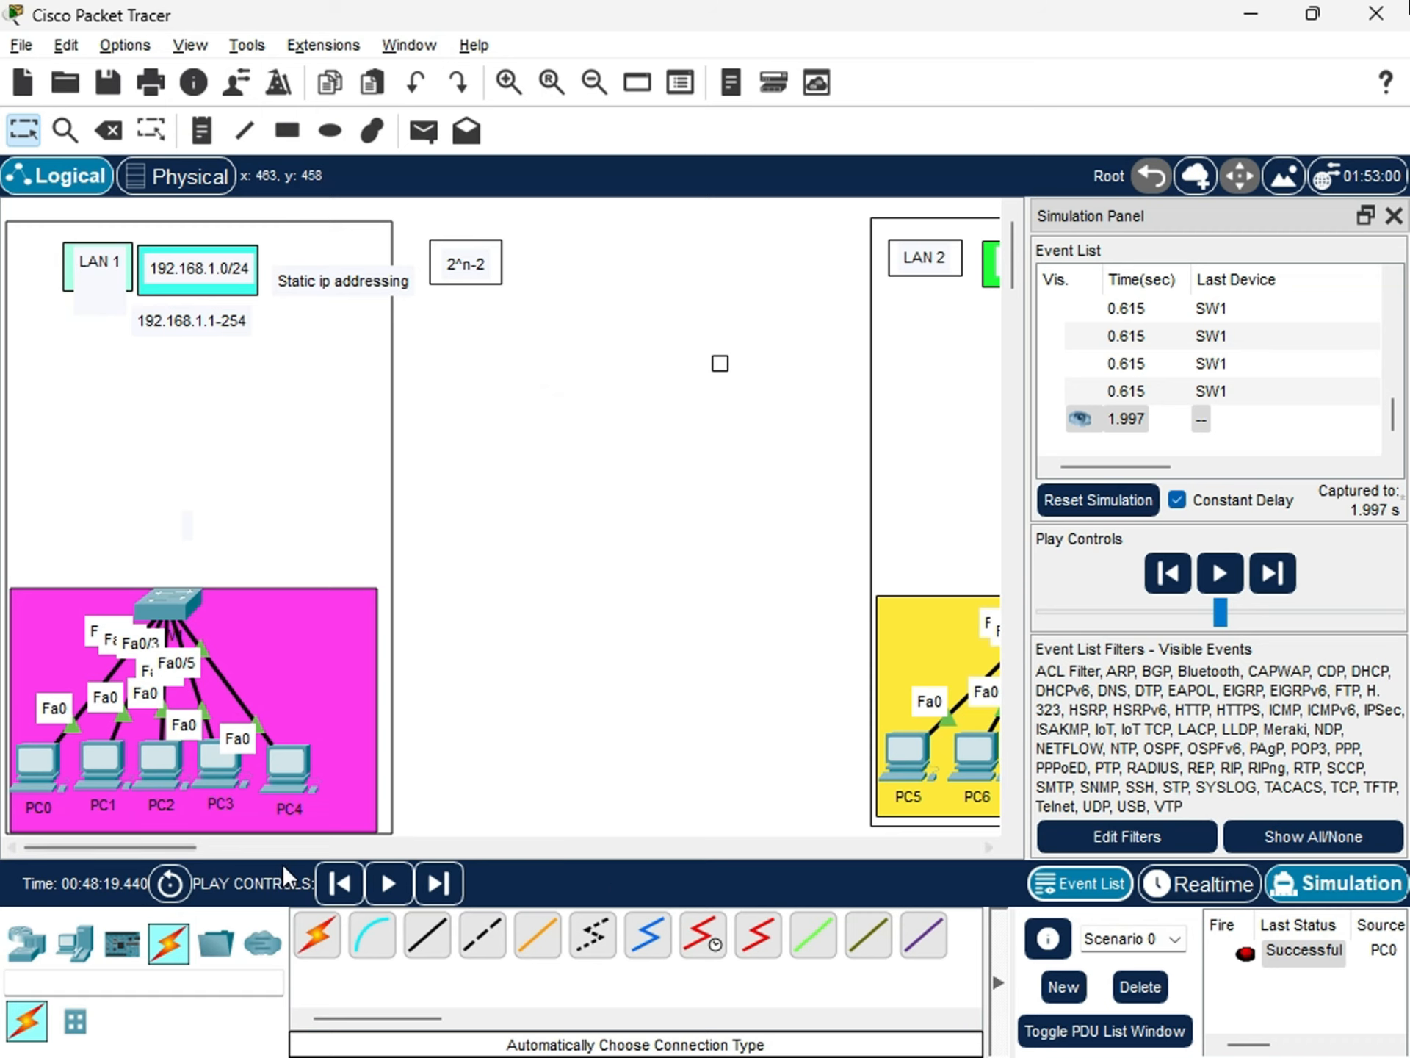
{"action": "left_click", "coordinate": [168, 606]}
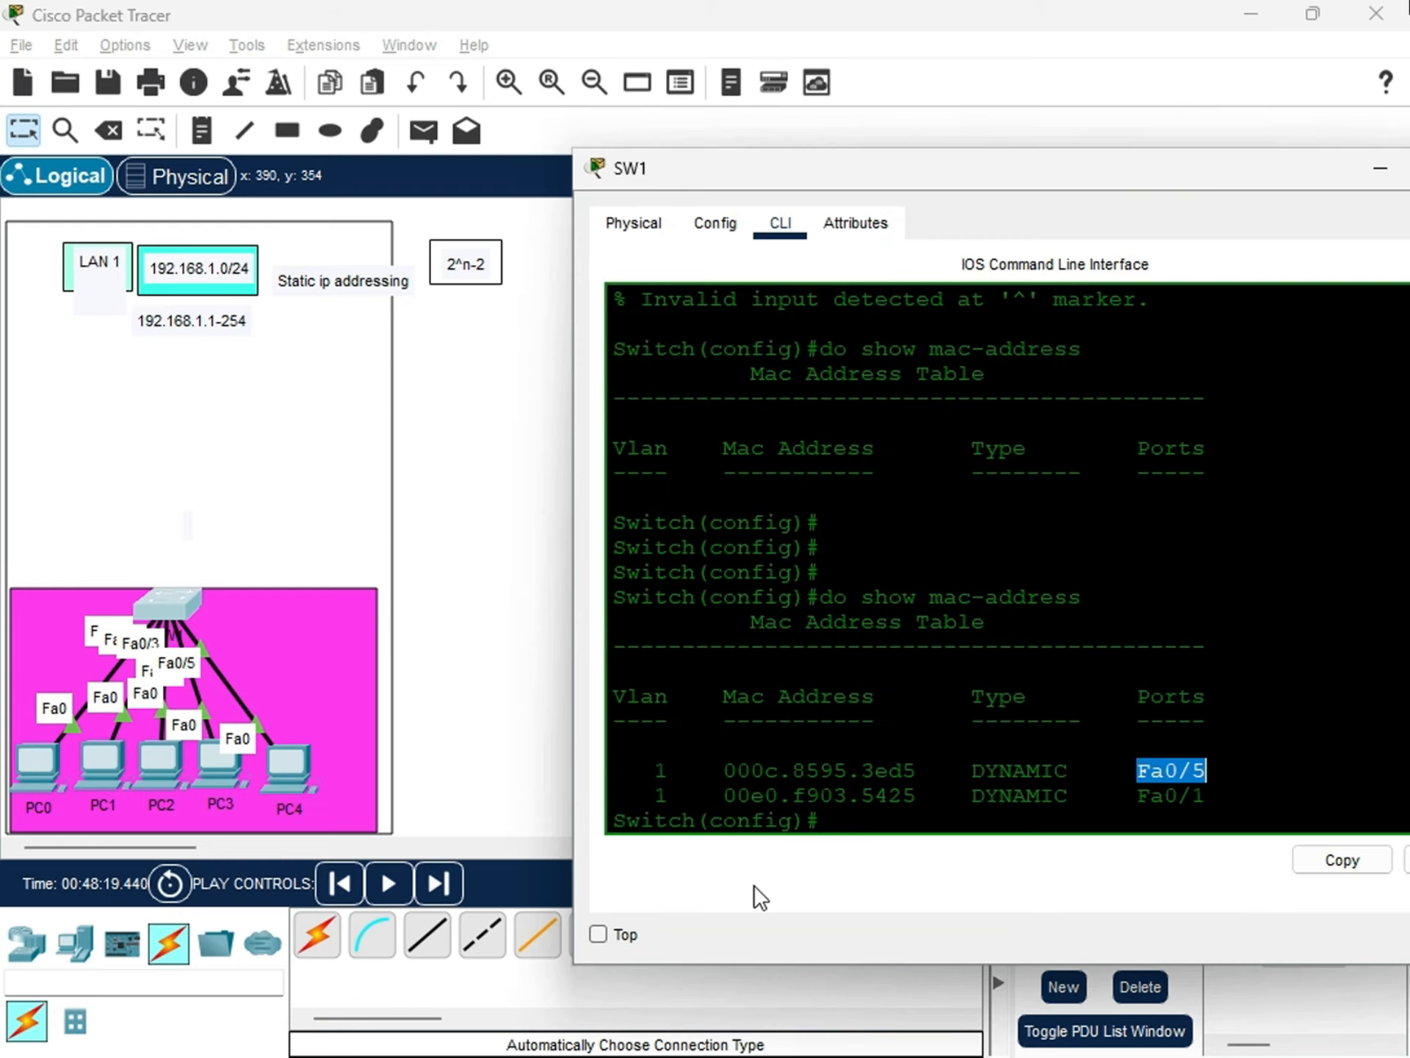
{"action": "left_click", "coordinate": [279, 770]}
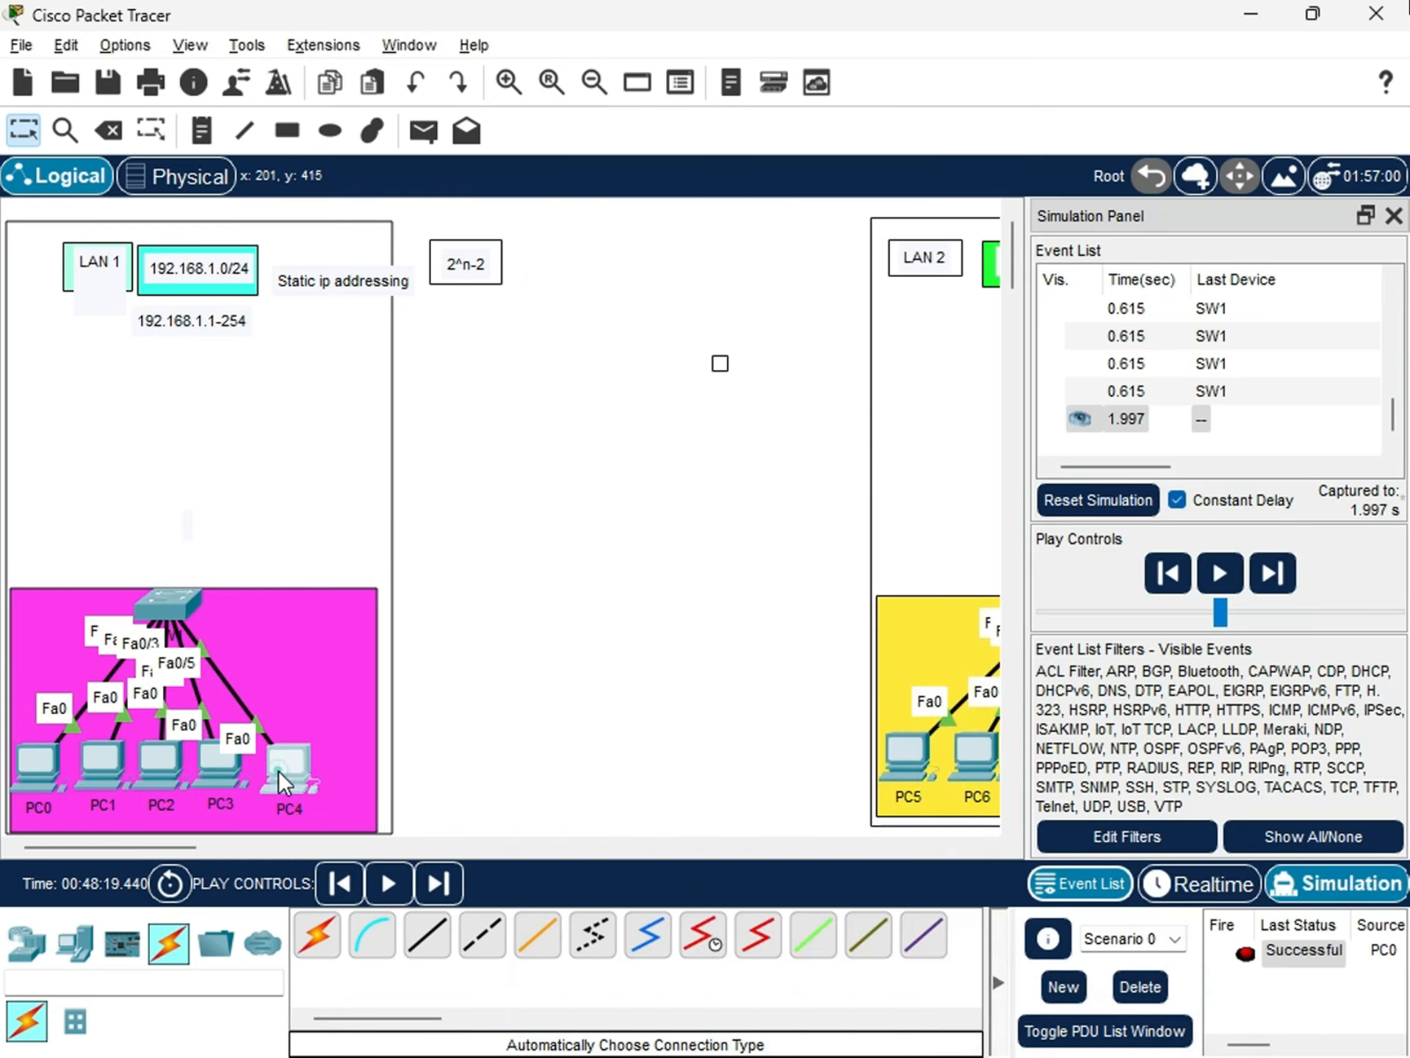
Return to PC4's ipconfig output and read its physical address group by group.
{"action": "left_click", "coordinate": [279, 770]}
{"action": "left_click_drag", "start_coordinate": [603, 609], "coordinate": [480, 437]}
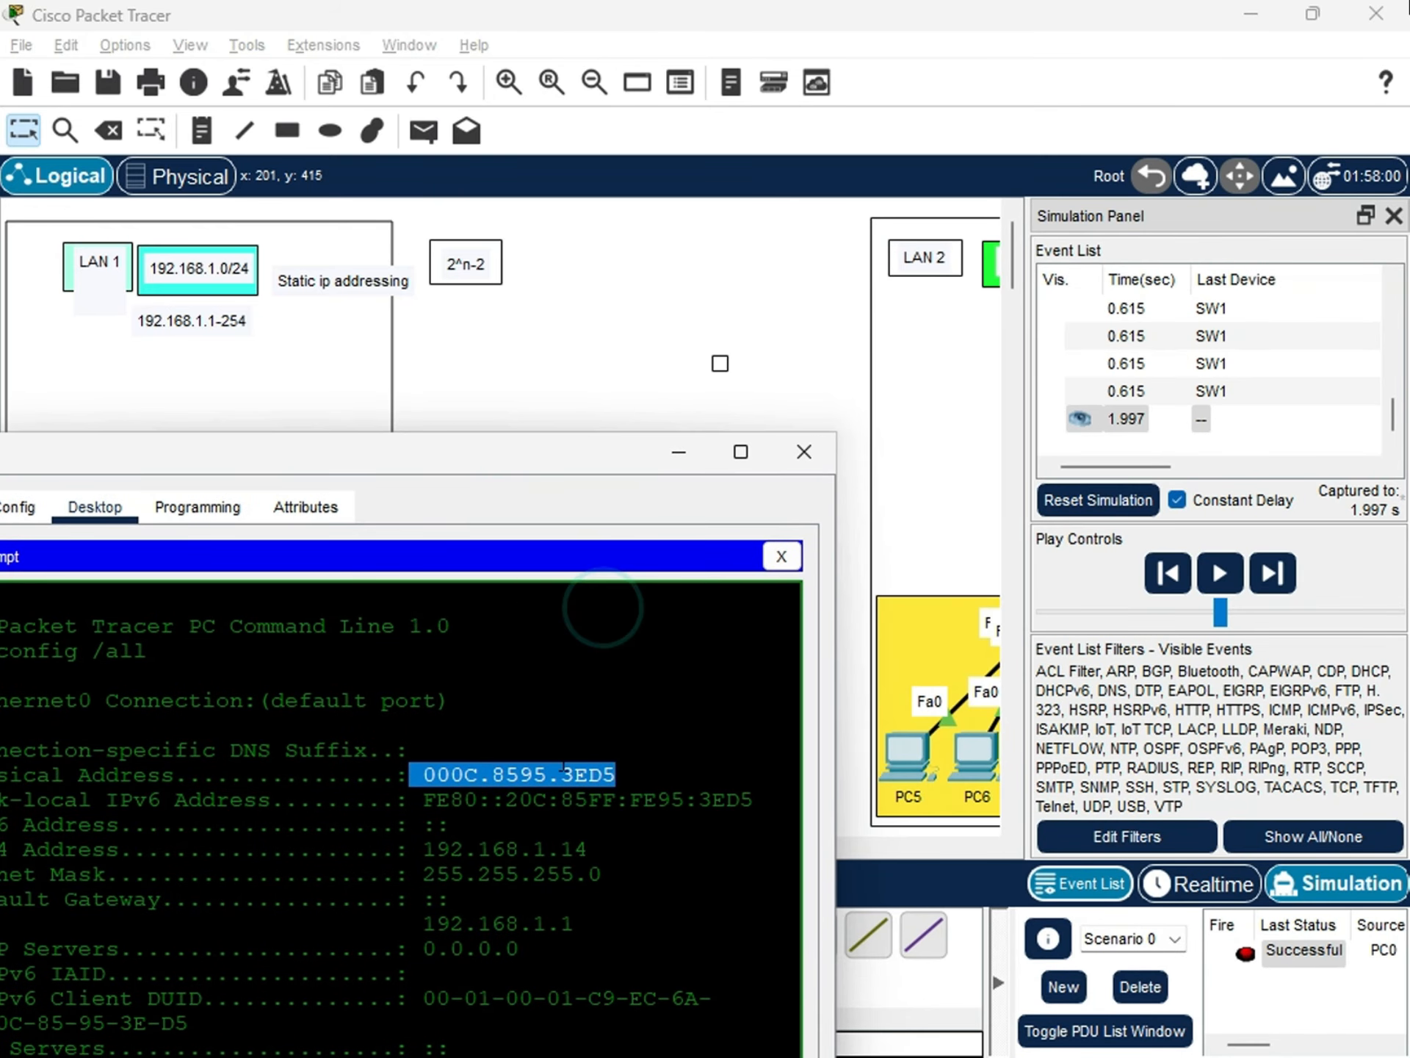
{"action": "left_click", "coordinate": [584, 771]}
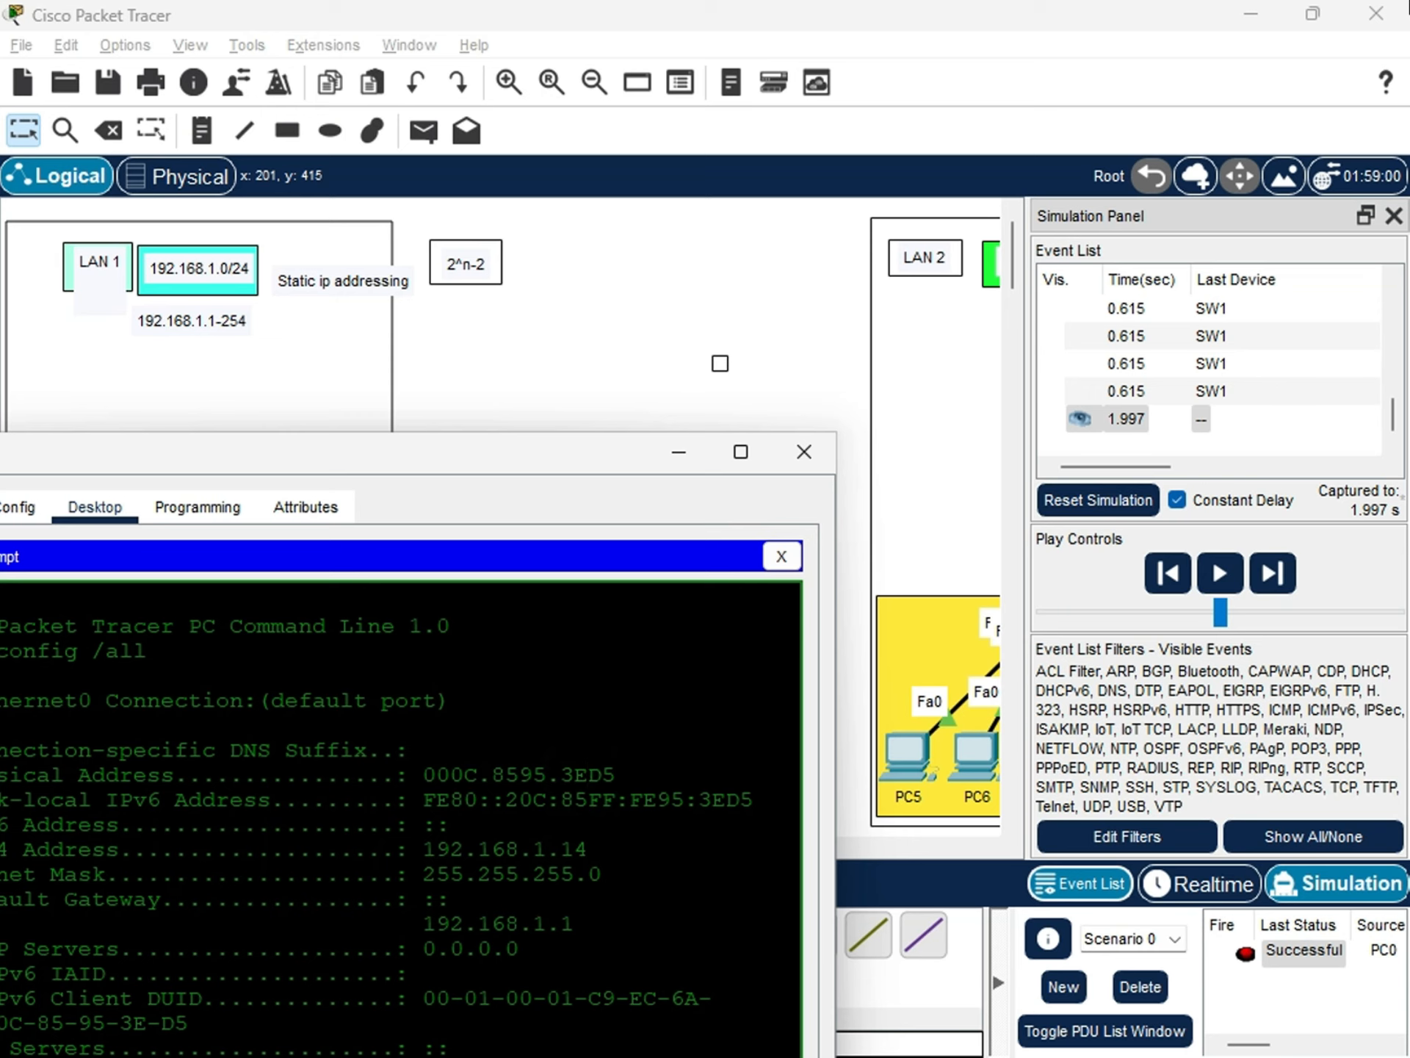
{"action": "left_click_drag", "start_coordinate": [478, 773], "coordinate": [437, 774]}
{"action": "left_click", "coordinate": [542, 774]}
{"action": "left_click_drag", "start_coordinate": [546, 774], "coordinate": [505, 774]}
{"action": "left_click_drag", "start_coordinate": [623, 774], "coordinate": [560, 774]}
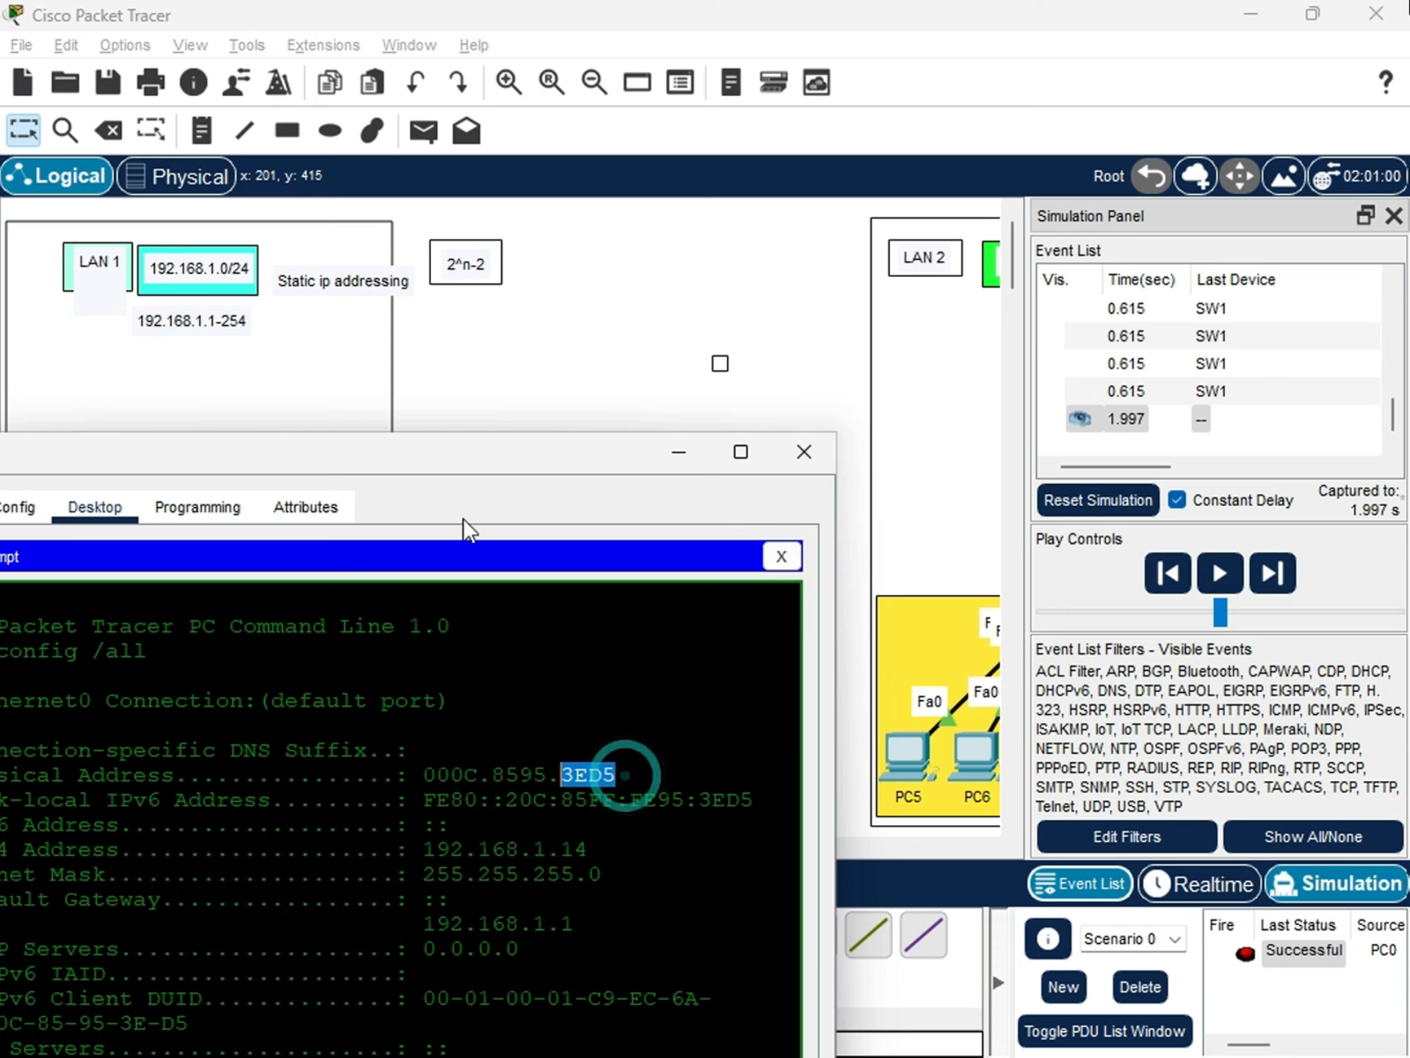
Compare PC4's physical address with the first entry in SW1's MAC address table, and locate PC4 in LAN 1.
{"action": "left_click_drag", "start_coordinate": [456, 452], "coordinate": [350, 770]}
{"action": "left_click", "coordinate": [169, 588]}
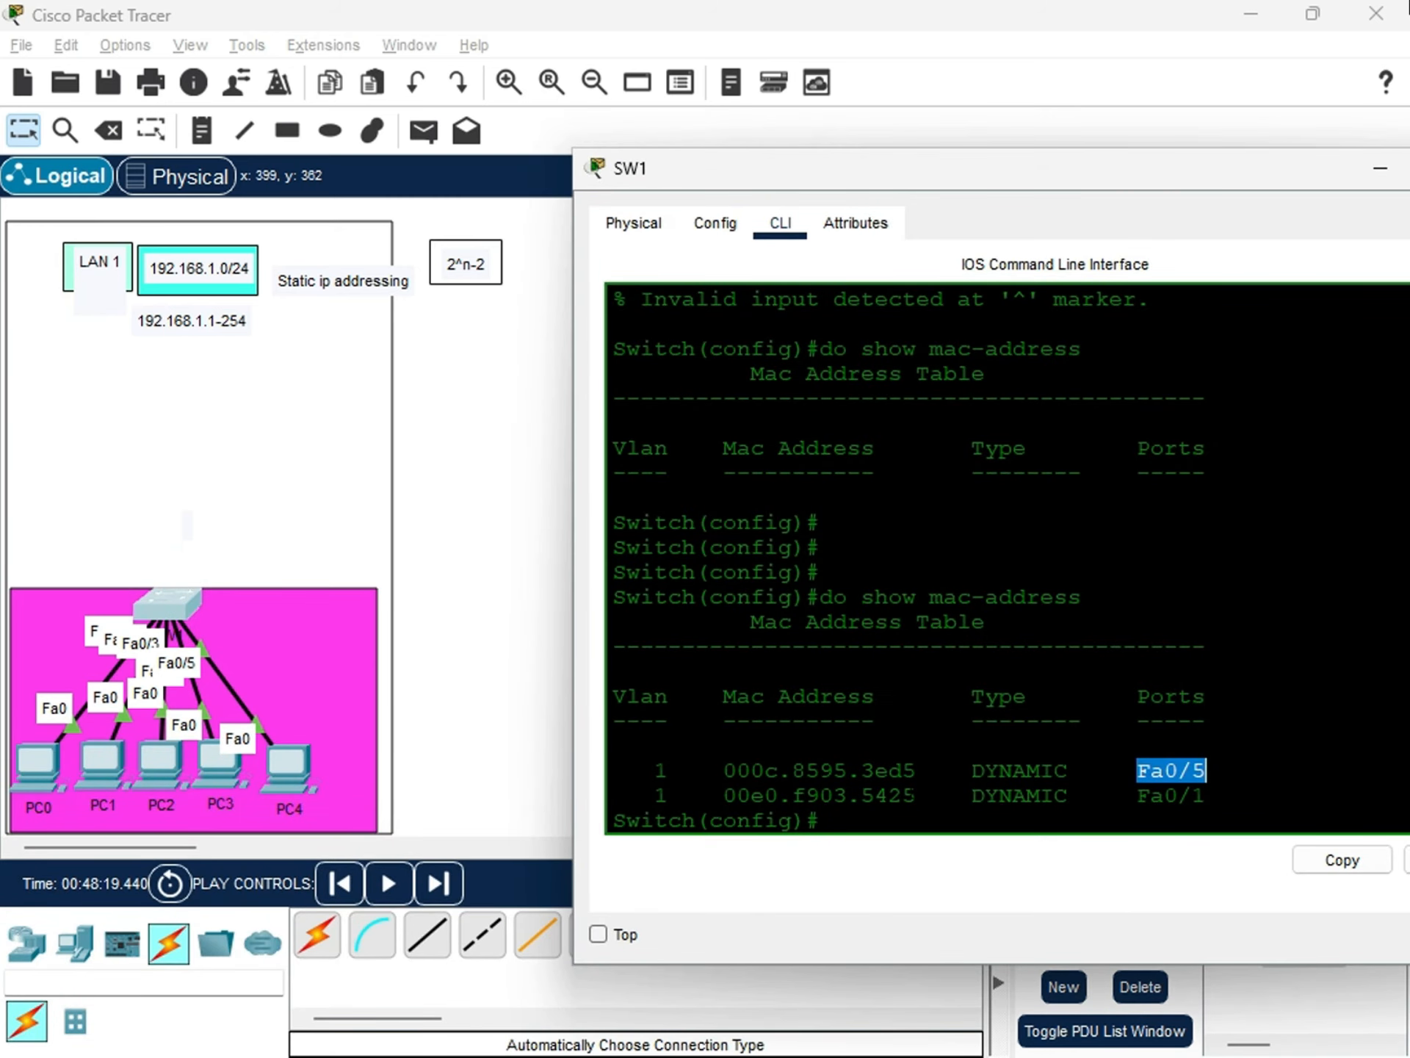
{"action": "left_click_drag", "start_coordinate": [916, 771], "coordinate": [737, 770]}
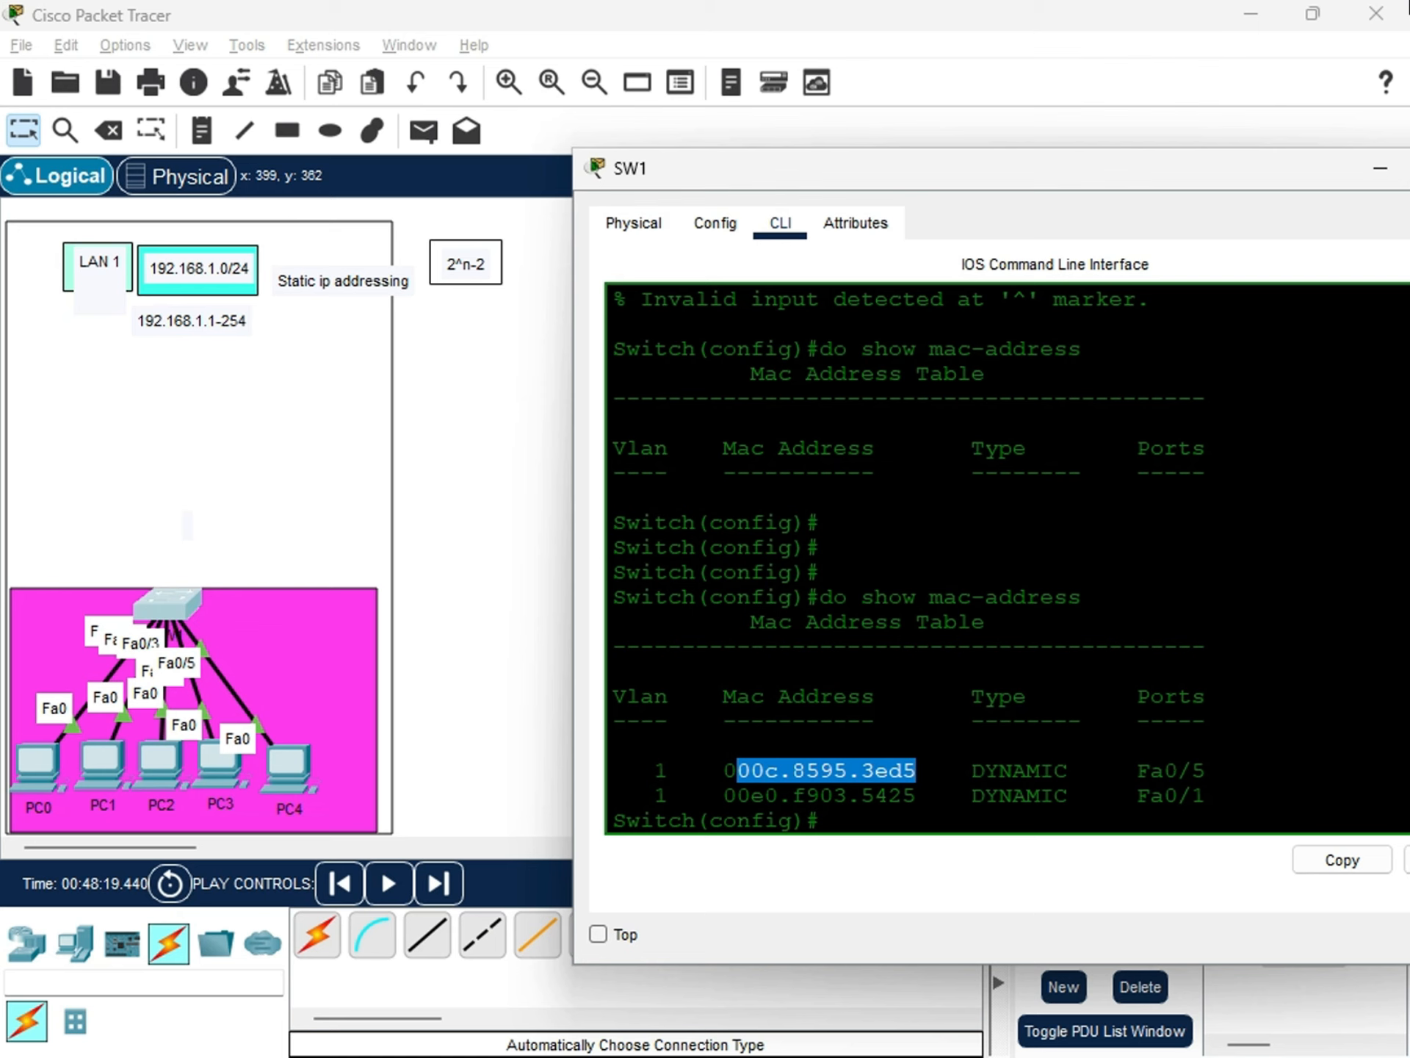
{"action": "triple_click", "coordinate": [1214, 769]}
{"action": "mouse_move", "coordinate": [292, 763]}
{"action": "left_mouse_down"}
{"action": "mouse_move", "coordinate": [321, 710]}
{"action": "mouse_move", "coordinate": [321, 743]}
{"action": "mouse_move", "coordinate": [297, 770]}
{"action": "left_mouse_up"}
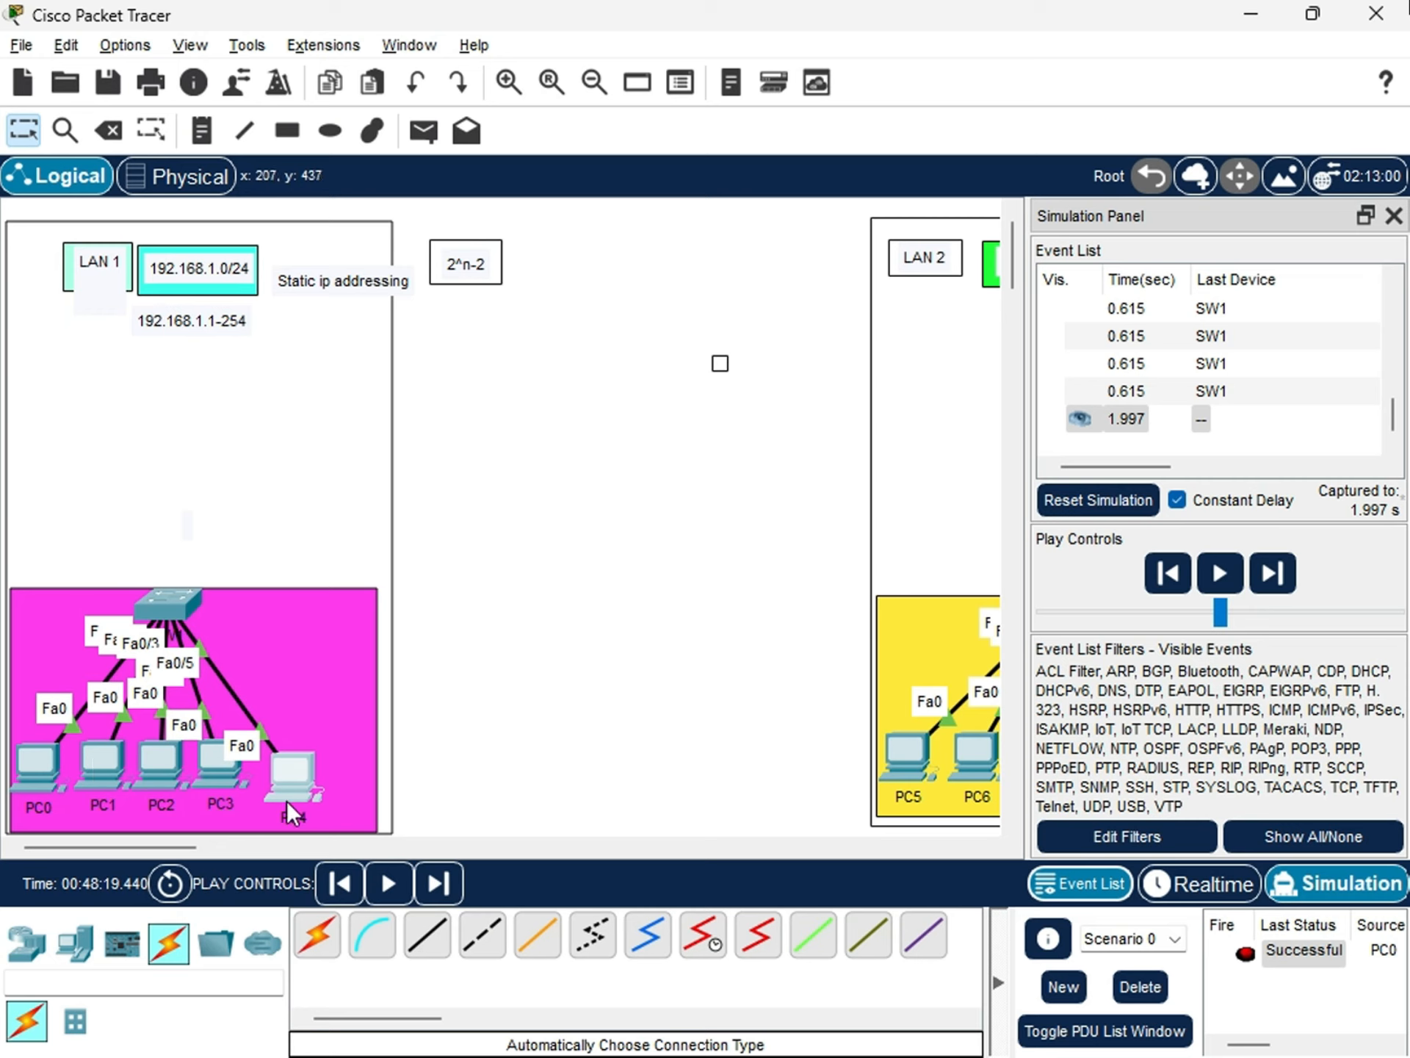
{"action": "left_click_drag", "start_coordinate": [289, 782], "coordinate": [284, 769]}
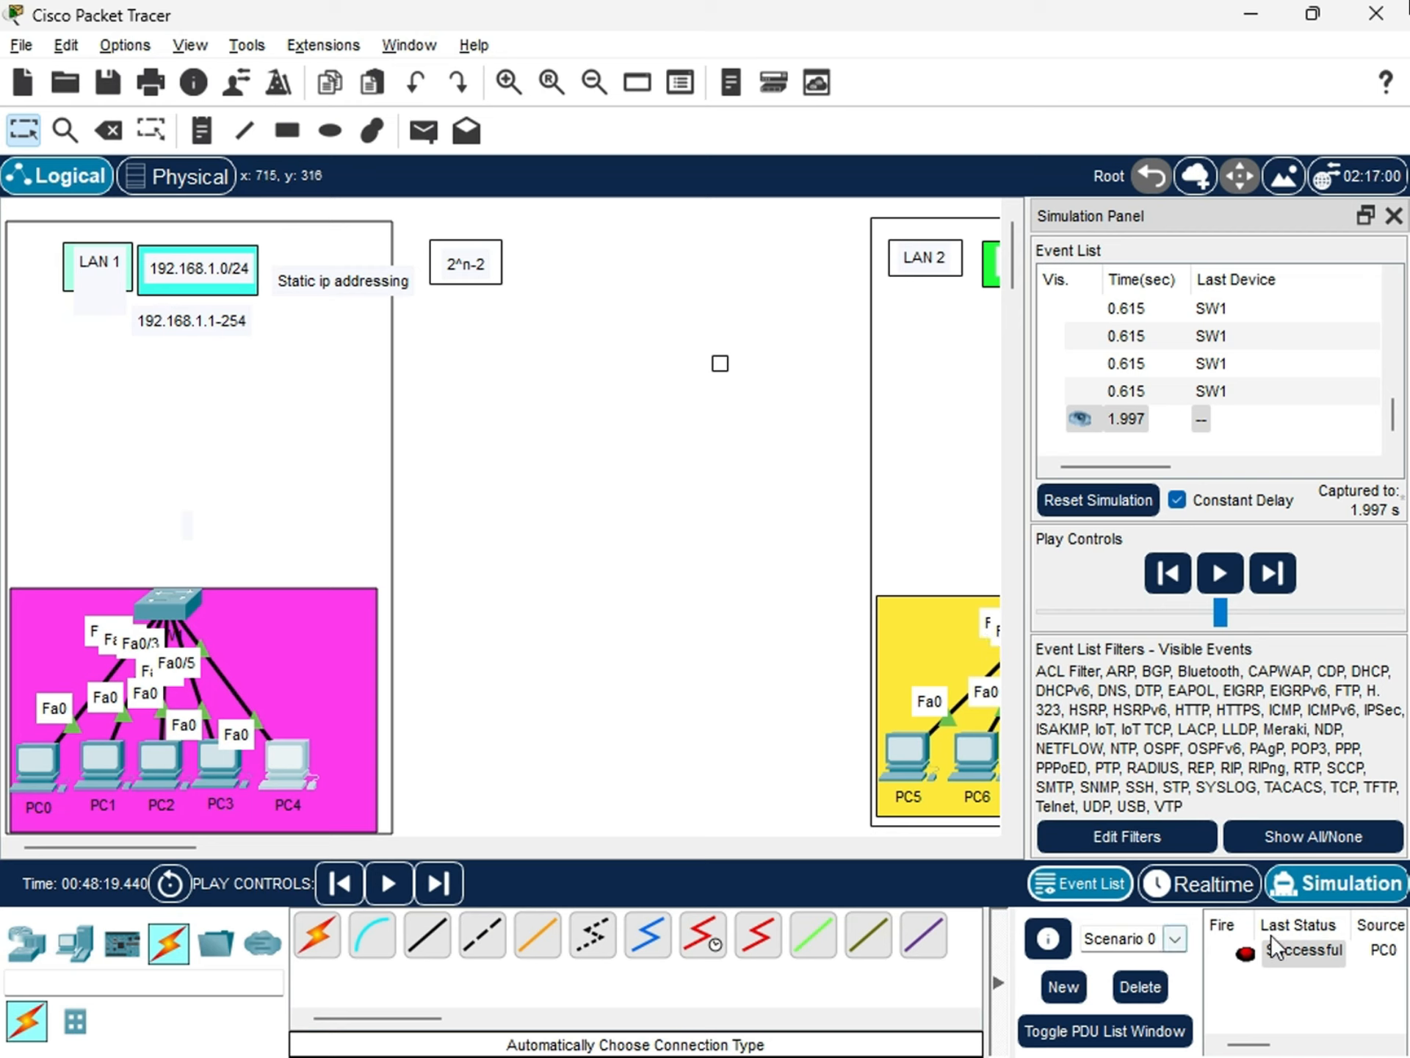
Send a simple PDU from PC0 to PC3 in the simulation and check its last status.
{"action": "left_click", "coordinate": [422, 136]}
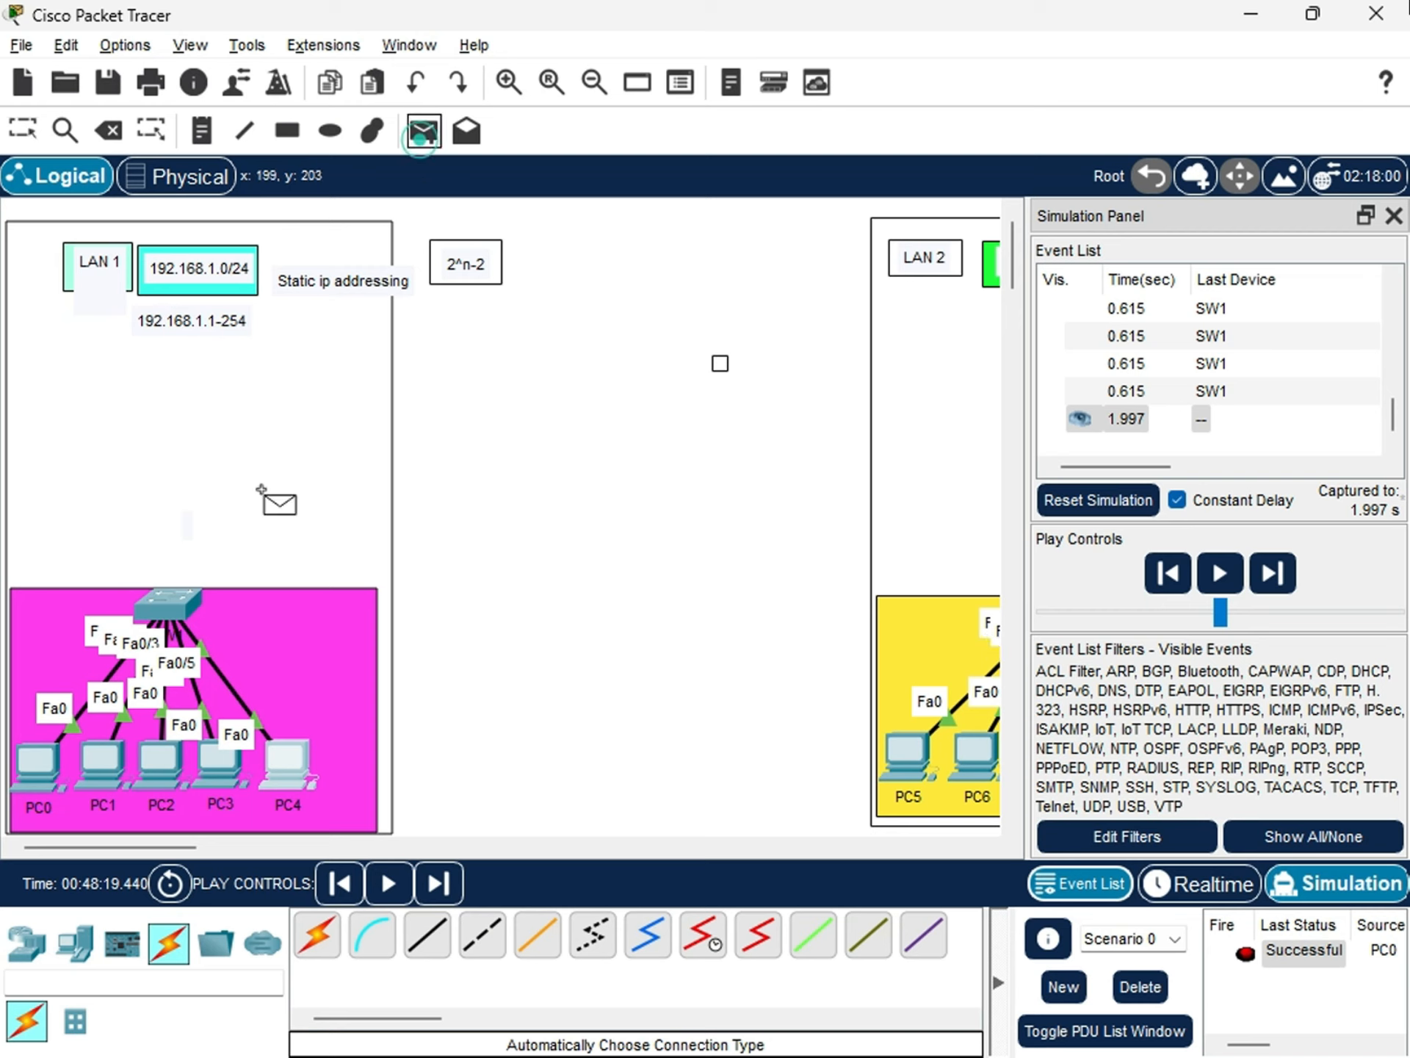
{"action": "left_click", "coordinate": [41, 765]}
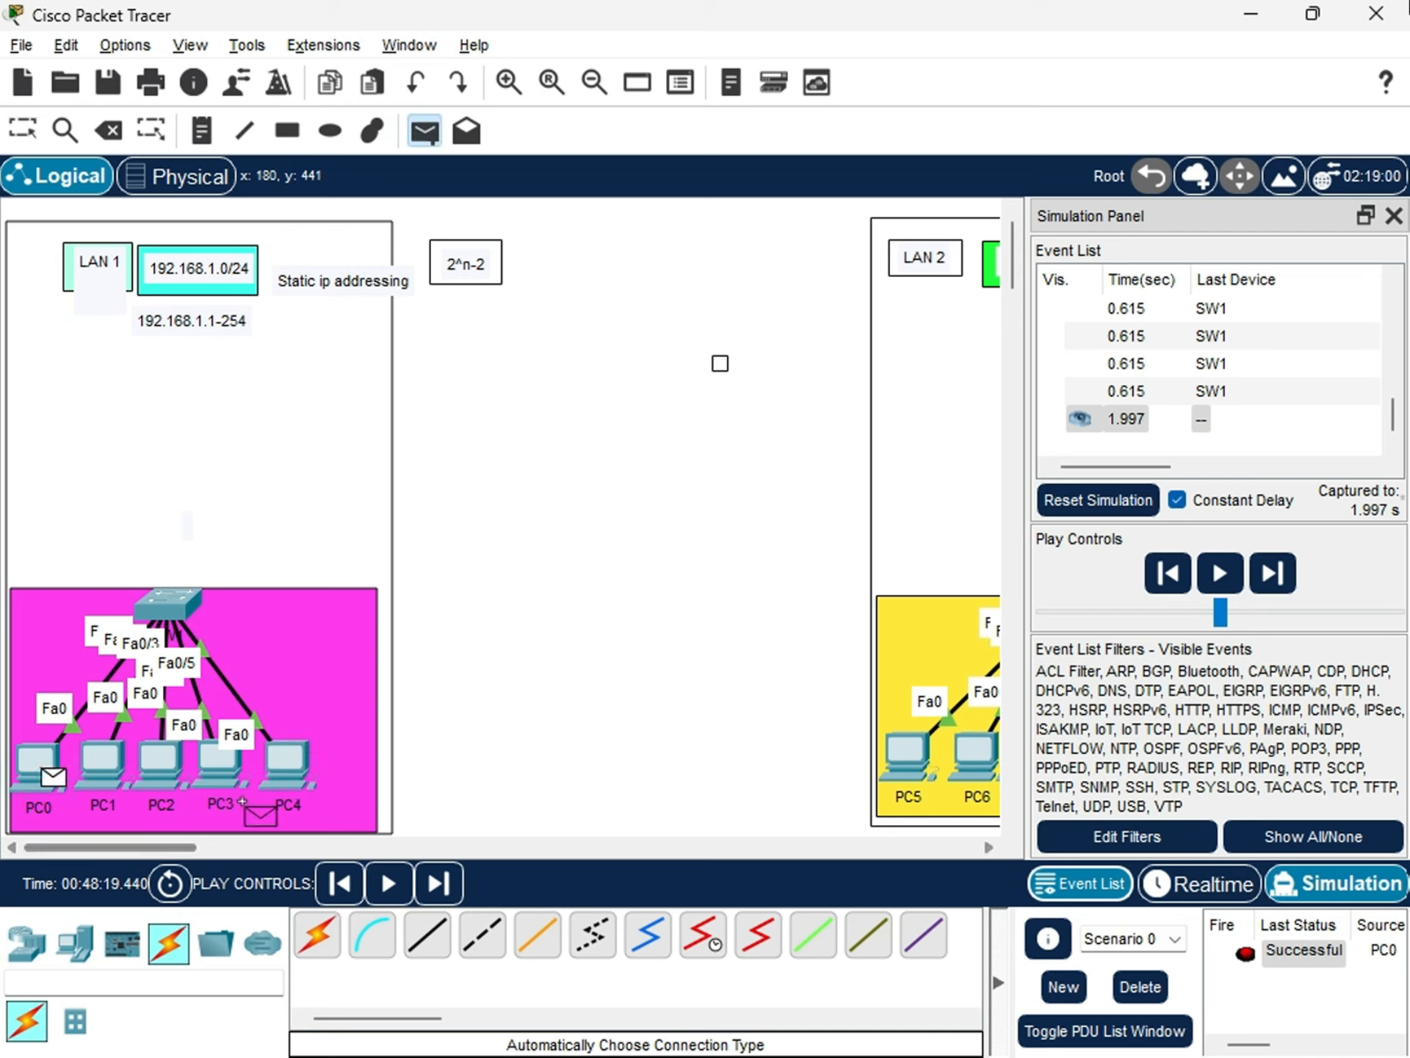
{"action": "left_click", "coordinate": [218, 764]}
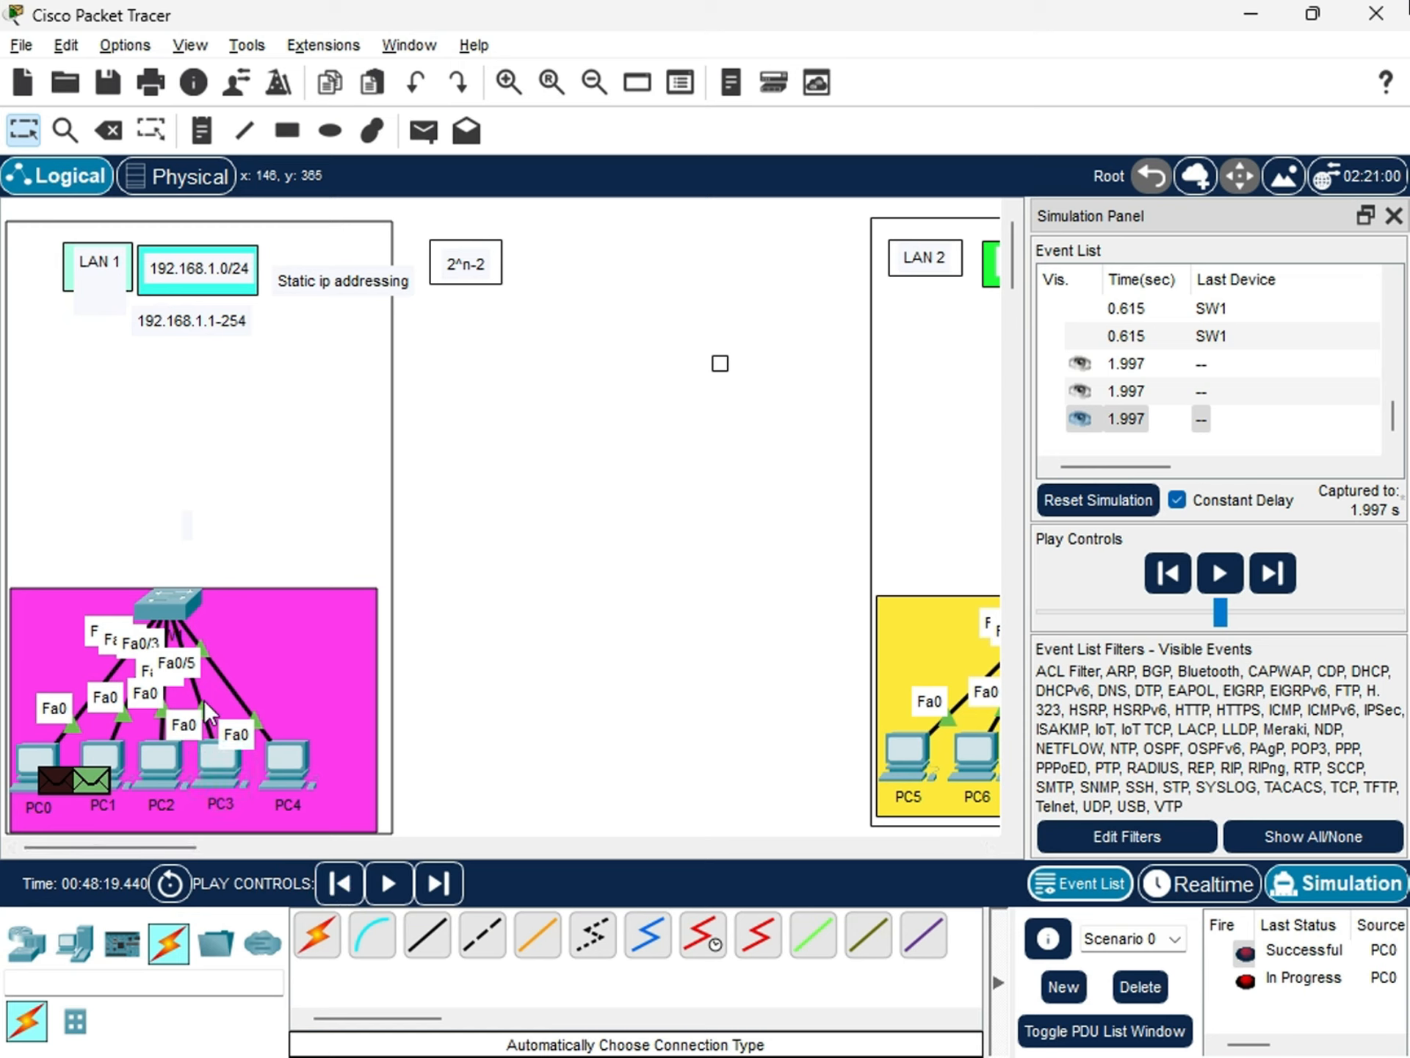
{"action": "left_click", "coordinate": [1220, 573]}
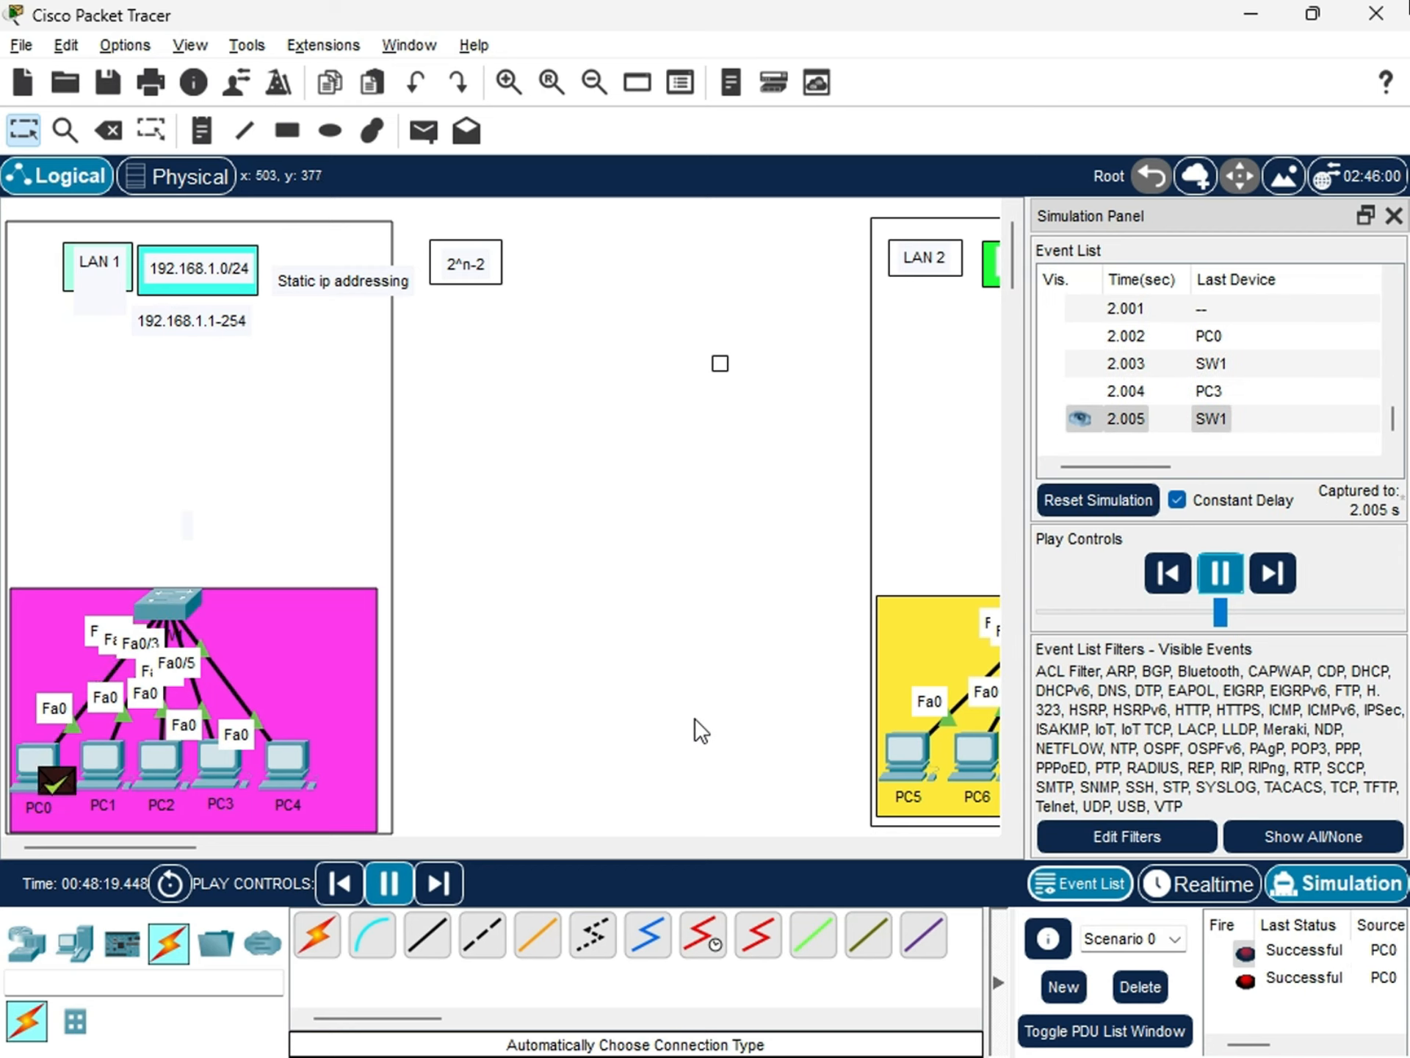
{"action": "left_click", "coordinate": [1305, 979]}
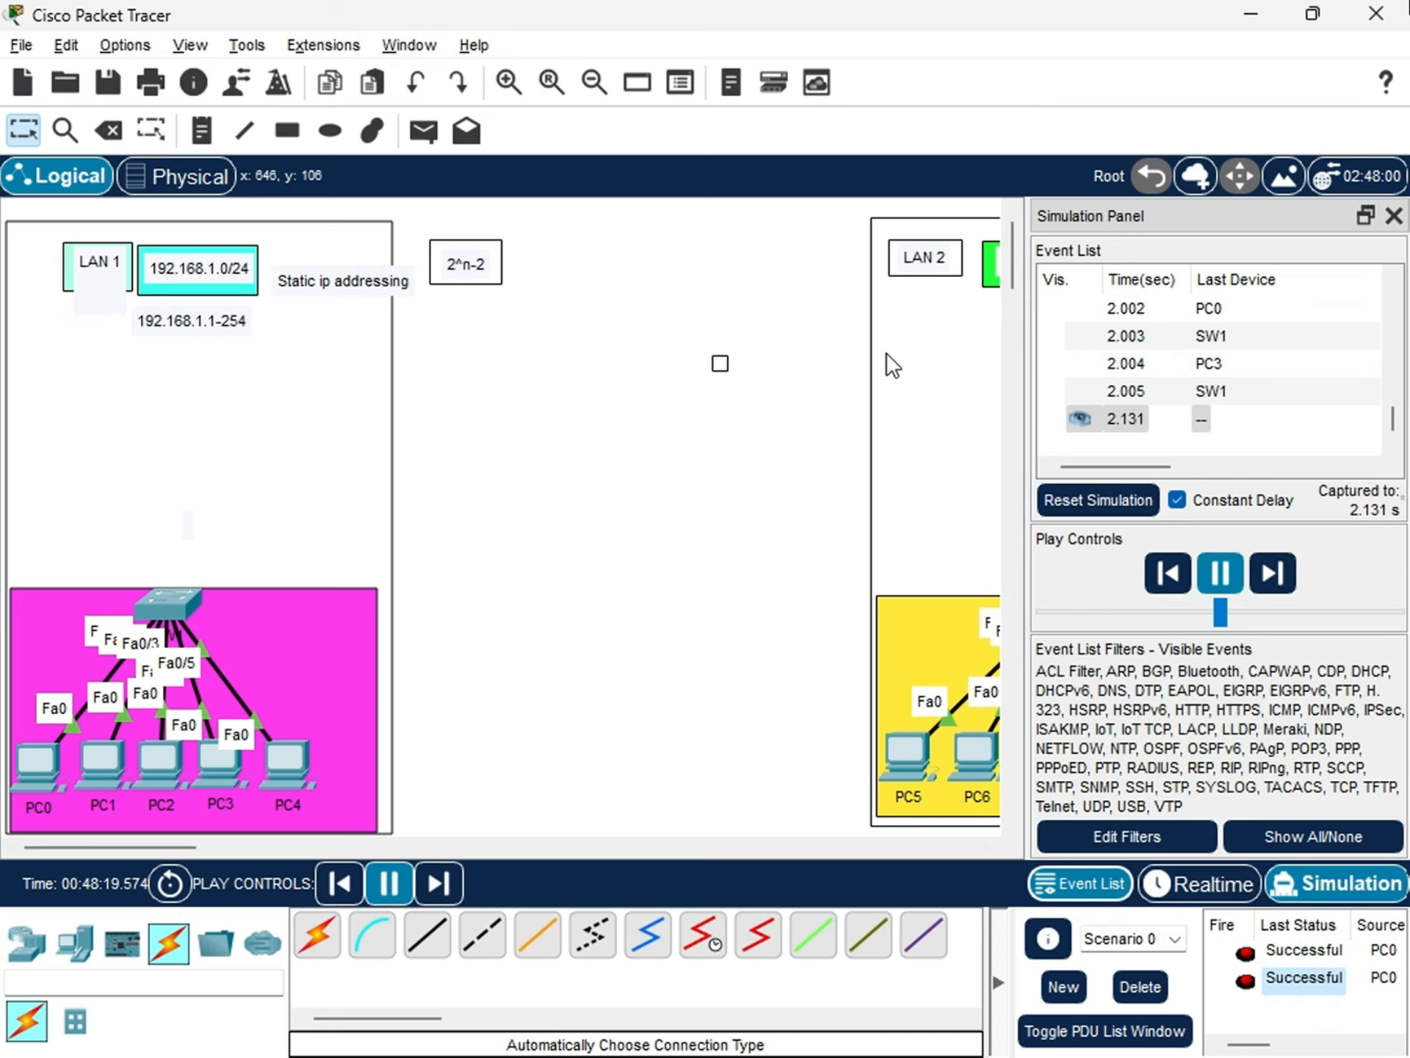
Rerun do show mac-address in SW1's CLI to list the MAC address table after the PC0-to-PC3 message.
{"action": "left_click", "coordinate": [171, 600]}
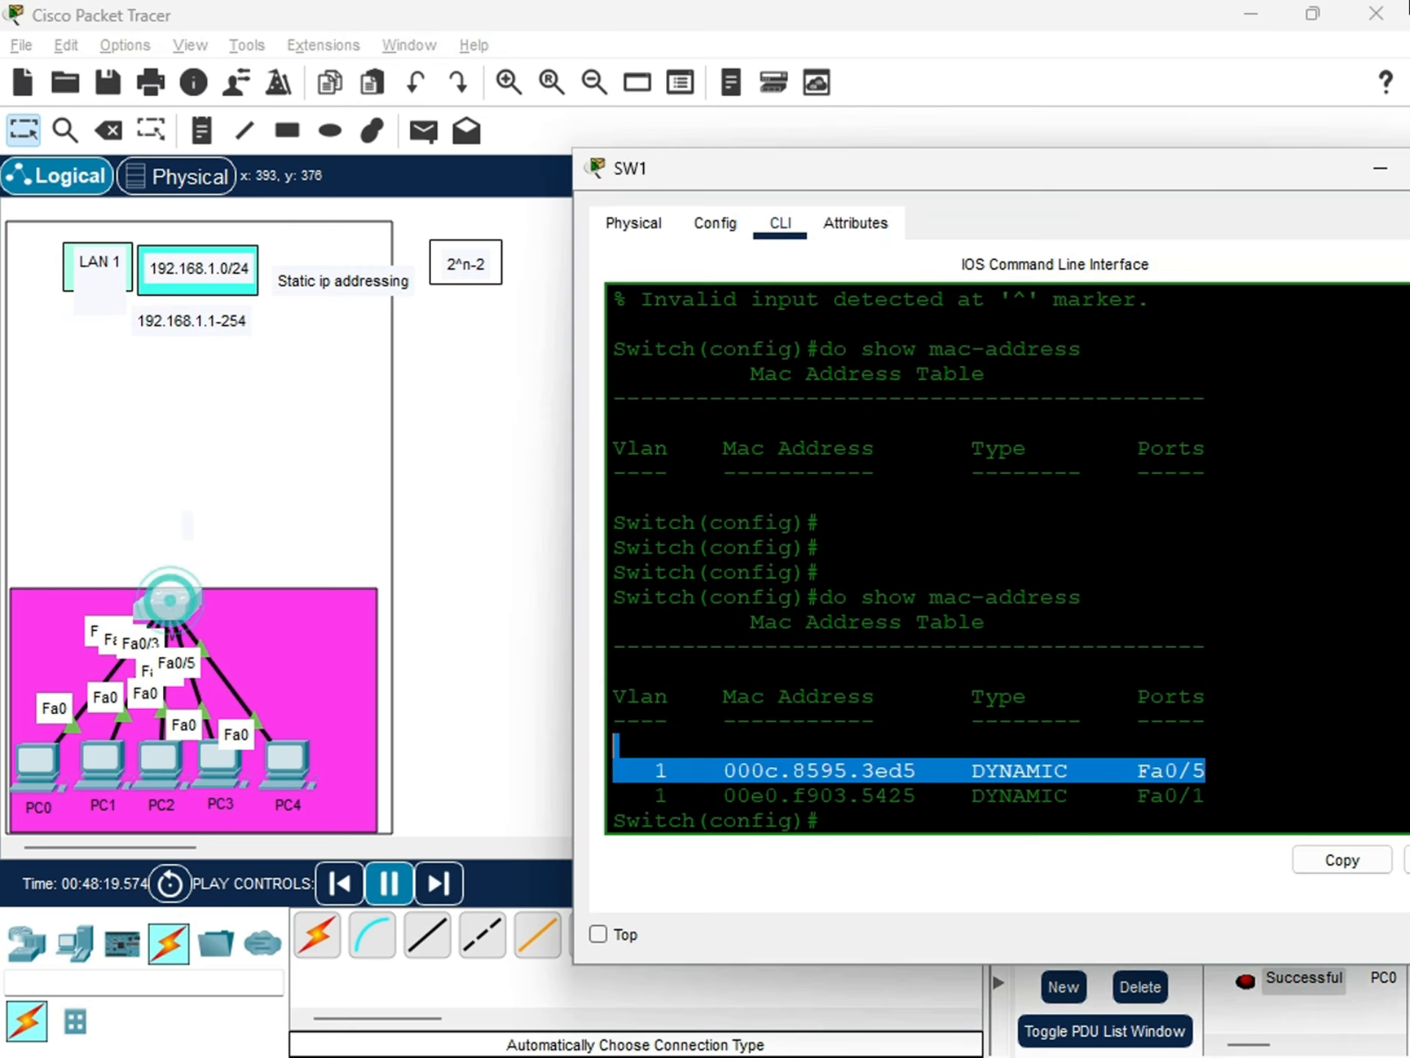
{"action": "left_click", "coordinate": [836, 819]}
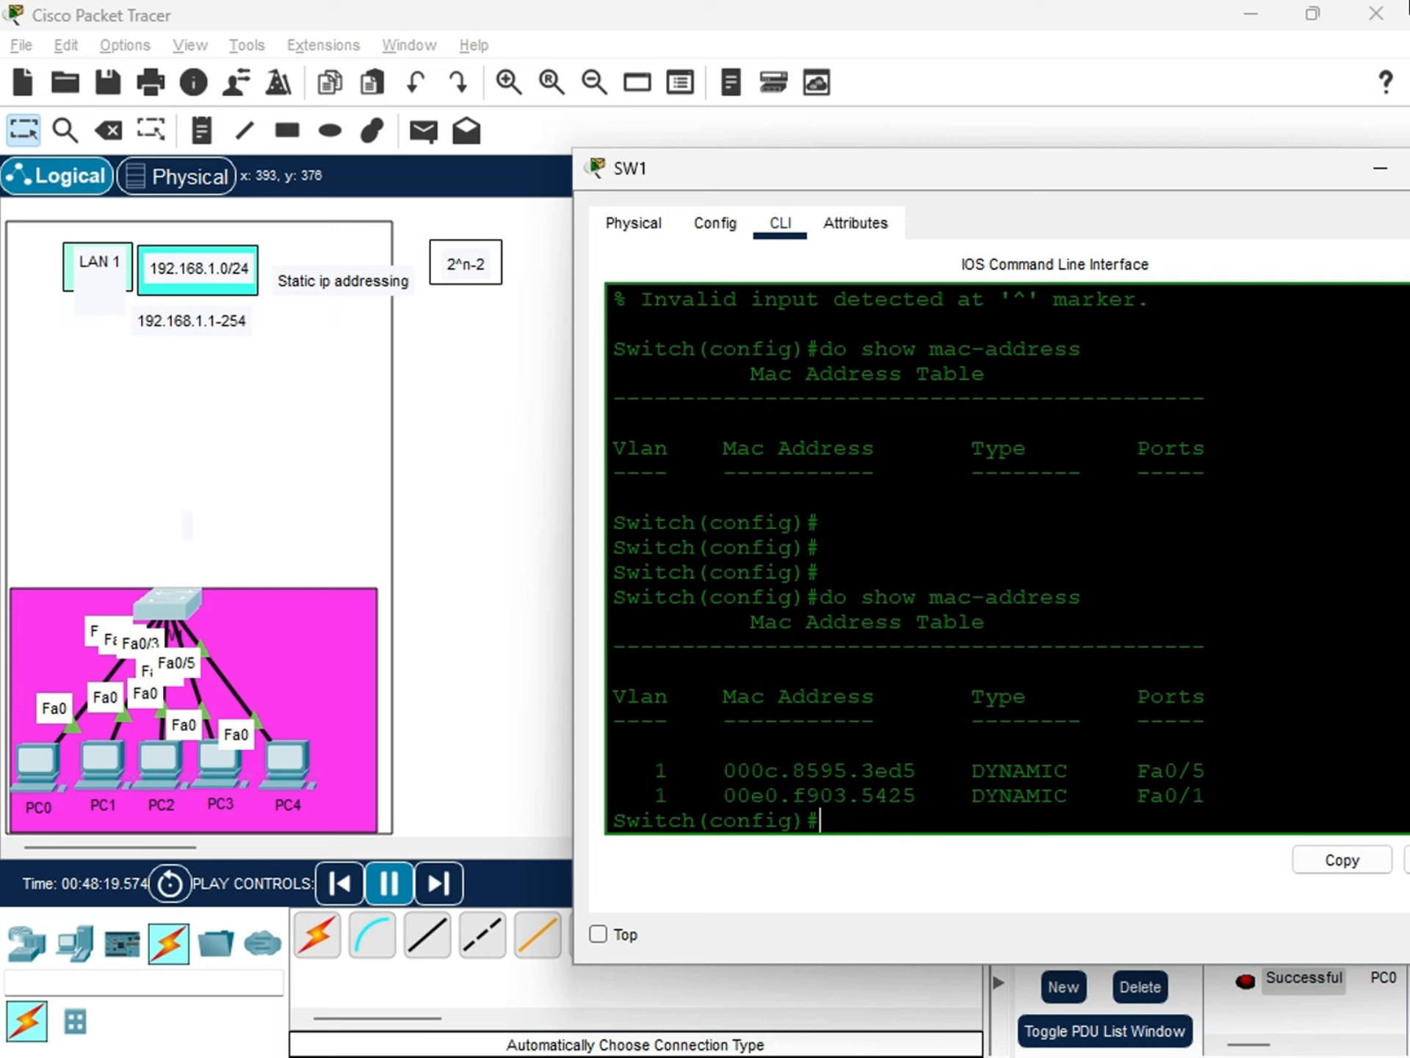
{"action": "key", "text": "Up"}
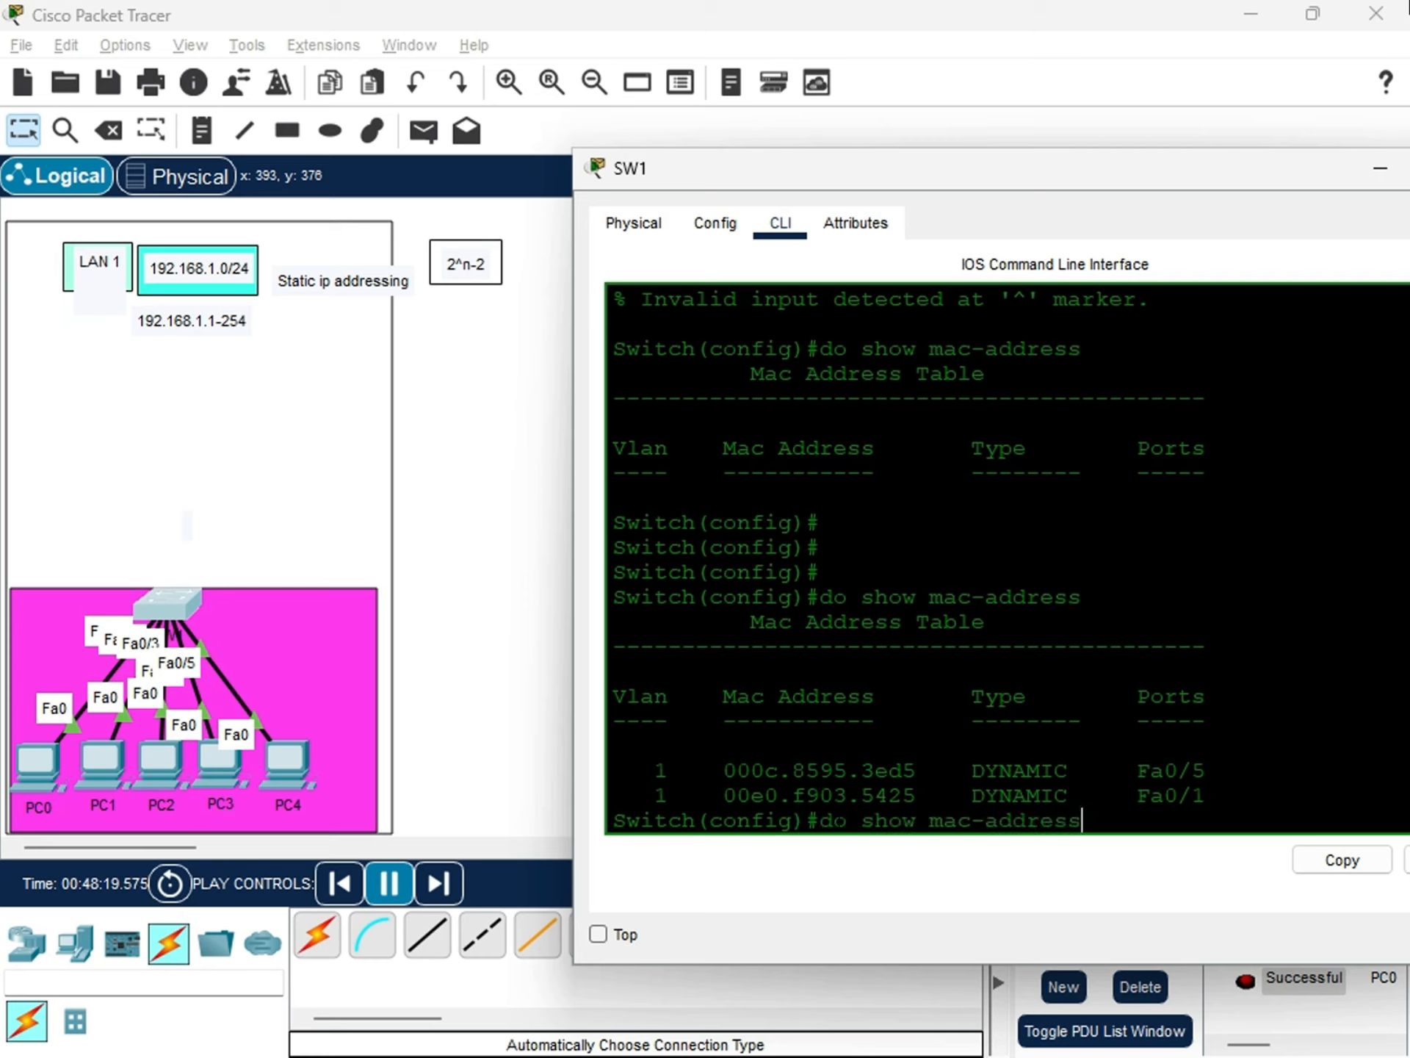
{"action": "key", "text": "Return"}
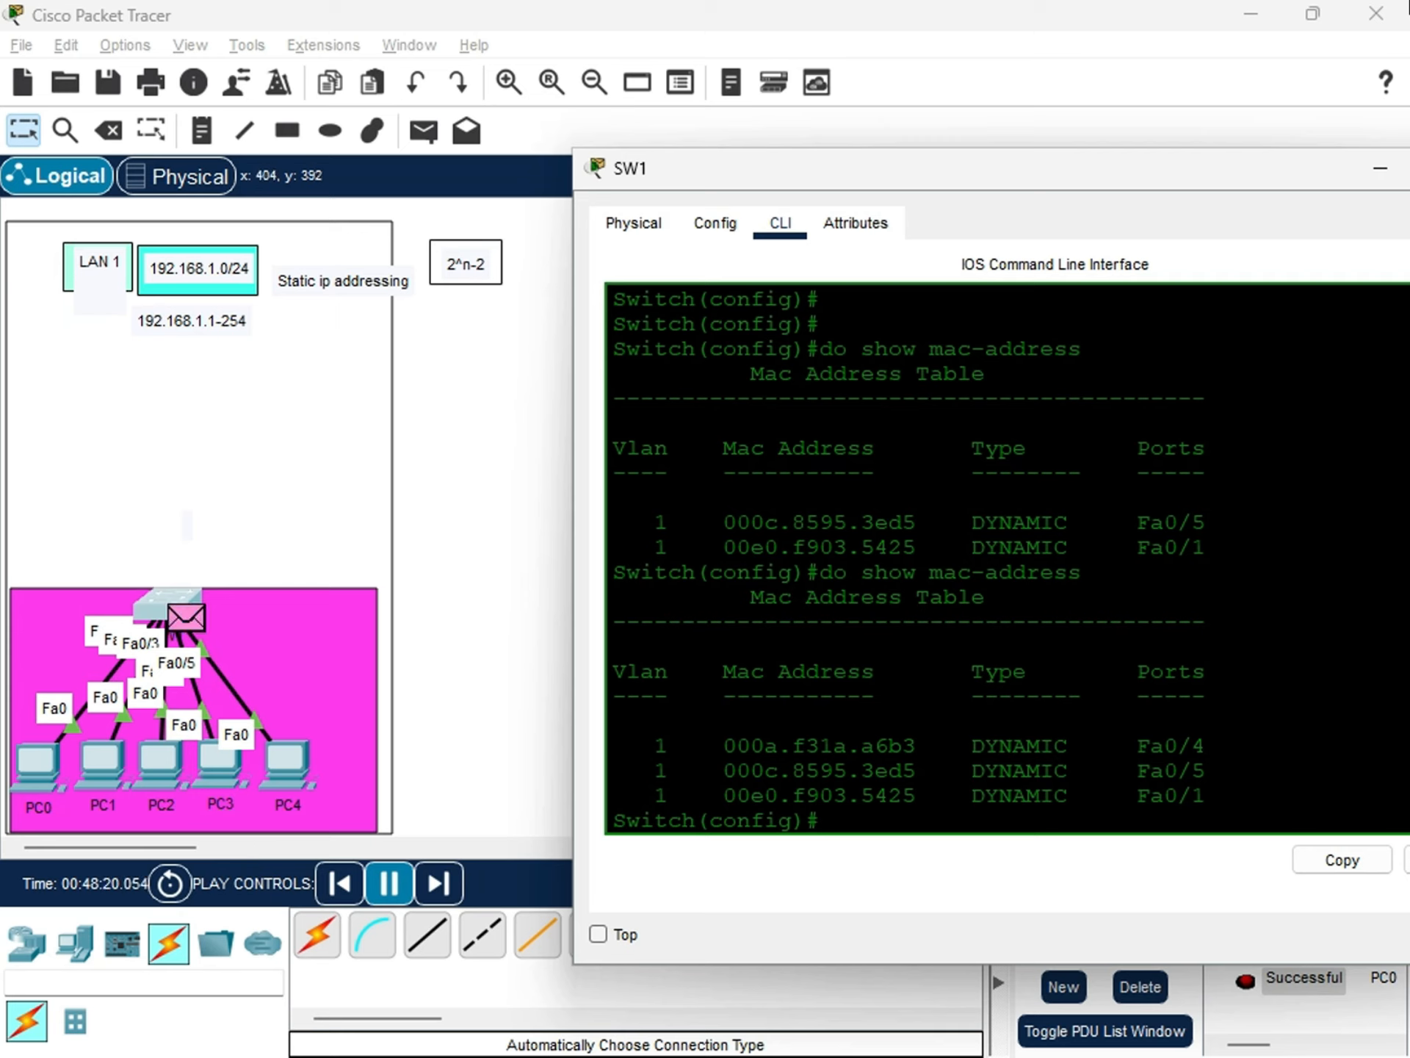
Examine the MAC address and port of the first entry in SW1's latest MAC address table.
{"action": "left_click_drag", "start_coordinate": [1205, 746], "coordinate": [710, 746]}
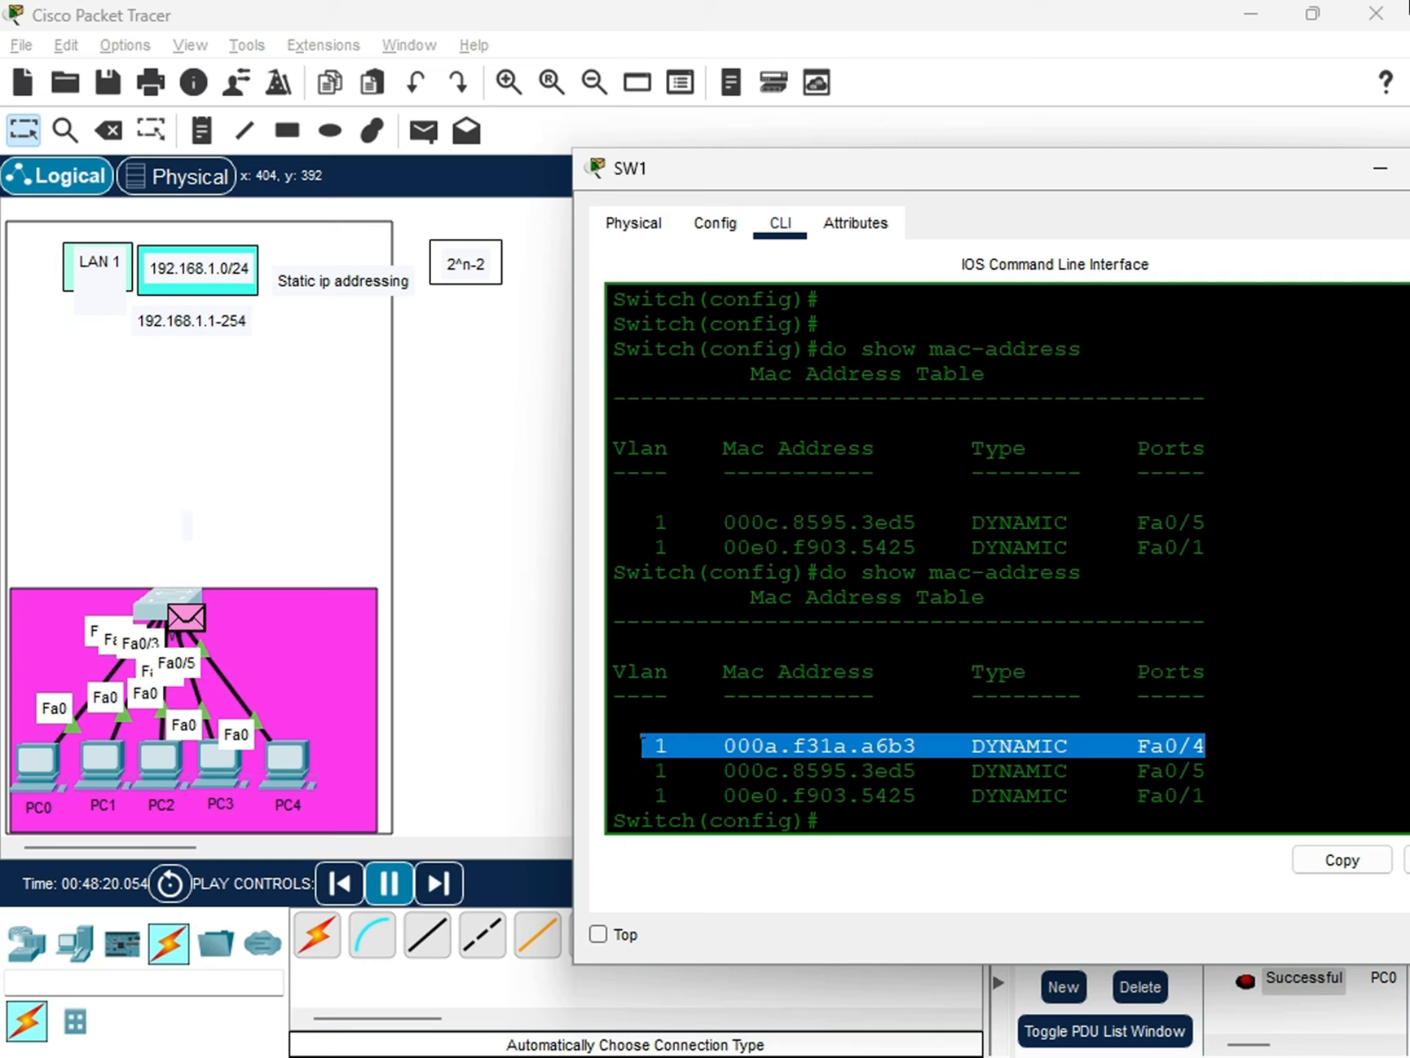
{"action": "left_click", "coordinate": [641, 697]}
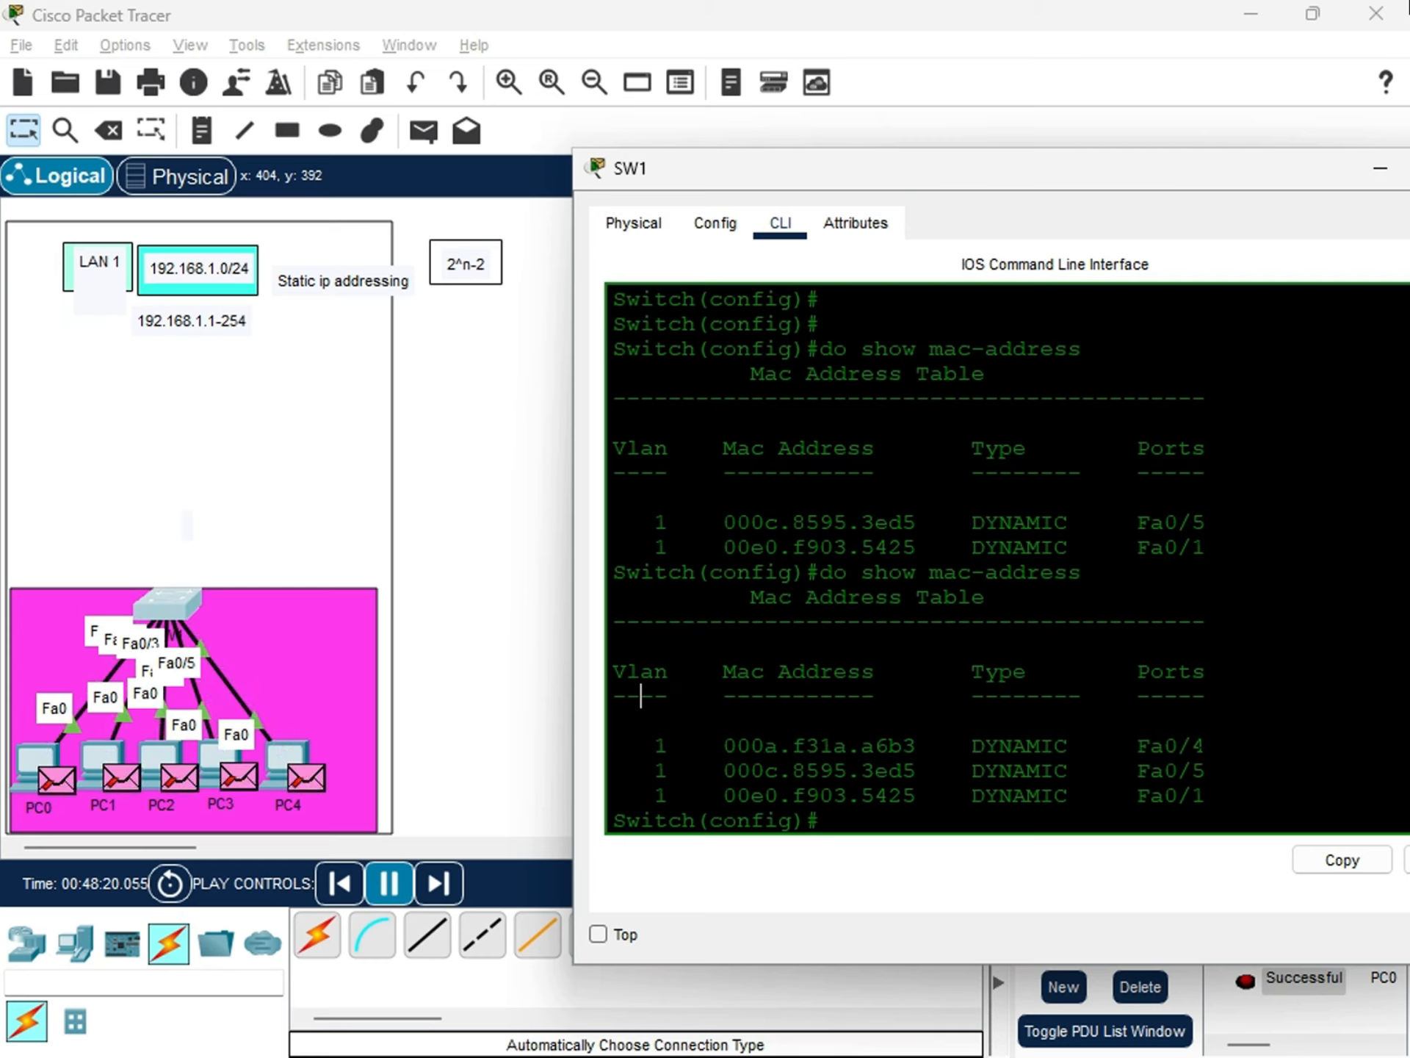
{"action": "left_click_drag", "start_coordinate": [1204, 745], "coordinate": [697, 746]}
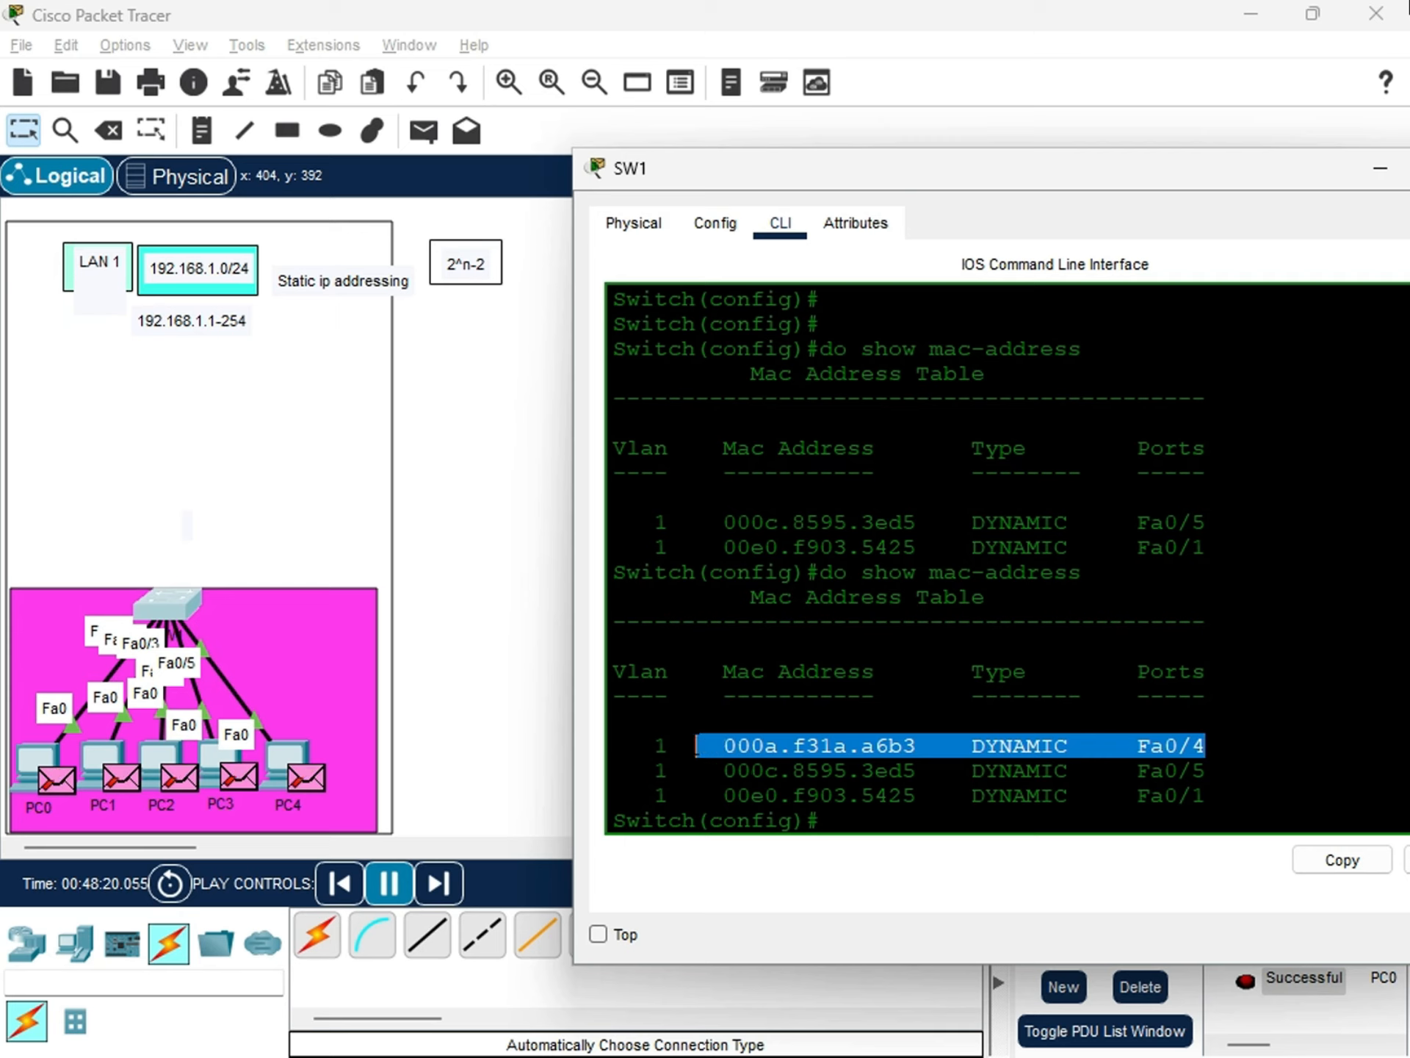
{"action": "left_click", "coordinate": [813, 745]}
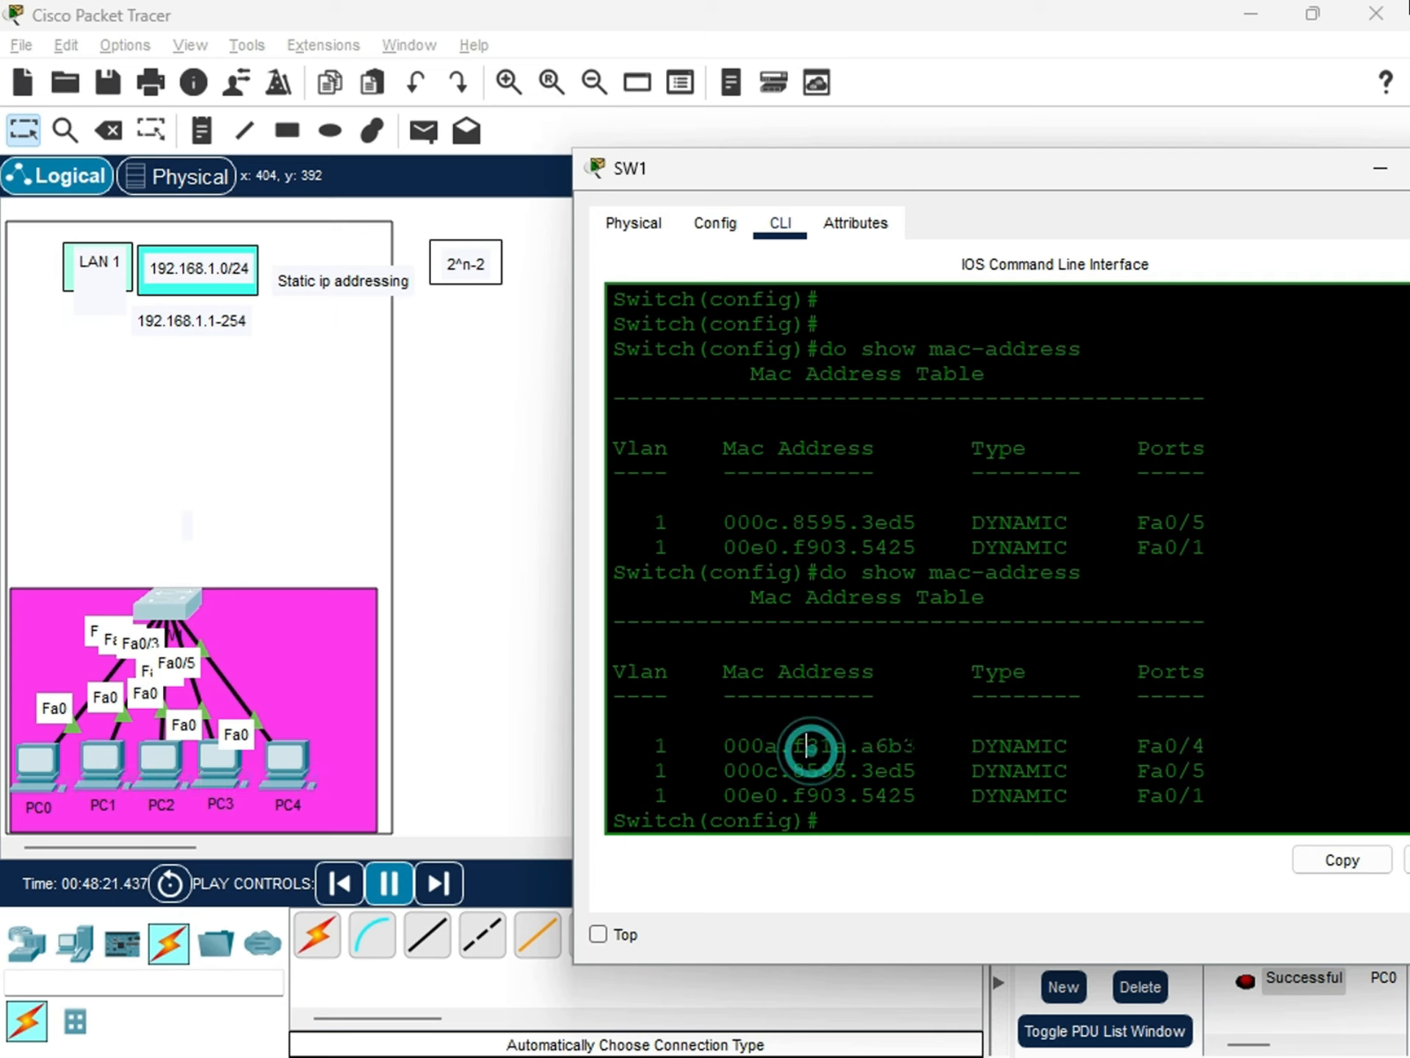
{"action": "left_click_drag", "start_coordinate": [916, 745], "coordinate": [738, 746]}
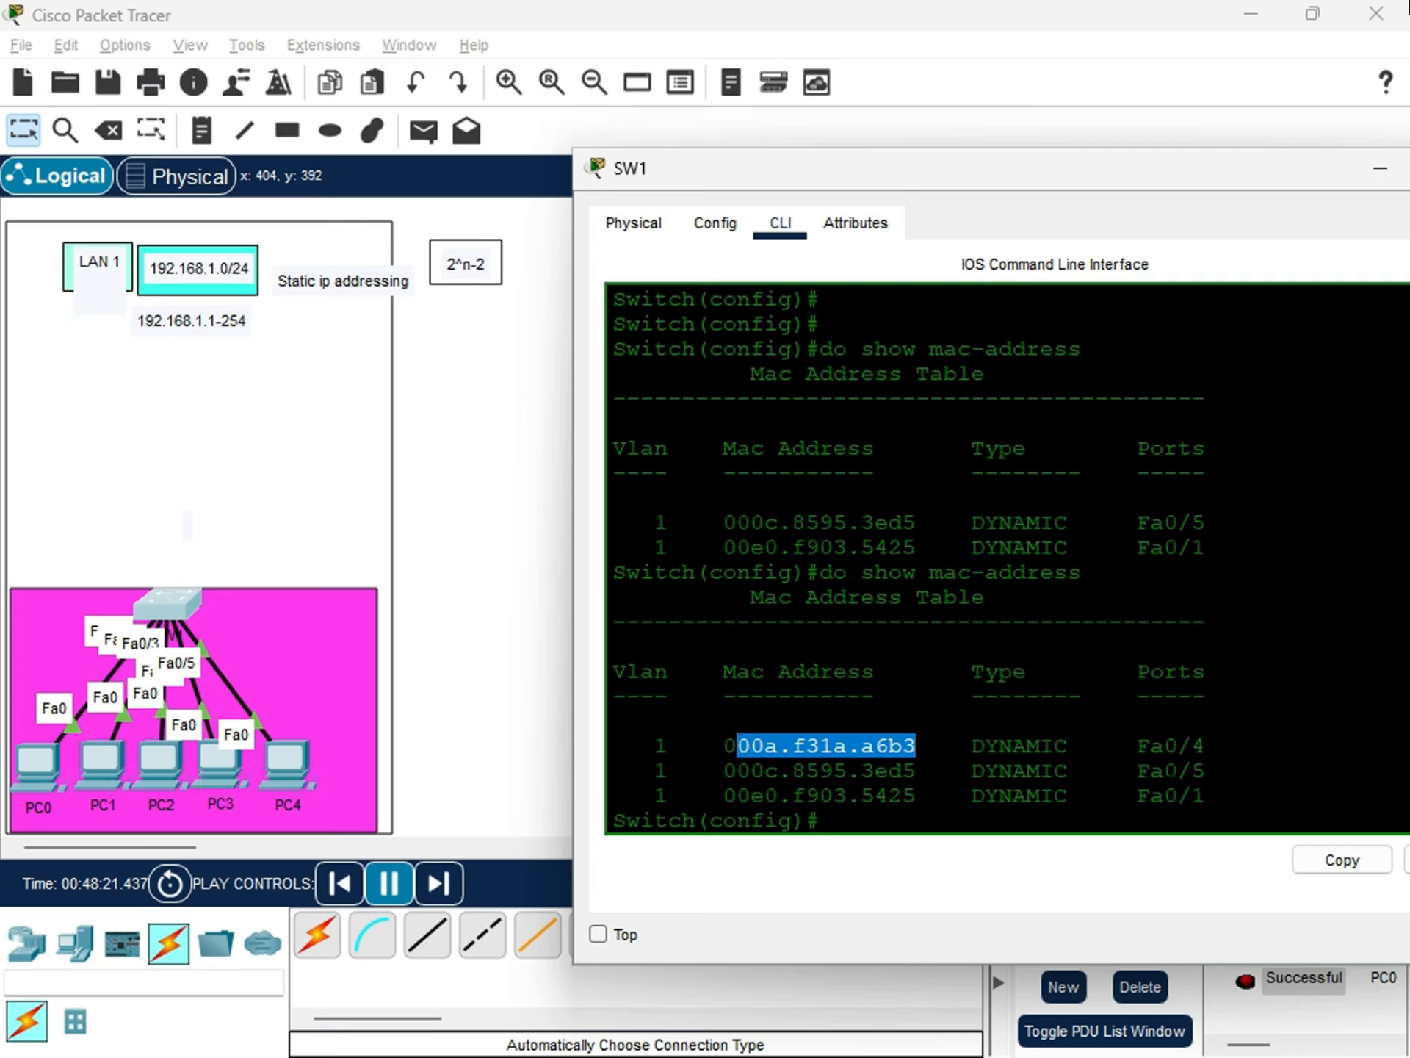
{"action": "left_click_drag", "start_coordinate": [1139, 746], "coordinate": [1193, 745]}
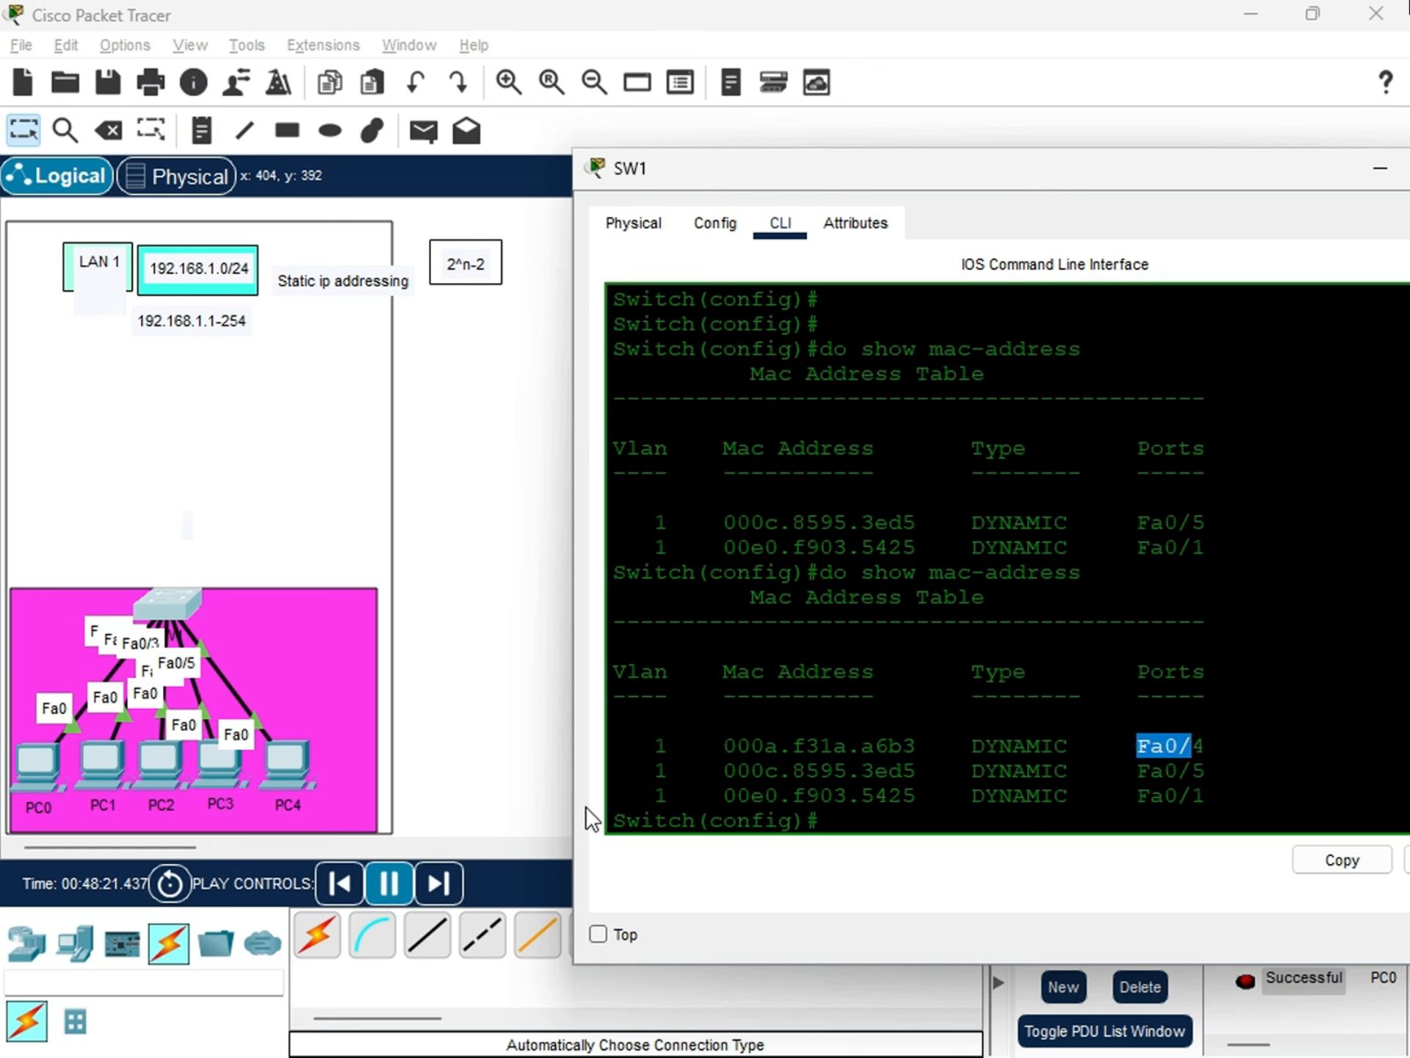
{"action": "mouse_move", "coordinate": [214, 761]}
{"action": "left_mouse_down"}
{"action": "mouse_move", "coordinate": [353, 545]}
{"action": "mouse_move", "coordinate": [332, 659]}
{"action": "mouse_move", "coordinate": [213, 830]}
{"action": "mouse_move", "coordinate": [235, 741]}
{"action": "mouse_move", "coordinate": [355, 603]}
{"action": "mouse_move", "coordinate": [338, 680]}
{"action": "mouse_move", "coordinate": [357, 614]}
{"action": "mouse_move", "coordinate": [150, 801]}
{"action": "mouse_move", "coordinate": [231, 782]}
{"action": "mouse_move", "coordinate": [226, 764]}
{"action": "left_mouse_up"}
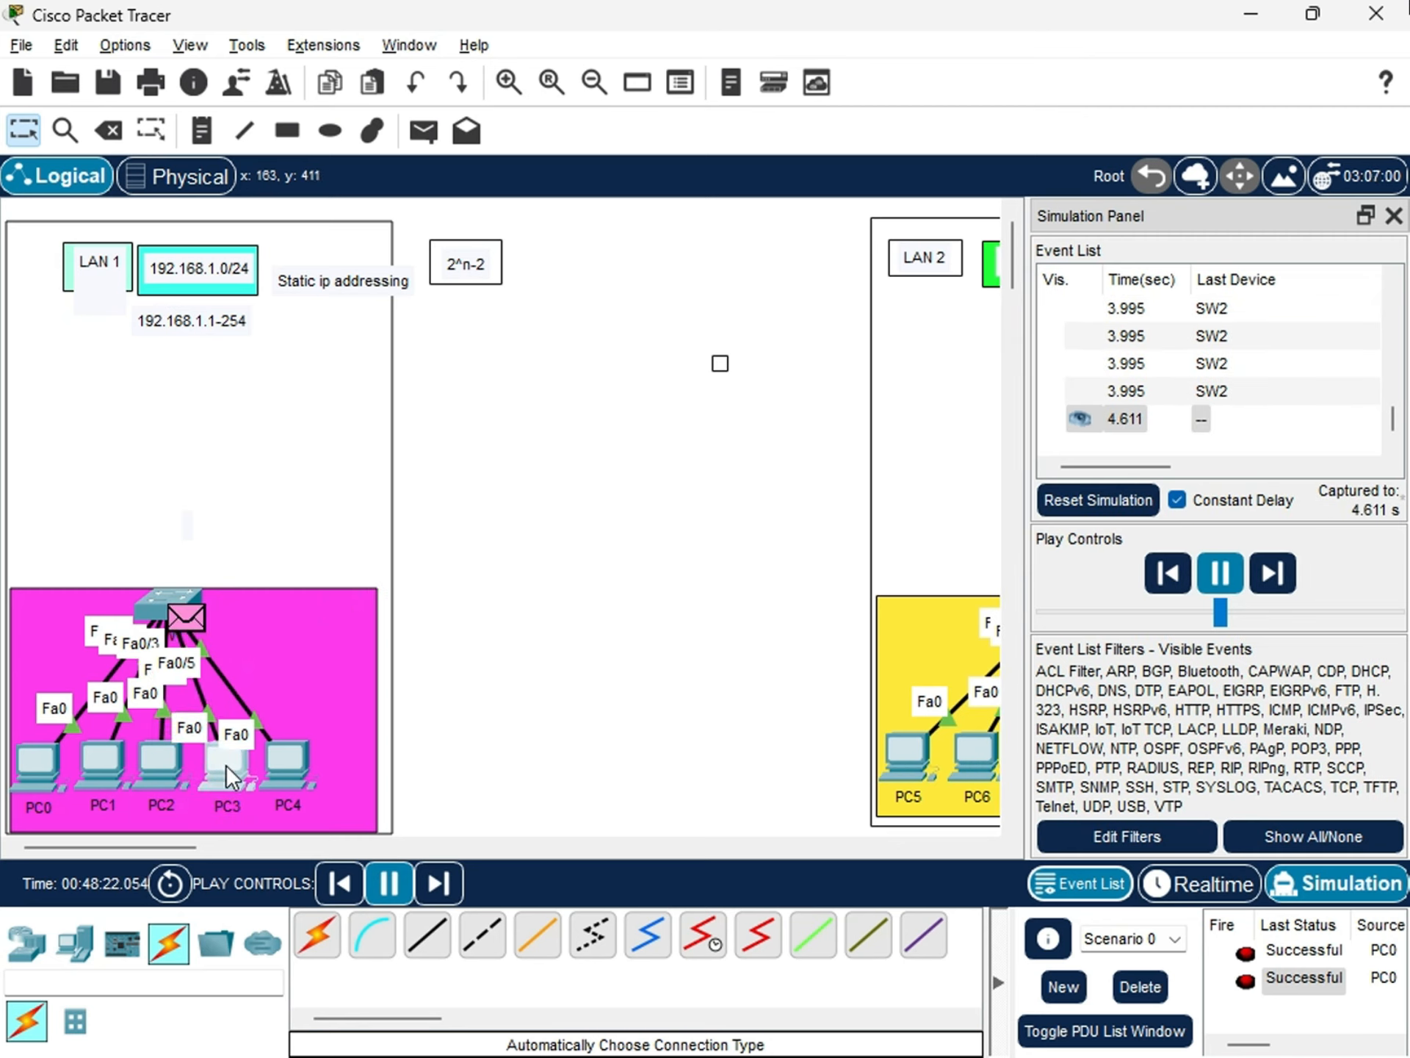
{"action": "left_click", "coordinate": [36, 753]}
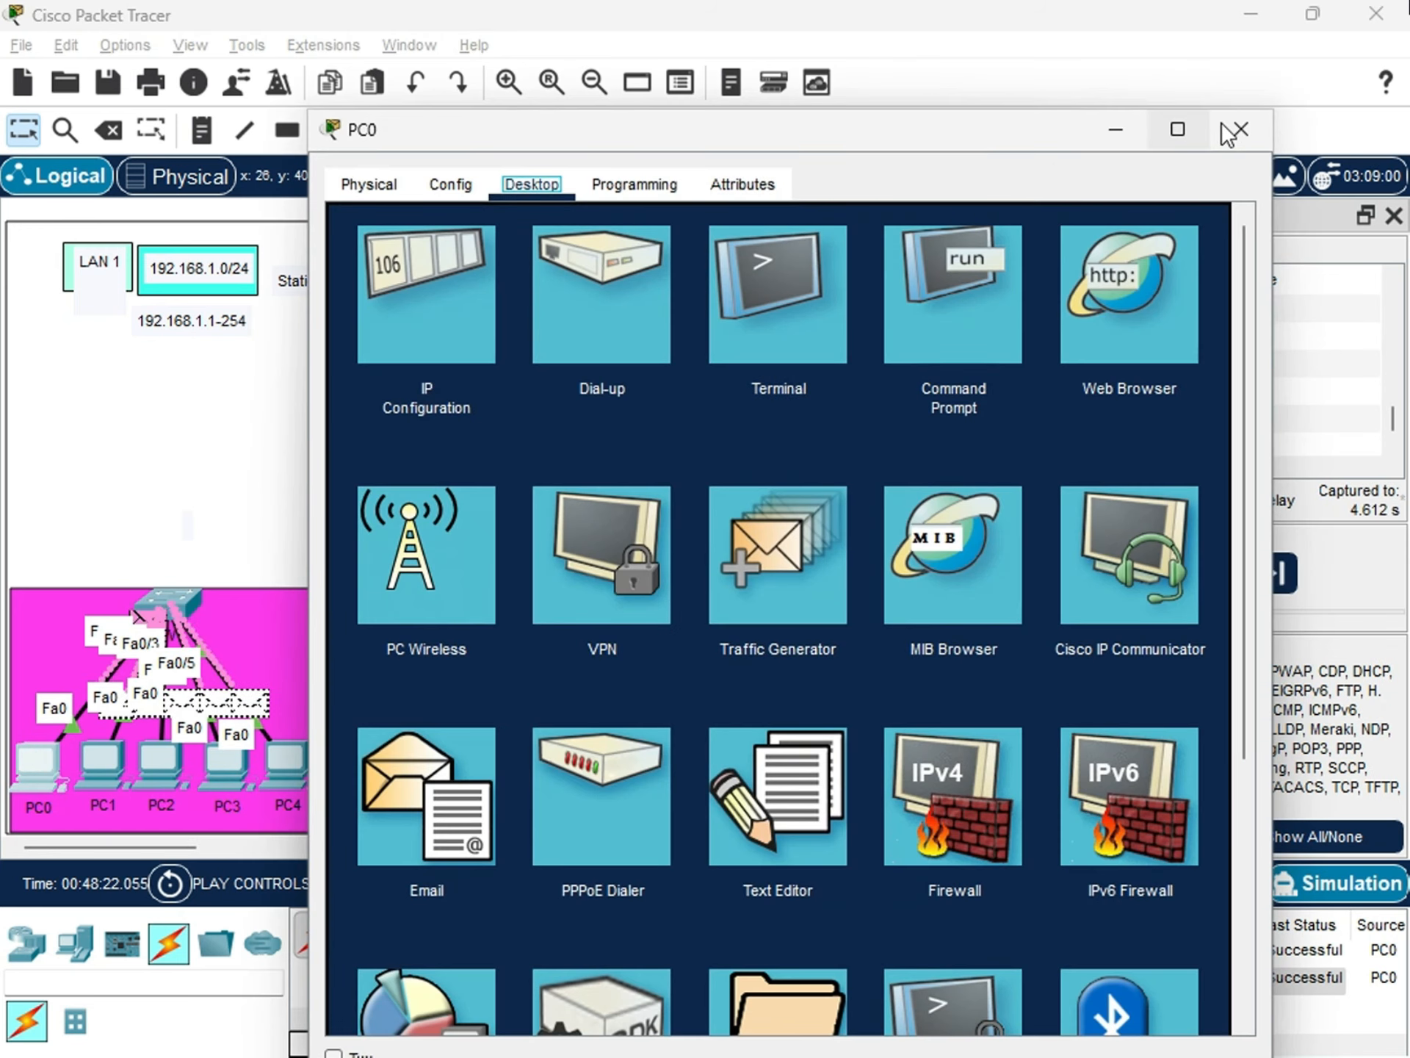
{"action": "left_click", "coordinate": [1232, 133]}
{"action": "left_click", "coordinate": [418, 133]}
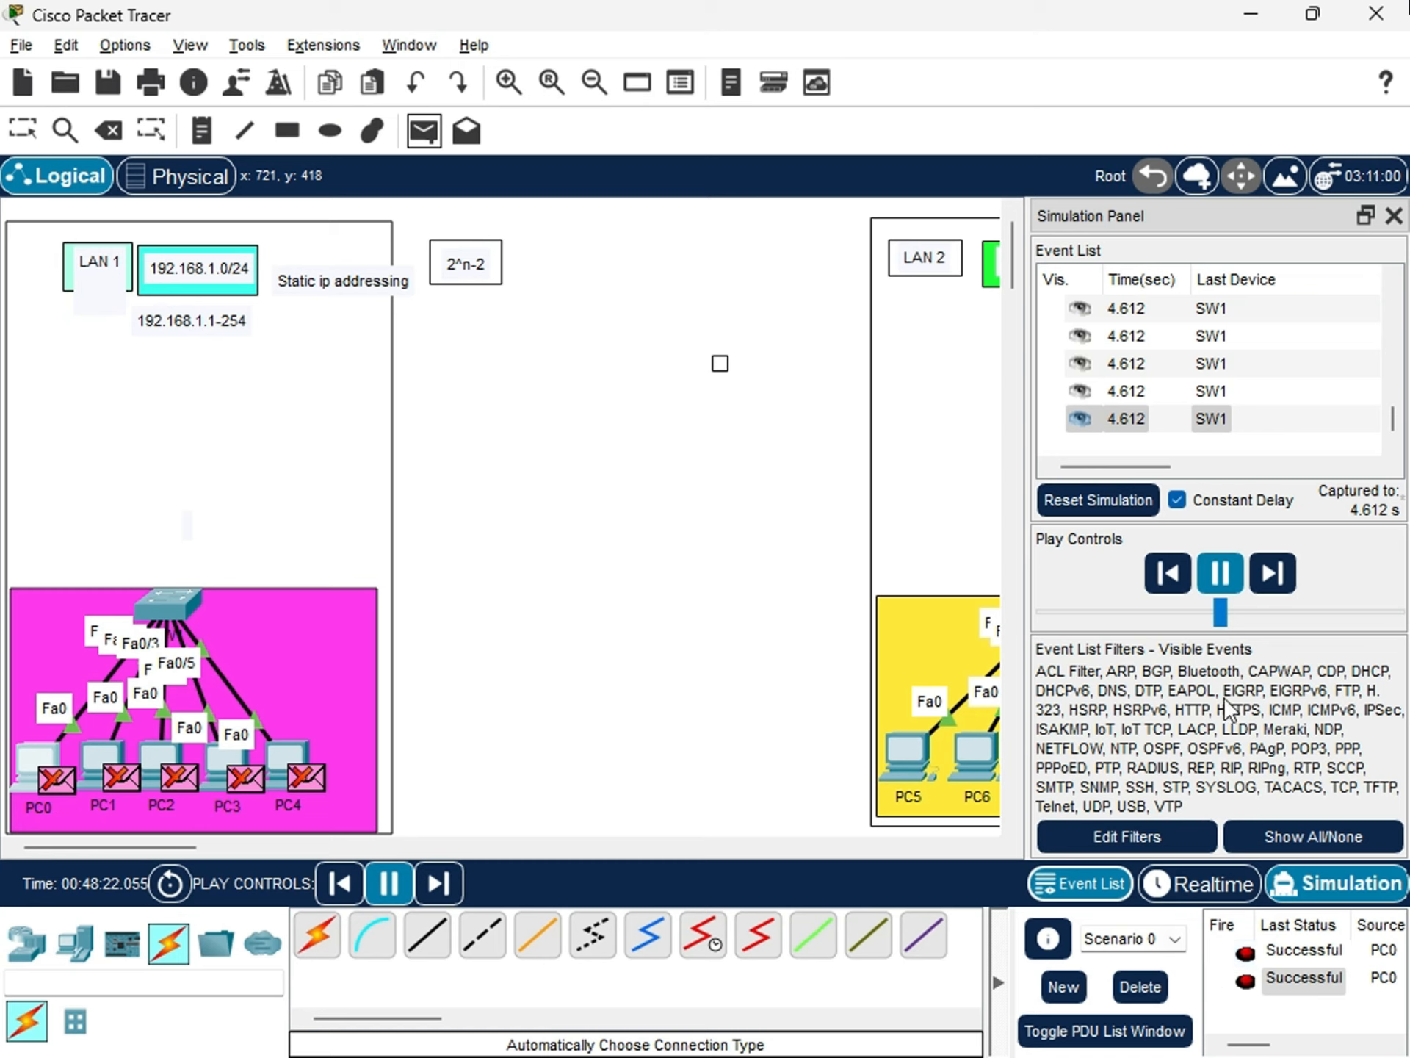
{"action": "left_click", "coordinate": [1220, 576]}
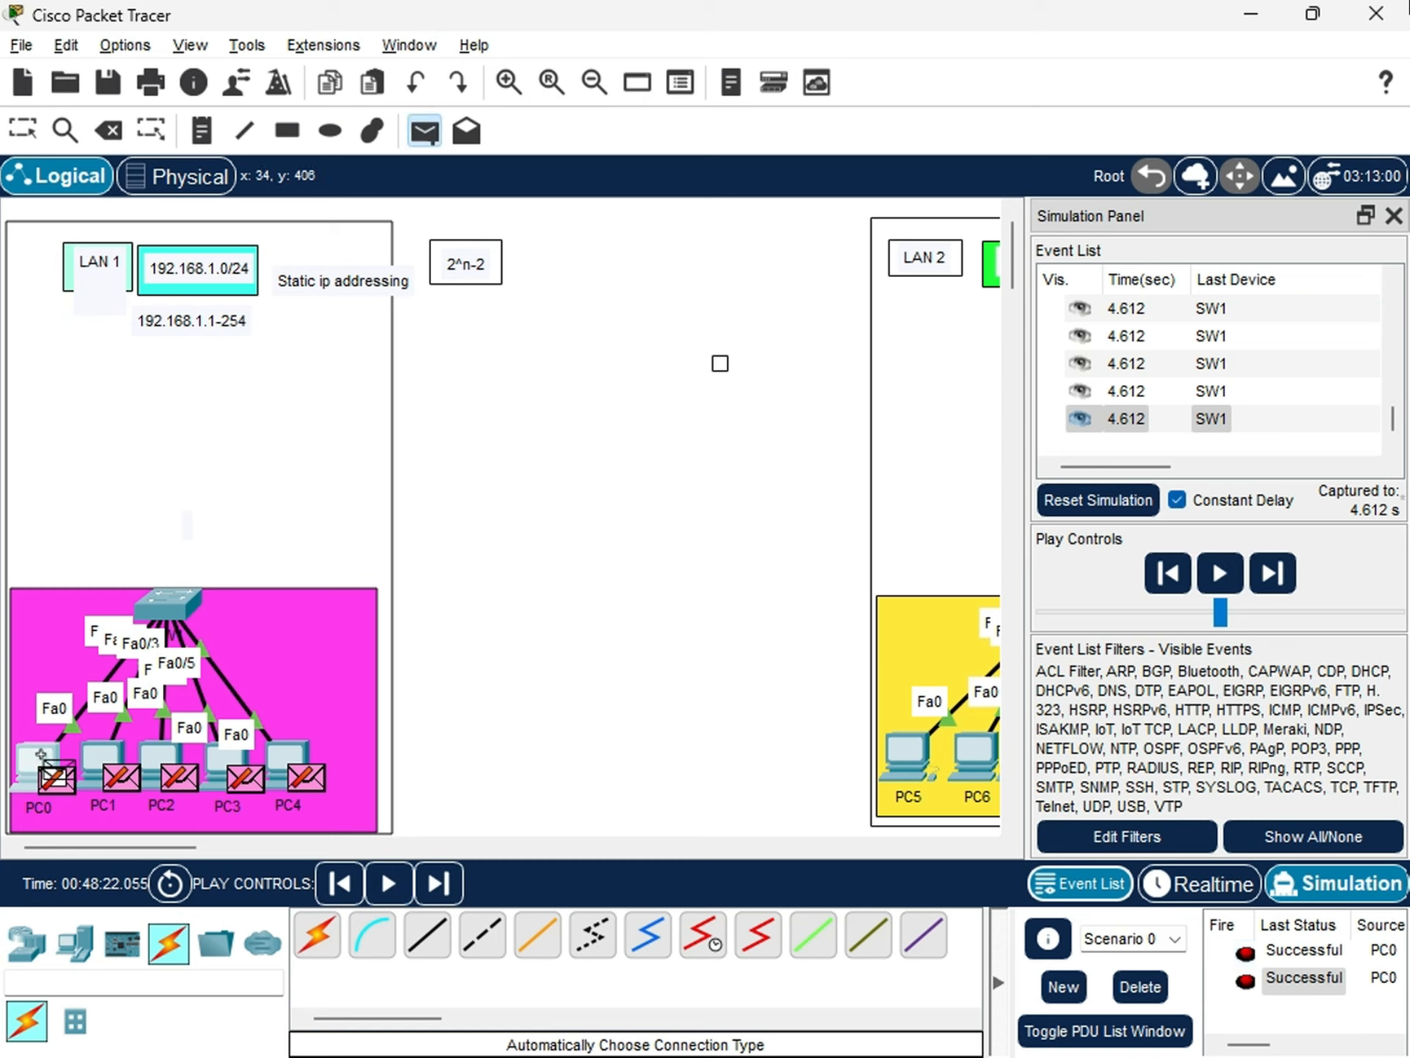
{"action": "left_click", "coordinate": [44, 756]}
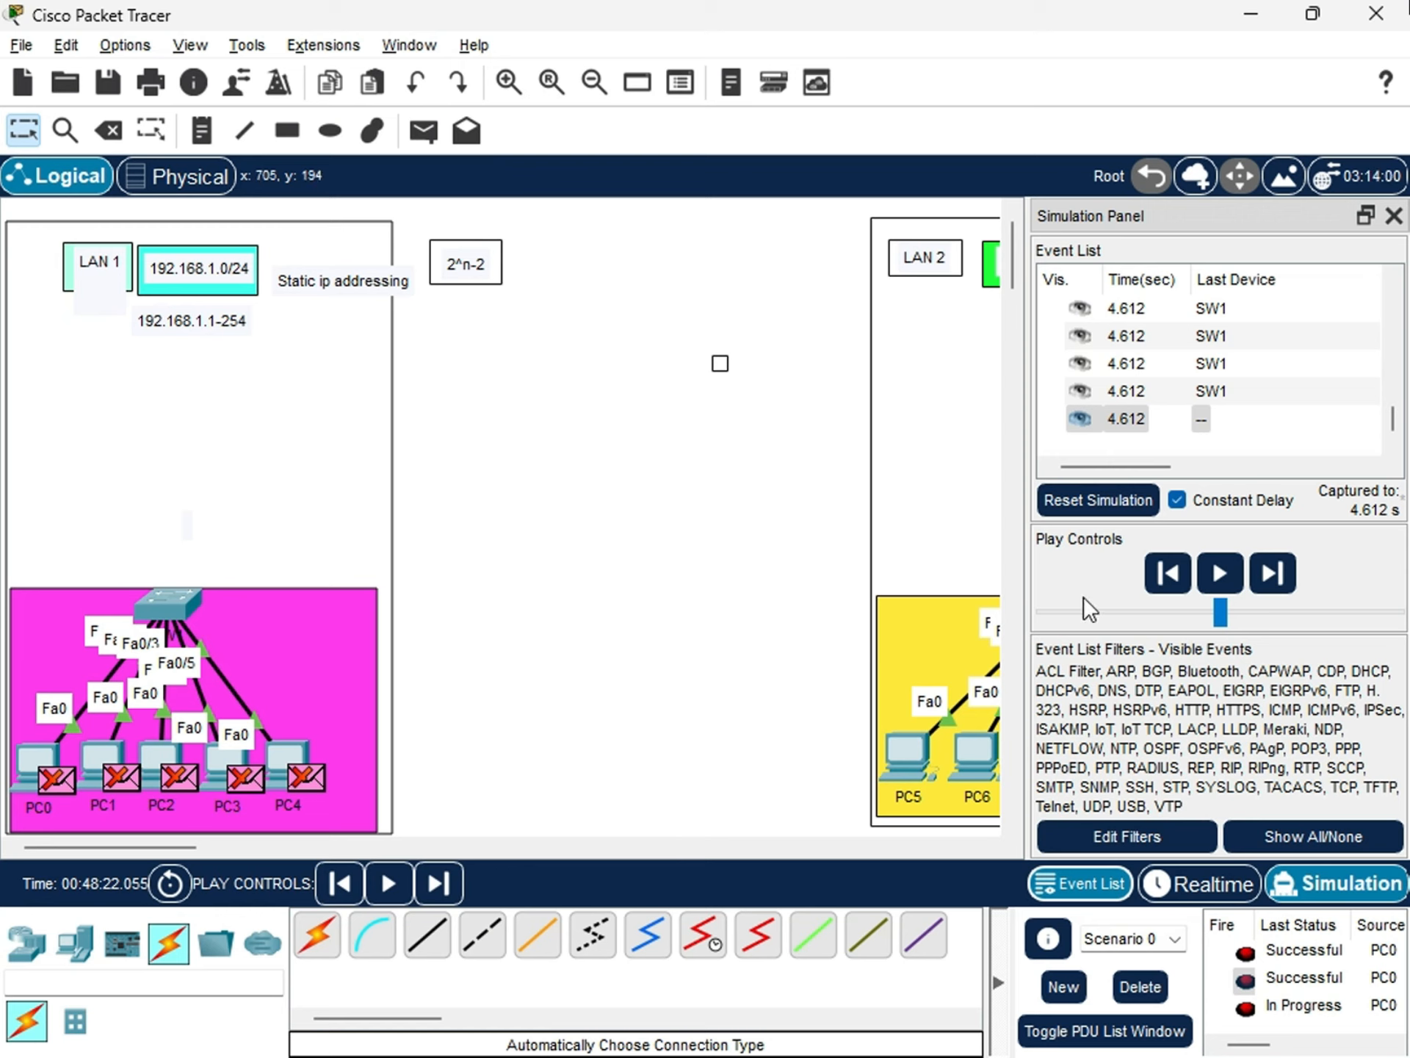
Clear the scenario's PDU list, then send a simple PDU from PC0 to PC3 and play the simulation.
{"action": "left_click", "coordinate": [1142, 988]}
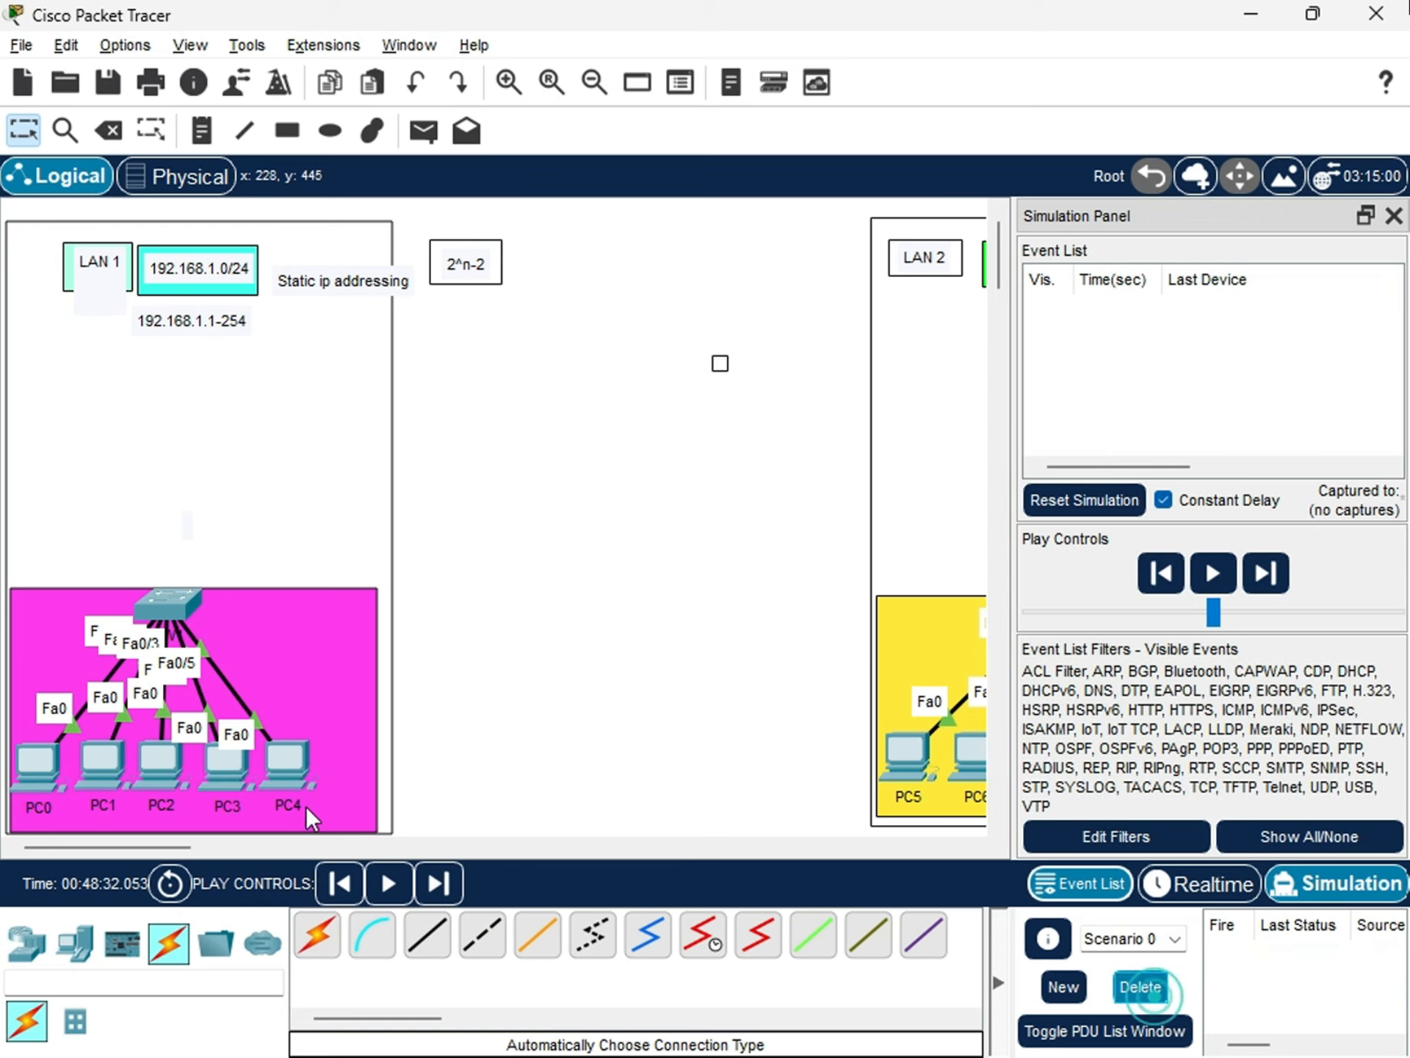
{"action": "left_click", "coordinate": [424, 131]}
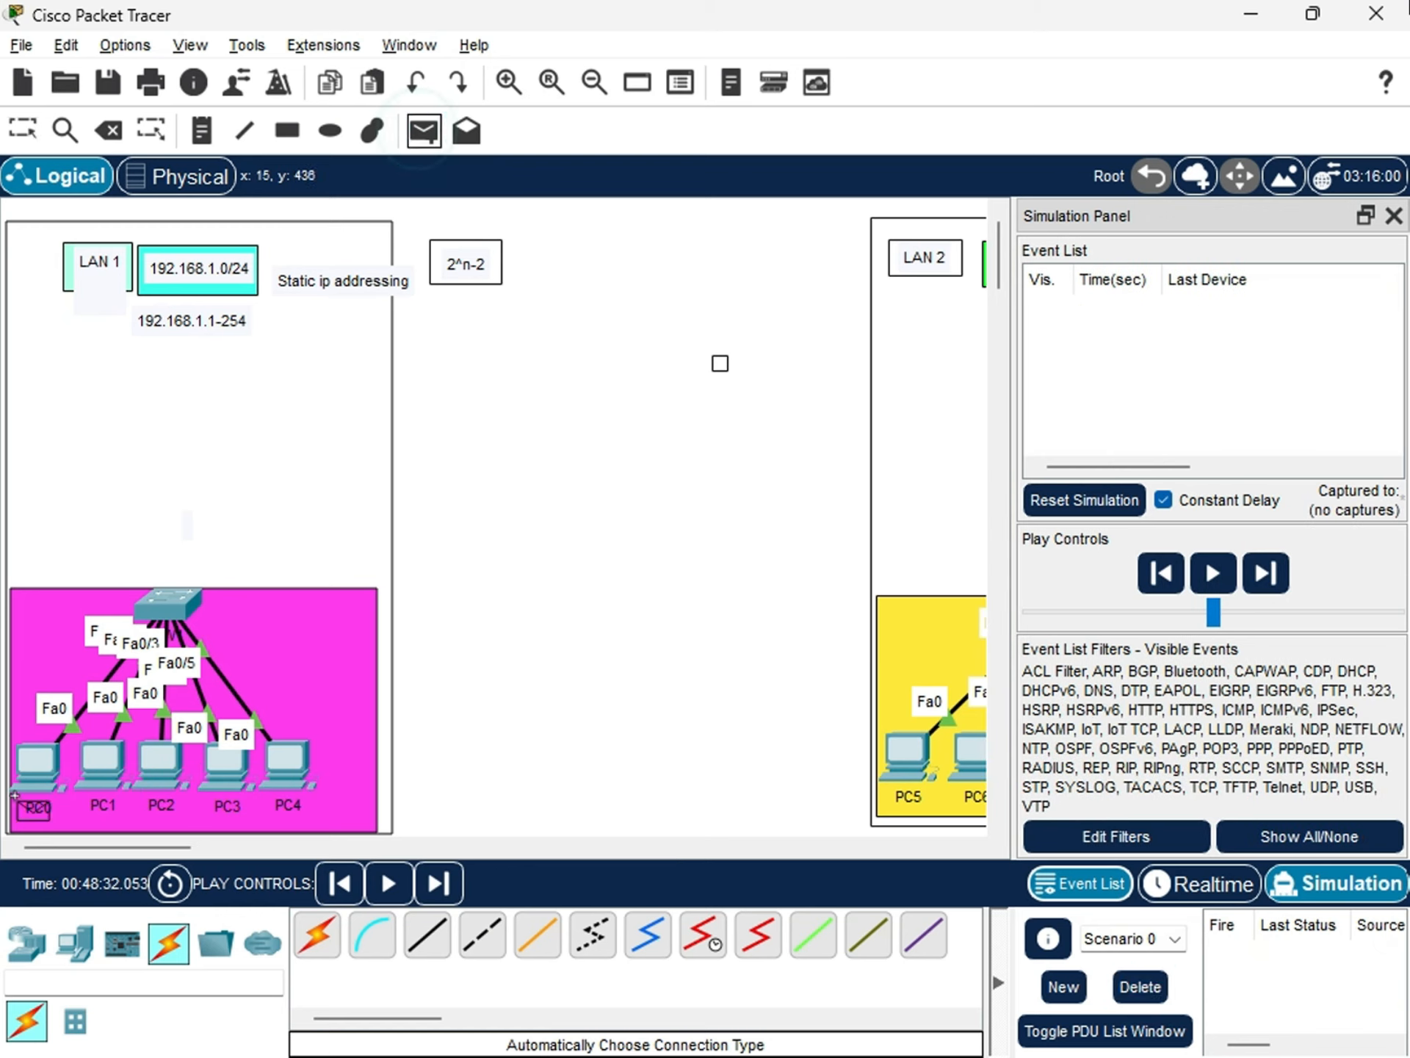
{"action": "left_click", "coordinate": [33, 764]}
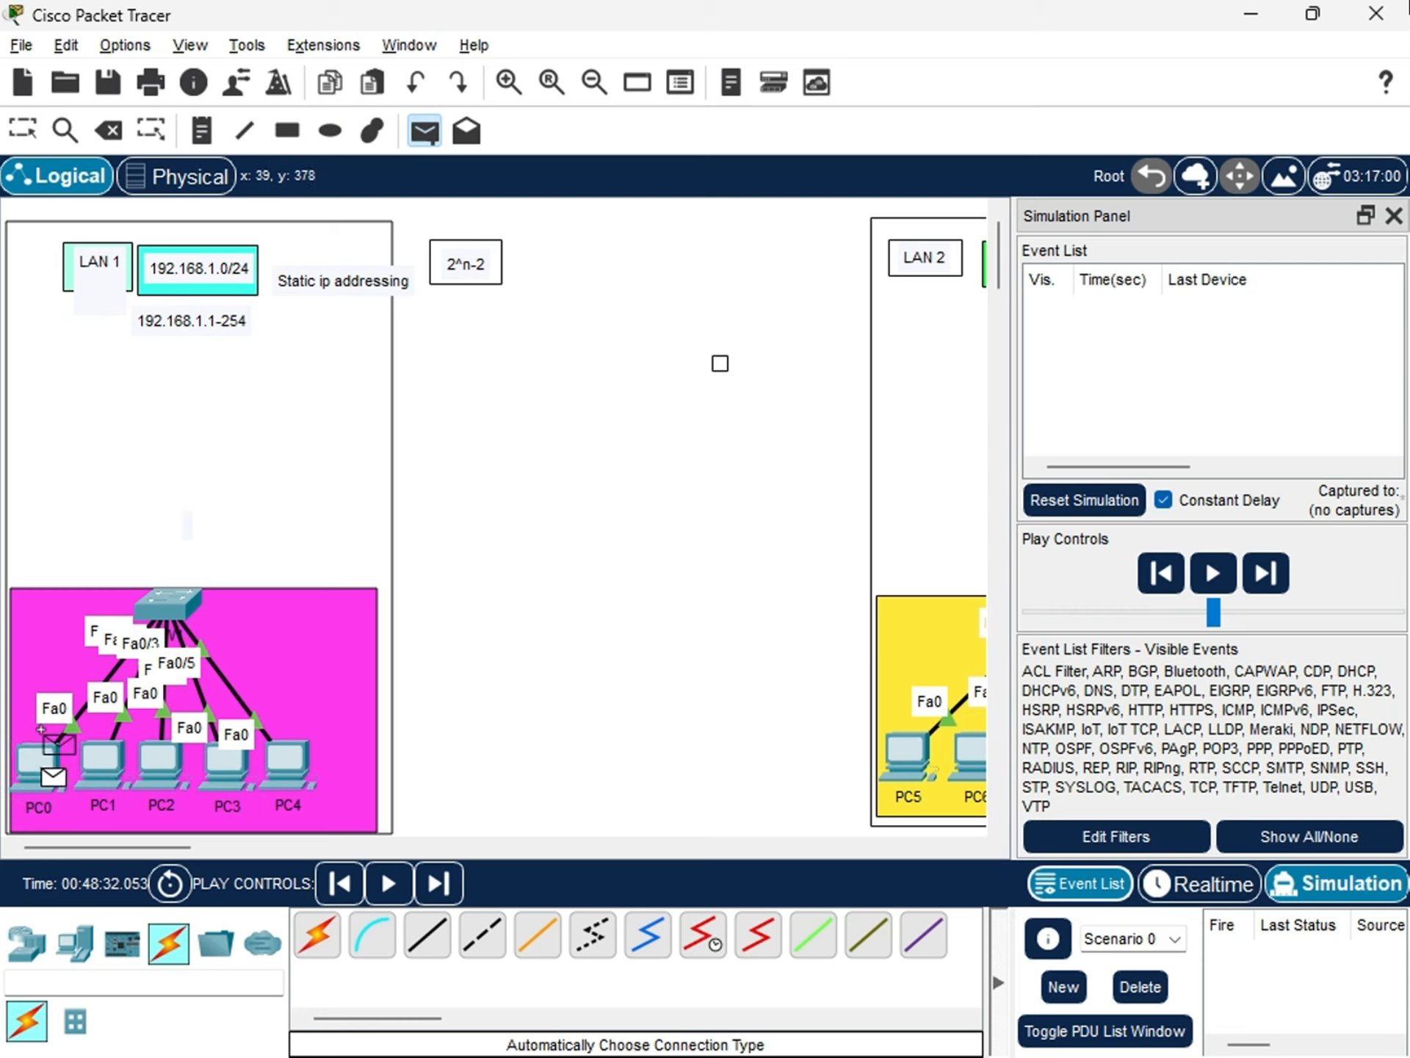
{"action": "left_click", "coordinate": [226, 765]}
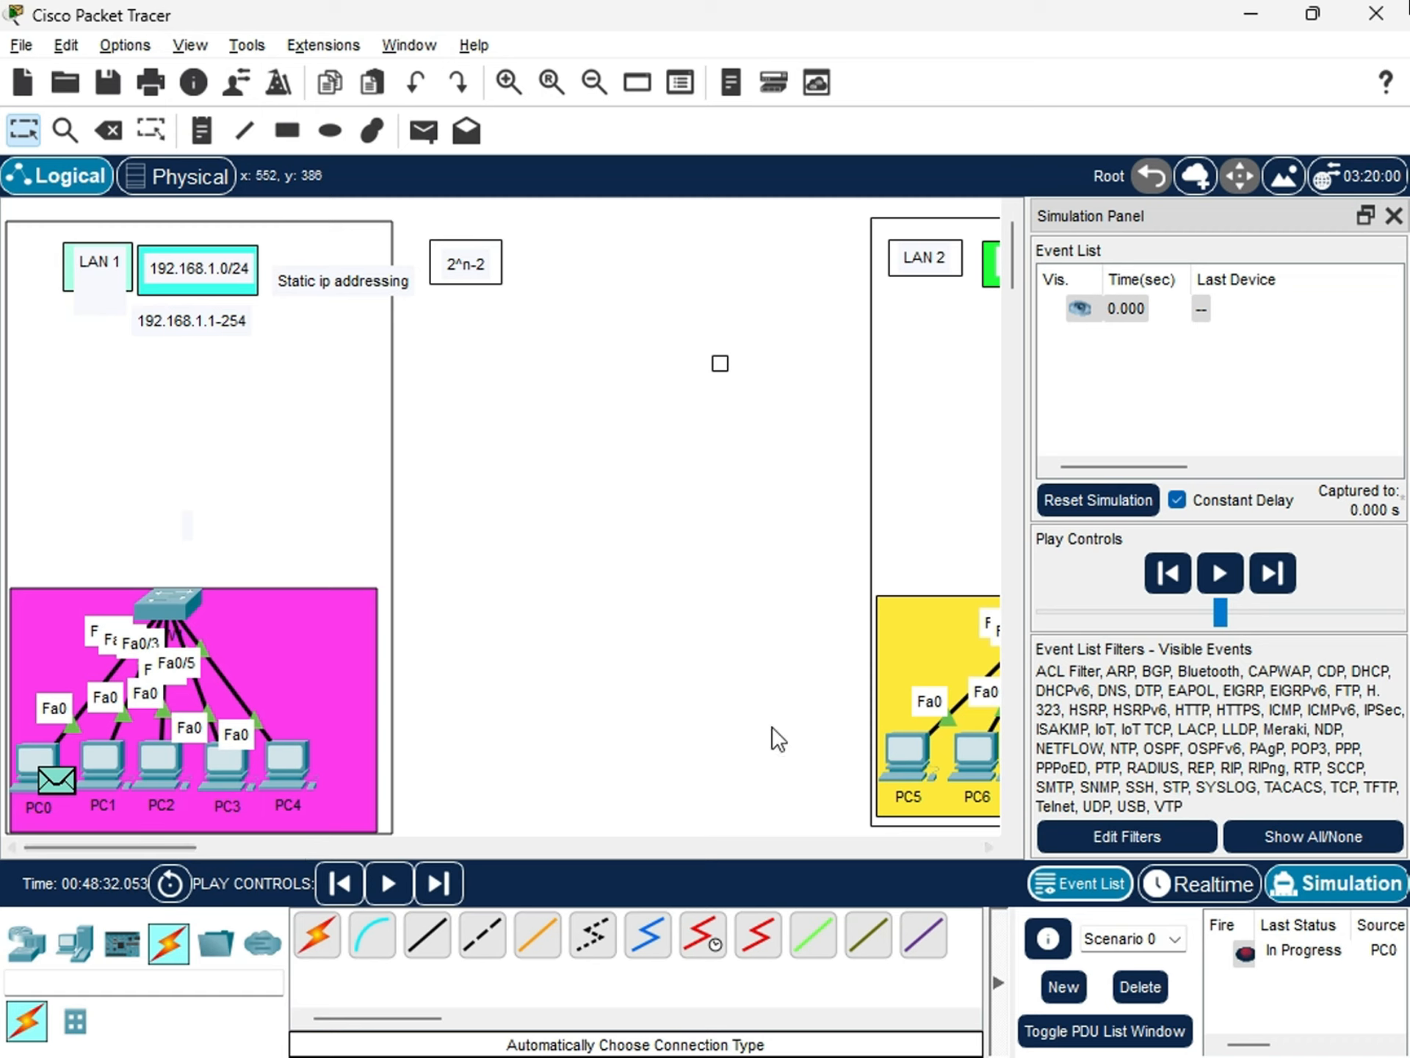
{"action": "left_click", "coordinate": [1225, 580]}
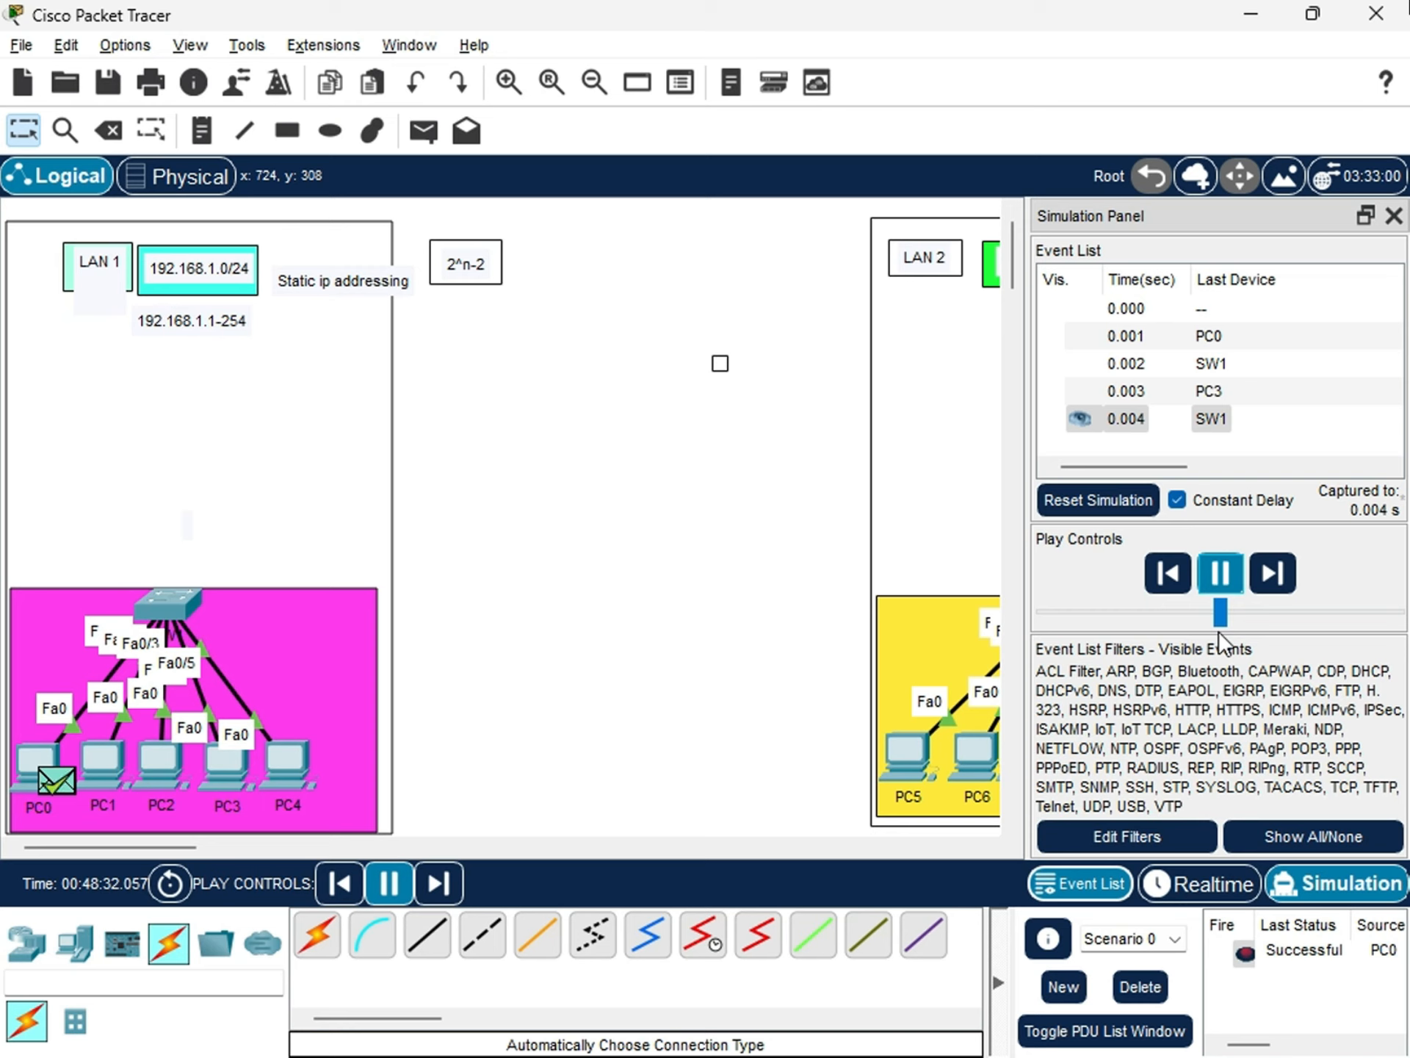
Send a simple PDU from PC0 to PC4 in the running simulation and check its last status.
{"action": "left_click", "coordinate": [412, 130]}
{"action": "left_click", "coordinate": [29, 762]}
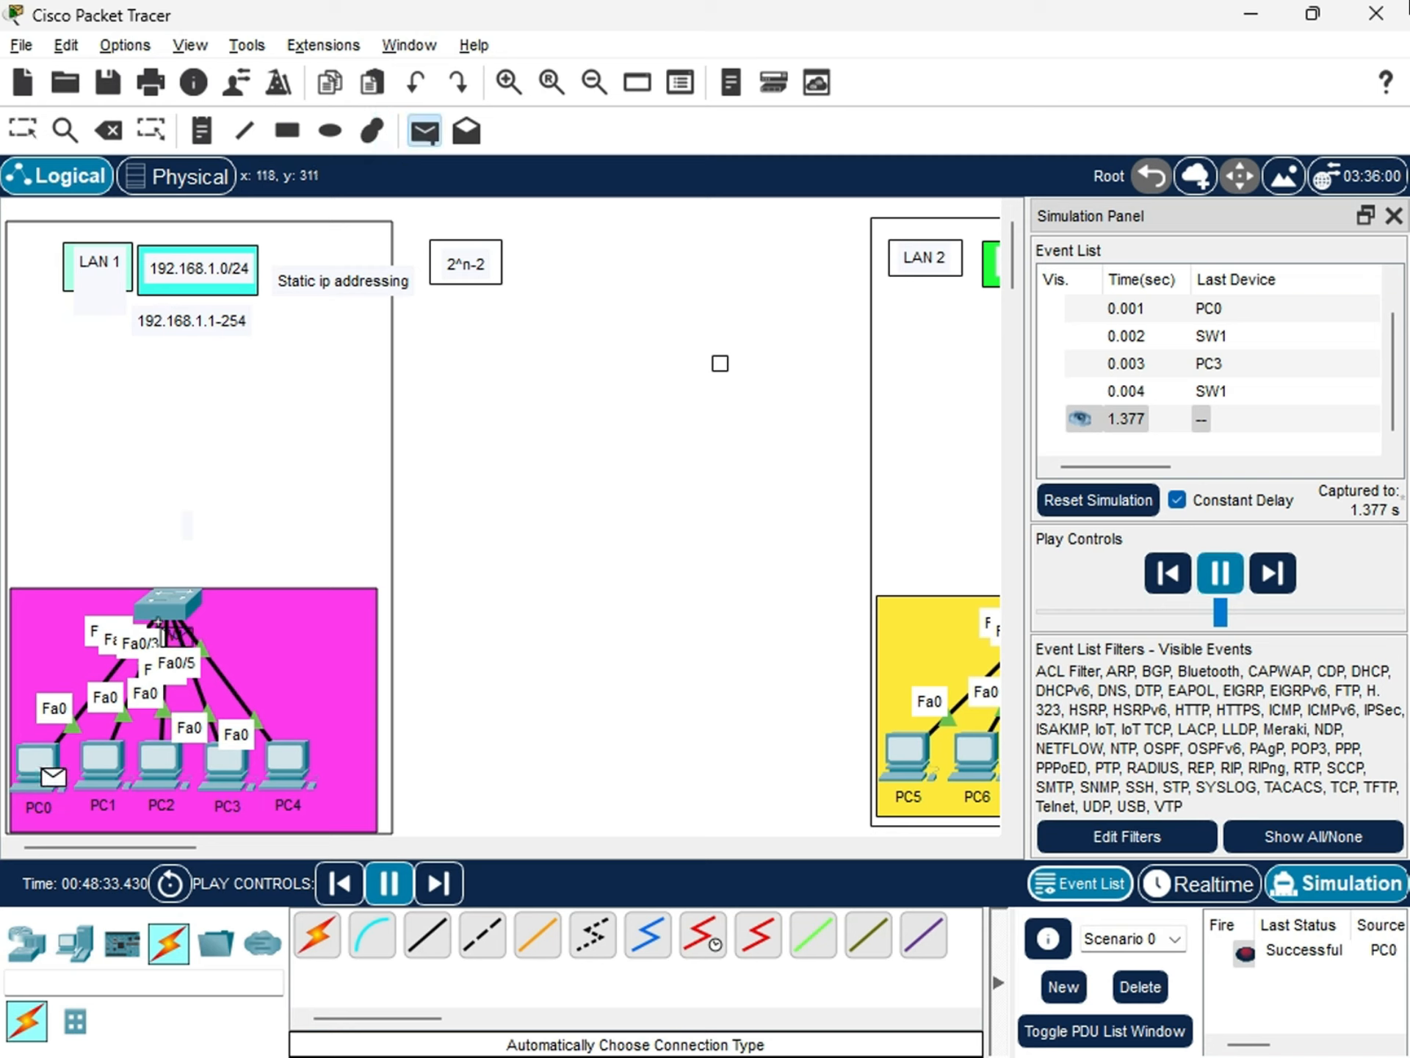
{"action": "left_click", "coordinate": [288, 765]}
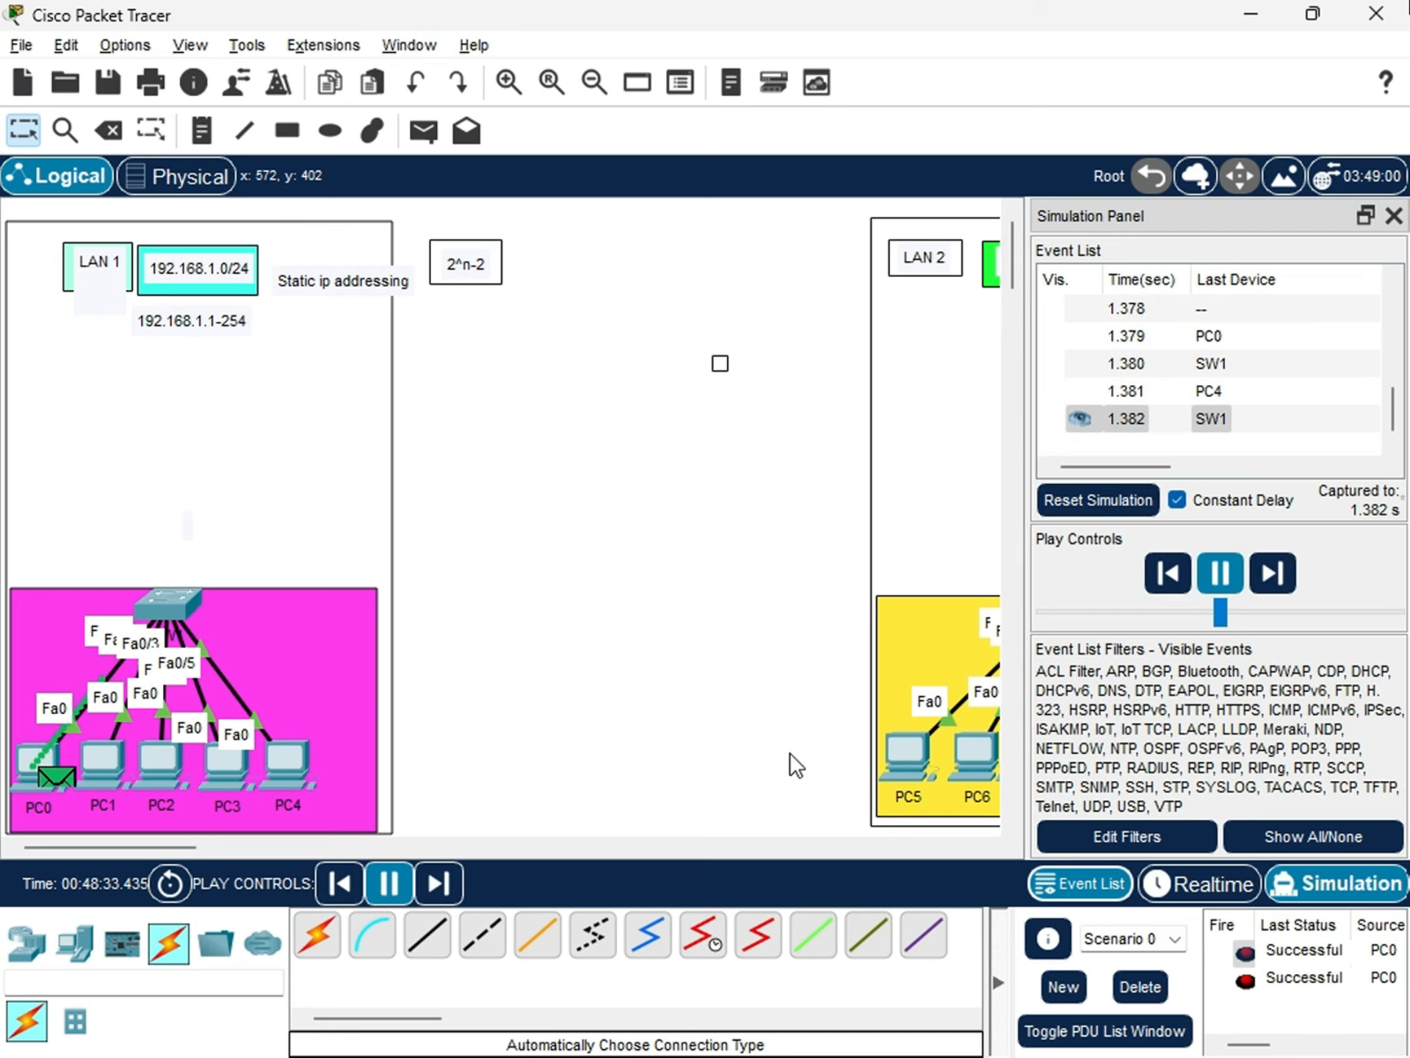
{"action": "left_click", "coordinate": [1269, 994]}
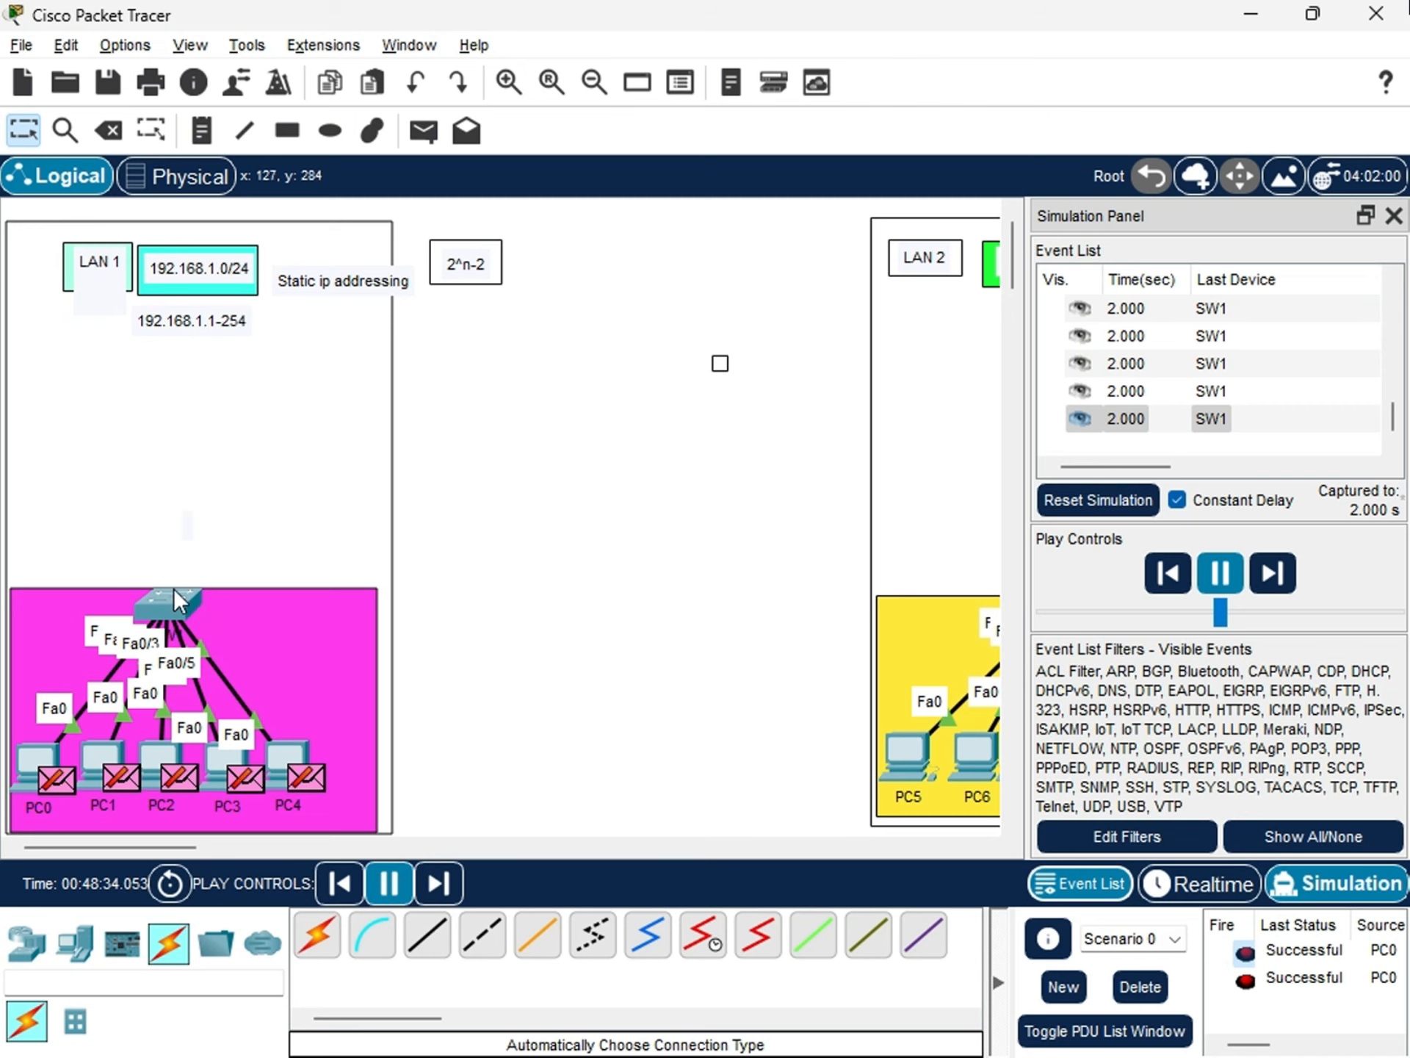
{"action": "mouse_move", "coordinate": [157, 601]}
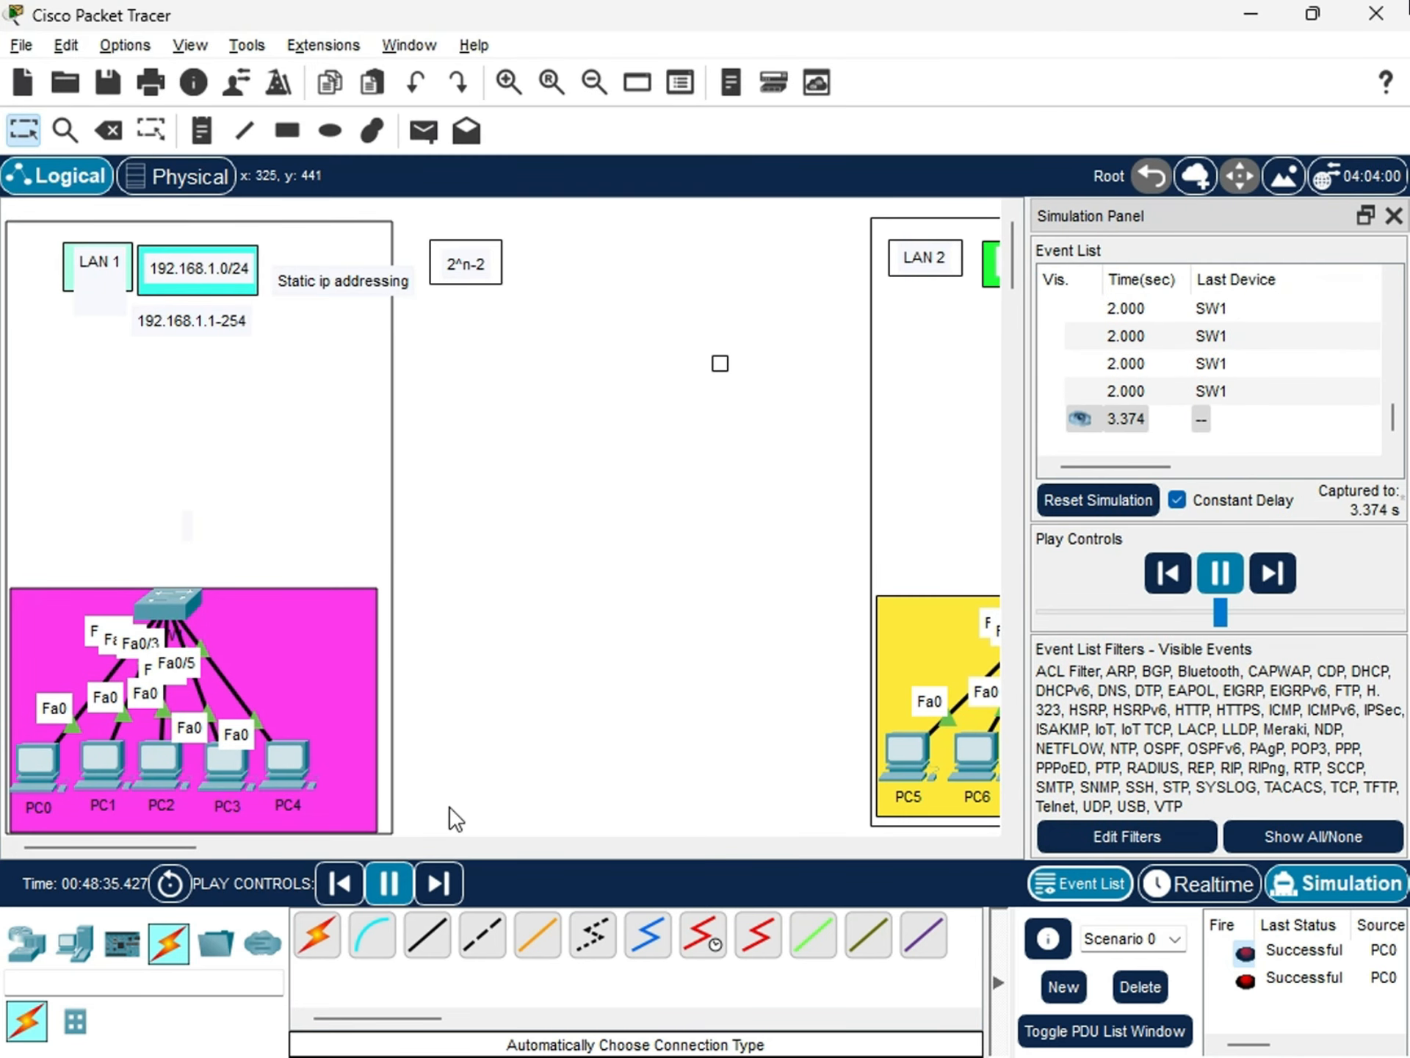
Clear the PDU list again, send a simple PDU from PC0 to PC1, and play the simulation to check its last status.
{"action": "left_click", "coordinate": [1140, 987]}
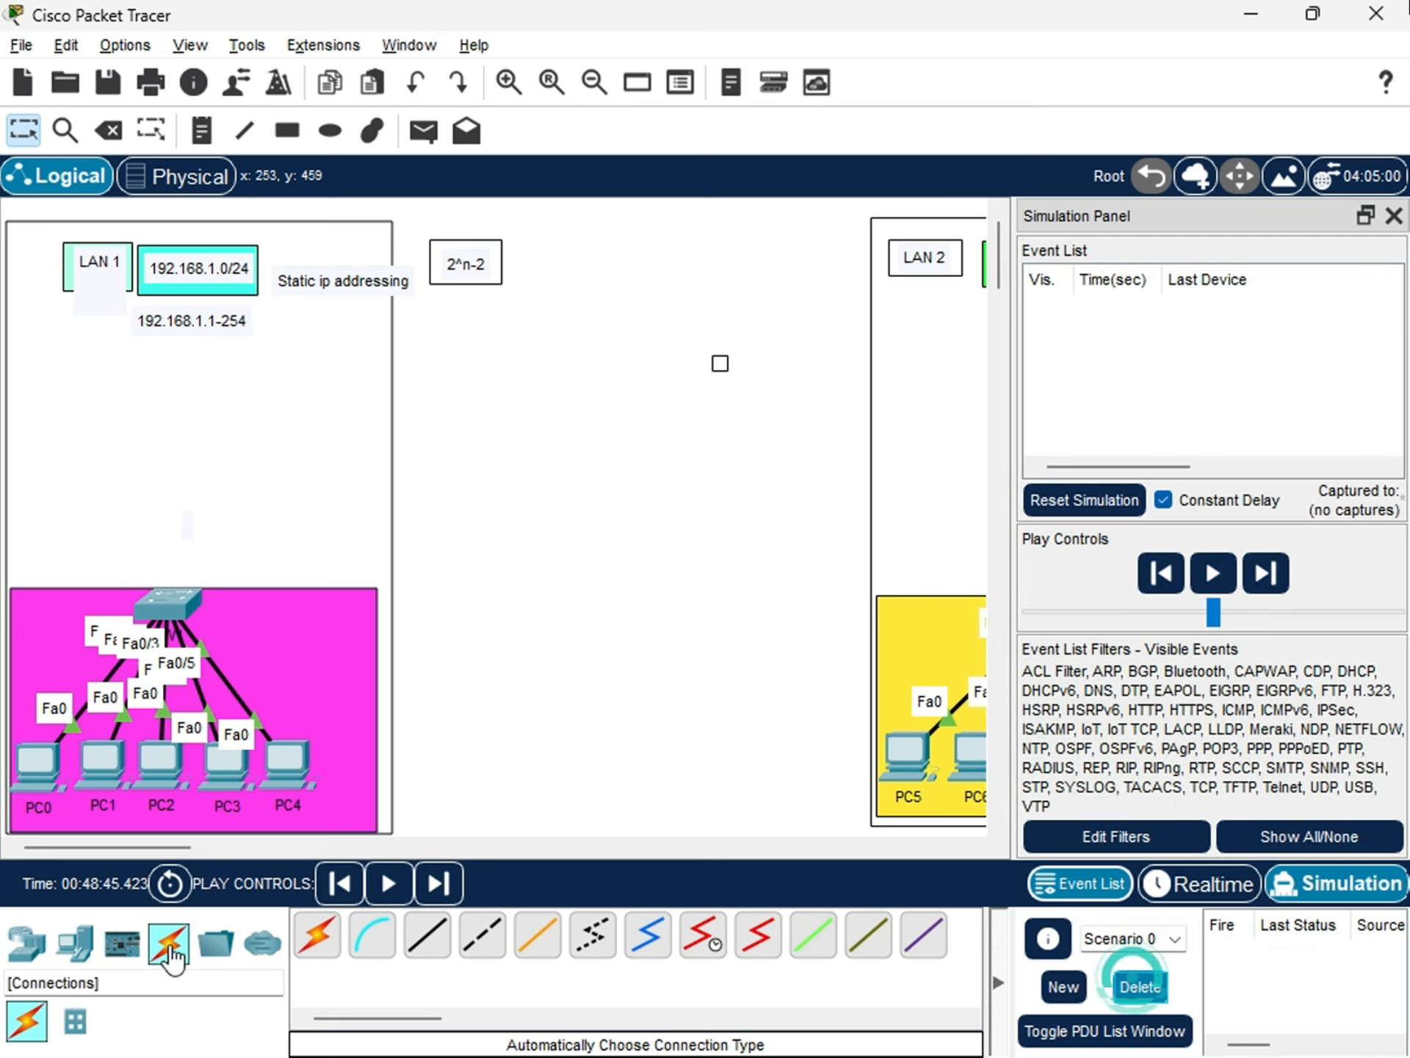
{"action": "left_click", "coordinate": [424, 130]}
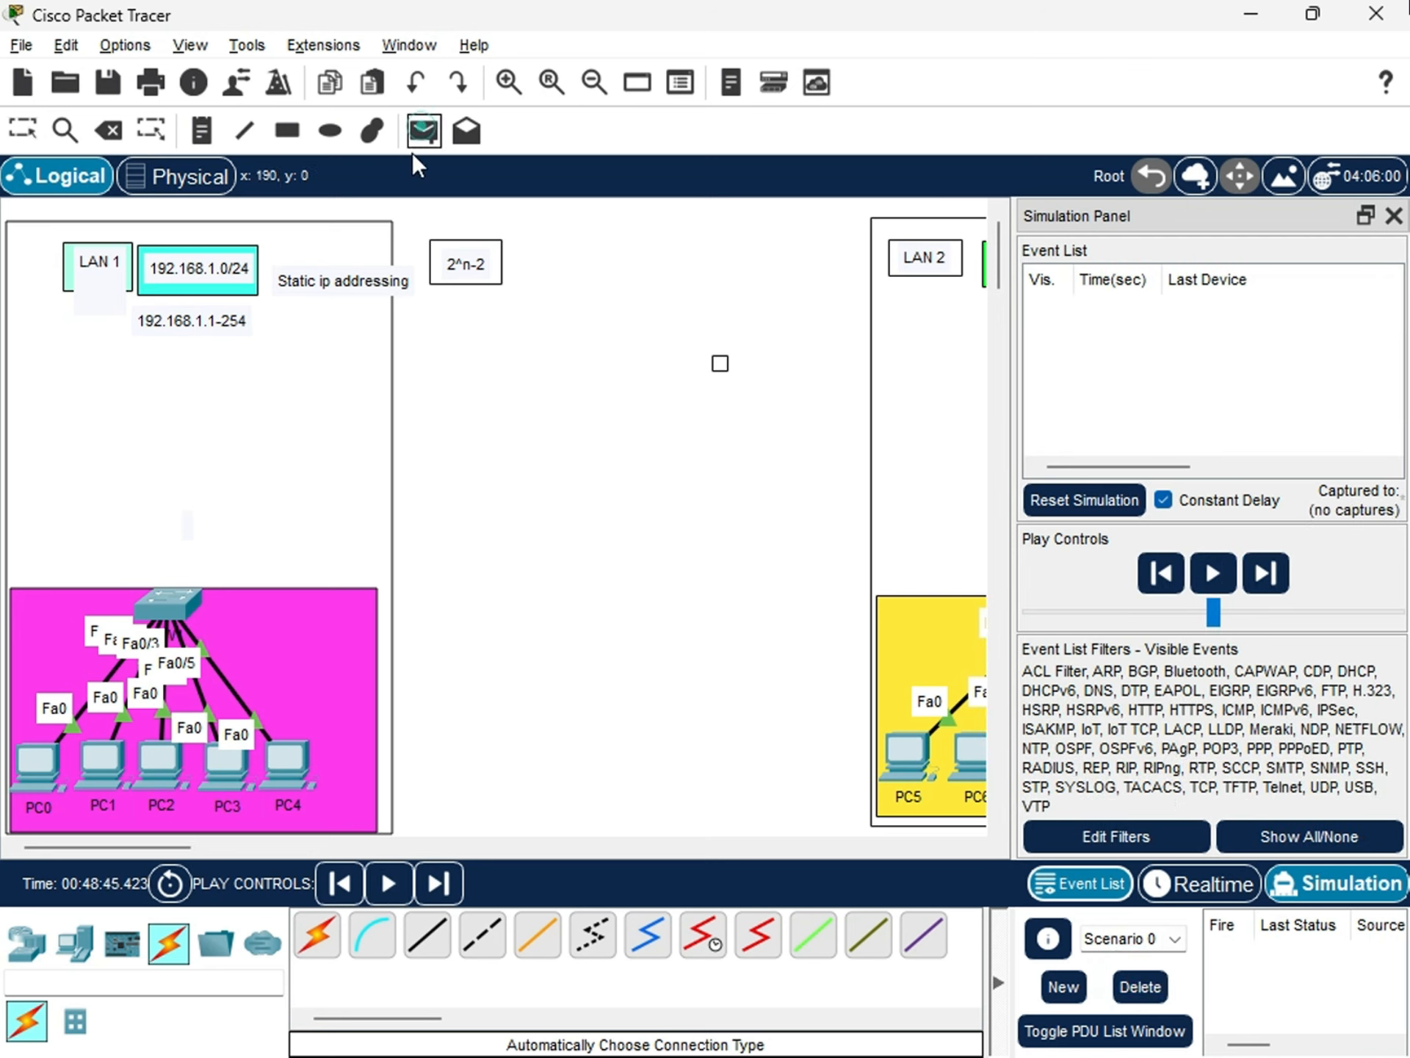
{"action": "left_click", "coordinate": [41, 767]}
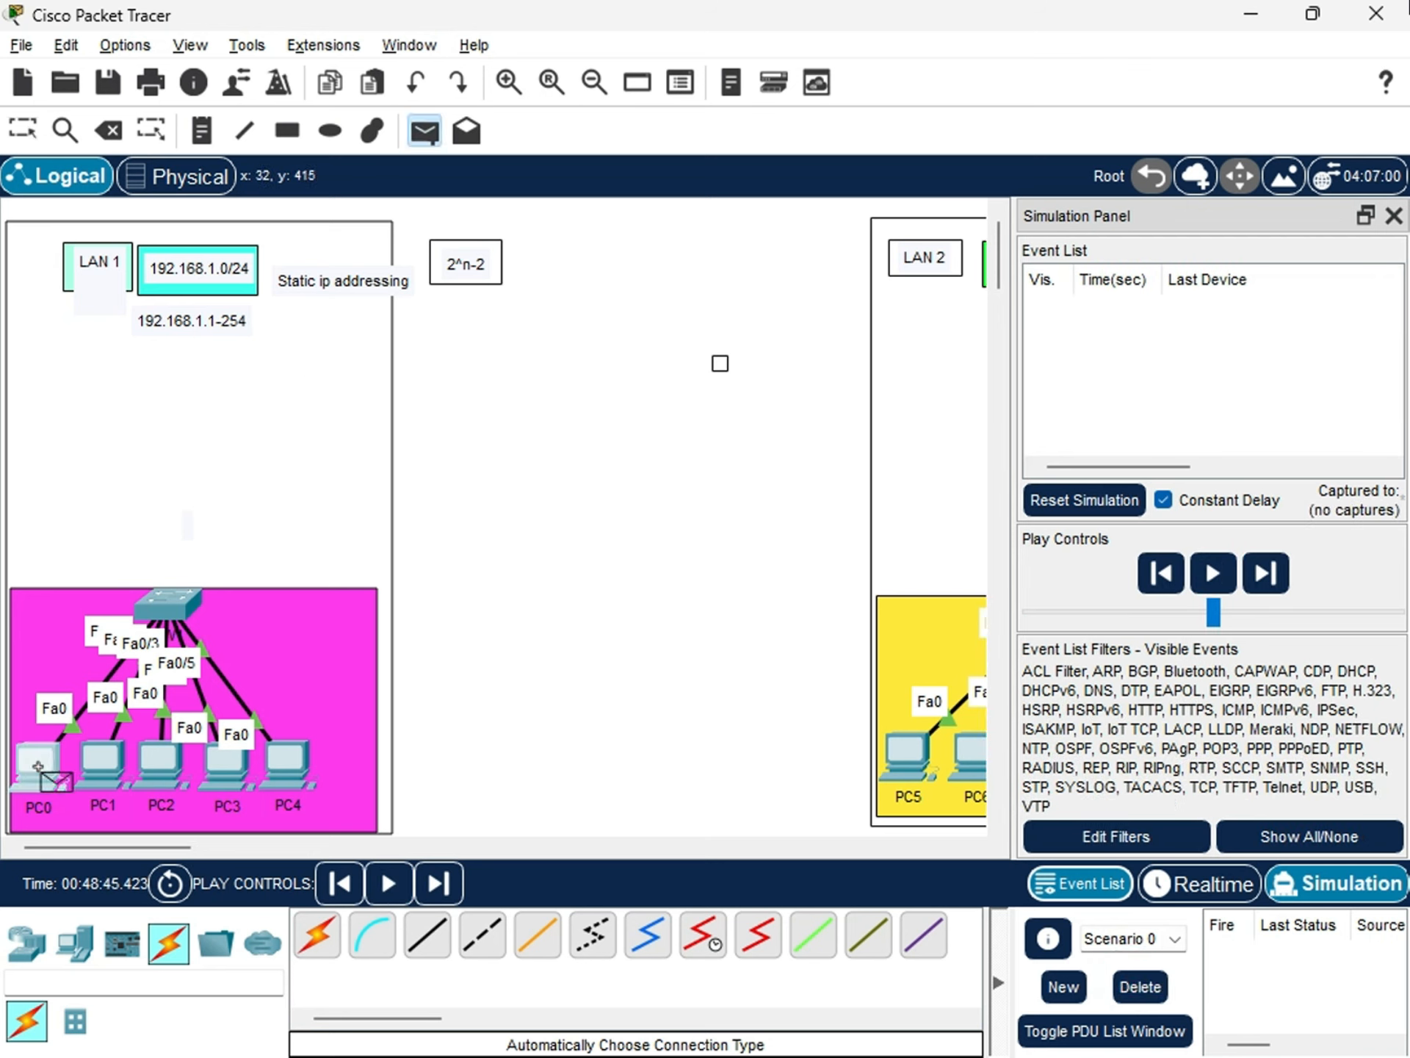
{"action": "left_click", "coordinate": [103, 764]}
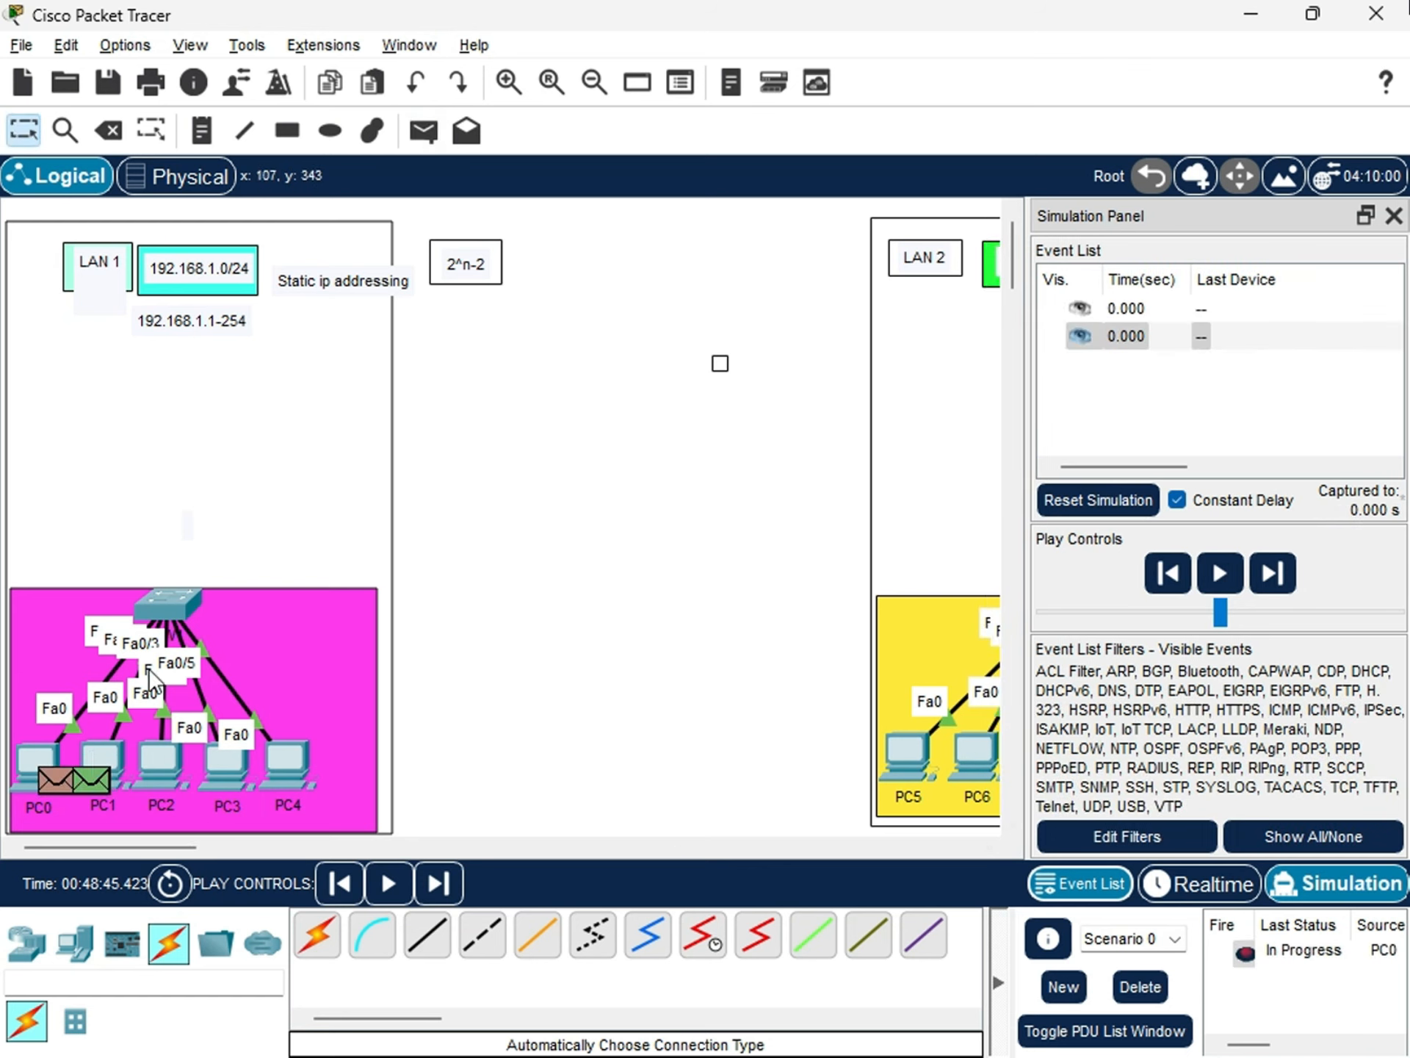
{"action": "left_click_drag", "start_coordinate": [113, 750], "coordinate": [418, 567]}
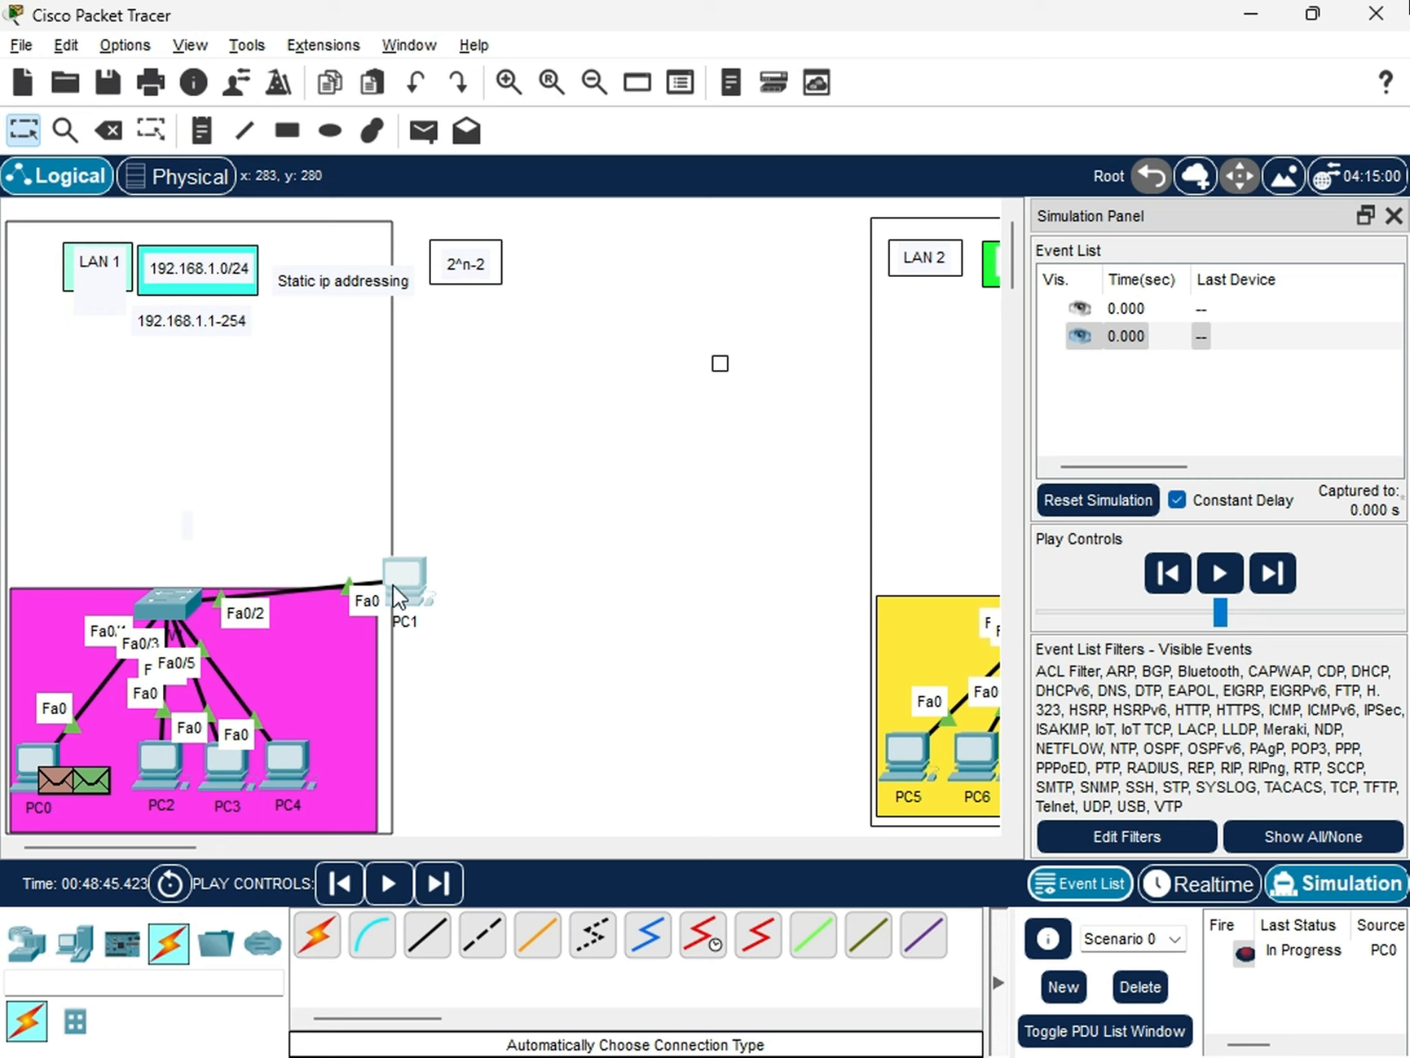
{"action": "left_click_drag", "start_coordinate": [402, 584], "coordinate": [98, 771]}
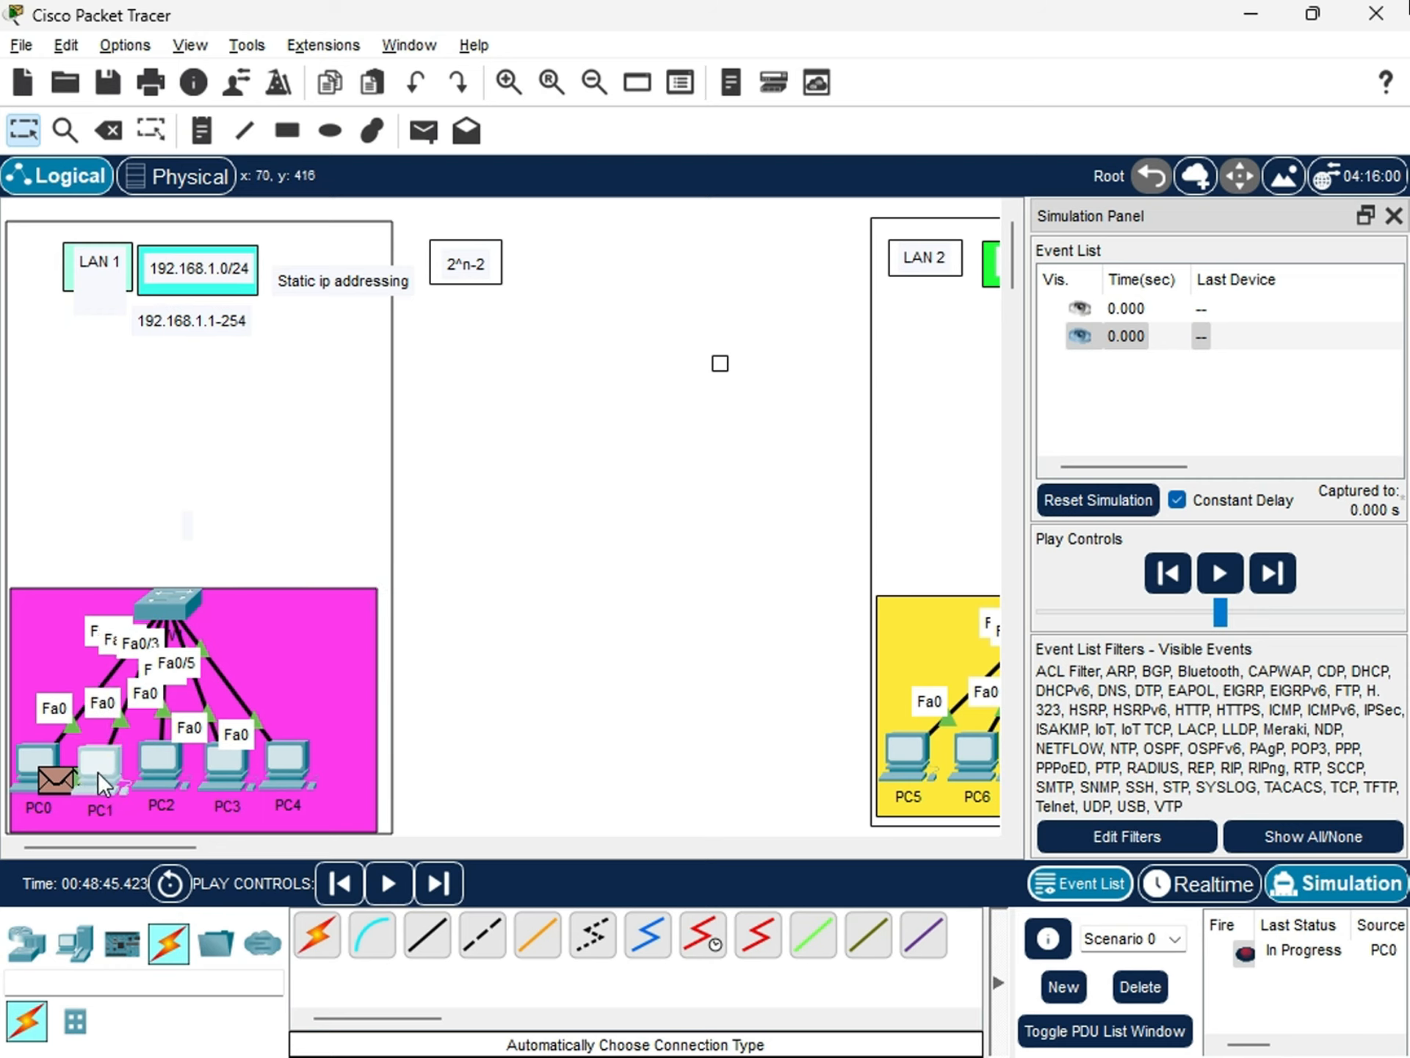
{"action": "left_click", "coordinate": [1220, 573]}
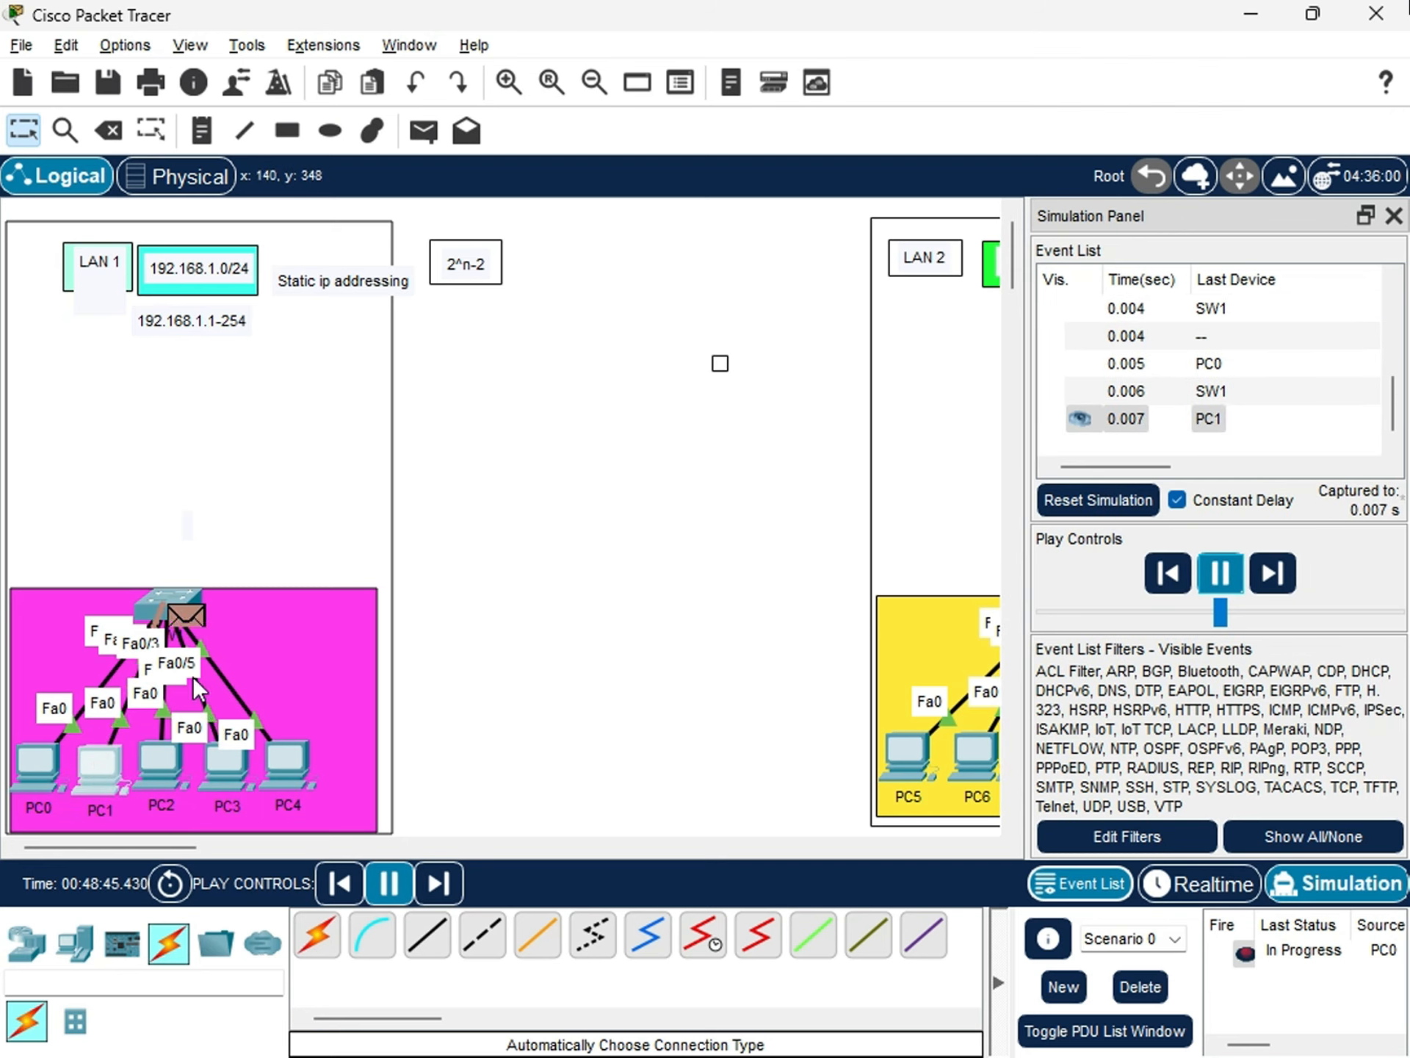
{"action": "left_click", "coordinate": [1311, 956]}
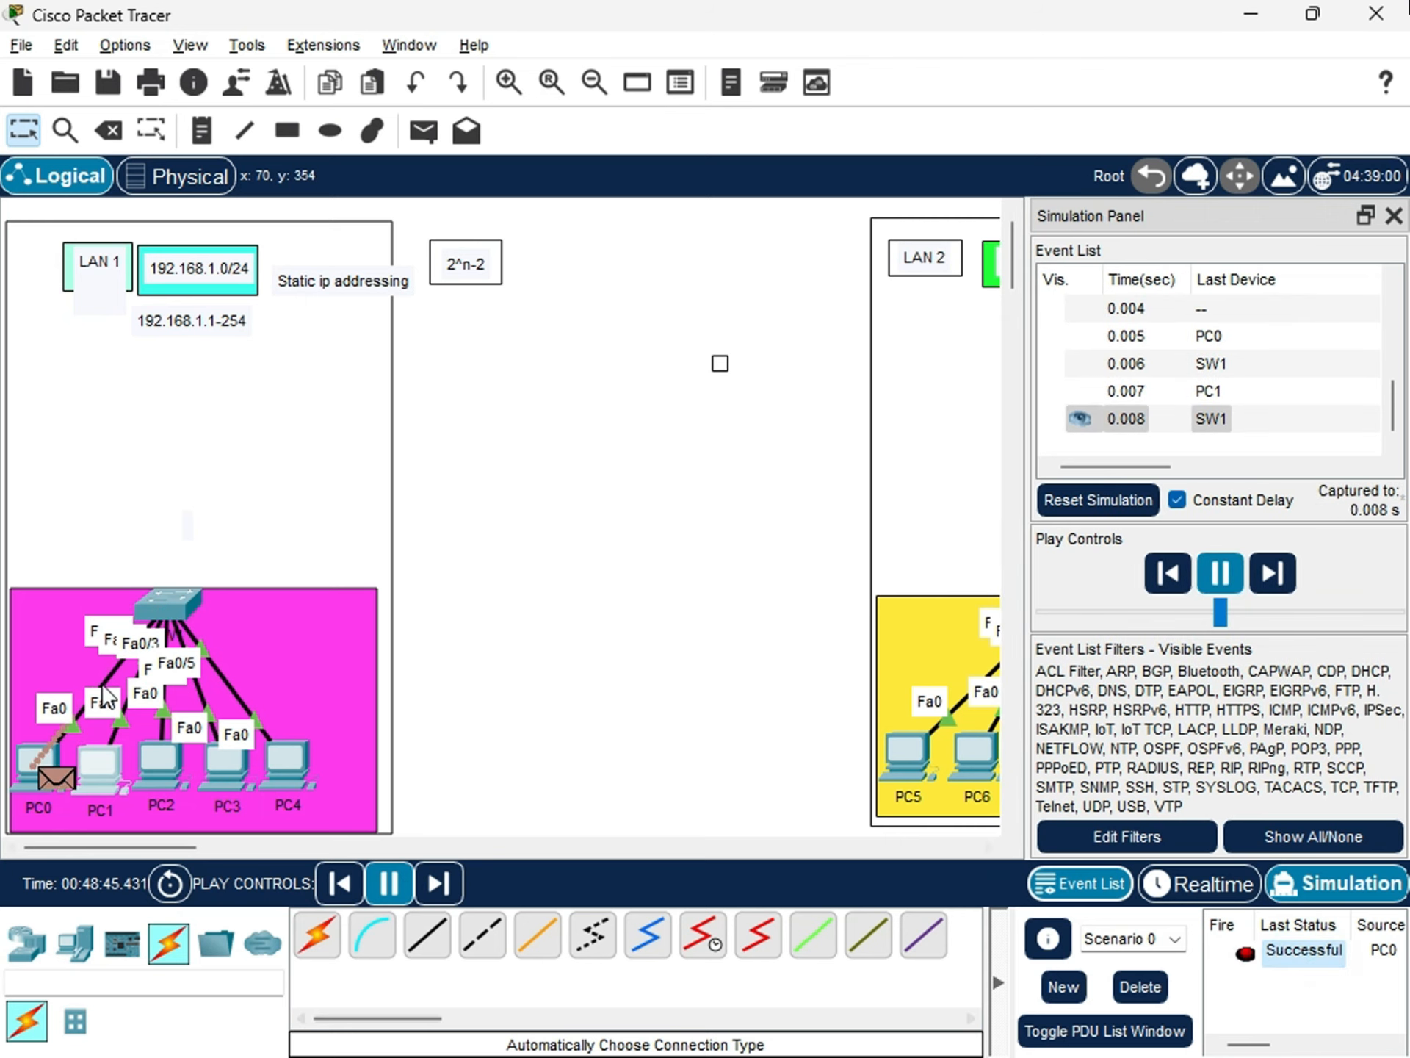
Run do show mac-addres in SW1's CLI to list the MAC address table after the PC0-to-PC1 message.
{"action": "left_click", "coordinate": [175, 602]}
{"action": "left_click", "coordinate": [837, 818]}
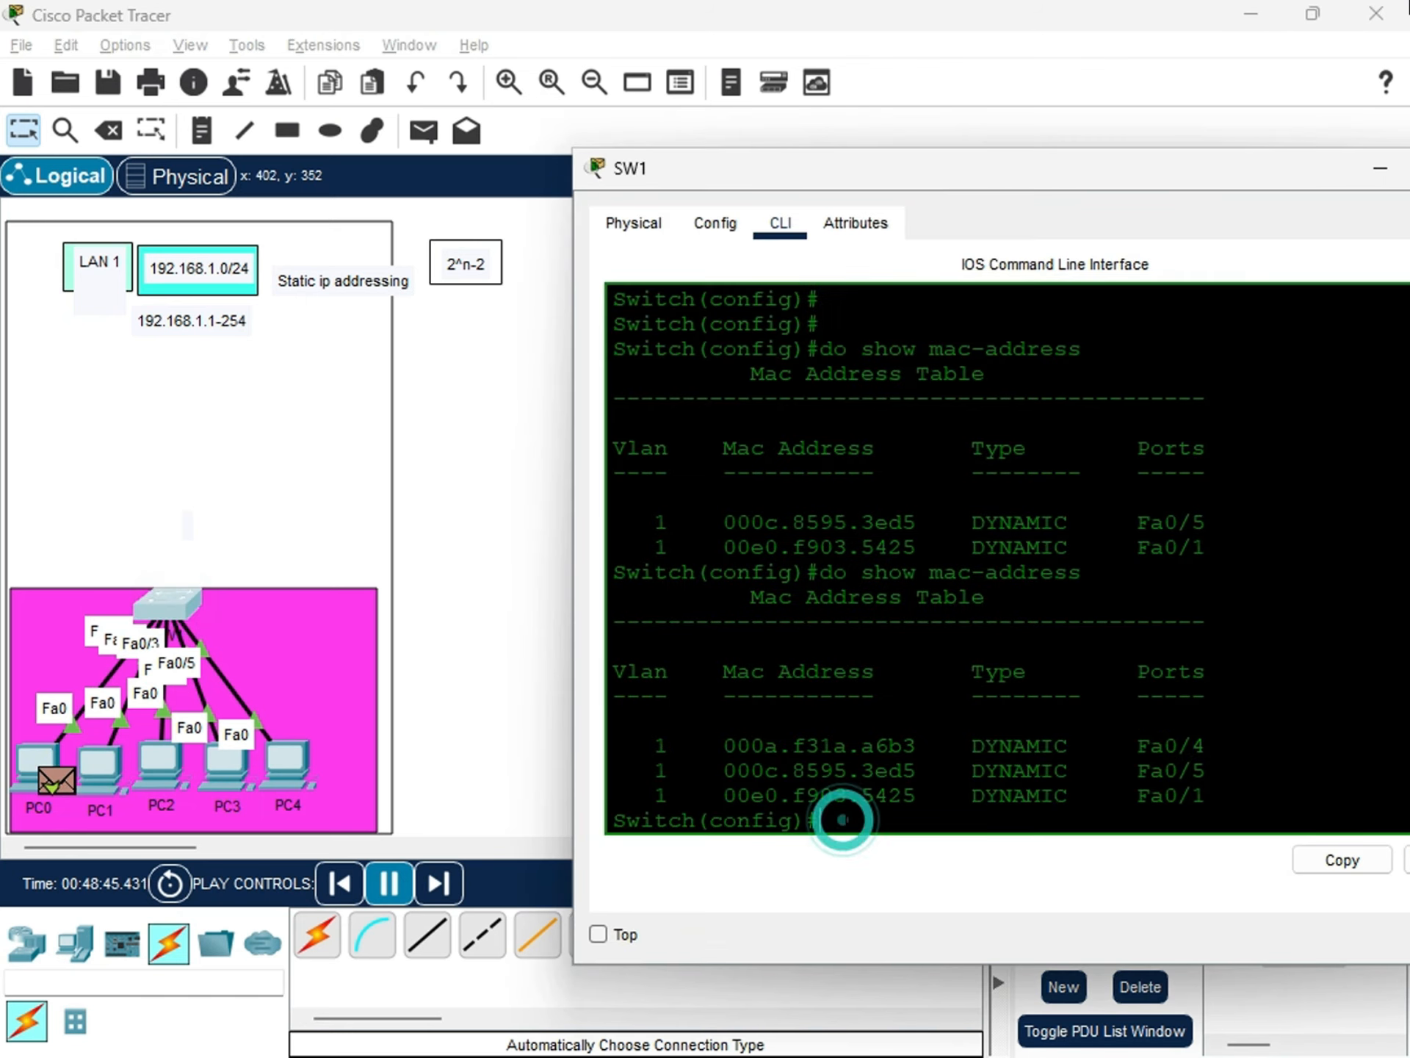
{"action": "type", "text": "do show mac-addres table"}
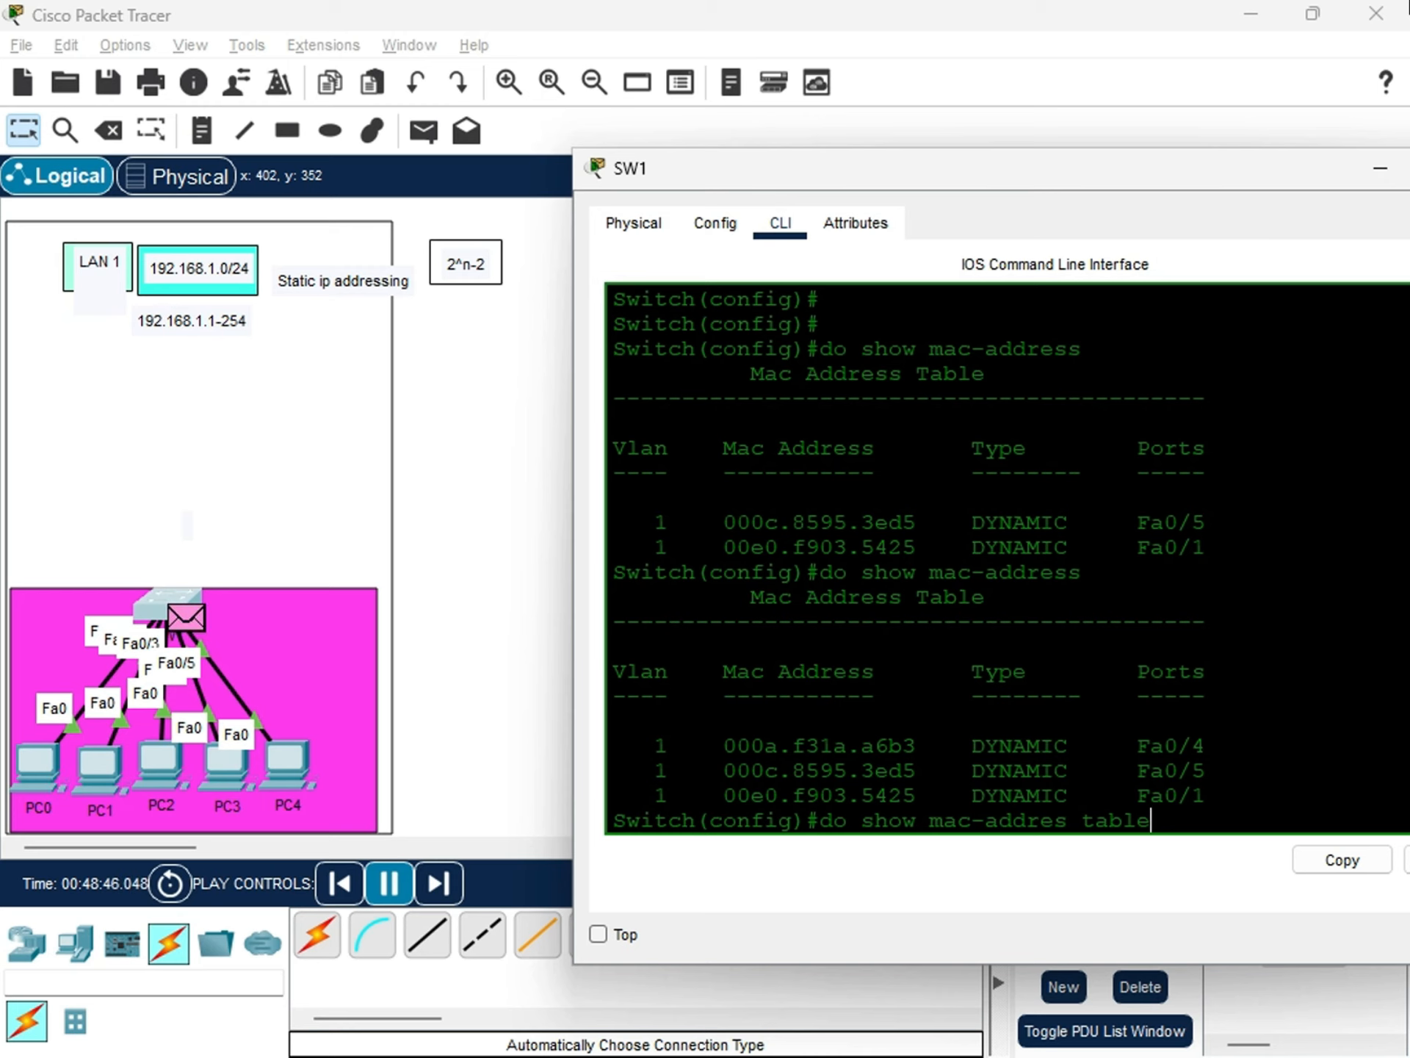
{"action": "key", "text": "Return"}
{"action": "key", "text": "Up"}
{"action": "key", "text": "BackSpace"}
{"action": "key", "text": "BackSpace"}
{"action": "key", "text": "BackSpace"}
{"action": "key", "text": "BackSpace"}
{"action": "key", "text": "BackSpace"}
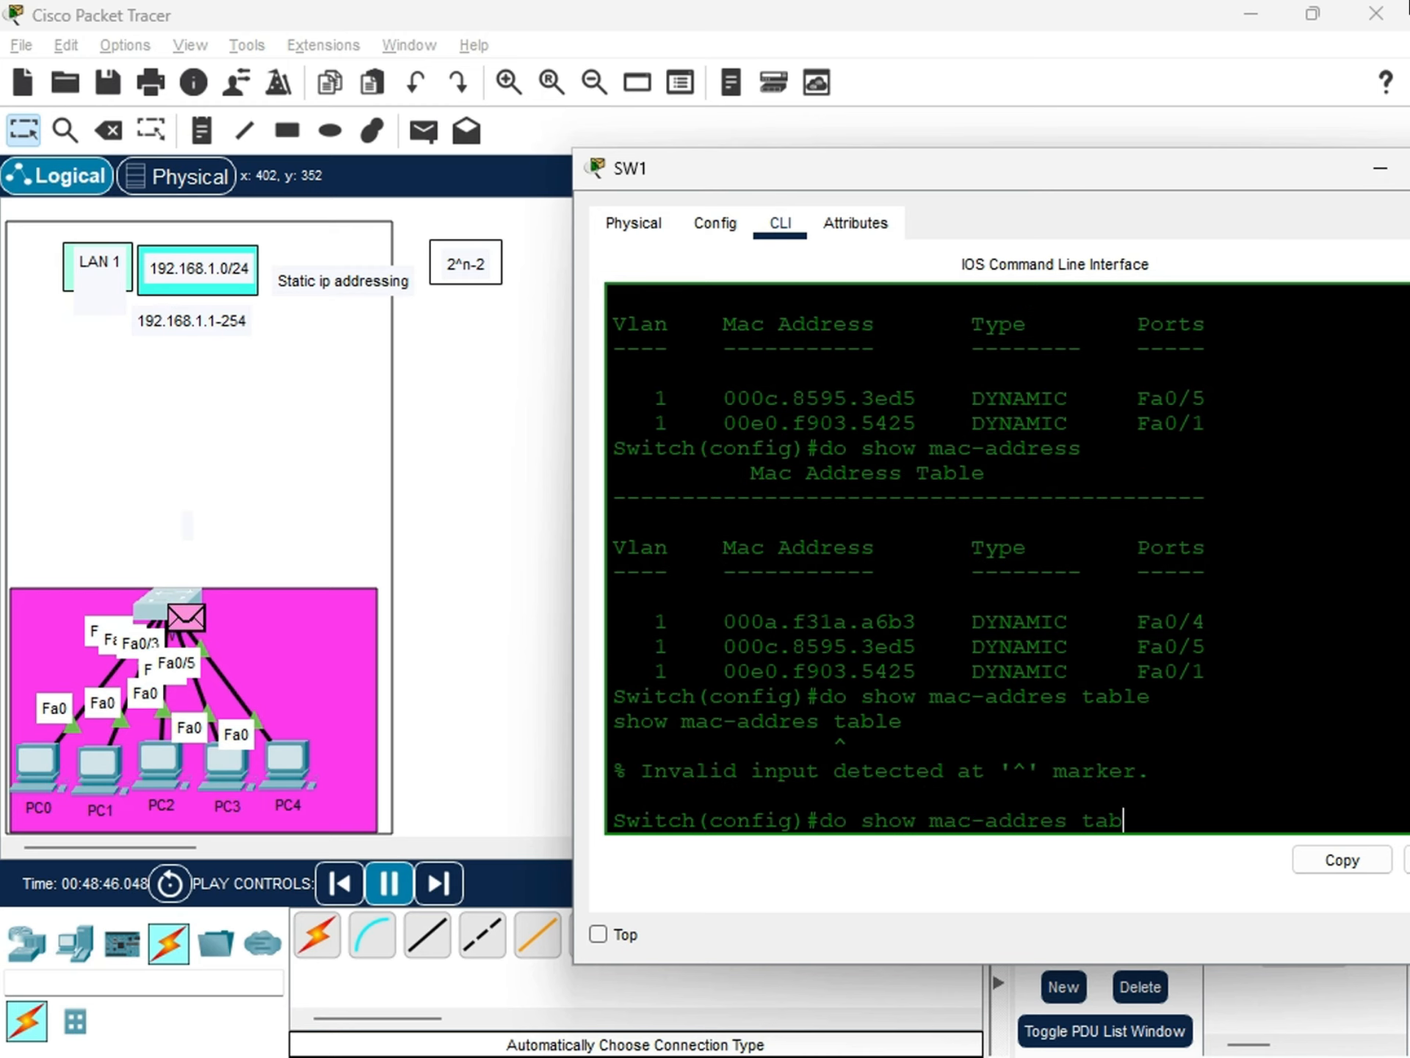
{"action": "key", "text": "Return"}
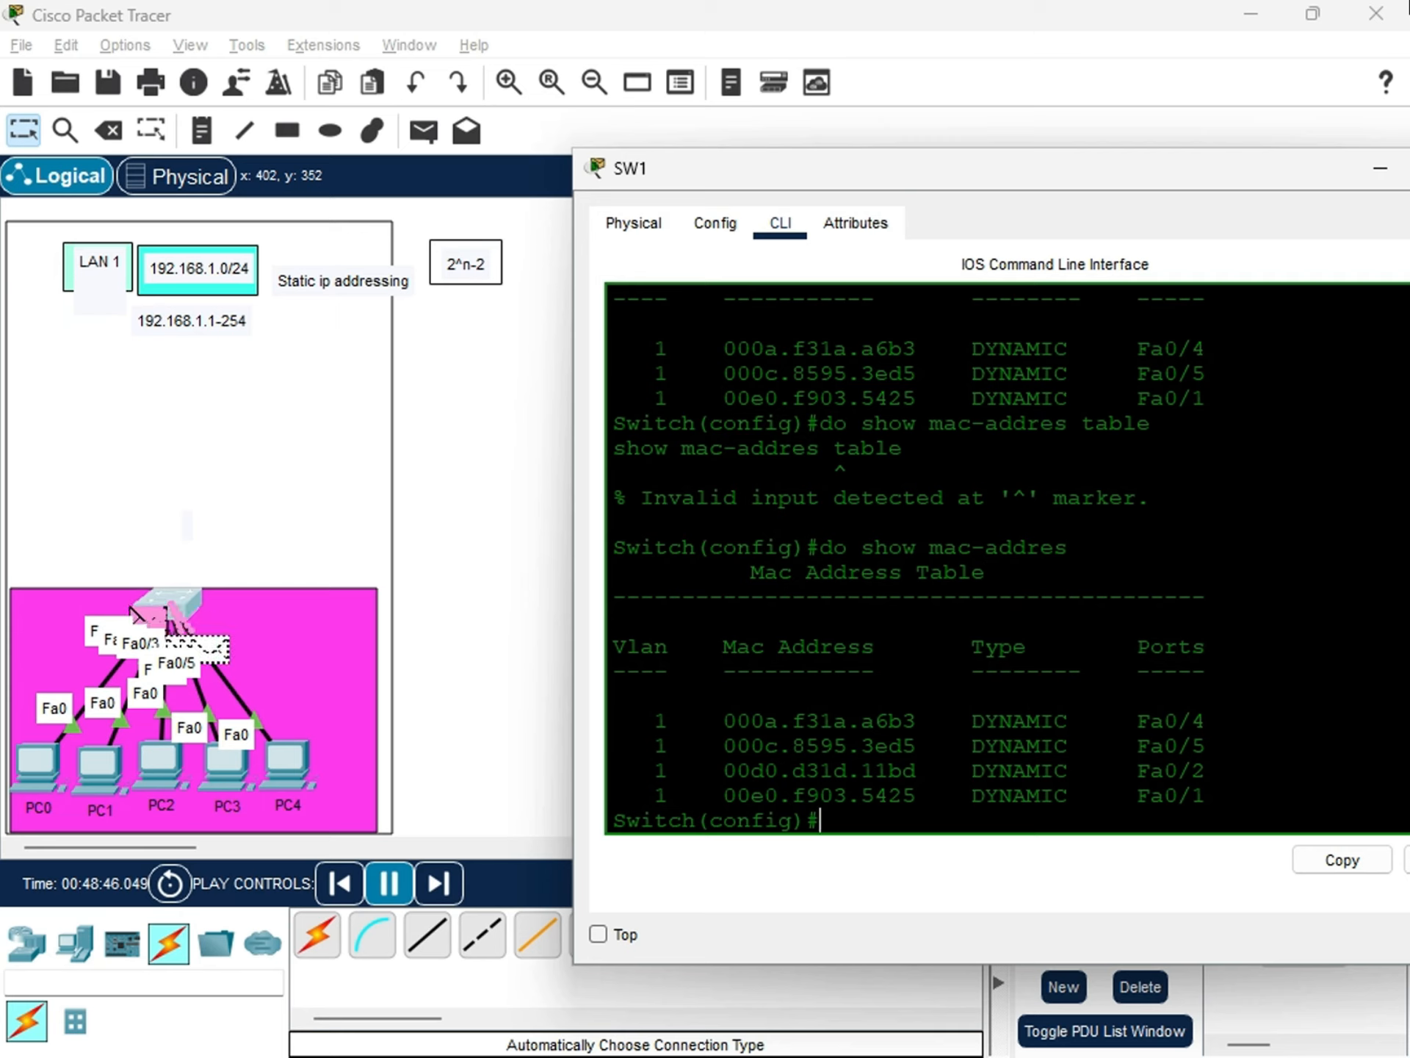
Inspect the Fa0/2 entry in SW1's MAC address table and move PC1 away from the other PCs, up beside the switch.
{"action": "left_click", "coordinate": [1207, 773]}
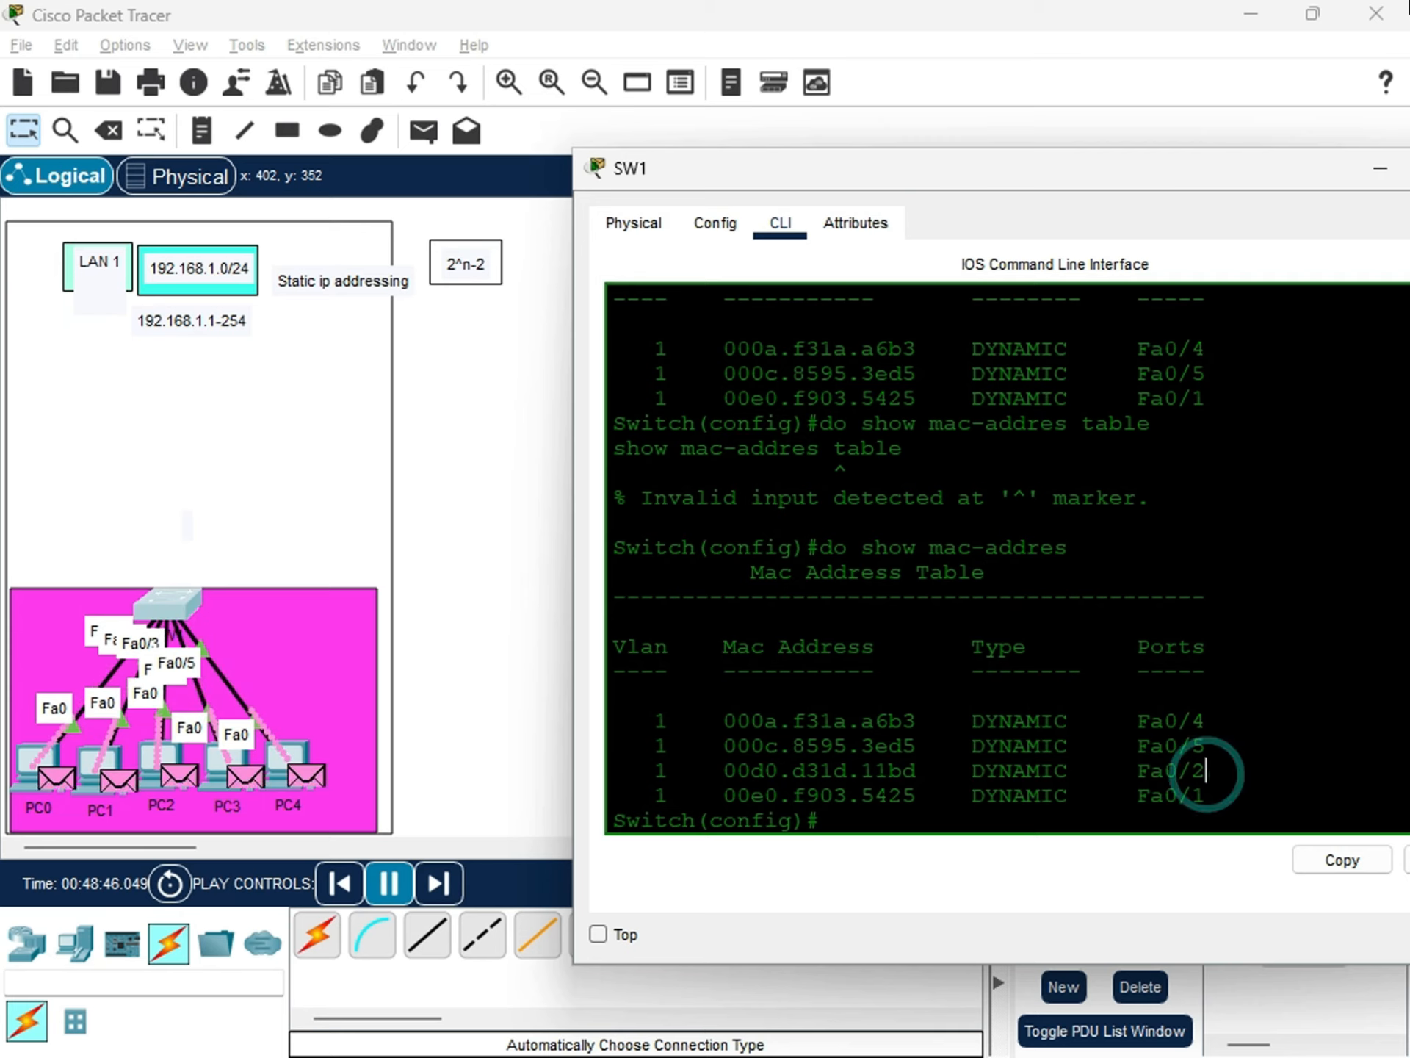
{"action": "left_click_drag", "start_coordinate": [1191, 771], "coordinate": [820, 771]}
{"action": "left_click_drag", "start_coordinate": [109, 781], "coordinate": [367, 557]}
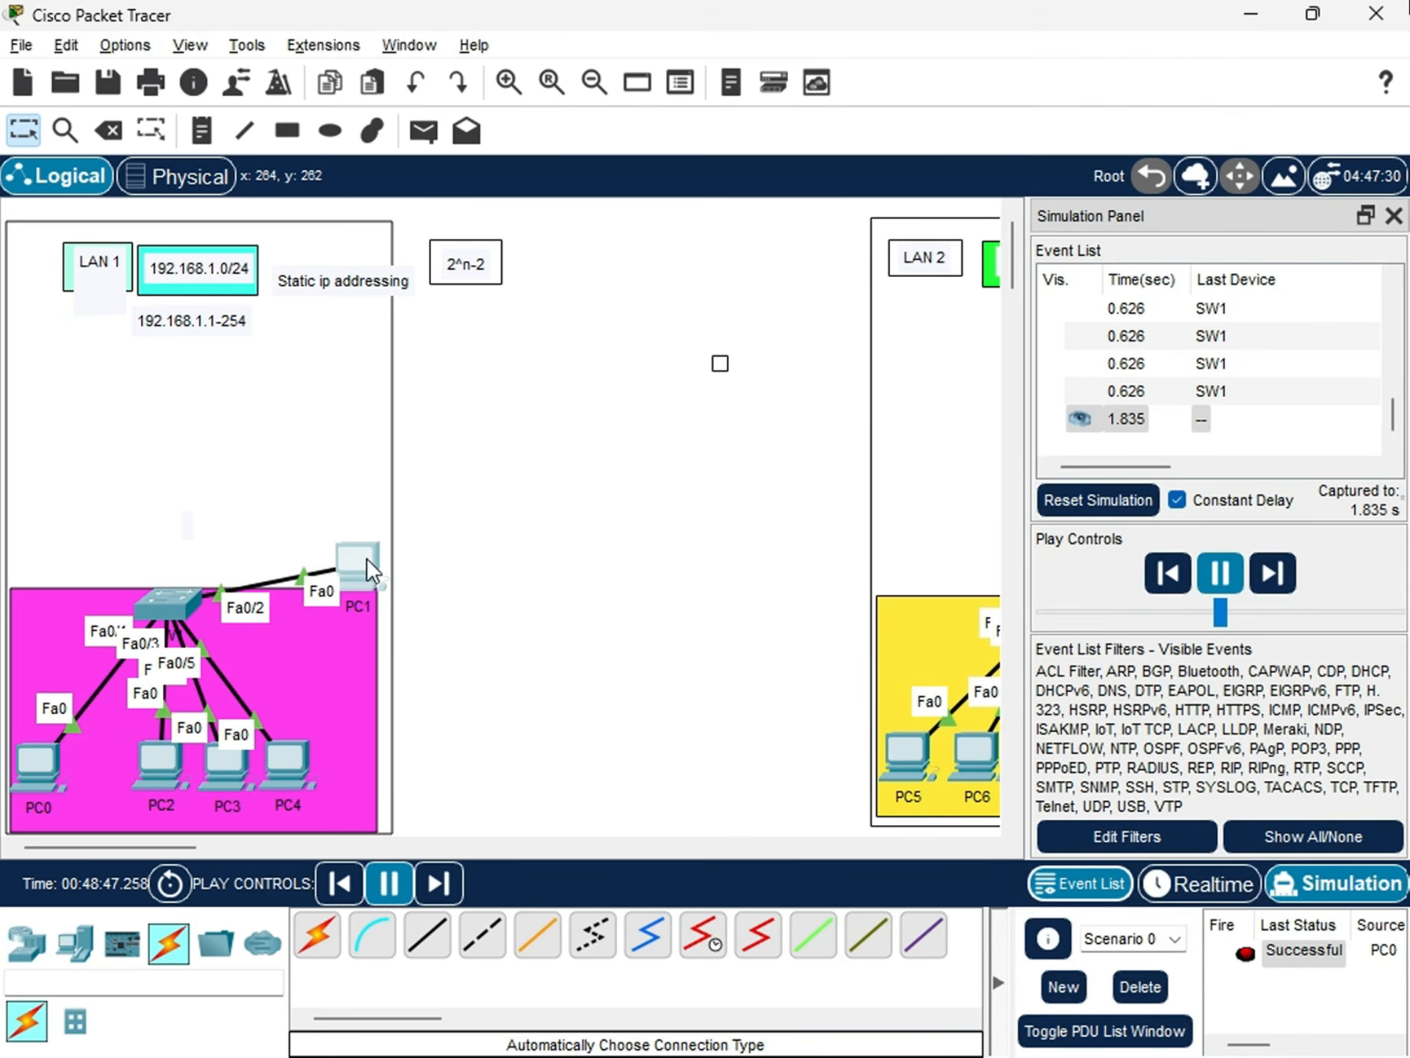
Compare the MAC address and port of SW1's Fa0/2 table entry with PC1's link, and review the neighbouring entries.
{"action": "left_click", "coordinate": [193, 597]}
{"action": "left_click", "coordinate": [1155, 772]}
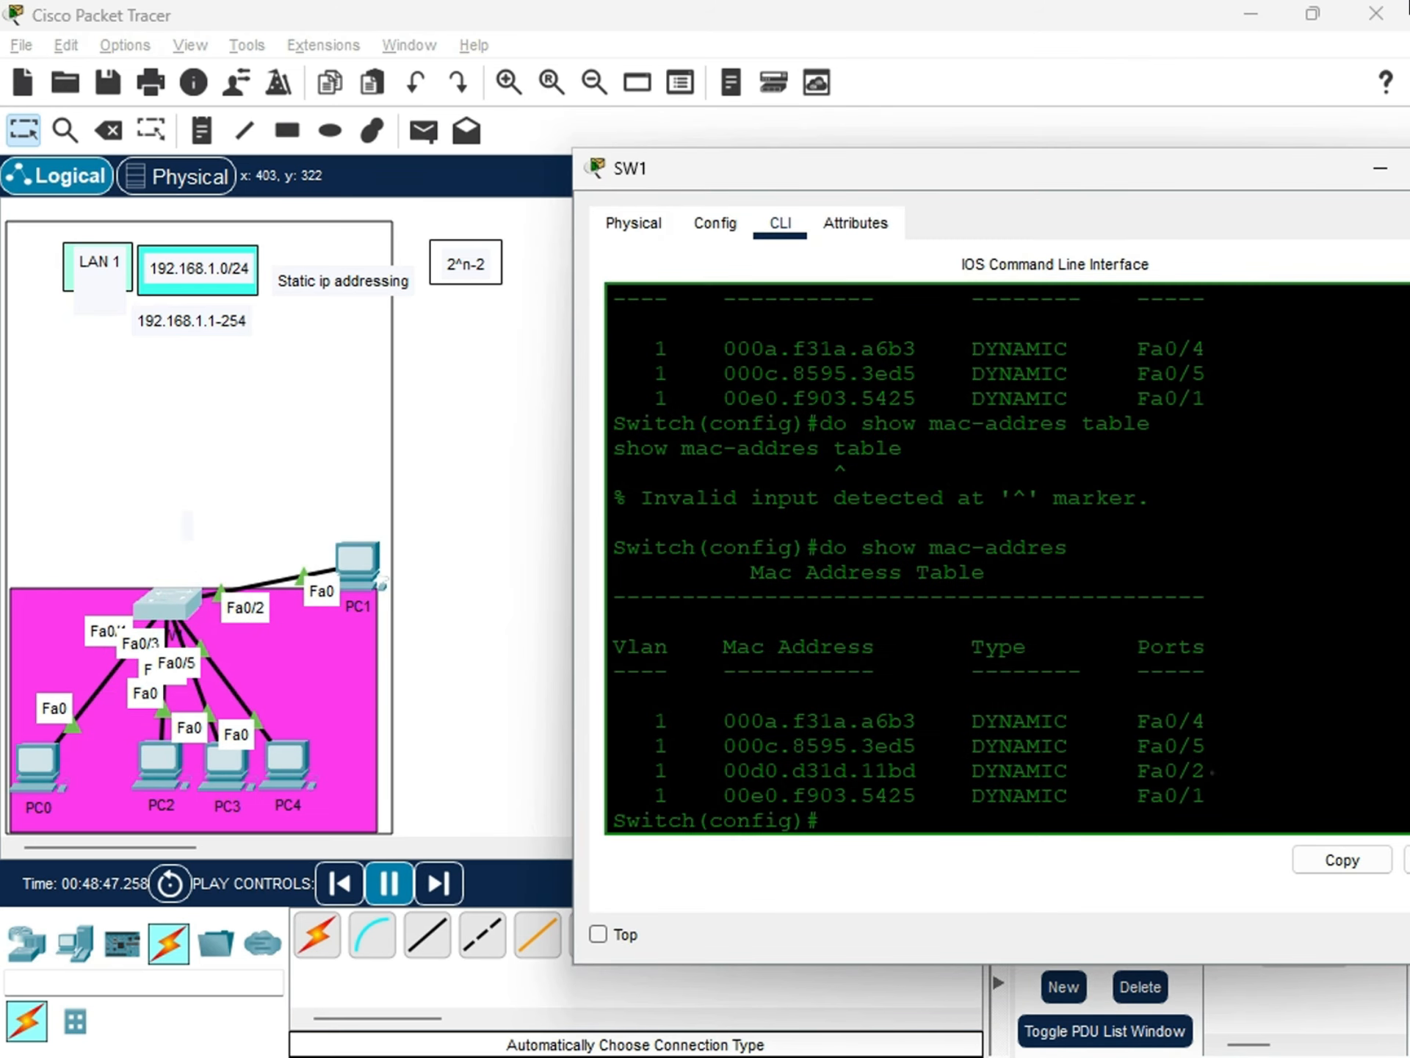
{"action": "left_click_drag", "start_coordinate": [1208, 770], "coordinate": [648, 773]}
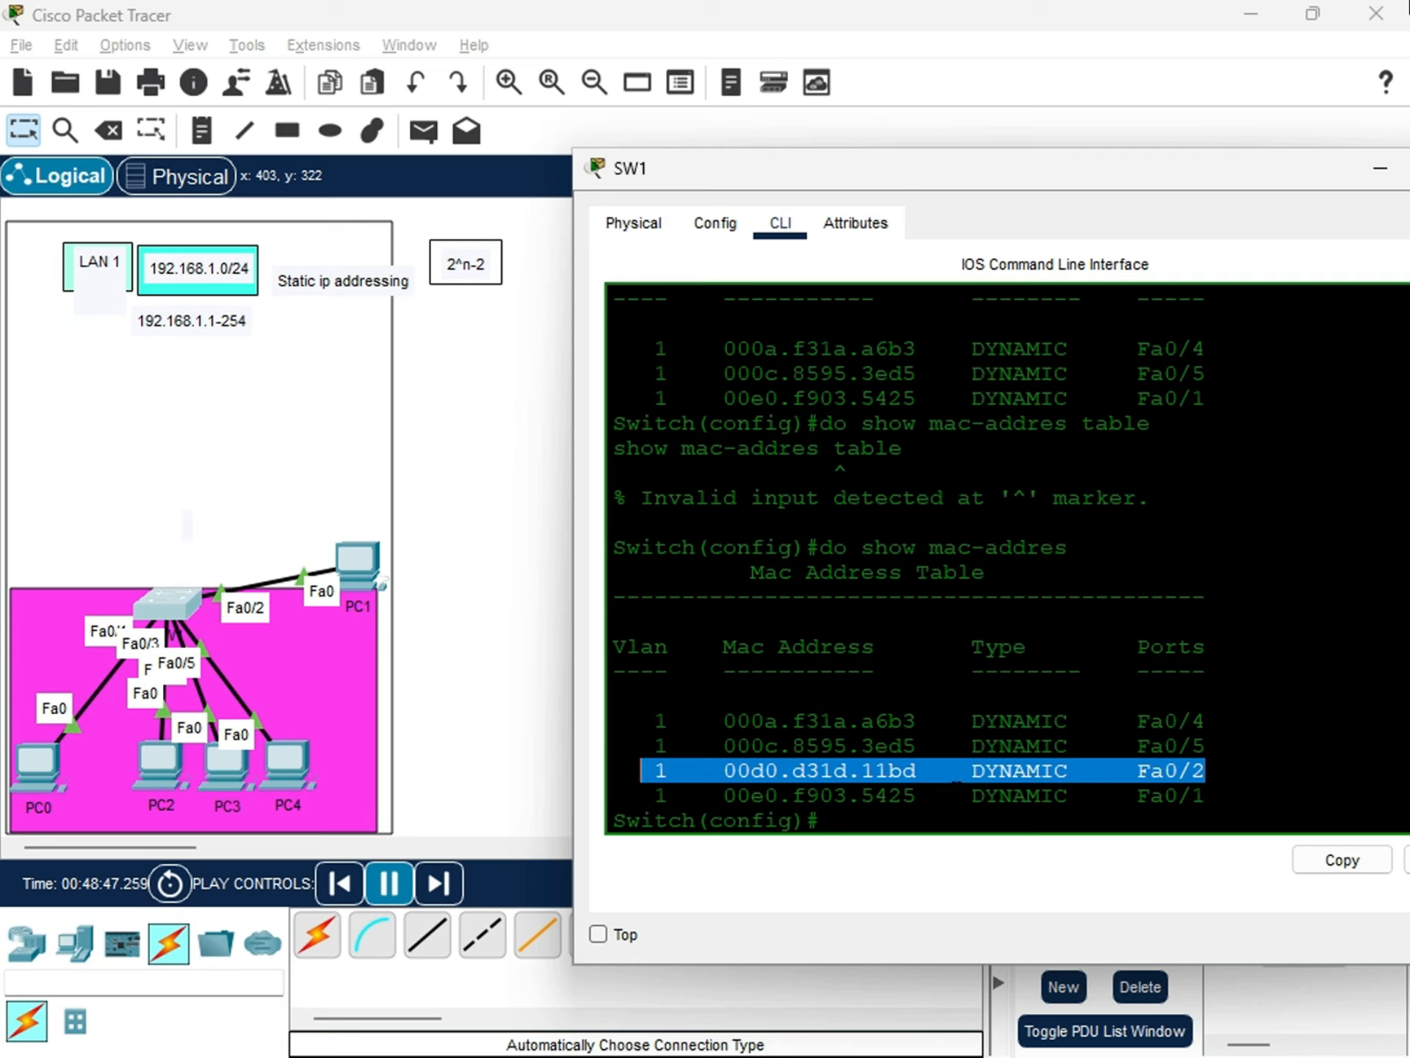
{"action": "left_click_drag", "start_coordinate": [914, 770], "coordinate": [716, 771]}
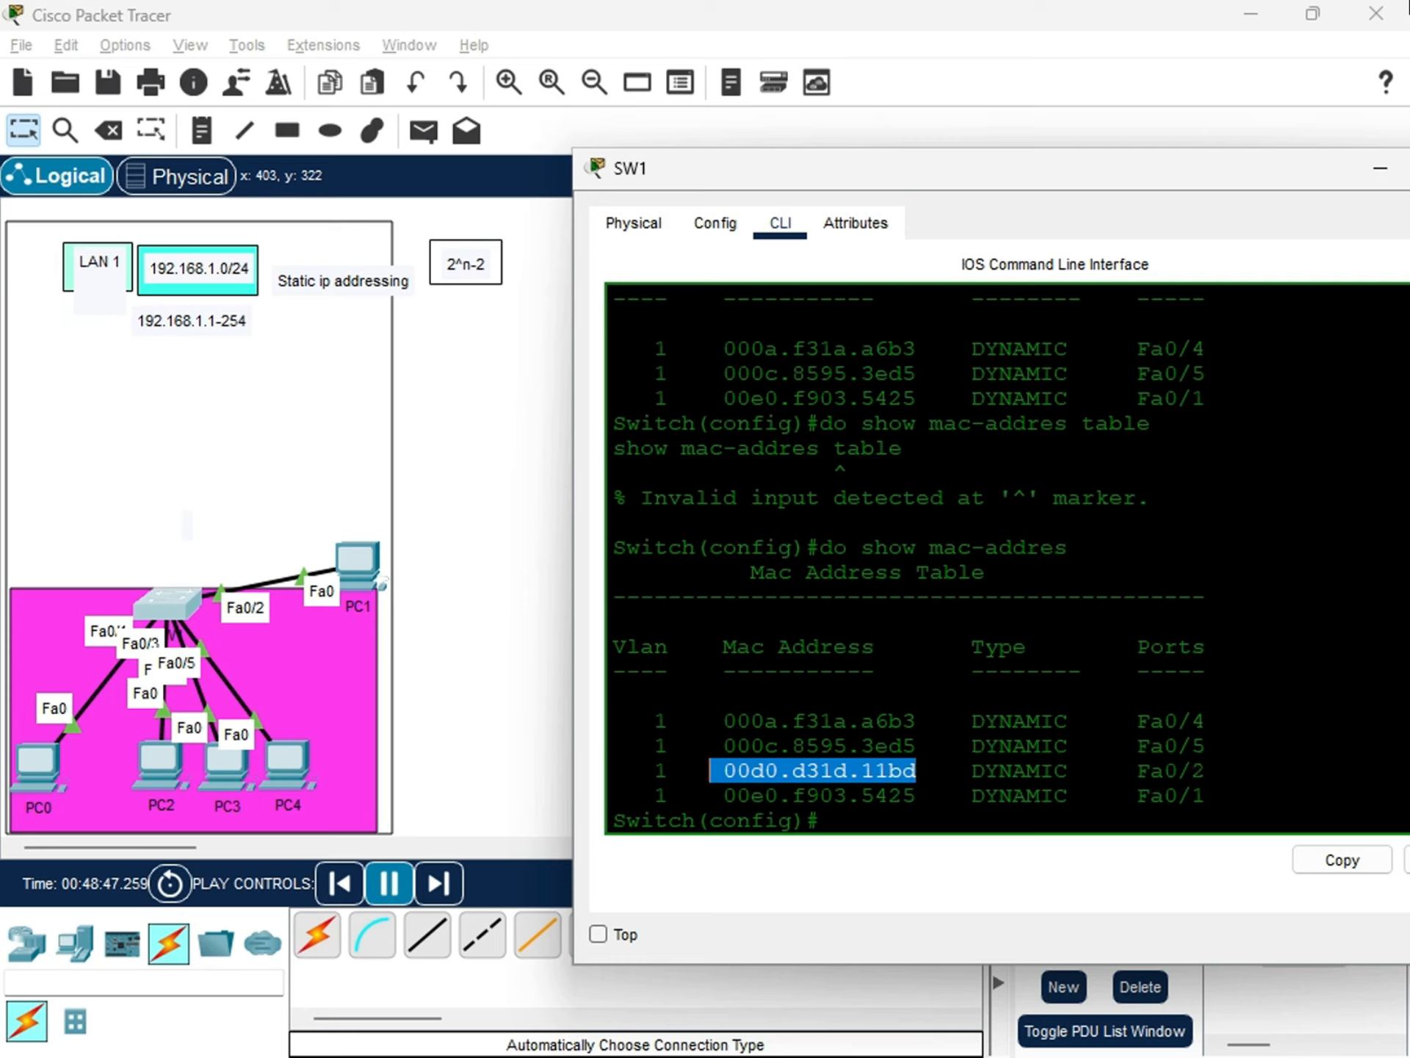
{"action": "left_click_drag", "start_coordinate": [1207, 770], "coordinate": [959, 720]}
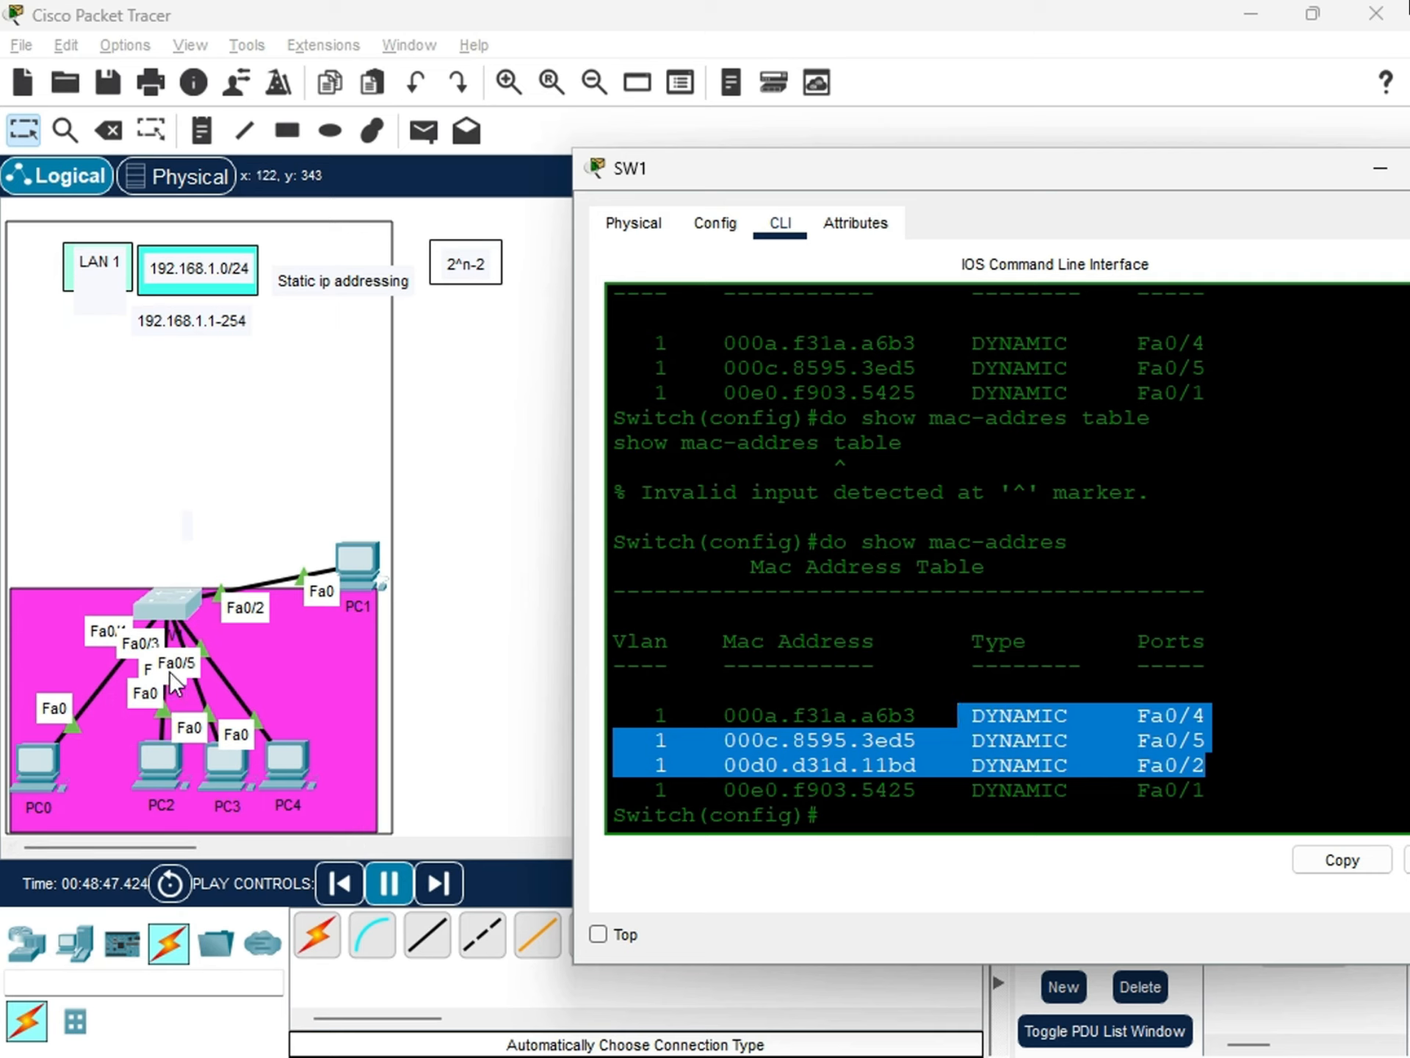
{"action": "left_click", "coordinate": [872, 818]}
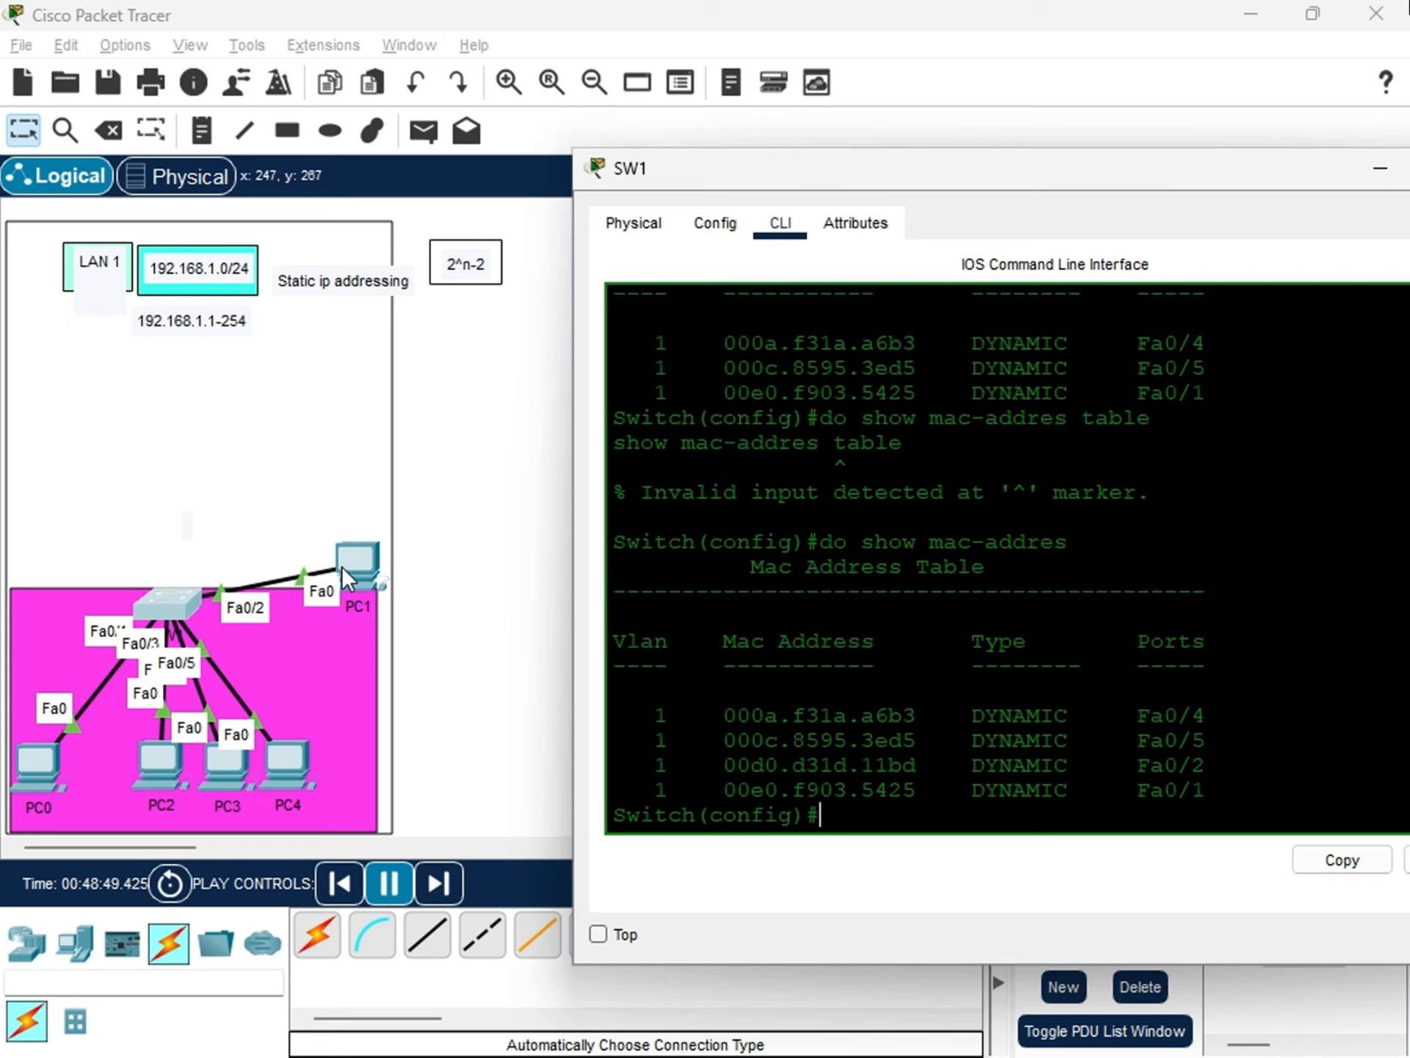
Reposition PC1 inside LAN 1's magenta area, level with the switch.
{"action": "left_click_drag", "start_coordinate": [342, 566], "coordinate": [350, 606]}
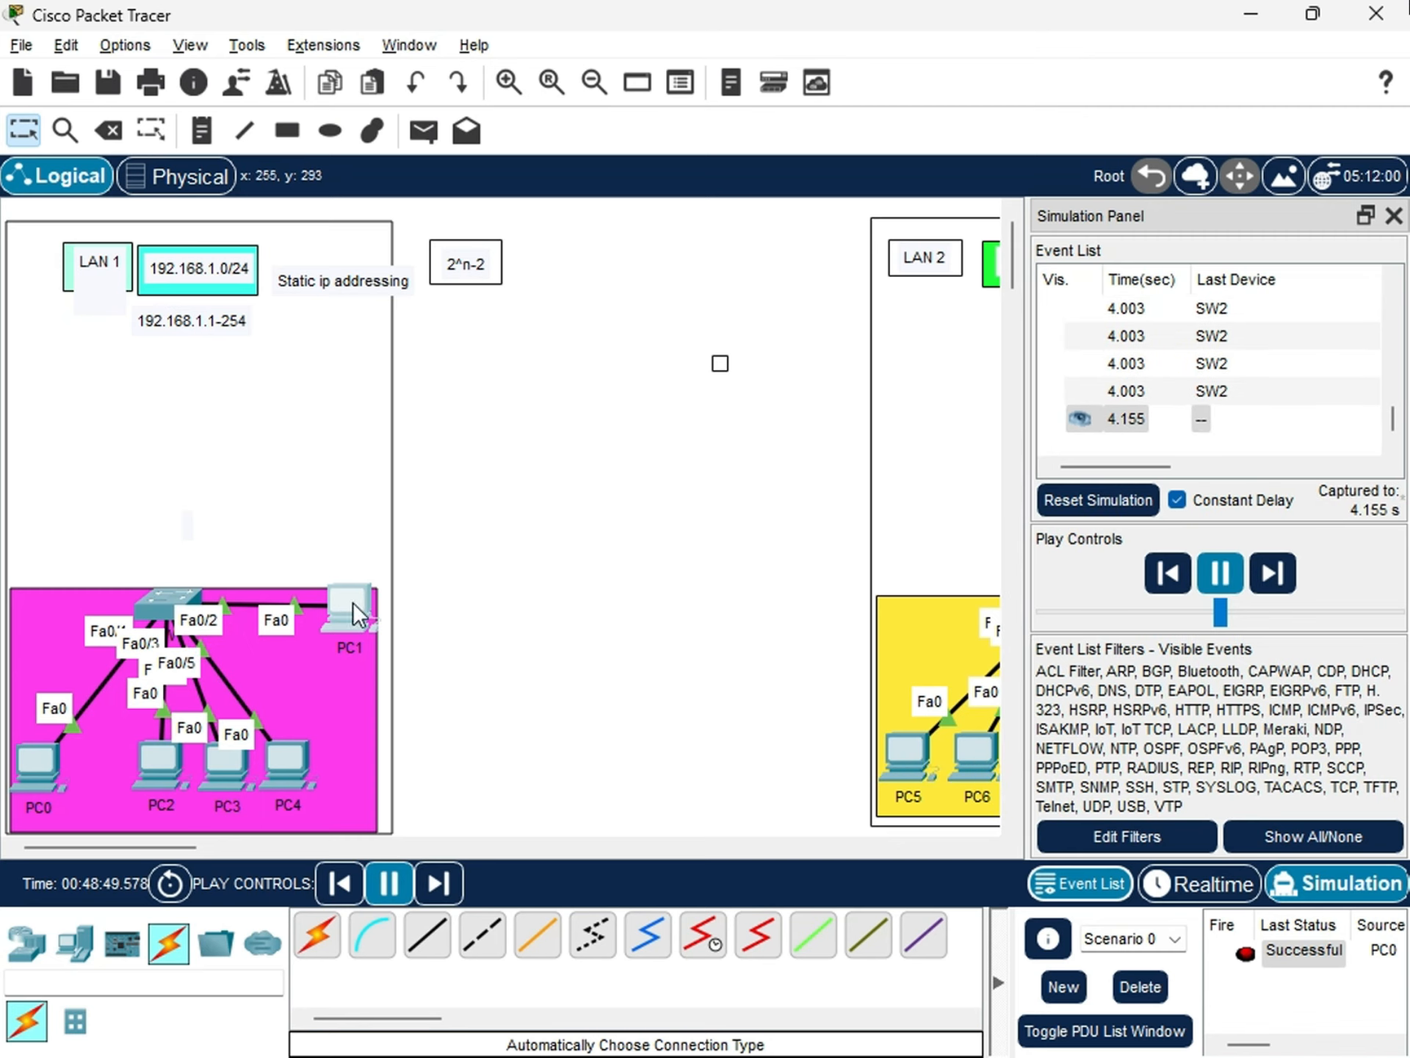
{"action": "left_click_drag", "start_coordinate": [353, 601], "coordinate": [357, 603]}
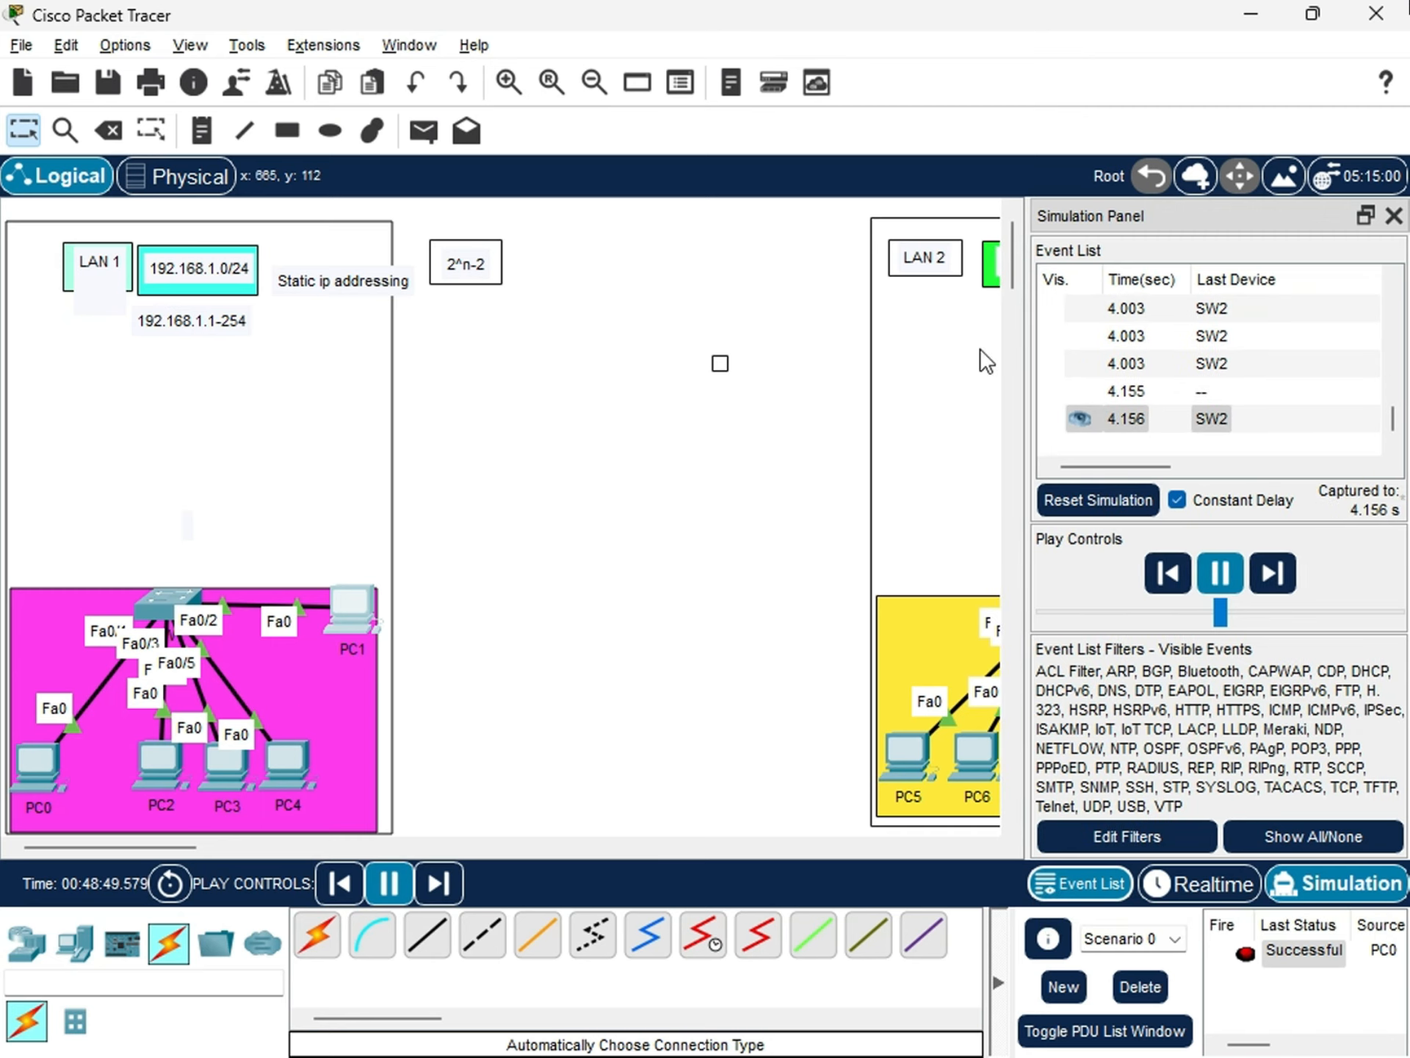
Hide the simulation event list and shift LAN 2's switch slightly onto the upper edge of the yellow area.
{"action": "left_click", "coordinate": [1393, 215]}
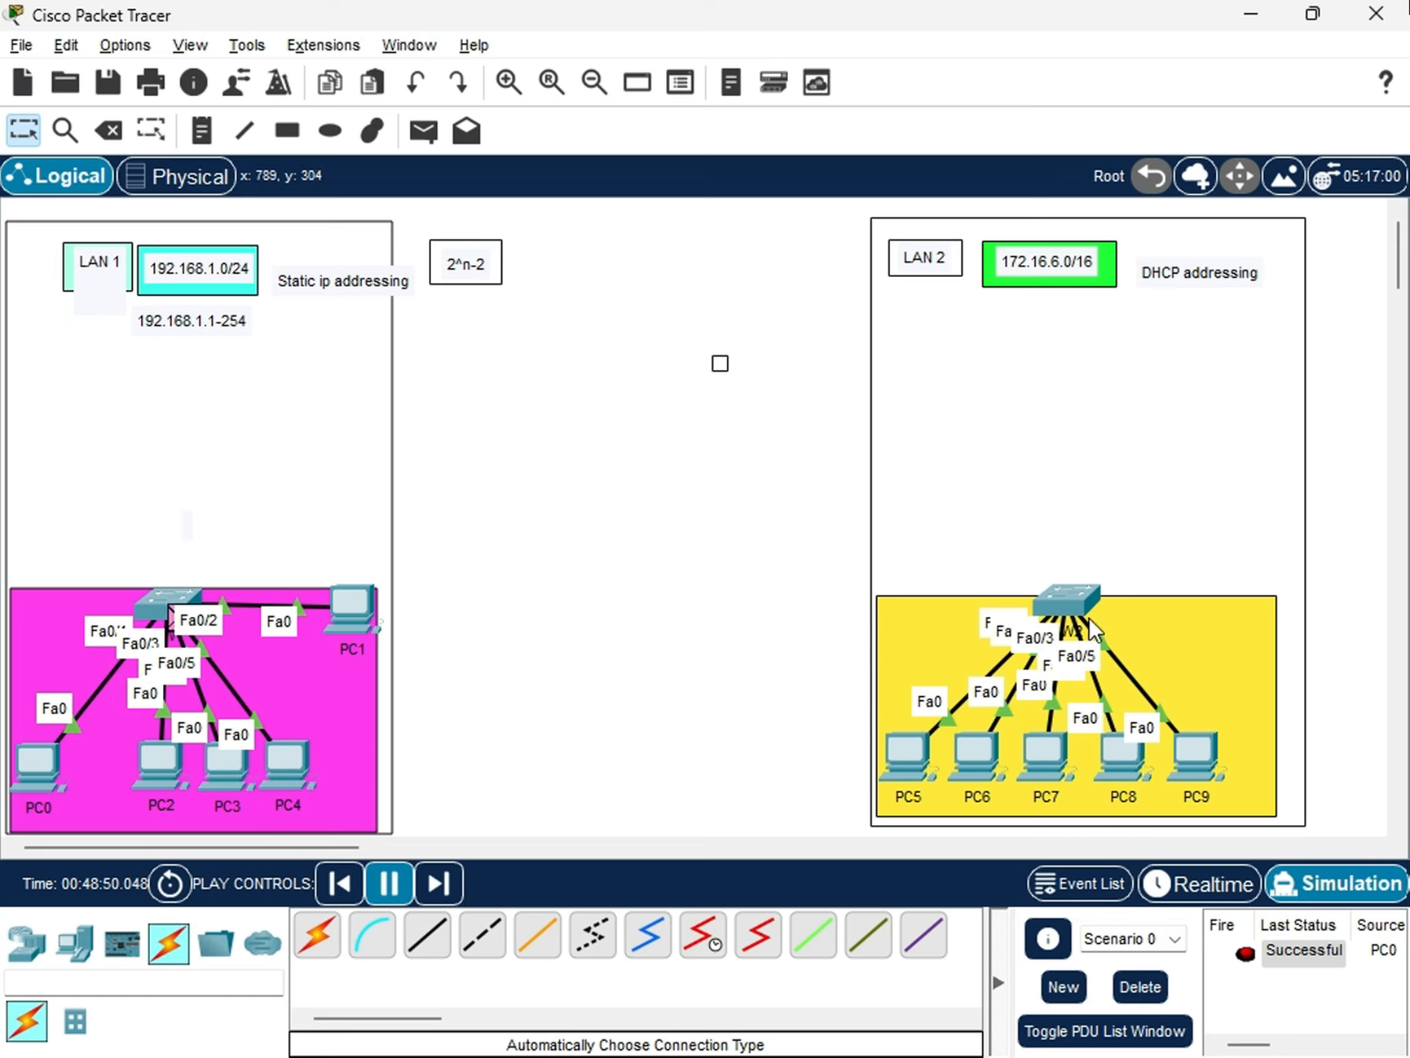
{"action": "mouse_move", "coordinate": [1076, 599]}
{"action": "left_mouse_down"}
{"action": "mouse_move", "coordinate": [1085, 592]}
{"action": "mouse_move", "coordinate": [1063, 638]}
{"action": "mouse_move", "coordinate": [1065, 598]}
{"action": "mouse_move", "coordinate": [1064, 614]}
{"action": "left_mouse_up"}
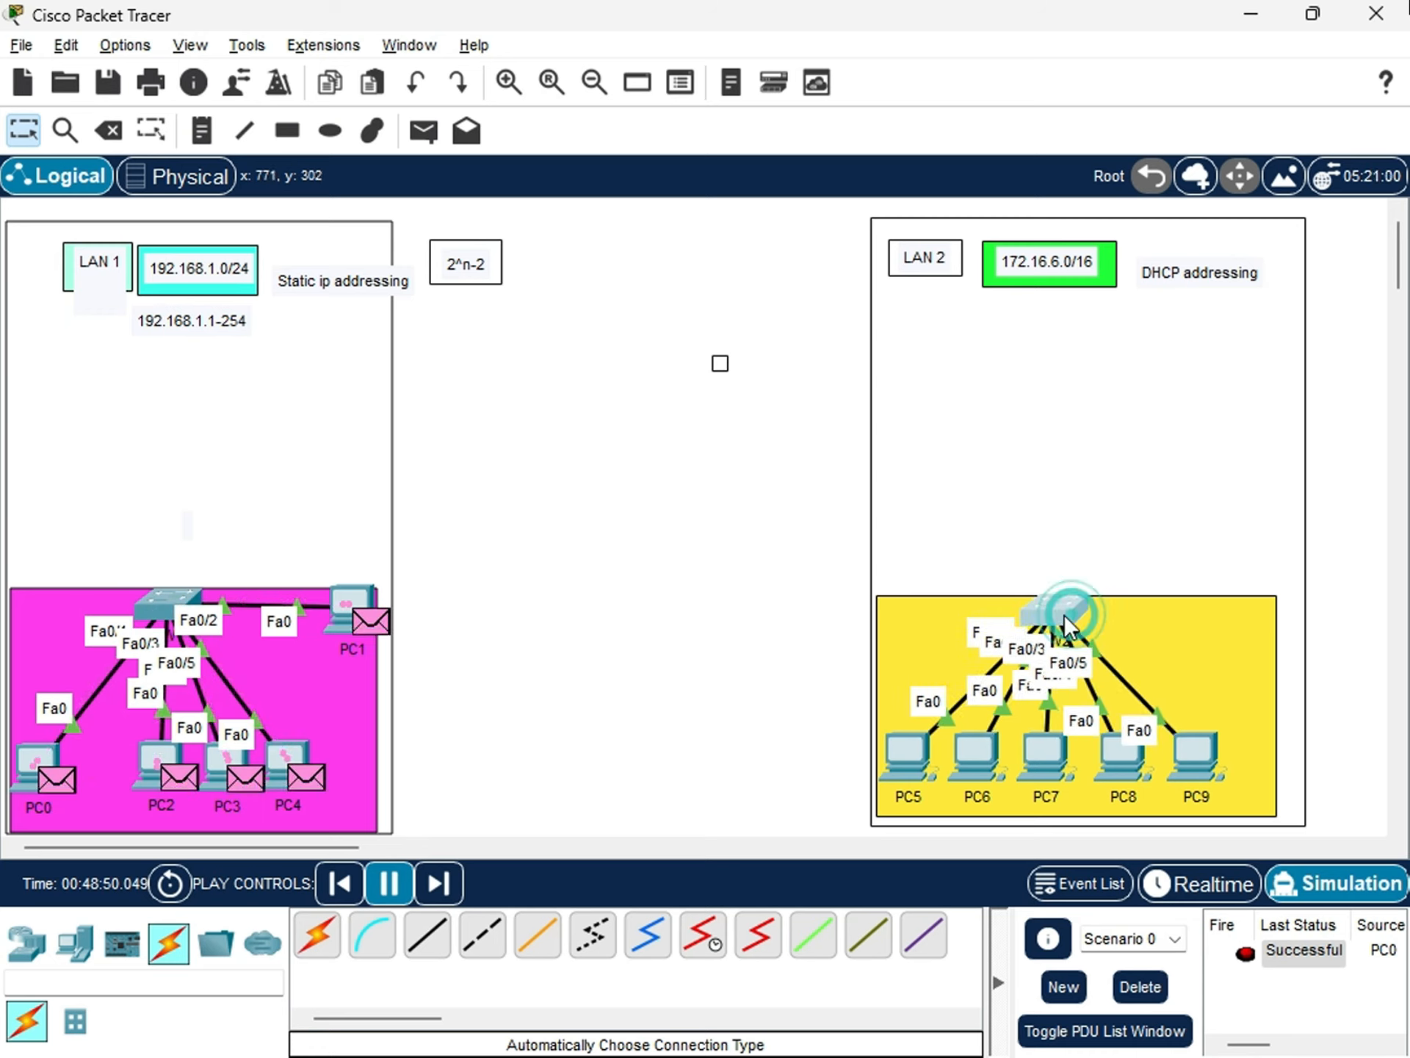
Place a Server-PT device inside LAN 2, above the yellow area and near the frame's right edge.
{"action": "left_click", "coordinate": [75, 942]}
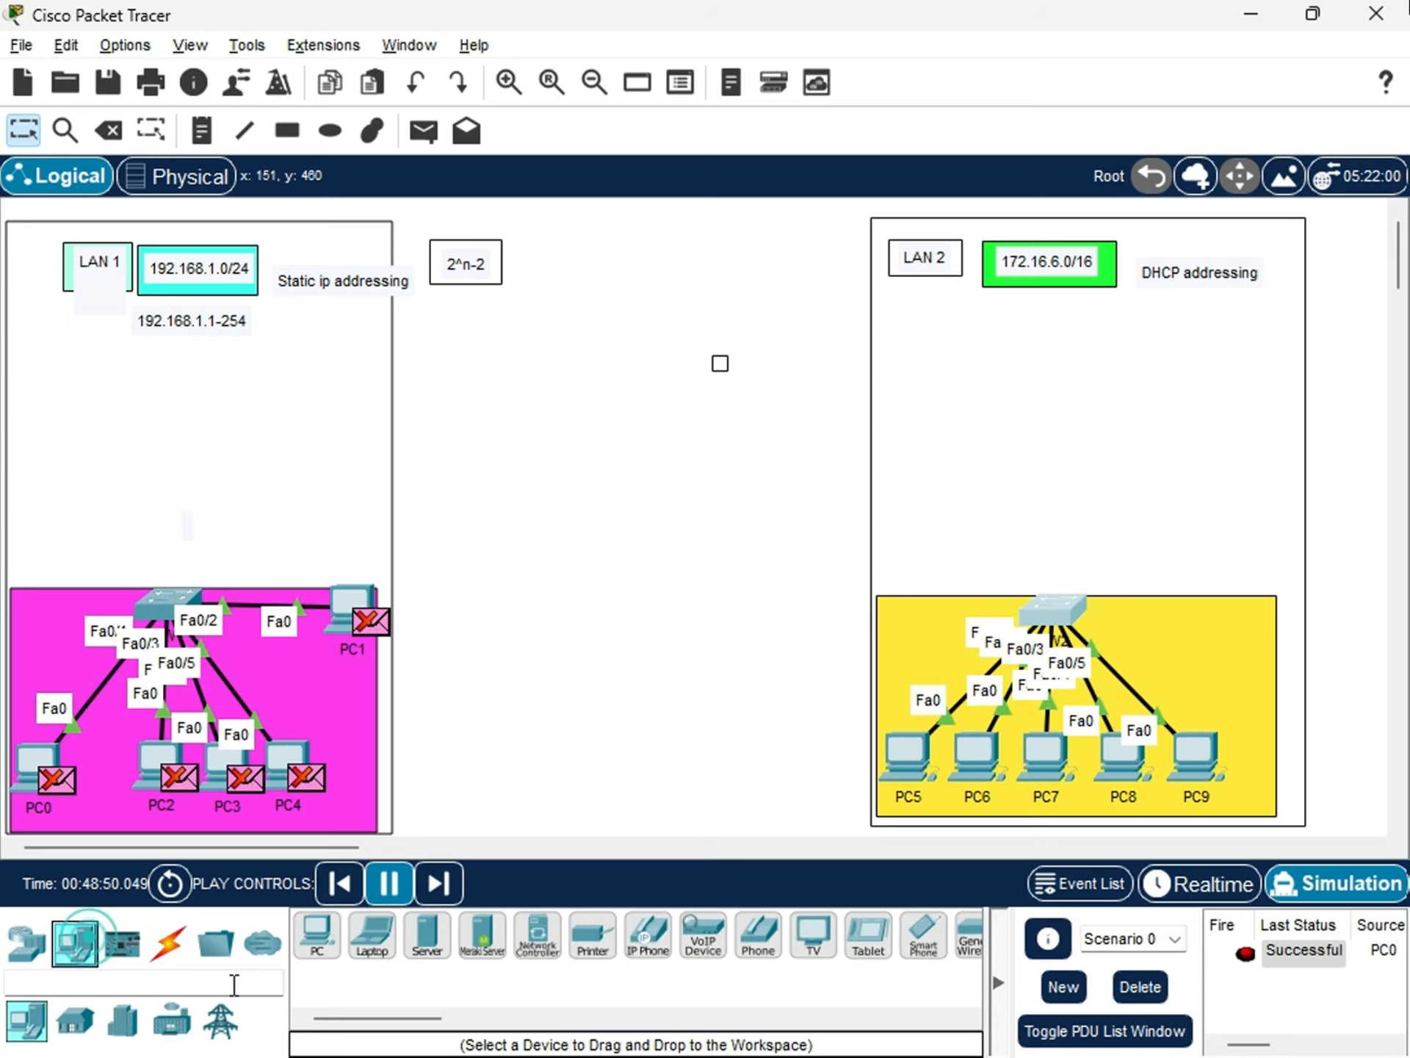
{"action": "left_click", "coordinate": [26, 942]}
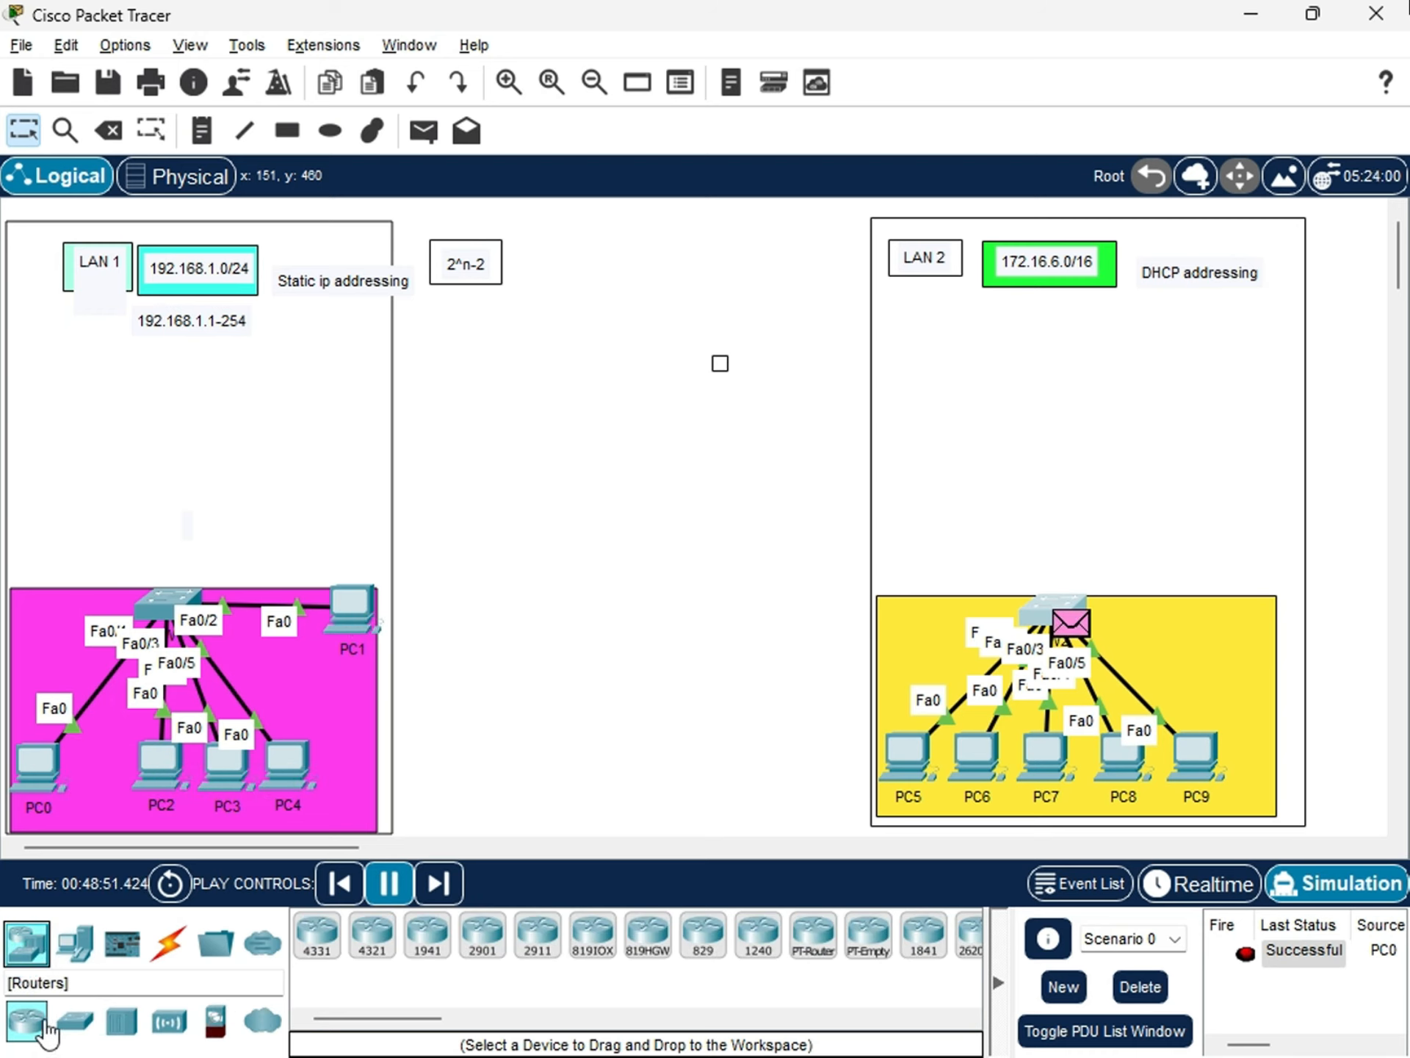
{"action": "left_click", "coordinate": [75, 942]}
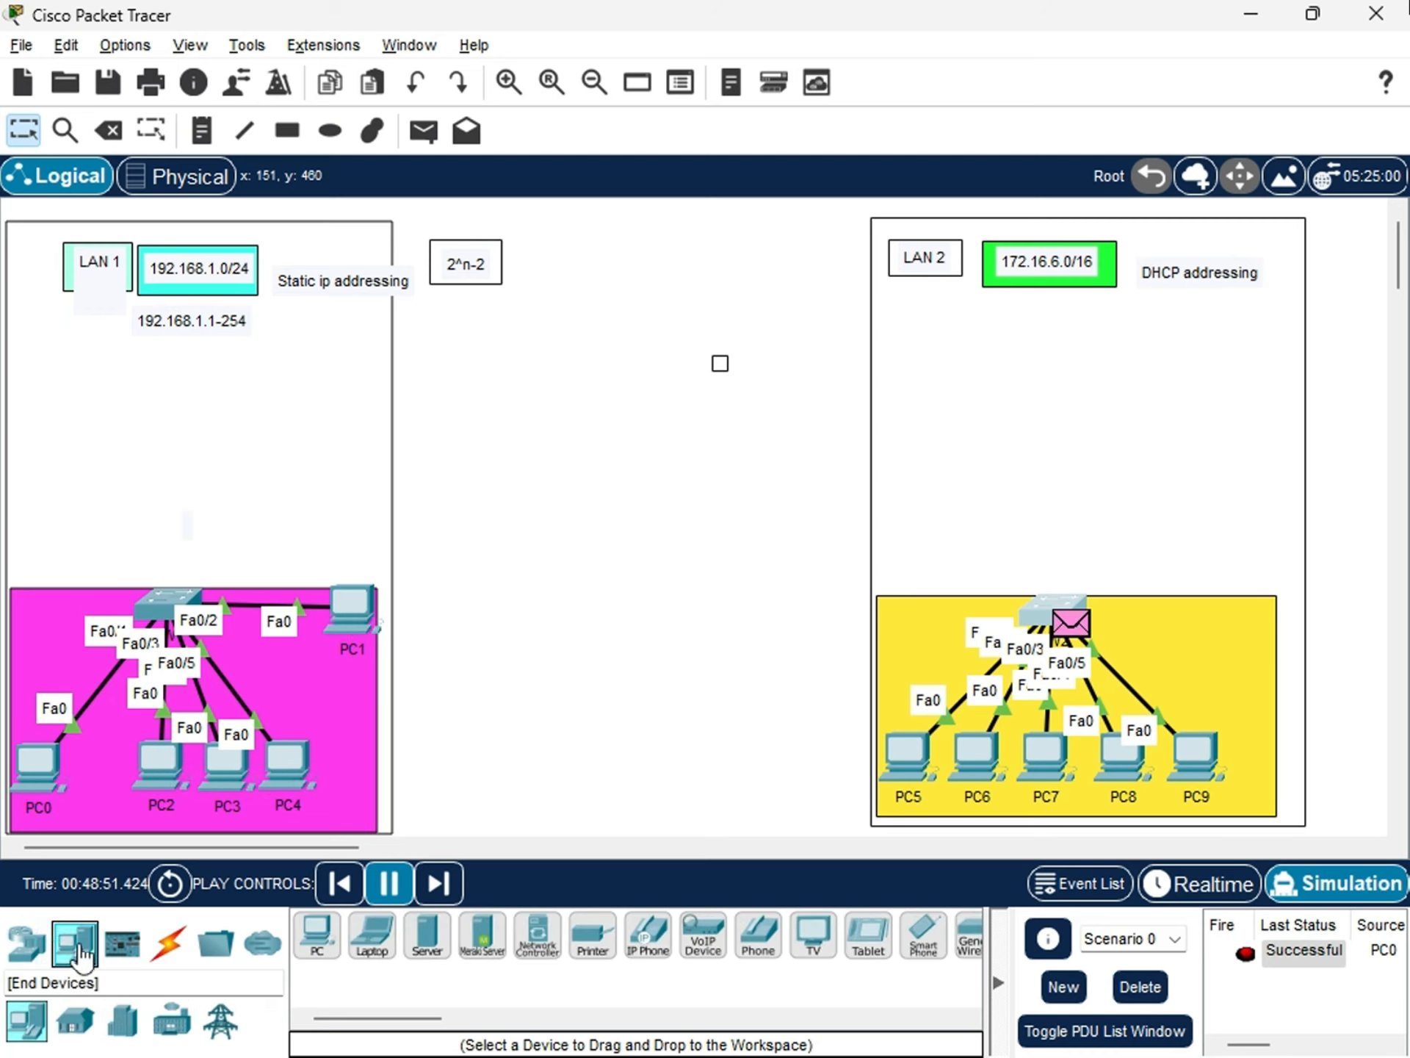
{"action": "left_click", "coordinate": [428, 937]}
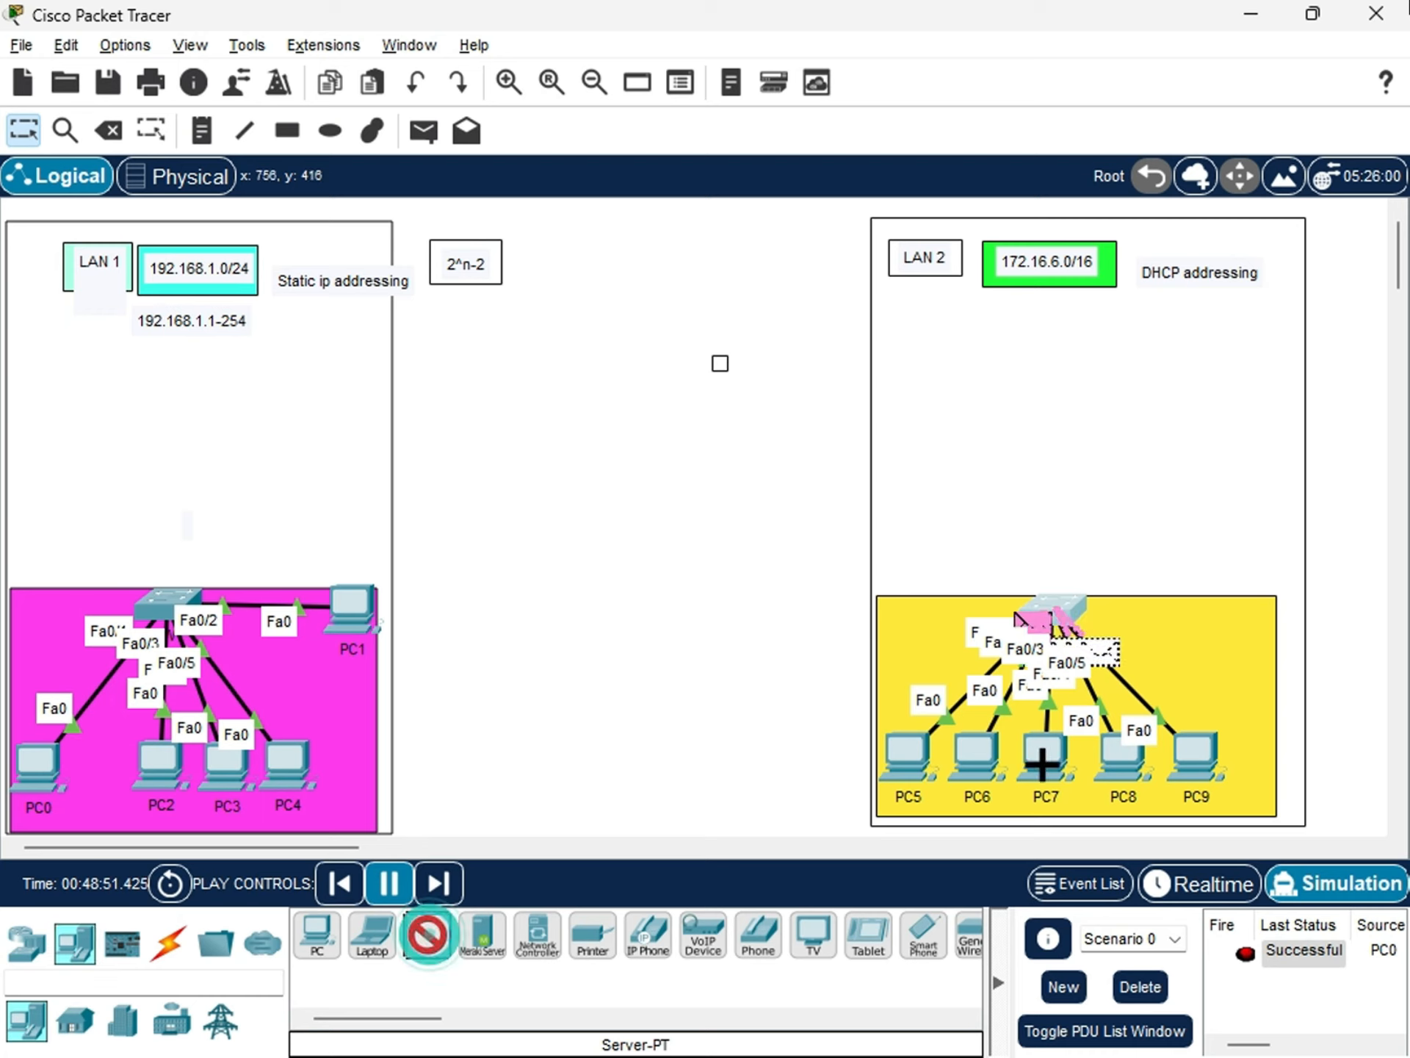
{"action": "left_click", "coordinate": [1002, 487]}
{"action": "left_click_drag", "start_coordinate": [1028, 440], "coordinate": [1225, 470]}
Rename the new LAN 2 server as DHCP SERVER.
{"action": "left_click", "coordinate": [1225, 489]}
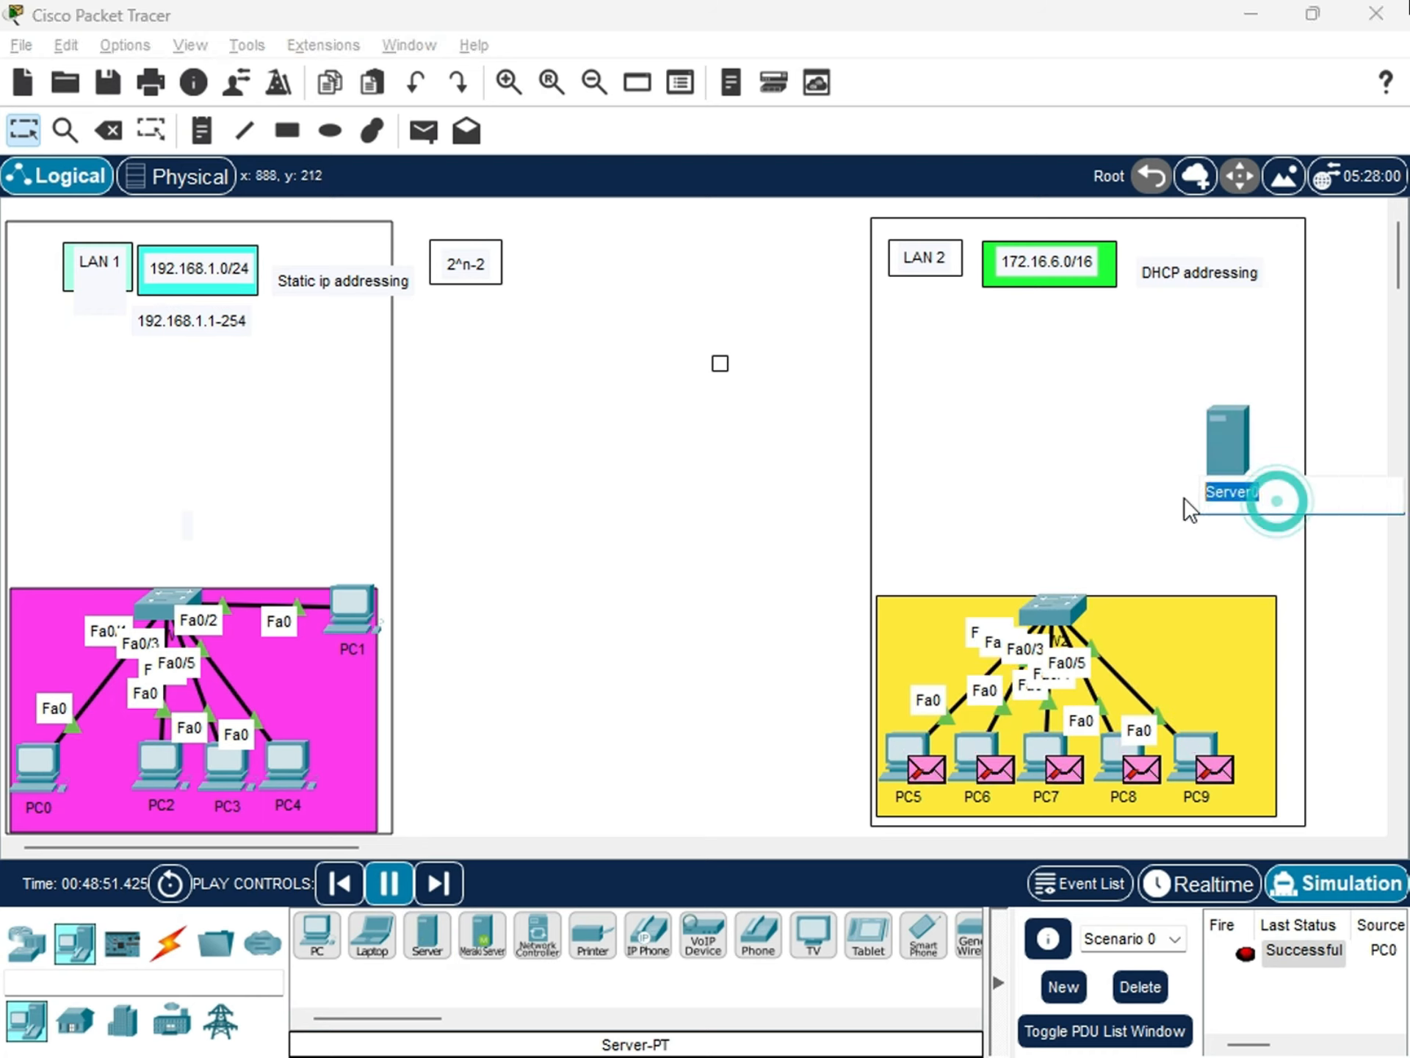
{"action": "type", "text": "DH"}
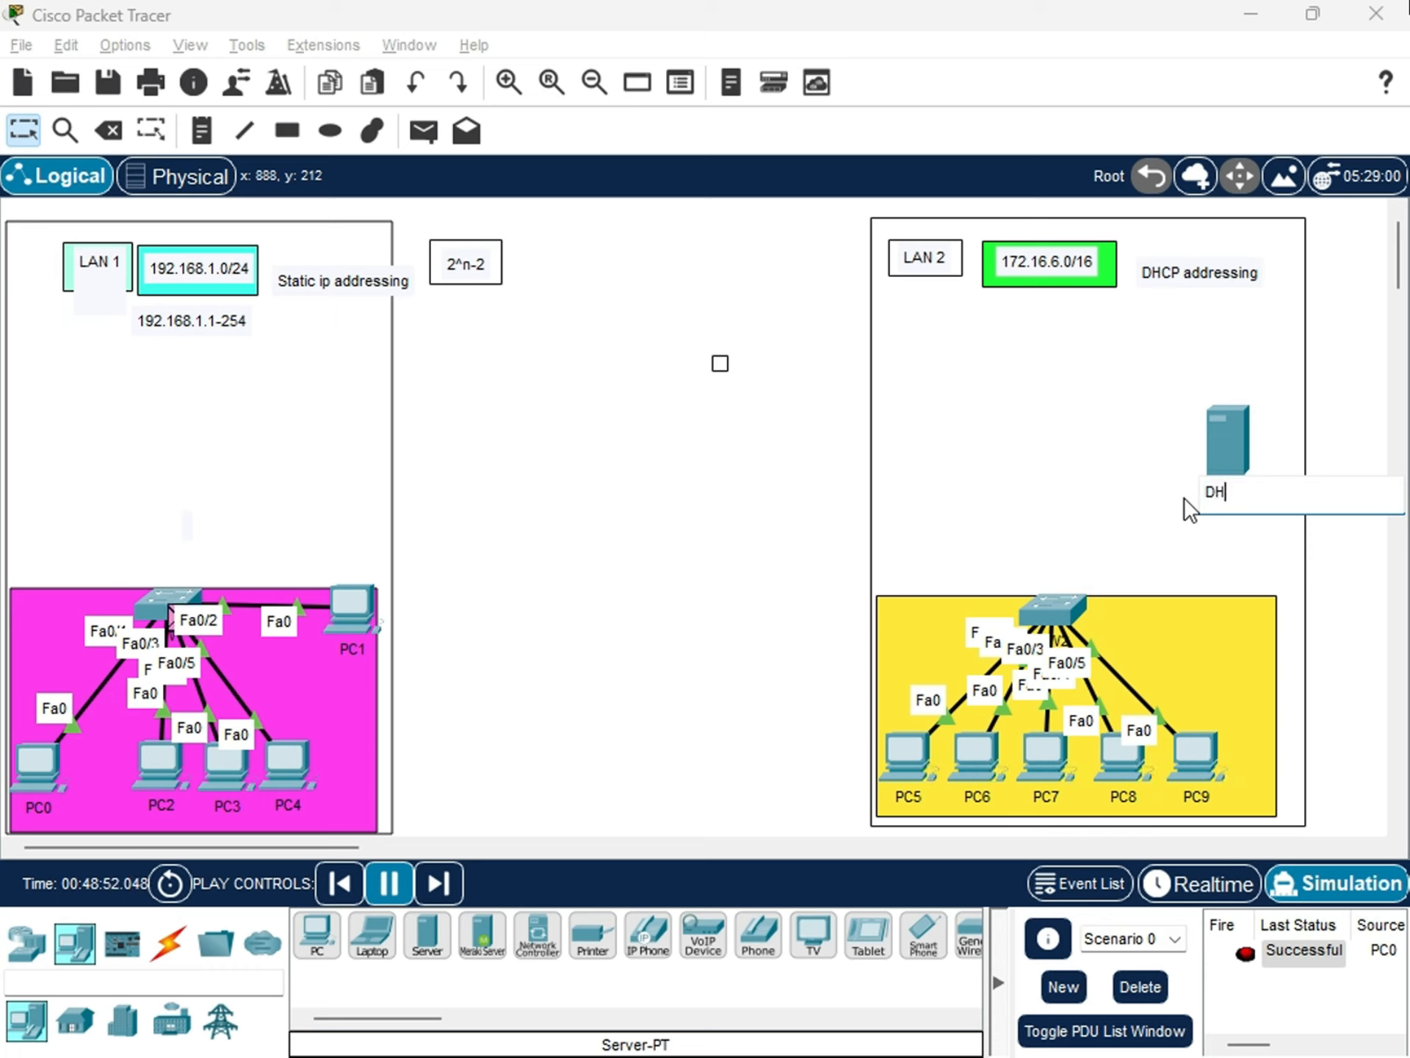
{"action": "type", "text": "CP SERVER"}
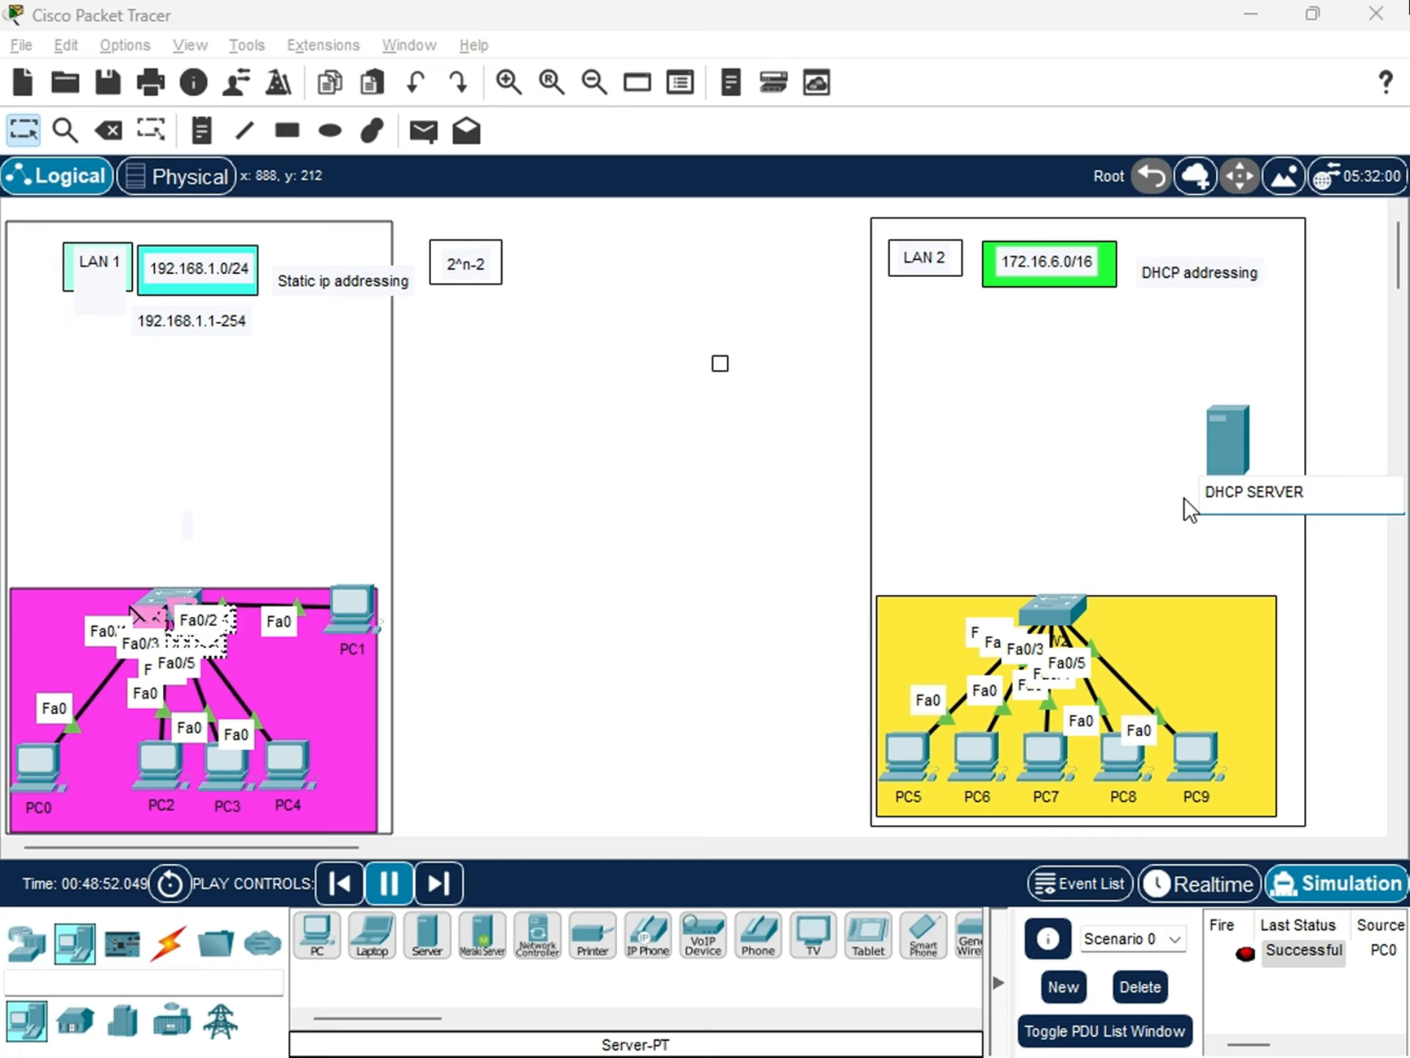
{"action": "key", "text": "Return"}
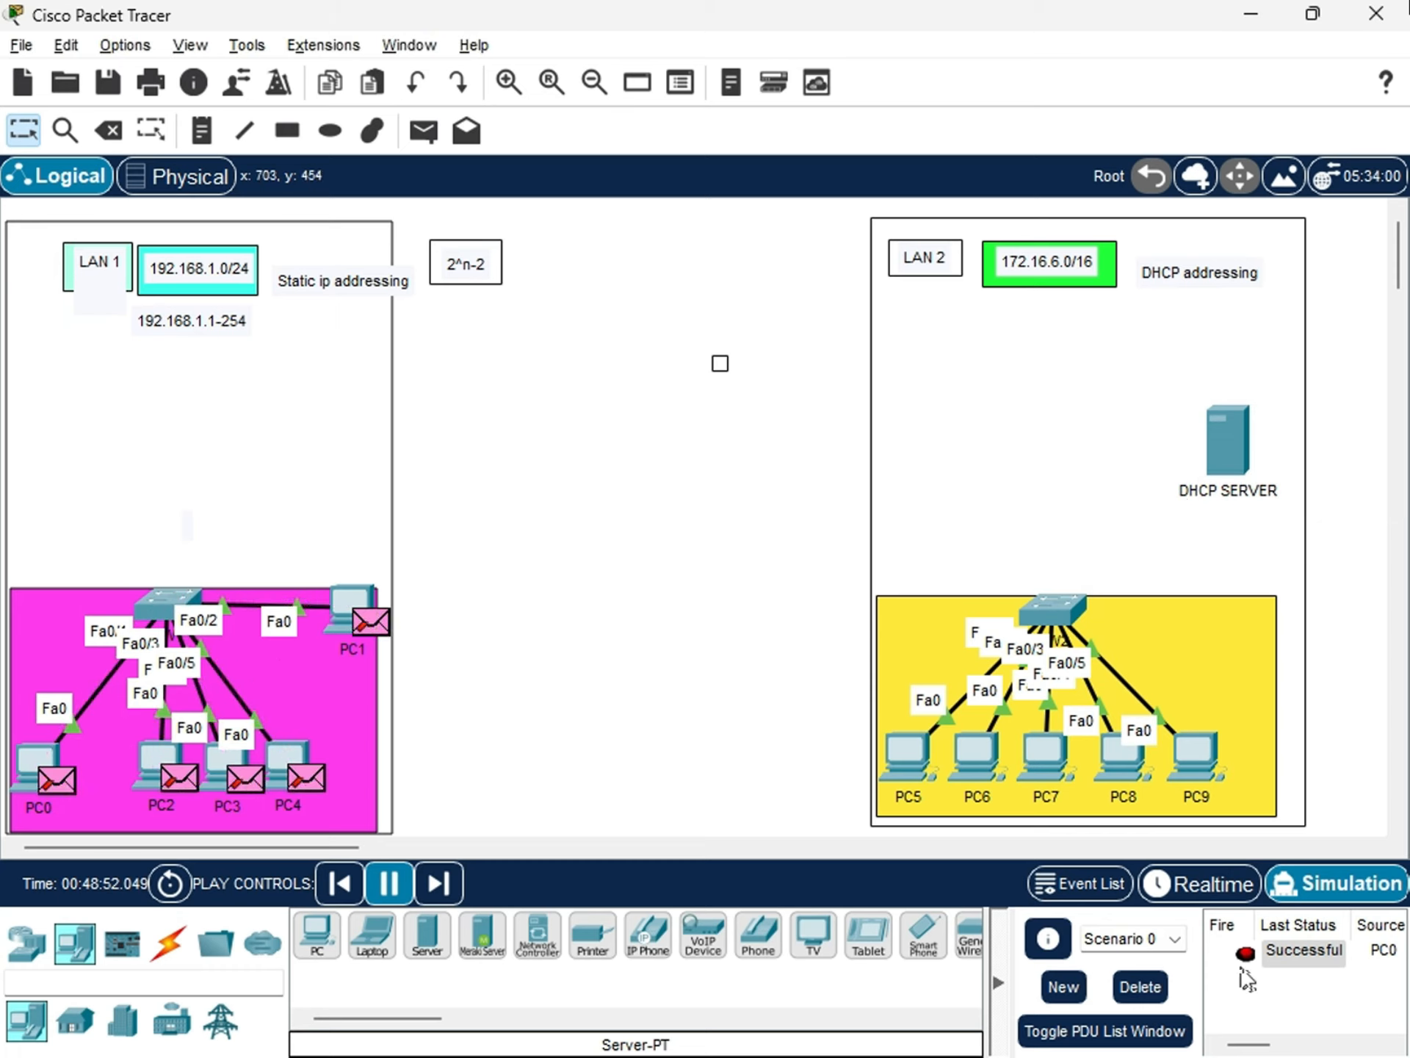
Delete the current PDU scenario and link DHCP SERVER to SW2 with an automatically chosen connection.
{"action": "left_click", "coordinate": [1140, 987]}
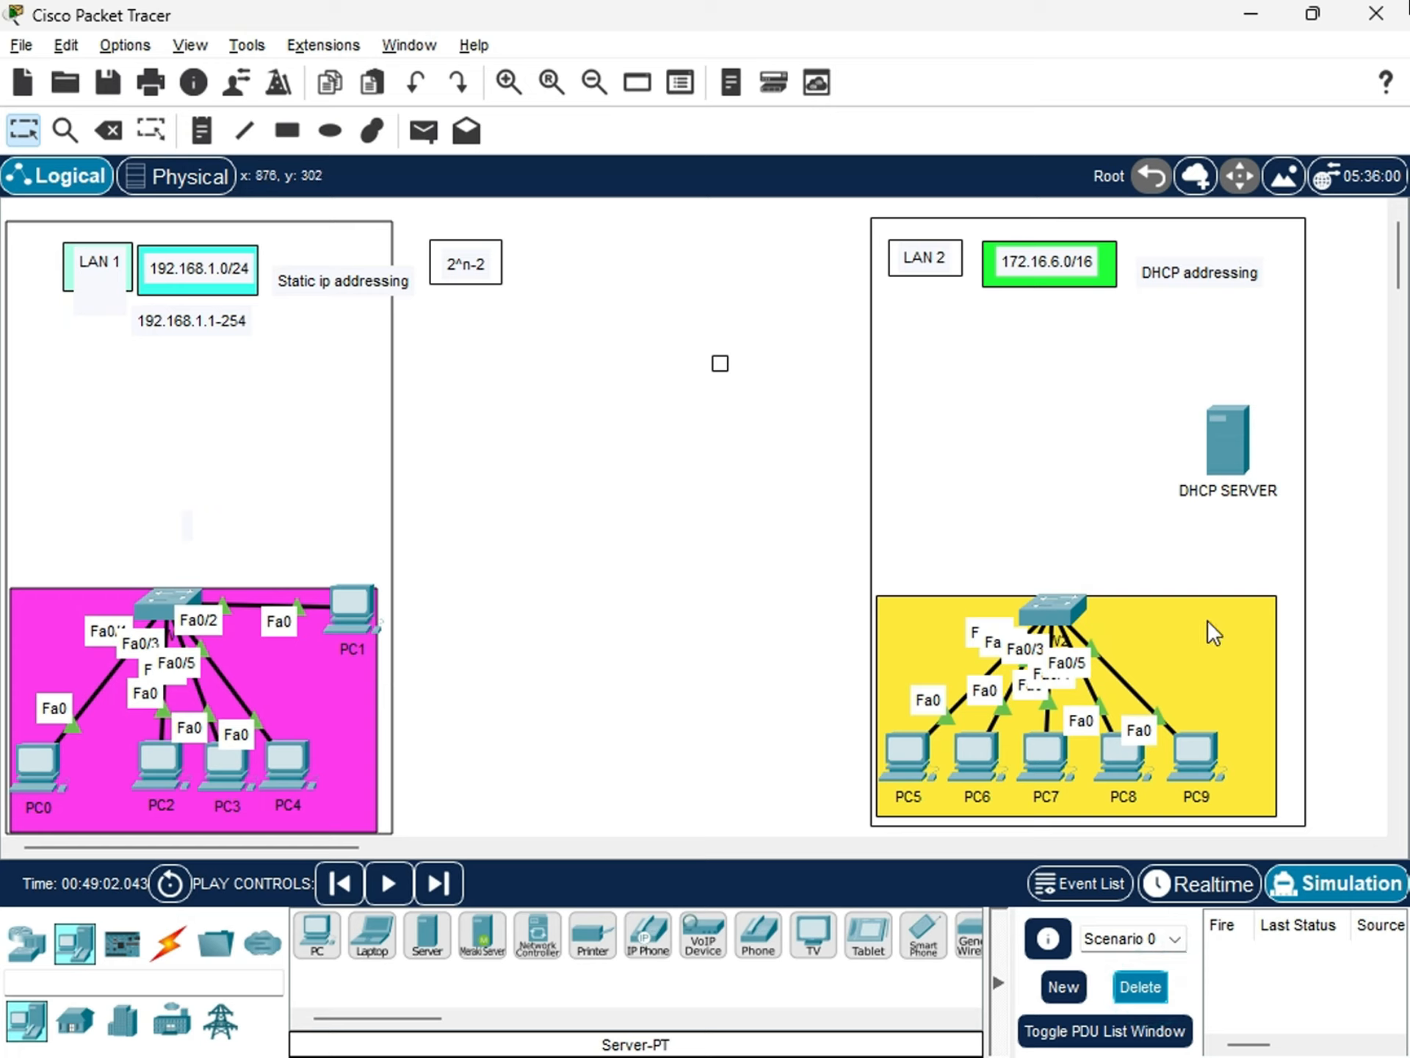
{"action": "left_click", "coordinate": [170, 947]}
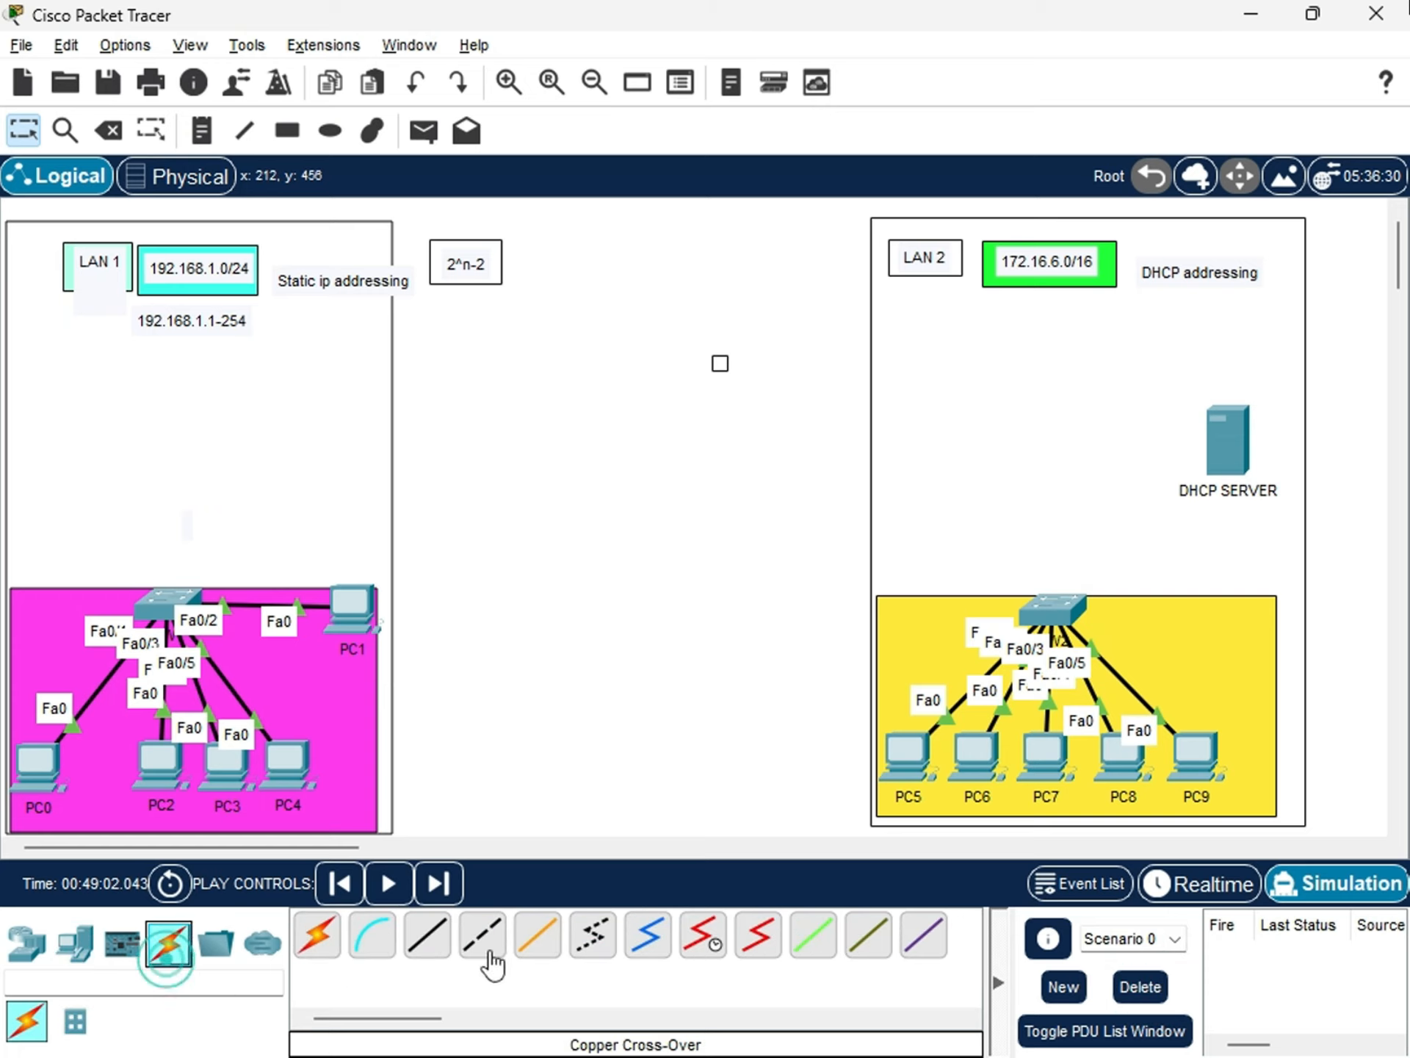
{"action": "left_click", "coordinate": [317, 935]}
{"action": "left_click", "coordinate": [1225, 448]}
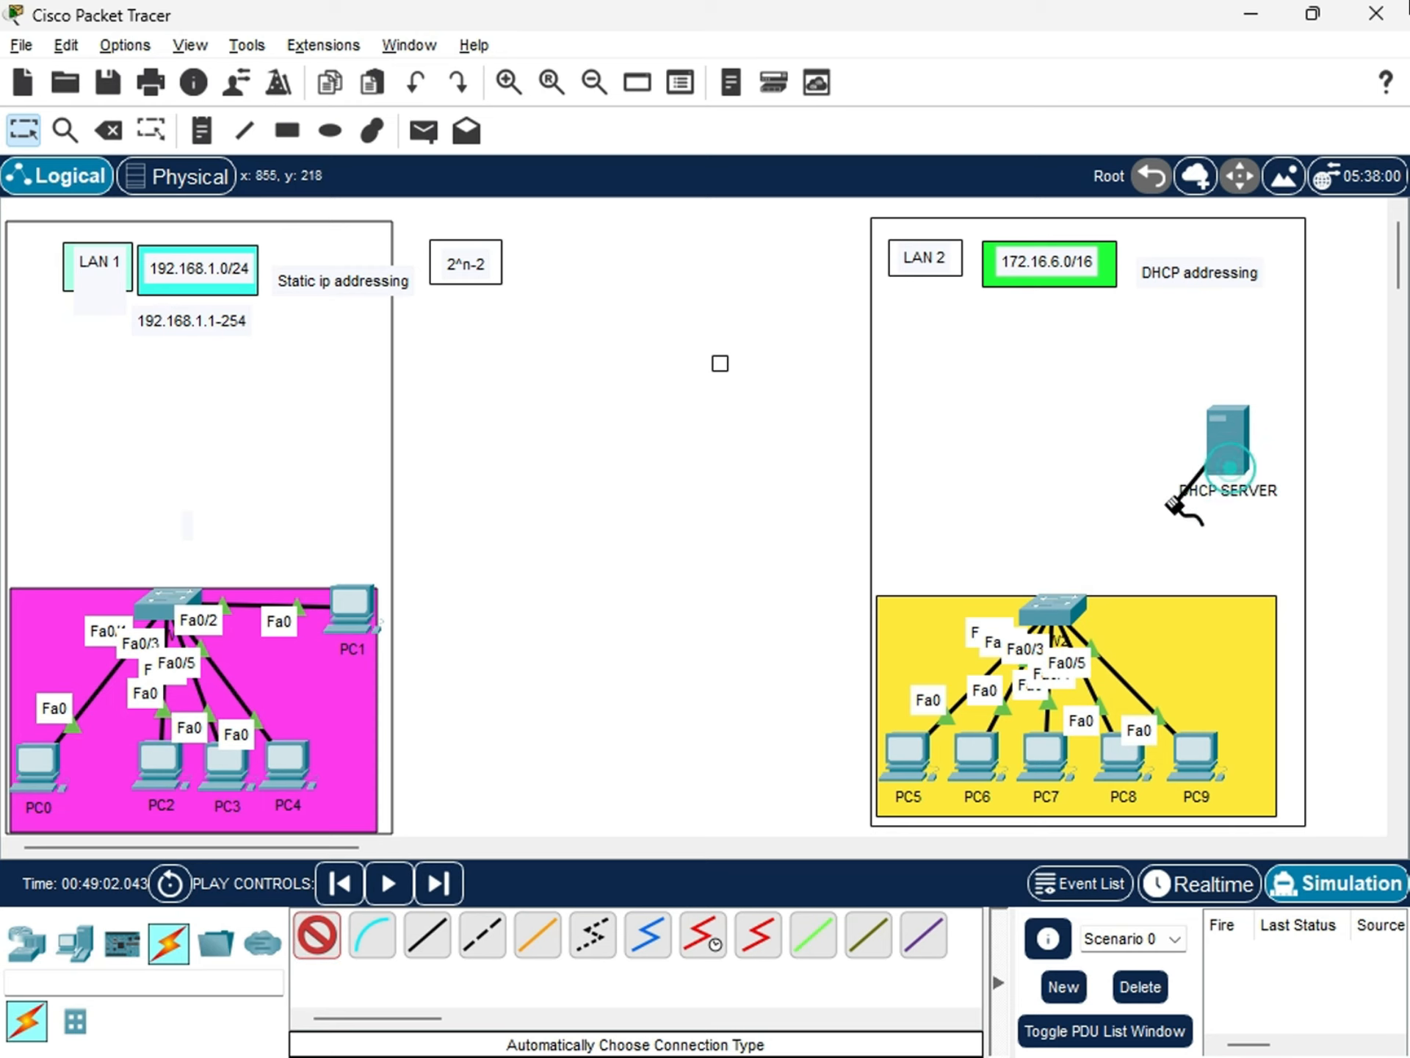
{"action": "left_click", "coordinate": [1065, 600]}
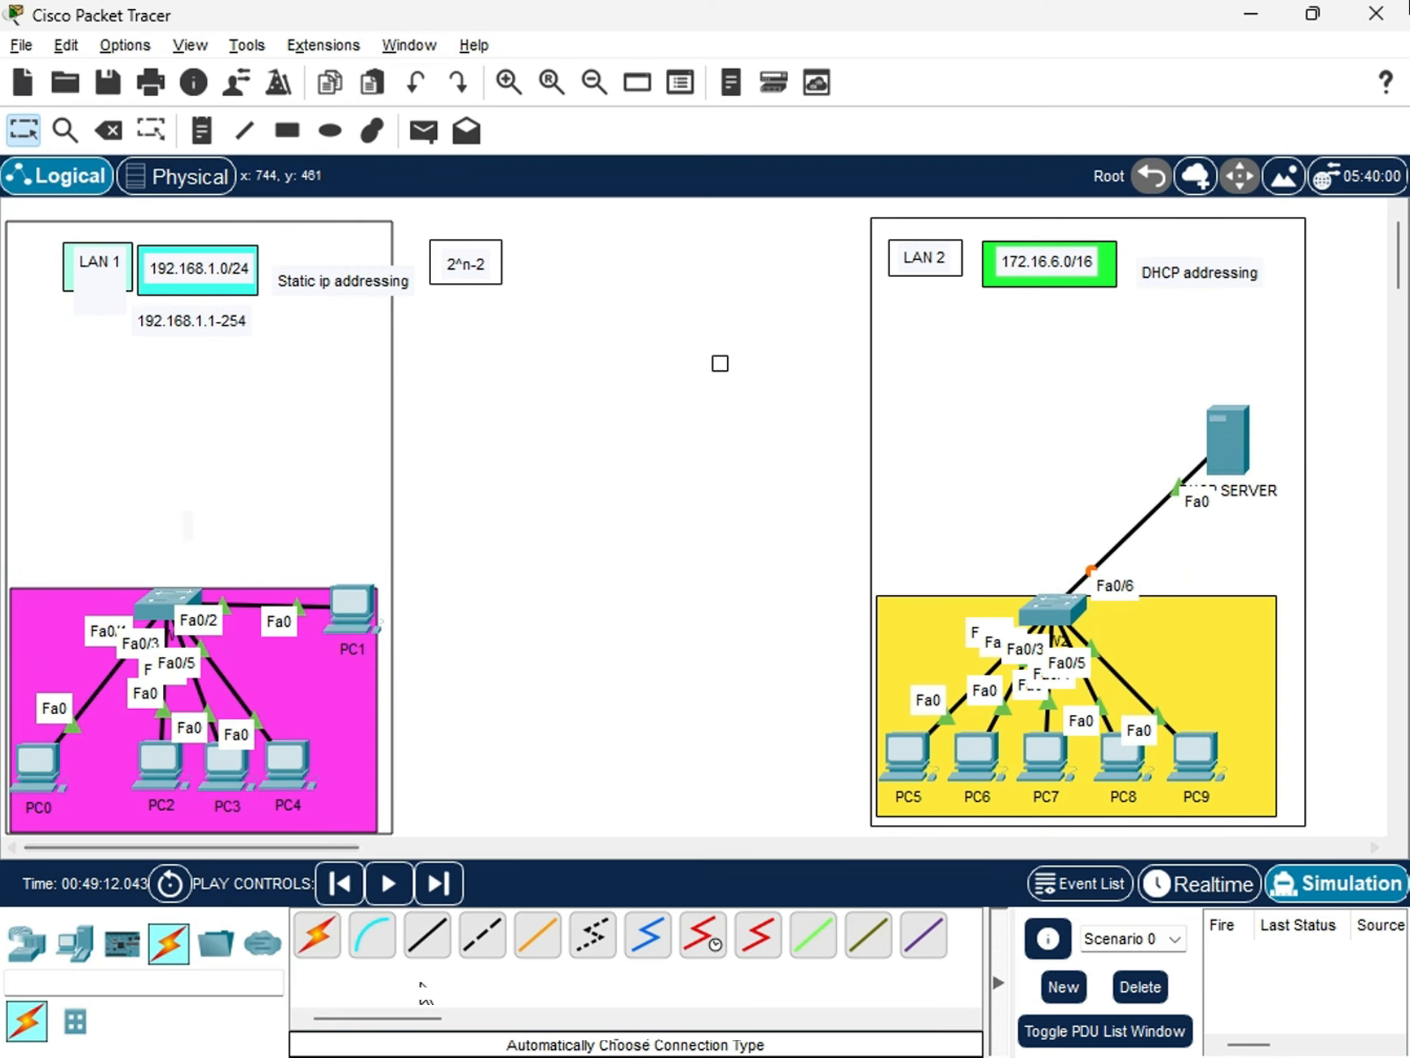
Adjust the position of DHCP SERVER above the yellow area, keeping it inside the LAN 2 frame.
{"action": "mouse_move", "coordinate": [1225, 448]}
{"action": "left_mouse_down"}
{"action": "mouse_move", "coordinate": [1242, 524]}
{"action": "mouse_move", "coordinate": [1237, 461]}
{"action": "left_mouse_up"}
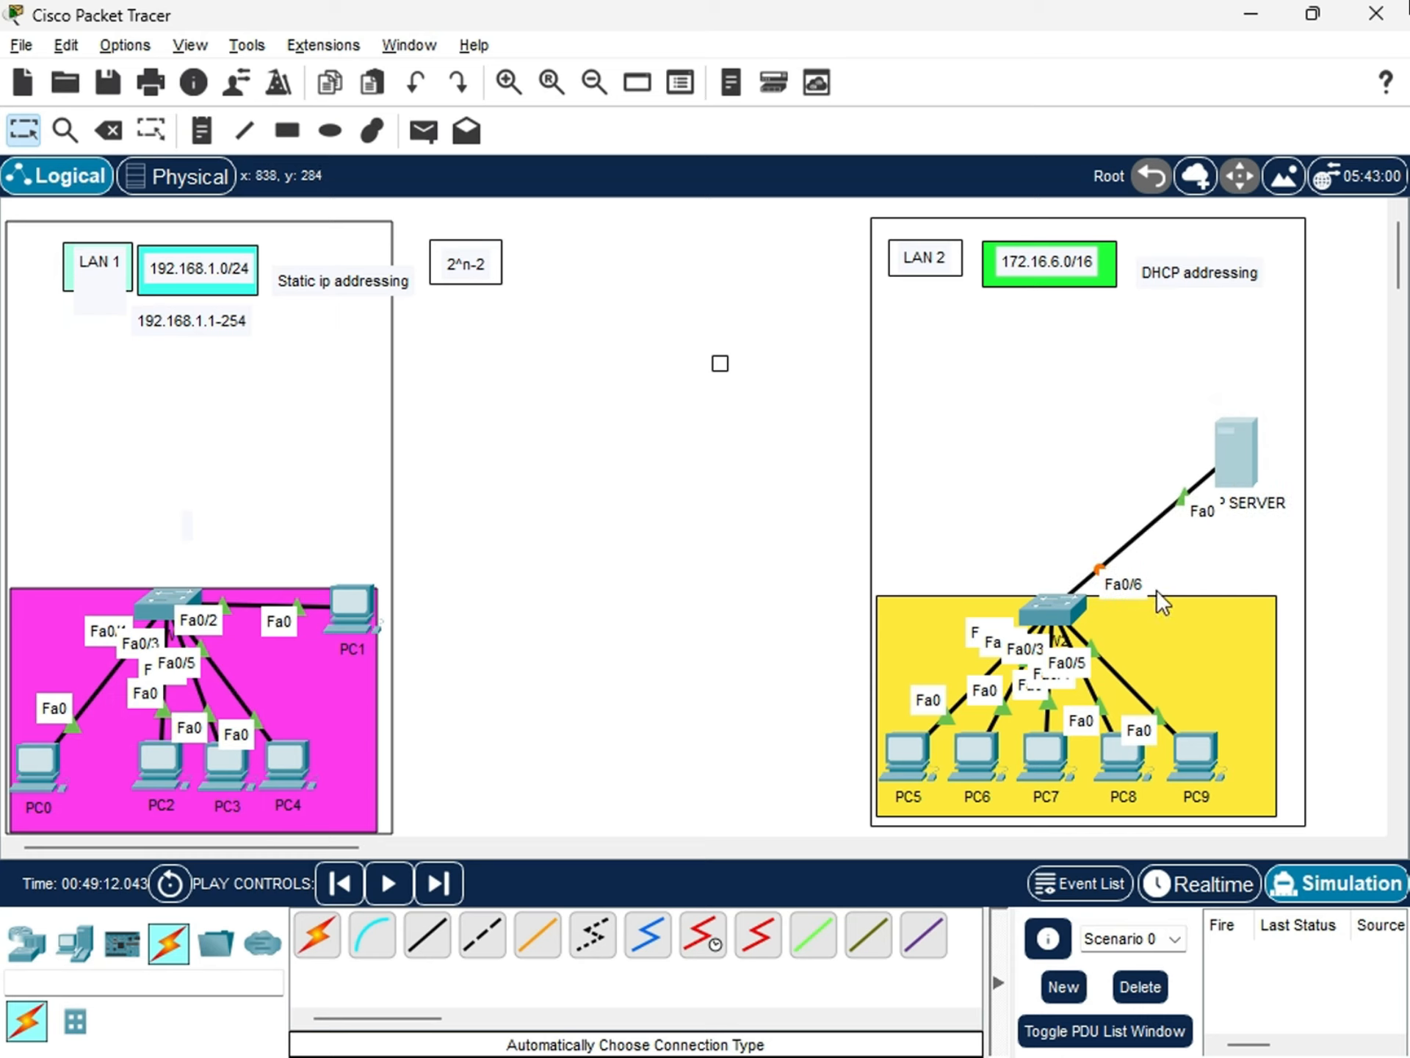
{"action": "left_click_drag", "start_coordinate": [1205, 481], "coordinate": [1243, 499]}
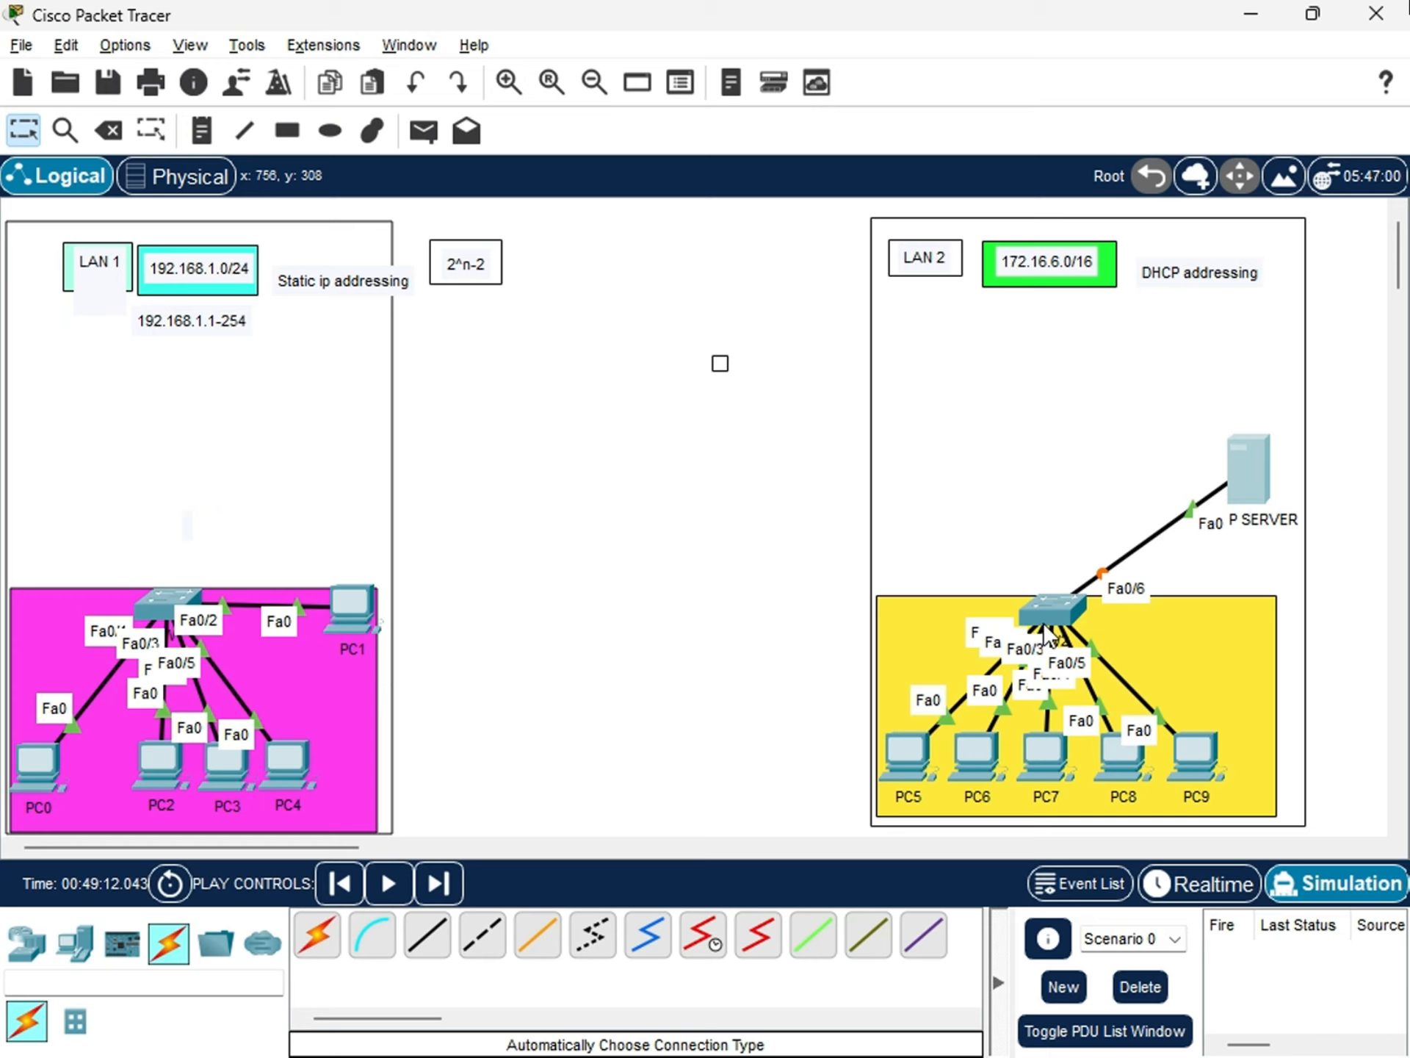
{"action": "left_click_drag", "start_coordinate": [1253, 487], "coordinate": [1258, 527]}
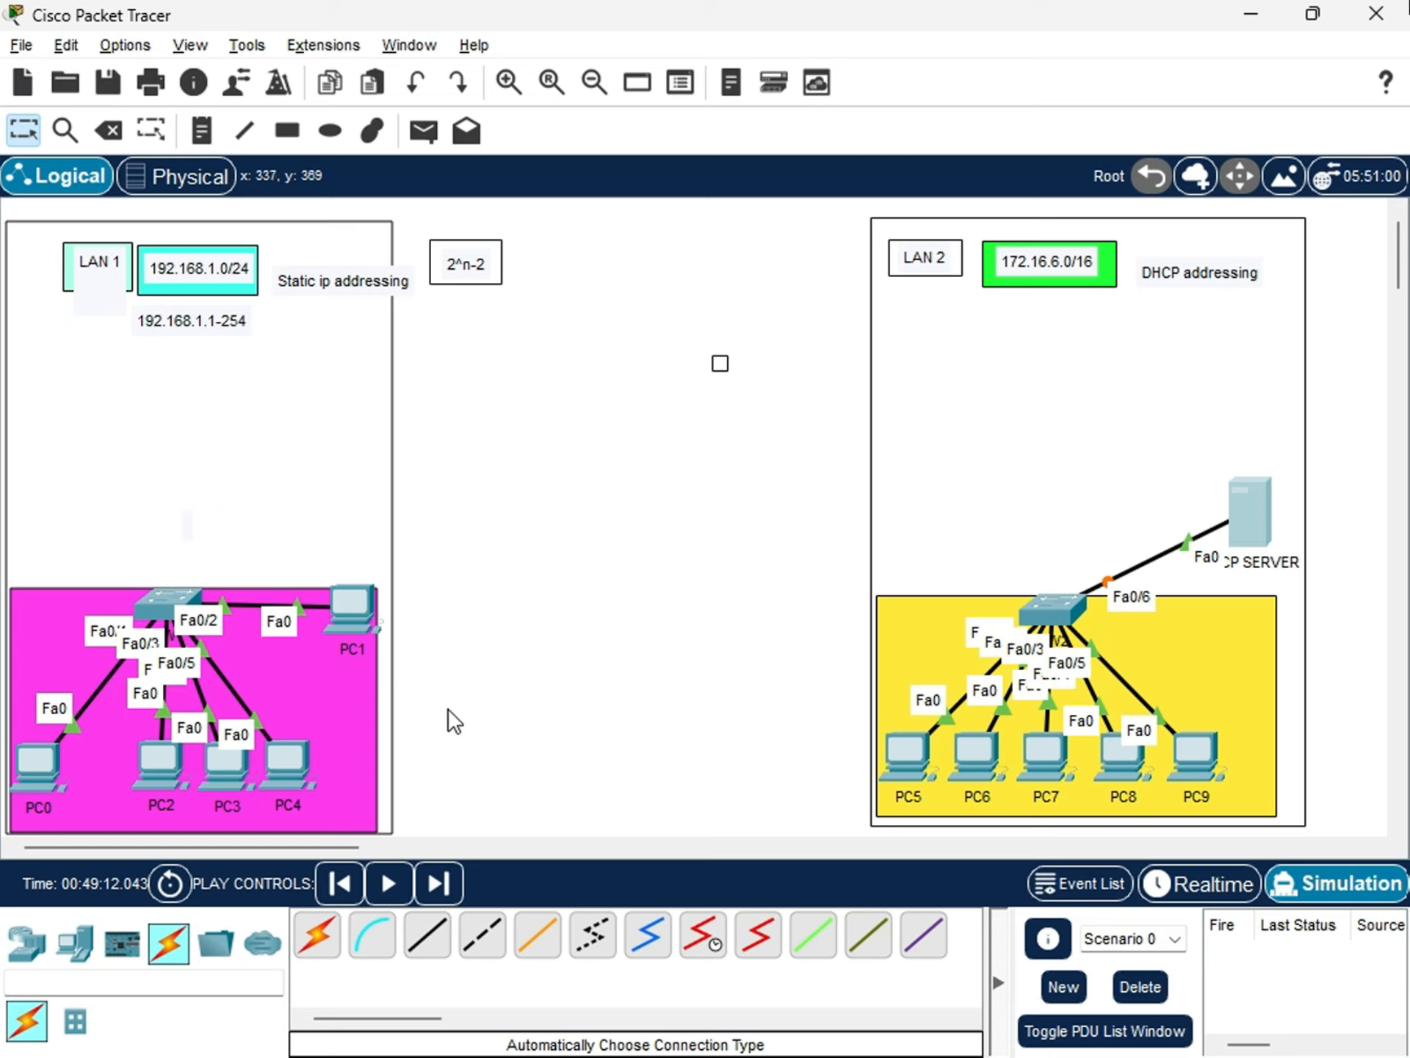
{"action": "left_click_drag", "start_coordinate": [1253, 524], "coordinate": [1231, 452]}
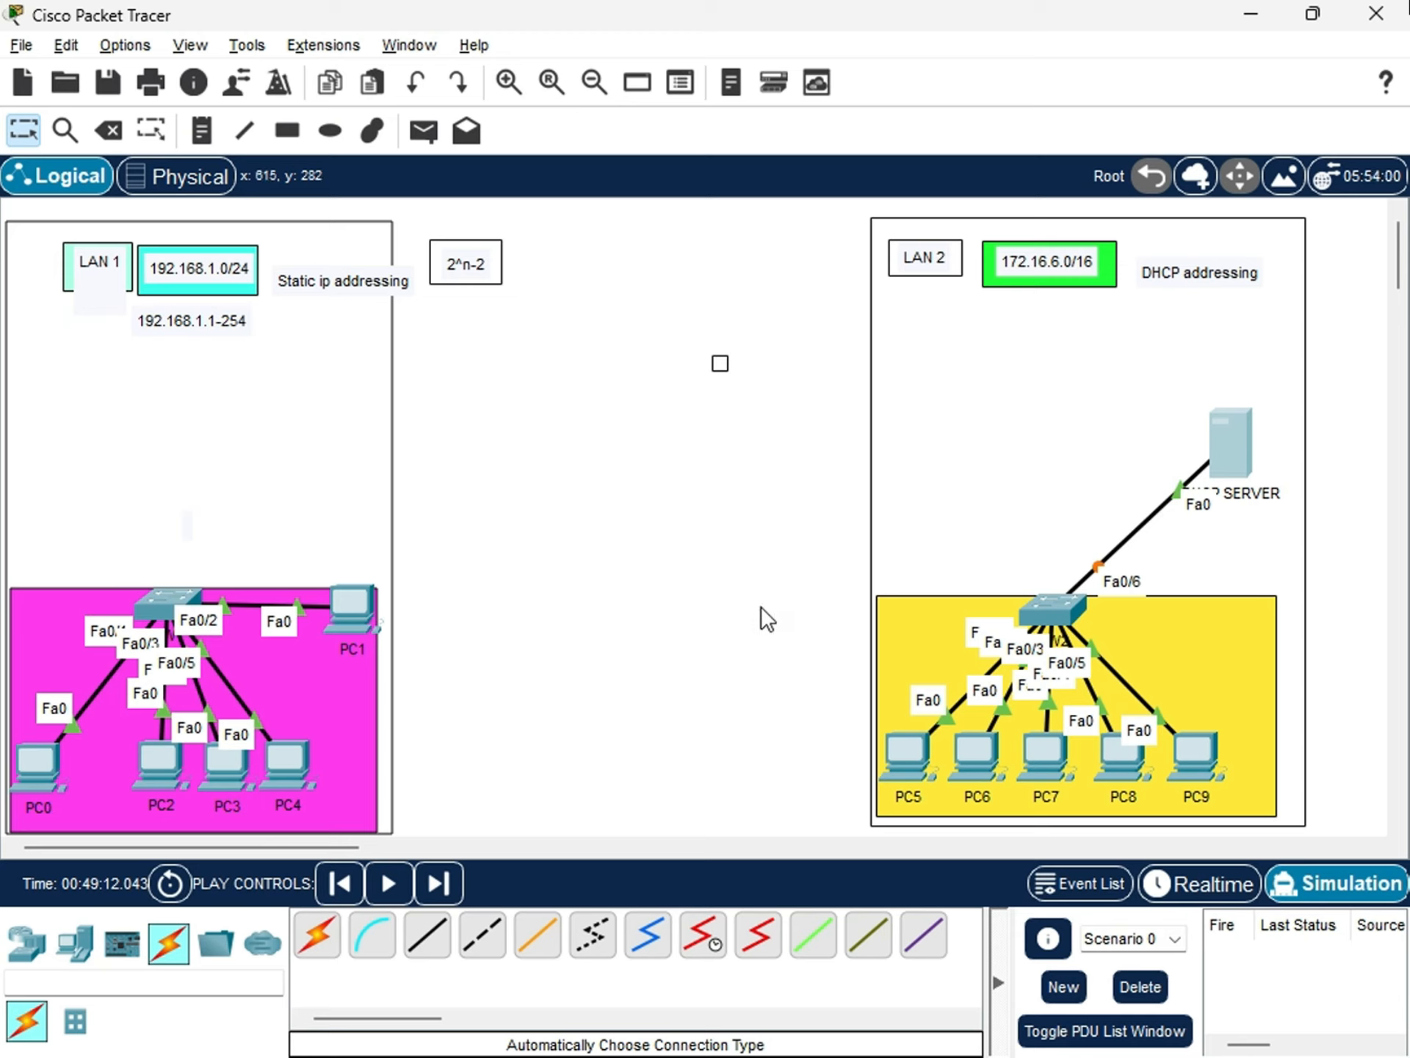
Add a second server to LAN 2, opposite DHCP SERVER near the frame's left edge, and name it DNS SERVER.
{"action": "left_click", "coordinate": [74, 943]}
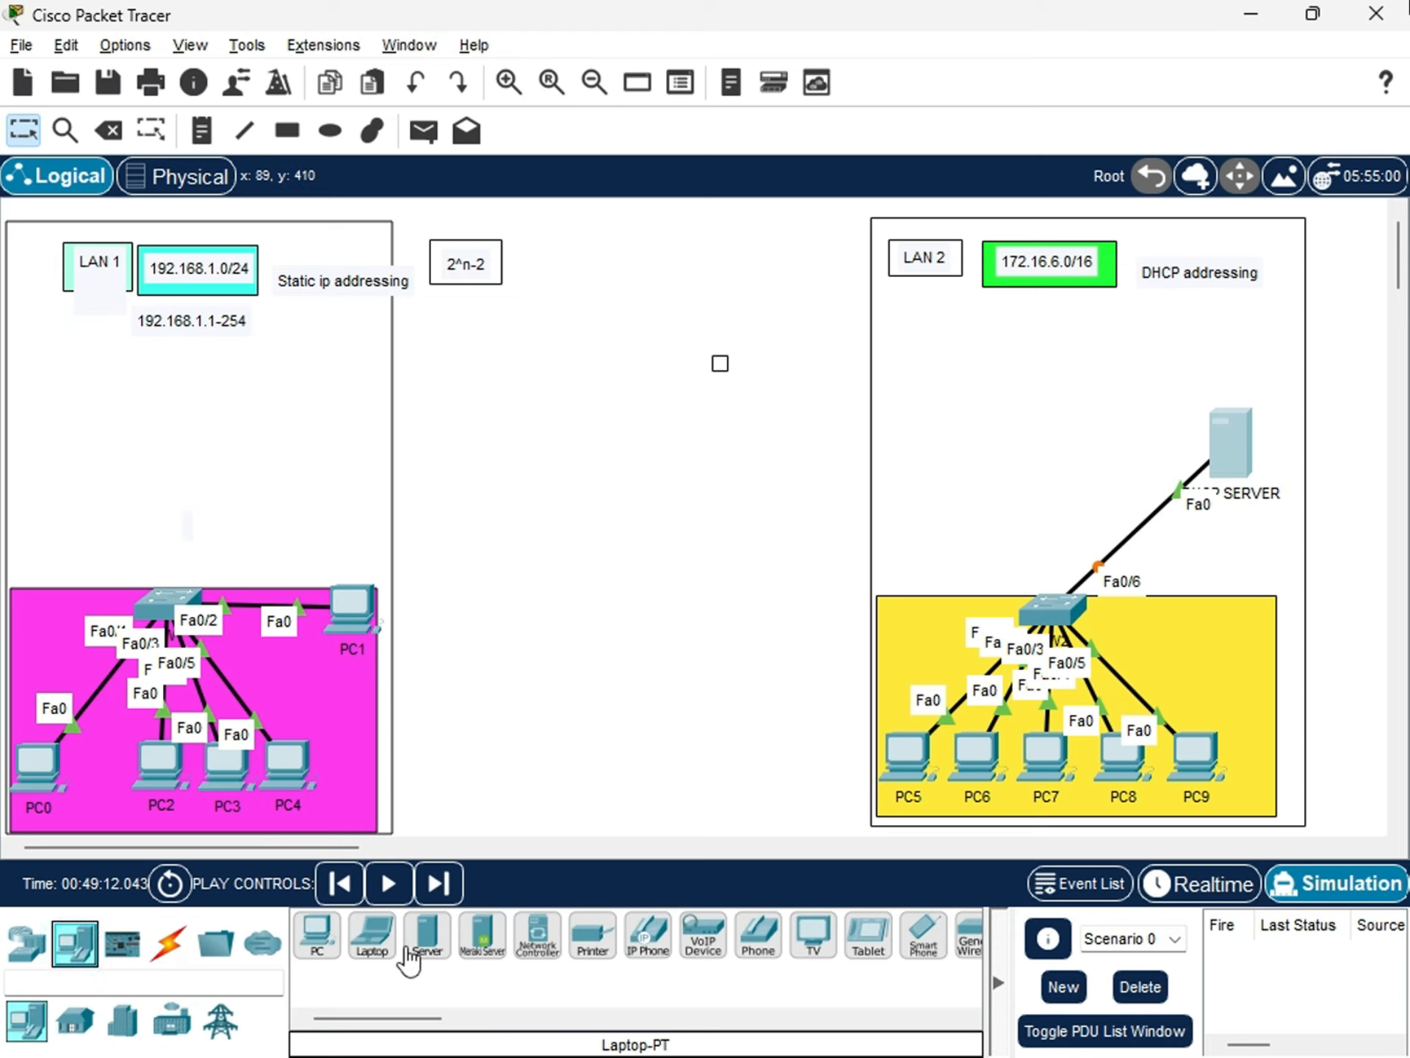
{"action": "left_click", "coordinate": [426, 933]}
{"action": "left_click", "coordinate": [947, 423]}
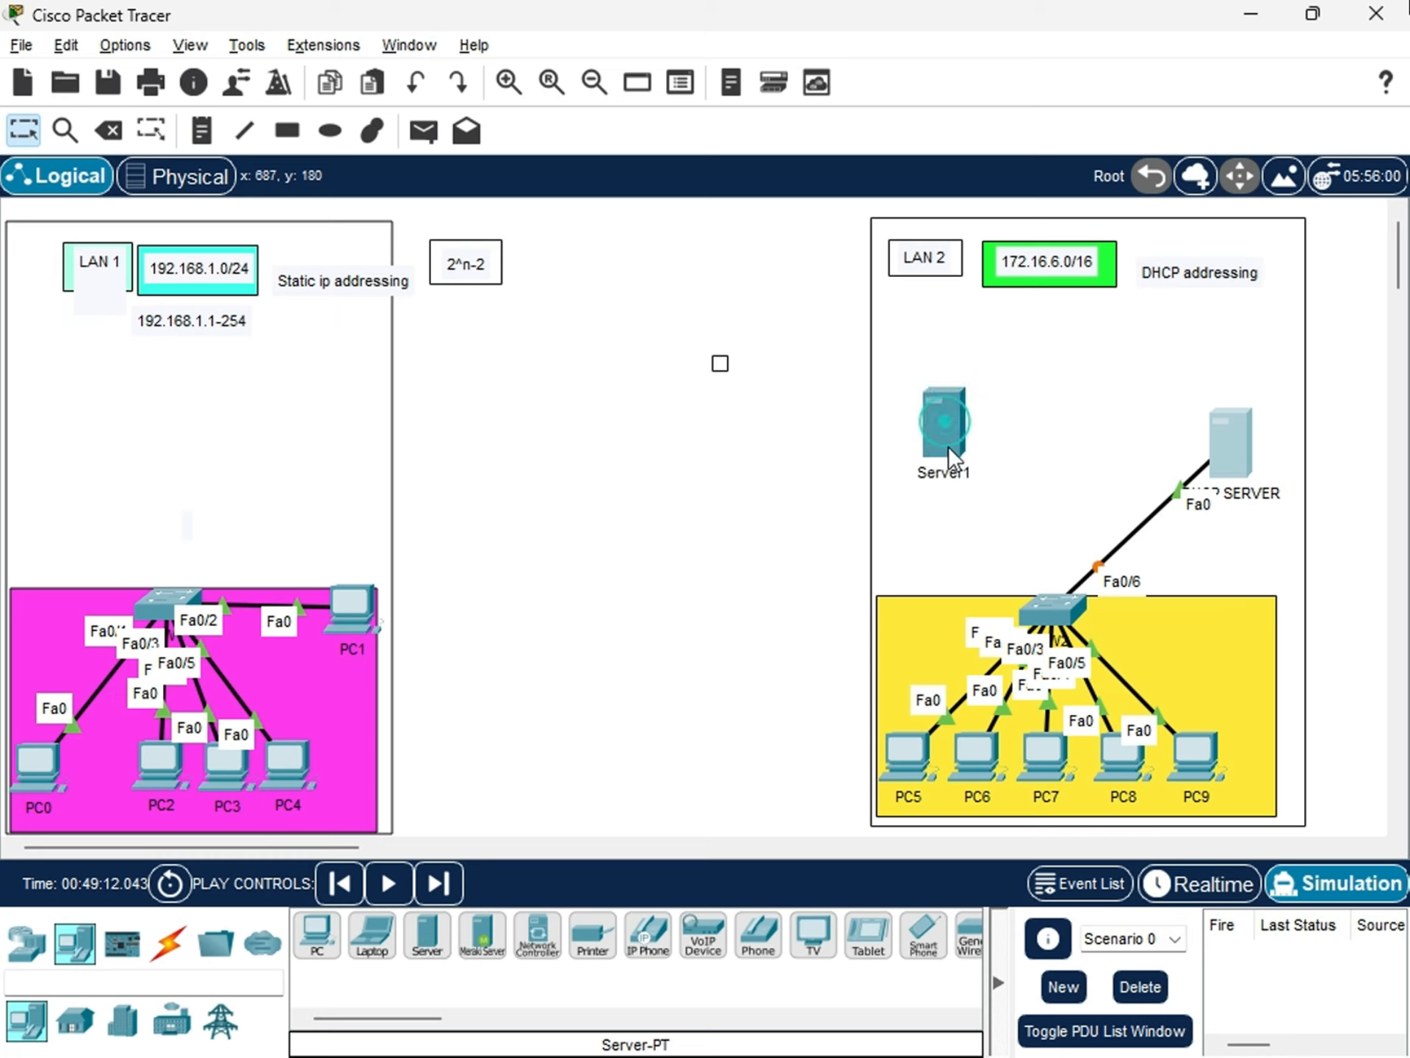
{"action": "left_click", "coordinate": [967, 476]}
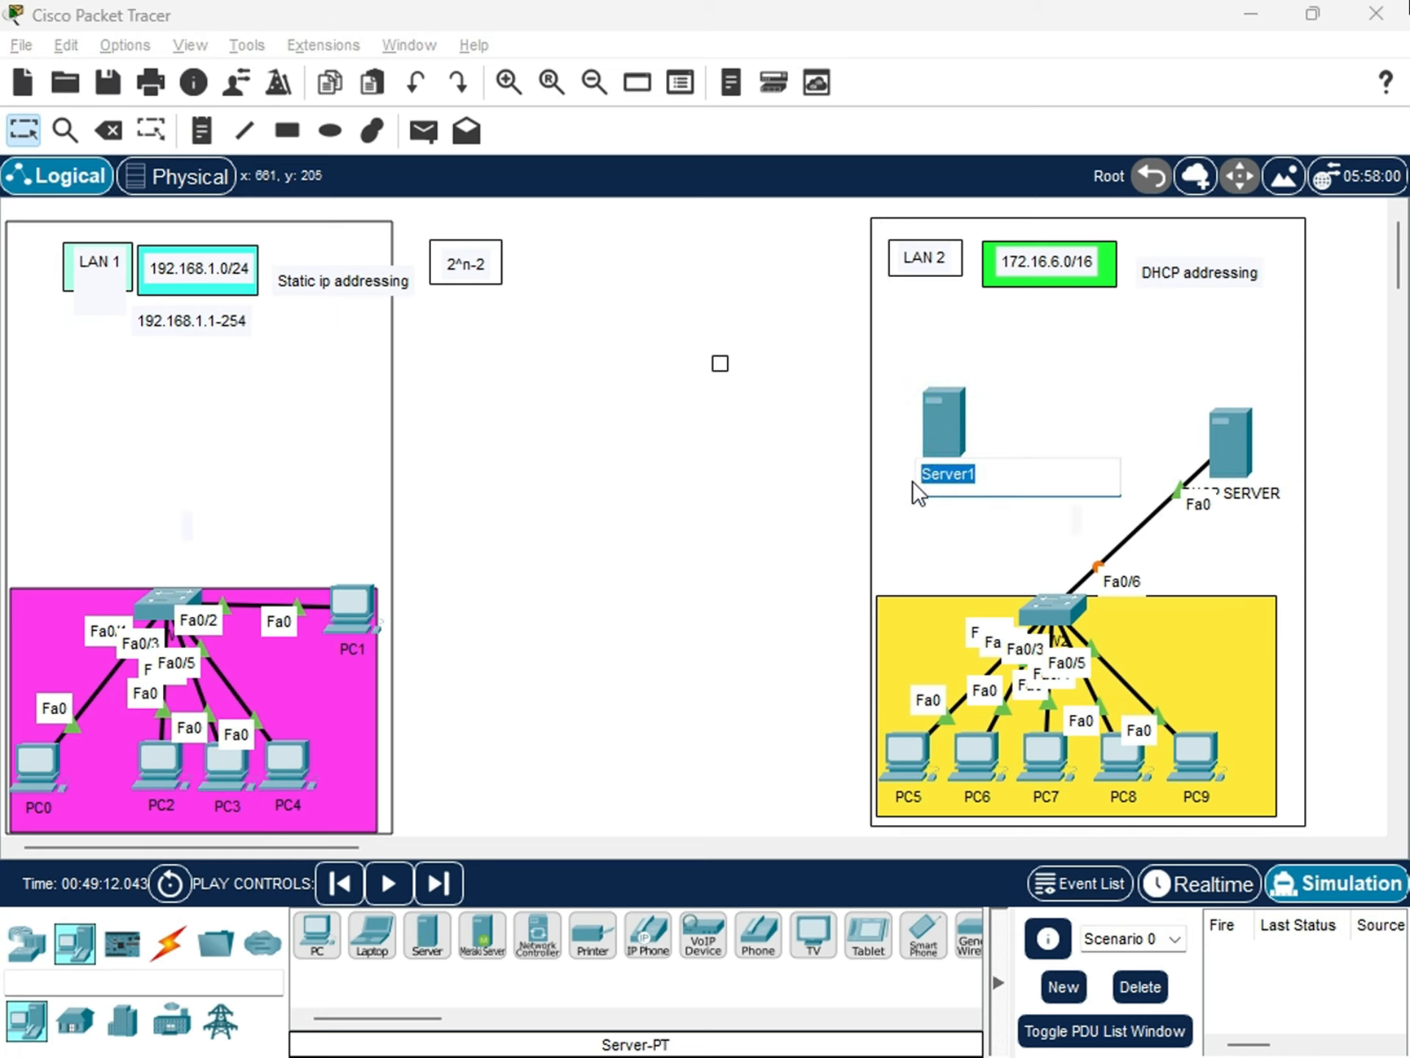
{"action": "type", "text": "DNS SERVER"}
{"action": "key", "text": "Return"}
{"action": "mouse_move", "coordinate": [923, 442]}
{"action": "left_mouse_down"}
{"action": "mouse_move", "coordinate": [918, 428]}
{"action": "mouse_move", "coordinate": [920, 445]}
{"action": "left_mouse_up"}
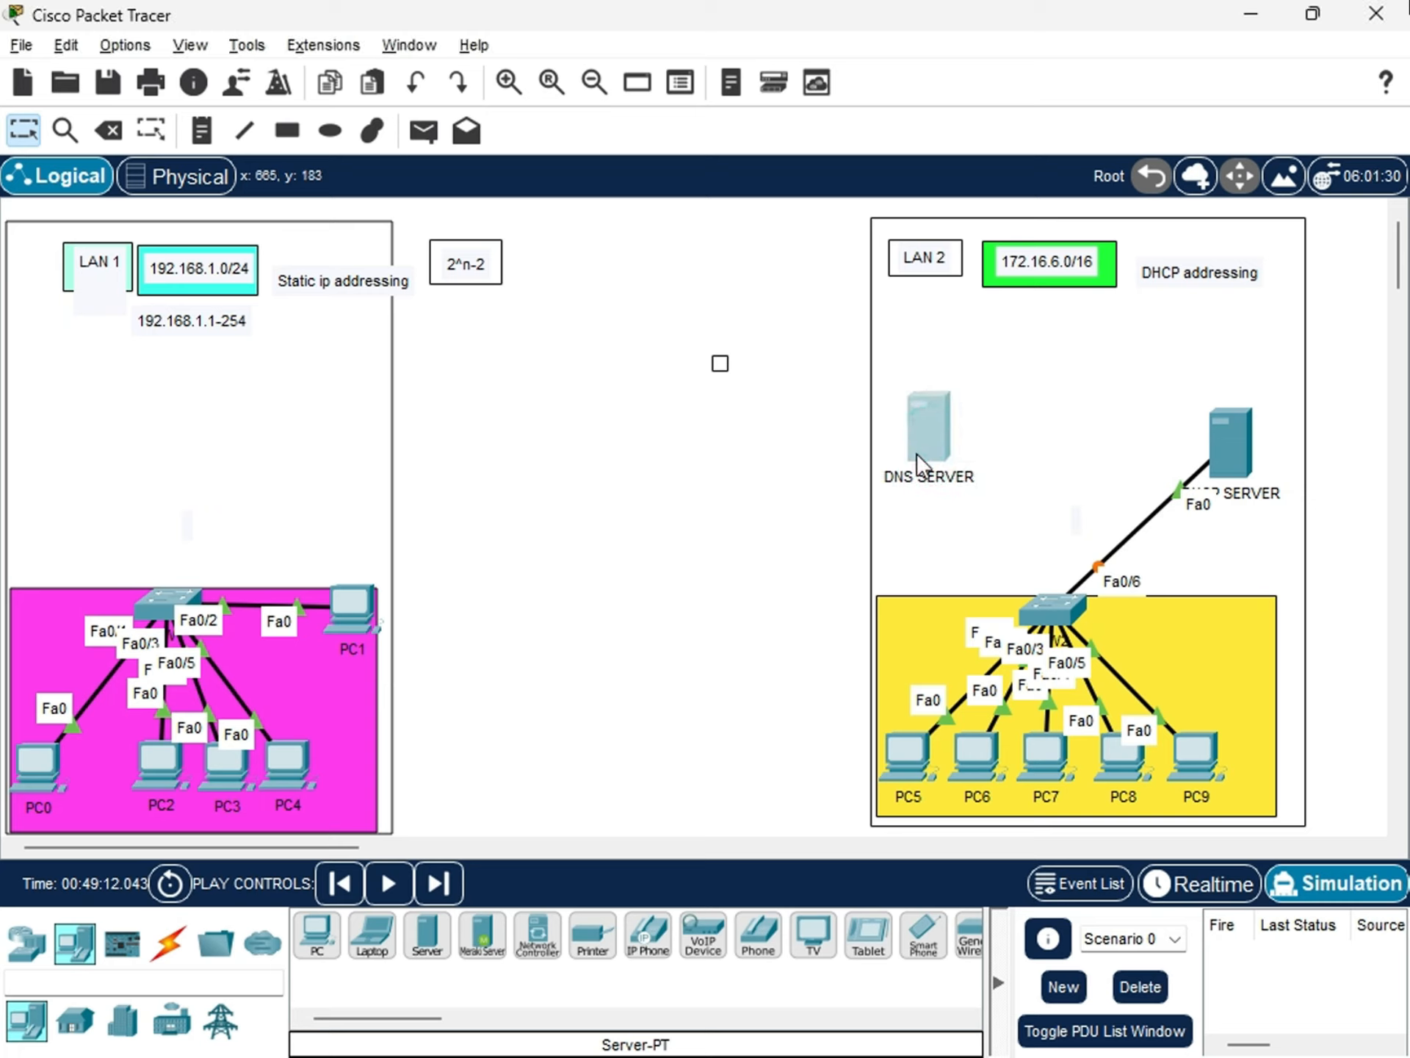
Link DNS SERVER to SW2 with an automatically chosen connection.
{"action": "left_click", "coordinate": [169, 942]}
{"action": "left_click", "coordinate": [317, 935]}
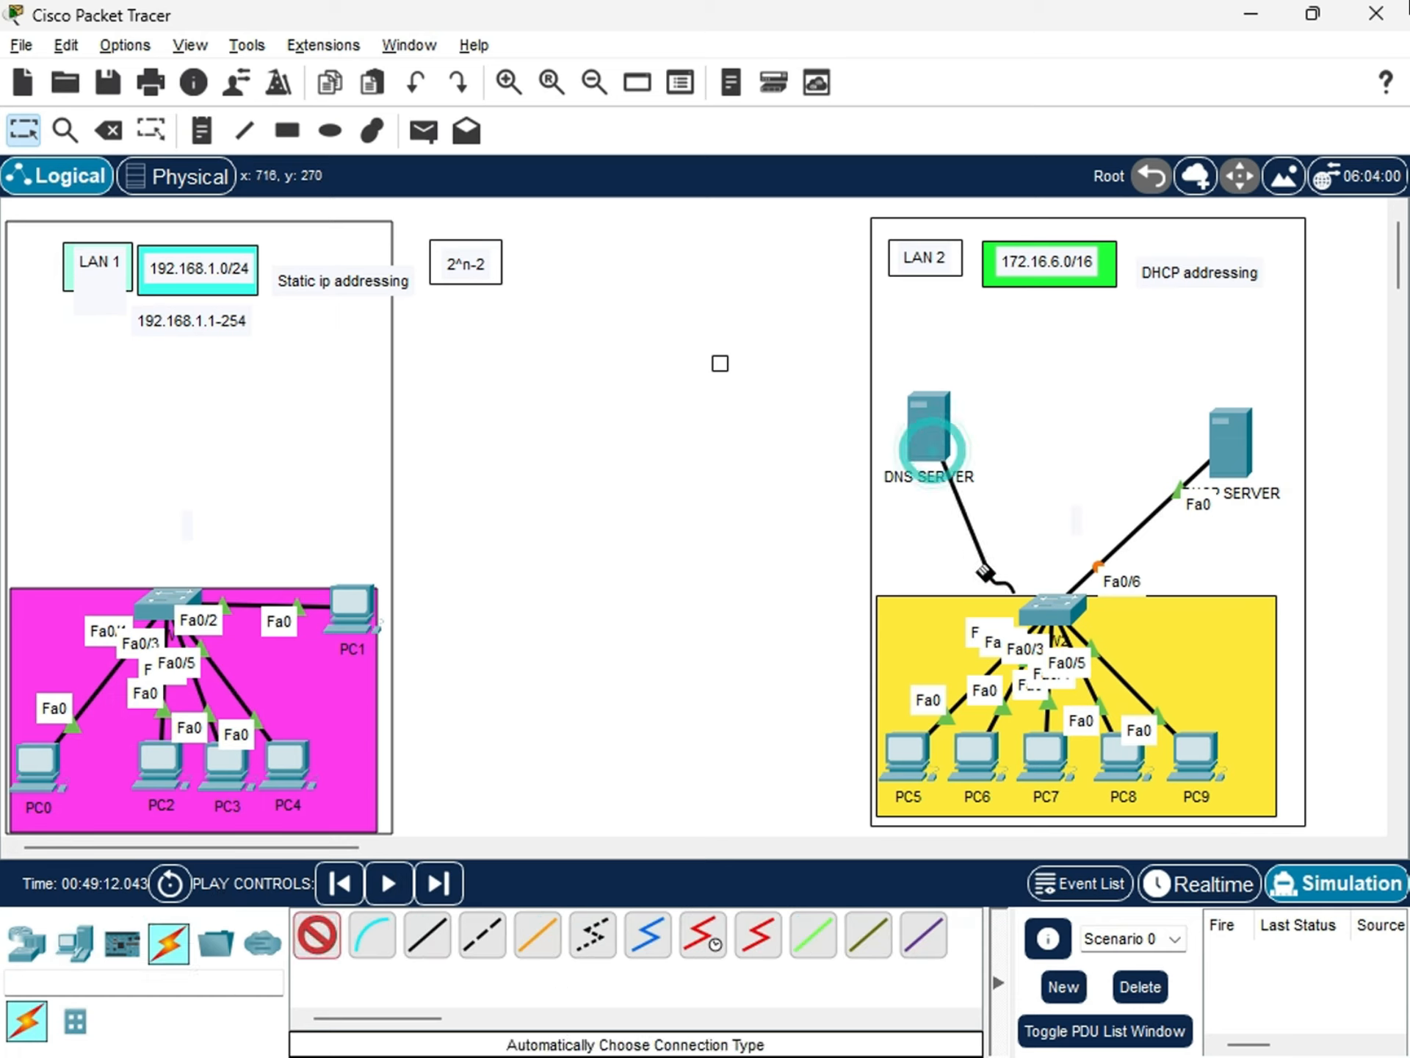
{"action": "left_click", "coordinate": [937, 462]}
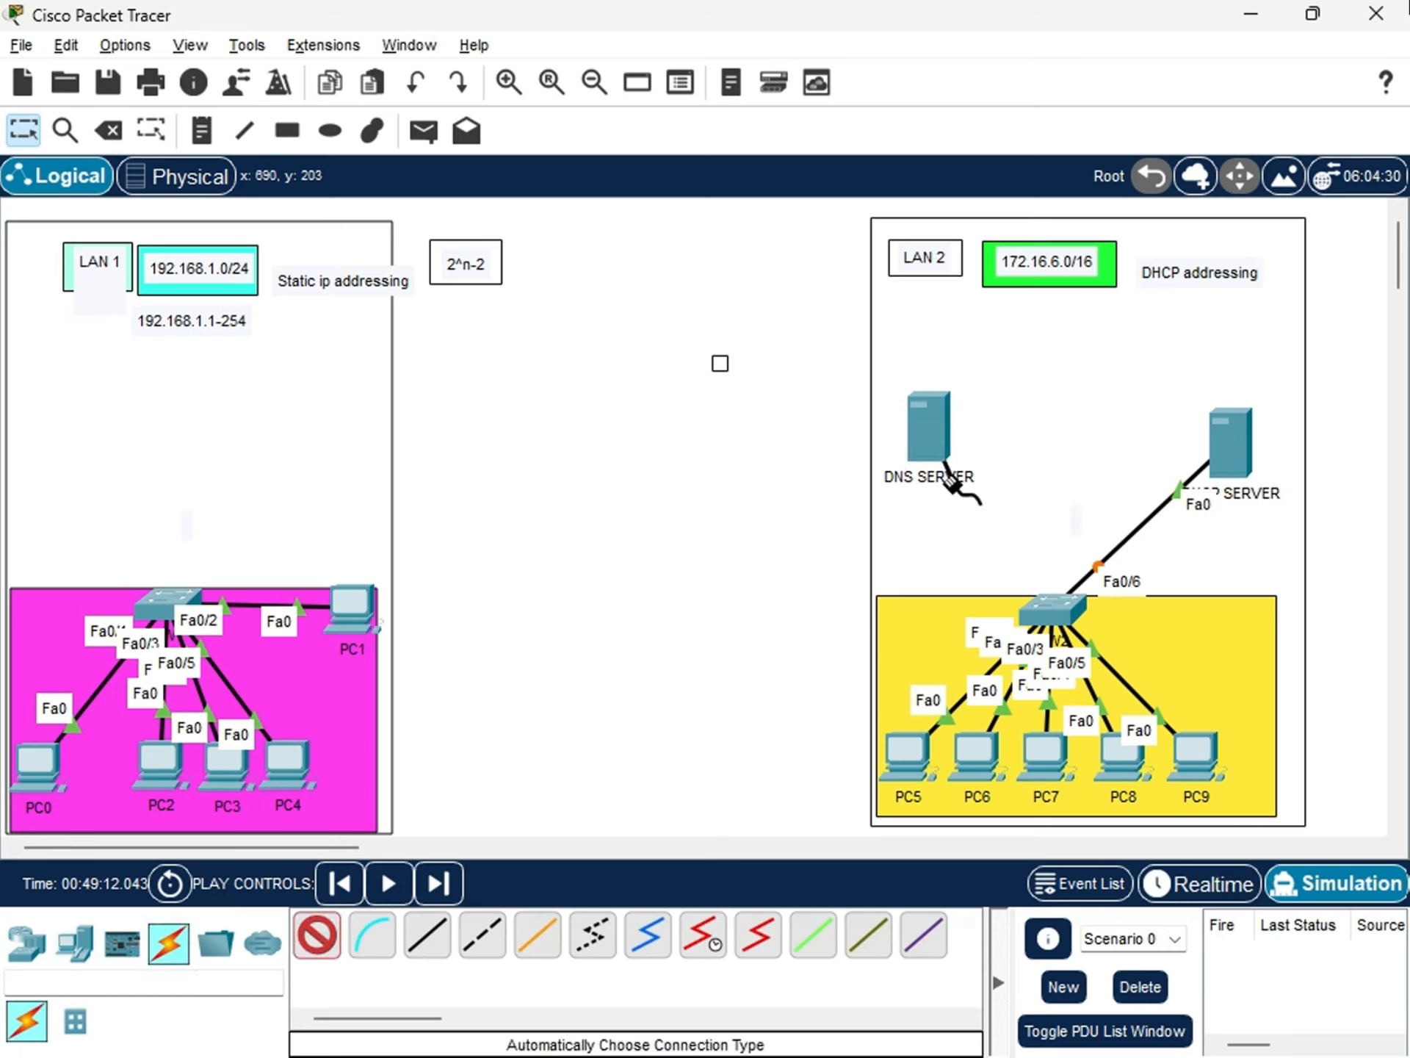
{"action": "left_click", "coordinate": [1040, 594]}
Fine-tune the positions of DNS SERVER and DHCP SERVER so they sit on either side above SW2.
{"action": "mouse_move", "coordinate": [937, 442]}
{"action": "left_mouse_down"}
{"action": "mouse_move", "coordinate": [927, 421]}
{"action": "mouse_move", "coordinate": [932, 447]}
{"action": "left_mouse_up"}
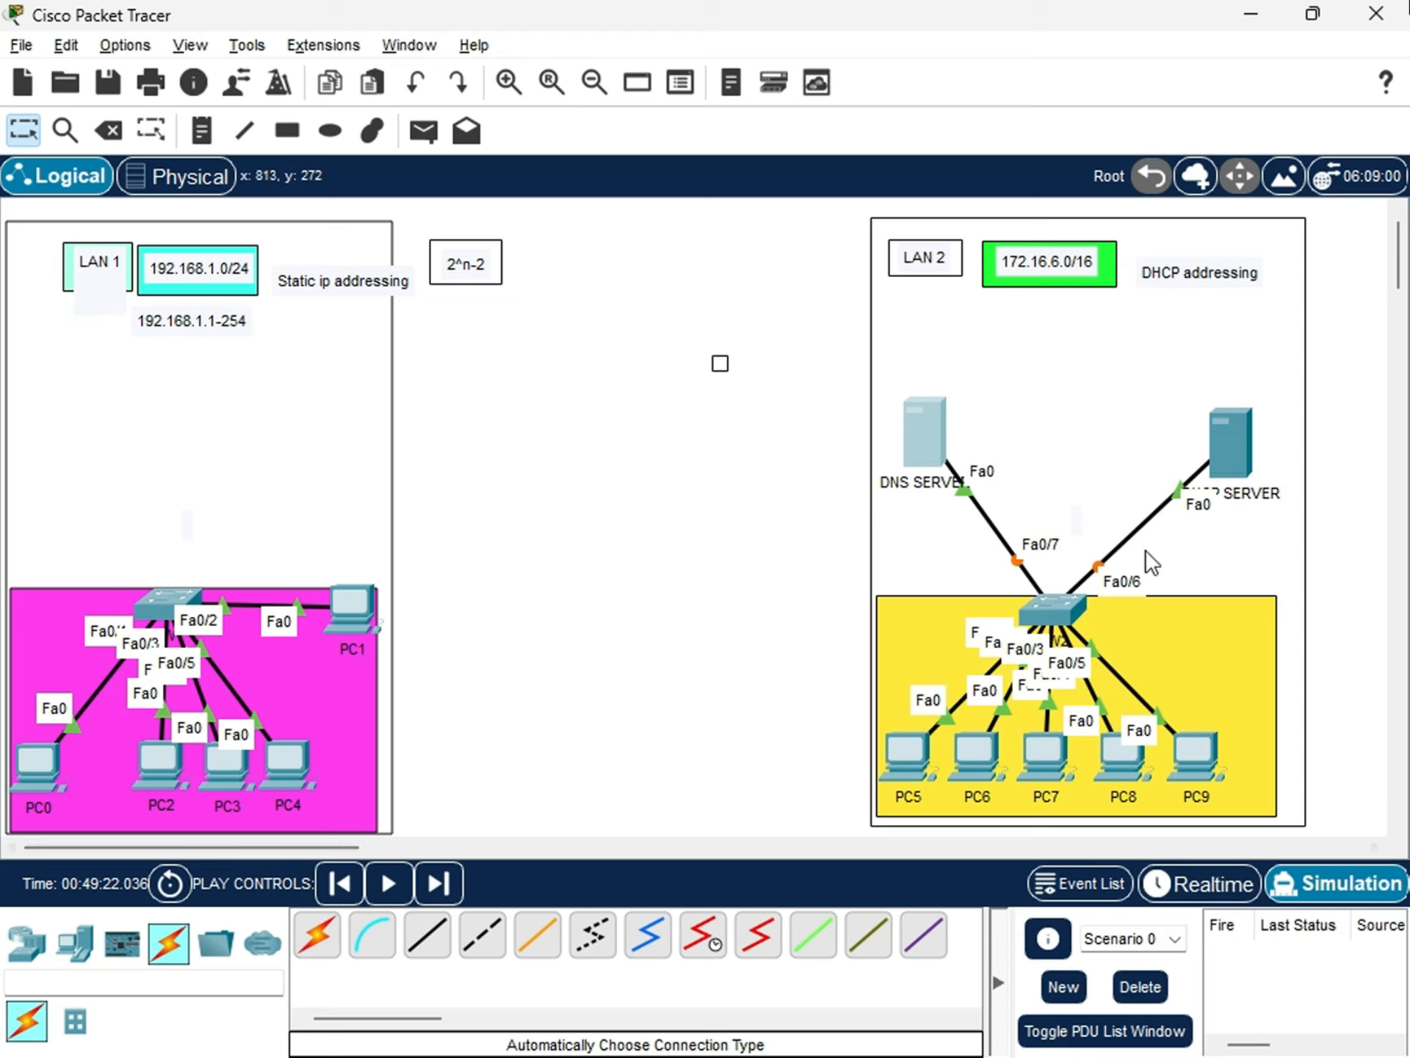
{"action": "mouse_move", "coordinate": [921, 462]}
{"action": "left_mouse_down"}
{"action": "mouse_move", "coordinate": [916, 421]}
{"action": "mouse_move", "coordinate": [918, 441]}
{"action": "left_mouse_up"}
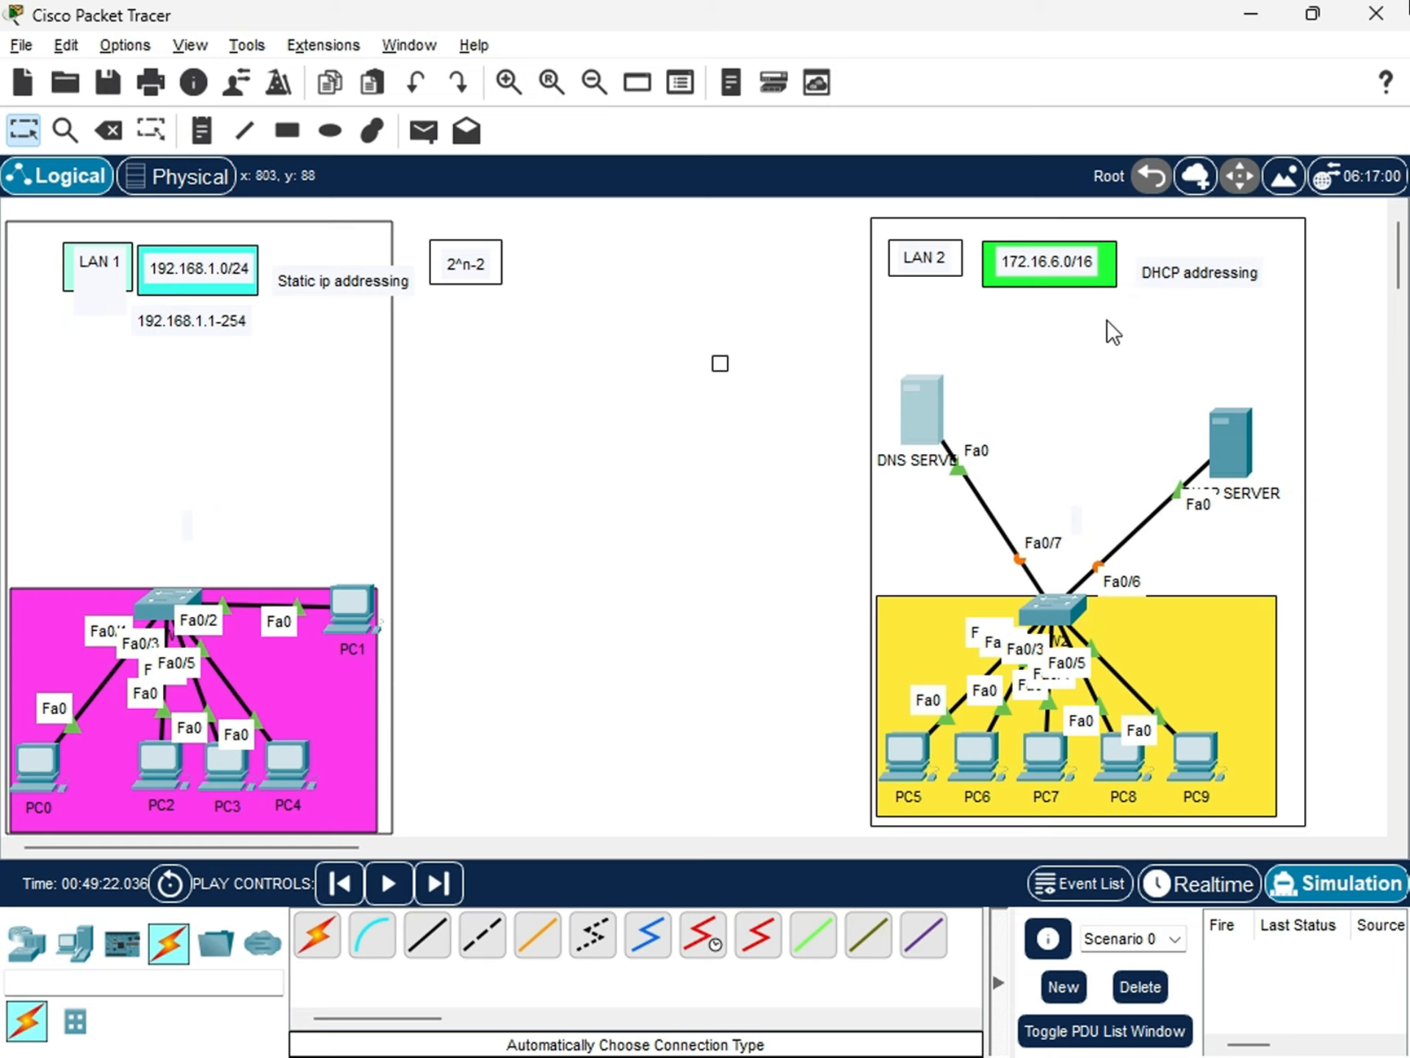
{"action": "left_click_drag", "start_coordinate": [1225, 448], "coordinate": [1225, 427]}
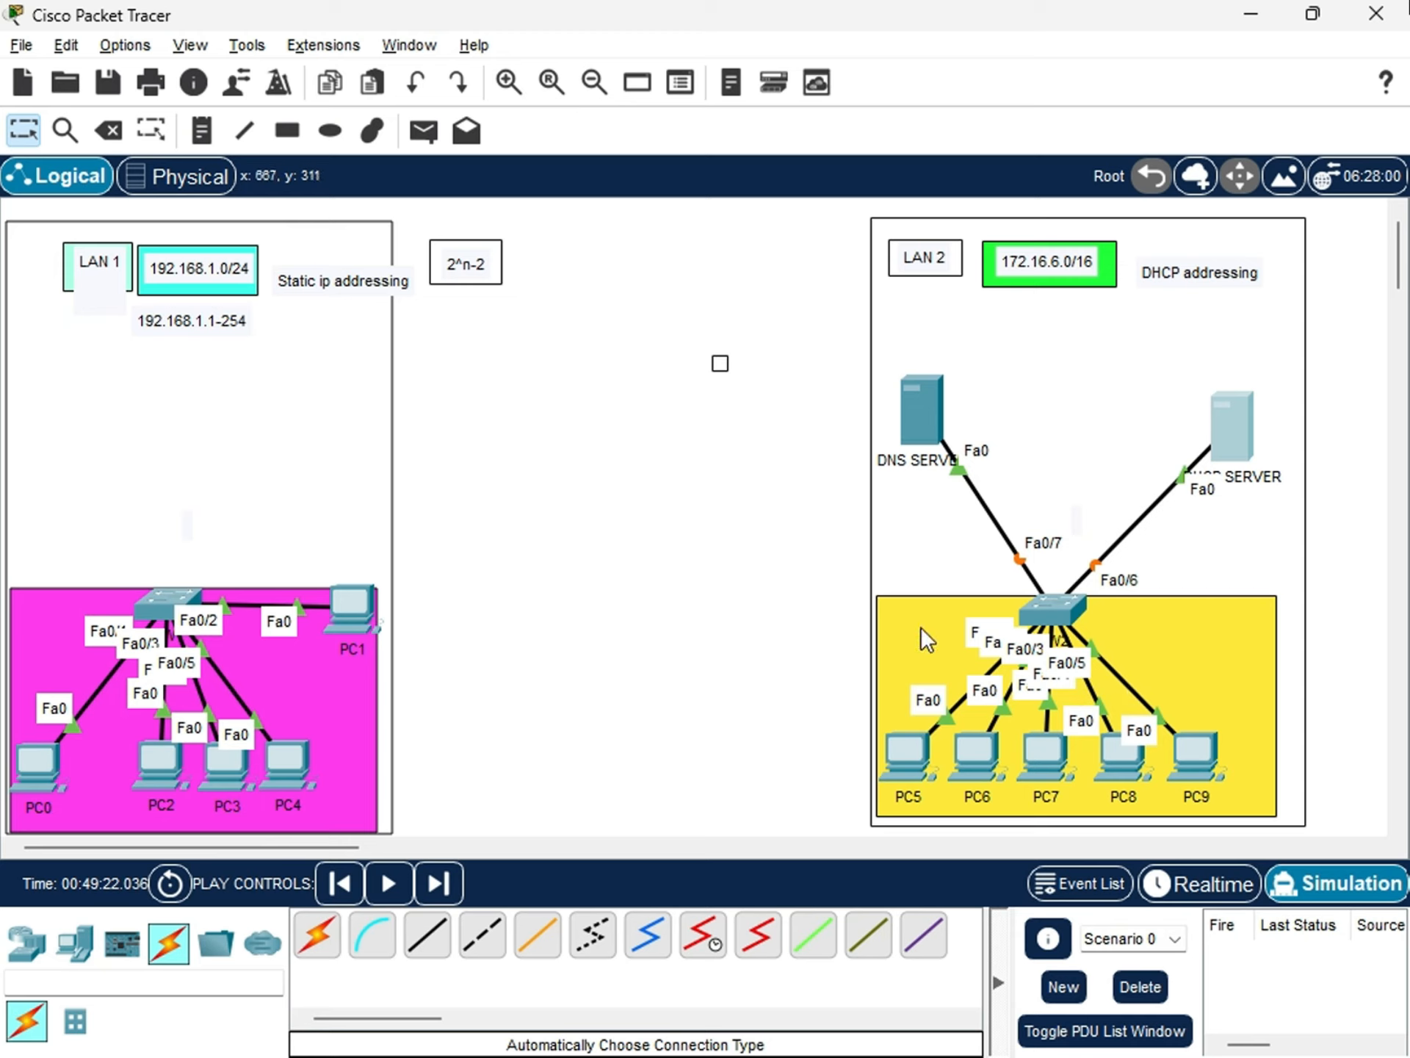
{"action": "mouse_move", "coordinate": [904, 428]}
{"action": "left_mouse_down"}
{"action": "mouse_move", "coordinate": [897, 396]}
{"action": "mouse_move", "coordinate": [919, 433]}
{"action": "left_mouse_up"}
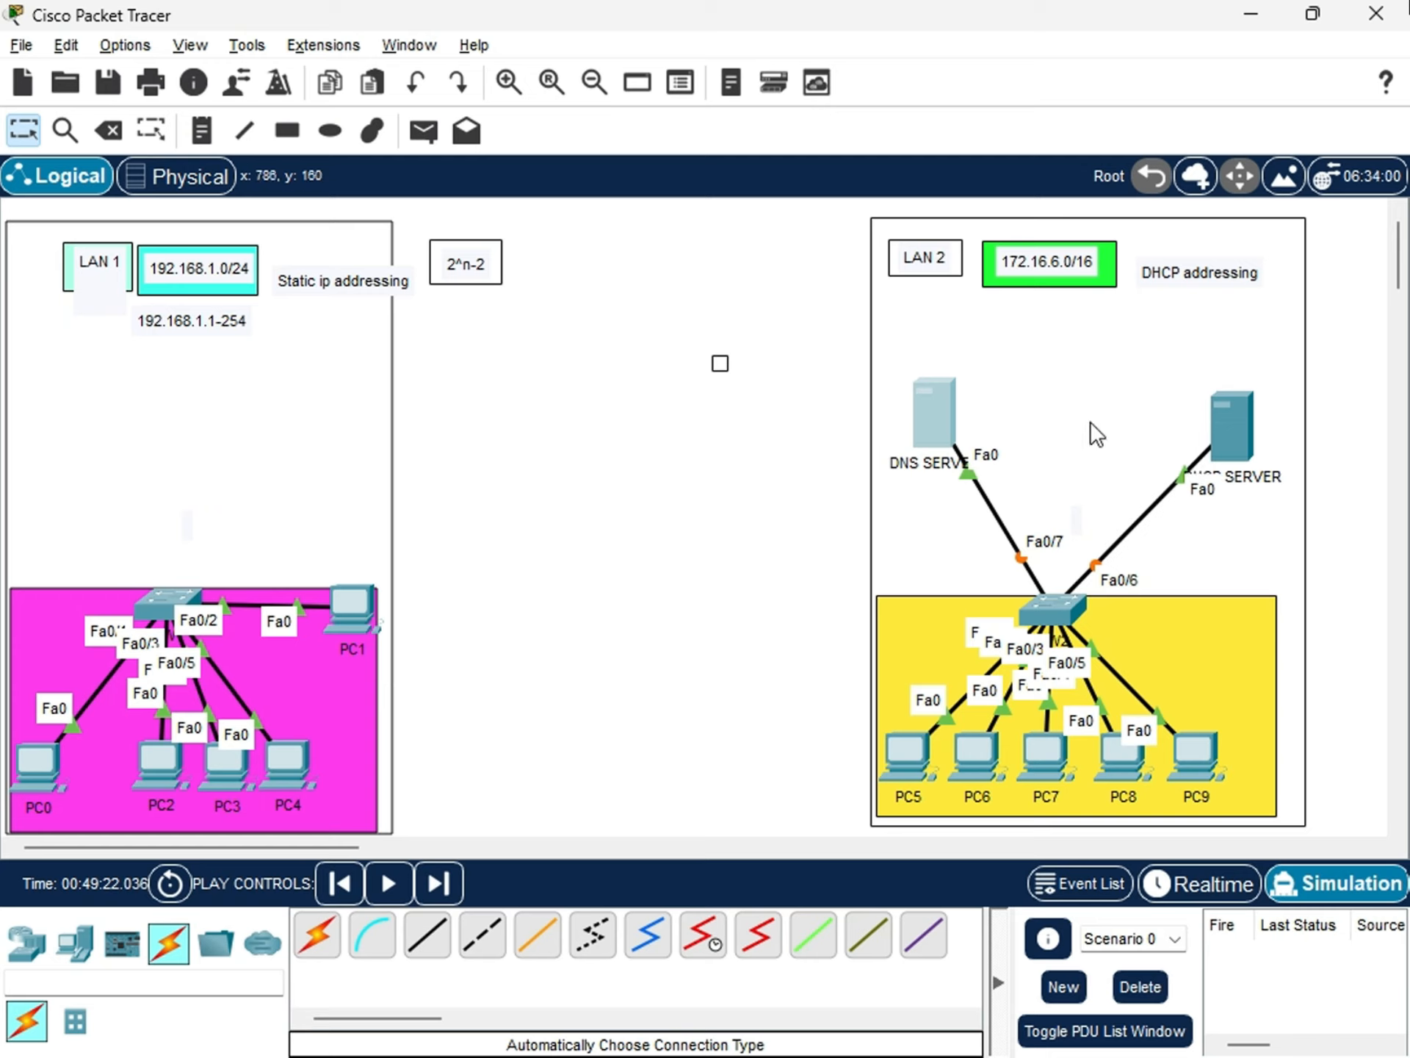
Look through the desktop applications offered on DHCP SERVER and close its window.
{"action": "left_click", "coordinate": [1227, 429]}
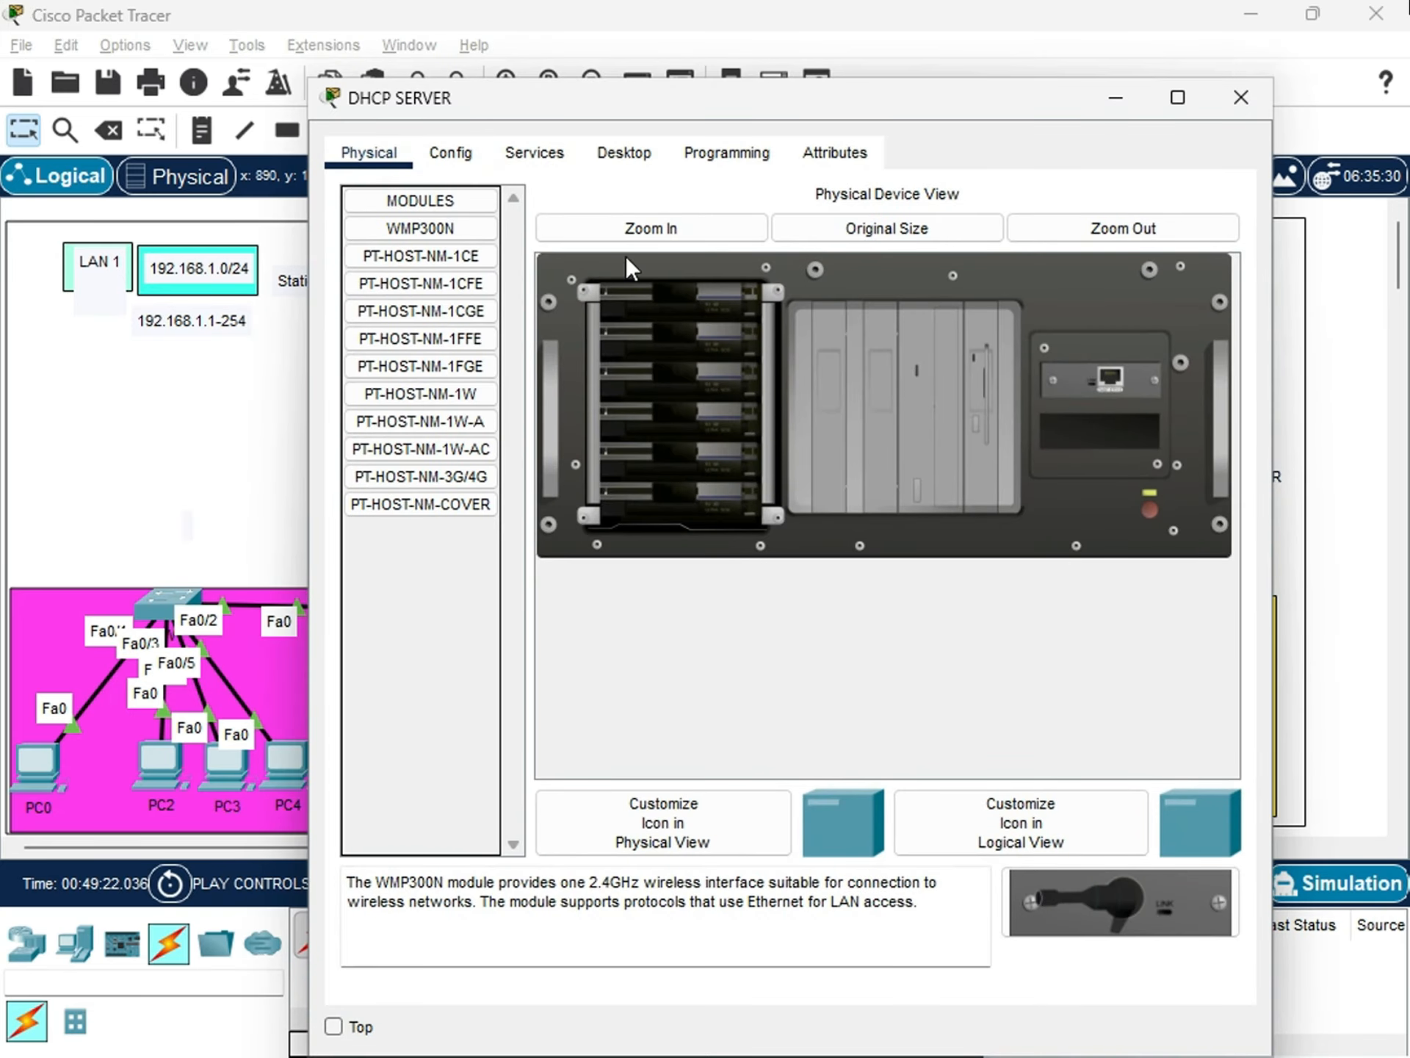
{"action": "left_click", "coordinate": [637, 156]}
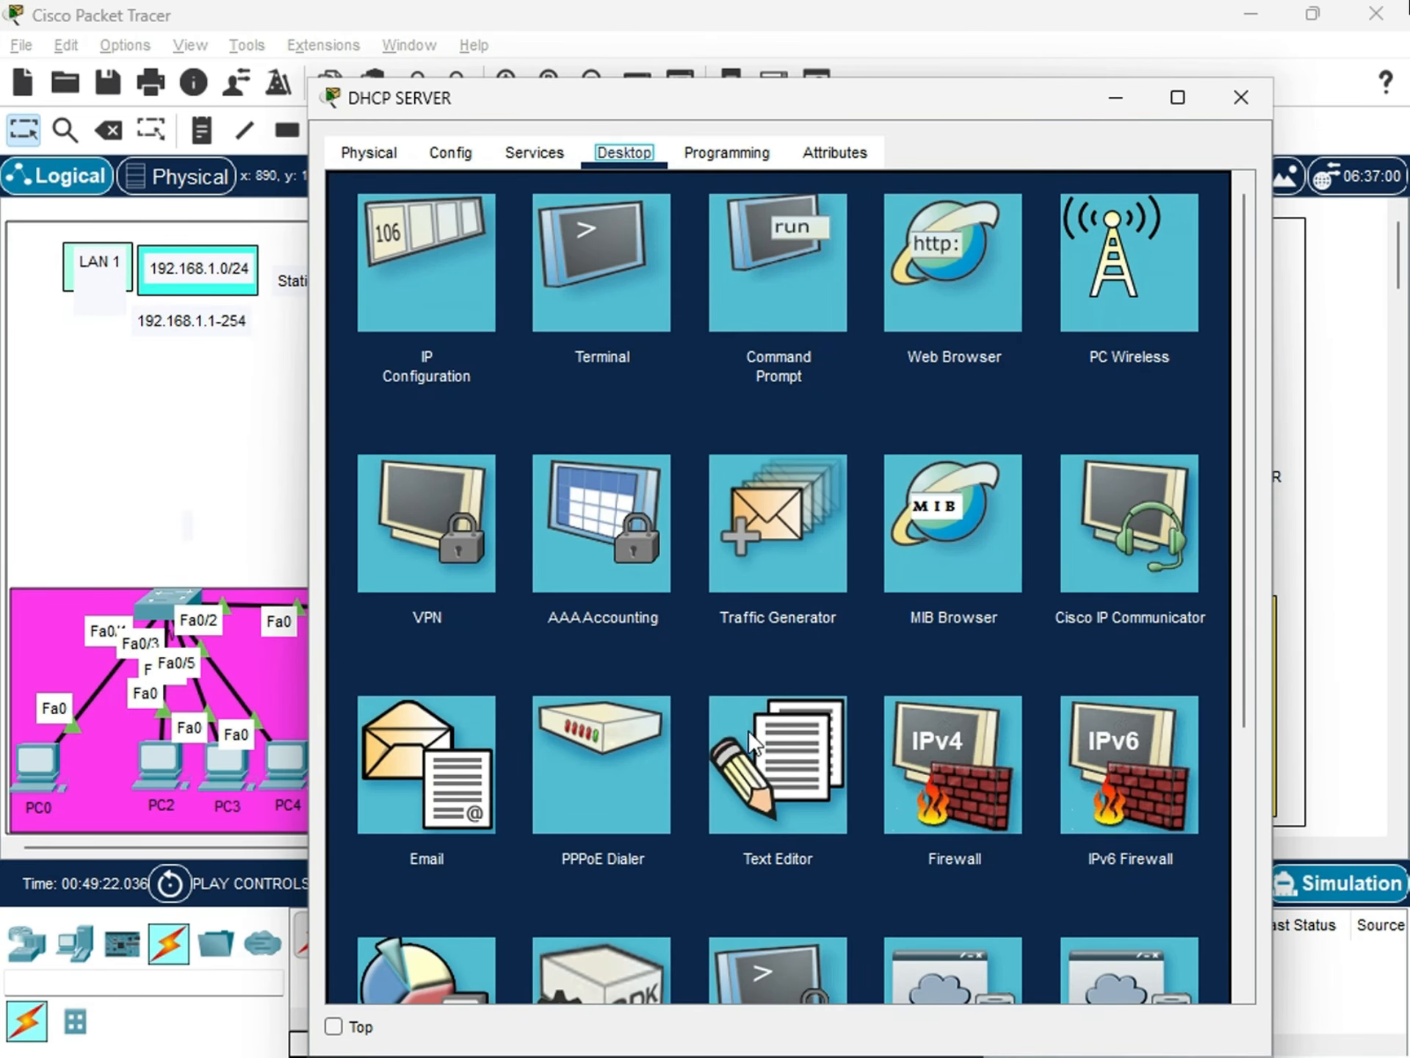
{"action": "left_click_drag", "start_coordinate": [1249, 588], "coordinate": [1247, 540]}
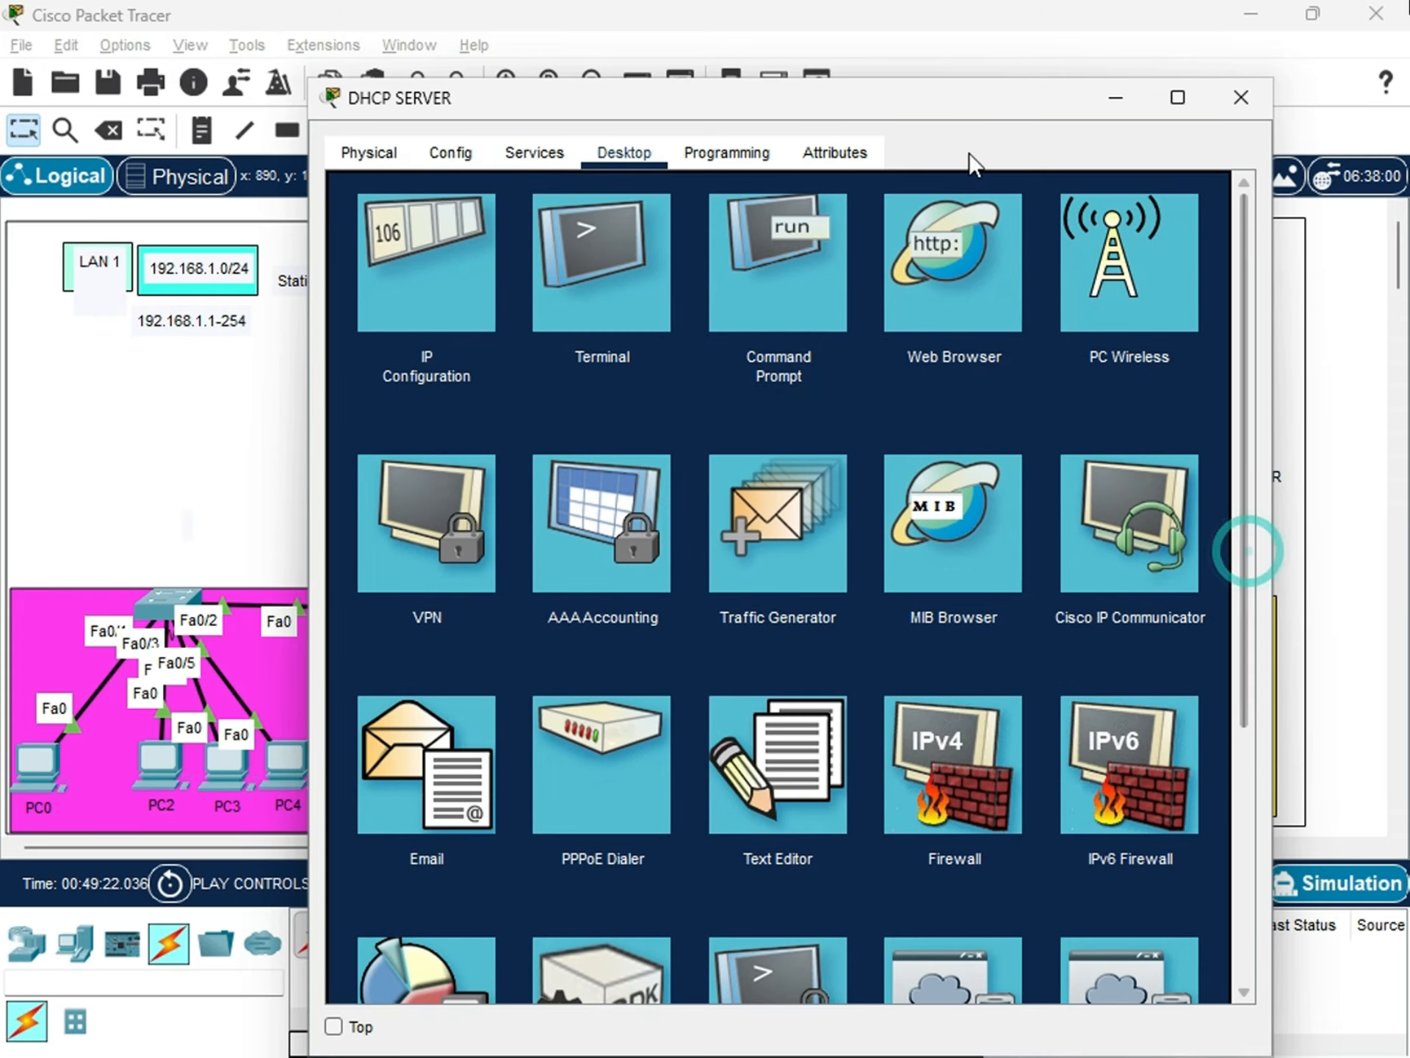
{"action": "left_click_drag", "start_coordinate": [992, 97], "coordinate": [429, 199]}
Open the Command Prompt on PC5 from its desktop applications.
{"action": "left_click", "coordinate": [893, 748]}
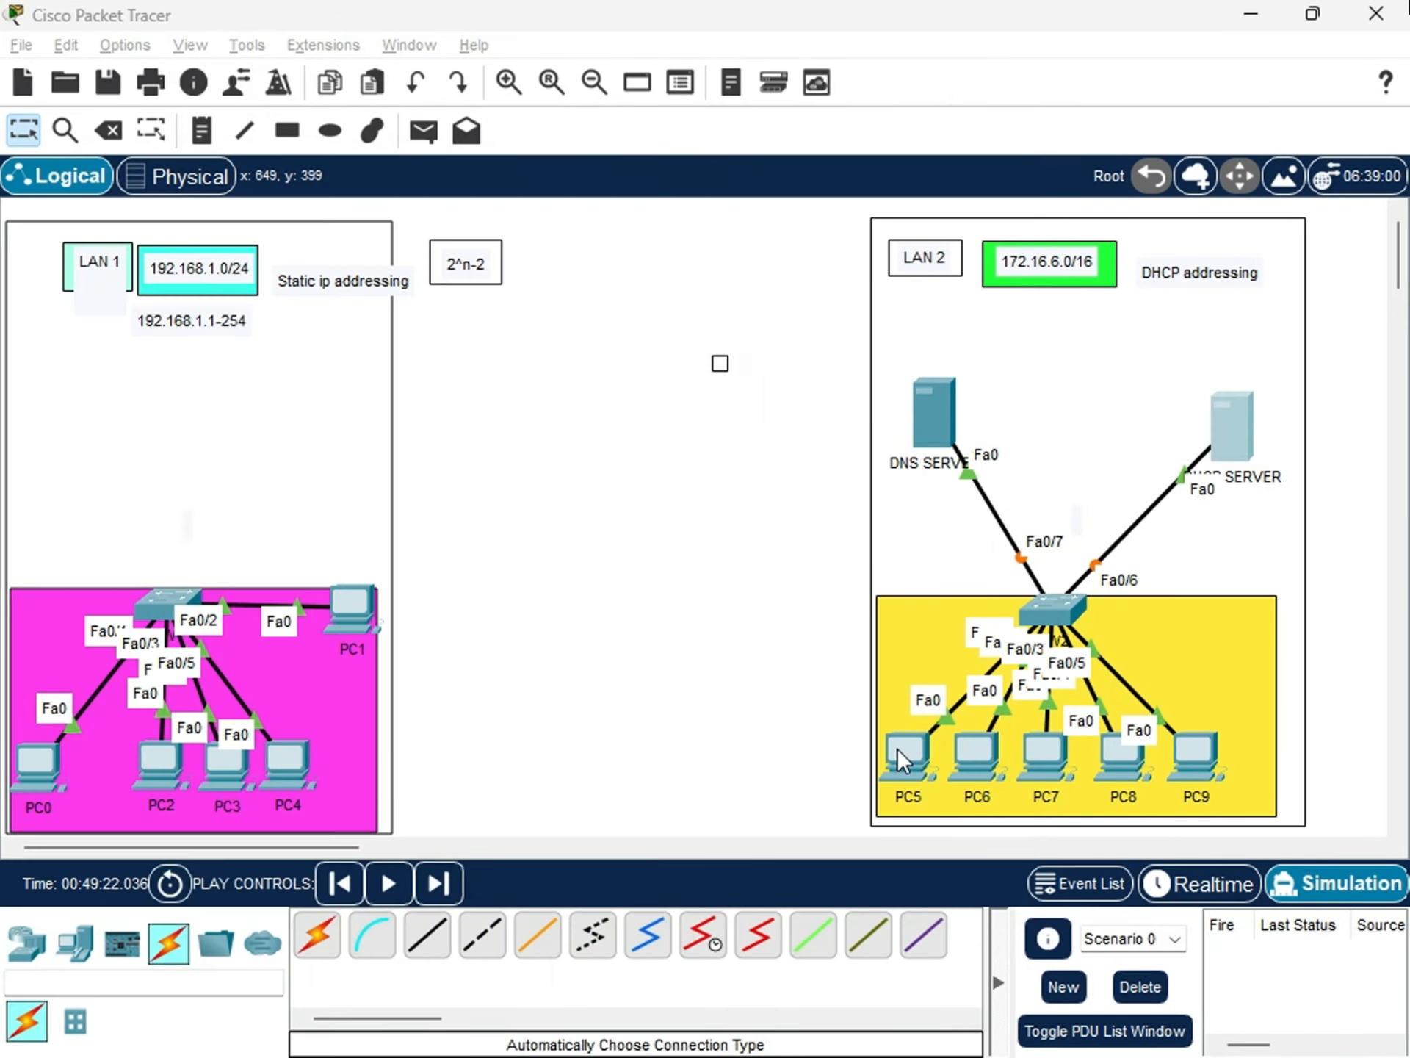
{"action": "left_click", "coordinate": [897, 747]}
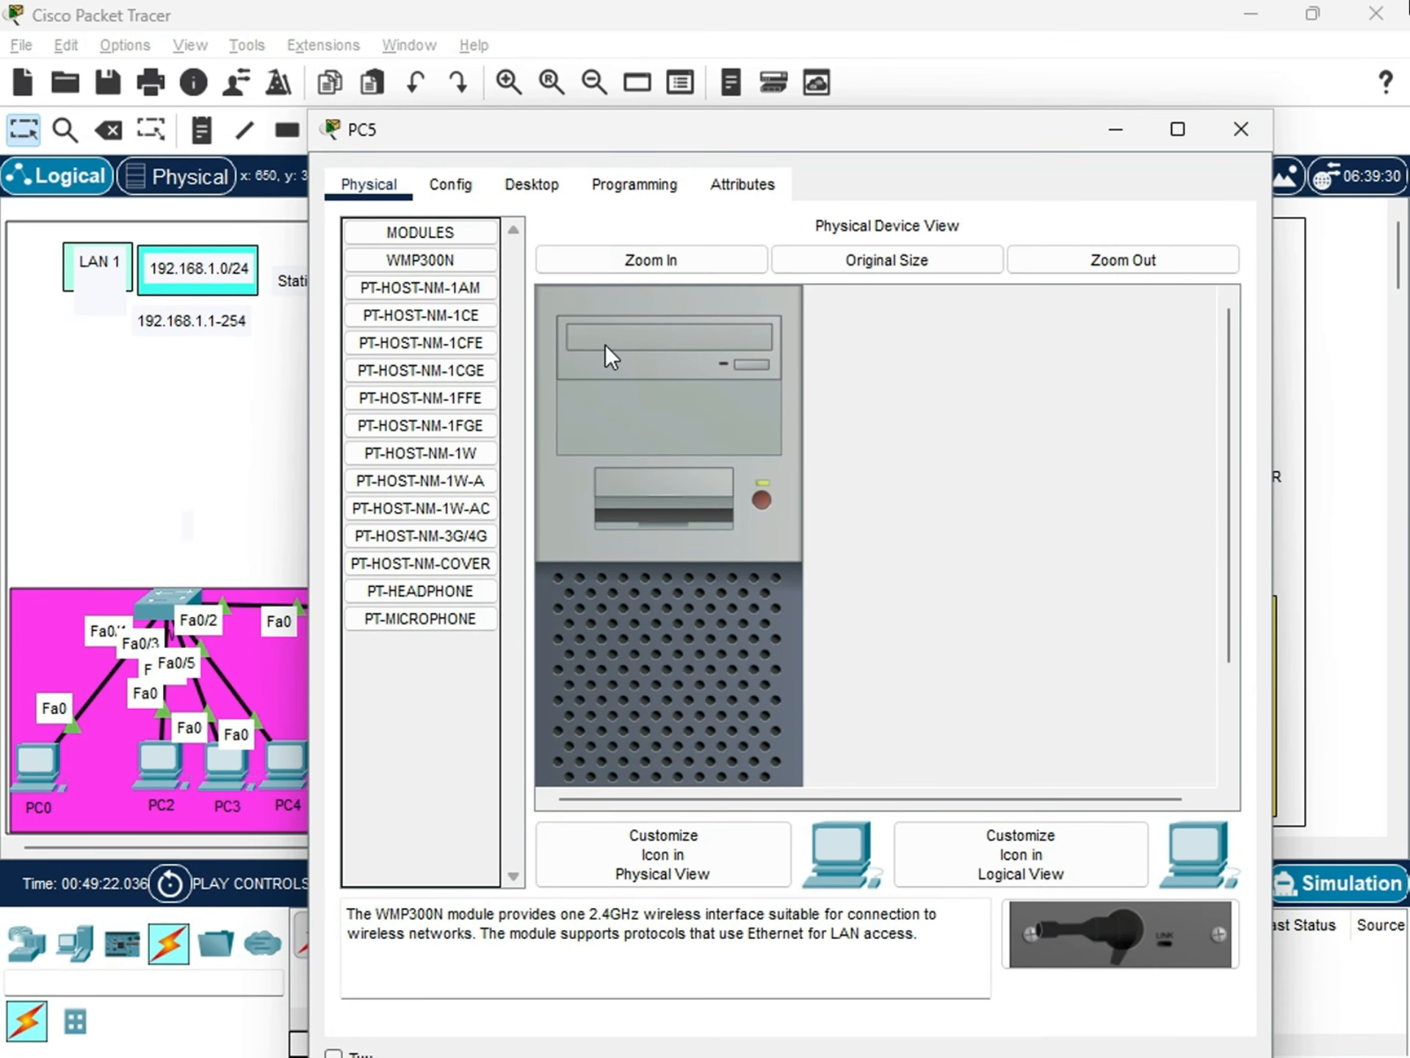
{"action": "left_click", "coordinate": [510, 184]}
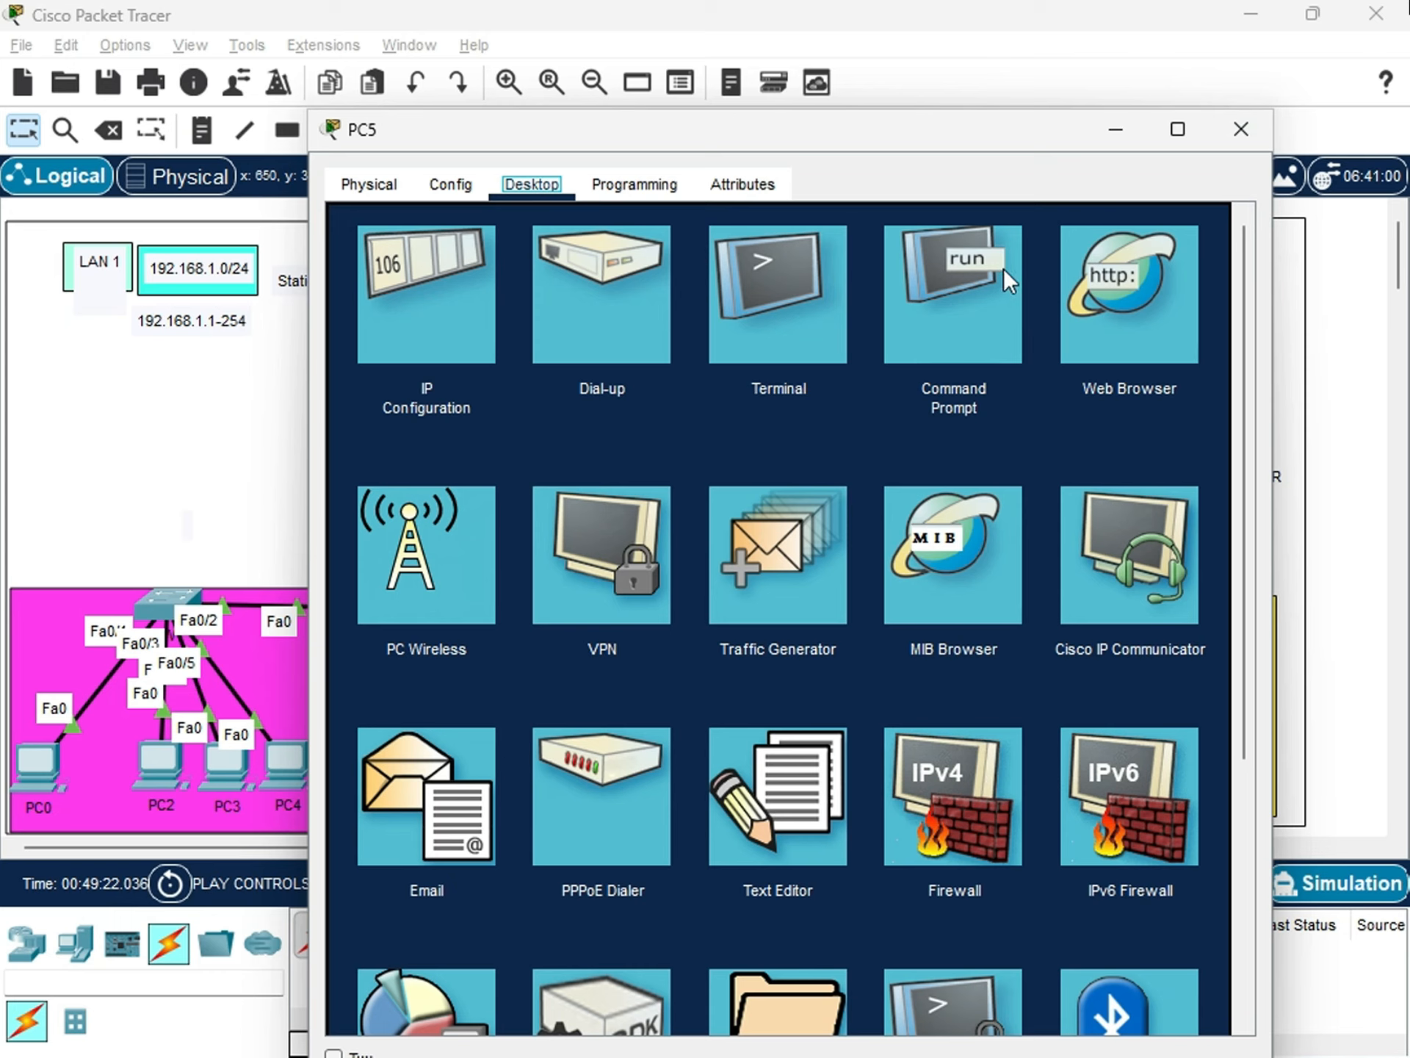
{"action": "left_click", "coordinate": [957, 279]}
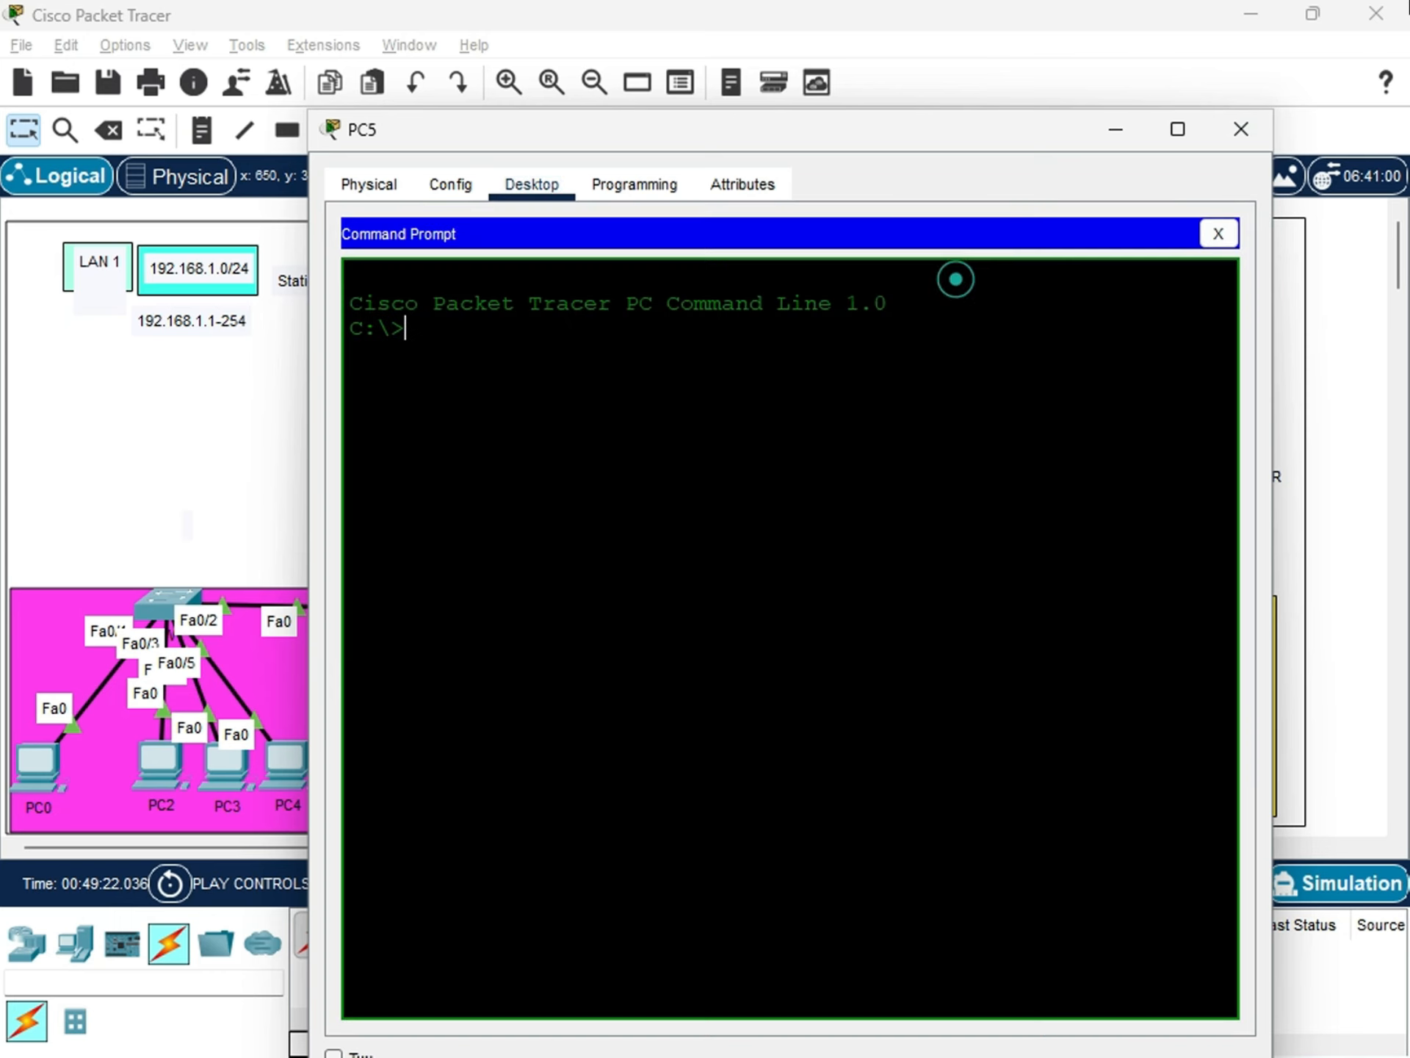
Close PC5's Command Prompt window, view PC5's IP Configuration, and close the device window again.
{"action": "left_click", "coordinate": [1241, 129]}
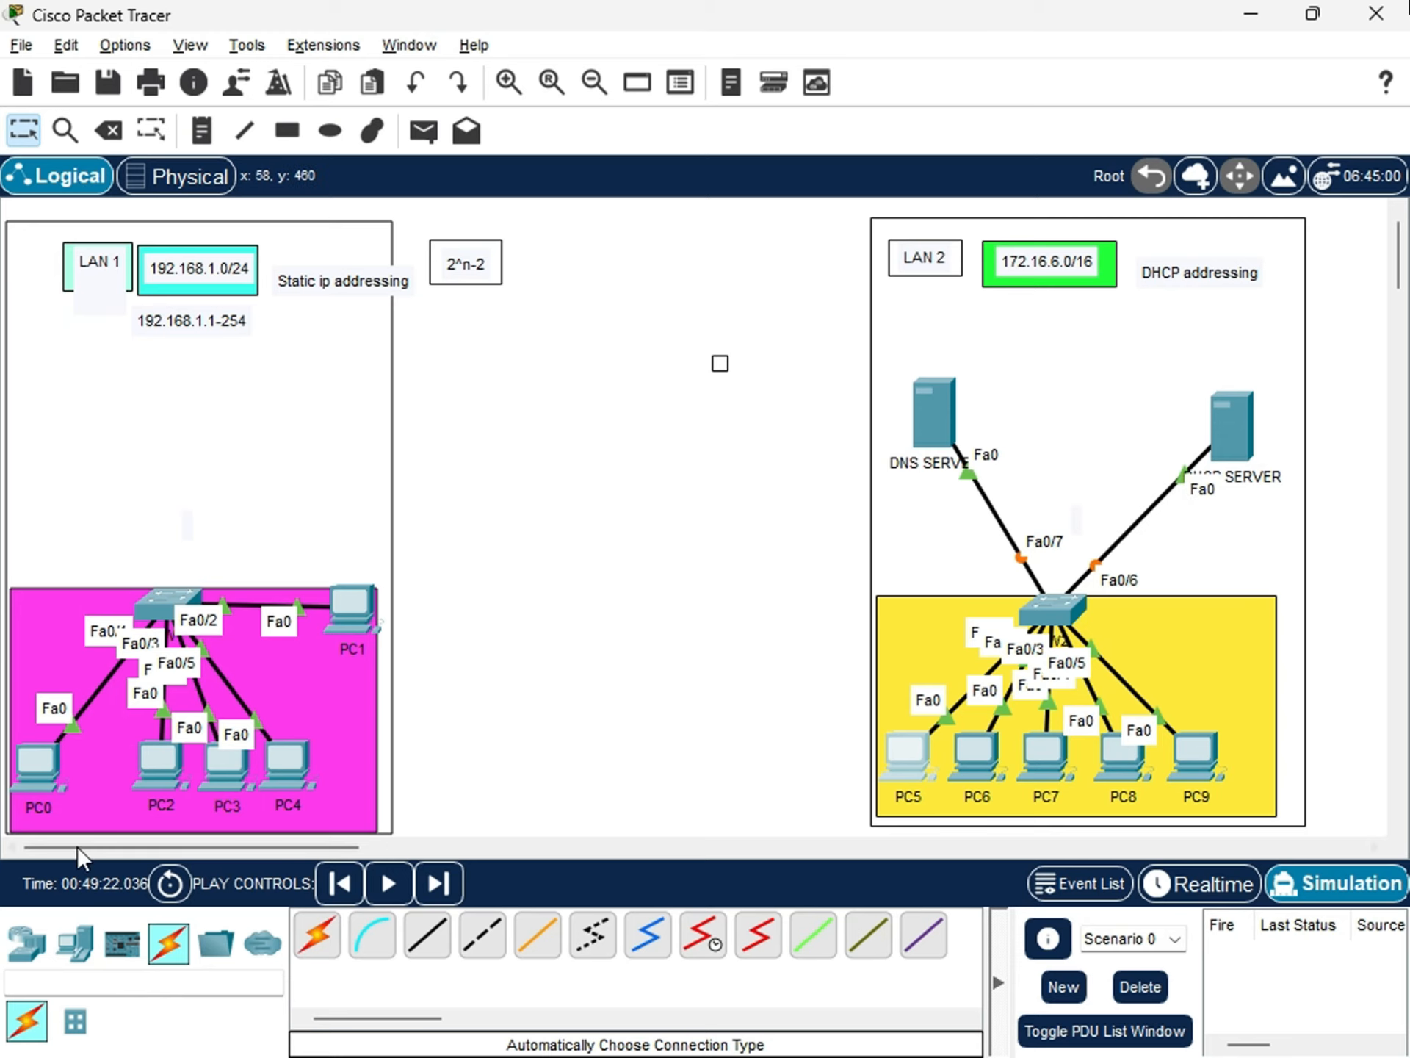
{"action": "scroll", "coordinate": [143, 727], "scroll_direction": "down", "scroll_amount": 1}
{"action": "scroll", "coordinate": [176, 718], "scroll_direction": "up", "scroll_amount": 1}
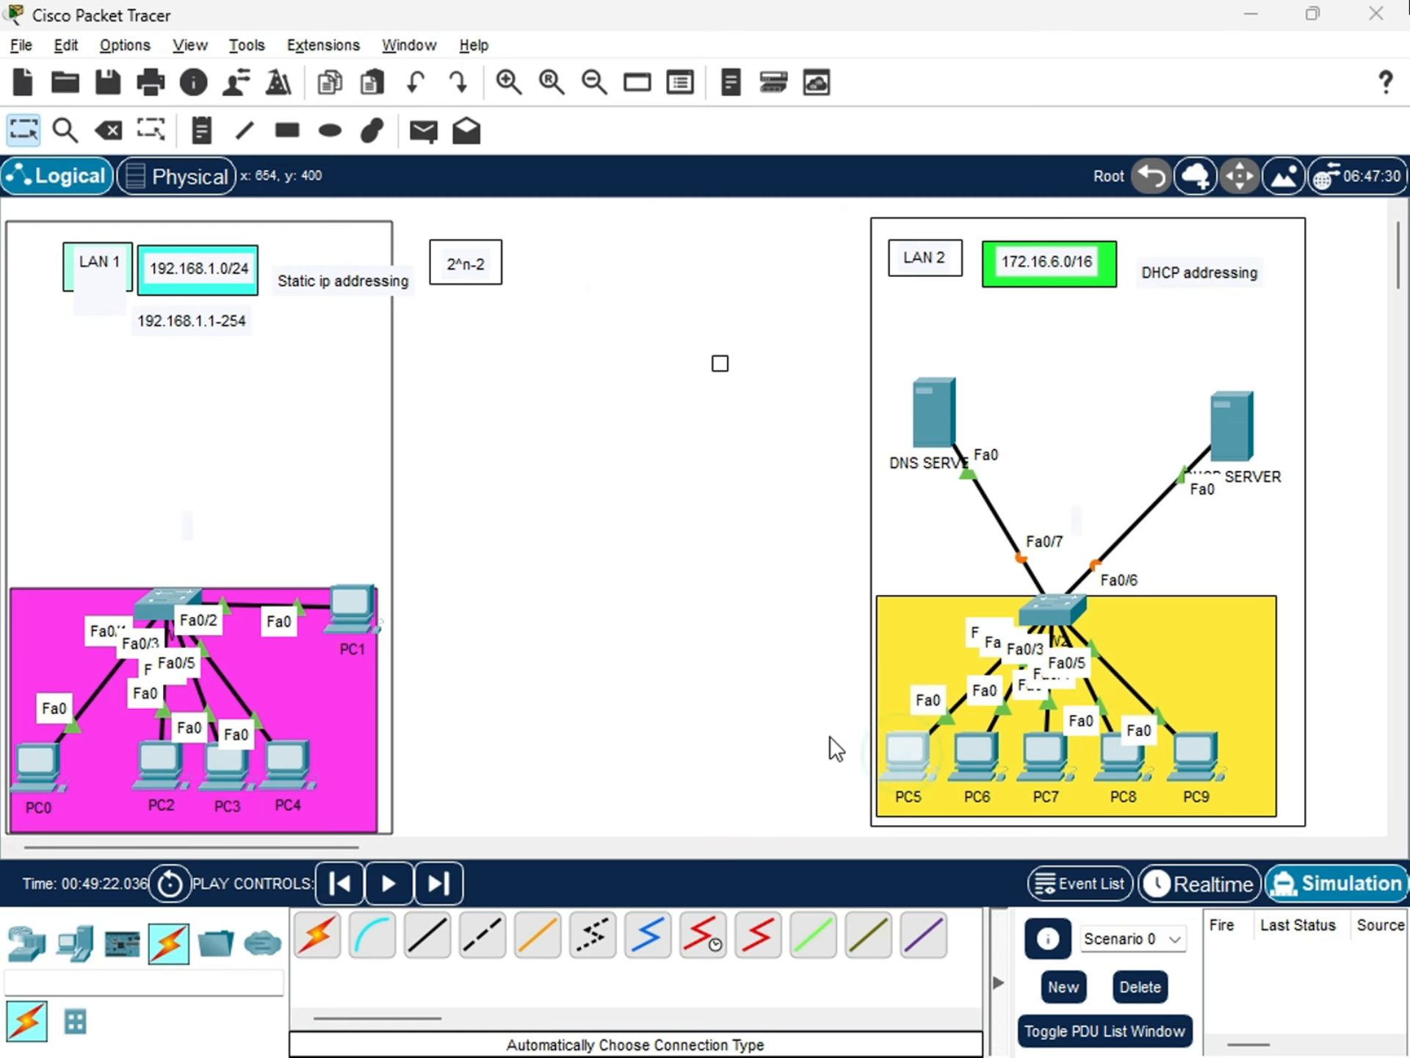
{"action": "left_click", "coordinate": [903, 753]}
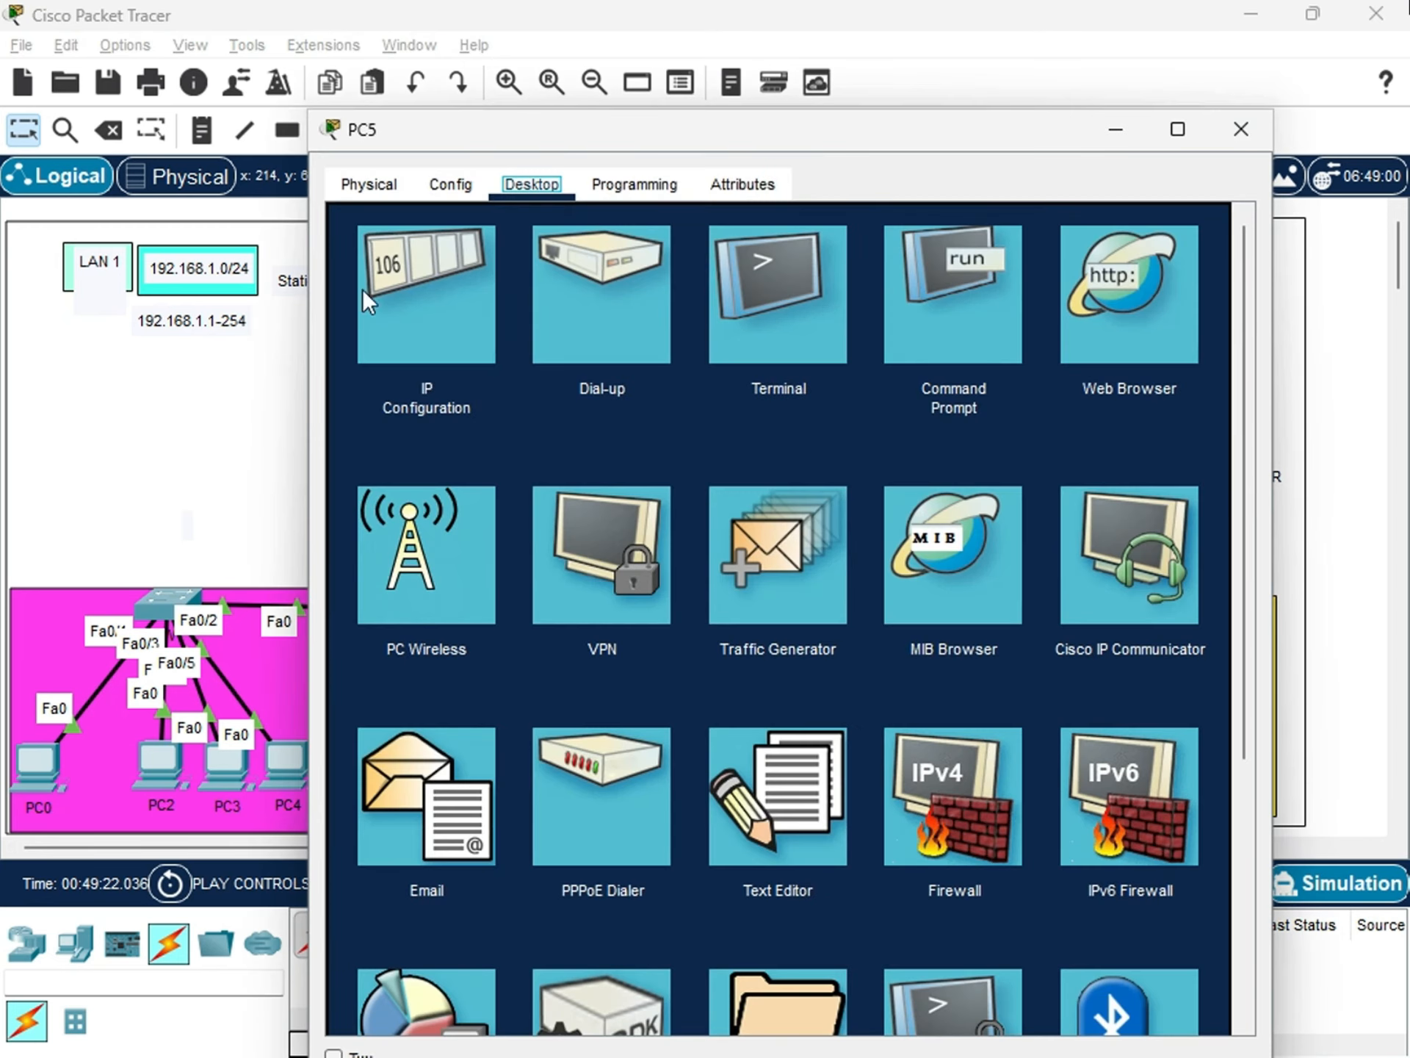
{"action": "left_click", "coordinate": [425, 291]}
{"action": "left_click", "coordinate": [684, 373]}
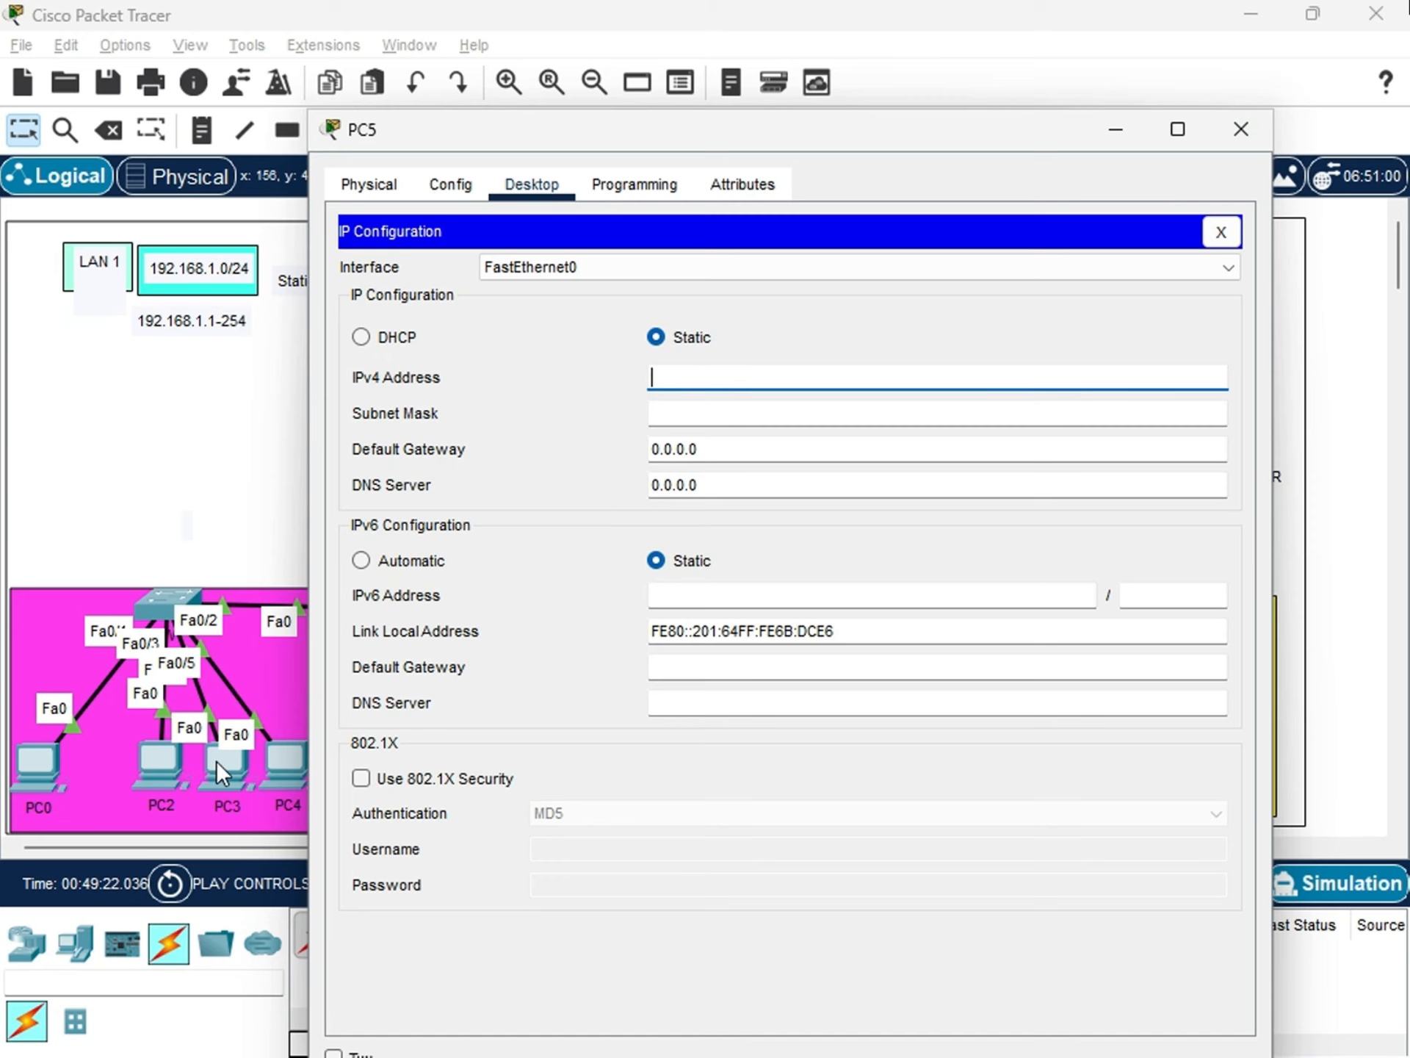
{"action": "left_click", "coordinate": [1248, 140]}
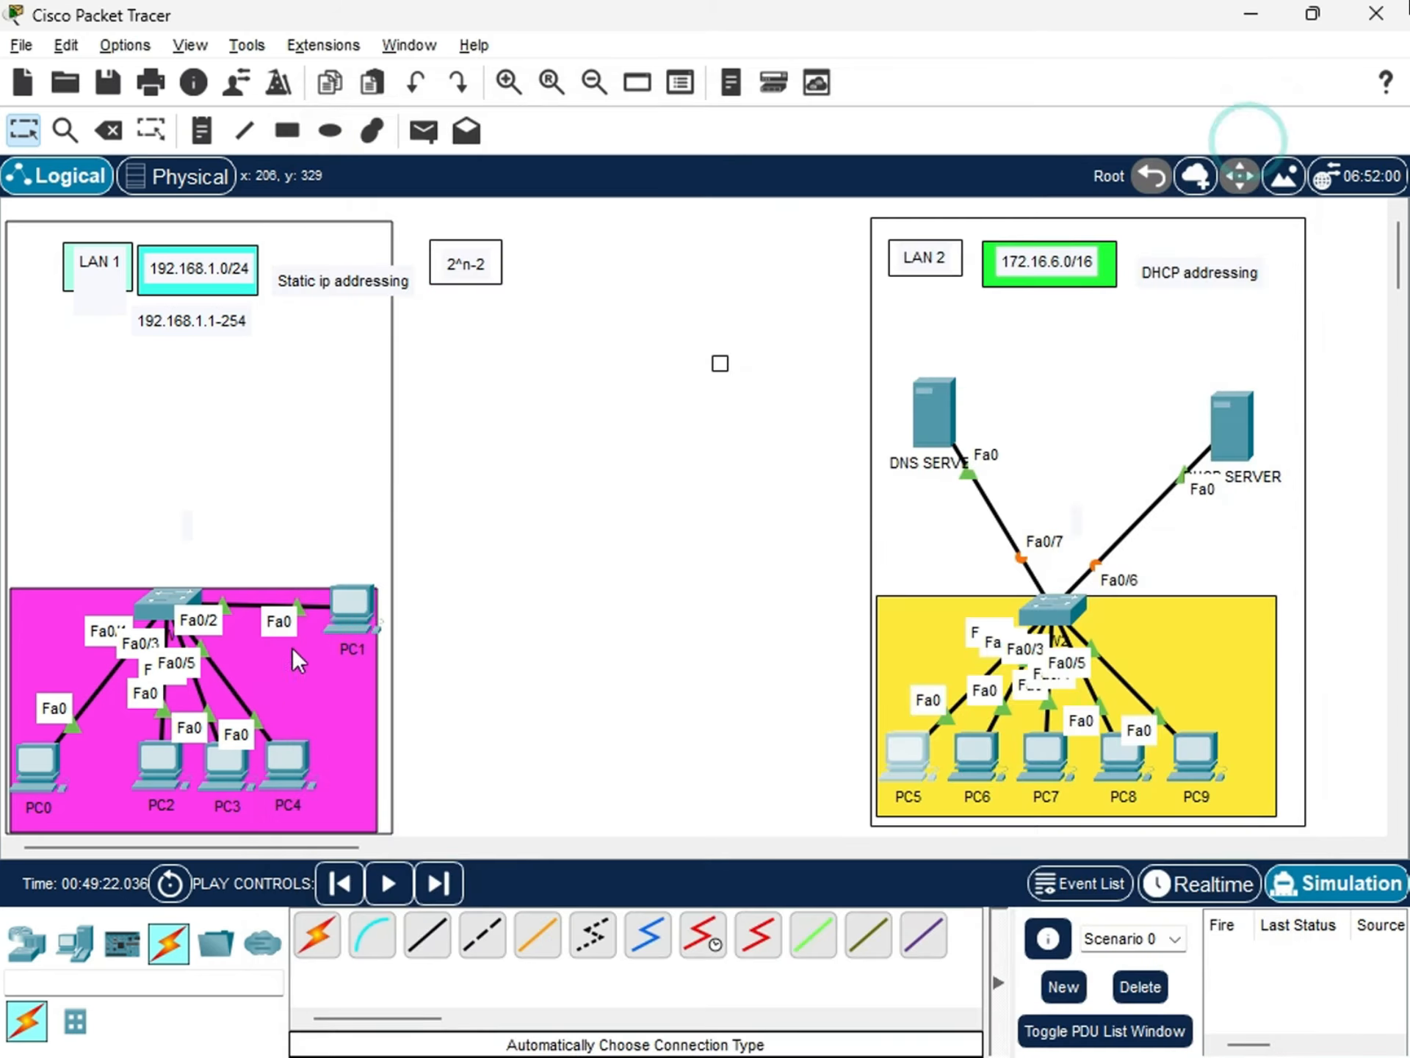
Move PC1 into the bottom row of LAN 1, between PC0 and PC2.
{"action": "left_click_drag", "start_coordinate": [341, 633], "coordinate": [100, 773]}
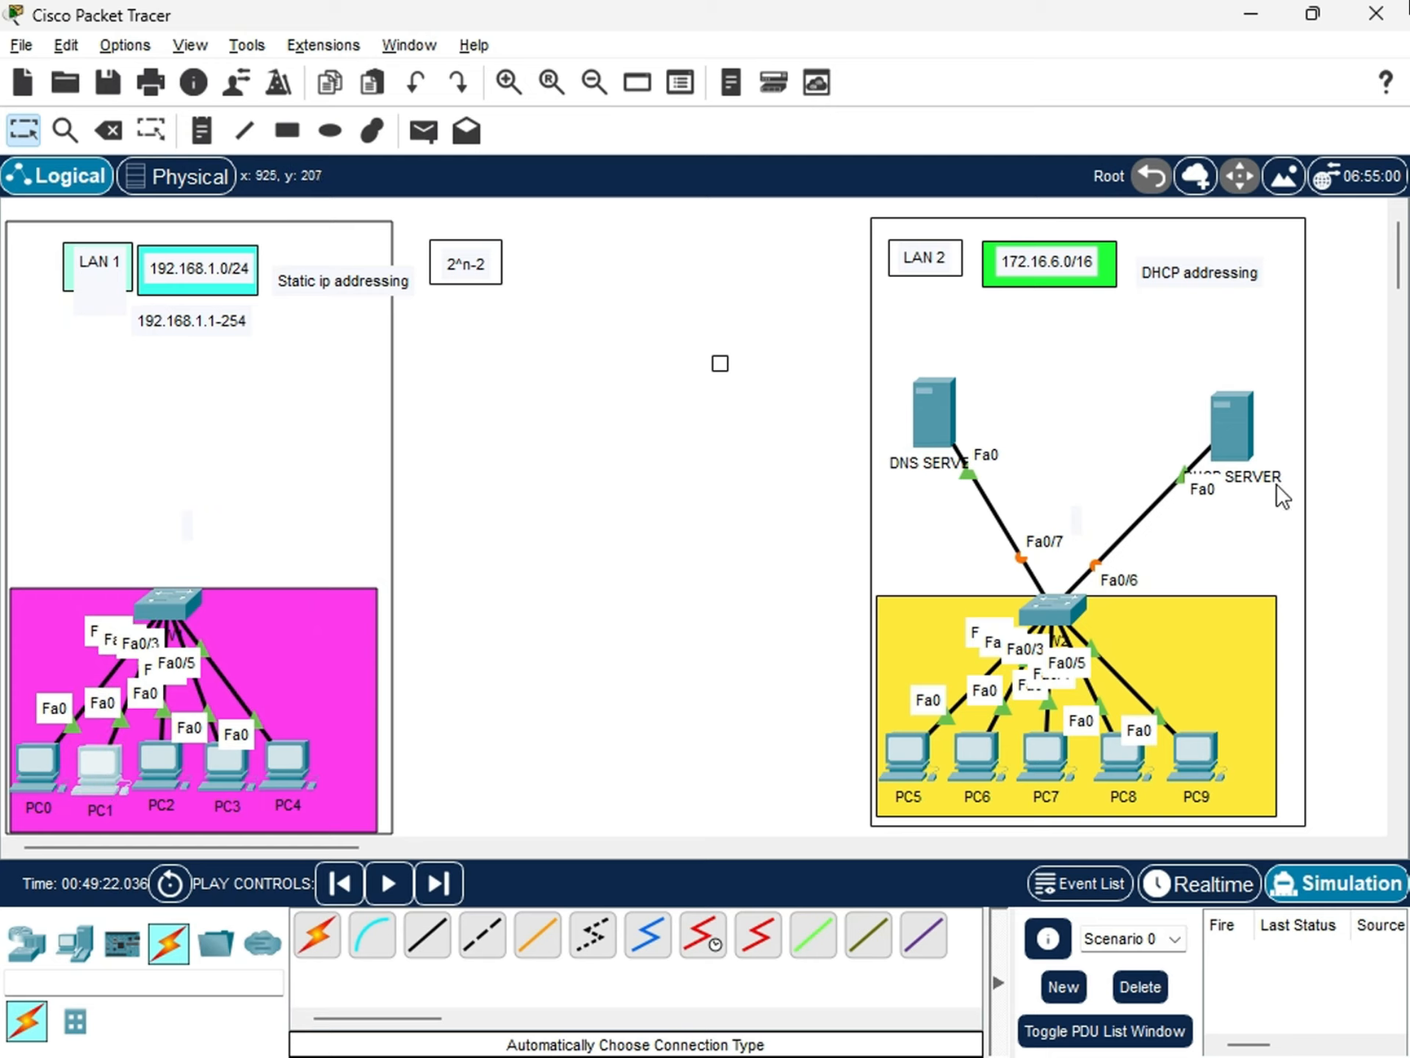
Look through DHCP SERVER's physical modules, global settings and available services.
{"action": "left_click", "coordinate": [1215, 425]}
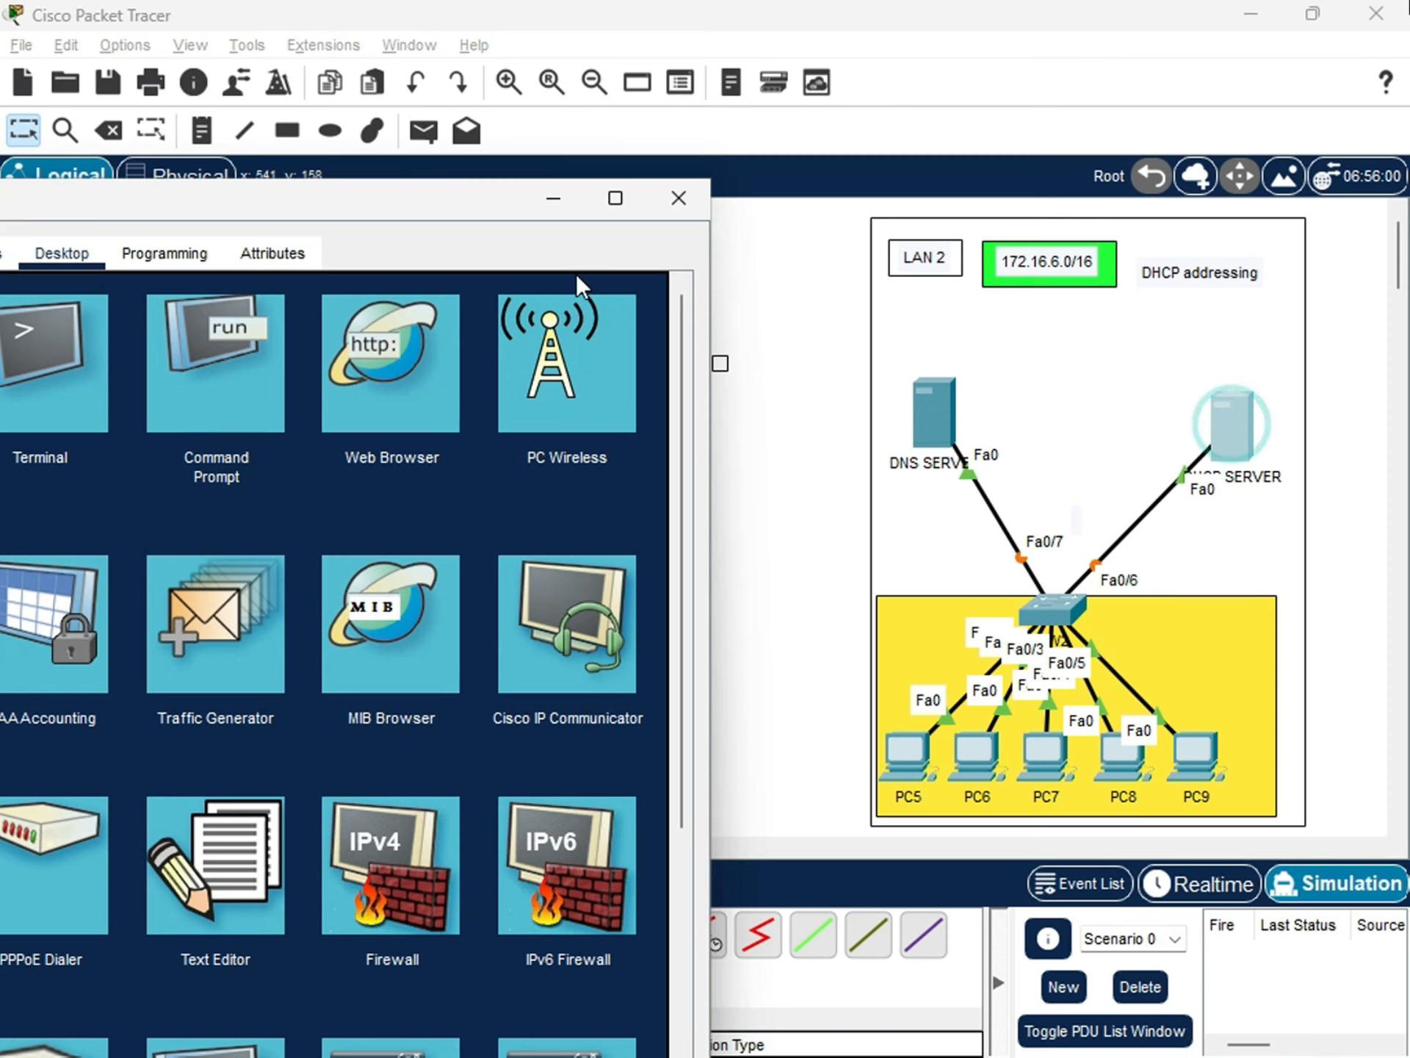
{"action": "left_click_drag", "start_coordinate": [470, 213], "coordinate": [1127, 111]}
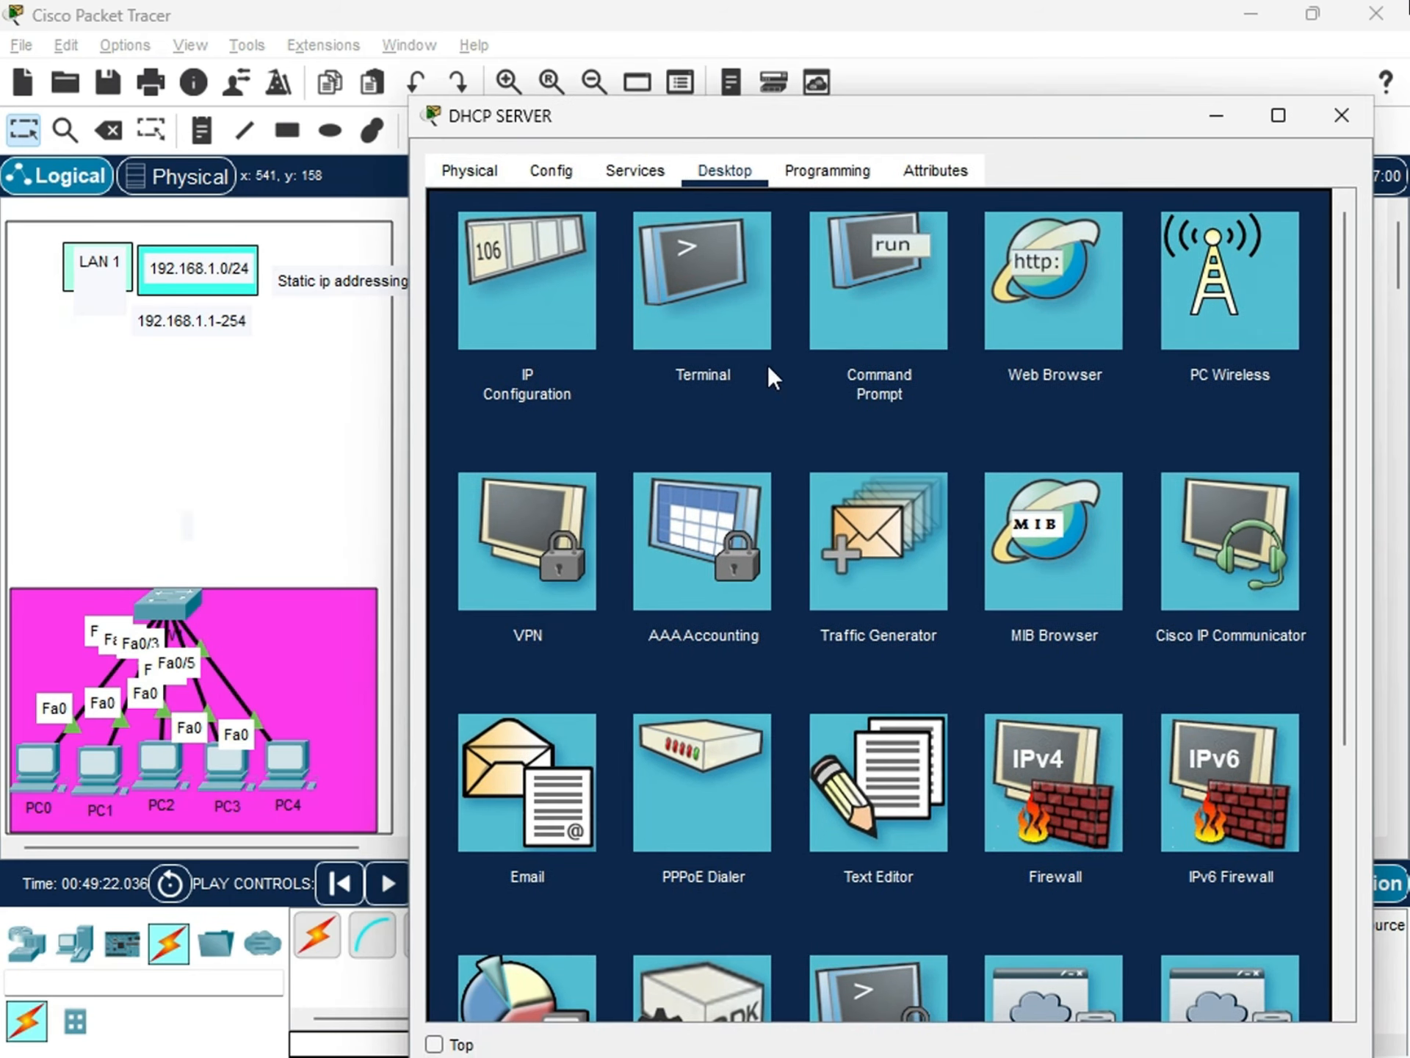
{"action": "left_click_drag", "start_coordinate": [799, 116], "coordinate": [809, 83]}
{"action": "left_click", "coordinate": [553, 147]}
{"action": "left_click", "coordinate": [495, 142]}
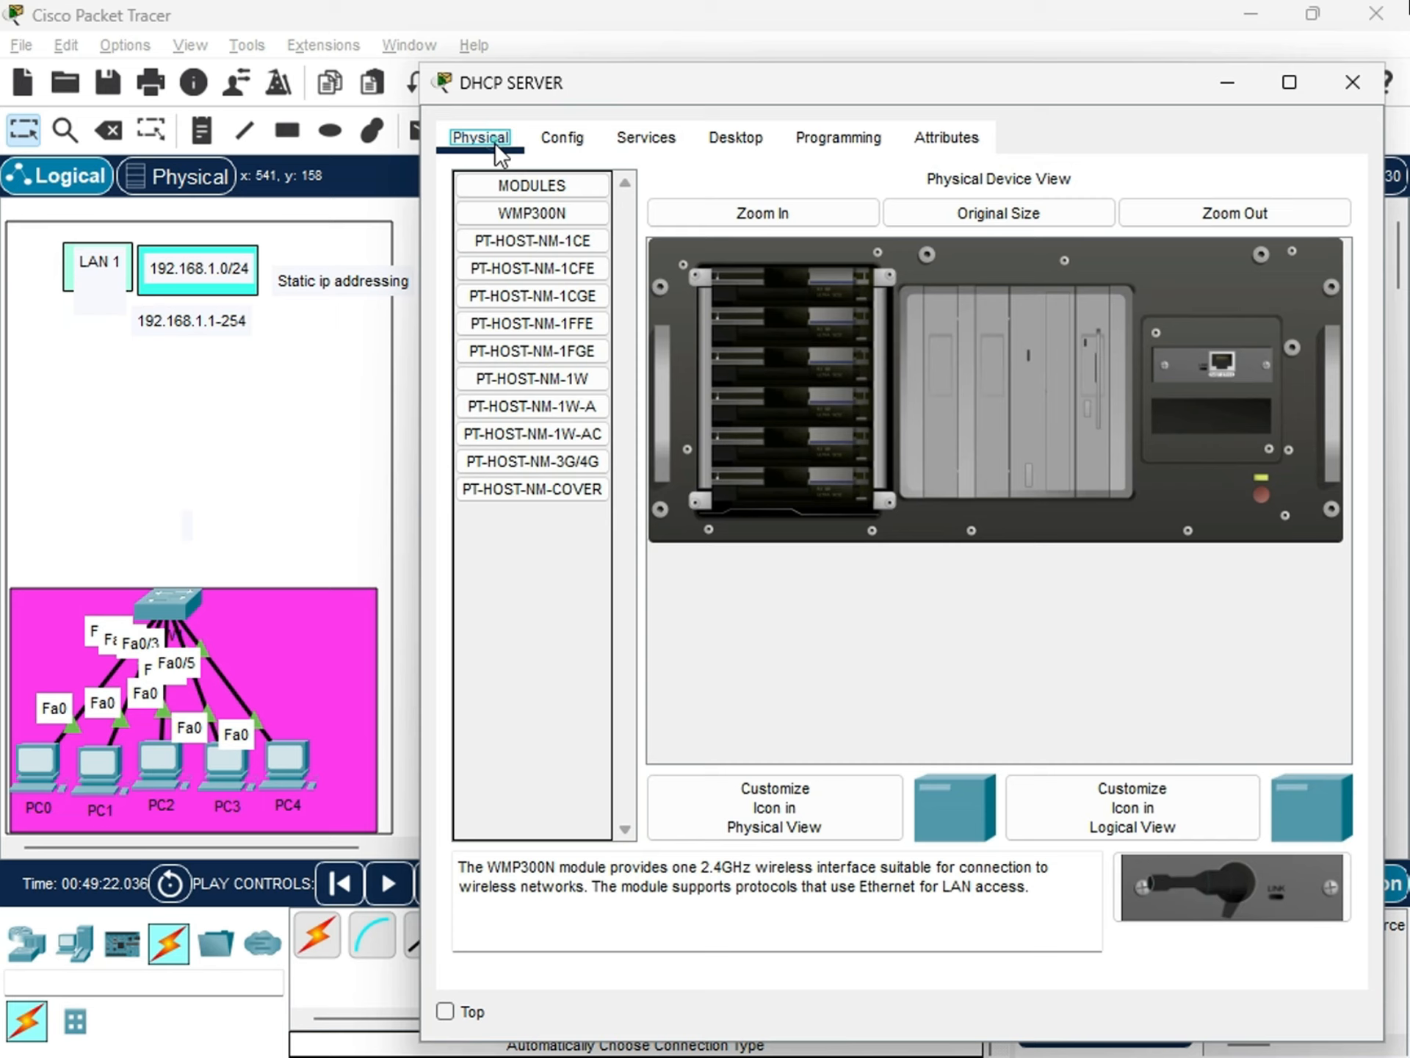
{"action": "left_click", "coordinate": [561, 141]}
{"action": "left_click", "coordinate": [633, 141]}
{"action": "left_click", "coordinate": [553, 141]}
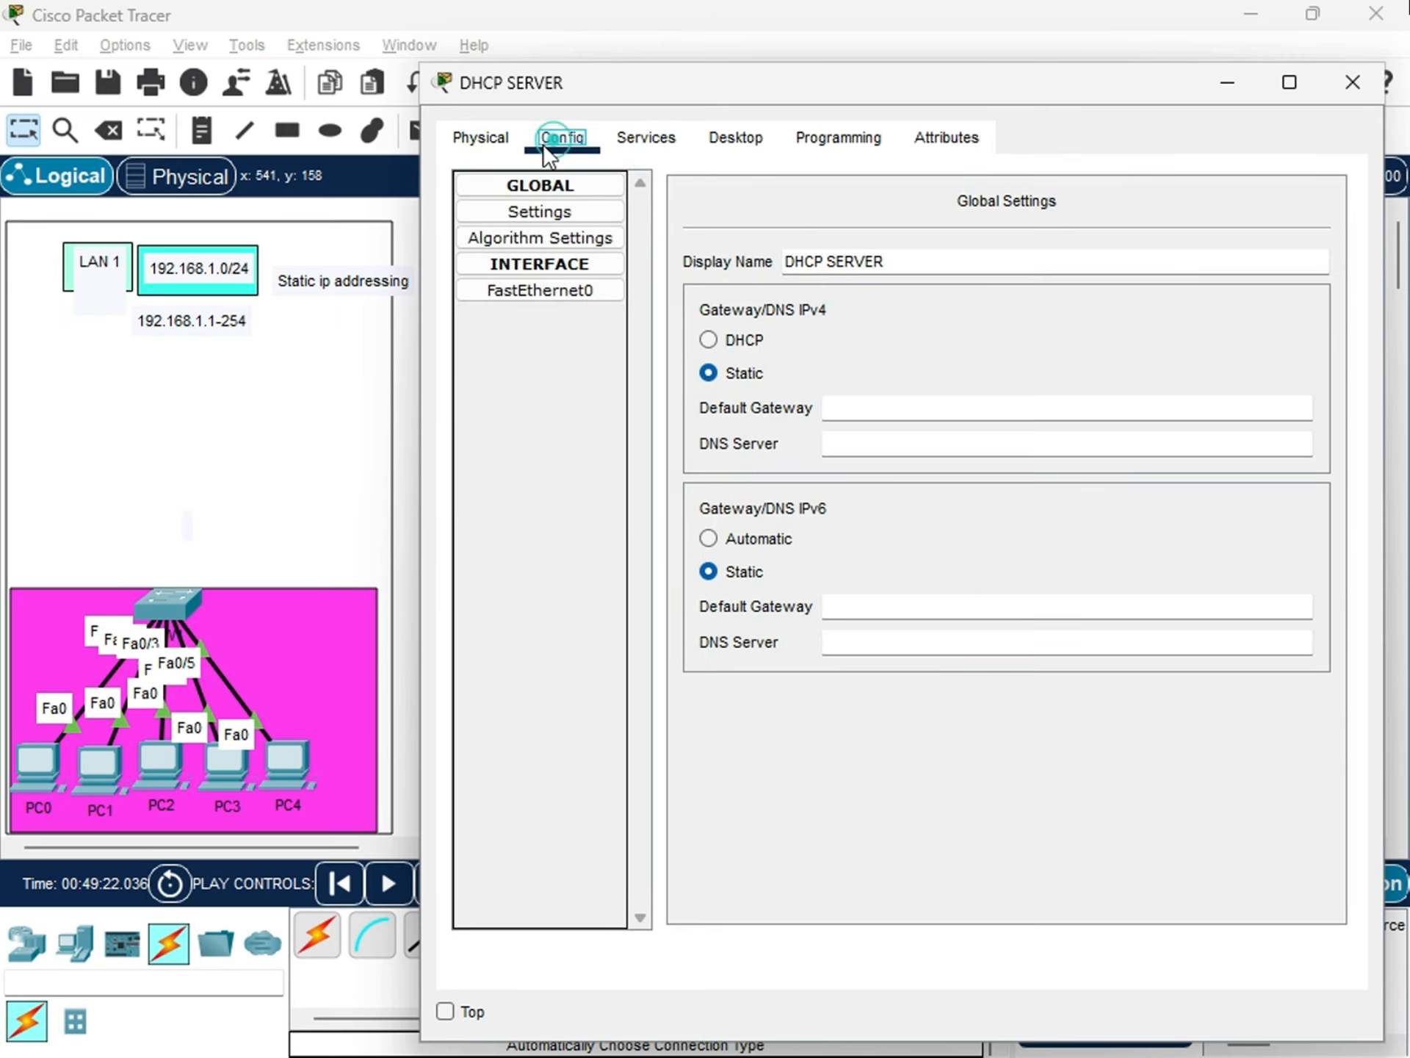
{"action": "left_click", "coordinate": [471, 137]}
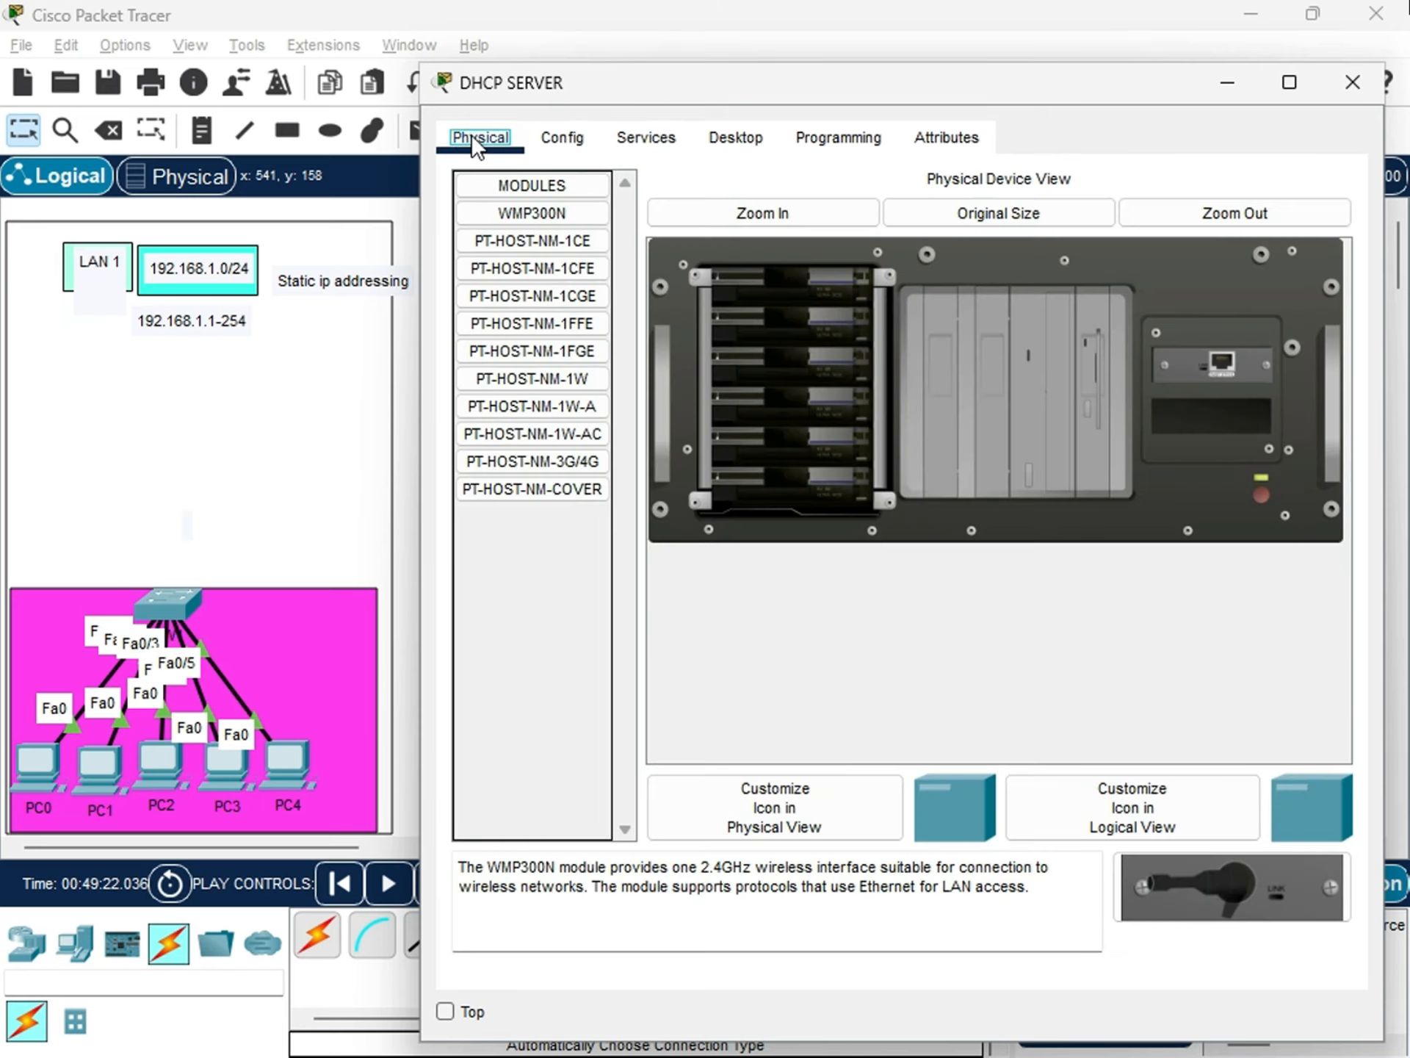
{"action": "left_click", "coordinate": [636, 138]}
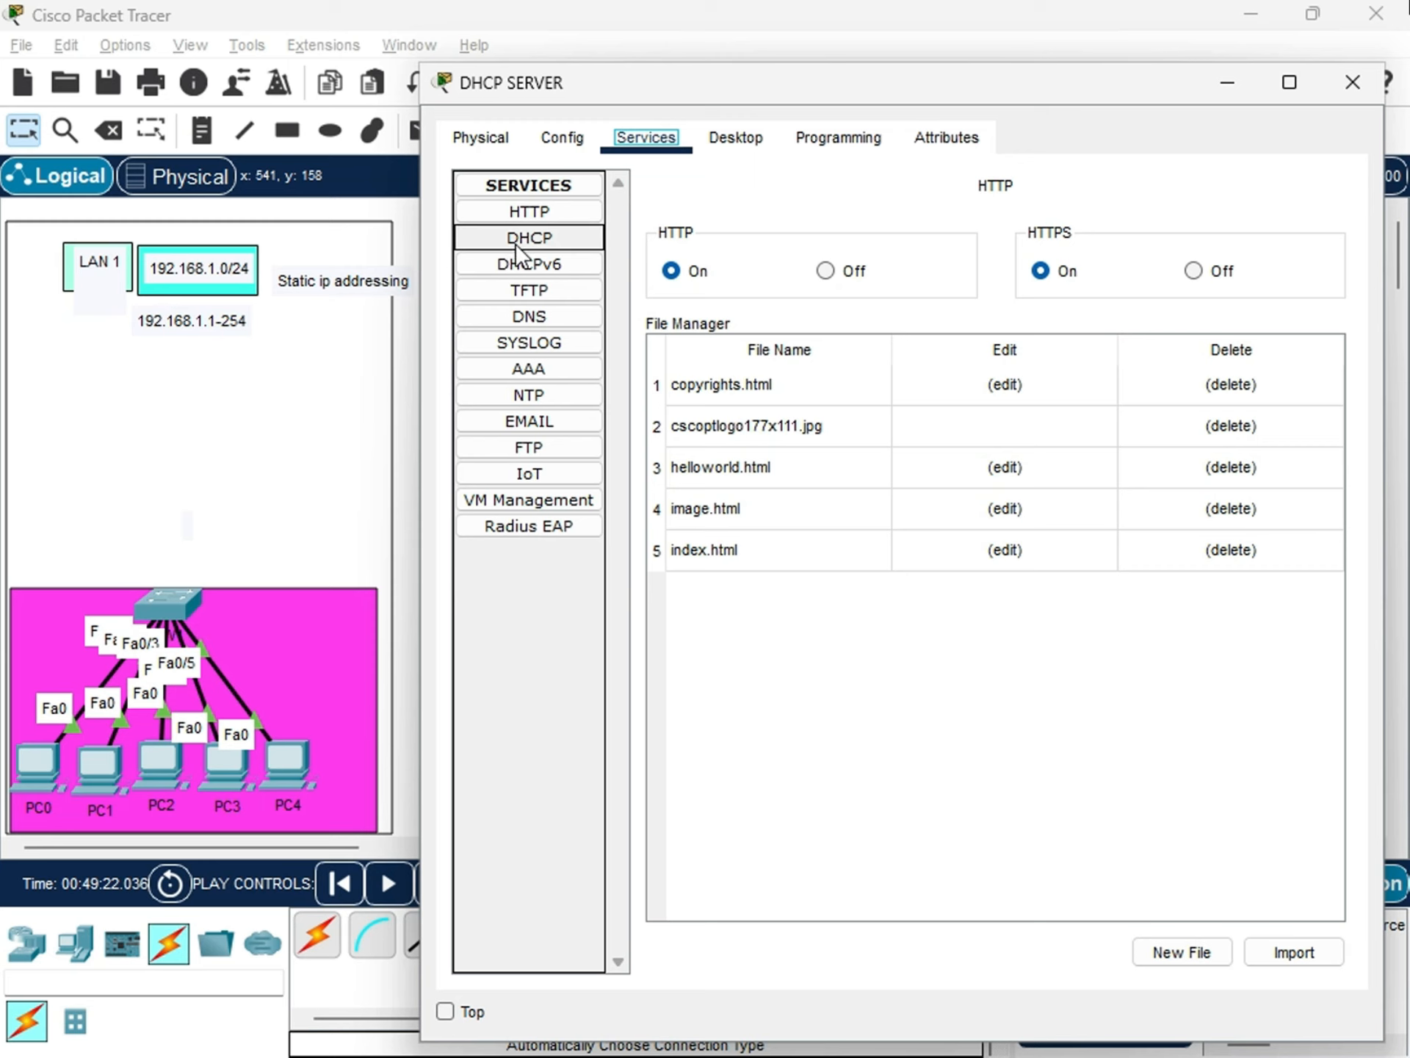
Open DHCP SERVER's IP Configuration at the IPv4 address and place its window clear of the LAN 2 topology.
{"action": "left_click", "coordinate": [738, 135]}
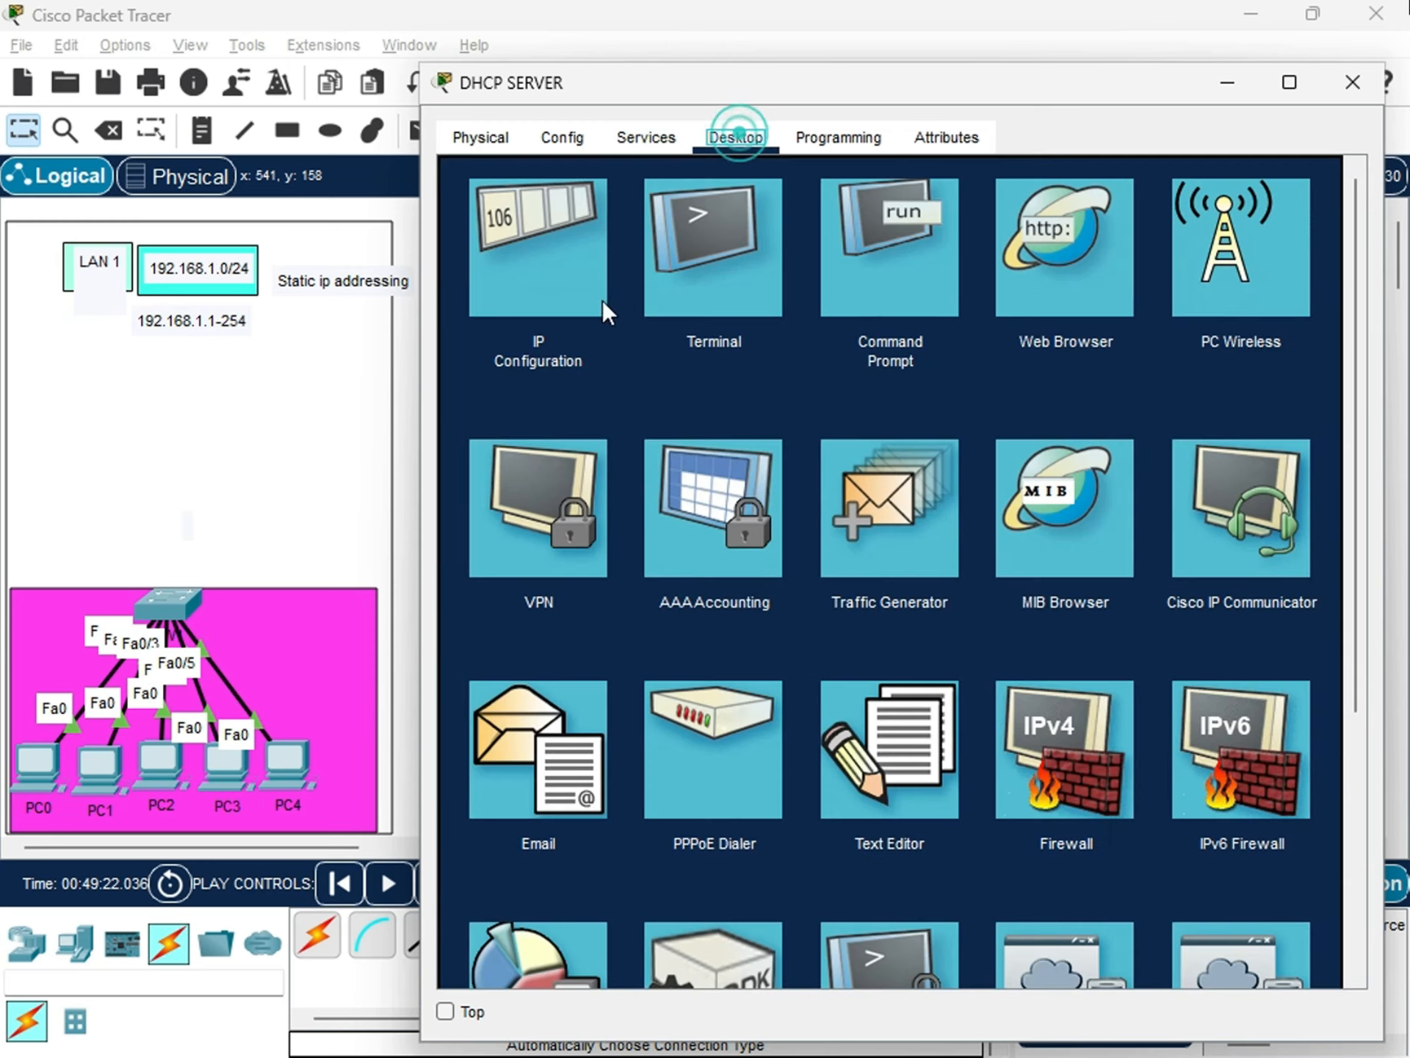
{"action": "left_click", "coordinate": [607, 344]}
{"action": "left_click_drag", "start_coordinate": [872, 103], "coordinate": [500, 268]}
{"action": "left_click_drag", "start_coordinate": [604, 279], "coordinate": [246, 160]}
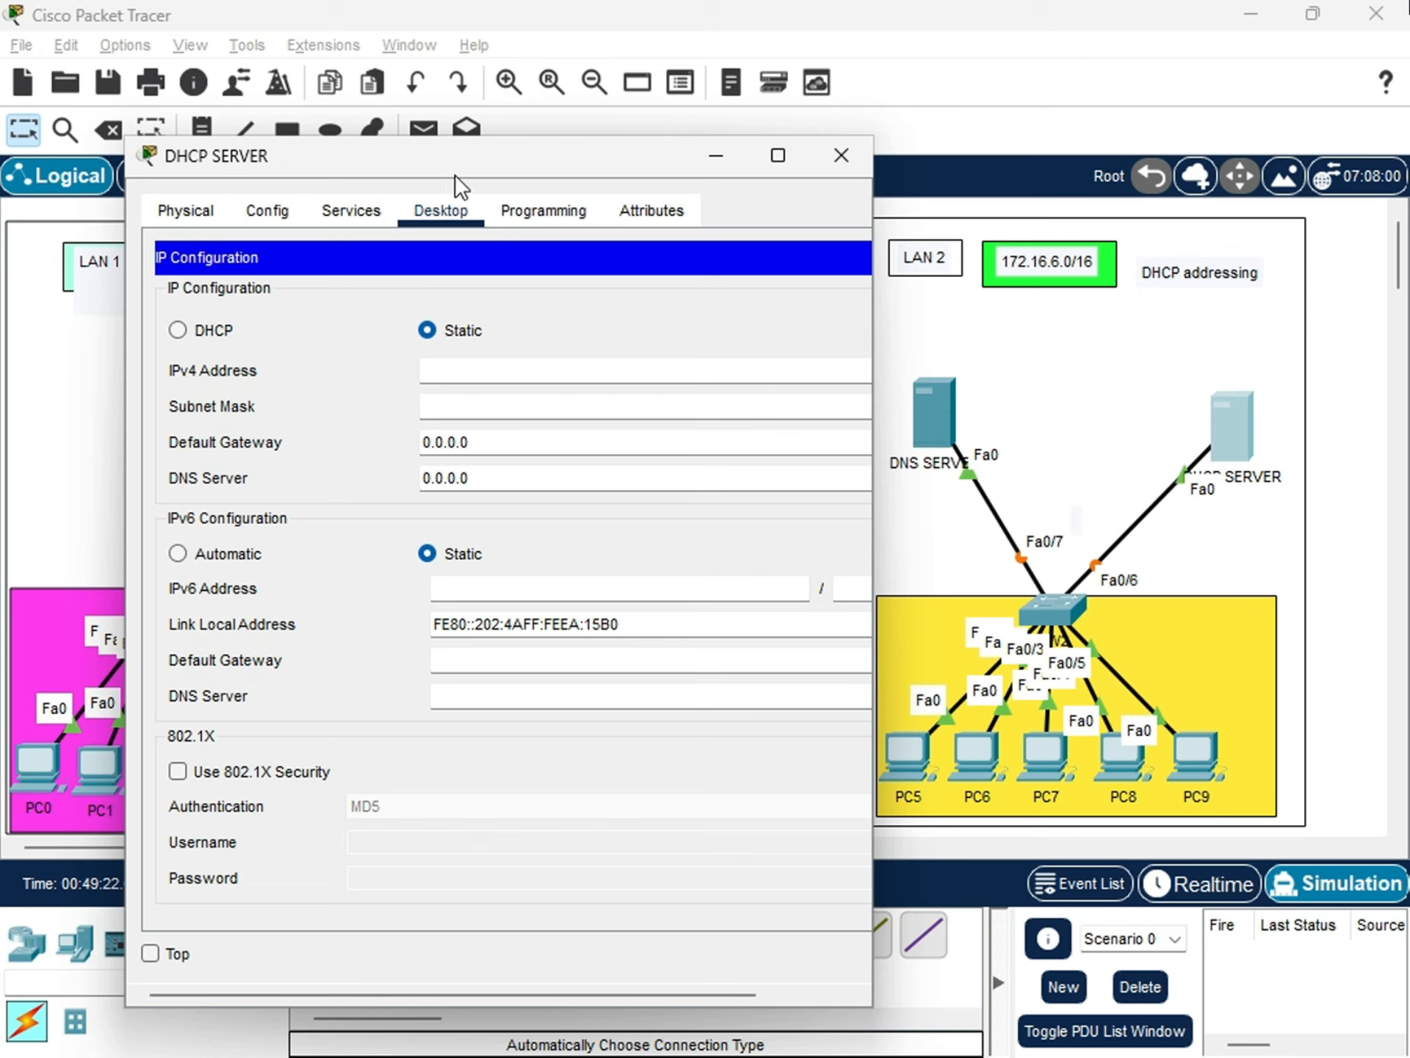
{"action": "left_click_drag", "start_coordinate": [456, 160], "coordinate": [497, 161]}
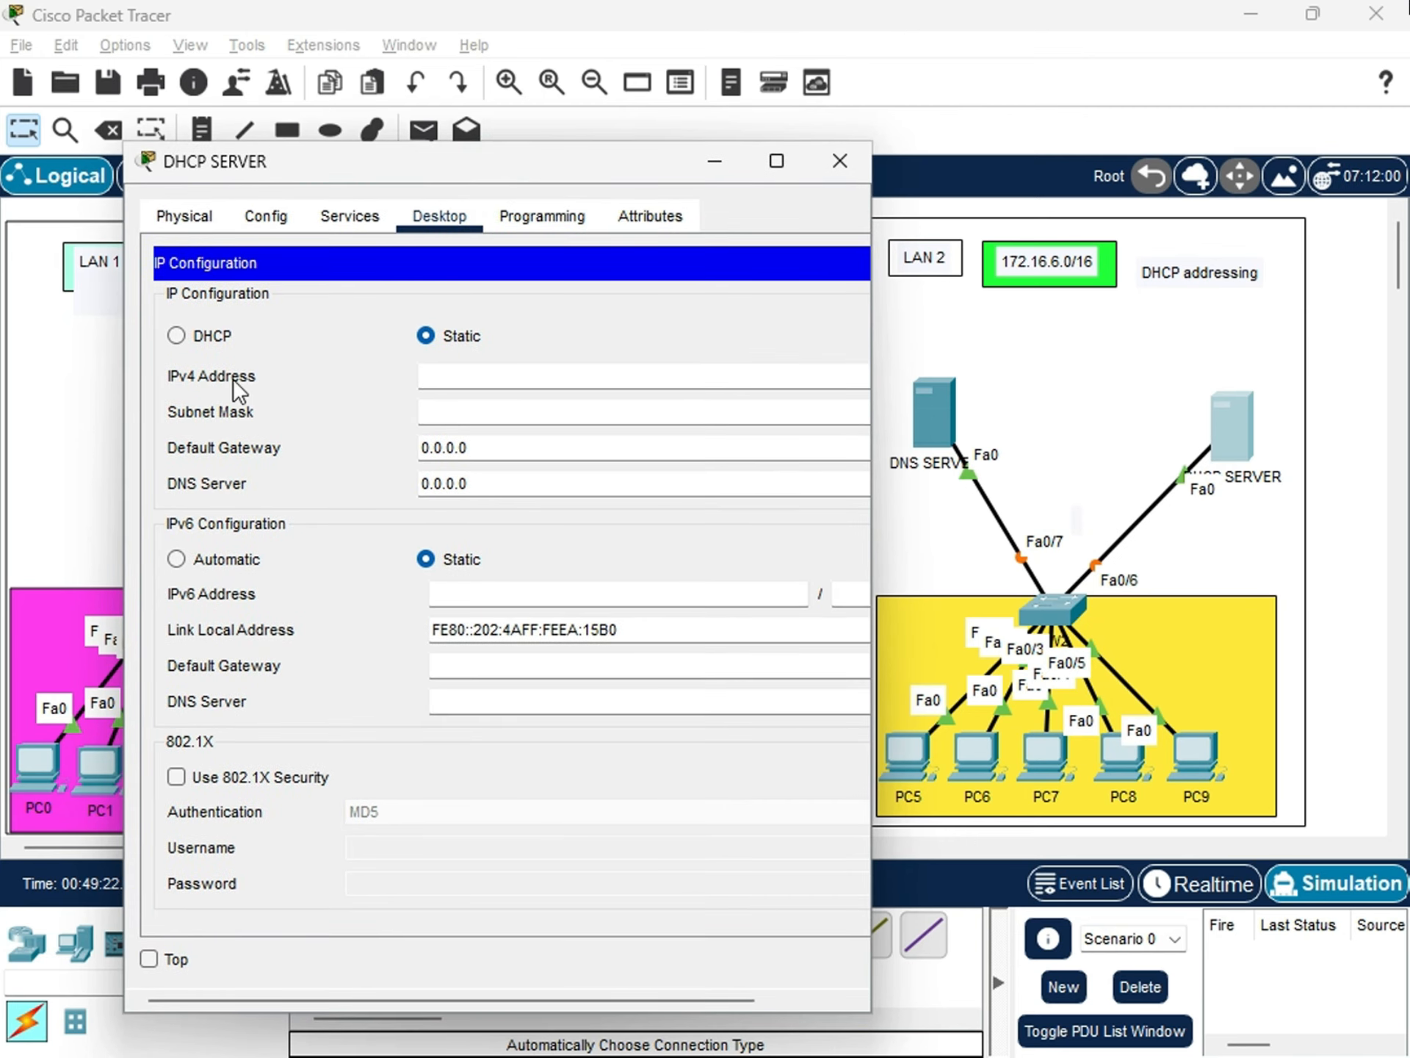
{"action": "left_click", "coordinate": [418, 376]}
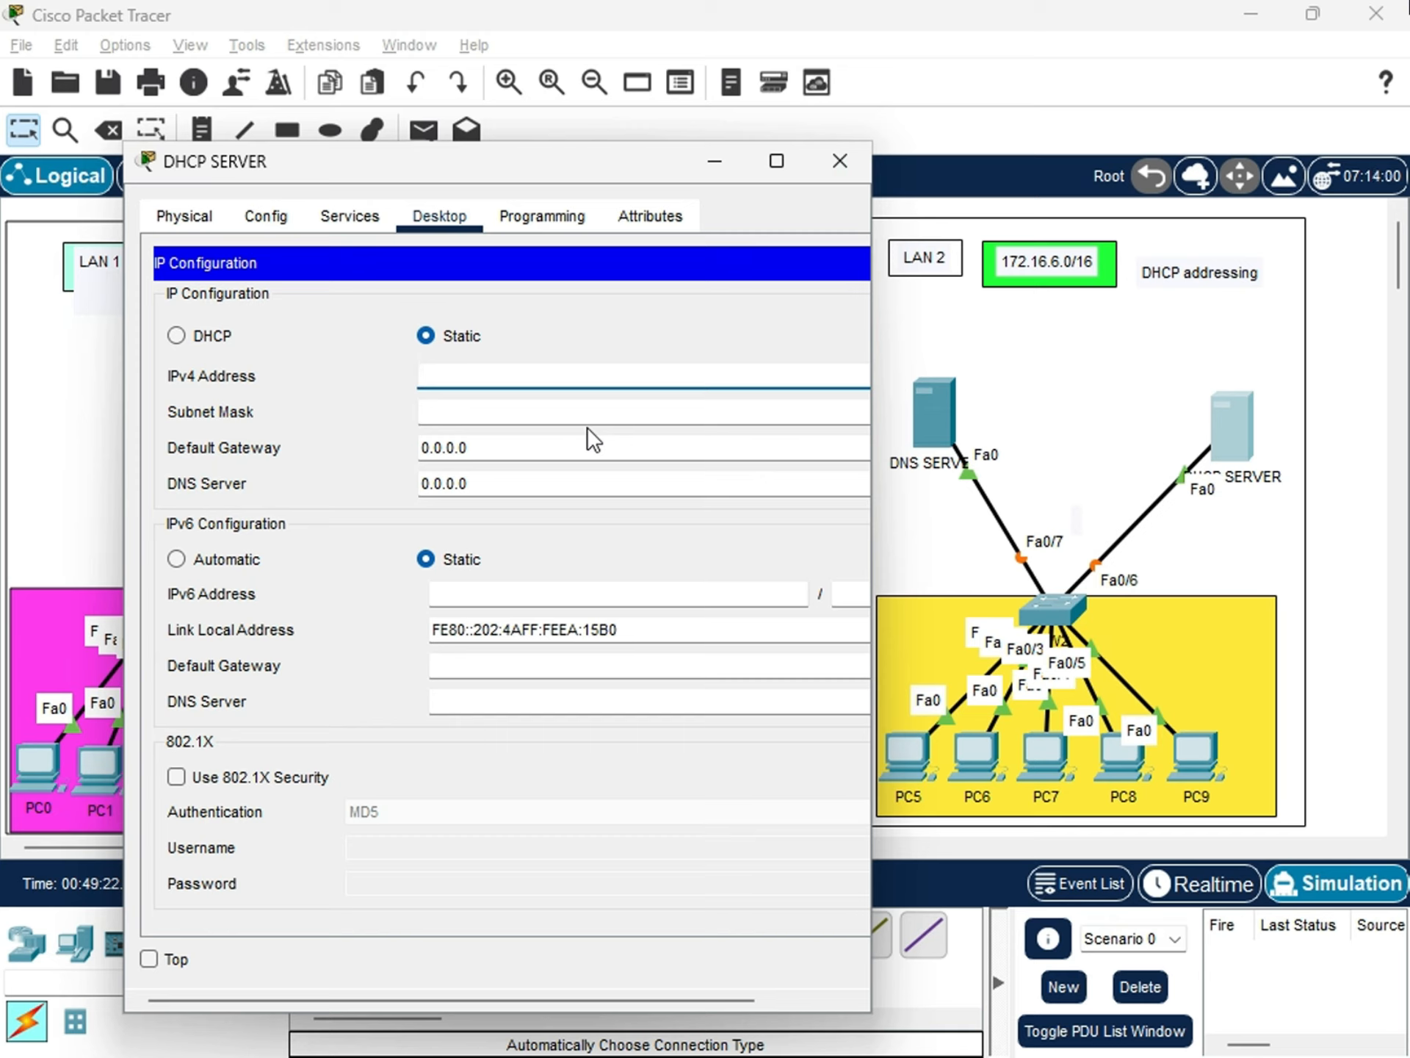
{"action": "type", "text": "1"}
{"action": "type", "text": "92.16"}
{"action": "type", "text": "8"}
{"action": "key", "text": "BackSpace"}
{"action": "key", "text": "BackSpace"}
{"action": "key", "text": "BackSpace"}
{"action": "key", "text": "BackSpace"}
{"action": "key", "text": "BackSpace"}
{"action": "key", "text": "BackSpace"}
{"action": "key", "text": "BackSpace"}
Enter 172.16 as the beginning of DHCP SERVER's static IPv4 address.
{"action": "type", "text": "172.16.6.100"}
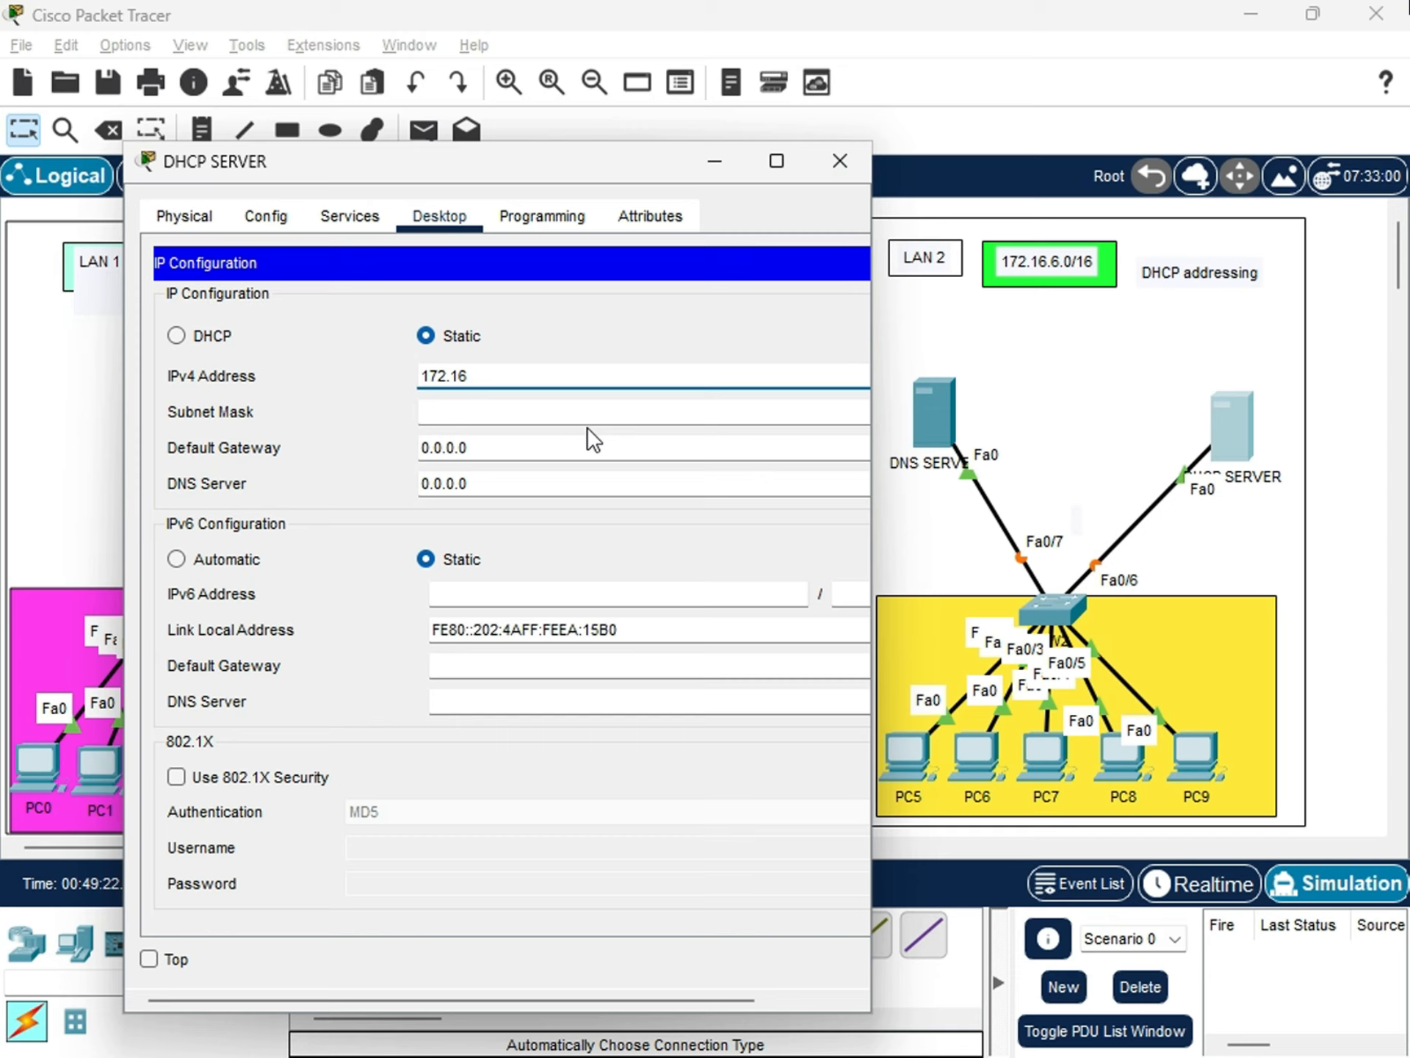
Complete DHCP SERVER's static IPv4 address as 172.16.6.100 and let its subnet mask fill in as 255.255.0.0.
{"action": "type", "text": ".6."}
{"action": "type", "text": "100"}
{"action": "left_click", "coordinate": [588, 422]}
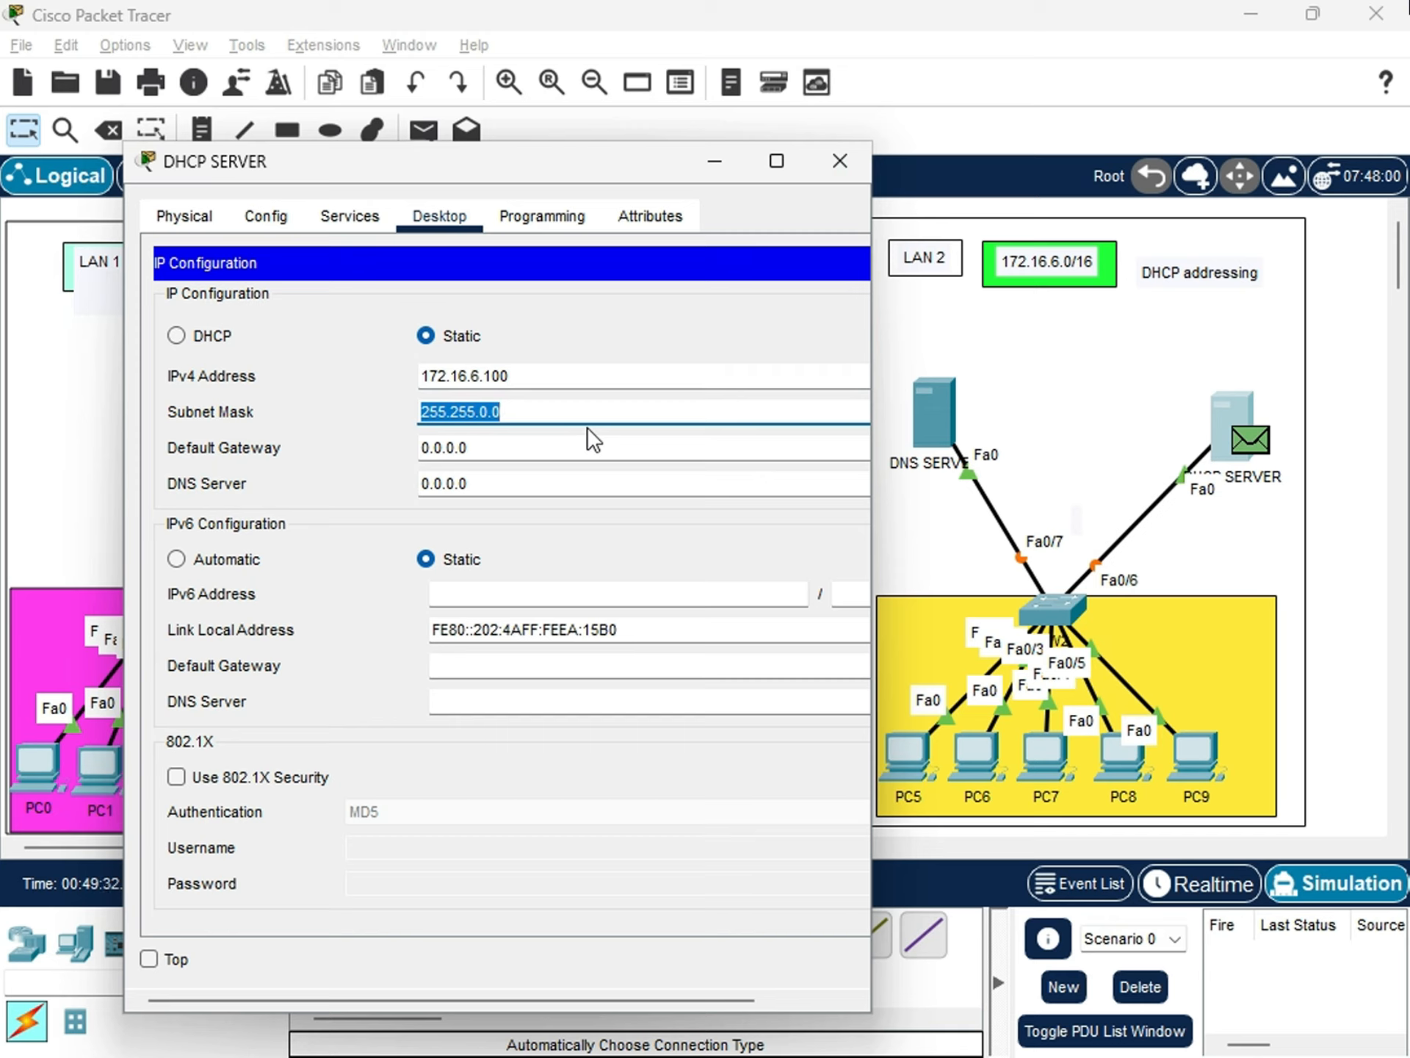
Examine the network and host octets of DHCP SERVER's subnet mask, keeping the LAN address labels in view.
{"action": "left_click", "coordinate": [522, 416]}
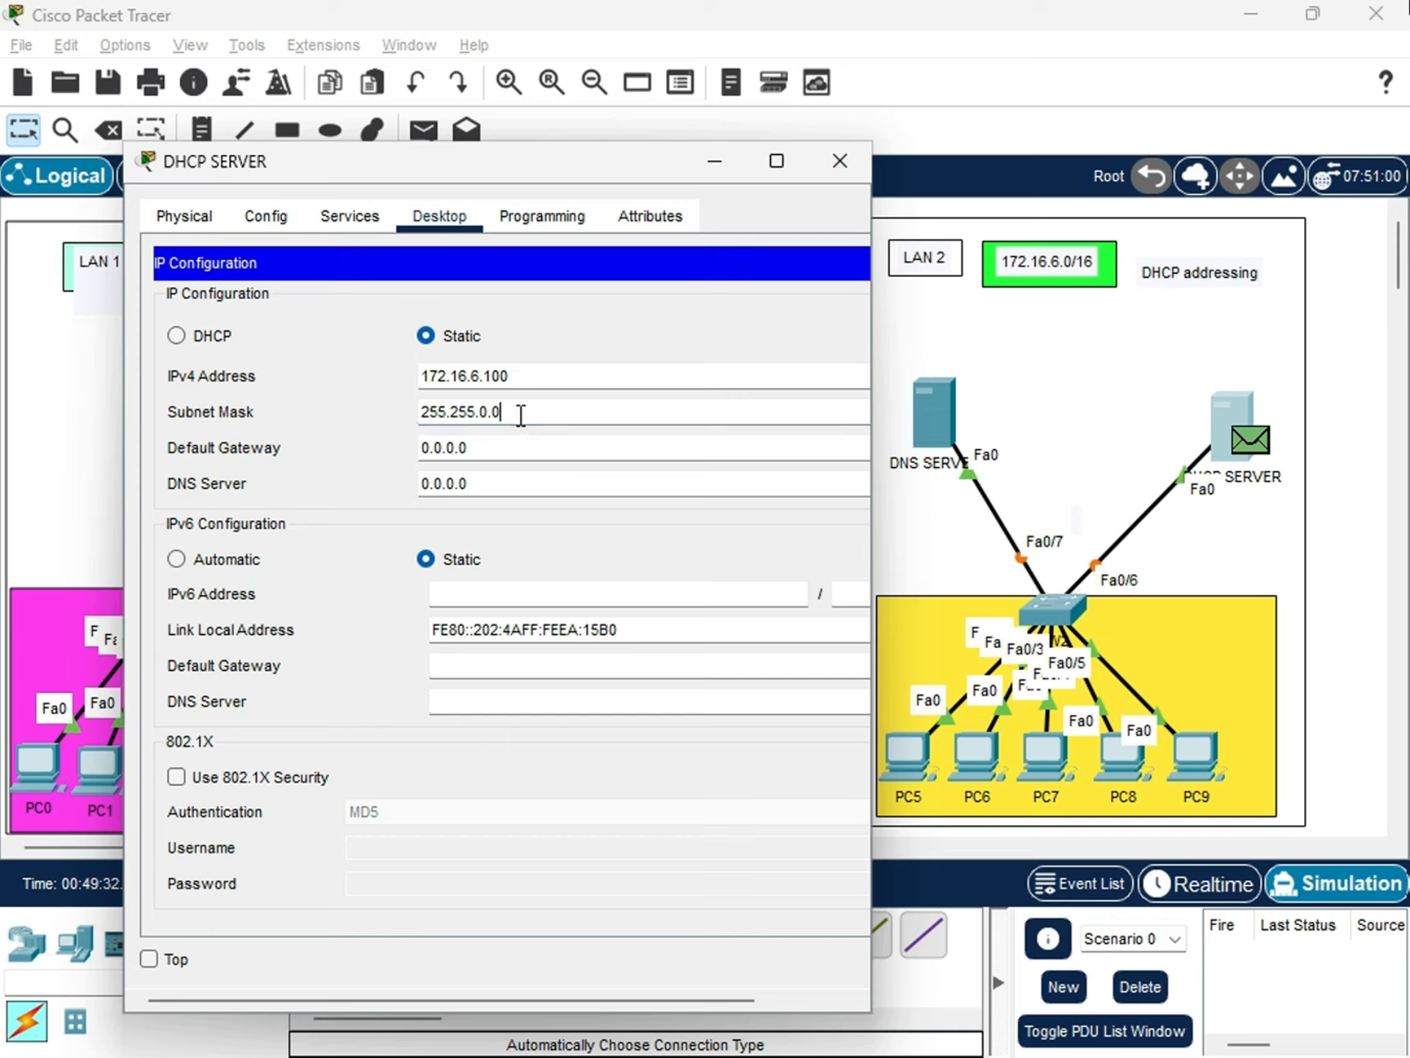
{"action": "left_click_drag", "start_coordinate": [514, 412], "coordinate": [424, 413]}
{"action": "left_click", "coordinate": [475, 414]}
{"action": "left_click_drag", "start_coordinate": [502, 413], "coordinate": [349, 408]}
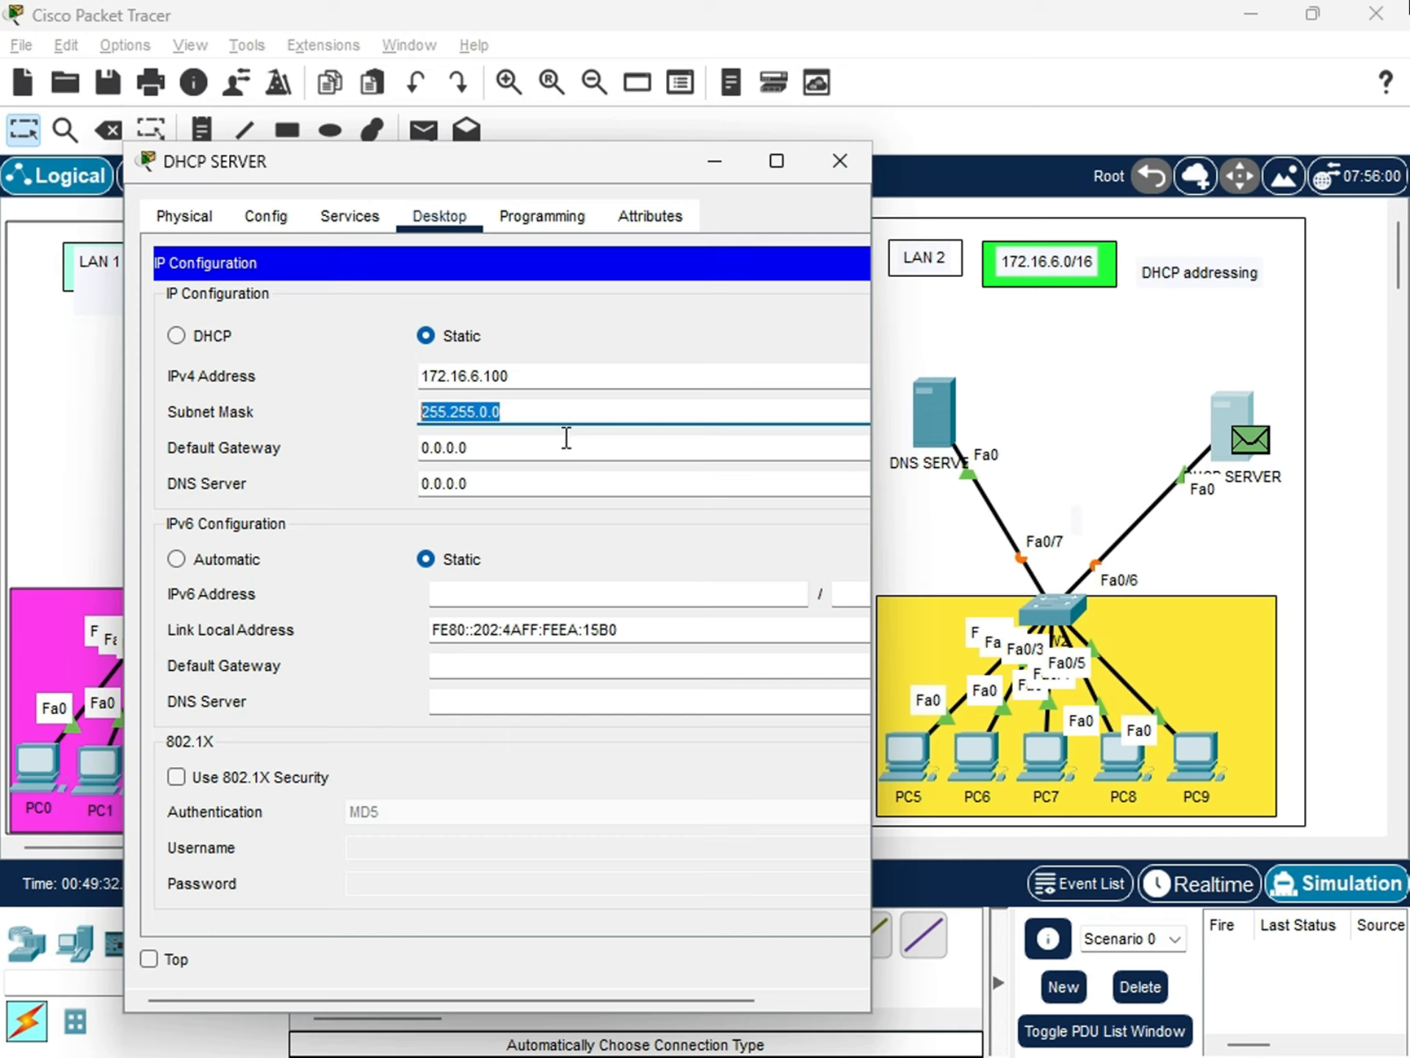
{"action": "left_click", "coordinate": [528, 407]}
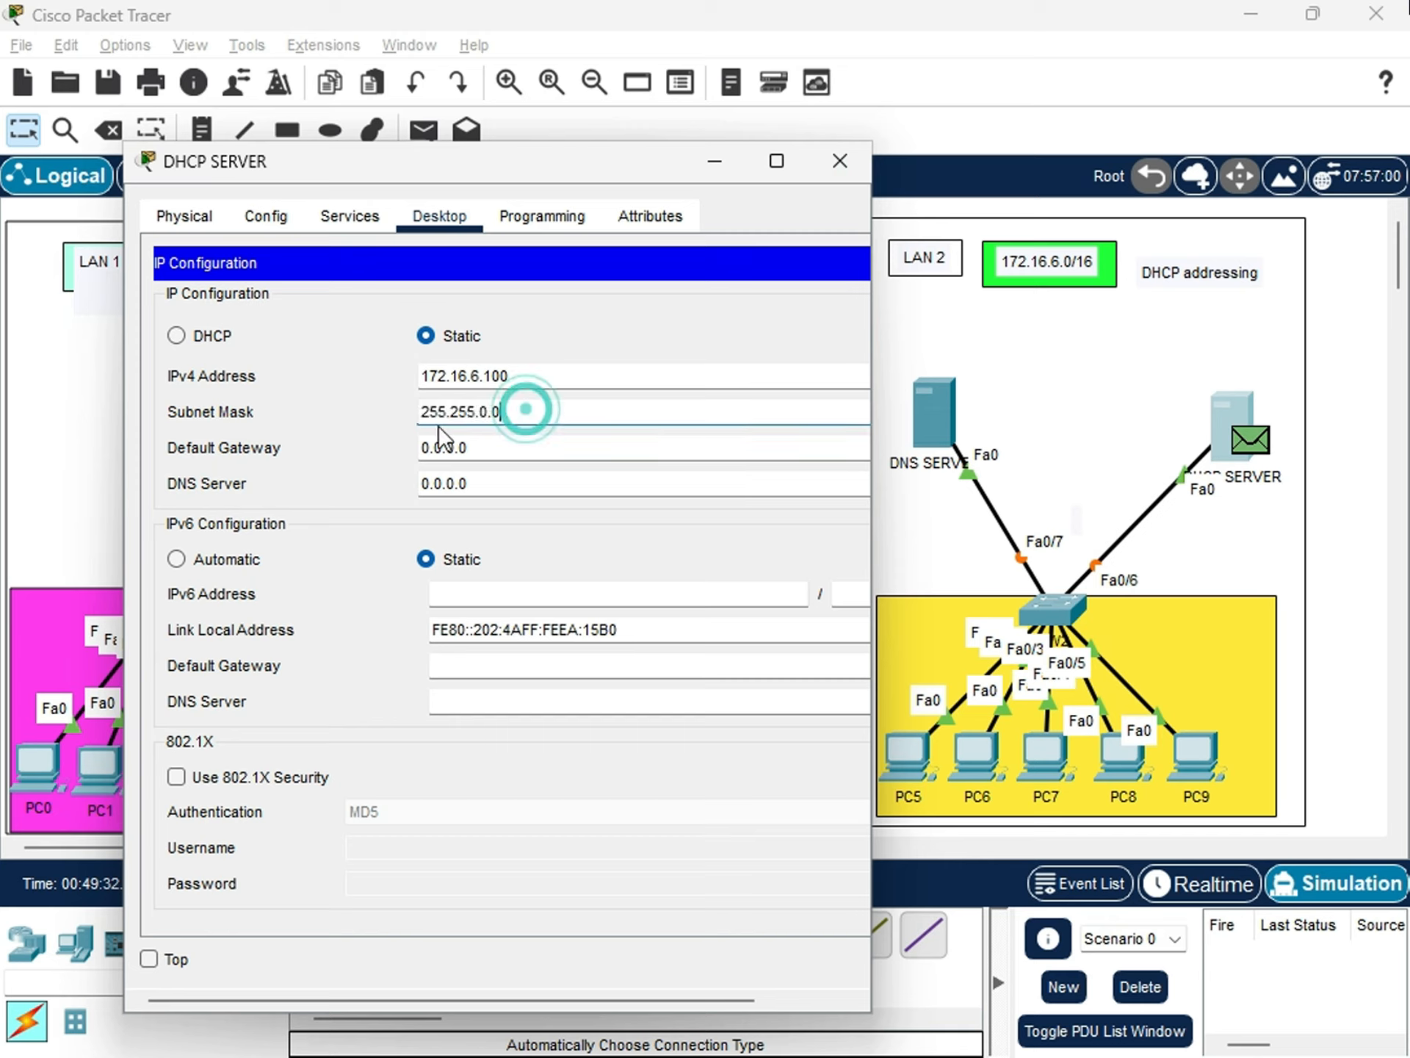
{"action": "left_click_drag", "start_coordinate": [527, 417], "coordinate": [384, 409]}
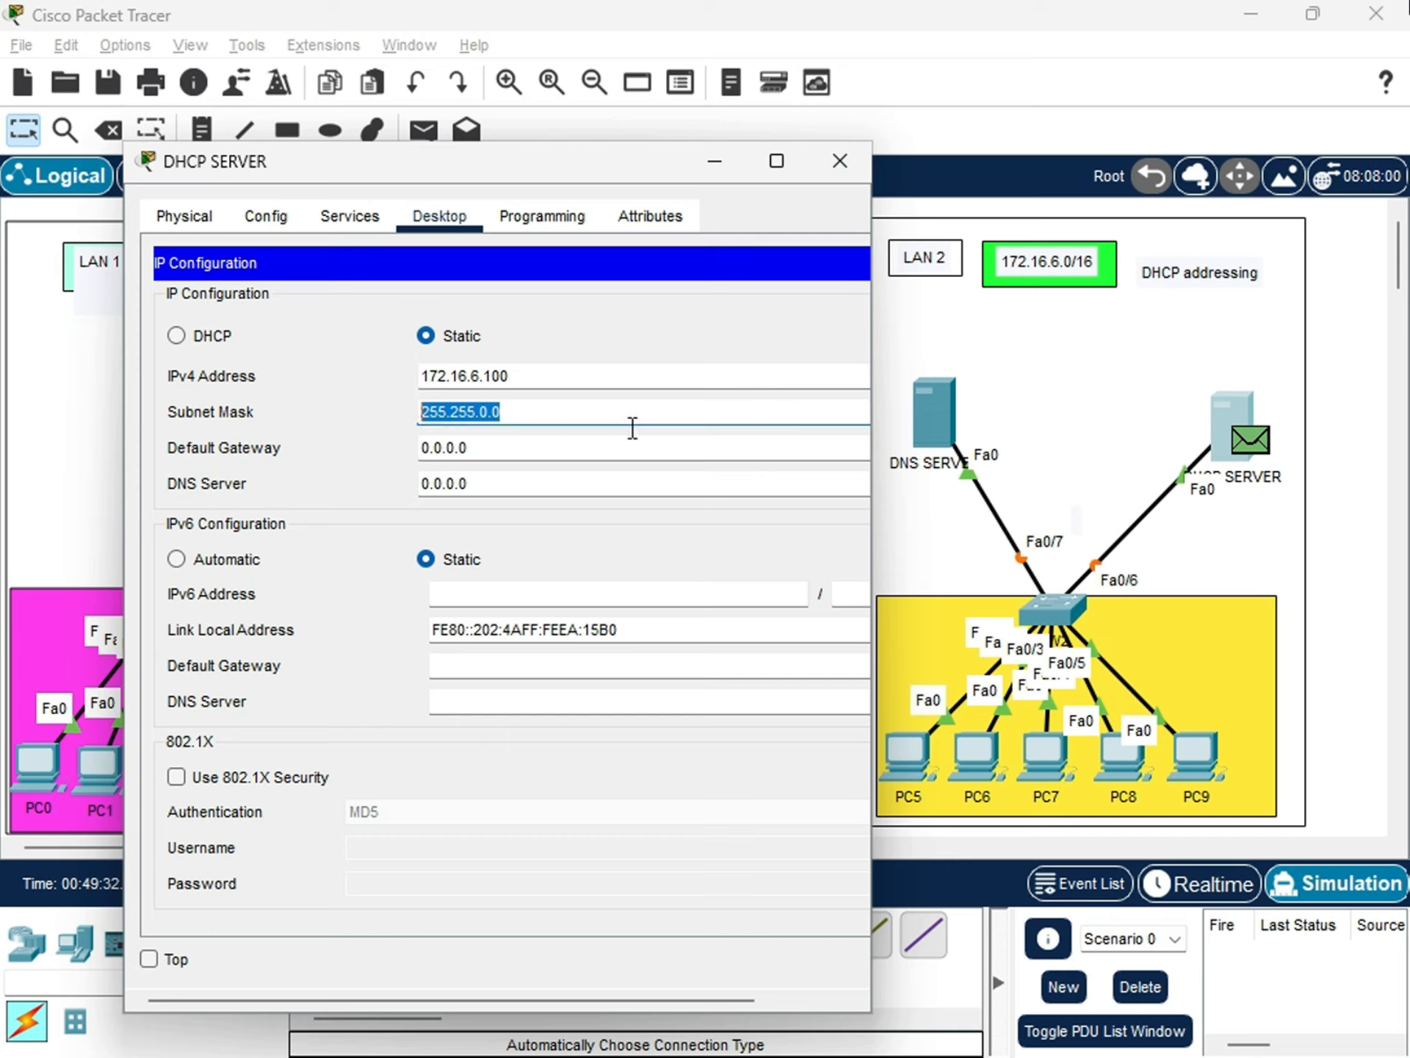
{"action": "left_click", "coordinate": [436, 452]}
{"action": "mouse_move", "coordinate": [479, 413]}
{"action": "left_mouse_down"}
{"action": "mouse_move", "coordinate": [520, 415]}
{"action": "mouse_move", "coordinate": [481, 413]}
{"action": "left_mouse_up"}
{"action": "left_click", "coordinate": [507, 412]}
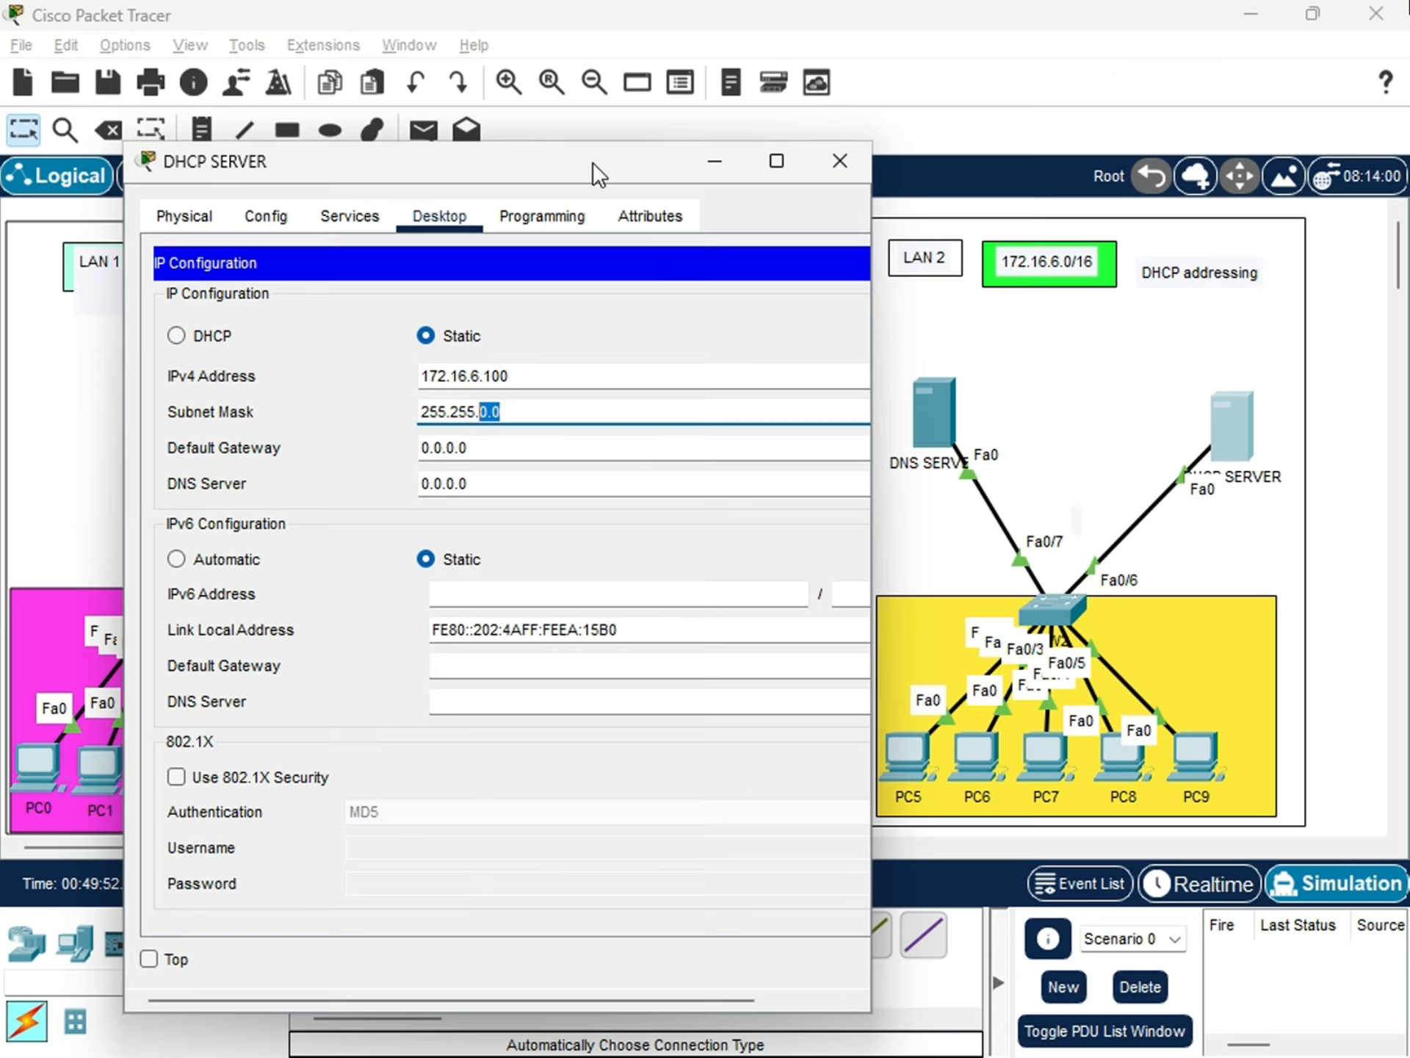
{"action": "left_click_drag", "start_coordinate": [593, 161], "coordinate": [564, 468]}
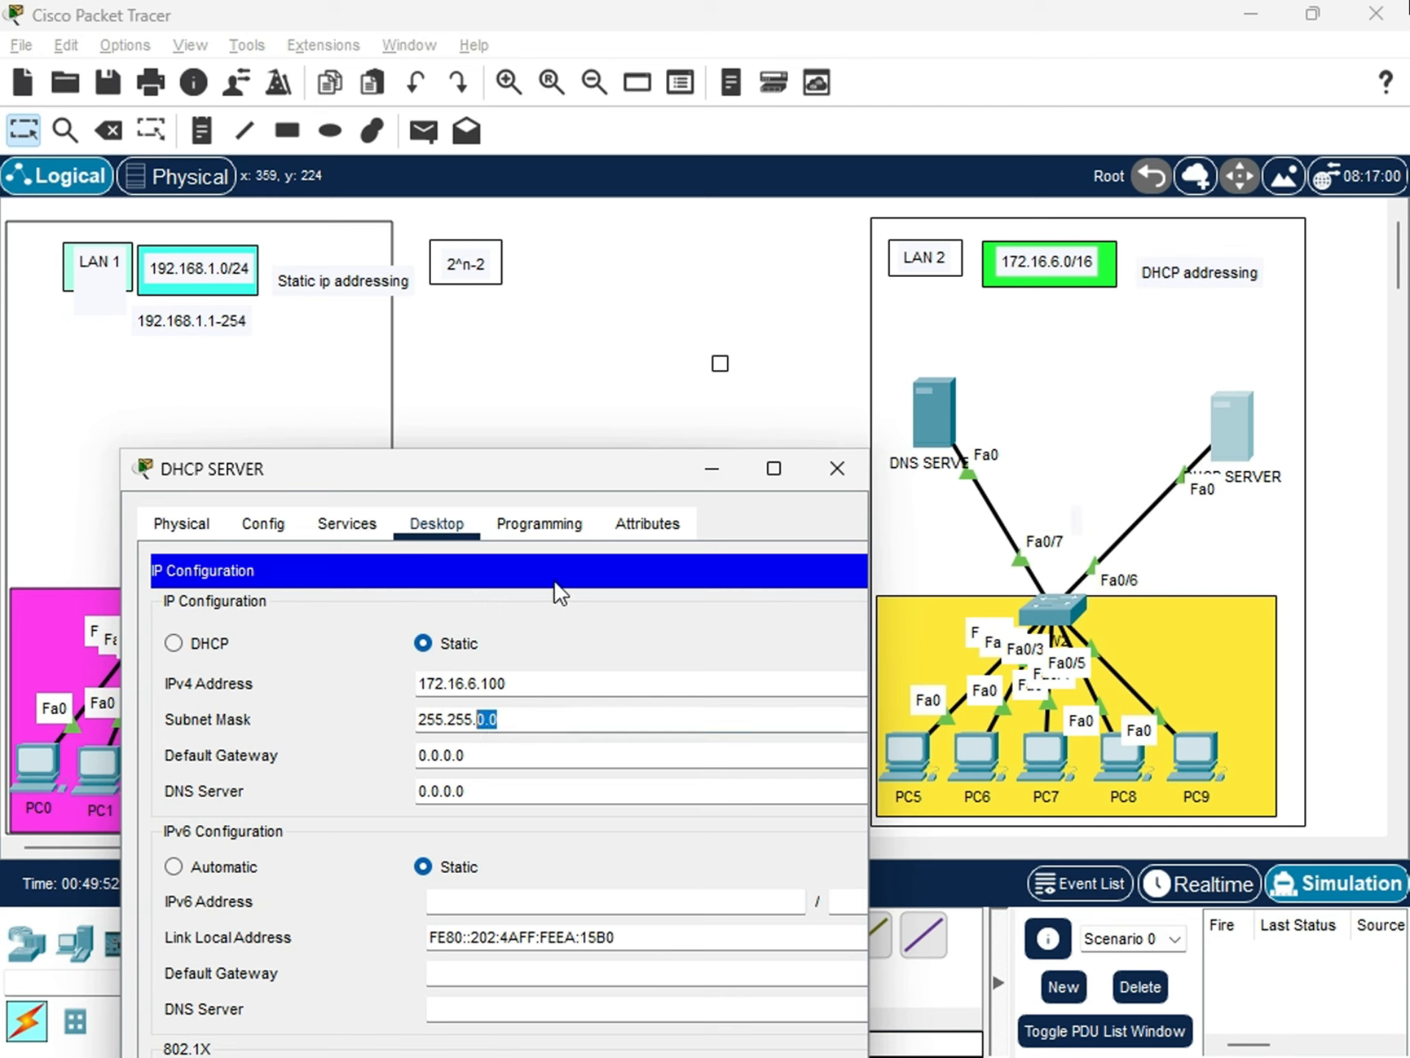
{"action": "left_click_drag", "start_coordinate": [584, 484], "coordinate": [650, 343]}
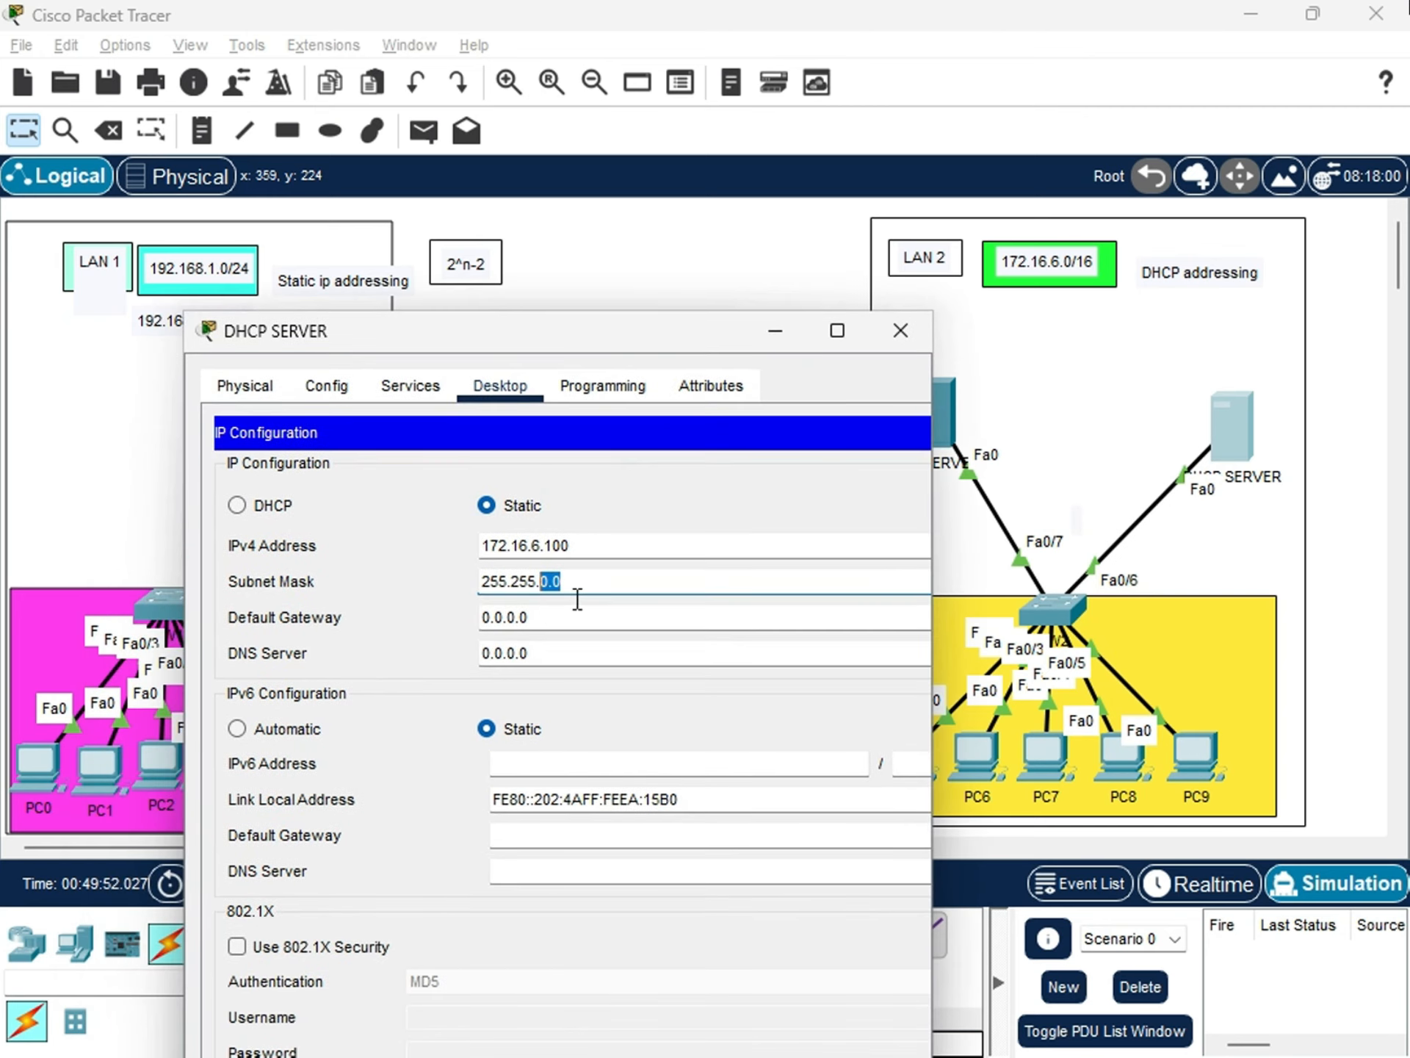
{"action": "left_click", "coordinate": [576, 595]}
{"action": "double_click", "coordinate": [571, 579]}
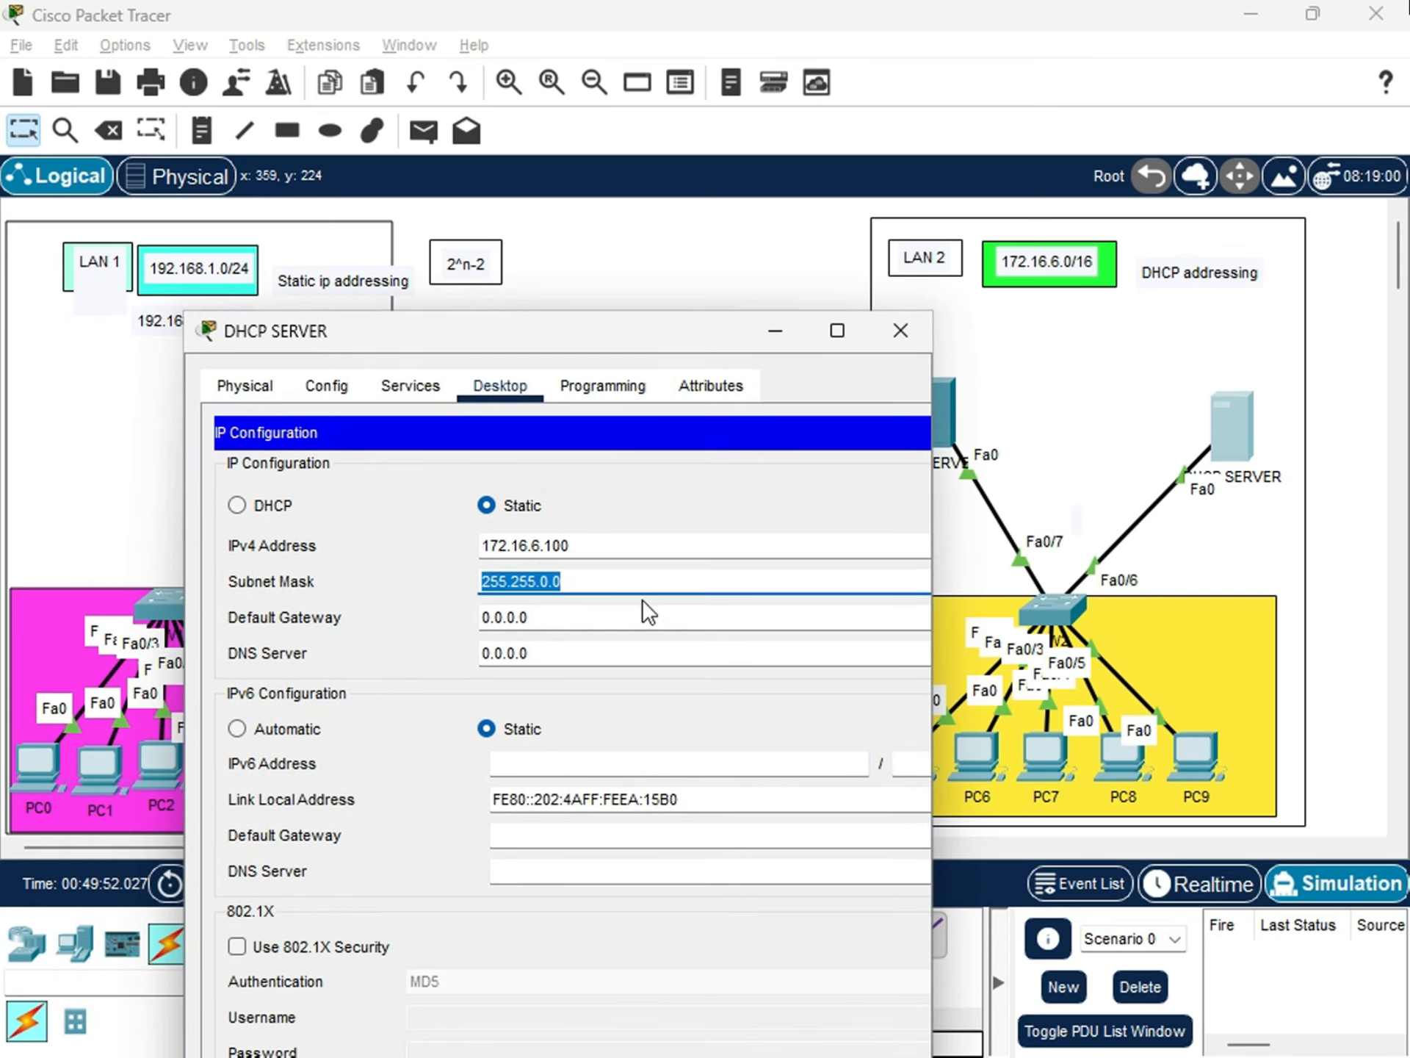
Set DHCP SERVER's IPv4 default gateway to 172.16.6.1 in its static IP configuration.
{"action": "left_click", "coordinate": [534, 615]}
{"action": "double_click", "coordinate": [589, 612]}
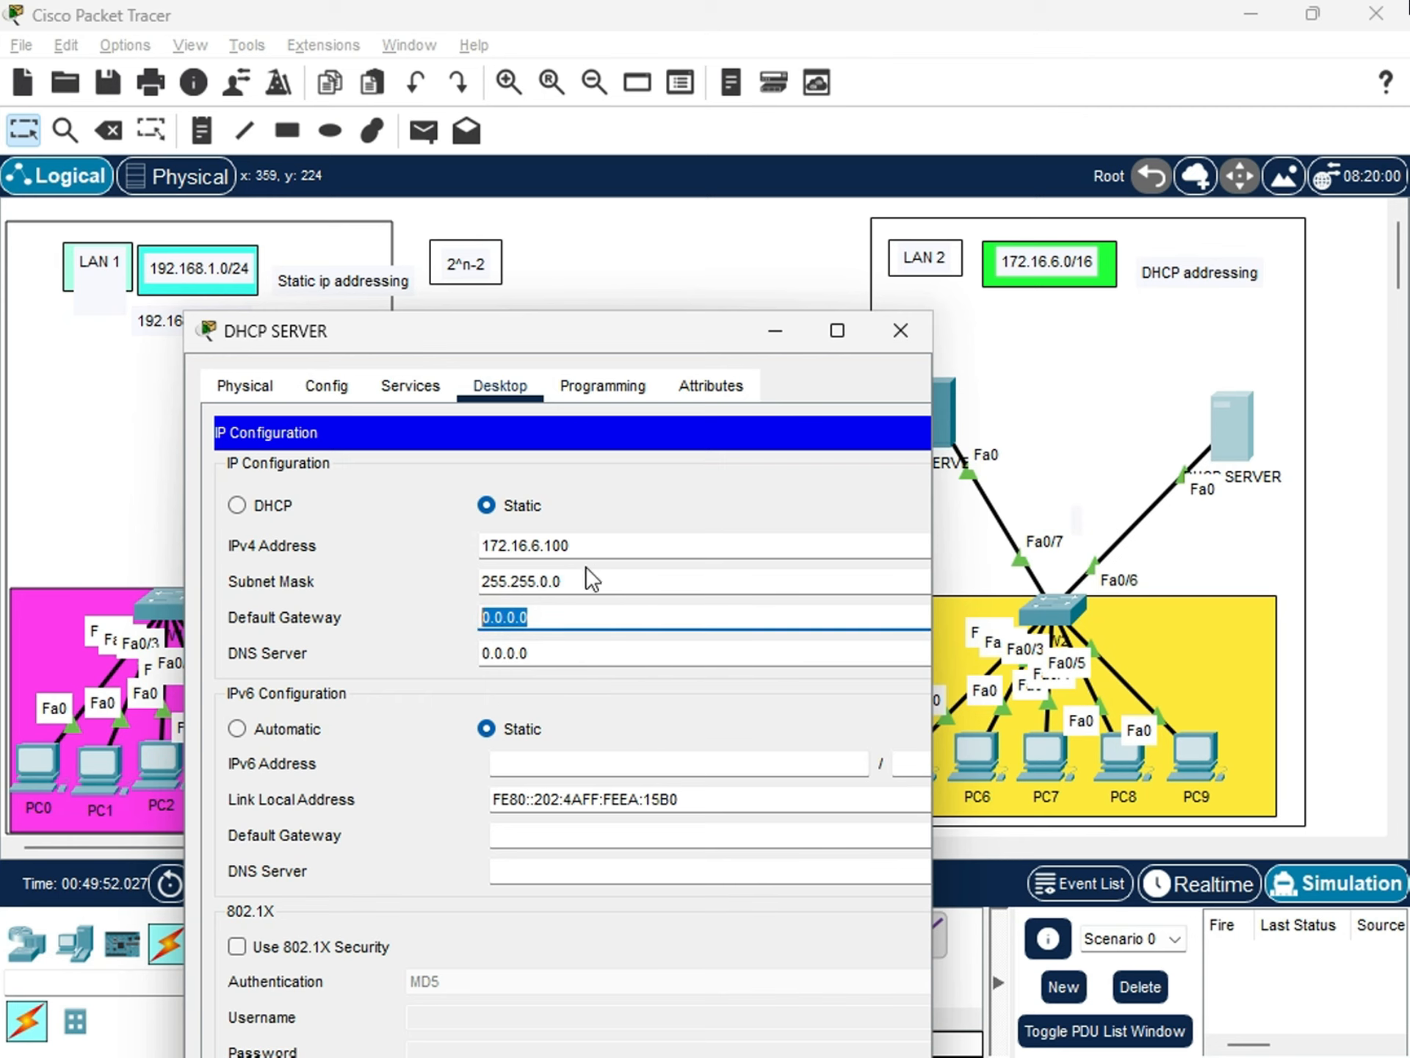
{"action": "left_click_drag", "start_coordinate": [578, 326], "coordinate": [570, 286]}
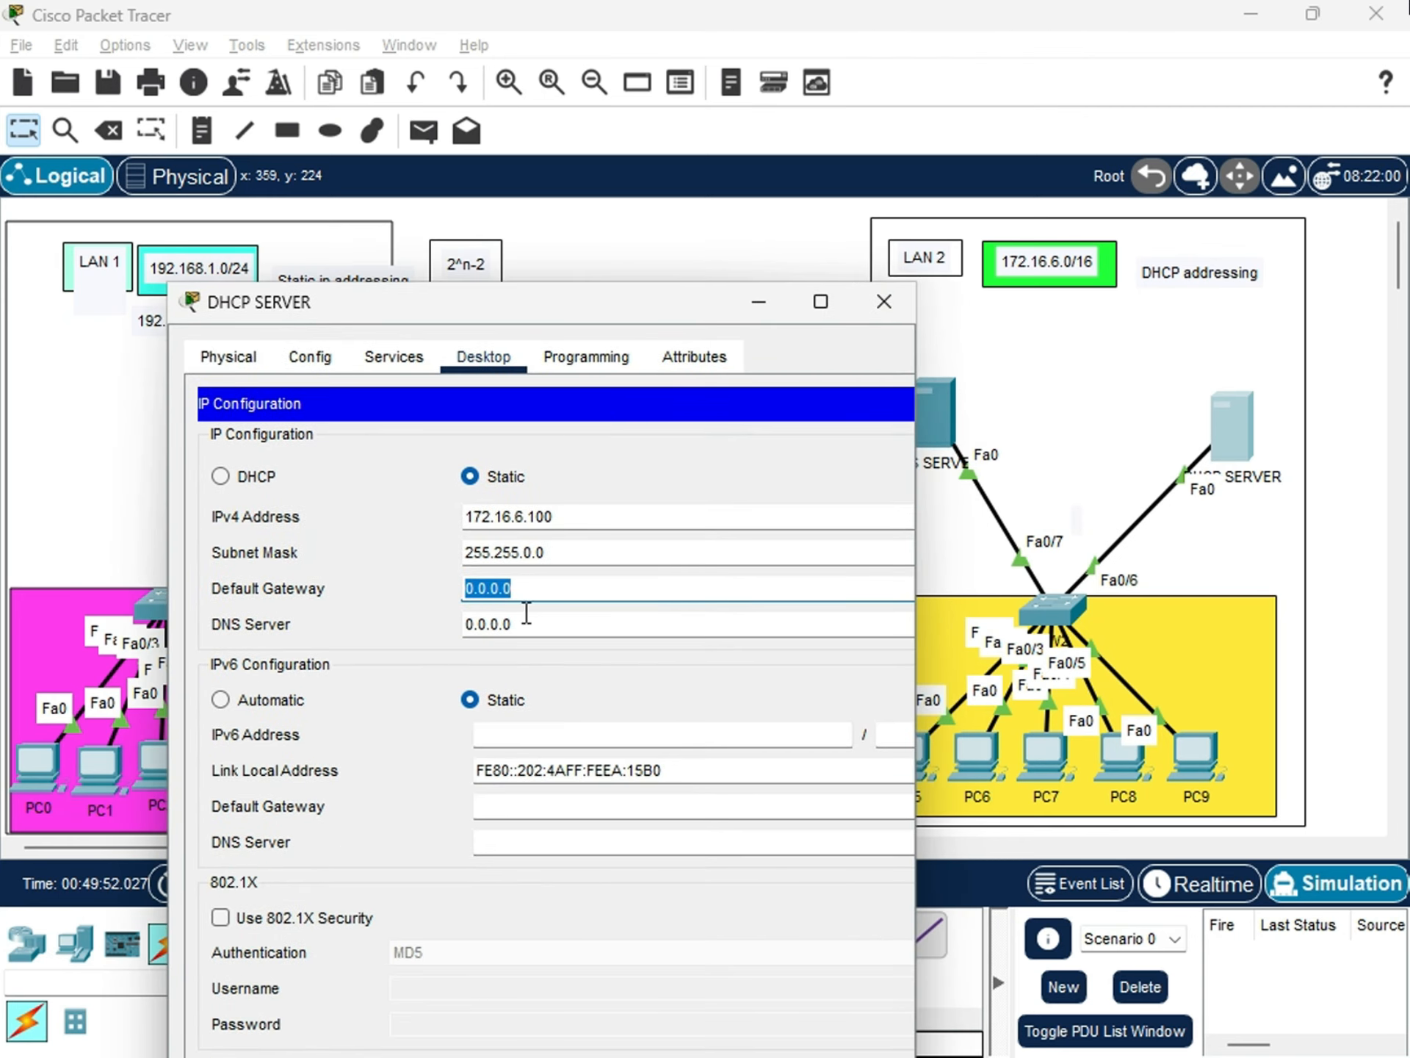
{"action": "left_click_drag", "start_coordinate": [519, 586], "coordinate": [448, 574]}
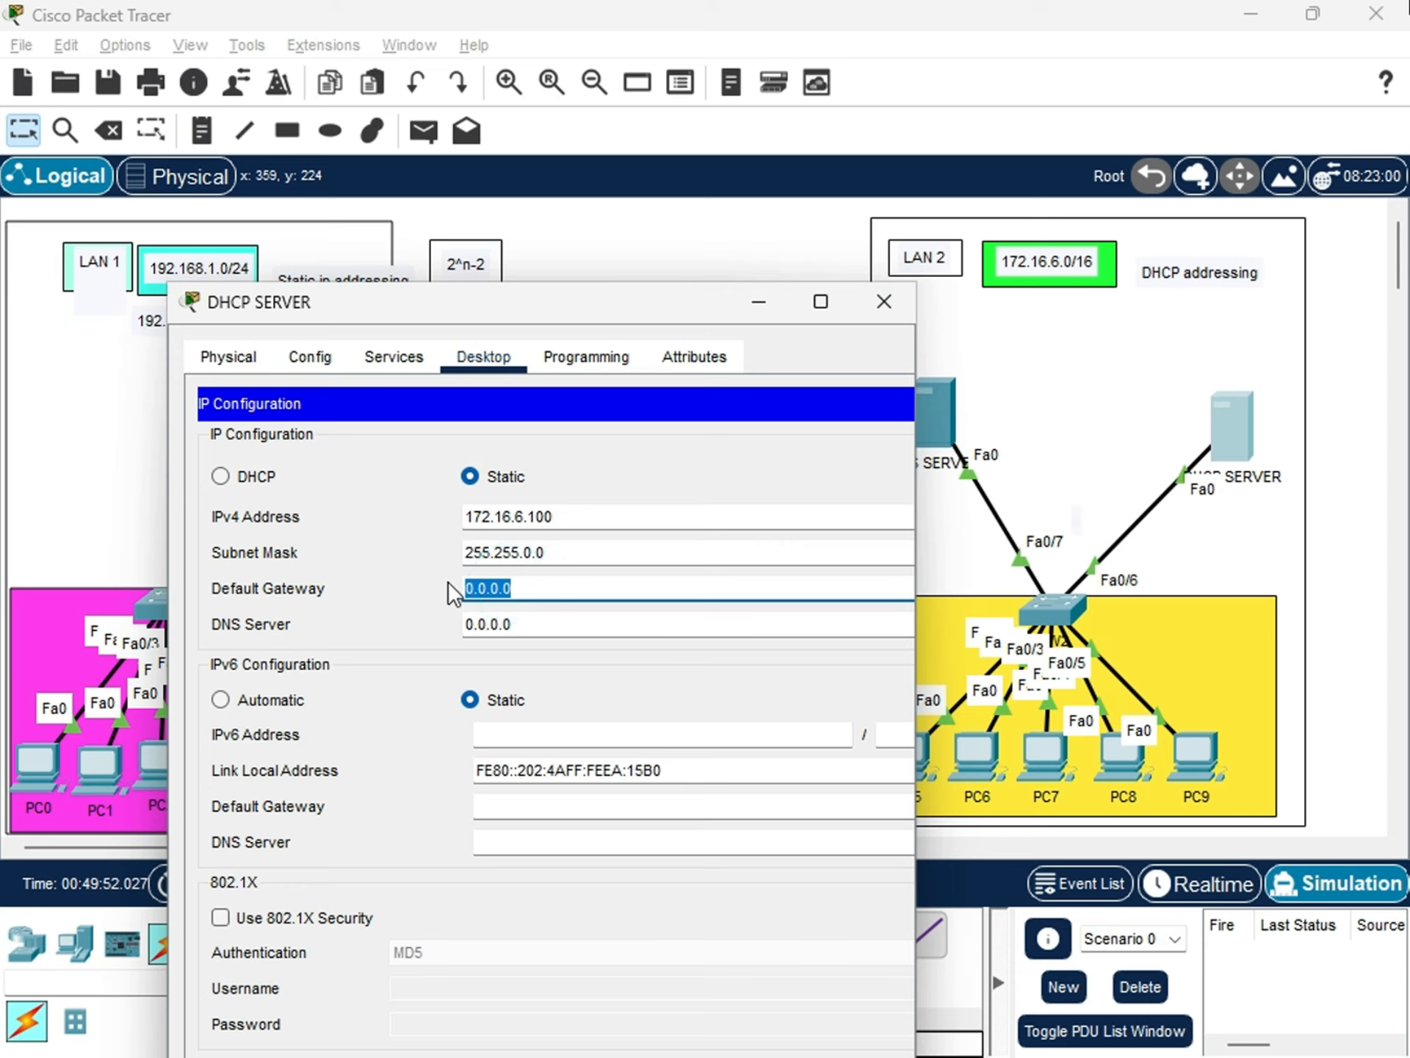
{"action": "type", "text": "172.16.6.1"}
{"action": "key", "text": "Tab"}
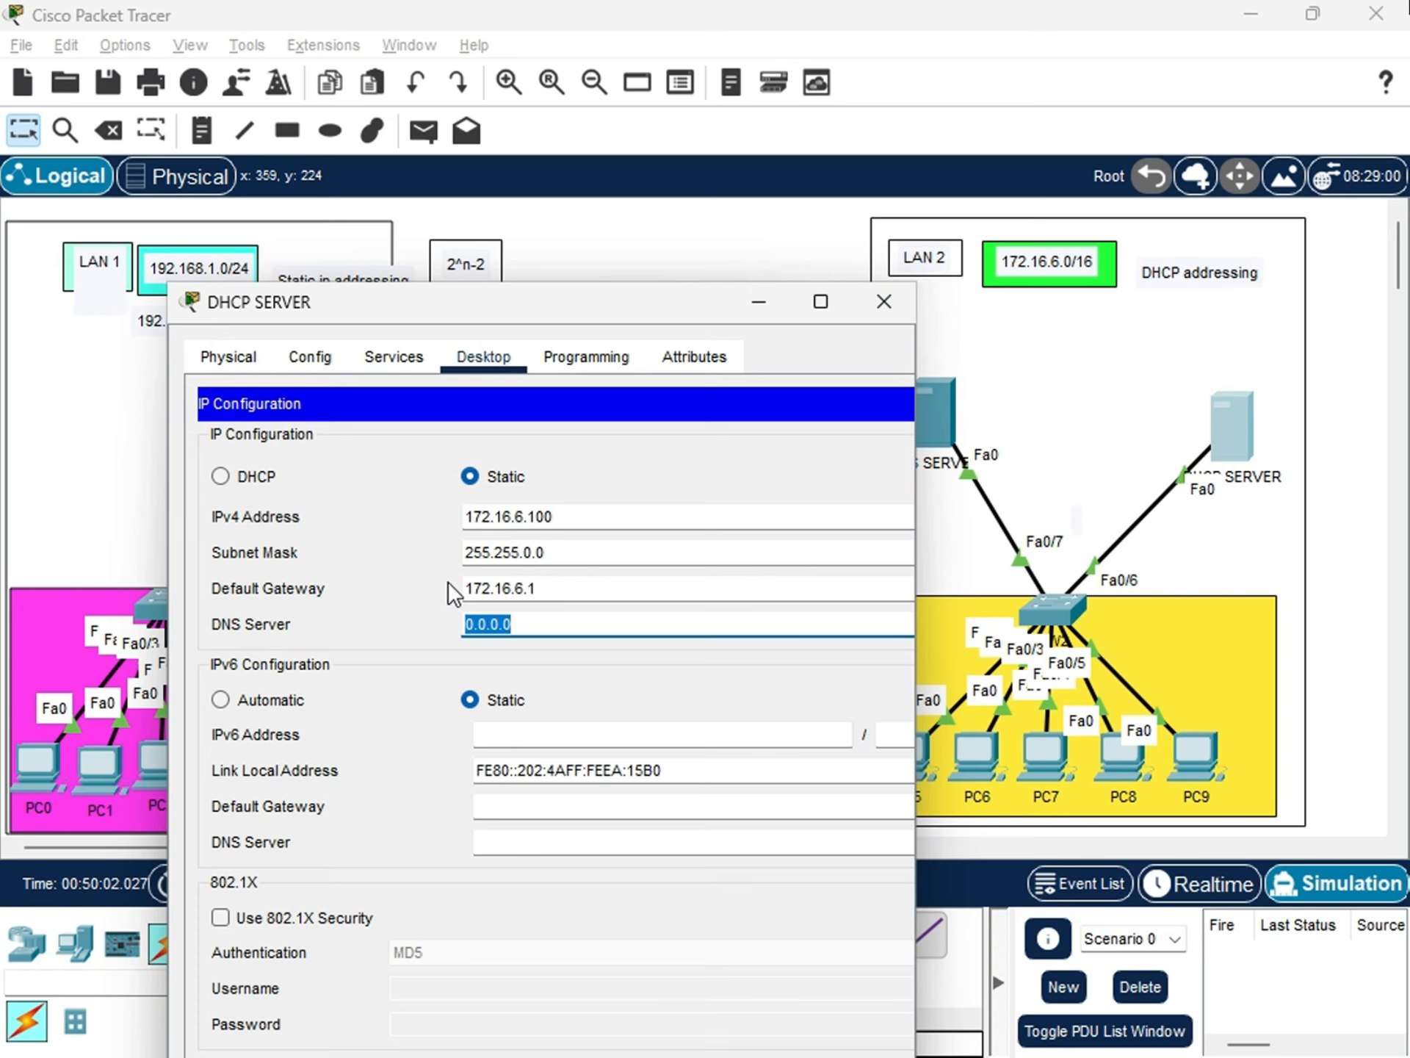
Set the DNS server address in DHCP SERVER's IPv4 configuration to 172.16.6.200.
{"action": "left_click", "coordinate": [939, 405]}
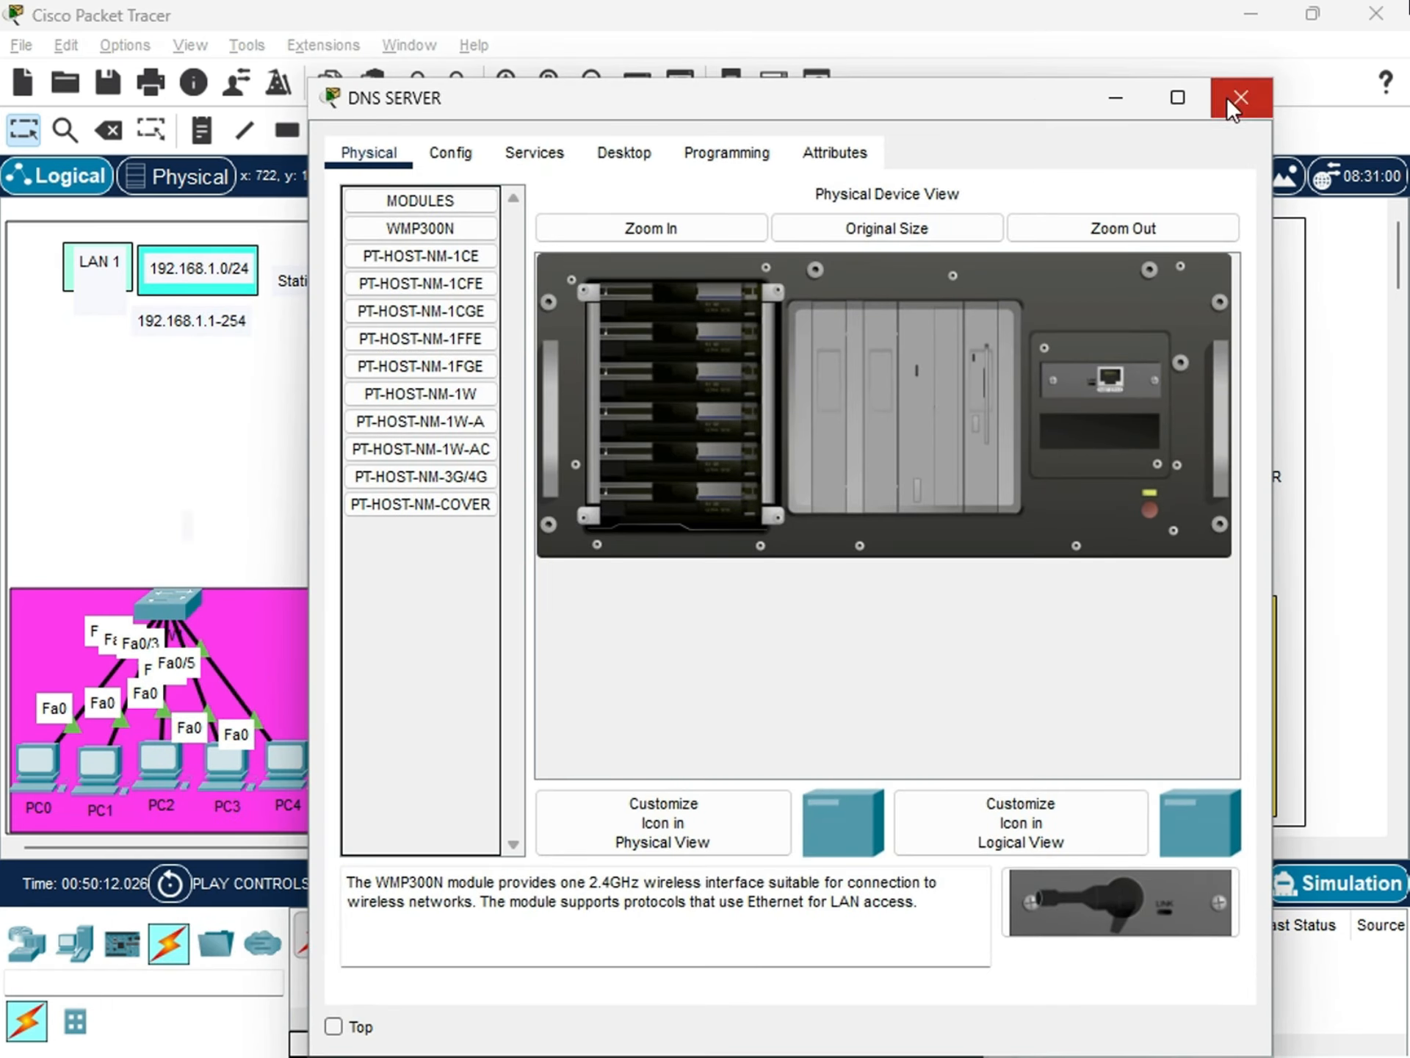
{"action": "left_click", "coordinate": [1227, 96]}
{"action": "left_click", "coordinate": [1234, 438]}
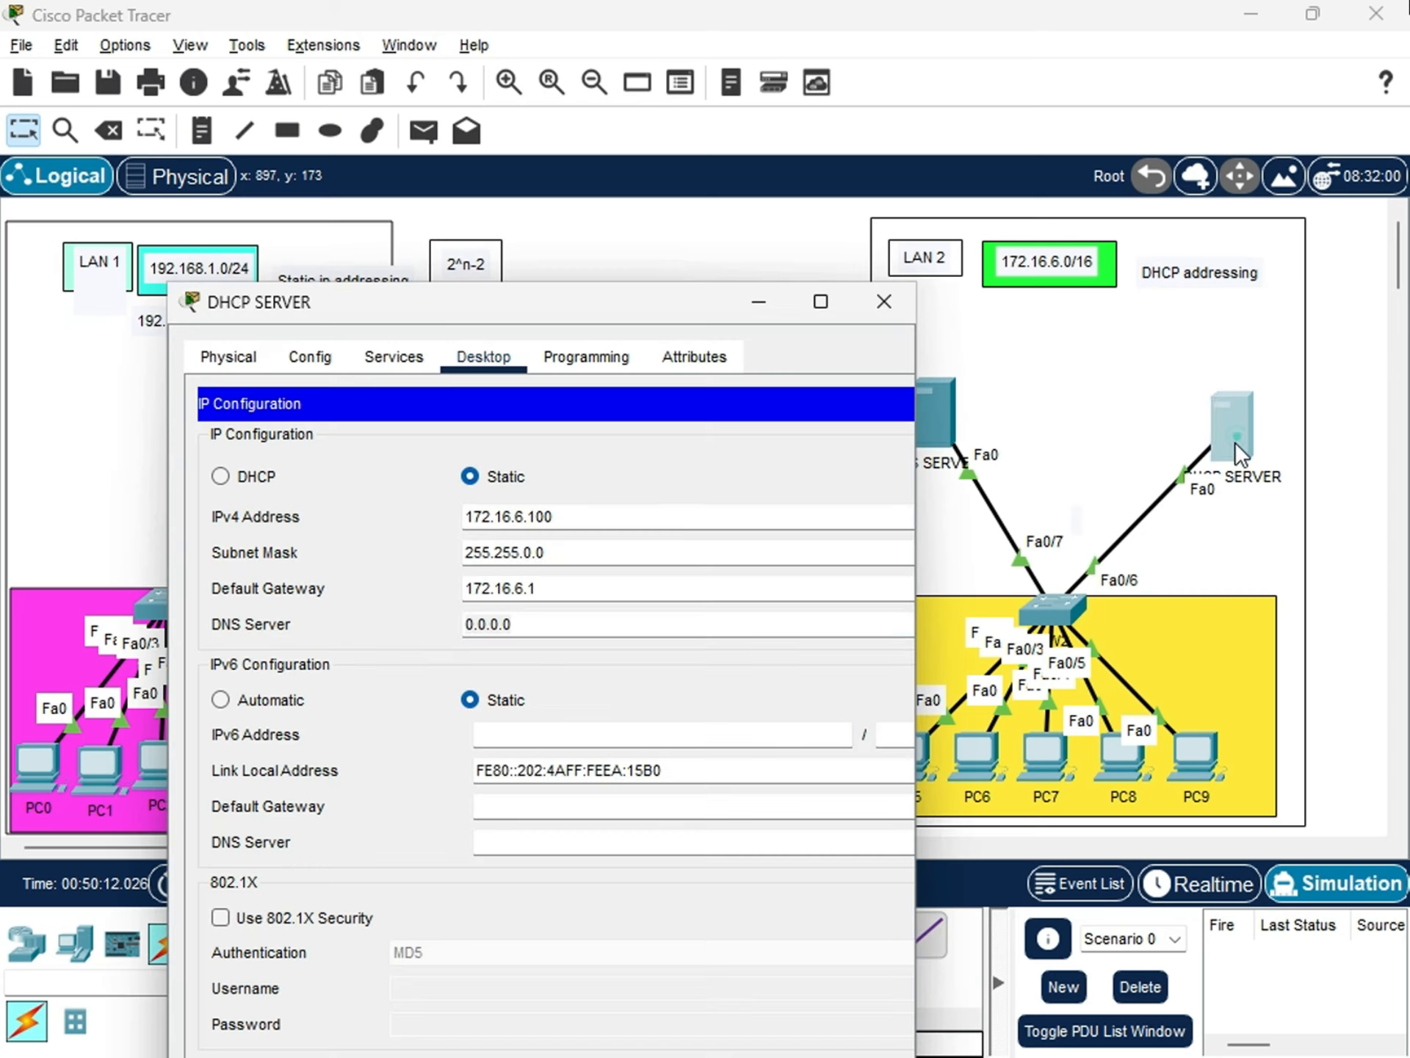
{"action": "left_click_drag", "start_coordinate": [528, 627], "coordinate": [428, 631]}
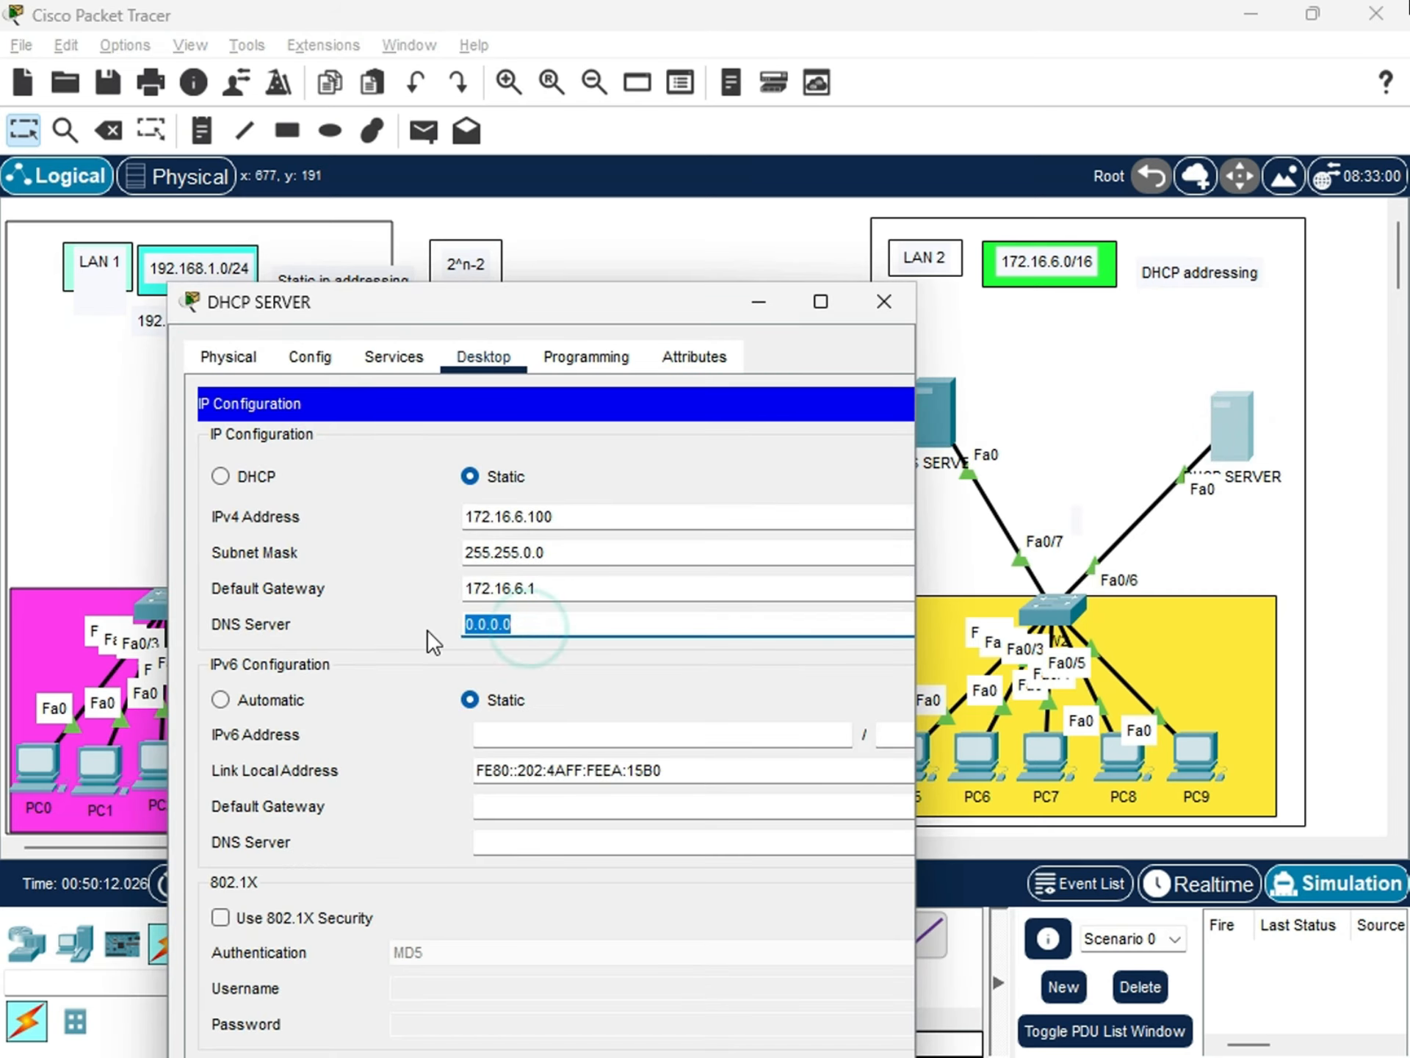
{"action": "type", "text": "17"}
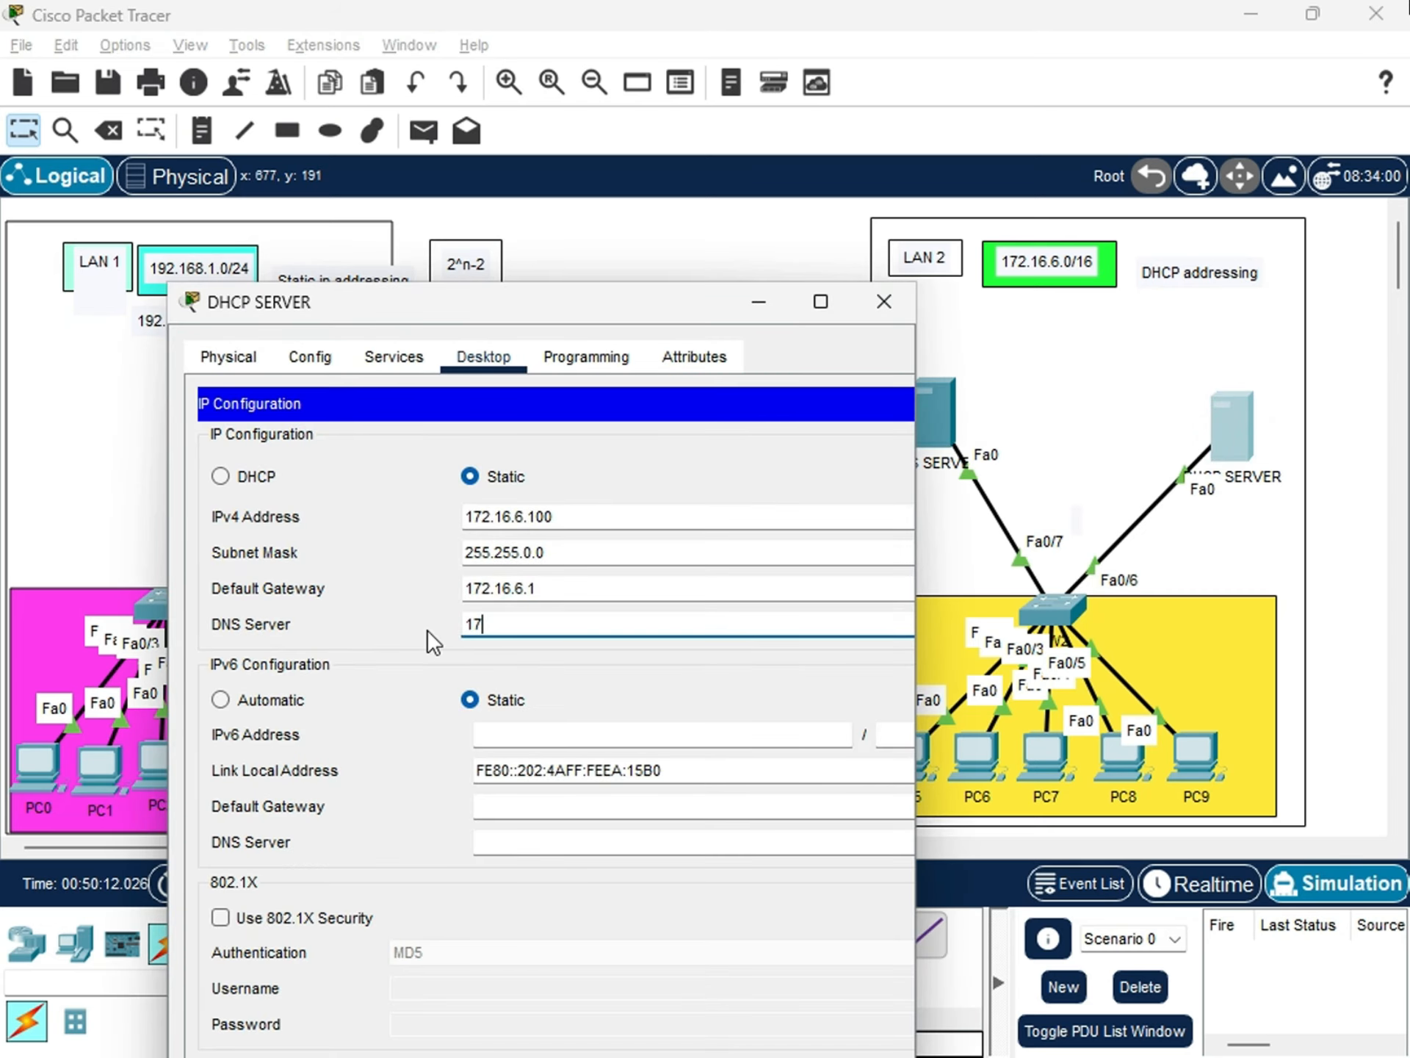
{"action": "type", "text": "2.16.6.200"}
{"action": "left_click_drag", "start_coordinate": [641, 301], "coordinate": [686, 195]}
{"action": "left_click", "coordinate": [545, 494]}
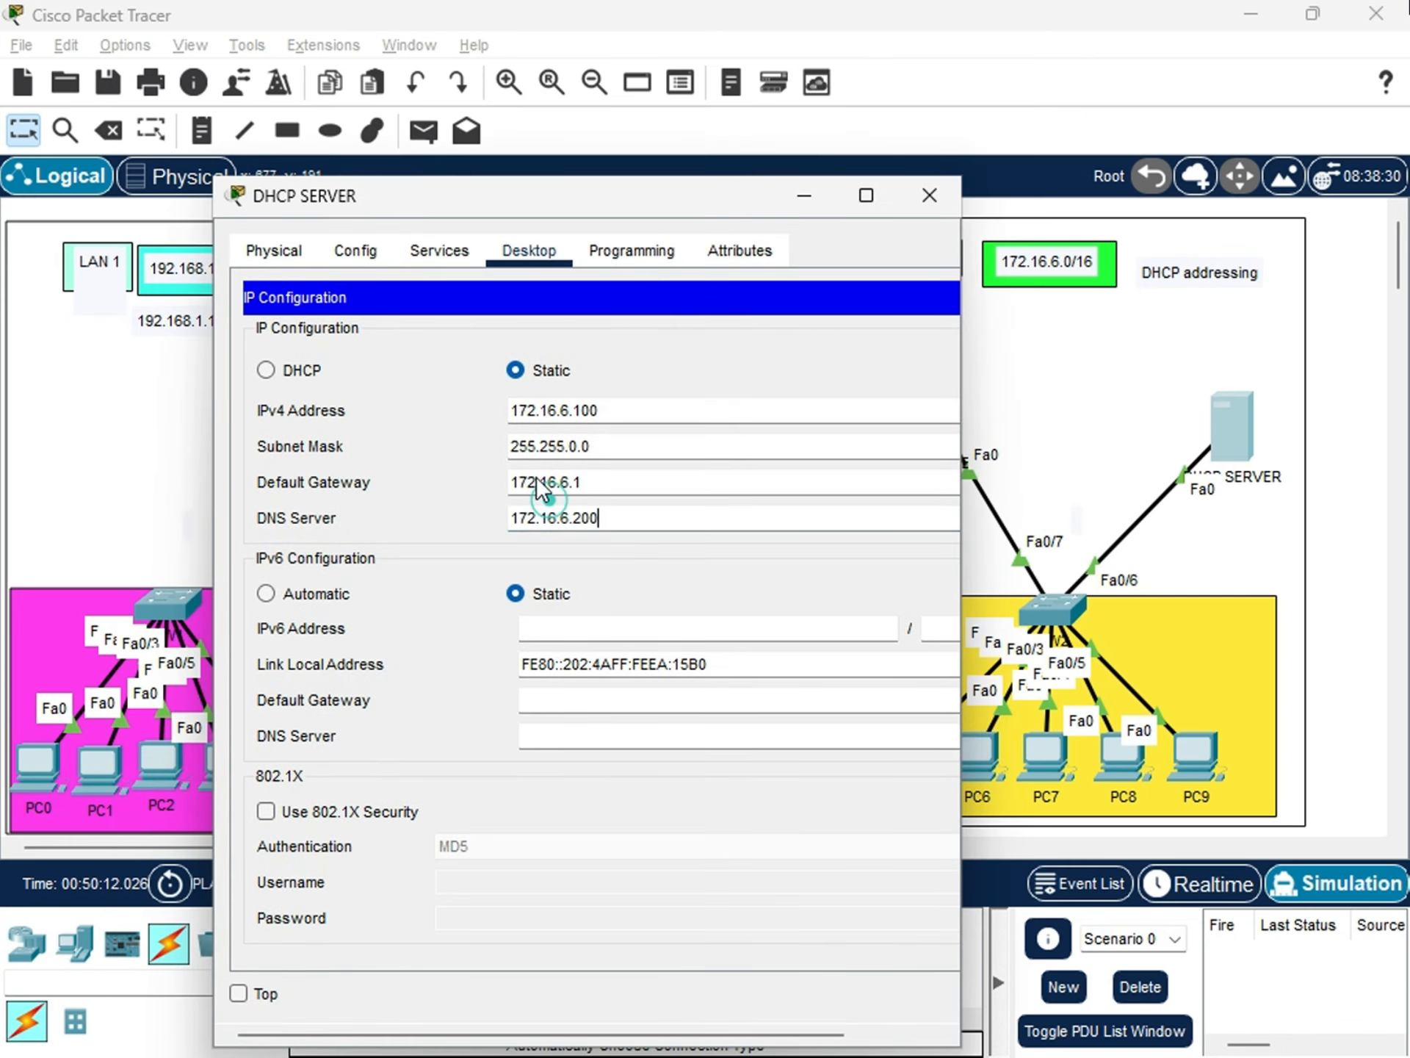
{"action": "left_click", "coordinate": [650, 503]}
{"action": "double_click", "coordinate": [619, 519]}
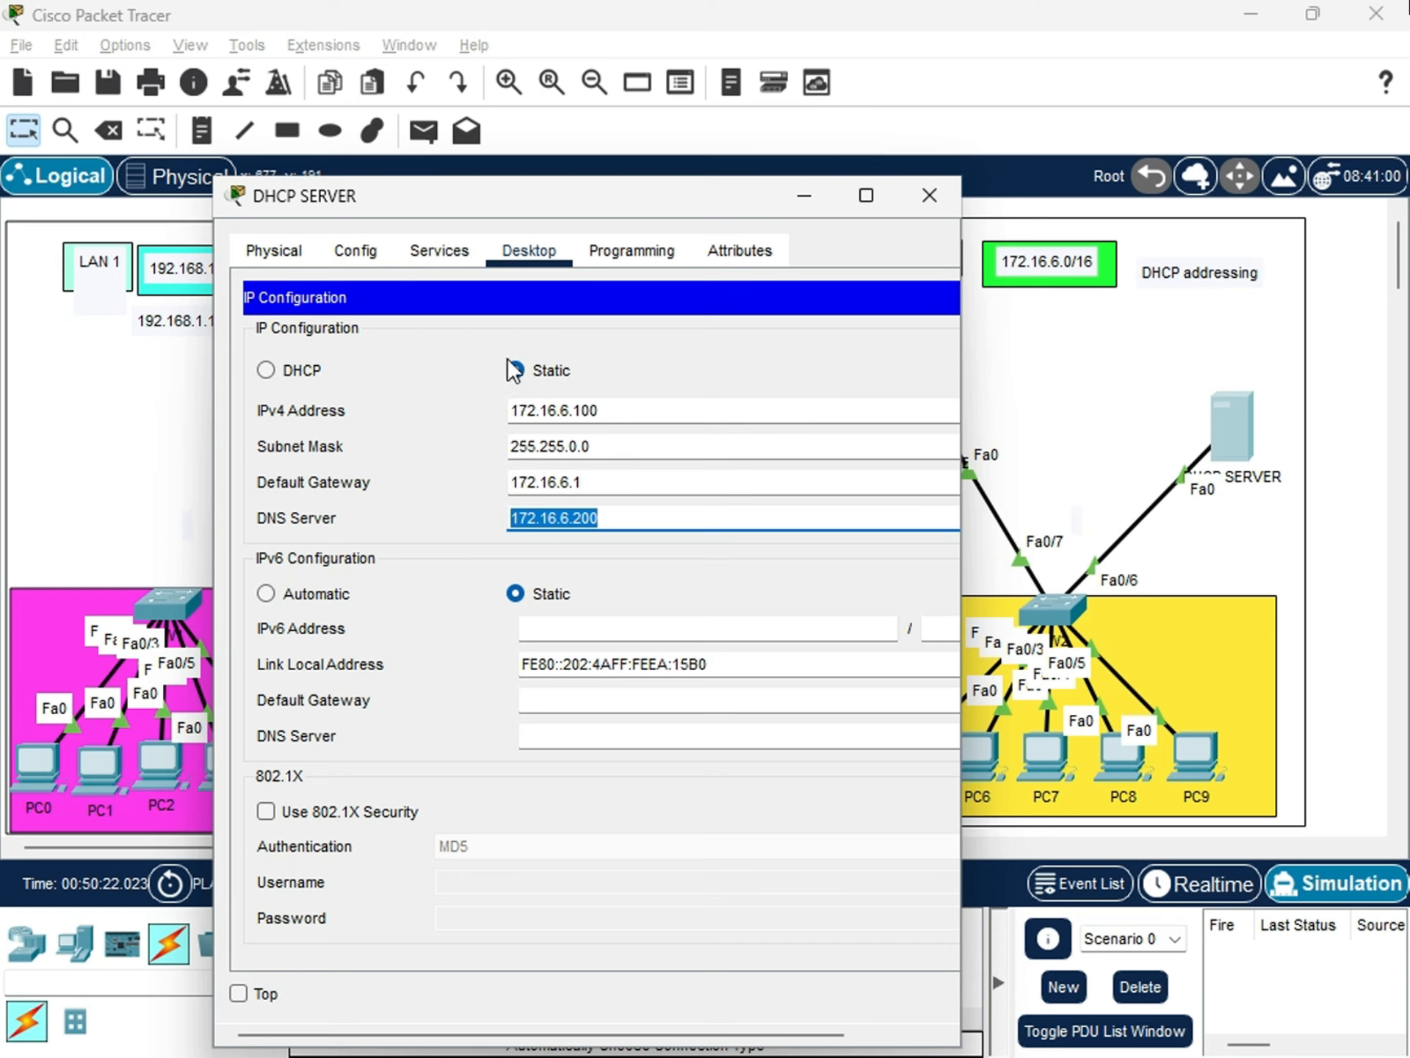
Open the DHCP service settings of DHCP SERVER and turn the service on for FastEthernet0.
{"action": "left_click", "coordinate": [465, 262]}
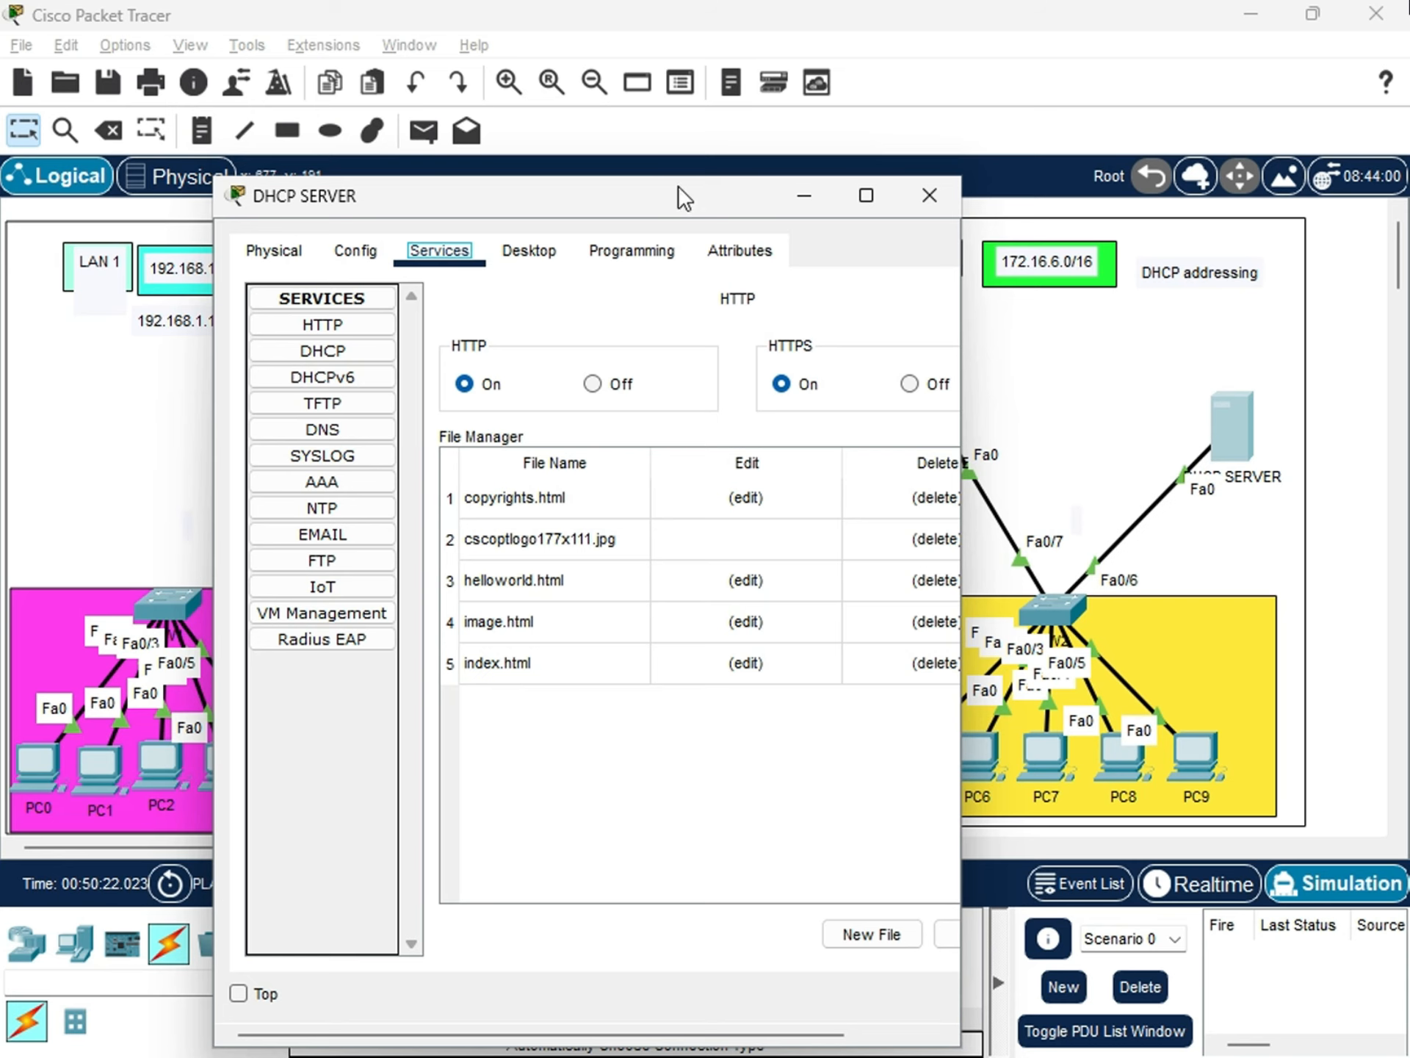
{"action": "left_click_drag", "start_coordinate": [514, 189], "coordinate": [442, 181]}
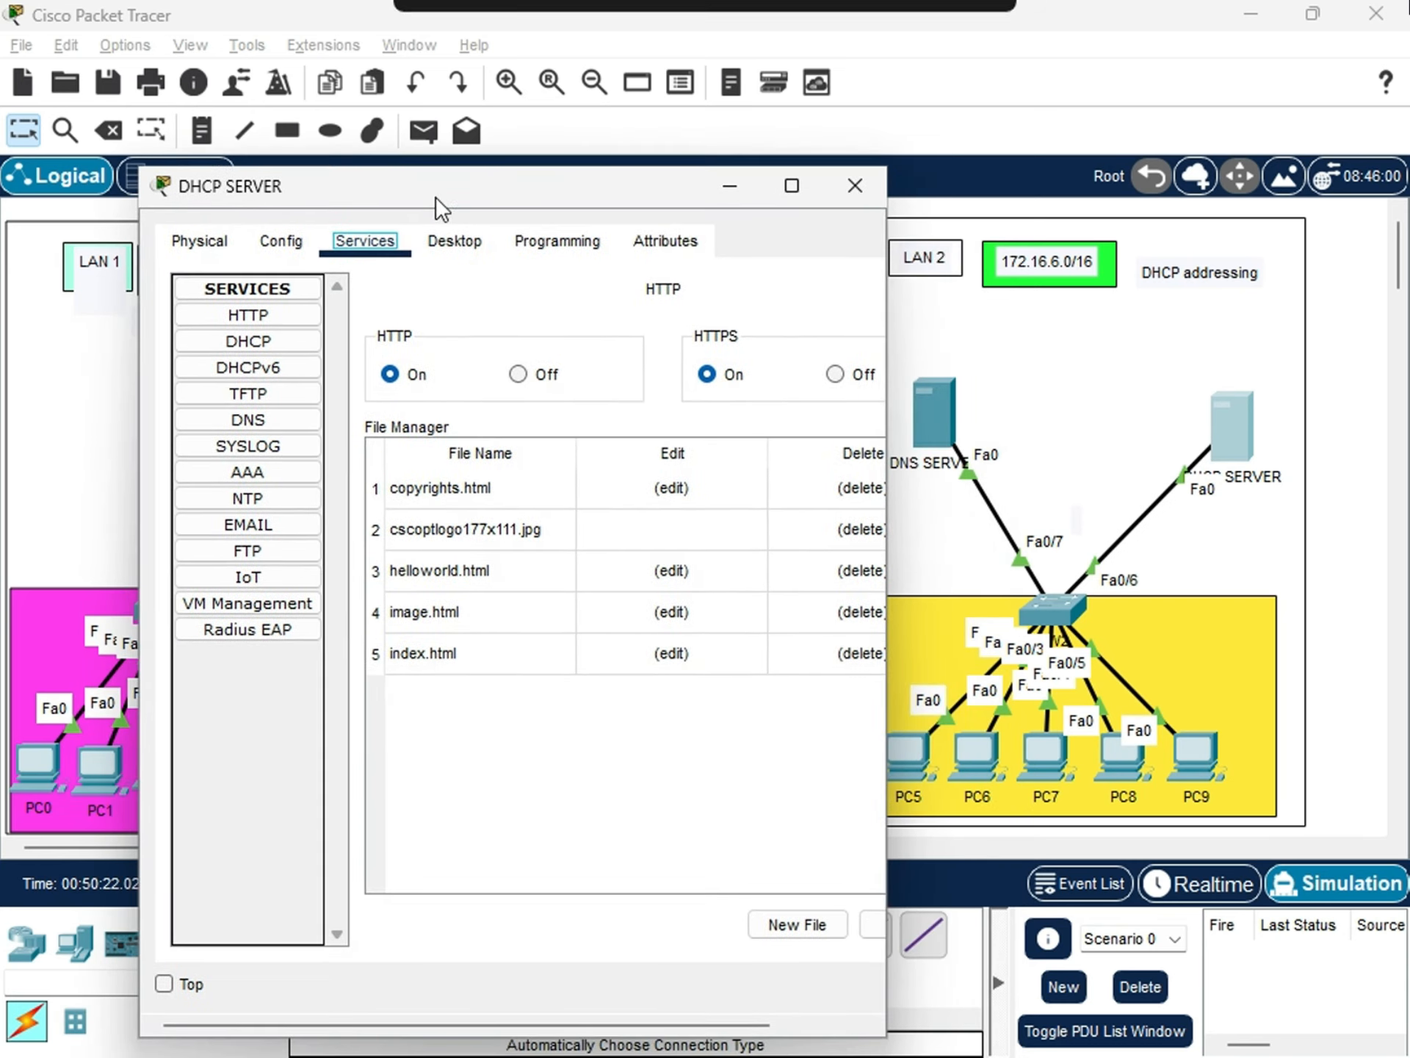
{"action": "left_click", "coordinate": [235, 339]}
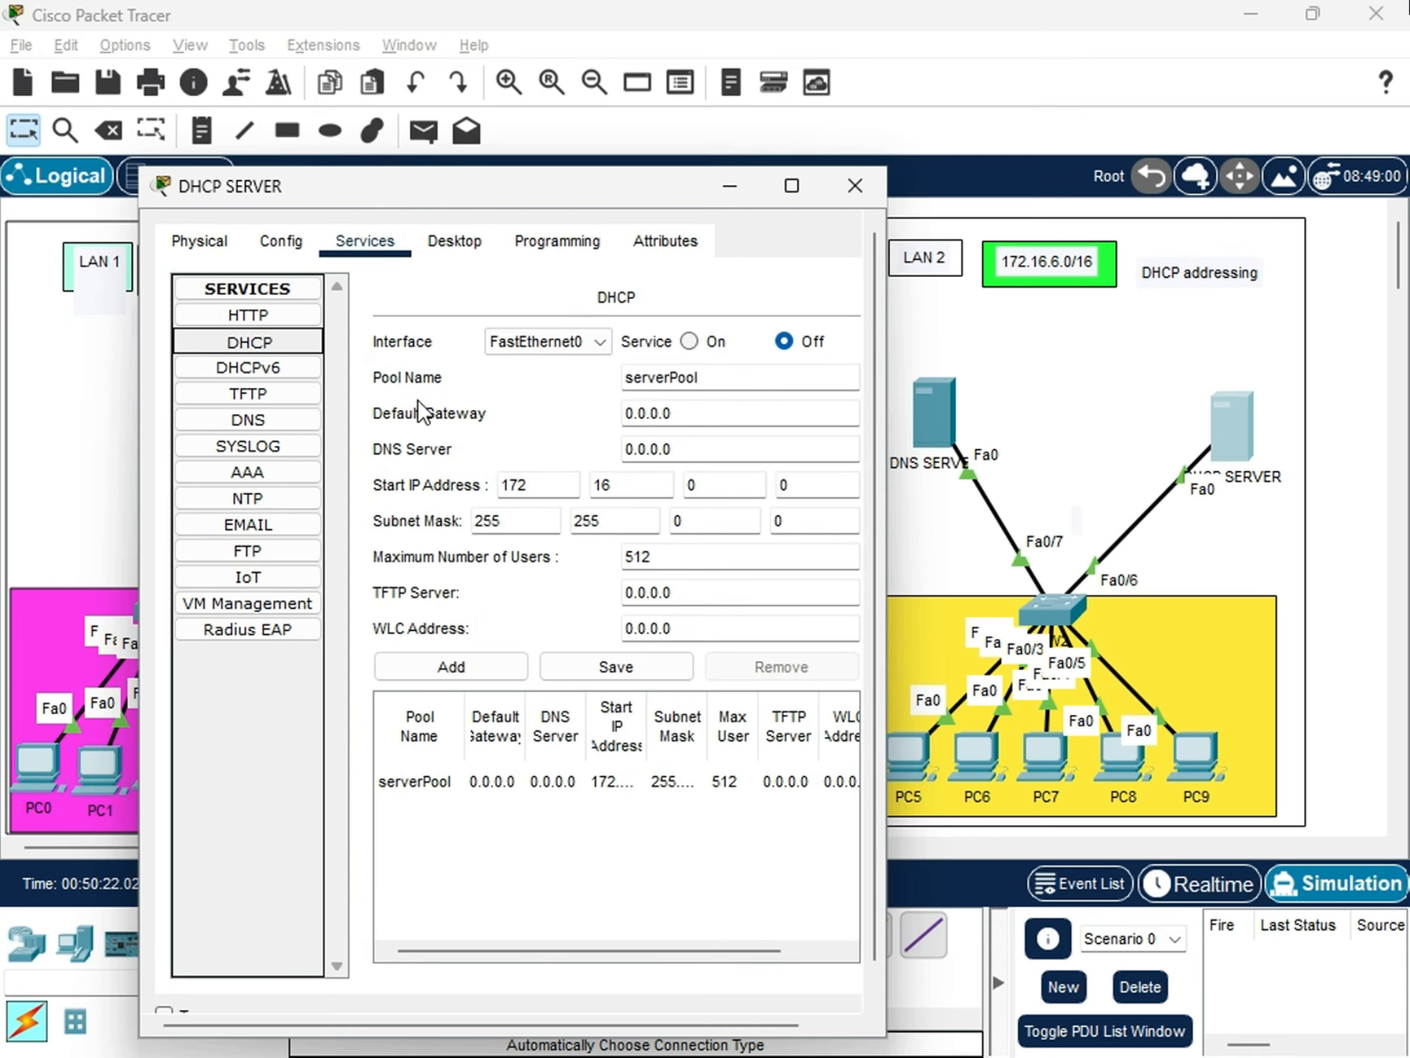
{"action": "left_click", "coordinate": [279, 368]}
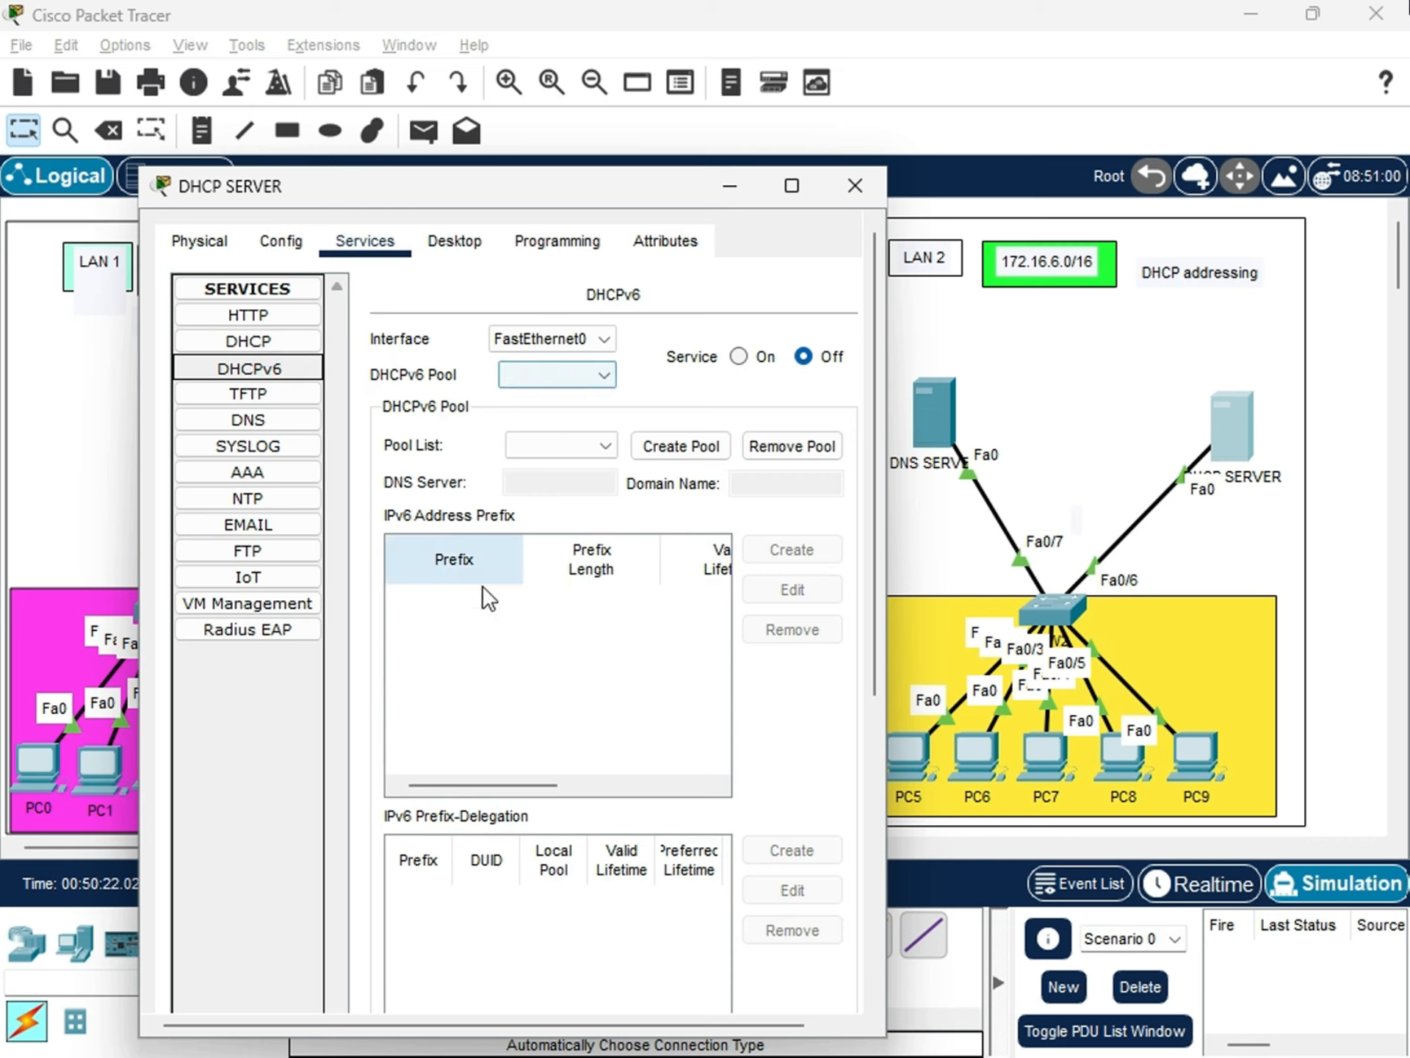
{"action": "left_click", "coordinate": [257, 345]}
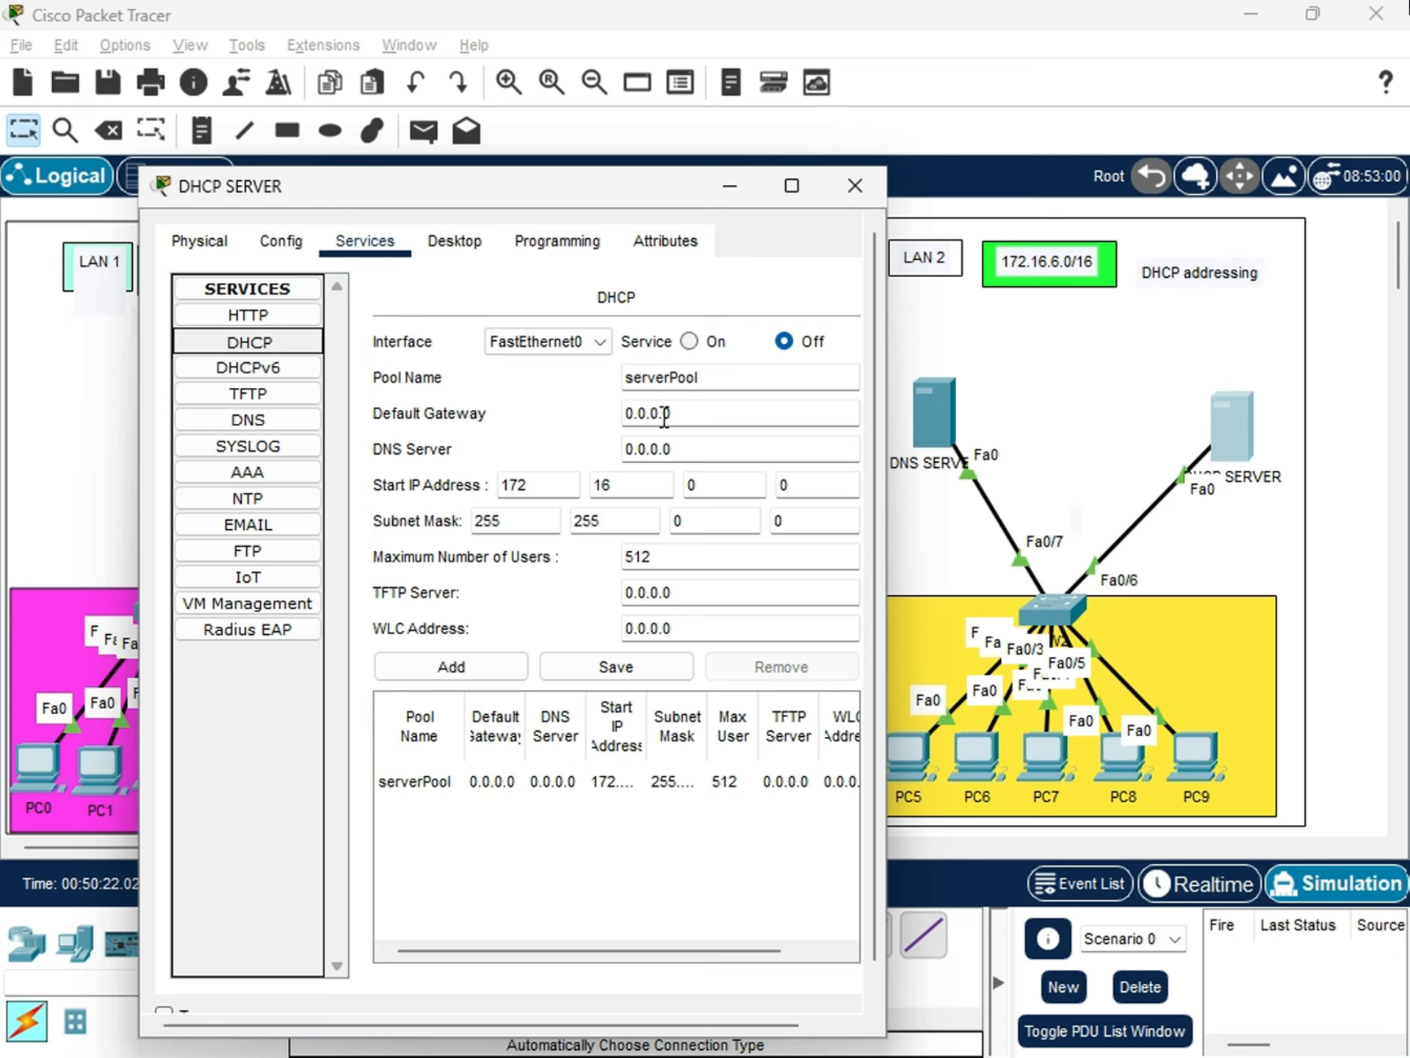
{"action": "left_click", "coordinate": [690, 341]}
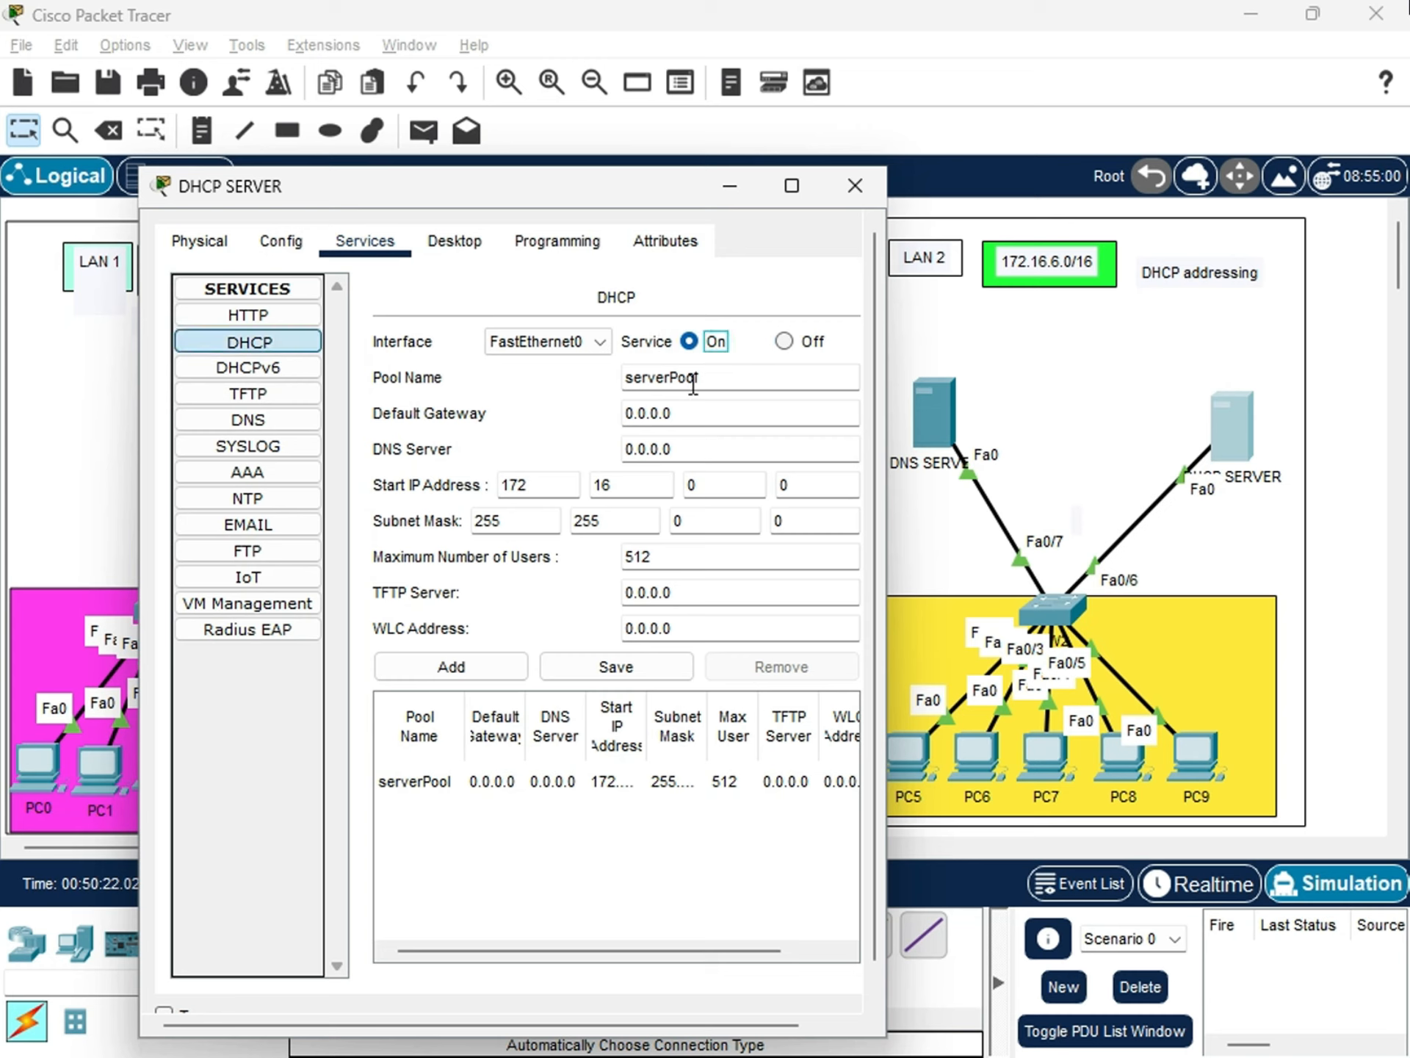
{"action": "left_click_drag", "start_coordinate": [723, 379], "coordinate": [601, 360]}
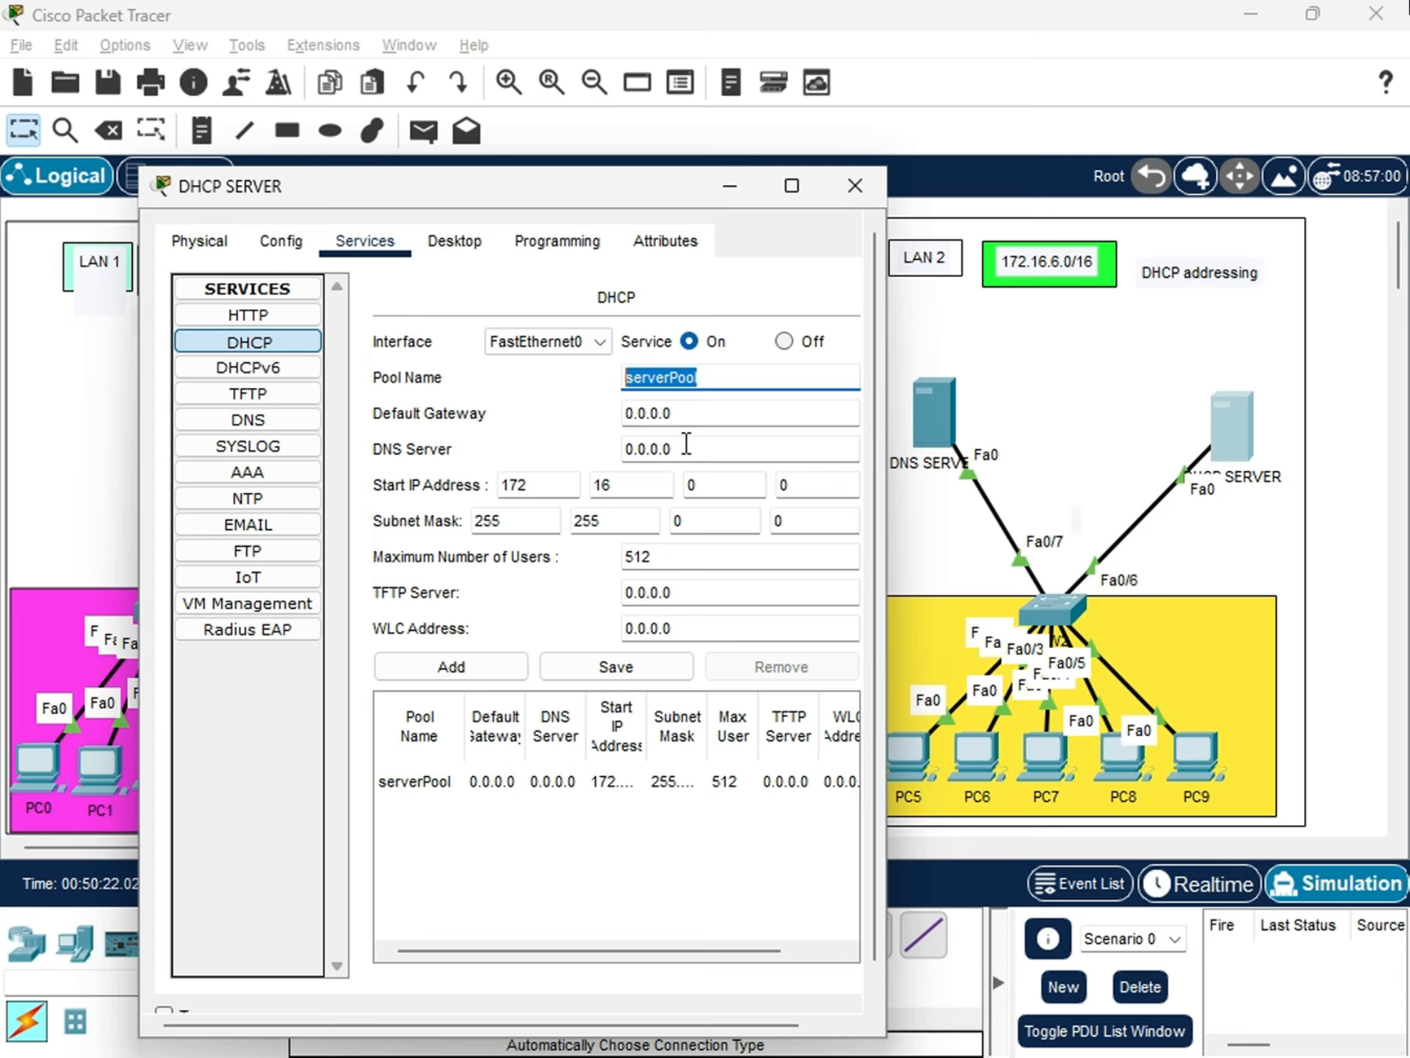
{"action": "double_click", "coordinate": [704, 378]}
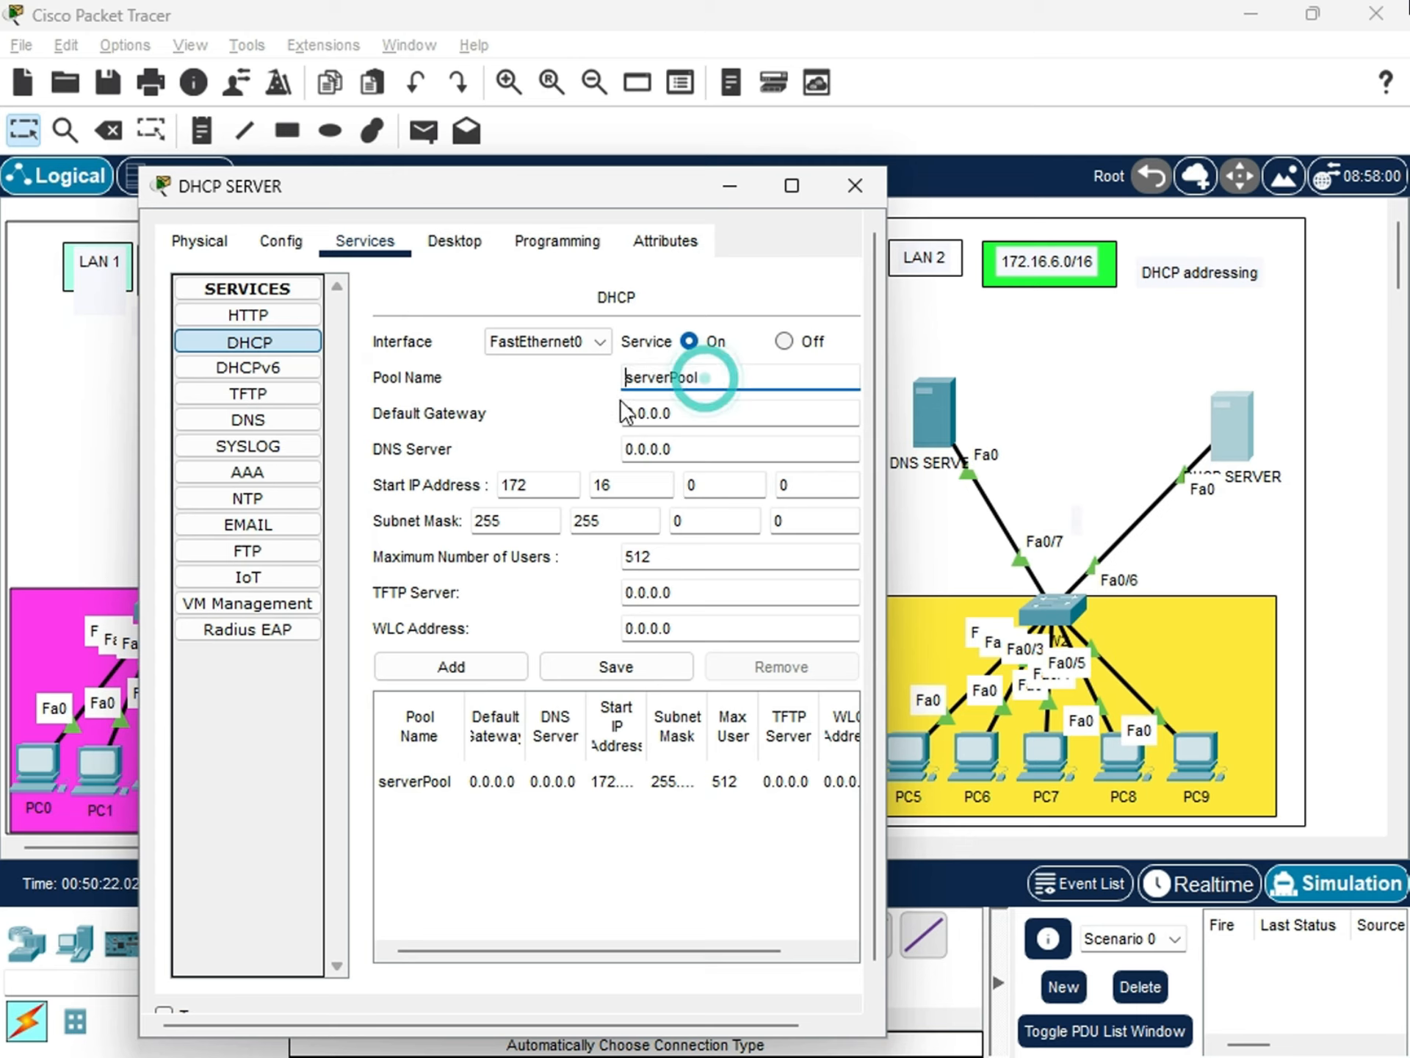
{"action": "left_click_drag", "start_coordinate": [668, 378], "coordinate": [607, 378]}
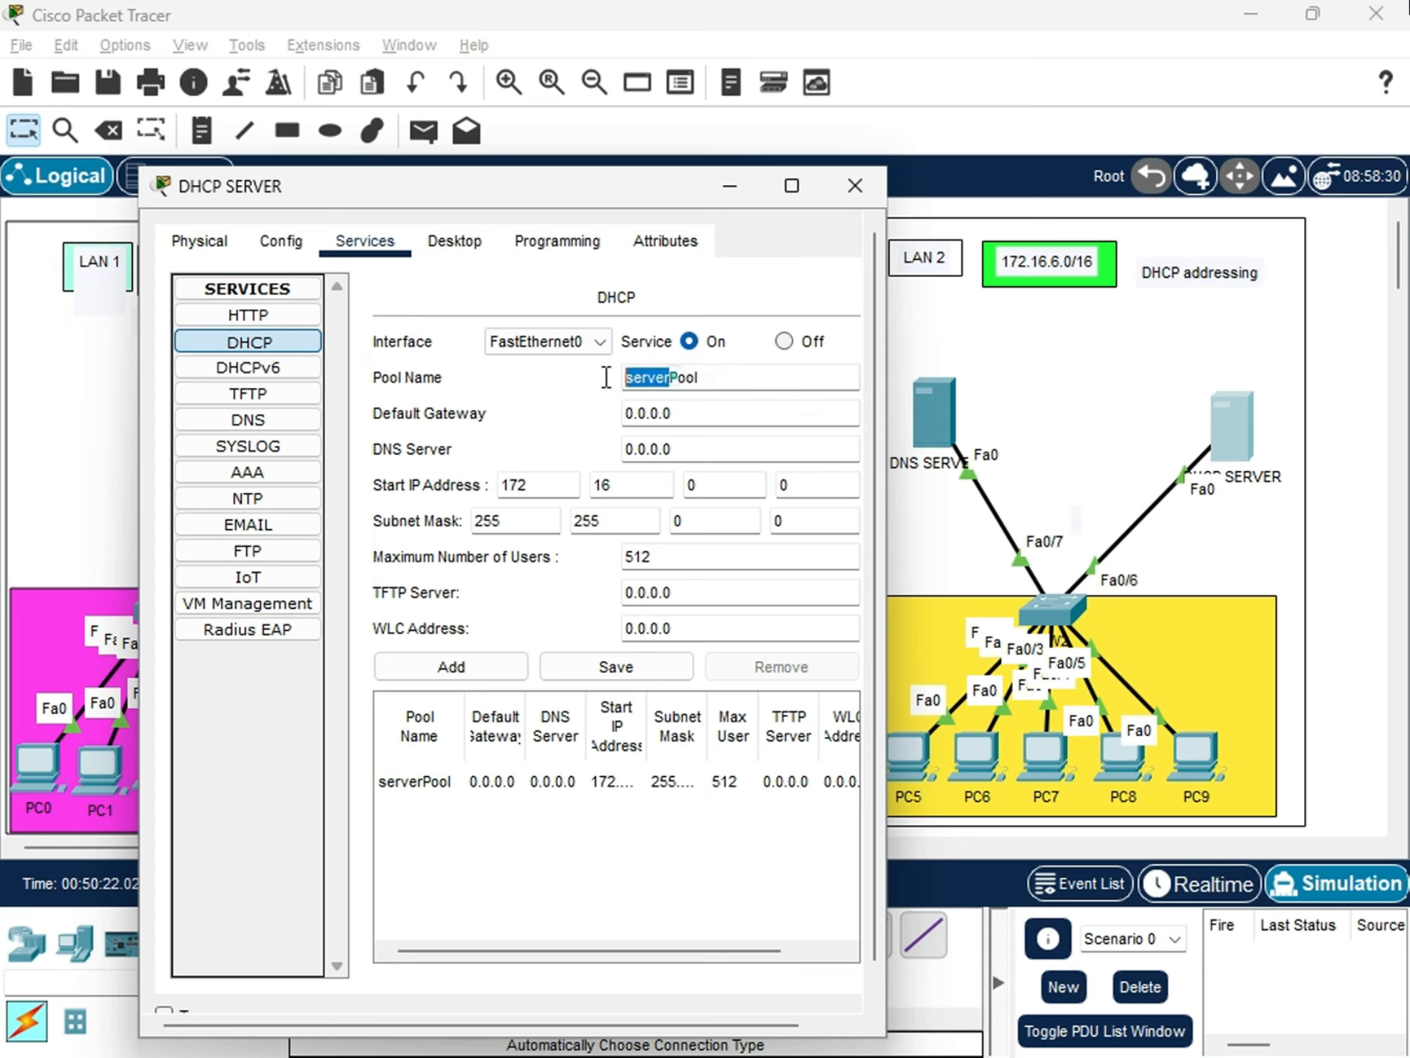
{"action": "double_click", "coordinate": [733, 378]}
Set the serverPool DHCP pool's default gateway to 172.16.6.1 and its DNS server to 172.16.6.200.
{"action": "left_click", "coordinate": [676, 415]}
{"action": "double_click", "coordinate": [675, 415]}
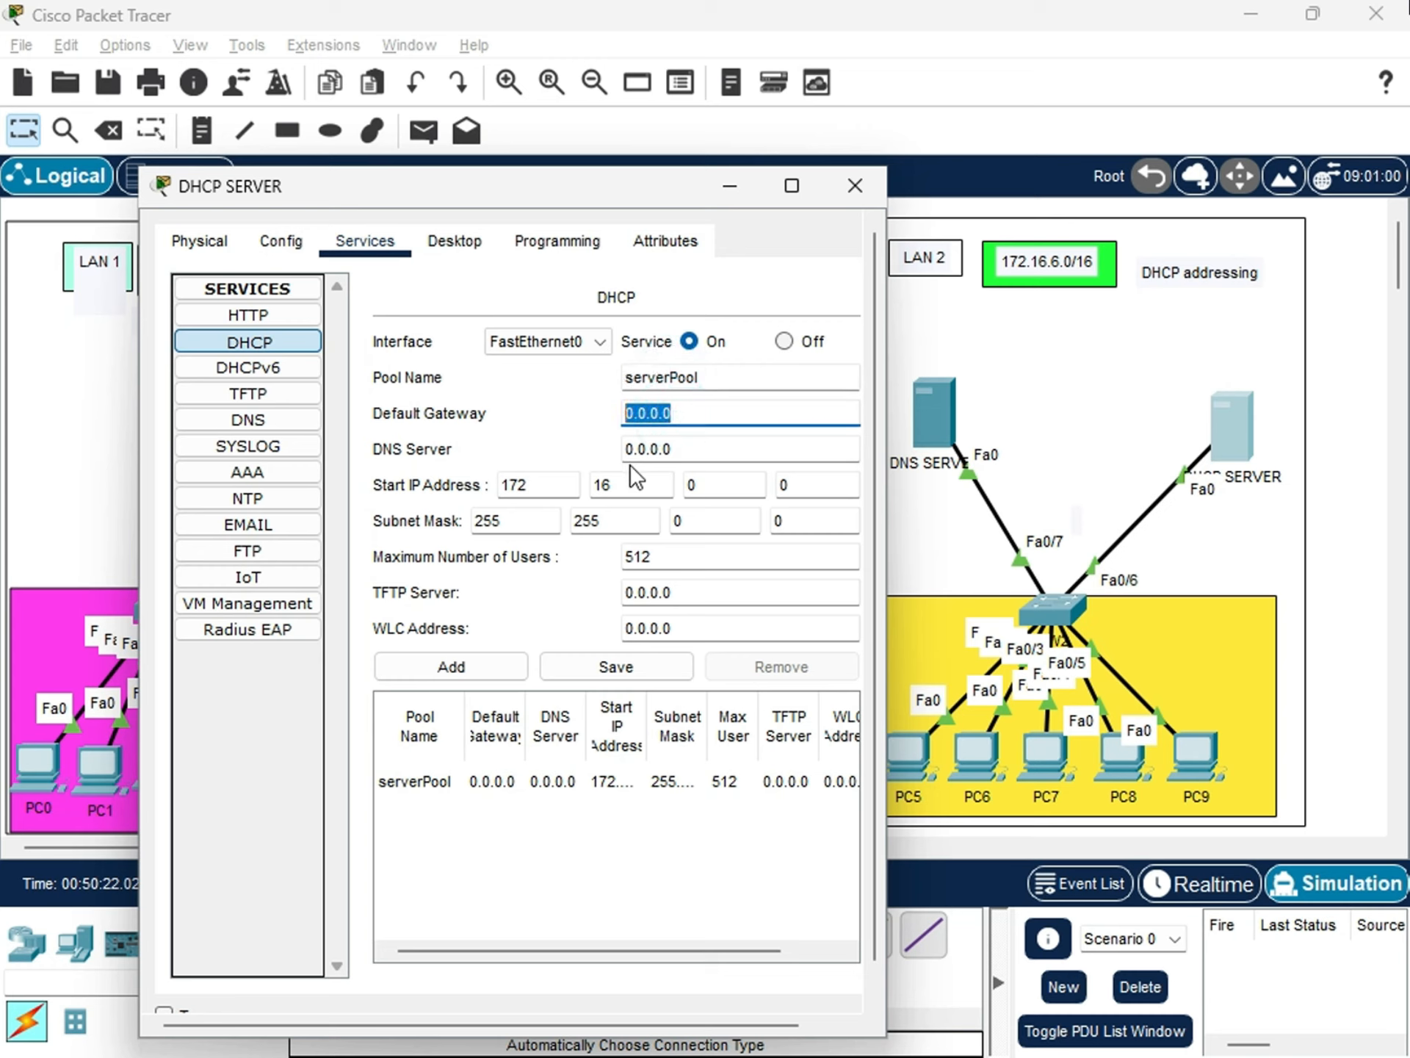
{"action": "type", "text": "172.16."}
{"action": "type", "text": "6.1"}
{"action": "key", "text": "Tab"}
{"action": "type", "text": "172.1"}
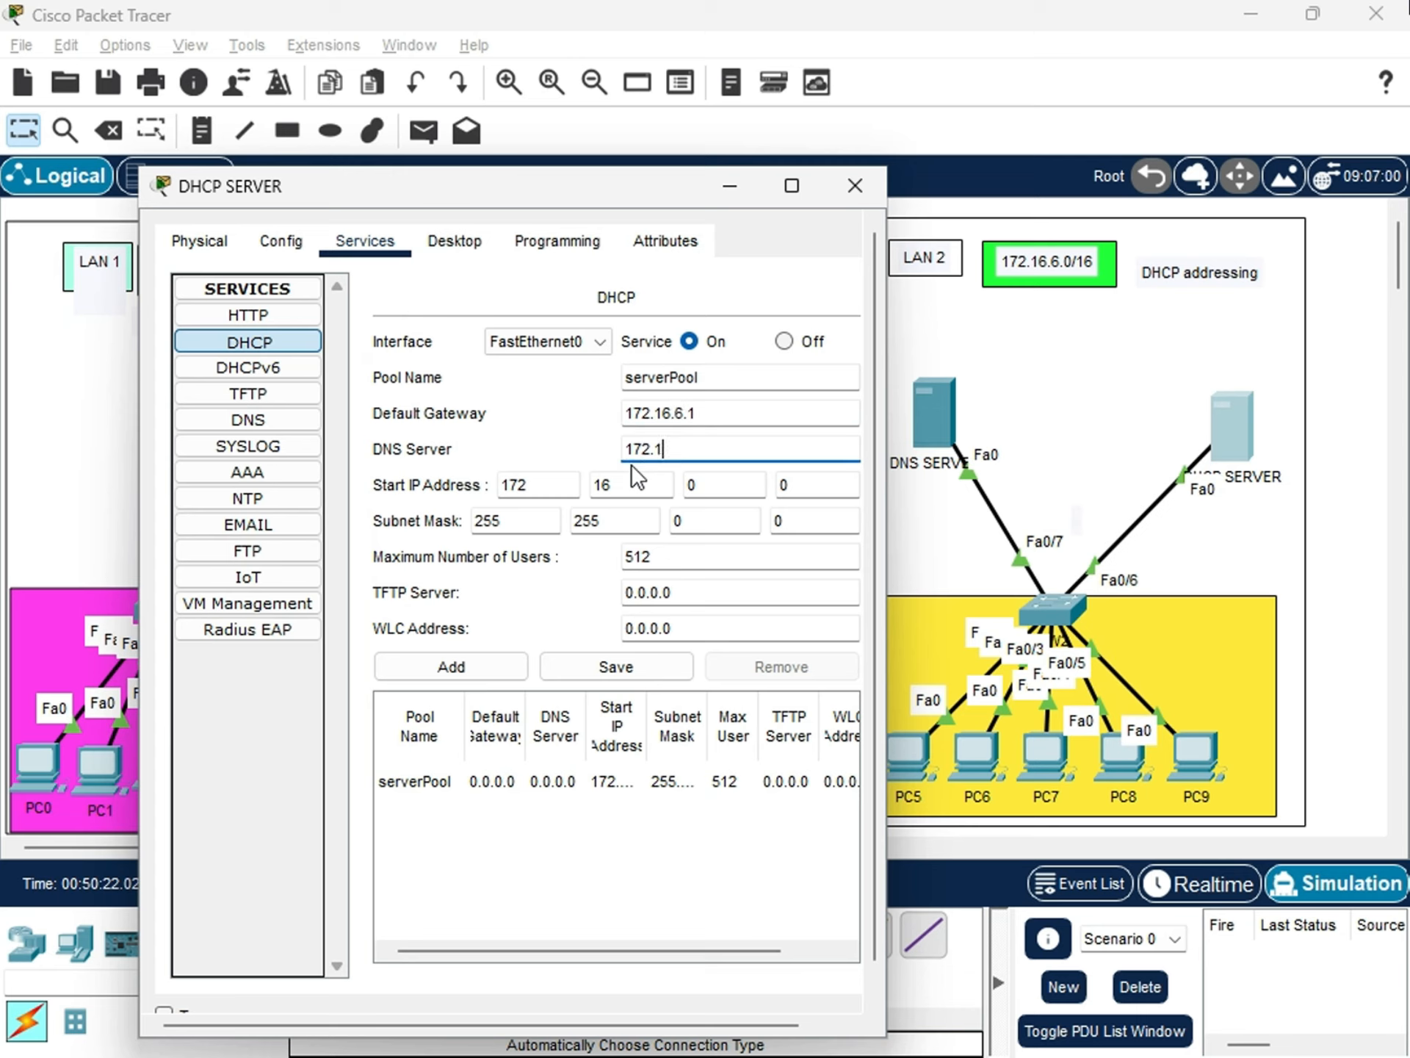
{"action": "type", "text": "6.6.200"}
{"action": "key", "text": "Tab"}
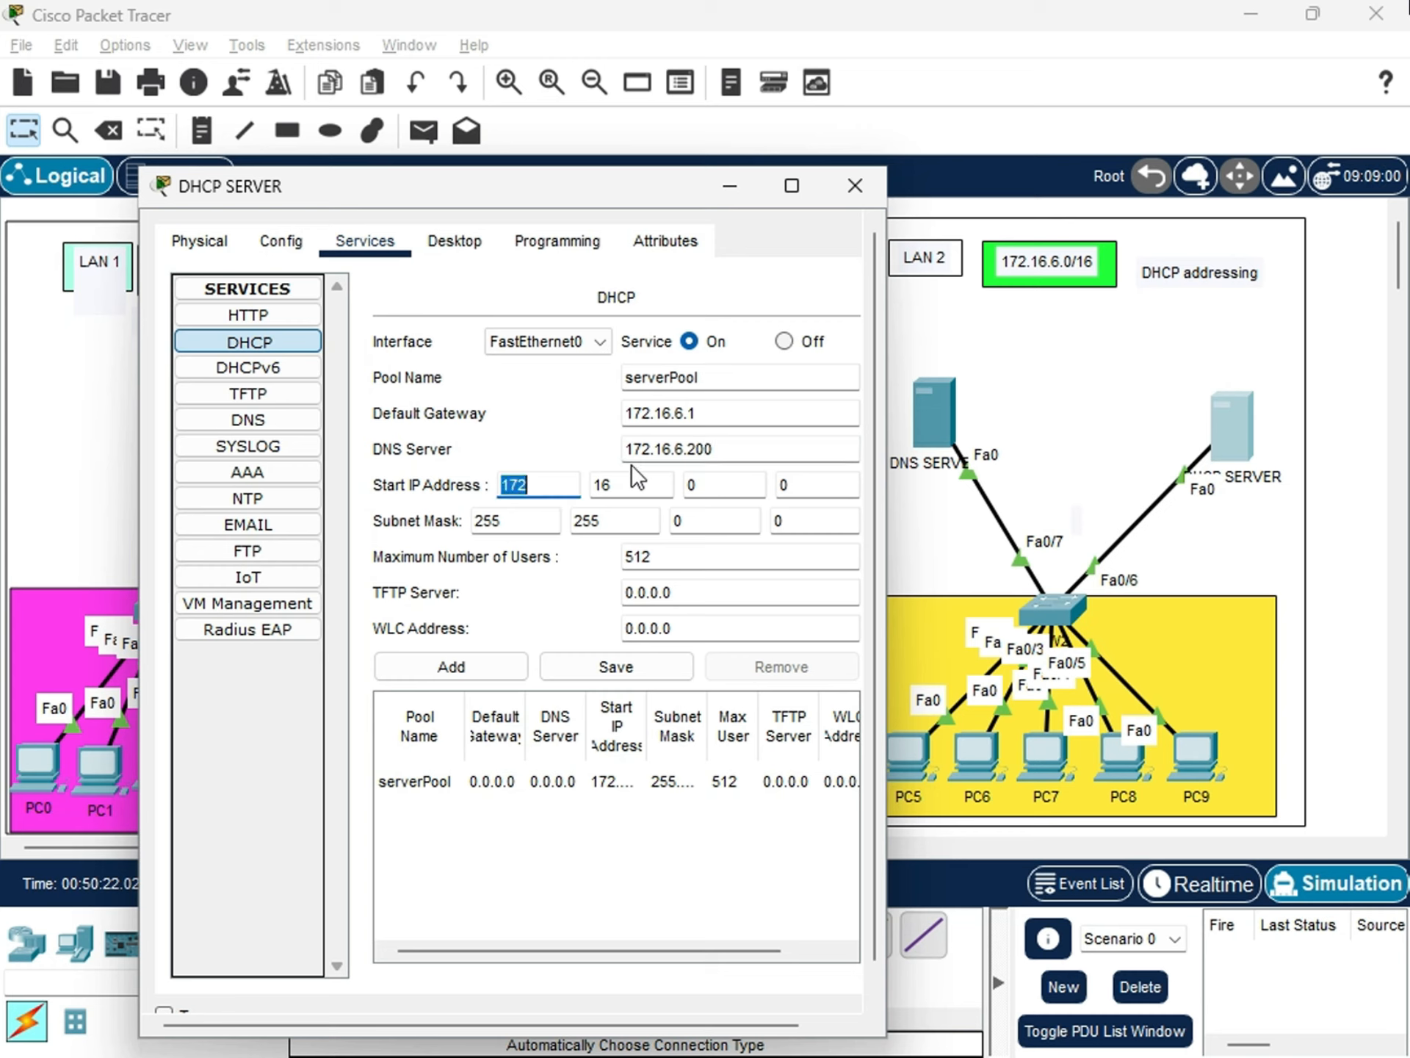
Set the serverPool start IP address to 172.16.6.10 and check the pool's subnet mask octets.
{"action": "key", "text": "Tab"}
{"action": "key", "text": "Tab"}
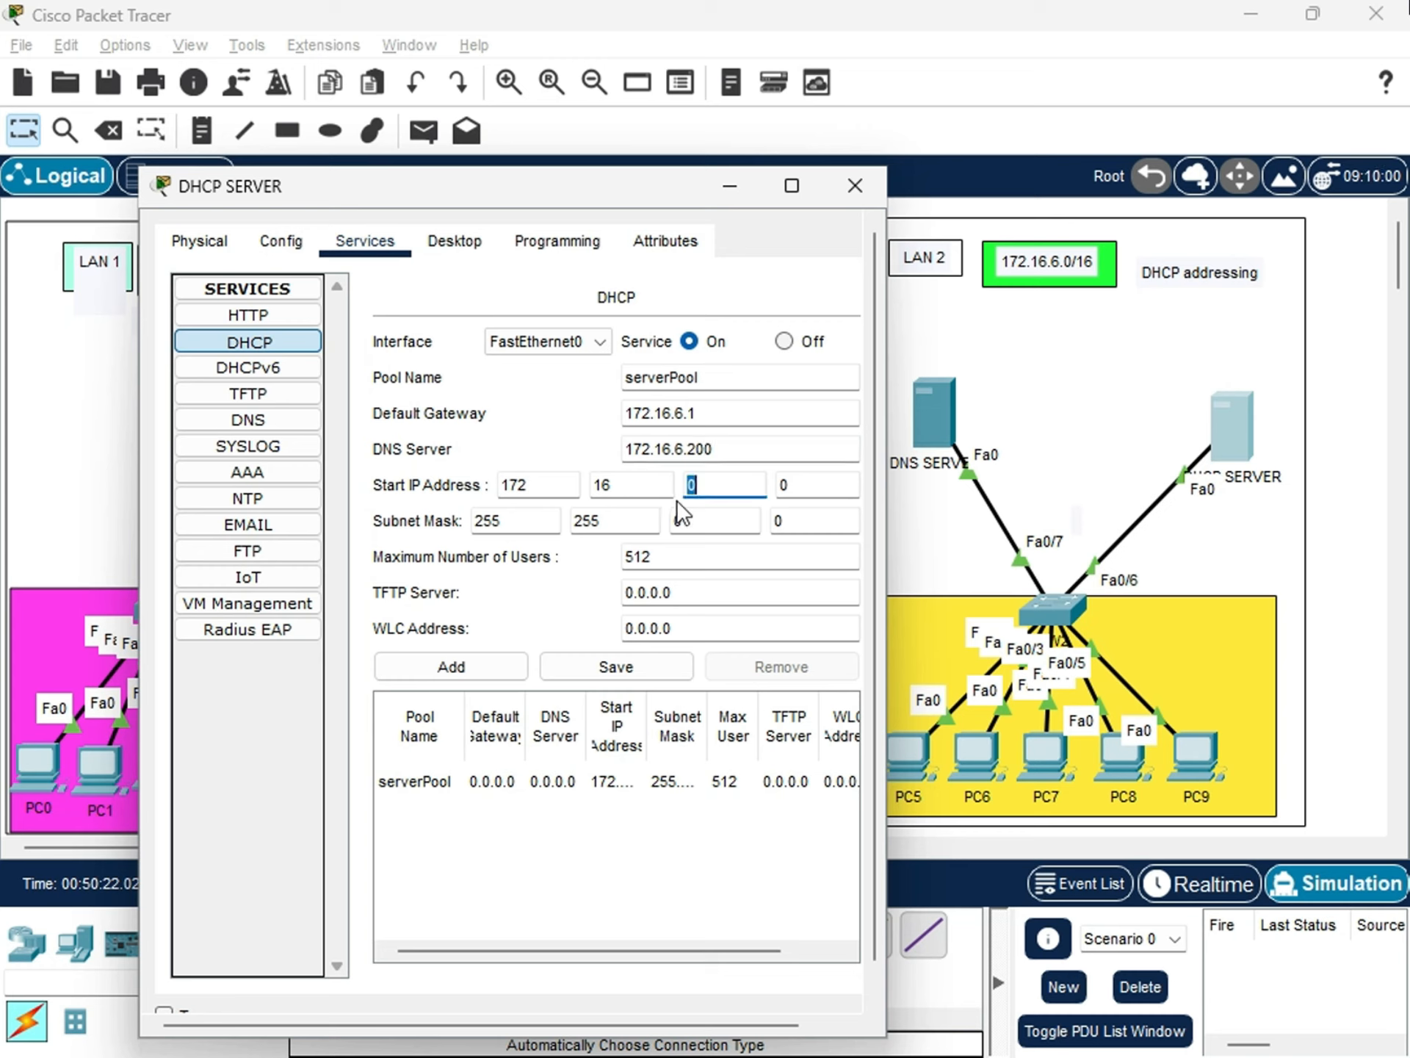
{"action": "left_click", "coordinate": [701, 487]}
{"action": "left_click", "coordinate": [812, 480]}
{"action": "key", "text": "BackSpace"}
{"action": "type", "text": "10"}
{"action": "key", "text": "Tab"}
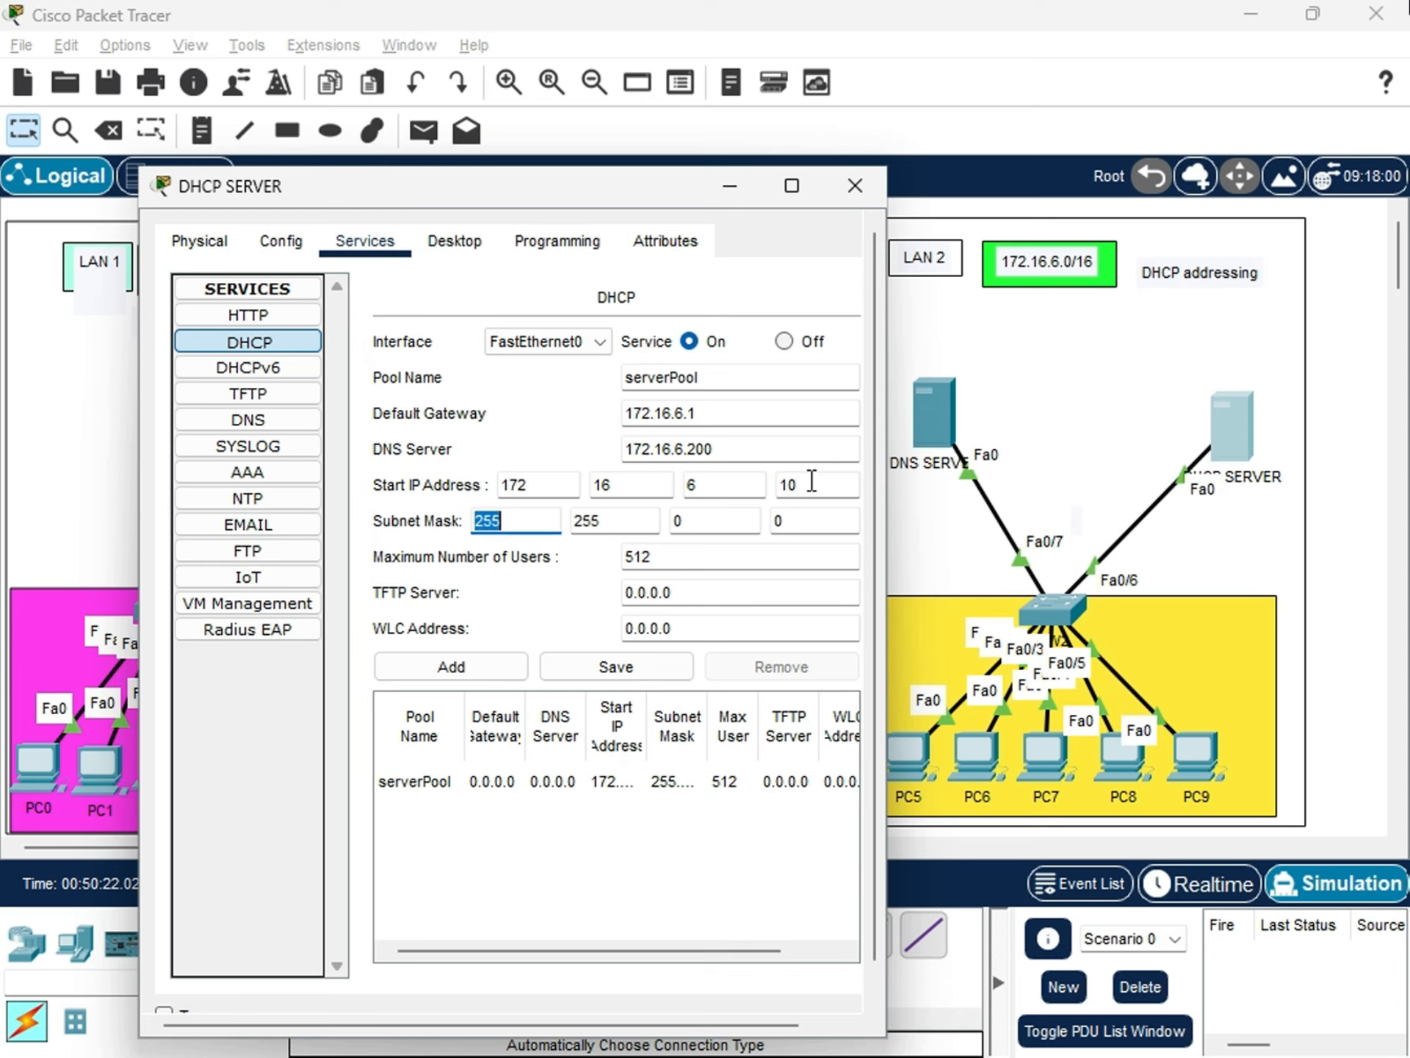
{"action": "left_click", "coordinate": [834, 520]}
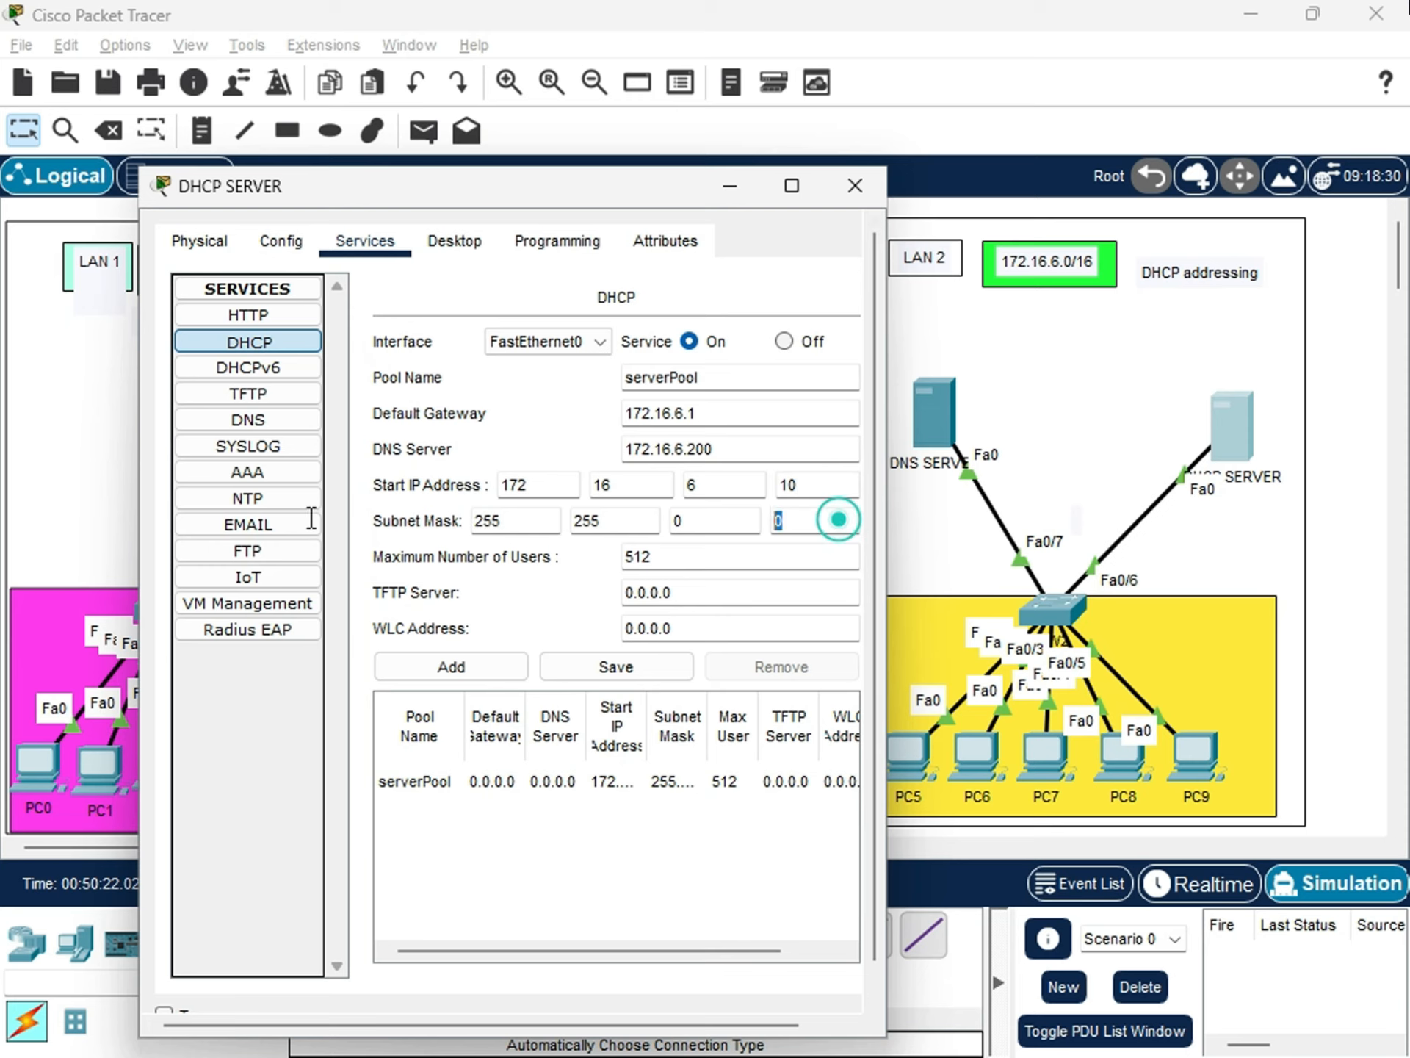
{"action": "left_click", "coordinate": [690, 523]}
{"action": "scroll", "coordinate": [686, 609], "scroll_direction": "down", "scroll_amount": 1}
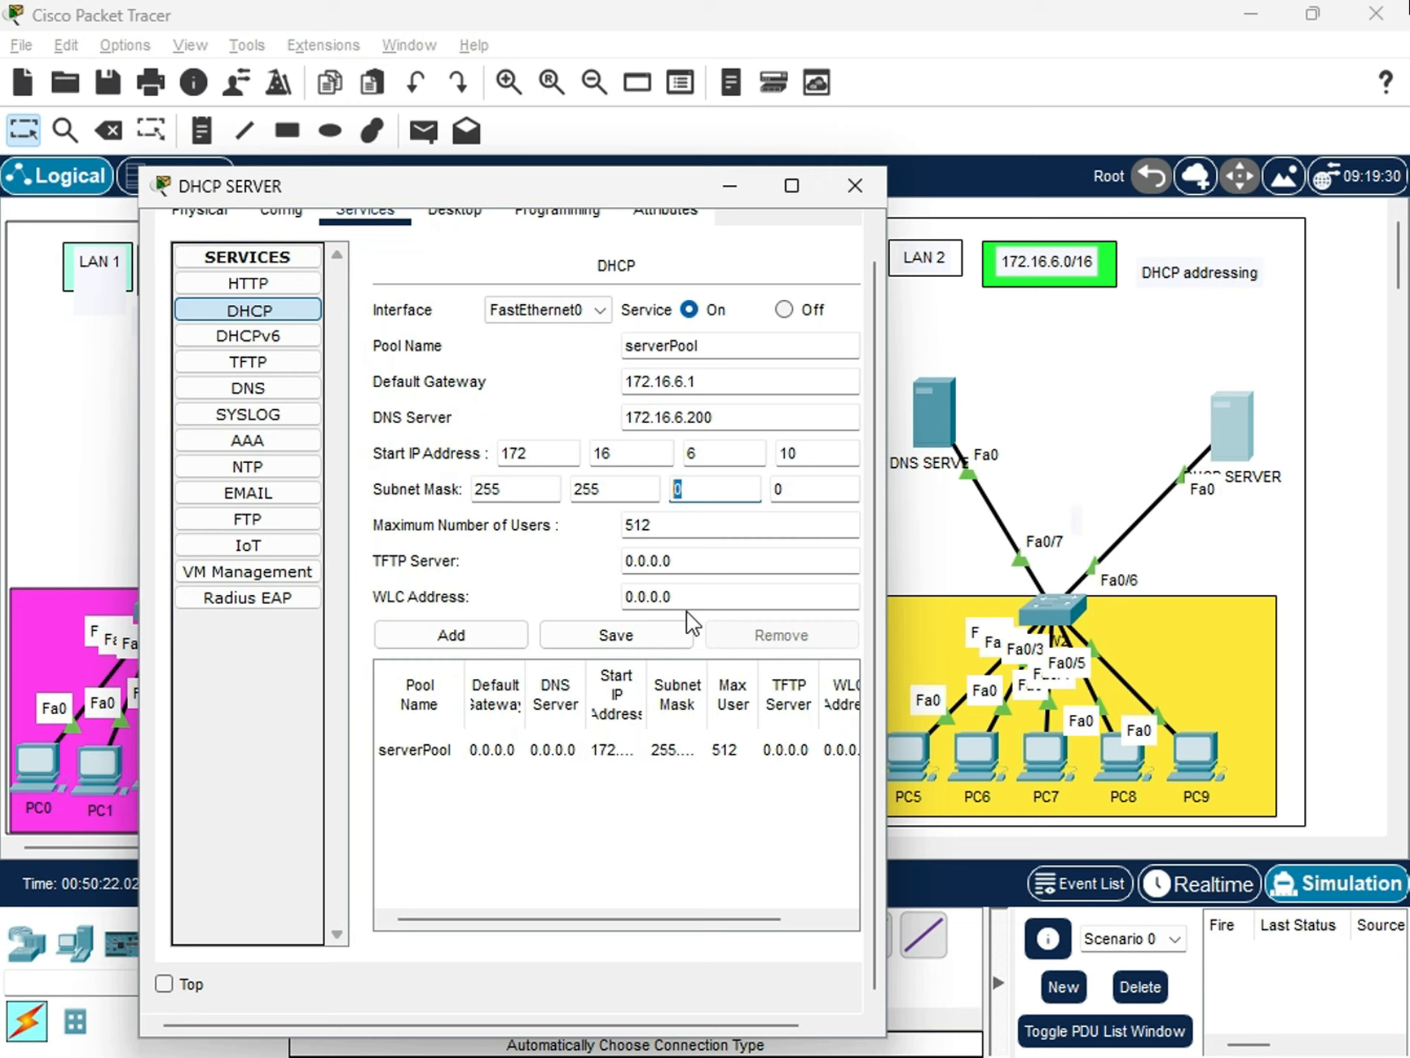
Save the serverPool settings on DHCP SERVER, review the pool's table entry, and close the server's window.
{"action": "left_click", "coordinate": [602, 636]}
{"action": "left_click", "coordinate": [558, 753]}
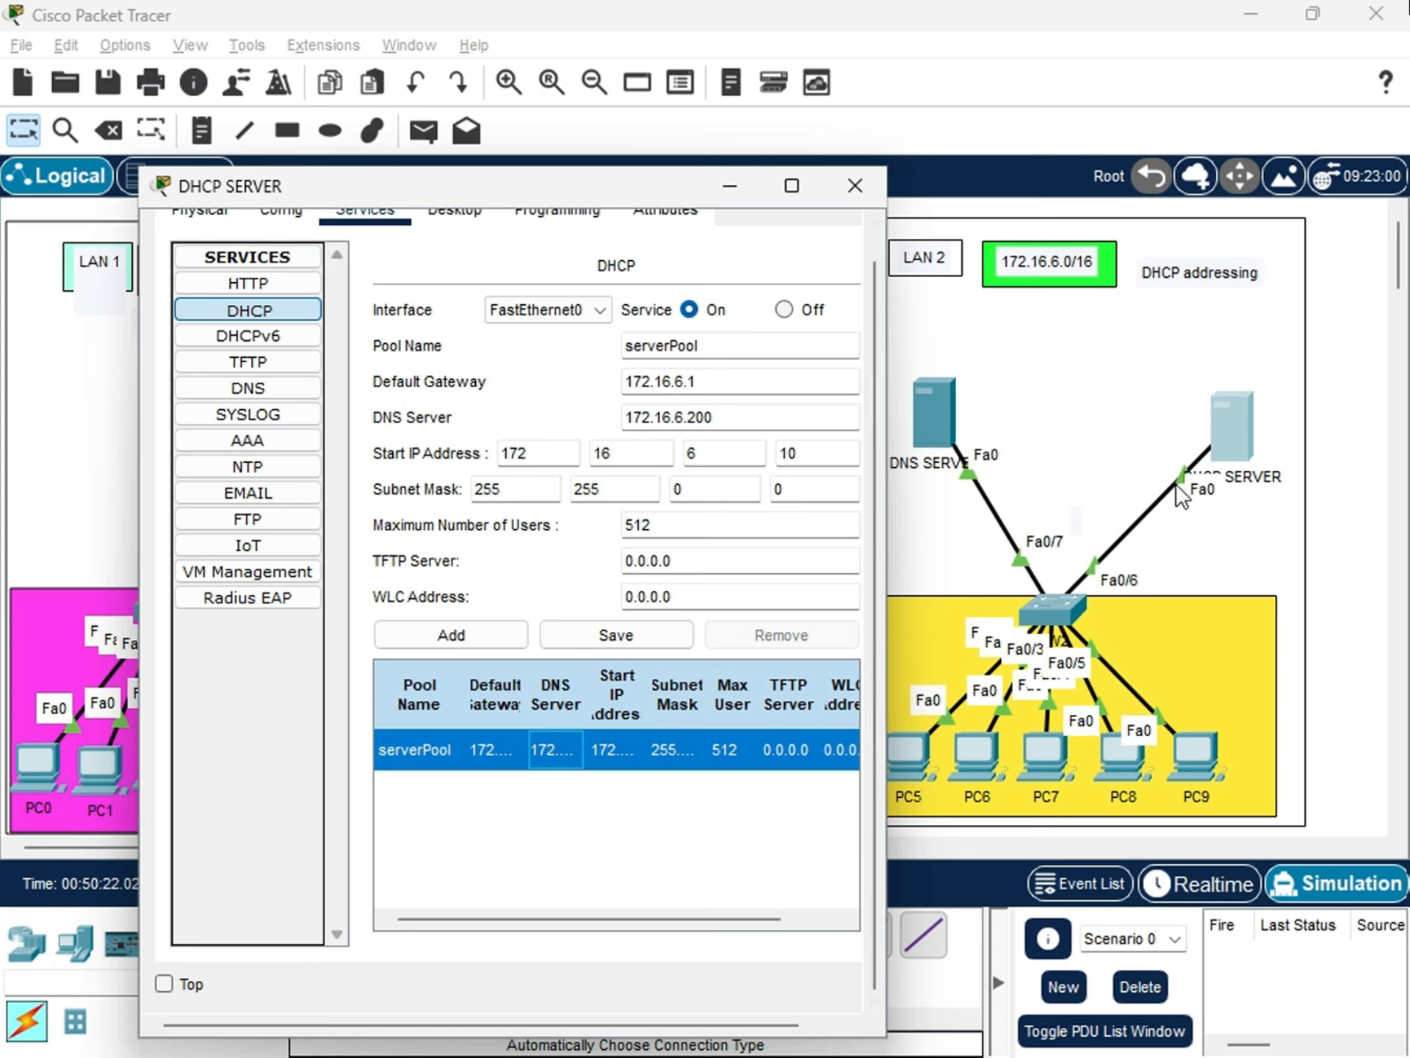
{"action": "left_click", "coordinate": [426, 749]}
{"action": "left_click_drag", "start_coordinate": [526, 669], "coordinate": [576, 670]}
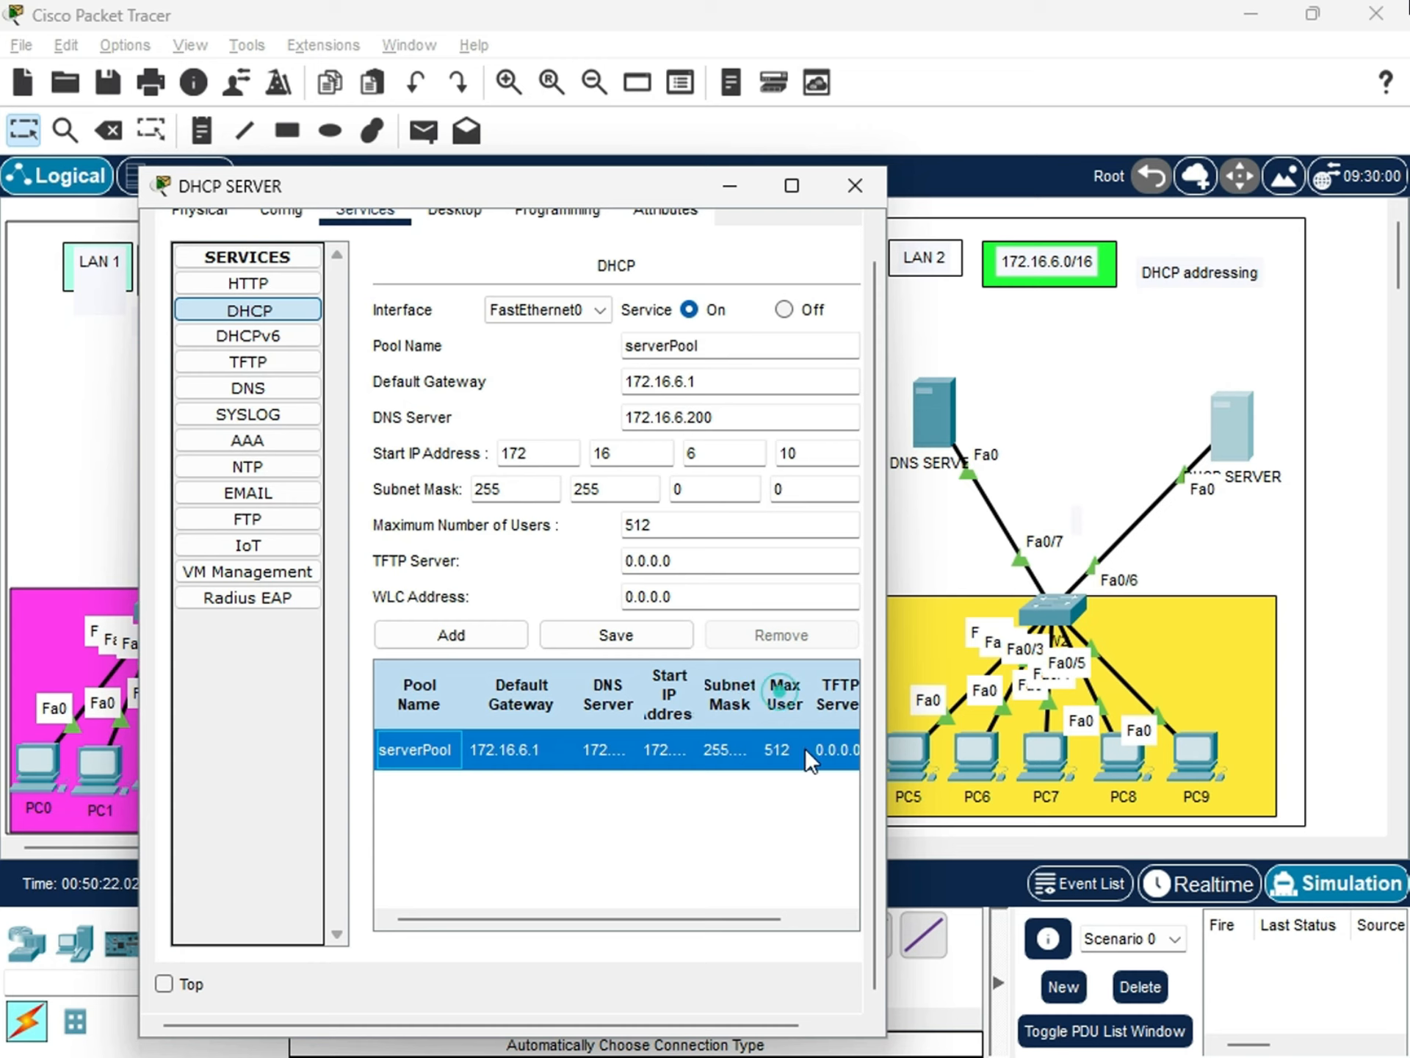
{"action": "left_click_drag", "start_coordinate": [695, 921], "coordinate": [786, 919]}
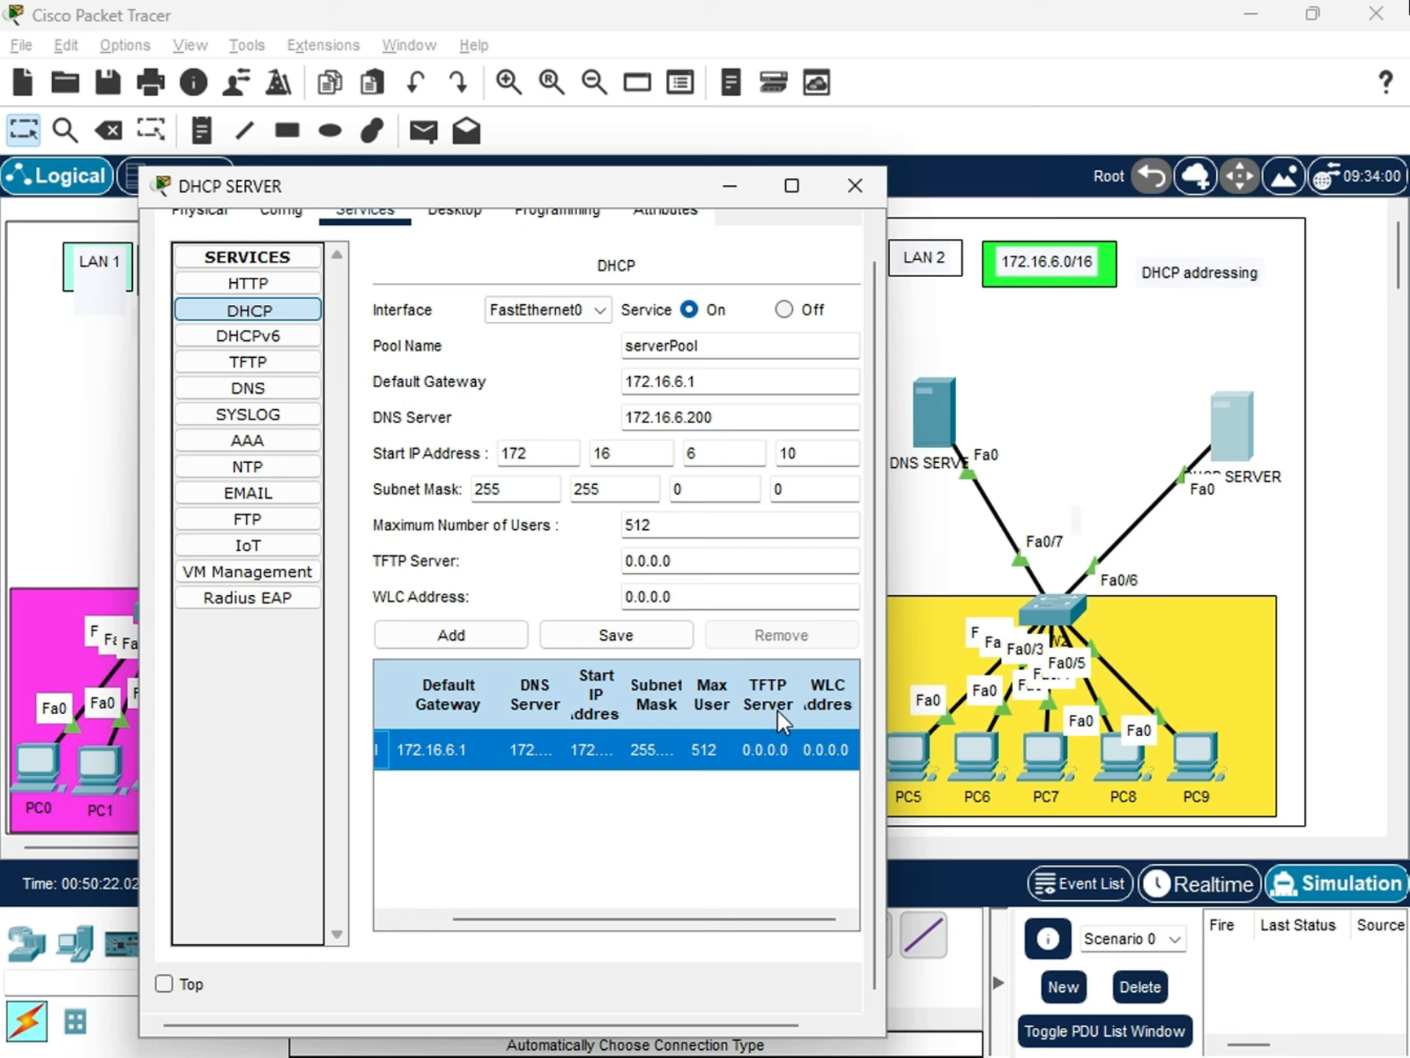
{"action": "left_click", "coordinate": [783, 743]}
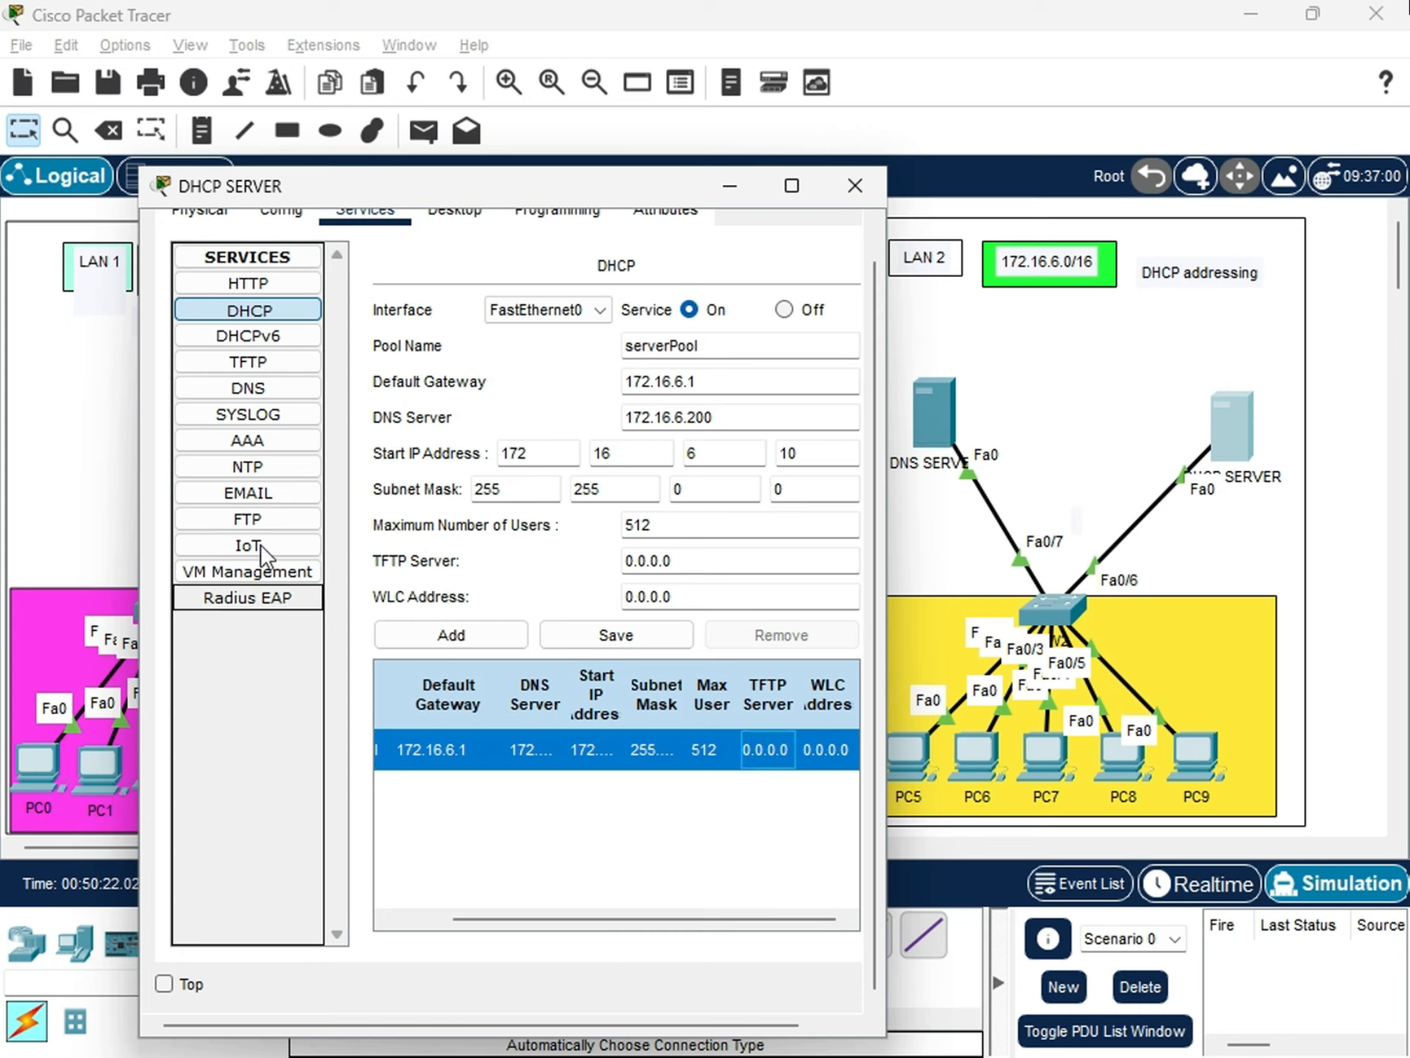
{"action": "left_click", "coordinate": [855, 185]}
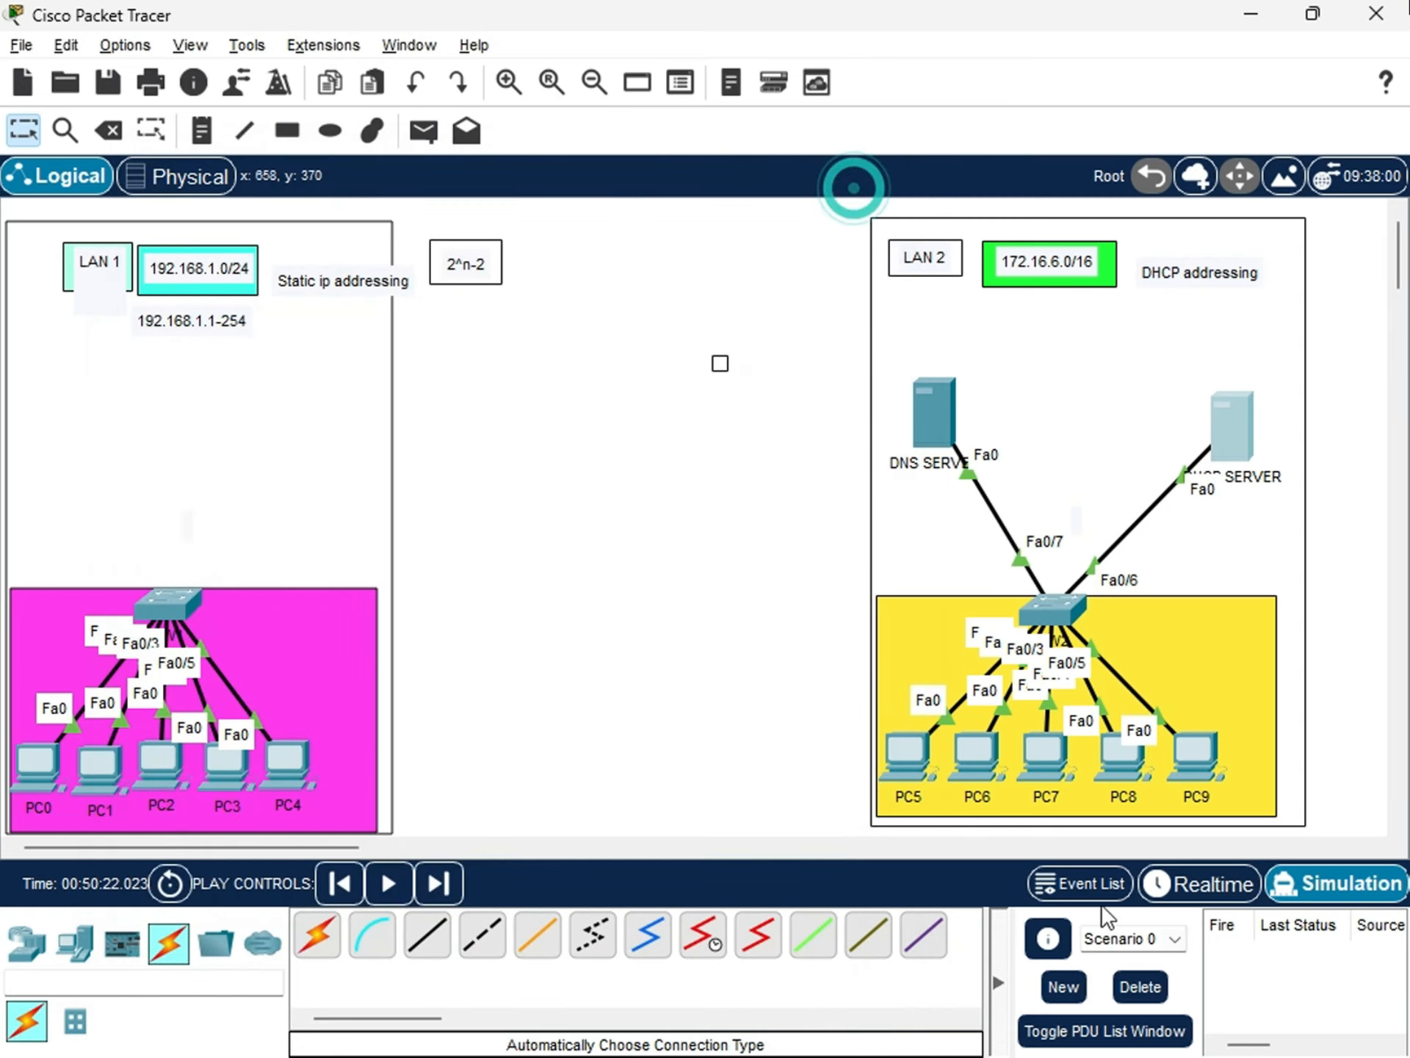
Open DNS SERVER's IP configuration and set its static IPv4 address to 172.16.6.200 with subnet mask 255.255.0.0.
{"action": "left_click", "coordinate": [945, 413]}
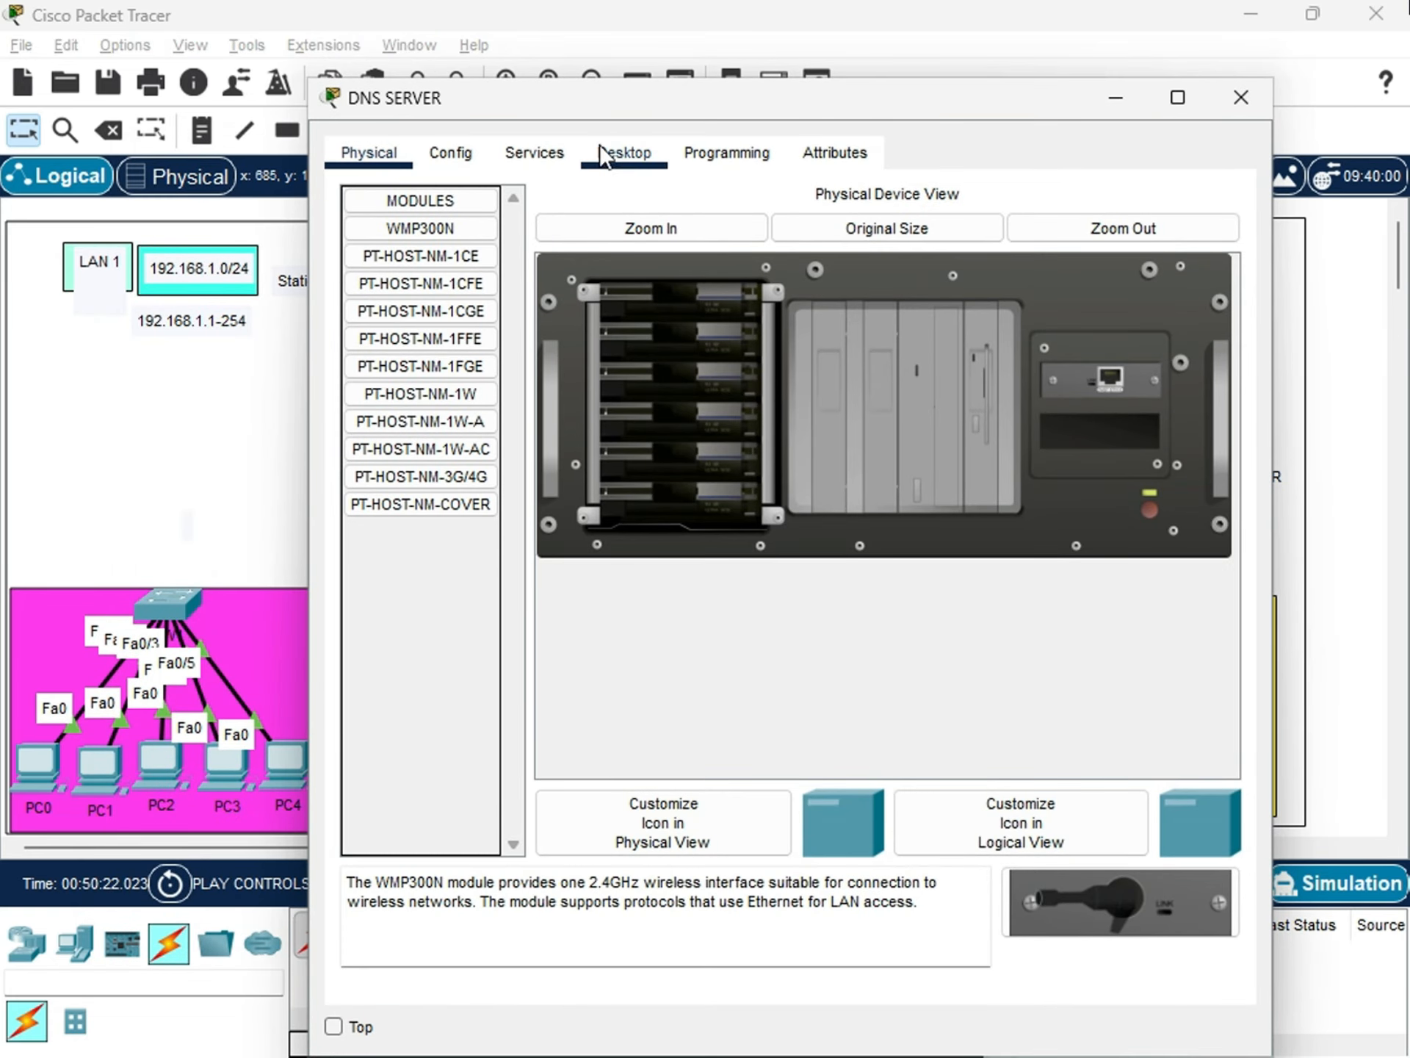
{"action": "left_click", "coordinate": [622, 151]}
{"action": "left_click", "coordinate": [429, 301]}
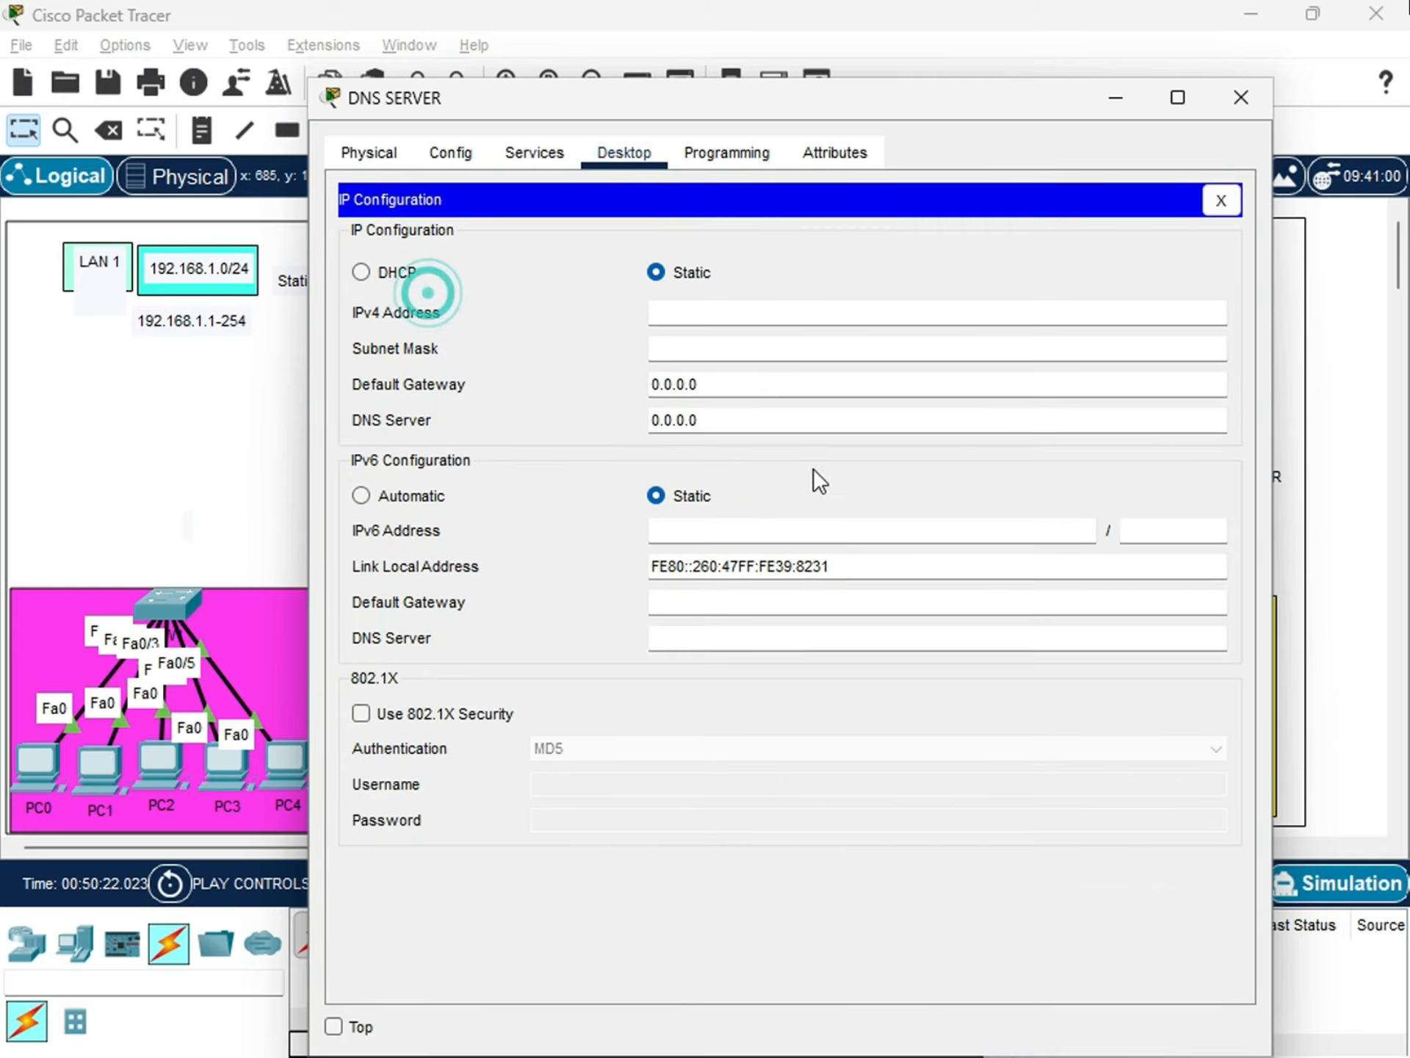
{"action": "left_click", "coordinate": [681, 310]}
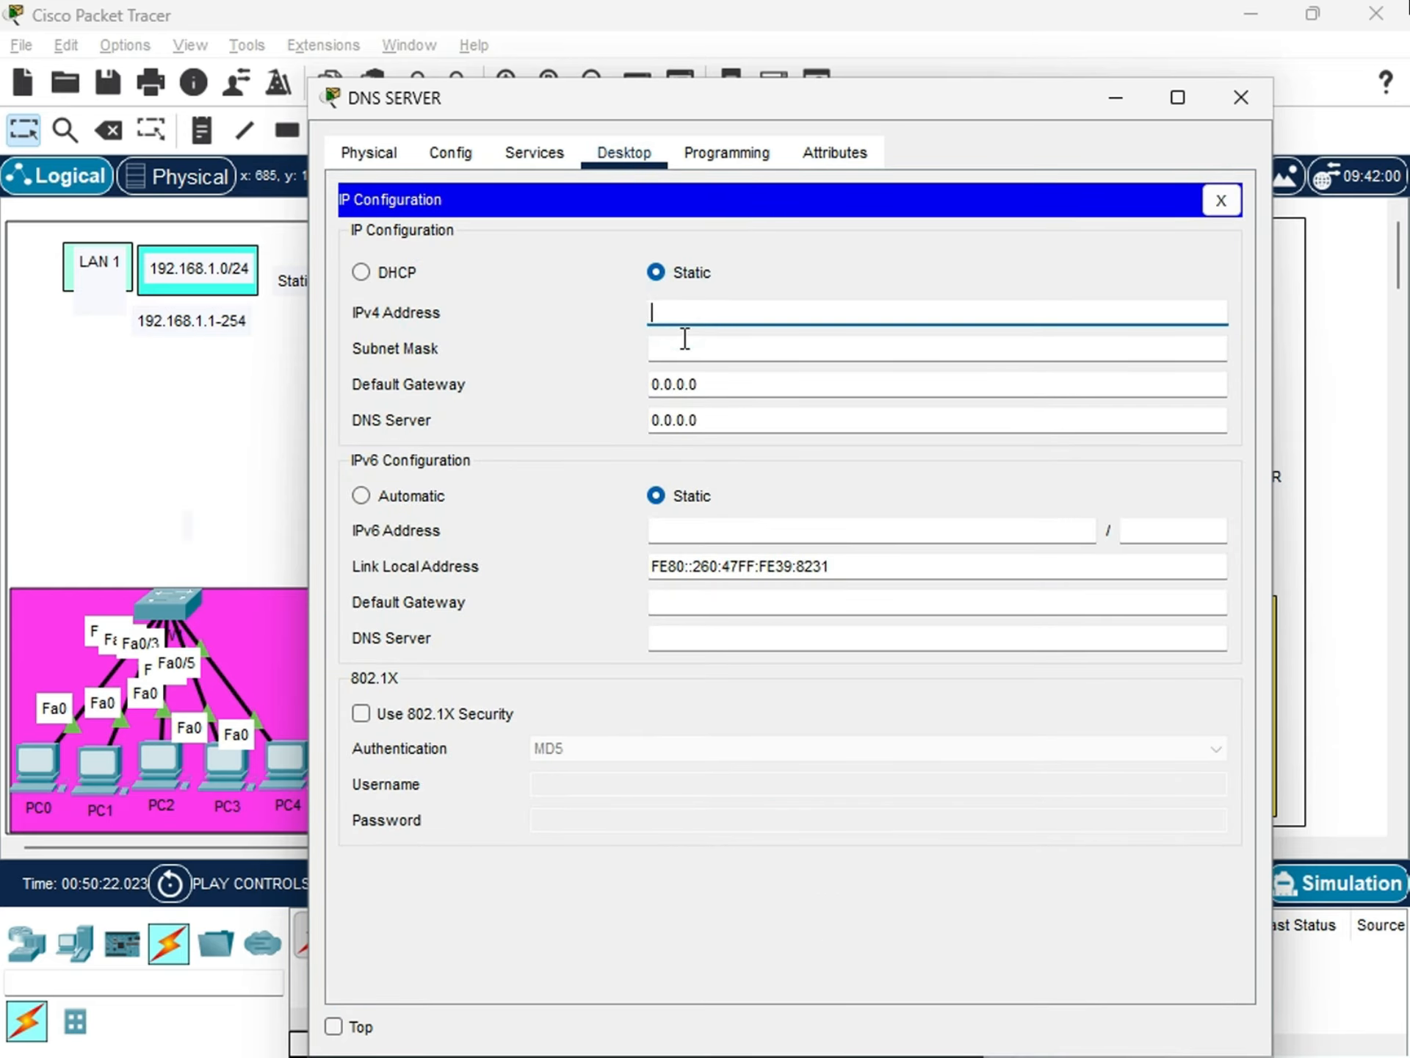
{"action": "type", "text": "172.16.6.200"}
{"action": "left_click", "coordinate": [685, 338]}
{"action": "key", "text": "Tab"}
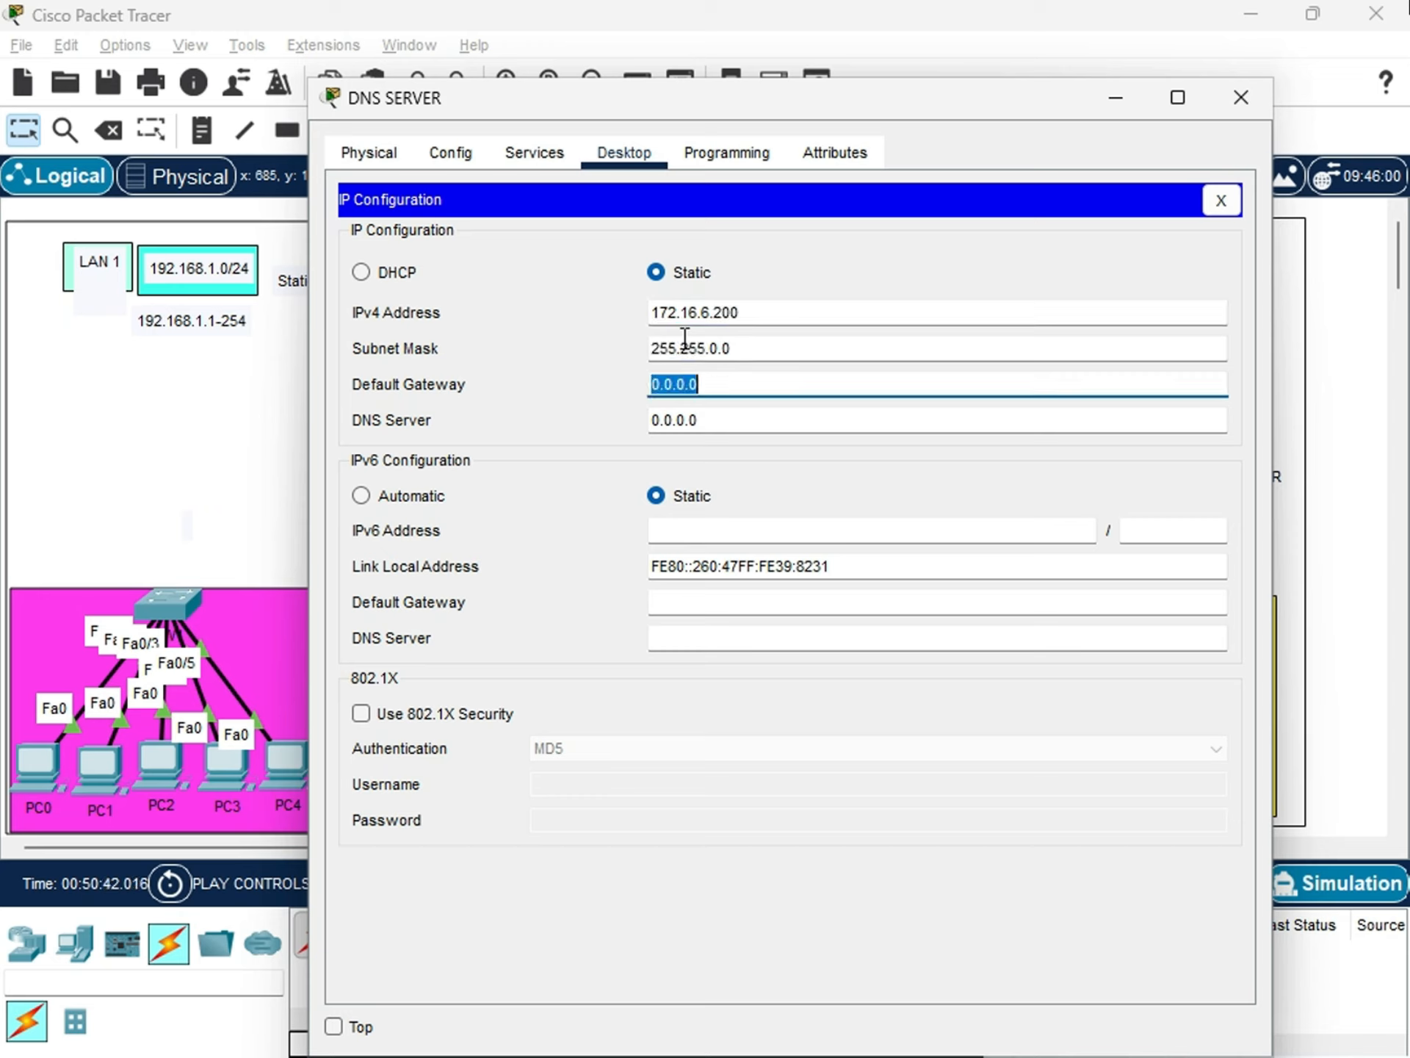
Set DNS SERVER's default gateway to 172.16.6.1 and its DNS server address to 172.16.6.200.
{"action": "type", "text": "172.16.6.1"}
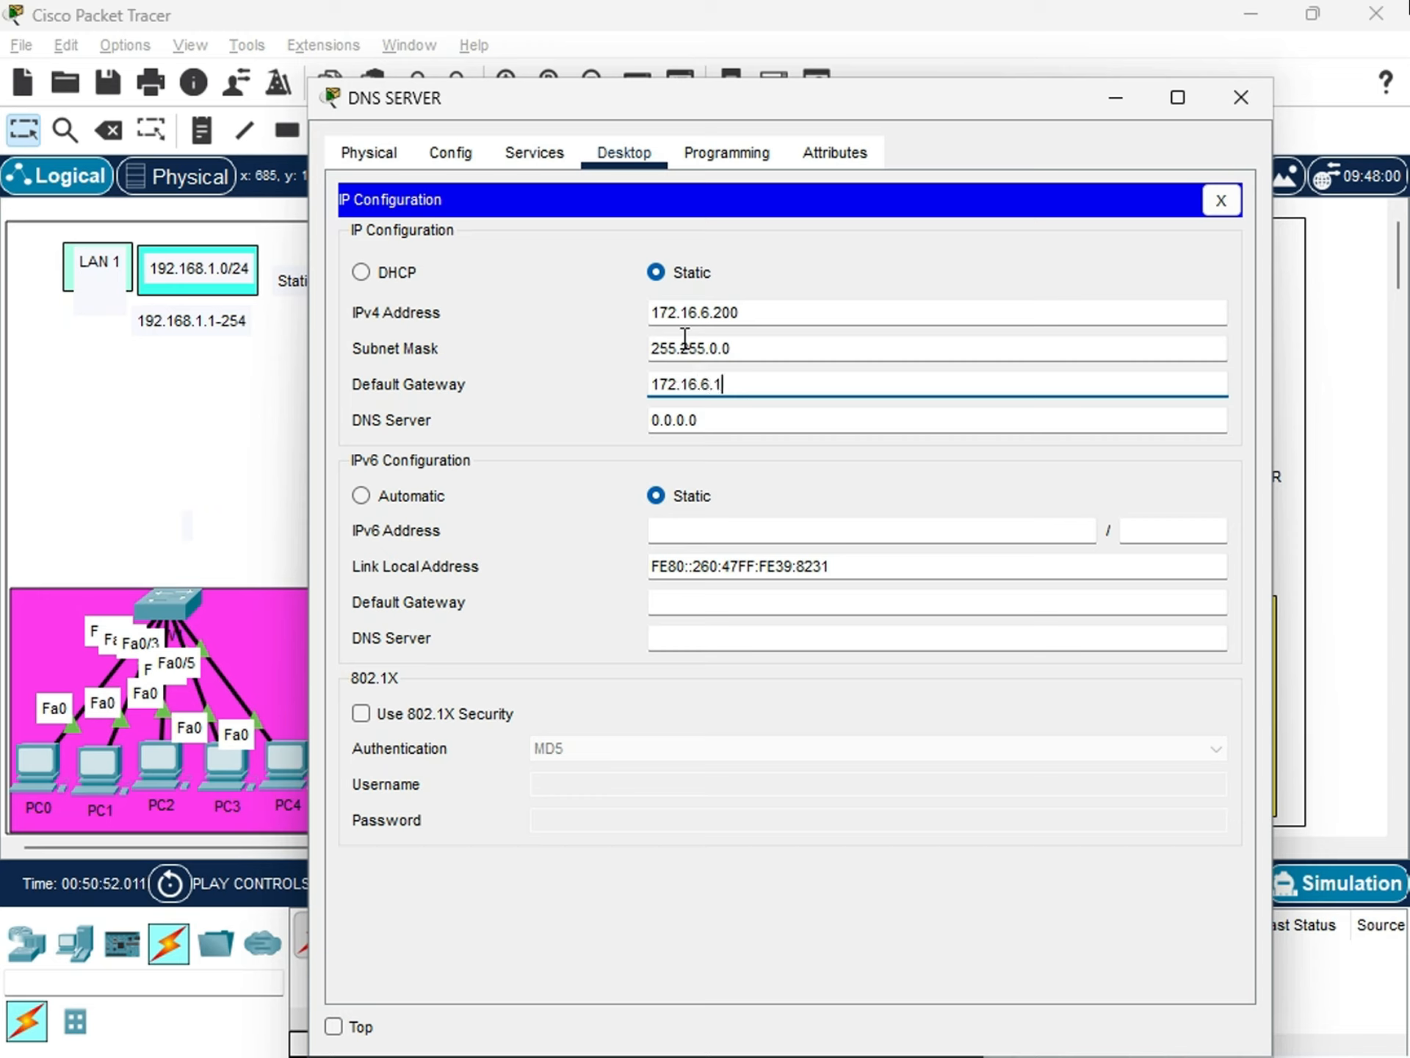
{"action": "key", "text": "Tab"}
{"action": "type", "text": "172.1"}
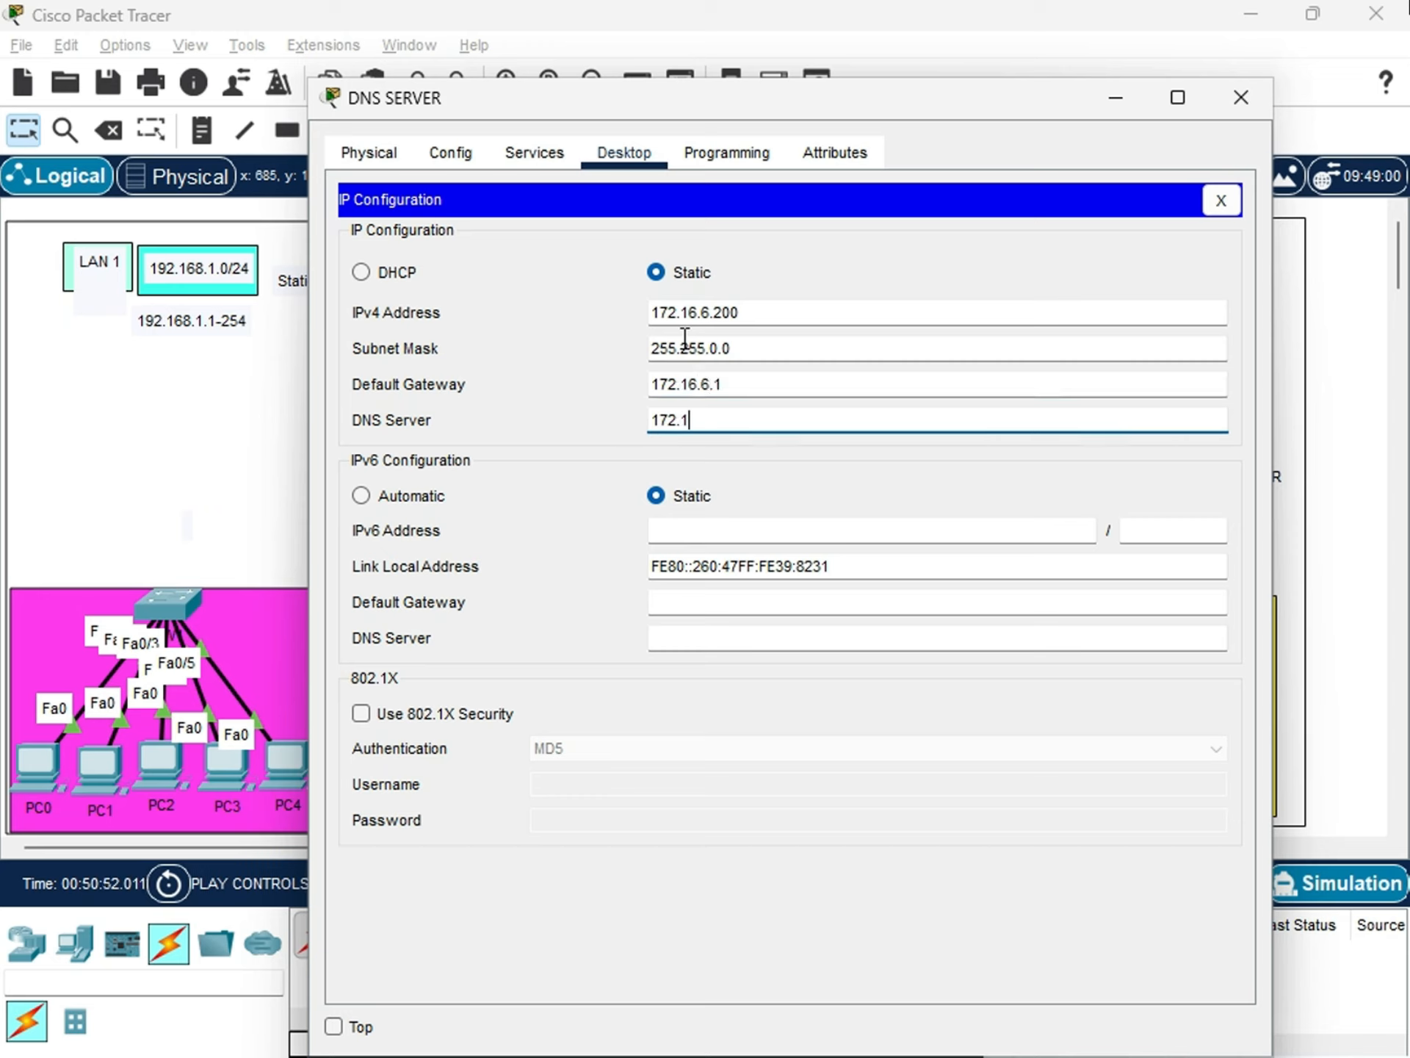
{"action": "type", "text": "6.6.200"}
Compare DNS SERVER's IPv4 address with its DNS server entry, and reopen its IP configuration to review the values.
{"action": "triple_click", "coordinate": [755, 308]}
{"action": "left_click", "coordinate": [753, 326]}
{"action": "left_click_drag", "start_coordinate": [756, 308], "coordinate": [624, 308]}
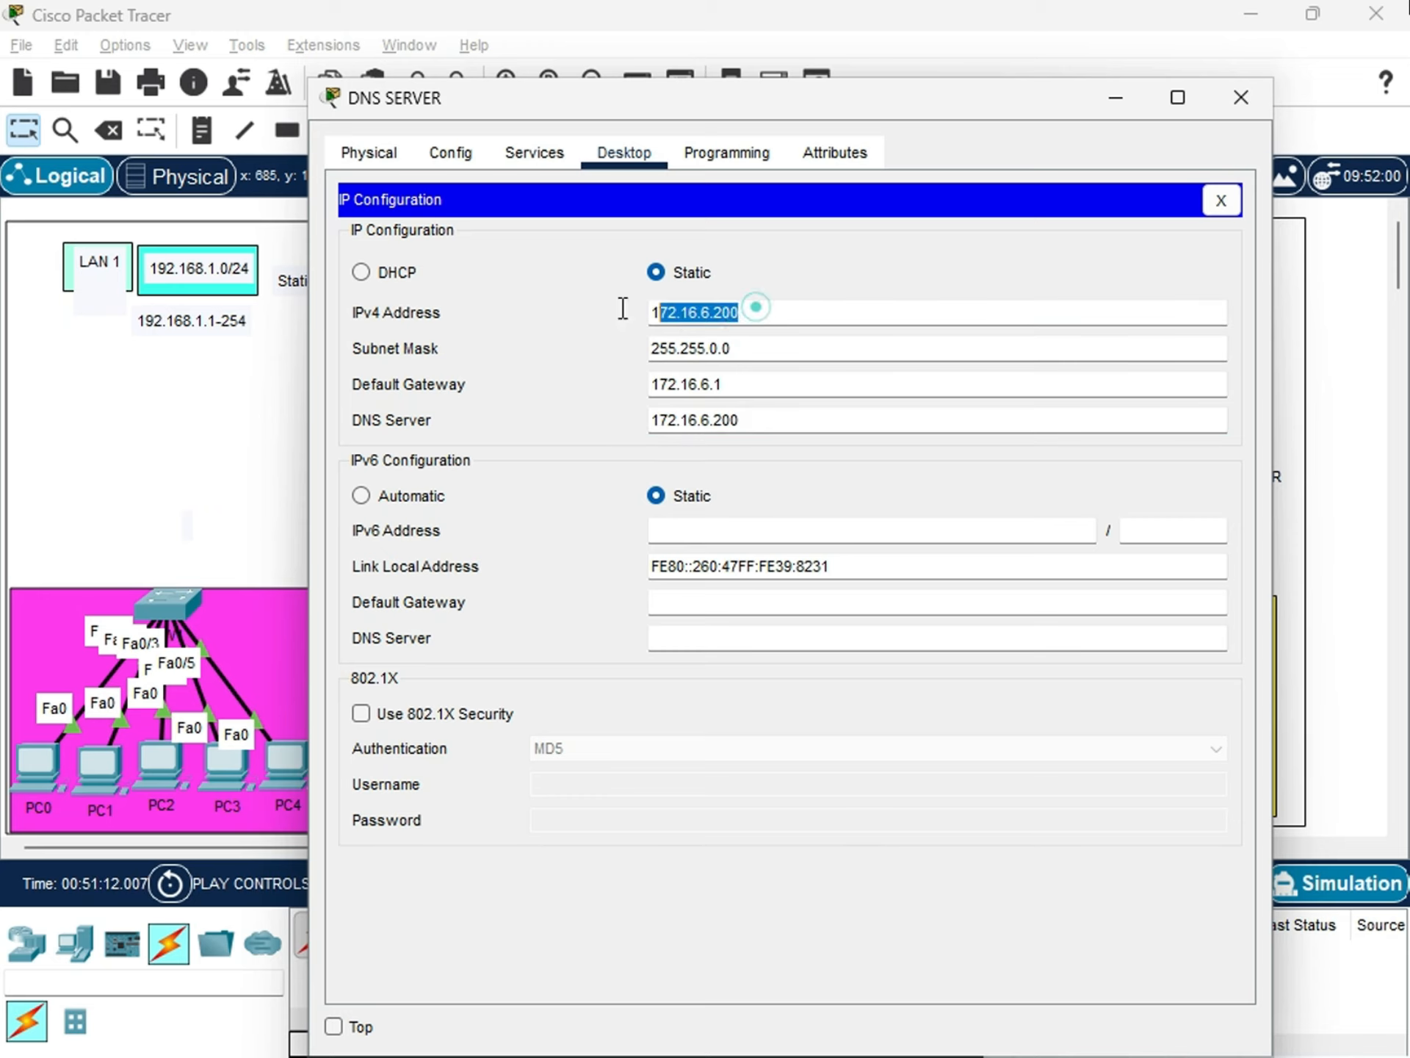
{"action": "left_click_drag", "start_coordinate": [755, 418], "coordinate": [632, 382]}
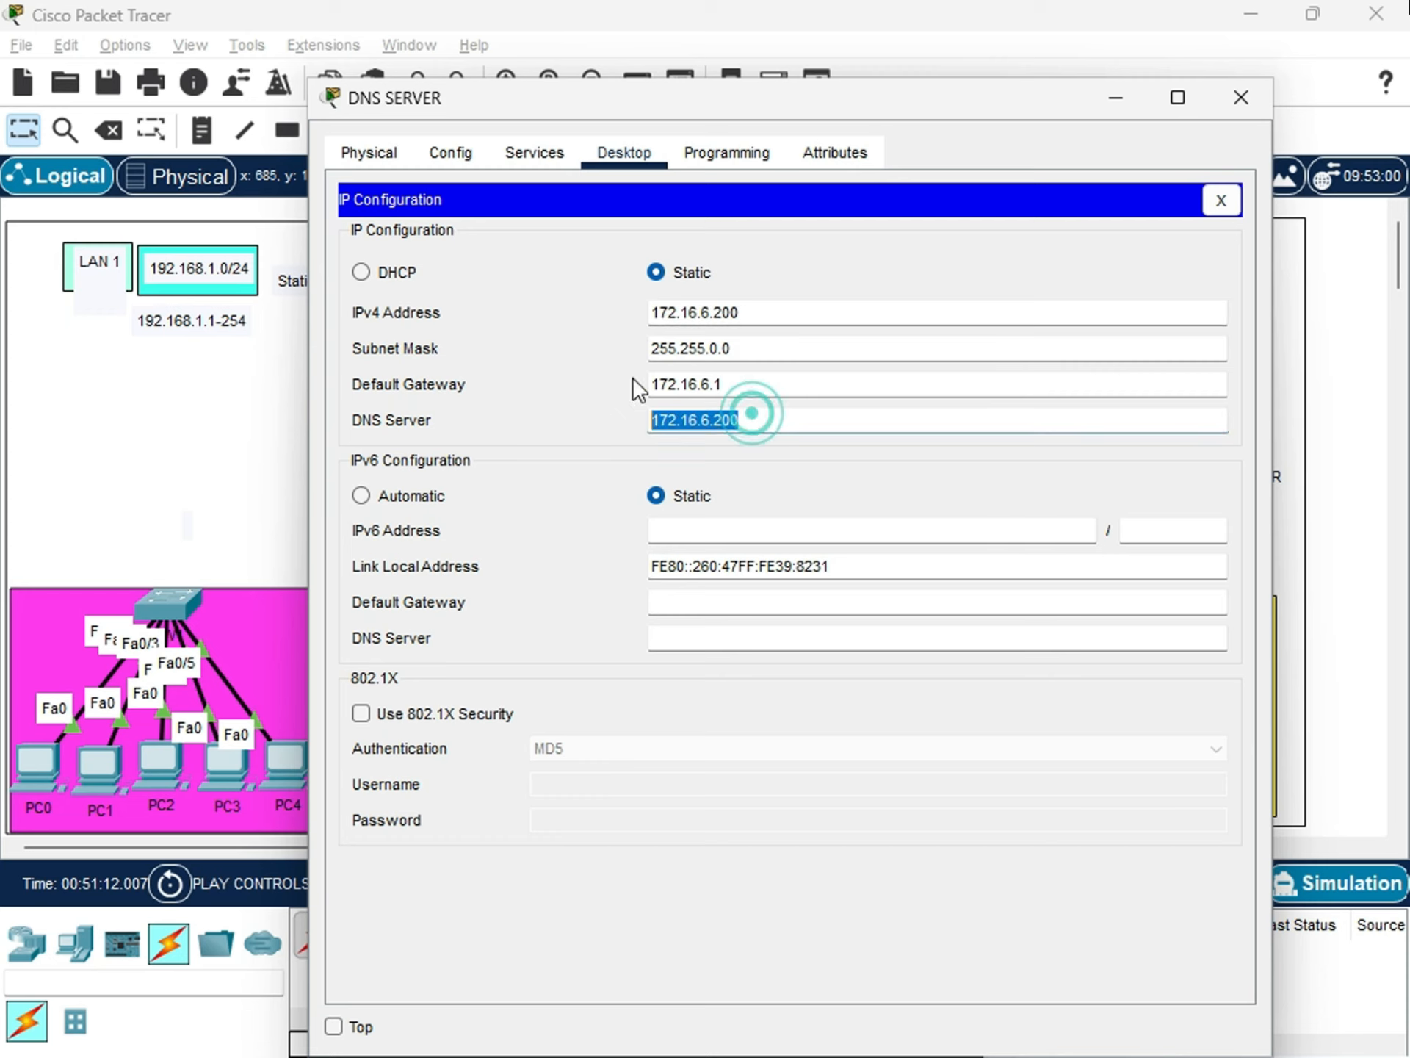
{"action": "left_click", "coordinate": [1242, 98]}
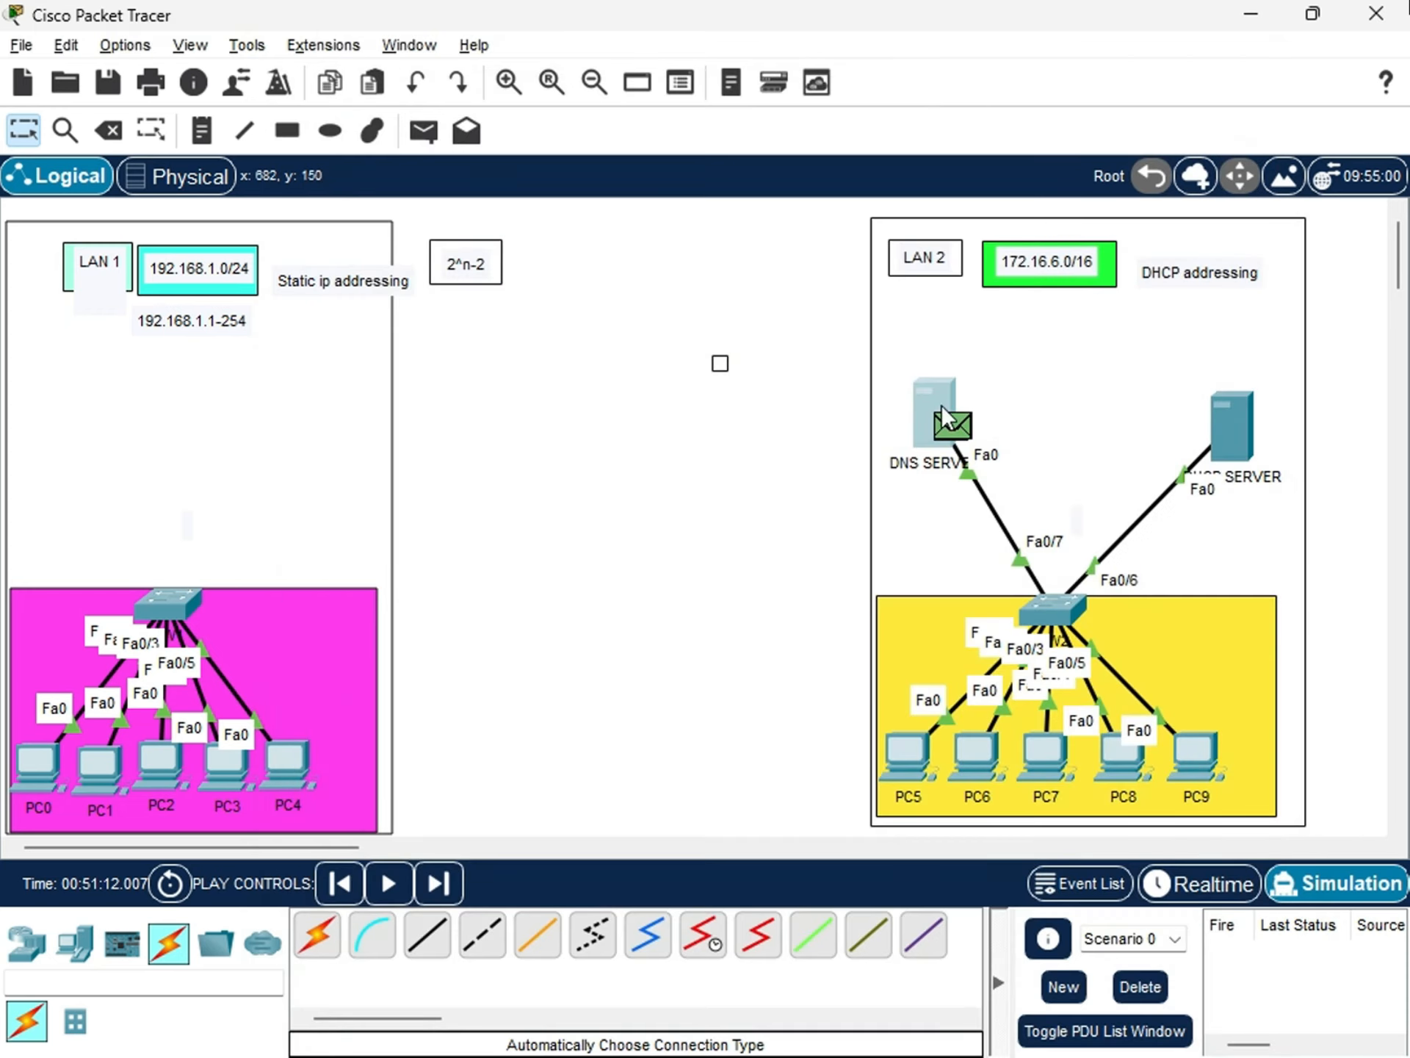
{"action": "left_click", "coordinate": [942, 469]}
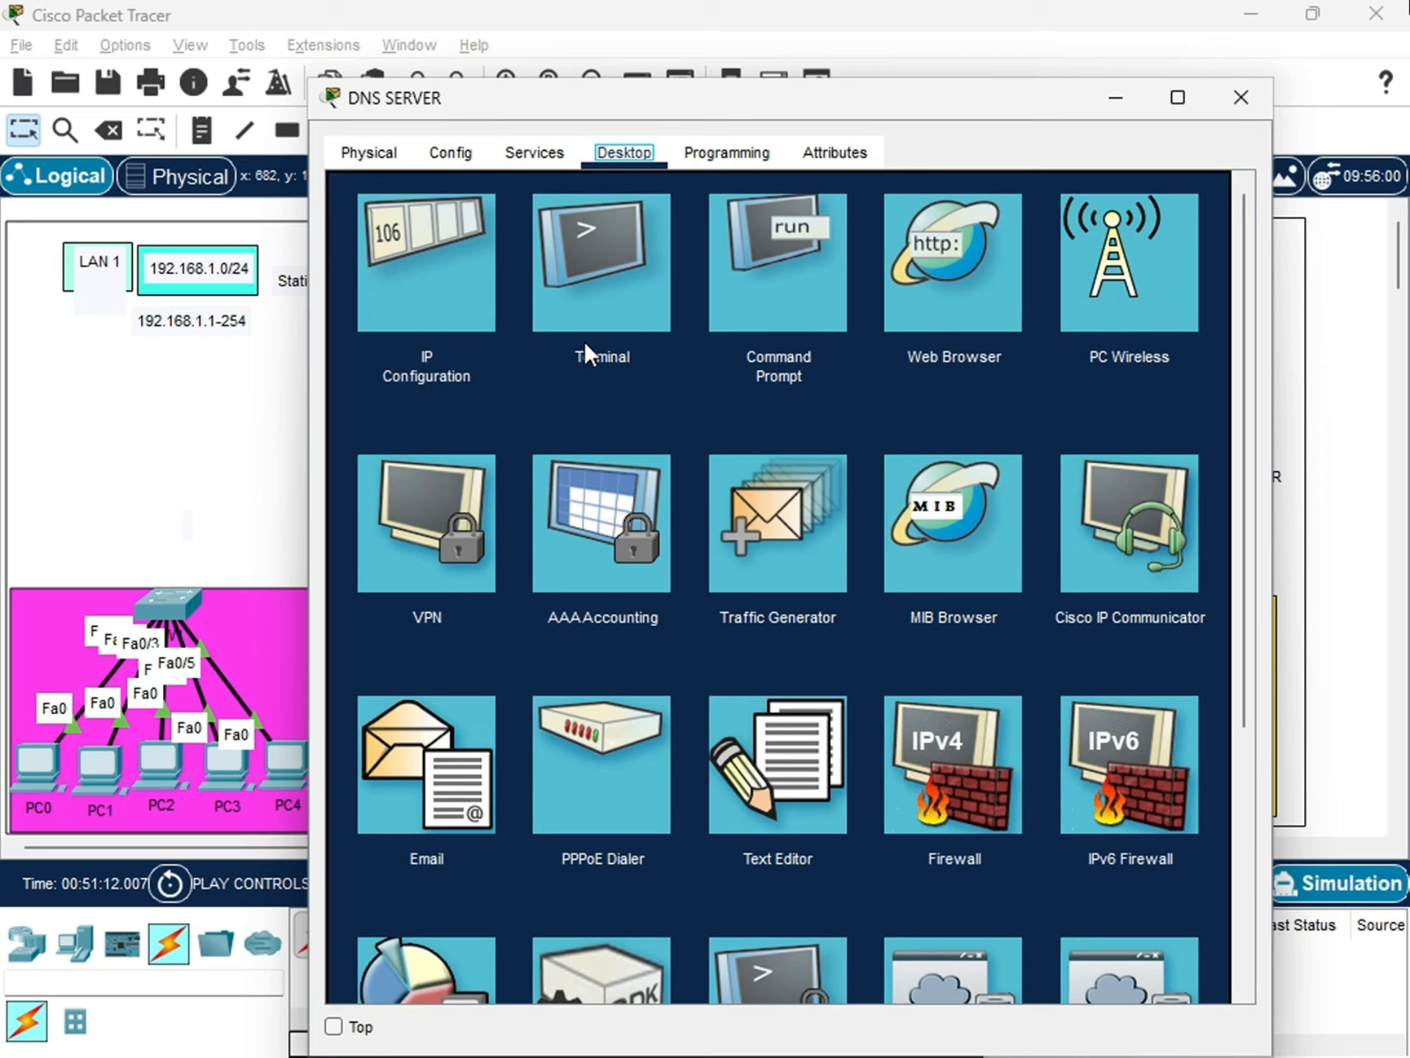
{"action": "left_click", "coordinate": [437, 305]}
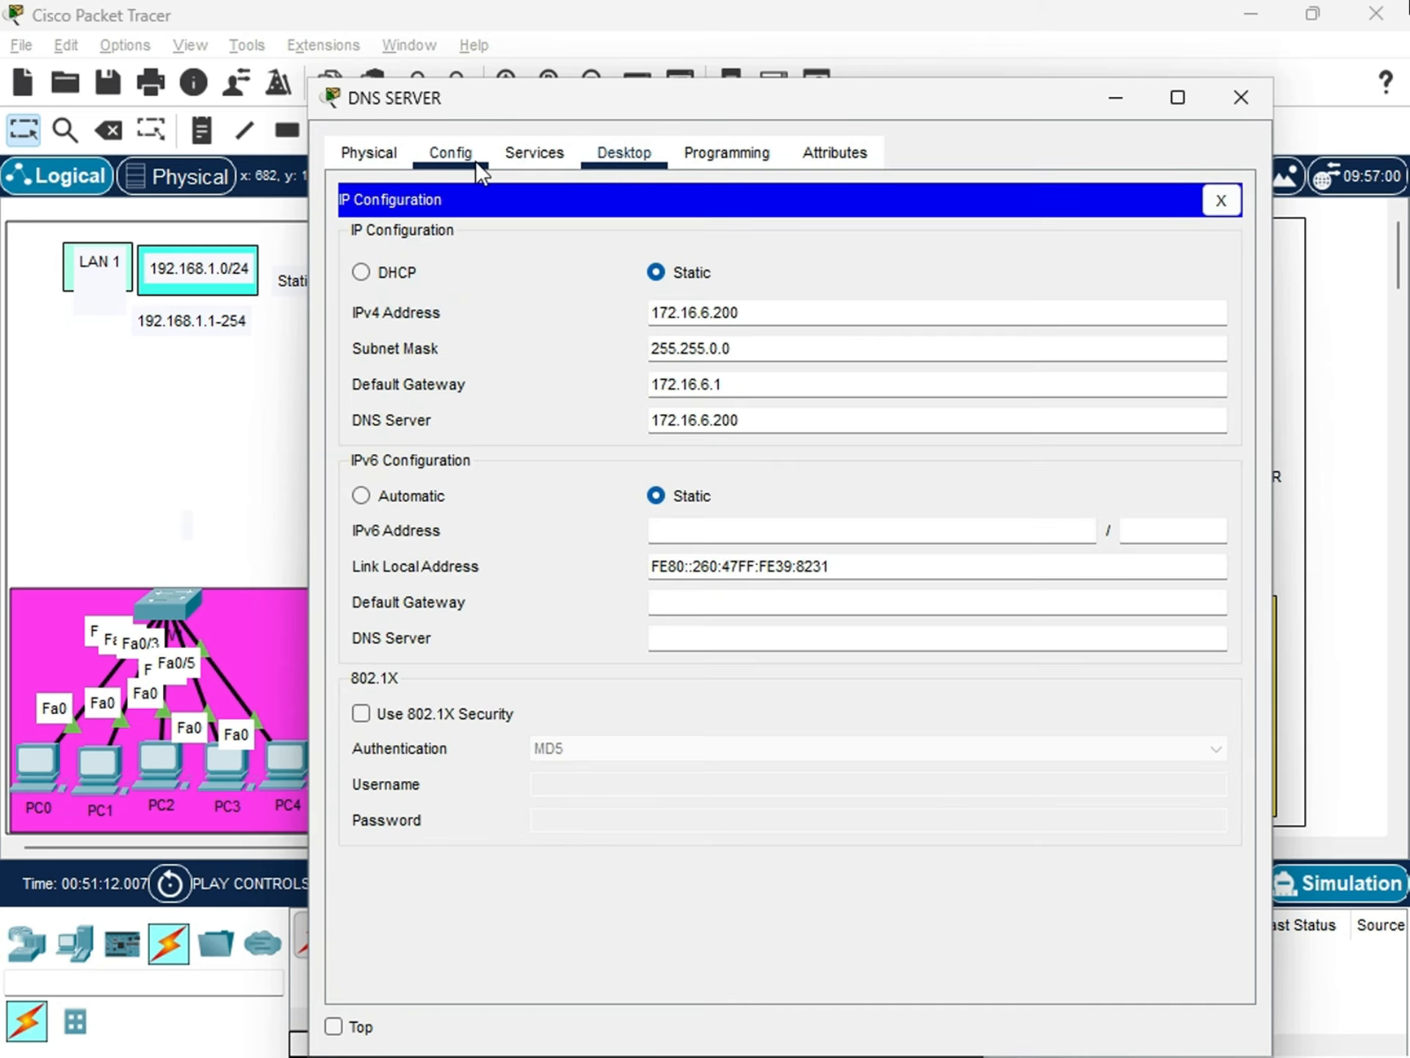
Turn on the DNS service of DNS SERVER and enter quifitechlab as the name of an A record.
{"action": "left_click", "coordinate": [539, 152]}
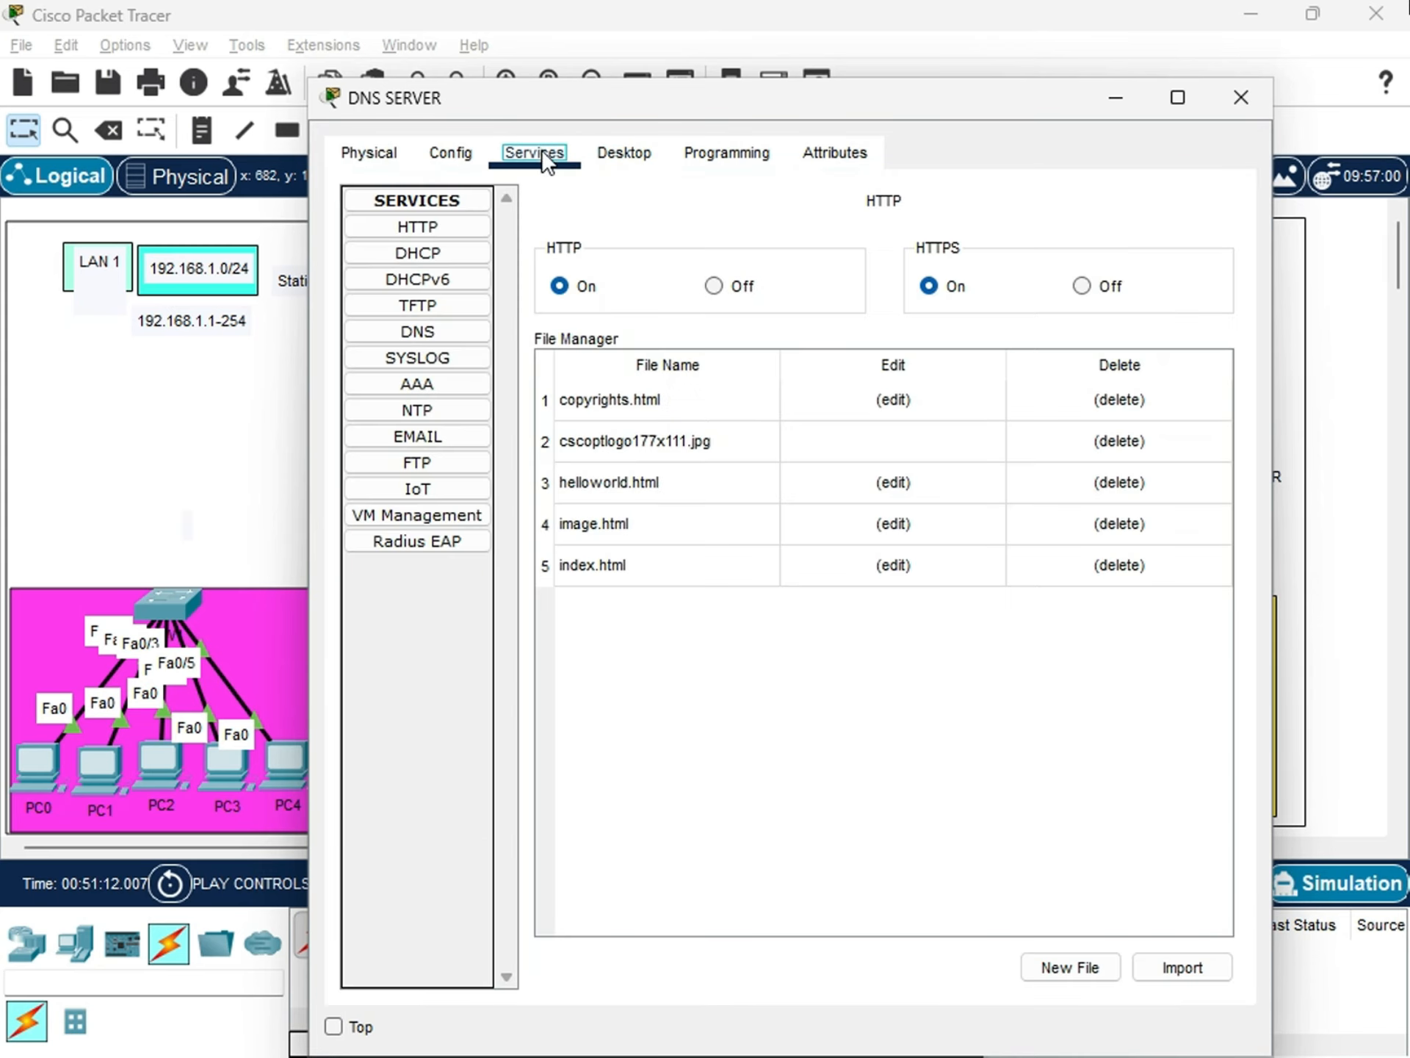
{"action": "left_click", "coordinate": [430, 319]}
{"action": "left_click", "coordinate": [780, 251]}
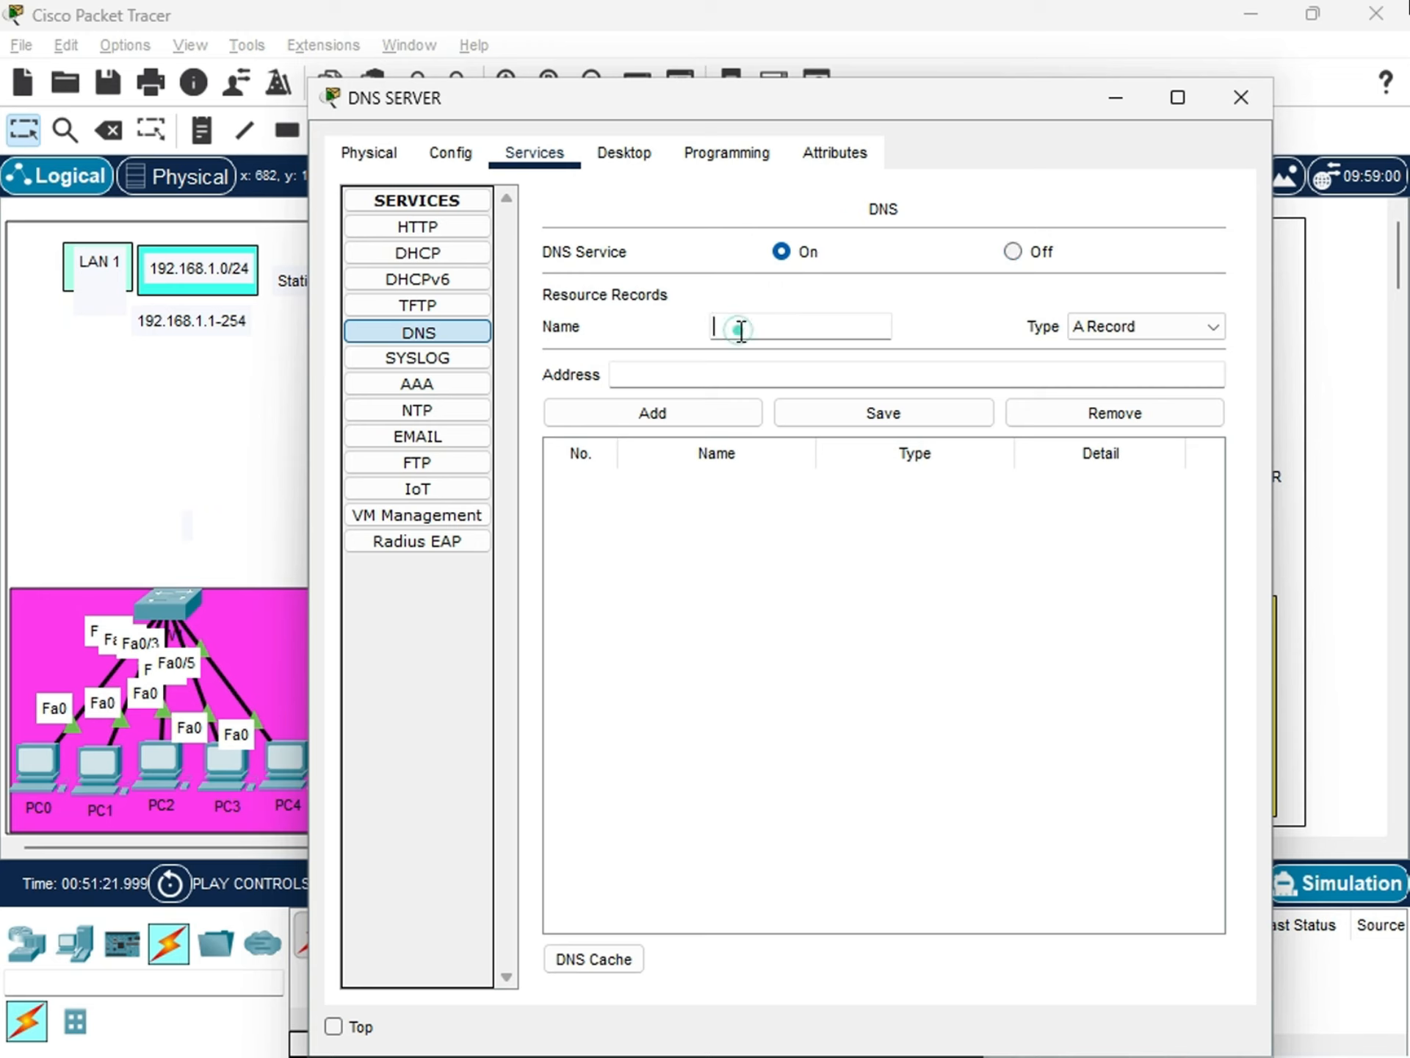
{"action": "left_click", "coordinate": [739, 329]}
{"action": "type", "text": "quiftechlann"}
{"action": "key", "text": "BackSpace"}
{"action": "type", "text": "b"}
{"action": "key", "text": "Tab"}
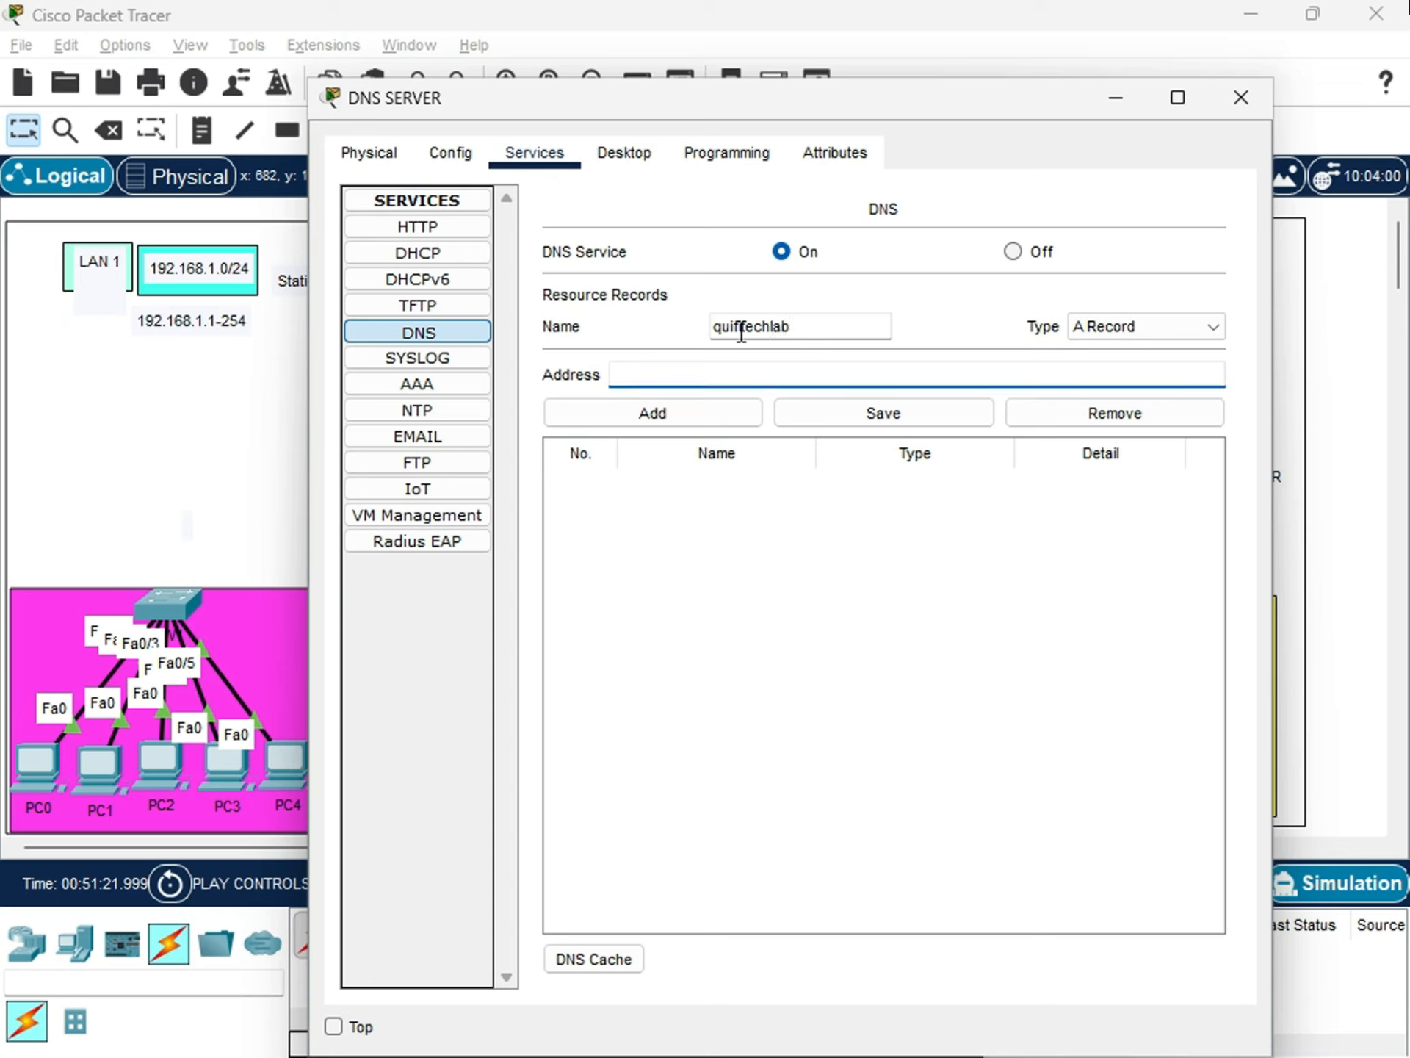
Add the quifitechlab A record with address 172.16.6.200, save it, and close DNS SERVER's window.
{"action": "type", "text": "172.16.6.200"}
{"action": "left_click", "coordinate": [665, 403]}
{"action": "left_click", "coordinate": [770, 485]}
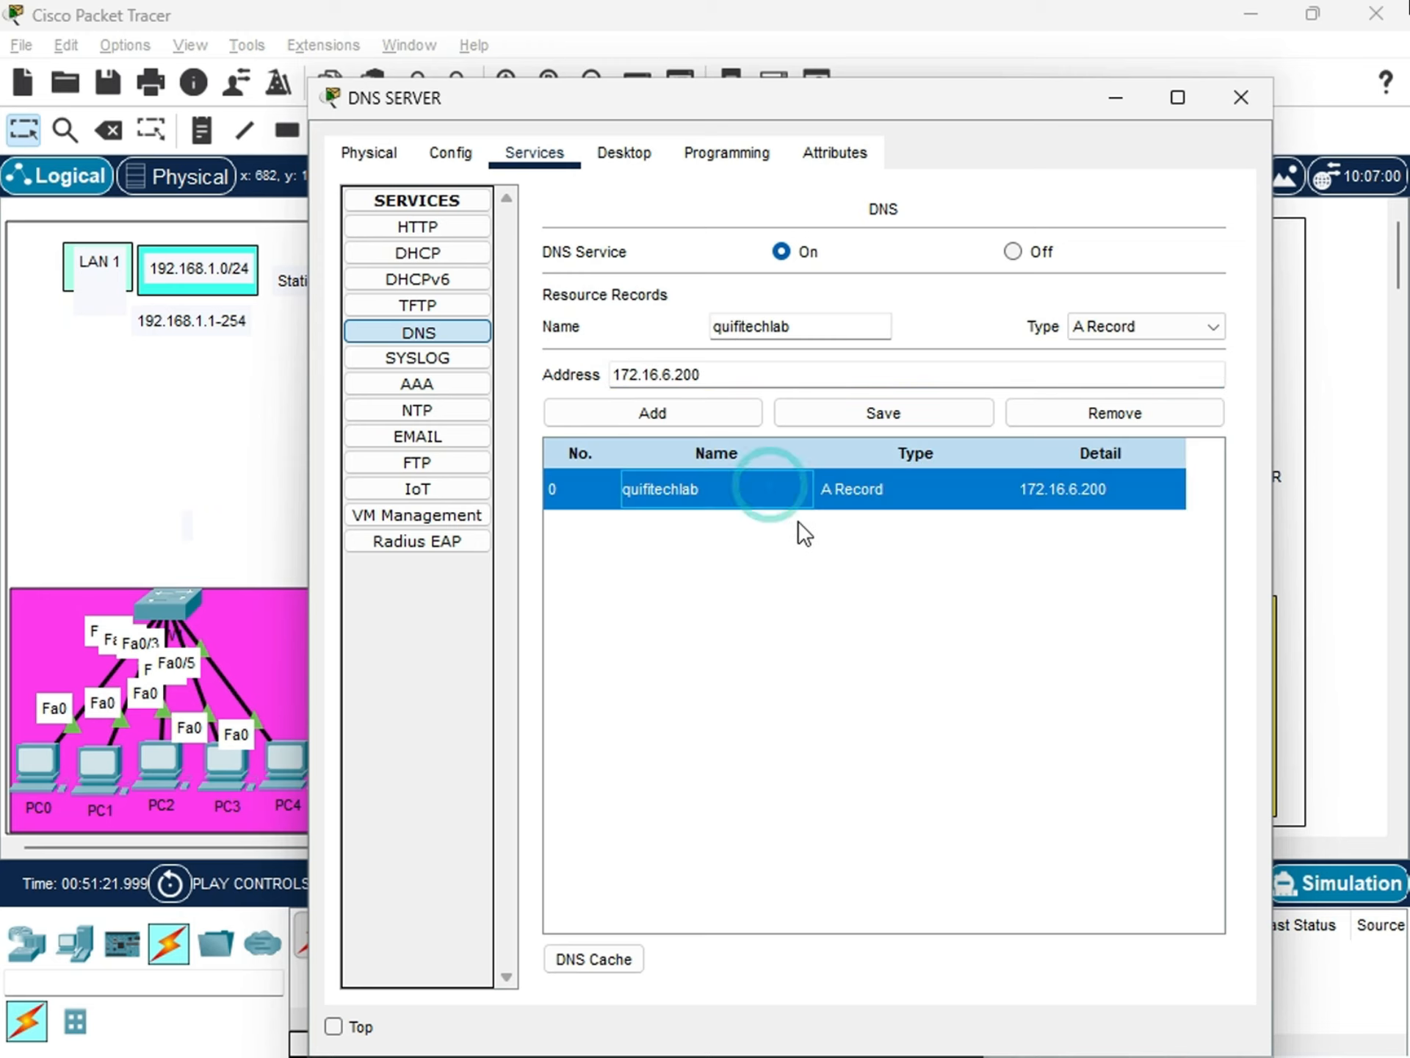
{"action": "left_click", "coordinate": [919, 412]}
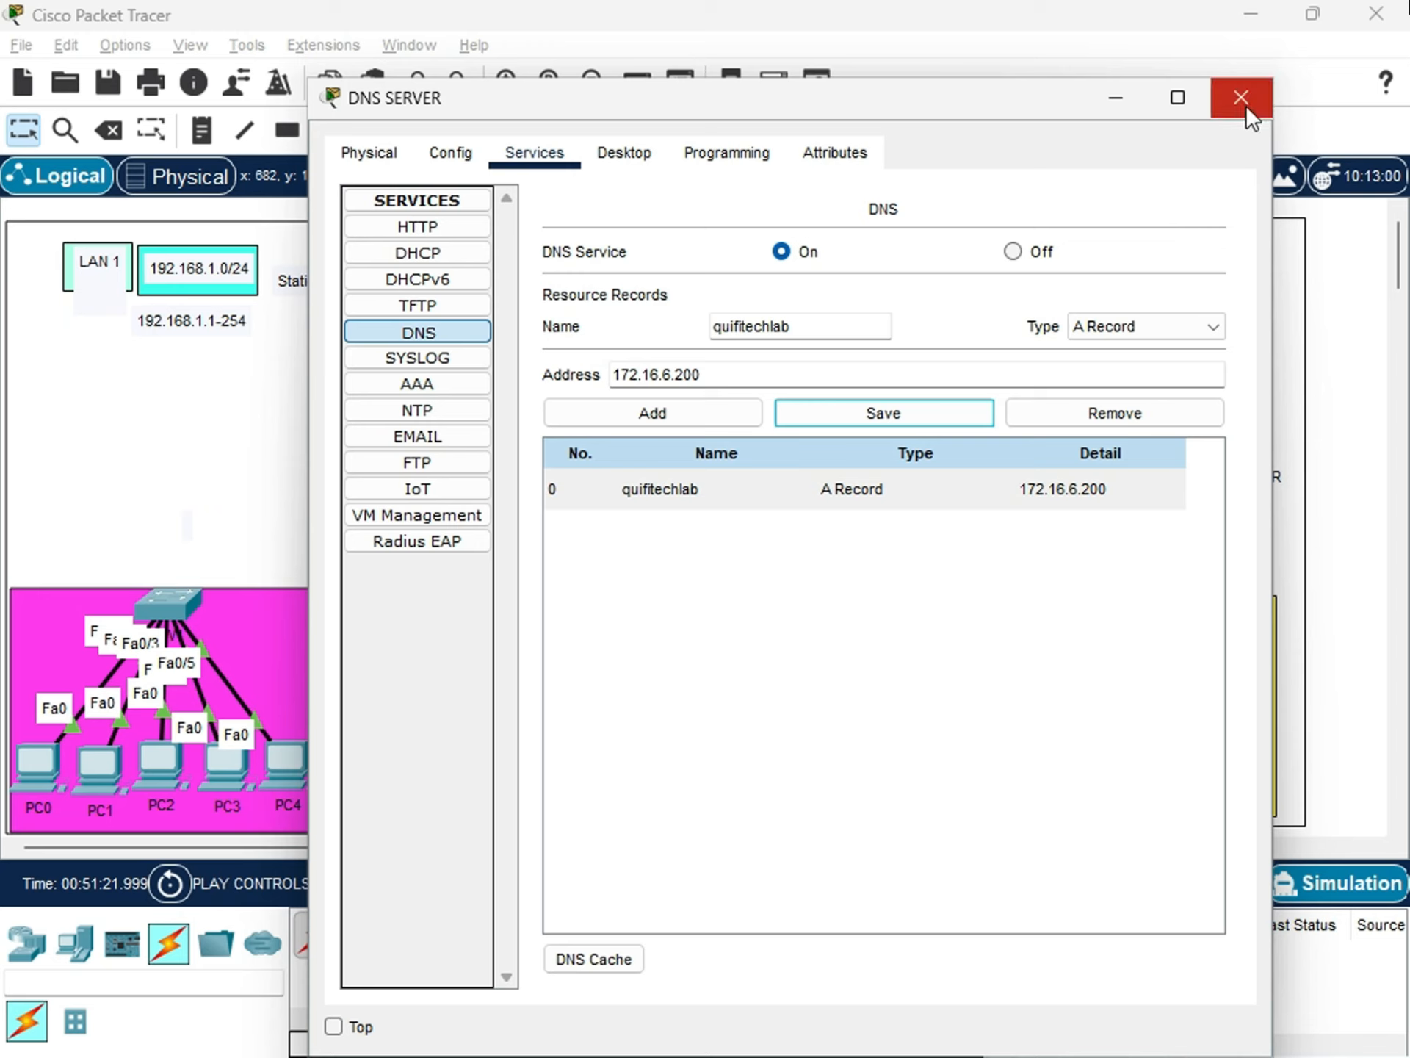
{"action": "left_click", "coordinate": [1235, 174]}
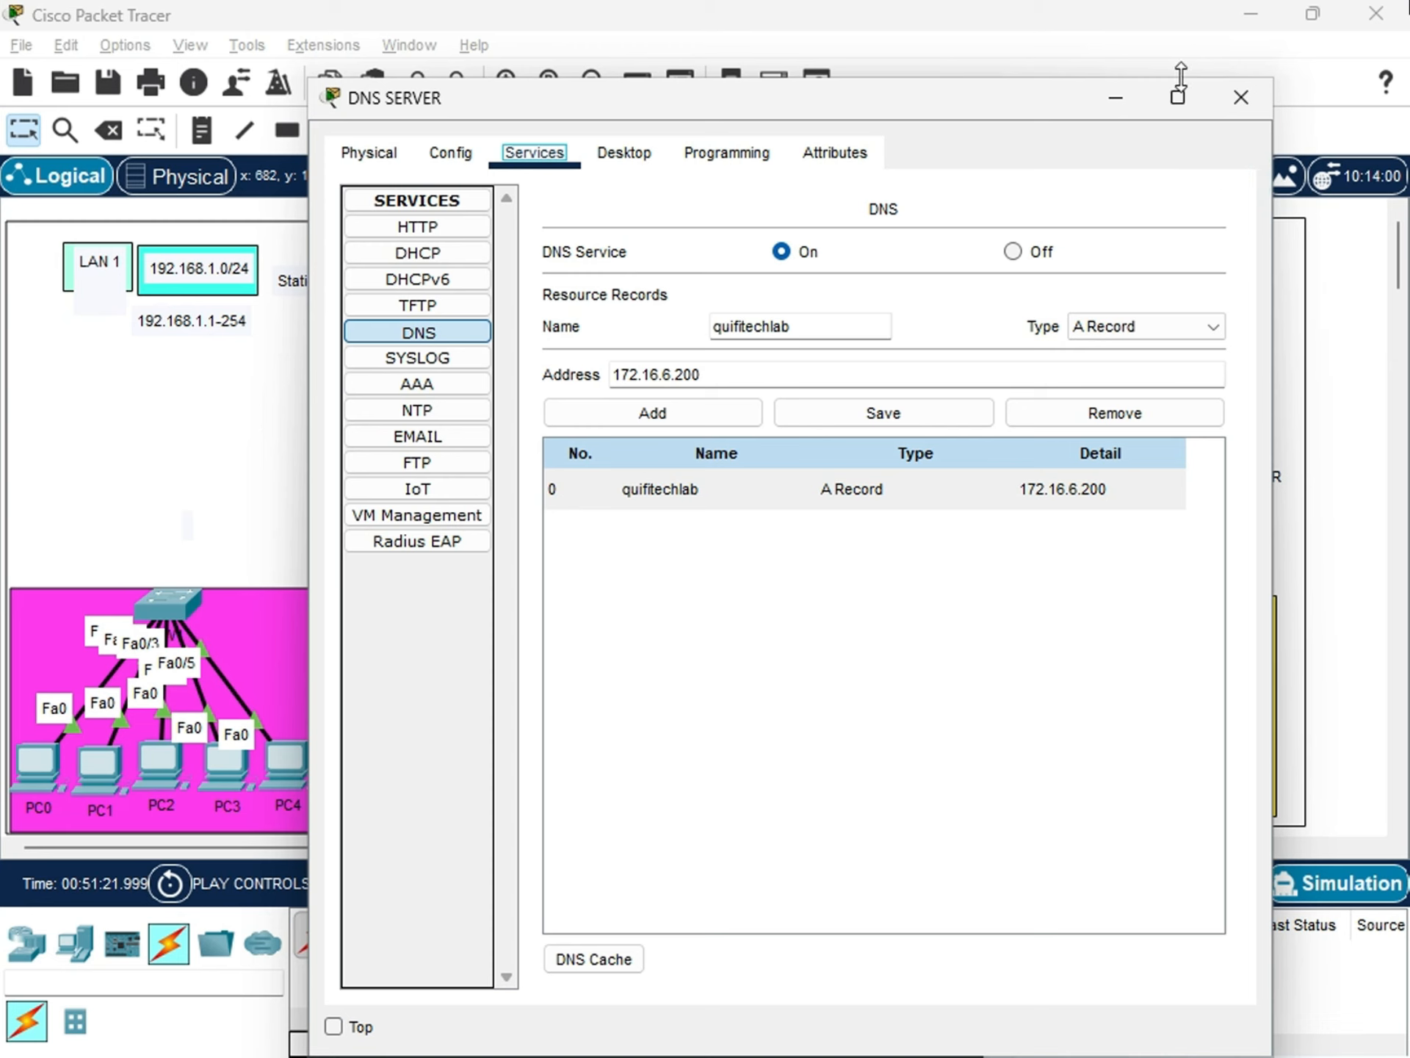
{"action": "left_click", "coordinate": [1242, 97]}
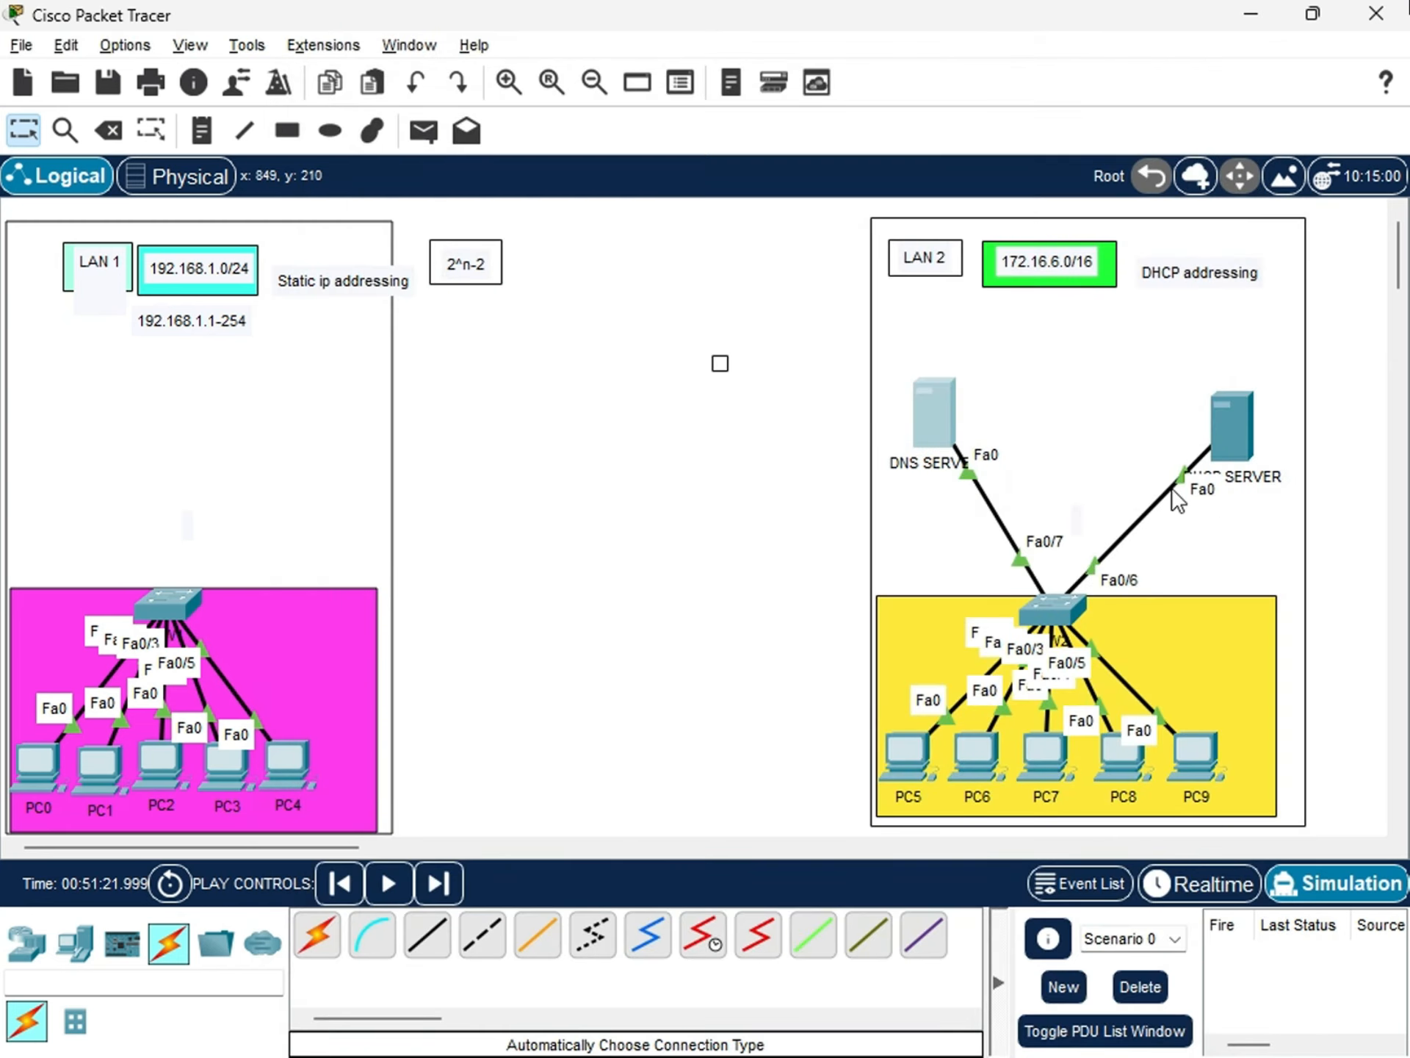
Move DNS SERVER and DHCP SERVER slightly upward within the LAN 2 area.
{"action": "left_click_drag", "start_coordinate": [941, 434], "coordinate": [935, 418]}
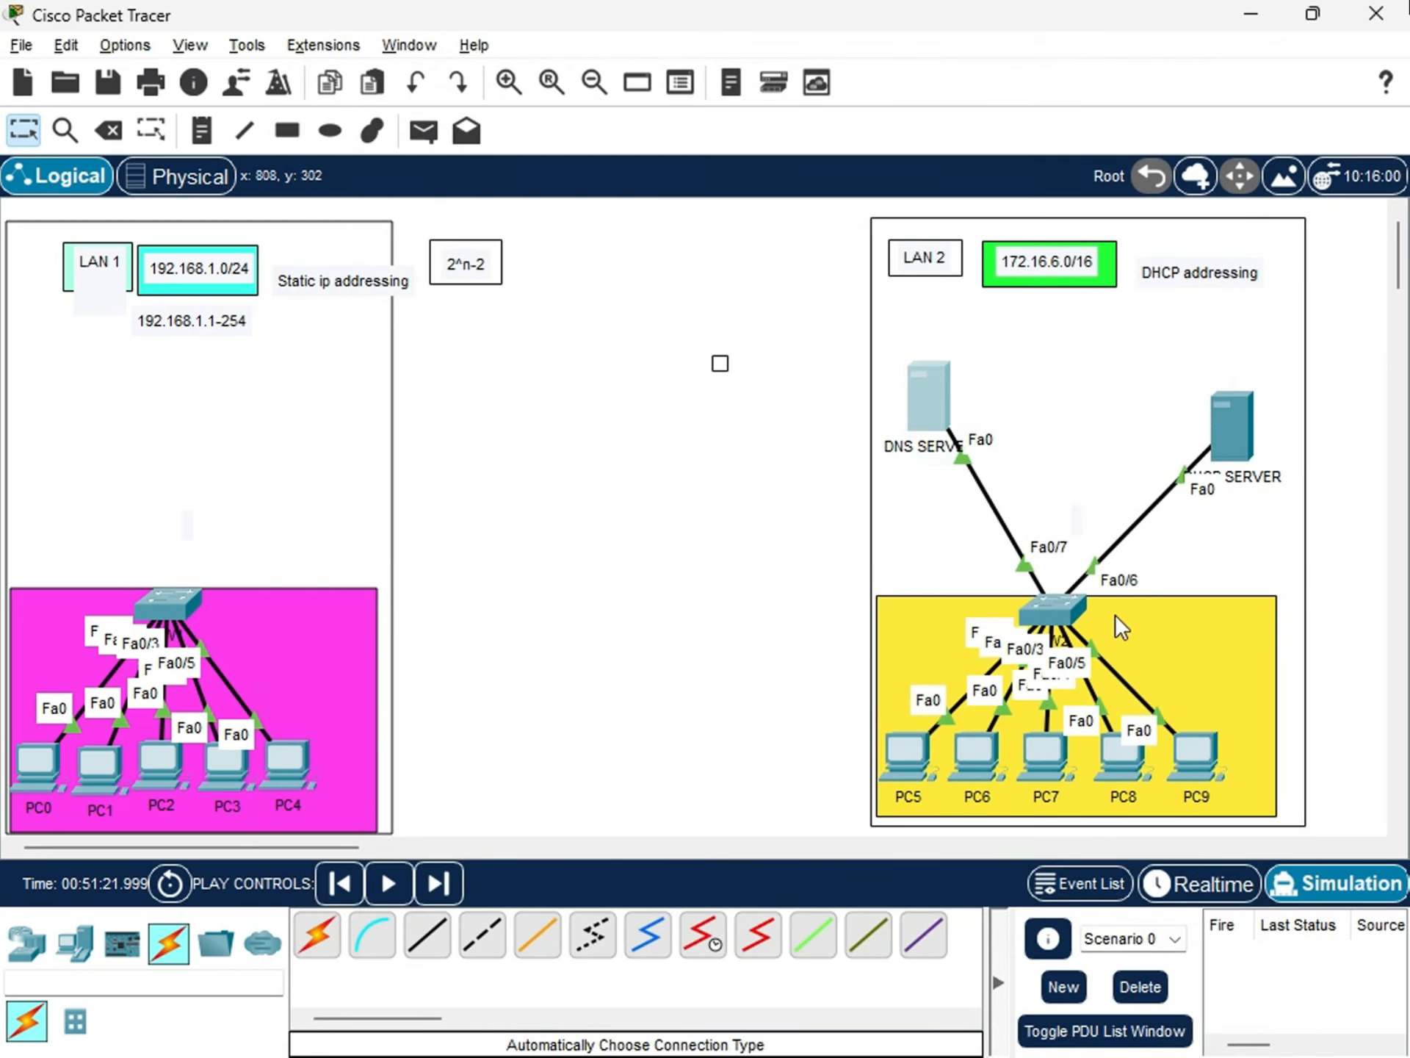
{"action": "left_click", "coordinate": [1061, 398]}
{"action": "left_click_drag", "start_coordinate": [1249, 413], "coordinate": [1247, 390]}
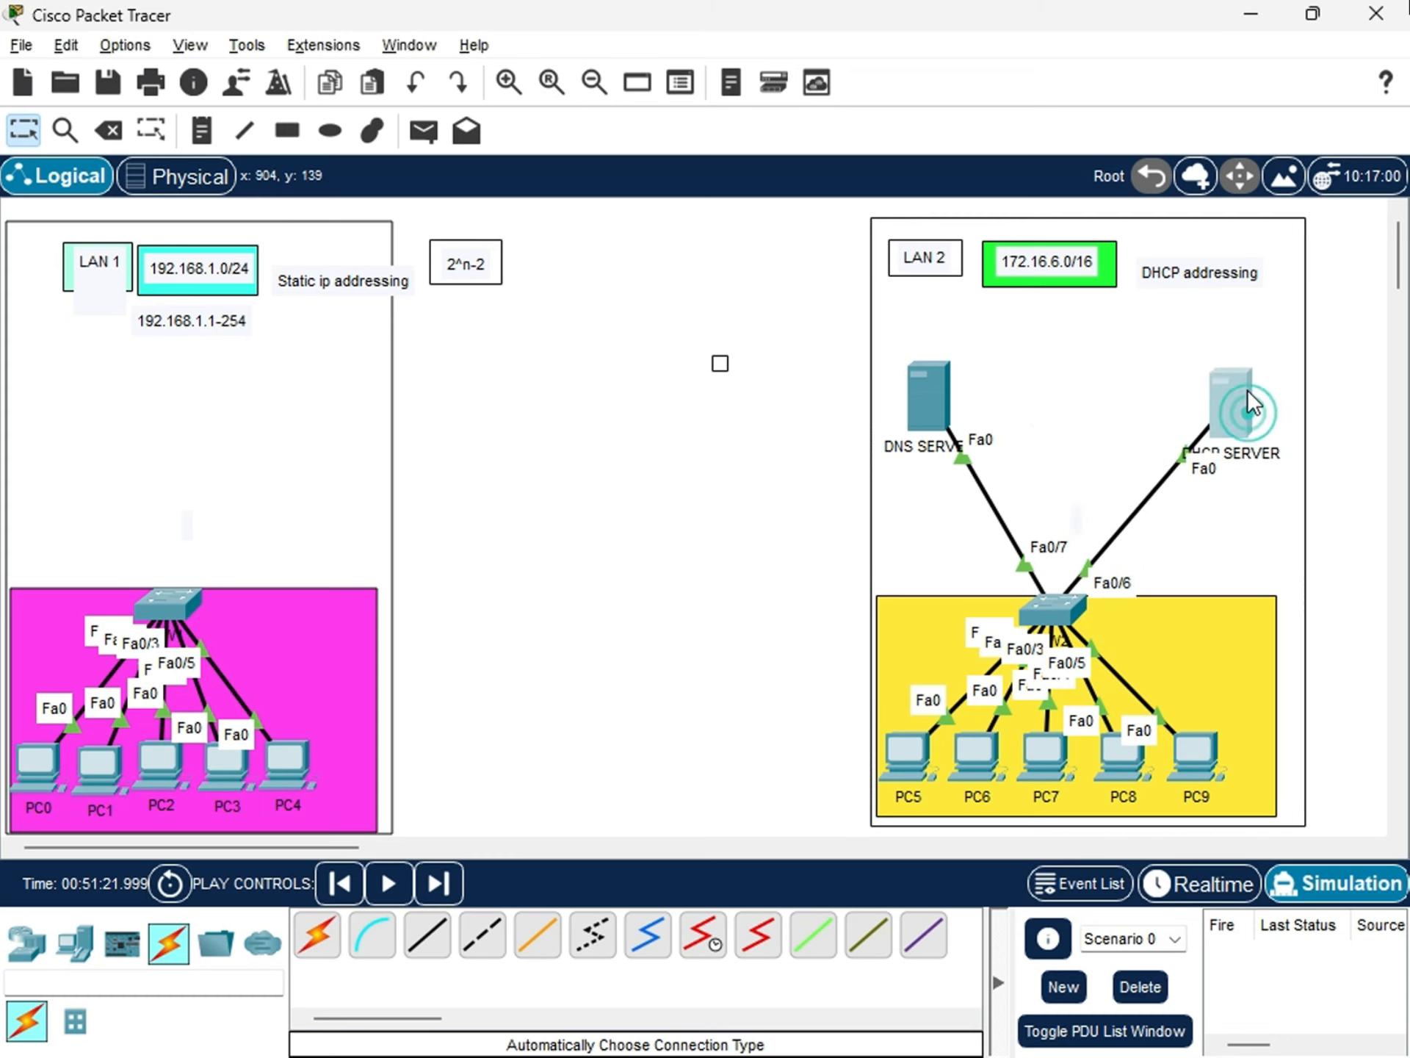
Open PC5's IP configuration and switch FastEthernet0 from static to DHCP addressing.
{"action": "left_click", "coordinate": [906, 761]}
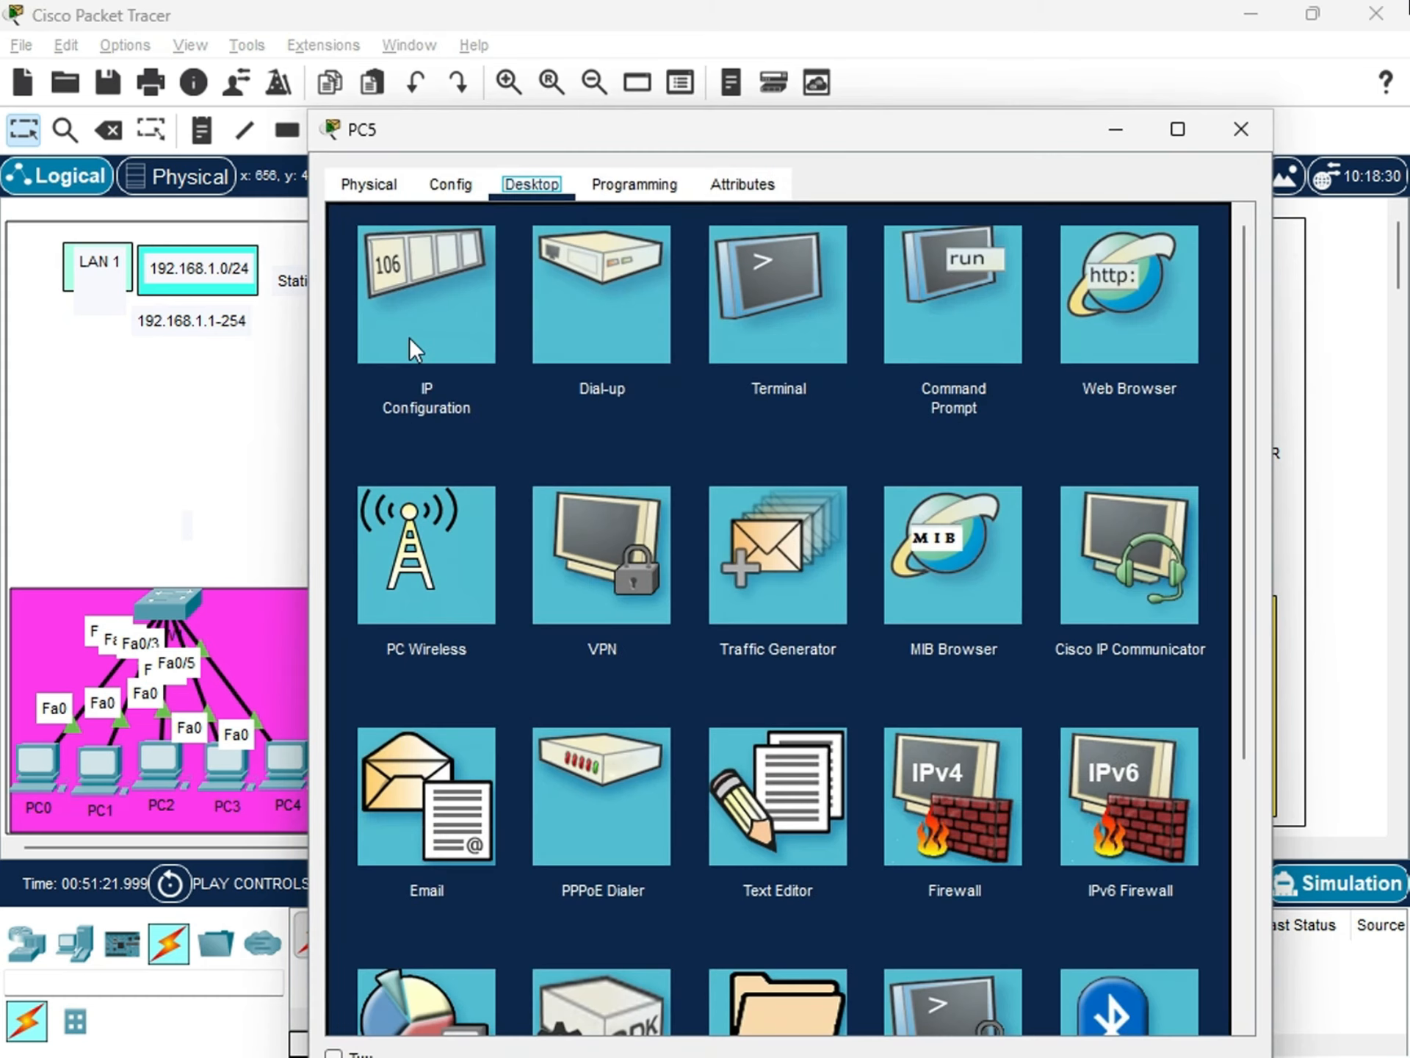
{"action": "left_click", "coordinate": [408, 337]}
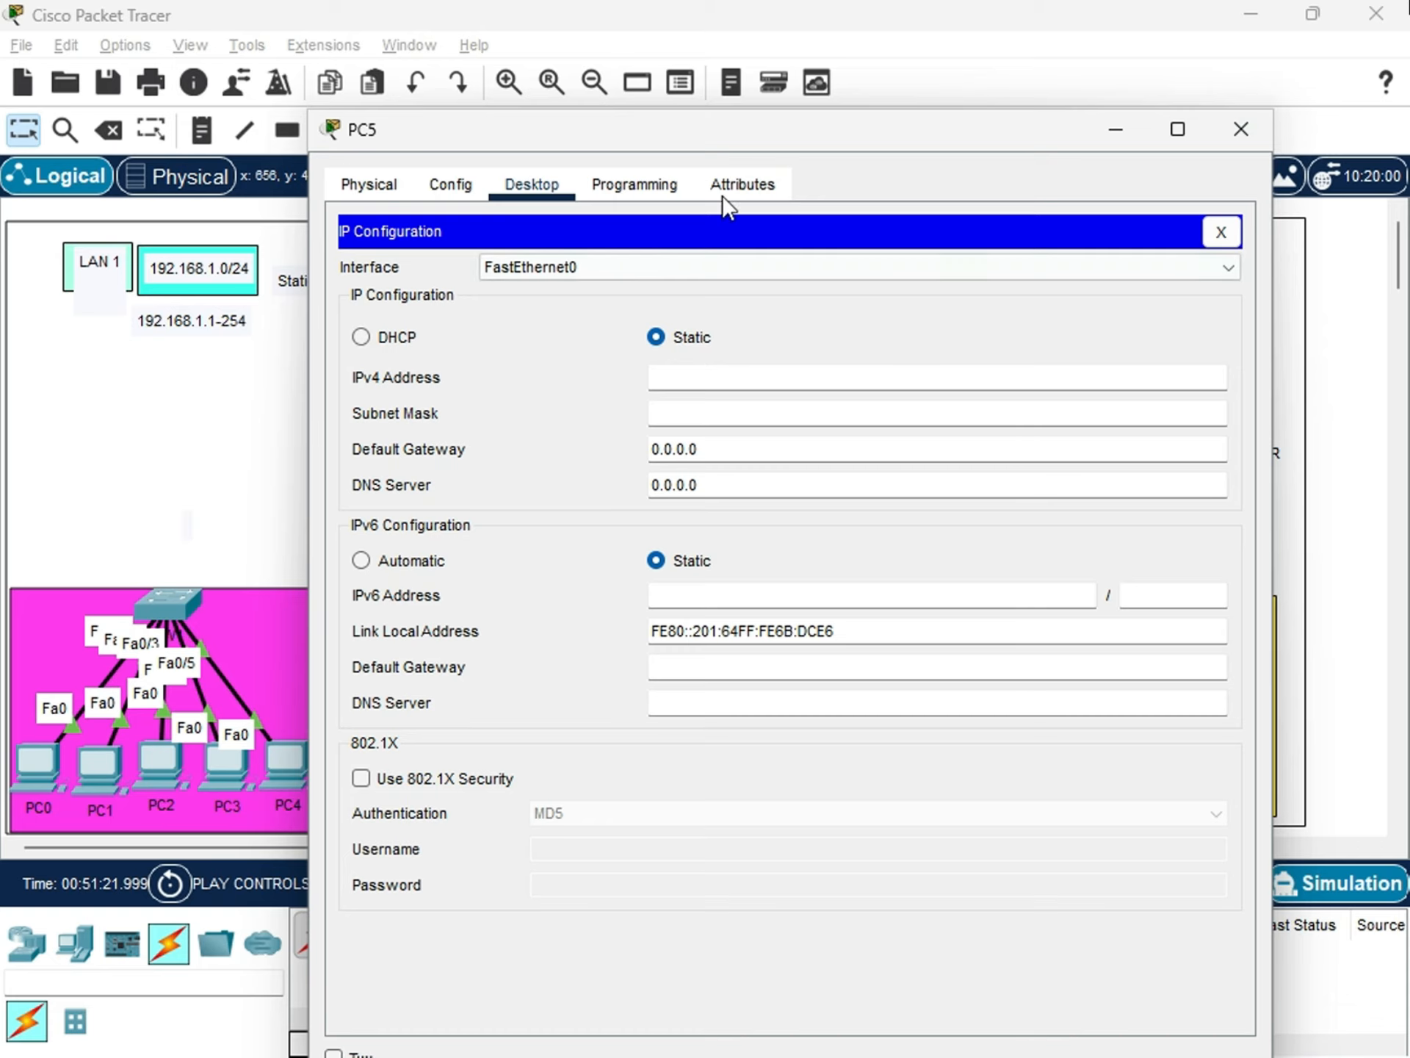
{"action": "left_click_drag", "start_coordinate": [749, 129], "coordinate": [872, 319]}
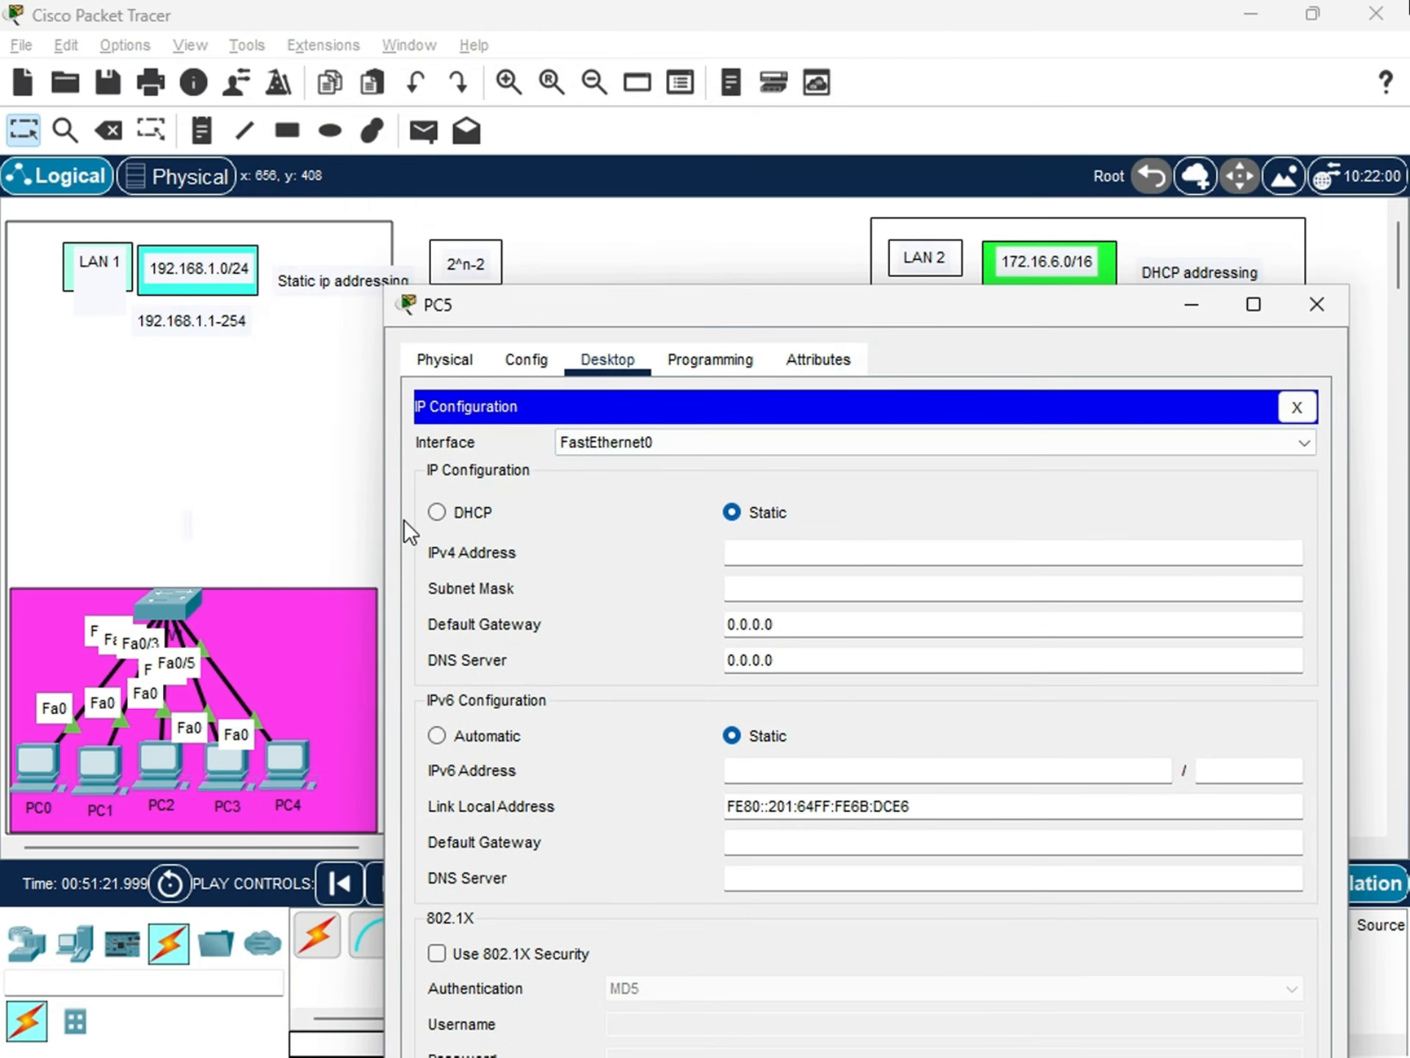
{"action": "left_click", "coordinate": [436, 512]}
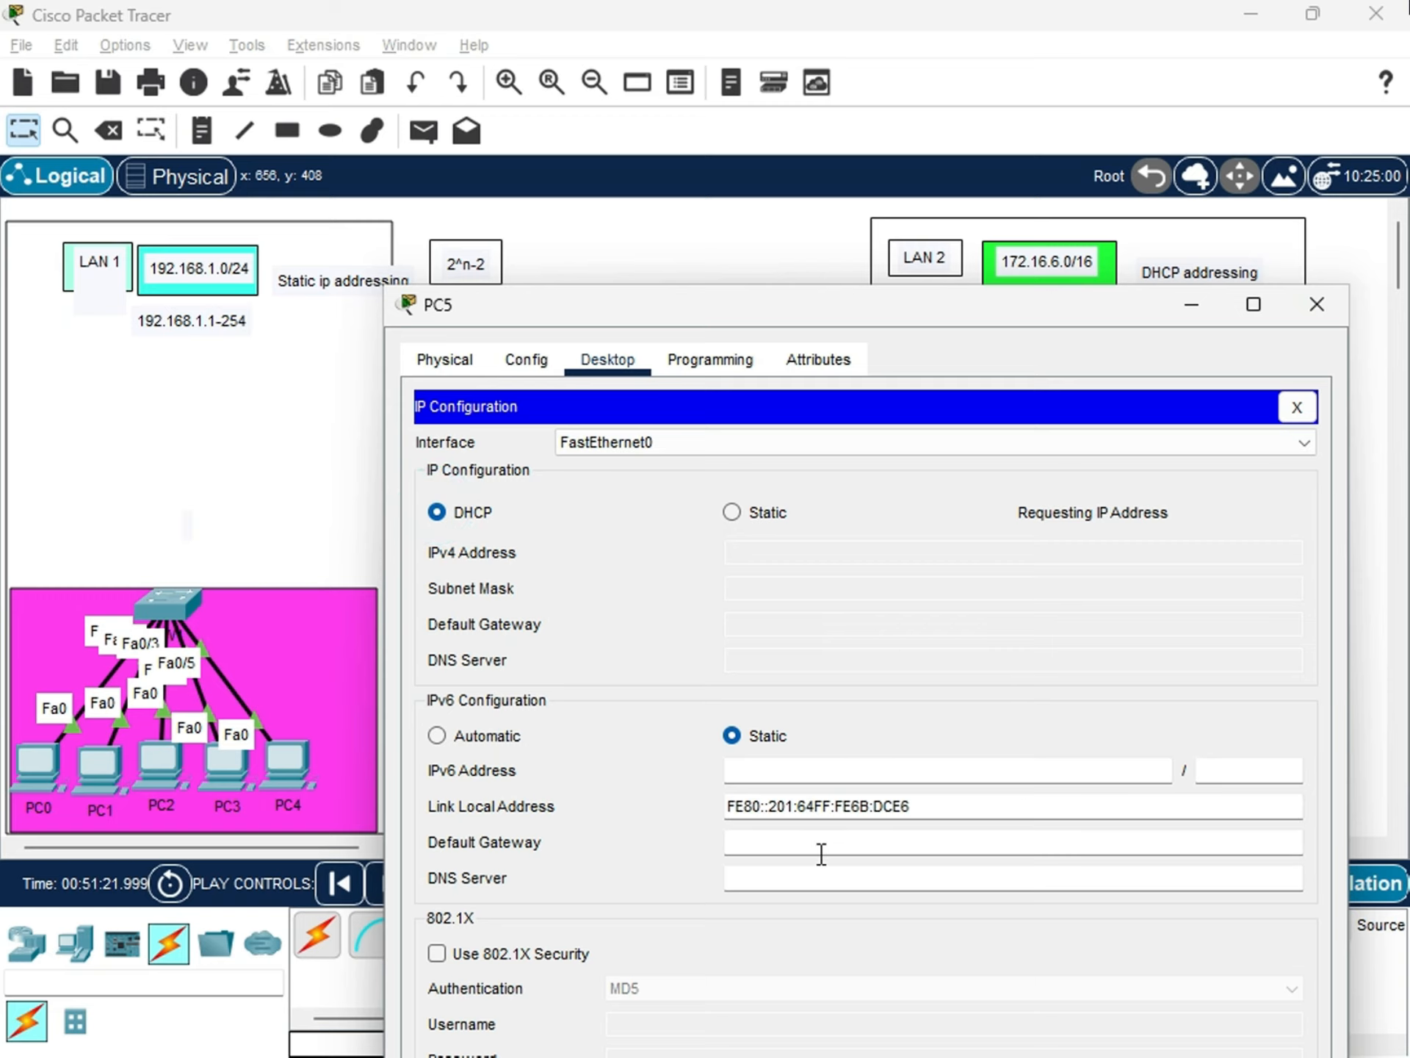
{"action": "left_click_drag", "start_coordinate": [854, 317], "coordinate": [399, 345]}
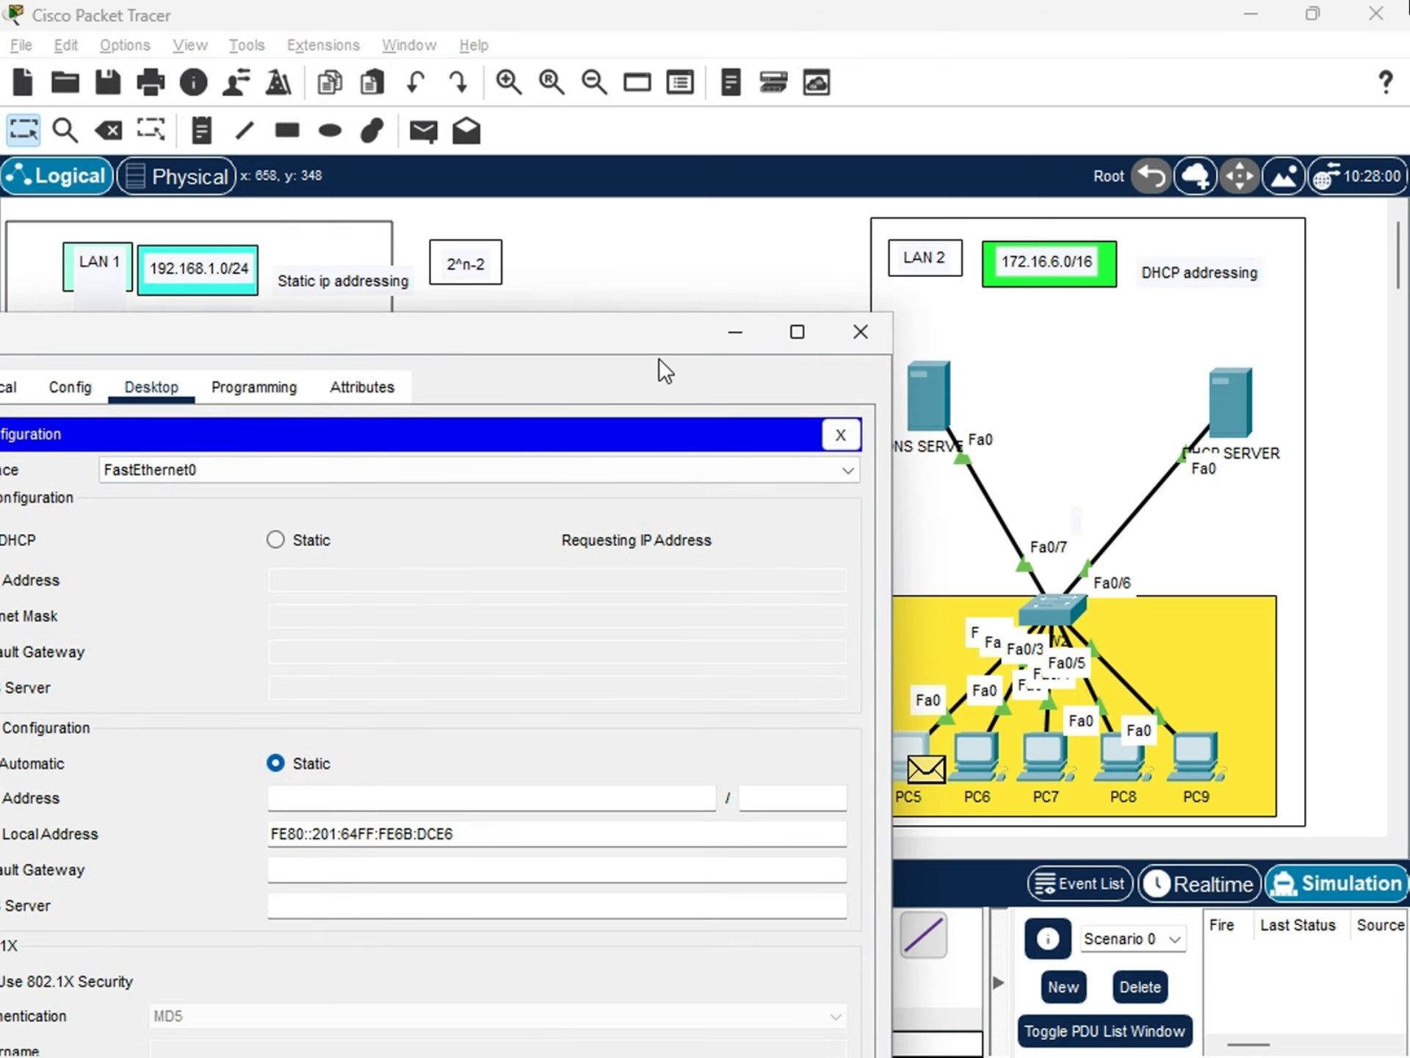
{"action": "left_click_drag", "start_coordinate": [646, 350], "coordinate": [780, 396]}
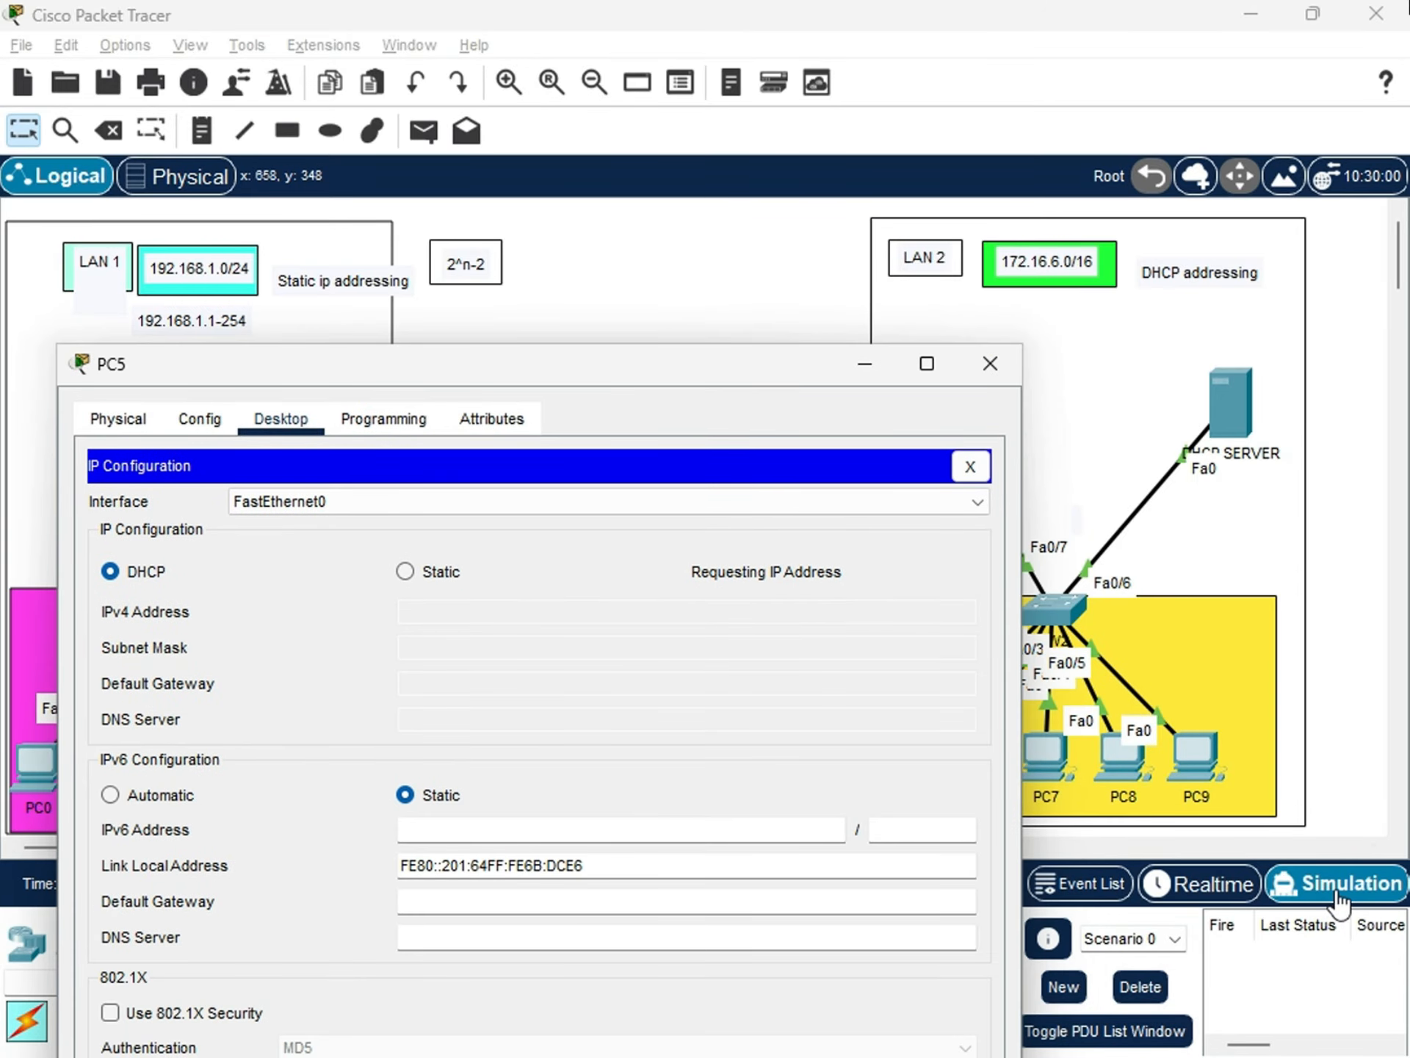
Switch the network to Realtime mode and check the IP configuration PC5 receives through DHCP.
{"action": "left_click", "coordinate": [1175, 908]}
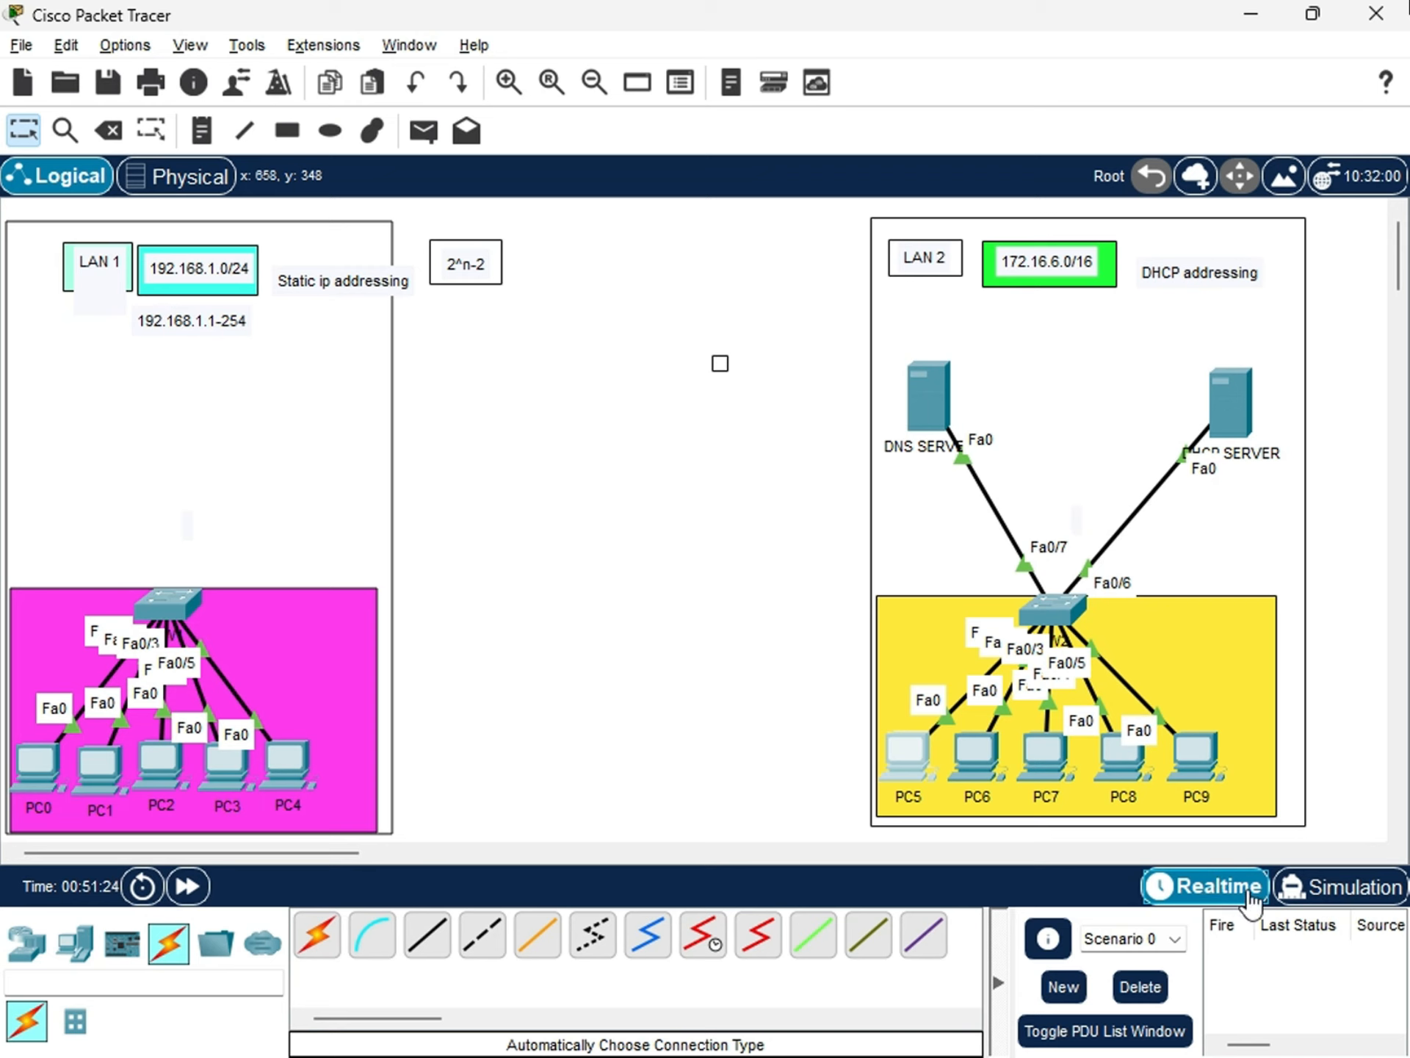
{"action": "left_click", "coordinate": [909, 747]}
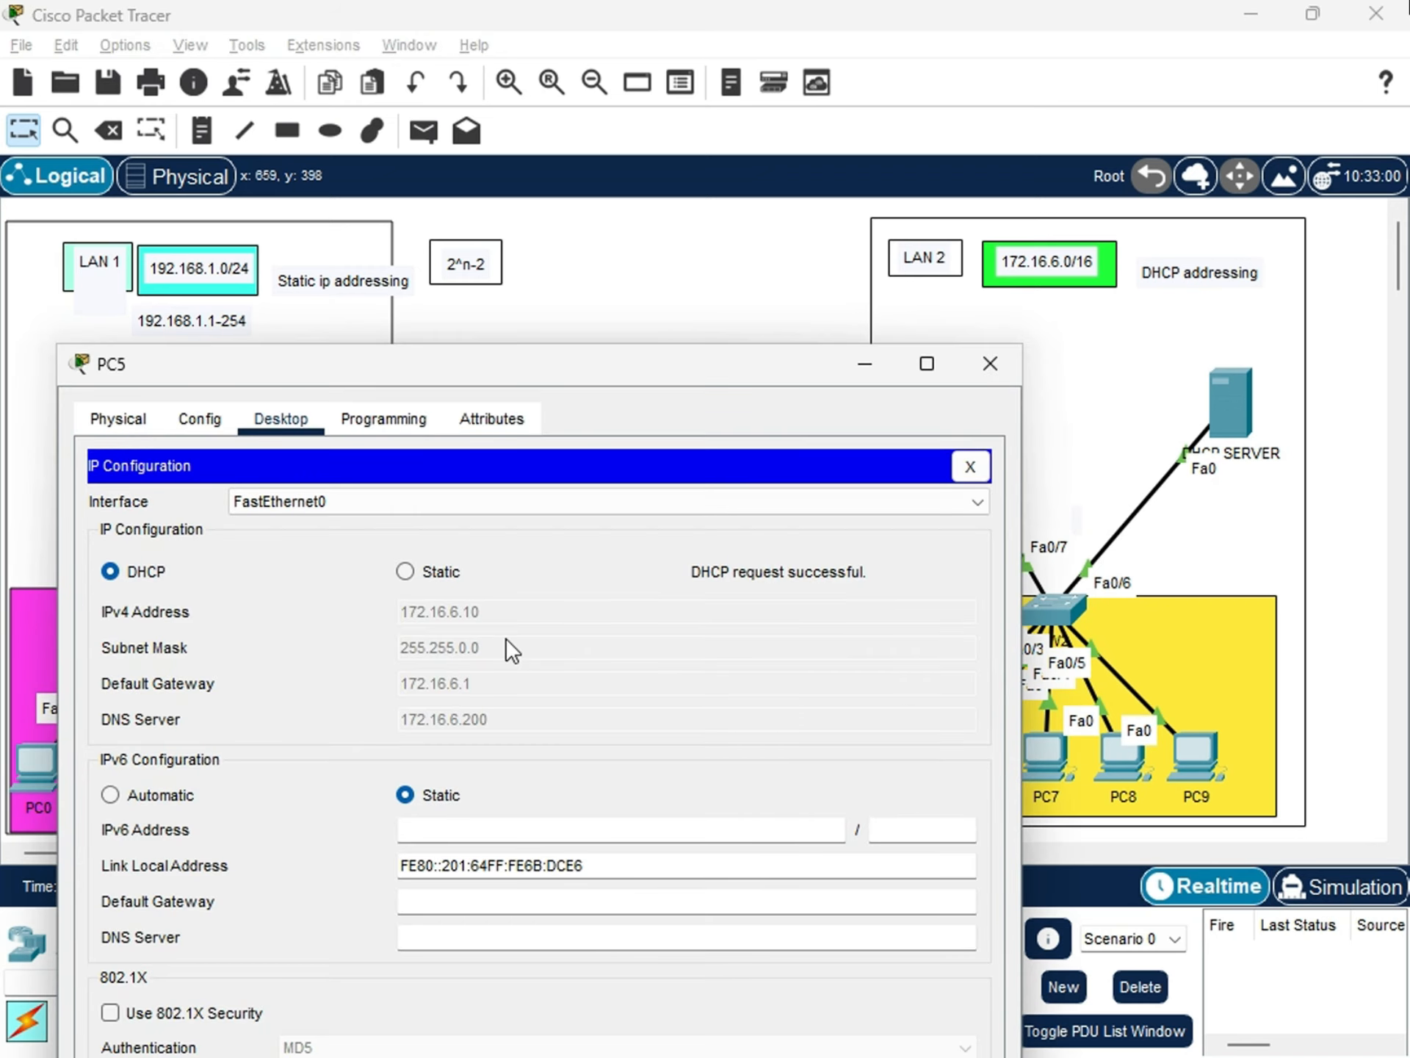
{"action": "left_click", "coordinate": [675, 544]}
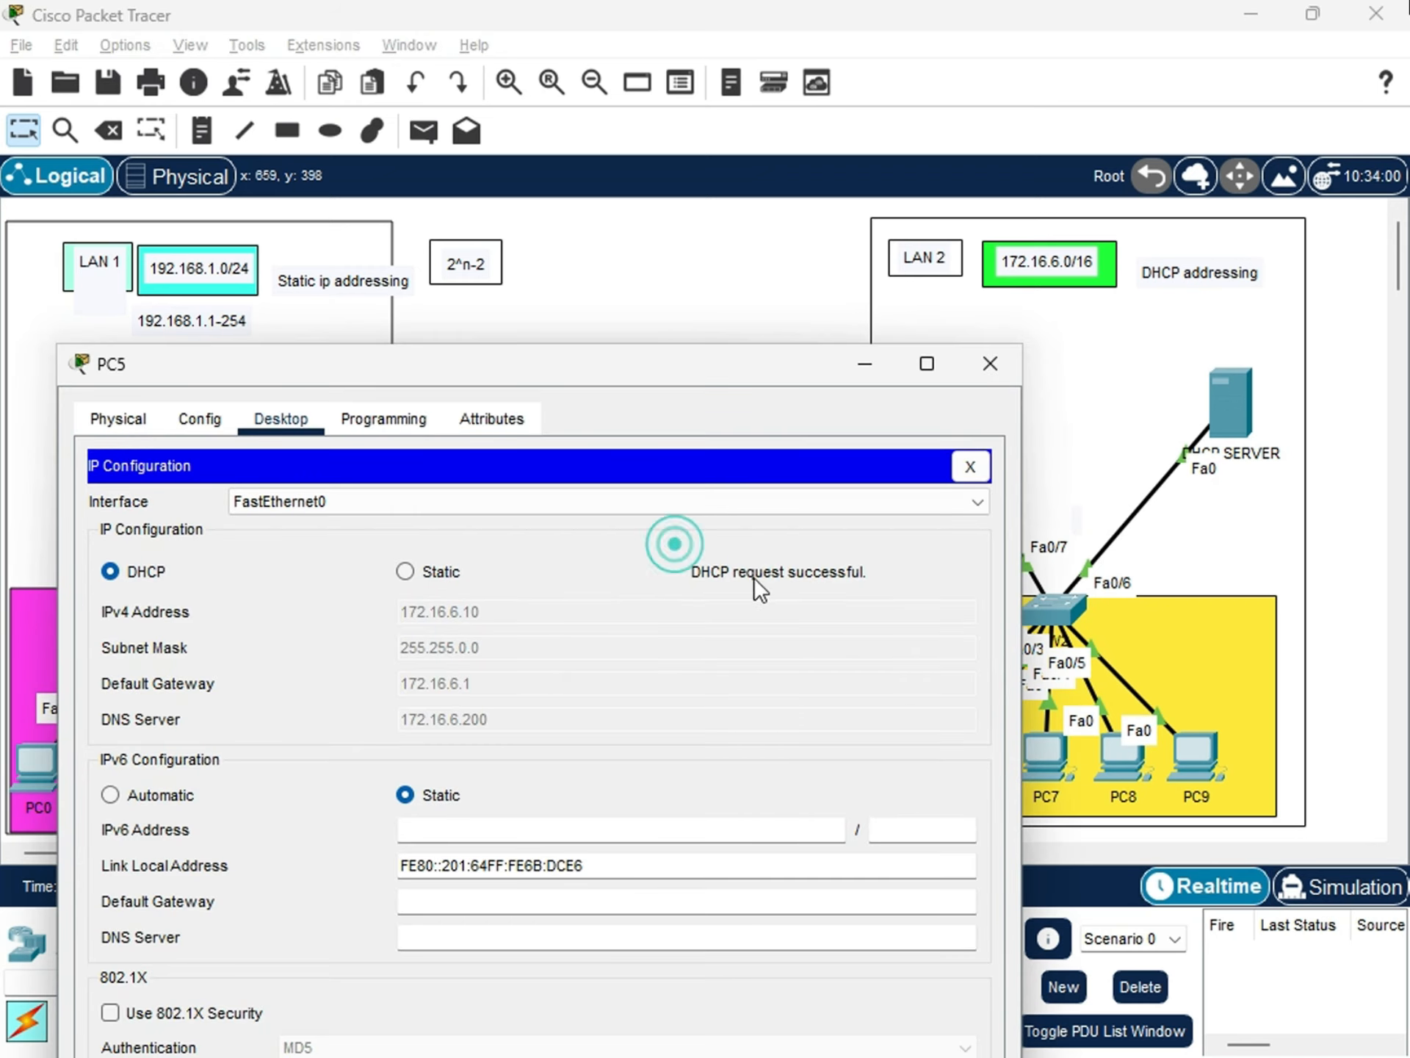
{"action": "left_click", "coordinate": [896, 575]}
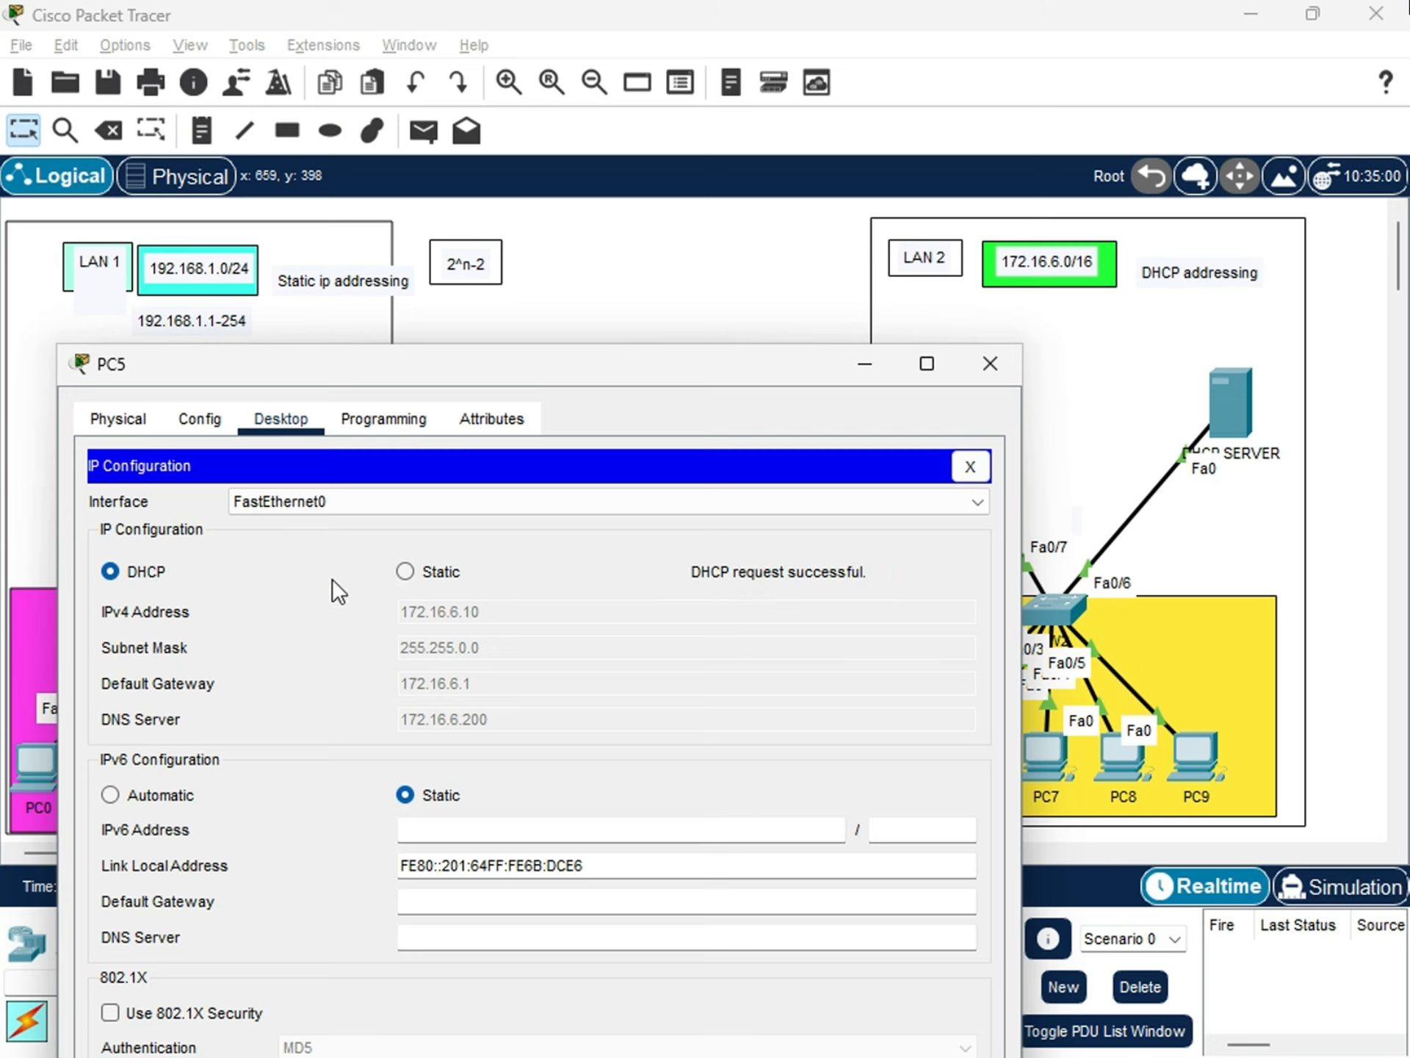
Move PC5's window aside to uncover LAN 2 while reviewing PC5's DHCP-assigned gateway and DNS server.
{"action": "left_click_drag", "start_coordinate": [797, 365], "coordinate": [699, 289]}
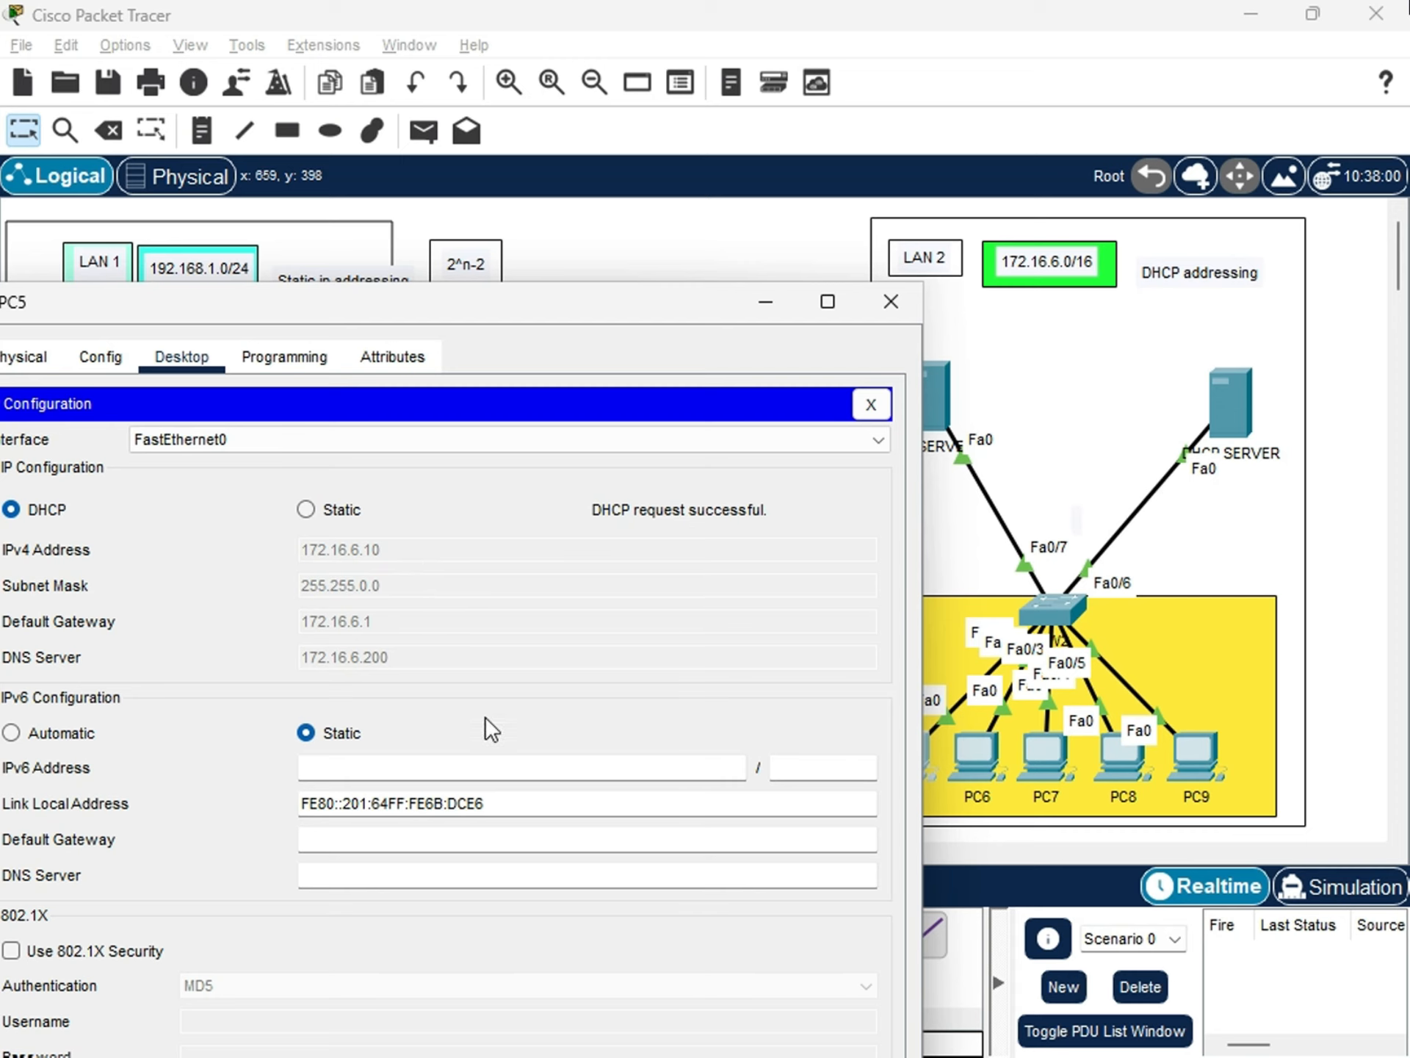
{"action": "left_click_drag", "start_coordinate": [683, 322], "coordinate": [691, 249]}
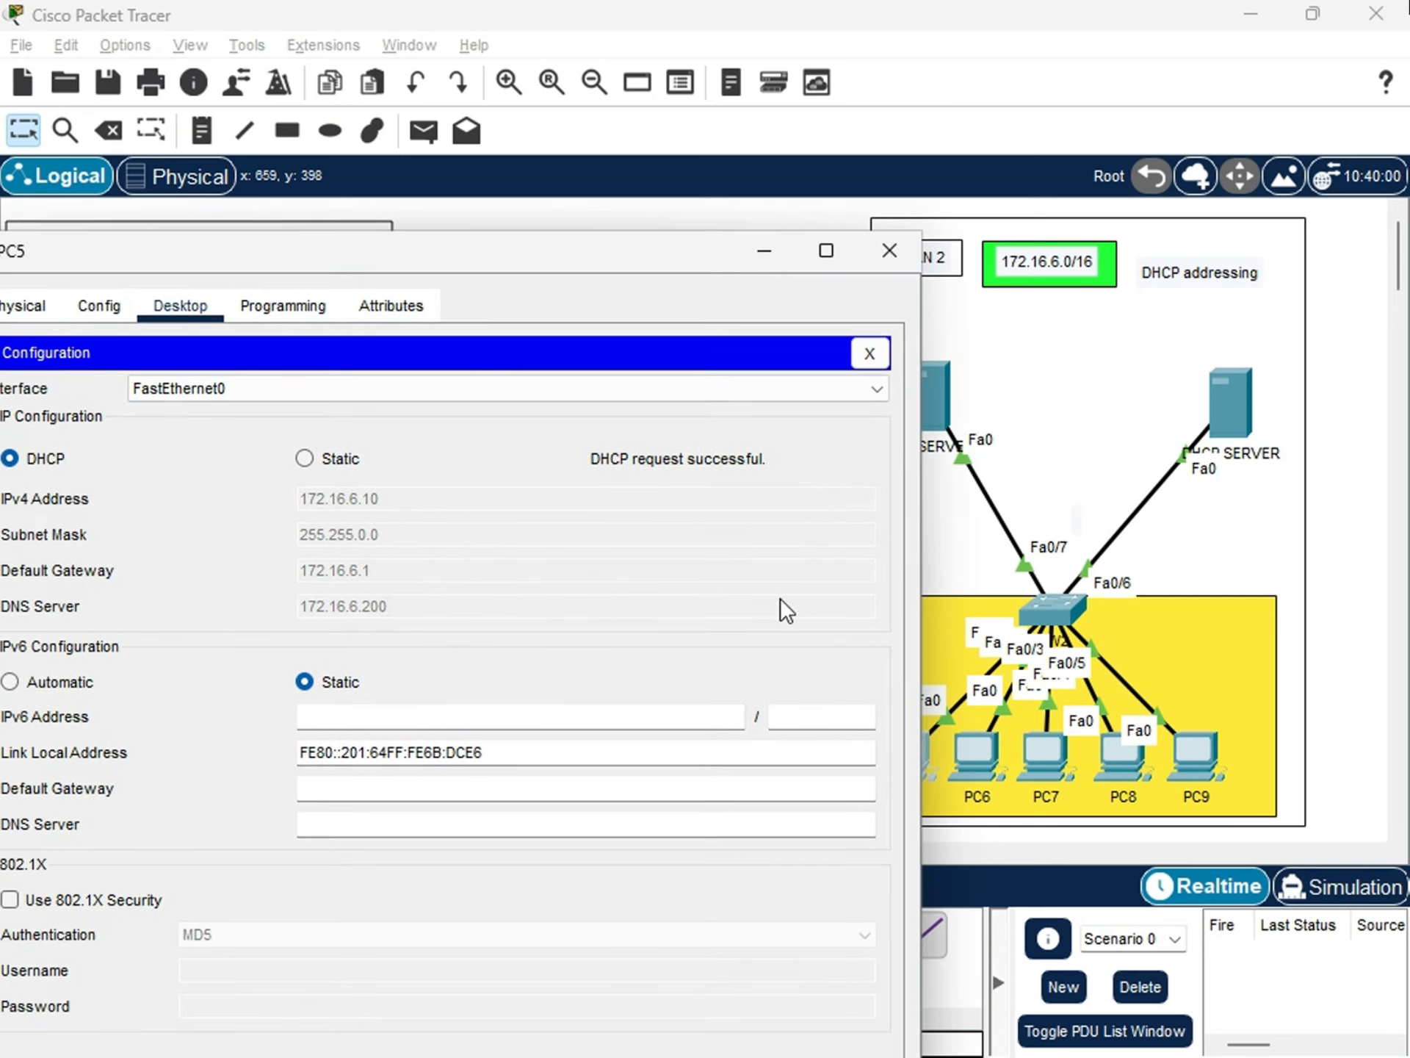
{"action": "left_click_drag", "start_coordinate": [703, 256], "coordinate": [662, 225]}
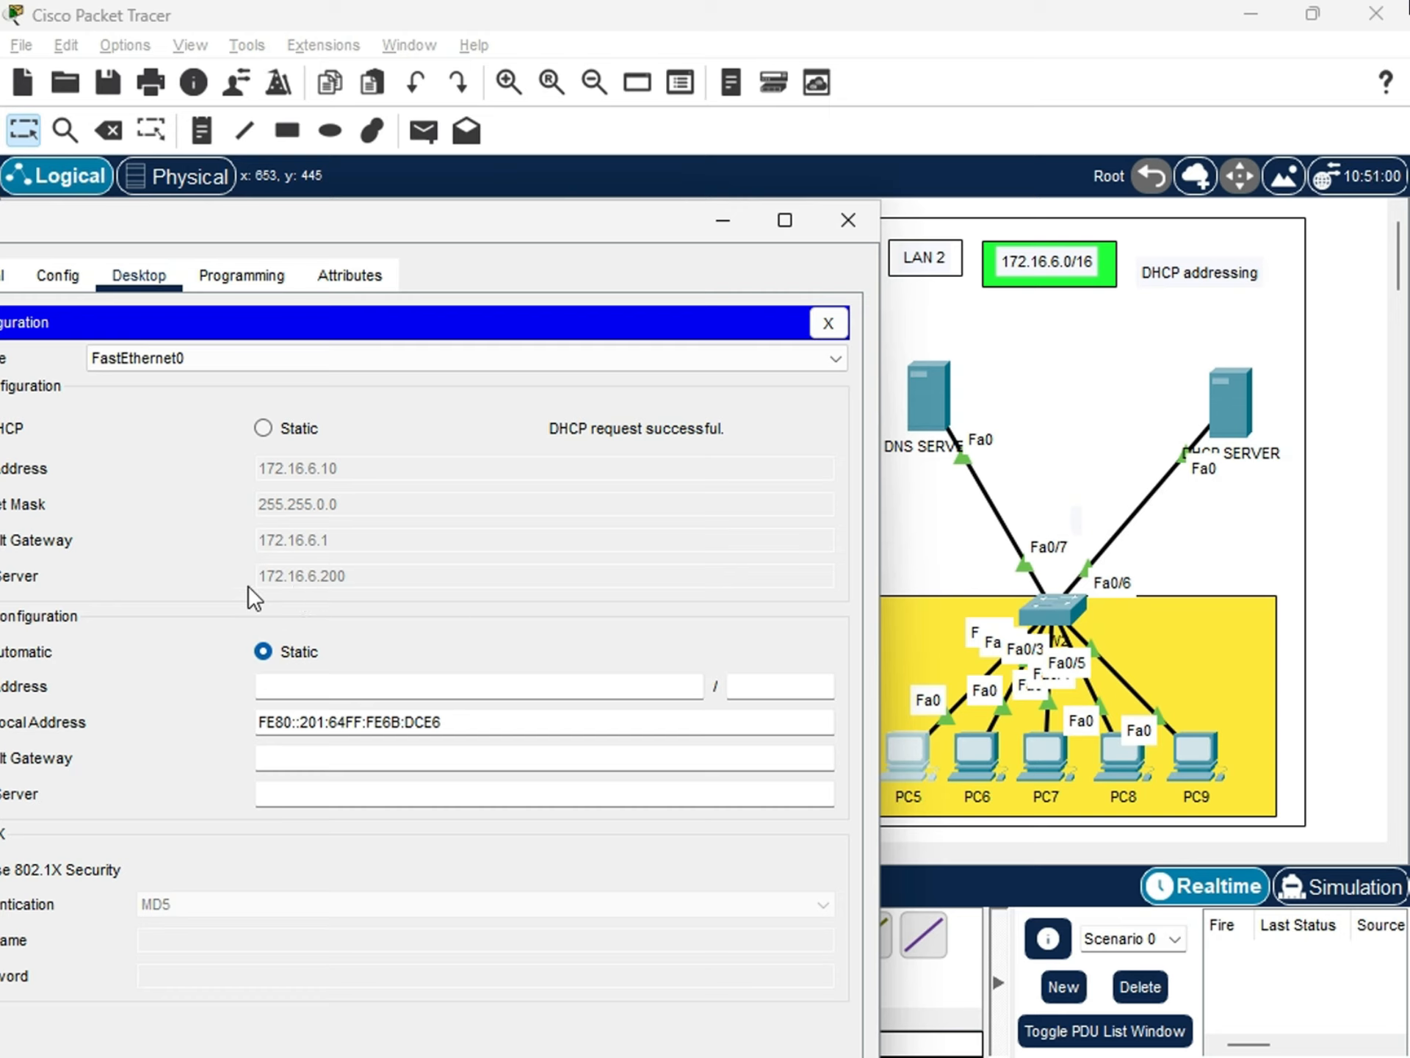
{"action": "left_click", "coordinate": [339, 589]}
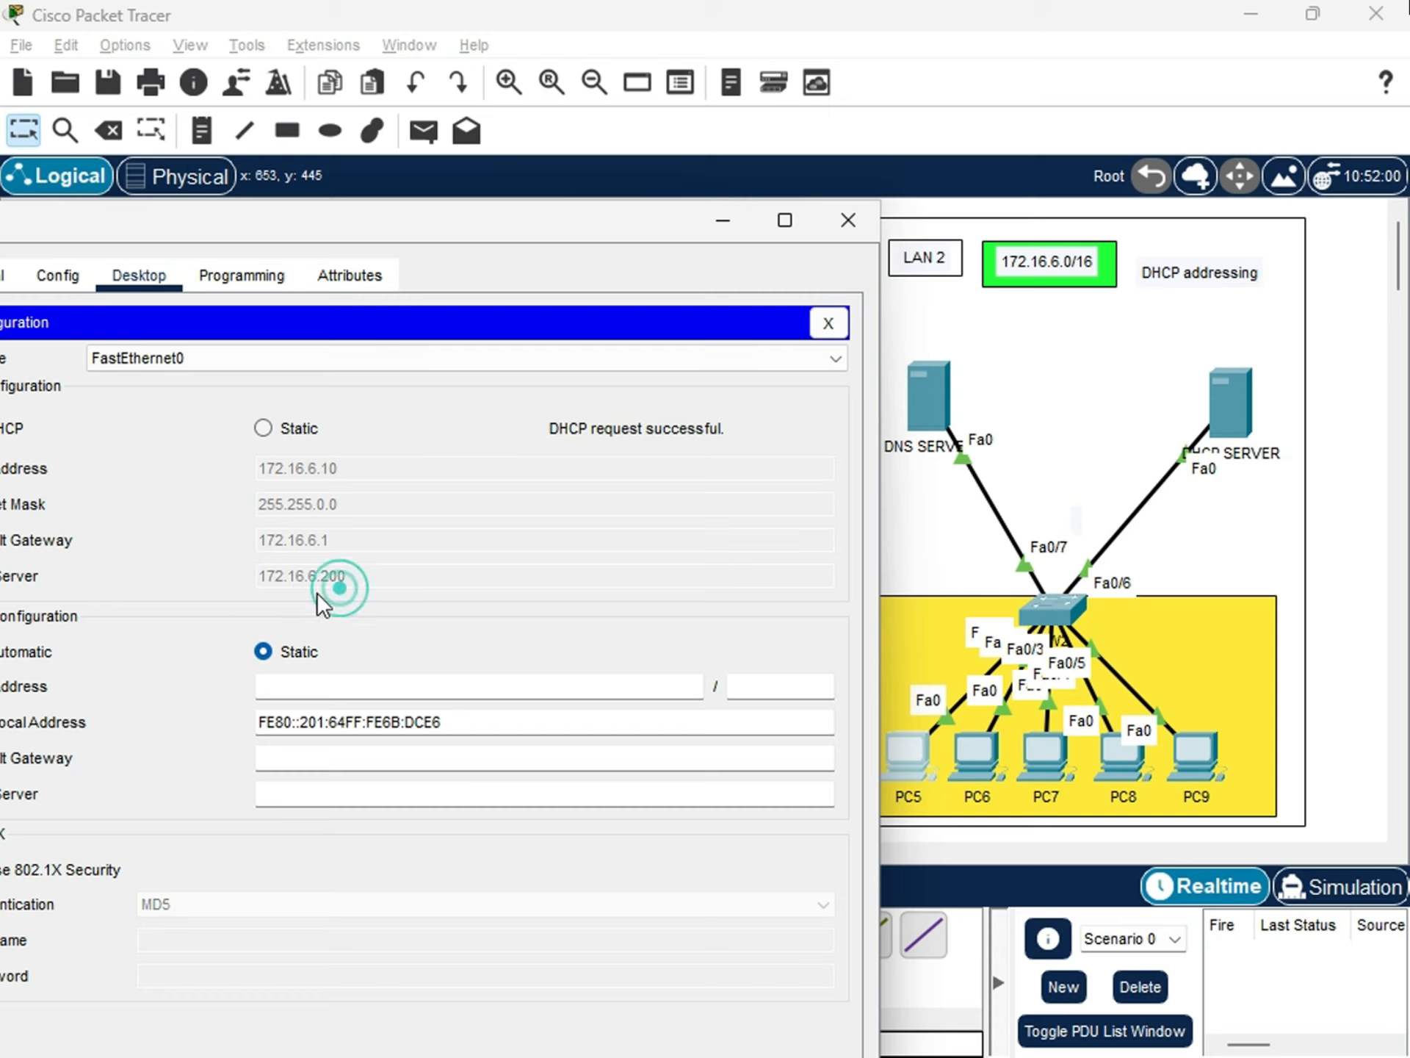
Open PC6's IP configuration, switch FastEthernet0 to DHCP addressing, and move its window off the LAN 2 area.
{"action": "left_click", "coordinate": [982, 749]}
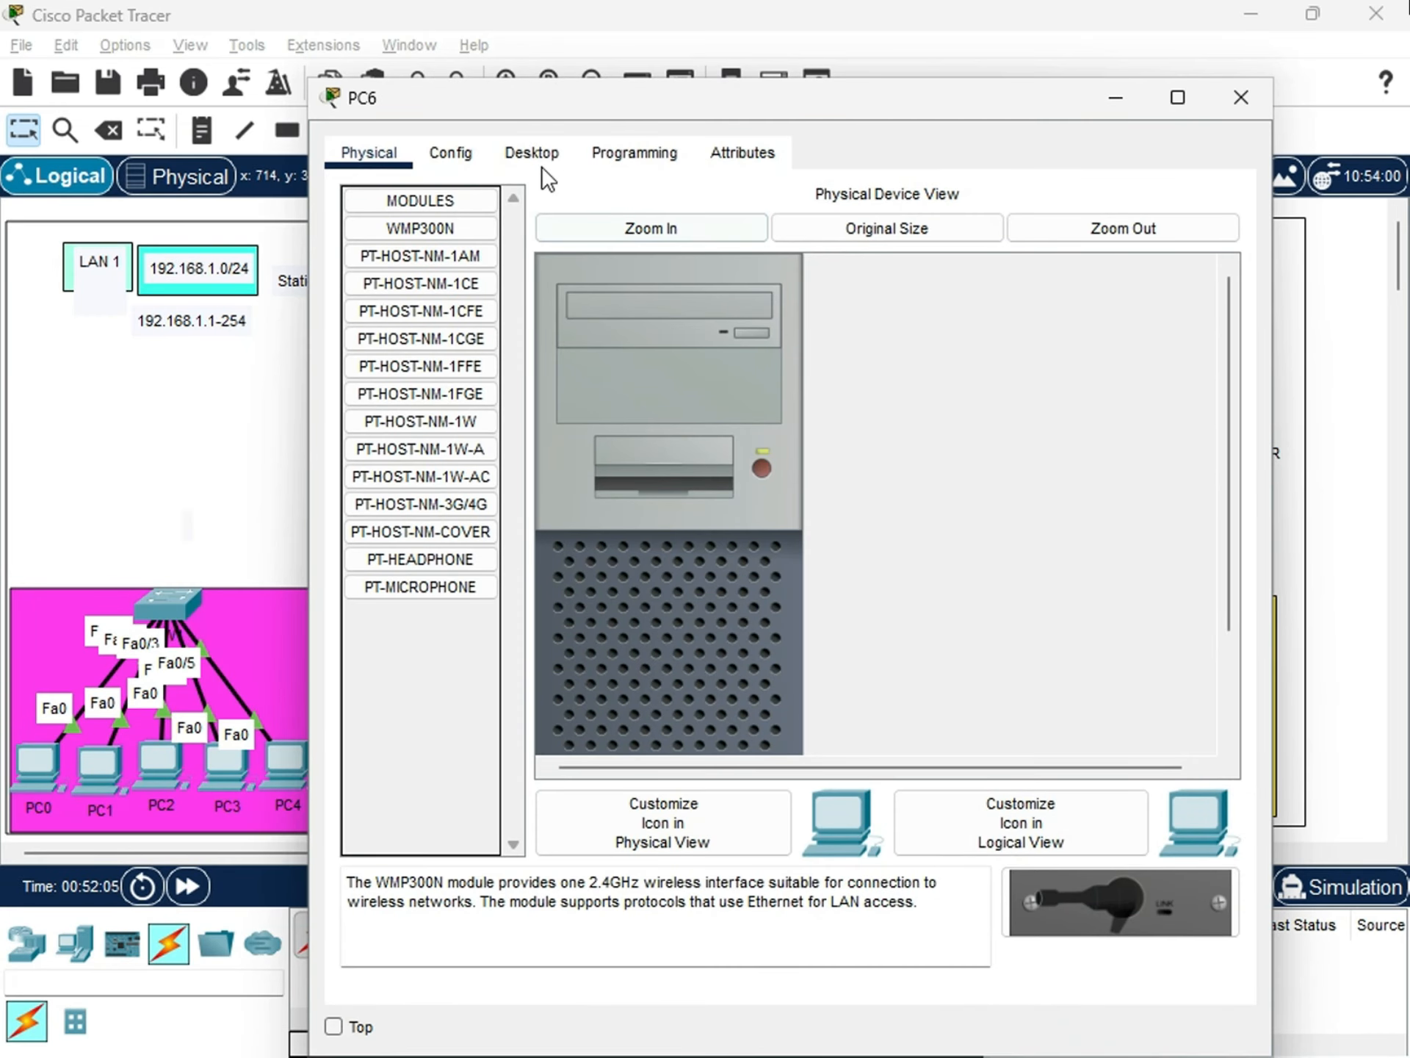
{"action": "left_click", "coordinate": [532, 154]}
{"action": "left_click", "coordinate": [452, 265]}
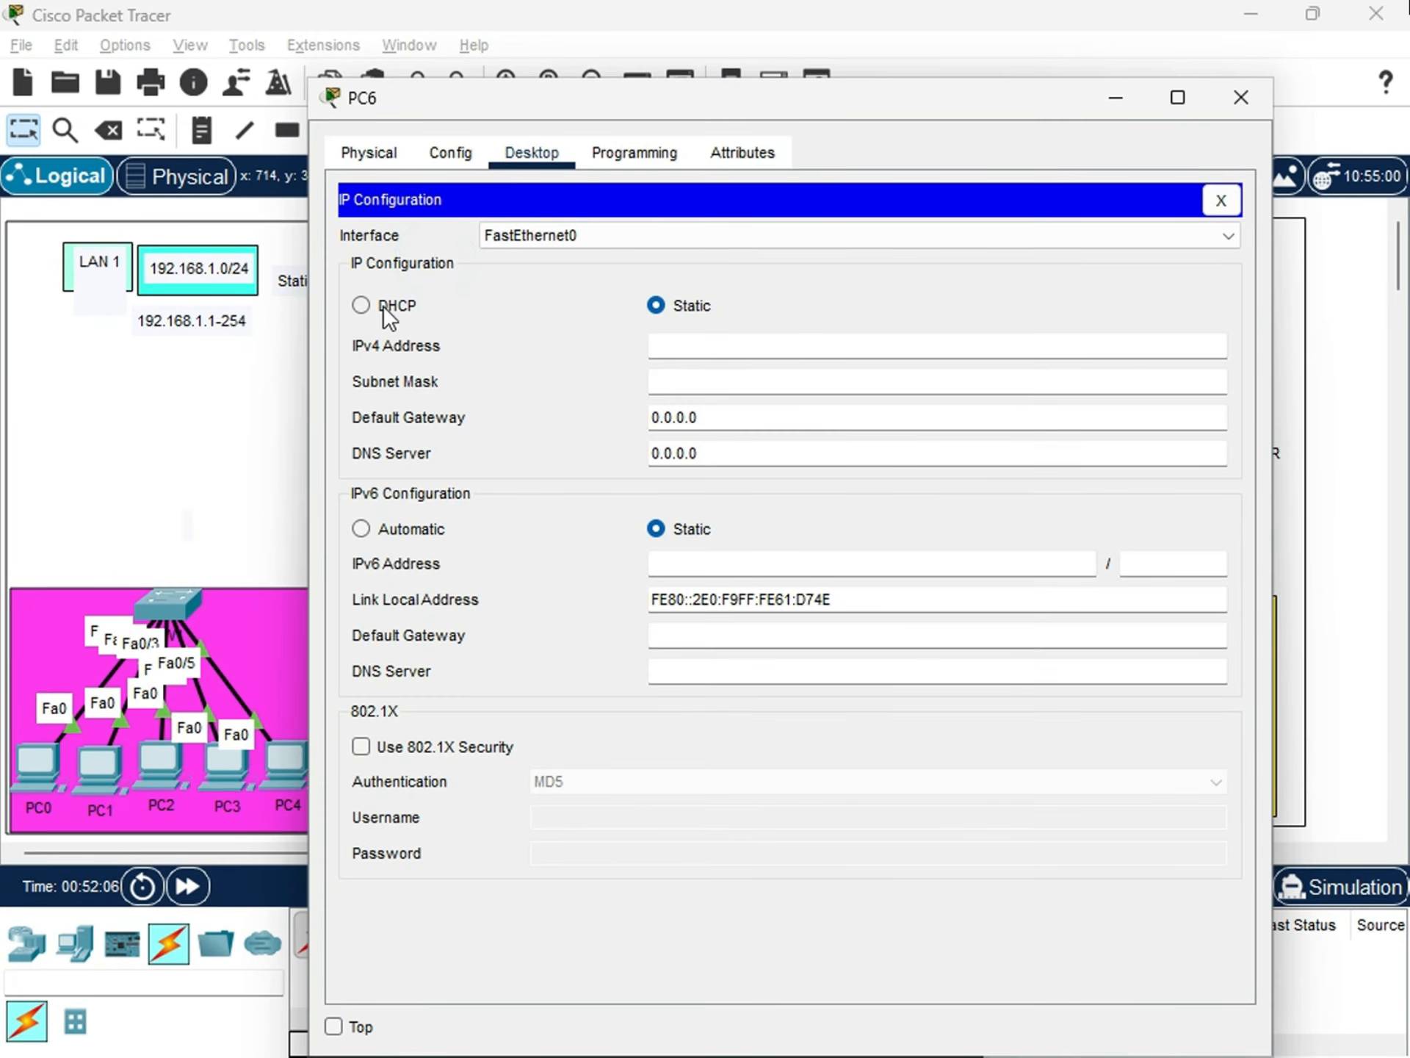
{"action": "left_click", "coordinate": [383, 308]}
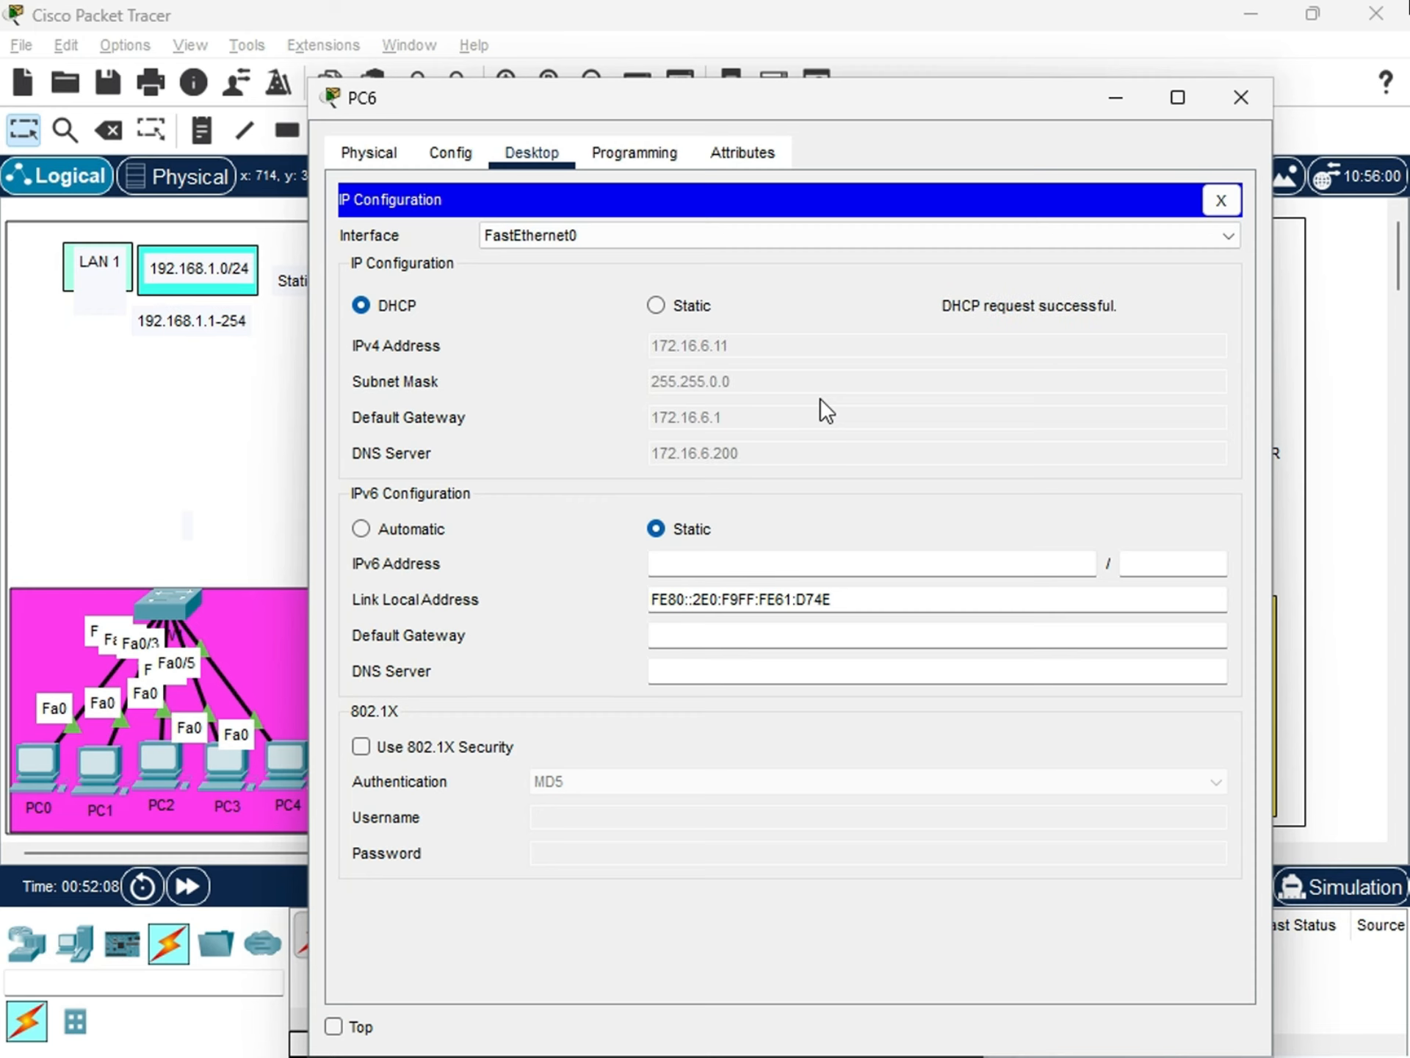
{"action": "left_click_drag", "start_coordinate": [825, 107], "coordinate": [440, 209]}
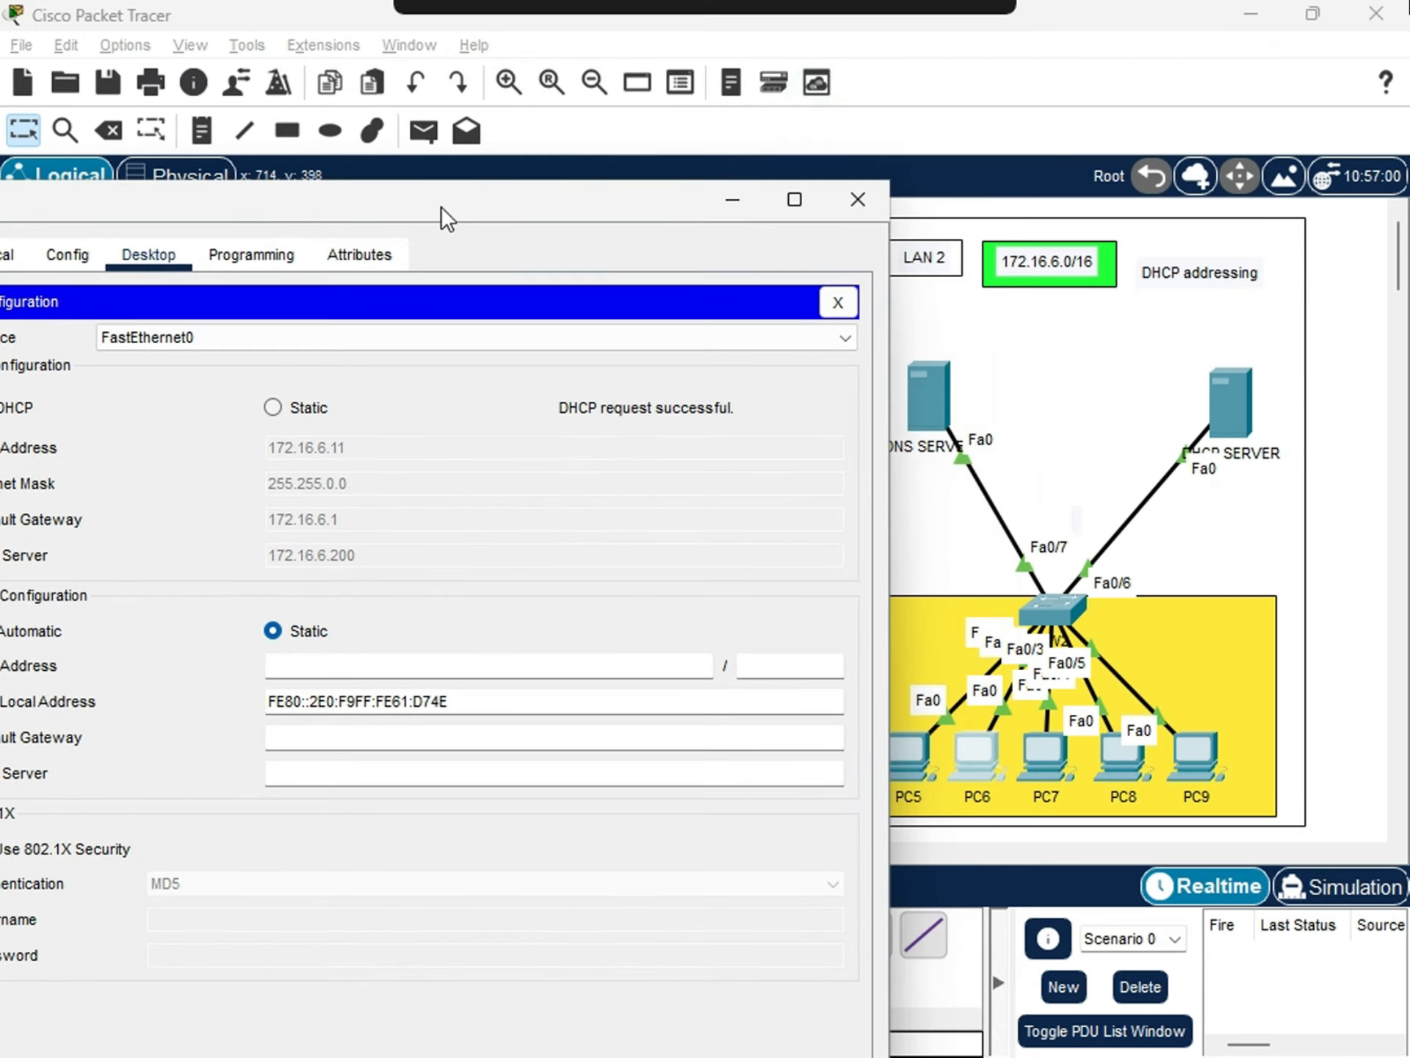
Switch PC7's FastEthernet0 from static to DHCP addressing in its IP configuration and close PC7's window.
{"action": "left_click", "coordinate": [1051, 751]}
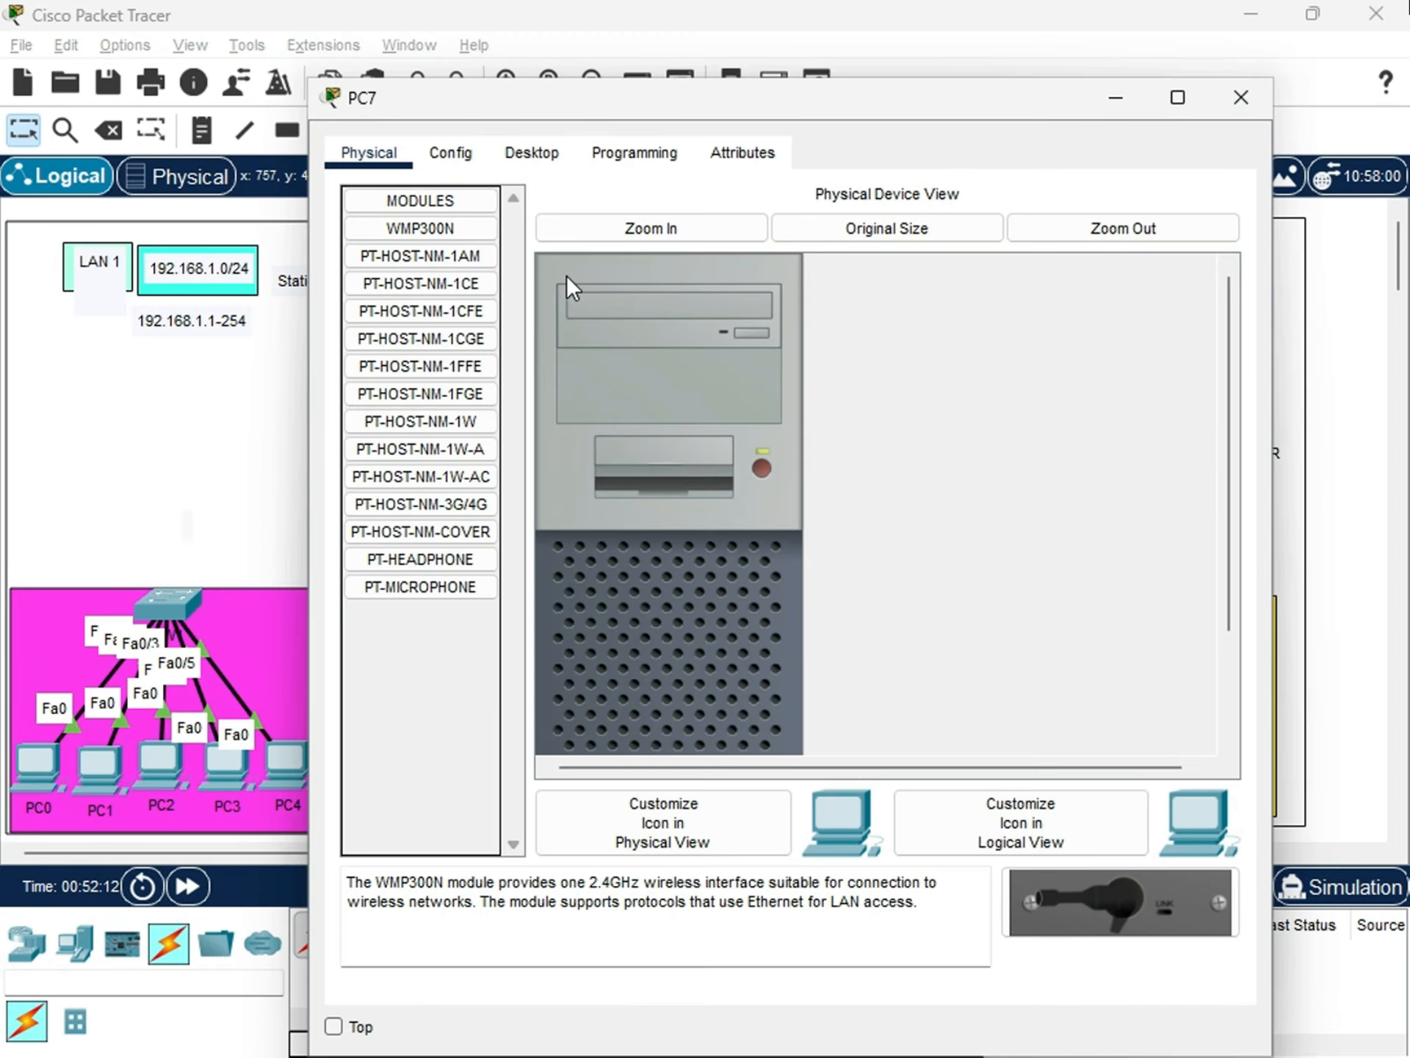
{"action": "left_click", "coordinate": [532, 154]}
{"action": "left_click", "coordinate": [417, 297]}
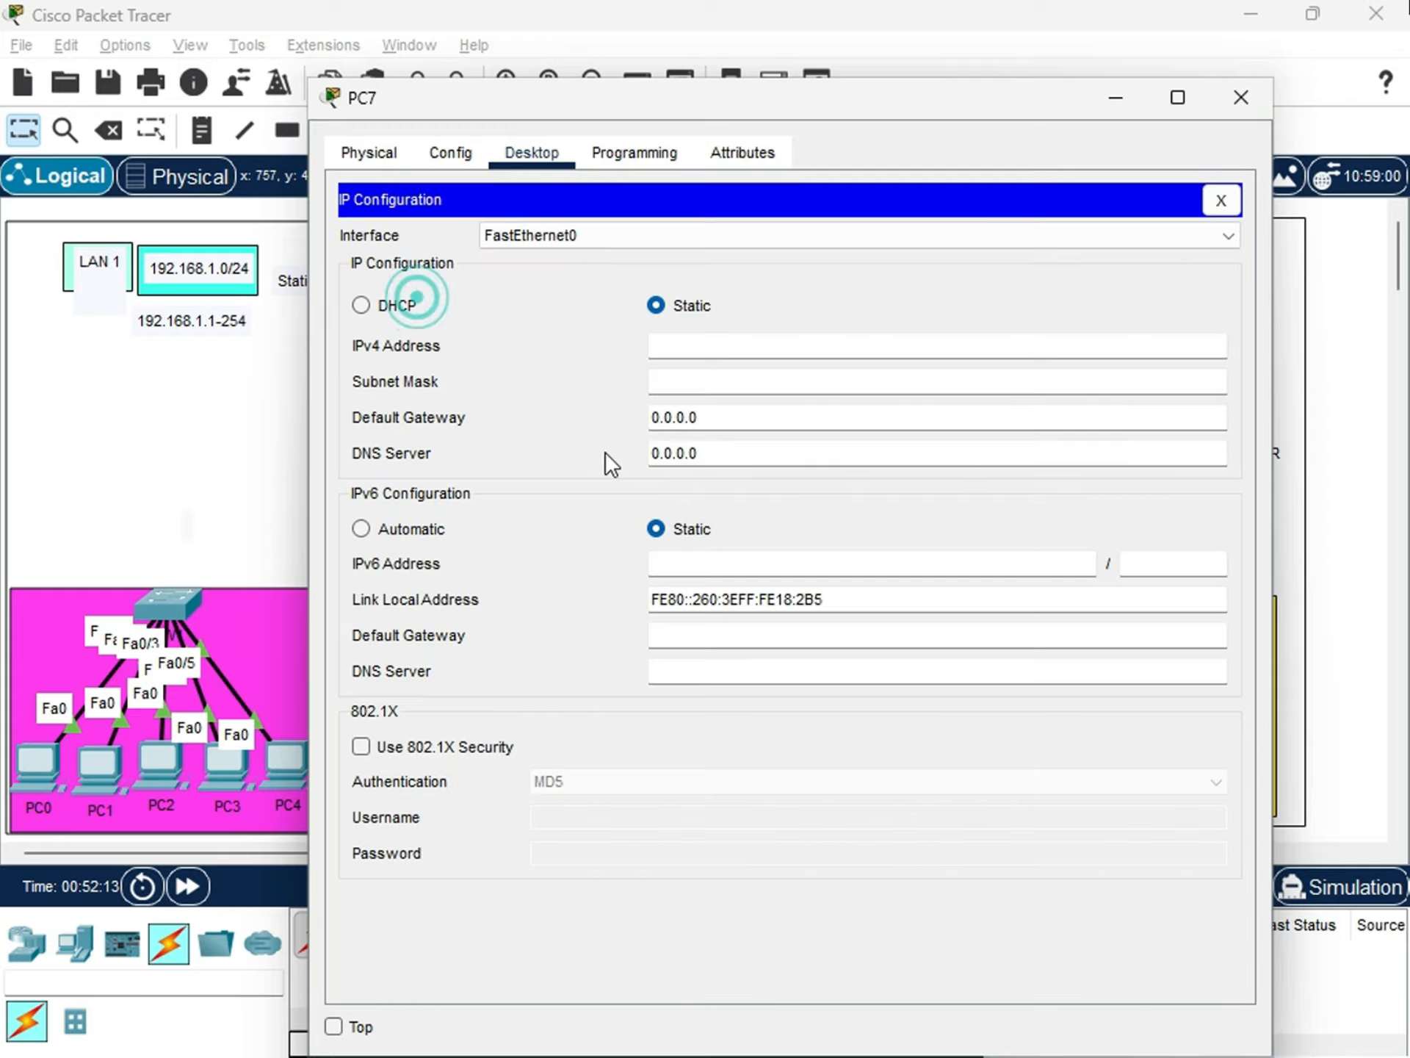
{"action": "left_click", "coordinate": [361, 307]}
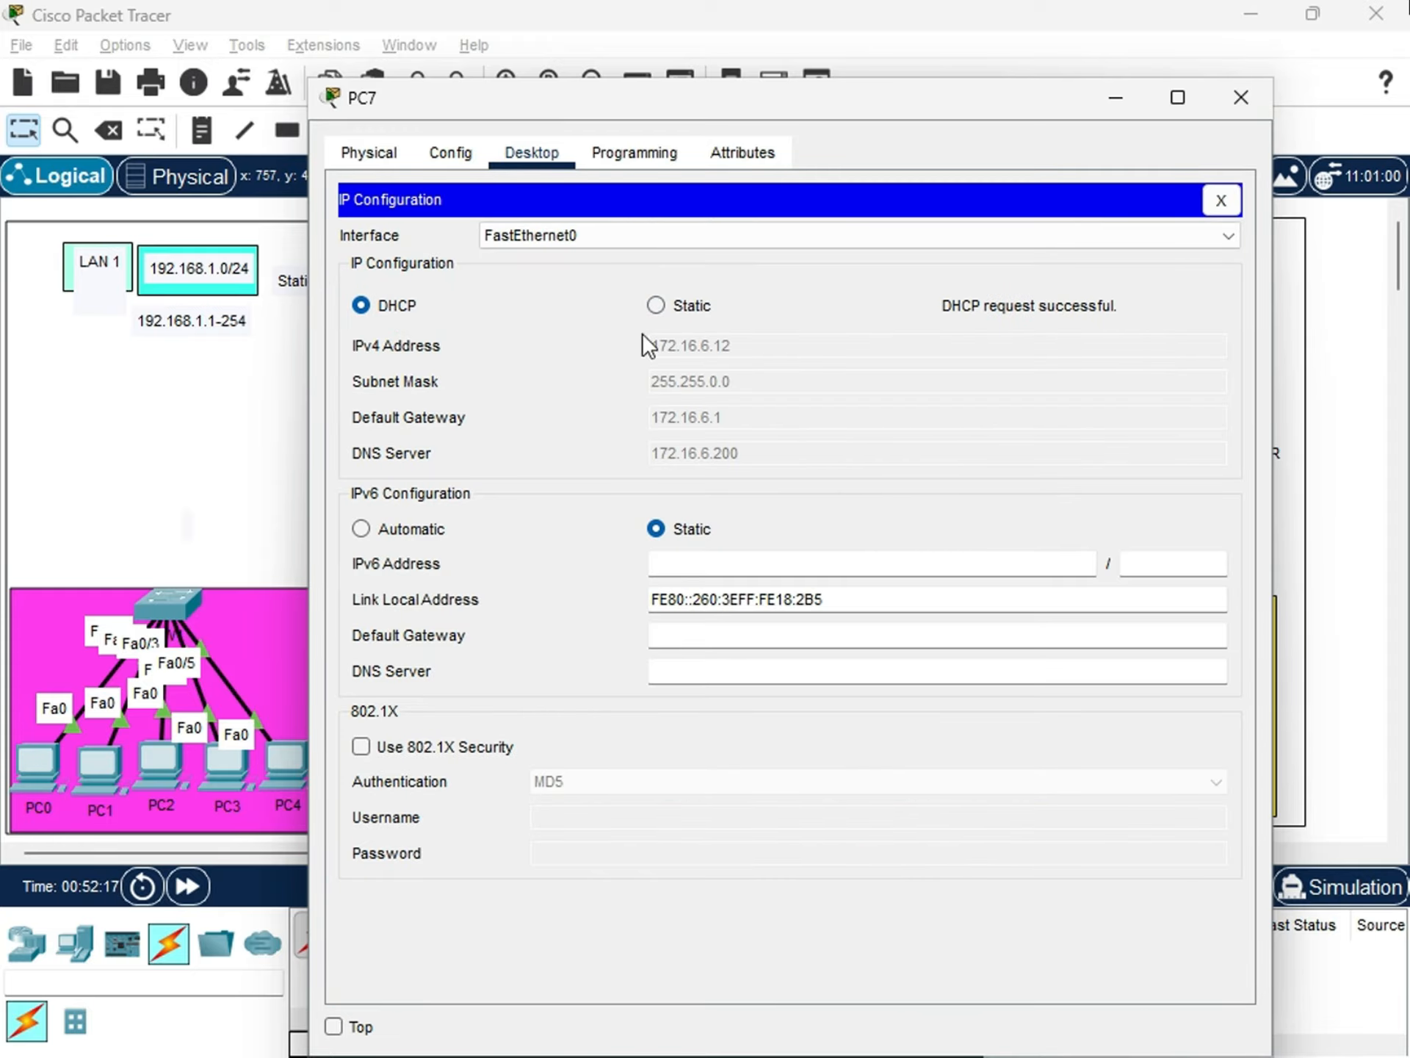
{"action": "left_click_drag", "start_coordinate": [853, 114], "coordinate": [709, 182]}
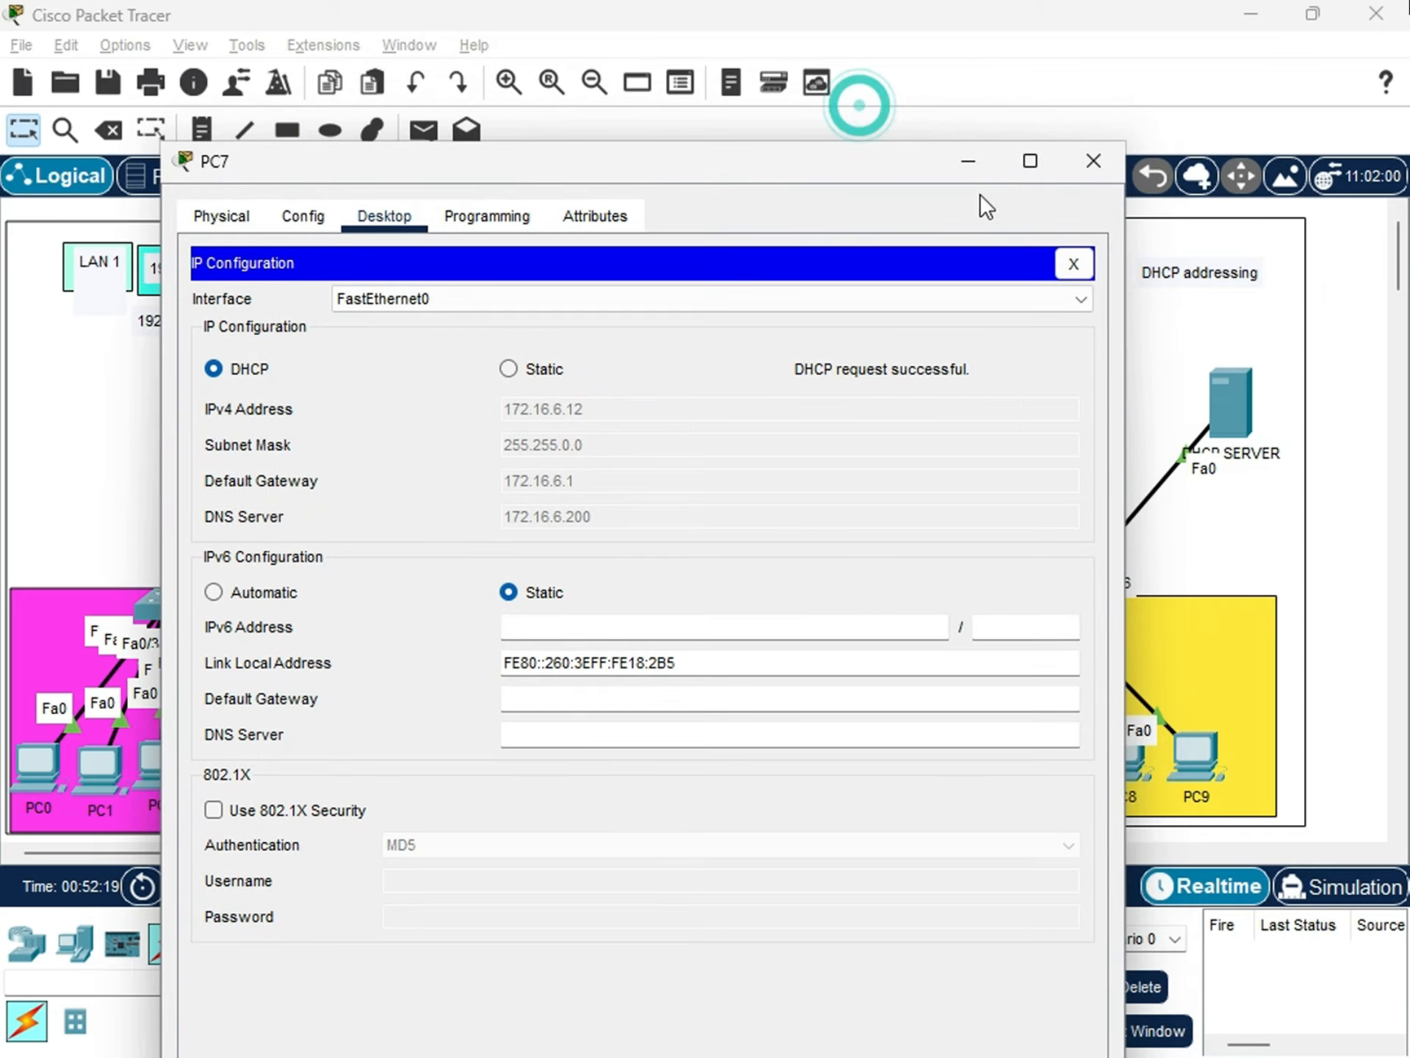
{"action": "left_click", "coordinate": [1090, 161]}
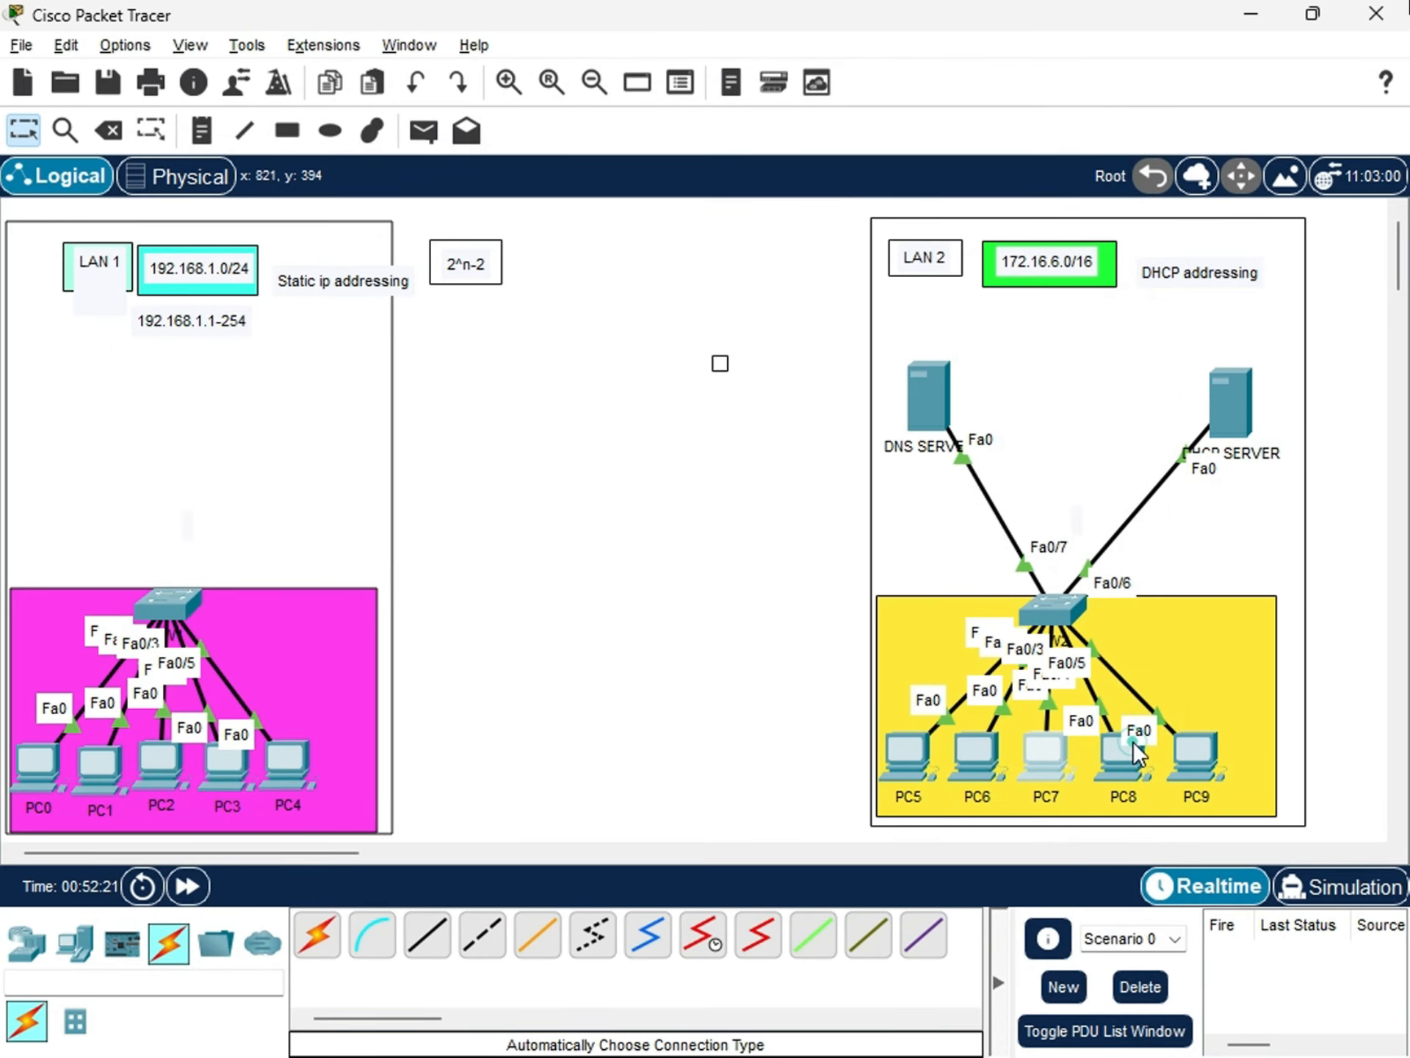
Set PC8's FastEthernet0 to obtain its IP configuration through DHCP, check the received address, and close PC8's window.
{"action": "left_click", "coordinate": [1113, 753]}
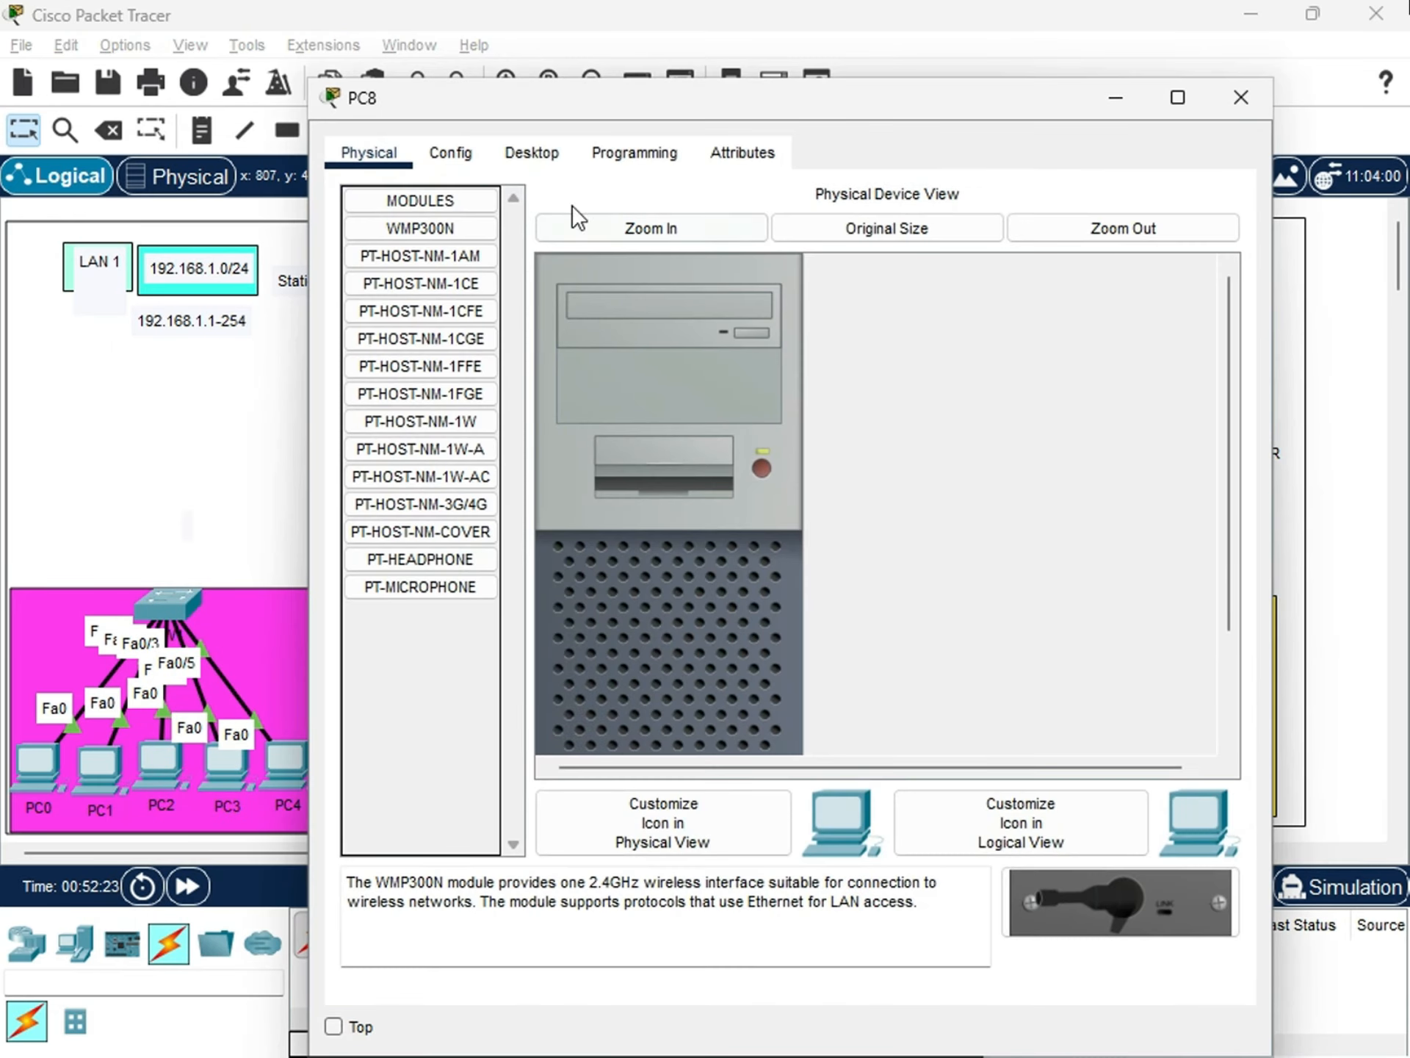
{"action": "left_click", "coordinate": [532, 152]}
{"action": "left_click", "coordinate": [452, 263]}
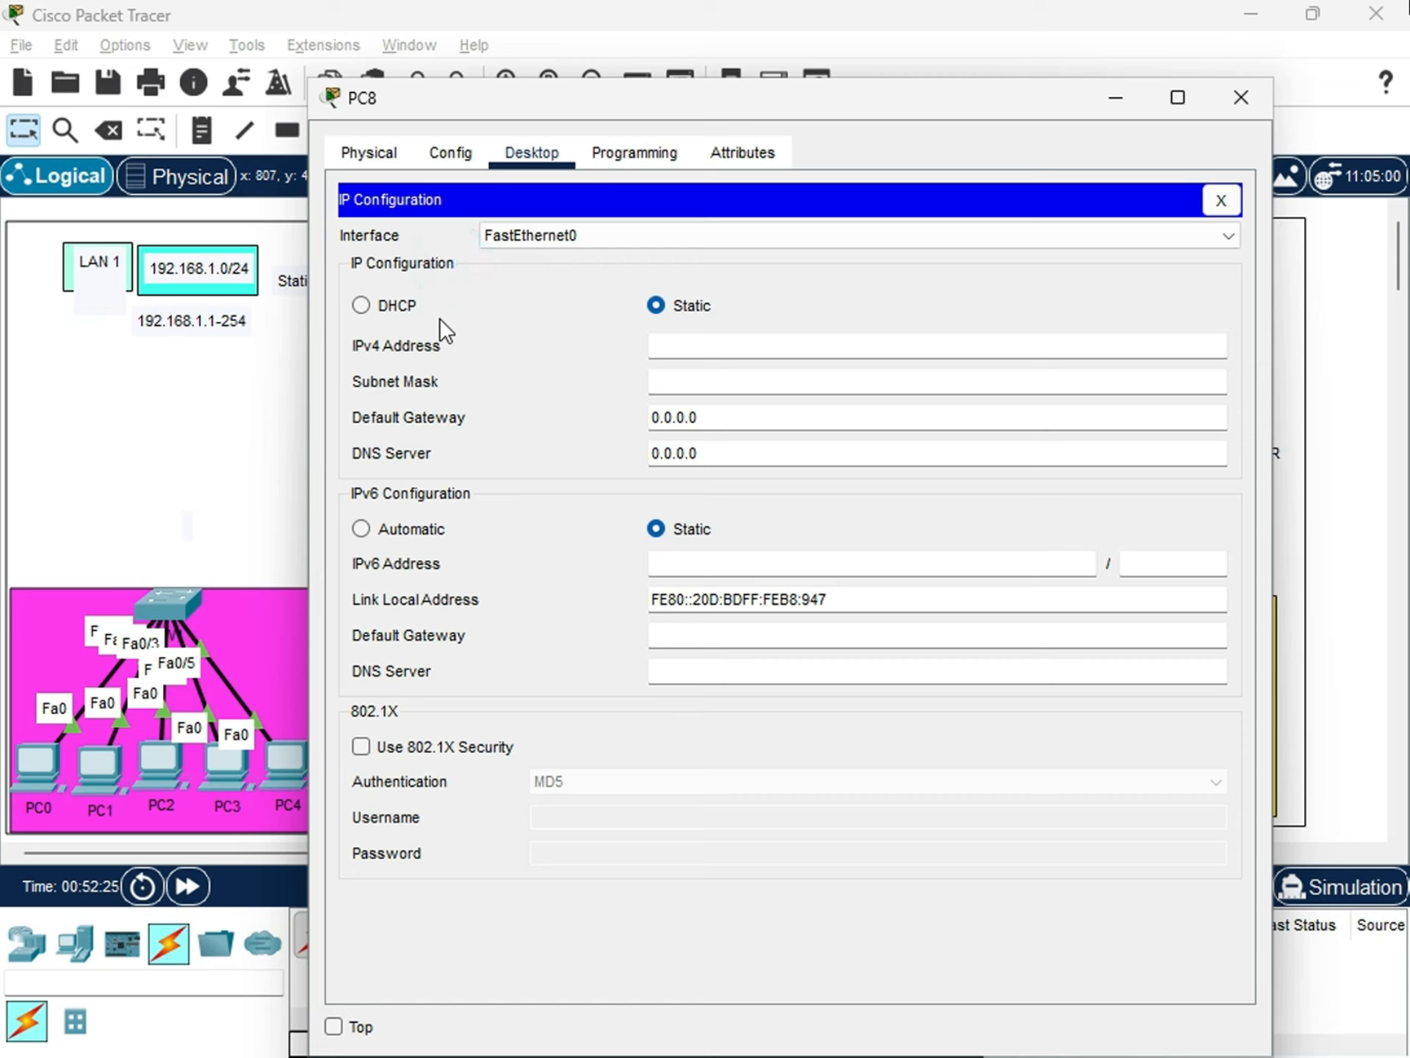
{"action": "left_click", "coordinate": [397, 305]}
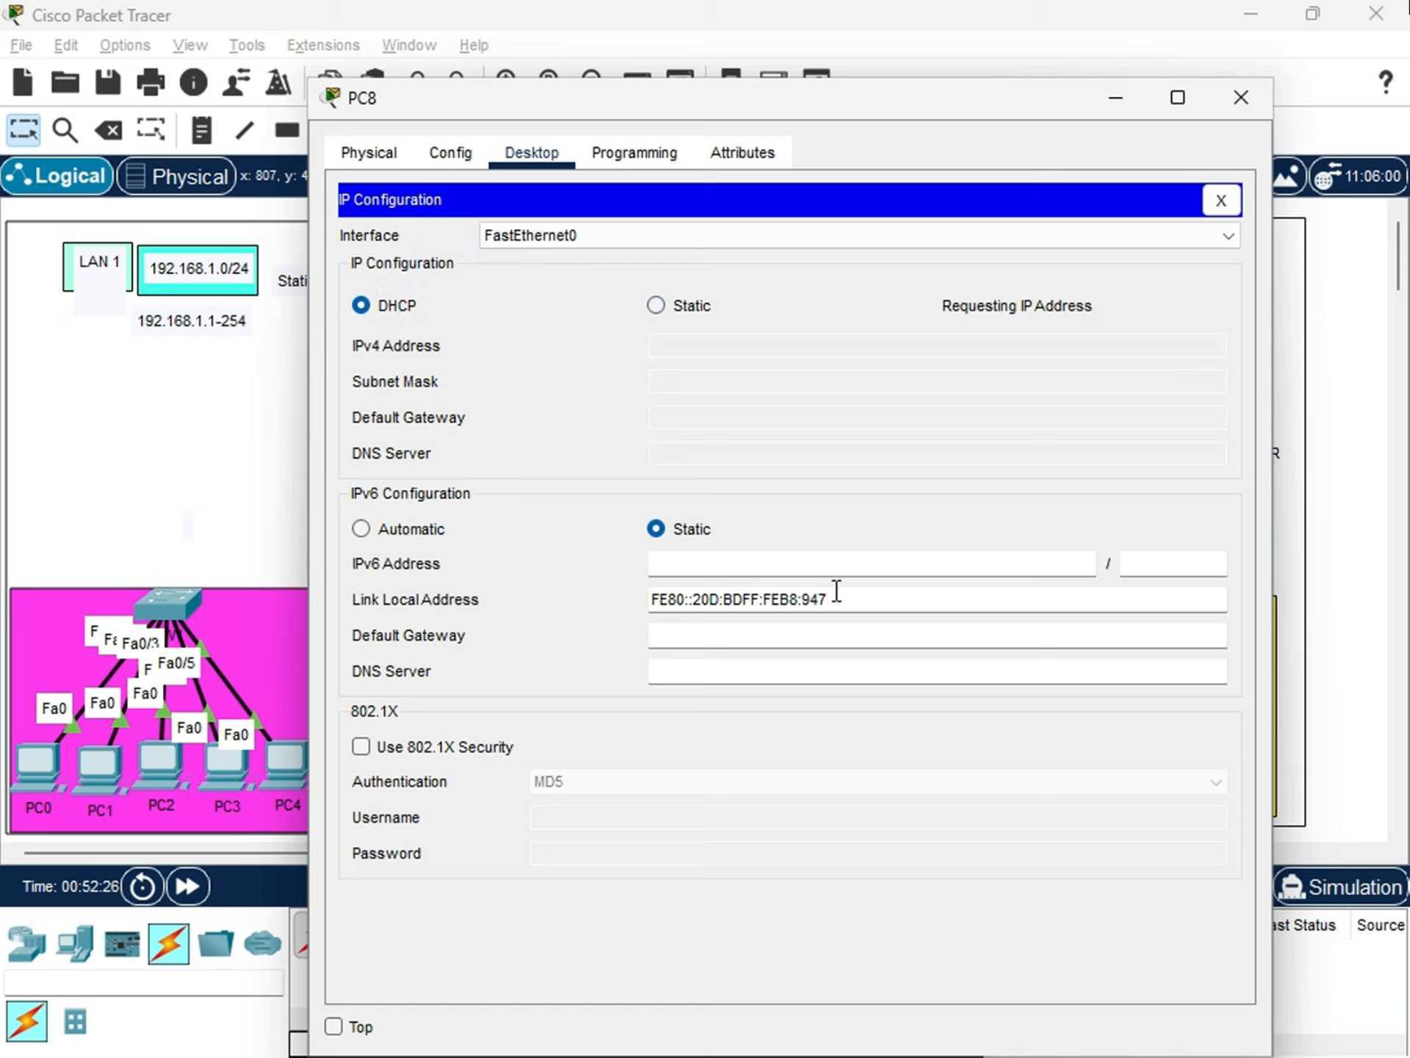
{"action": "left_click", "coordinate": [735, 347]}
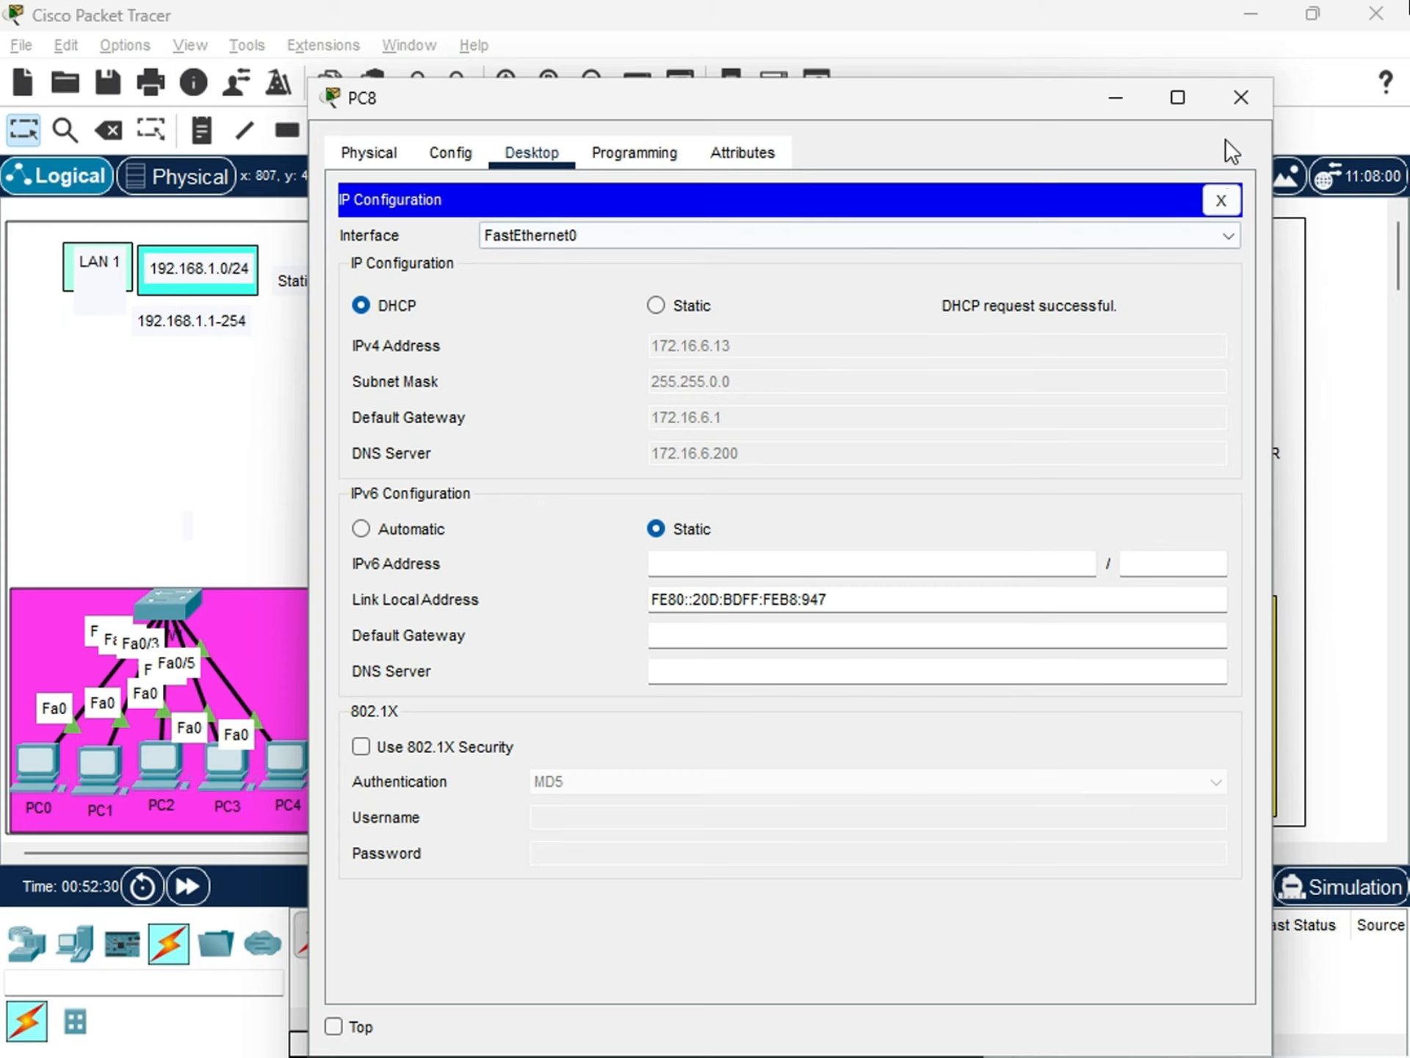
{"action": "left_click", "coordinate": [1241, 96]}
Open PC9's IP configuration, change FastEthernet0 to DHCP addressing, and close PC9's window.
{"action": "left_click", "coordinate": [1191, 739]}
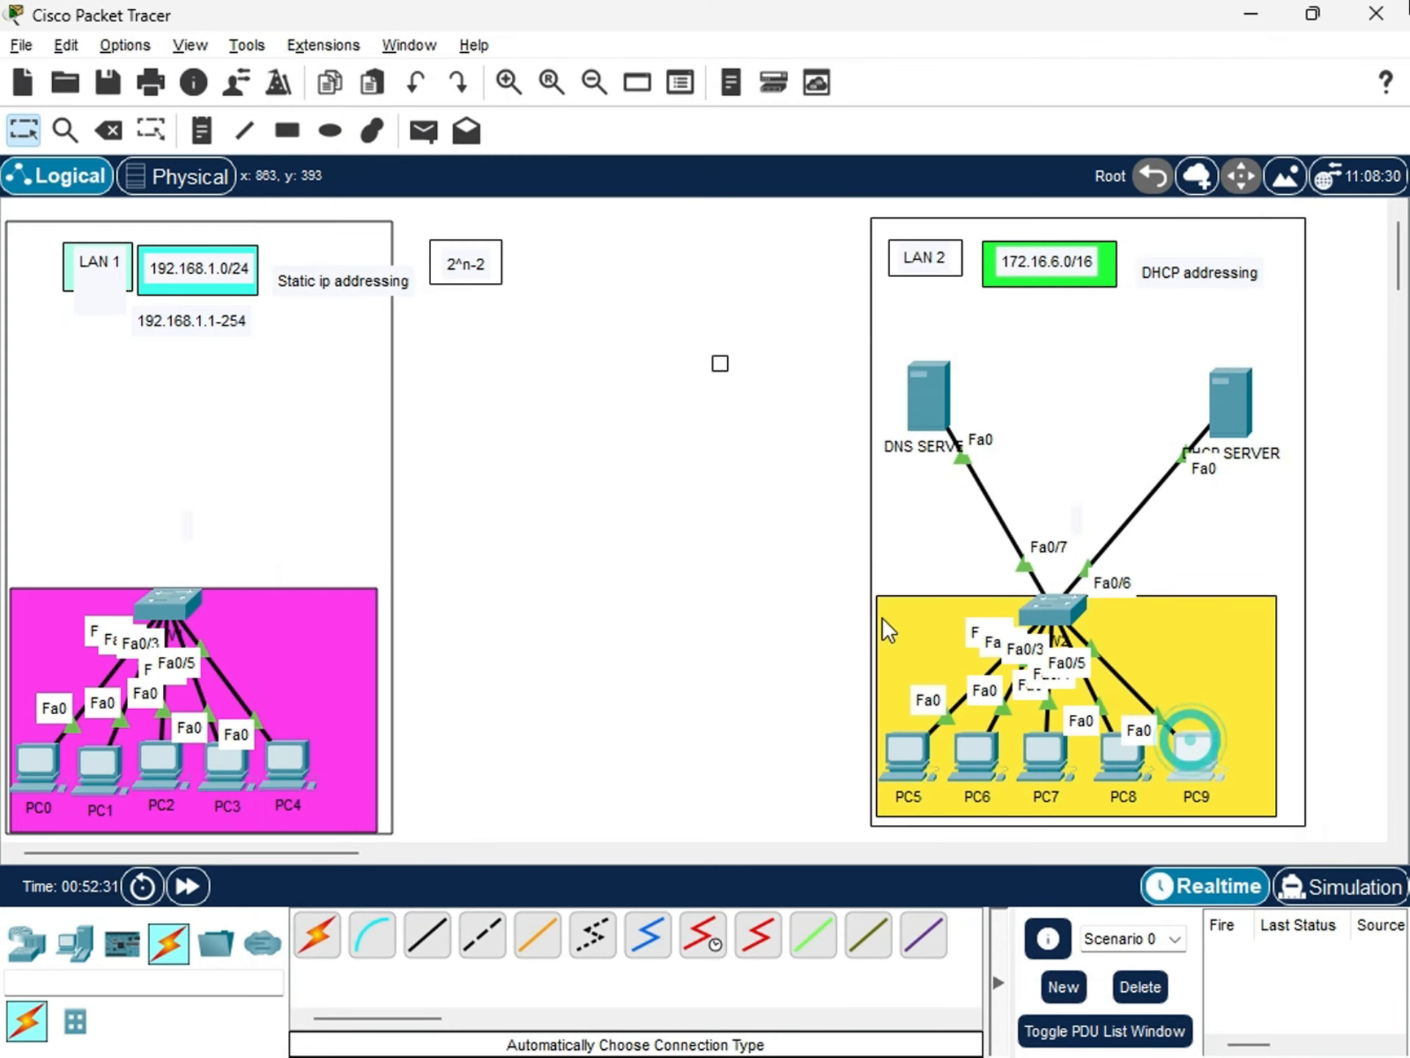
{"action": "left_click", "coordinate": [526, 182]}
{"action": "left_click", "coordinate": [419, 283]}
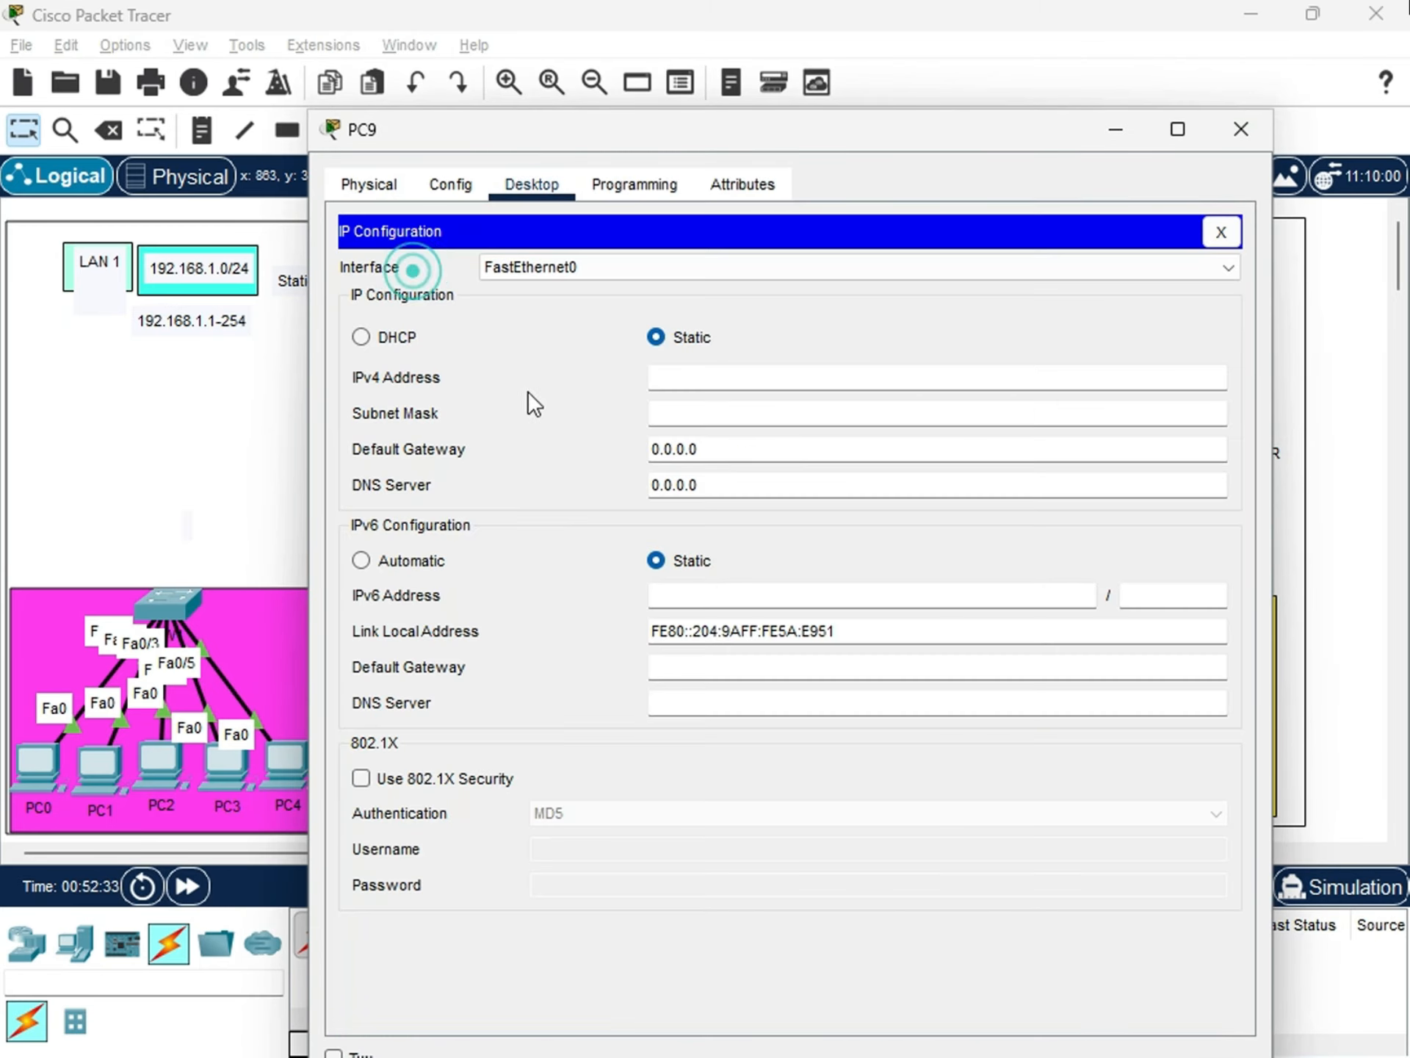
{"action": "left_click", "coordinate": [361, 336]}
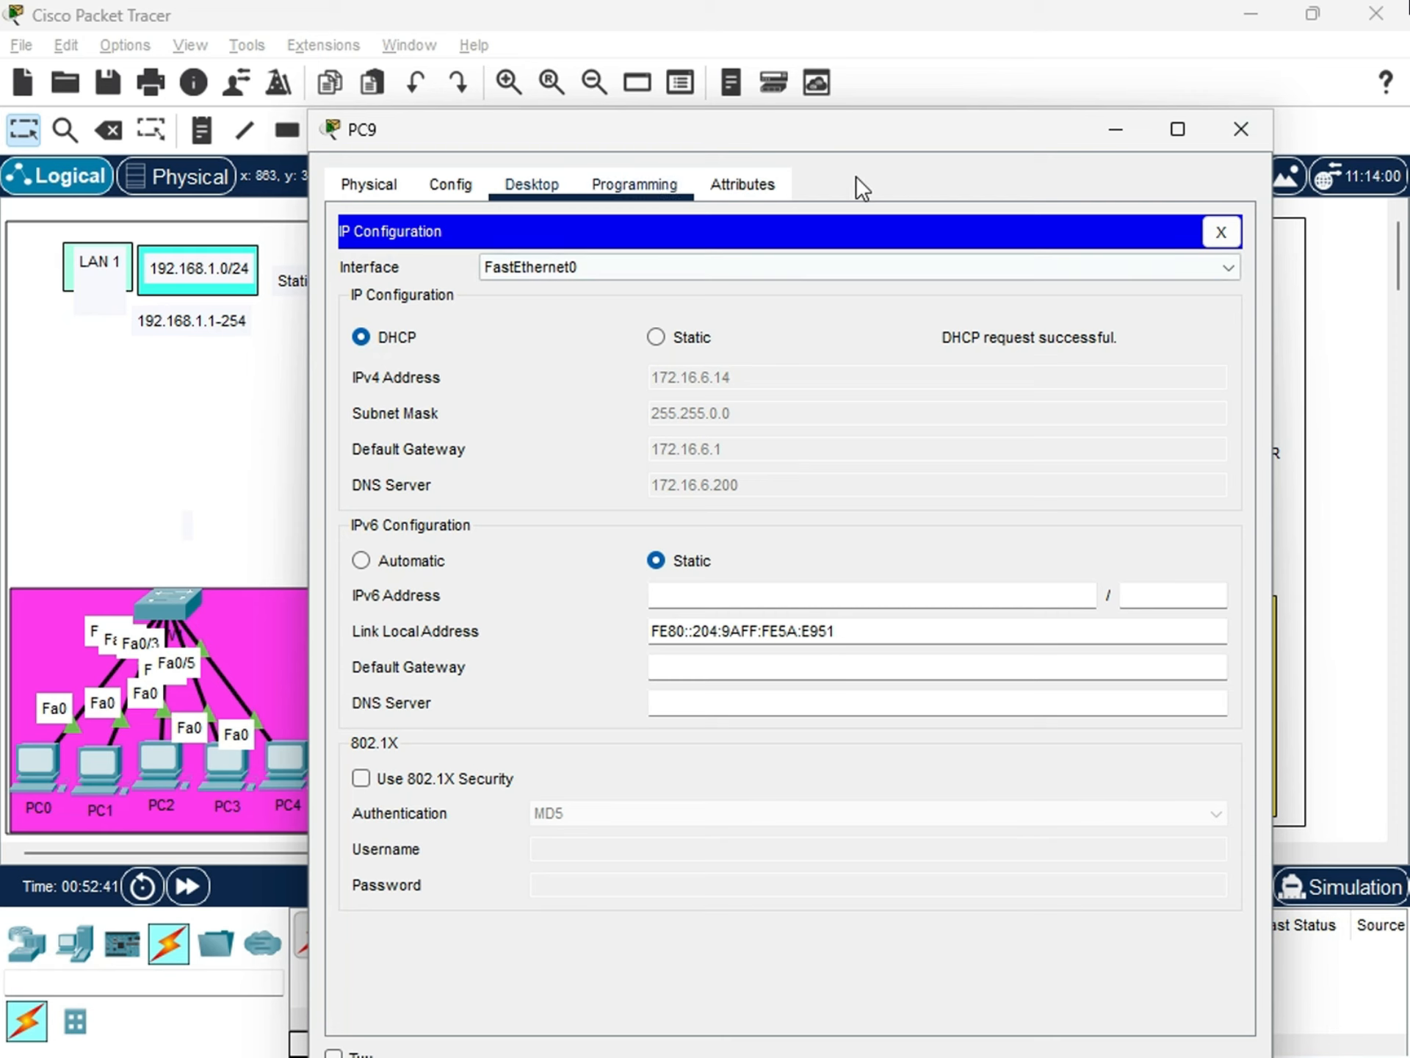
{"action": "left_click", "coordinate": [1234, 132]}
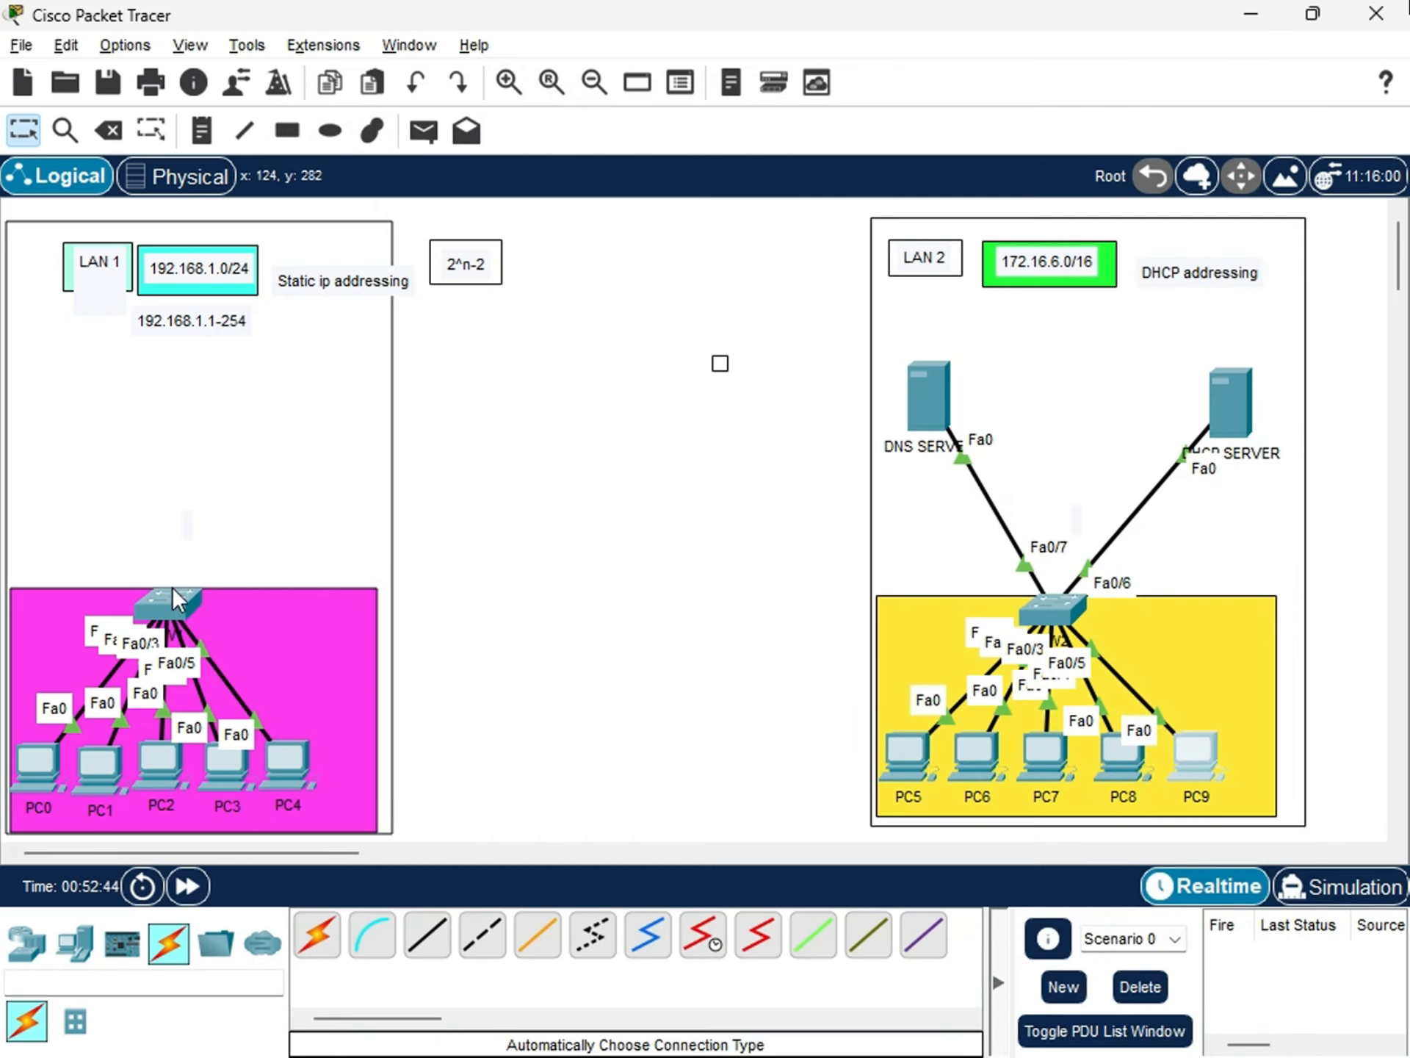
Nudge the LAN 1 switch and the LAN 2 switch slightly above their PCs.
{"action": "mouse_move", "coordinate": [172, 588]}
{"action": "left_mouse_down"}
{"action": "mouse_move", "coordinate": [161, 570]}
{"action": "mouse_move", "coordinate": [169, 585]}
{"action": "left_mouse_up"}
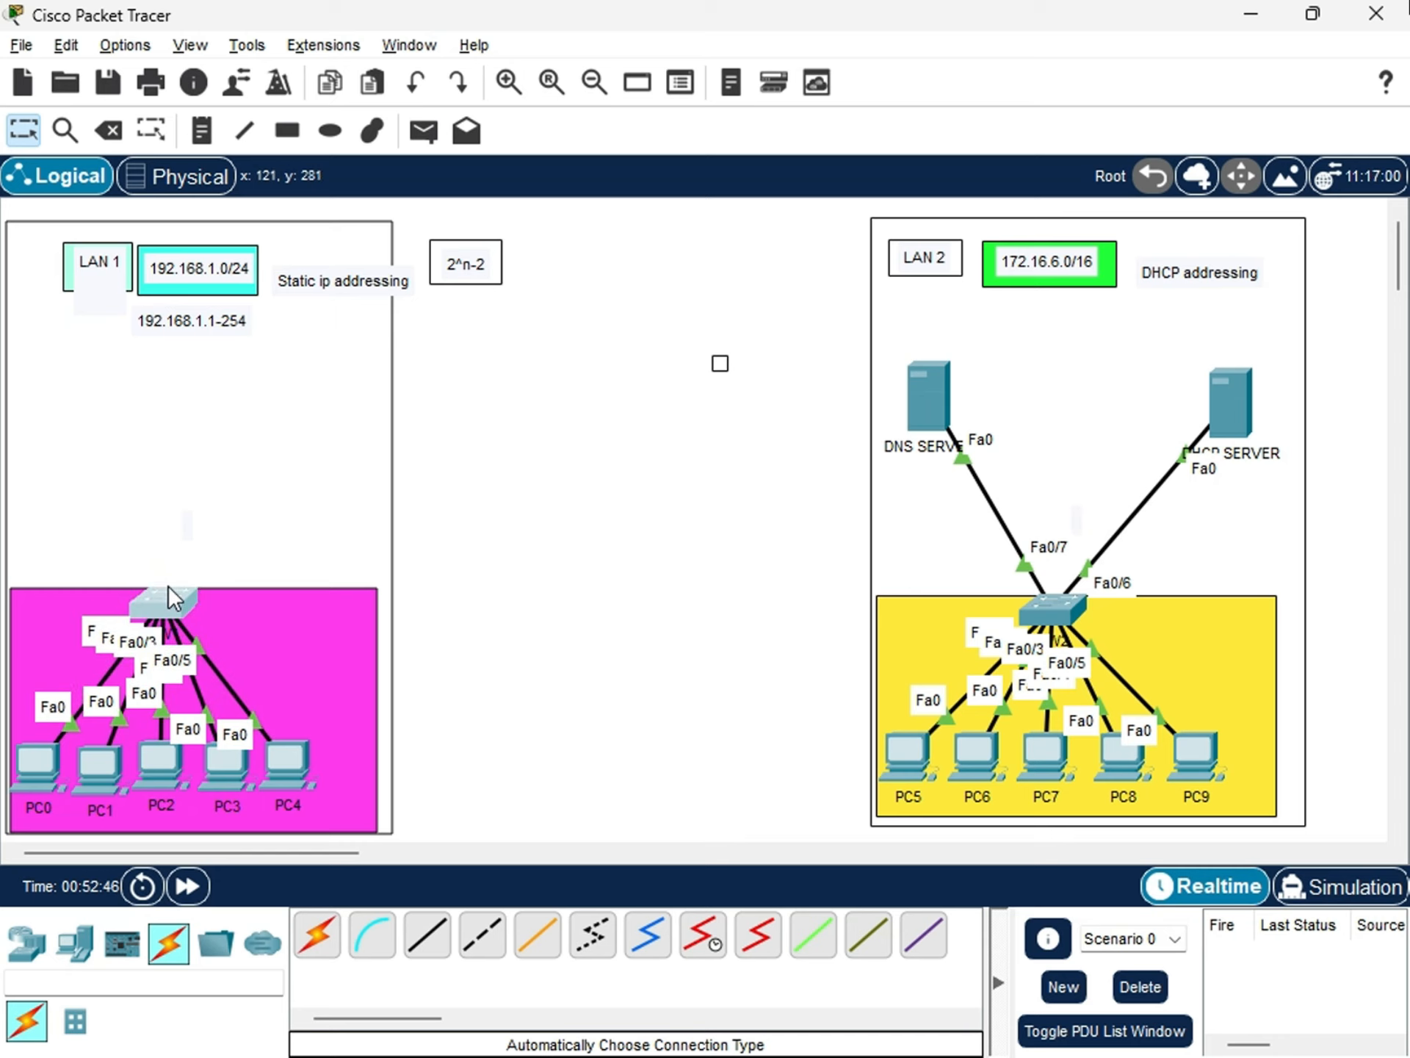
{"action": "scroll", "coordinate": [844, 676], "scroll_direction": "down", "scroll_amount": 3}
{"action": "scroll", "coordinate": [980, 809], "scroll_direction": "up", "scroll_amount": 3}
{"action": "scroll", "coordinate": [441, 750], "scroll_direction": "down", "scroll_amount": 3}
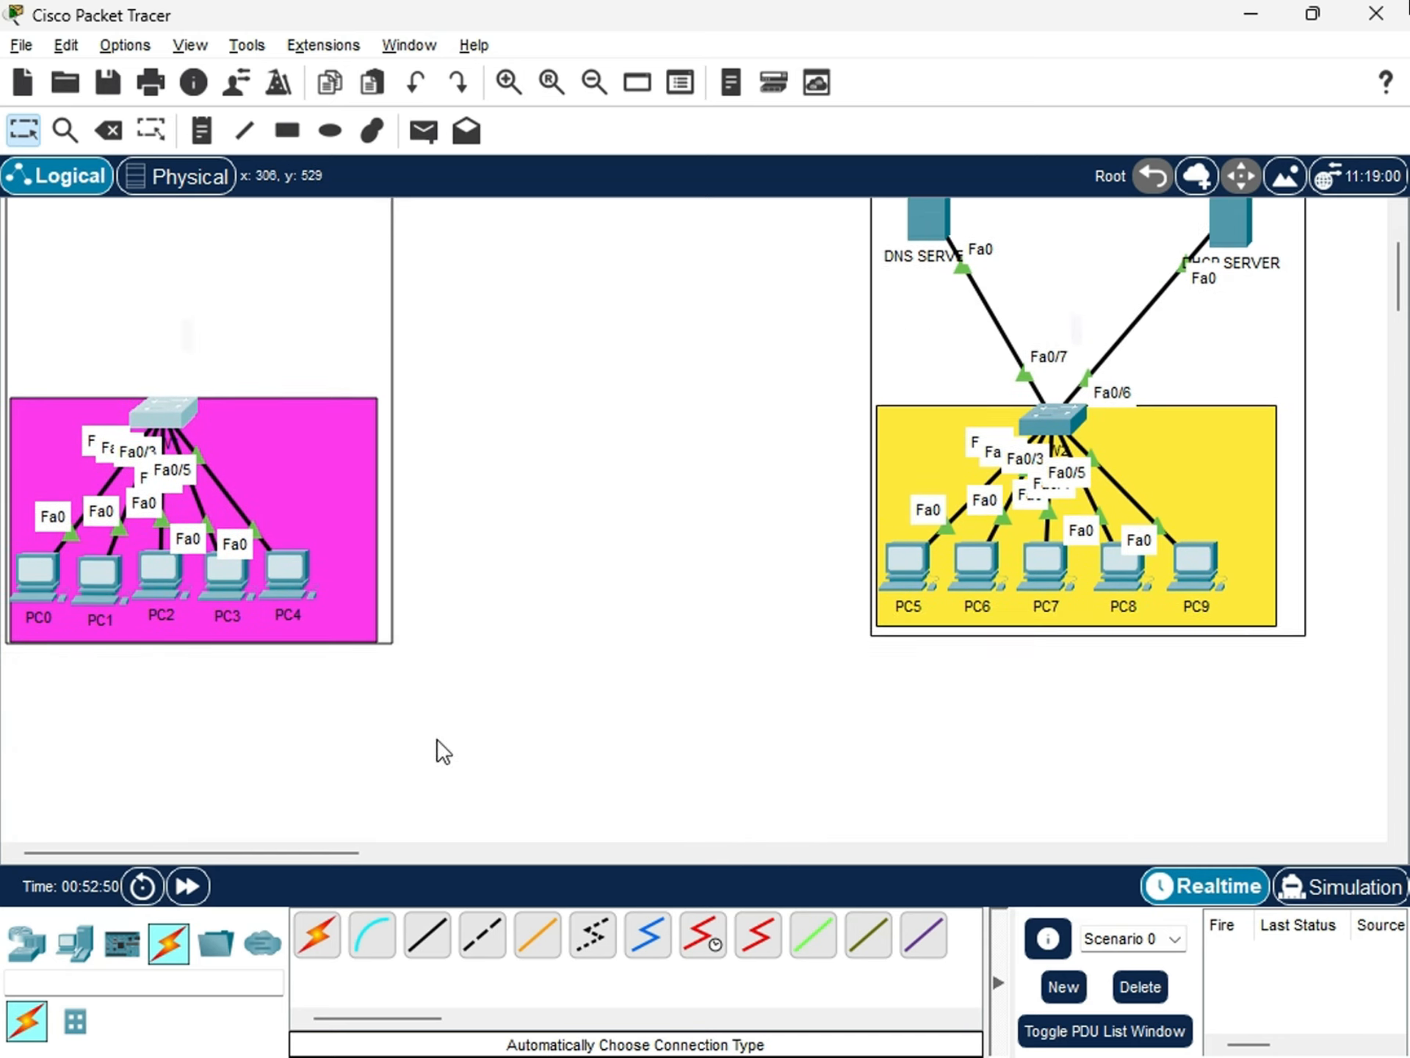
{"action": "scroll", "coordinate": [768, 676], "scroll_direction": "up", "scroll_amount": 3}
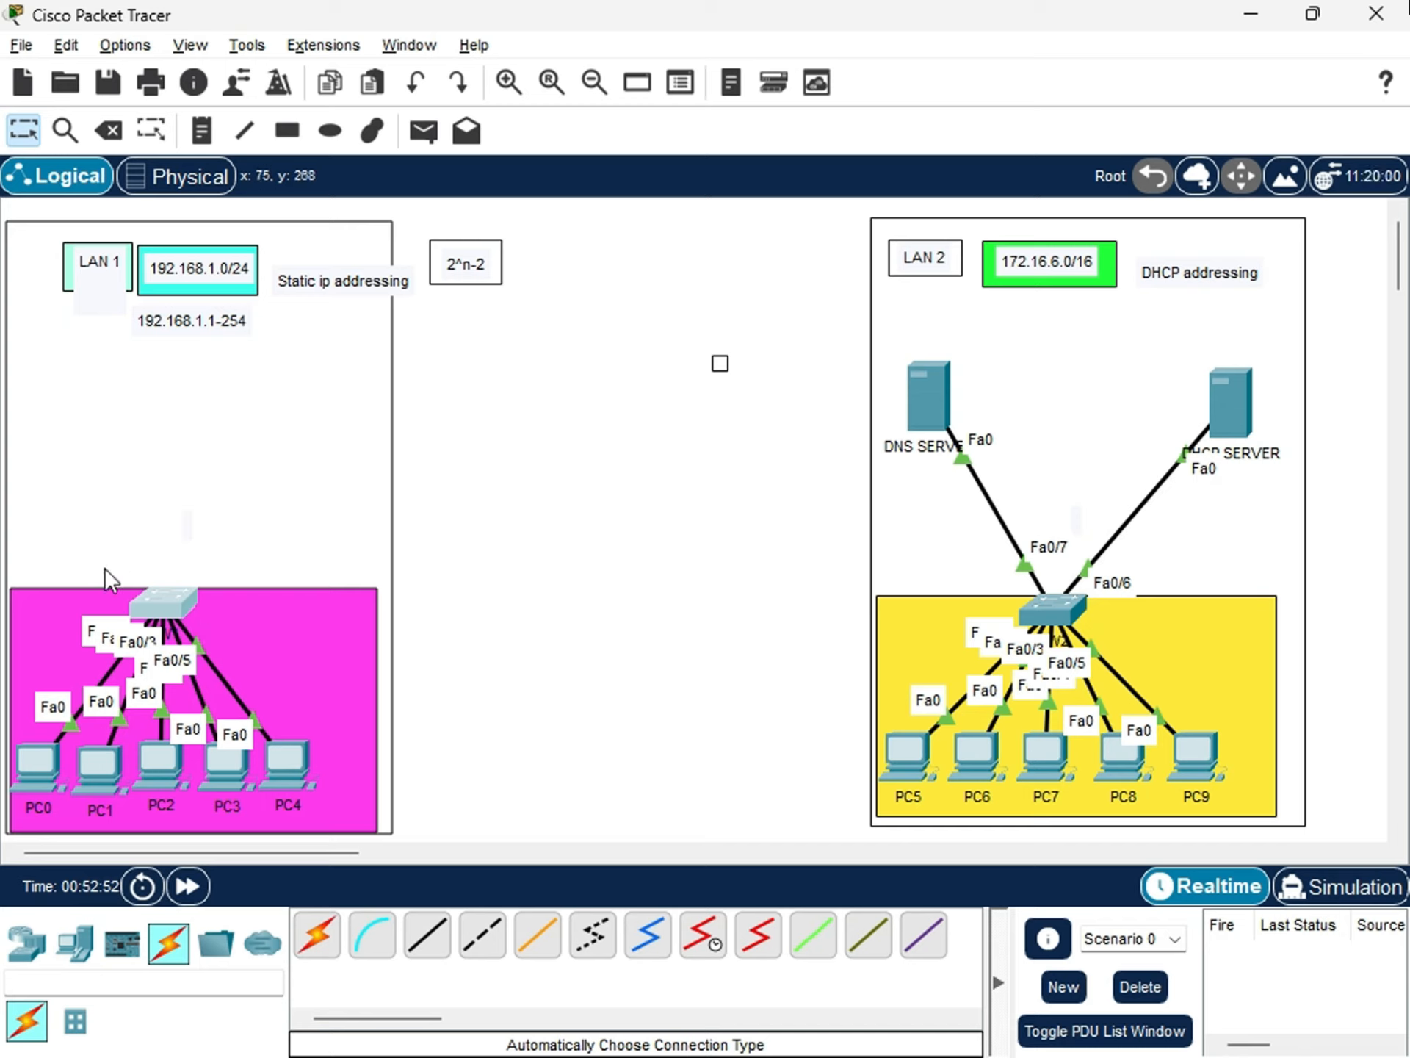
{"action": "mouse_move", "coordinate": [177, 623]}
{"action": "left_mouse_down"}
{"action": "mouse_move", "coordinate": [172, 589]}
{"action": "mouse_move", "coordinate": [169, 615]}
{"action": "left_mouse_up"}
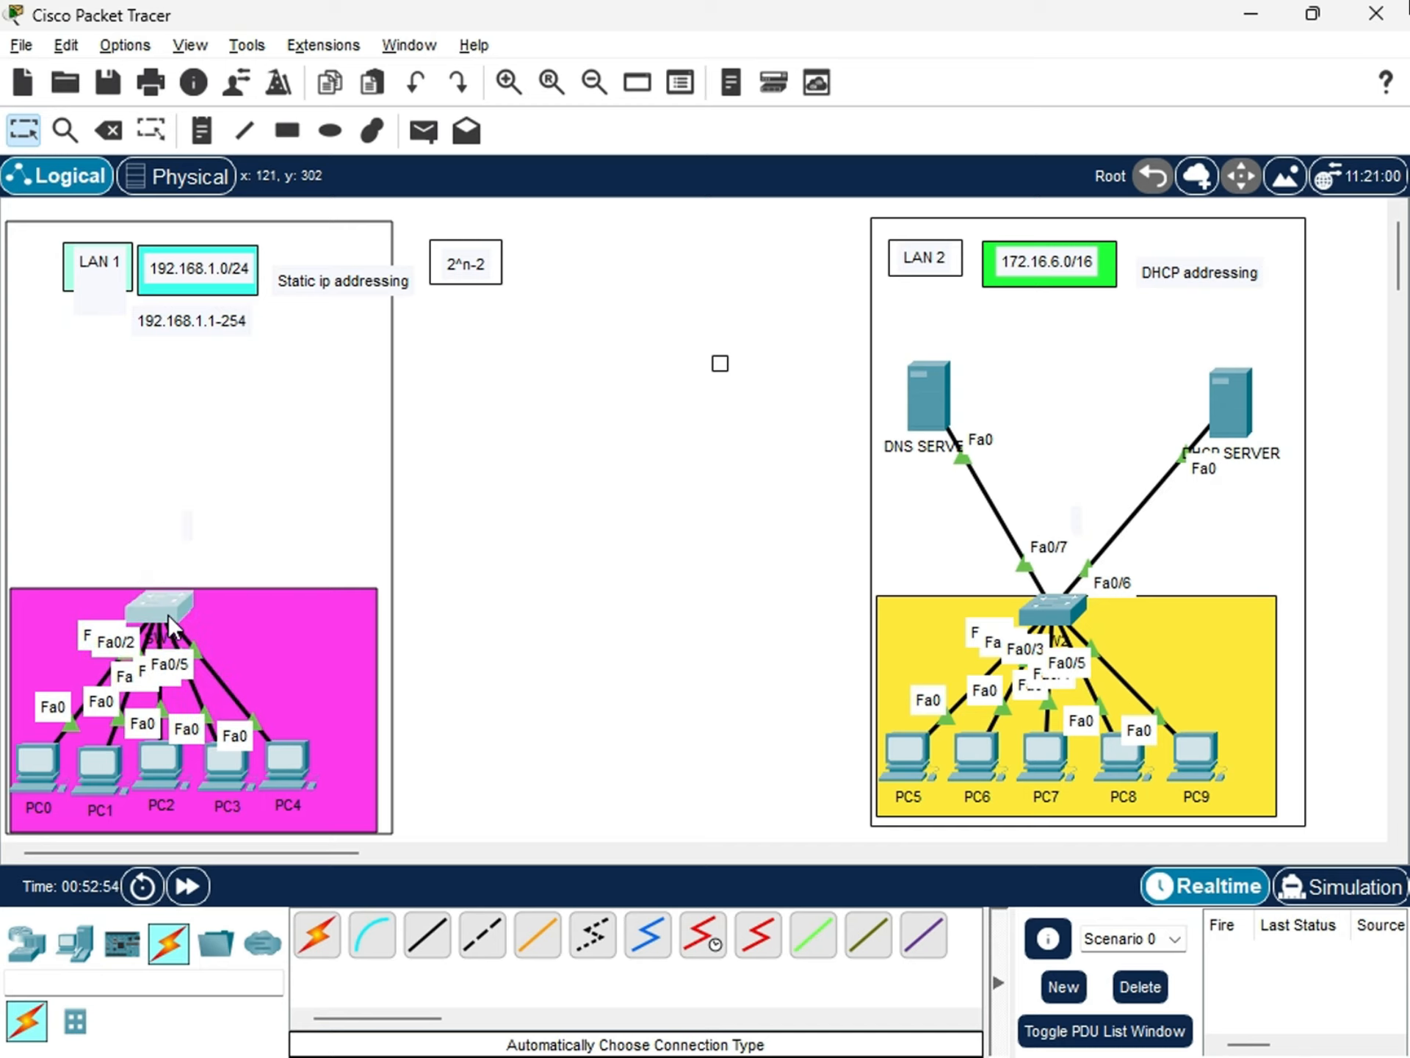
{"action": "left_click_drag", "start_coordinate": [1064, 617], "coordinate": [1067, 614]}
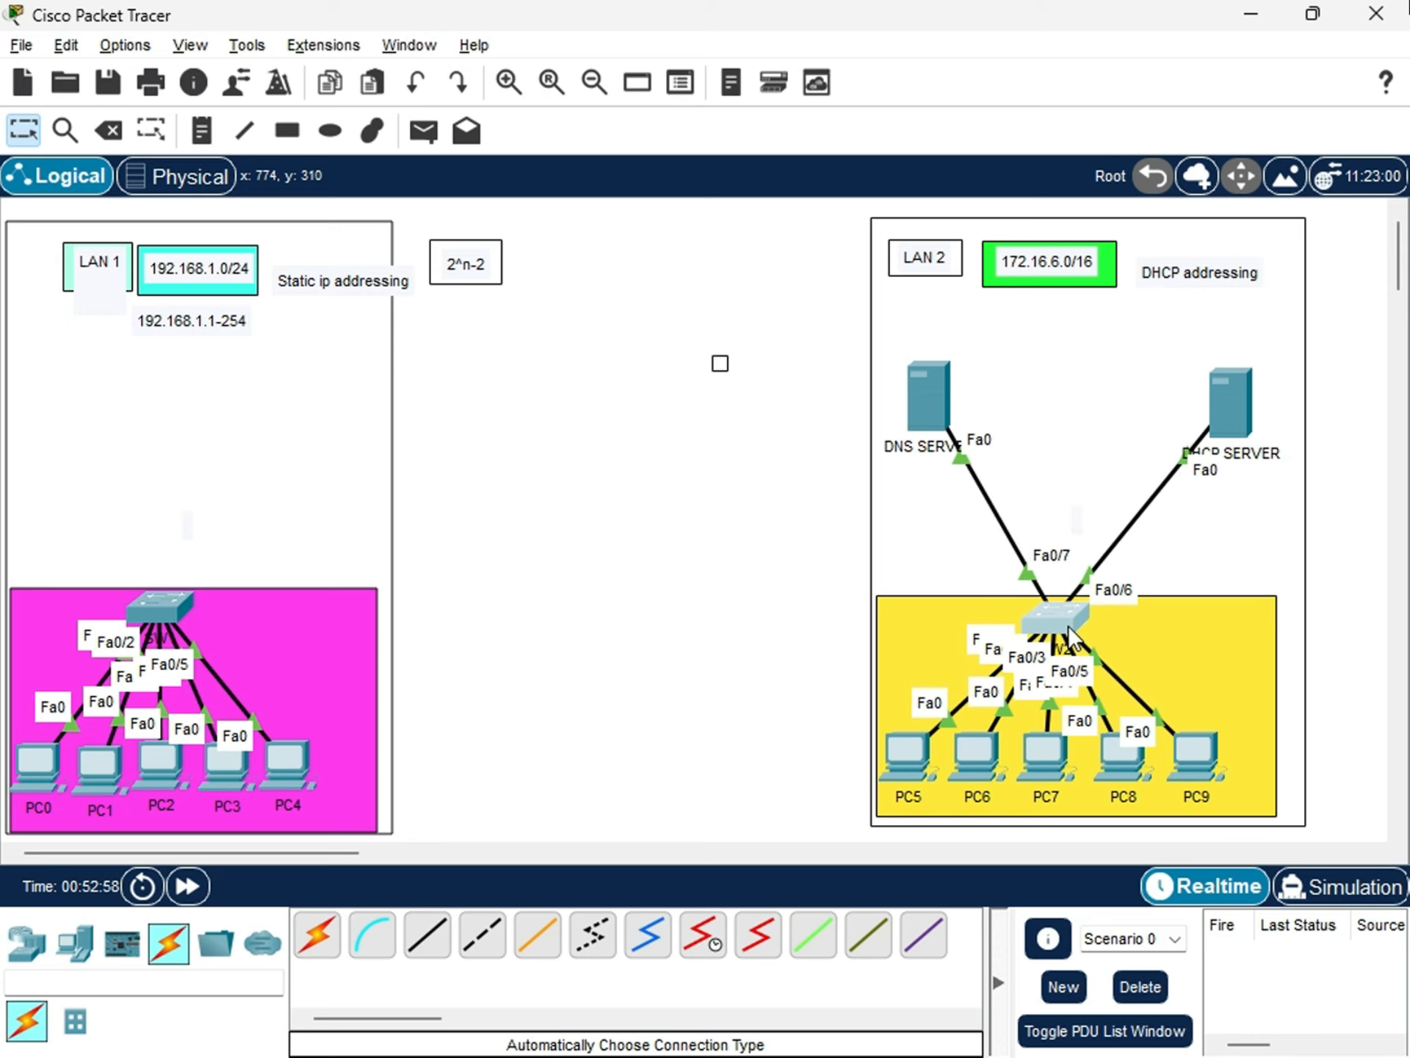
{"action": "scroll", "coordinate": [529, 683], "scroll_direction": "down", "scroll_amount": 3}
{"action": "scroll", "coordinate": [1038, 770], "scroll_direction": "up", "scroll_amount": 3}
{"action": "scroll", "coordinate": [1174, 650], "scroll_direction": "down", "scroll_amount": 4}
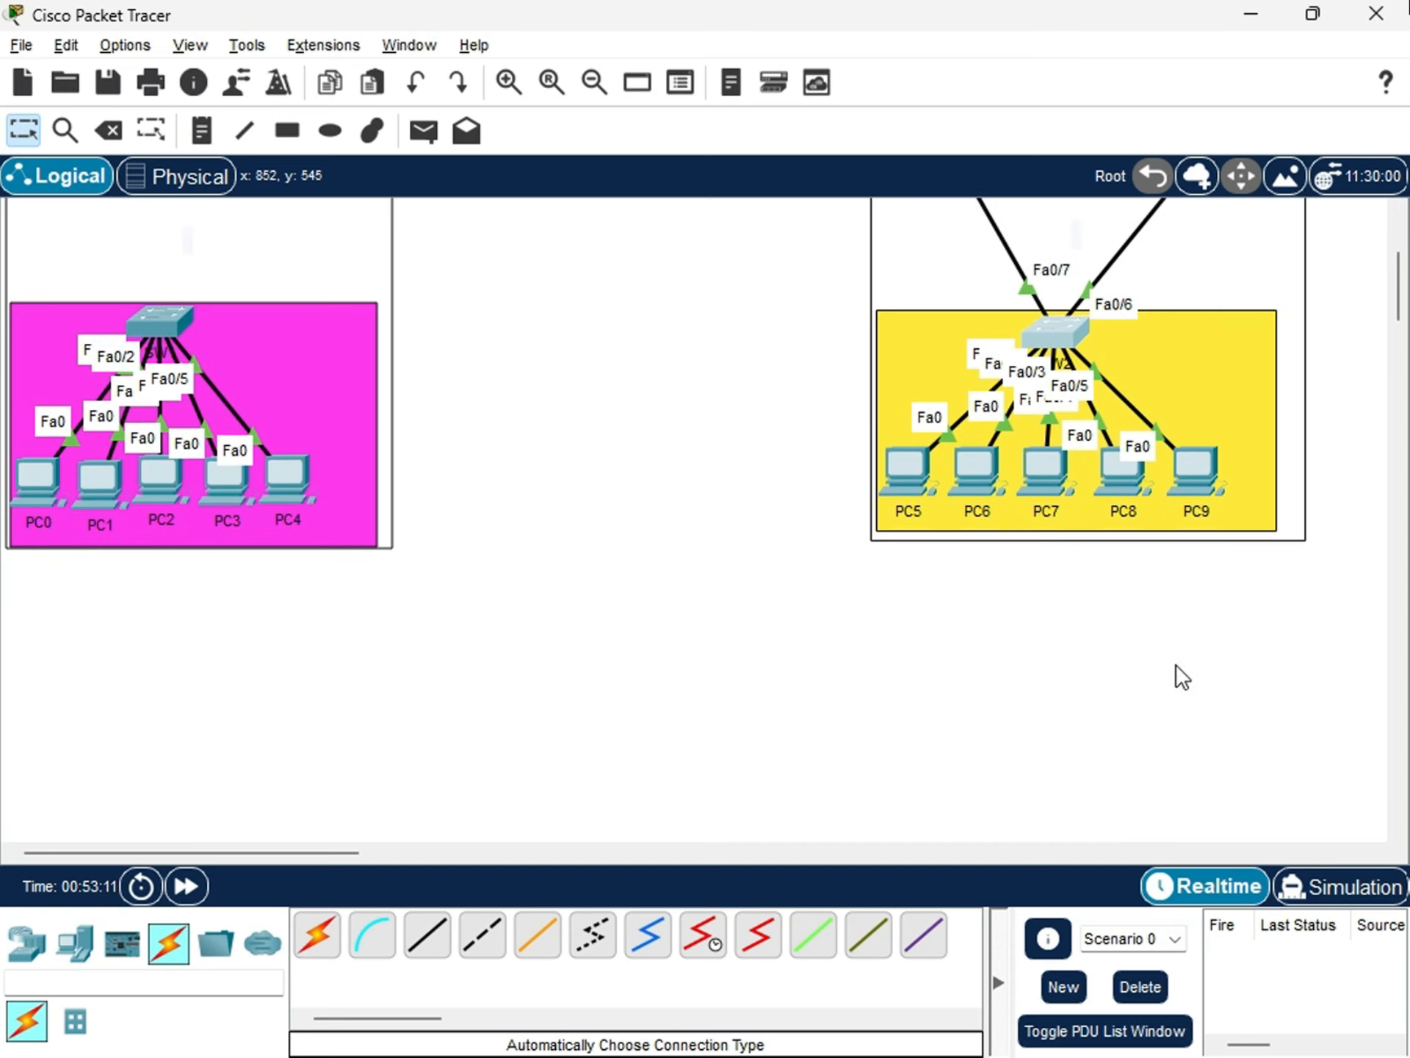
{"action": "scroll", "coordinate": [1176, 665], "scroll_direction": "up", "scroll_amount": 4}
{"action": "scroll", "coordinate": [1175, 664], "scroll_direction": "down", "scroll_amount": 1}
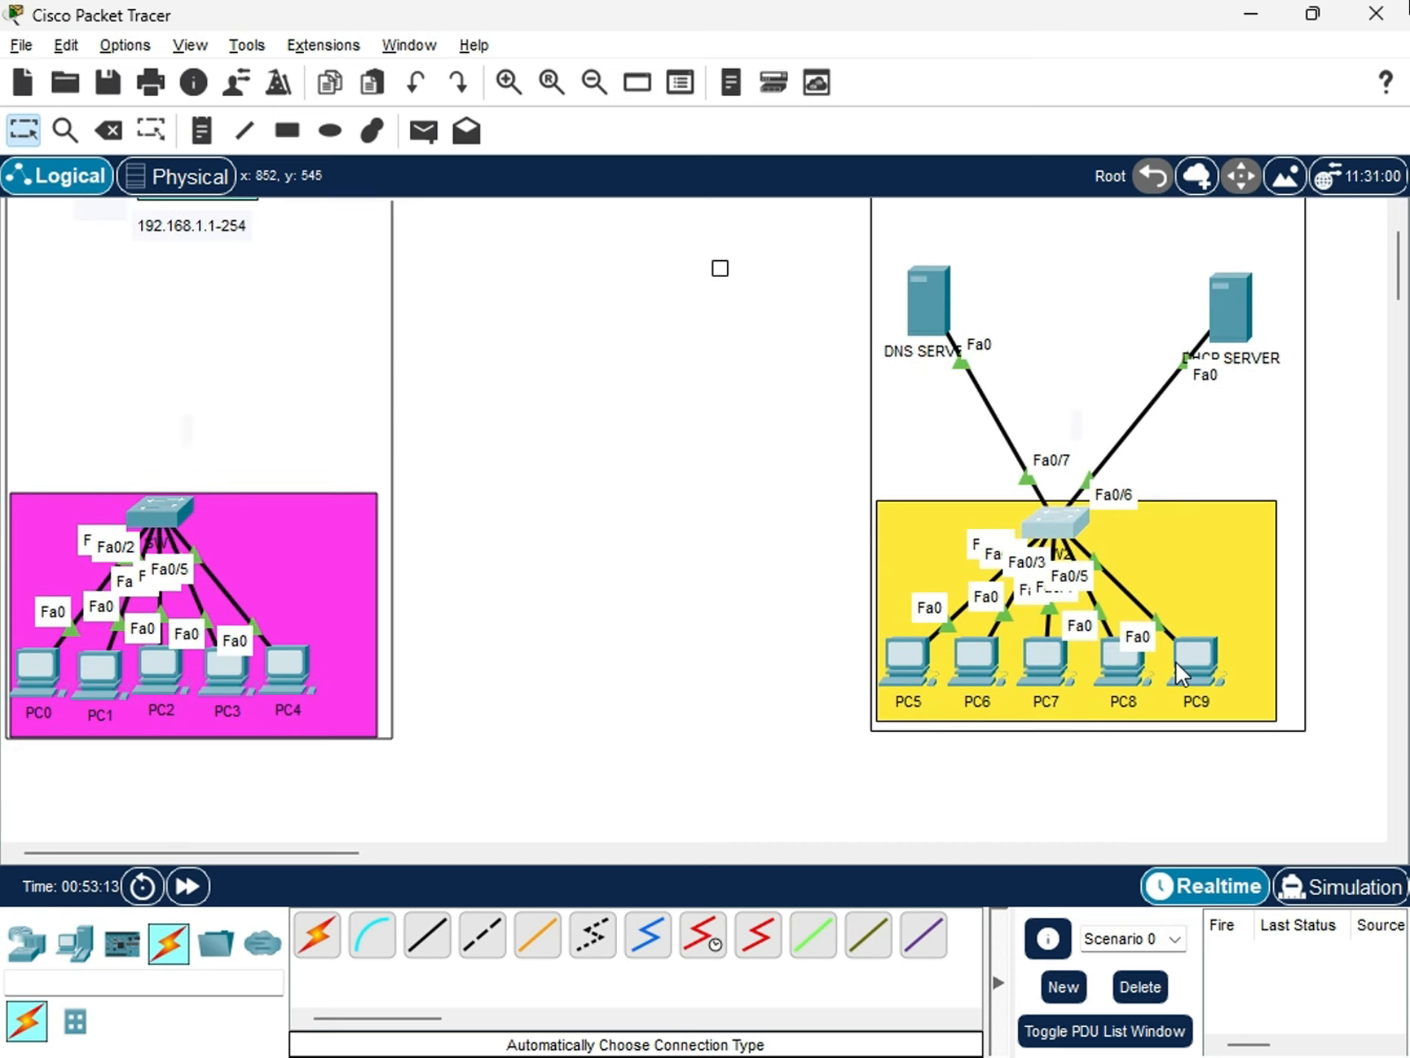
{"action": "scroll", "coordinate": [1175, 661], "scroll_direction": "up", "scroll_amount": 1}
Inspect the LAN 2 switch's global settings, physical device view and command line interface, and close its window.
{"action": "left_click", "coordinate": [1056, 620]}
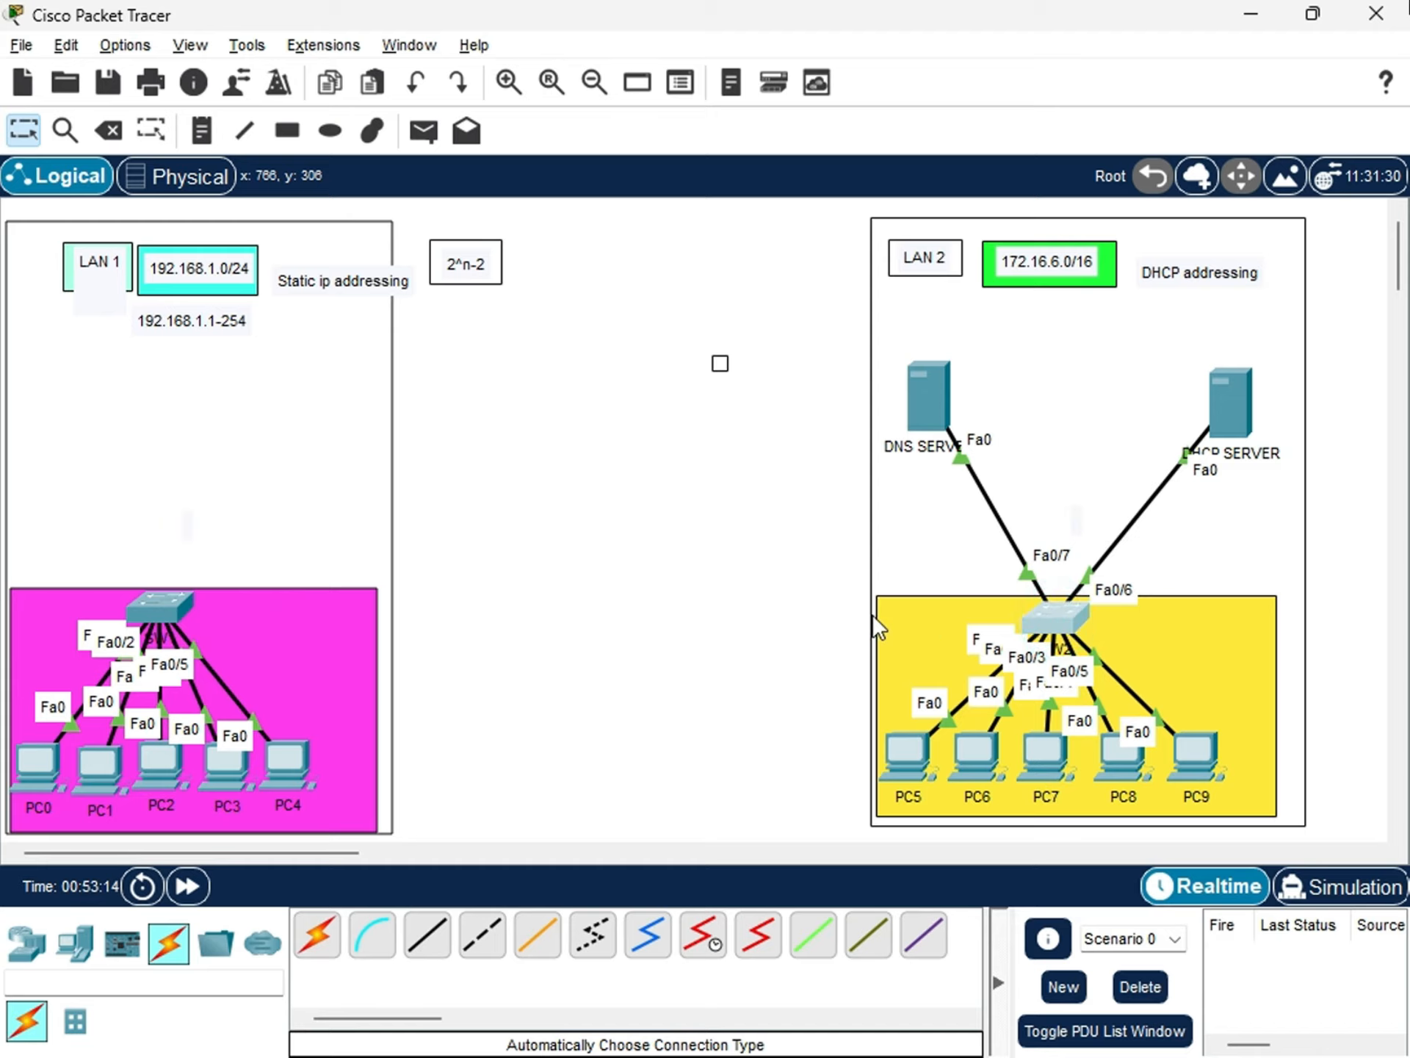
{"action": "left_click", "coordinate": [514, 166]}
{"action": "left_click", "coordinate": [465, 169]}
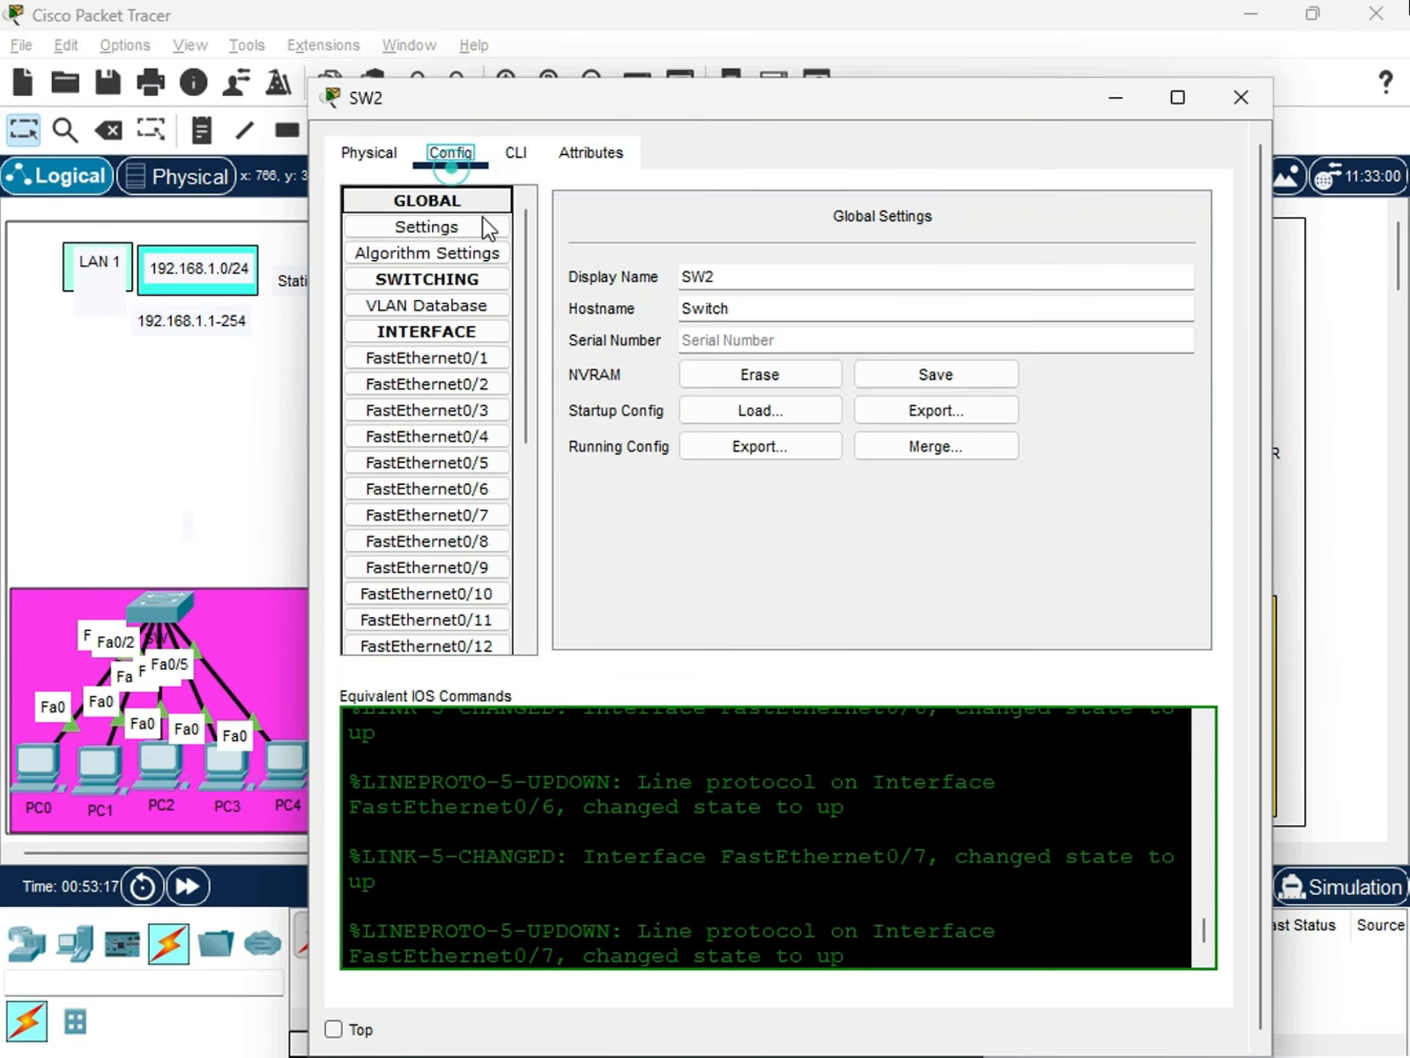
{"action": "left_click", "coordinate": [406, 158]}
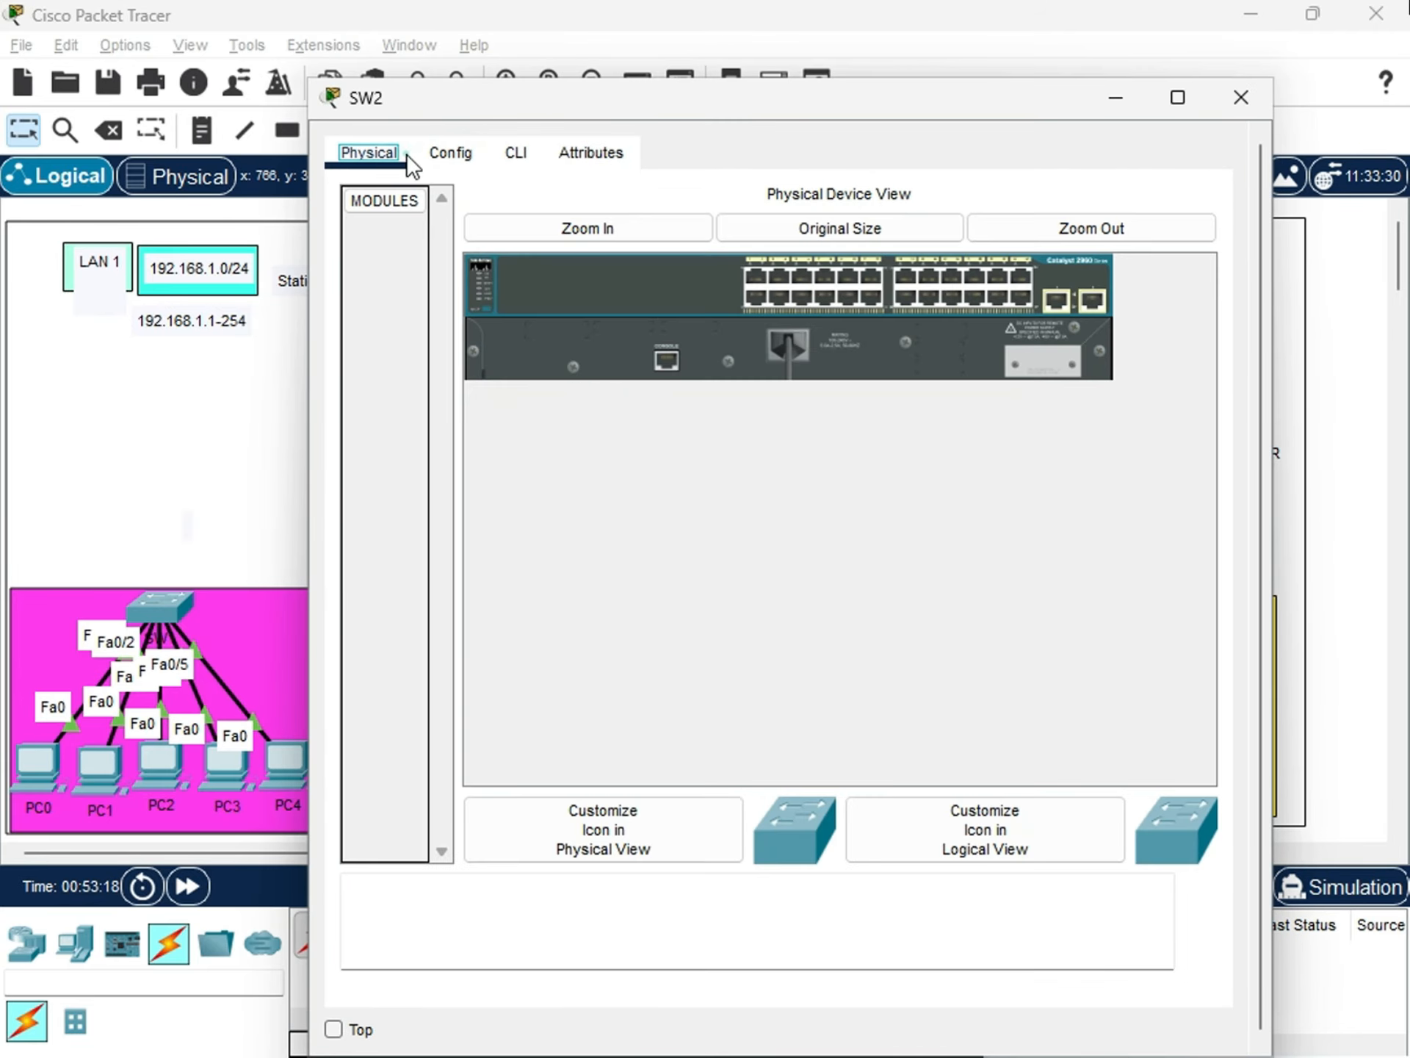
{"action": "left_click", "coordinate": [547, 160]}
{"action": "left_click", "coordinate": [514, 156]}
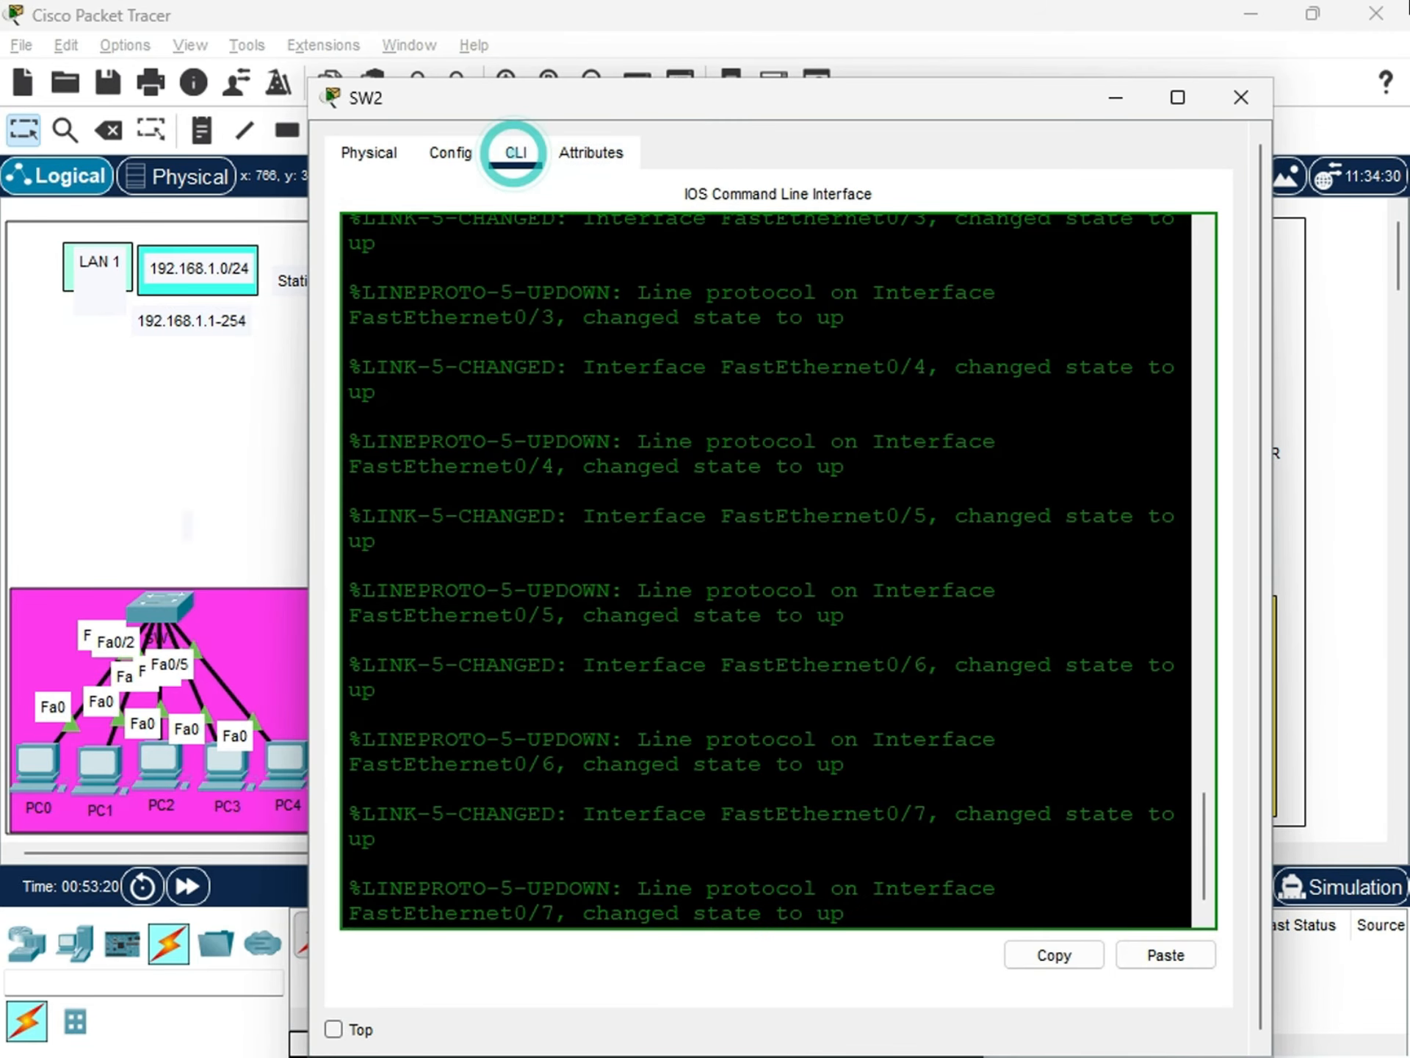
{"action": "left_click", "coordinate": [1243, 100]}
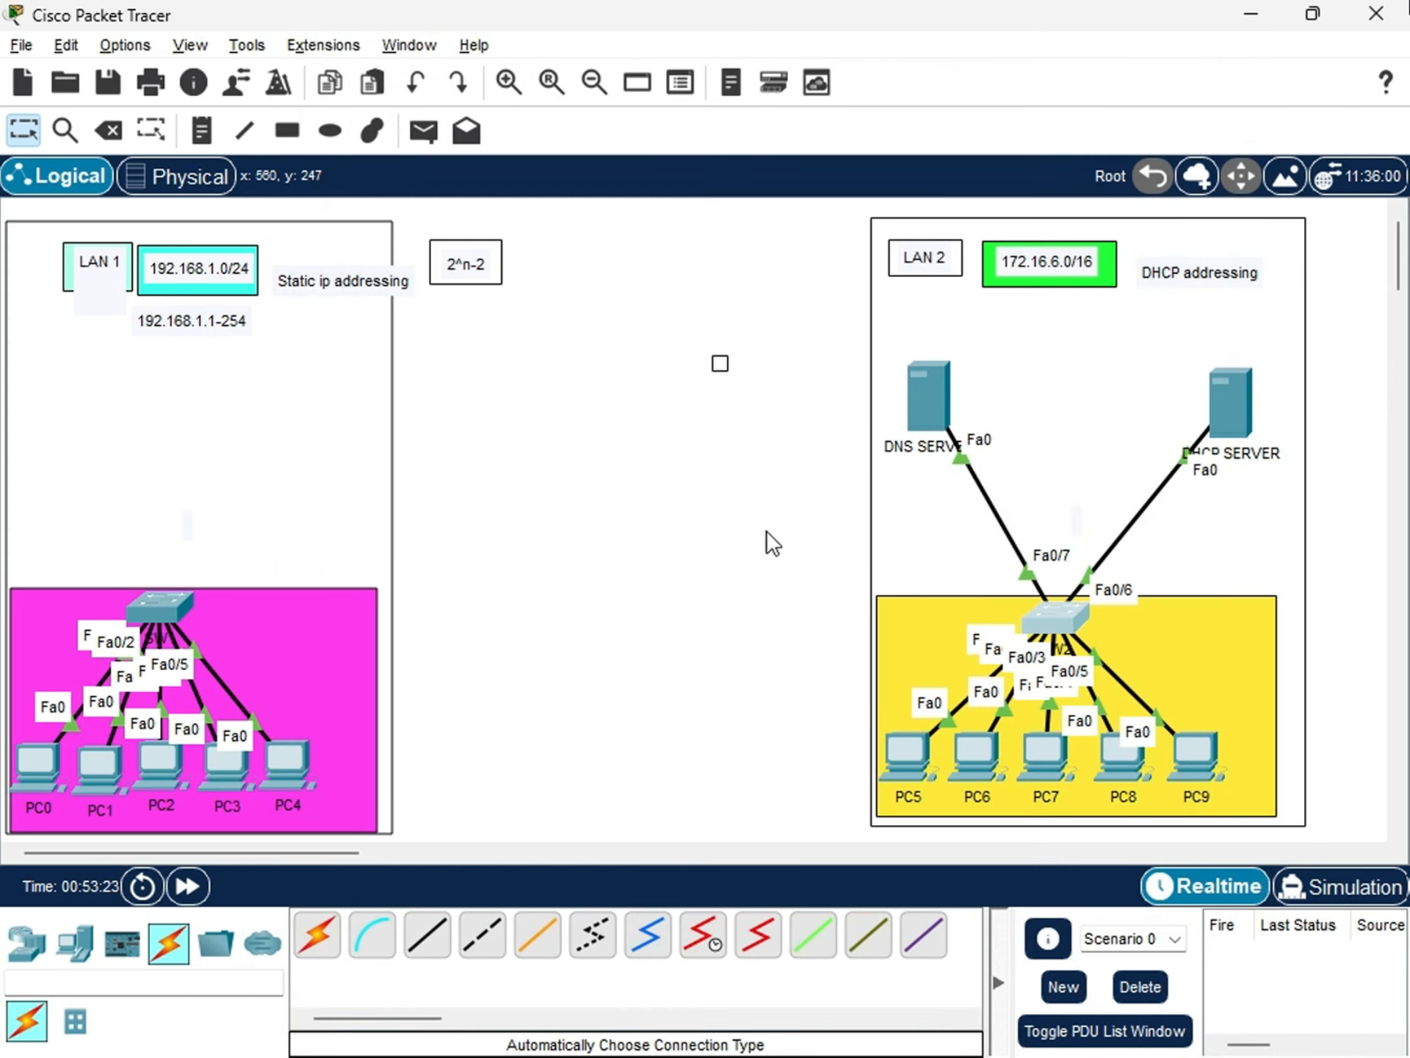
Reopen the LAN 2 switch's command line interface and start a console session at the Switch> prompt.
{"action": "left_click", "coordinate": [1048, 613]}
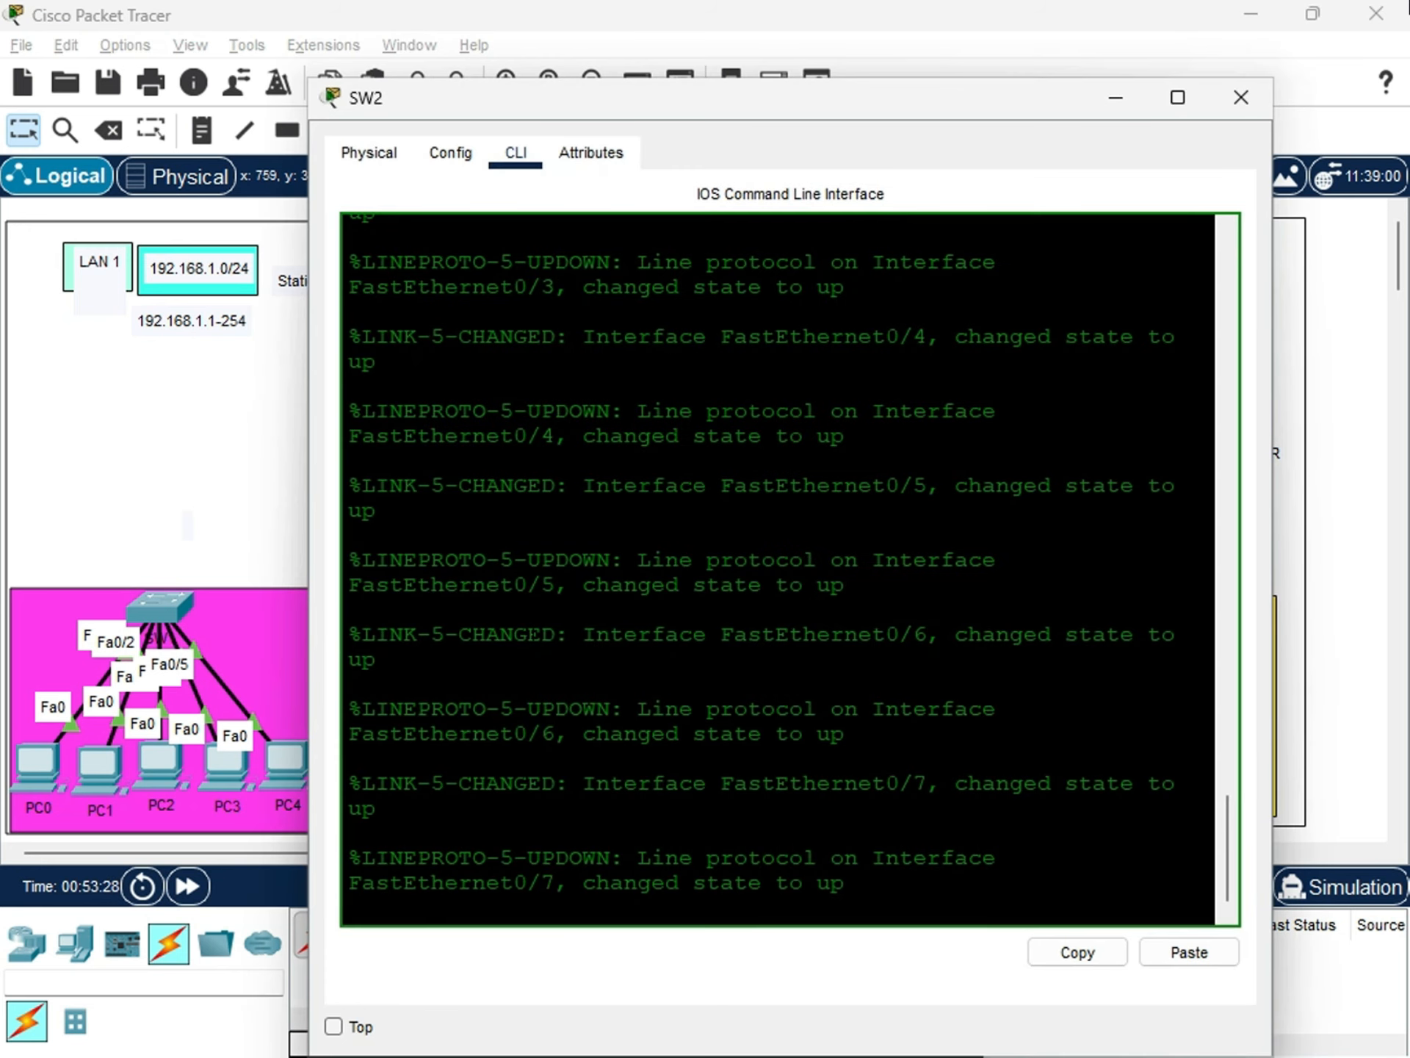
{"action": "left_click", "coordinate": [563, 904]}
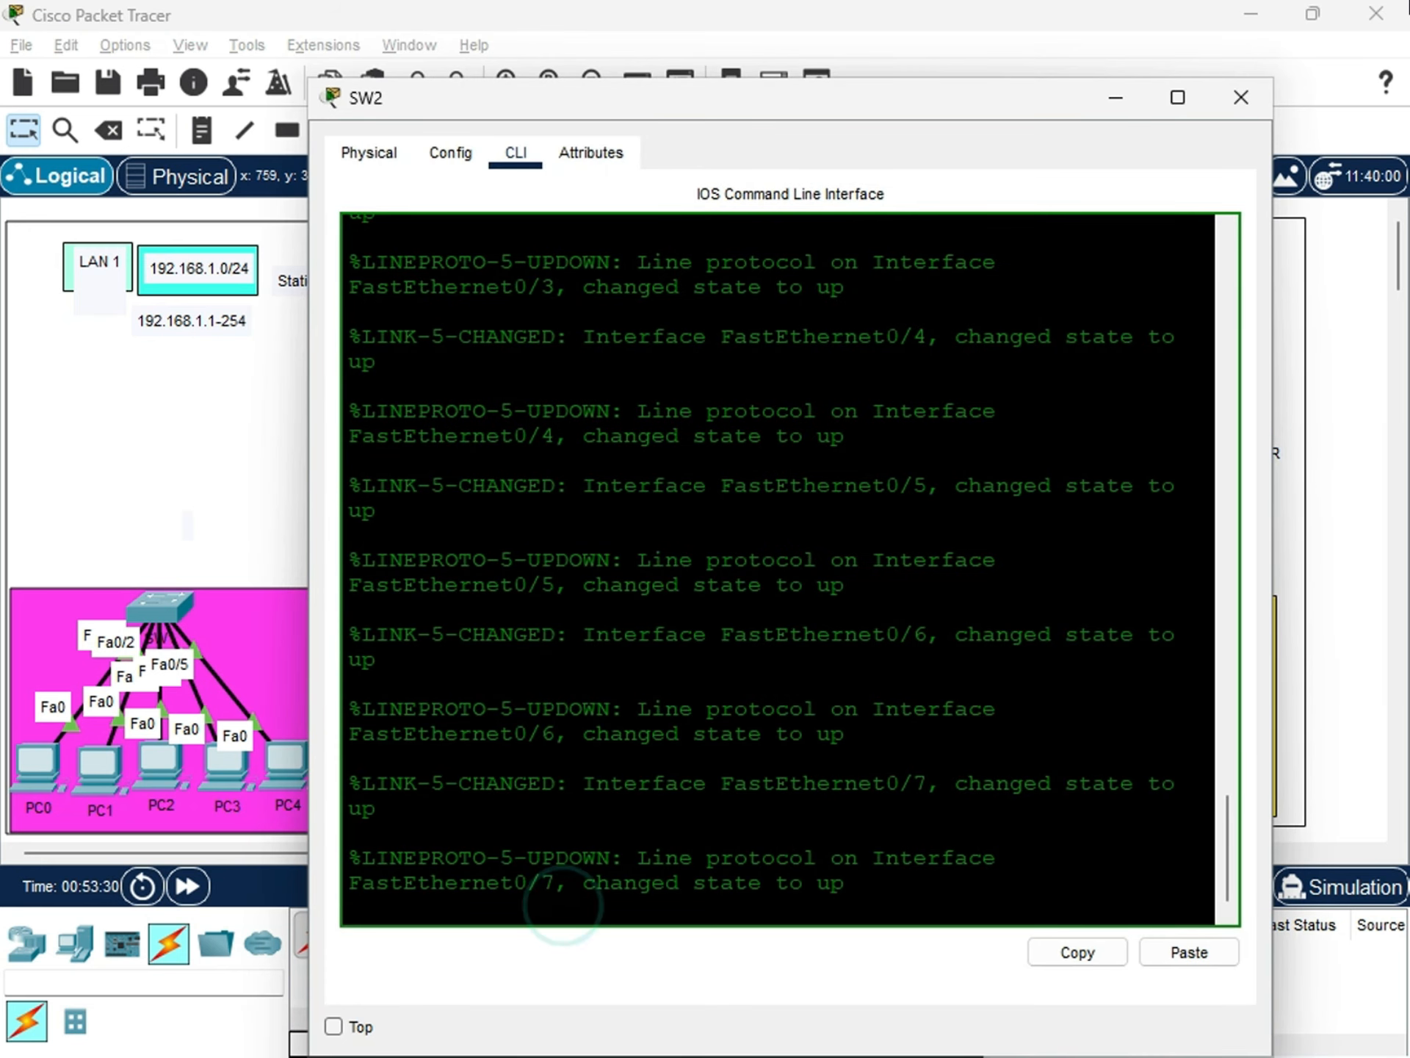
{"action": "key", "text": "Return"}
{"action": "key", "text": "Return"}
{"action": "key", "text": "Return"}
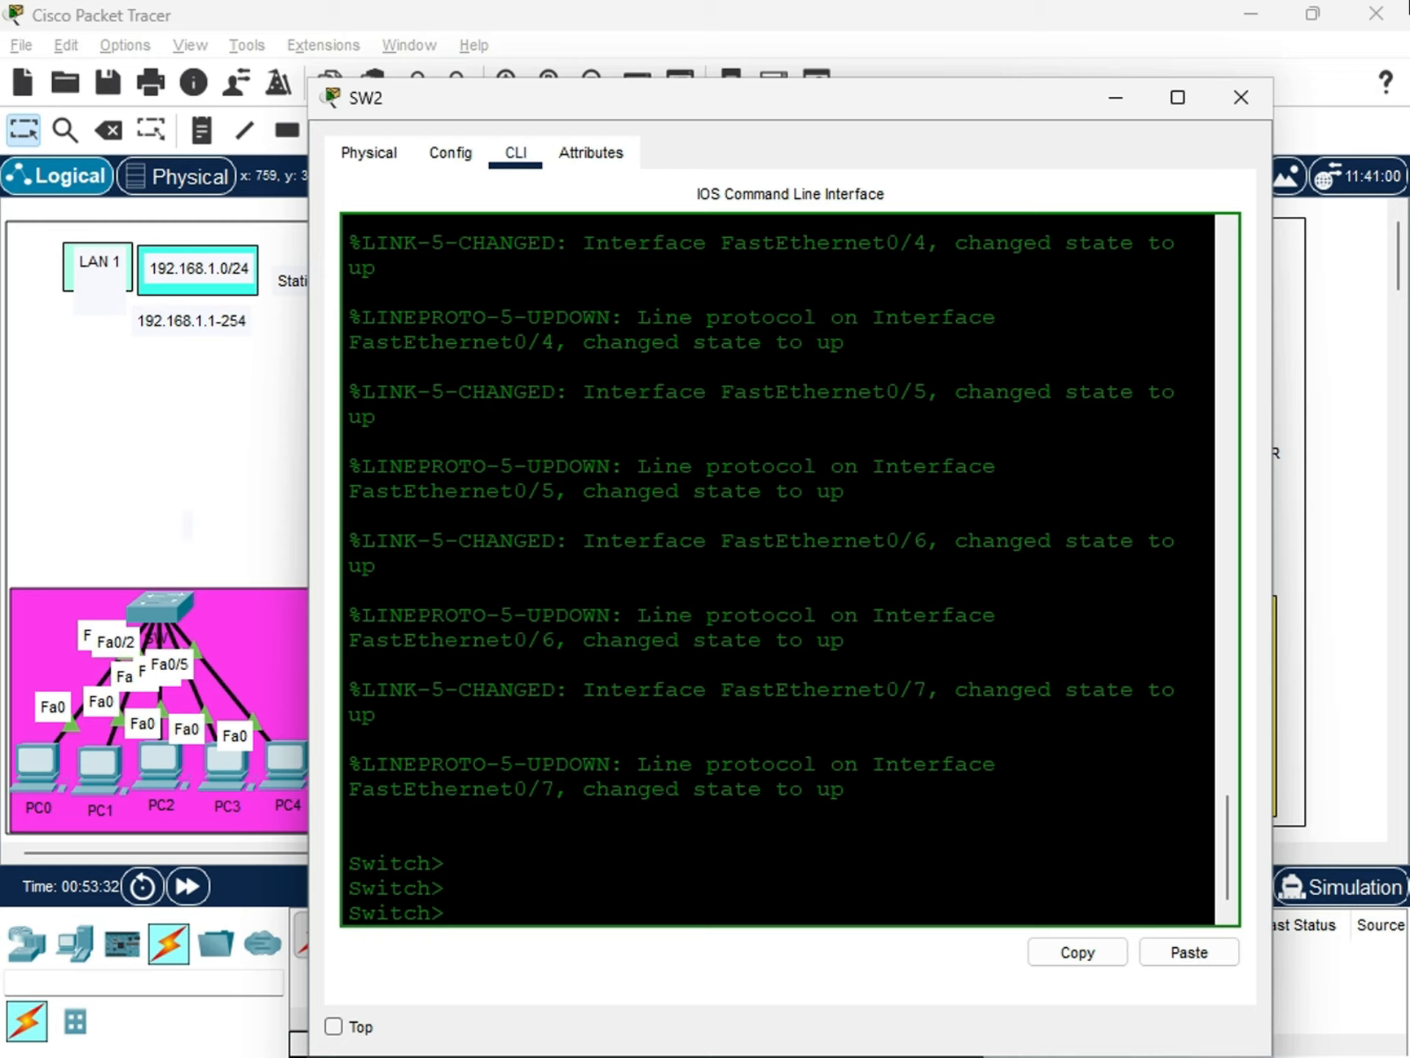